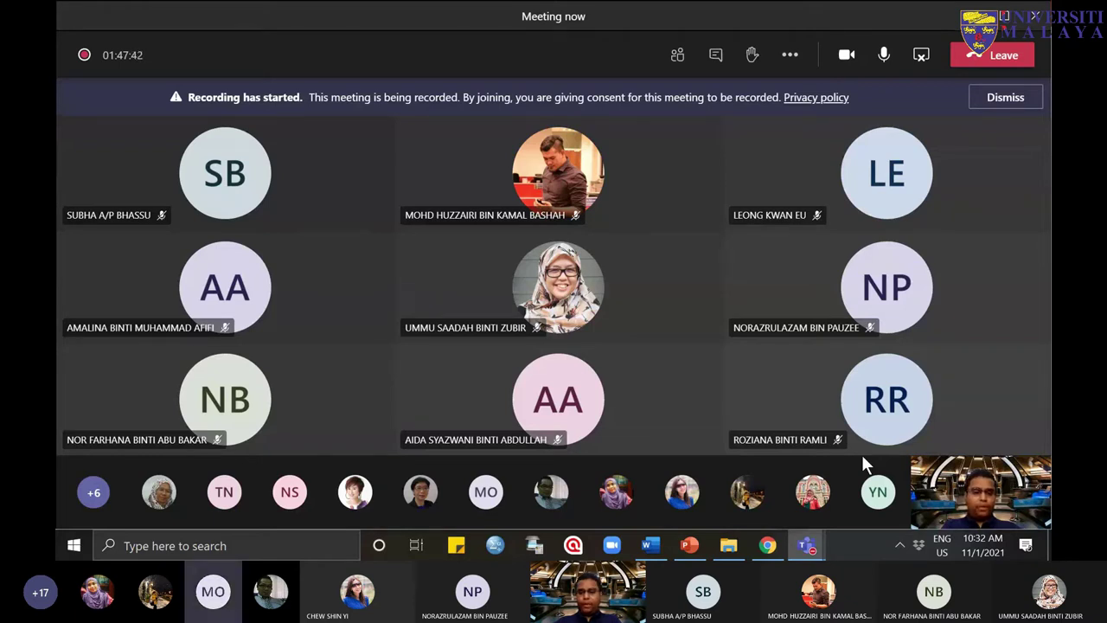
Step: Switch from the meeting to the main Teams window and collapse the Creative Online Teaching team's channel list
{"action": "mouse_move", "coordinate": [485, 492]}
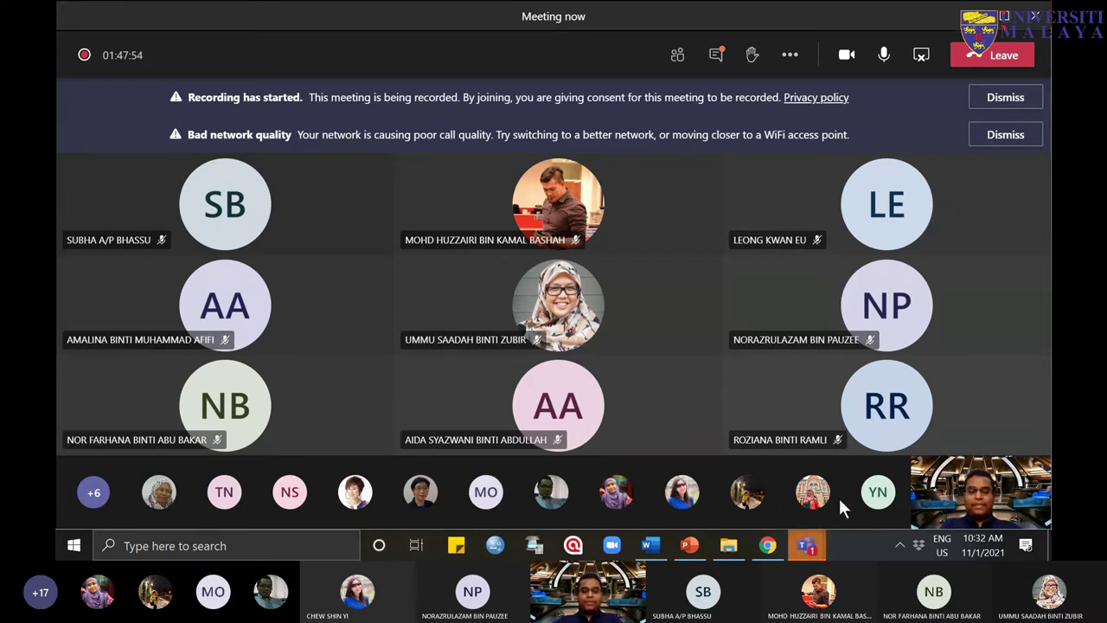
{"action": "mouse_move", "coordinate": [798, 545]}
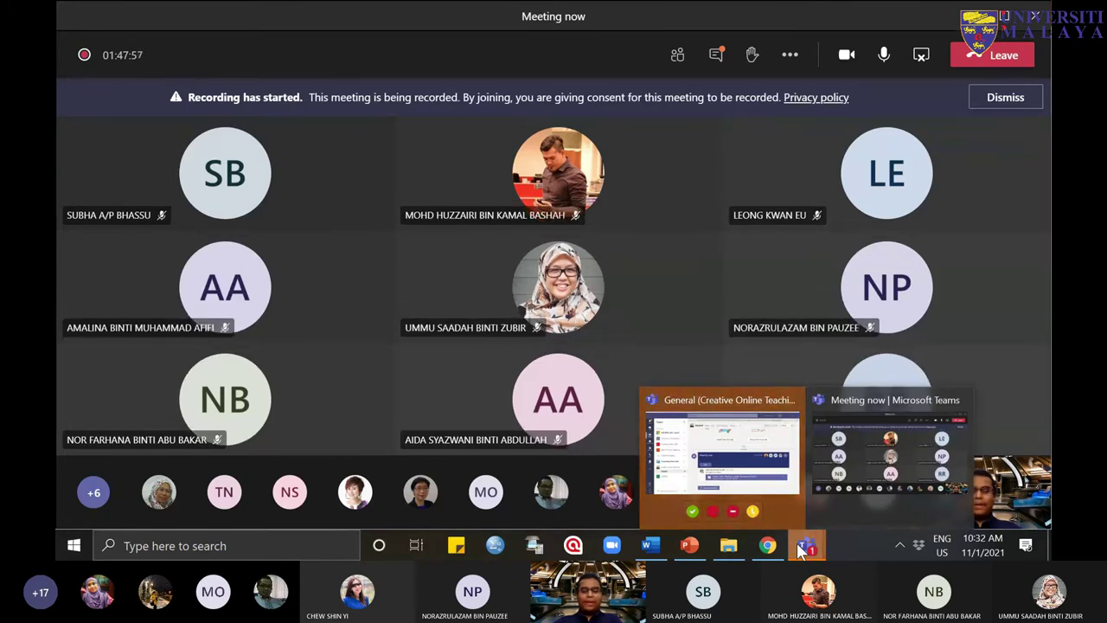
{"action": "left_click", "coordinate": [765, 449]}
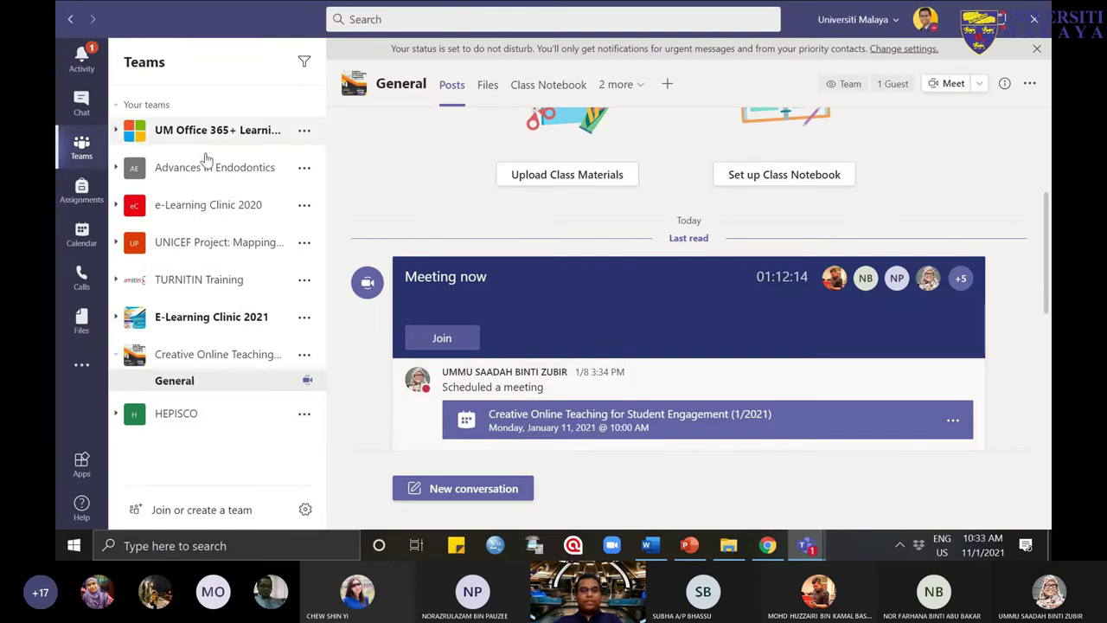
{"action": "left_click", "coordinate": [173, 360]}
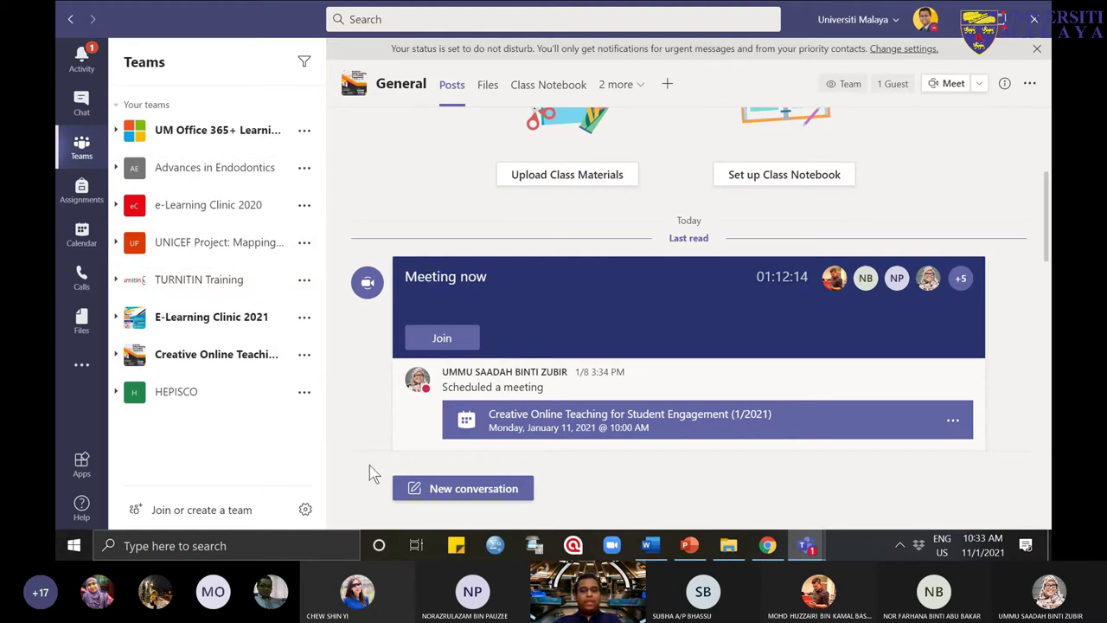
{"action": "mouse_move", "coordinate": [783, 541]}
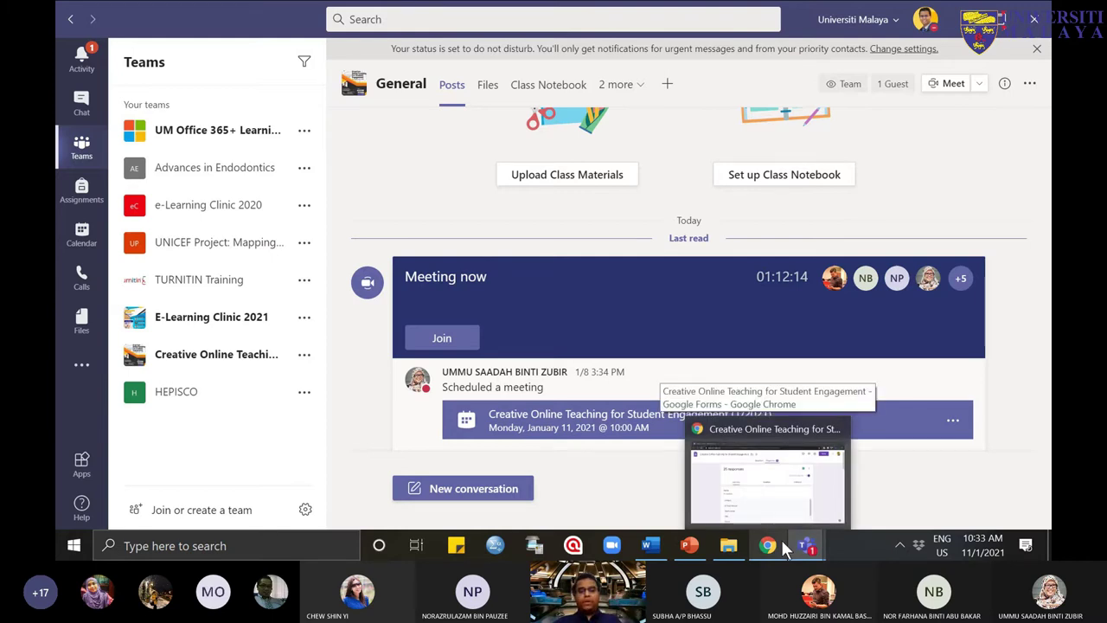
{"action": "left_click", "coordinate": [781, 542]}
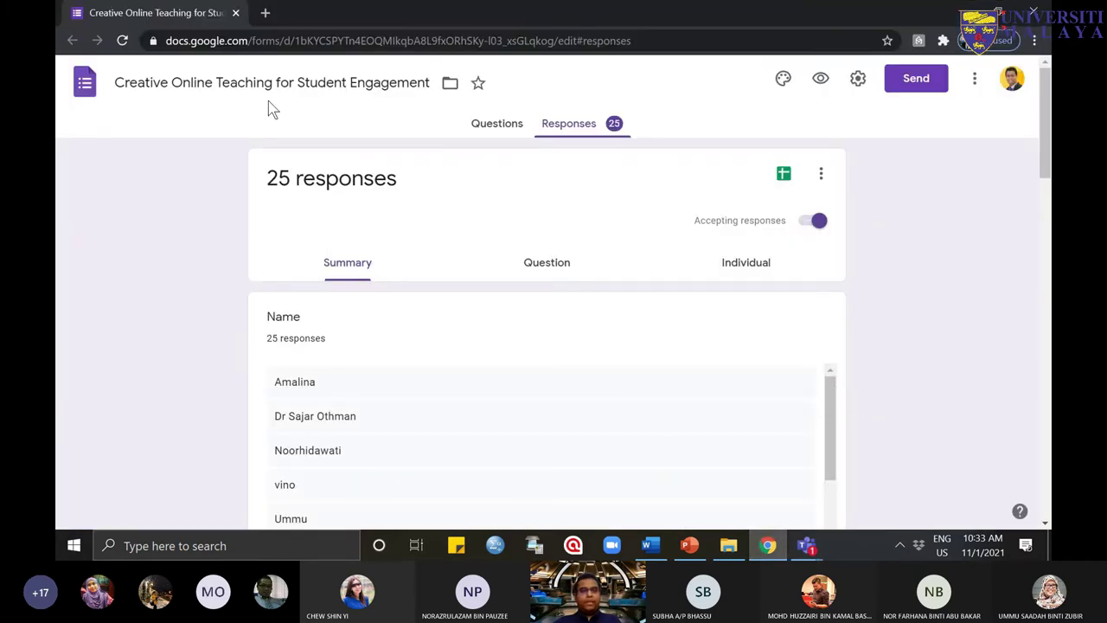
{"action": "left_click", "coordinate": [274, 13]}
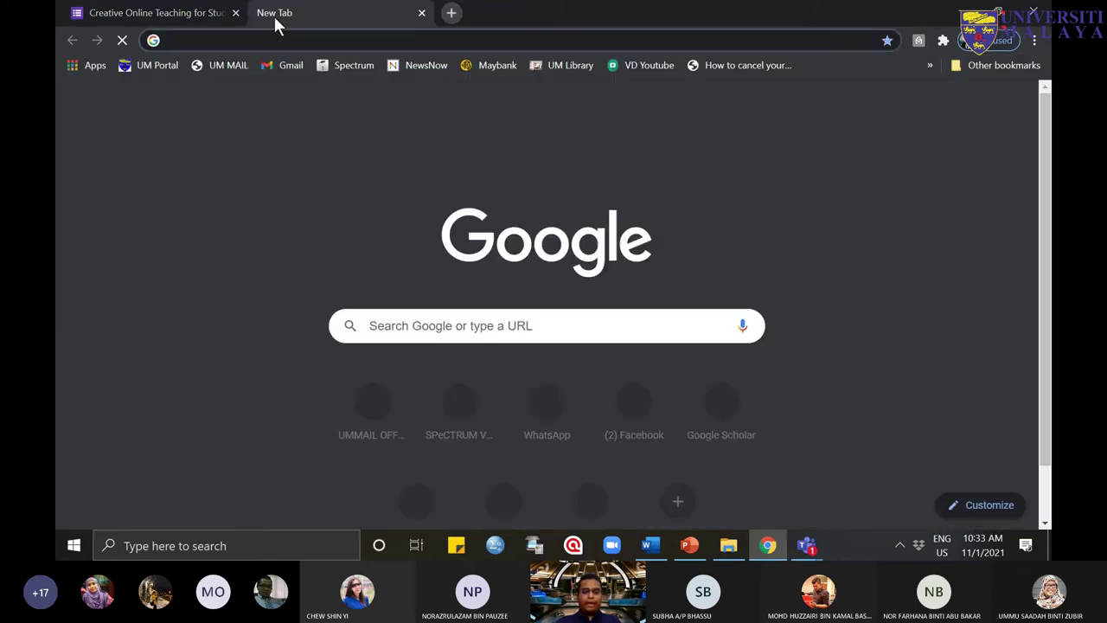
{"action": "type", "text": "mic"}
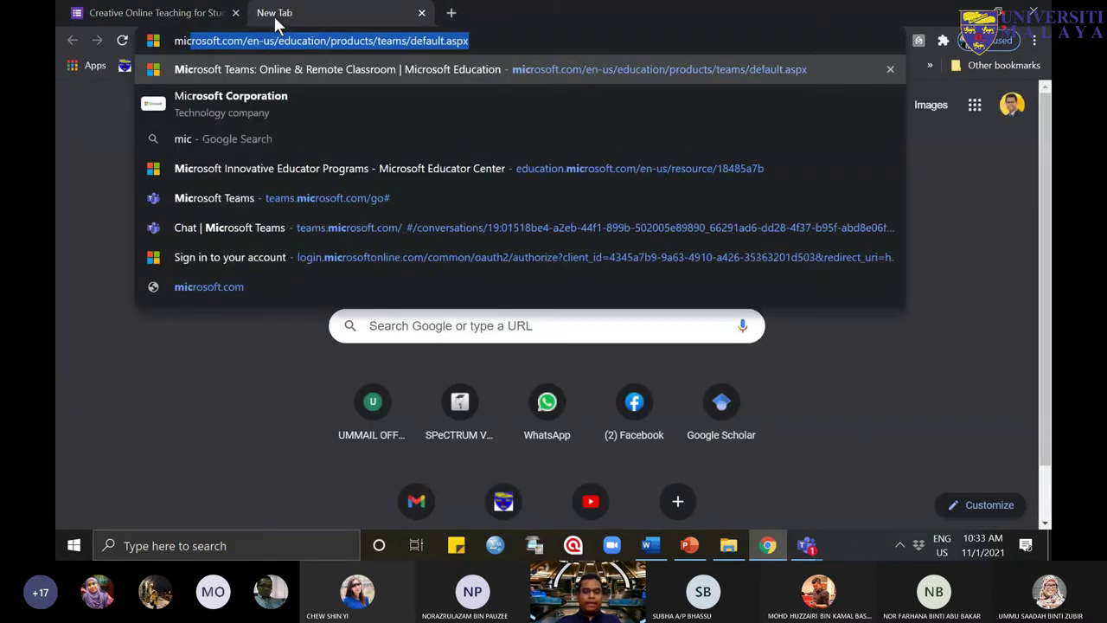
{"action": "key", "text": "Return"}
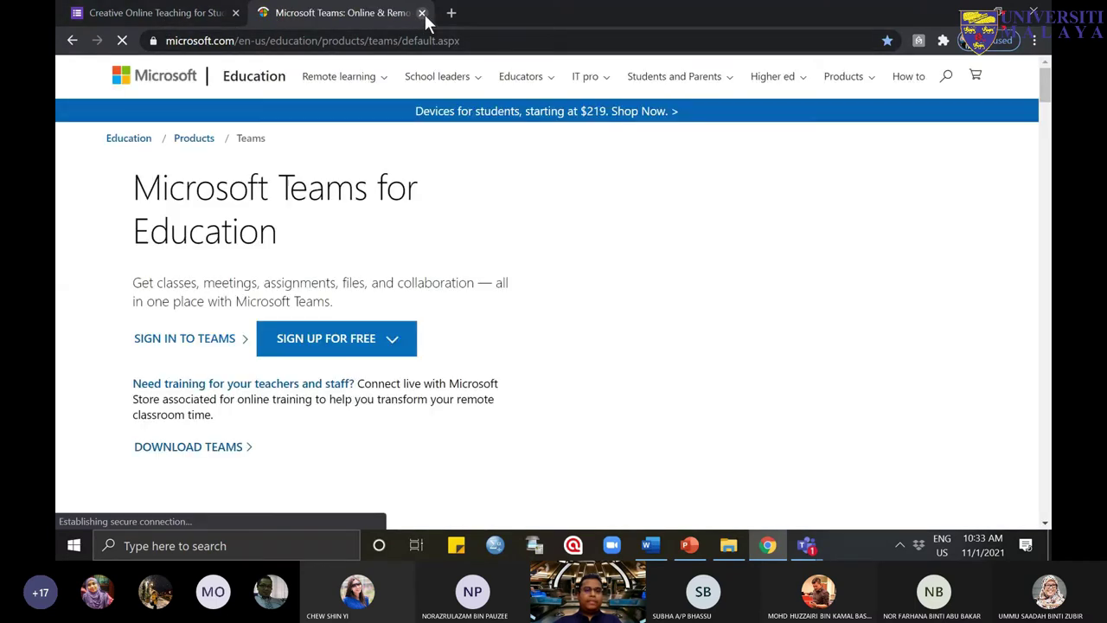
{"action": "left_click", "coordinate": [422, 13]}
{"action": "key", "text": "alt+Tab"}
{"action": "scroll", "coordinate": [201, 269], "scroll_direction": "up", "scroll_amount": 5}
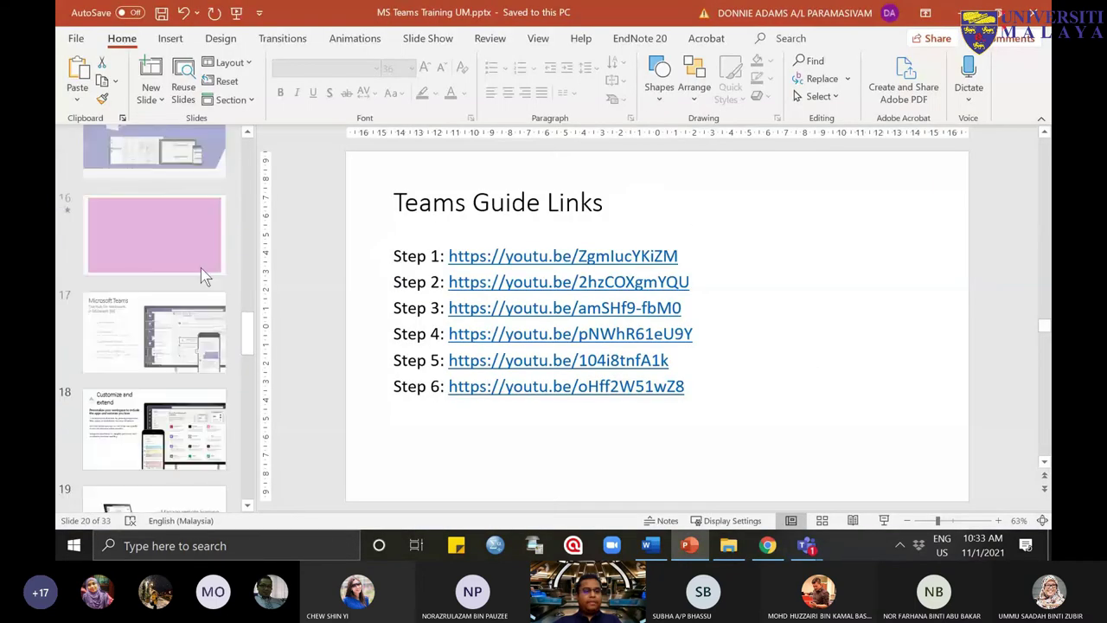
{"action": "left_click", "coordinate": [197, 292]}
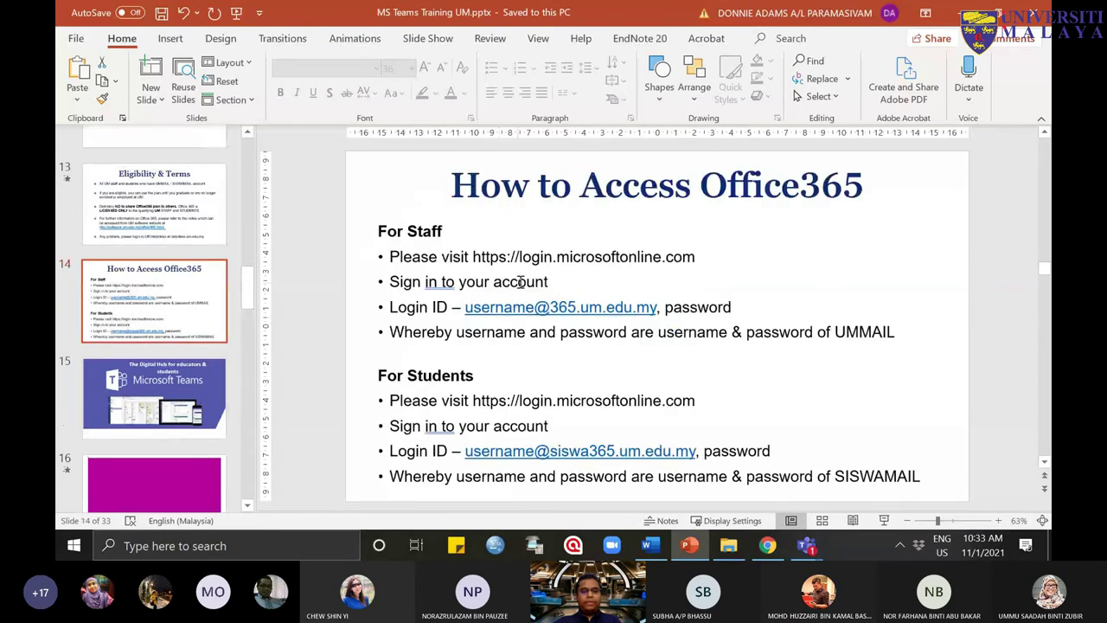
{"action": "left_click_drag", "start_coordinate": [474, 256], "coordinate": [696, 256]}
{"action": "key", "text": "ctrl+c"}
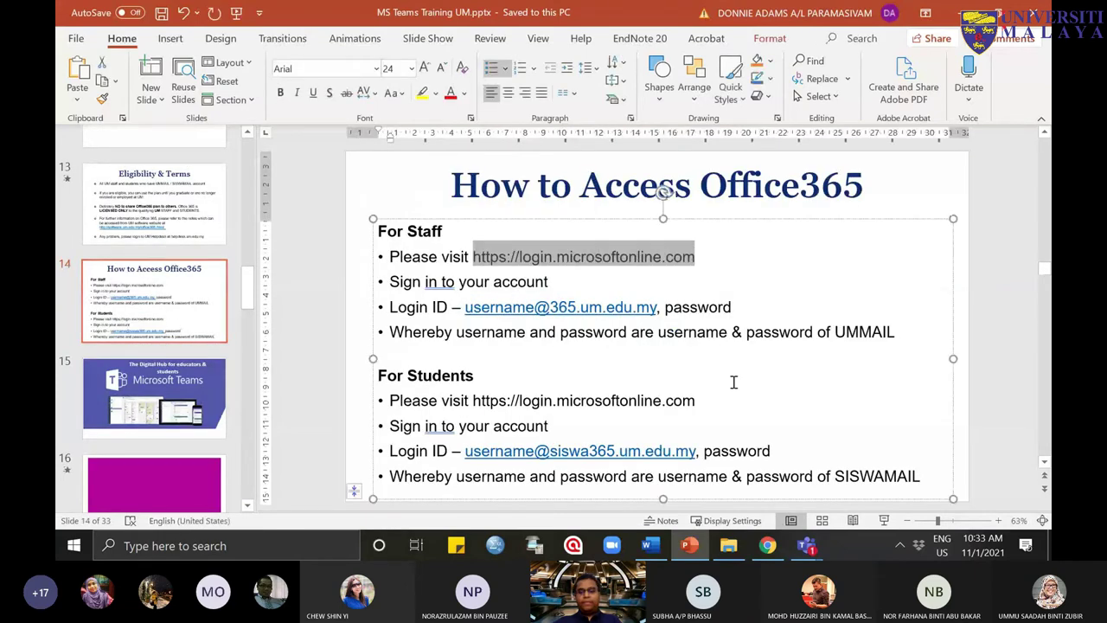
{"action": "mouse_move", "coordinate": [809, 549]}
{"action": "left_click", "coordinate": [934, 433]}
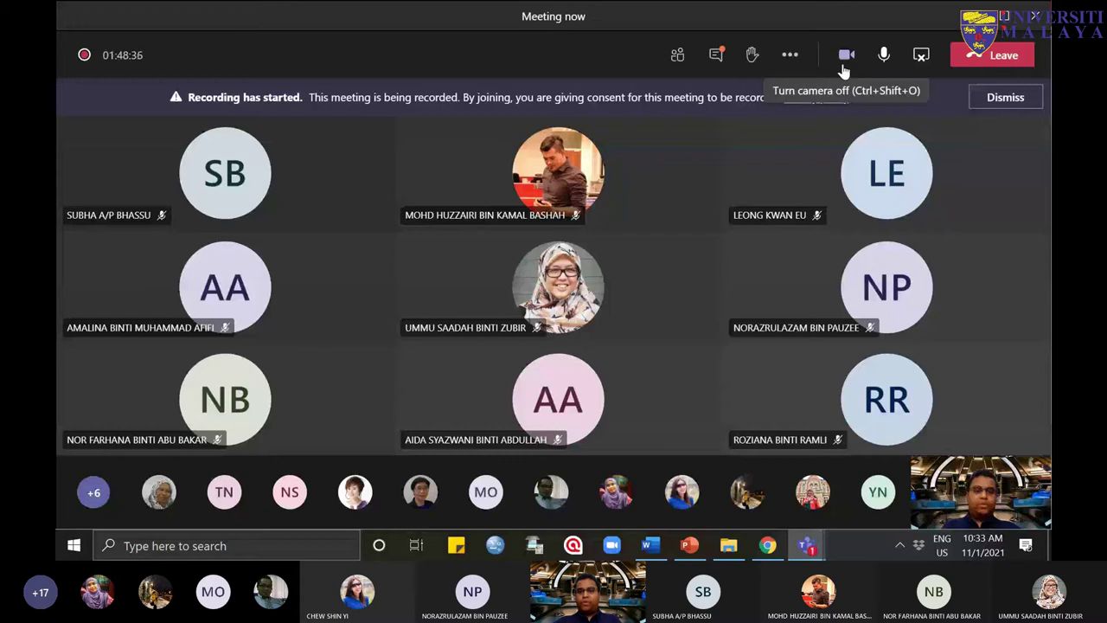
{"action": "left_click", "coordinate": [716, 55]}
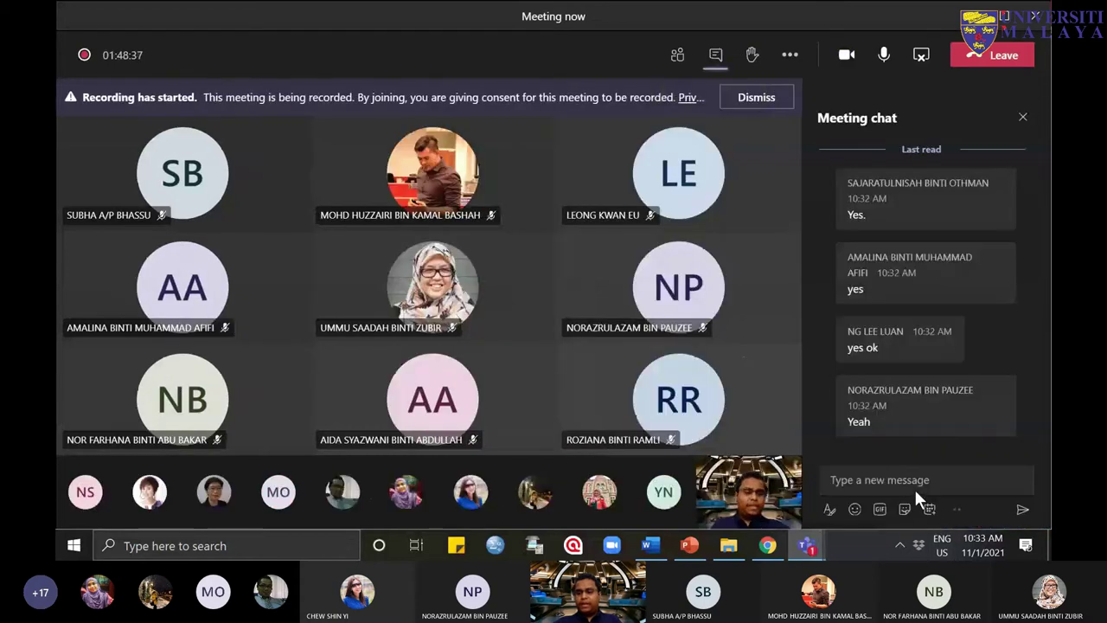
{"action": "left_click", "coordinate": [916, 476]}
{"action": "key", "text": "ctrl+v"}
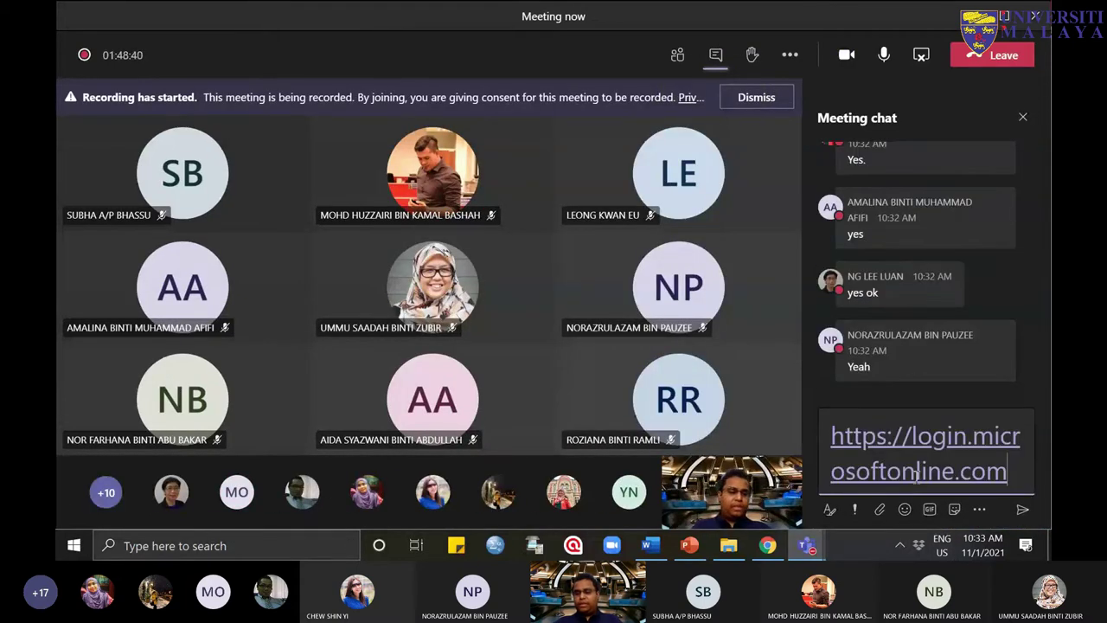
{"action": "key", "text": "Return"}
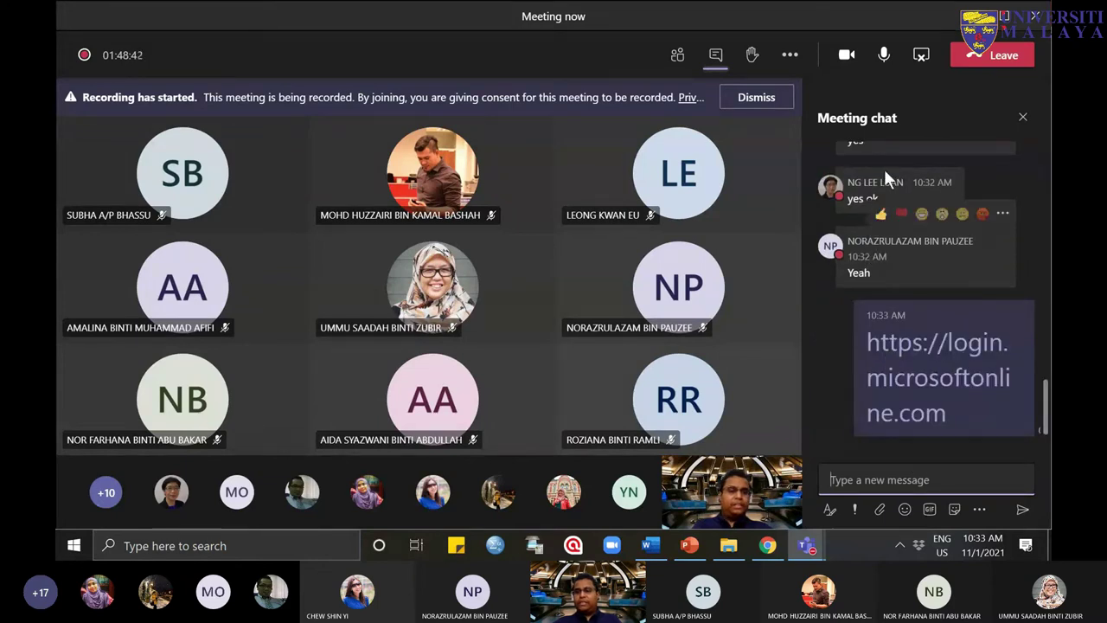
{"action": "mouse_move", "coordinate": [789, 540]}
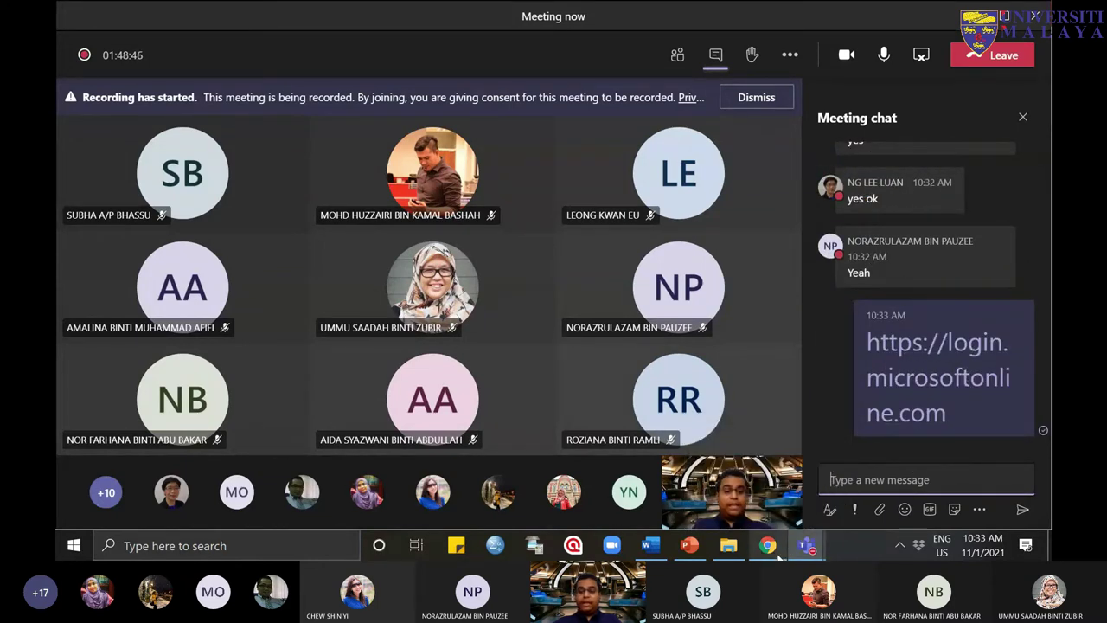
{"action": "left_click", "coordinate": [767, 545]}
{"action": "left_click", "coordinate": [265, 12]}
{"action": "key", "text": "ctrl+v"}
{"action": "key", "text": "Return"}
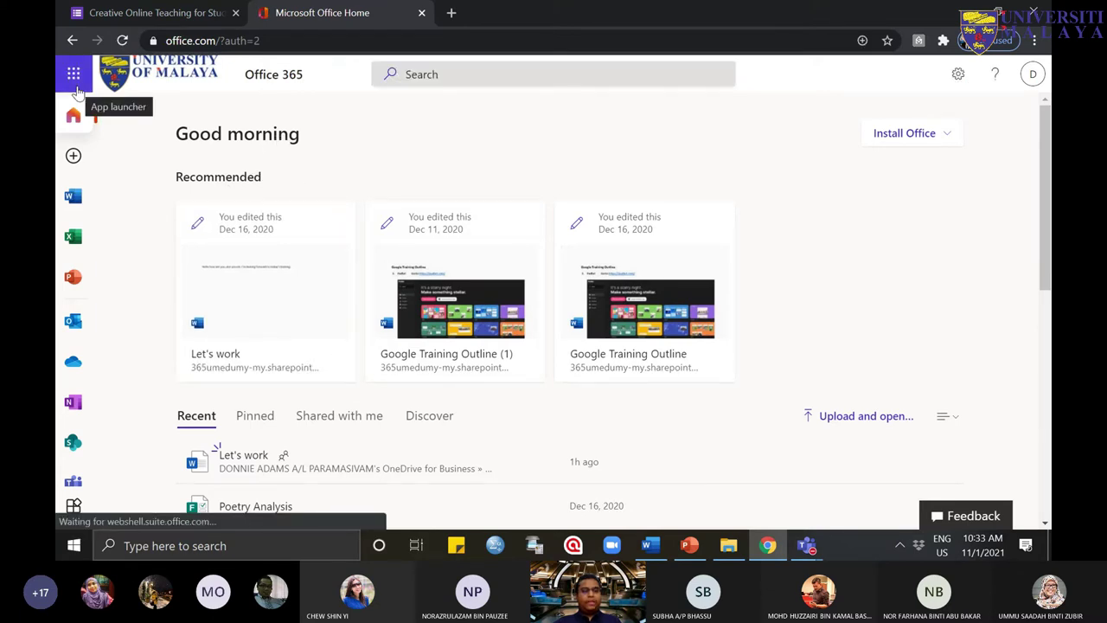
Step: Show all Office 365 apps and look through the list from Bookings to Yammer
{"action": "left_click", "coordinate": [74, 510]}
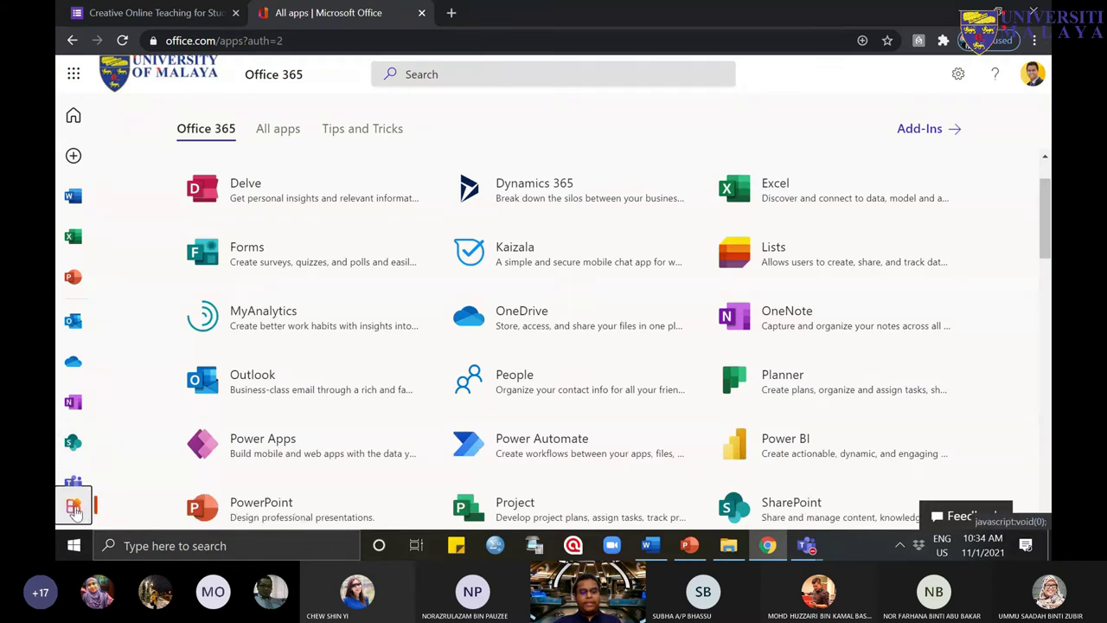
{"action": "left_click_drag", "start_coordinate": [1045, 221], "coordinate": [1047, 178]}
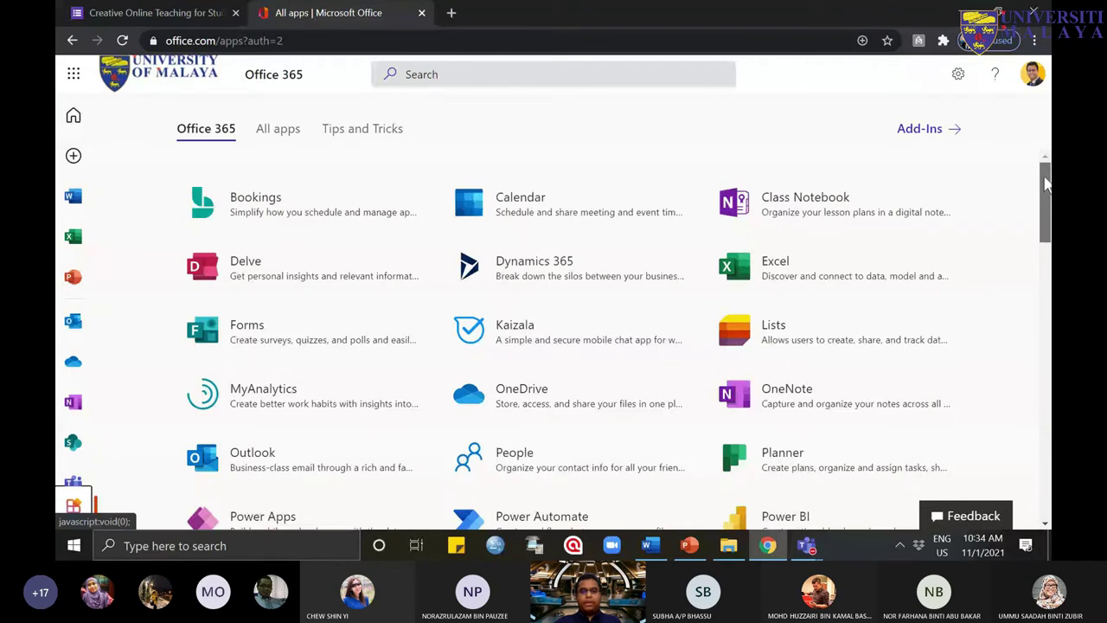
{"action": "left_click_drag", "start_coordinate": [1047, 195], "coordinate": [1034, 284]}
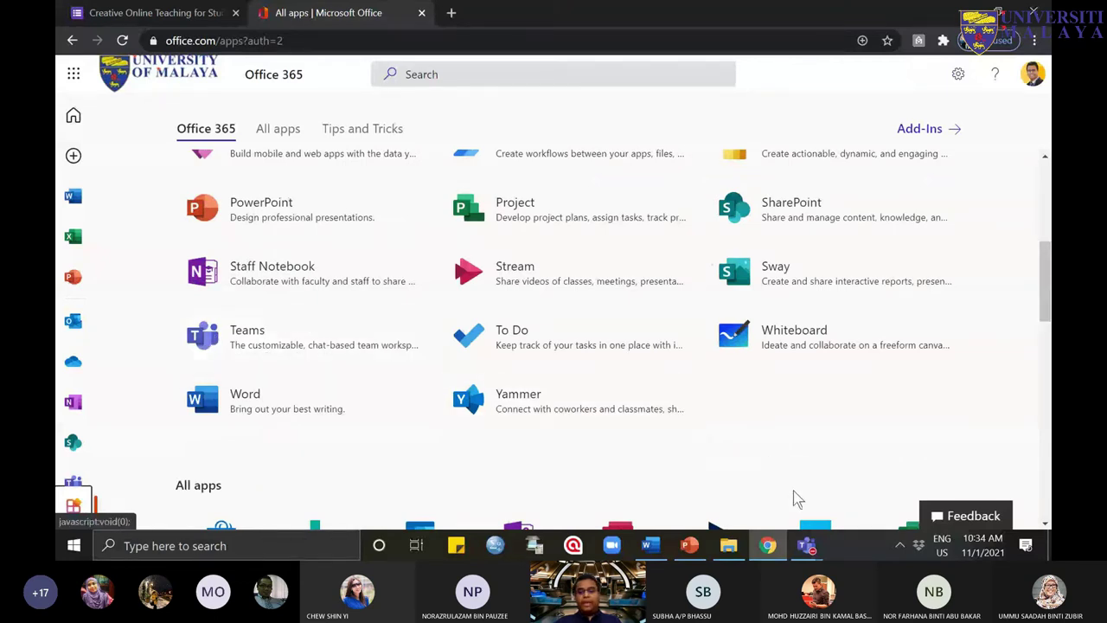
Step: Return to the main Teams window and collapse the Creative Online Teaching team in the team list
{"action": "left_click", "coordinate": [810, 549]}
{"action": "left_click", "coordinate": [718, 451]}
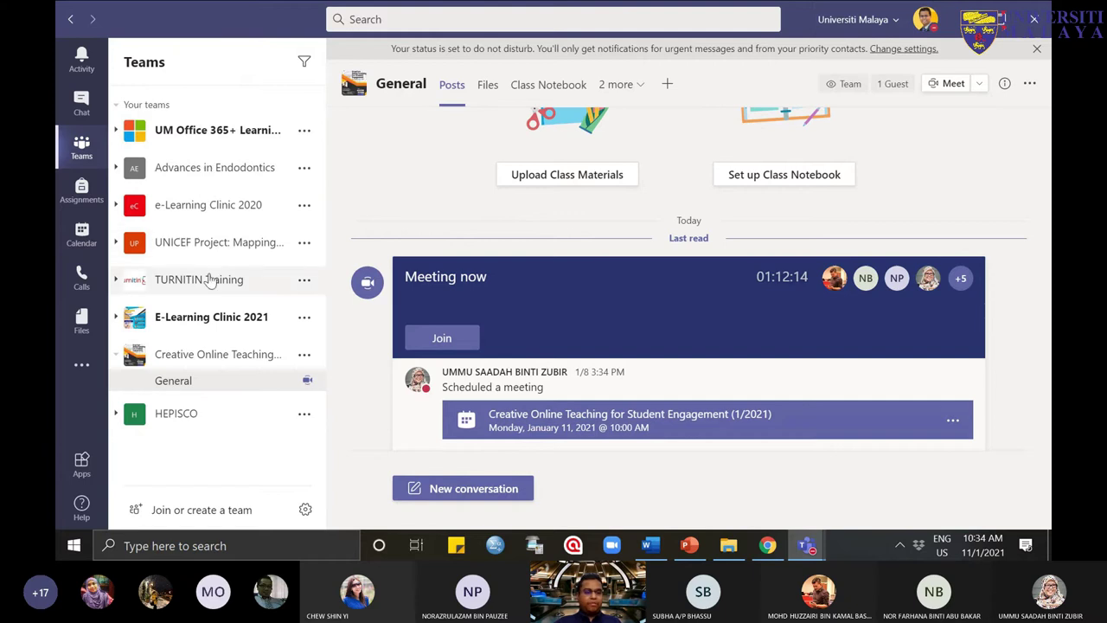
{"action": "left_click", "coordinate": [123, 361]}
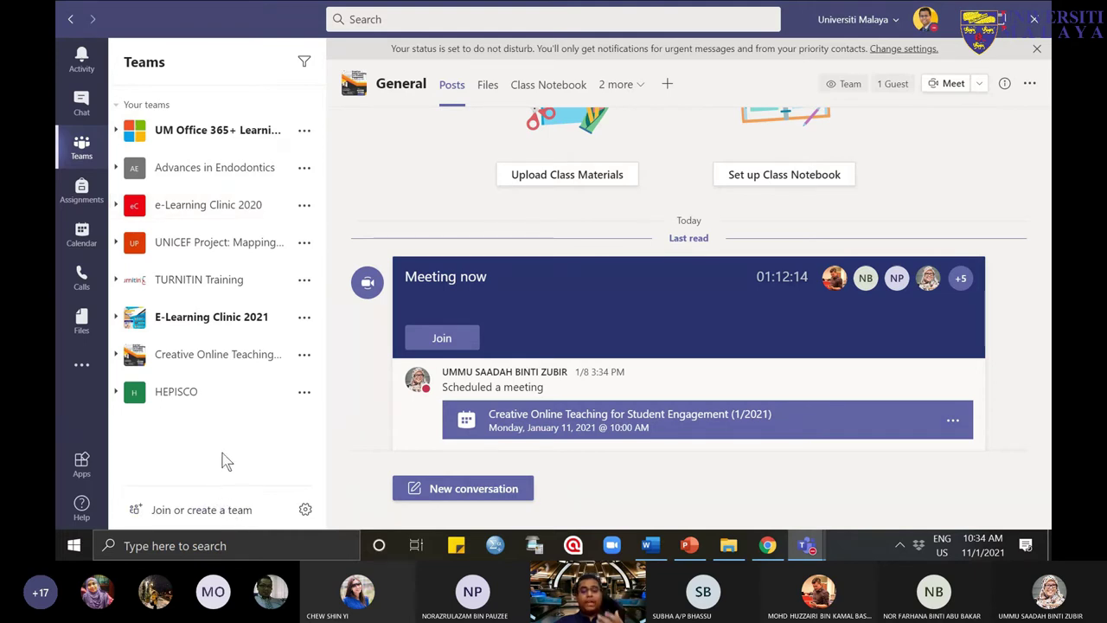
Step: Create a new team of type Class named "PIC 1006 Applications in Computers", without a description
{"action": "left_click", "coordinate": [192, 519]}
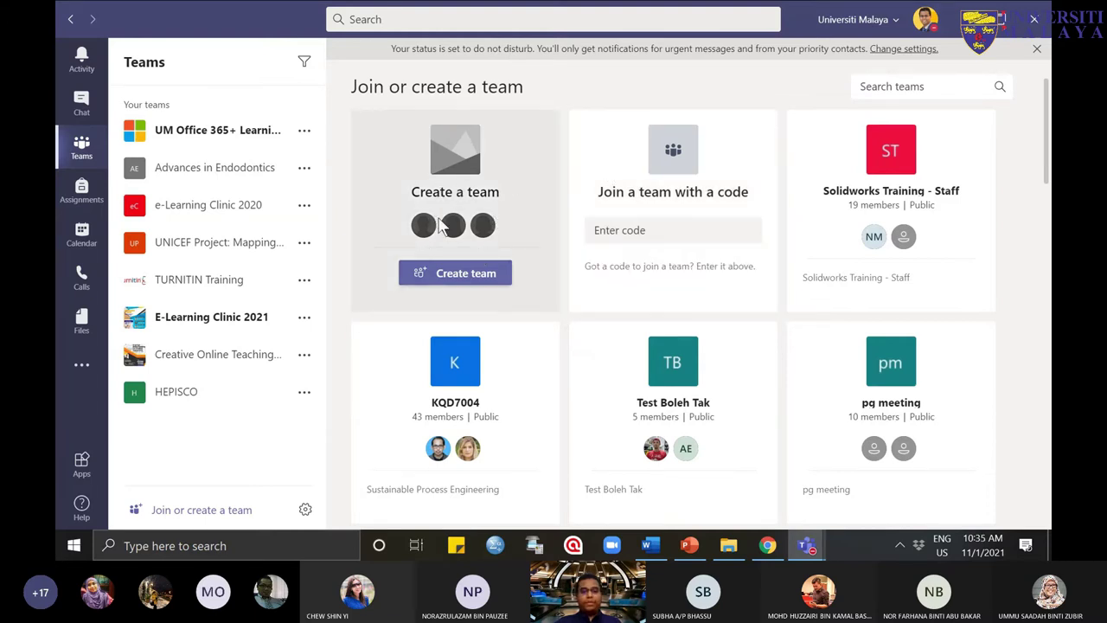
{"action": "left_click", "coordinate": [459, 275]}
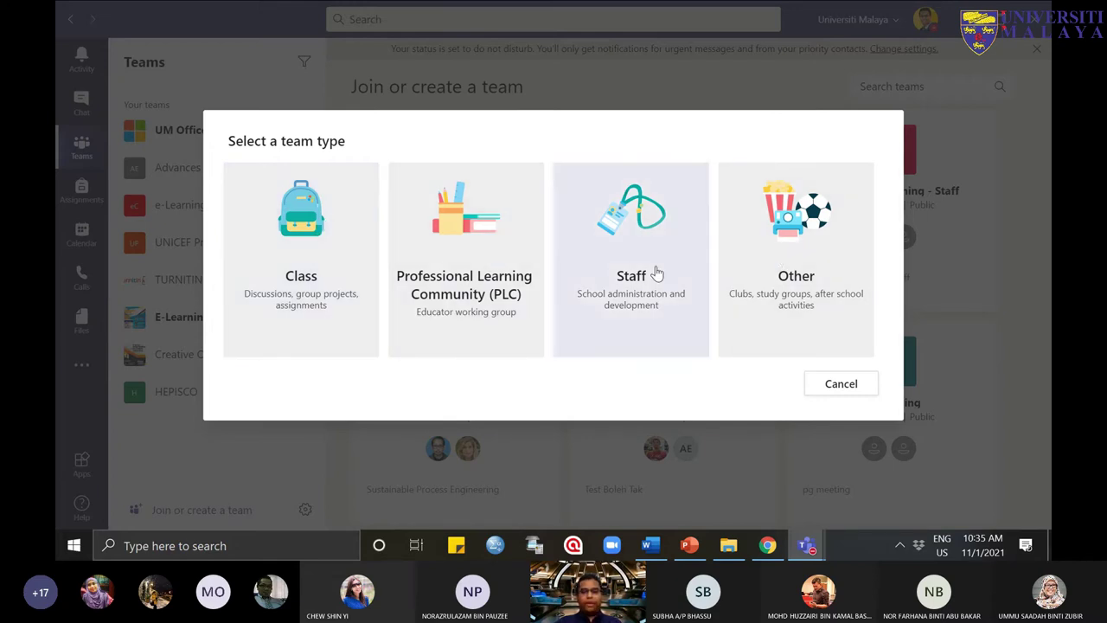
{"action": "left_click", "coordinate": [295, 292]}
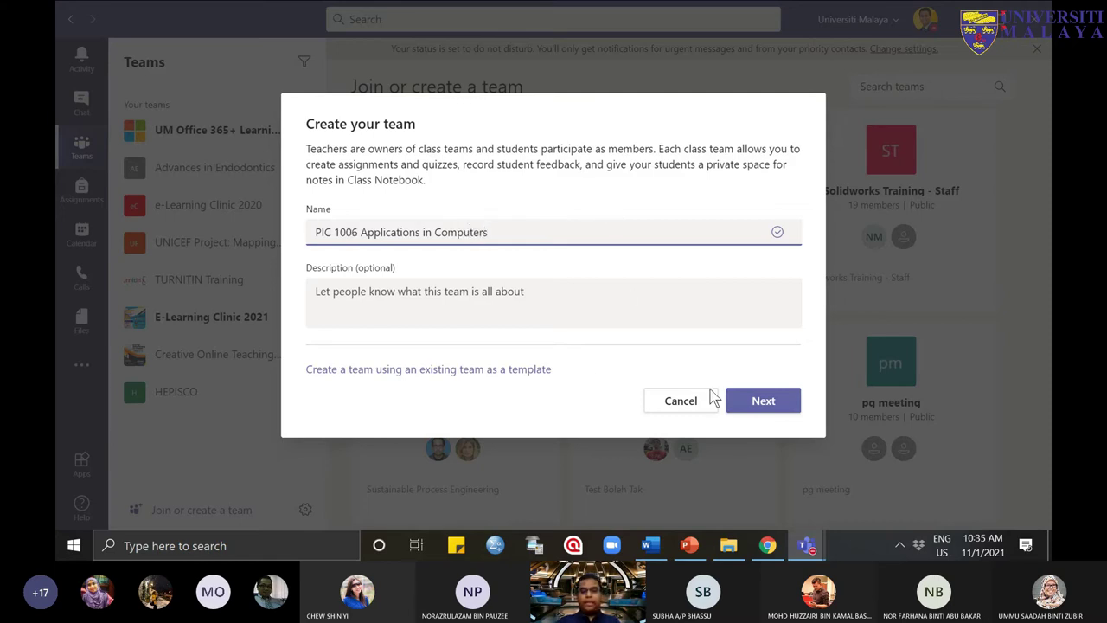
{"action": "left_click", "coordinate": [752, 404]}
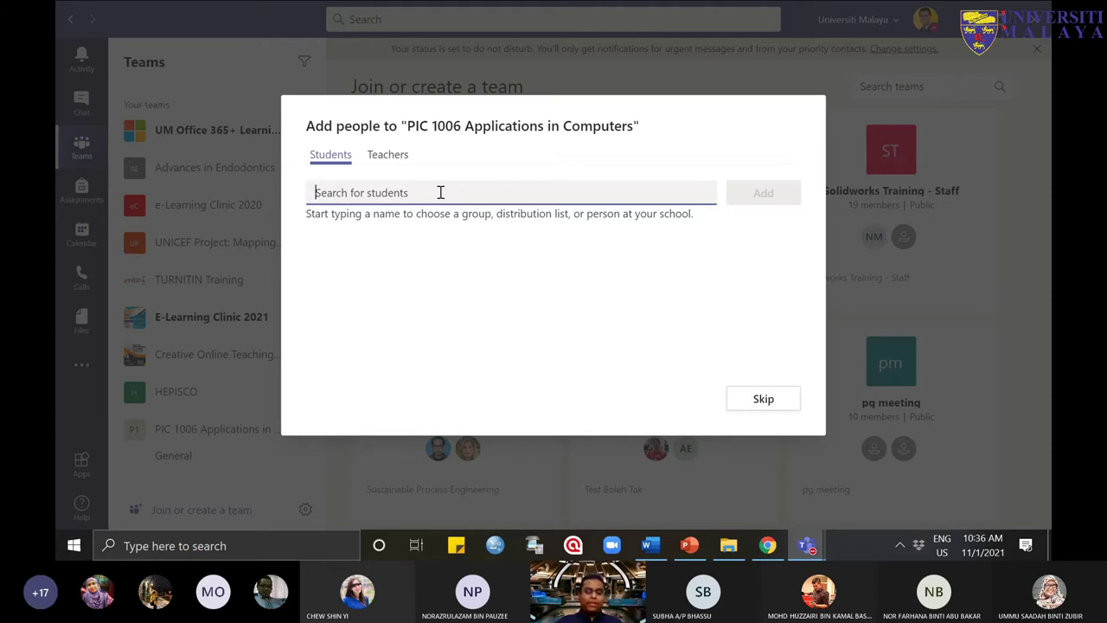
Step: Look up a student by partial name for the new class team, and skip adding people
{"action": "type", "text": "vinoth"}
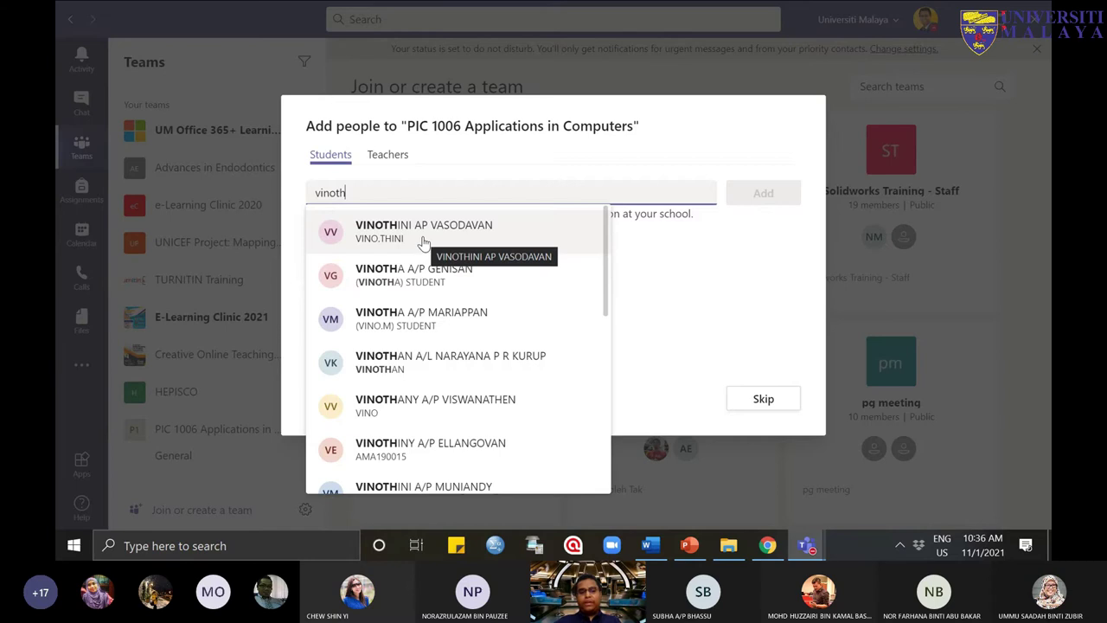
{"action": "scroll", "coordinate": [477, 403], "scroll_direction": "down", "scroll_amount": 3}
{"action": "scroll", "coordinate": [452, 346], "scroll_direction": "up", "scroll_amount": 3}
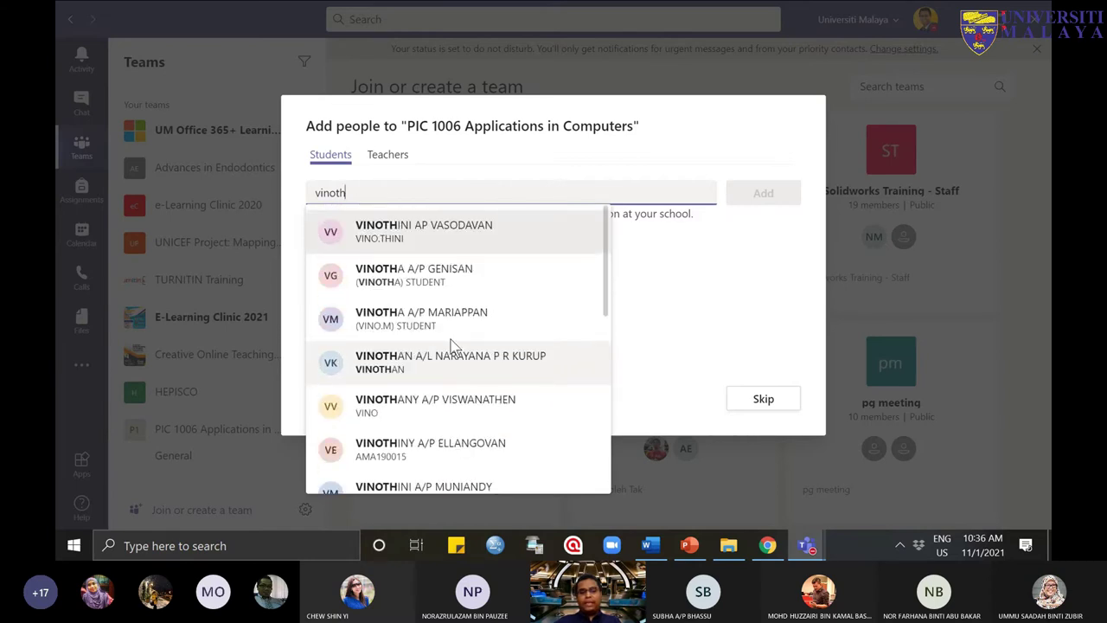
{"action": "left_click", "coordinate": [686, 263]}
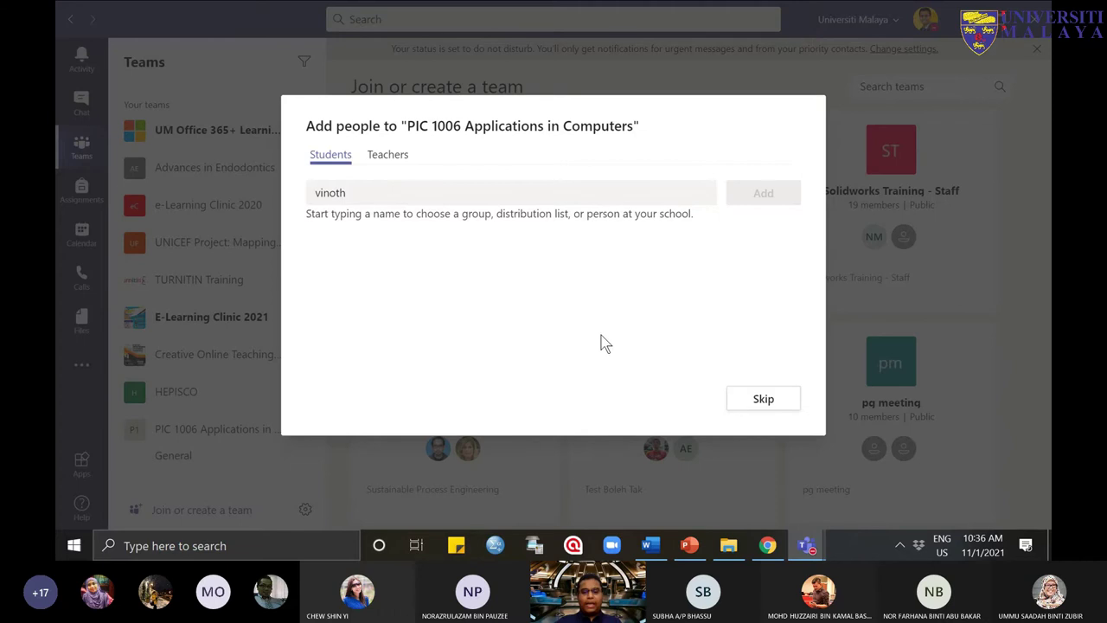
{"action": "left_click", "coordinate": [766, 409]}
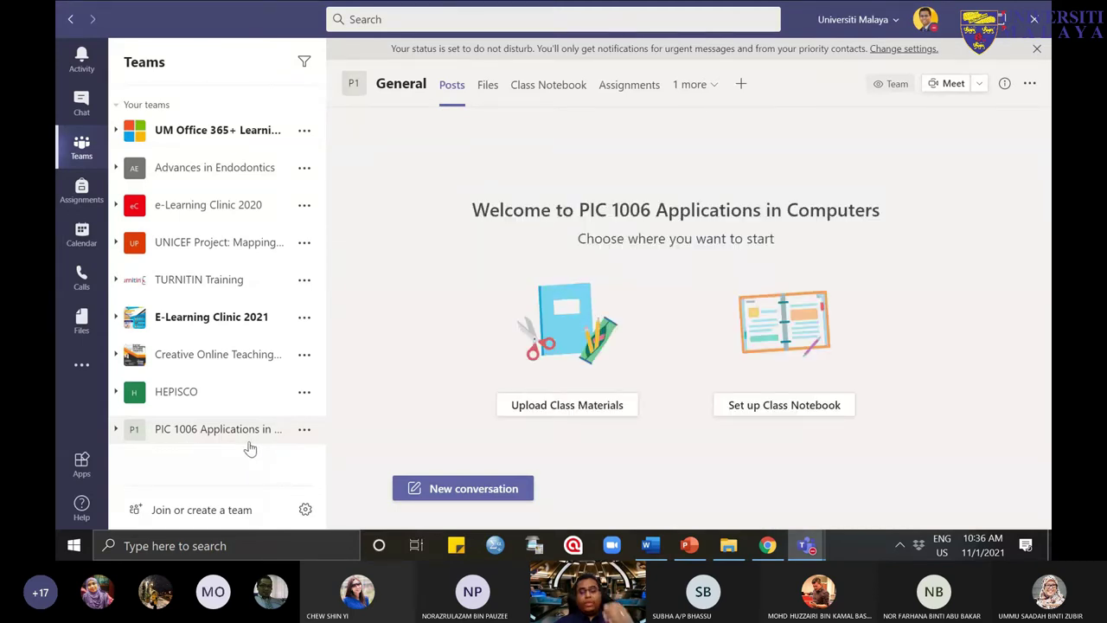
Step: Open the management page of the PIC 1006 Applications in Computers team and show its settings
{"action": "left_click", "coordinate": [221, 437]}
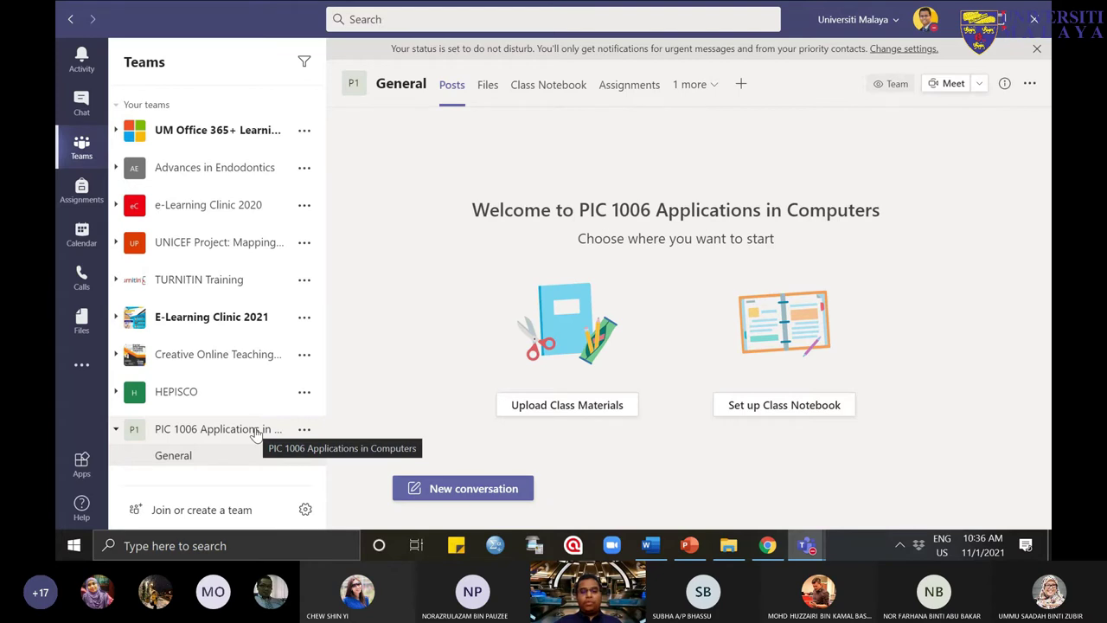
{"action": "left_click", "coordinate": [304, 432]}
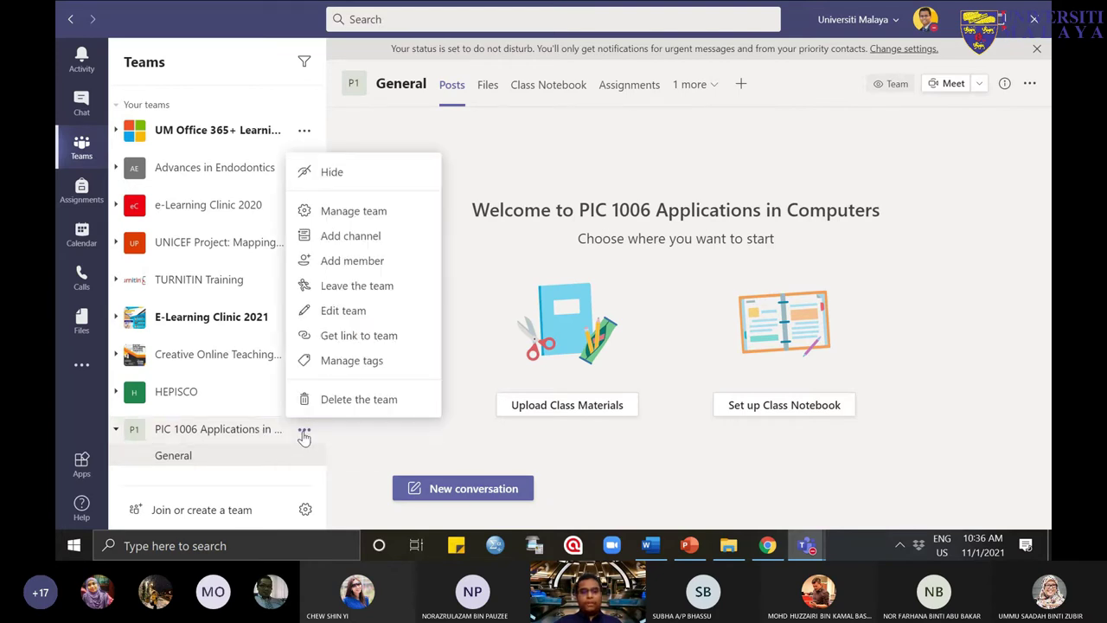
{"action": "left_click", "coordinate": [365, 220]}
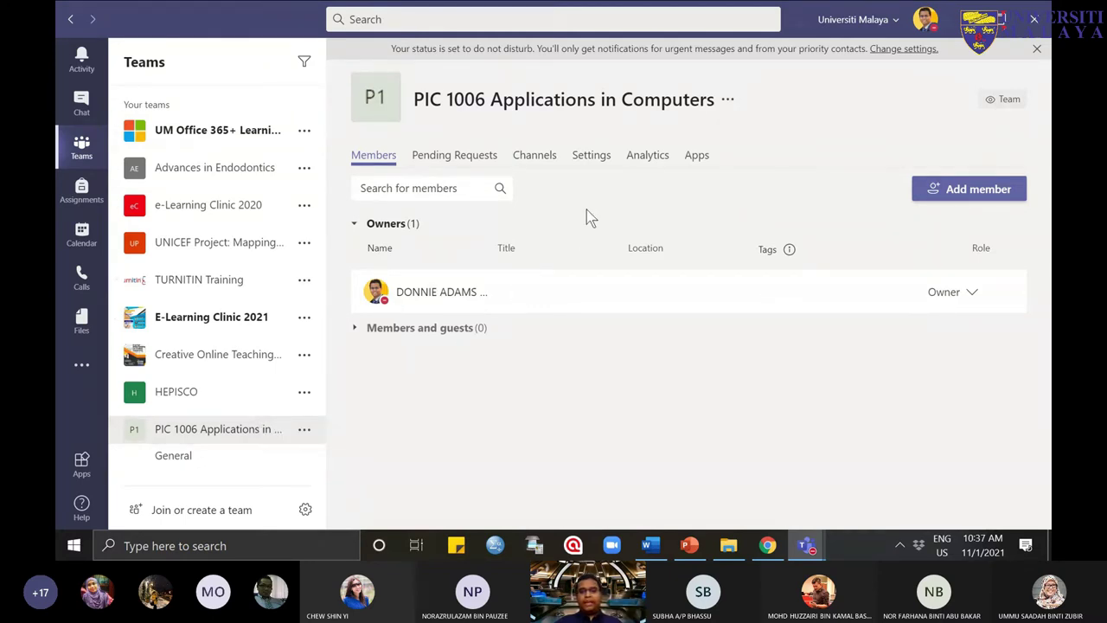
{"action": "left_click", "coordinate": [589, 159]}
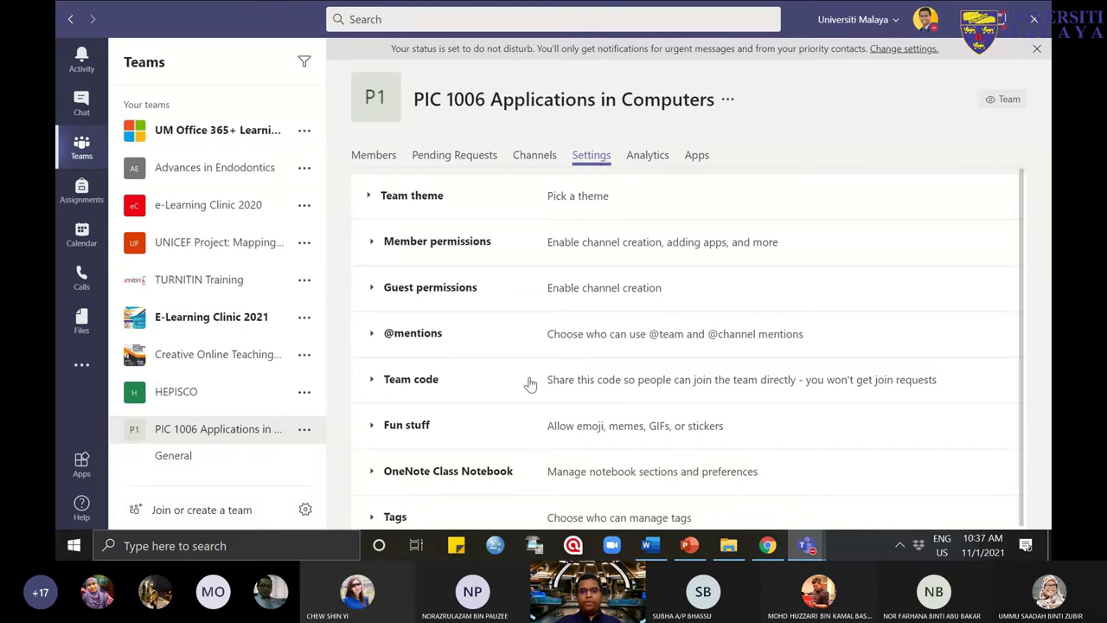
Step: Generate a team code for the PIC 1006 Applications in Computers team and highlight the generated code
{"action": "left_click", "coordinate": [373, 382]}
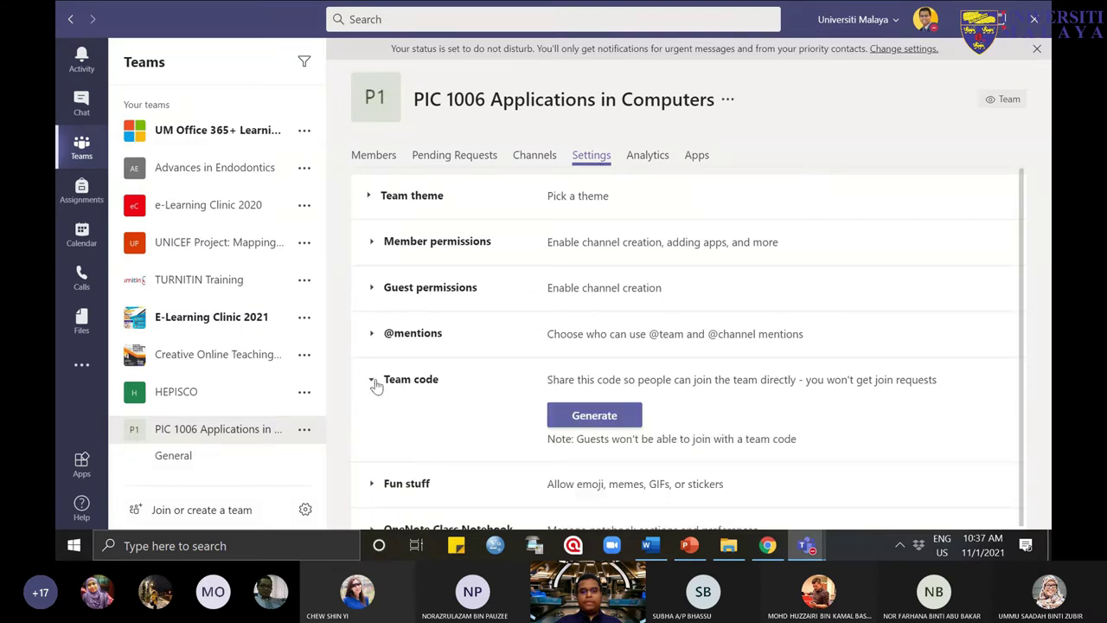
{"action": "left_click", "coordinate": [580, 418]}
{"action": "scroll", "coordinate": [554, 346], "scroll_direction": "down", "scroll_amount": 1}
{"action": "left_click_drag", "start_coordinate": [548, 315], "coordinate": [608, 314]}
{"action": "left_click", "coordinate": [552, 315]}
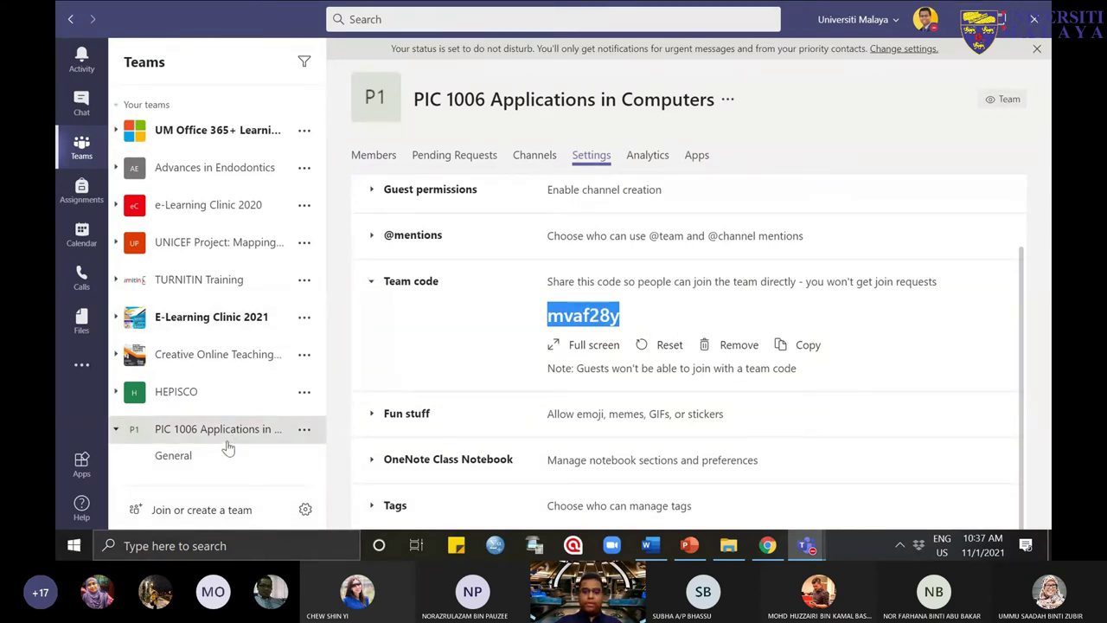
{"action": "left_click", "coordinate": [622, 305]}
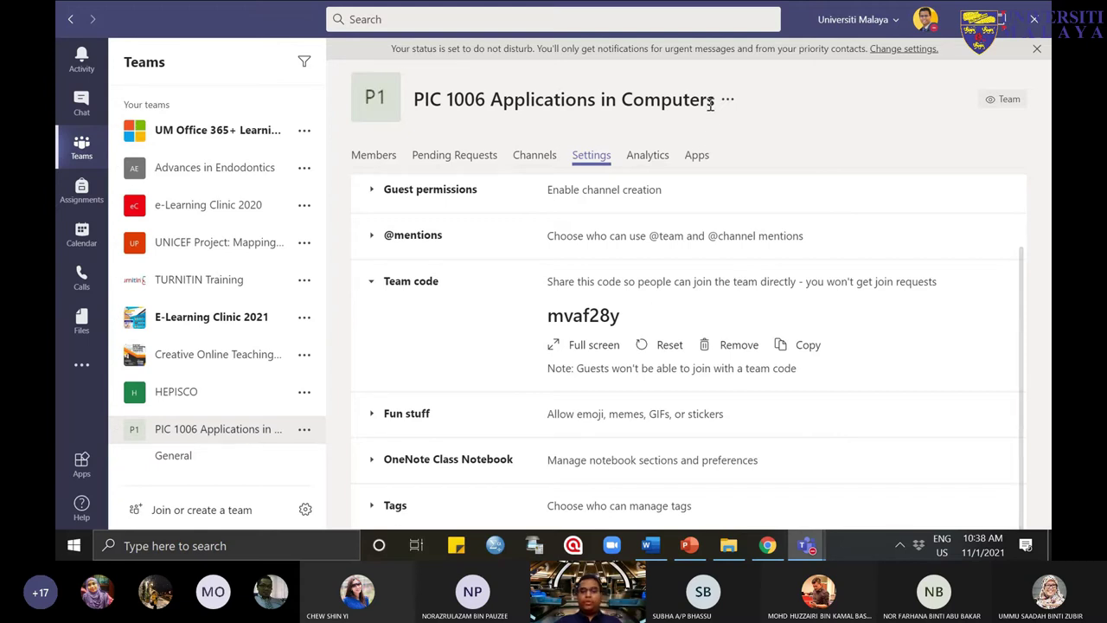
{"action": "double_click", "coordinate": [553, 317]}
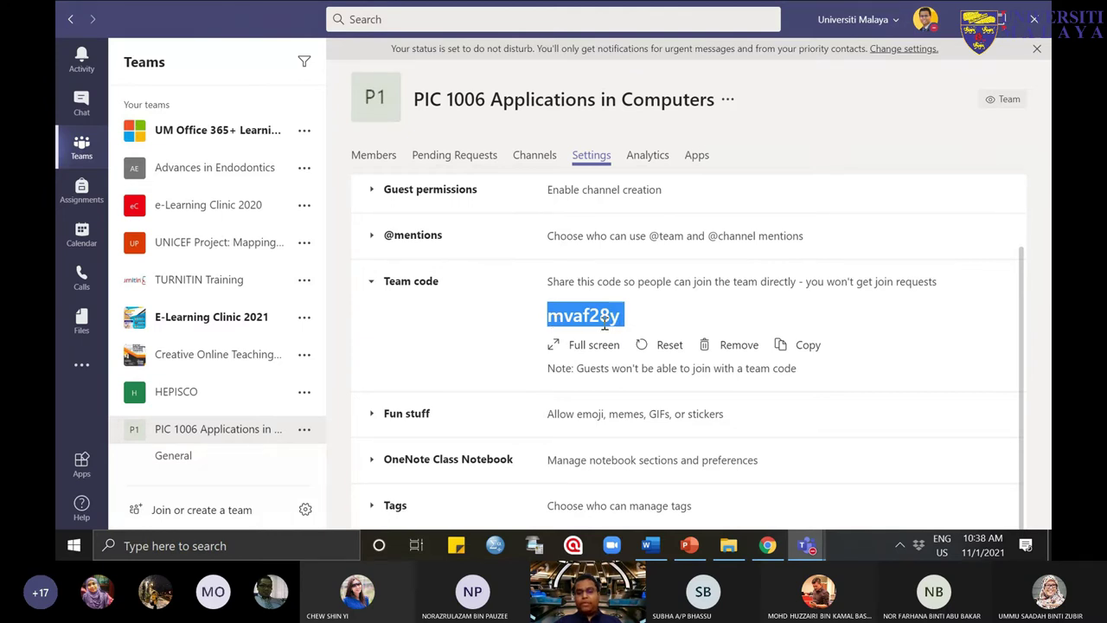
Step: Switch to Chrome to show Teams among the Office 365 apps, and return to the main Microsoft Teams window
{"action": "mouse_move", "coordinate": [767, 545]}
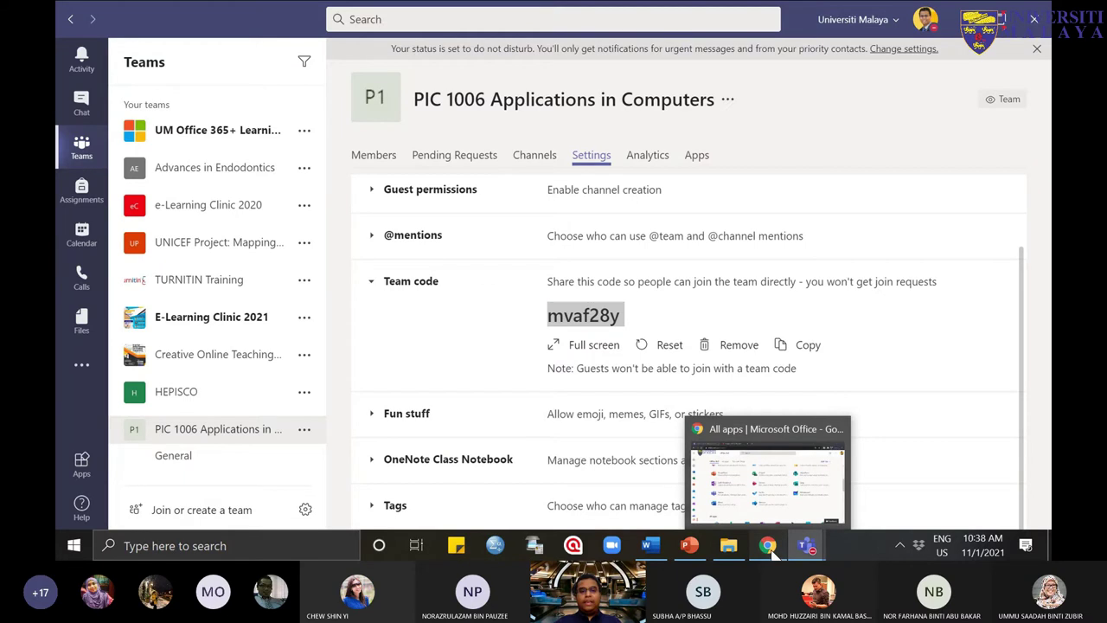
{"action": "left_click", "coordinate": [774, 480]}
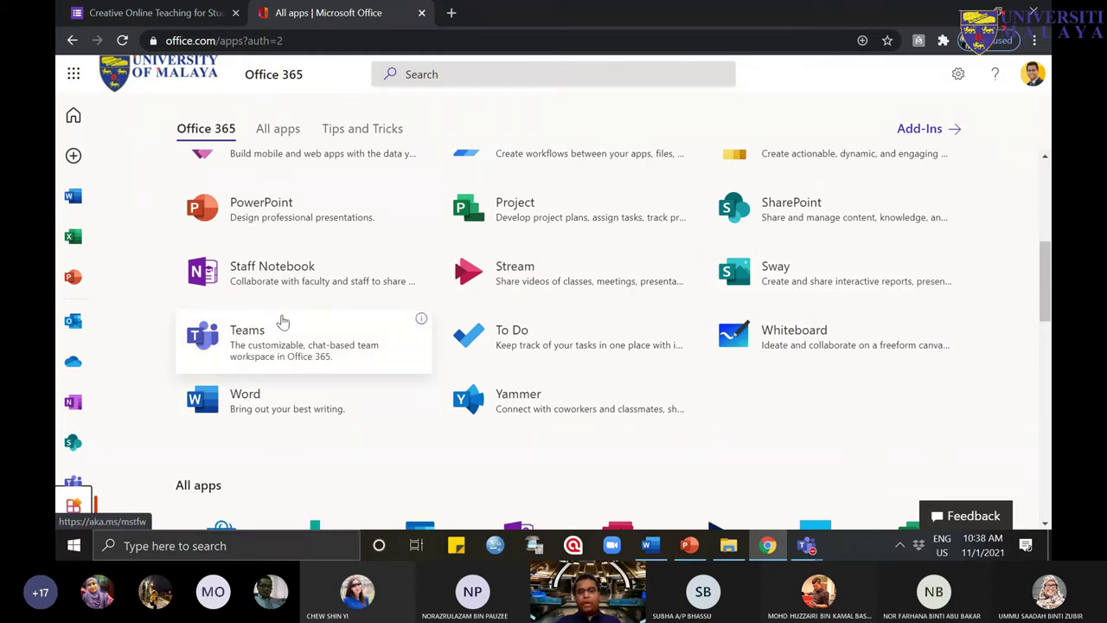
{"action": "left_click", "coordinate": [806, 545]}
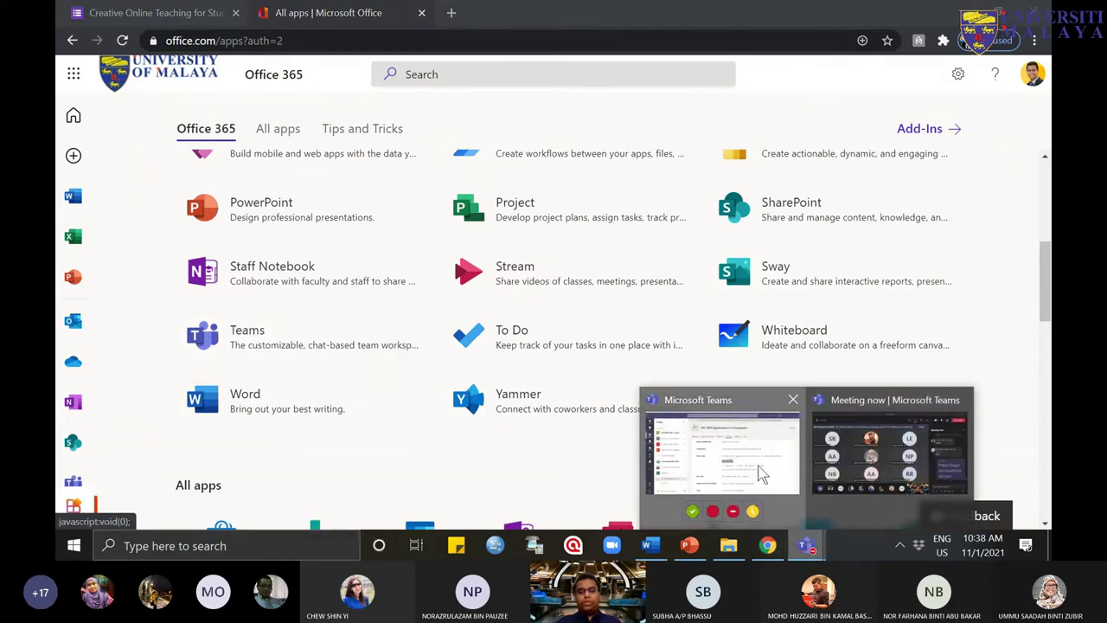
{"action": "left_click", "coordinate": [761, 481]}
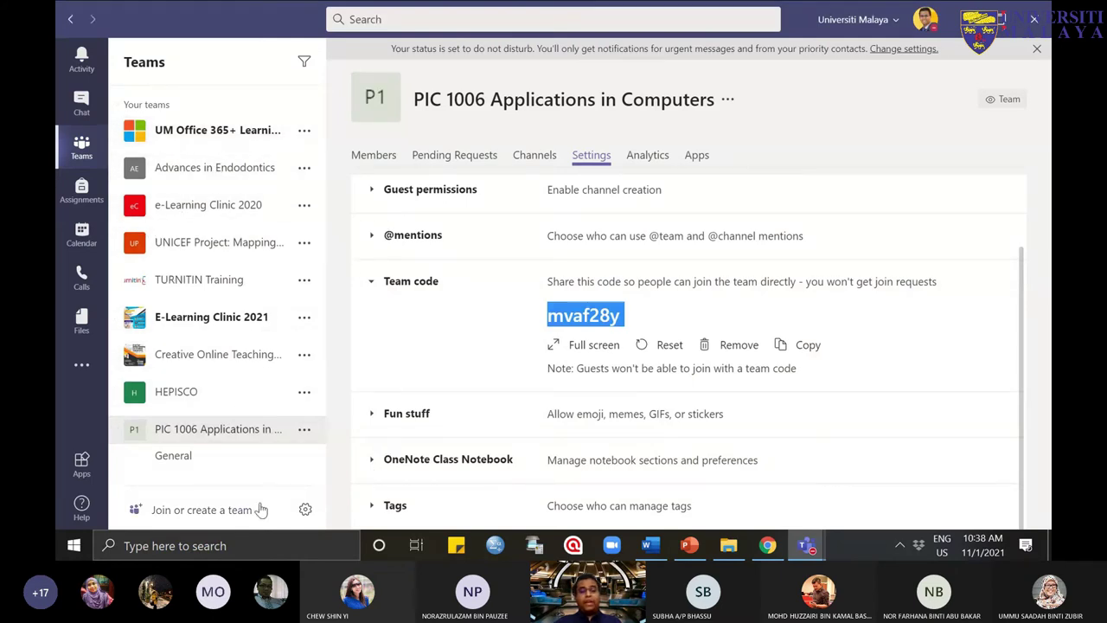
Step: Show where a team can be joined with a code, and return to the PIC 1006 team's General channel
{"action": "left_click", "coordinate": [173, 513]}
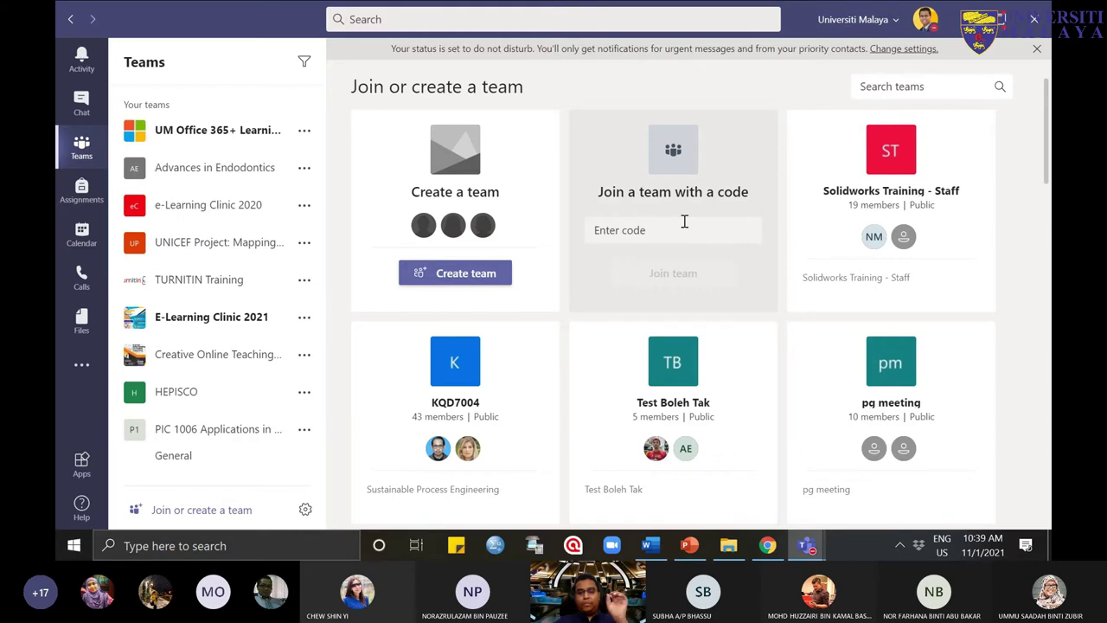
{"action": "left_click", "coordinate": [649, 230]}
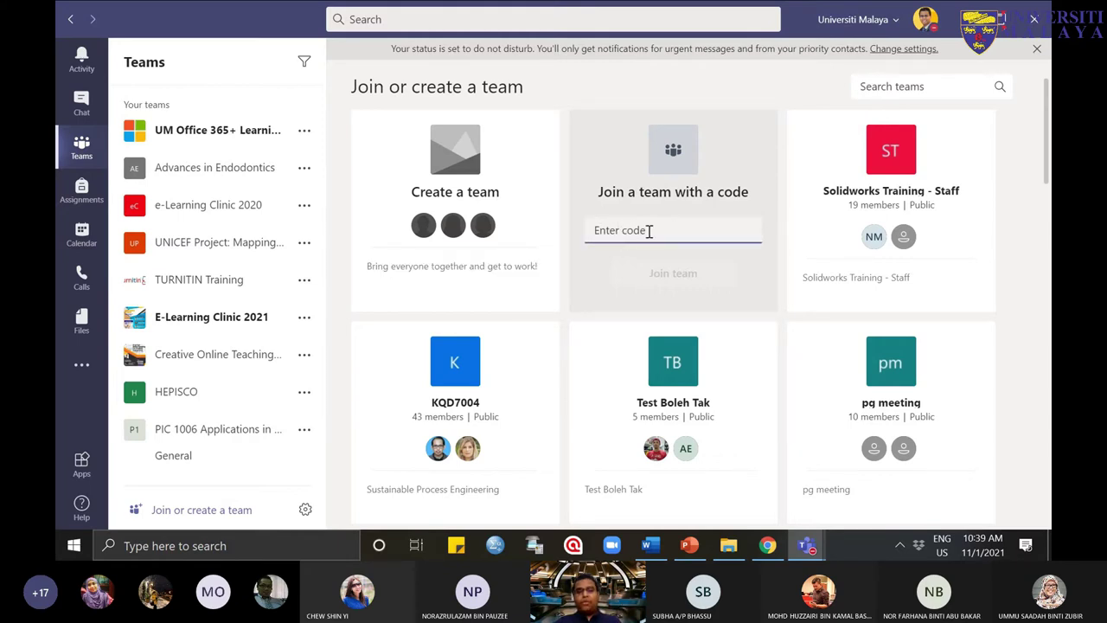
{"action": "left_click", "coordinate": [244, 428]}
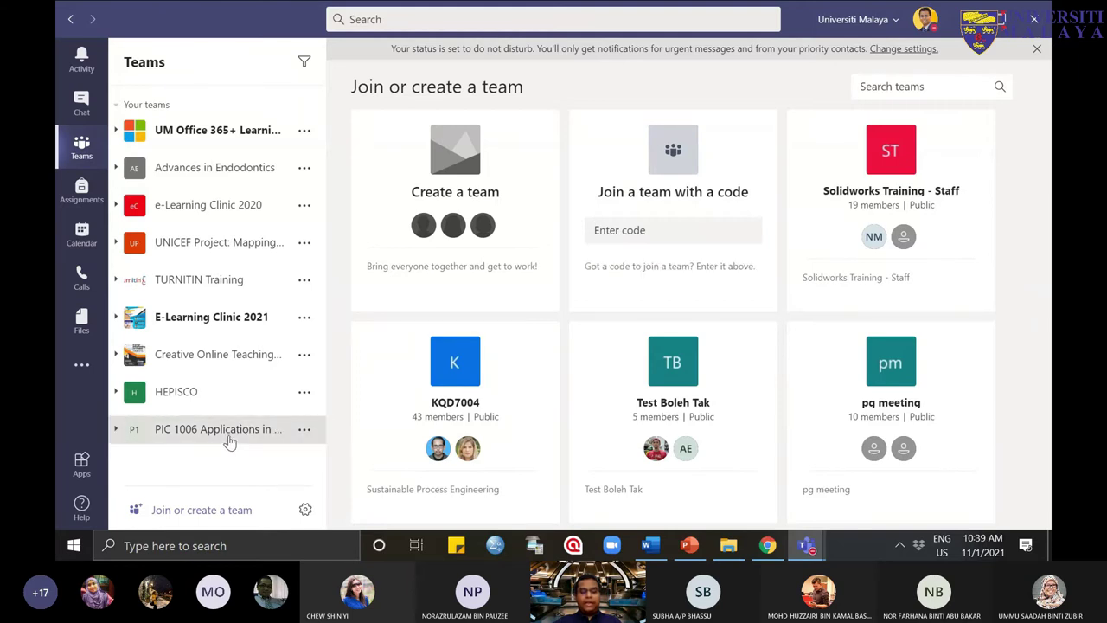
{"action": "left_click", "coordinate": [229, 437]}
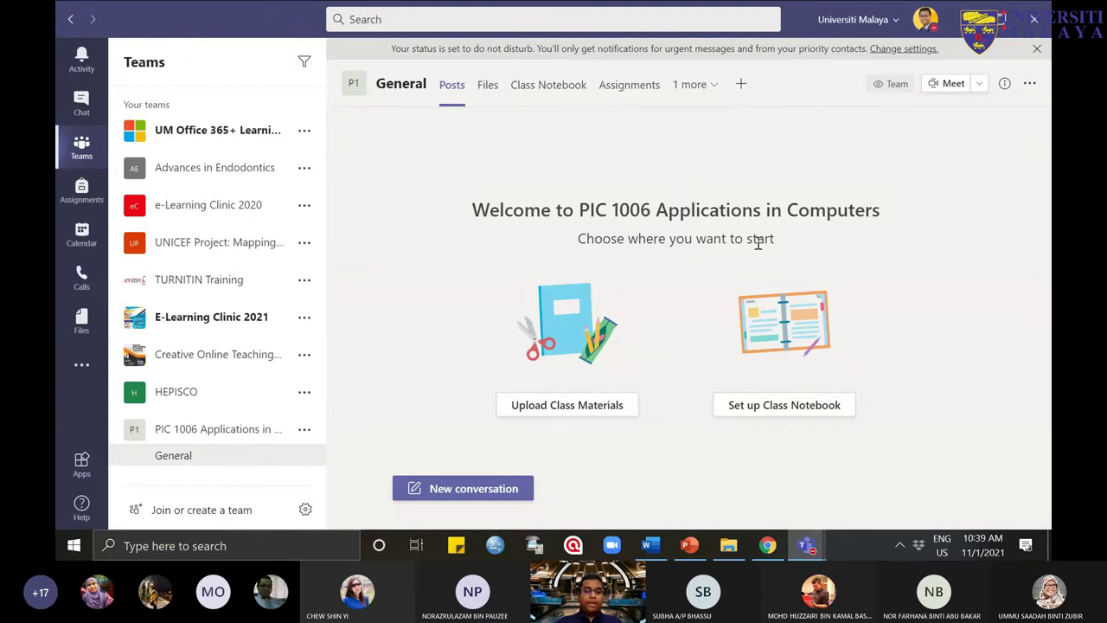
Step: Check the replies in the meeting chat, glance at the Office 365 apps page in Chrome, and return to the main Teams window
{"action": "left_click", "coordinate": [807, 545]}
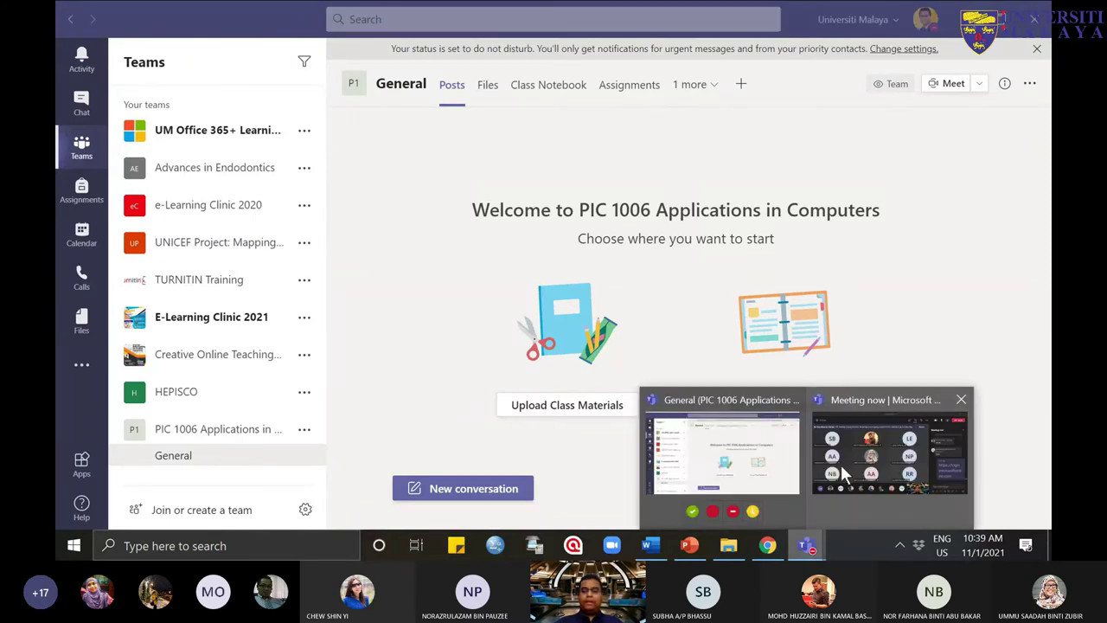
{"action": "left_click", "coordinate": [841, 467]}
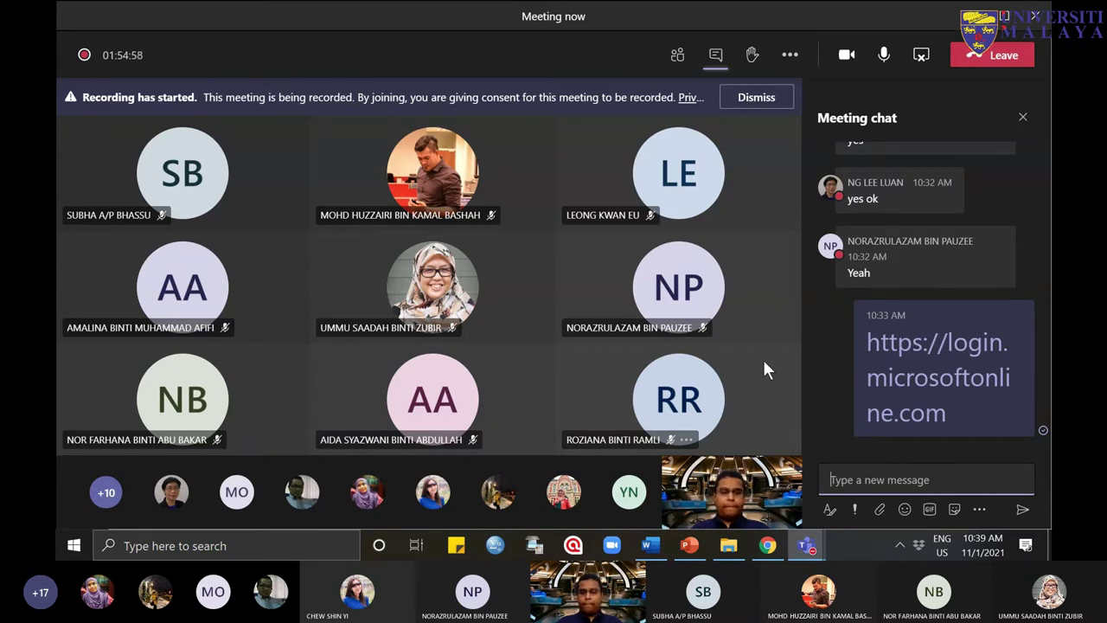
{"action": "mouse_move", "coordinate": [993, 293]}
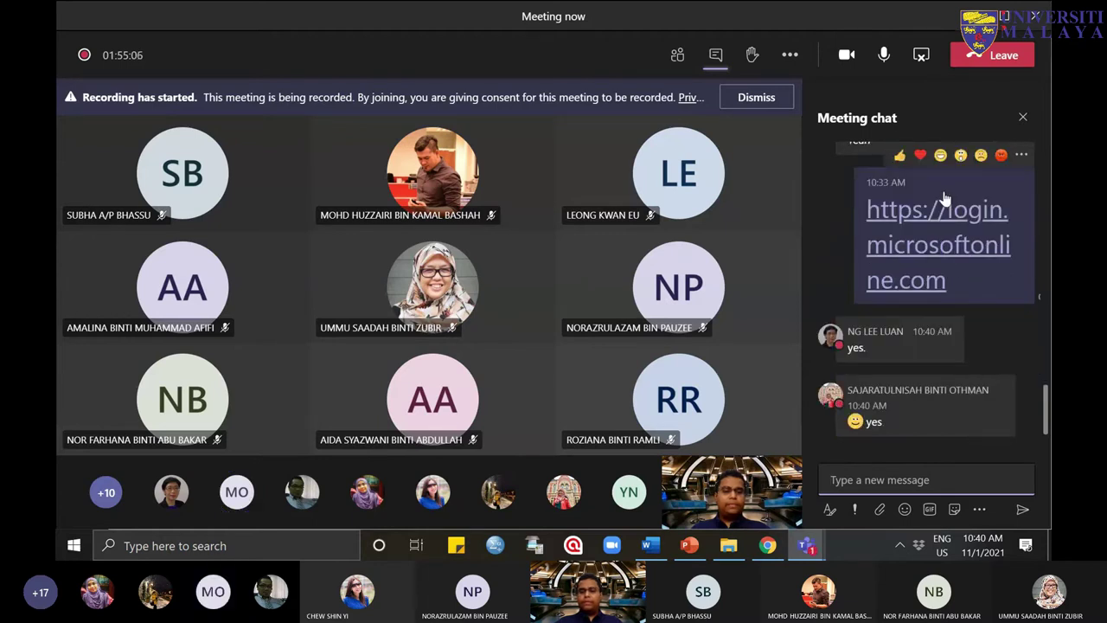
{"action": "left_click", "coordinate": [770, 548]}
{"action": "mouse_move", "coordinate": [806, 545]}
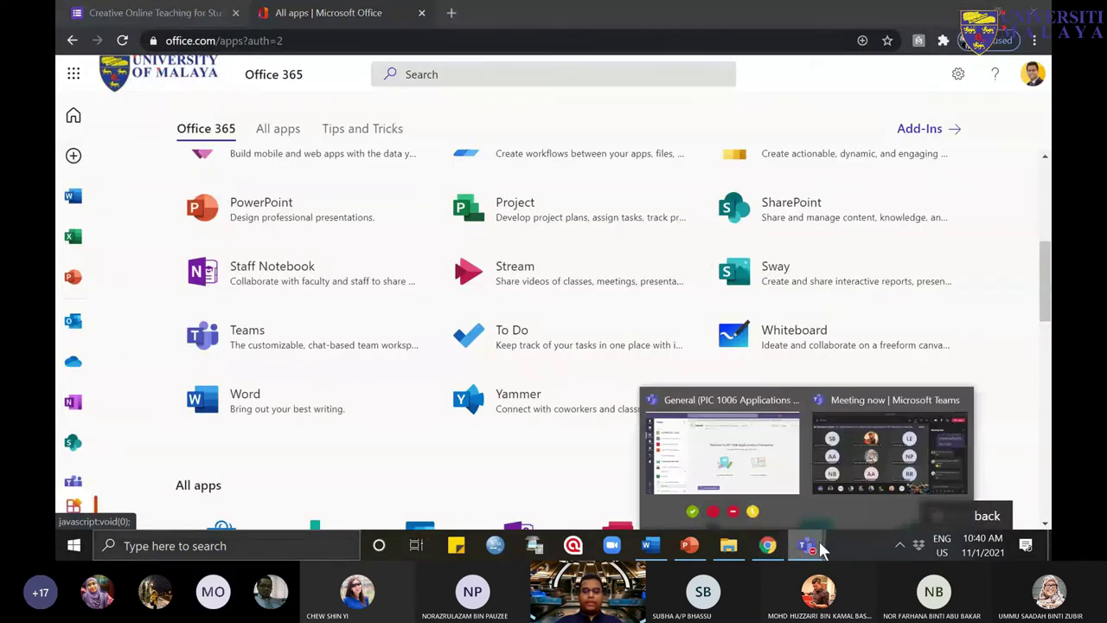
{"action": "left_click", "coordinate": [765, 481]}
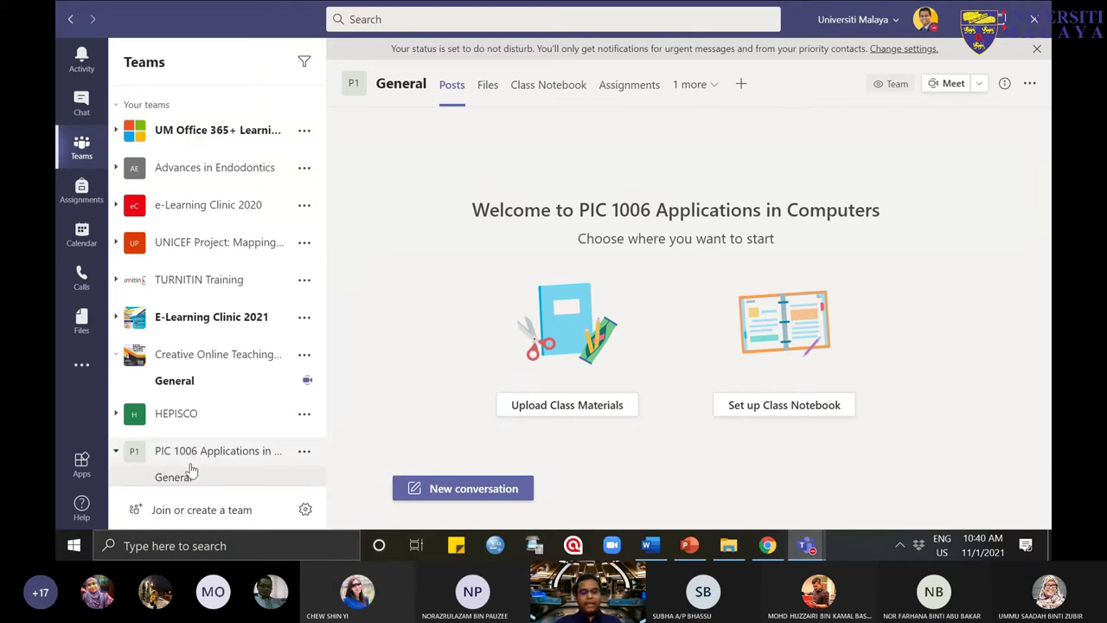
Step: Create a channel named "Group 1" in the PIC 1006 Applications in Computers team with Private privacy and no description
{"action": "left_click", "coordinate": [306, 455]}
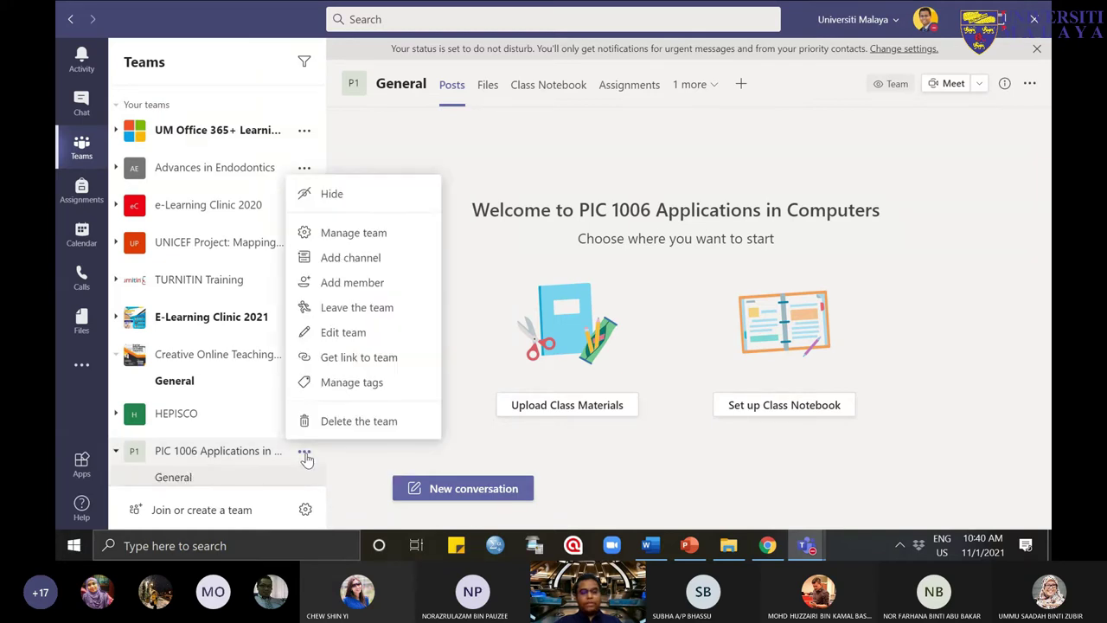
{"action": "left_click", "coordinate": [355, 264]}
{"action": "type", "text": "Group 1"}
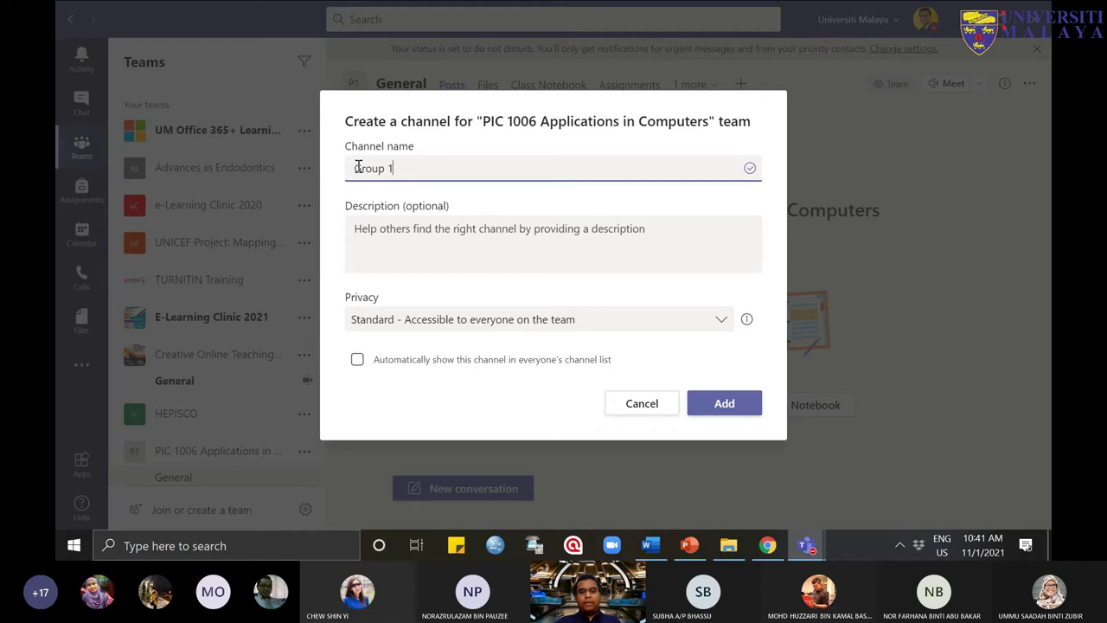
{"action": "double_click", "coordinate": [353, 297]}
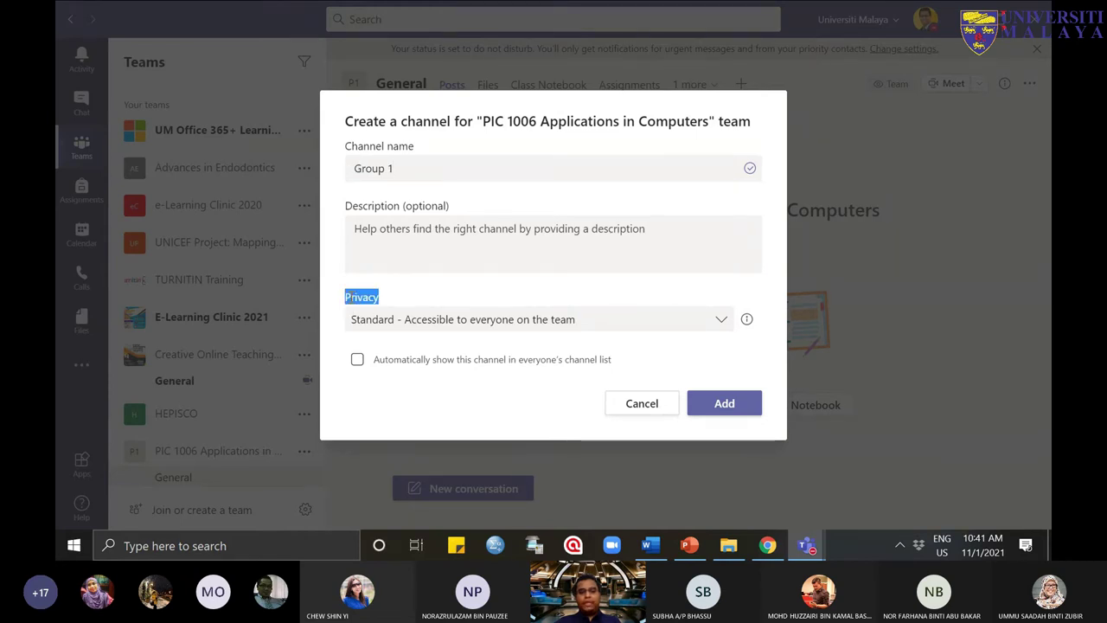
{"action": "left_click", "coordinate": [402, 324]}
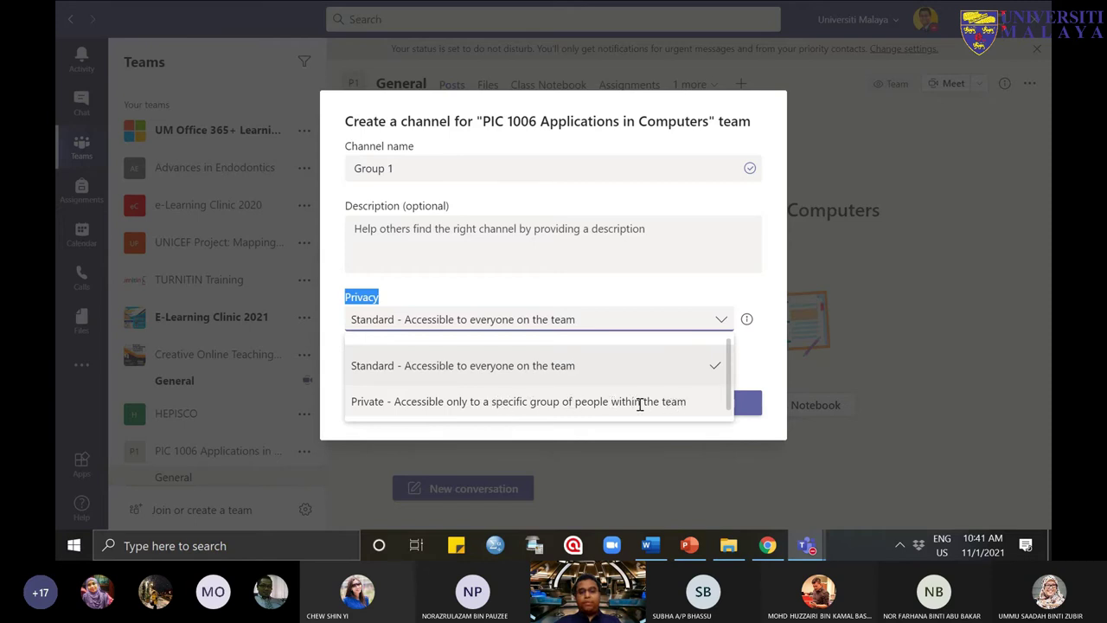
{"action": "left_click", "coordinate": [547, 403]}
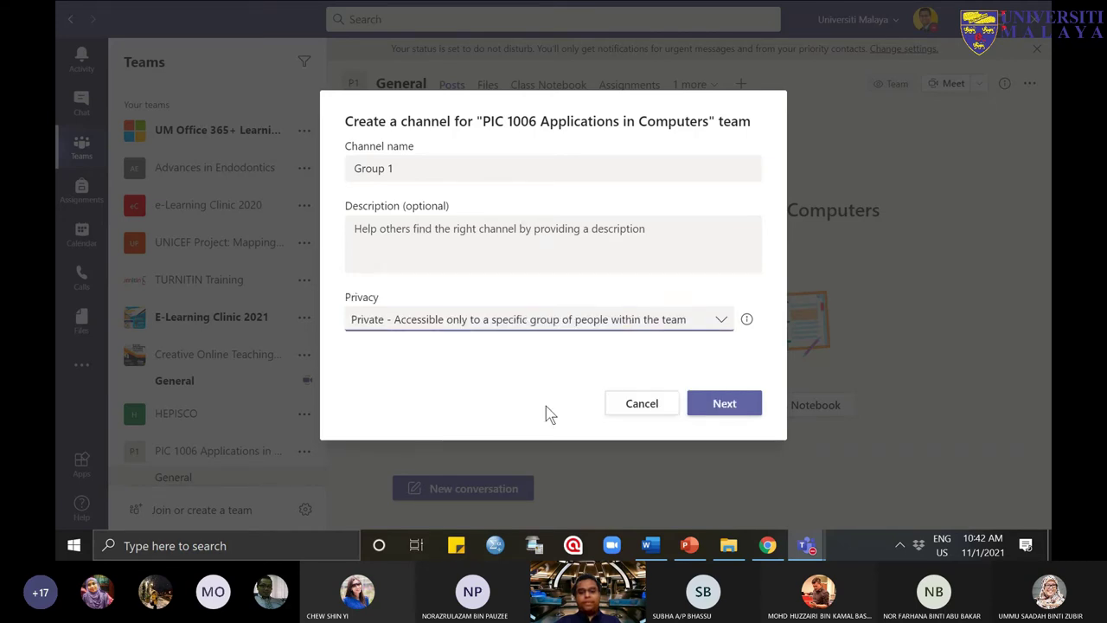
{"action": "left_click", "coordinate": [723, 406]}
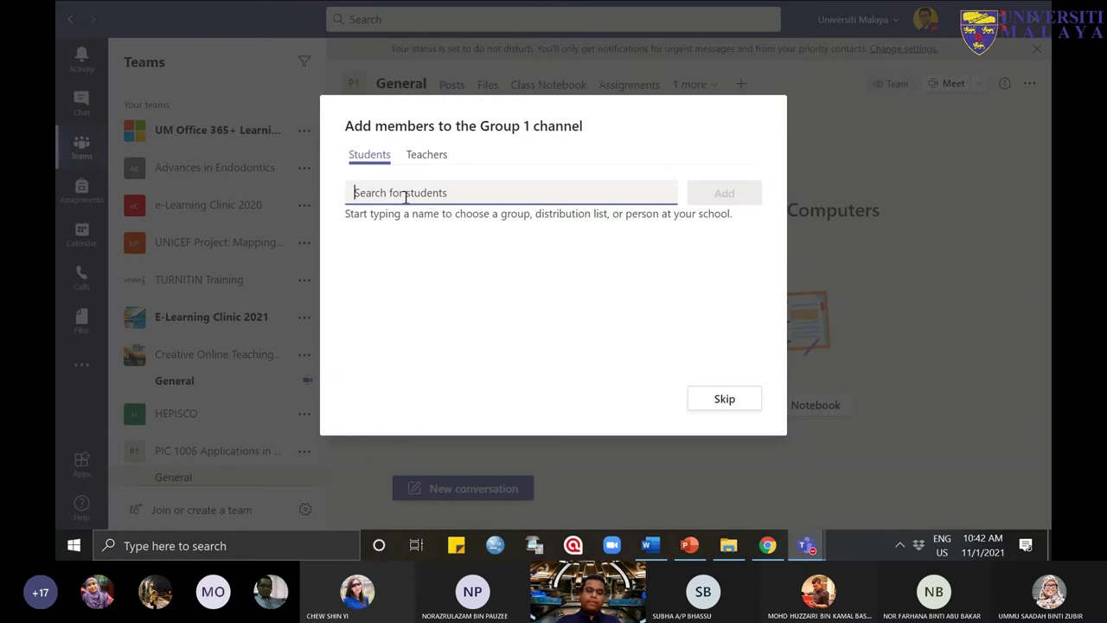
Step: Try to add a guest account, found by partial name, as a student of the Group 1 channel, and close the member dialog
{"action": "type", "text": "do"}
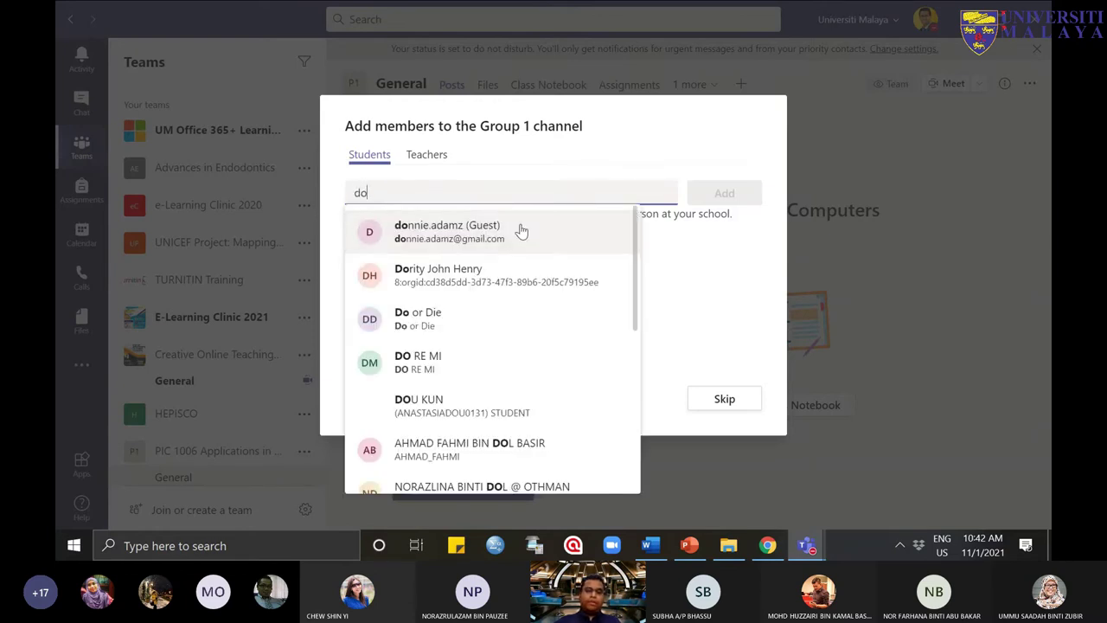
{"action": "left_click", "coordinate": [521, 230]}
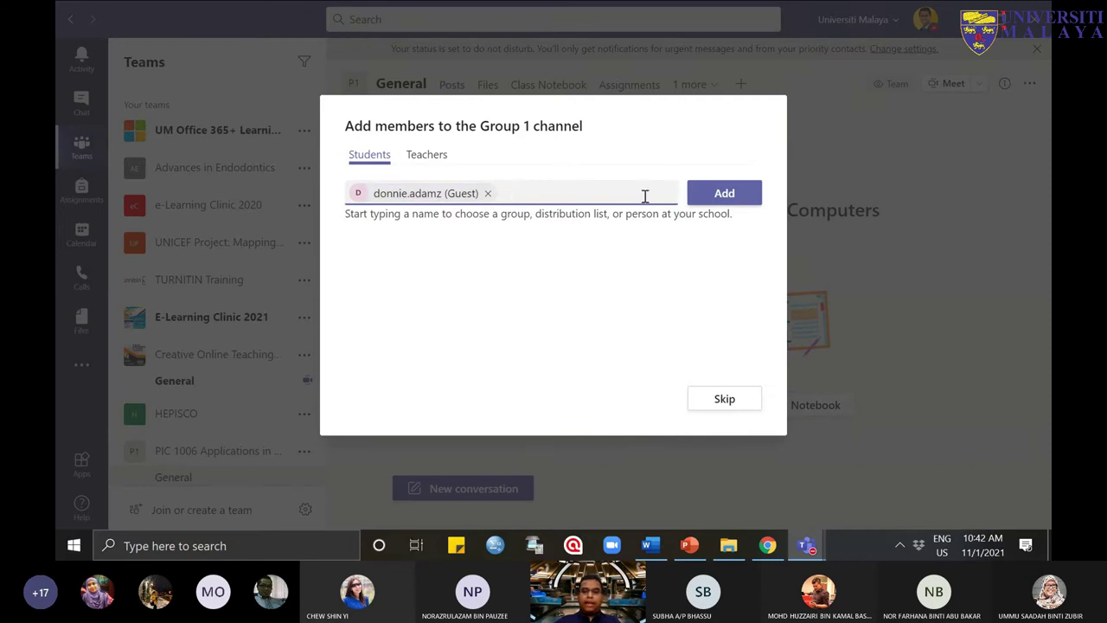
{"action": "left_click", "coordinate": [717, 193]}
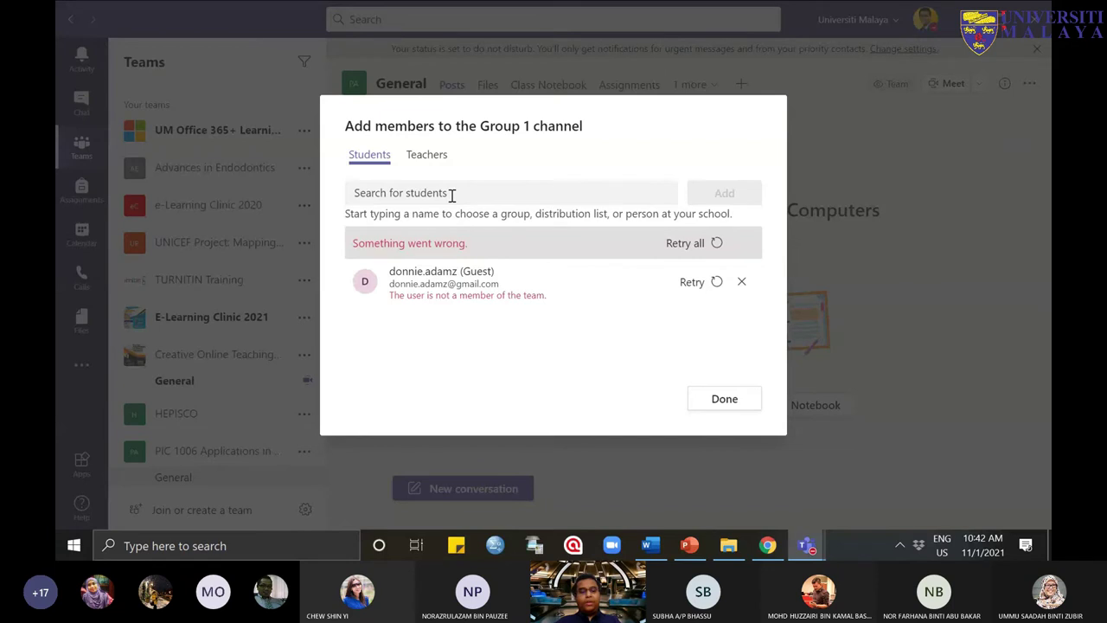
{"action": "key", "text": "Escape"}
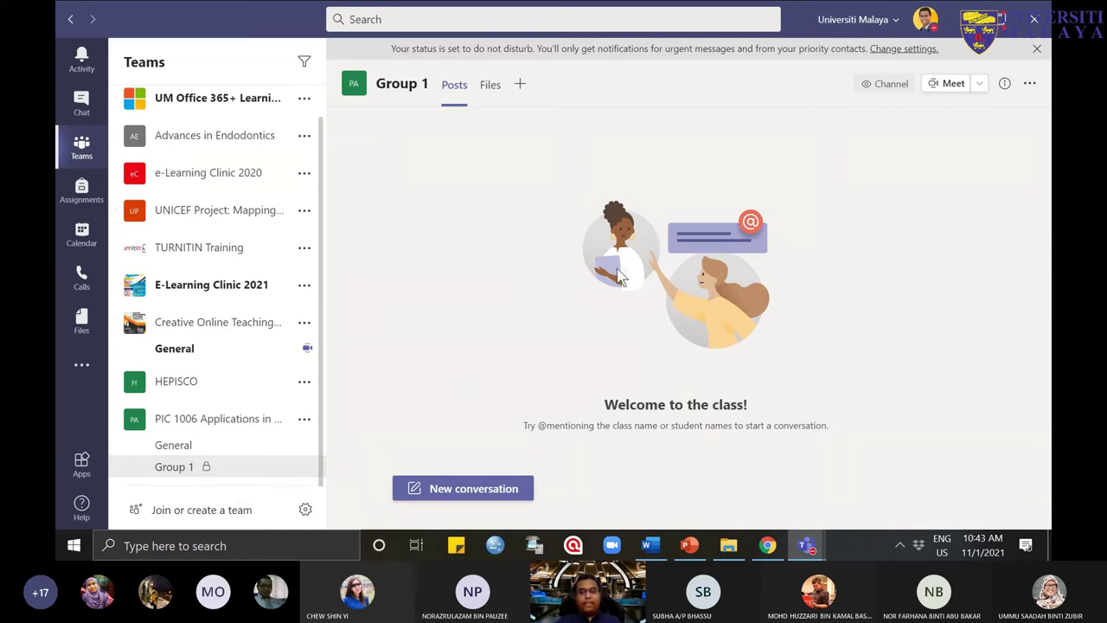
Step: Collapse and re-expand the PIC 1006 Applications in Computers team, and show the options available for the team
{"action": "left_click", "coordinate": [234, 421]}
{"action": "left_click", "coordinate": [231, 459]}
{"action": "left_click", "coordinate": [302, 451]}
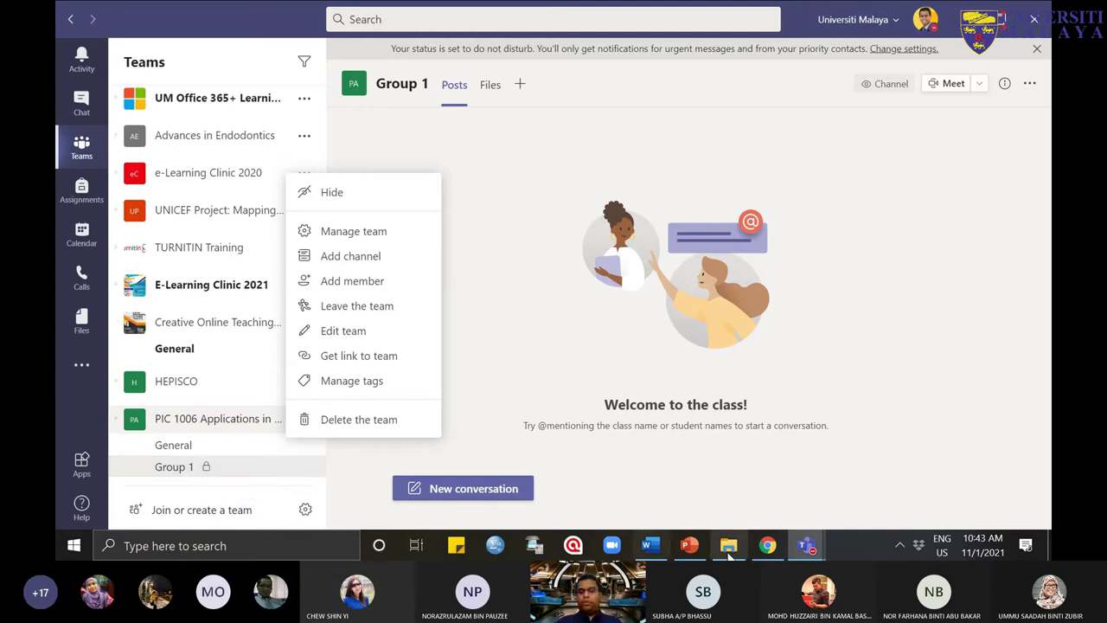
Step: Check the participants' replies in the meeting chat, return to the Group 1 channel and dismiss the open team options
{"action": "mouse_move", "coordinate": [791, 542]}
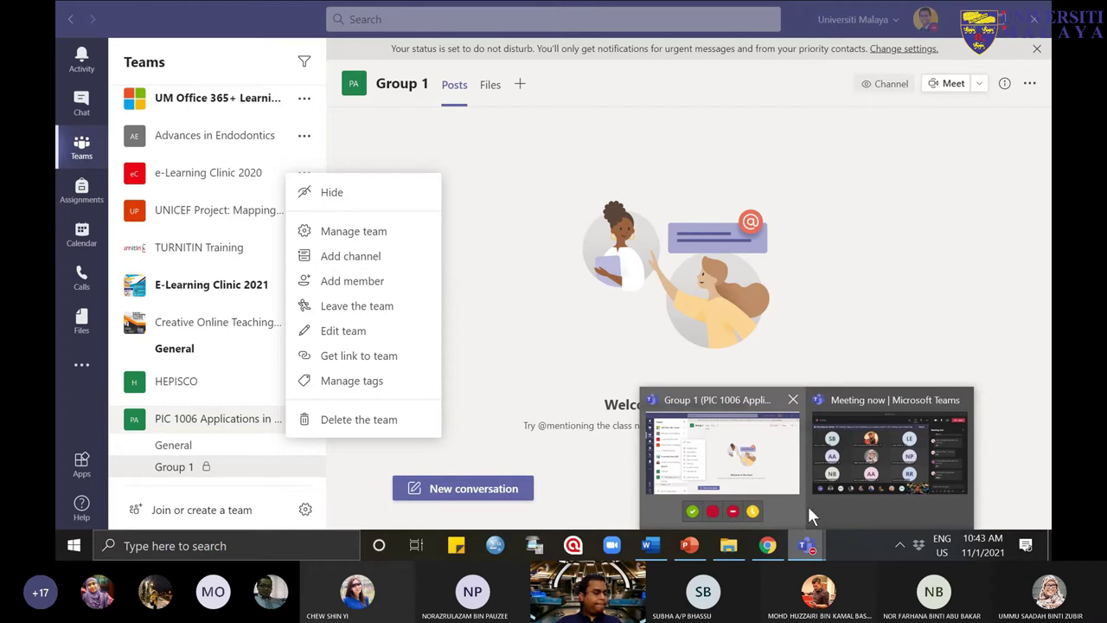
{"action": "left_click", "coordinate": [809, 511]}
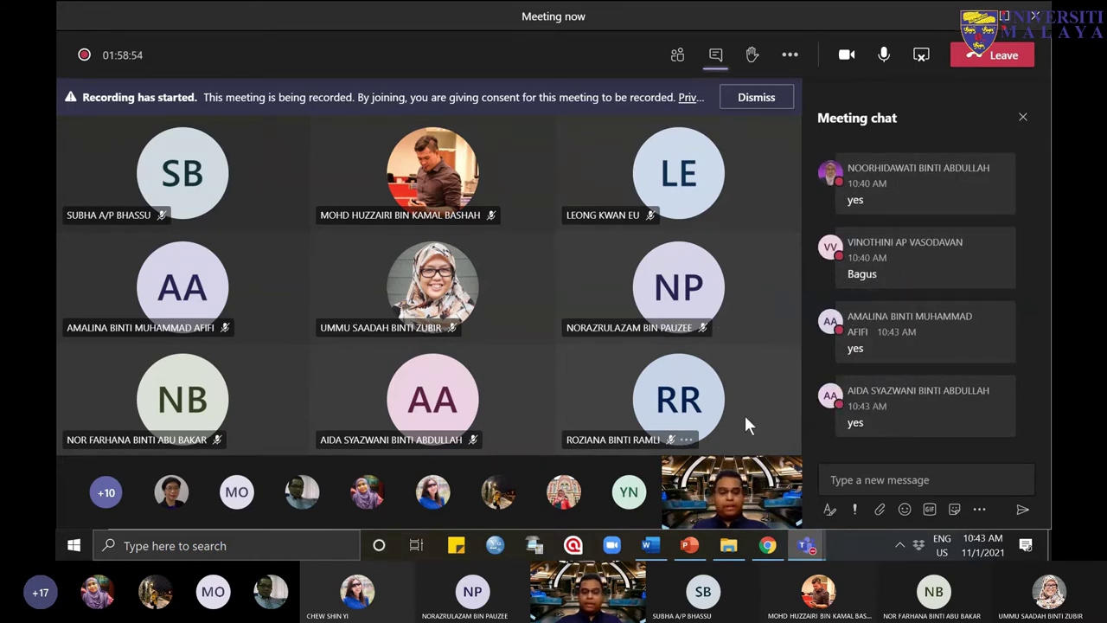
{"action": "mouse_move", "coordinate": [804, 542]}
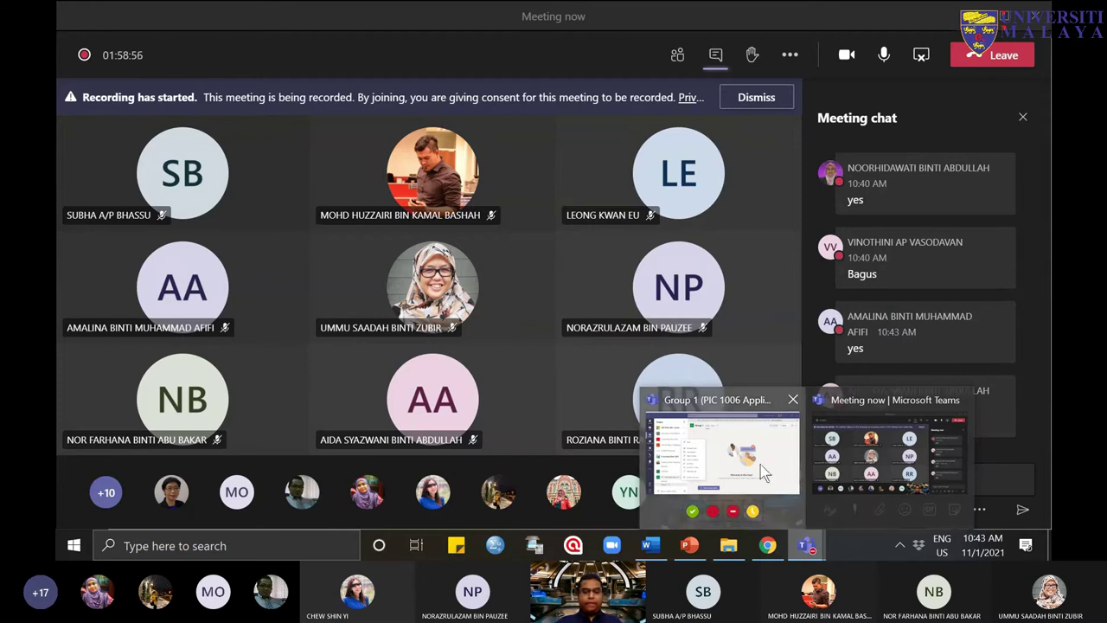
{"action": "left_click", "coordinate": [764, 471]}
{"action": "left_click", "coordinate": [533, 148]}
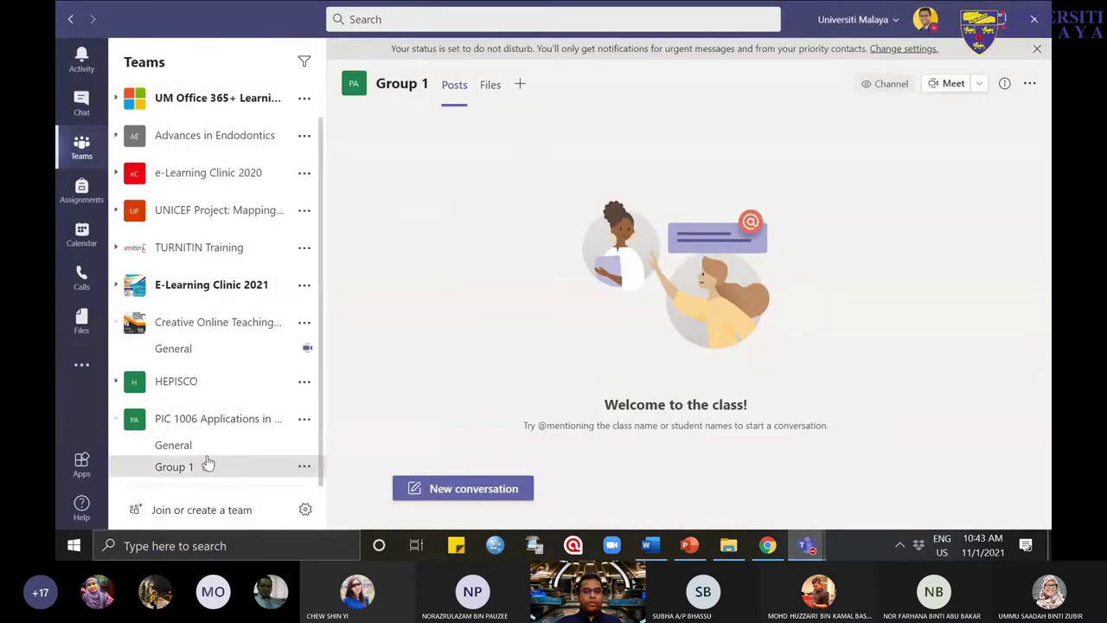
Step: Review the General and Group 1 channels under the PIC 1006 team, and collapse that team in the team list
{"action": "scroll", "coordinate": [204, 433], "scroll_direction": "up", "scroll_amount": 1}
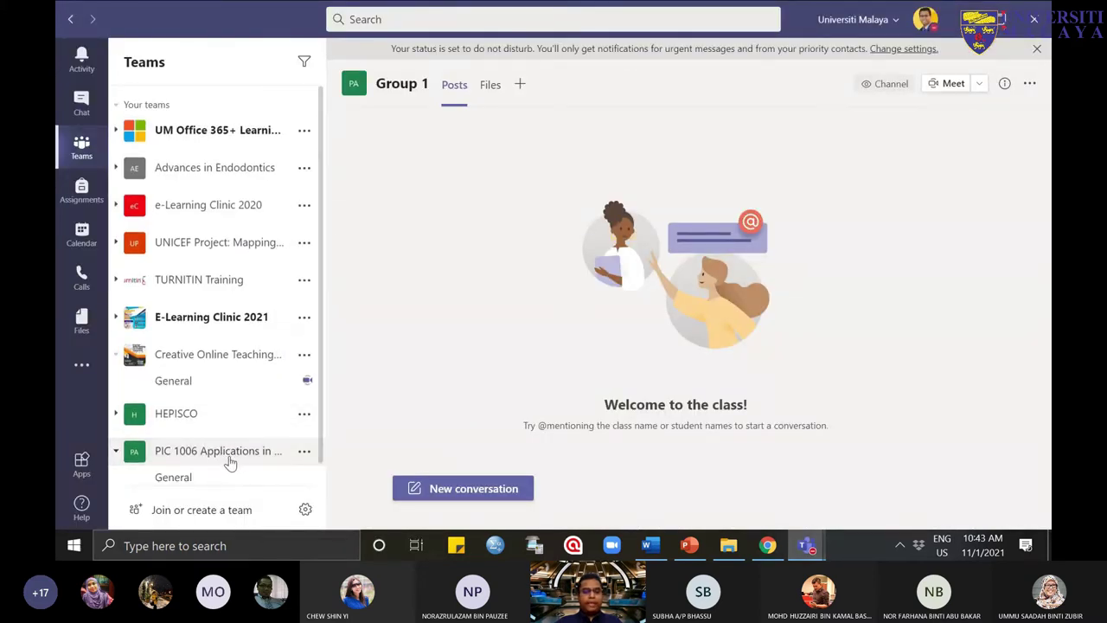
{"action": "scroll", "coordinate": [226, 457], "scroll_direction": "down", "scroll_amount": 1}
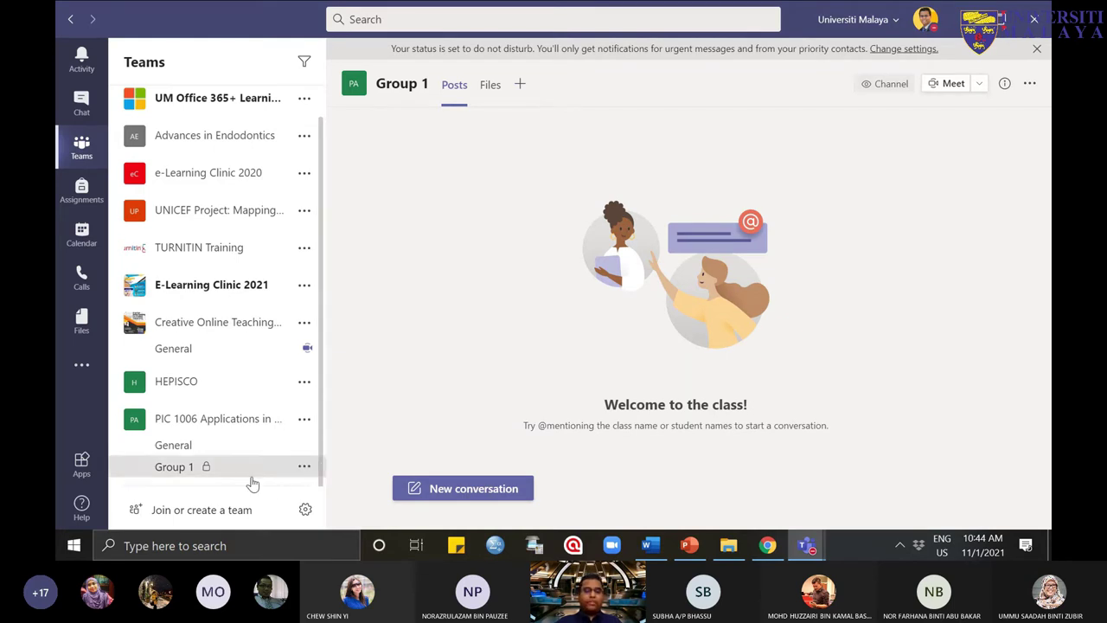
{"action": "left_click", "coordinate": [222, 419]}
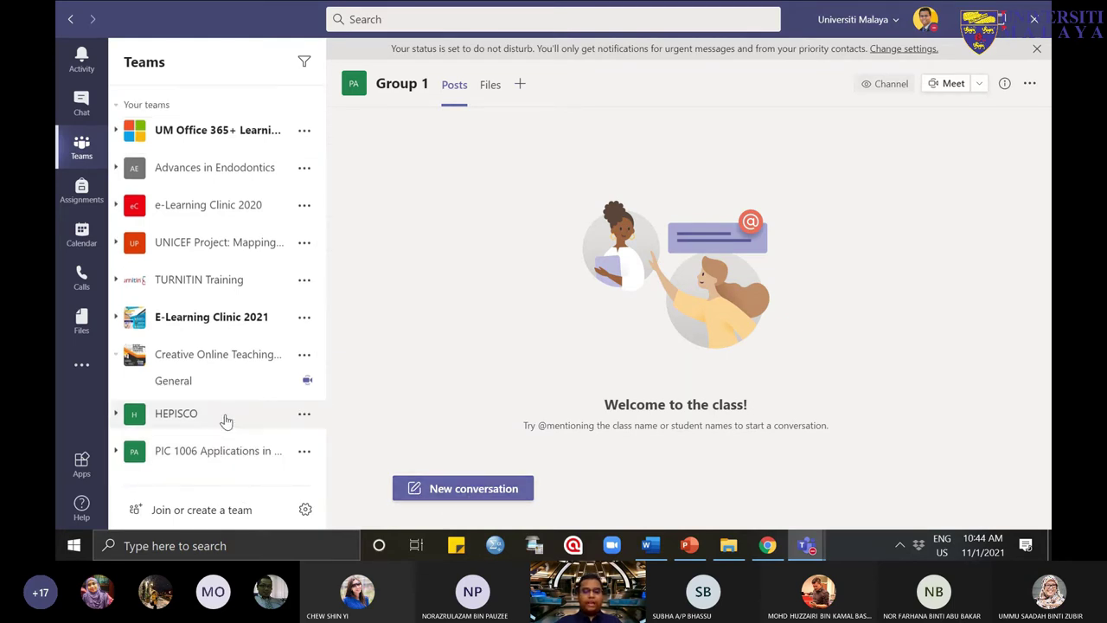
Step: Post the announcement "Hi student. Class will start at 6pm today" as a new conversation in the Group 1 channel
{"action": "left_click", "coordinate": [458, 481]}
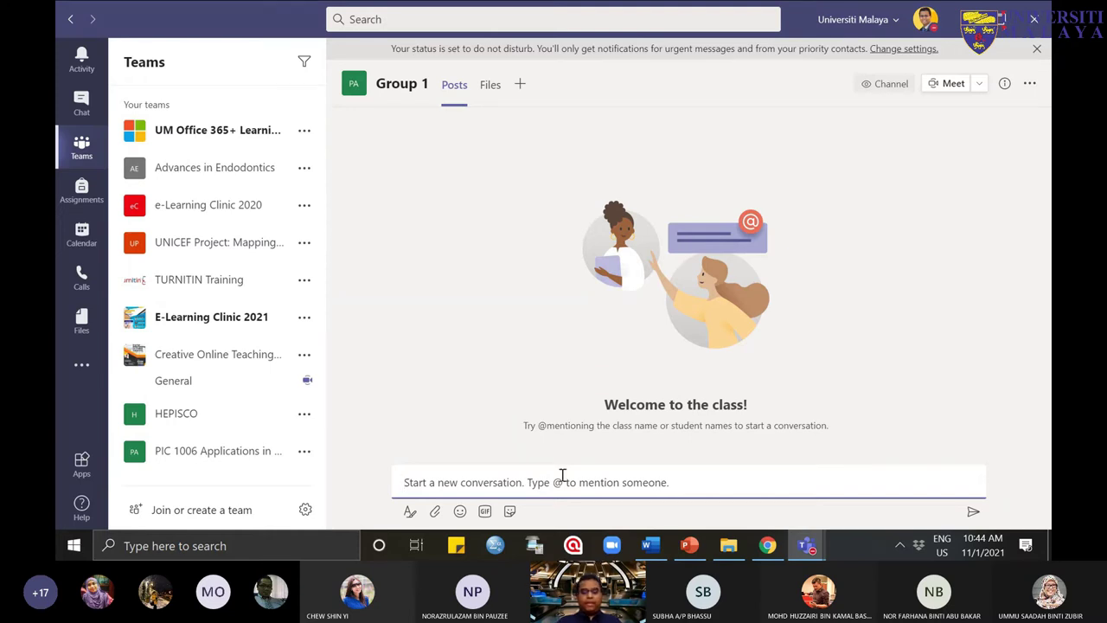
{"action": "type", "text": "Hi student. Class will start "}
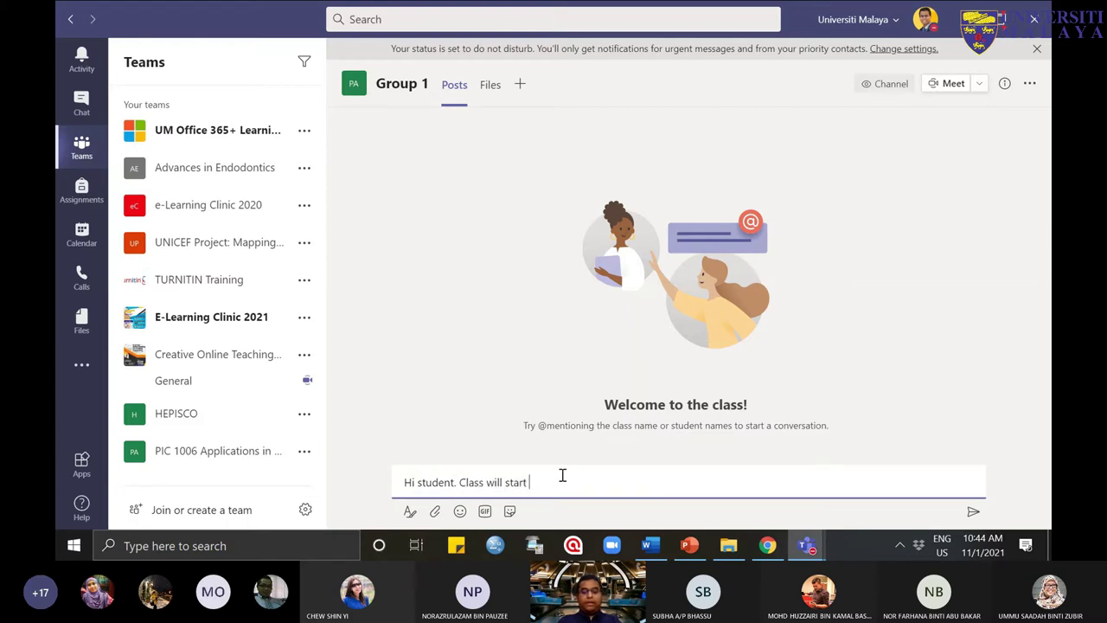
{"action": "type", "text": "at 6pm today"}
{"action": "key", "text": "Return"}
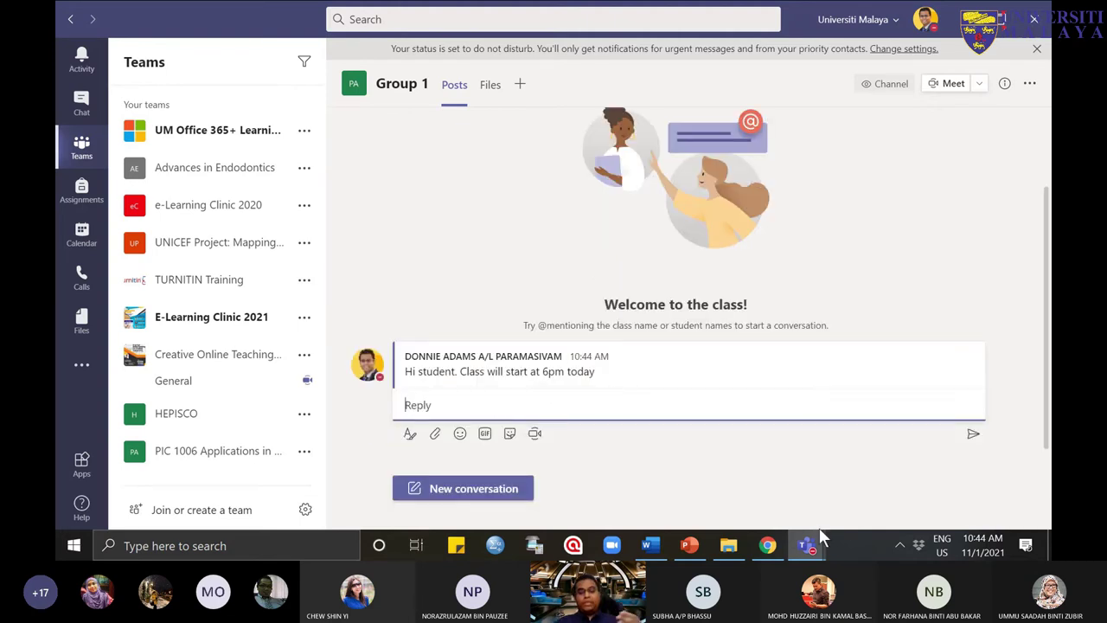
{"action": "mouse_move", "coordinate": [812, 554]}
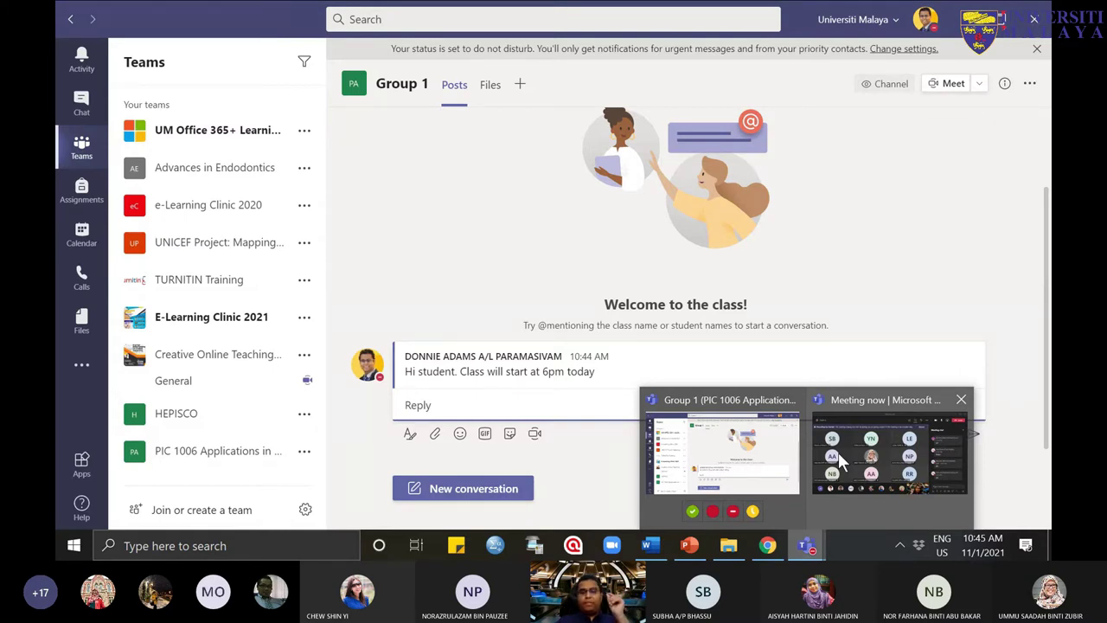
{"action": "left_click", "coordinate": [463, 346]}
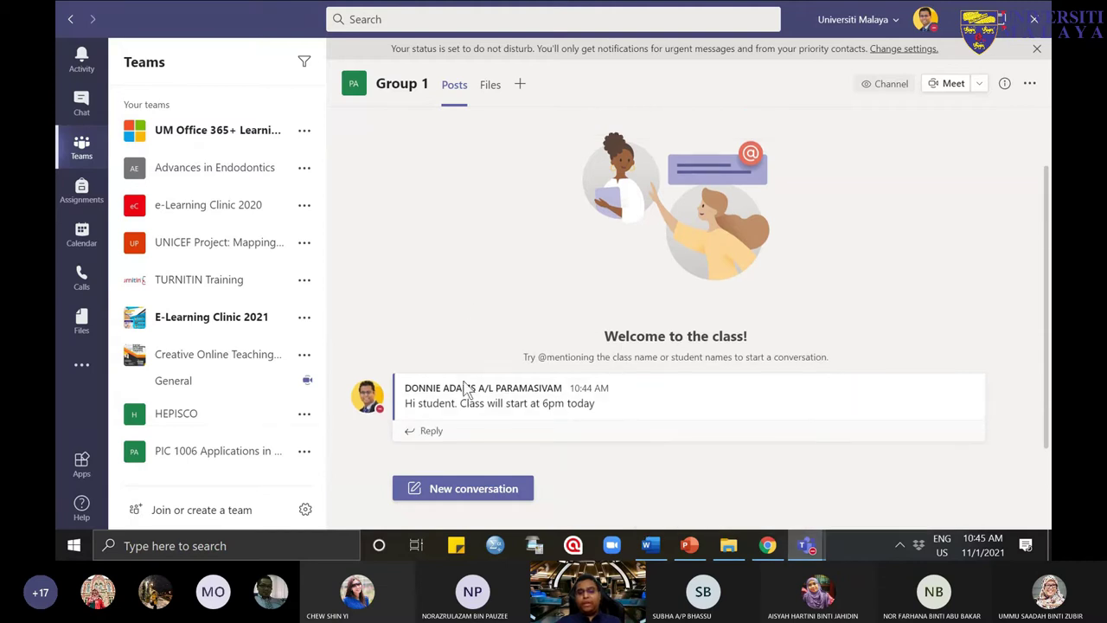
Step: Post a new conversation in Group 1 containing the GIF of the long-haired man and the text "This is how I feel this morning"
{"action": "mouse_move", "coordinate": [632, 396]}
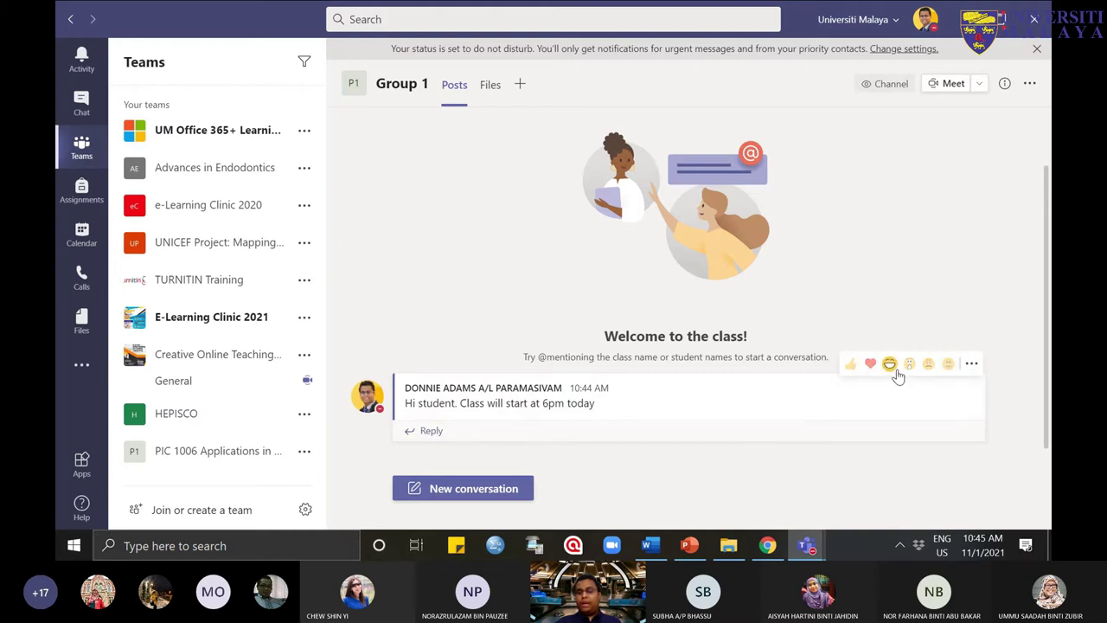
{"action": "left_click", "coordinate": [499, 491]}
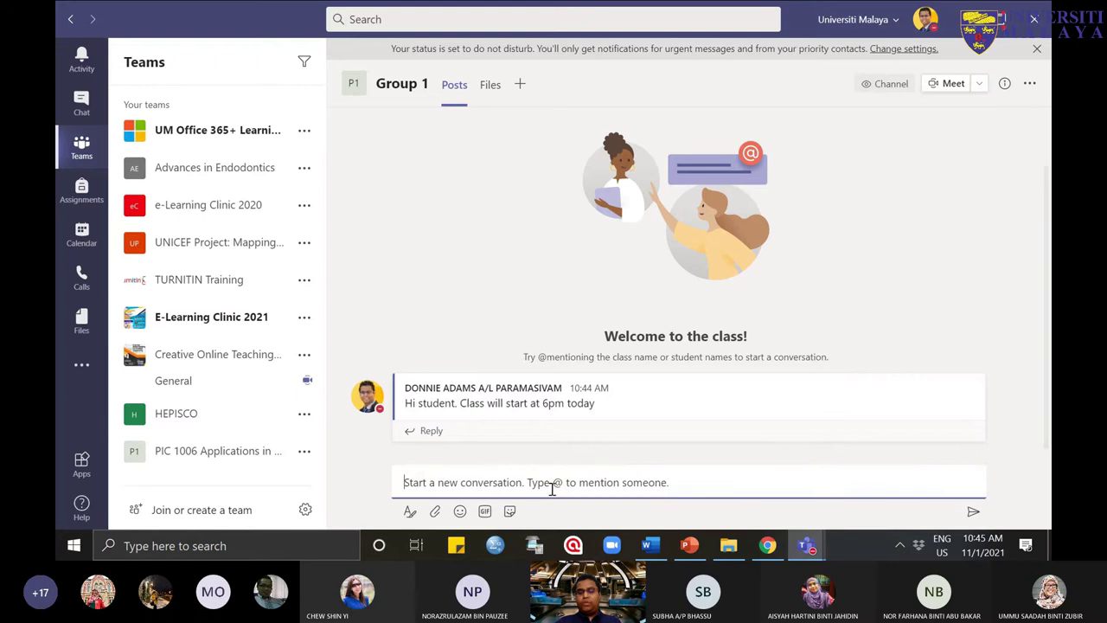
{"action": "left_click", "coordinate": [460, 511]}
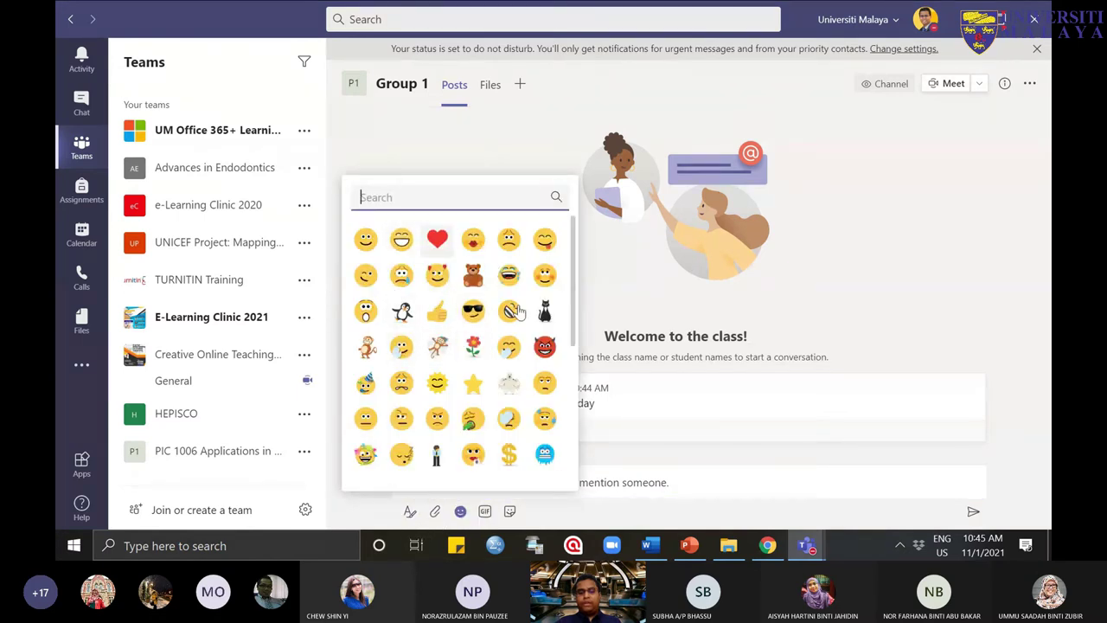
{"action": "left_click", "coordinate": [486, 512]}
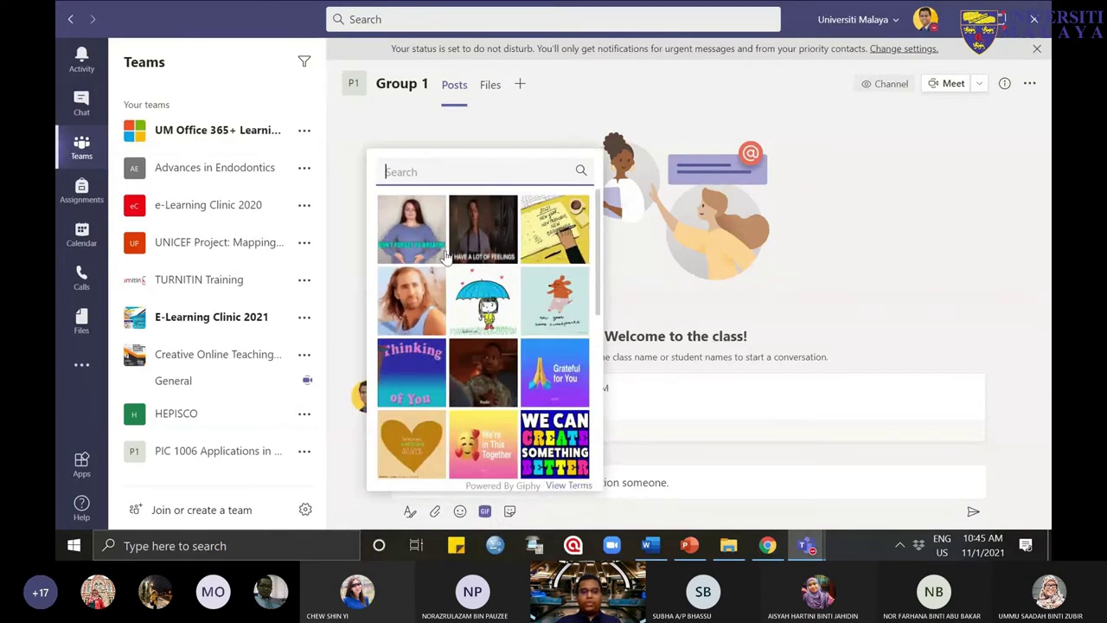
{"action": "left_click", "coordinate": [432, 304]}
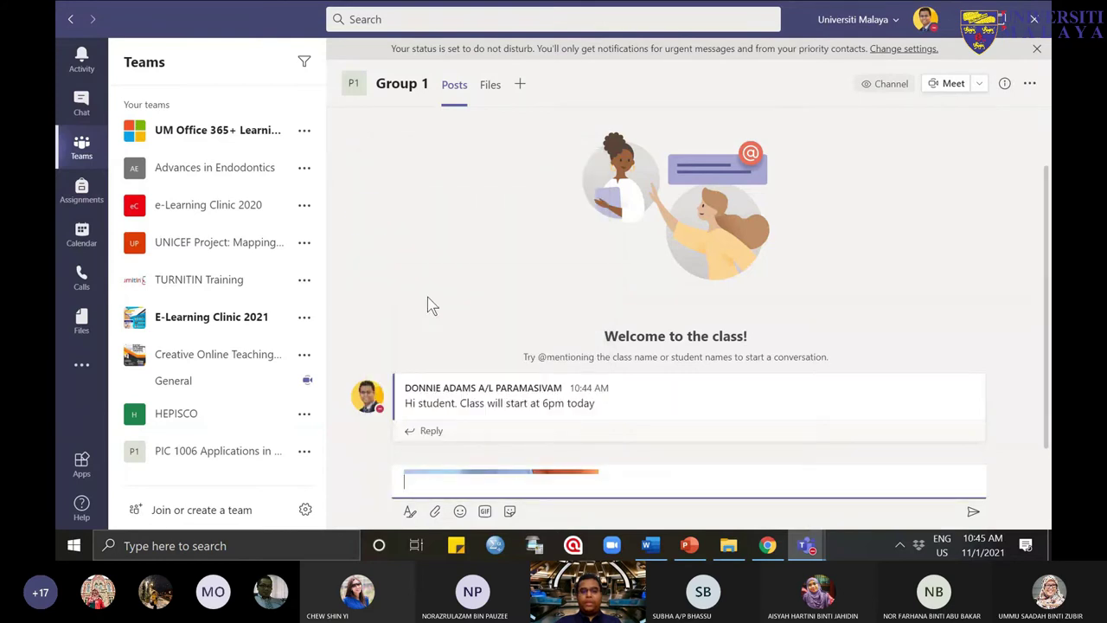
{"action": "type", "text": "This is"}
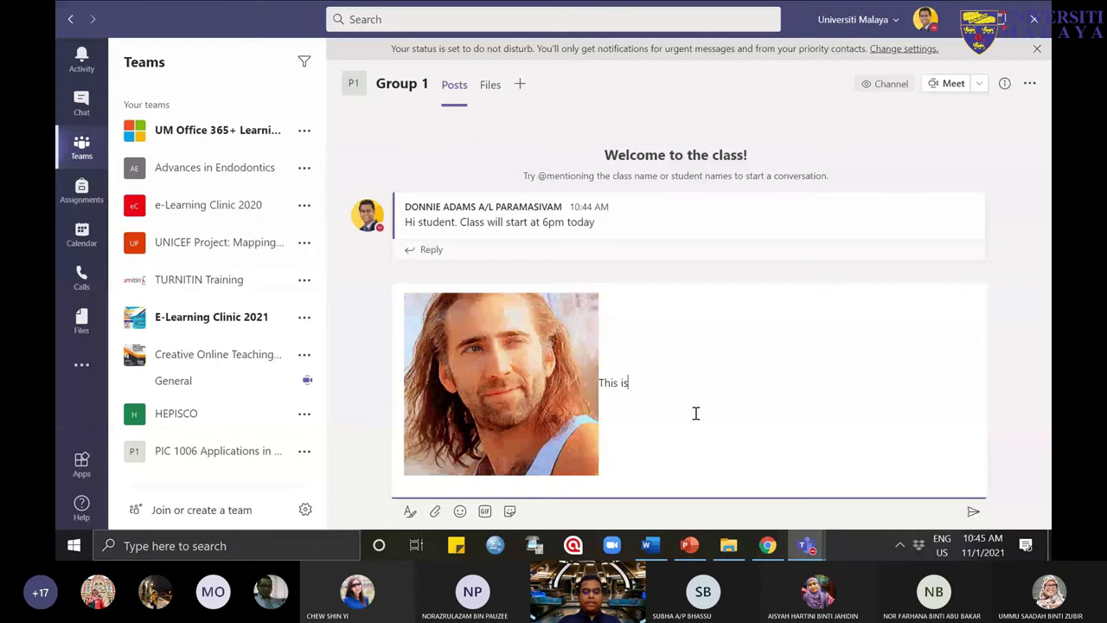
{"action": "type", "text": " how I feel th"}
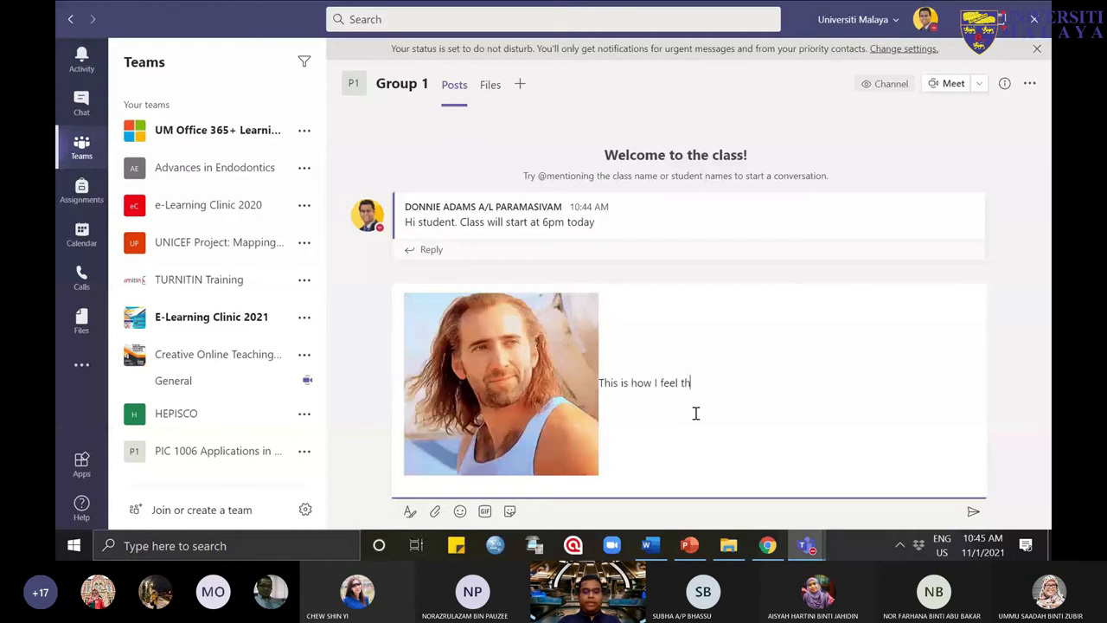
{"action": "type", "text": "is morning"}
{"action": "key", "text": "Return"}
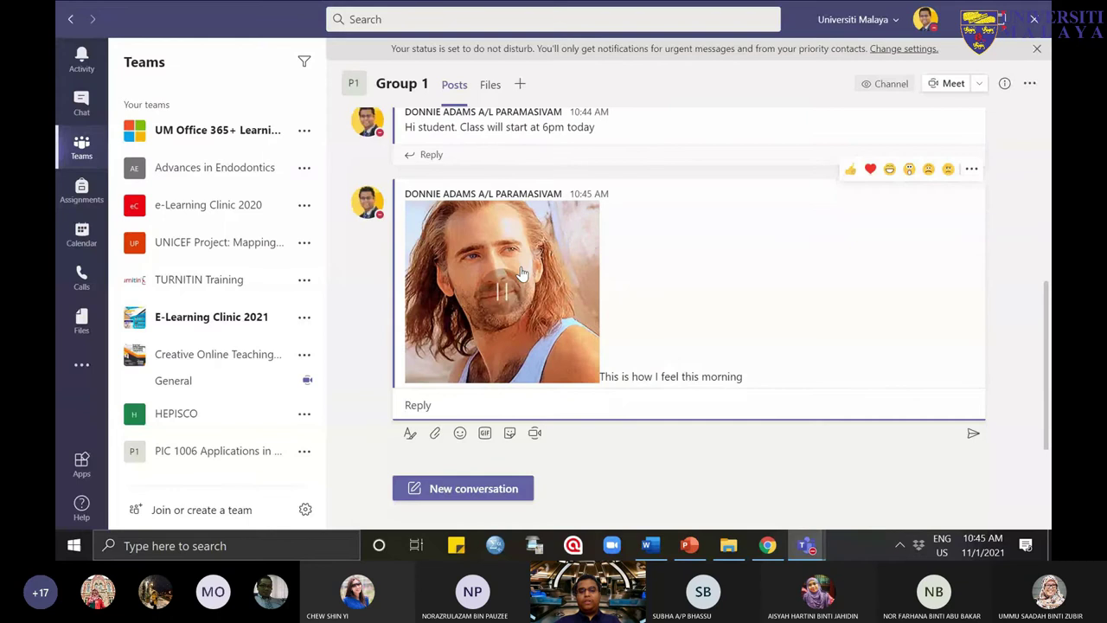
Step: Start another conversation in Group 1 and show the available sources for attaching a file
{"action": "left_click", "coordinate": [444, 490]}
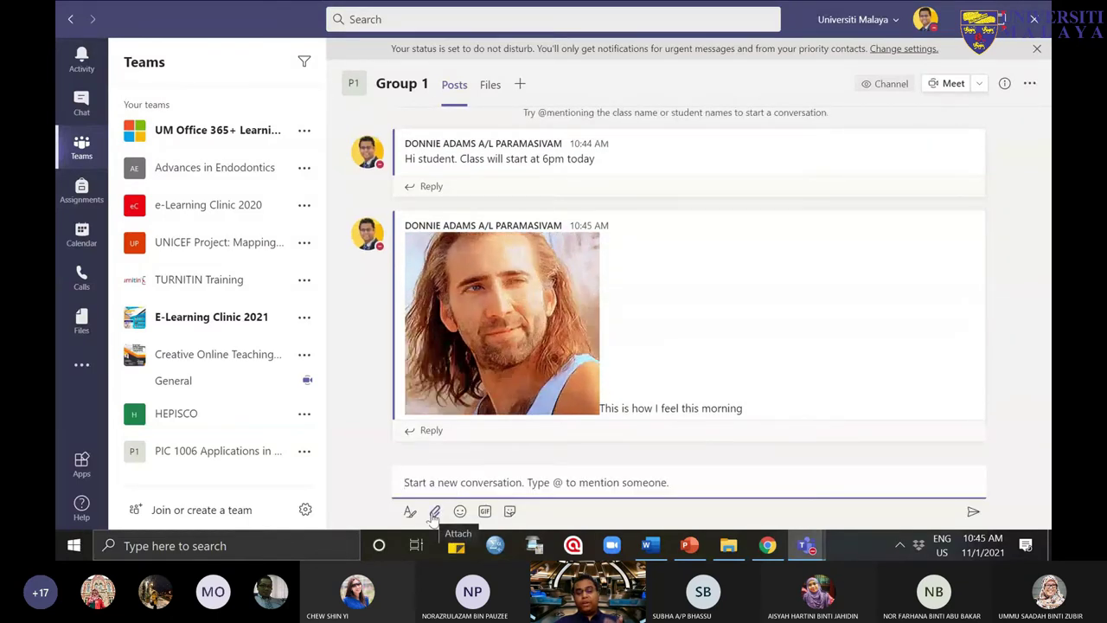
{"action": "left_click", "coordinate": [435, 513]}
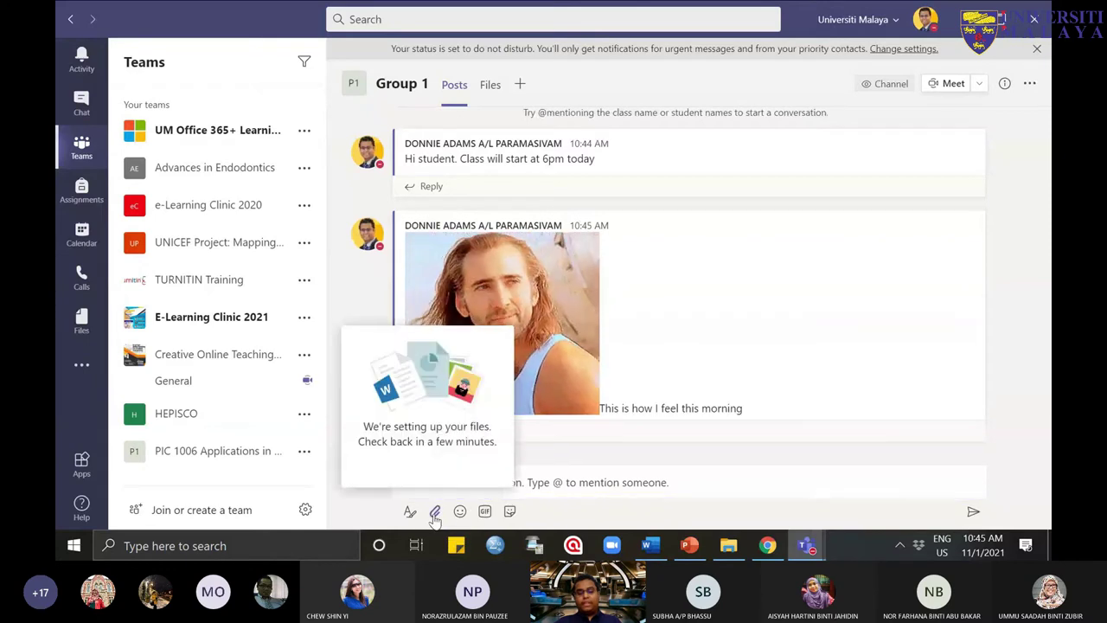
{"action": "left_click", "coordinate": [435, 511]}
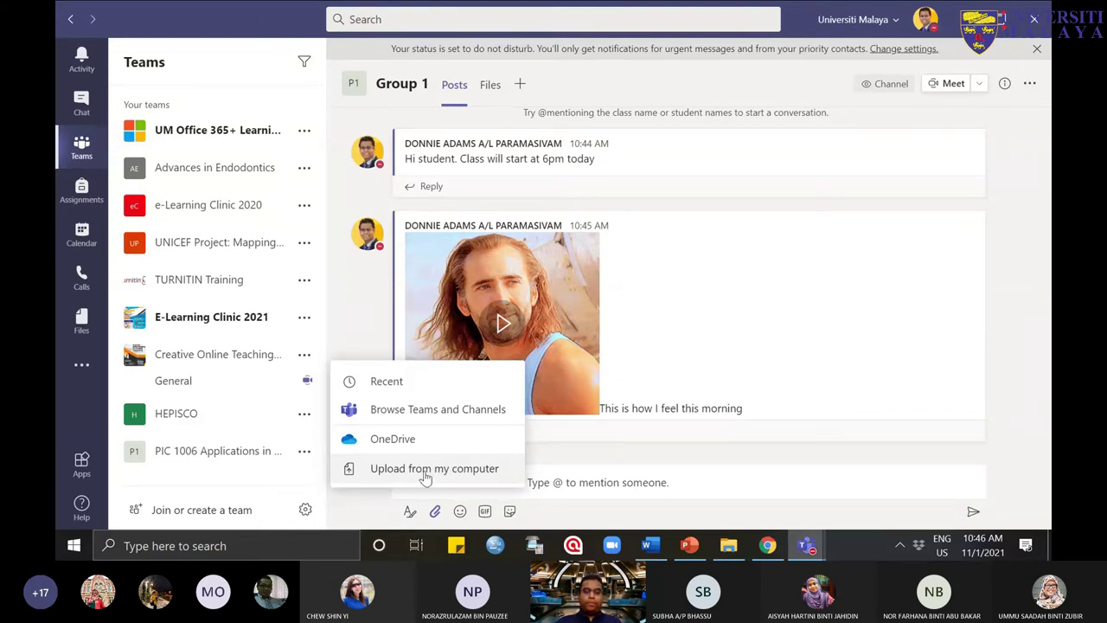
Step: Show the emoji, GIF and sticker collections available for the new post, and look through the sticker categories
{"action": "left_click", "coordinate": [460, 512]}
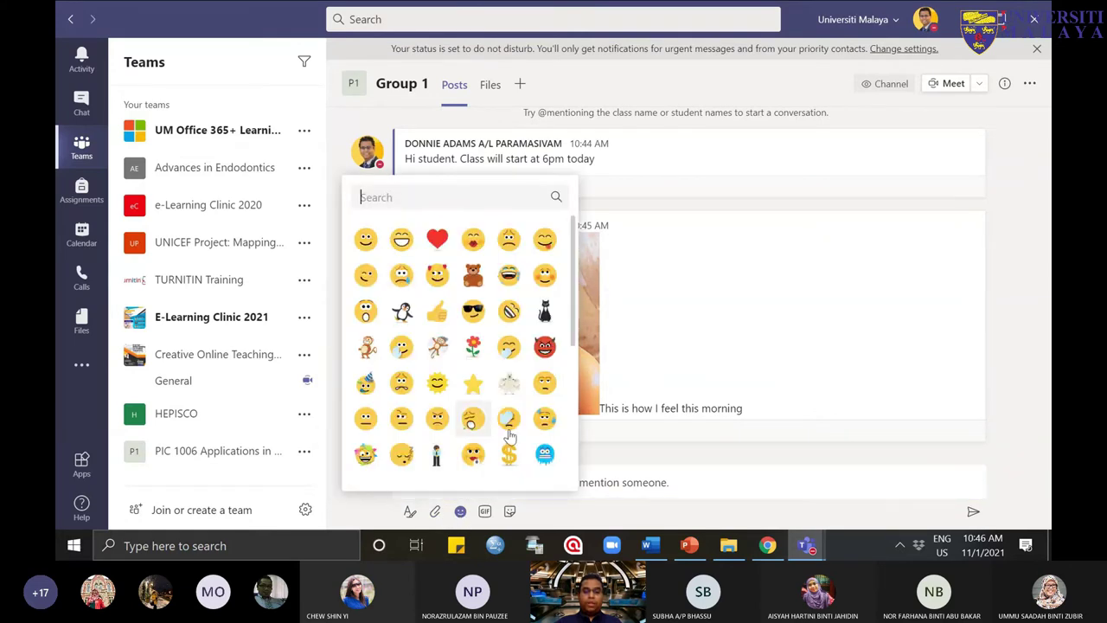
{"action": "left_click", "coordinate": [485, 512]}
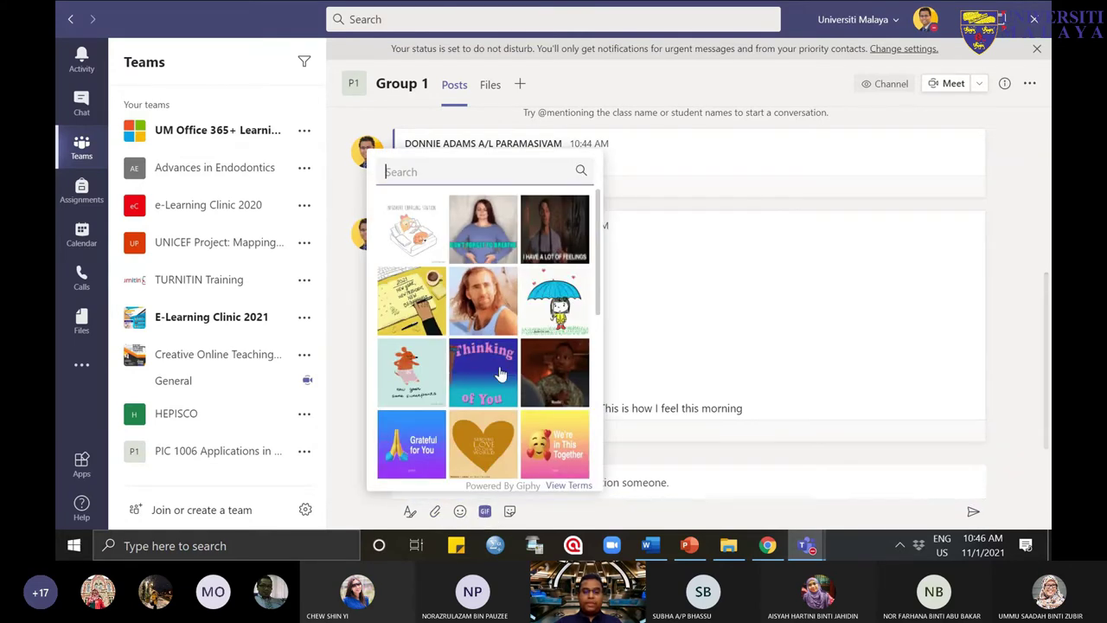
{"action": "left_click", "coordinate": [510, 512]}
{"action": "scroll", "coordinate": [369, 437], "scroll_direction": "down", "scroll_amount": 10}
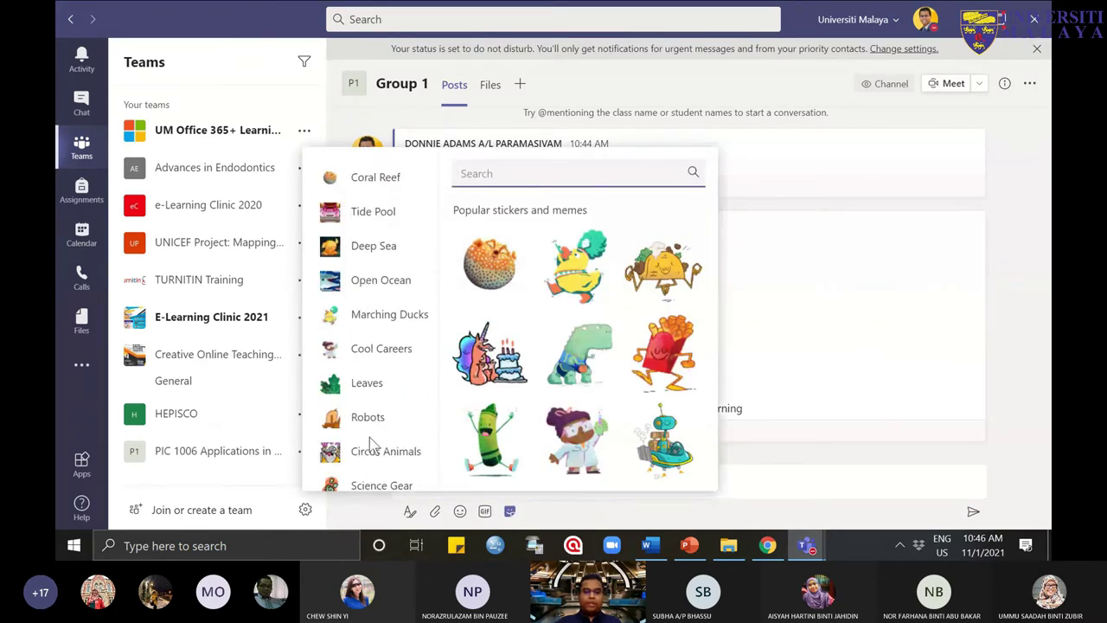
{"action": "scroll", "coordinate": [370, 437], "scroll_direction": "up", "scroll_amount": 10}
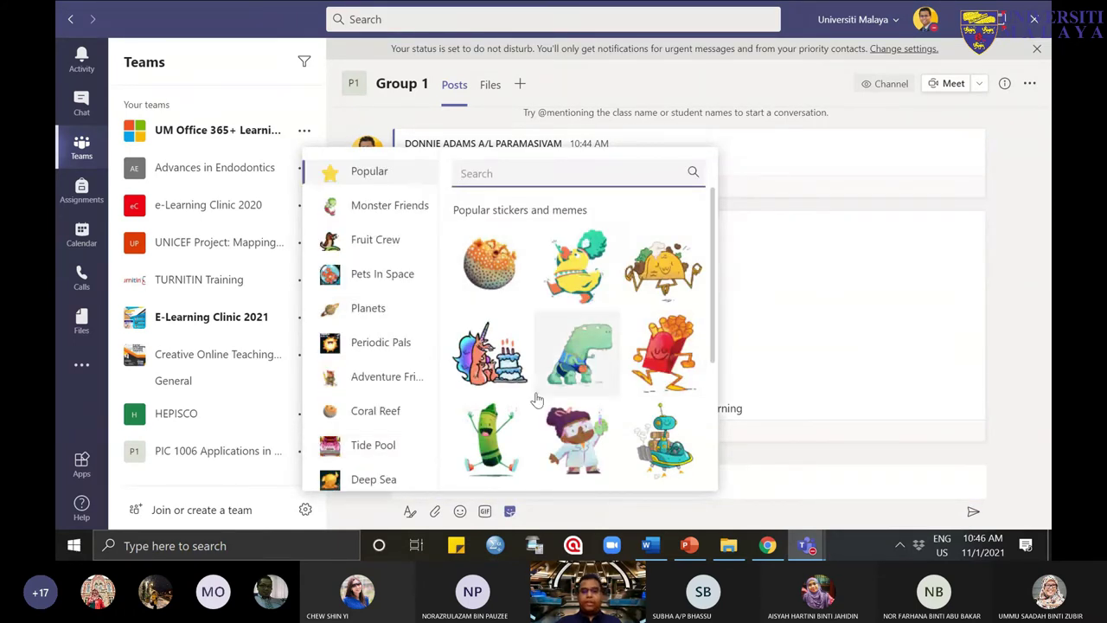
{"action": "mouse_move", "coordinate": [798, 359]}
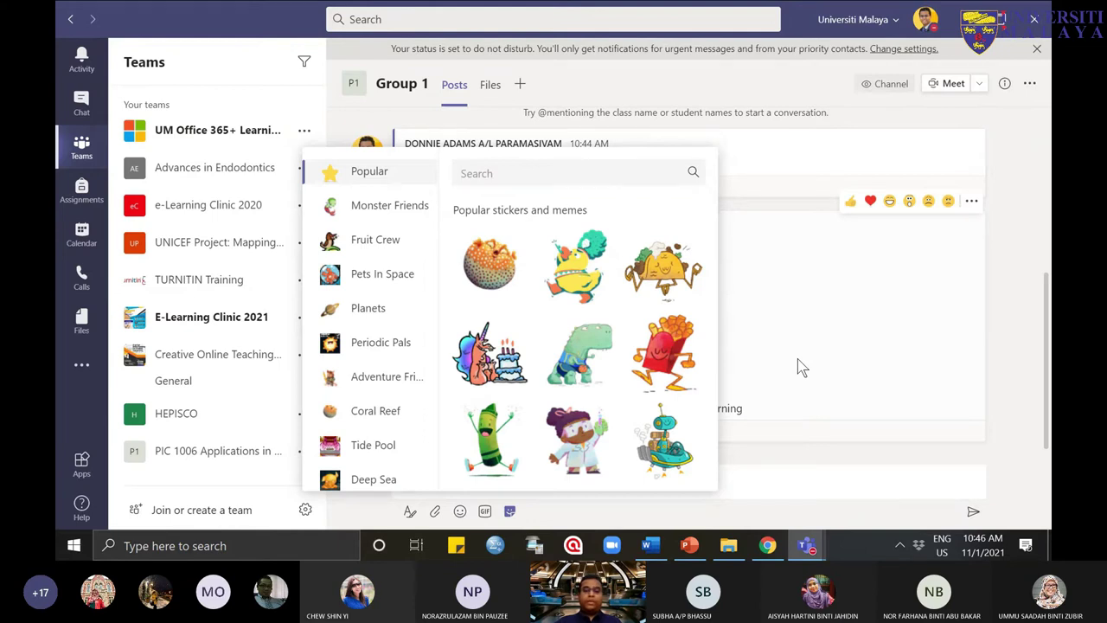
Step: Check the meeting chat for new messages and return to the Group 1 channel
{"action": "left_click", "coordinate": [806, 545]}
{"action": "left_click", "coordinate": [836, 471]}
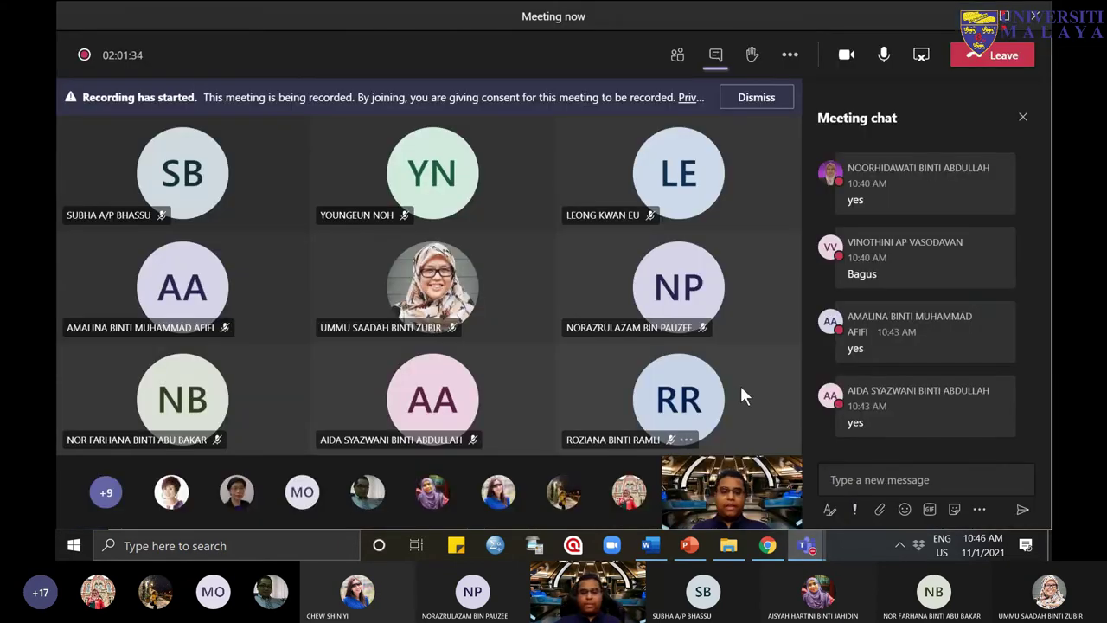
{"action": "left_click", "coordinate": [806, 545]}
{"action": "left_click", "coordinate": [772, 474]}
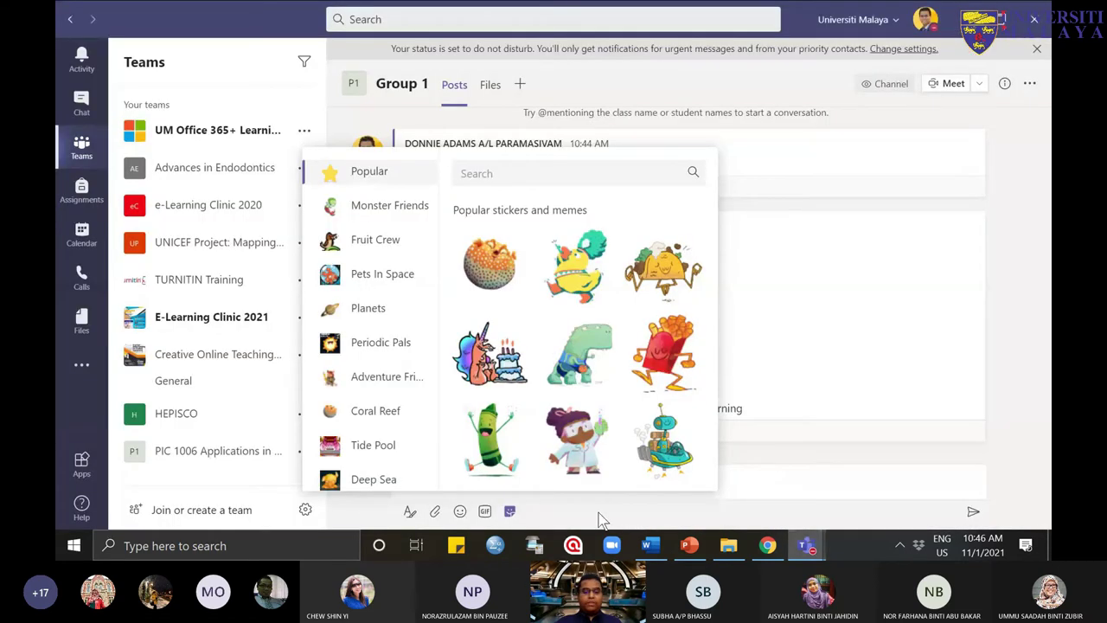
Step: Show the emoji choices for the post, and check the meeting chat for the participants' emoji replies
{"action": "left_click", "coordinate": [460, 511]}
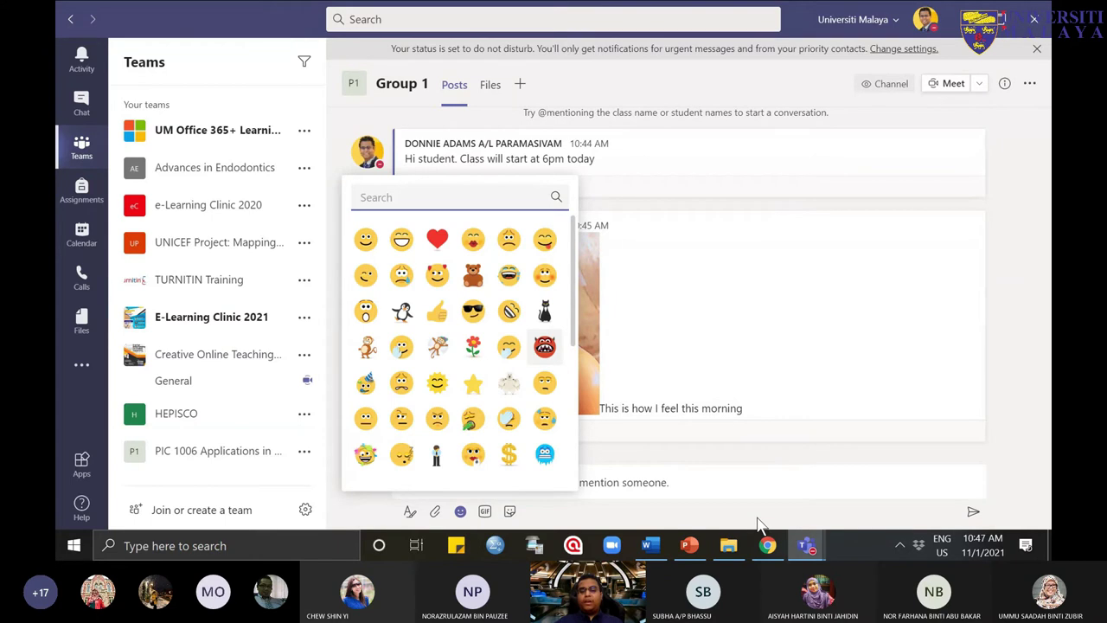
{"action": "mouse_move", "coordinate": [820, 558]}
{"action": "left_click", "coordinate": [847, 470]}
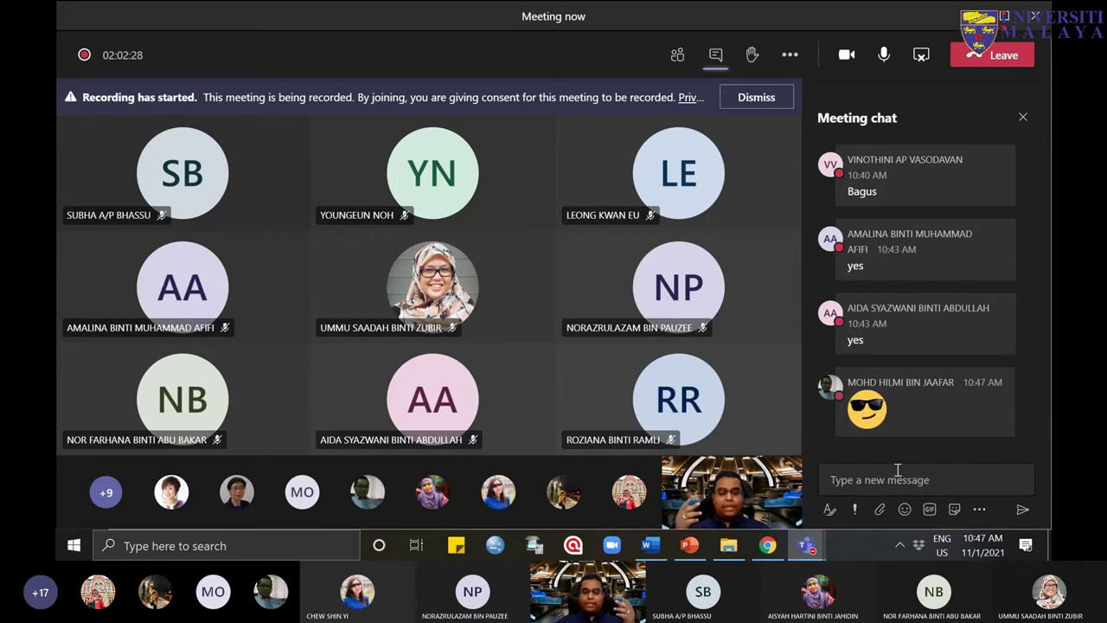
{"action": "mouse_move", "coordinate": [878, 423]}
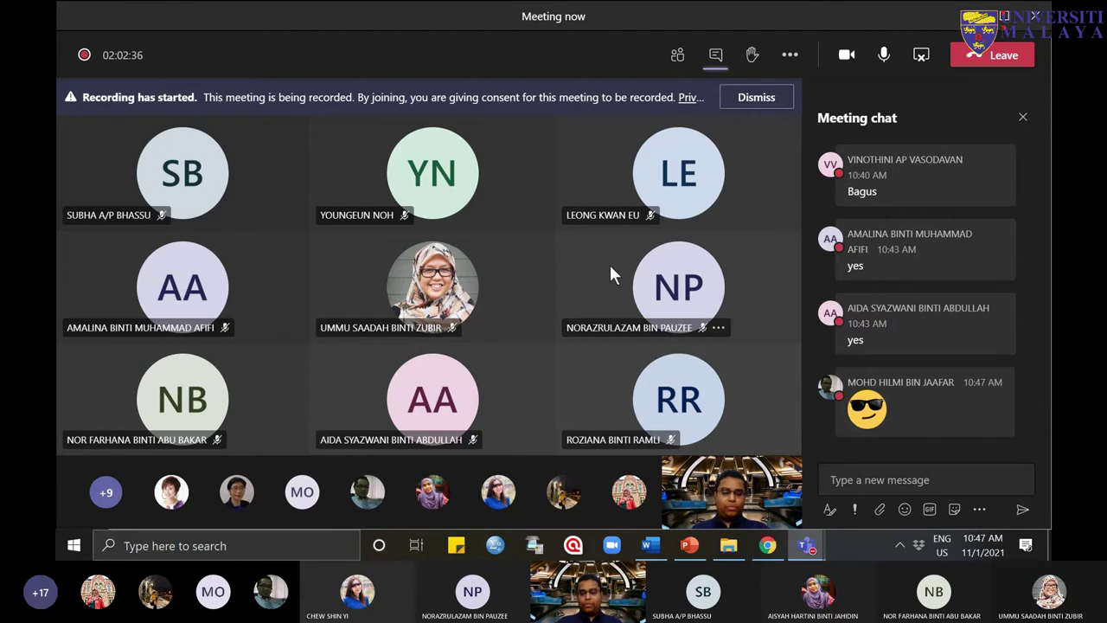
{"action": "left_click", "coordinate": [805, 552]}
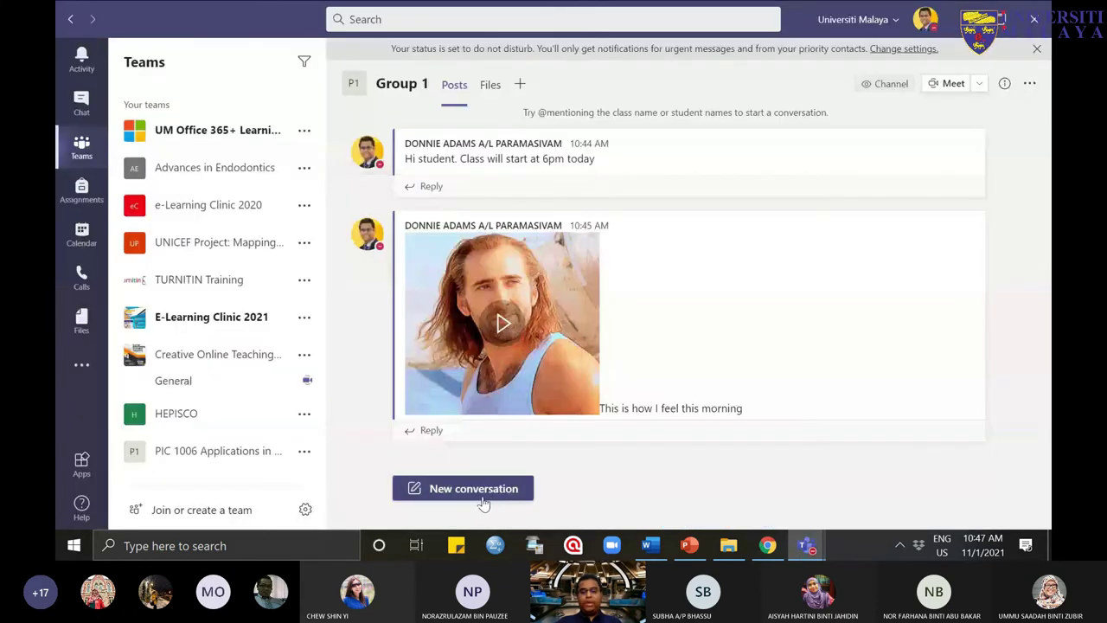
Step: Show the GIF collection and the sticker categories for a new conversation in Group 1, and close them without inserting anything
{"action": "left_click", "coordinate": [495, 491]}
{"action": "left_click", "coordinate": [485, 511]}
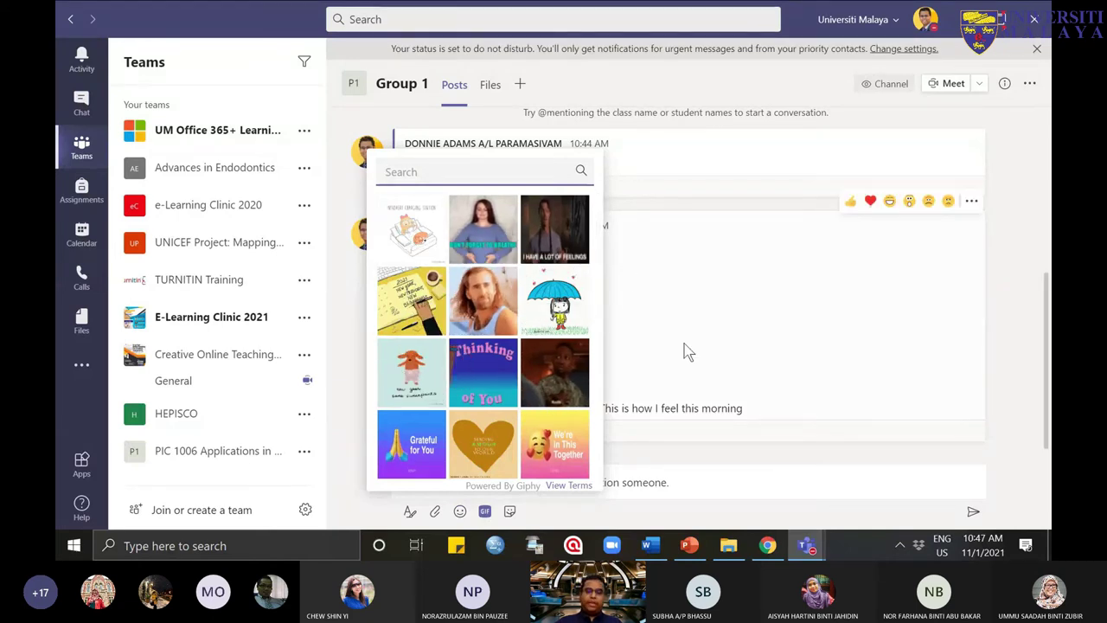
{"action": "left_click", "coordinate": [802, 462]}
{"action": "left_click", "coordinate": [519, 492]}
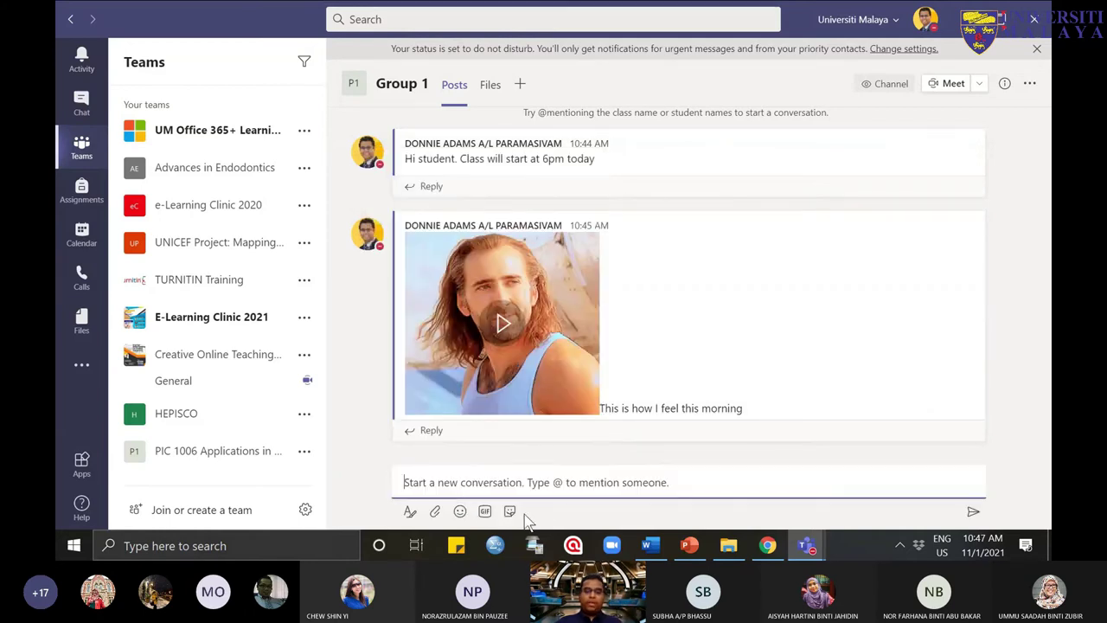
{"action": "left_click", "coordinate": [512, 514]}
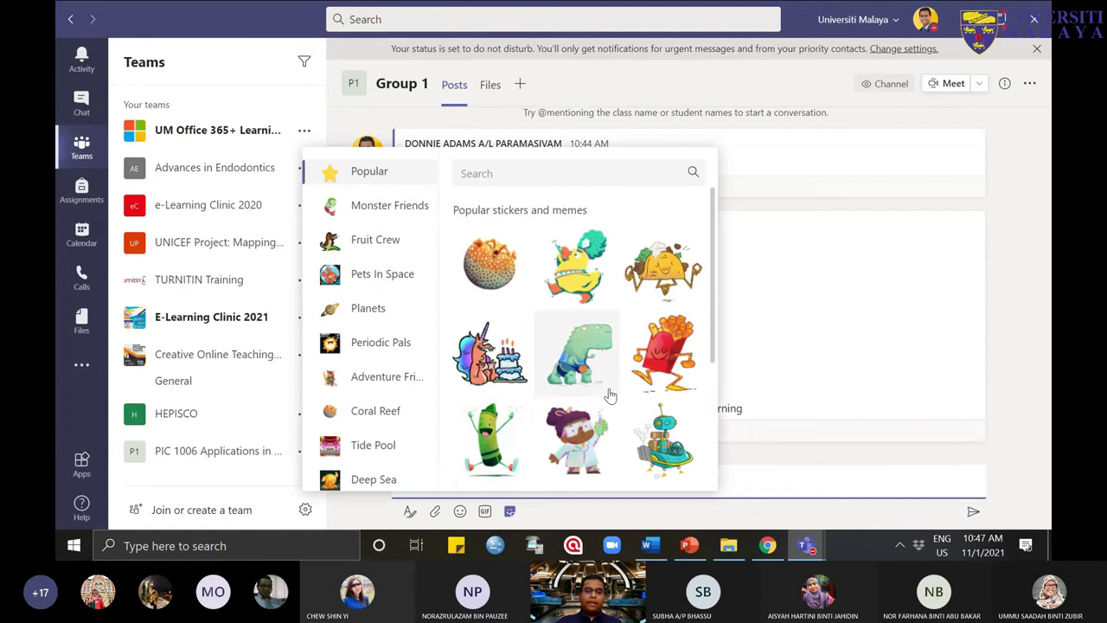
{"action": "scroll", "coordinate": [380, 407], "scroll_direction": "down", "scroll_amount": 5}
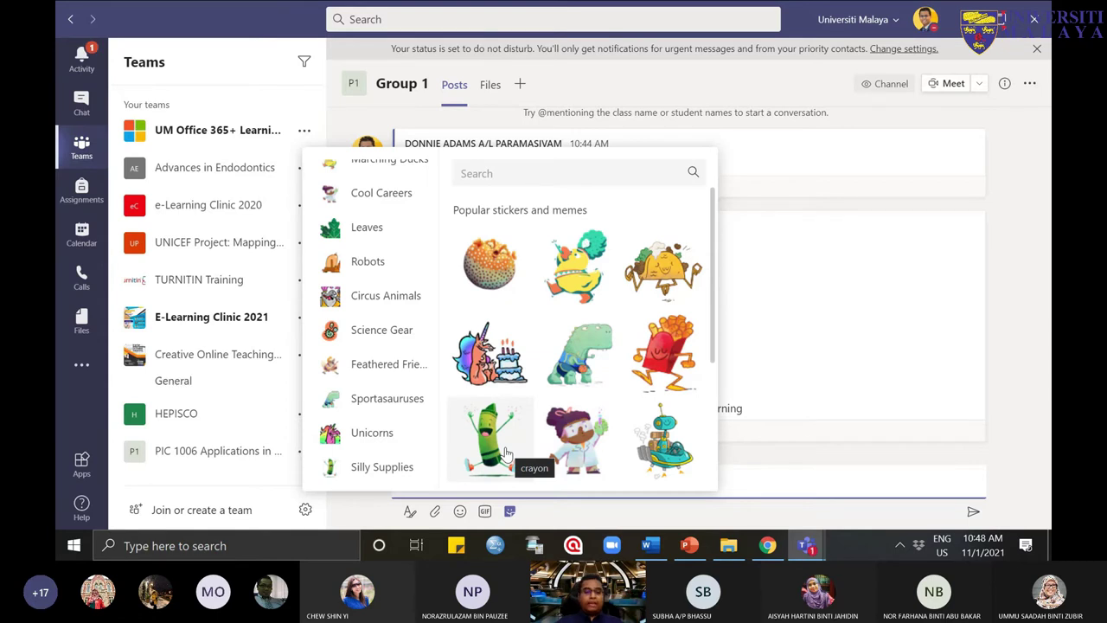
{"action": "left_click", "coordinate": [795, 448]}
Step: Check the participants' GIF replies in the meeting chat, and return to Group 1 to start a new conversation
{"action": "mouse_move", "coordinate": [806, 545]}
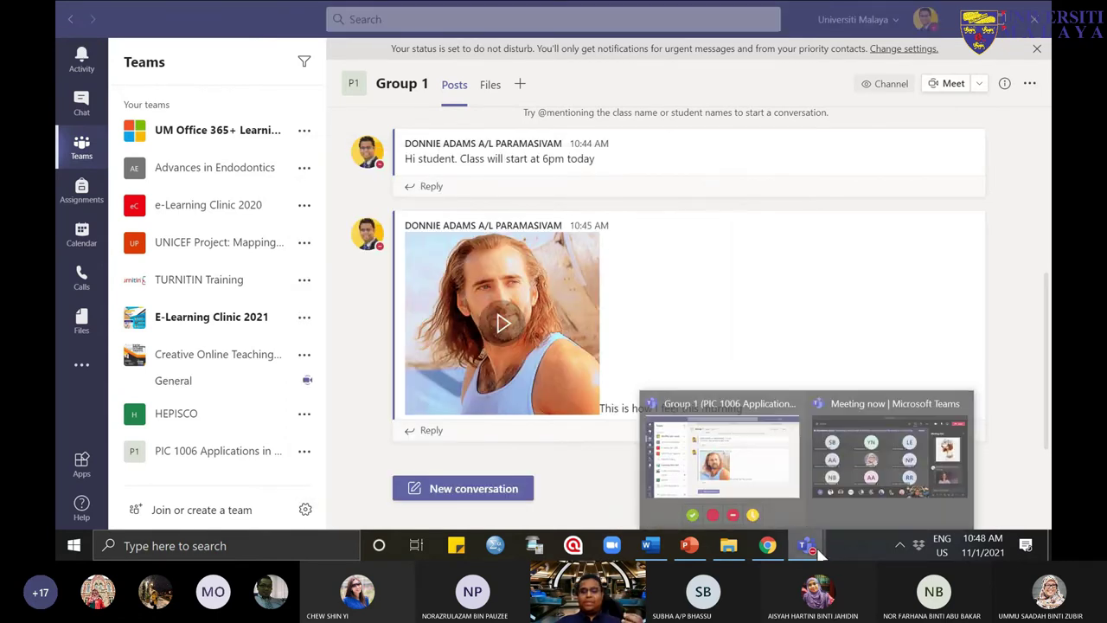
{"action": "left_click", "coordinate": [832, 461]}
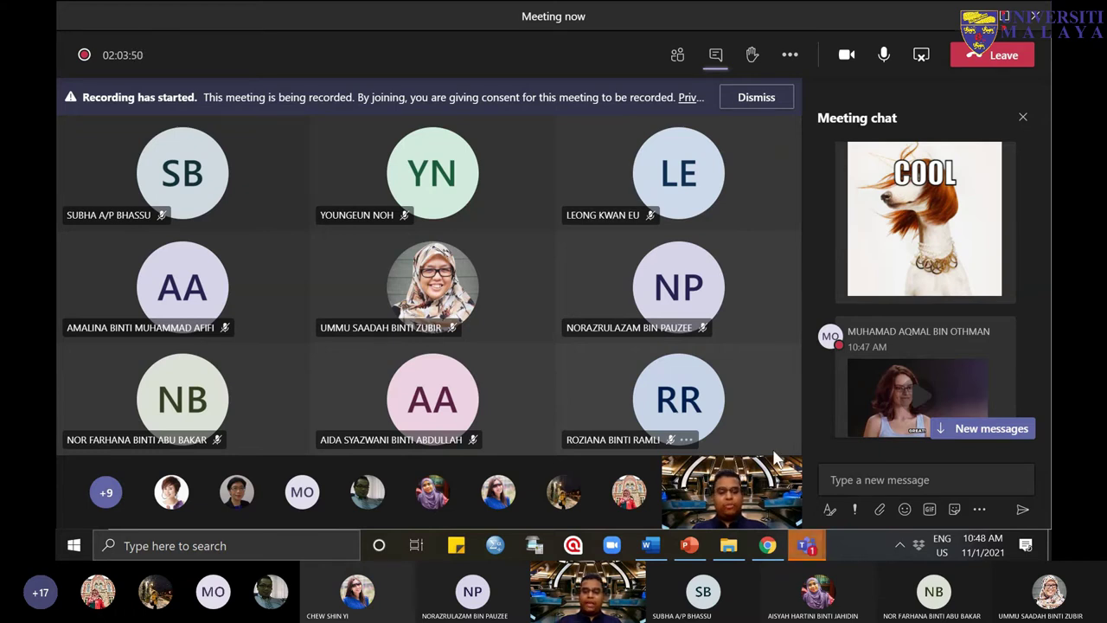
{"action": "mouse_move", "coordinate": [806, 547]}
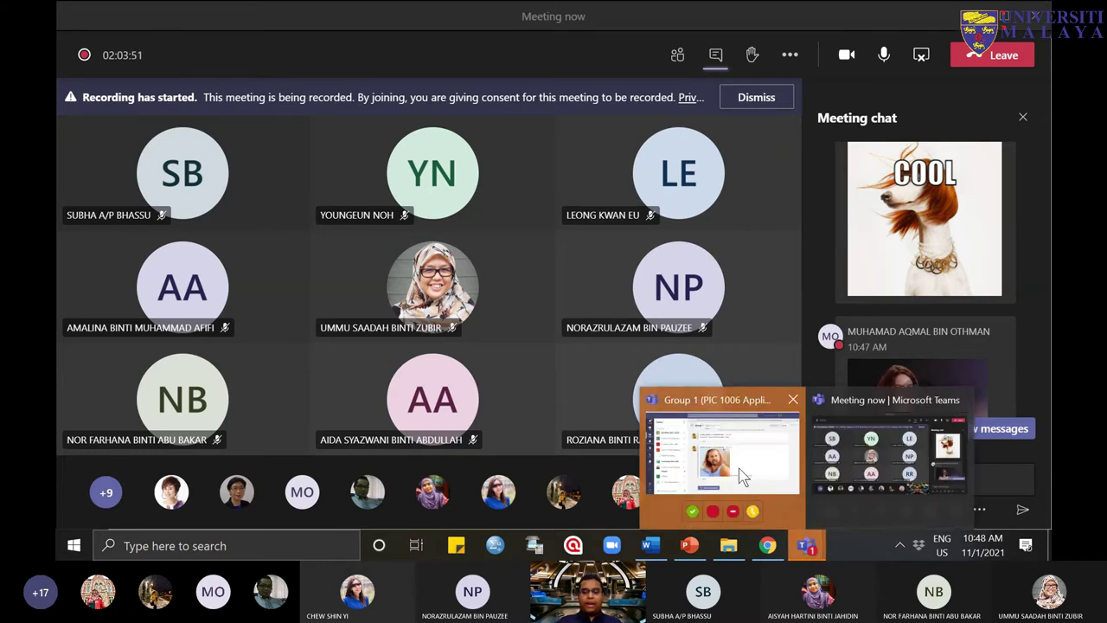
{"action": "left_click", "coordinate": [742, 474]}
{"action": "left_click", "coordinate": [463, 491]}
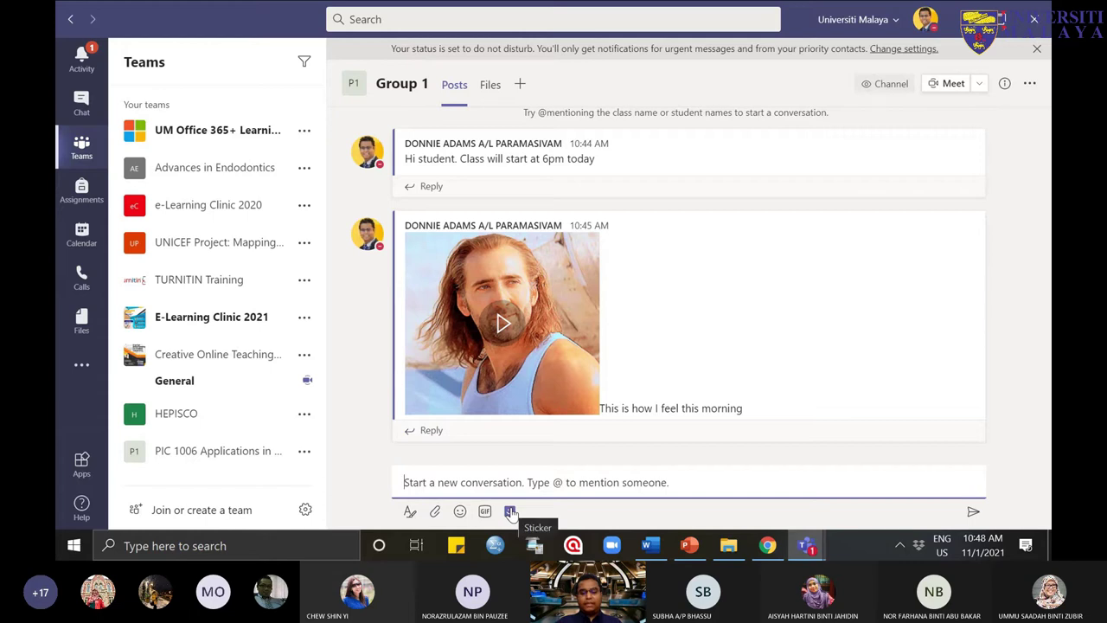
Step: Show the Files area of the Group 1 channel and browse the catalogue of apps that can be added as channel tabs
{"action": "mouse_move", "coordinate": [482, 419]}
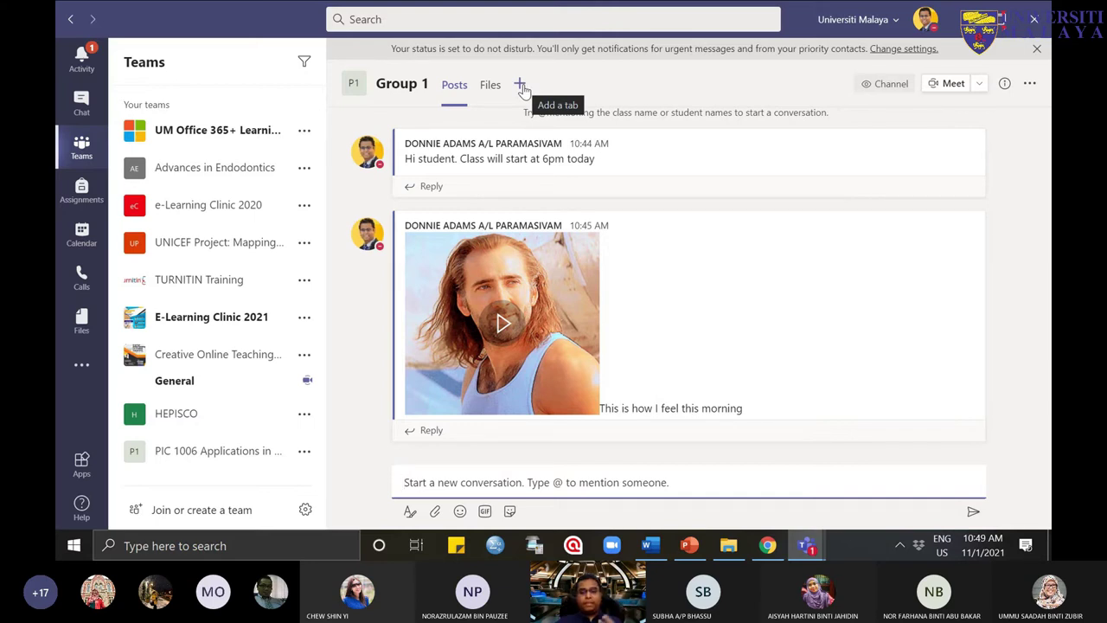
{"action": "left_click", "coordinate": [490, 92]}
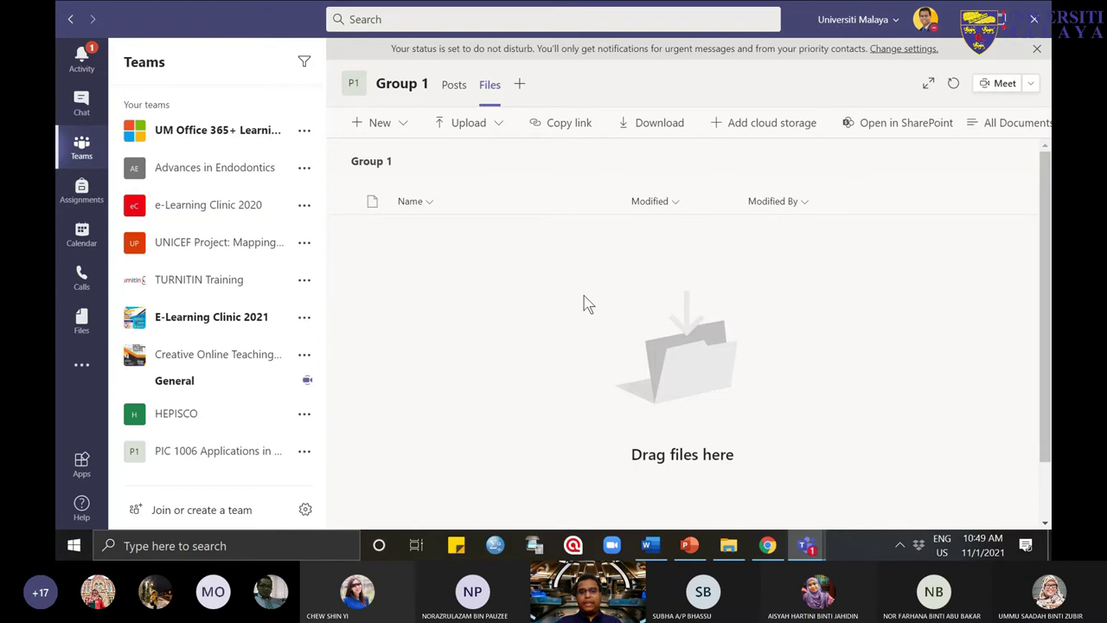
{"action": "left_click", "coordinate": [519, 85]}
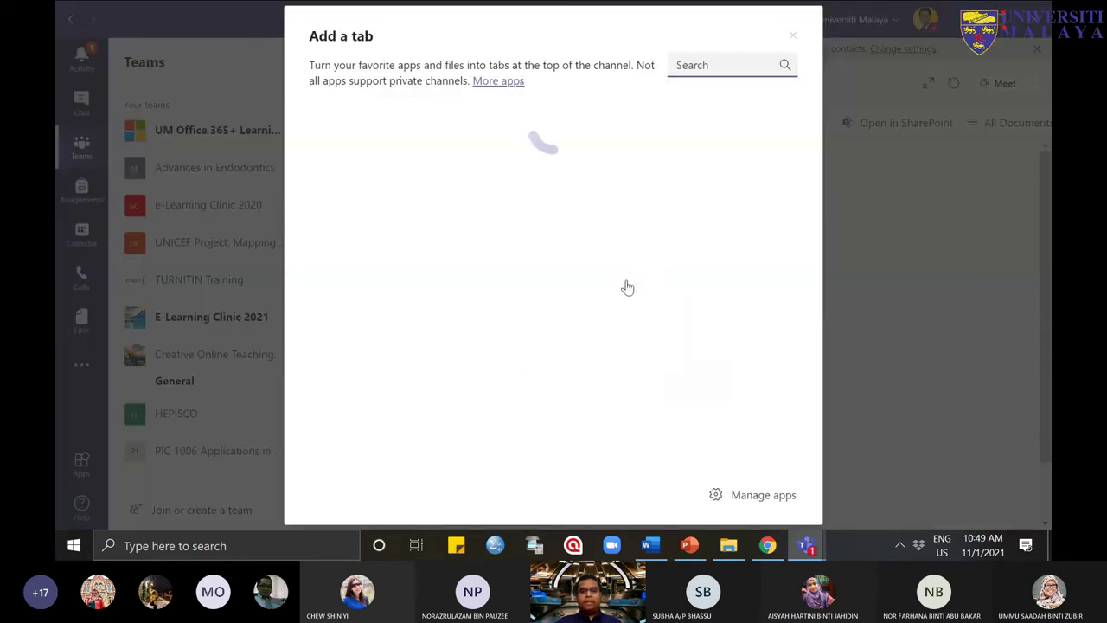
{"action": "scroll", "coordinate": [759, 352], "scroll_direction": "down", "scroll_amount": 10}
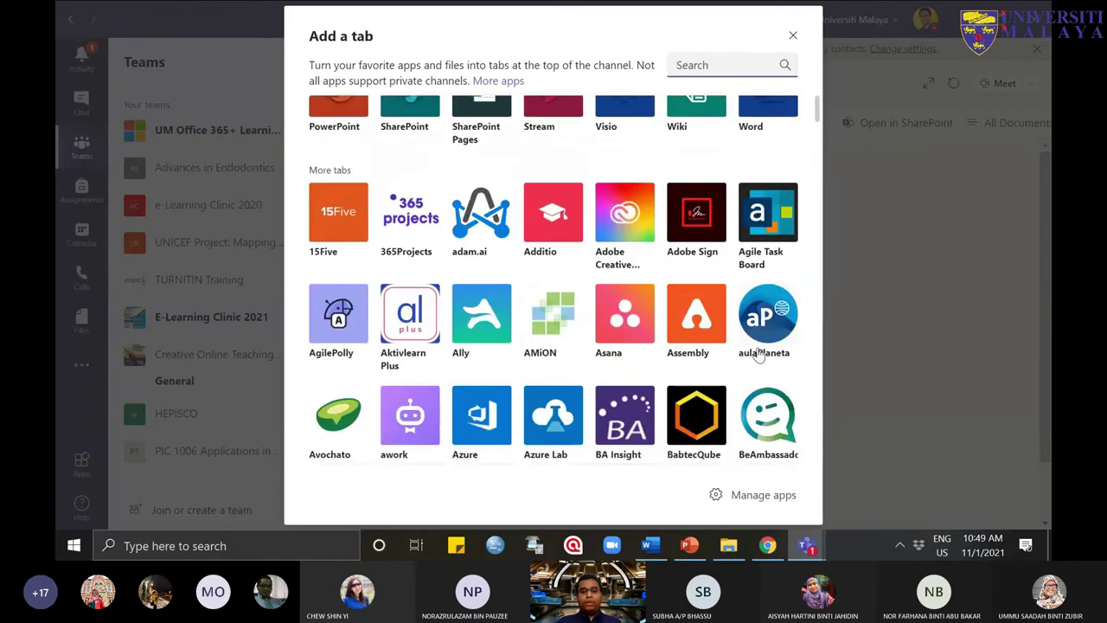
{"action": "scroll", "coordinate": [759, 350], "scroll_direction": "down", "scroll_amount": 10}
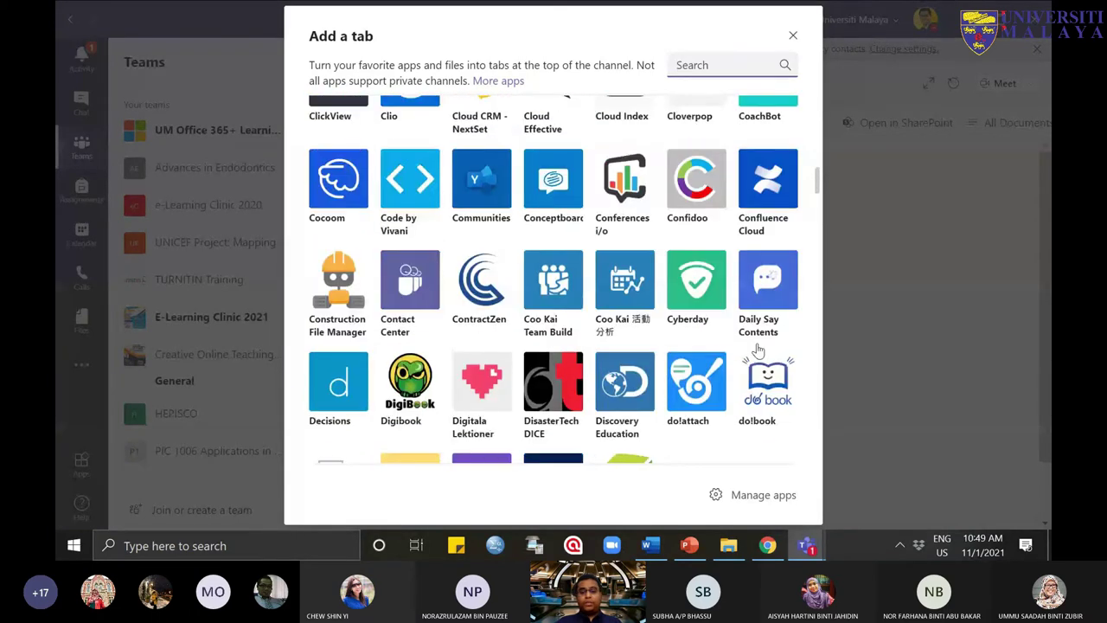
{"action": "scroll", "coordinate": [758, 349], "scroll_direction": "down", "scroll_amount": 5}
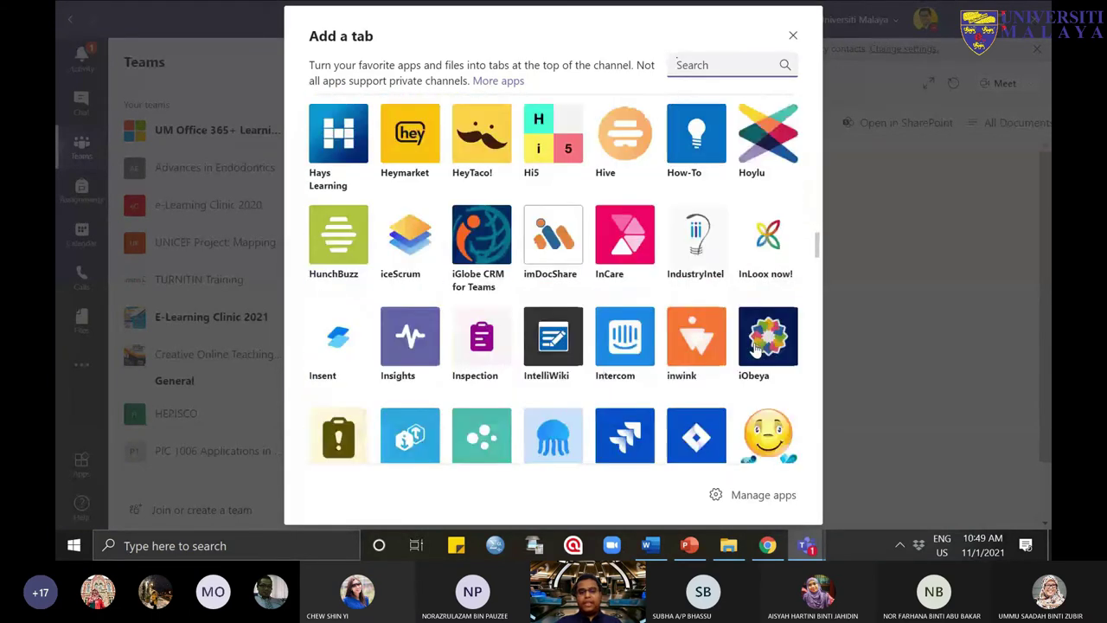
{"action": "scroll", "coordinate": [756, 349], "scroll_direction": "down", "scroll_amount": 20}
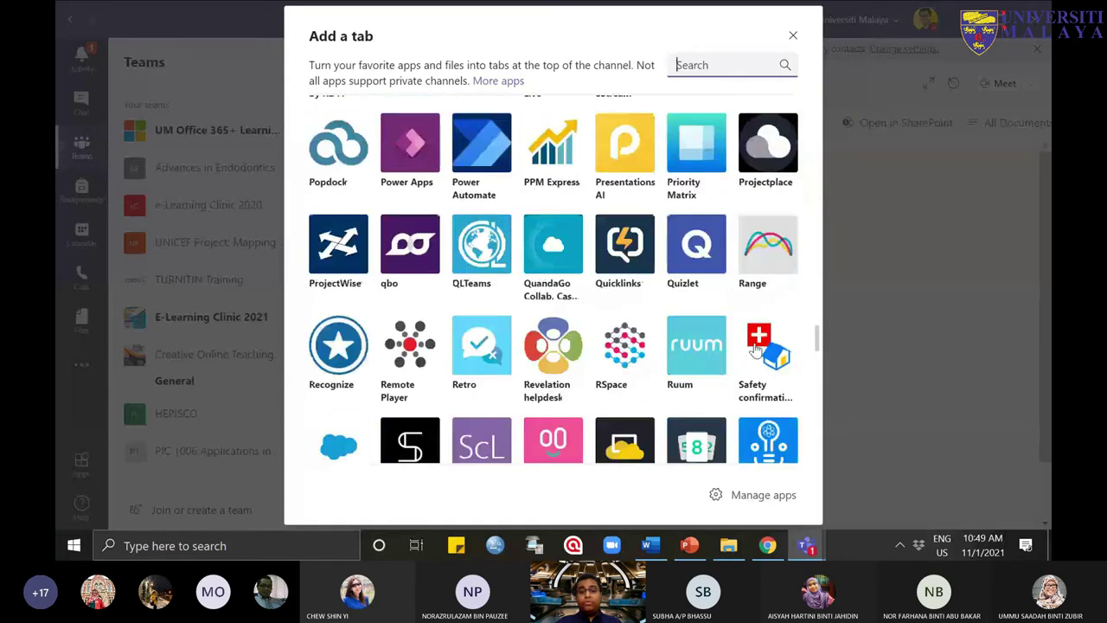
{"action": "scroll", "coordinate": [756, 348], "scroll_direction": "down", "scroll_amount": 8}
{"action": "scroll", "coordinate": [754, 348], "scroll_direction": "up", "scroll_amount": 10}
{"action": "scroll", "coordinate": [754, 348], "scroll_direction": "up", "scroll_amount": 20}
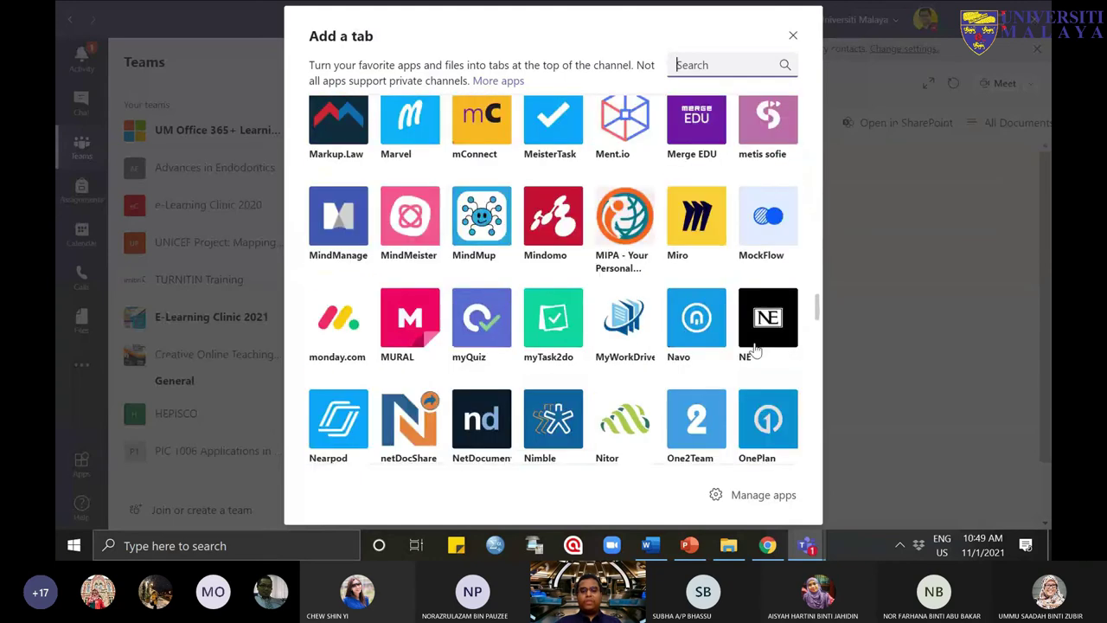
{"action": "scroll", "coordinate": [755, 349], "scroll_direction": "up", "scroll_amount": 20}
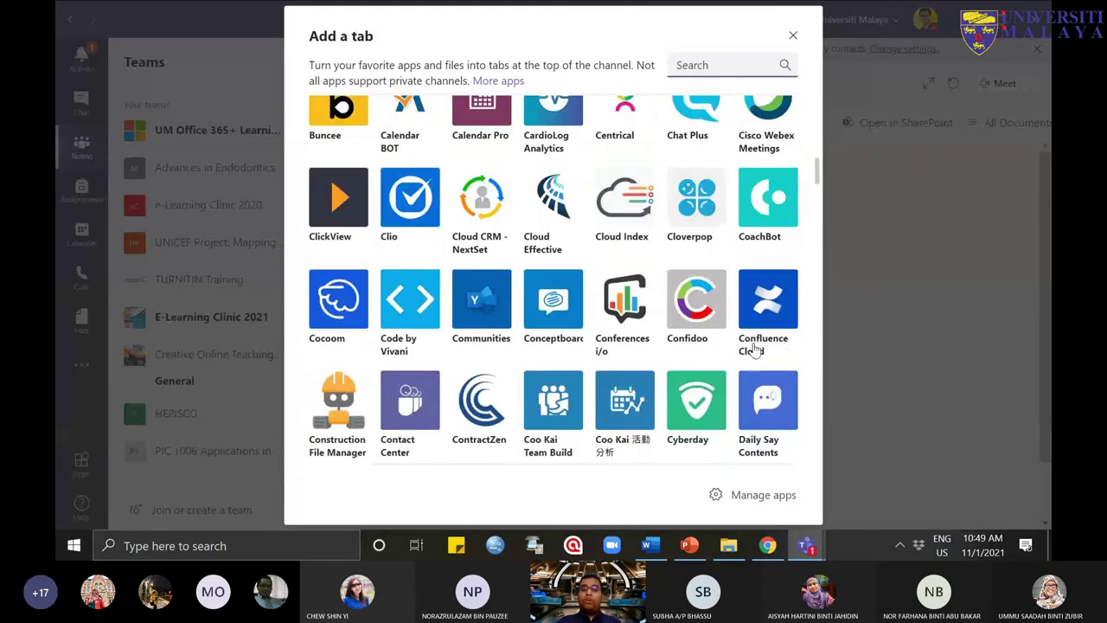
{"action": "scroll", "coordinate": [755, 349], "scroll_direction": "up", "scroll_amount": 3}
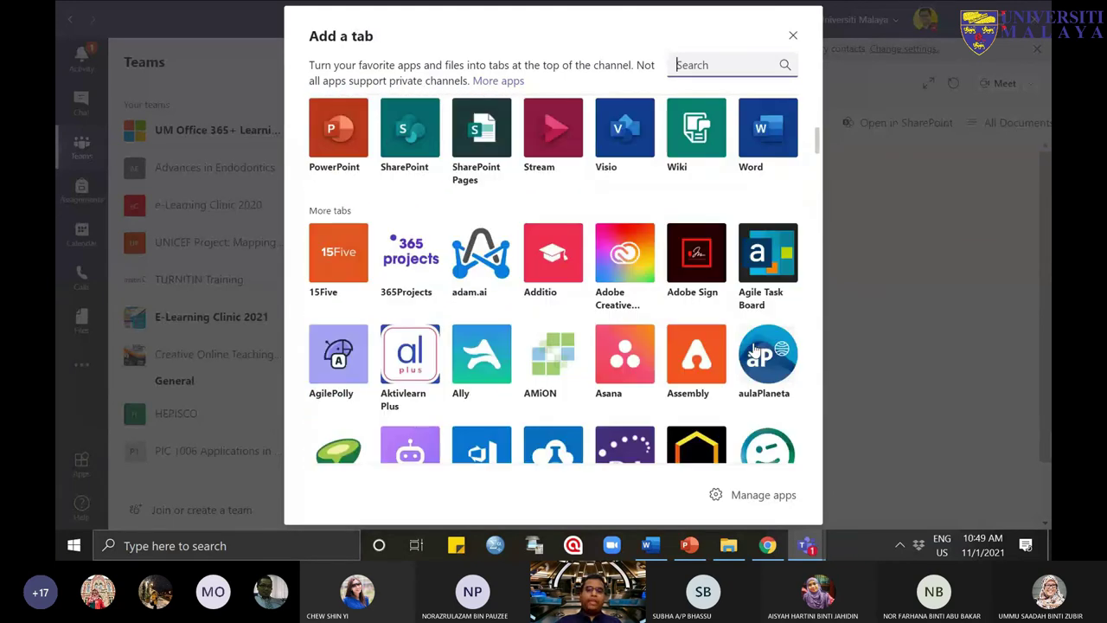
{"action": "scroll", "coordinate": [754, 350], "scroll_direction": "up", "scroll_amount": 3}
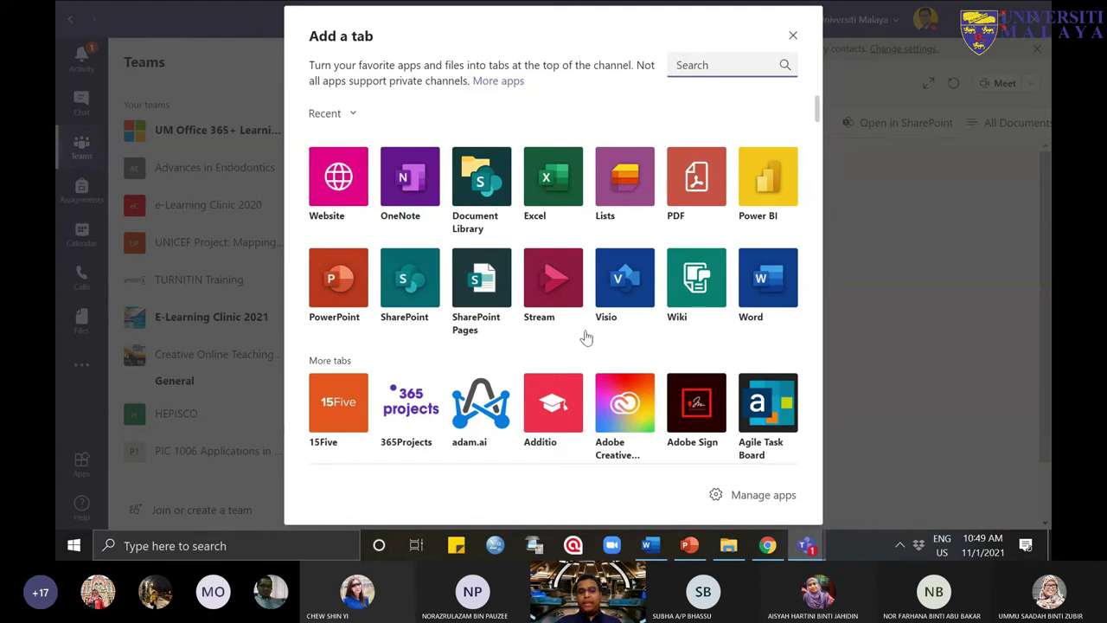
Step: Review the Microsoft apps at the beginning of the tab catalogue, and close it without adding a tab
{"action": "scroll", "coordinate": [666, 307], "scroll_direction": "down", "scroll_amount": 3}
{"action": "scroll", "coordinate": [655, 267], "scroll_direction": "up", "scroll_amount": 3}
{"action": "scroll", "coordinate": [687, 315], "scroll_direction": "down", "scroll_amount": 4}
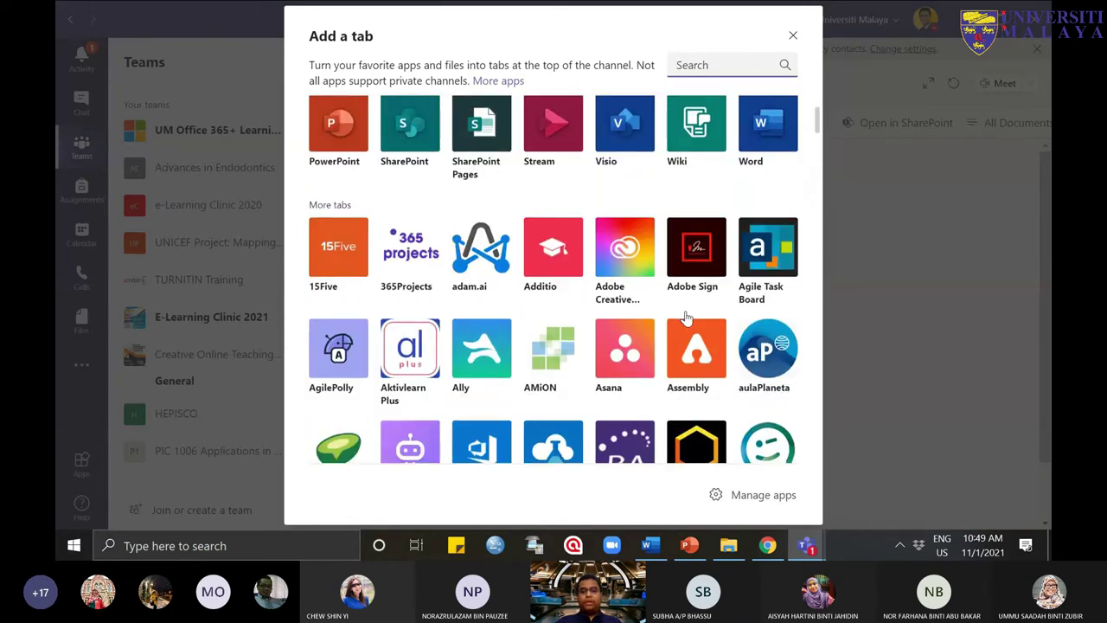
{"action": "scroll", "coordinate": [684, 311], "scroll_direction": "up", "scroll_amount": 5}
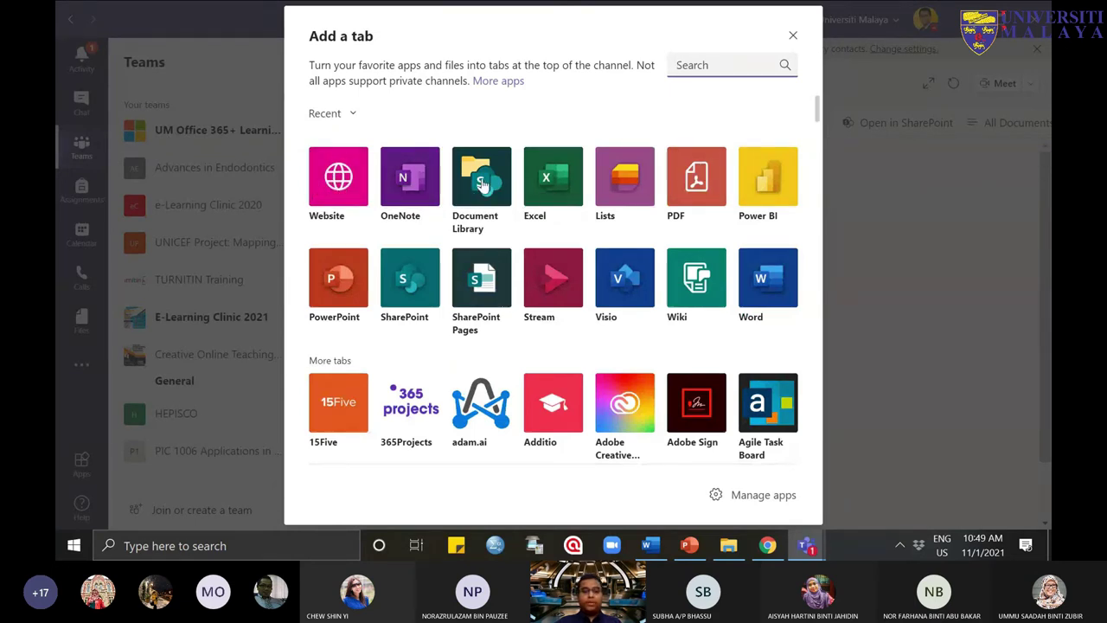
{"action": "left_click", "coordinate": [793, 38]}
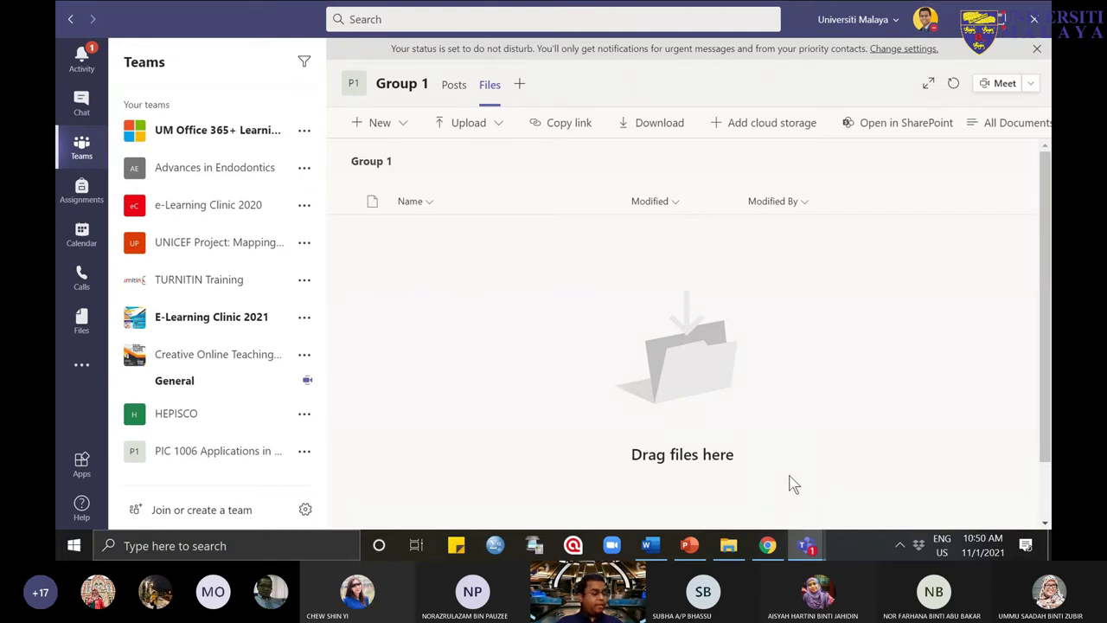
Step: Switch to the meeting, check the latest chat messages and show the list of participants
{"action": "left_click", "coordinate": [804, 538]}
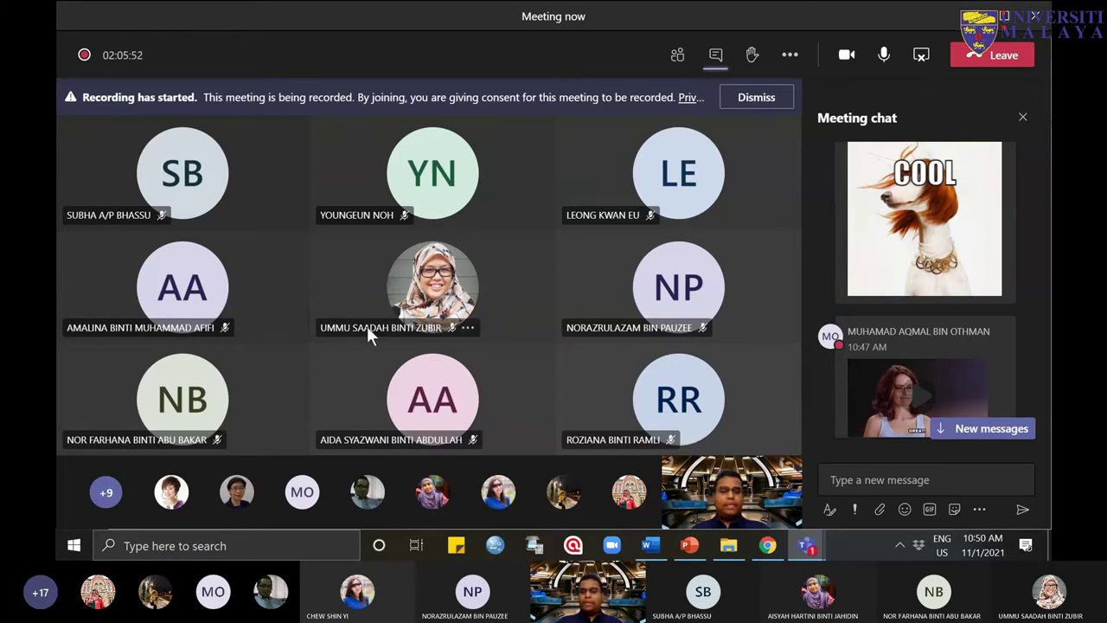
{"action": "scroll", "coordinate": [961, 396], "scroll_direction": "down", "scroll_amount": 10}
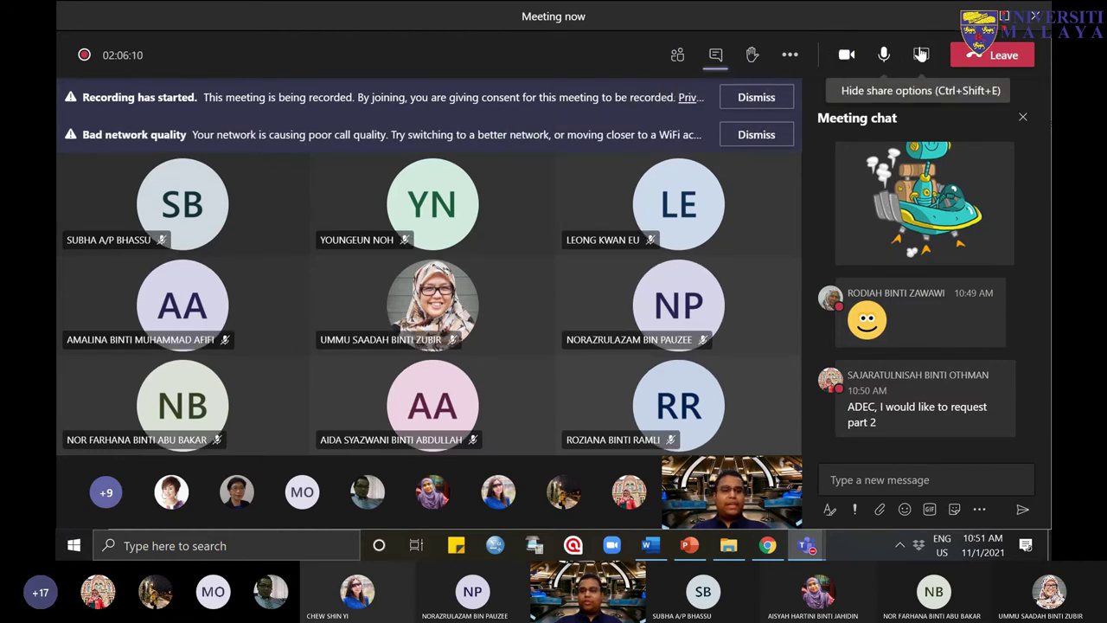
{"action": "left_click", "coordinate": [678, 55]}
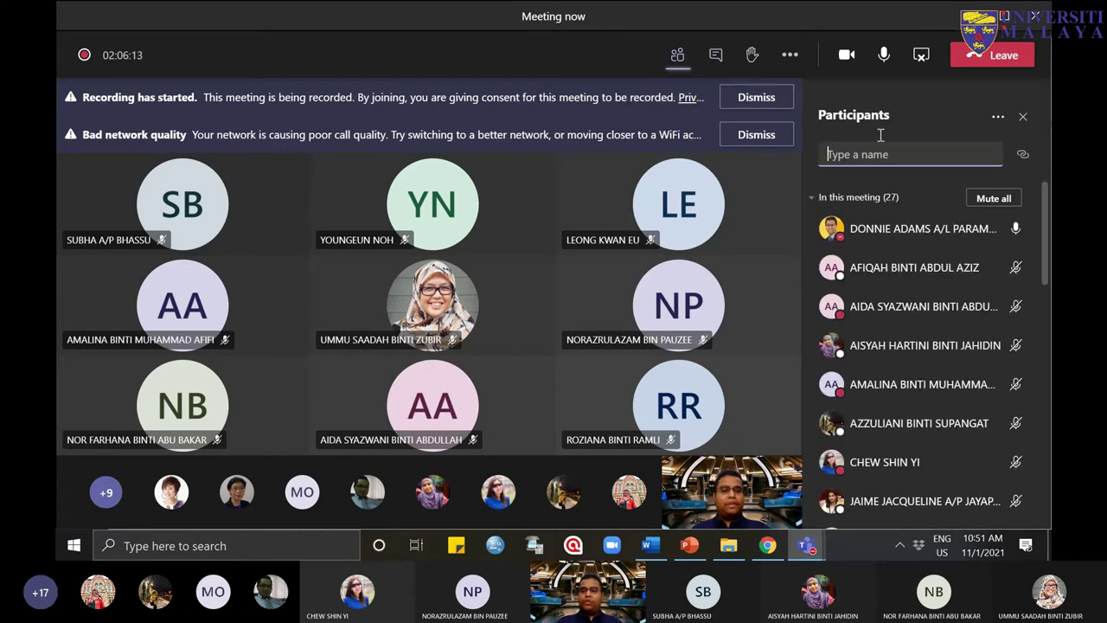
{"action": "mouse_move", "coordinate": [1046, 231]}
{"action": "left_mouse_down"}
{"action": "mouse_move", "coordinate": [1027, 434]}
{"action": "mouse_move", "coordinate": [1040, 200]}
{"action": "mouse_move", "coordinate": [1043, 425]}
{"action": "mouse_move", "coordinate": [1043, 225]}
{"action": "left_mouse_up"}
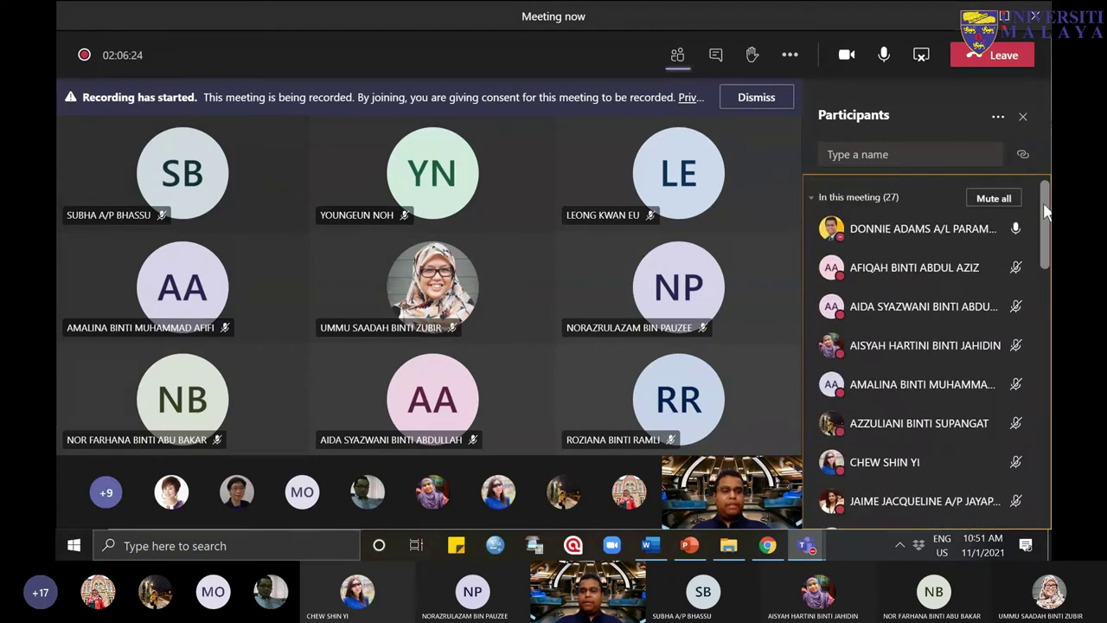
Step: Return to the meeting chat and show its attachment, emoji, GIF and sticker choices without inserting anything
{"action": "left_click", "coordinate": [715, 58]}
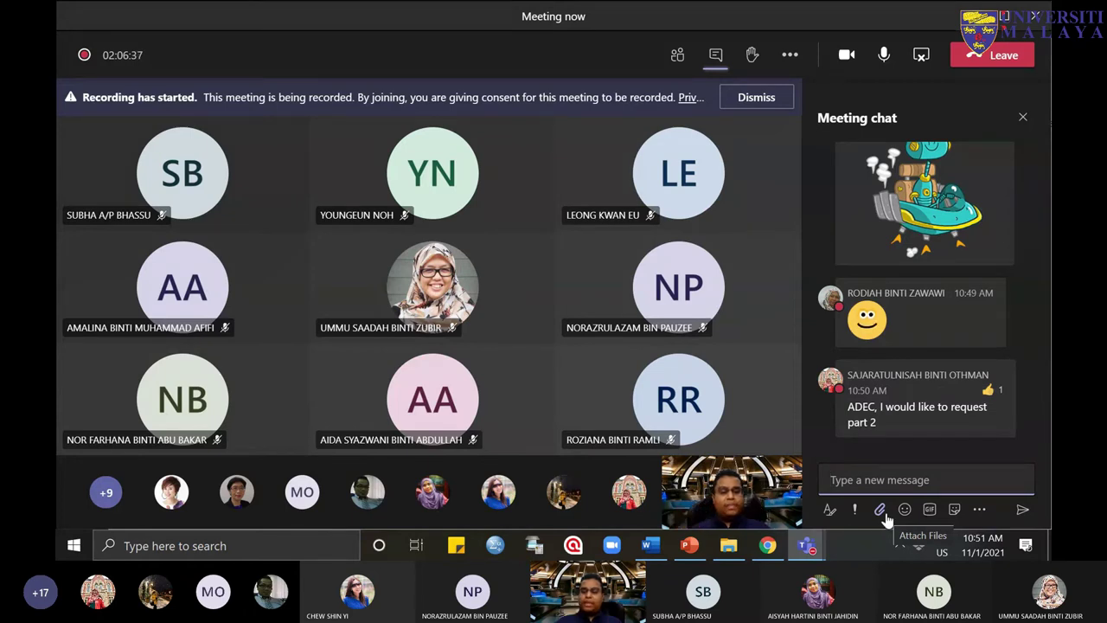
{"action": "left_click", "coordinate": [887, 516]}
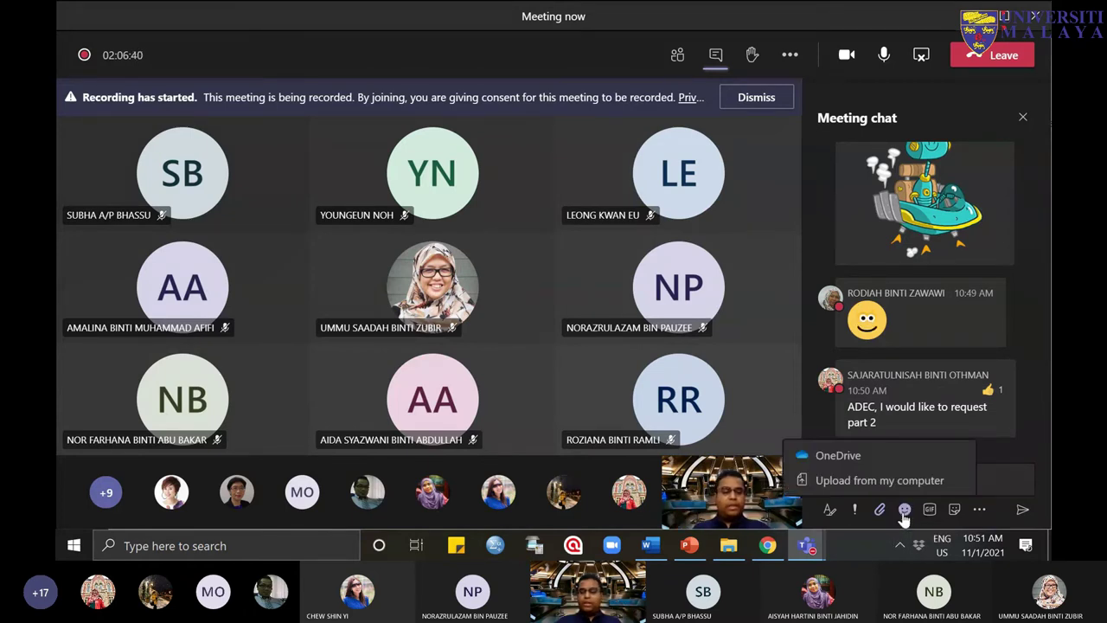
{"action": "left_click", "coordinate": [905, 511]}
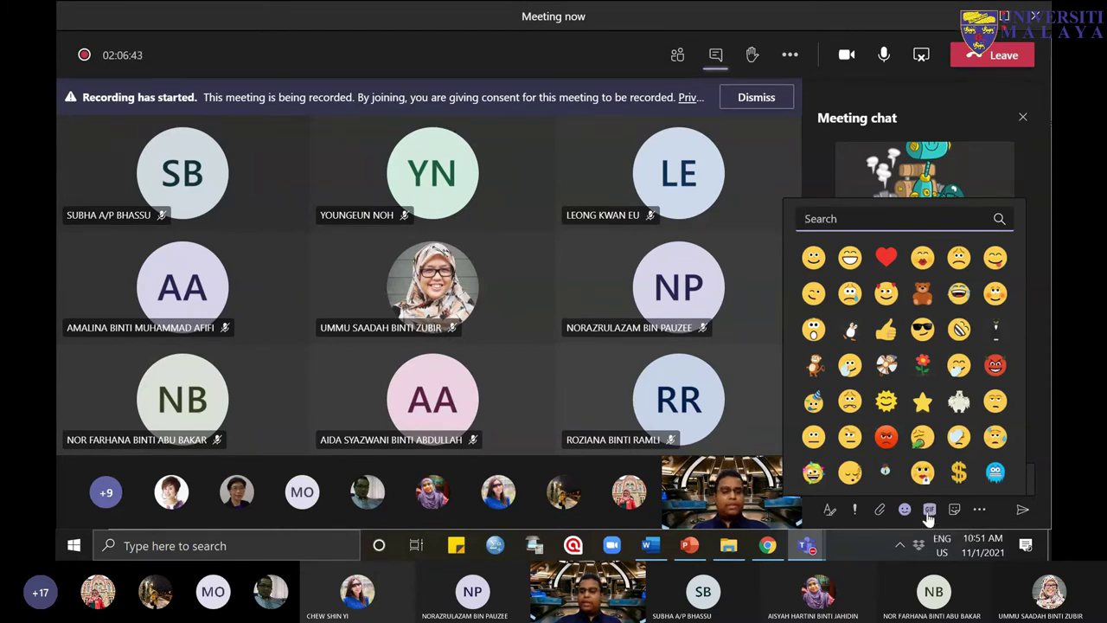
{"action": "left_click", "coordinate": [928, 512]}
{"action": "left_click", "coordinate": [951, 512]}
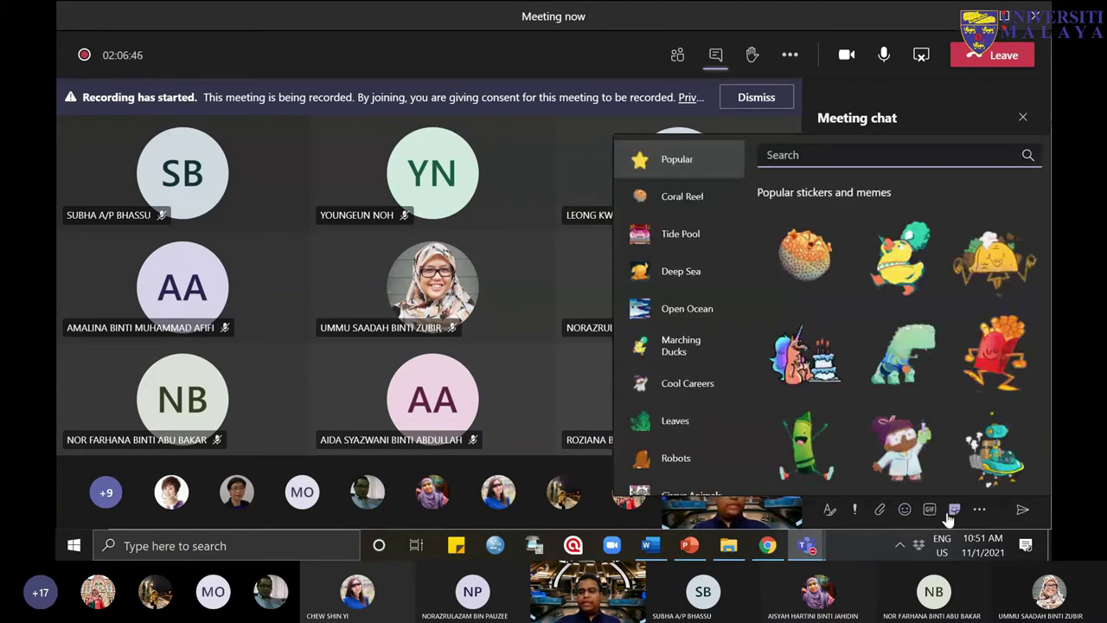
{"action": "left_click", "coordinate": [910, 109]}
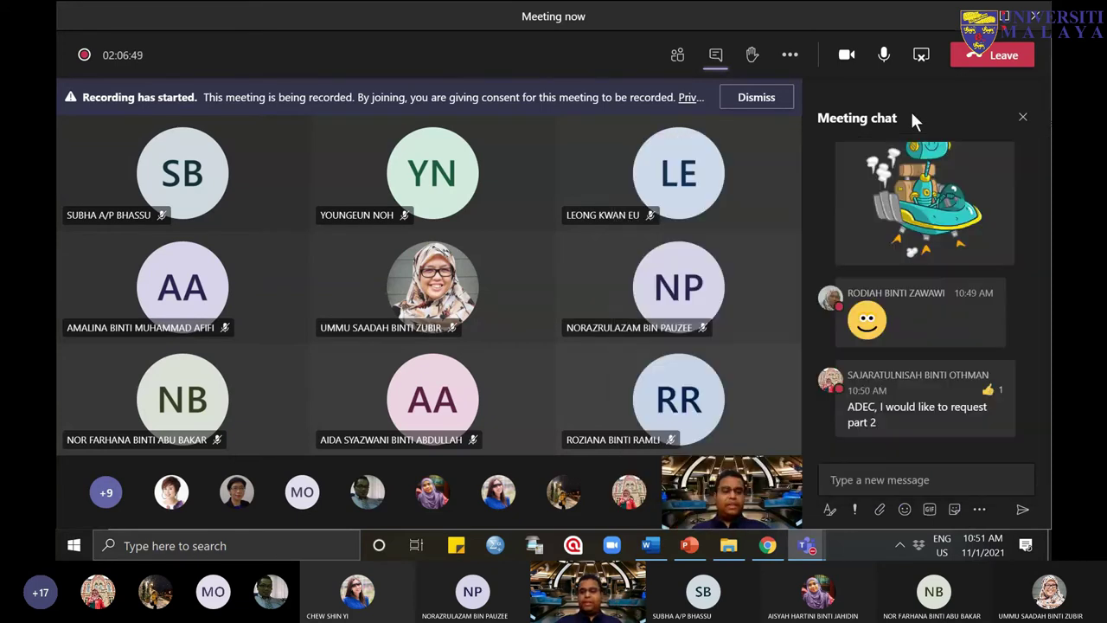
{"action": "left_click", "coordinate": [908, 519]}
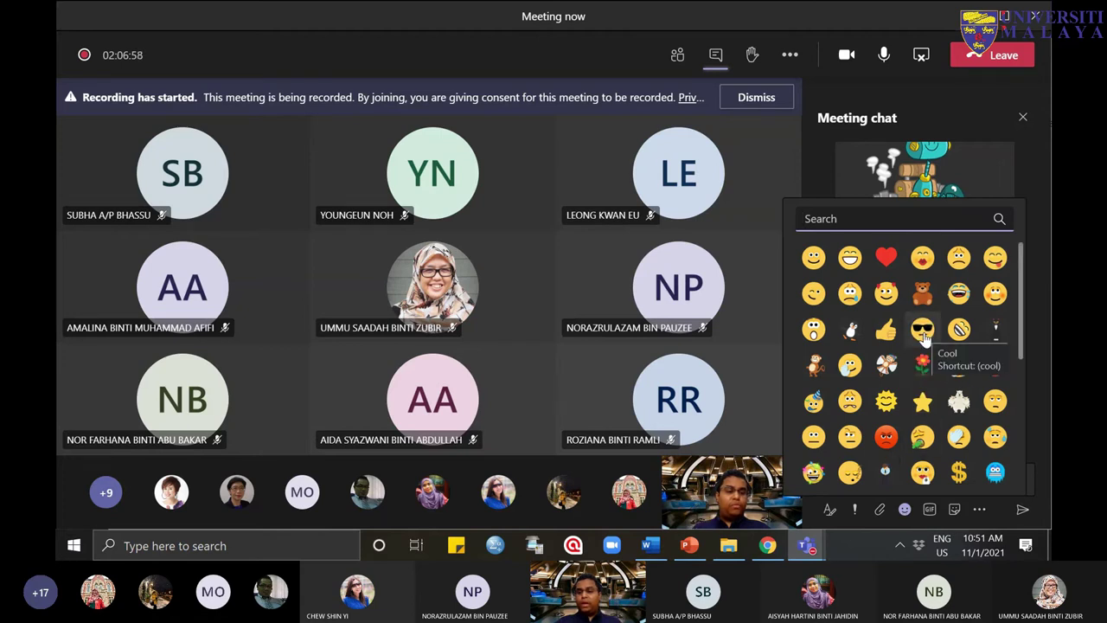
{"action": "left_click", "coordinate": [772, 289]}
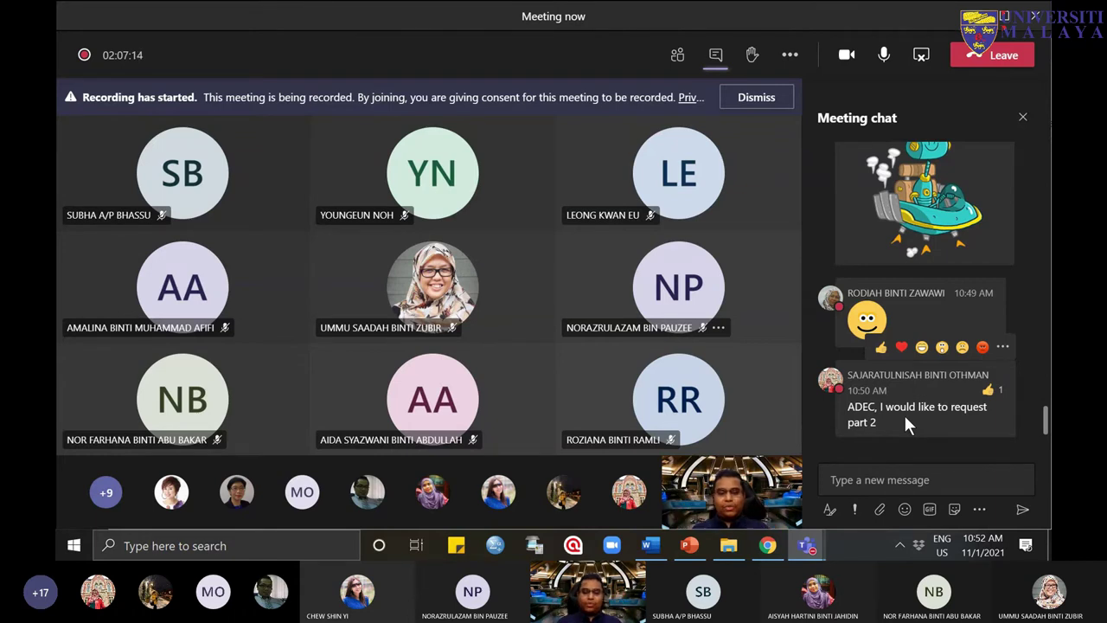
Step: Look back through the meeting chat and add a Like reaction to the message "ADEC, I would like to request part 2"
{"action": "left_click", "coordinate": [875, 480]}
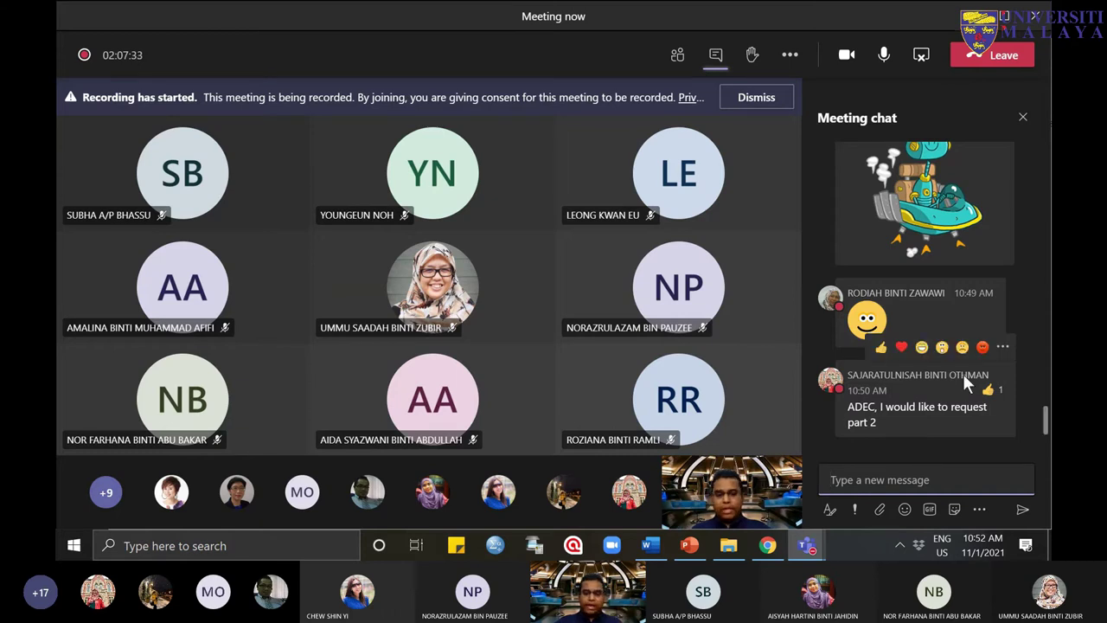
{"action": "scroll", "coordinate": [951, 418], "scroll_direction": "up", "scroll_amount": 5}
{"action": "scroll", "coordinate": [951, 418], "scroll_direction": "up", "scroll_amount": 10}
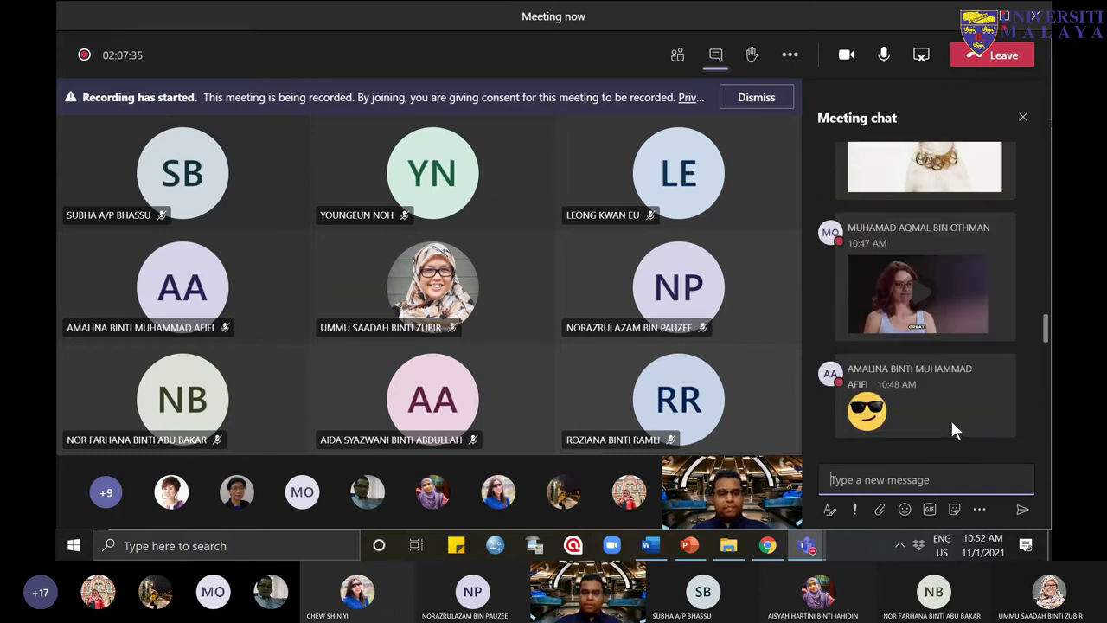
{"action": "scroll", "coordinate": [918, 336], "scroll_direction": "down", "scroll_amount": 12}
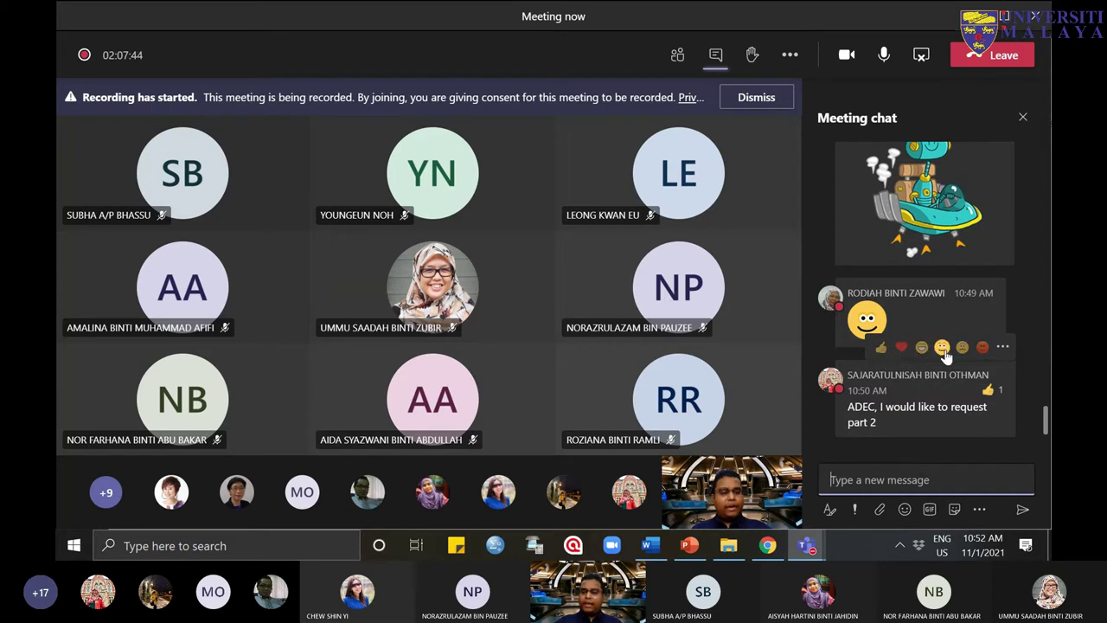
{"action": "left_click", "coordinate": [879, 348]}
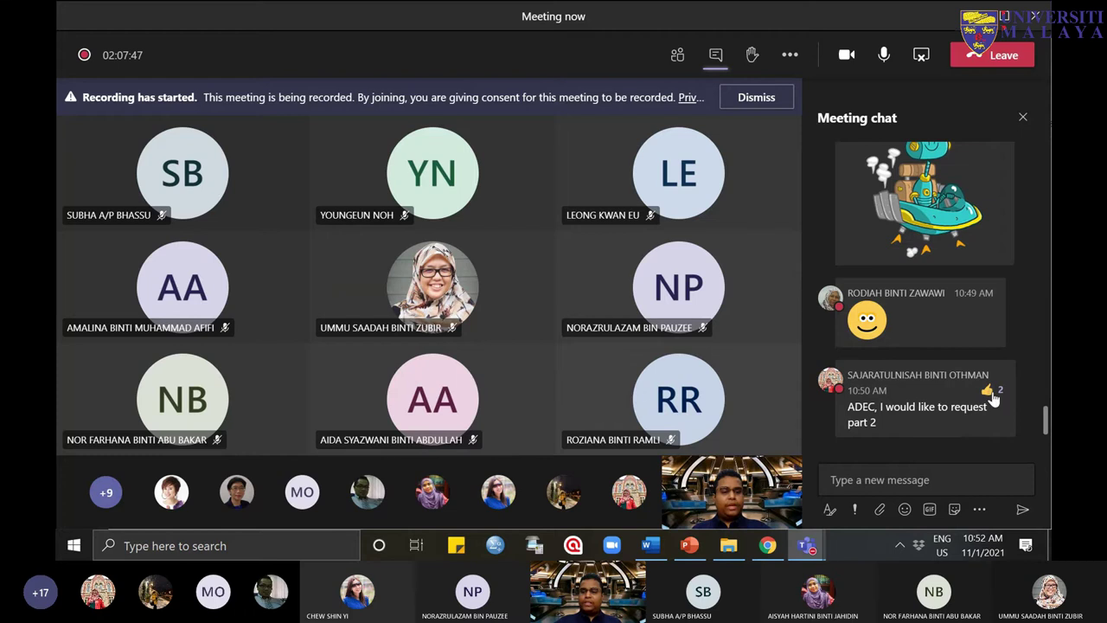
{"action": "mouse_move", "coordinate": [993, 396]}
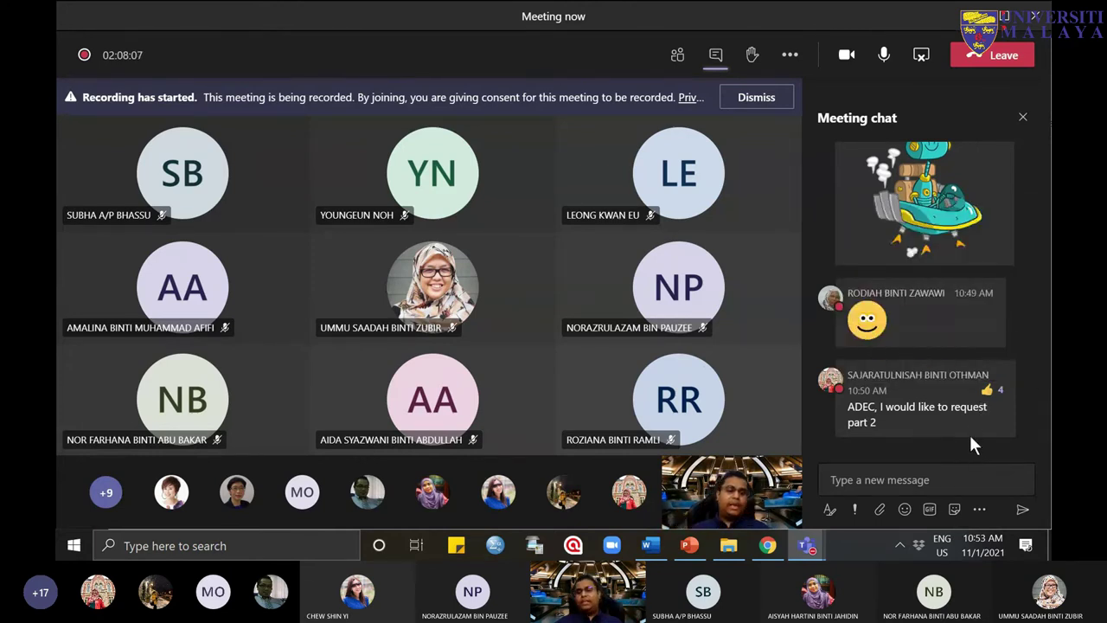
Step: Show the reaction choices on the earlier sunglasses emoji message, and return to the latest message in the meeting chat
{"action": "scroll", "coordinate": [969, 428], "scroll_direction": "up", "scroll_amount": 3}
{"action": "scroll", "coordinate": [971, 423], "scroll_direction": "up", "scroll_amount": 5}
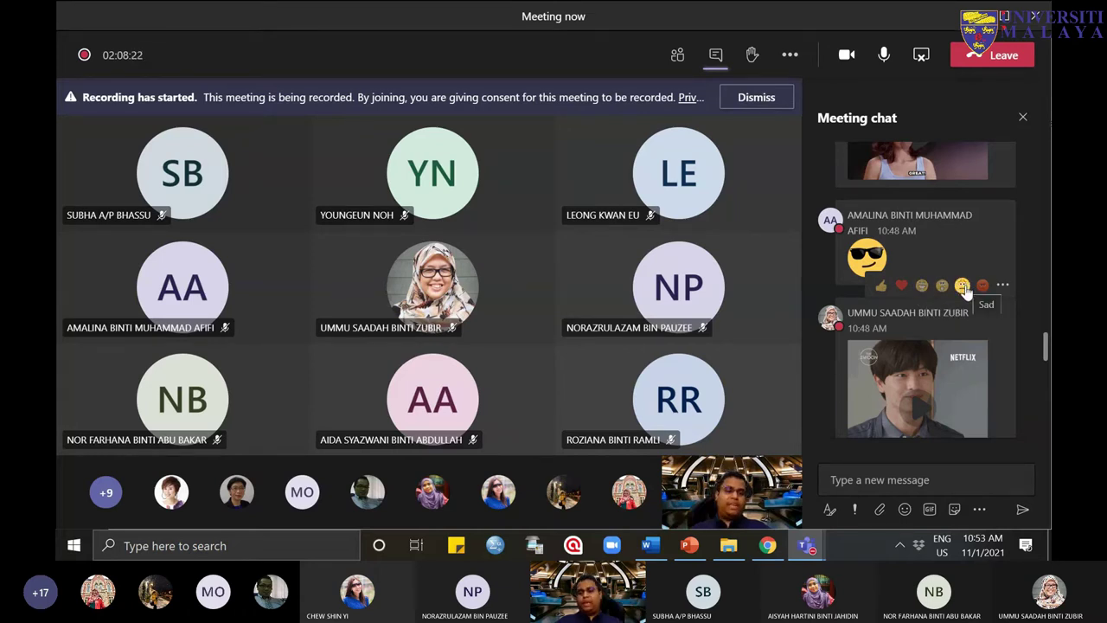
{"action": "scroll", "coordinate": [998, 398], "scroll_direction": "up", "scroll_amount": 1}
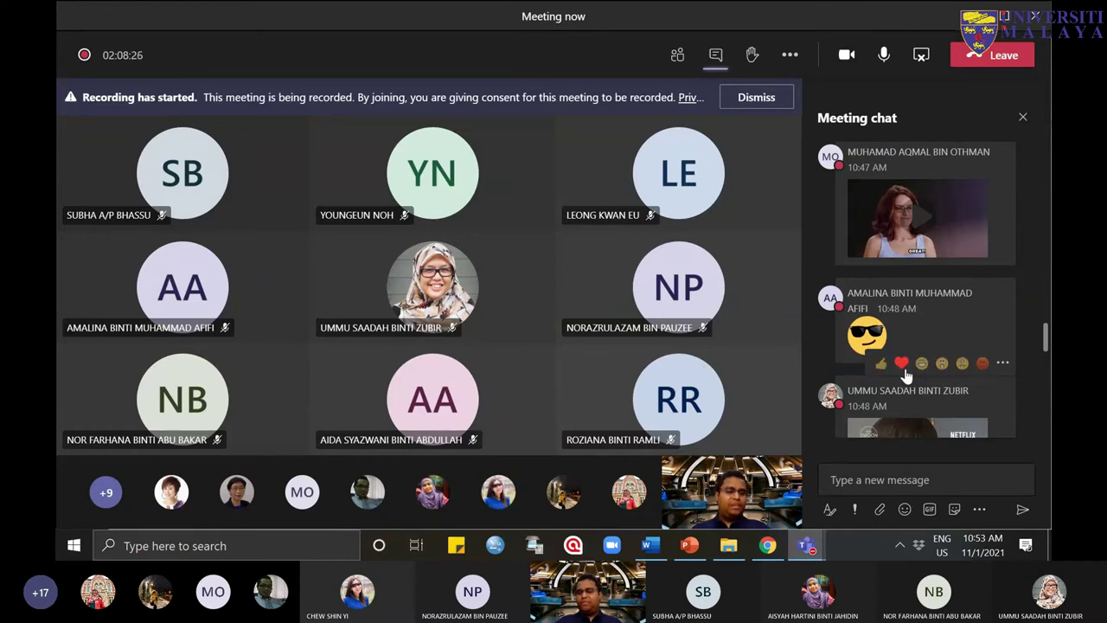
{"action": "scroll", "coordinate": [984, 393], "scroll_direction": "down", "scroll_amount": 5}
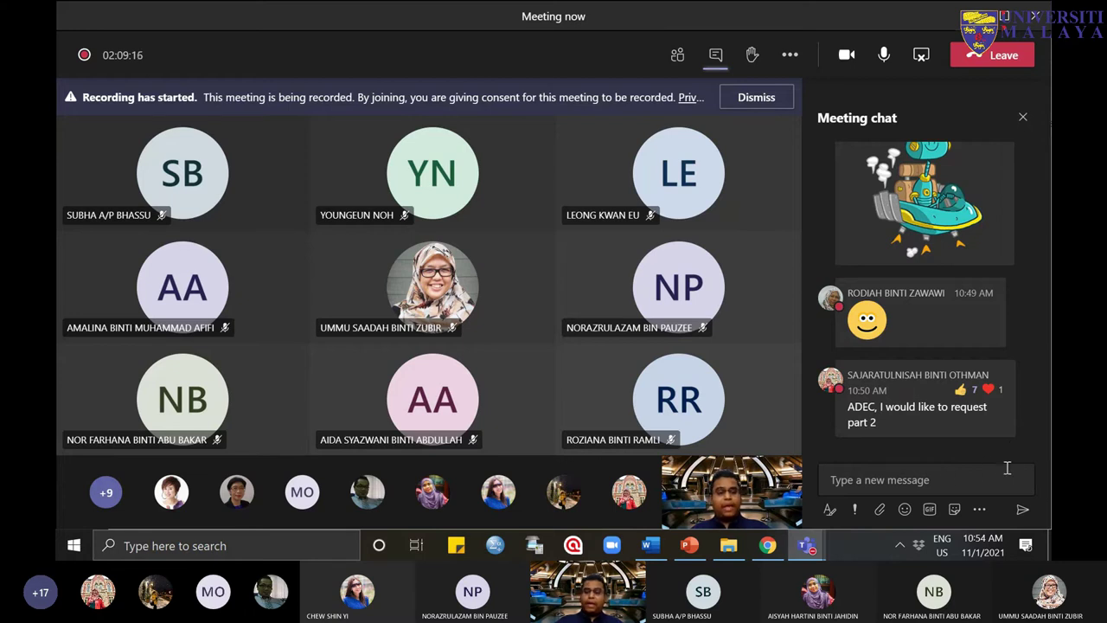
Step: Show which participants gave a Like reaction to the part 2 request and look through the list
{"action": "mouse_move", "coordinate": [970, 398]}
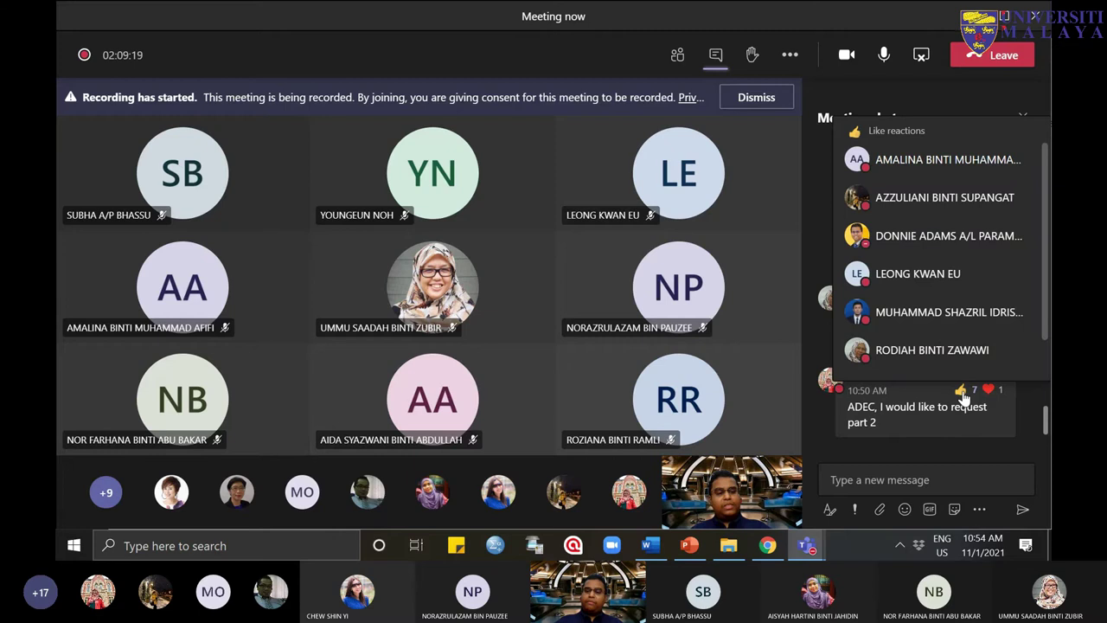
{"action": "scroll", "coordinate": [963, 366], "scroll_direction": "down", "scroll_amount": 1}
{"action": "scroll", "coordinate": [964, 367], "scroll_direction": "up", "scroll_amount": 1}
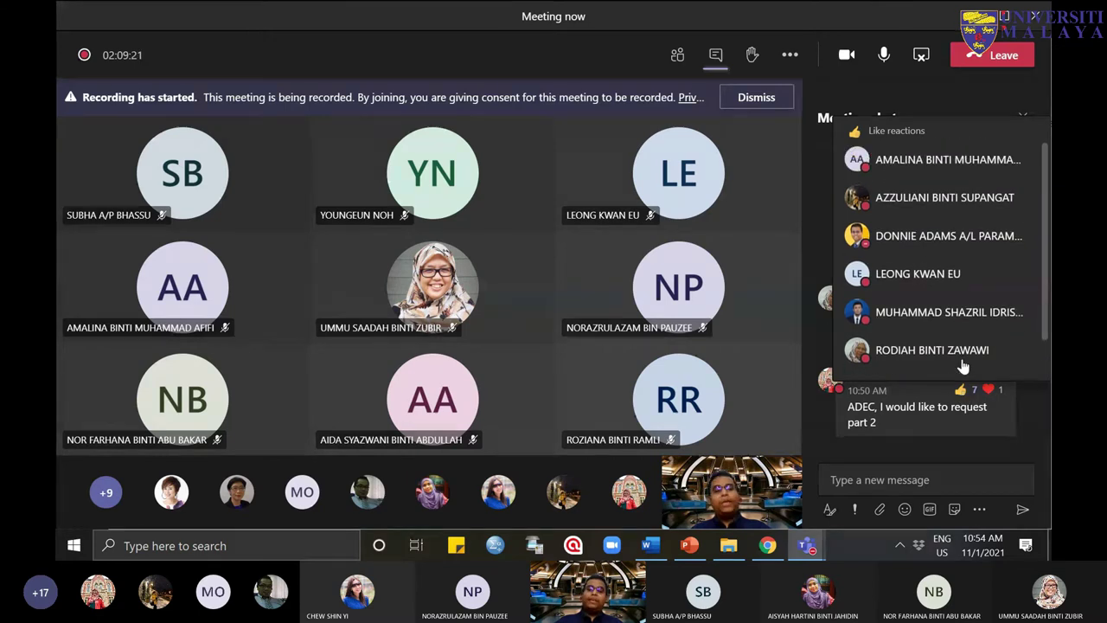
Step: Look through the remaining participants who liked the part 2 request and leave the Like reactions list
{"action": "scroll", "coordinate": [917, 350], "scroll_direction": "down", "scroll_amount": 1}
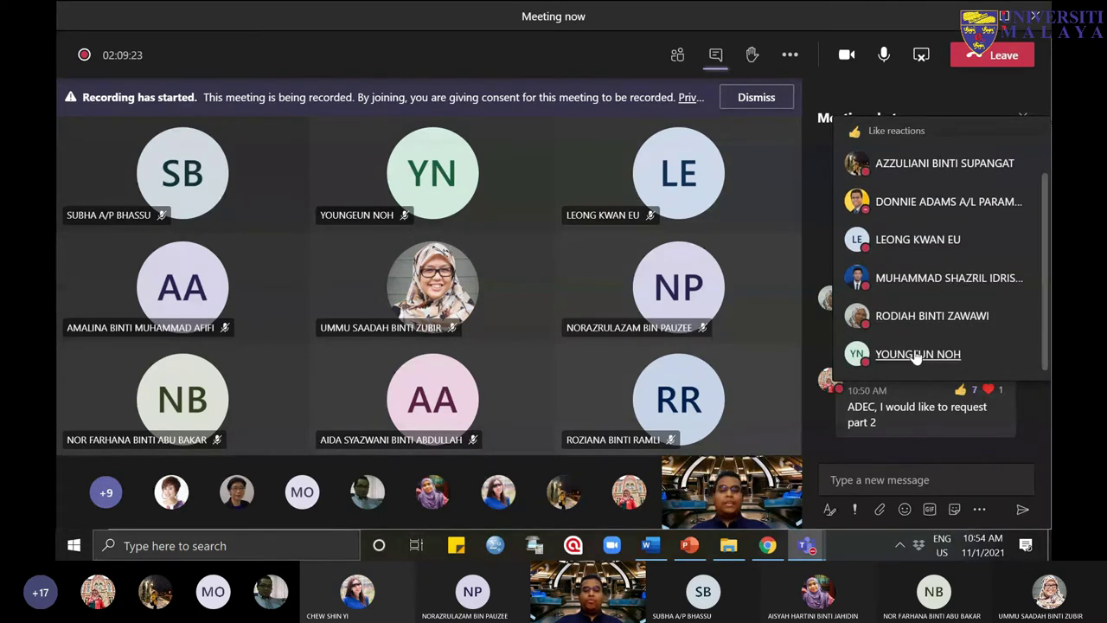
{"action": "scroll", "coordinate": [917, 342], "scroll_direction": "down", "scroll_amount": 2}
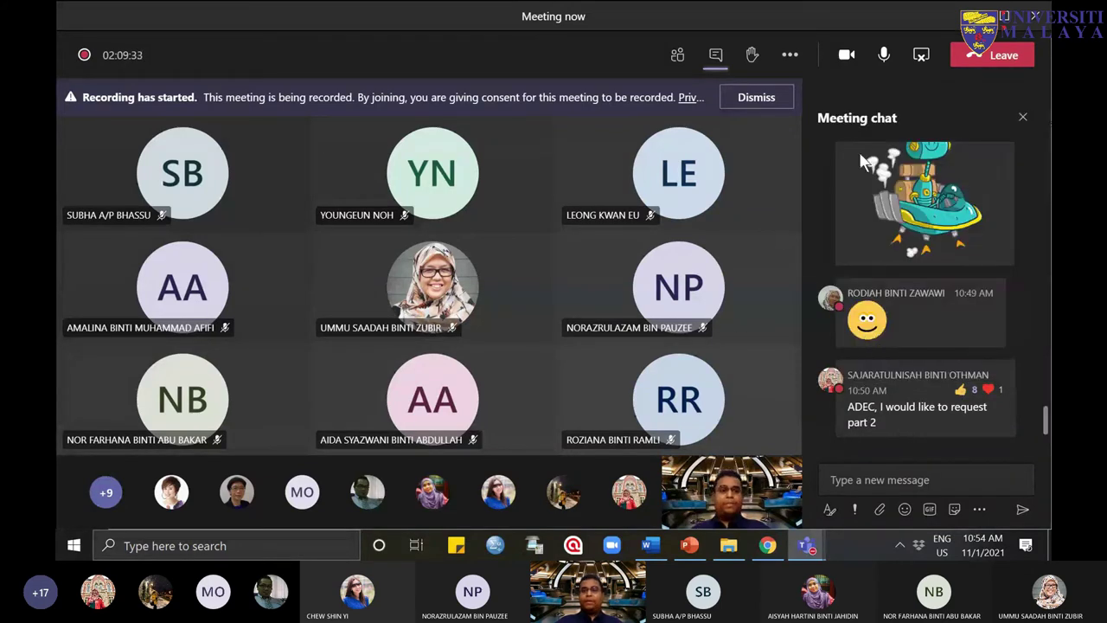
Step: Raise a hand in the meeting and check how it is marked in the participants list, then close the list
{"action": "left_click", "coordinate": [752, 61]}
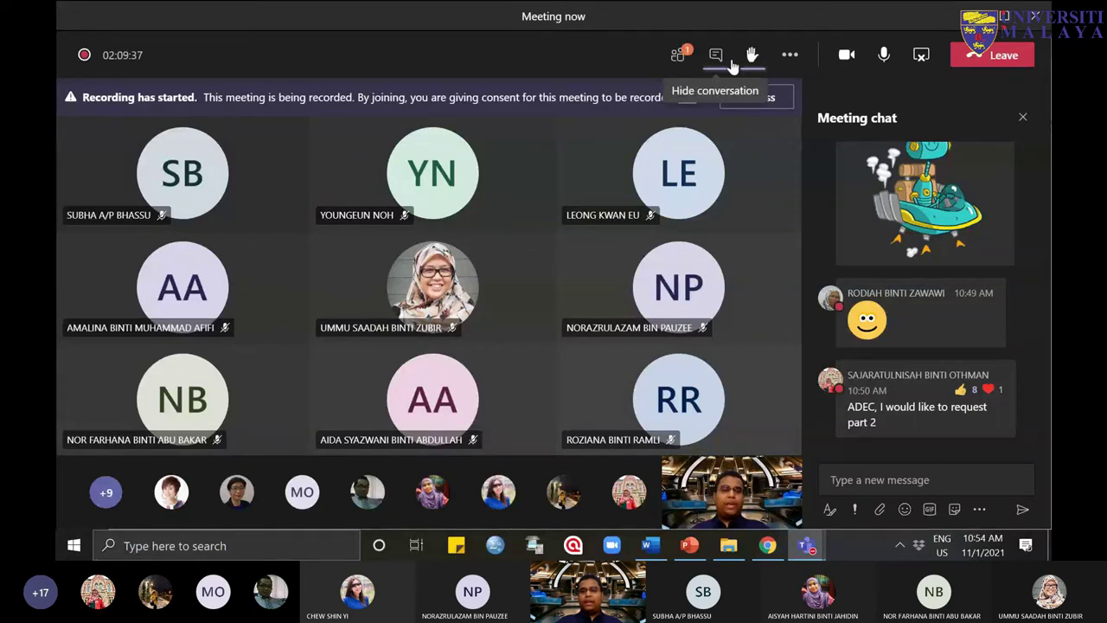
{"action": "left_click", "coordinate": [751, 62]}
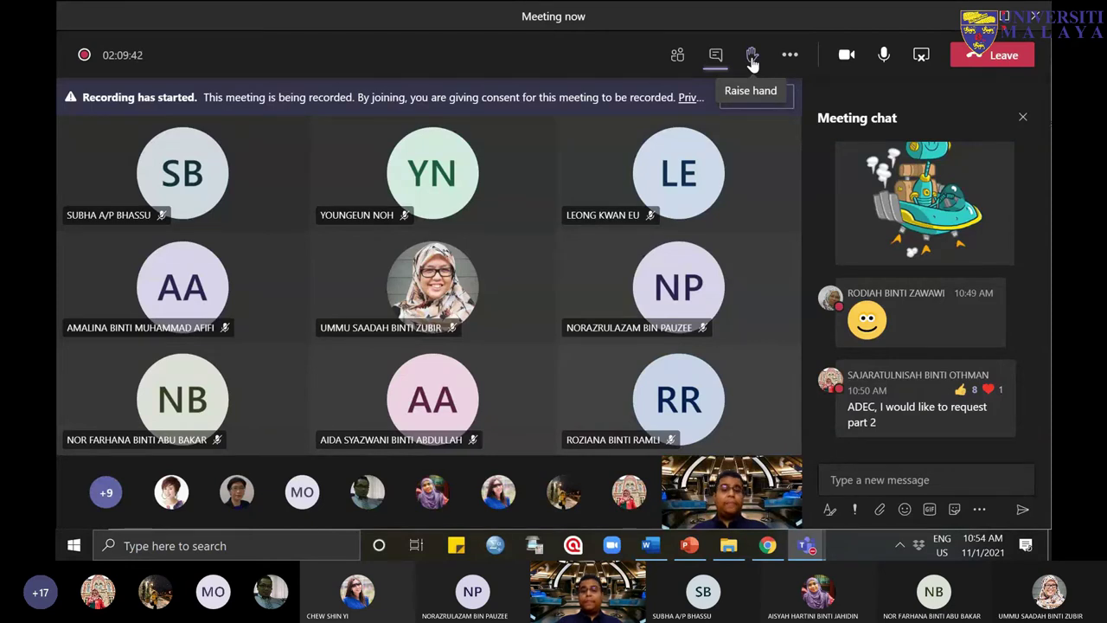
{"action": "left_click", "coordinate": [752, 60]}
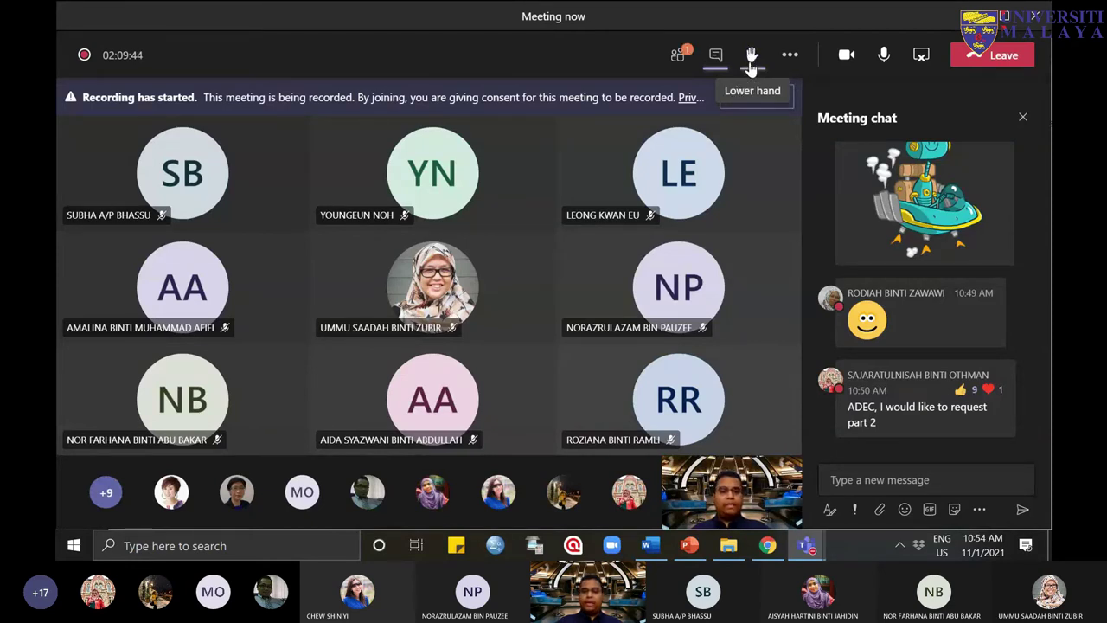
{"action": "left_click", "coordinate": [683, 58]}
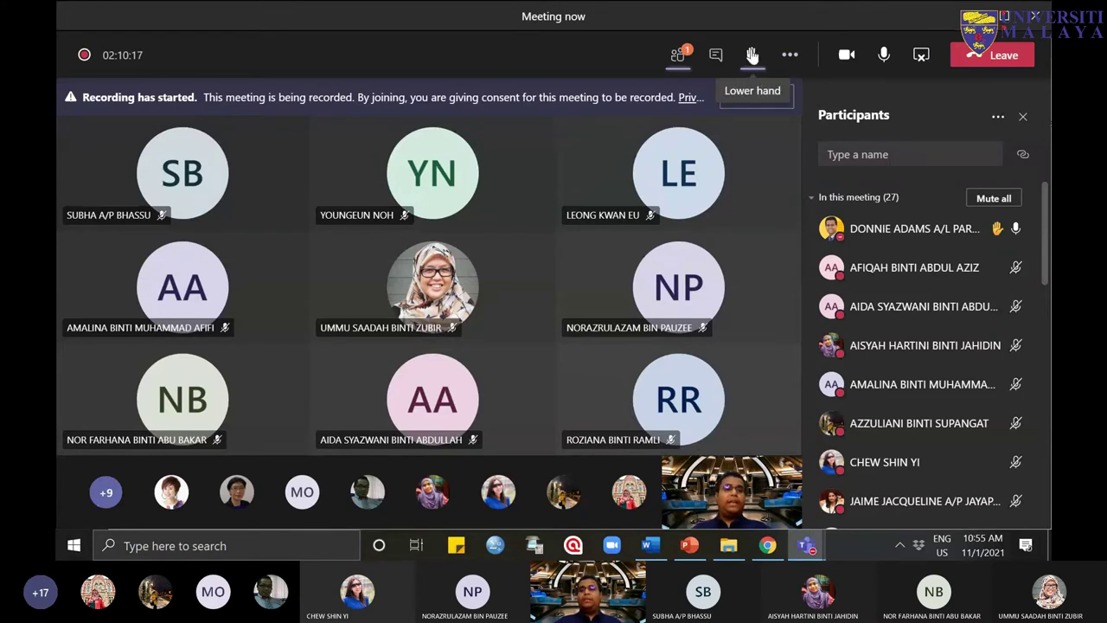
{"action": "left_click", "coordinate": [1024, 116]}
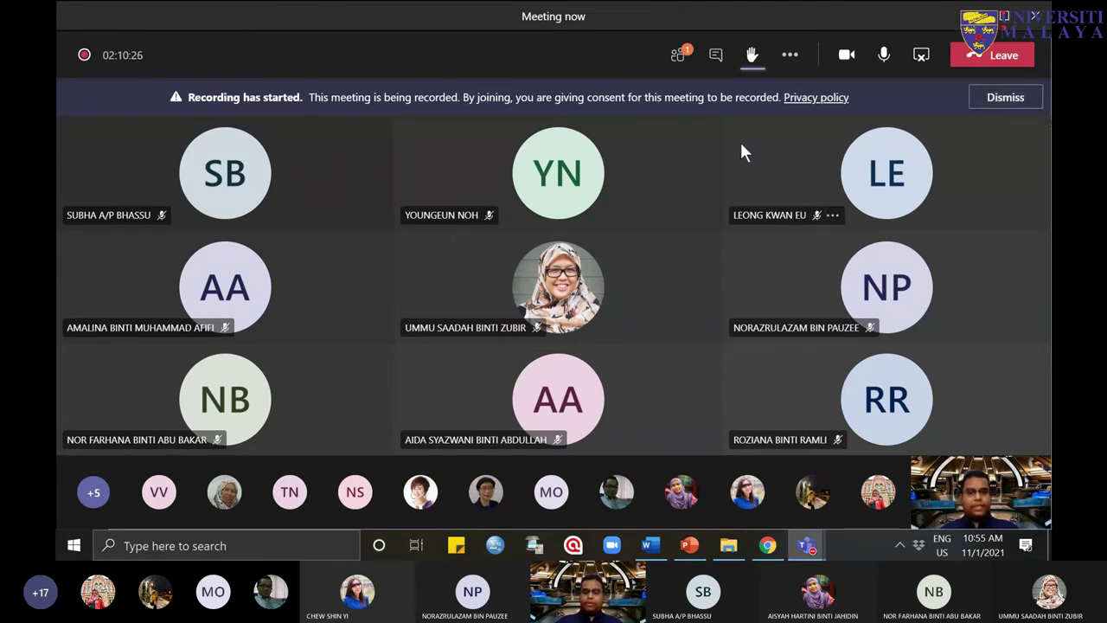
Step: Demonstrate lowering and raising the hand several times, leaving it lowered
{"action": "left_click", "coordinate": [752, 56]}
{"action": "left_click", "coordinate": [754, 58]}
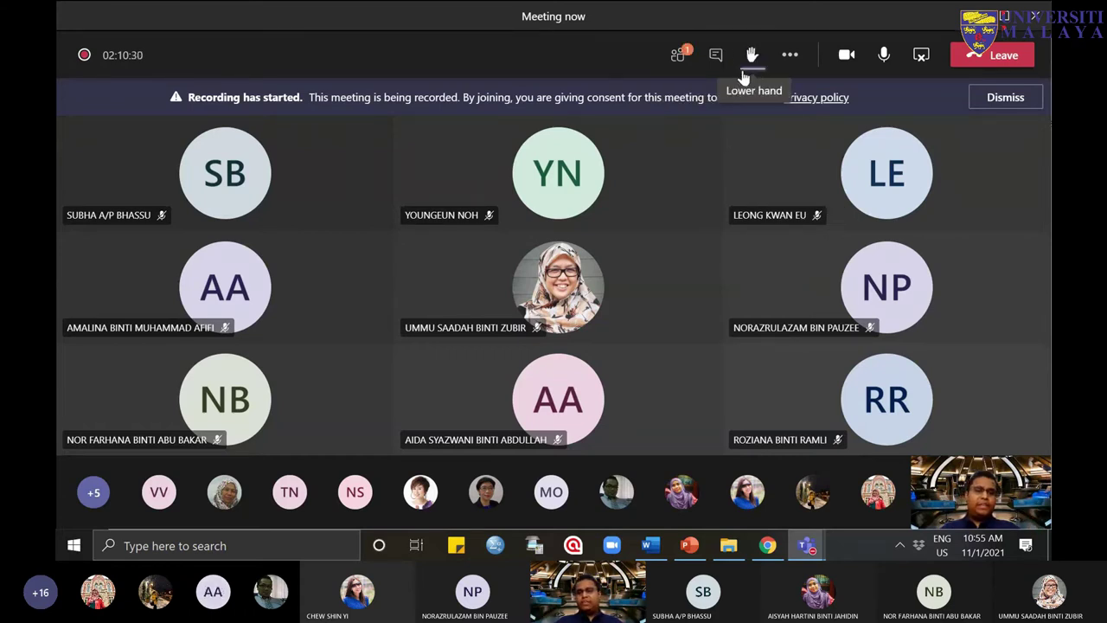
{"action": "left_click", "coordinate": [760, 67]}
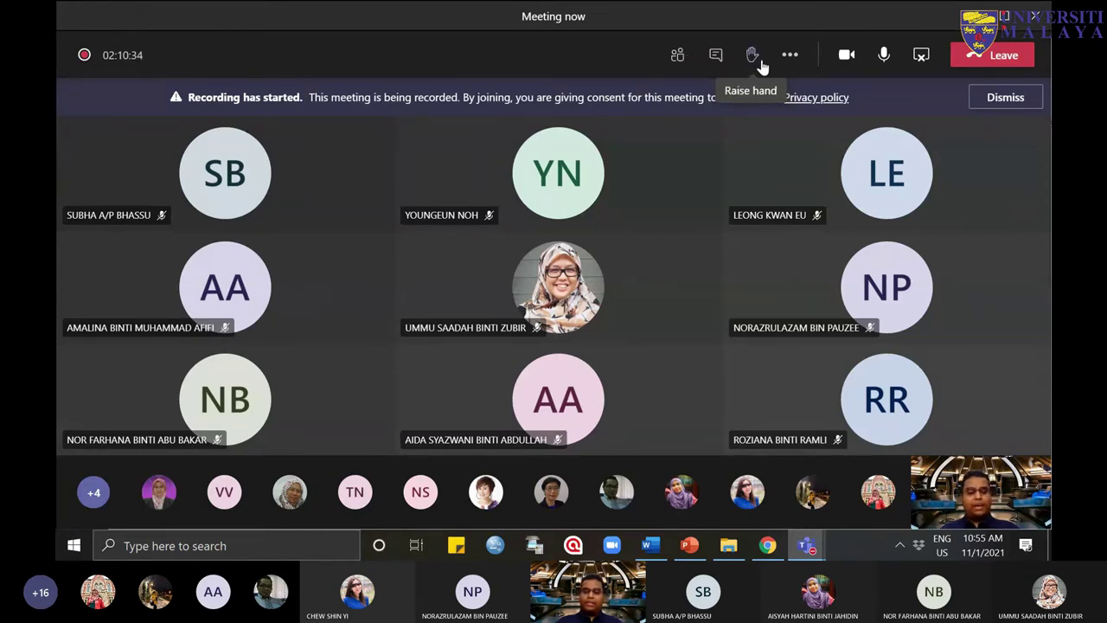
{"action": "left_click", "coordinate": [762, 67]}
{"action": "left_click", "coordinate": [761, 67]}
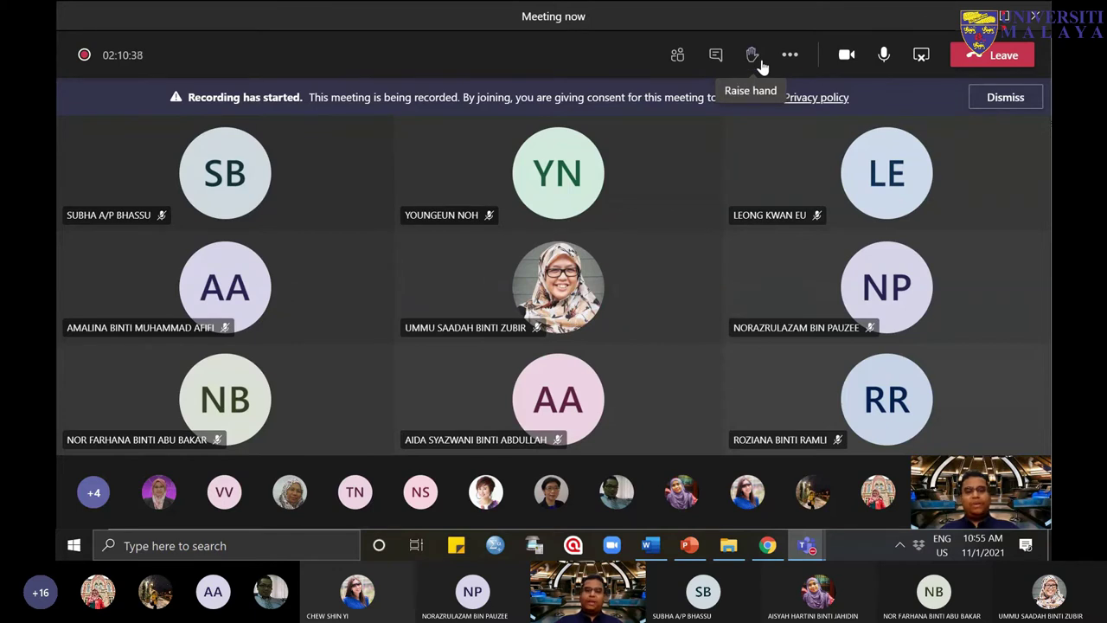
{"action": "left_click", "coordinate": [756, 59]}
{"action": "left_click", "coordinate": [750, 57]}
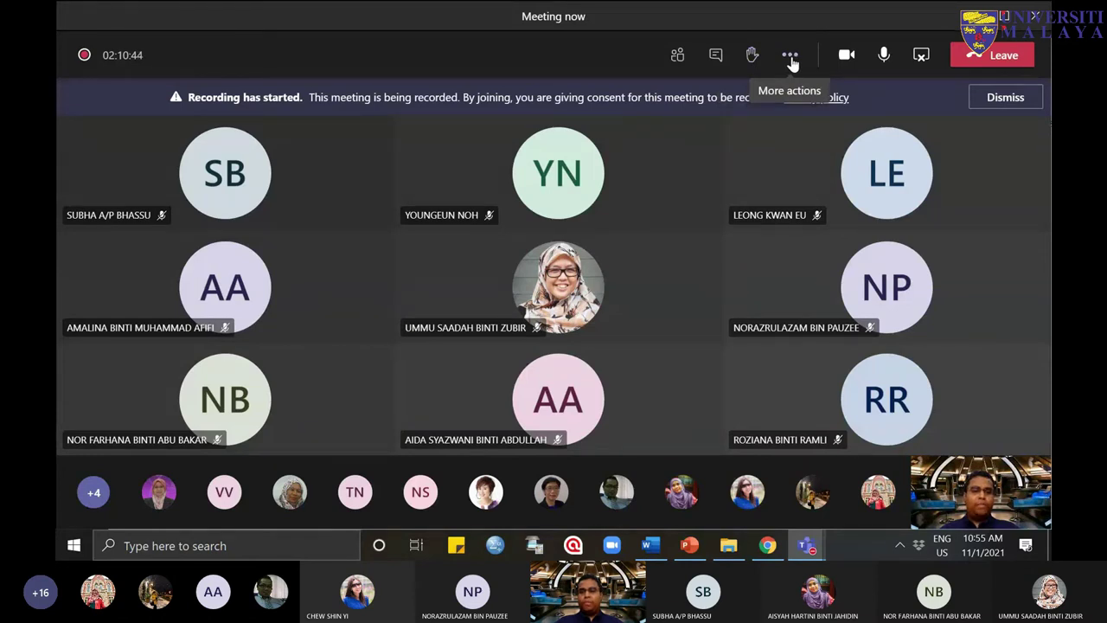
Step: Point out the Together mode (Preview) option in the meeting, and switch to Chrome to open the Google homepage in a new tab
{"action": "left_click", "coordinate": [791, 58]}
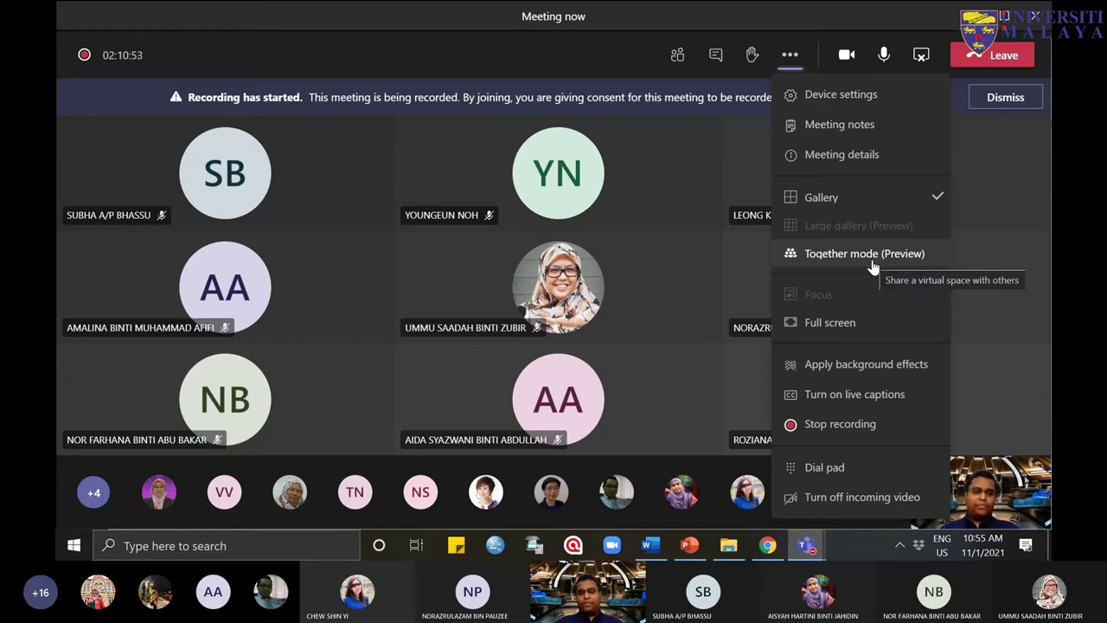
{"action": "left_click", "coordinate": [769, 545]}
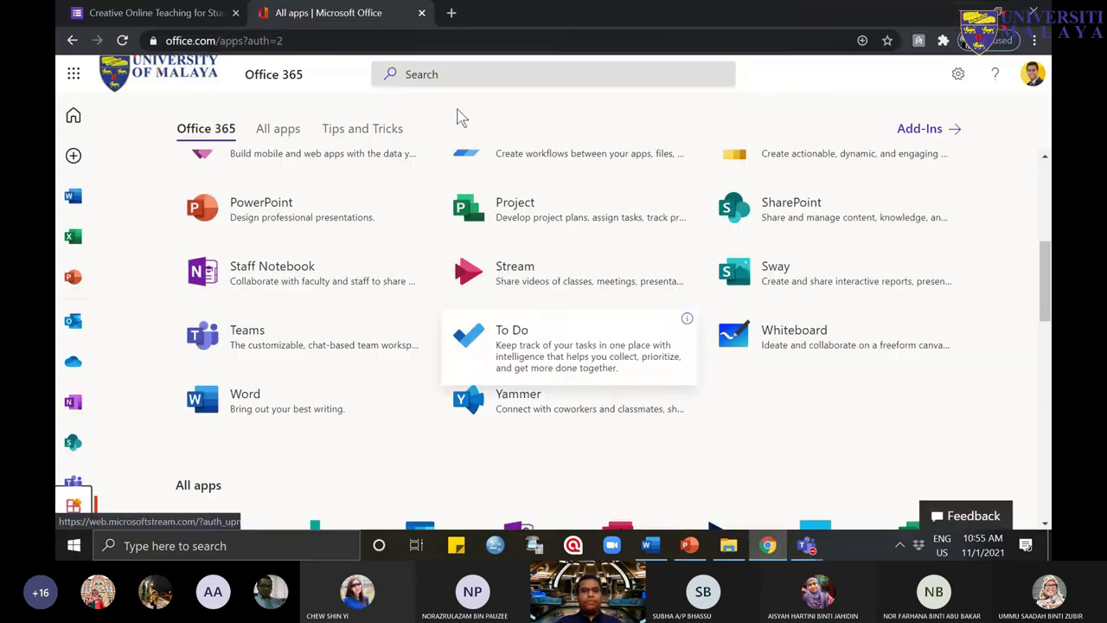
{"action": "left_click", "coordinate": [451, 14]}
{"action": "type", "text": "go"}
{"action": "key", "text": "Return"}
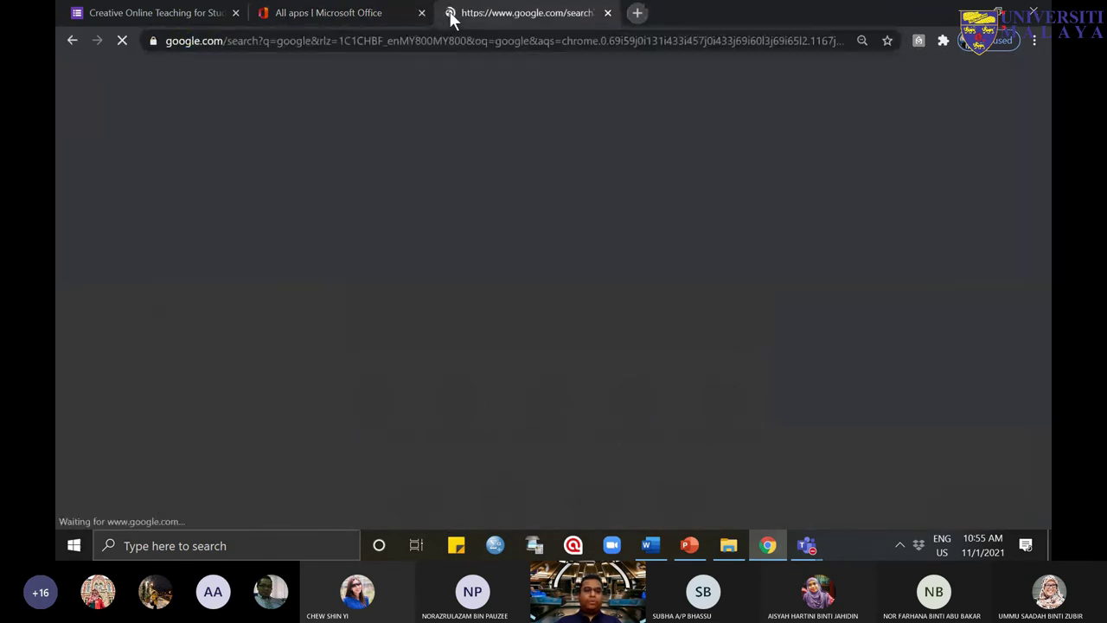
{"action": "left_click", "coordinate": [204, 201]}
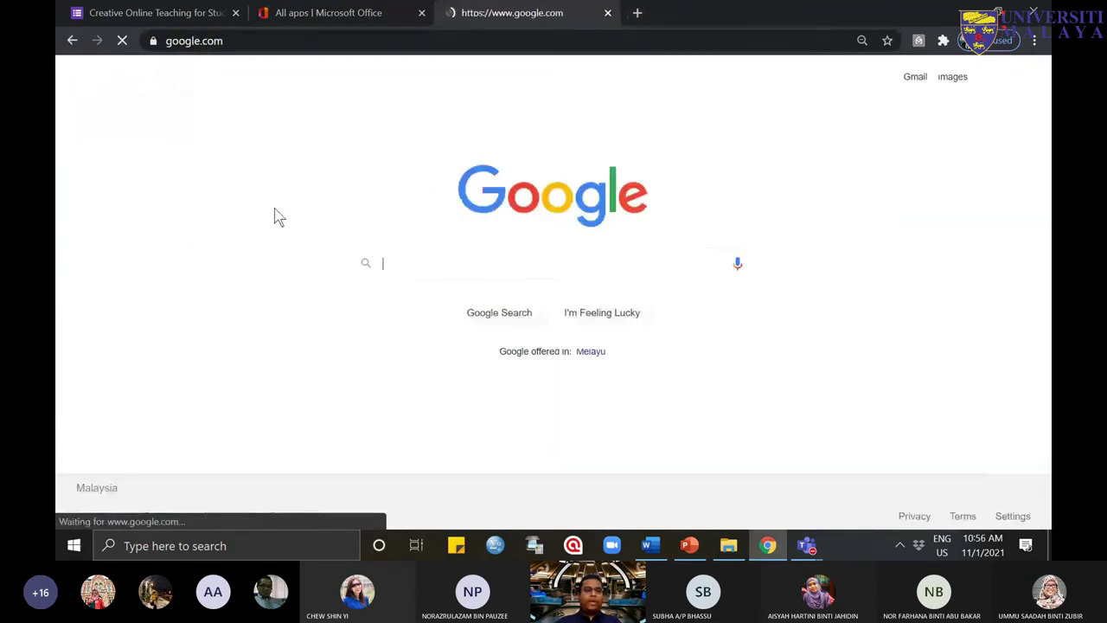
Step: Search Google for "together view teams"
{"action": "left_click", "coordinate": [411, 255]}
{"action": "type", "text": "t"}
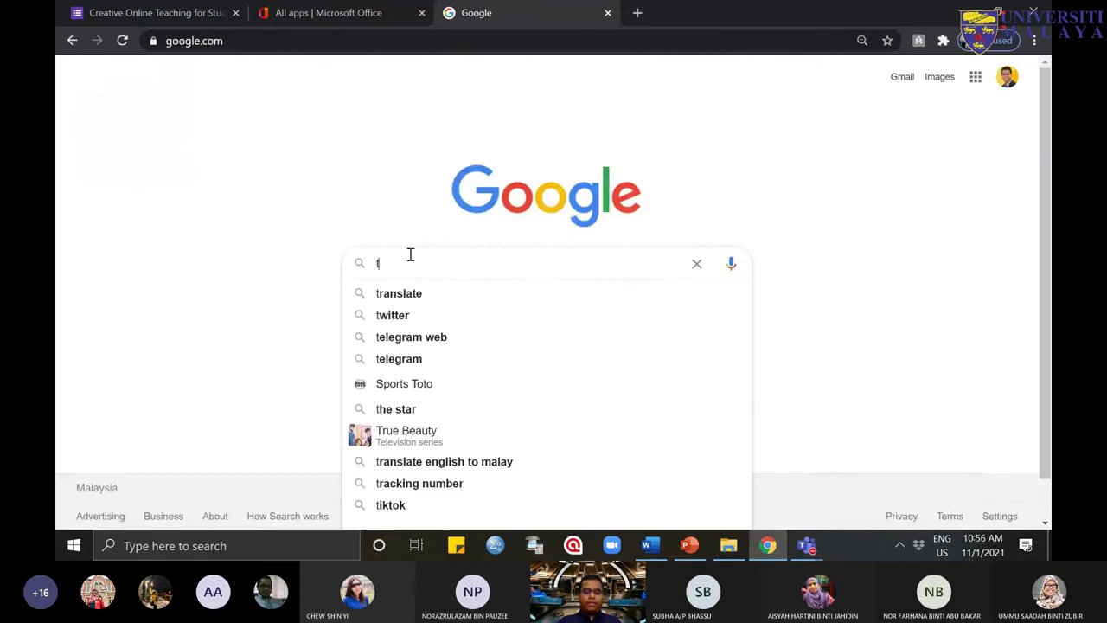
{"action": "type", "text": "ogether view"}
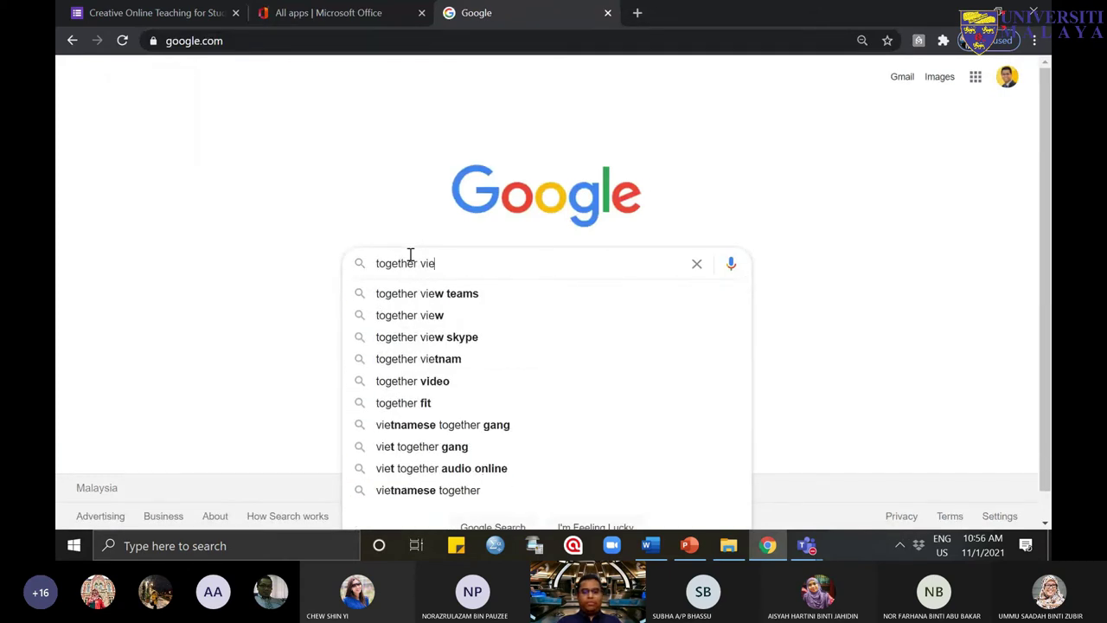
{"action": "left_click", "coordinate": [460, 294]}
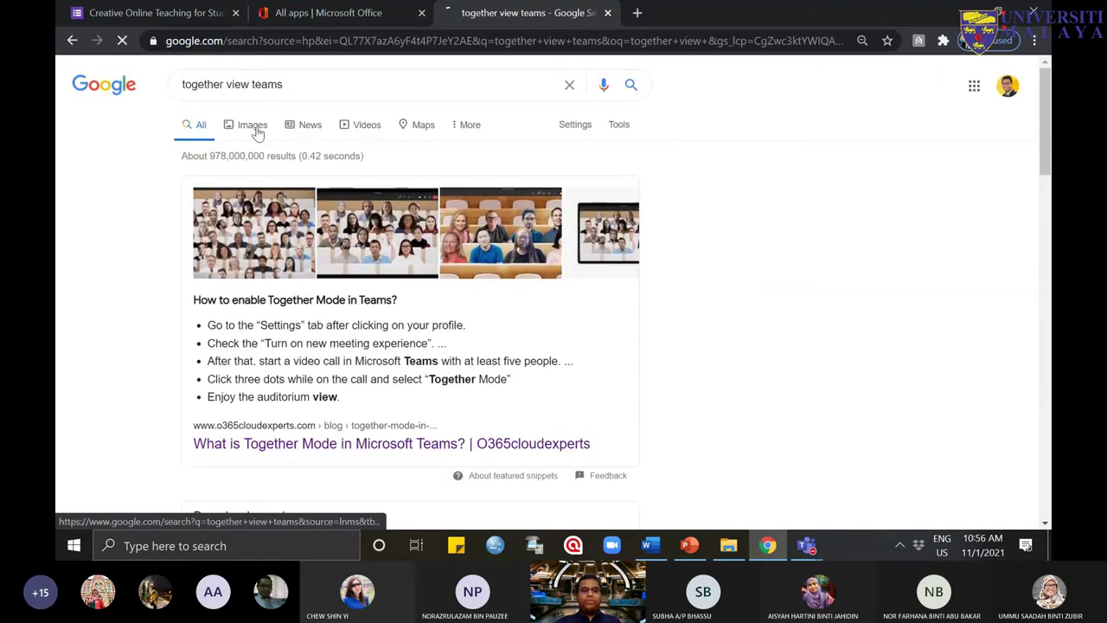
Step: Show the image results and preview the first Microsoft picture of Together mode with its related images
{"action": "left_click", "coordinate": [254, 128]}
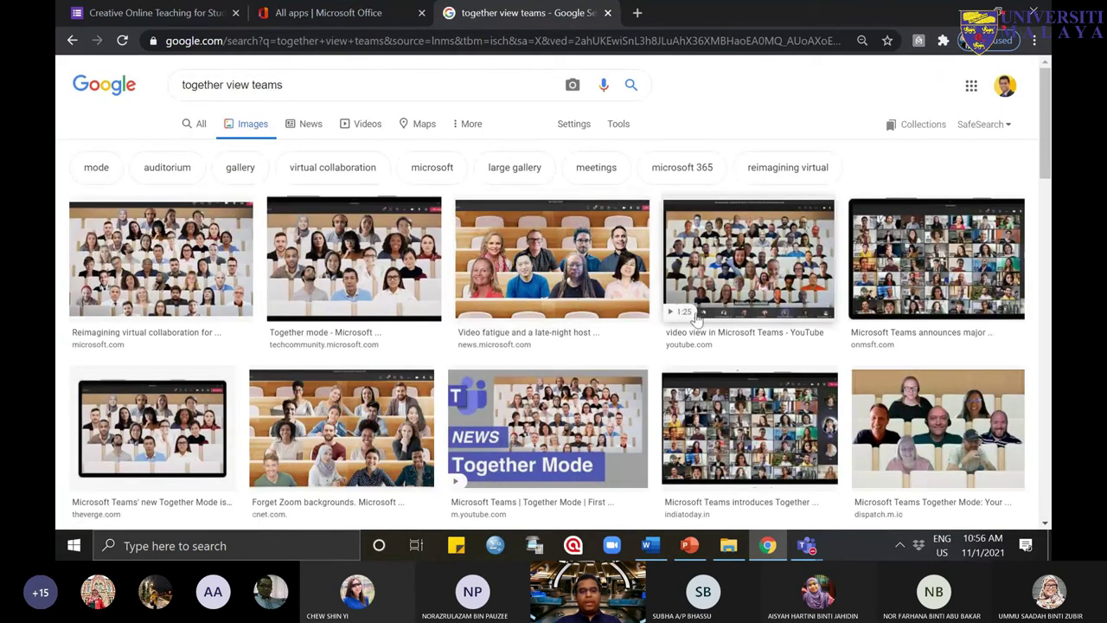
{"action": "left_click", "coordinate": [162, 271]}
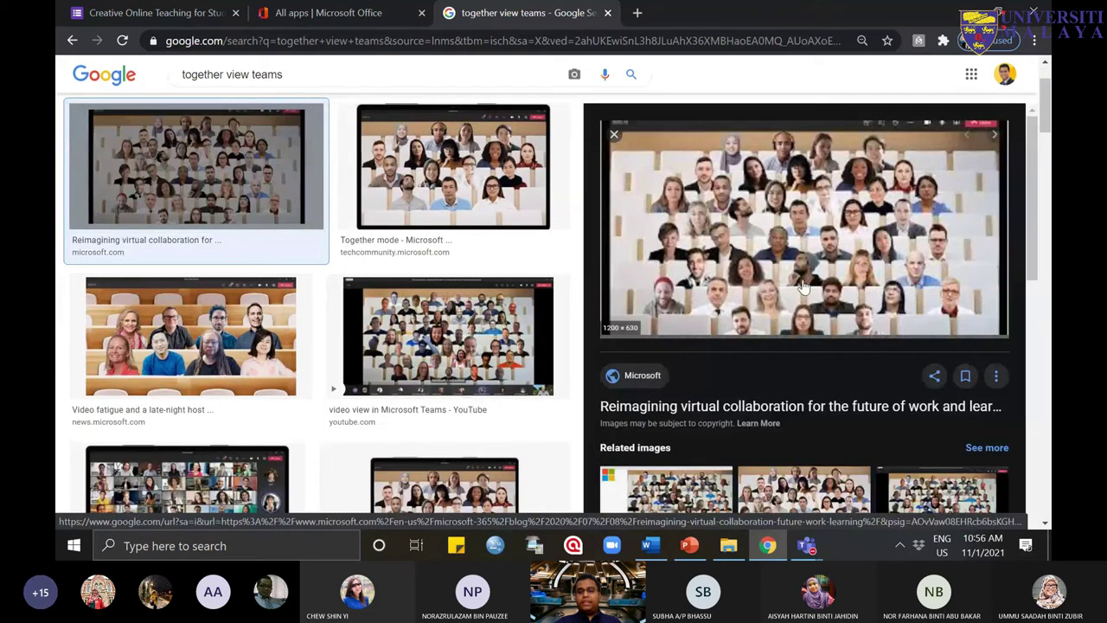
{"action": "scroll", "coordinate": [796, 242], "scroll_direction": "down", "scroll_amount": 2}
{"action": "scroll", "coordinate": [805, 237], "scroll_direction": "up", "scroll_amount": 2}
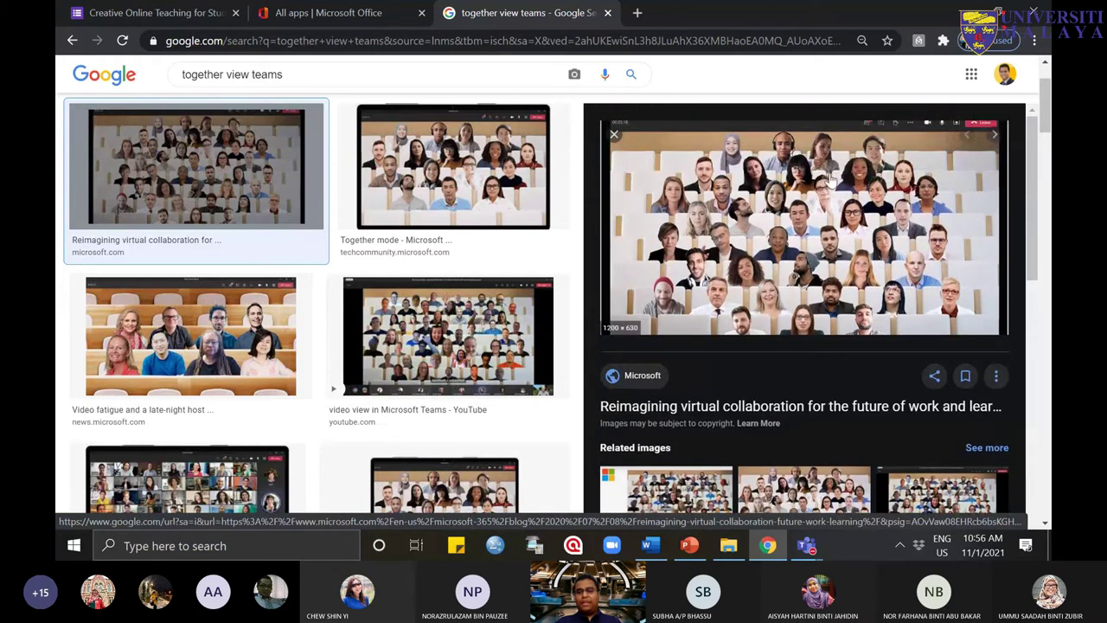
{"action": "scroll", "coordinate": [813, 298], "scroll_direction": "down", "scroll_amount": 3}
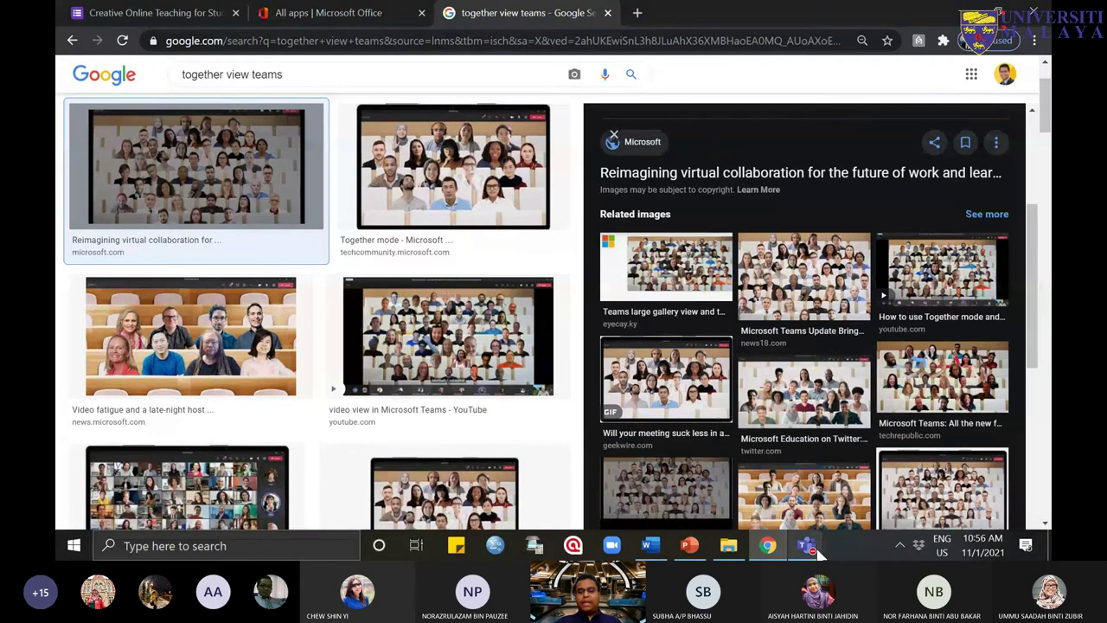
Step: Switch to the Teams windows and back to Chrome, and view the Microsoft Together mode picture again
{"action": "mouse_move", "coordinate": [808, 545]}
{"action": "left_click", "coordinate": [889, 467]}
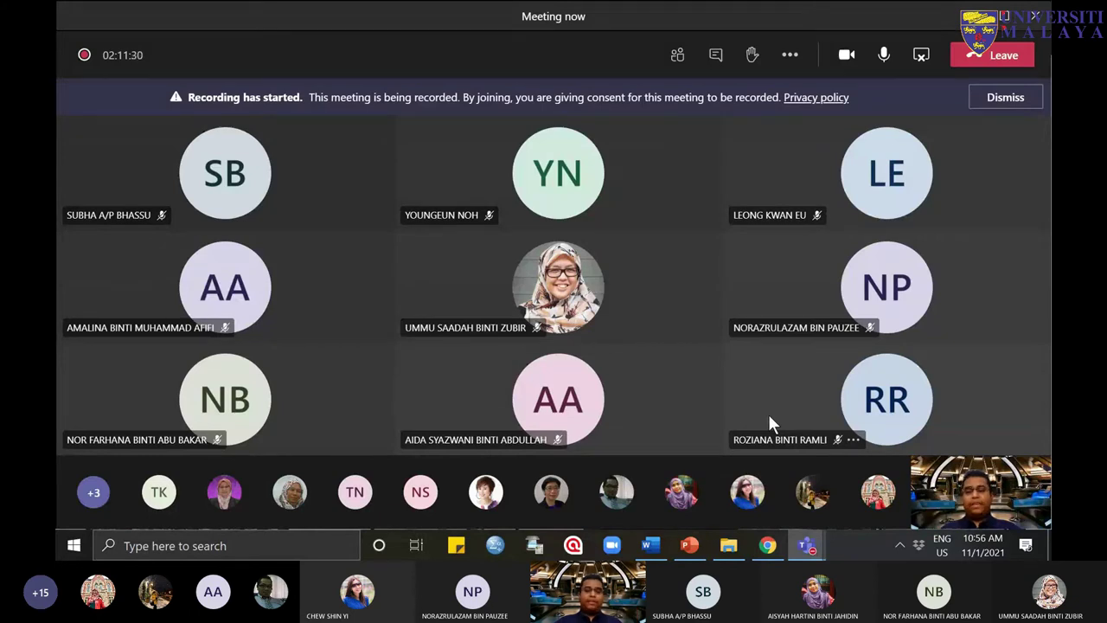
{"action": "mouse_move", "coordinate": [807, 545]}
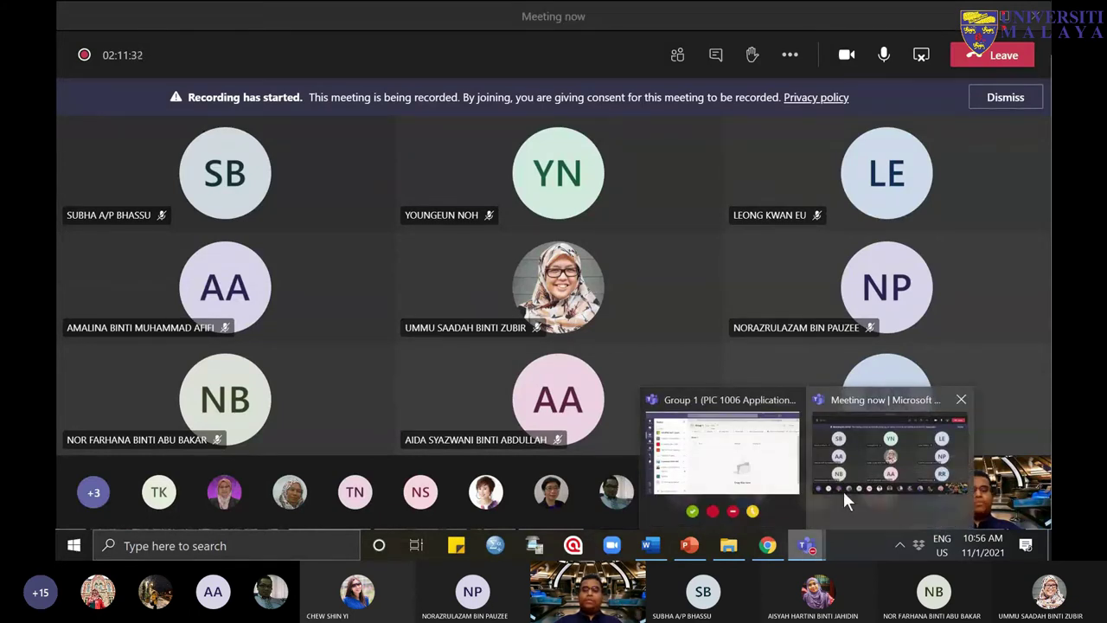
{"action": "left_click", "coordinate": [742, 474]}
{"action": "left_click", "coordinate": [767, 545]}
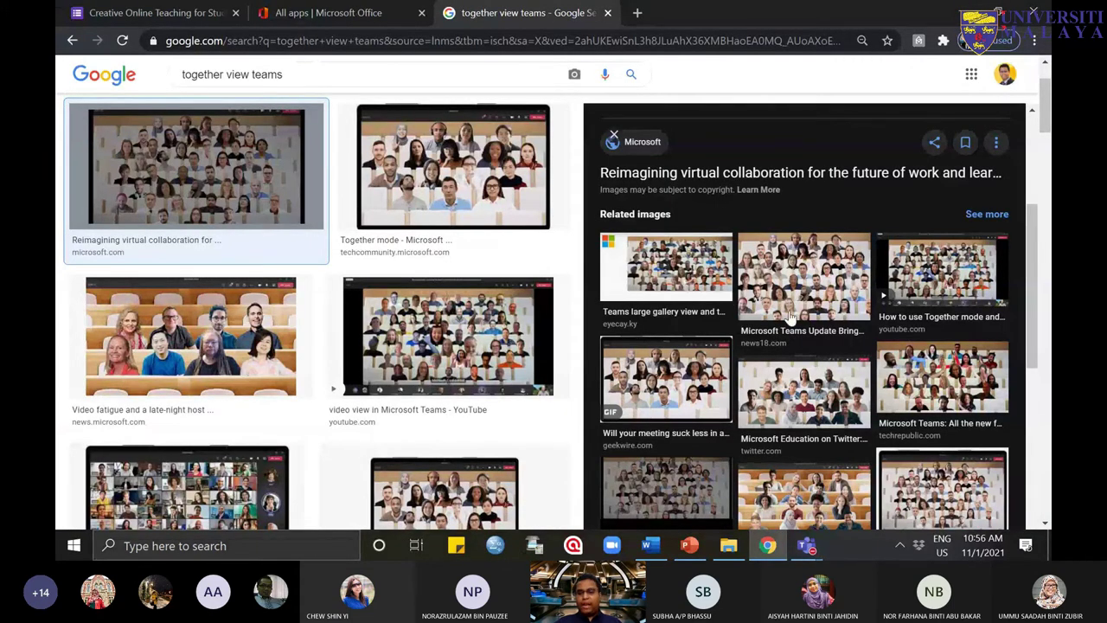
{"action": "left_click", "coordinate": [244, 191]}
{"action": "left_click", "coordinate": [216, 171]}
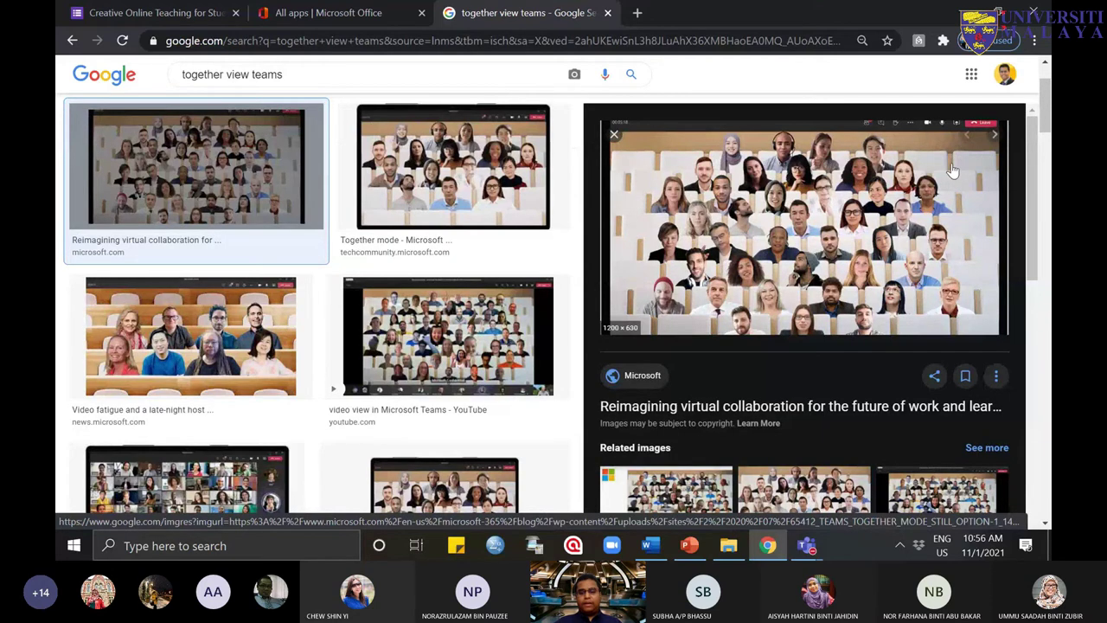
Step: Return to the Teams meeting and change its view to Together mode (Preview)
{"action": "left_click", "coordinate": [806, 545]}
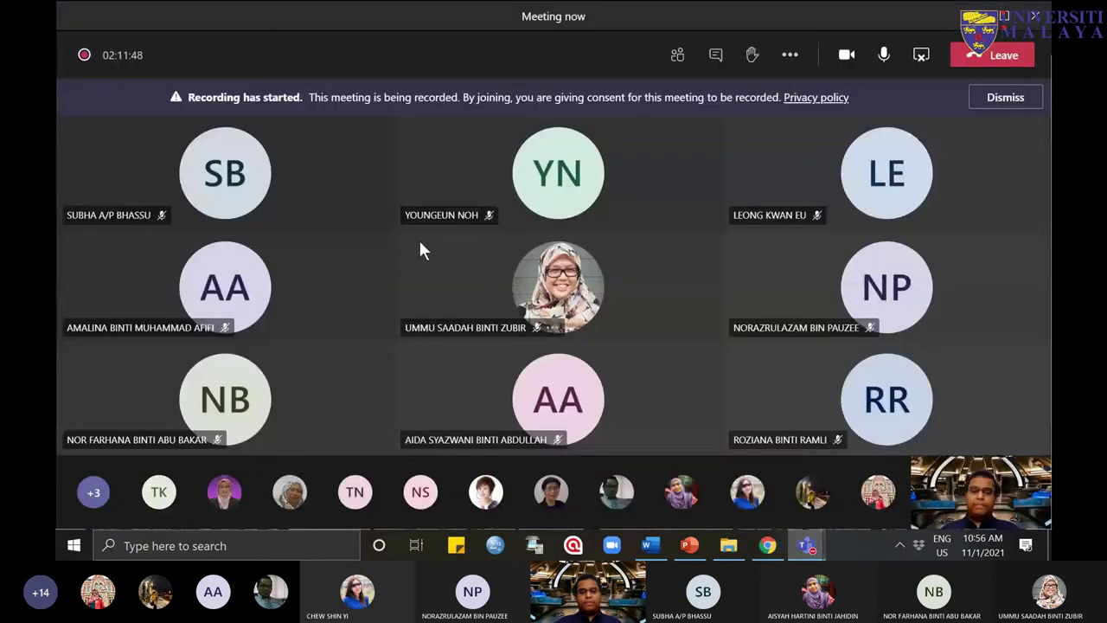
{"action": "left_click", "coordinate": [791, 57]}
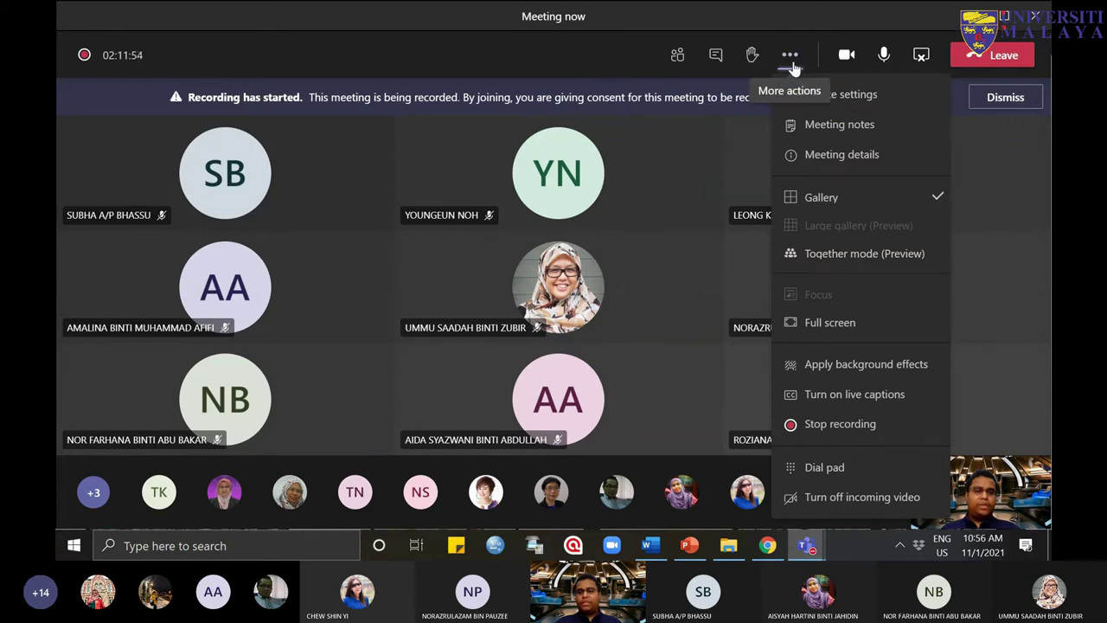
{"action": "left_click", "coordinate": [859, 259]}
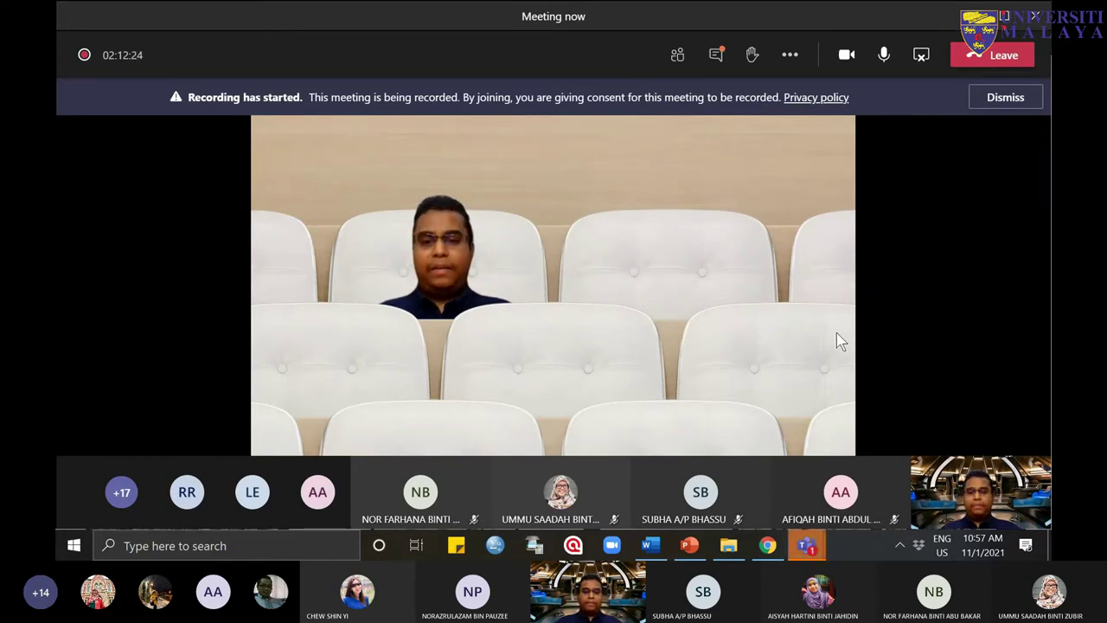
Step: Change the meeting view from Together mode back to Gallery
{"action": "left_click", "coordinate": [796, 55]}
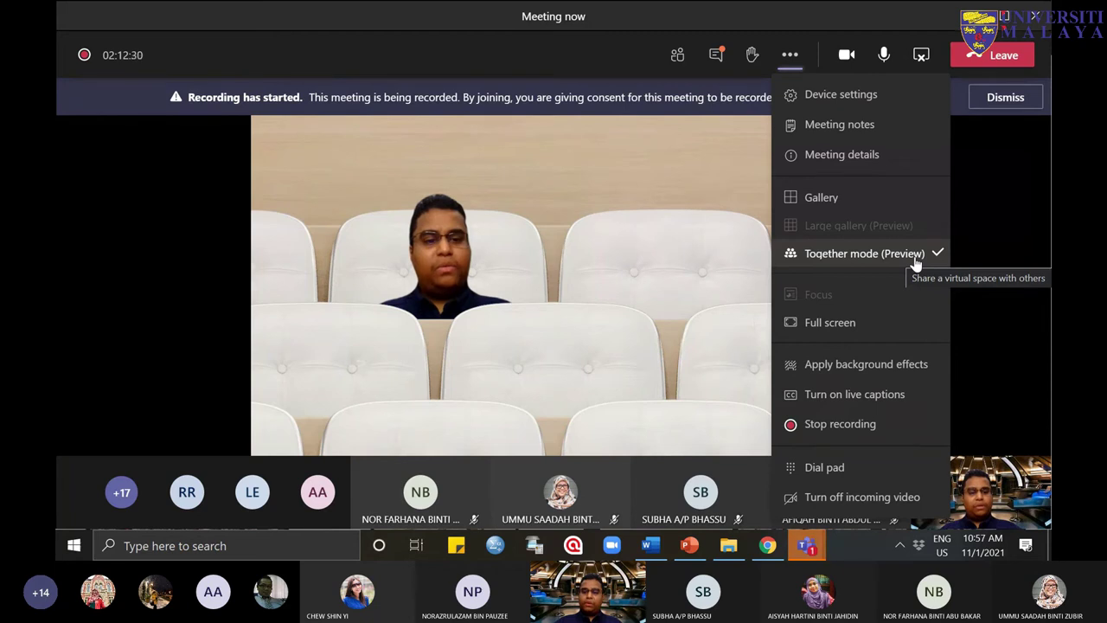
{"action": "left_click", "coordinate": [988, 243]}
{"action": "left_click", "coordinate": [789, 55]}
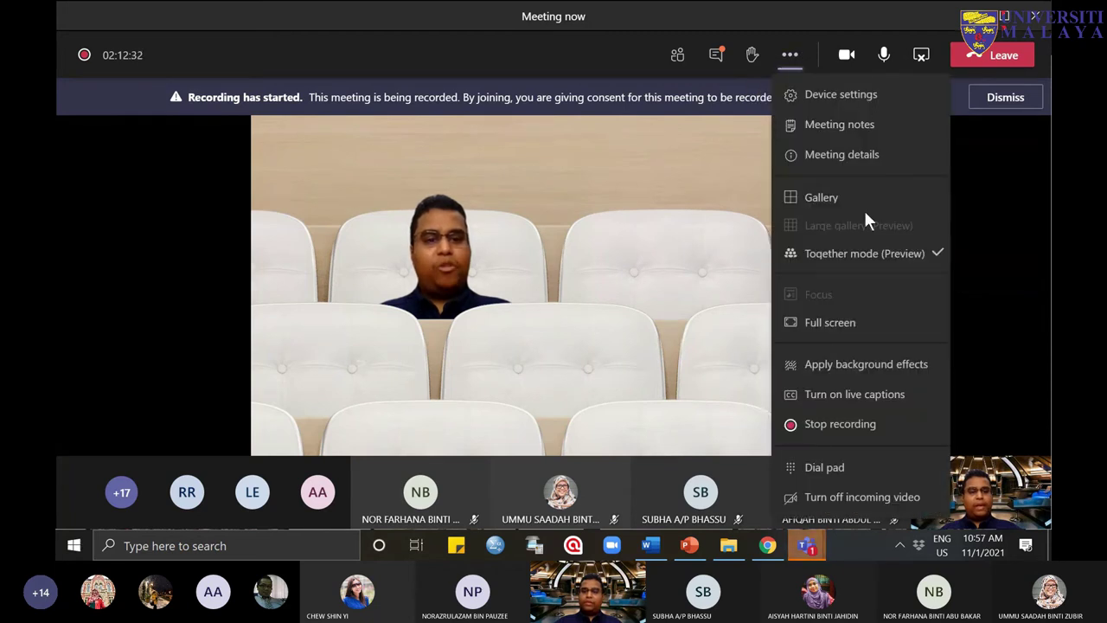
{"action": "left_click", "coordinate": [817, 206]}
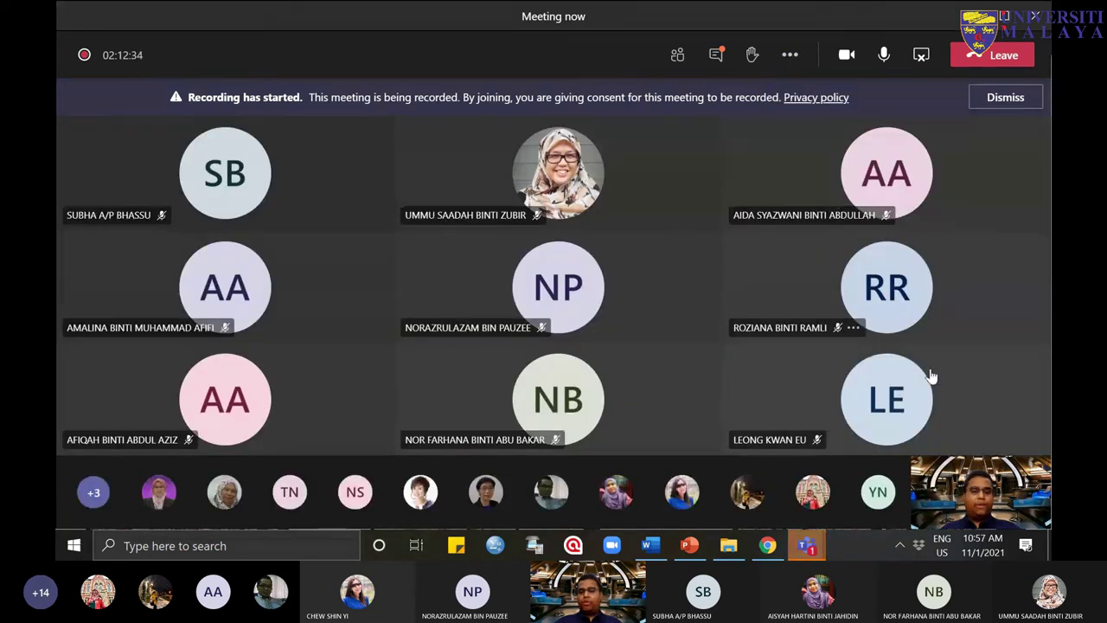
Step: Open the meeting's background effects and apply the custom thumbs-up smiley image as the video background
{"action": "left_click", "coordinate": [789, 55]}
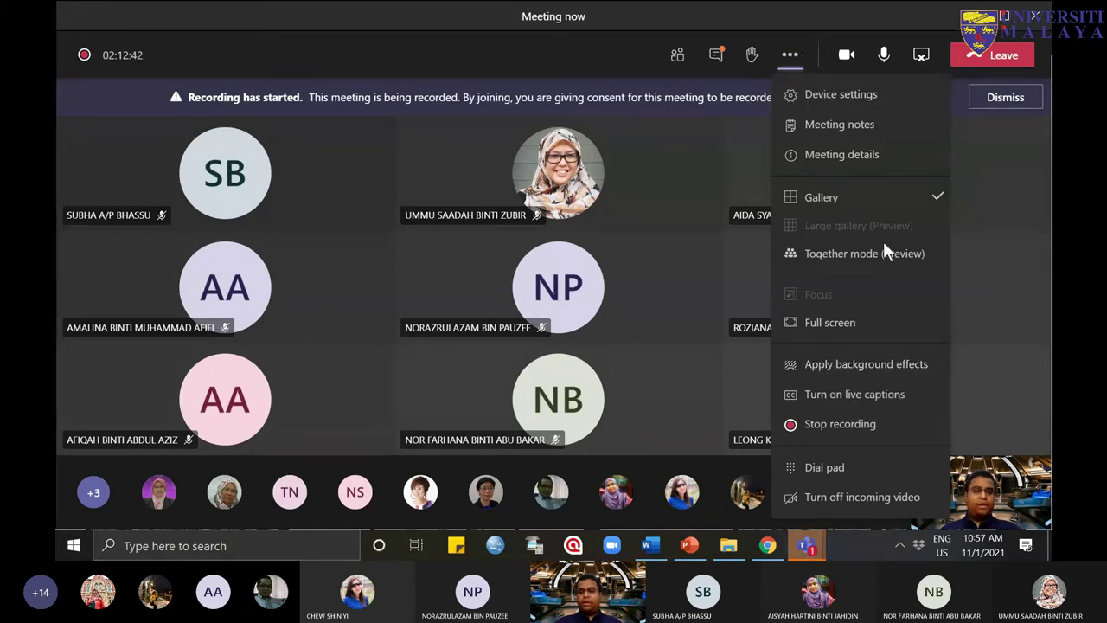
{"action": "left_click", "coordinate": [891, 367]}
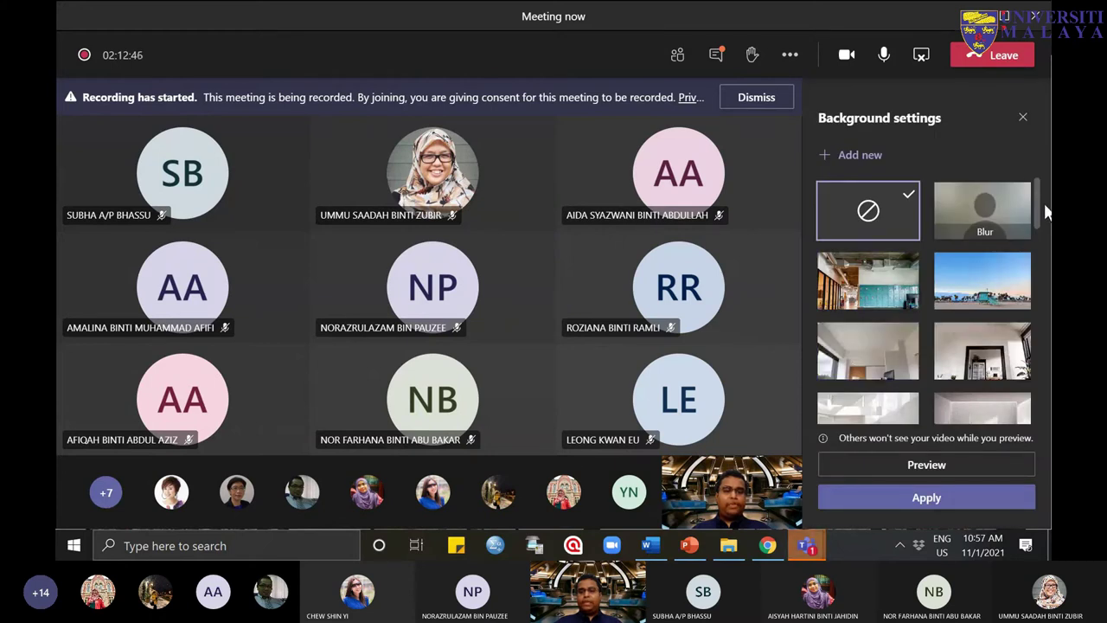
{"action": "mouse_move", "coordinate": [1039, 202]}
{"action": "left_mouse_down"}
{"action": "mouse_move", "coordinate": [1044, 294]}
{"action": "mouse_move", "coordinate": [1045, 207]}
{"action": "left_mouse_up"}
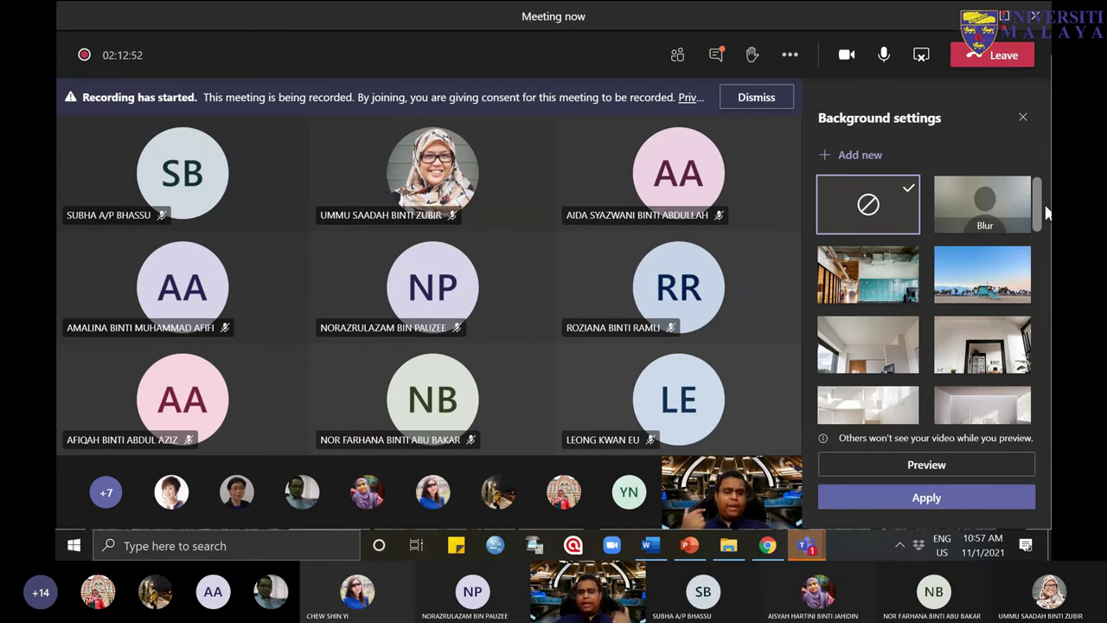
{"action": "left_click_drag", "start_coordinate": [1047, 212], "coordinate": [1037, 410]}
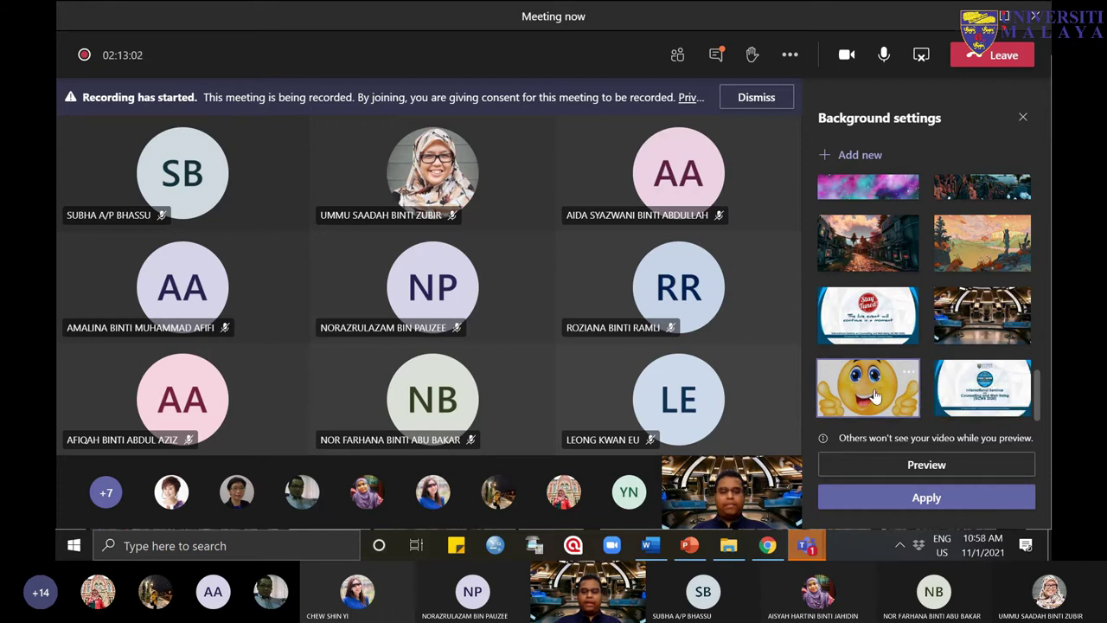
{"action": "left_click", "coordinate": [903, 380]}
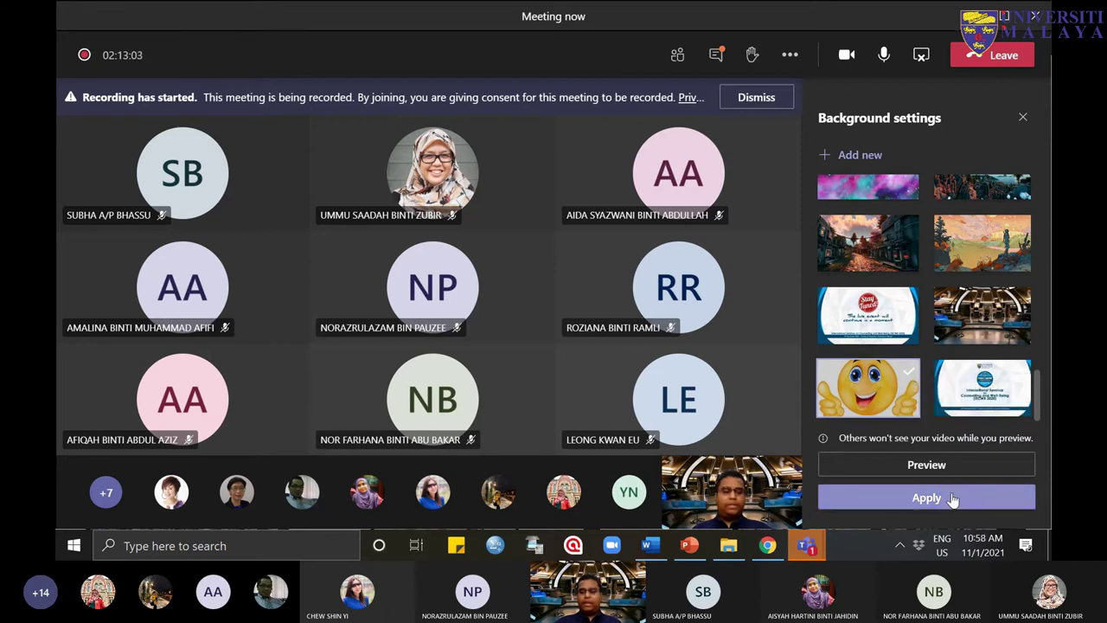
{"action": "left_click", "coordinate": [949, 498]}
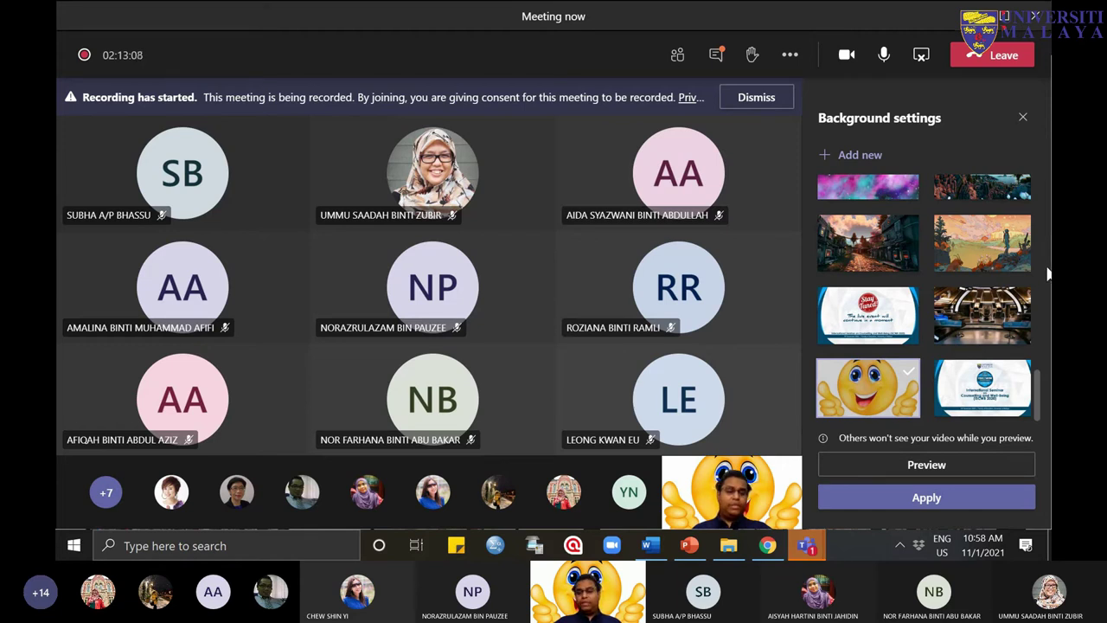
Step: Apply the custom international seminar image as the background, and replace it with the spaceship interior image
{"action": "left_click", "coordinate": [981, 388]}
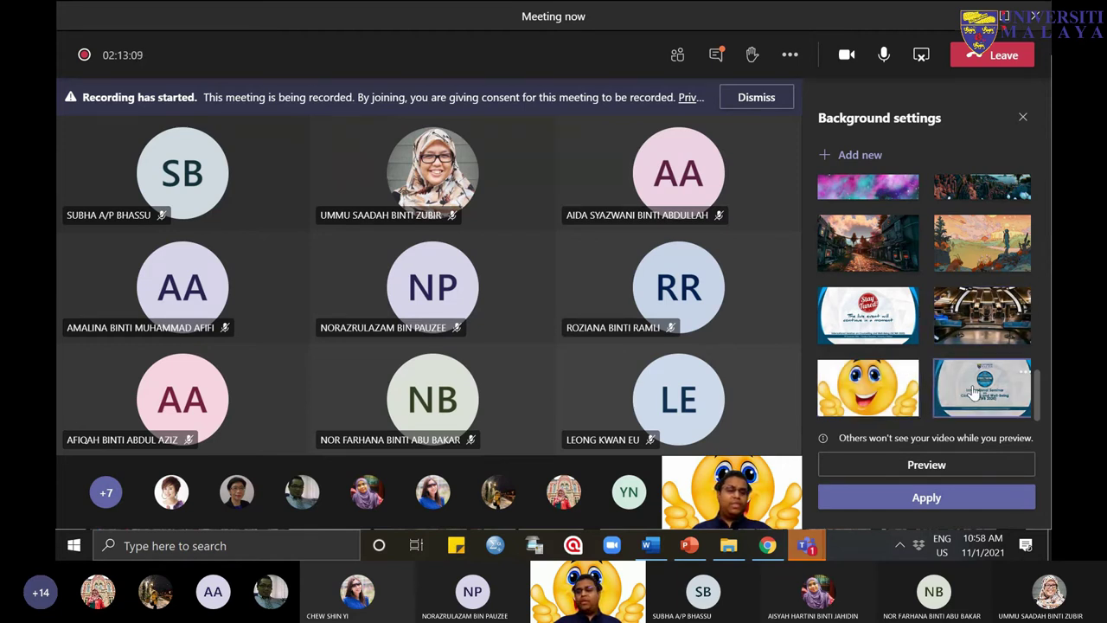
{"action": "left_click", "coordinate": [975, 499]}
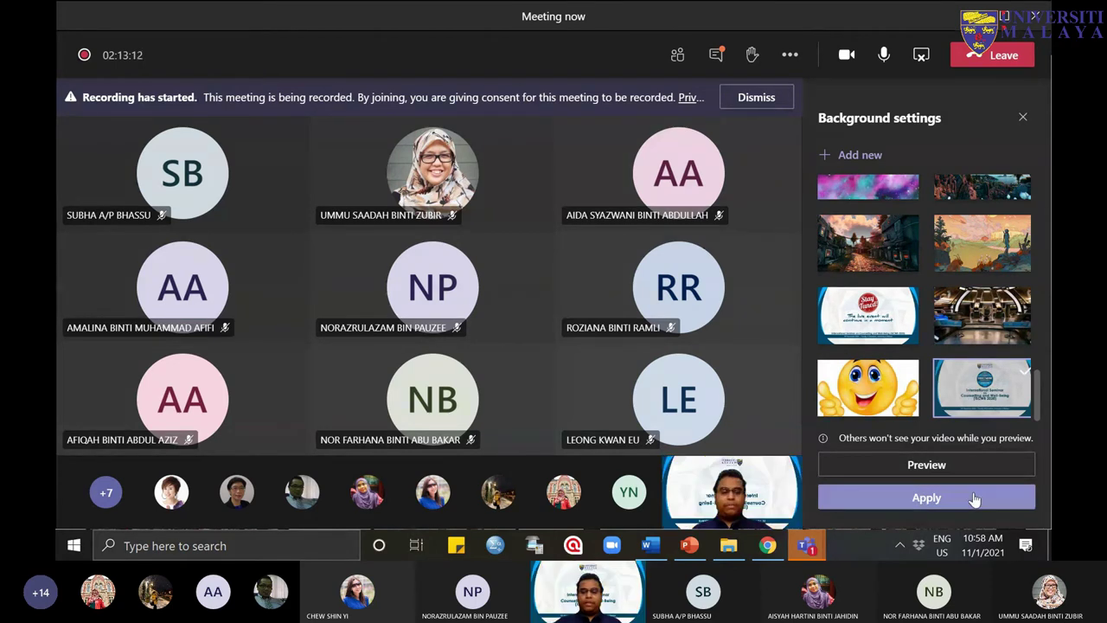
{"action": "left_click", "coordinate": [958, 327]}
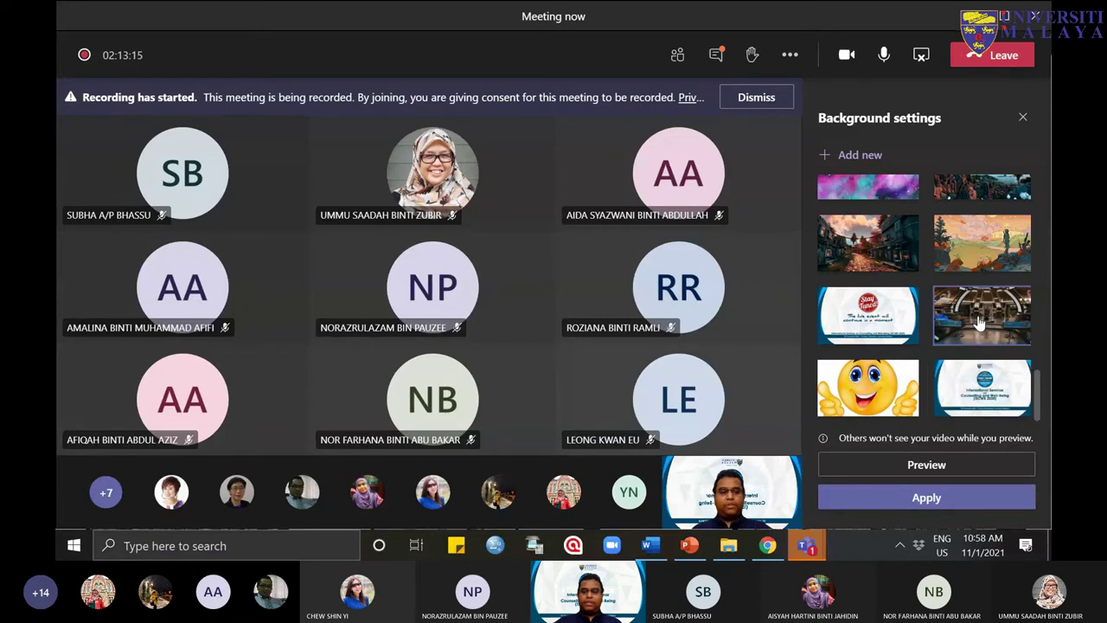
{"action": "left_click", "coordinate": [980, 500]}
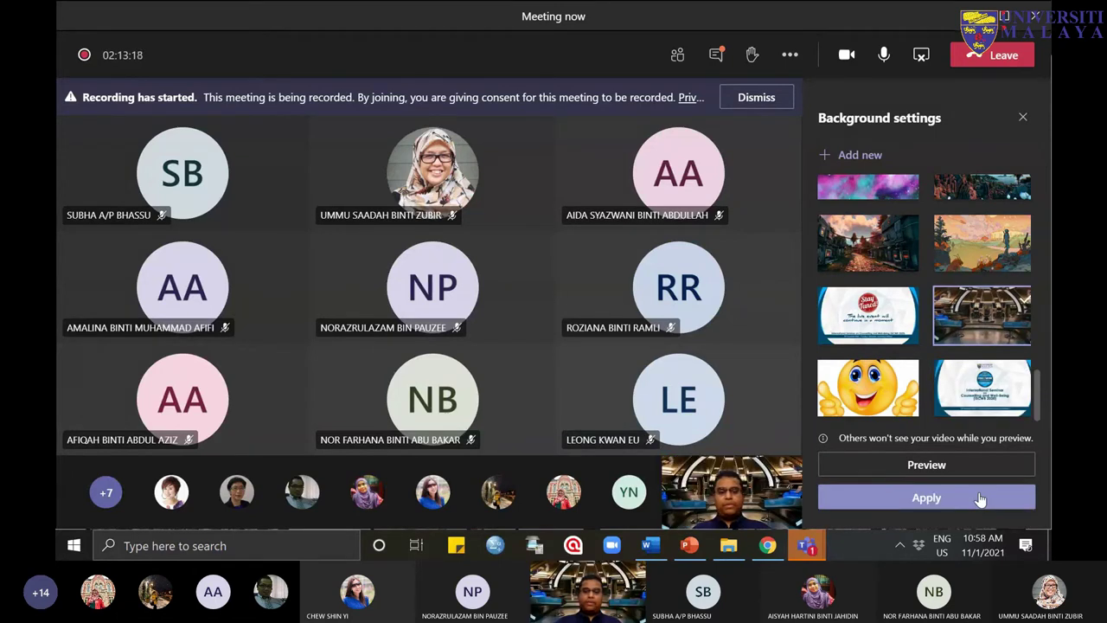
Step: Browse the available background images, view the file picker for adding a new one, and cancel it
{"action": "scroll", "coordinate": [975, 371], "scroll_direction": "up", "scroll_amount": 5}
{"action": "scroll", "coordinate": [930, 315], "scroll_direction": "up", "scroll_amount": 10}
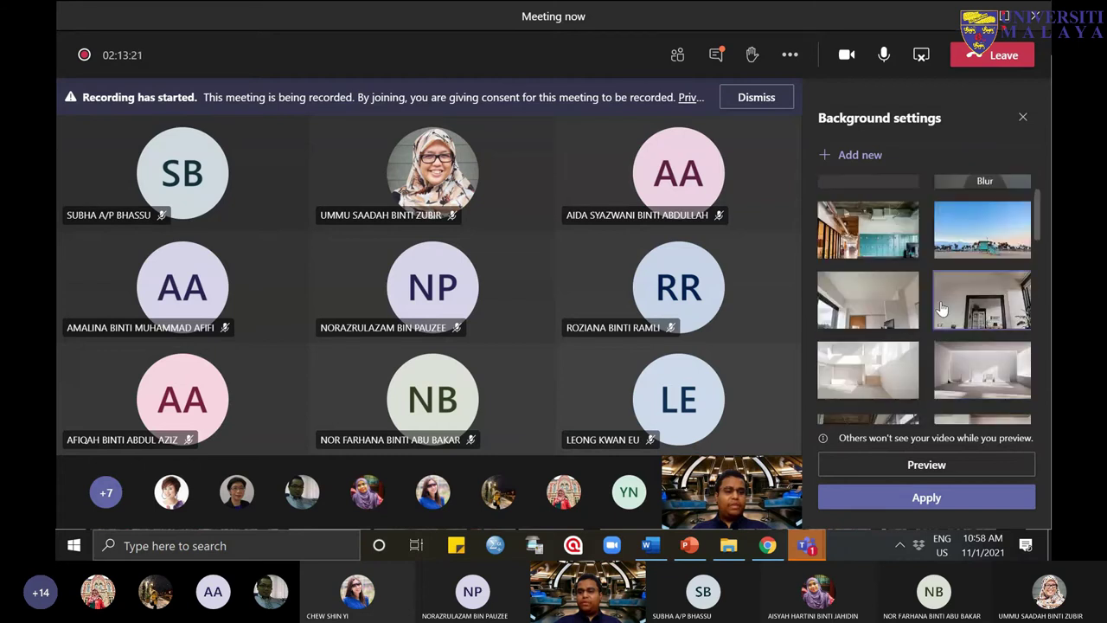
{"action": "scroll", "coordinate": [956, 312], "scroll_direction": "down", "scroll_amount": 10}
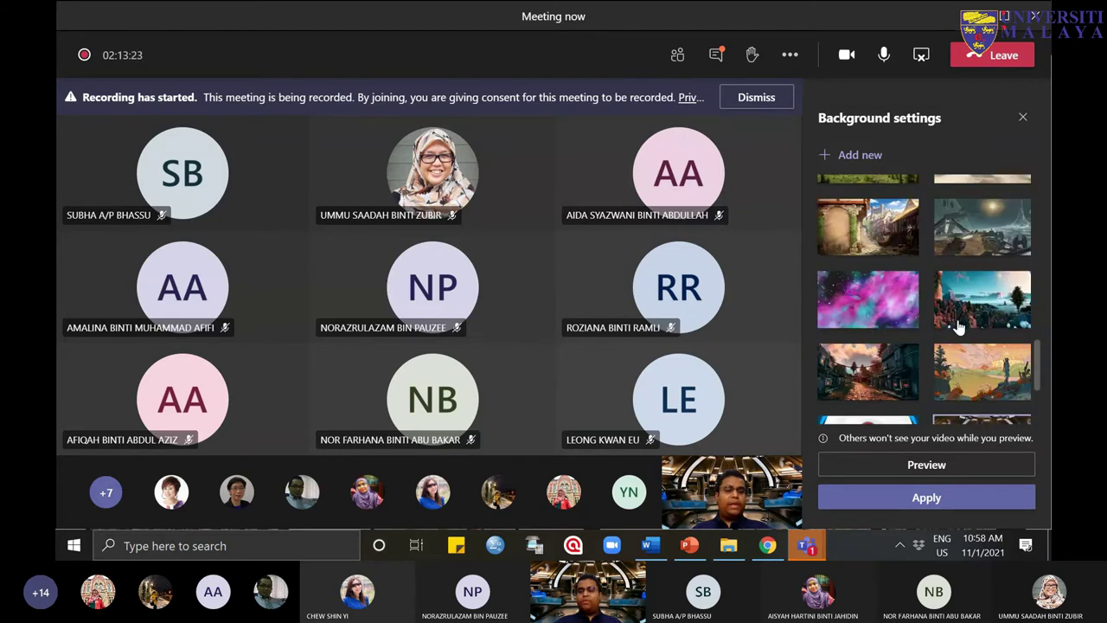
{"action": "scroll", "coordinate": [958, 325], "scroll_direction": "down", "scroll_amount": 3}
{"action": "scroll", "coordinate": [949, 400], "scroll_direction": "up", "scroll_amount": 10}
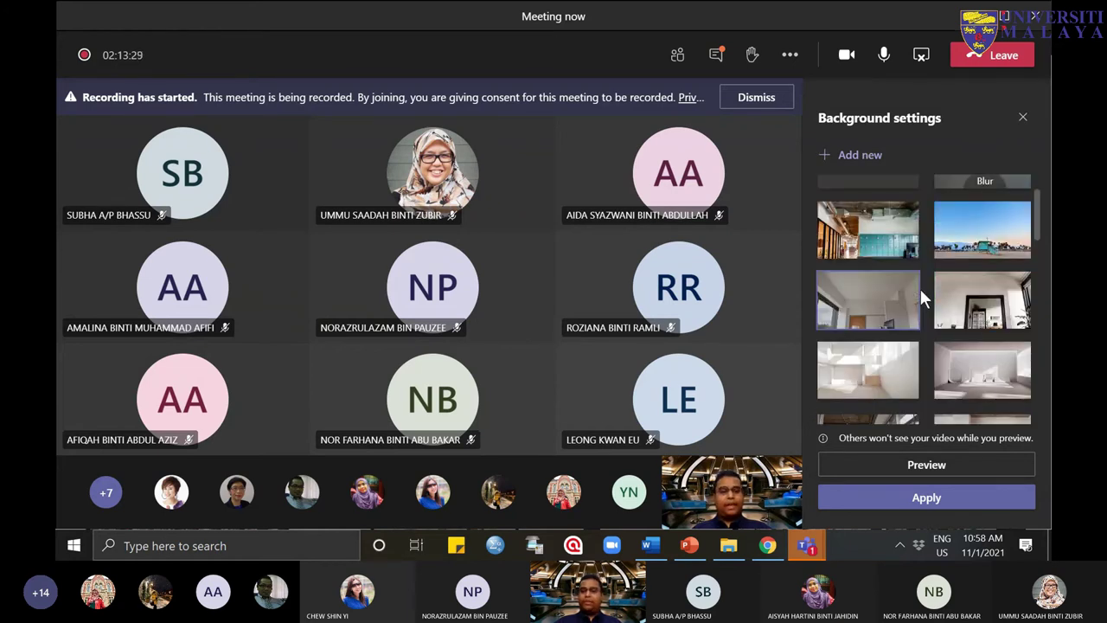
{"action": "scroll", "coordinate": [891, 277], "scroll_direction": "down", "scroll_amount": 10}
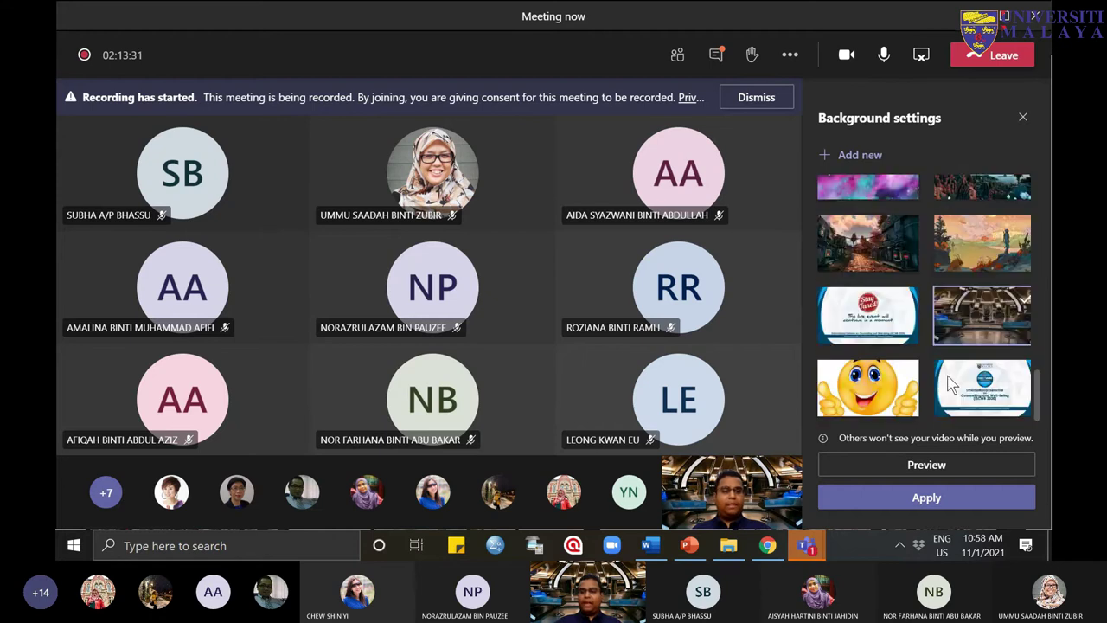
{"action": "left_click", "coordinate": [858, 155]}
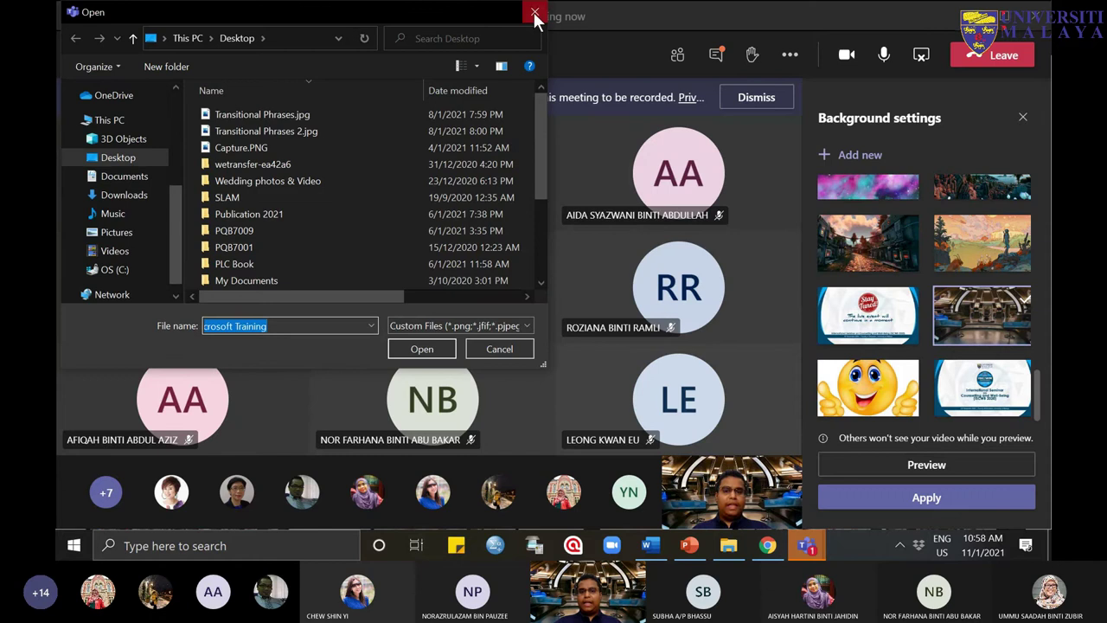
{"action": "left_click", "coordinate": [532, 13]}
Step: Look through the built-in background images again, and close the background settings
{"action": "scroll", "coordinate": [927, 300], "scroll_direction": "up", "scroll_amount": 15}
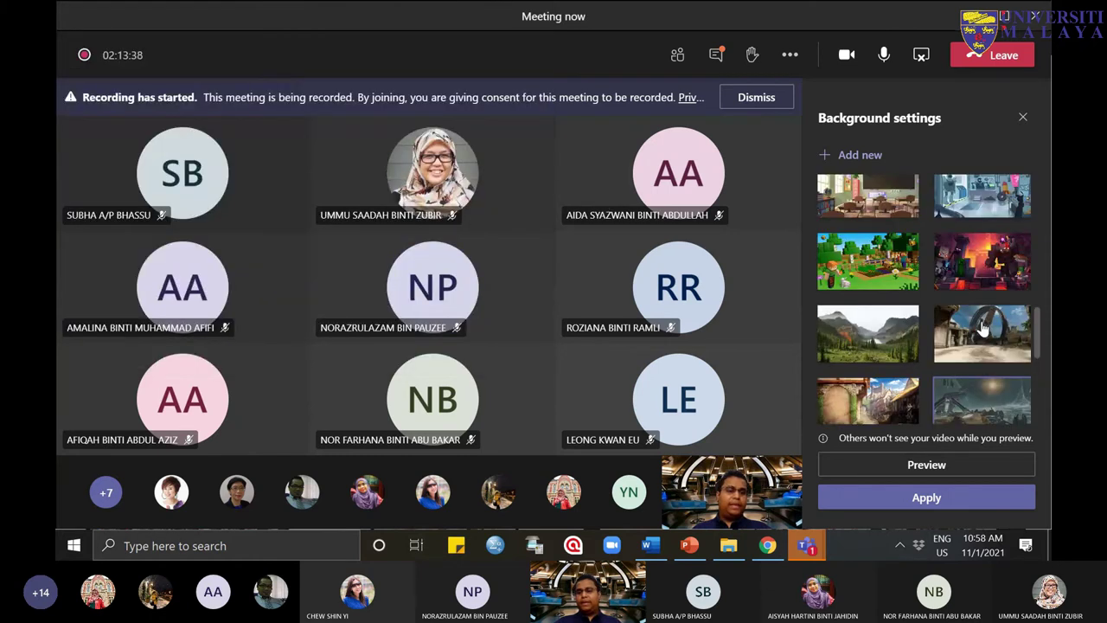
{"action": "scroll", "coordinate": [973, 350], "scroll_direction": "down", "scroll_amount": 10}
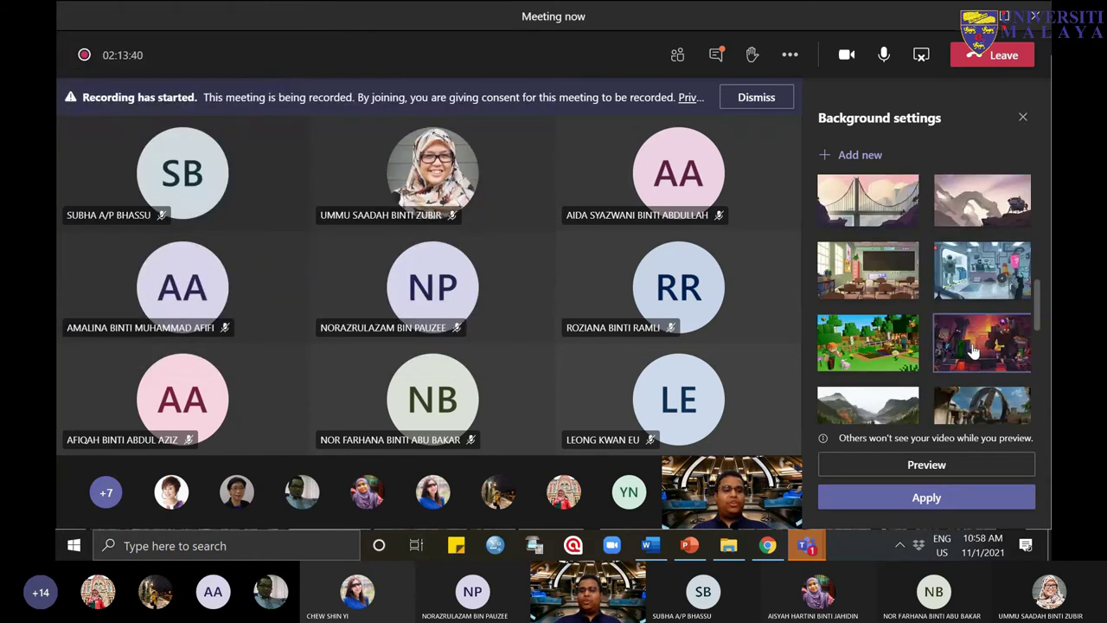
{"action": "scroll", "coordinate": [973, 350], "scroll_direction": "up", "scroll_amount": 2}
{"action": "scroll", "coordinate": [973, 351], "scroll_direction": "up", "scroll_amount": 8}
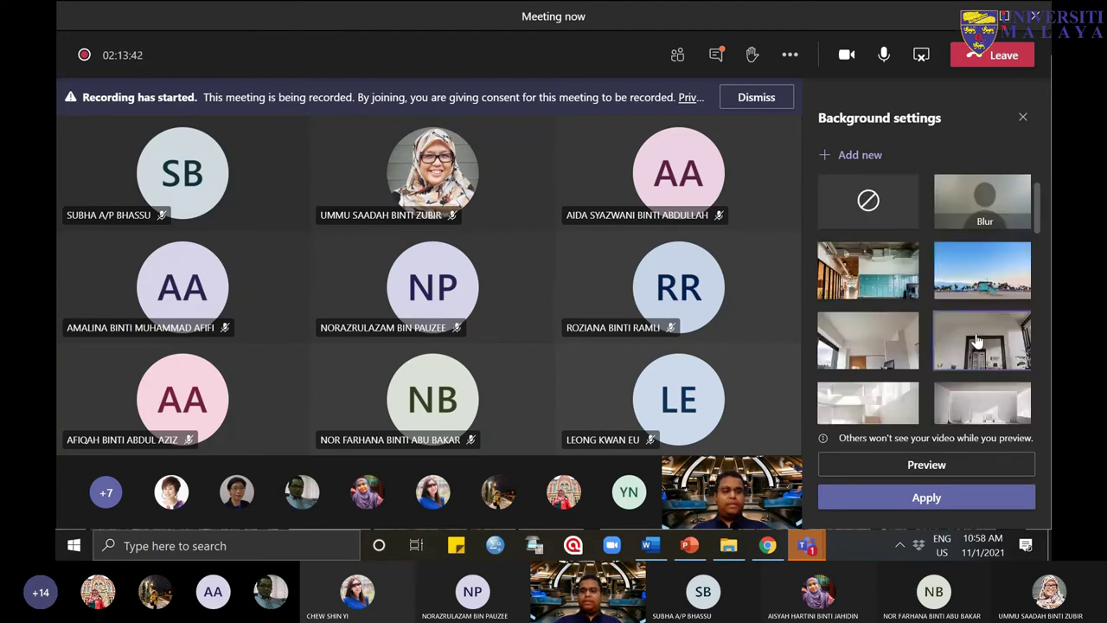
{"action": "left_click", "coordinate": [1022, 118]}
Step: Show the meeting notes in the meeting window and start taking notes
{"action": "left_click", "coordinate": [794, 52]}
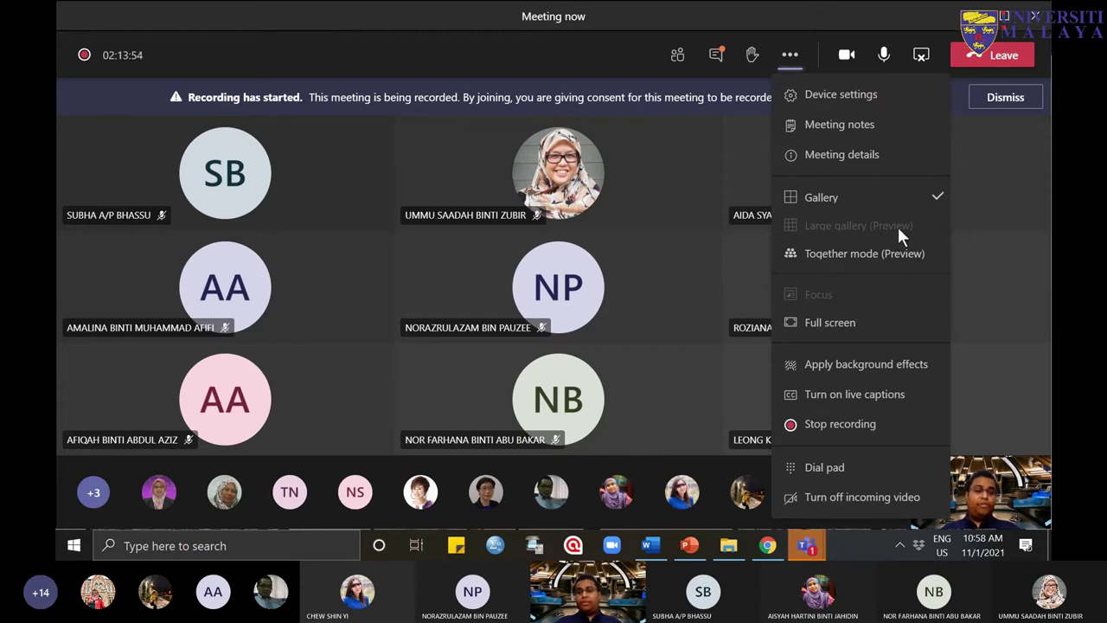
{"action": "left_click", "coordinate": [830, 129]}
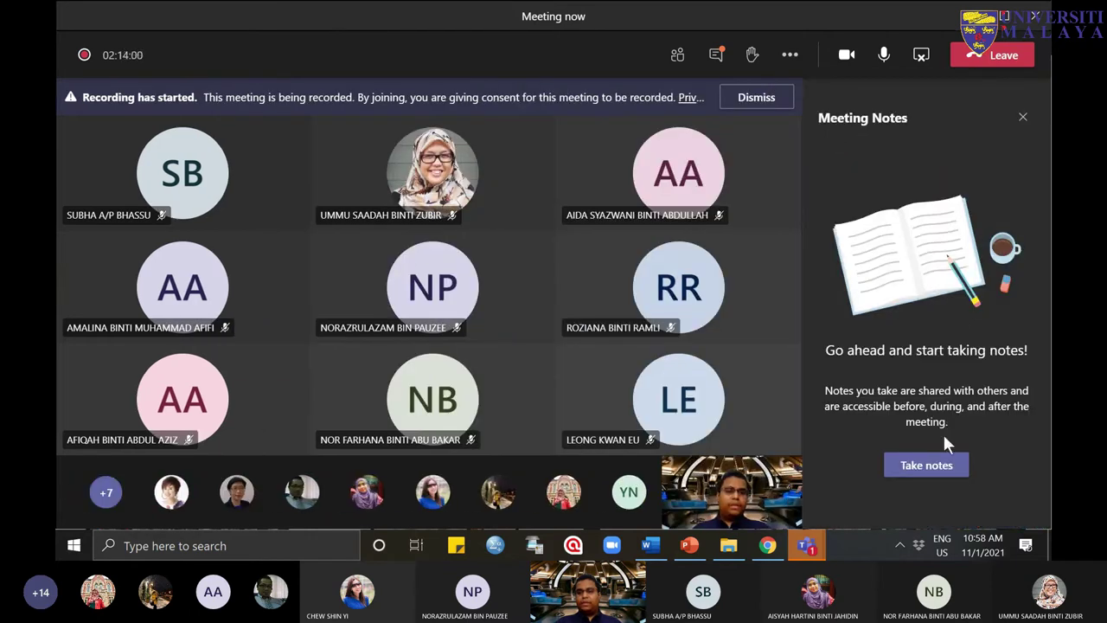
{"action": "left_click", "coordinate": [789, 55]}
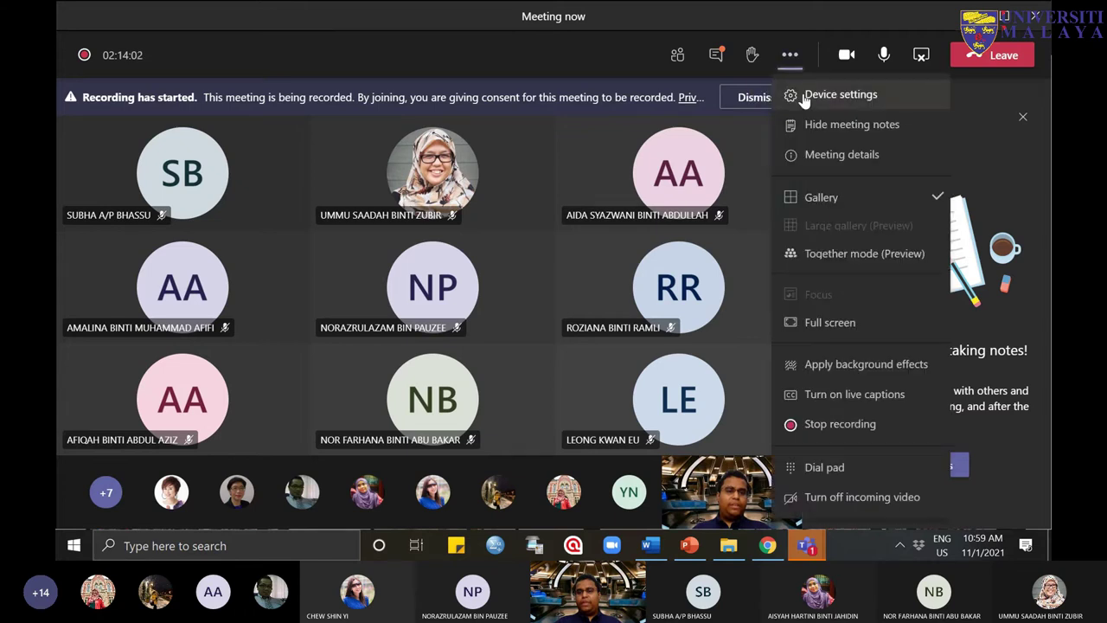
{"action": "key", "text": "Escape"}
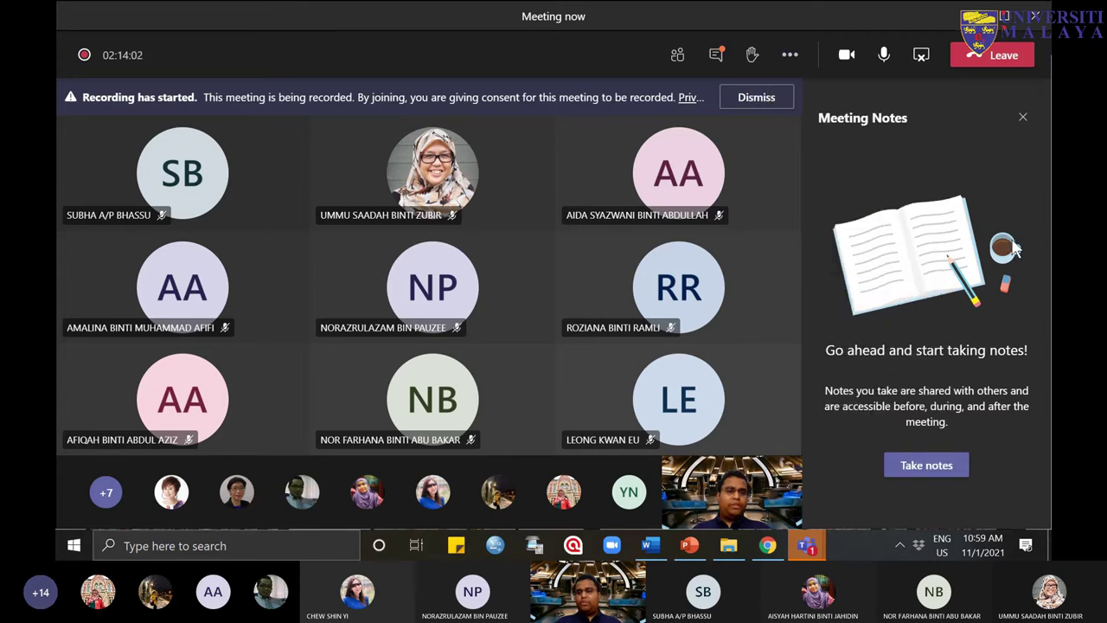
{"action": "left_click", "coordinate": [893, 464]}
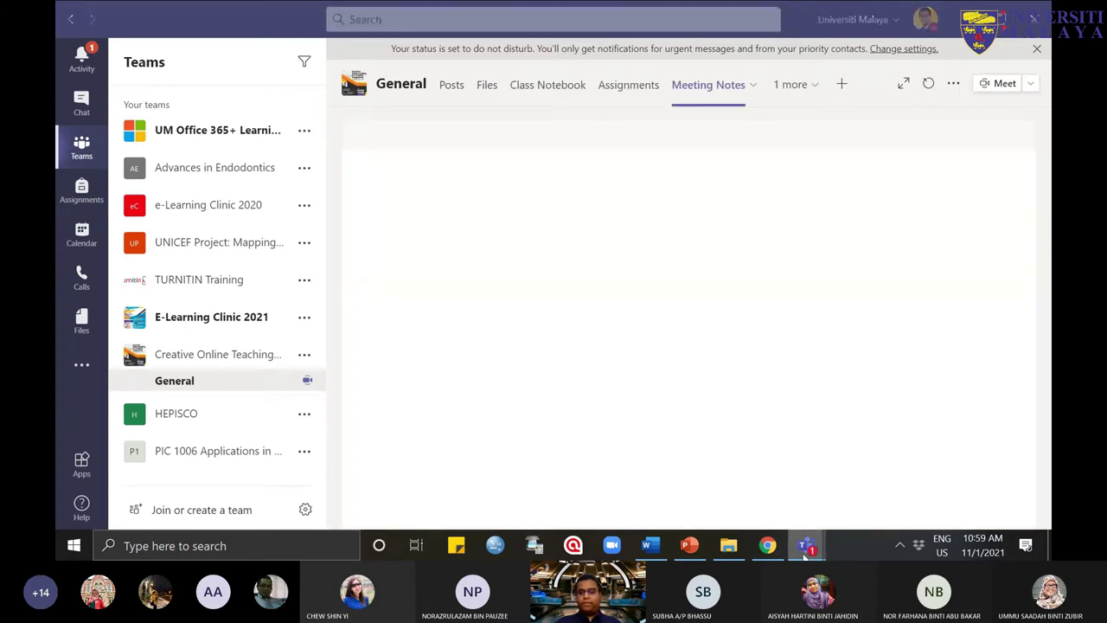
Step: Switch to the meeting window and back to the General channel's Meeting Notes
{"action": "mouse_move", "coordinate": [805, 550]}
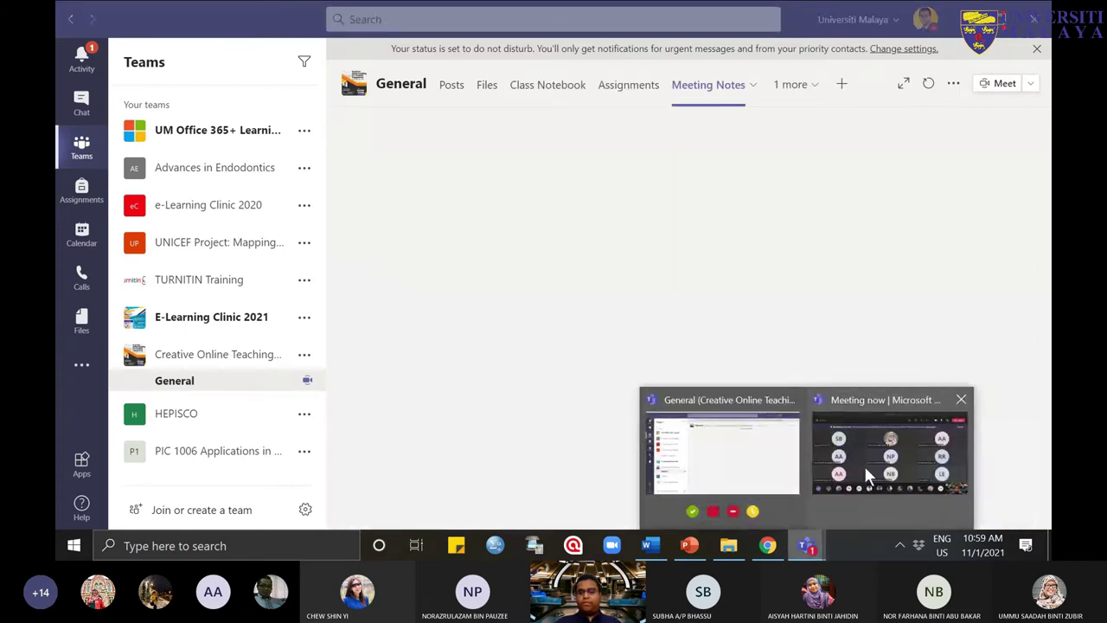
{"action": "left_click", "coordinate": [865, 458]}
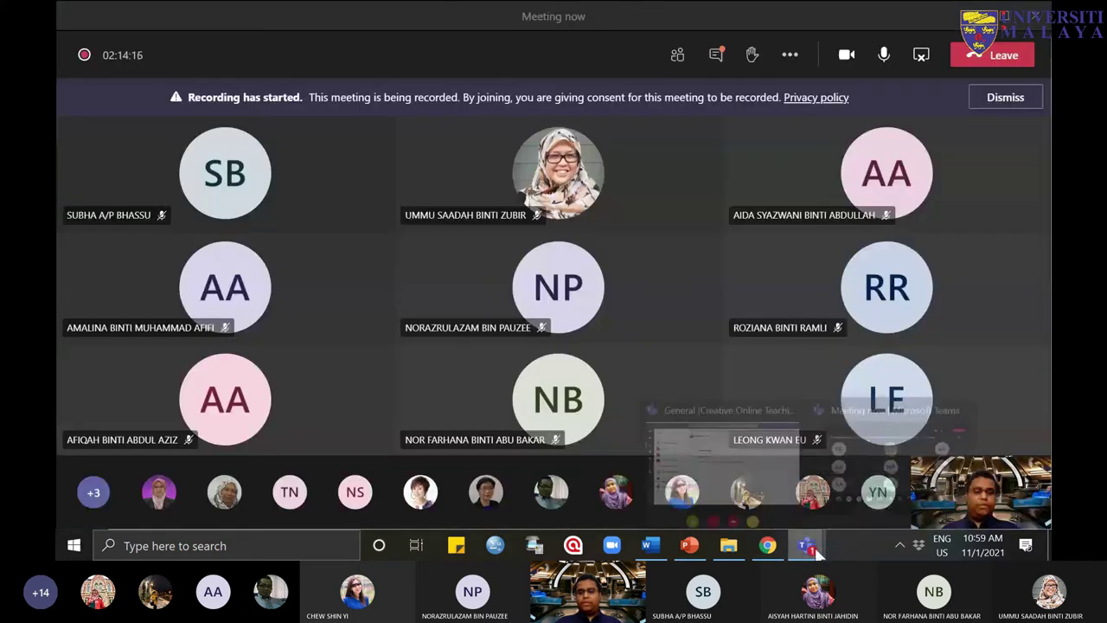
{"action": "left_click", "coordinate": [764, 484]}
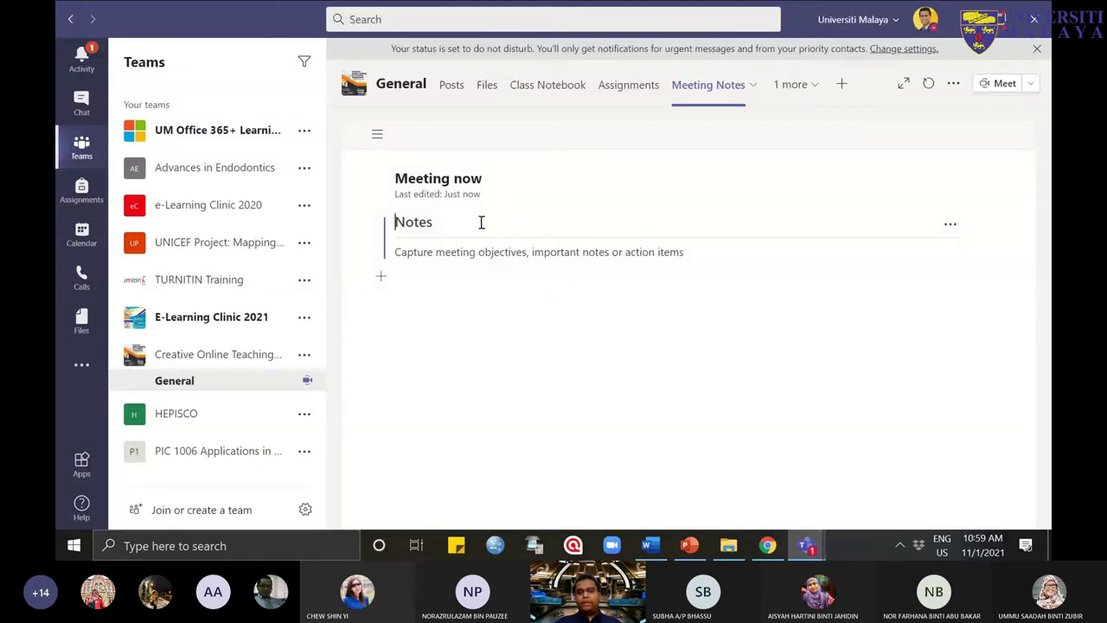
Step: Return to the meeting, show its meeting notes again, and reopen the notes page from there
{"action": "mouse_move", "coordinate": [826, 529]}
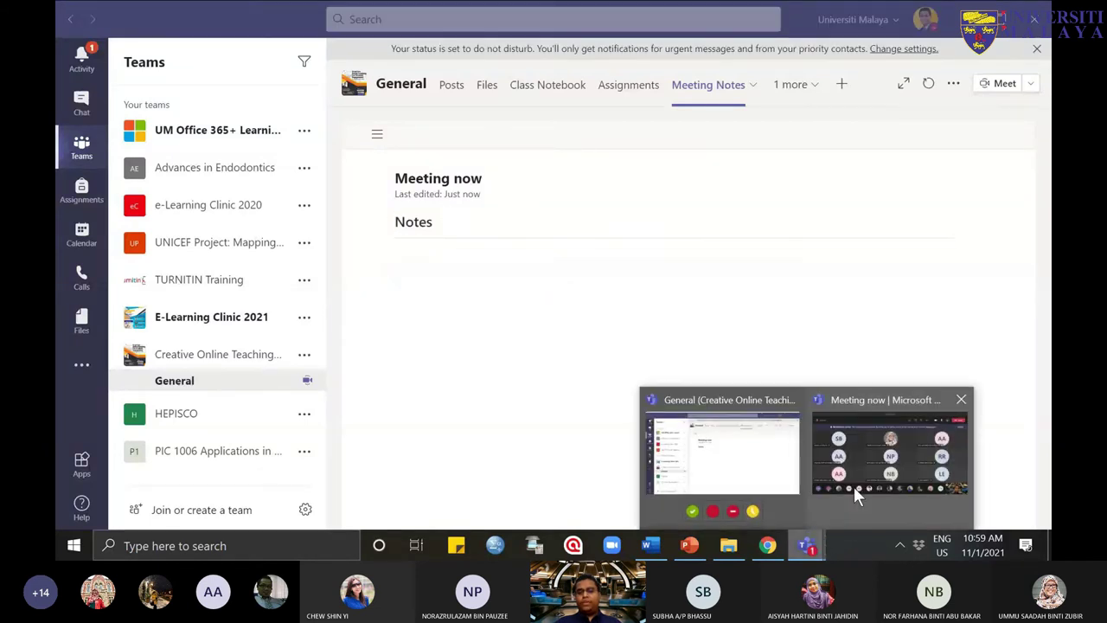
{"action": "left_click", "coordinate": [854, 486]}
{"action": "left_click", "coordinate": [789, 54]}
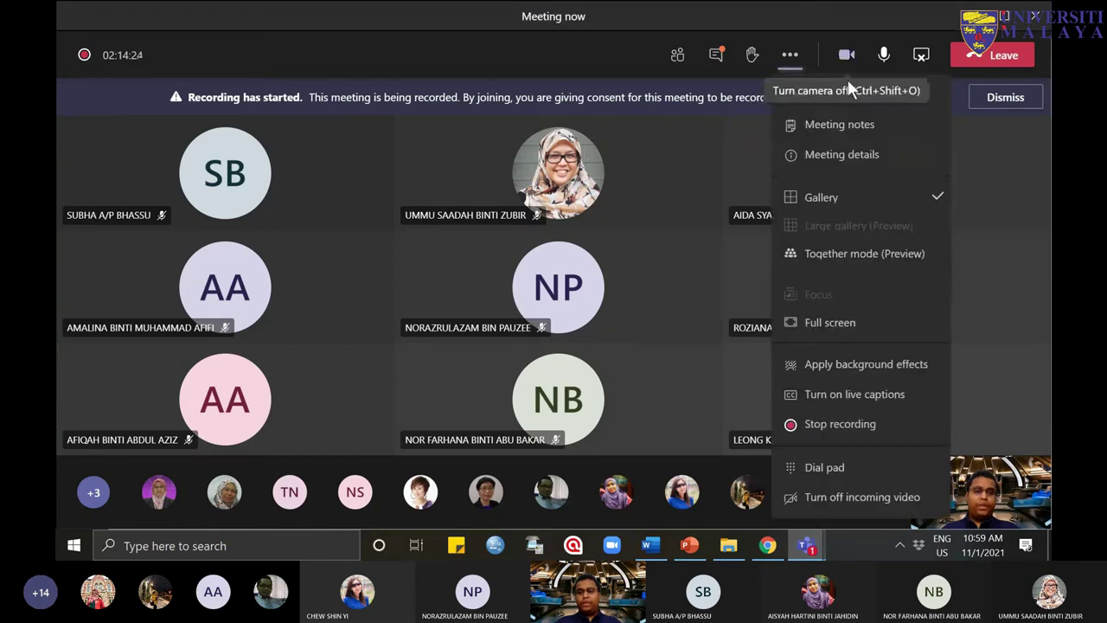
{"action": "left_click", "coordinate": [895, 135]}
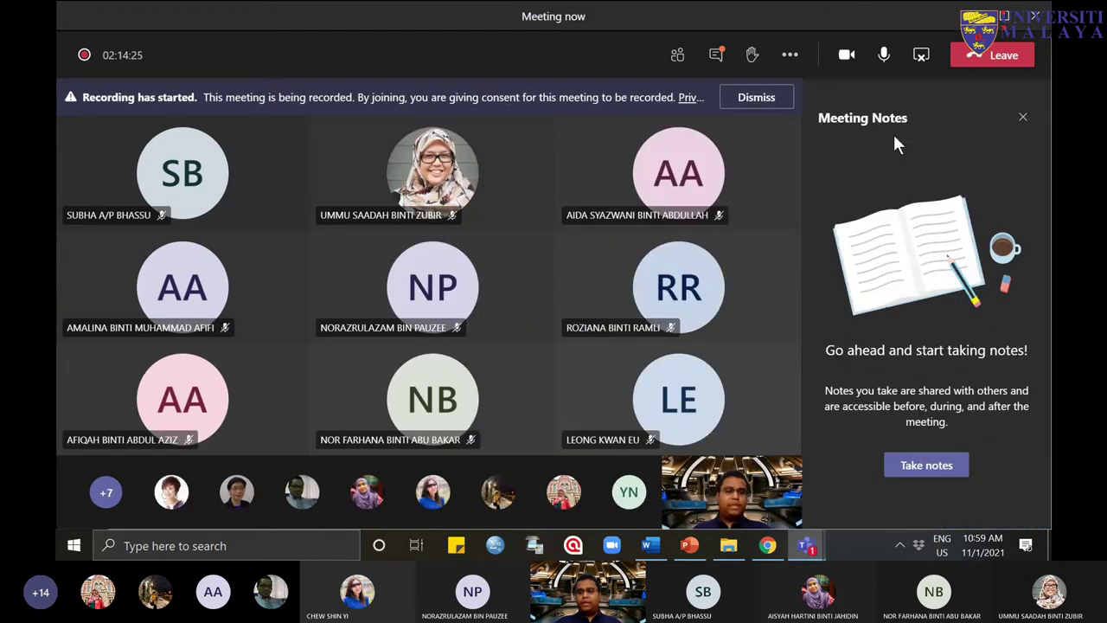
{"action": "left_click", "coordinate": [899, 467]}
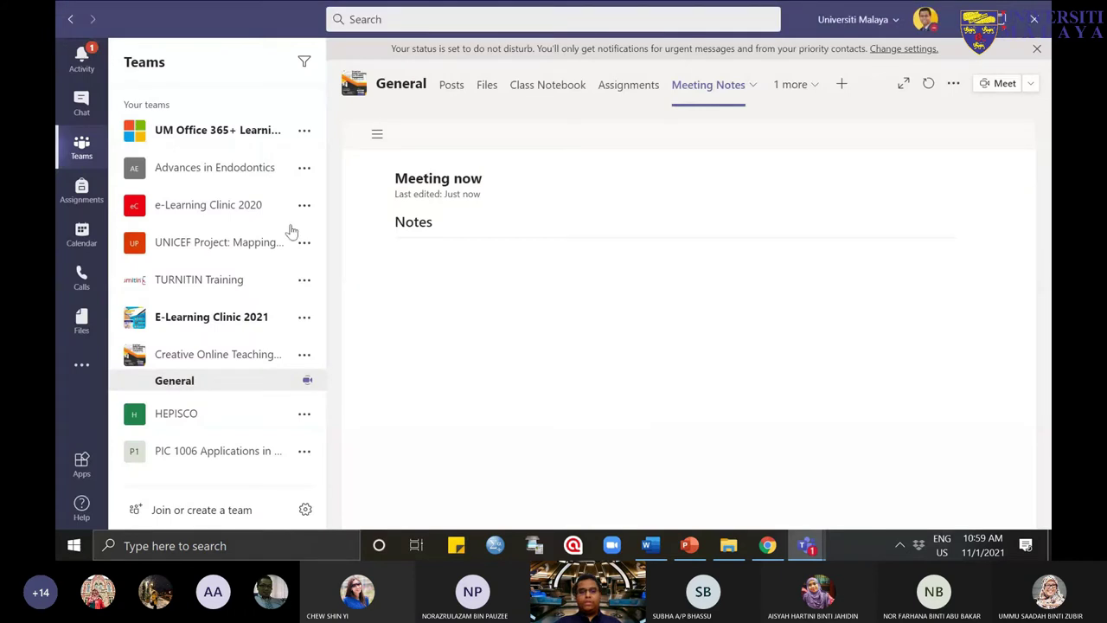
Step: Switch between the meeting window and the General channel's notes page, finishing in the meeting window
{"action": "mouse_move", "coordinate": [806, 545]}
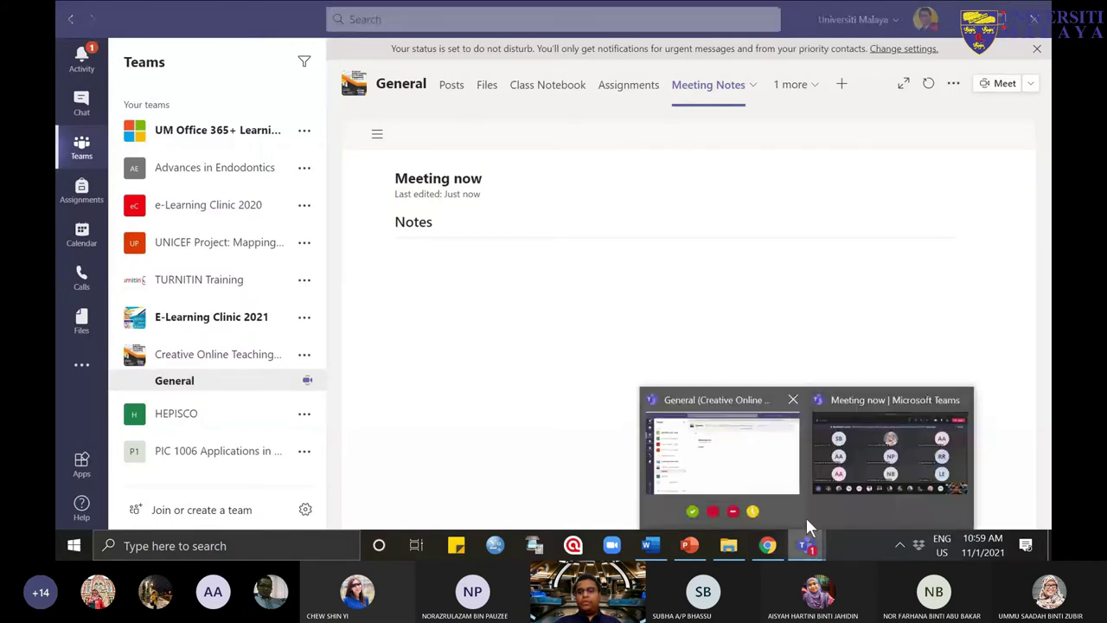
{"action": "left_click", "coordinate": [847, 463]}
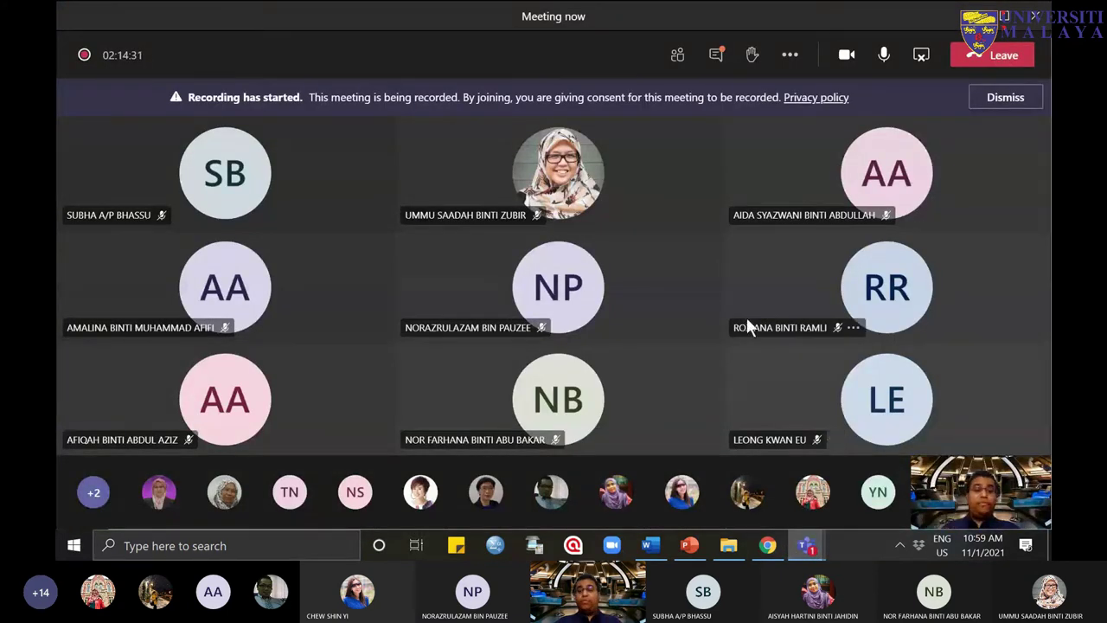
{"action": "mouse_move", "coordinate": [806, 545]}
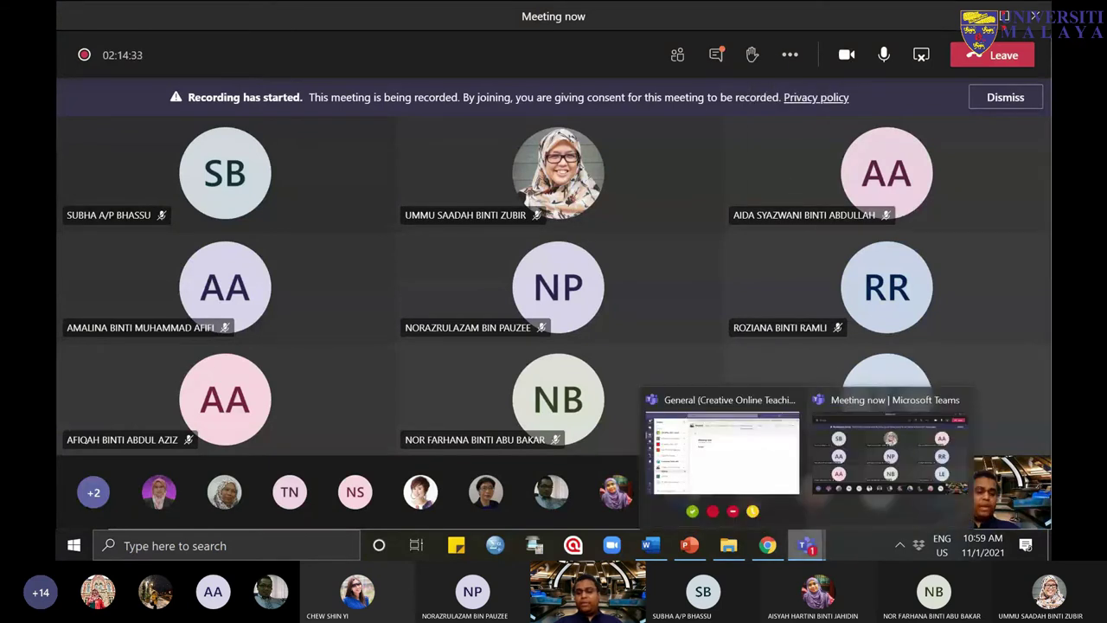
{"action": "left_click", "coordinate": [740, 454]}
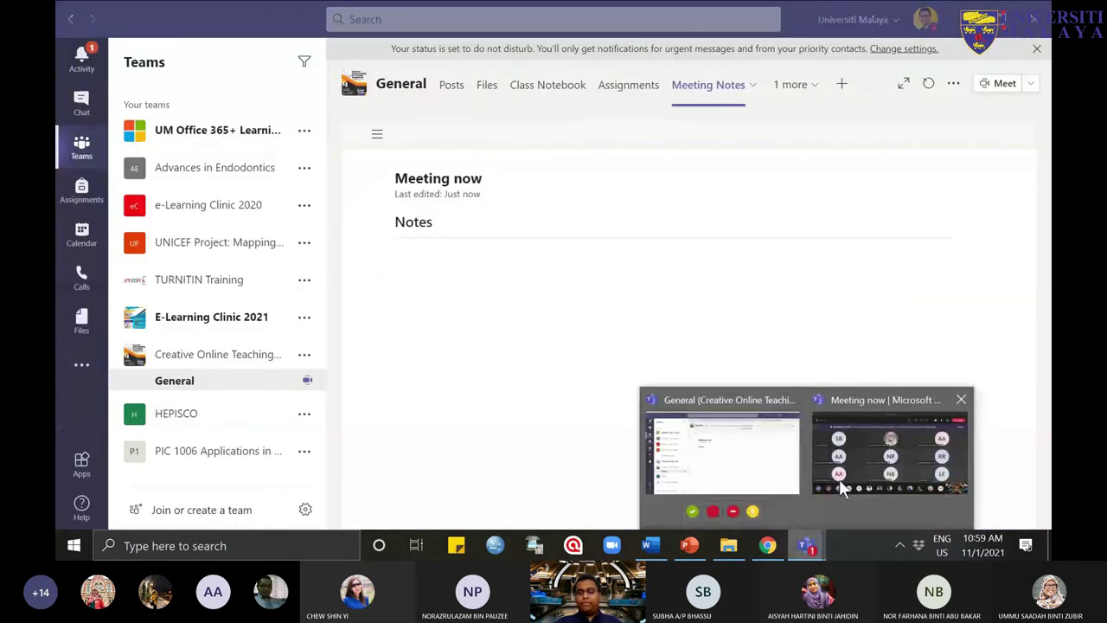
{"action": "left_click", "coordinate": [839, 479]}
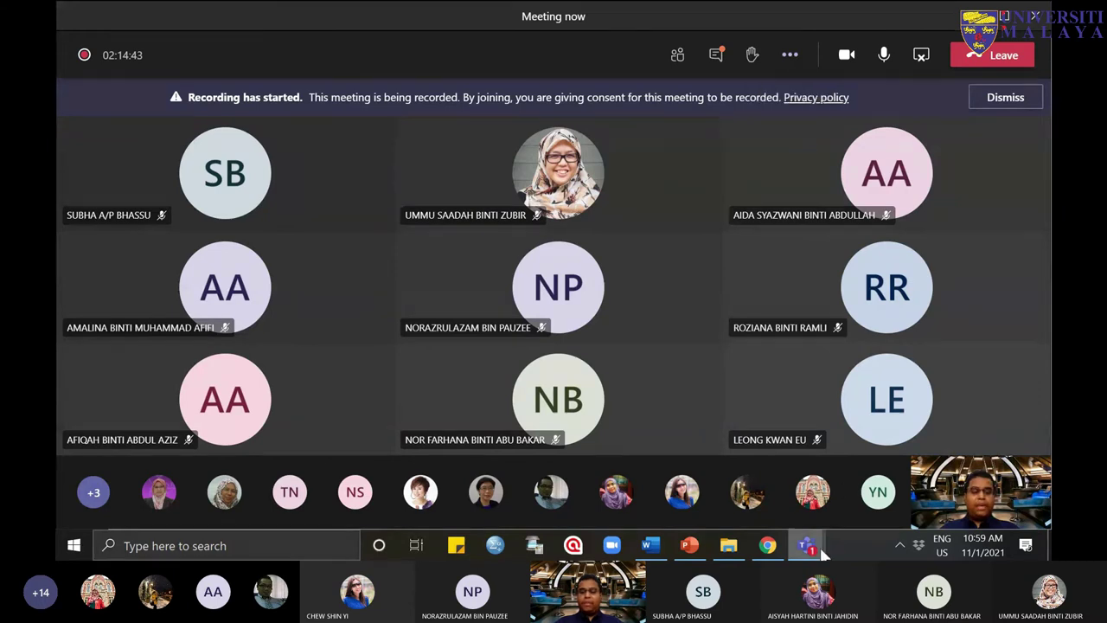
Step: Check the General channel's Meeting Notes page, return to the meeting window and show its additional actions
{"action": "mouse_move", "coordinate": [807, 545]}
{"action": "left_click", "coordinate": [776, 499]}
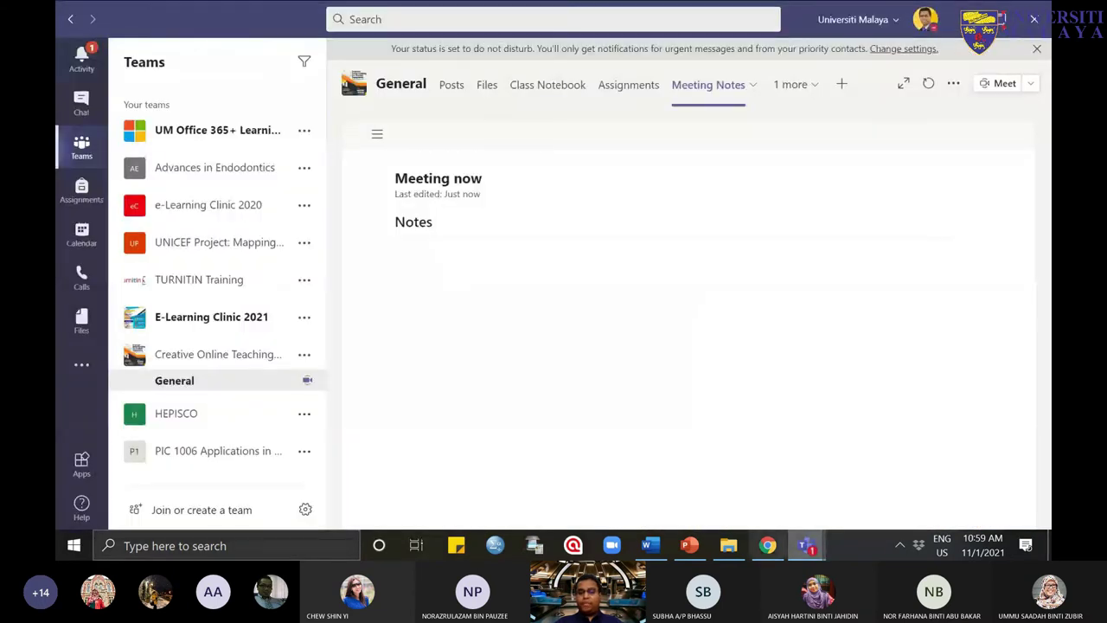
{"action": "key", "text": "alt+Tab"}
{"action": "left_click", "coordinate": [792, 57]}
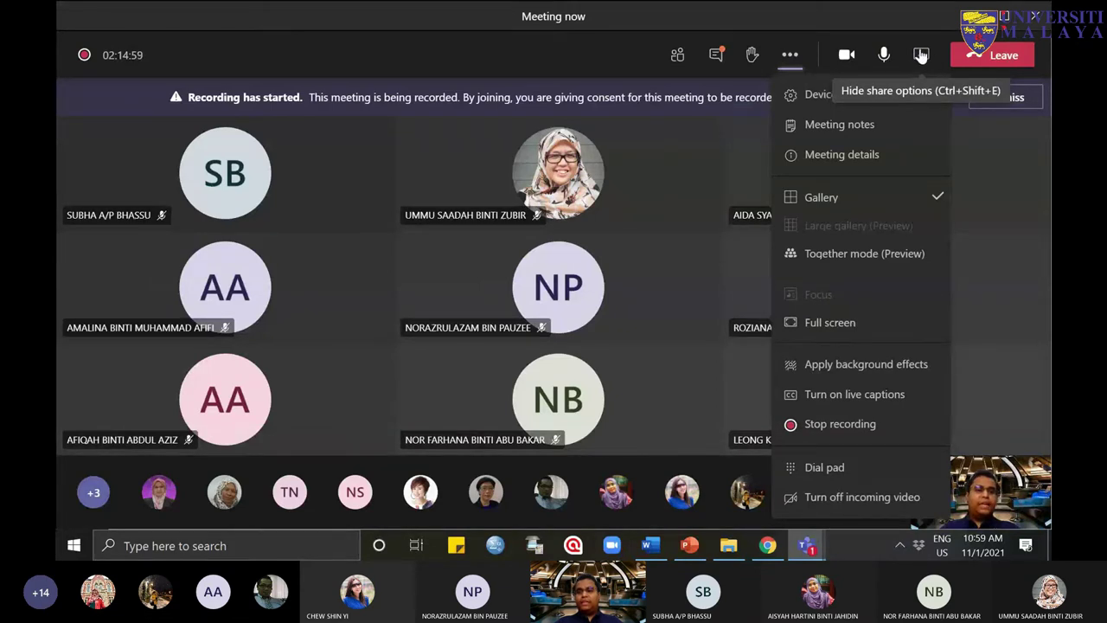
Step: View Sharing-options.png from the Creative Teaching with UM folder, then return to the meeting window
{"action": "mouse_move", "coordinate": [728, 547]}
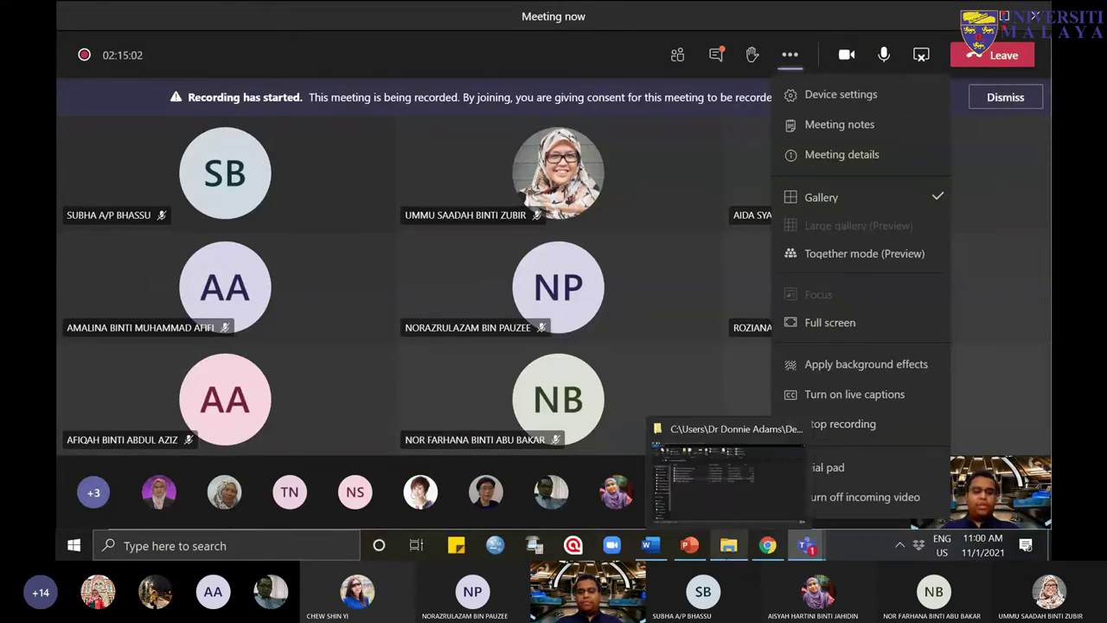
{"action": "left_click", "coordinate": [718, 494]}
{"action": "double_click", "coordinate": [251, 249]}
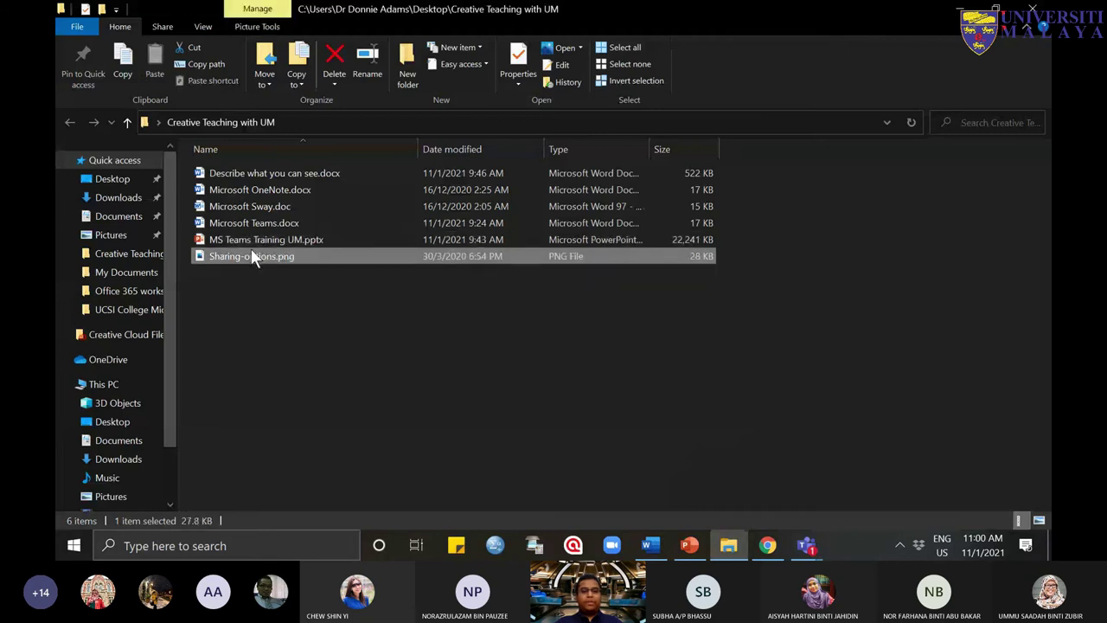
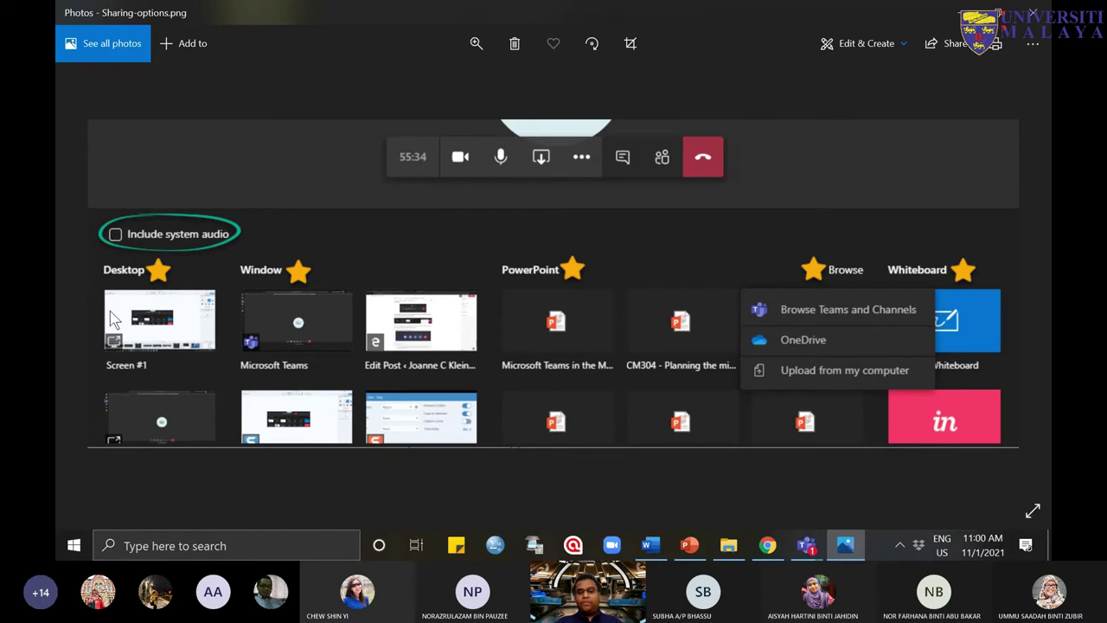
{"action": "mouse_move", "coordinate": [802, 550]}
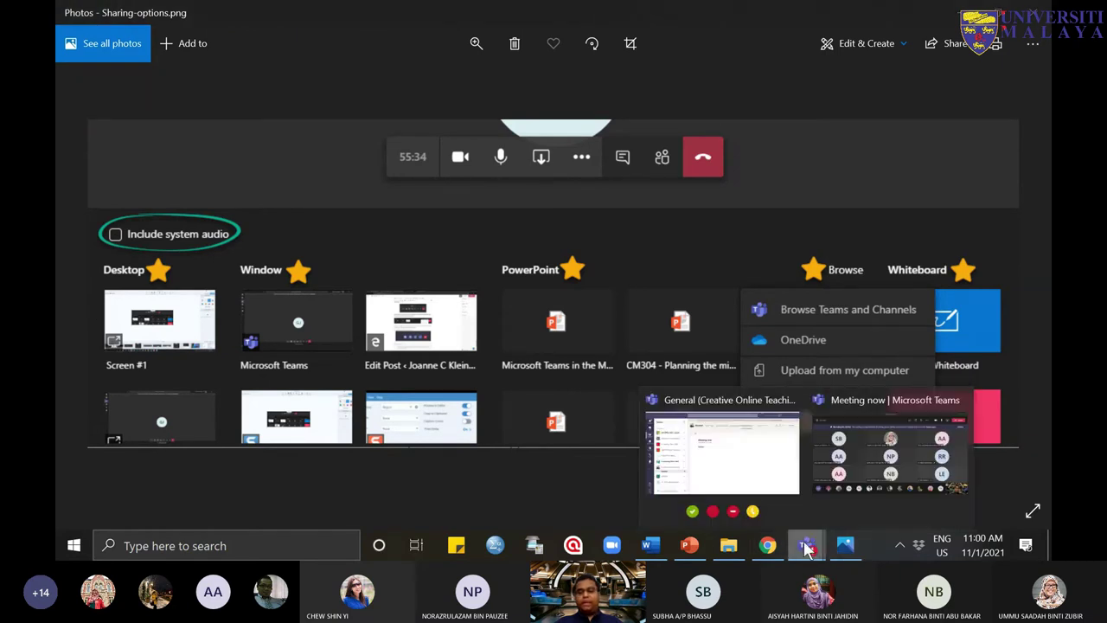
{"action": "left_click", "coordinate": [857, 454]}
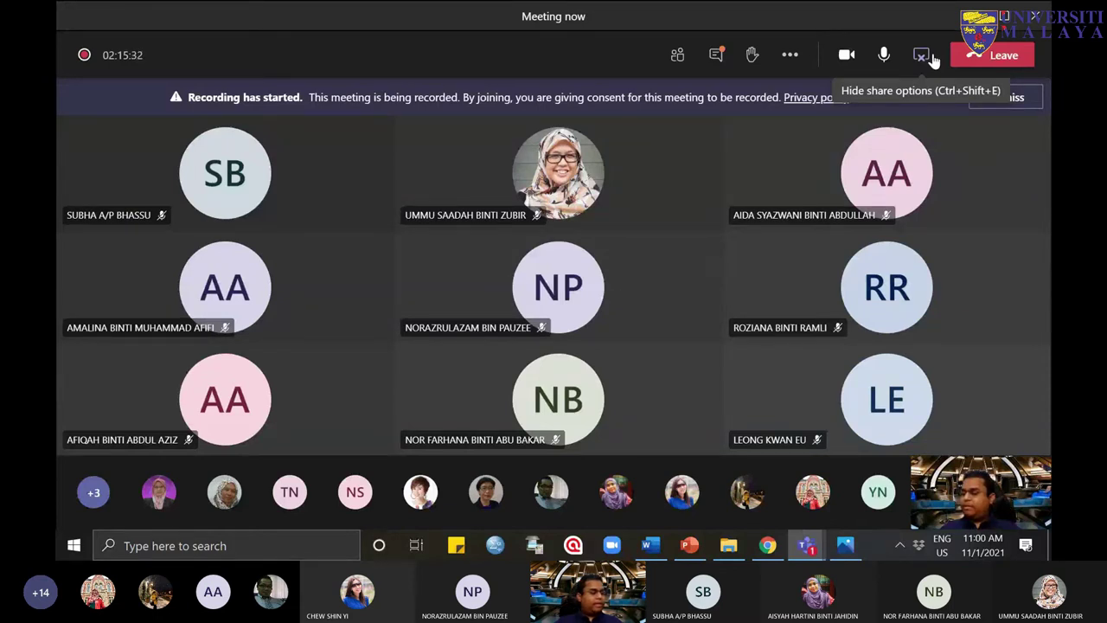
Step: Switch to the Teams channel window and show the posts in the Creative Online Teaching team's General channel
{"action": "mouse_move", "coordinate": [818, 552]}
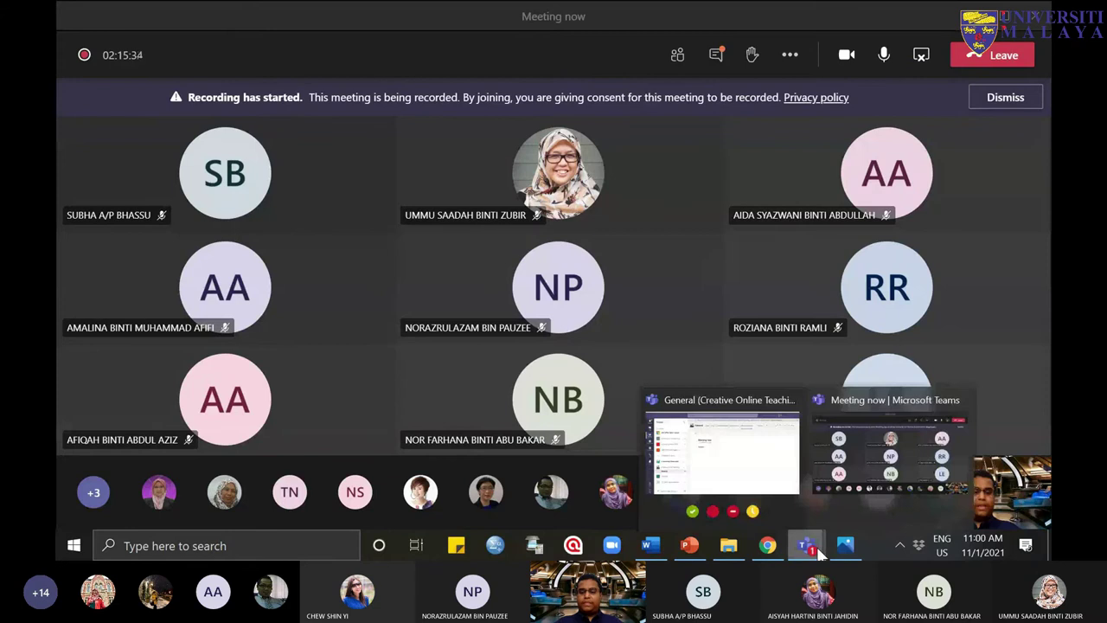
{"action": "left_click", "coordinate": [765, 462]}
{"action": "left_click", "coordinate": [225, 456]}
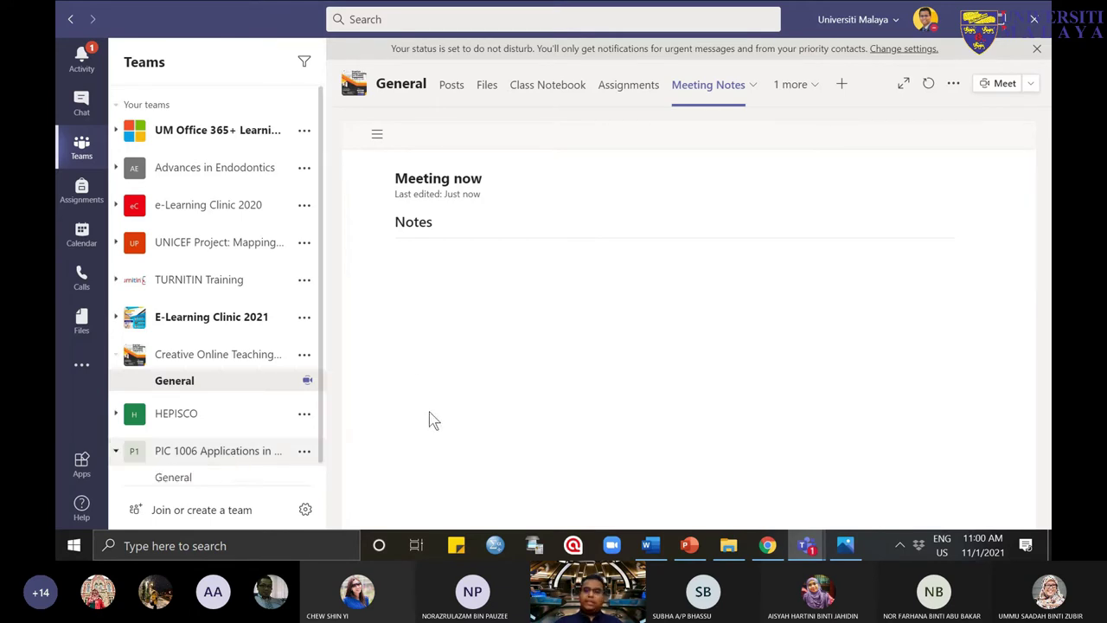
{"action": "left_click", "coordinate": [994, 87]}
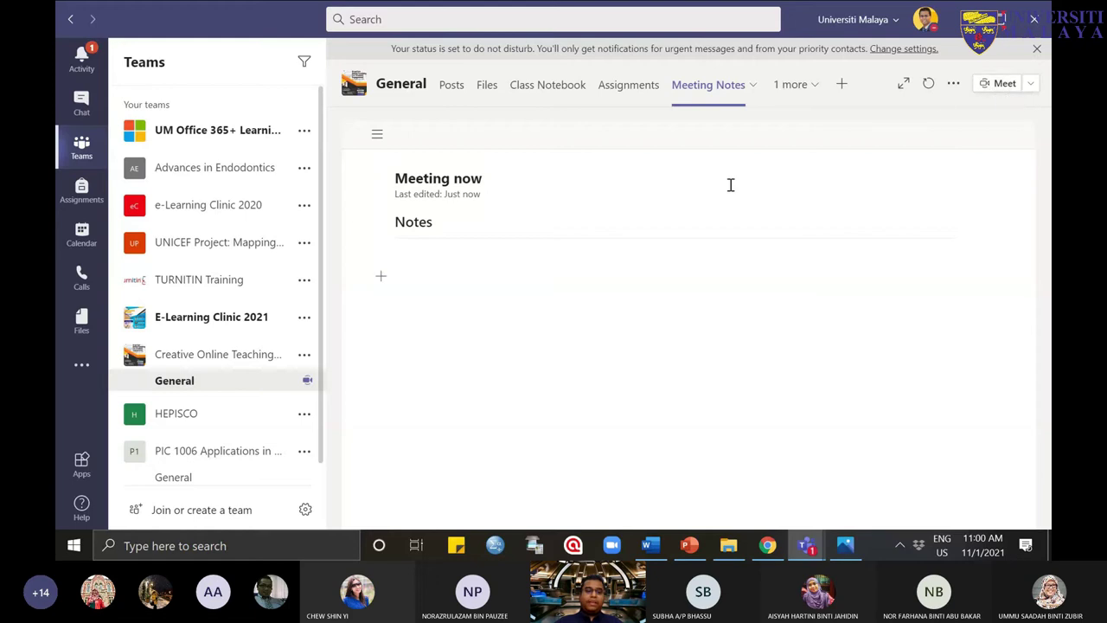
{"action": "left_click", "coordinate": [227, 368]}
{"action": "left_click", "coordinate": [227, 364]}
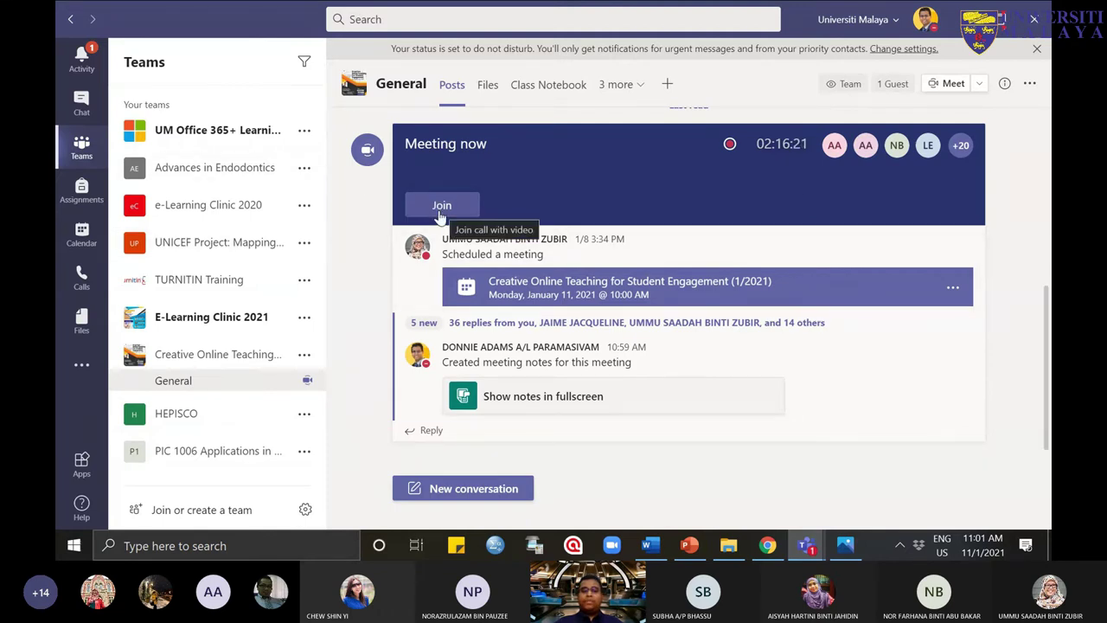
Step: Switch to the meeting window and back to the General channel's posts
{"action": "left_click", "coordinate": [806, 545]}
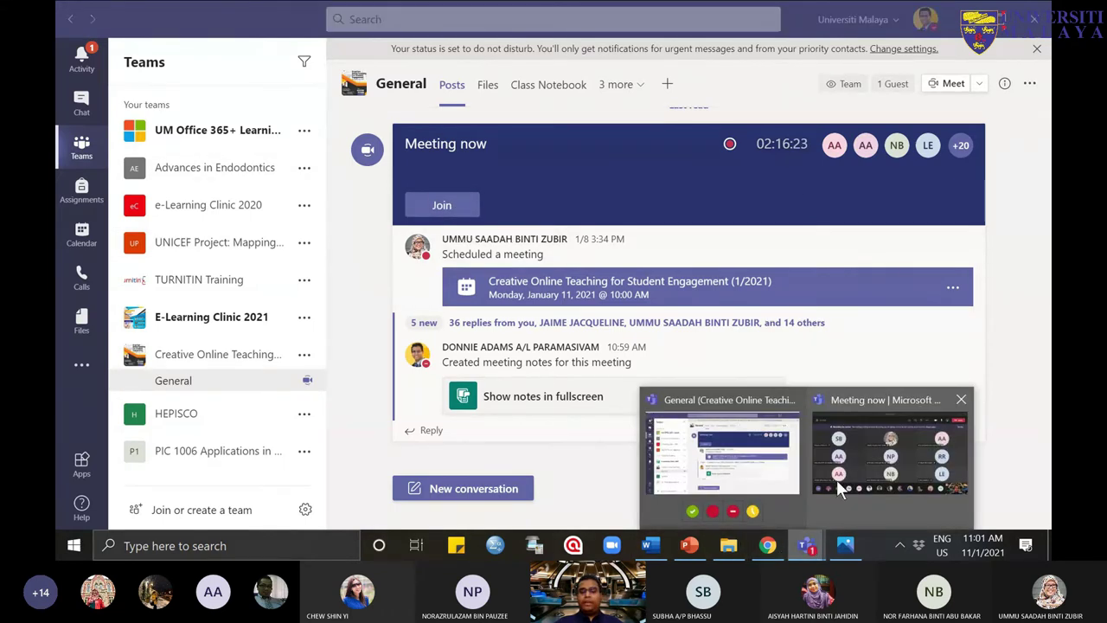
{"action": "left_click", "coordinate": [846, 474]}
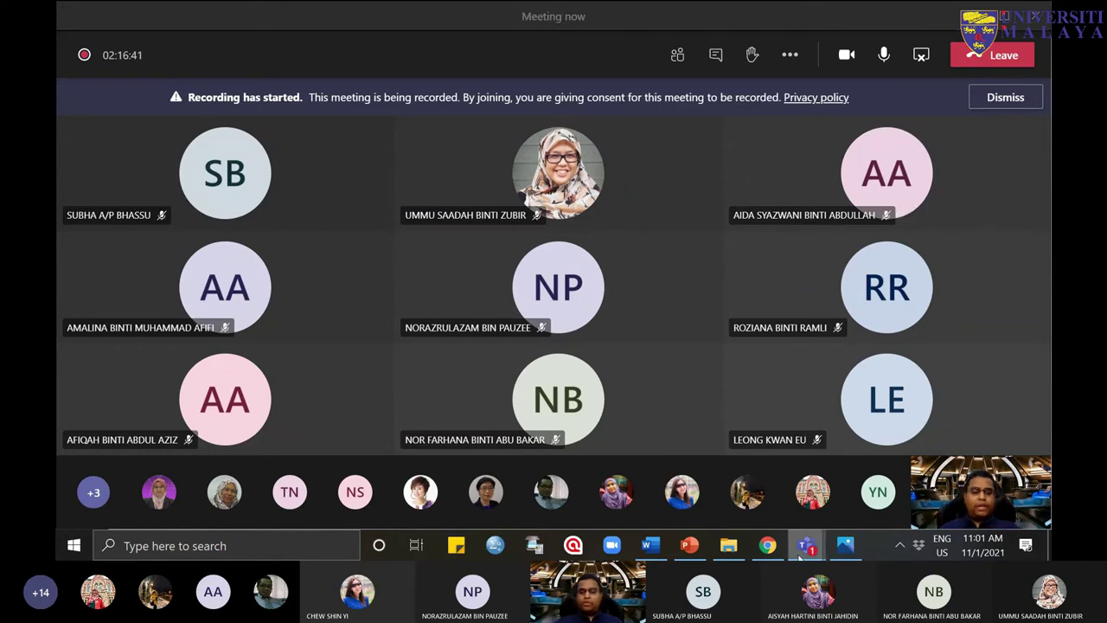
{"action": "mouse_move", "coordinate": [802, 554]}
{"action": "left_click", "coordinate": [718, 467]}
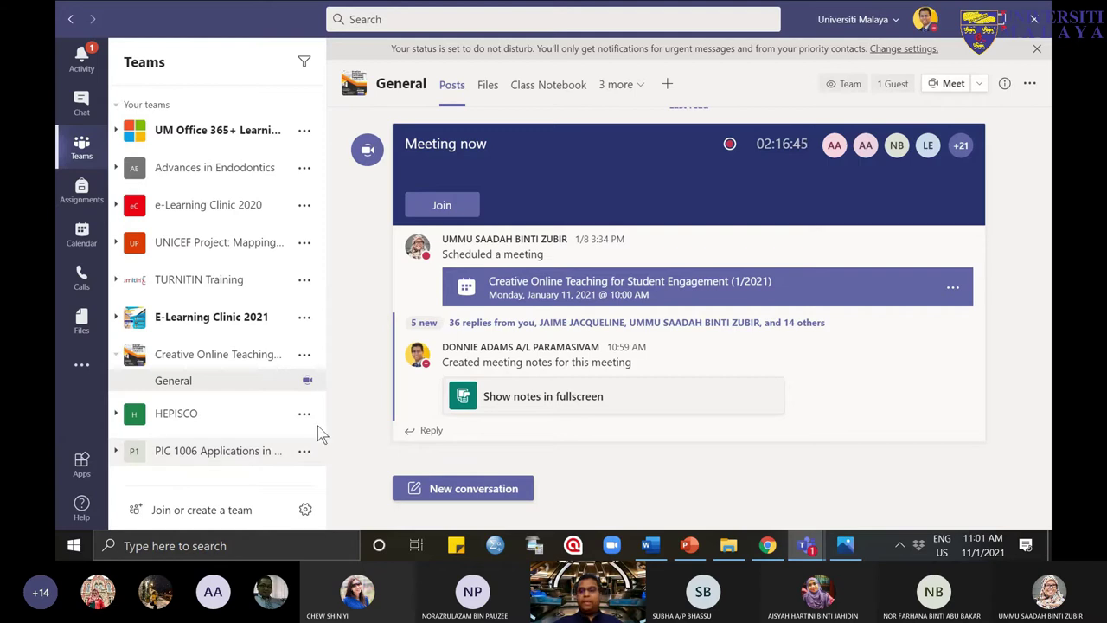
Step: Expand the PIC 1006 Applications team and view the options available for the open General channel
{"action": "left_click", "coordinate": [206, 454]}
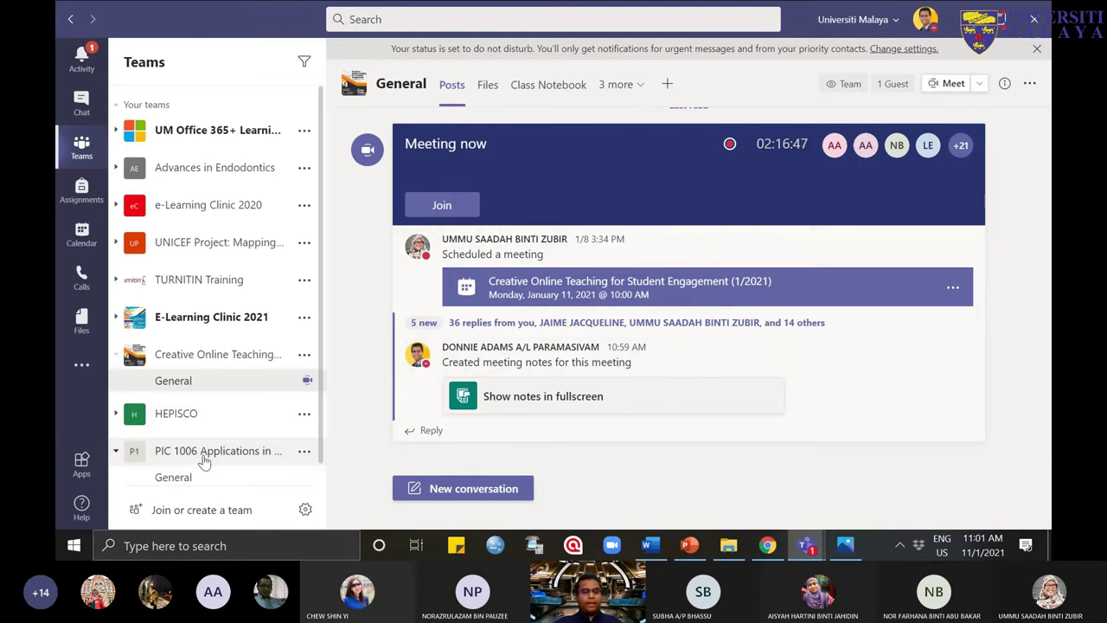
{"action": "left_click", "coordinate": [1029, 85]}
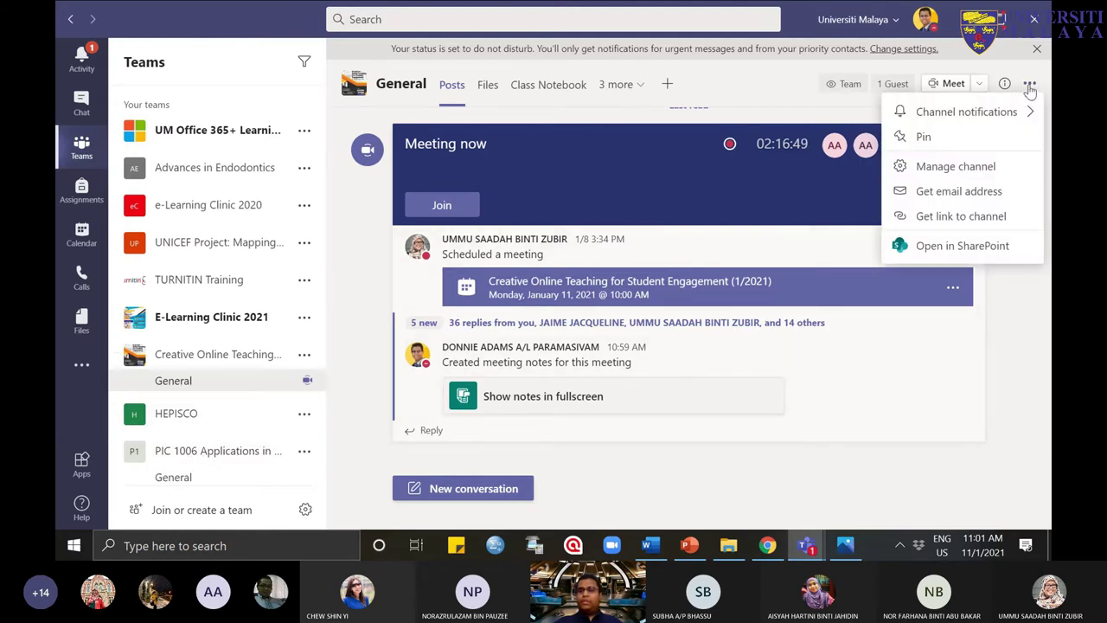
{"action": "left_click", "coordinate": [1029, 87]}
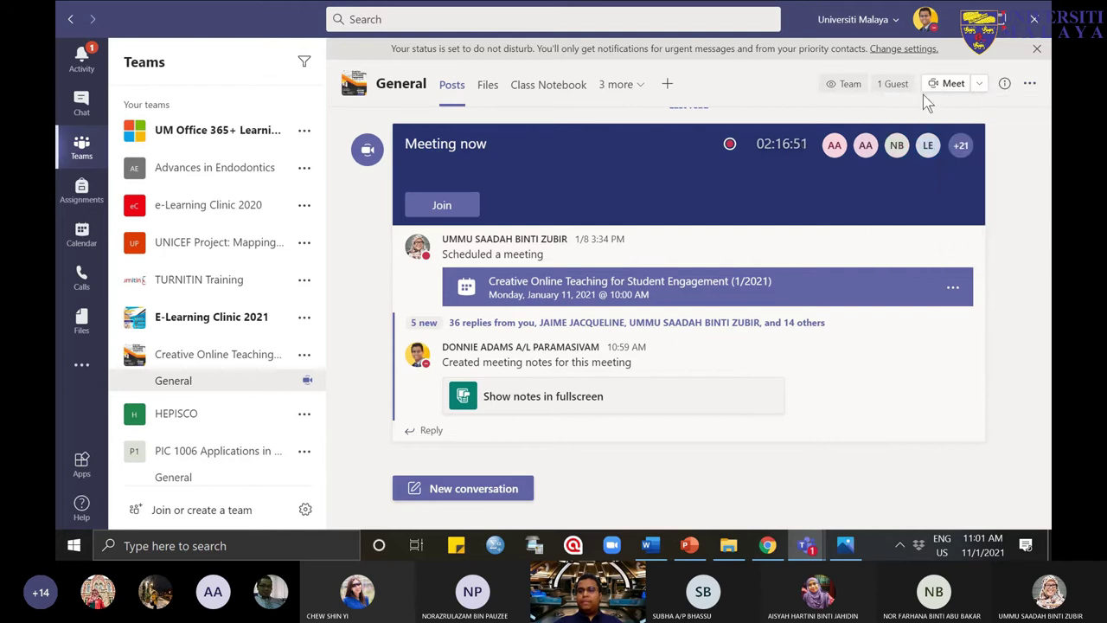
Step: Open the form for scheduling a channel meeting, examine its repeat options and close it without sending
{"action": "left_click", "coordinate": [980, 84]}
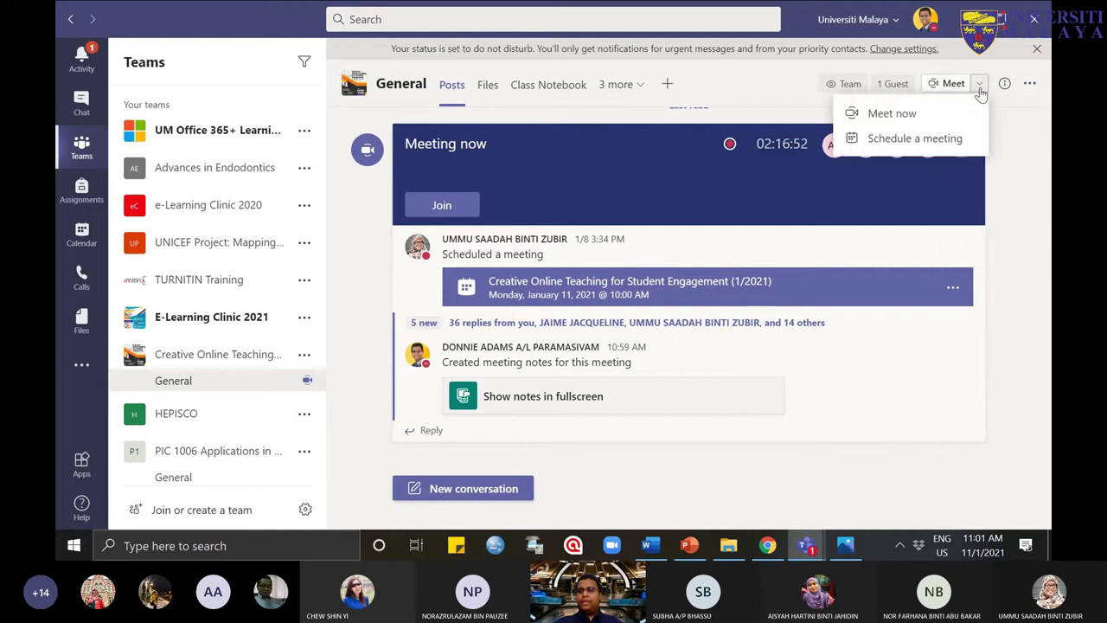
{"action": "left_click", "coordinate": [920, 142]}
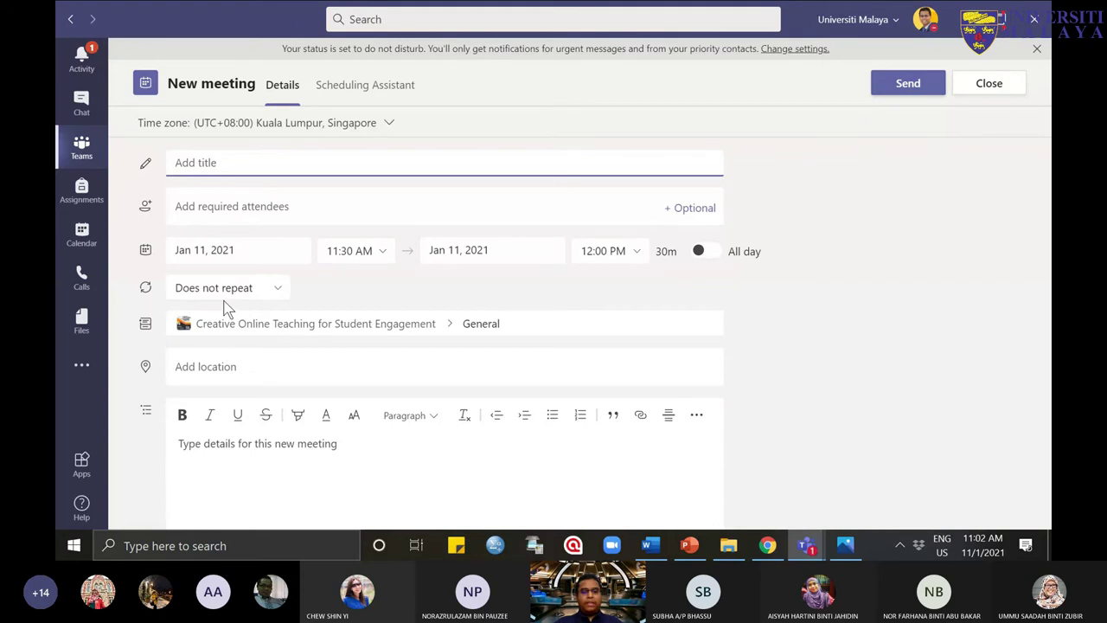
{"action": "left_click", "coordinate": [269, 290]}
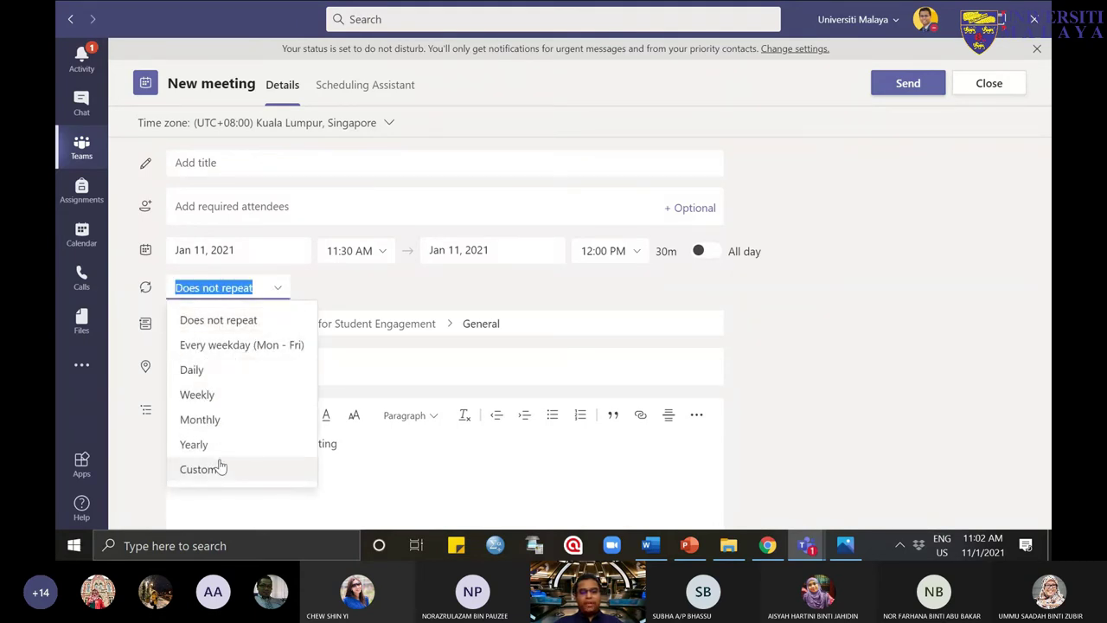
{"action": "left_click", "coordinate": [817, 283]}
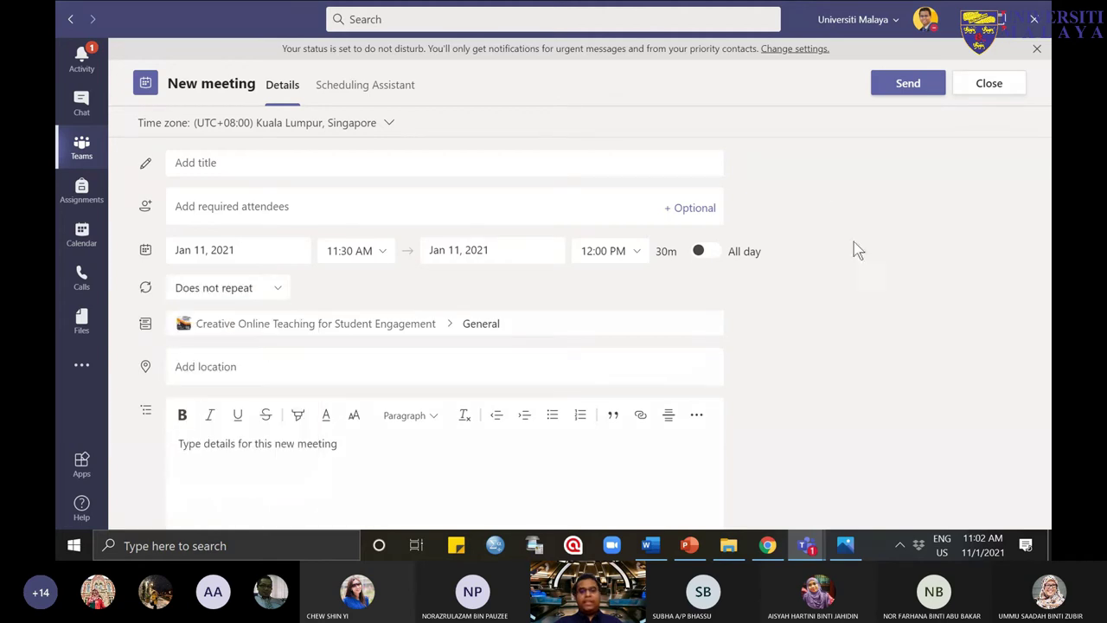
{"action": "left_click", "coordinate": [1023, 78]}
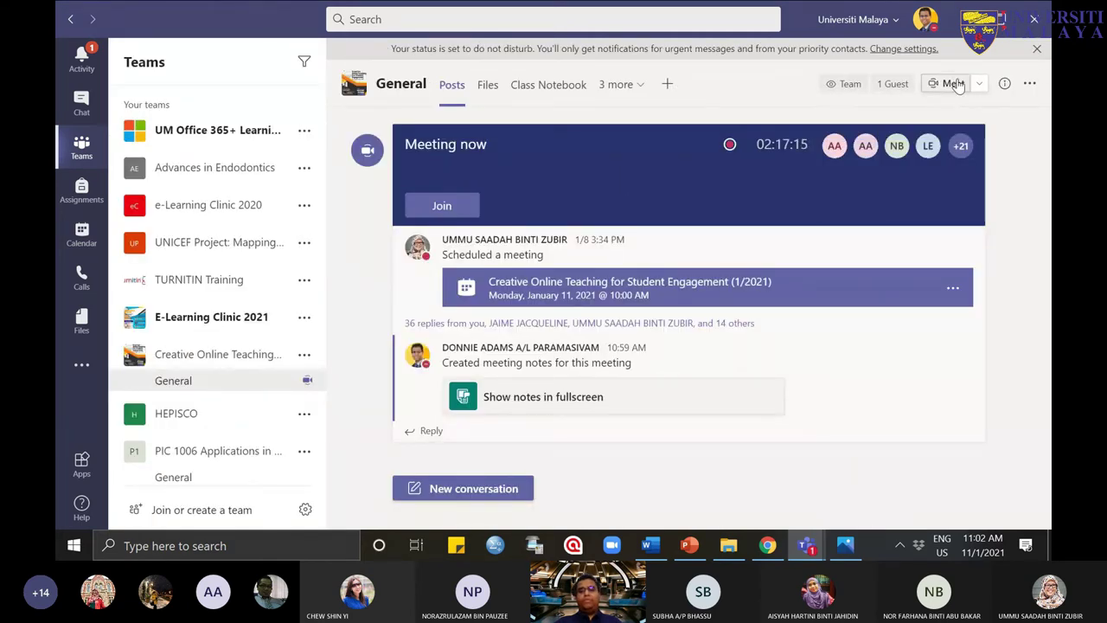
Step: Review the Sharing-options.png image again, close it and return to the meeting window
{"action": "mouse_move", "coordinate": [845, 545]}
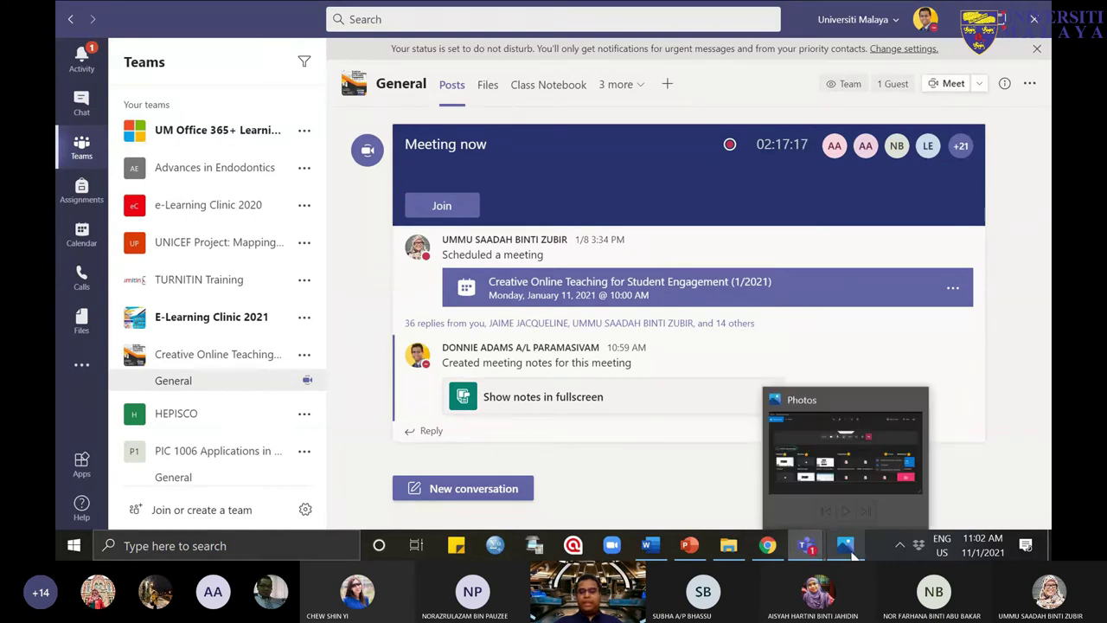
{"action": "left_click", "coordinate": [867, 483]}
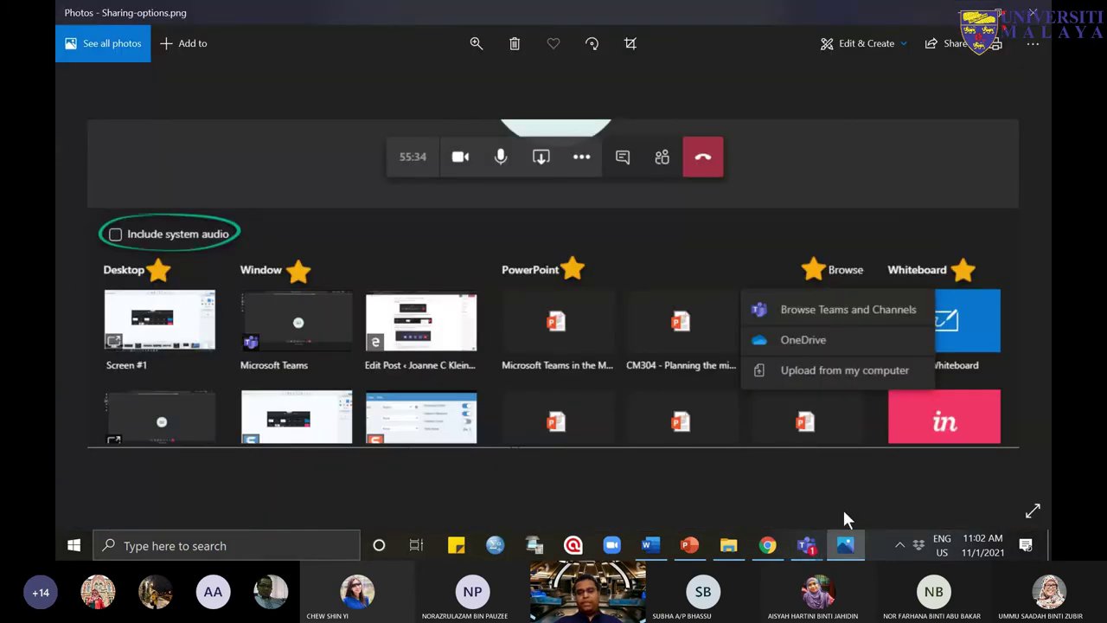
{"action": "left_click", "coordinate": [1033, 12]}
{"action": "mouse_move", "coordinate": [810, 540]}
{"action": "left_click", "coordinate": [836, 453]}
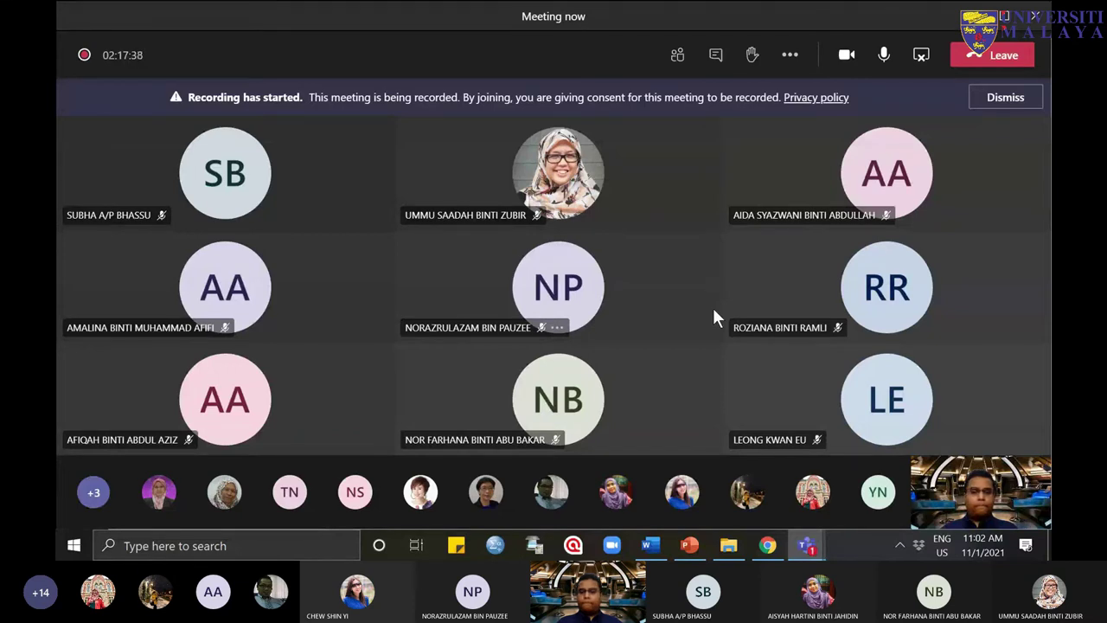
Step: View the meeting's participant list and chat, then close the chat
{"action": "left_click", "coordinate": [680, 55]}
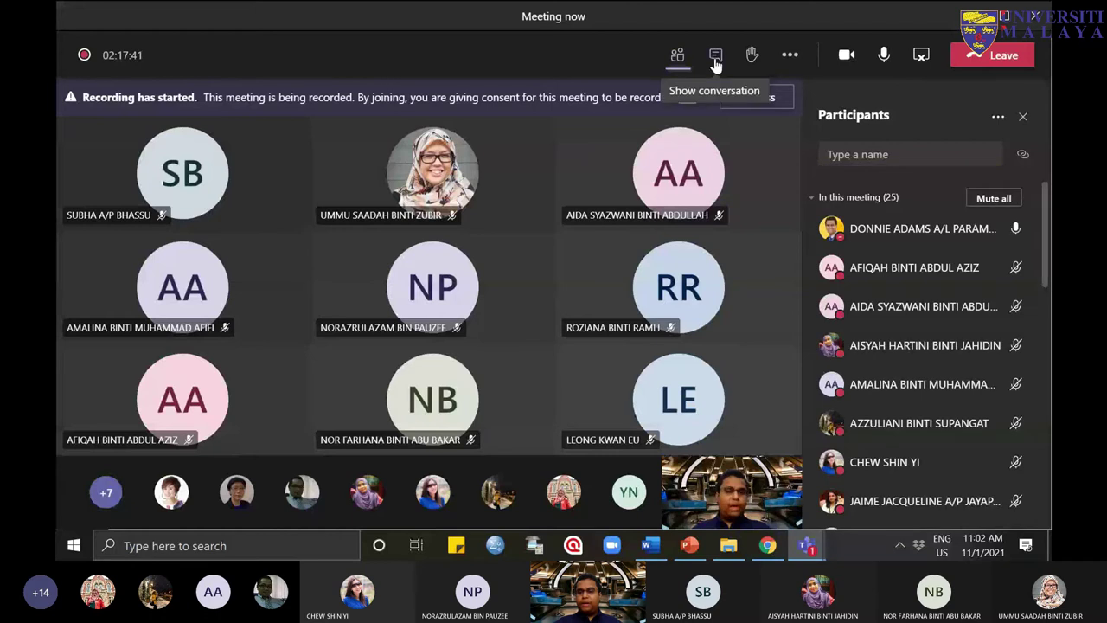
{"action": "left_click", "coordinate": [715, 55]}
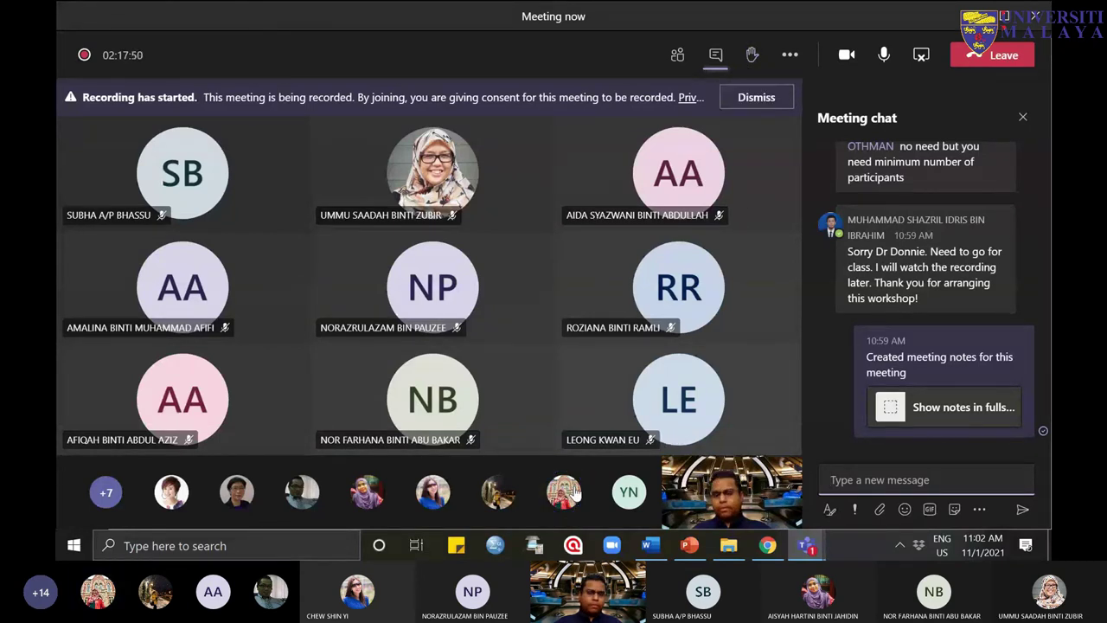
{"action": "mouse_move", "coordinate": [574, 490]}
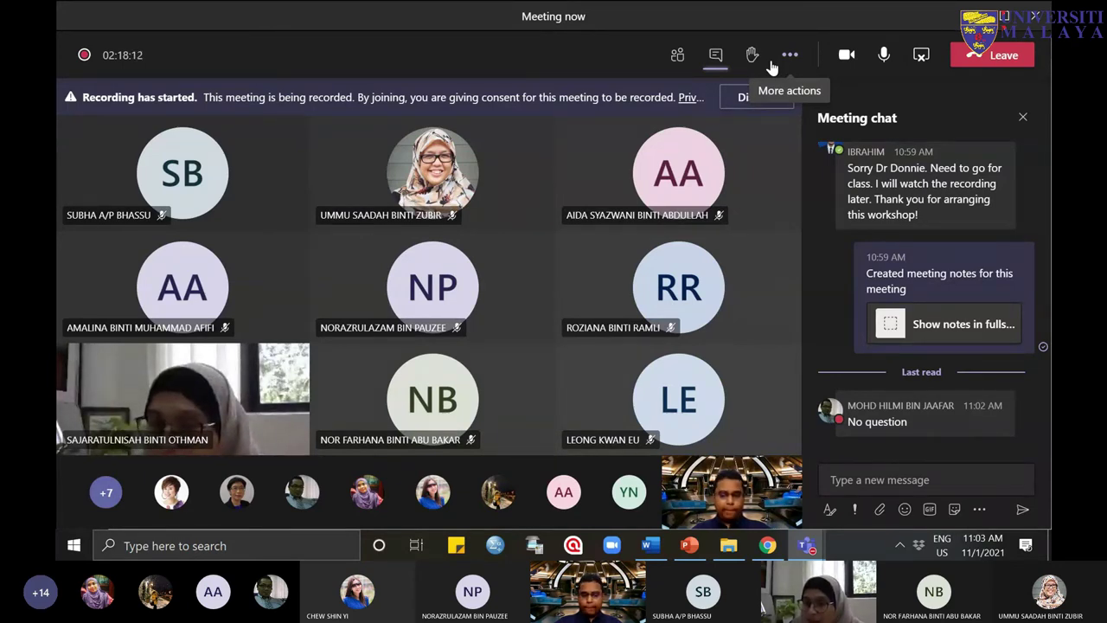
{"action": "left_click", "coordinate": [1021, 119]}
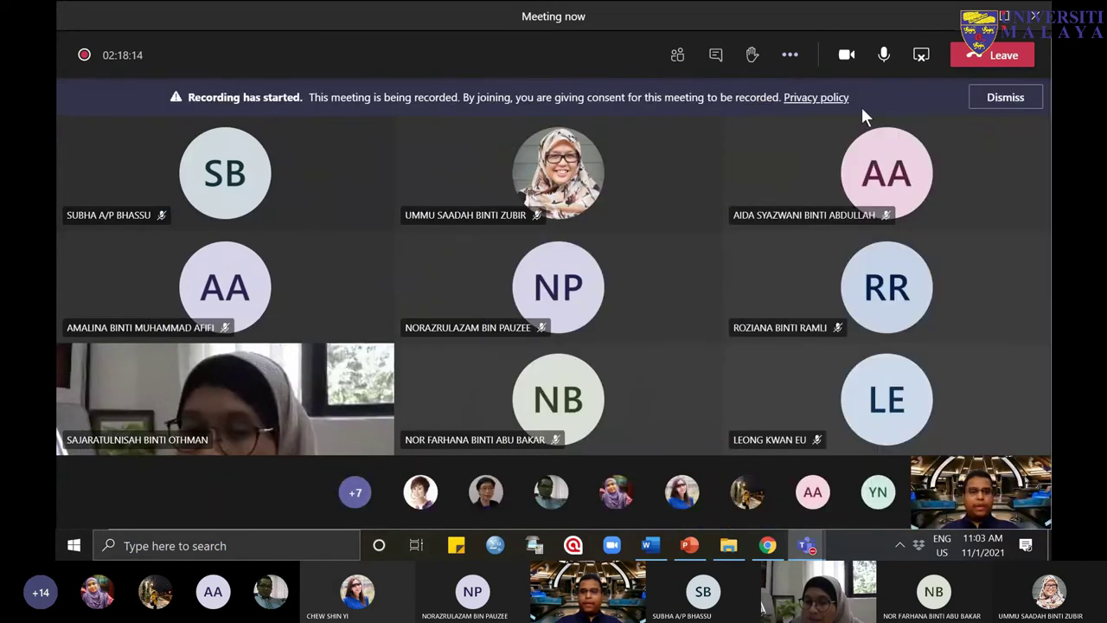
Step: Switch the meeting view to Together mode and point out the option among the available views
{"action": "left_click", "coordinate": [790, 57]}
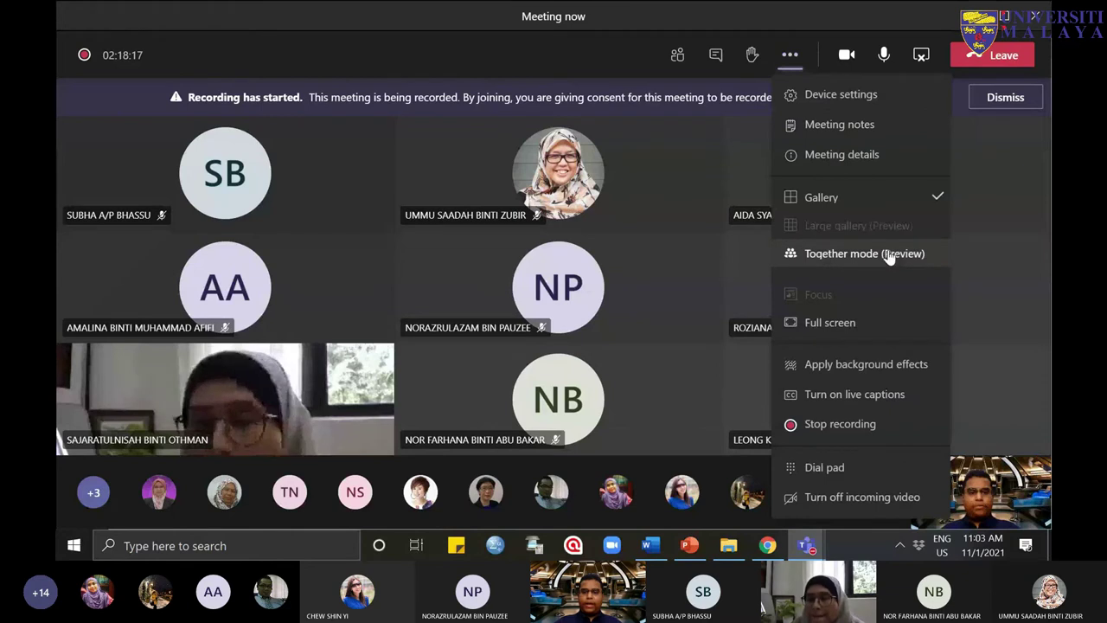
{"action": "left_click", "coordinate": [887, 254]}
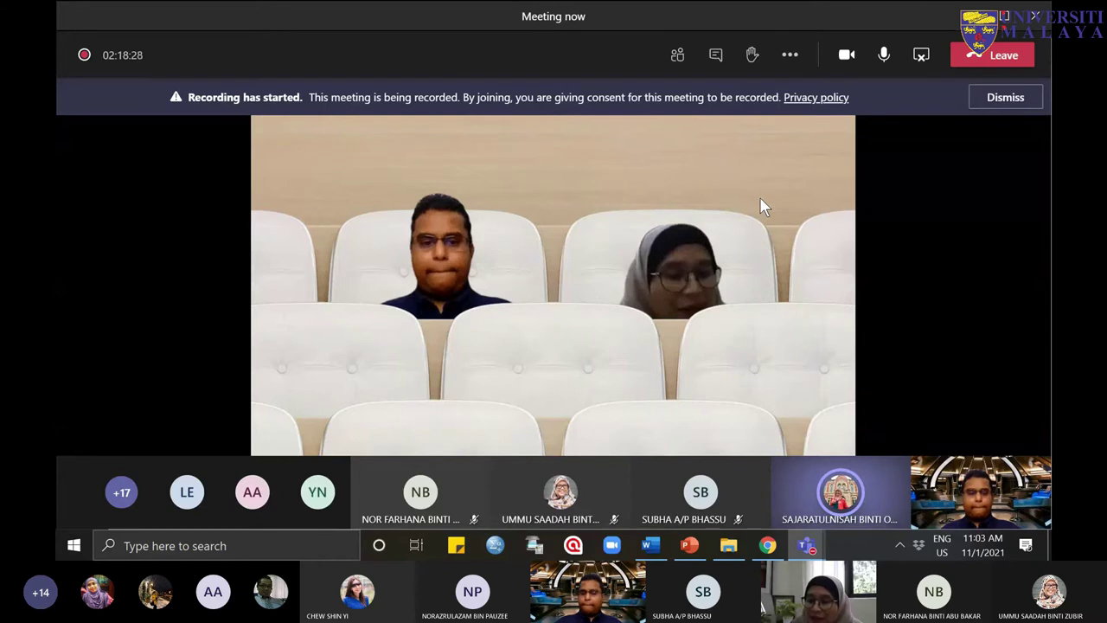
{"action": "left_click", "coordinate": [794, 55]}
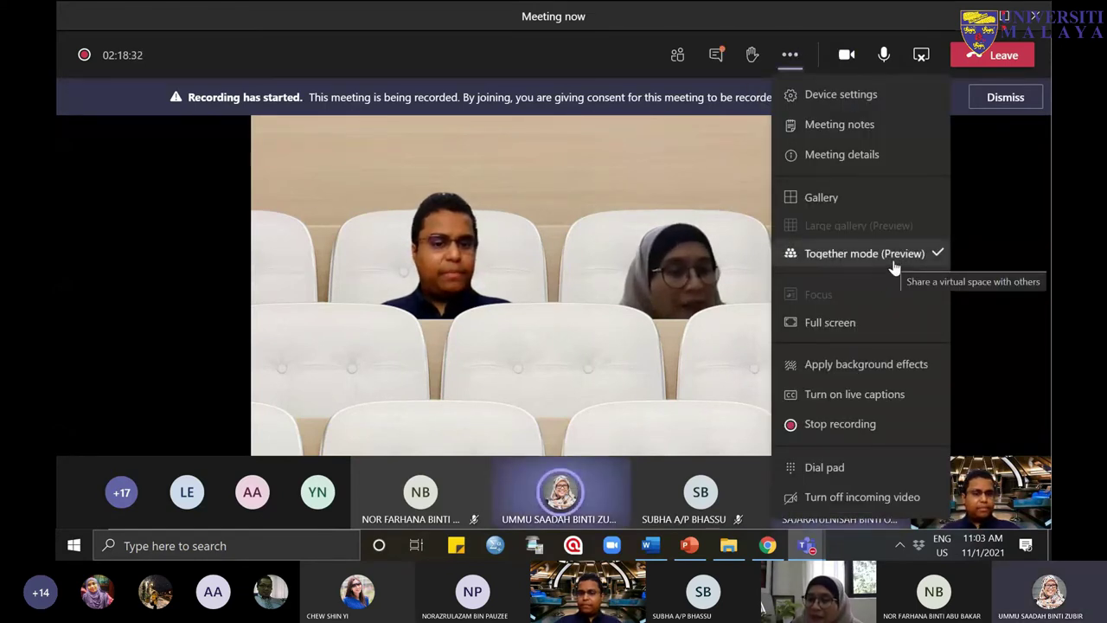
{"action": "left_click", "coordinate": [981, 214]}
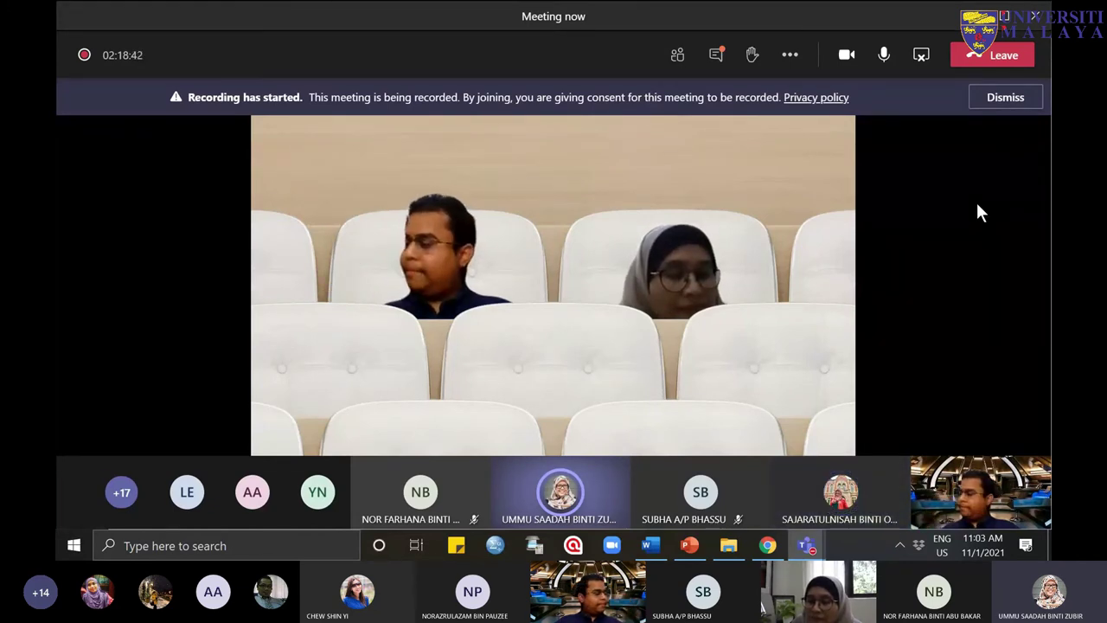
Step: Return the meeting to Gallery view and show the meeting chat
{"action": "left_click", "coordinate": [794, 59]}
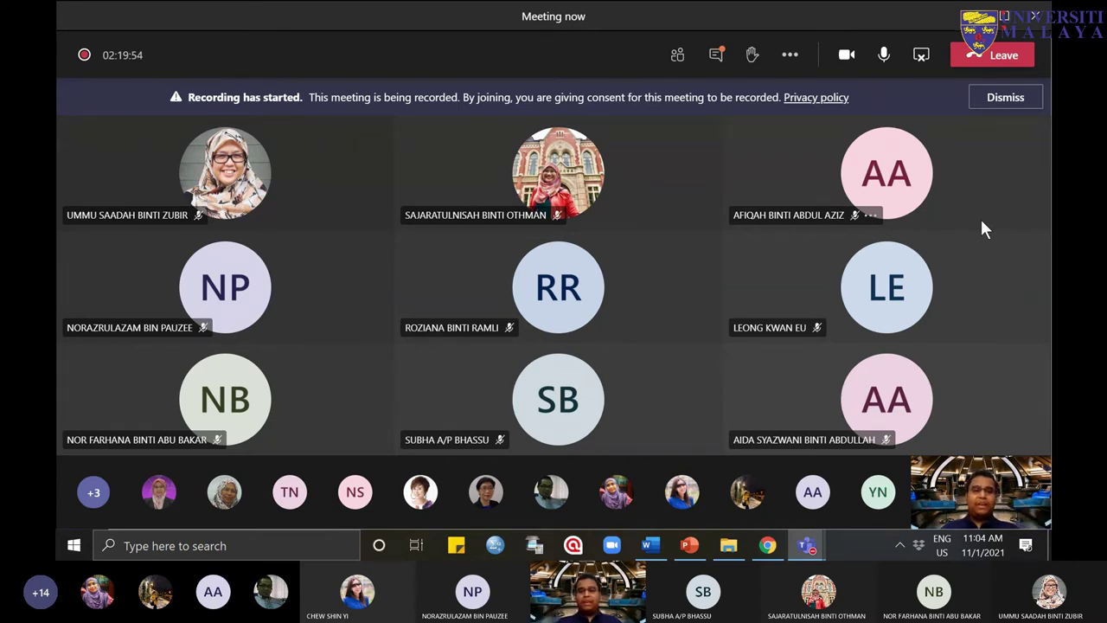
{"action": "left_click", "coordinate": [716, 54]}
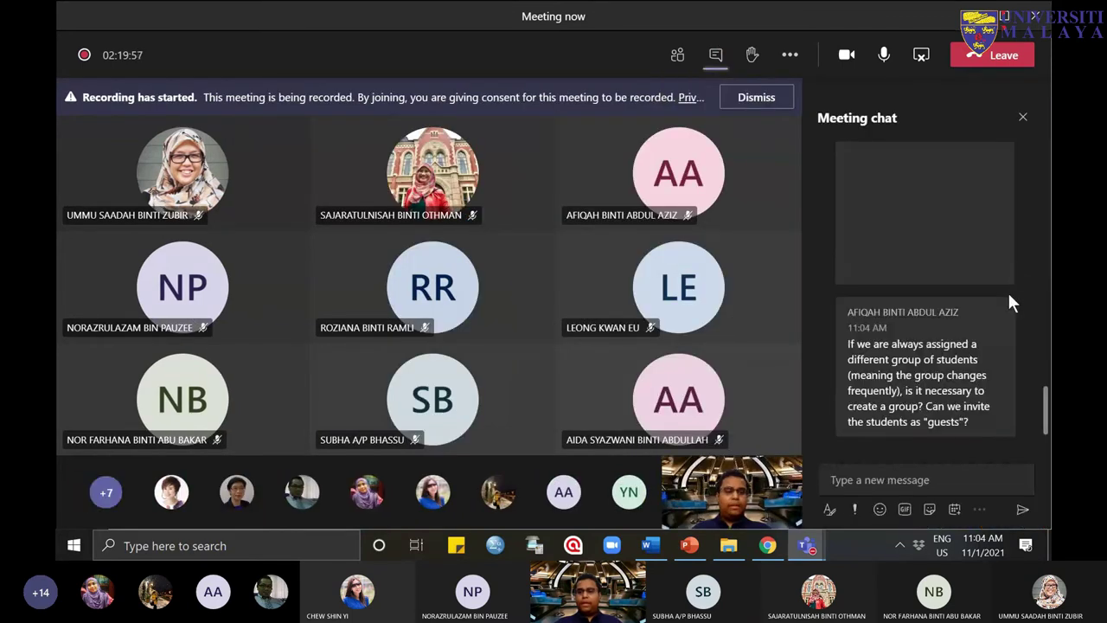
Step: Read through the participants' questions in the meeting chat, from the earlier engagement question to the latest messages about guests and bandwidth
{"action": "mouse_move", "coordinate": [1046, 422]}
{"action": "left_mouse_down"}
{"action": "mouse_move", "coordinate": [1046, 282]}
{"action": "mouse_move", "coordinate": [1040, 331]}
{"action": "left_mouse_up"}
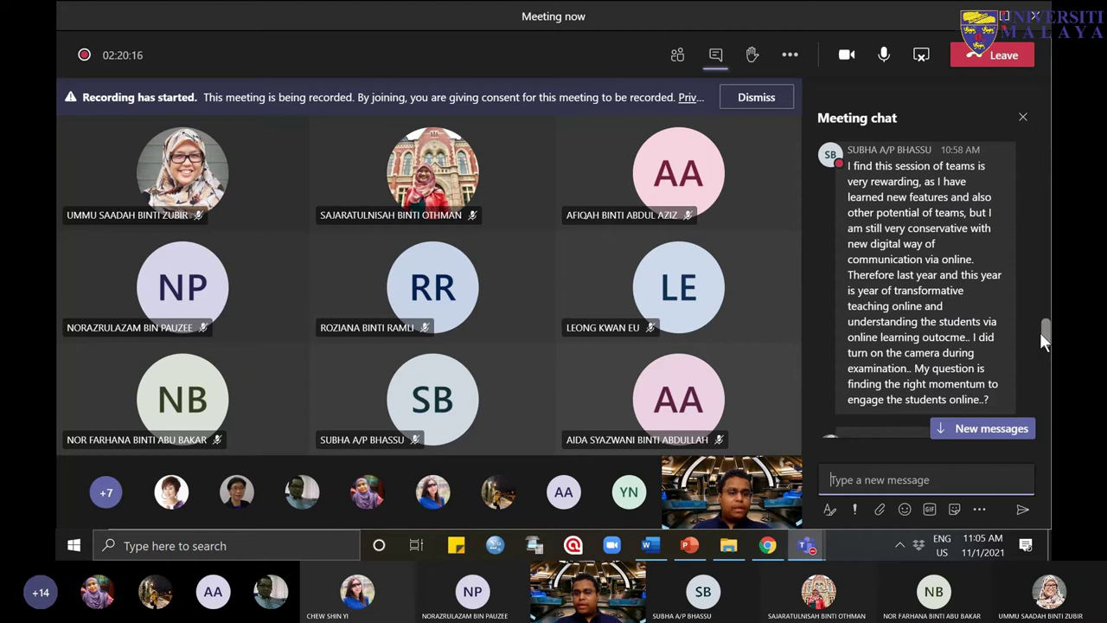
{"action": "left_click_drag", "start_coordinate": [1040, 332], "coordinate": [1032, 430]}
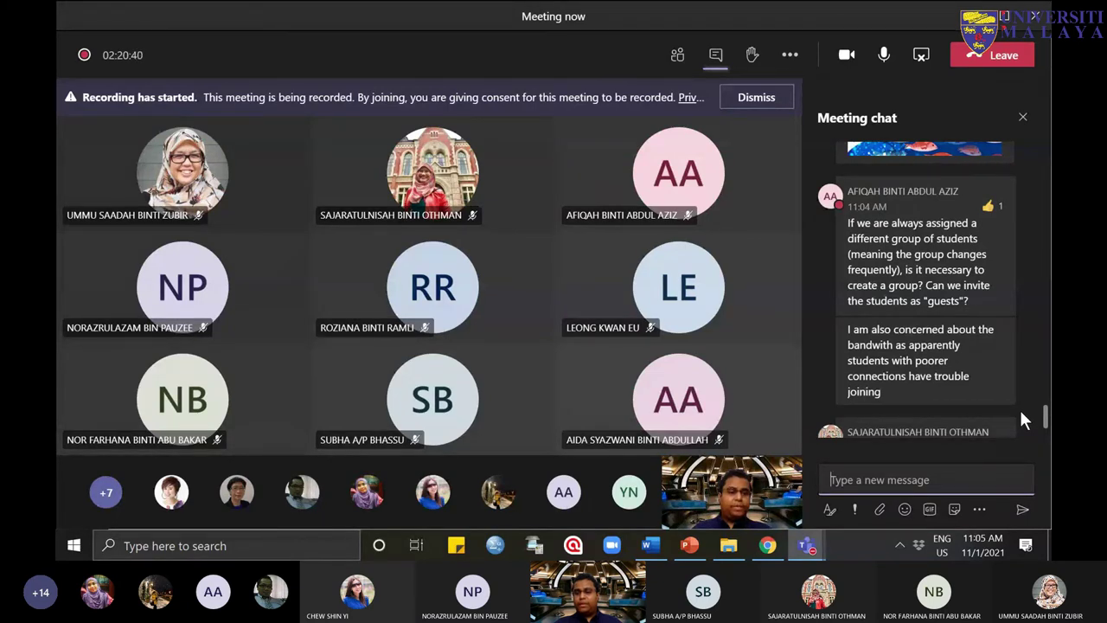
{"action": "scroll", "coordinate": [1017, 410], "scroll_direction": "down", "scroll_amount": 1}
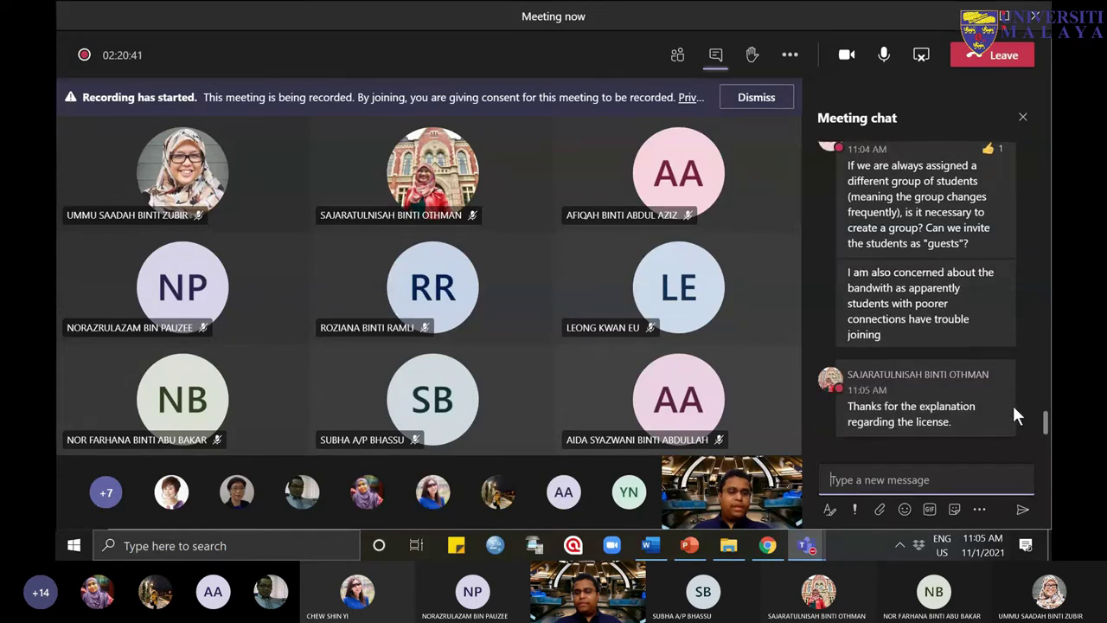
{"action": "scroll", "coordinate": [1045, 420], "scroll_direction": "up", "scroll_amount": 1}
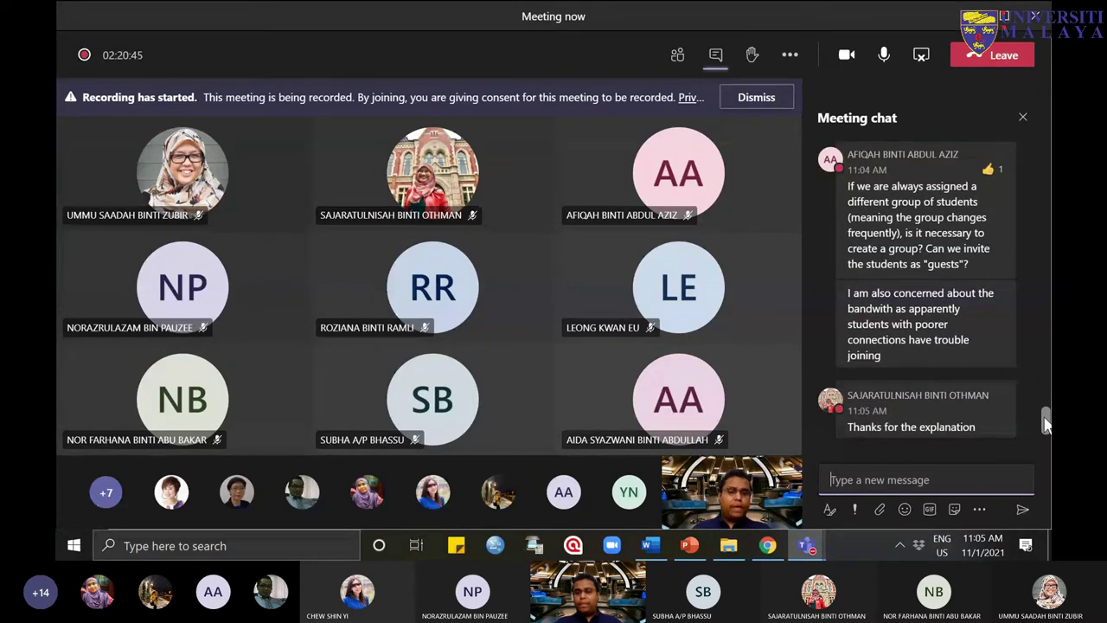
{"action": "scroll", "coordinate": [1045, 424], "scroll_direction": "up", "scroll_amount": 1}
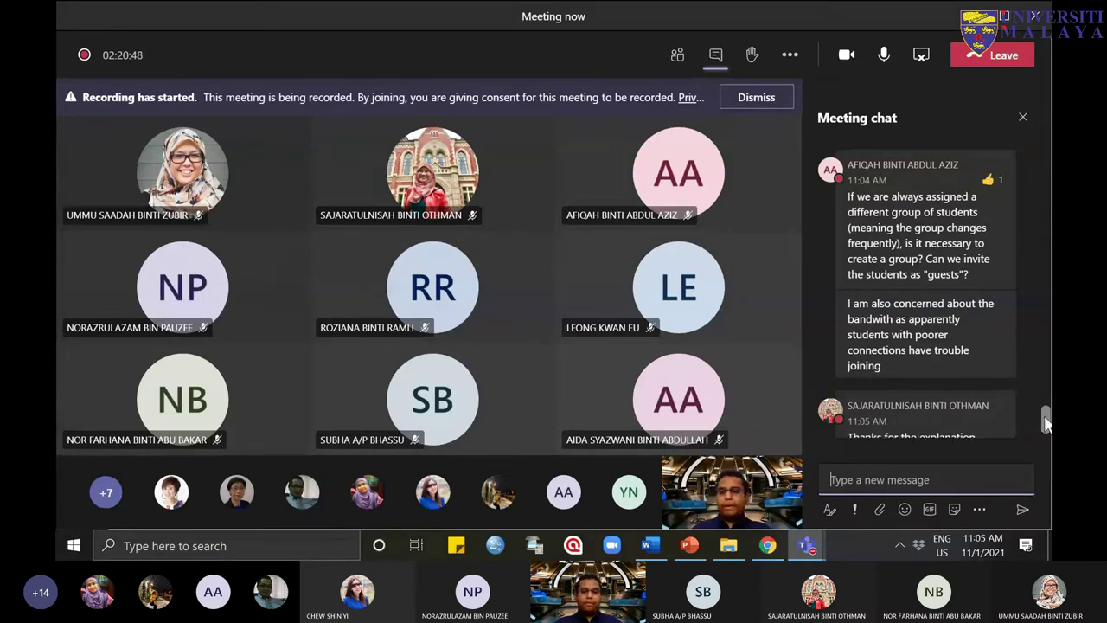
{"action": "scroll", "coordinate": [1045, 418], "scroll_direction": "up", "scroll_amount": 1}
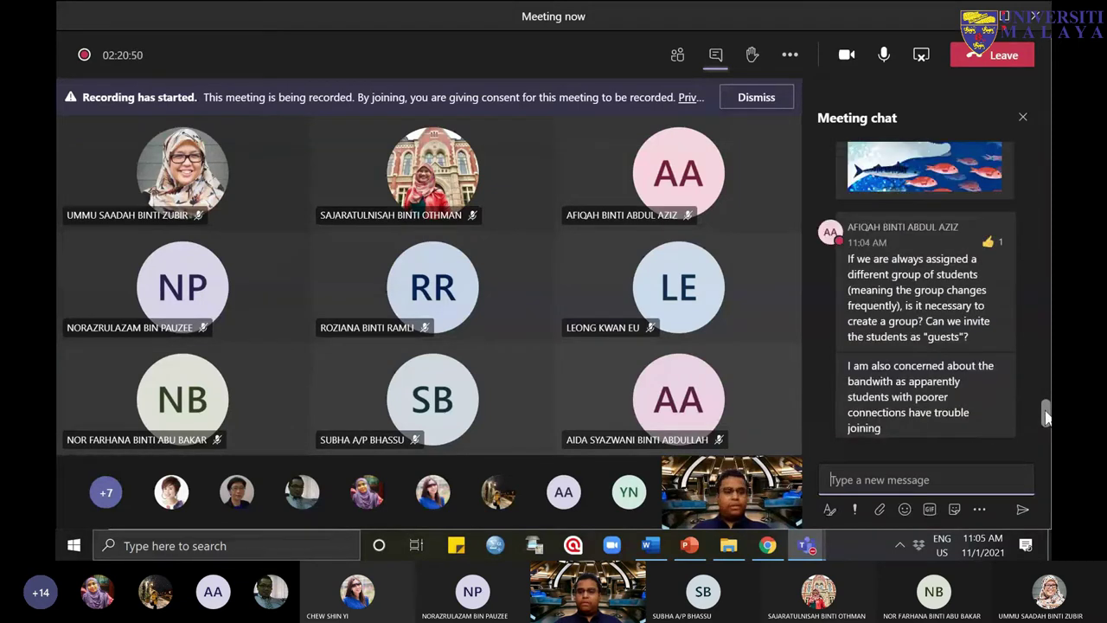
{"action": "scroll", "coordinate": [1045, 418], "scroll_direction": "down", "scroll_amount": 1}
Step: Switch to the main Teams window and open the management page of the PIC 1006 team's private Group 1 channel
{"action": "left_click", "coordinate": [799, 554]}
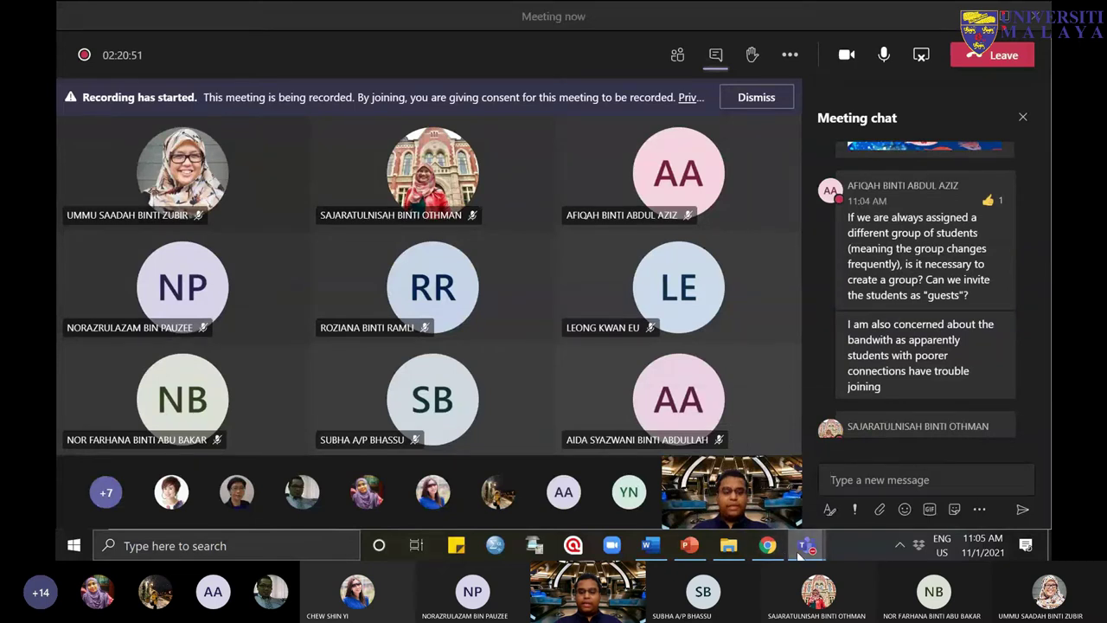
{"action": "left_click", "coordinate": [724, 459]}
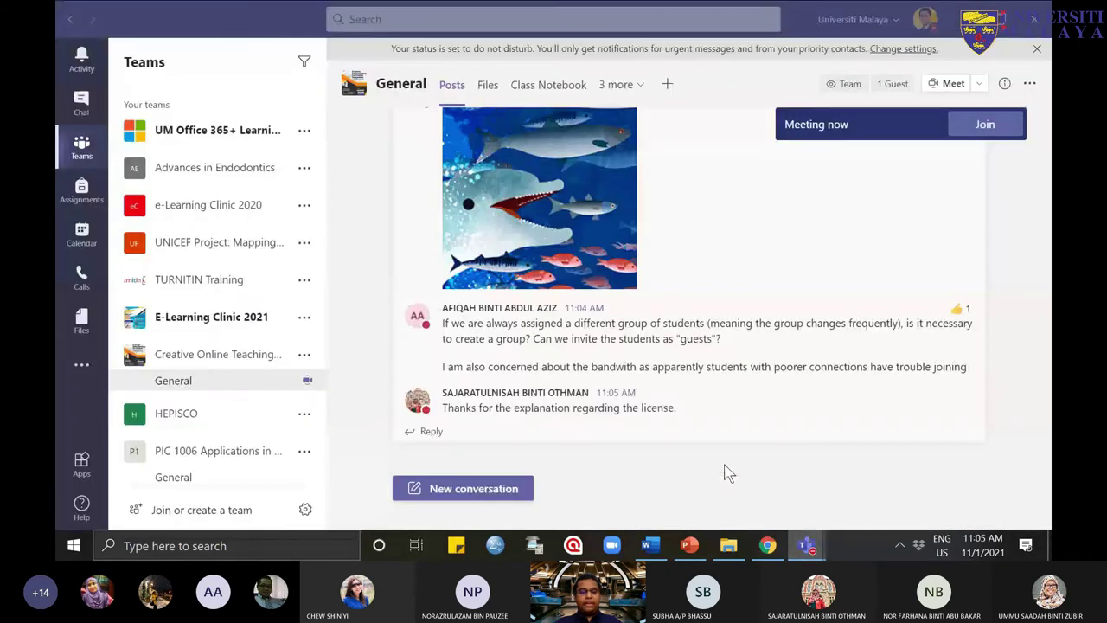
{"action": "scroll", "coordinate": [260, 476], "scroll_direction": "down", "scroll_amount": 1}
{"action": "left_click", "coordinate": [245, 472]}
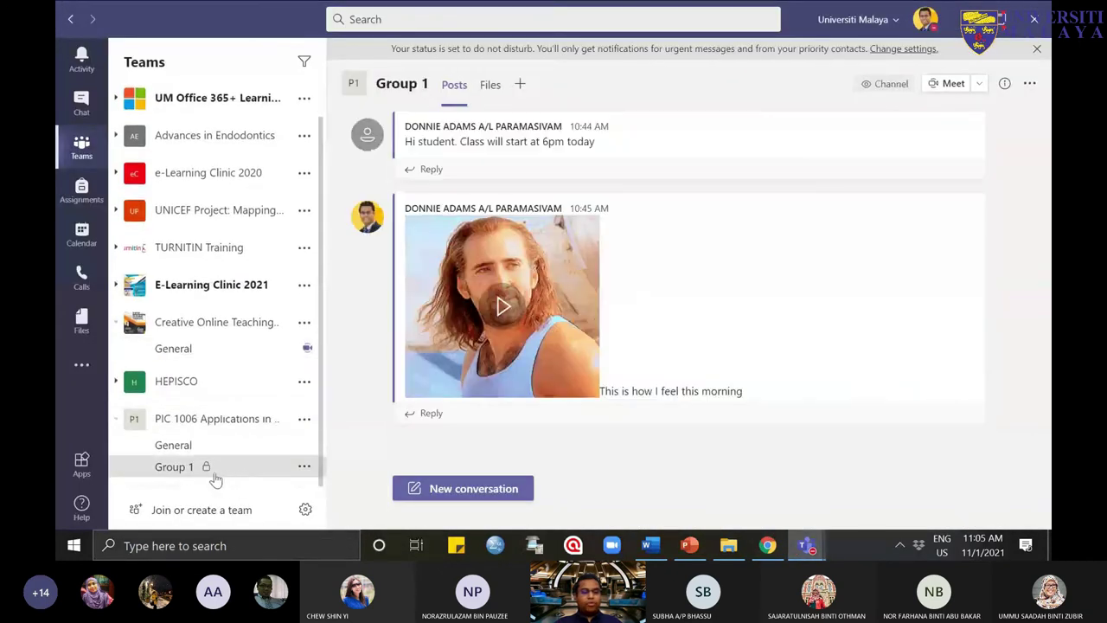
{"action": "left_click", "coordinate": [304, 470]}
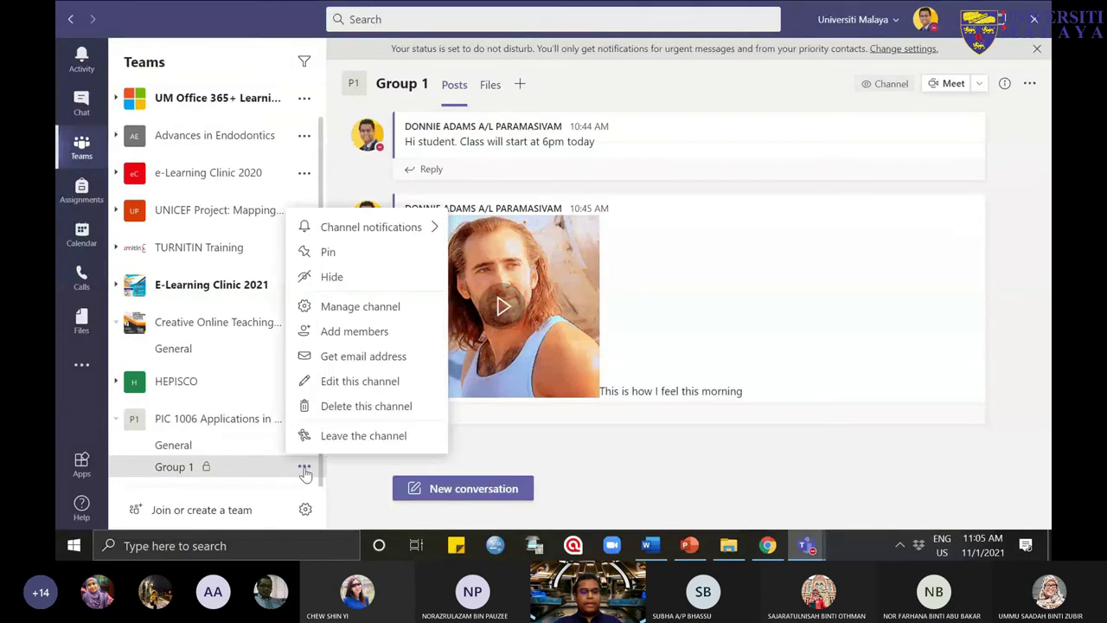
{"action": "left_click", "coordinate": [378, 309]}
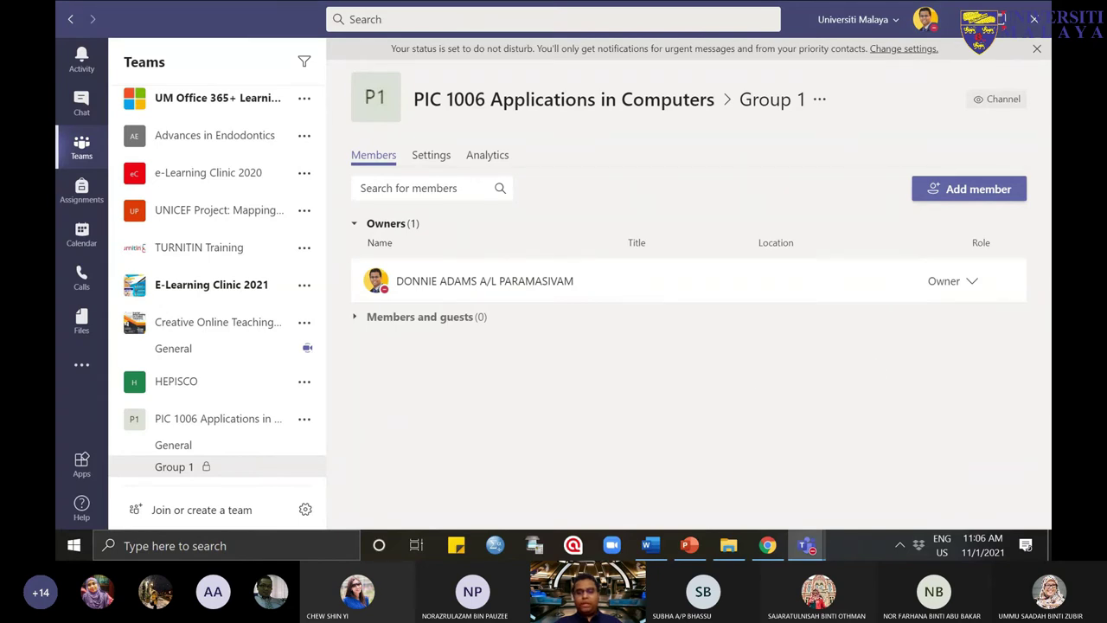
Step: Return to the meeting window and read the latest messages in the meeting chat
{"action": "mouse_move", "coordinate": [806, 545]}
{"action": "left_click", "coordinate": [856, 474]}
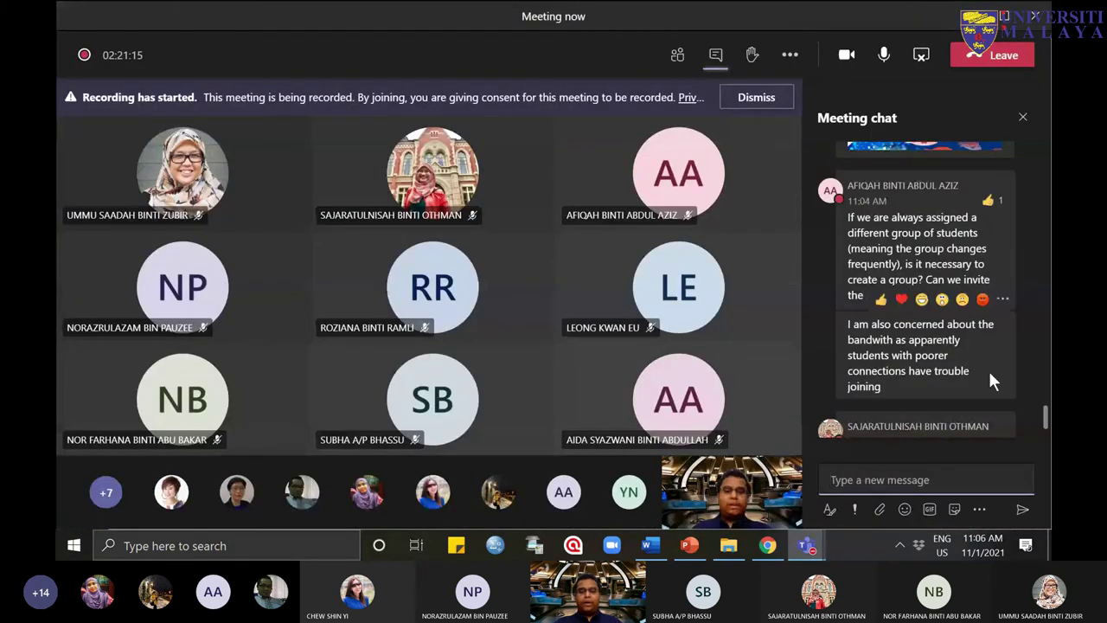
{"action": "scroll", "coordinate": [1036, 412], "scroll_direction": "down", "scroll_amount": 1}
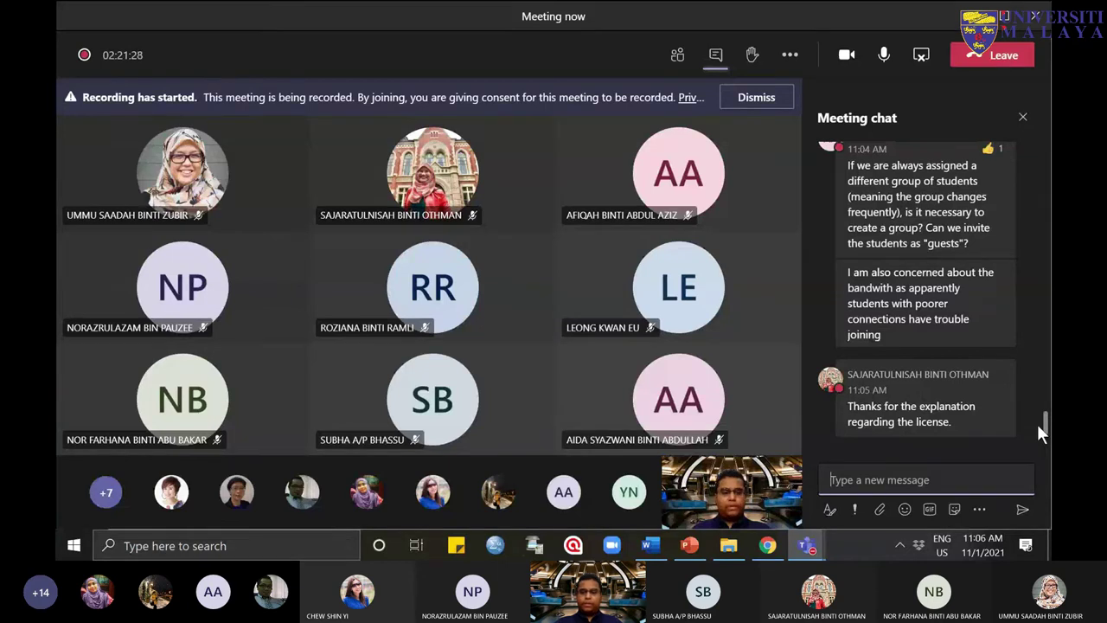
Step: Switch to MS Teams Training UM.pptx in PowerPoint, present from slide 20 through the OneNote slides to slide 23, and end the show
{"action": "left_click", "coordinate": [692, 544]}
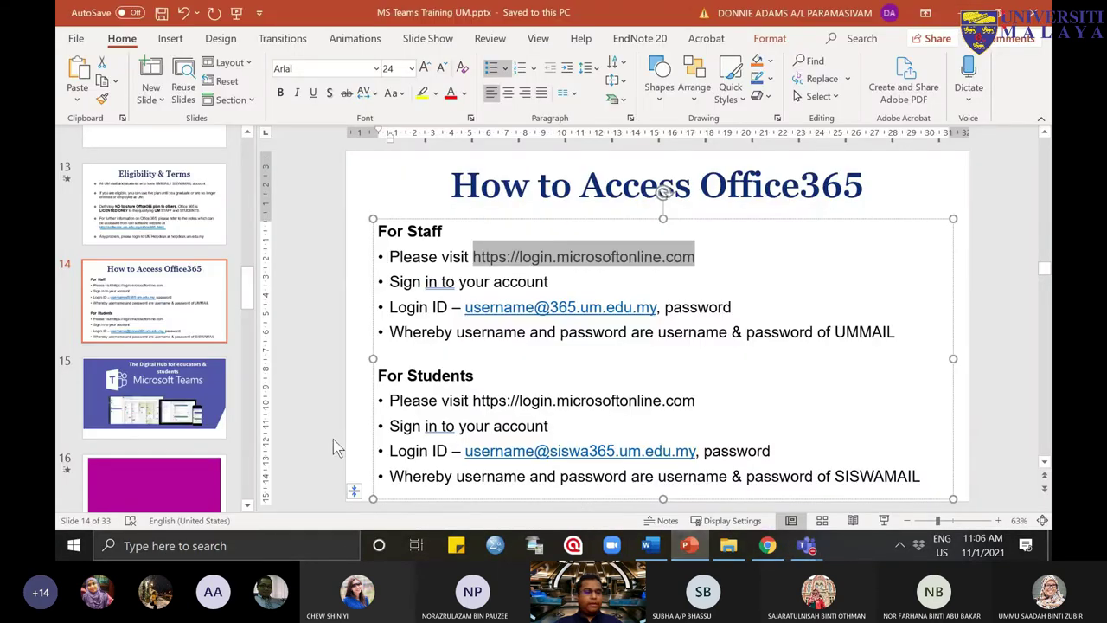
{"action": "scroll", "coordinate": [162, 398], "scroll_direction": "down", "scroll_amount": 2}
{"action": "scroll", "coordinate": [162, 398], "scroll_direction": "down", "scroll_amount": 10}
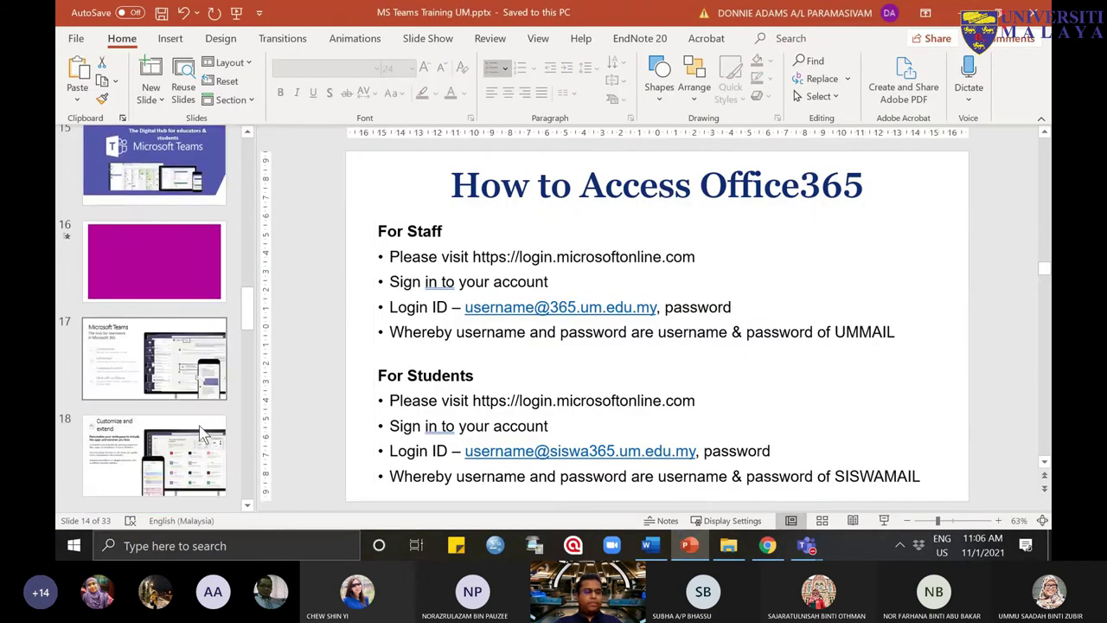
{"action": "left_click", "coordinate": [173, 192]}
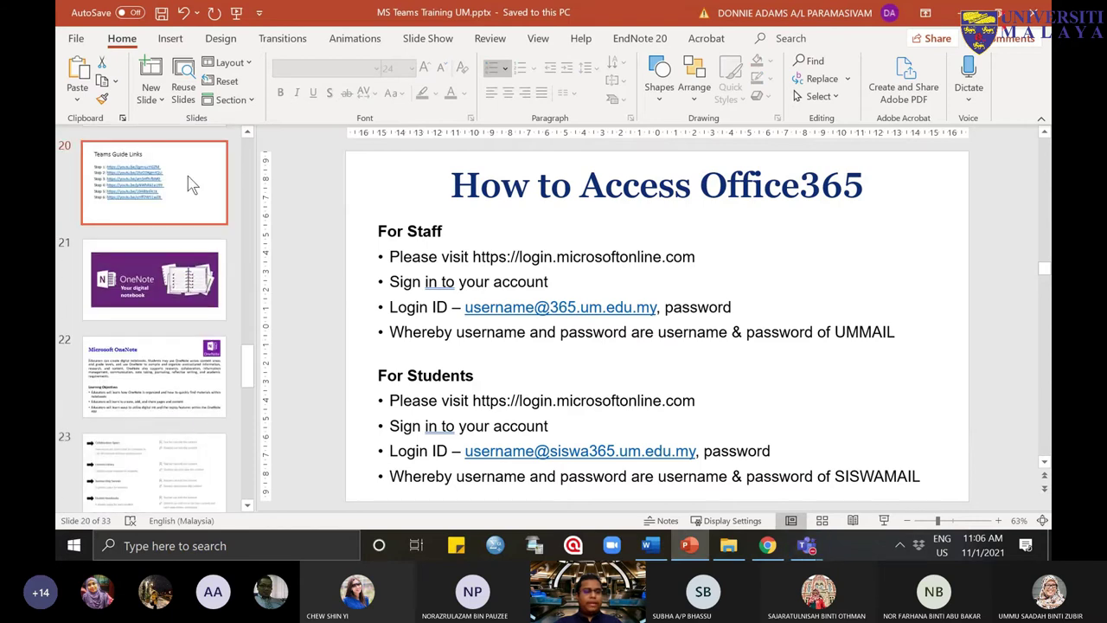
{"action": "left_click", "coordinate": [884, 519]}
{"action": "key", "text": "Right"}
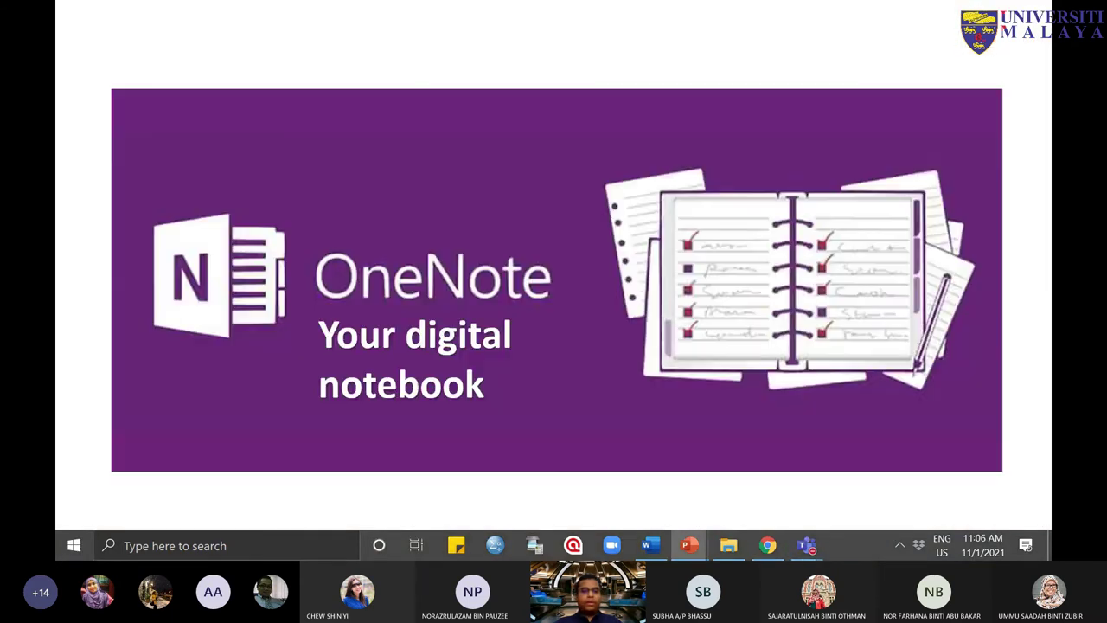
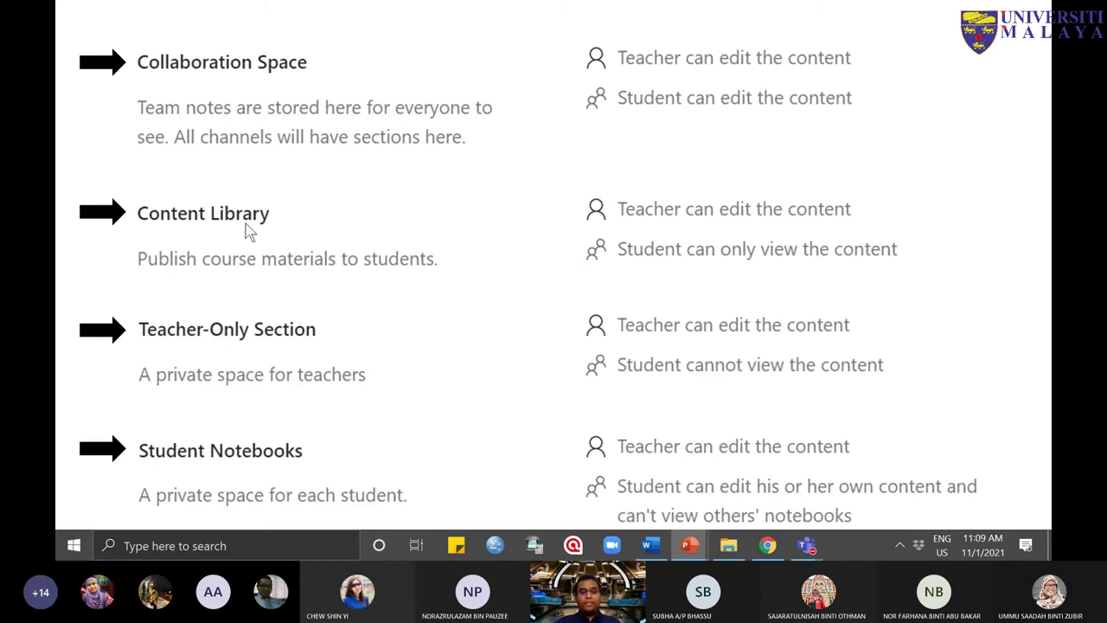
{"action": "key", "text": "Escape"}
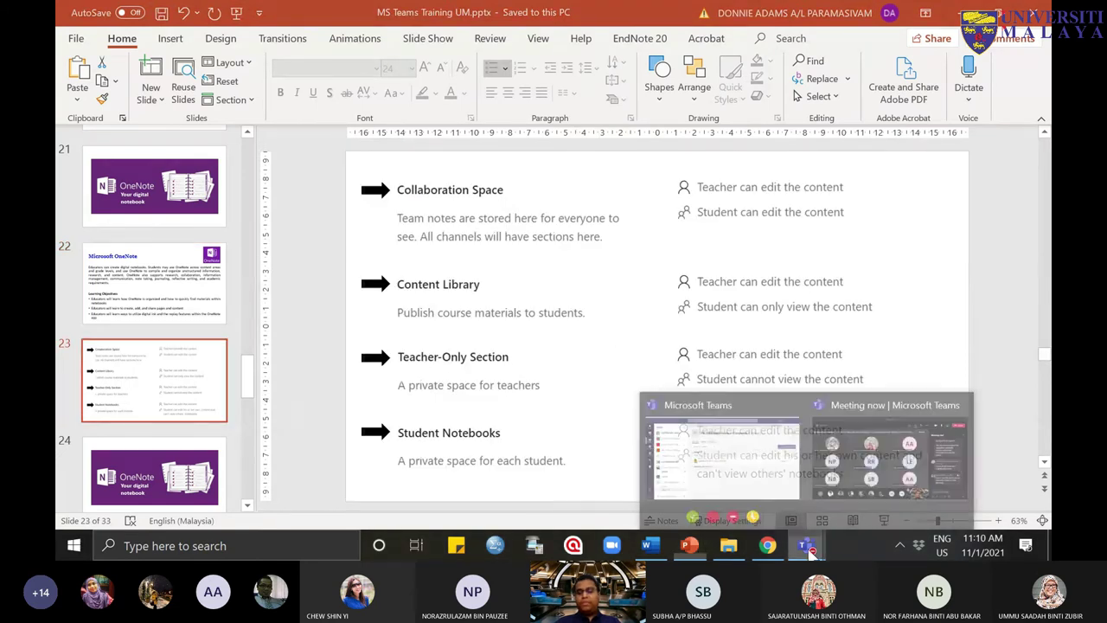
Step: Check the meeting chat for new questions, glance back at the presentation, and bring up the main Teams window
{"action": "left_click", "coordinate": [938, 497]}
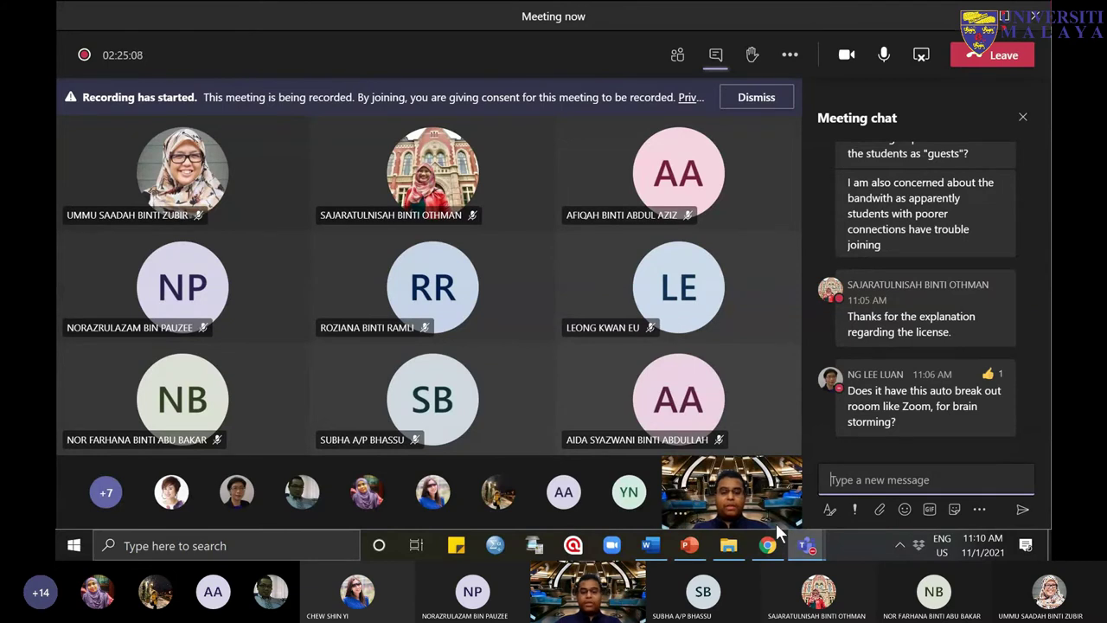
{"action": "left_click", "coordinate": [688, 545]}
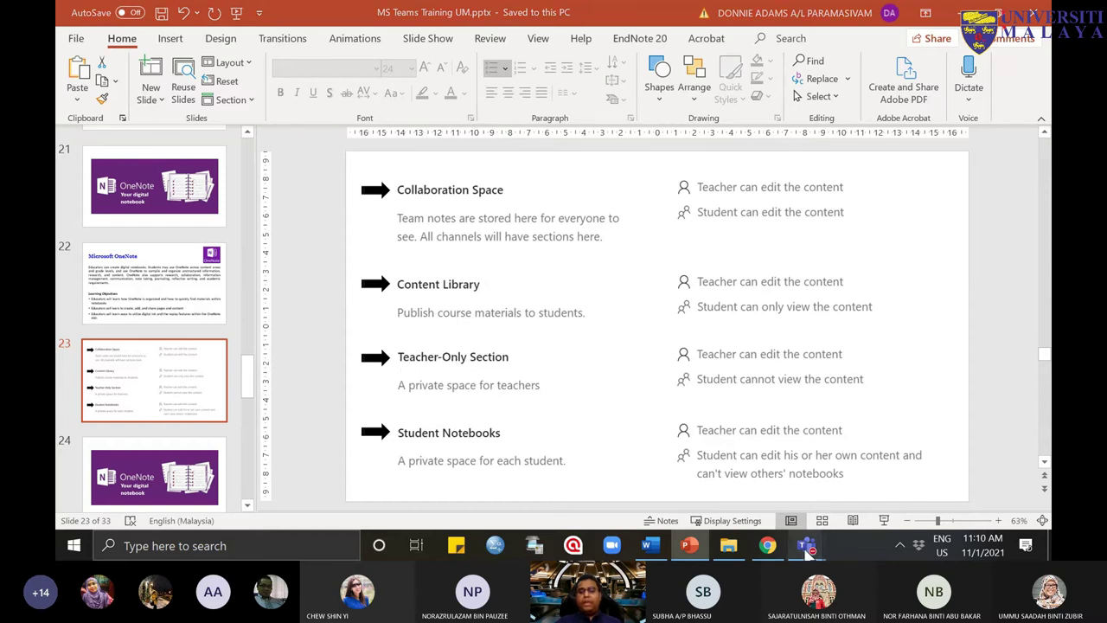
{"action": "mouse_move", "coordinate": [806, 543]}
{"action": "left_click", "coordinate": [770, 459]}
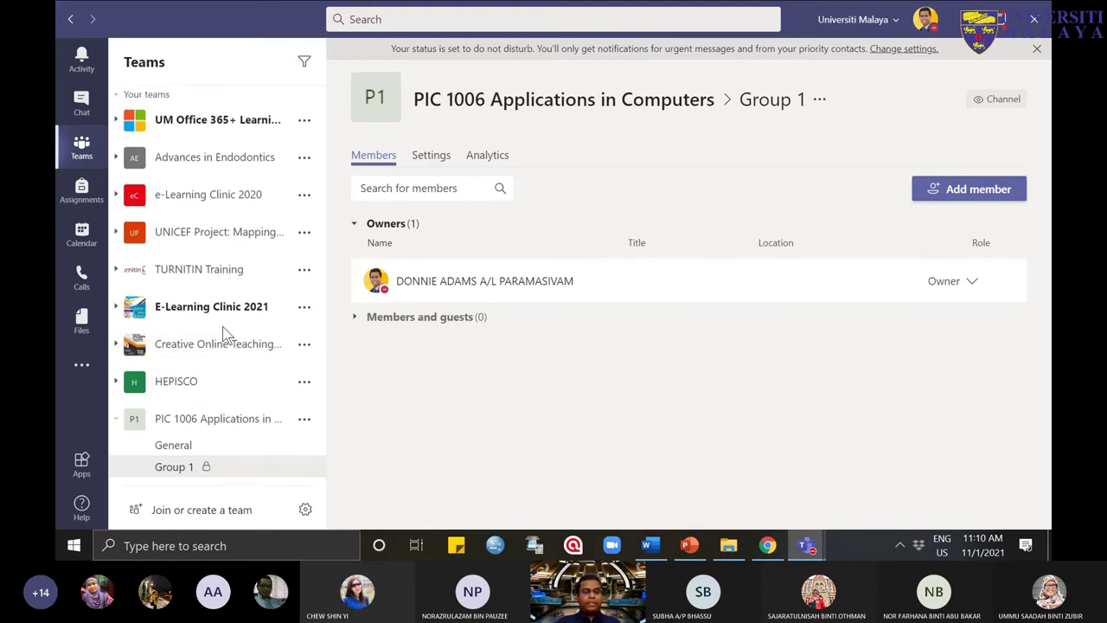
Step: Collapse the PIC 1006 team and show the General channel of the Creative Online Teaching team
{"action": "left_click", "coordinate": [227, 348]}
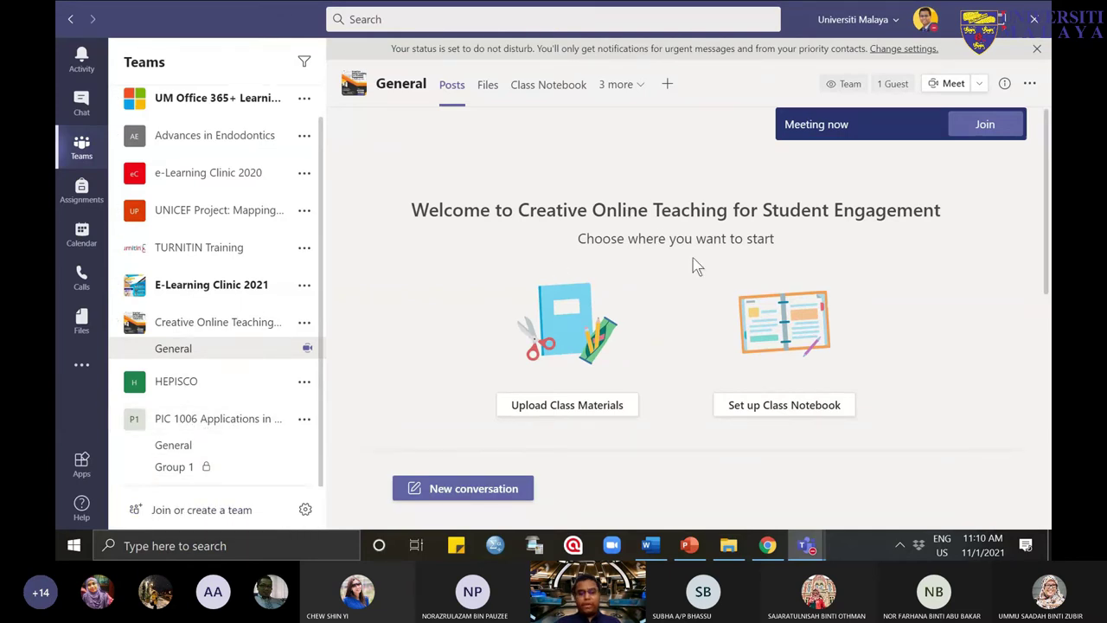
{"action": "left_click", "coordinate": [222, 419]}
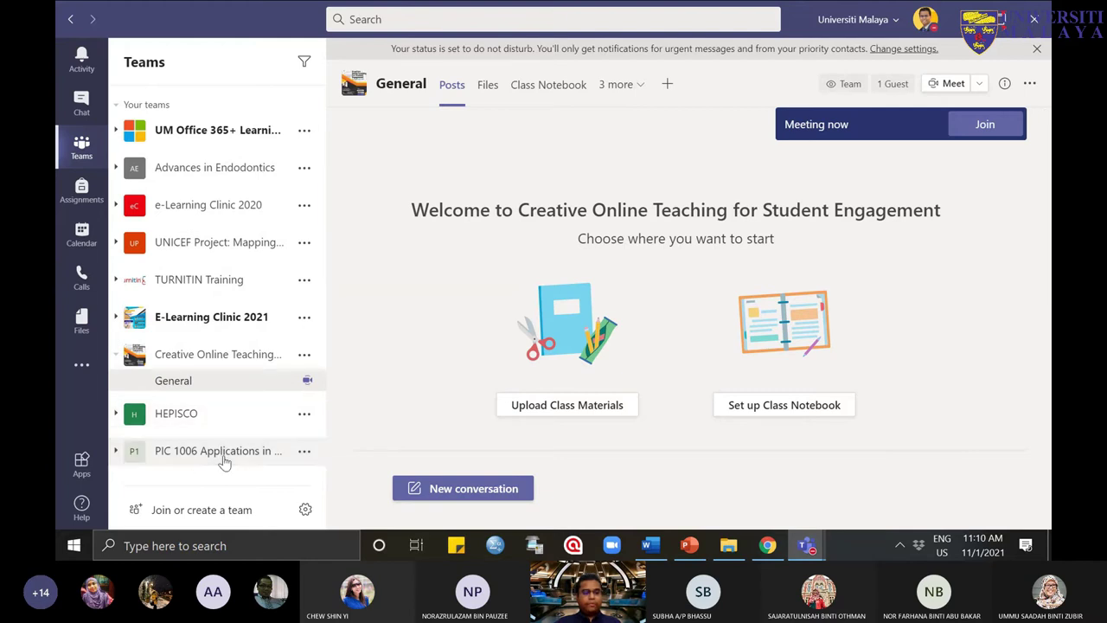
{"action": "left_click", "coordinate": [229, 365]}
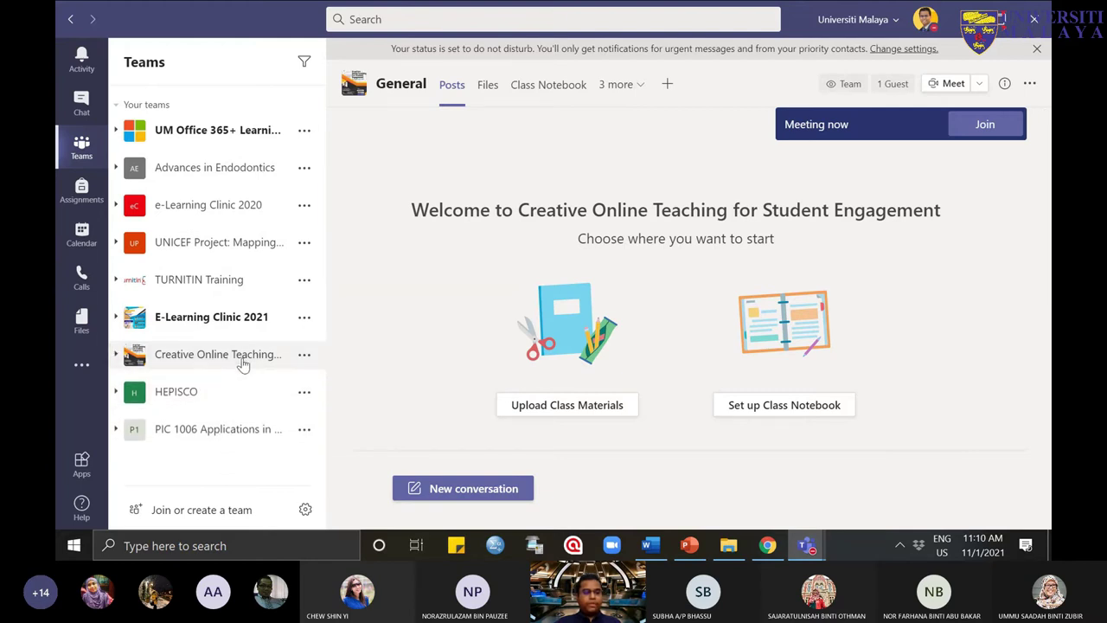
{"action": "left_click", "coordinate": [242, 363]}
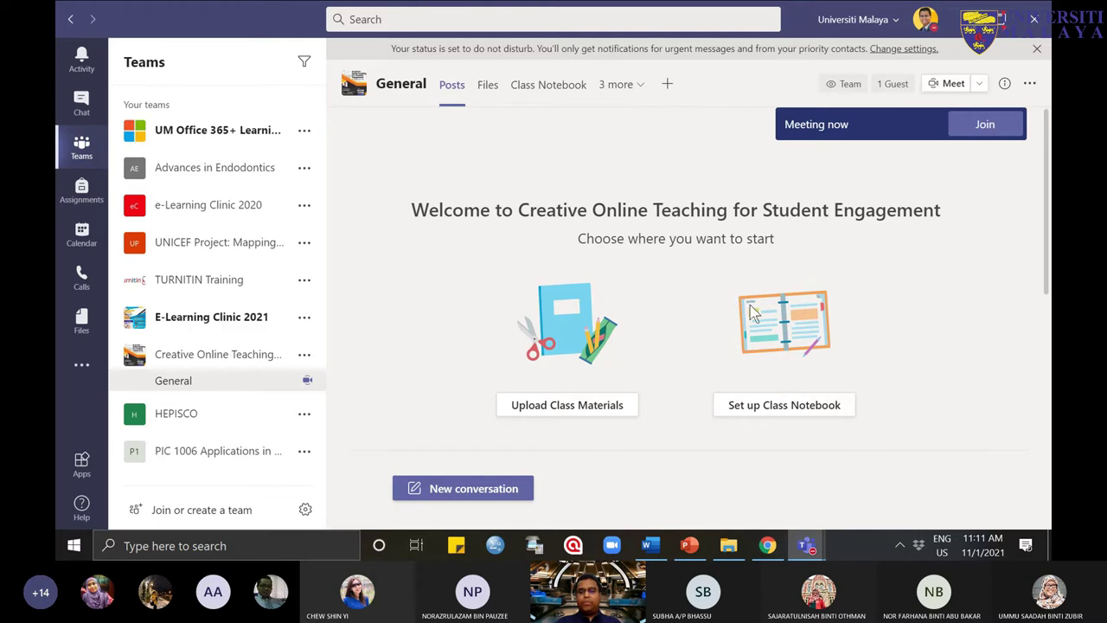
Step: Start setting up a OneNote Class Notebook for the Creative Online Teaching team as a blank notebook
{"action": "left_click", "coordinate": [758, 418]}
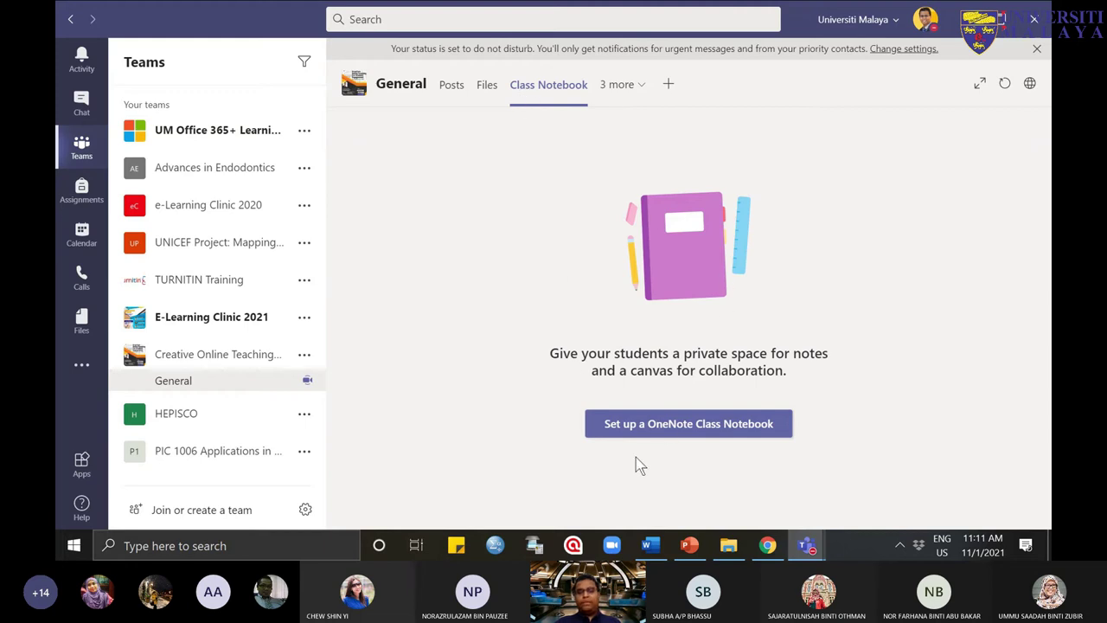
{"action": "left_click", "coordinate": [692, 429]}
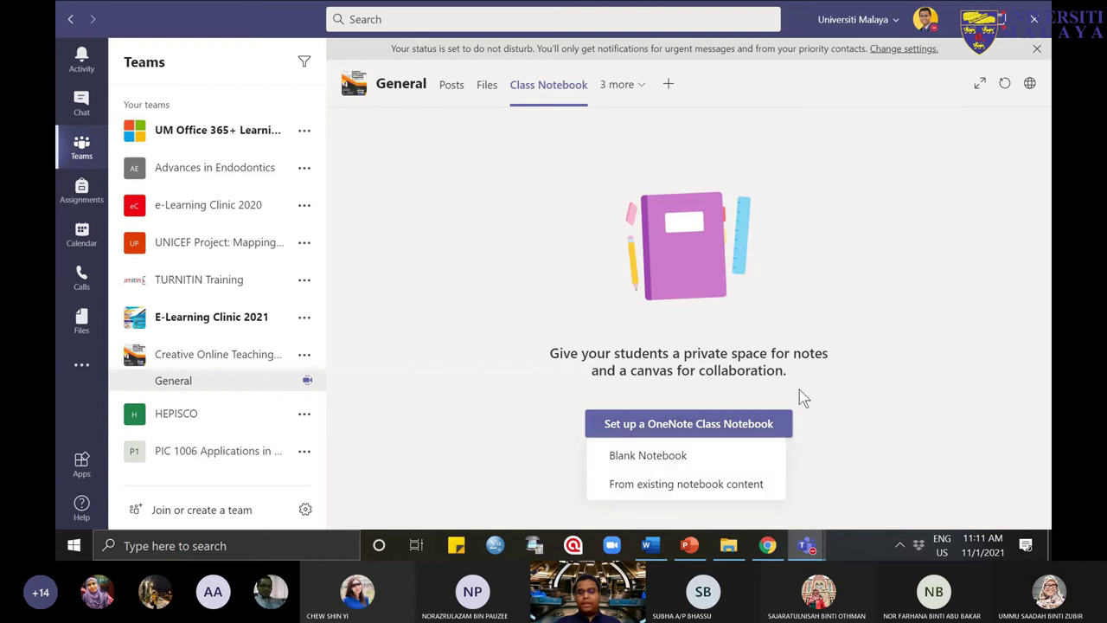
{"action": "left_click", "coordinate": [683, 464]}
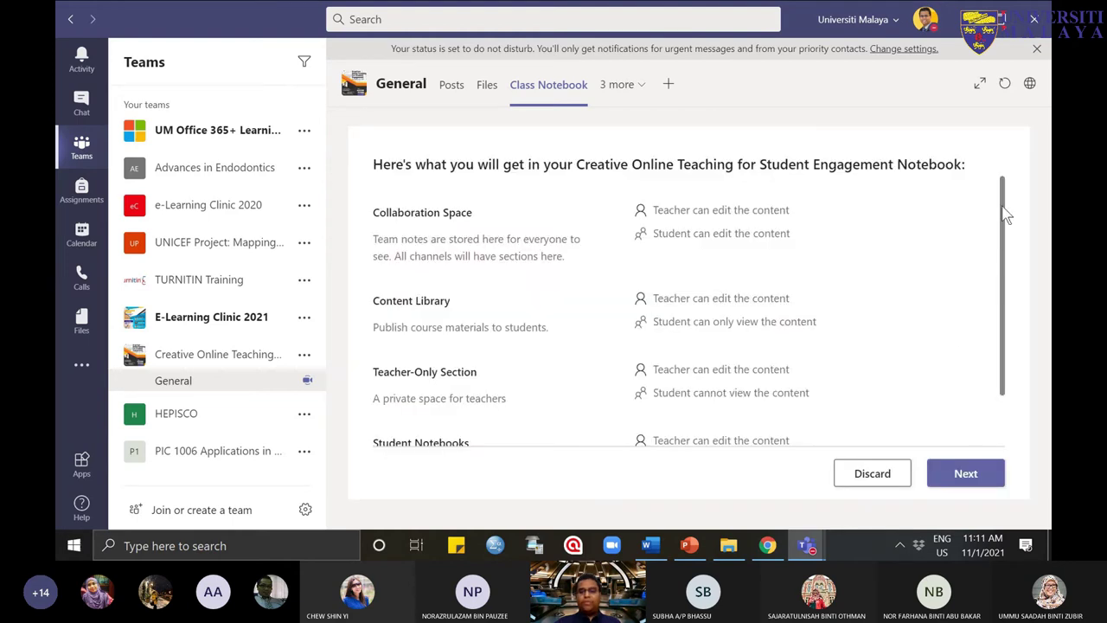
Step: Review the notebook's spaces and permissions, then create it with the suggested student sections Handouts, Class Notes, Homework and Quizzes
{"action": "mouse_move", "coordinate": [1006, 240]}
{"action": "left_mouse_down"}
{"action": "mouse_move", "coordinate": [1013, 297]}
{"action": "mouse_move", "coordinate": [1011, 227]}
{"action": "left_mouse_up"}
{"action": "scroll", "coordinate": [458, 258], "scroll_direction": "down", "scroll_amount": 2}
{"action": "scroll", "coordinate": [447, 394], "scroll_direction": "up", "scroll_amount": 2}
{"action": "scroll", "coordinate": [656, 313], "scroll_direction": "down", "scroll_amount": 2}
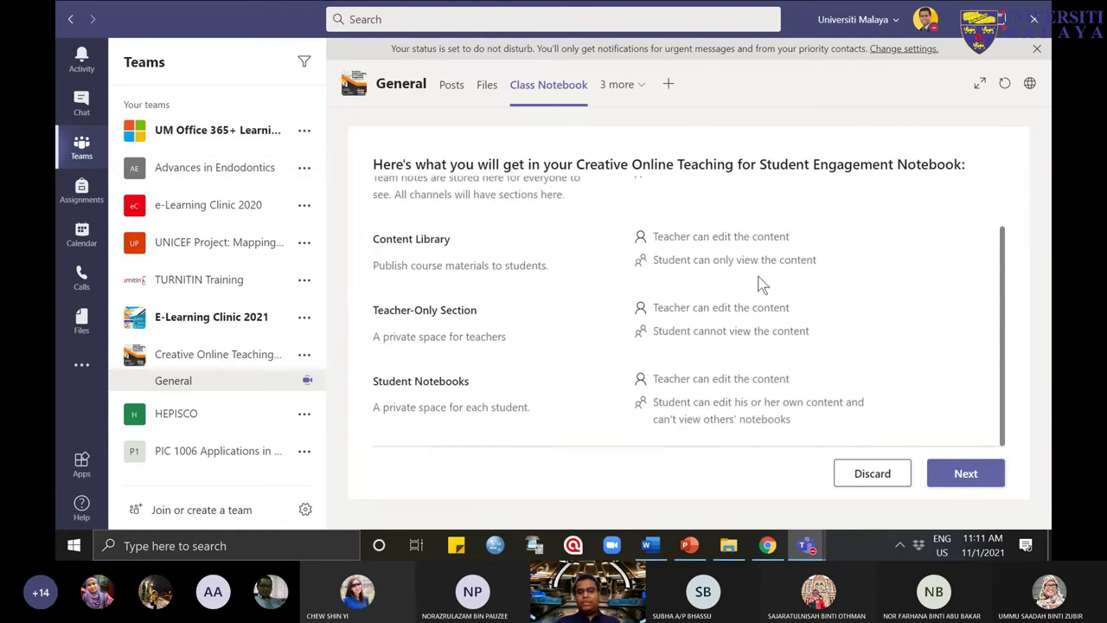
{"action": "left_click", "coordinate": [959, 483]}
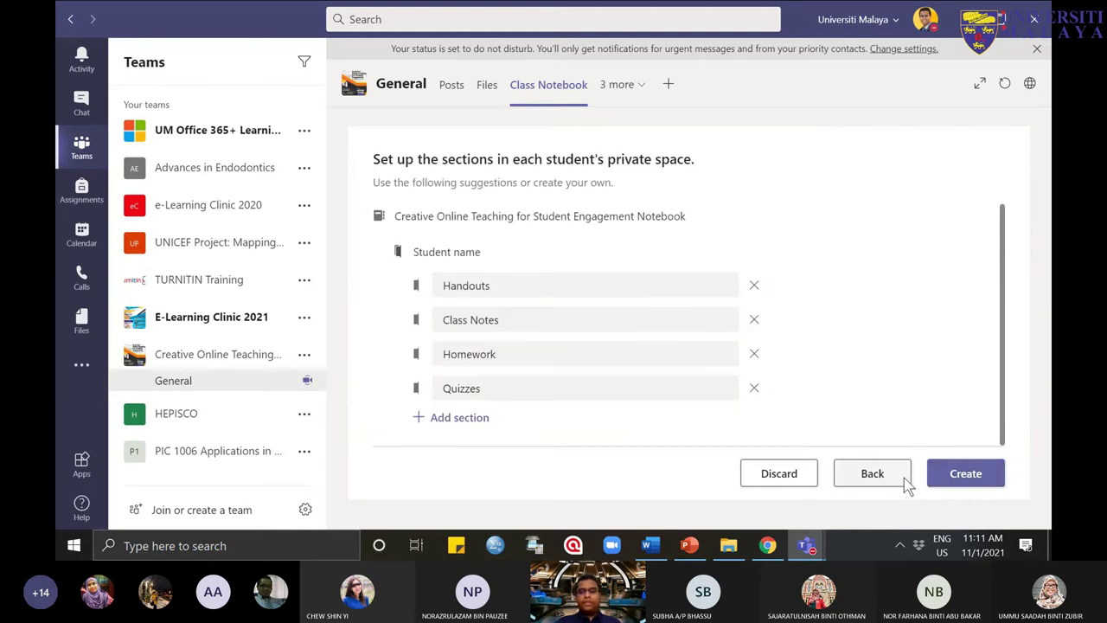
{"action": "left_click", "coordinate": [957, 482]}
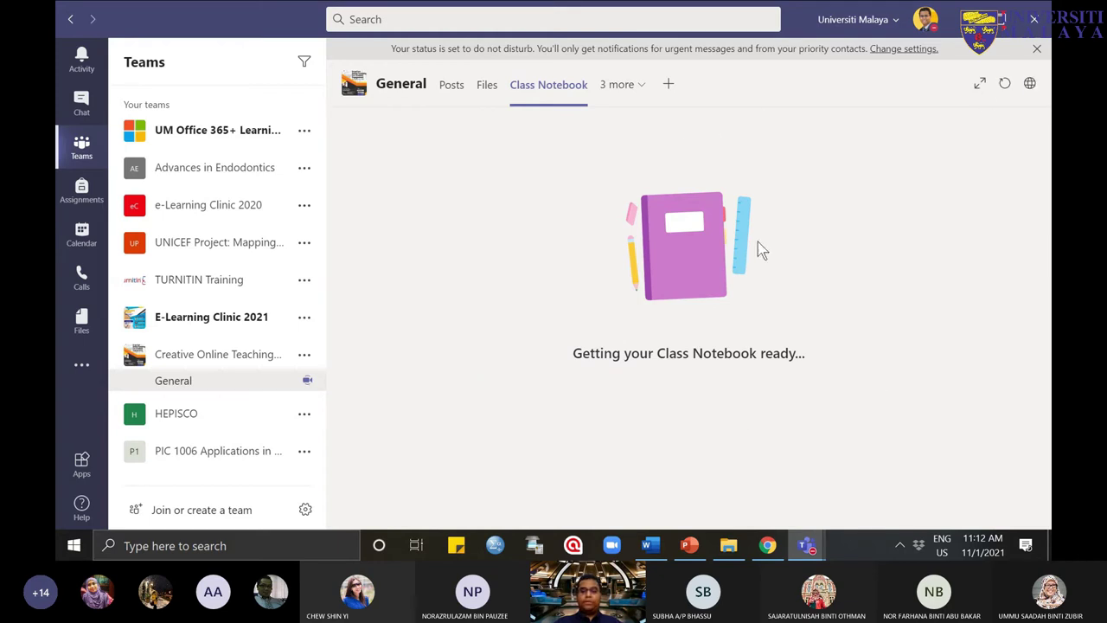
Step: Check the meeting window's chat and return to the team's Class Notebook
{"action": "left_click", "coordinate": [807, 539]}
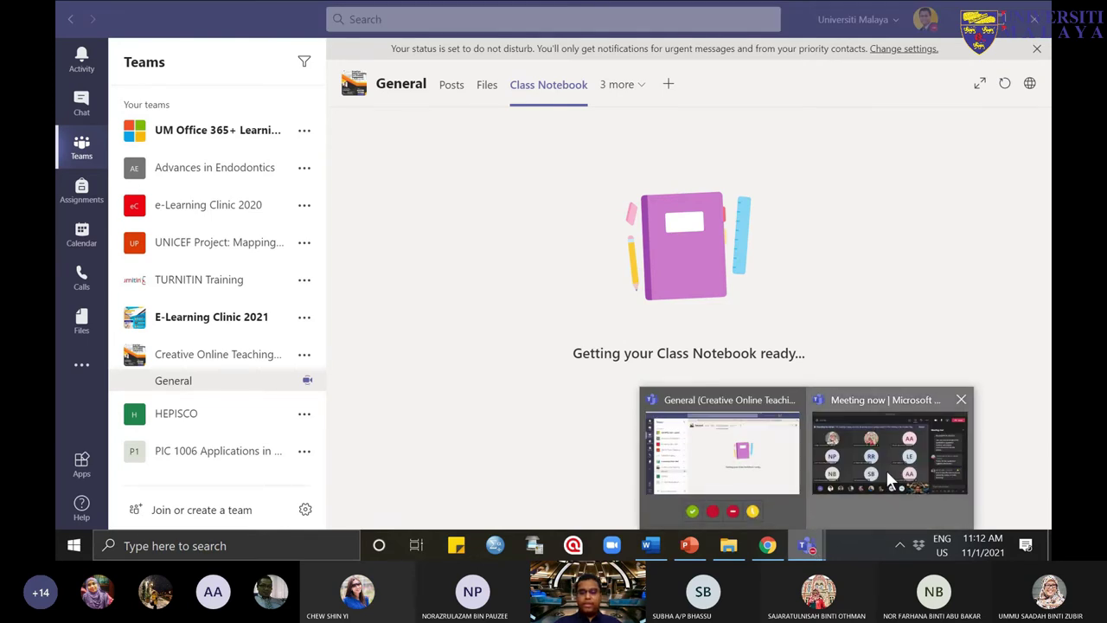
{"action": "left_click", "coordinate": [886, 467]}
{"action": "mouse_move", "coordinate": [816, 543]}
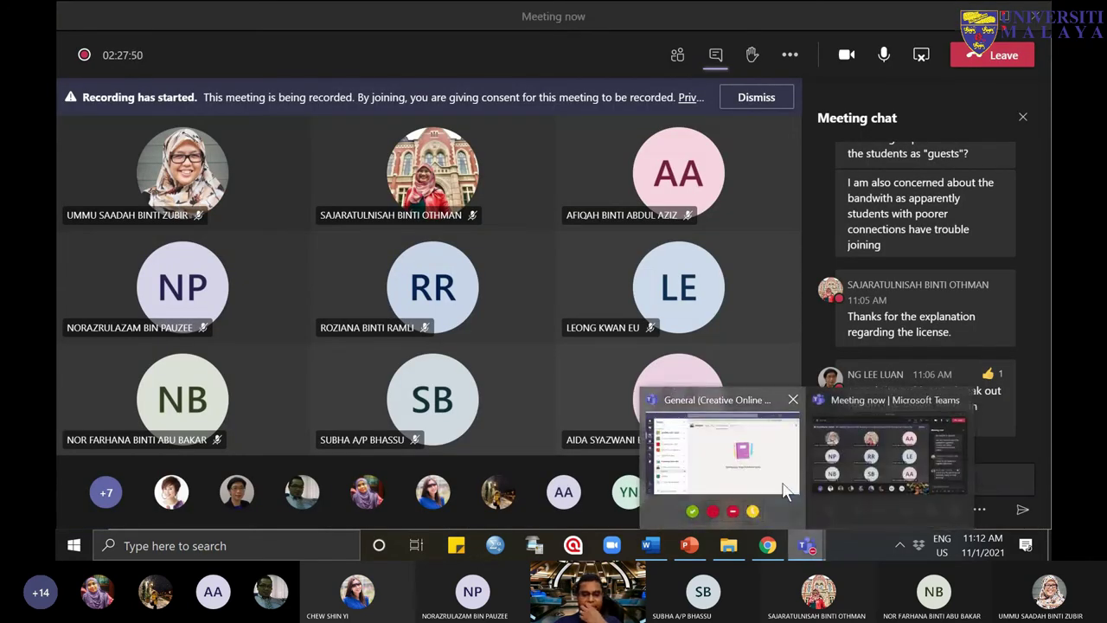
{"action": "left_click", "coordinate": [785, 490]}
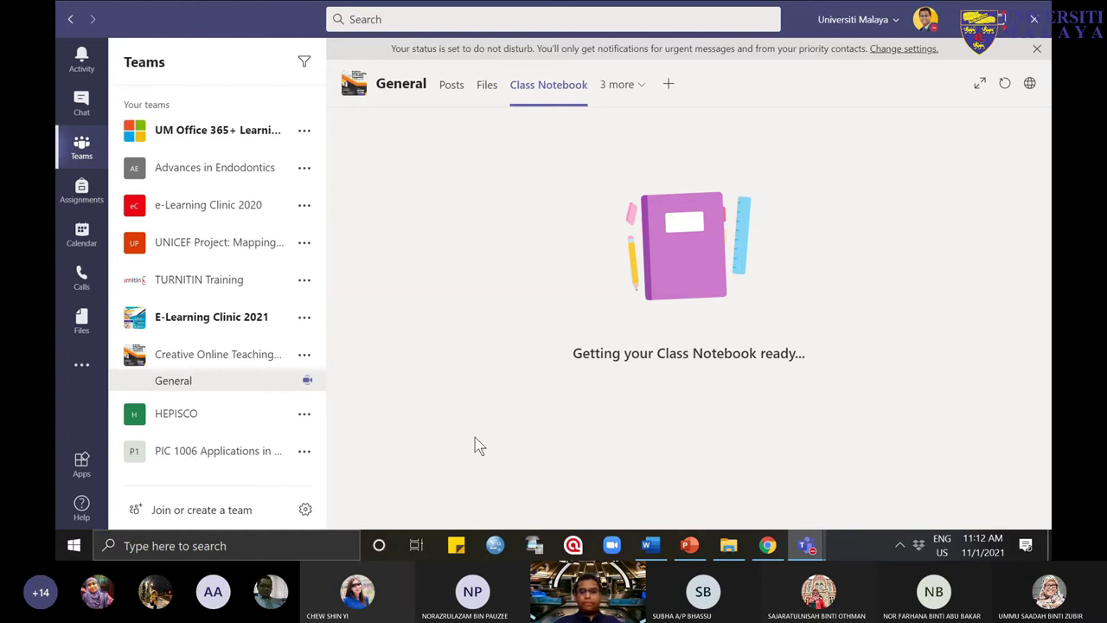
Step: Reopen the General channel of the Creative Online Teaching team and look over its posts and welcome section
{"action": "left_click", "coordinate": [224, 455]}
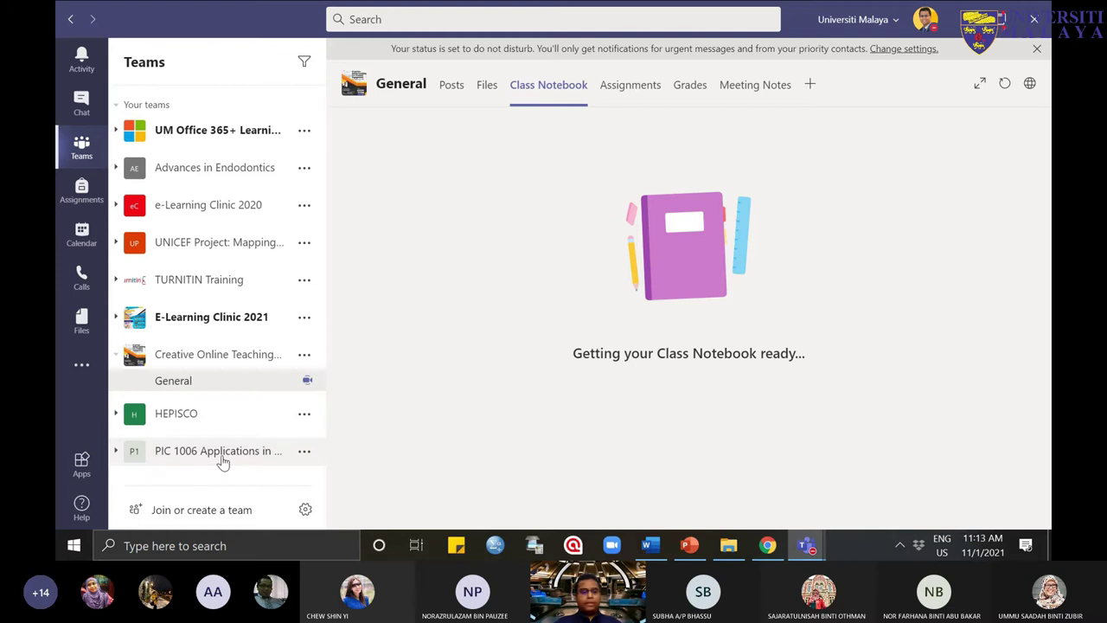
{"action": "left_click", "coordinate": [231, 394]}
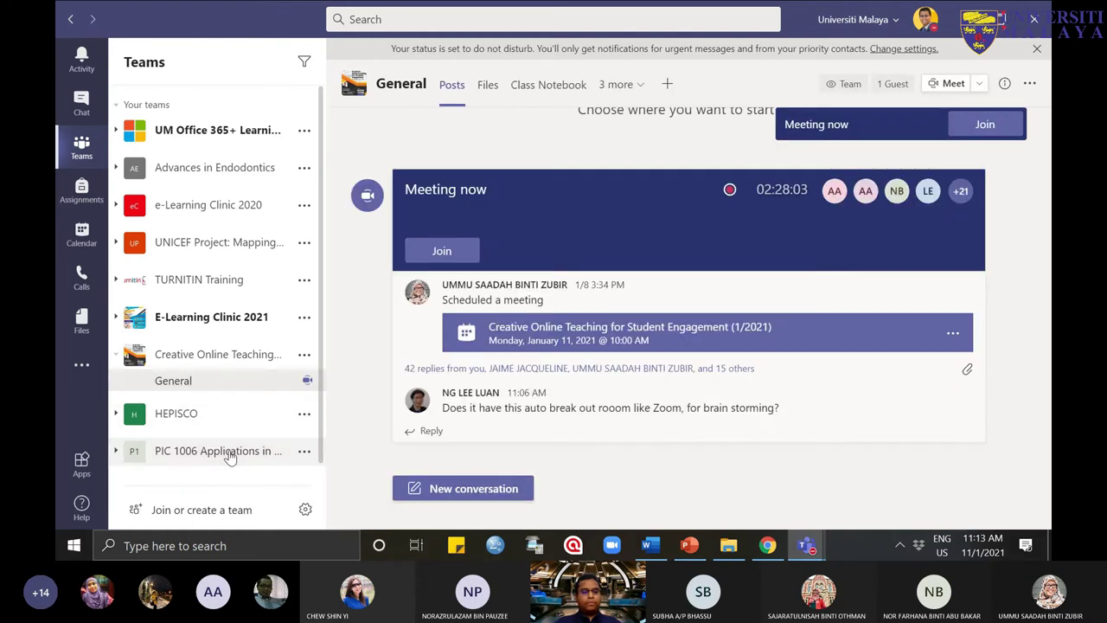
{"action": "left_click", "coordinate": [222, 451]}
{"action": "left_click", "coordinate": [240, 366]}
{"action": "left_click", "coordinate": [241, 364]}
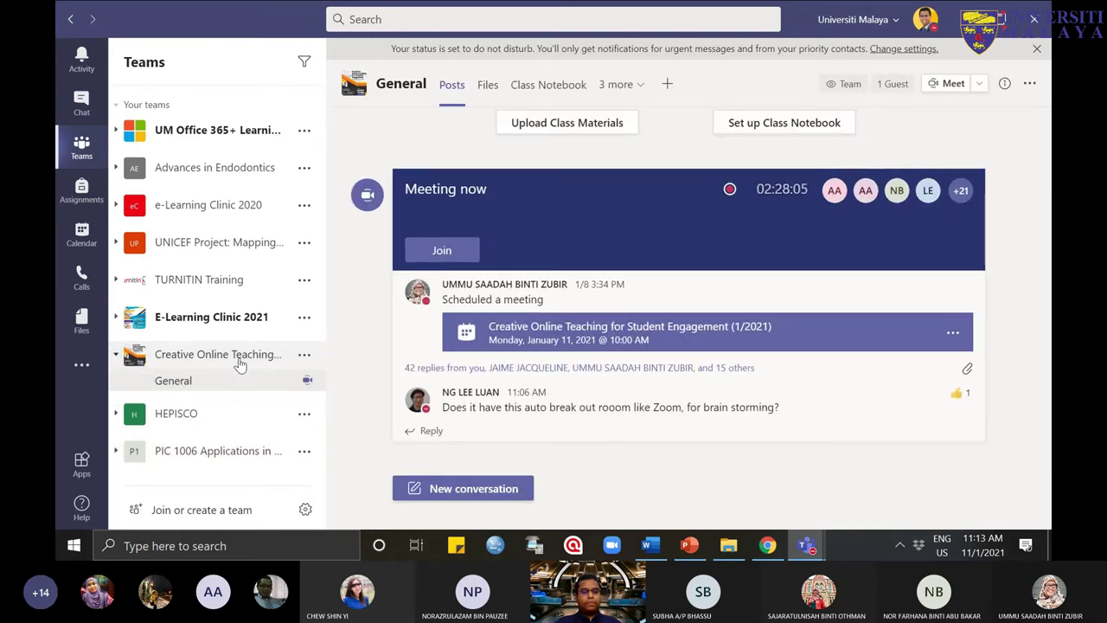
{"action": "double_click", "coordinate": [240, 362]}
{"action": "scroll", "coordinate": [650, 361], "scroll_direction": "up", "scroll_amount": 3}
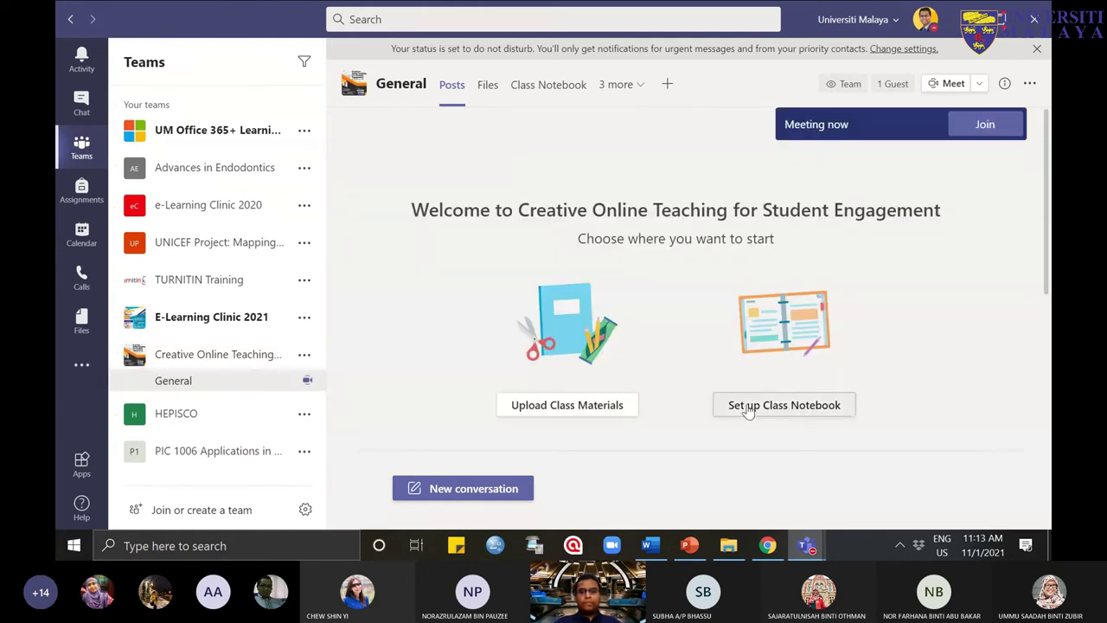
{"action": "scroll", "coordinate": [839, 401], "scroll_direction": "down", "scroll_amount": 1}
{"action": "scroll", "coordinate": [839, 401], "scroll_direction": "down", "scroll_amount": 3}
{"action": "scroll", "coordinate": [837, 403], "scroll_direction": "up", "scroll_amount": 3}
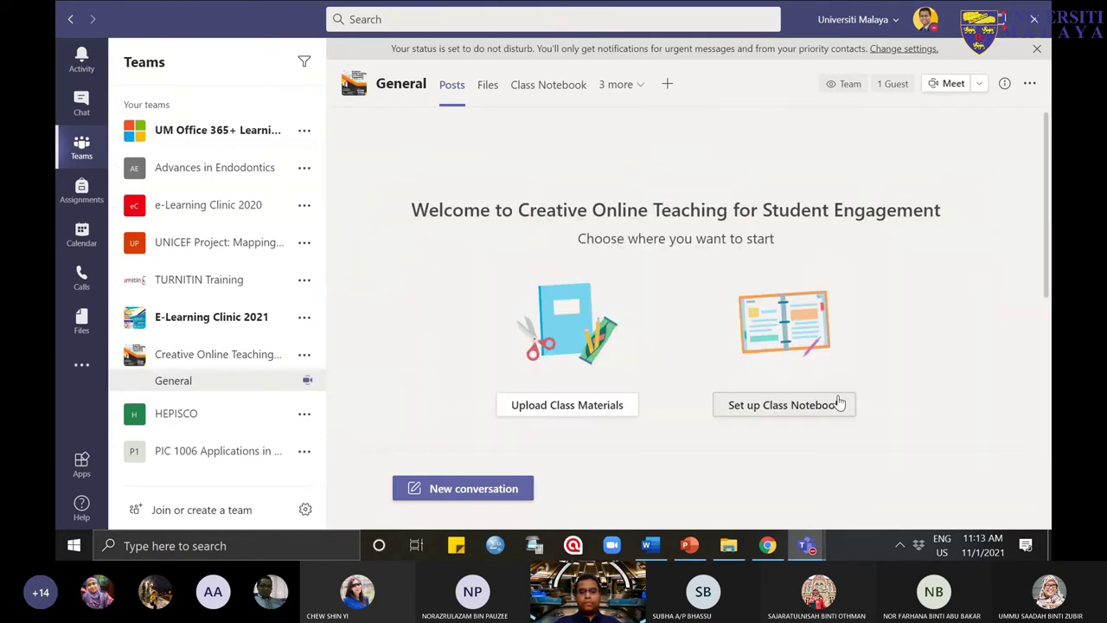
Step: Open the team's Class Notebook and look through the Welcome to Class Notebook page
{"action": "left_click", "coordinate": [553, 82]}
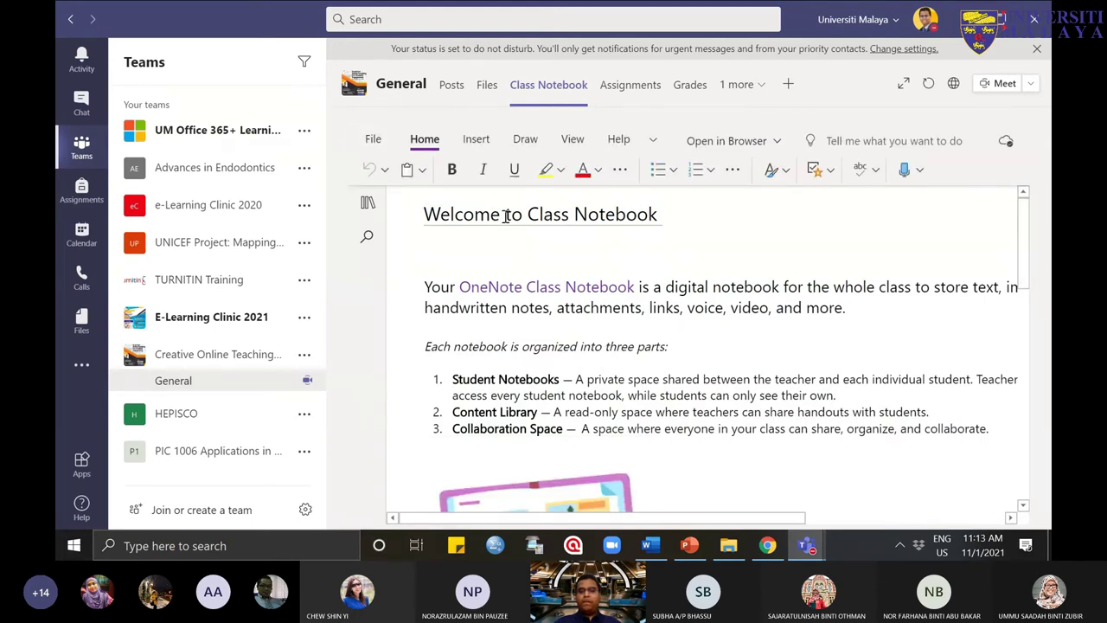
{"action": "mouse_move", "coordinate": [1023, 227]}
{"action": "left_mouse_down"}
{"action": "mouse_move", "coordinate": [1016, 467]}
{"action": "mouse_move", "coordinate": [1021, 214]}
{"action": "left_mouse_up"}
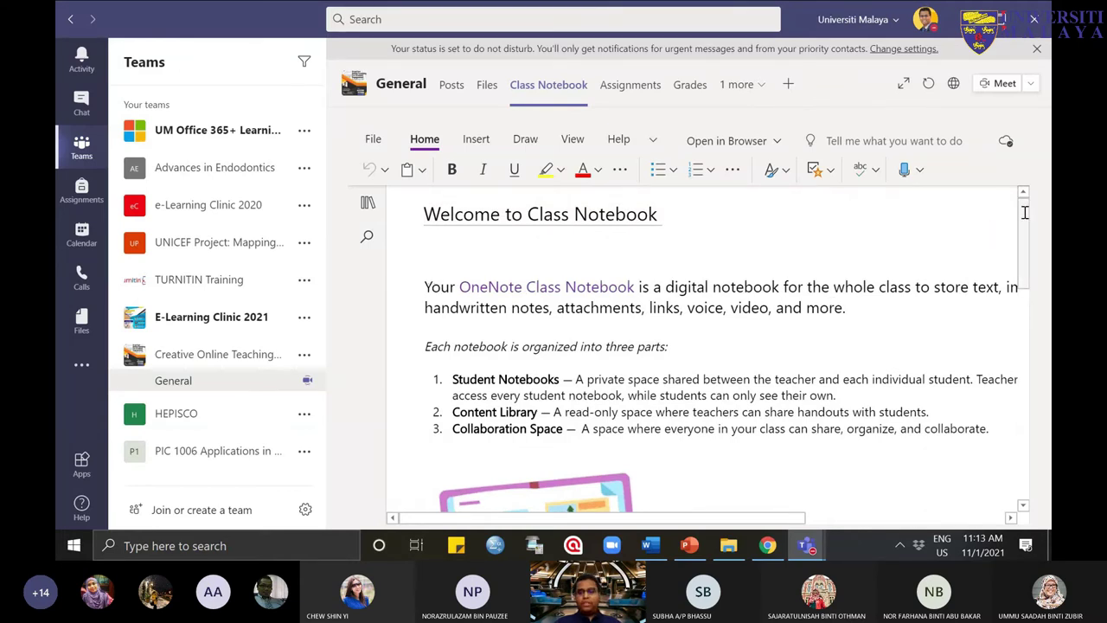
{"action": "scroll", "coordinate": [1024, 212], "scroll_direction": "down", "scroll_amount": 10}
{"action": "scroll", "coordinate": [1024, 212], "scroll_direction": "up", "scroll_amount": 10}
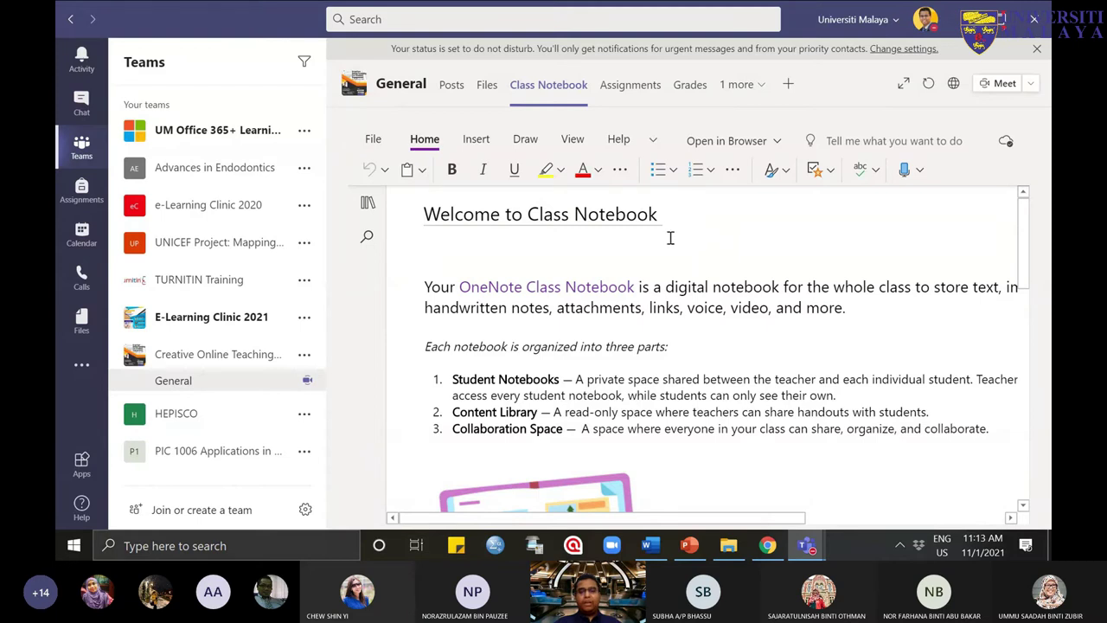
Step: Show the notebook's section list and inspect the sections inside the first student's notebook, then collapse it
{"action": "left_click", "coordinate": [367, 207]}
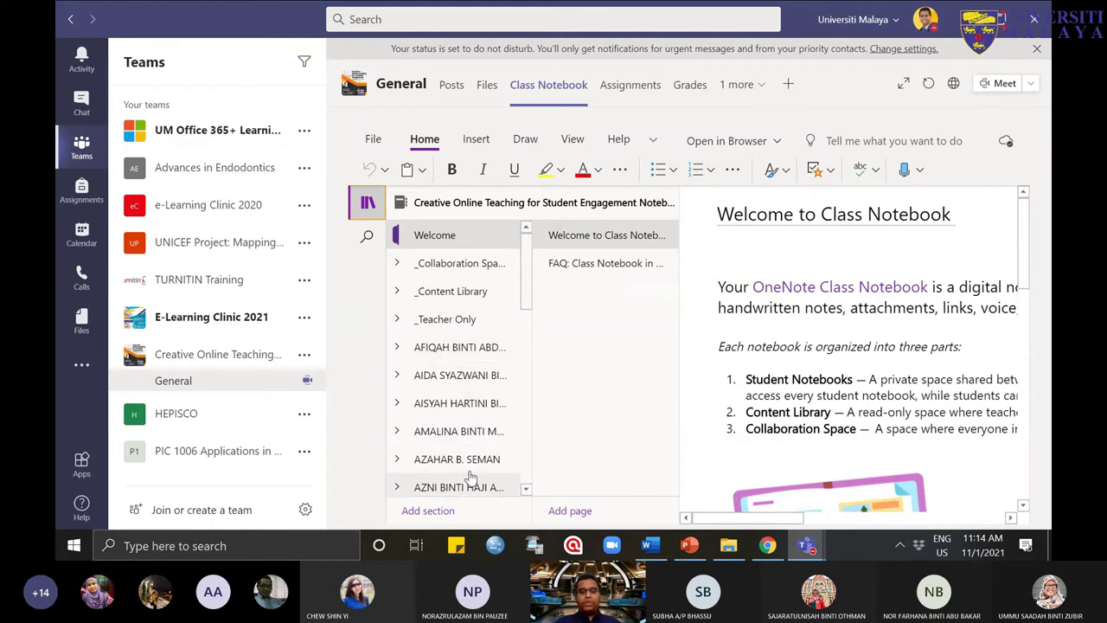
{"action": "mouse_move", "coordinate": [531, 294]}
{"action": "left_mouse_down"}
{"action": "mouse_move", "coordinate": [521, 475]}
{"action": "mouse_move", "coordinate": [515, 288]}
{"action": "left_mouse_up"}
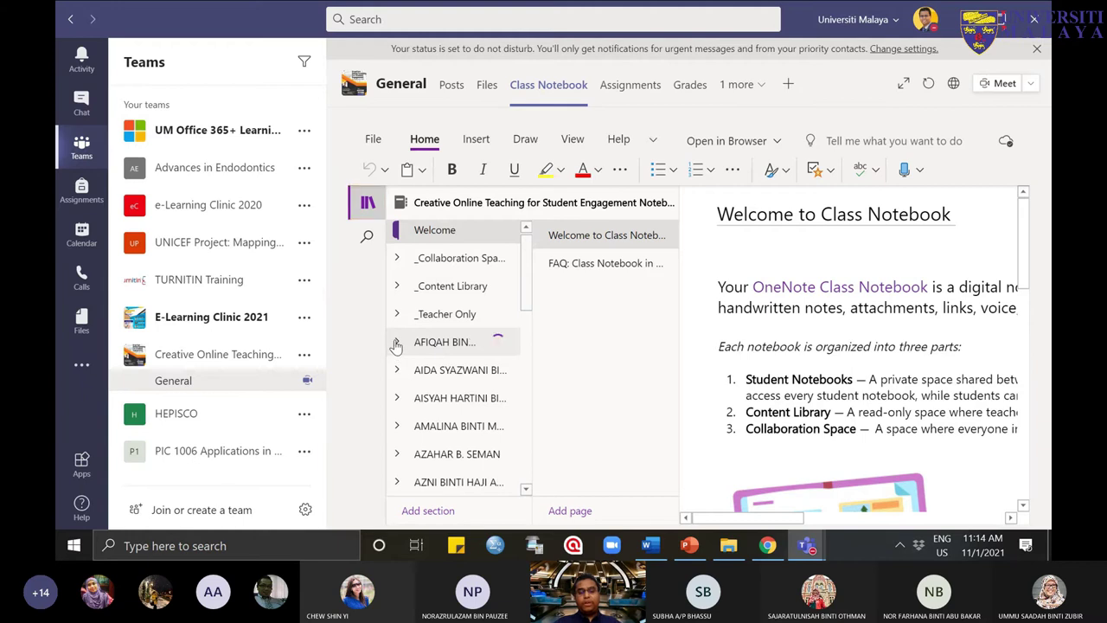
{"action": "left_click", "coordinate": [471, 346]}
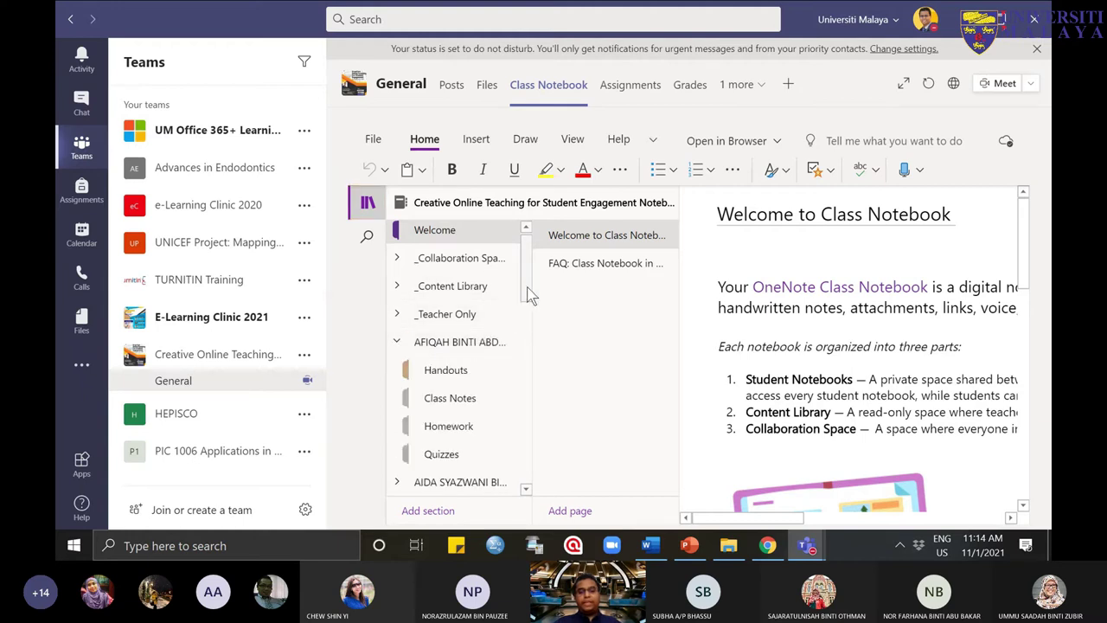
{"action": "scroll", "coordinate": [519, 303], "scroll_direction": "down", "scroll_amount": 2}
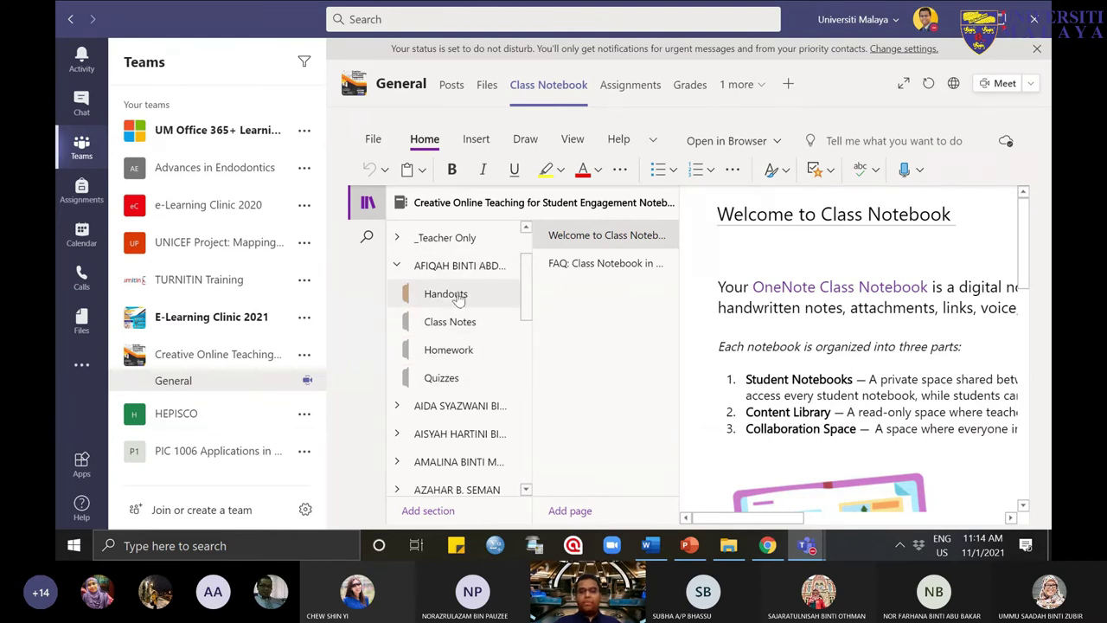
{"action": "left_click", "coordinate": [397, 266]}
Step: Browse the full list of student notebooks and go back to the start of the section list
{"action": "left_click_drag", "start_coordinate": [529, 290], "coordinate": [467, 445]}
{"action": "scroll", "coordinate": [468, 445], "scroll_direction": "up", "scroll_amount": 10}
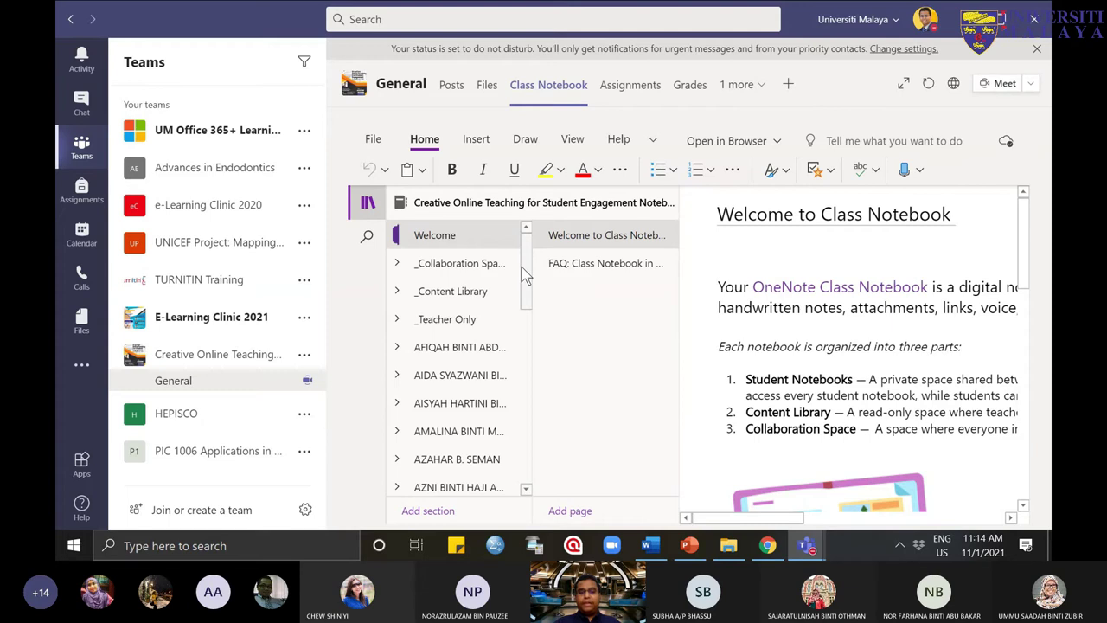
{"action": "scroll", "coordinate": [520, 295], "scroll_direction": "down", "scroll_amount": 7}
{"action": "scroll", "coordinate": [519, 340], "scroll_direction": "up", "scroll_amount": 4}
{"action": "scroll", "coordinate": [520, 340], "scroll_direction": "up", "scroll_amount": 5}
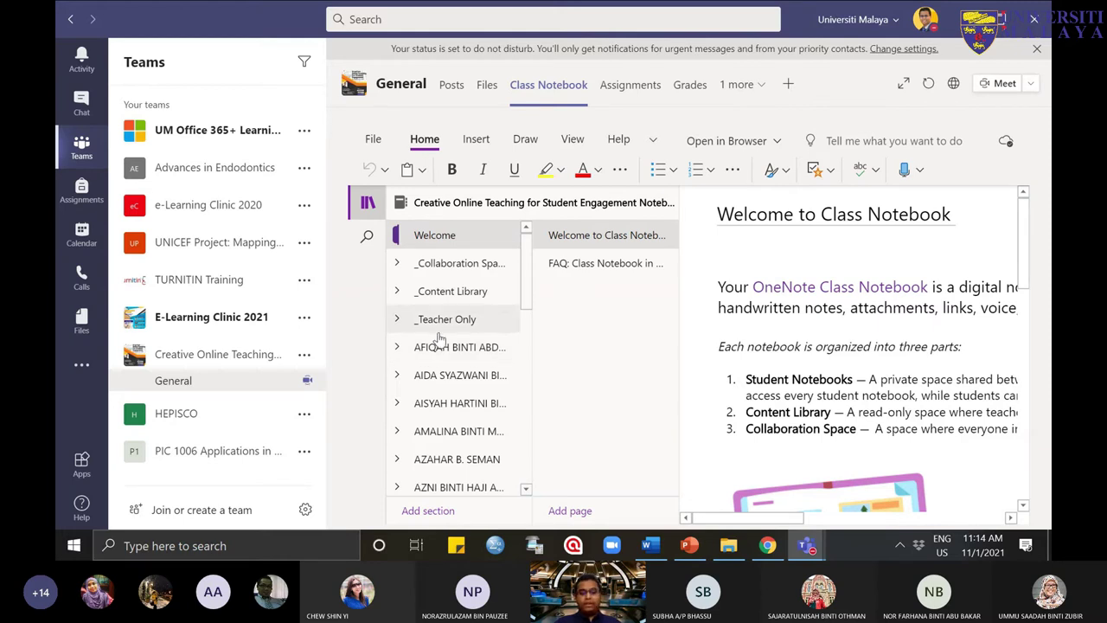
Step: Add a new section named OneNote Training to the class notebook
{"action": "left_click", "coordinate": [427, 511]}
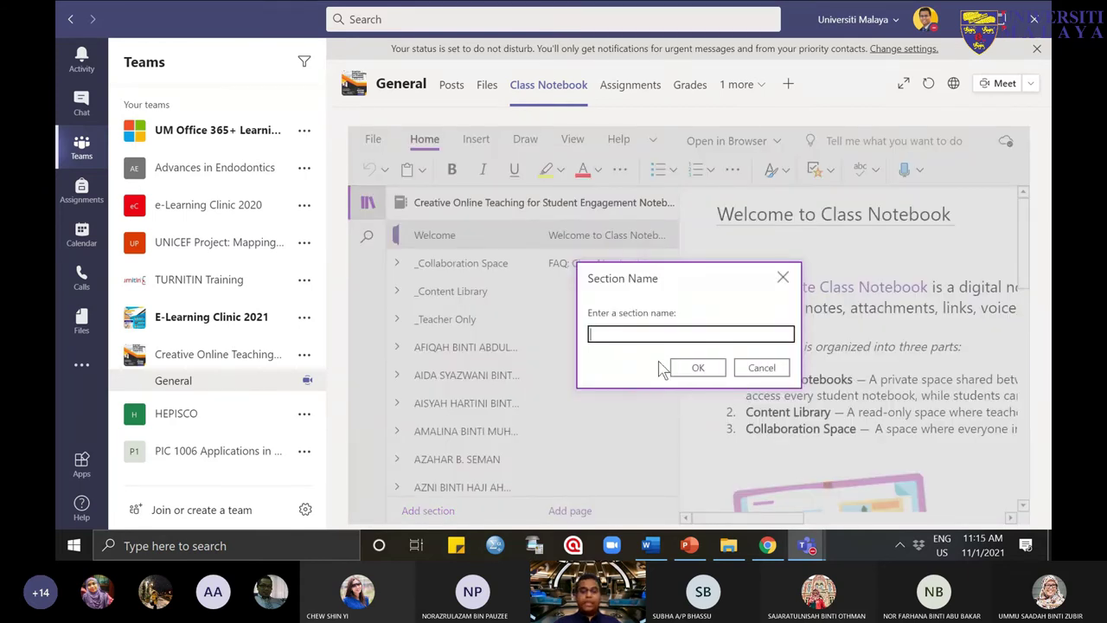
{"action": "type", "text": "OneNote"}
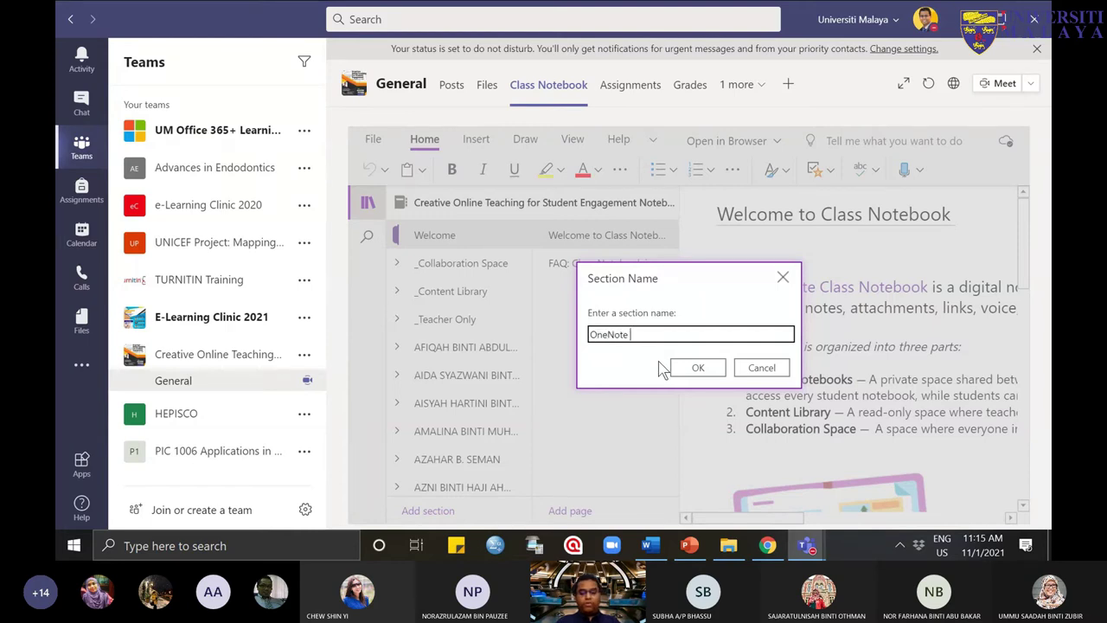
{"action": "type", "text": " Trainiing"}
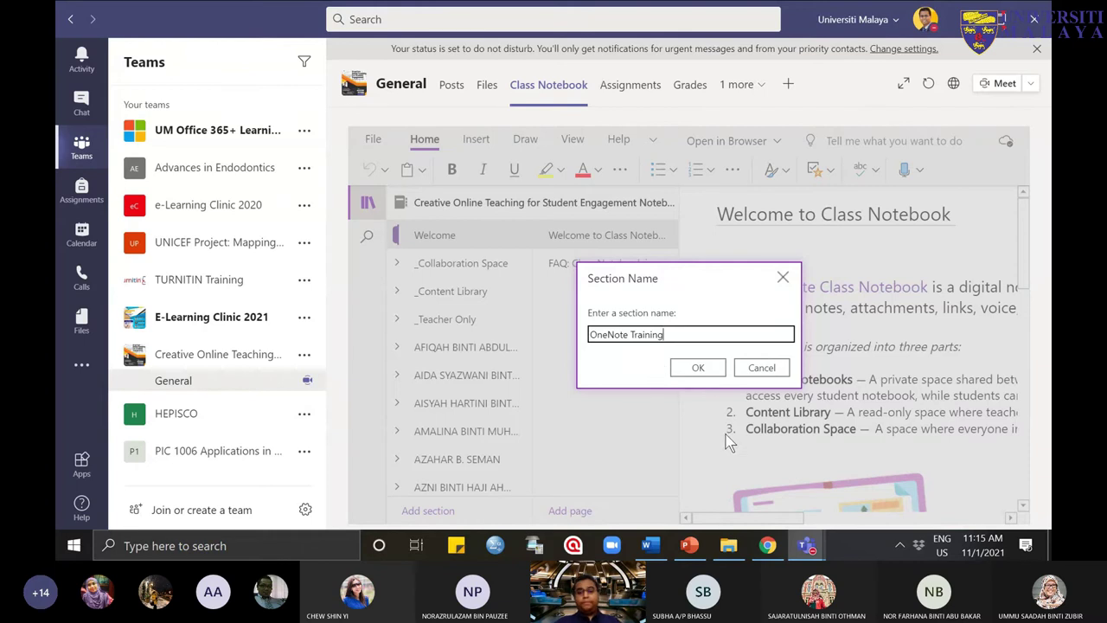
{"action": "left_click", "coordinate": [708, 370]}
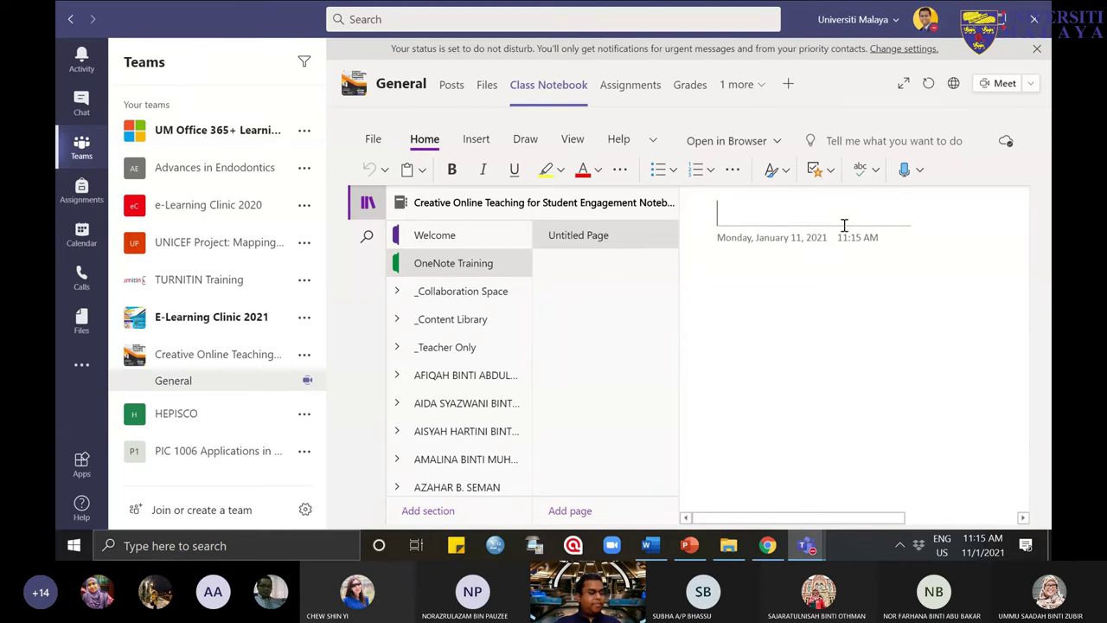
Step: Title the untitled page in the OneNote Training section OneNote Notes and show the notebook's section list again
{"action": "type", "text": "One"}
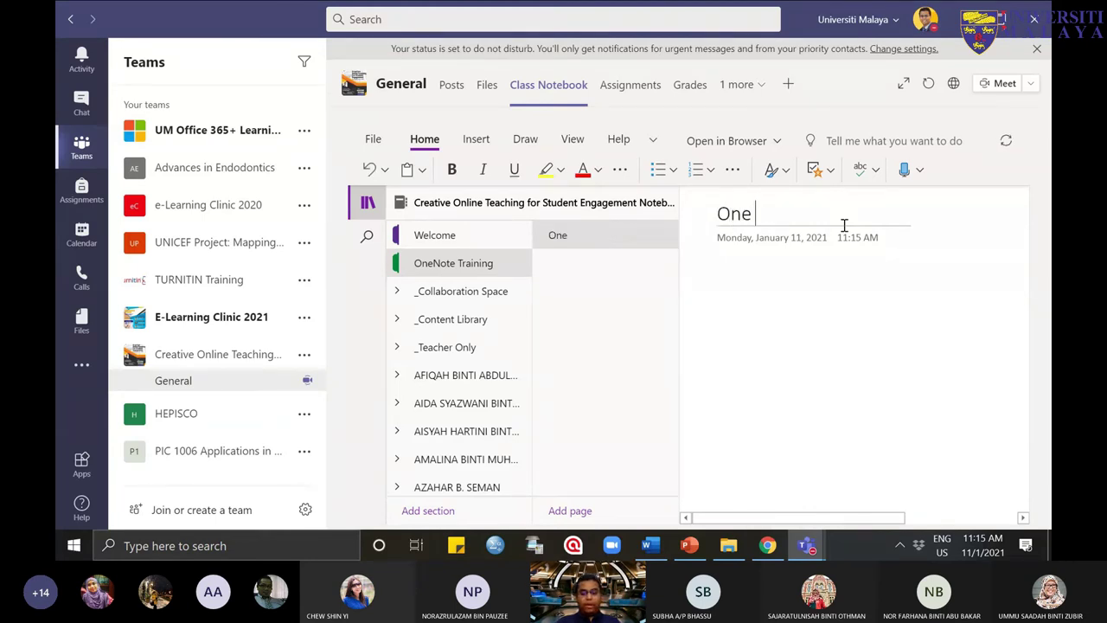
{"action": "type", "text": "Note "}
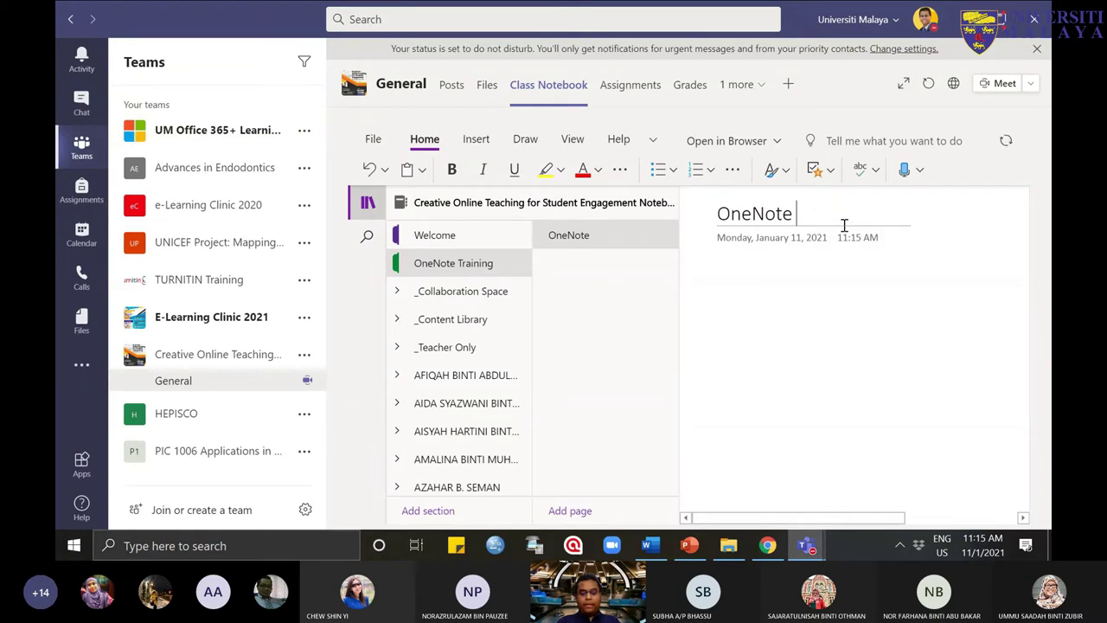
{"action": "type", "text": "Notes"}
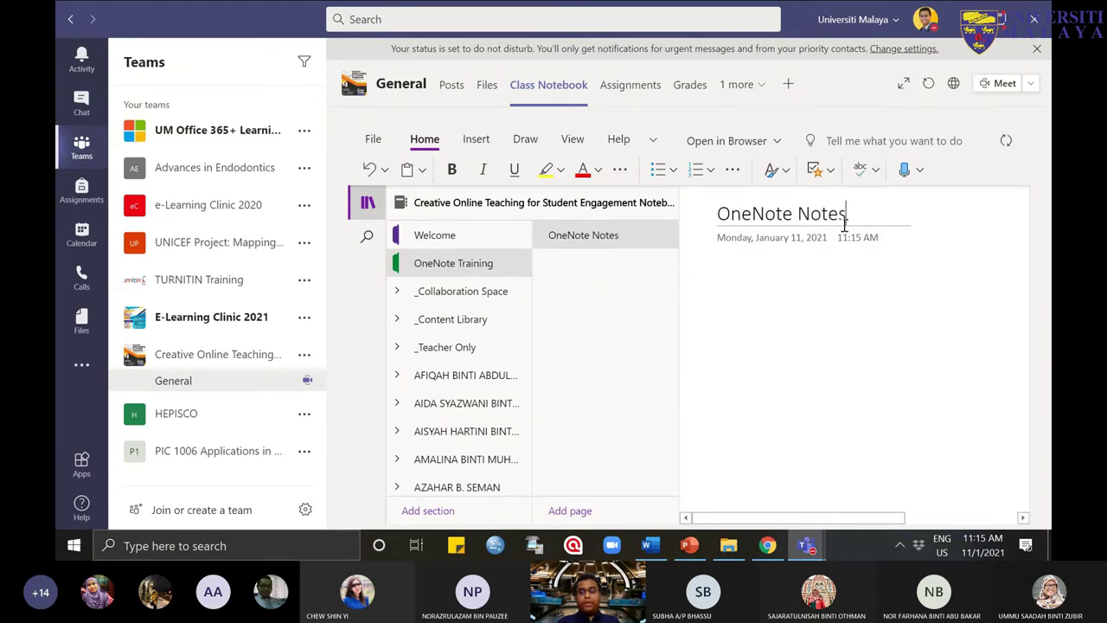
{"action": "key", "text": "Return"}
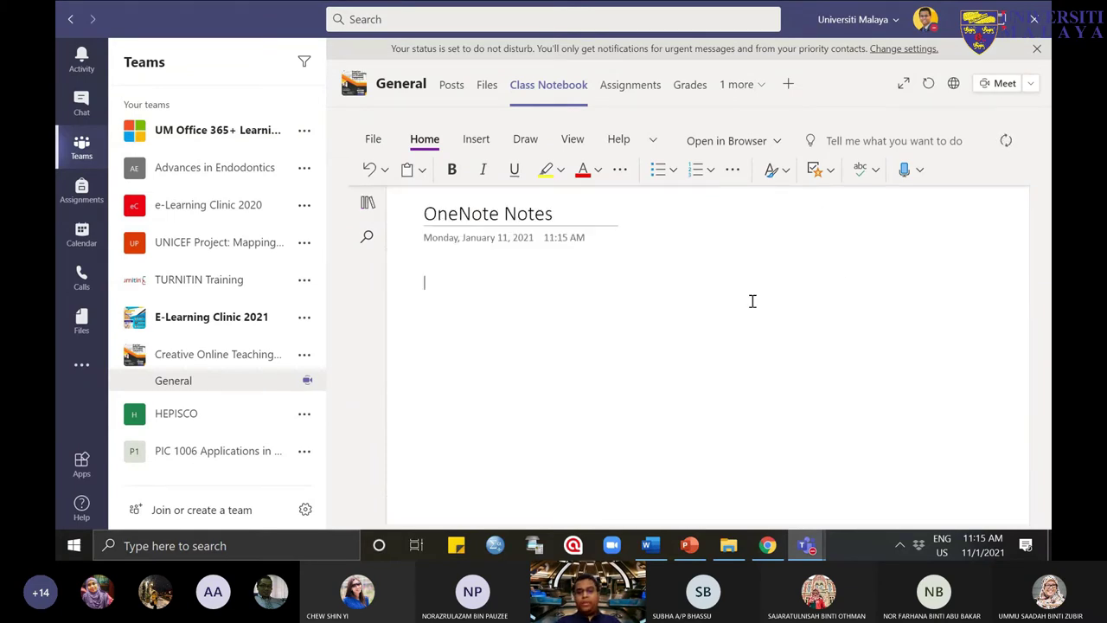
{"action": "left_click", "coordinate": [367, 203]}
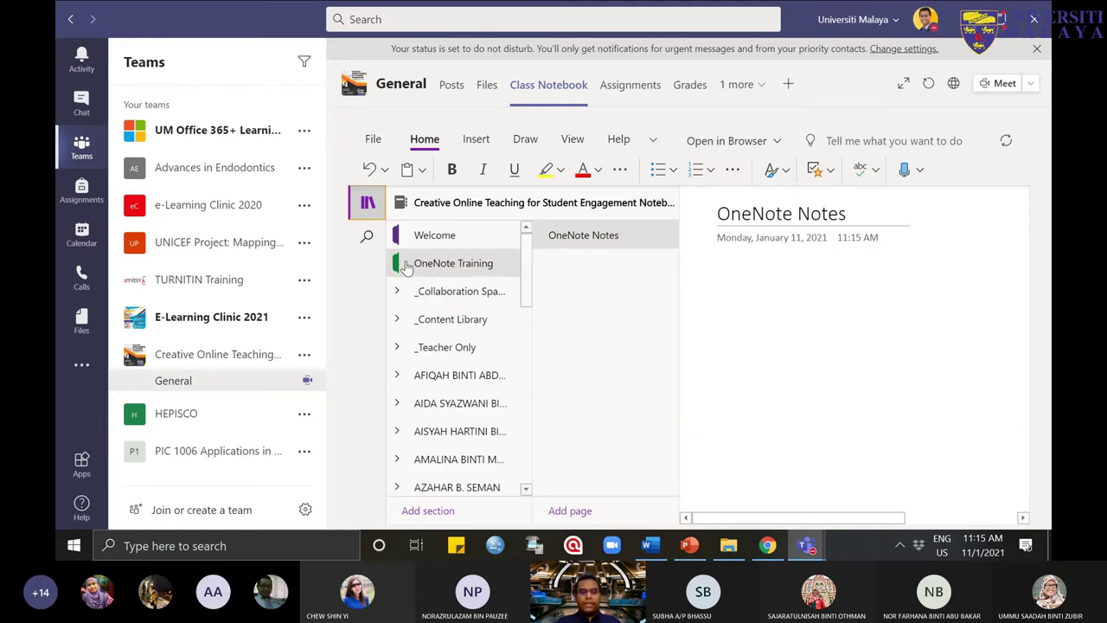
Step: Check the chat in the meeting window and return to the OneNote Notes page in the Class Notebook
{"action": "mouse_move", "coordinate": [806, 545]}
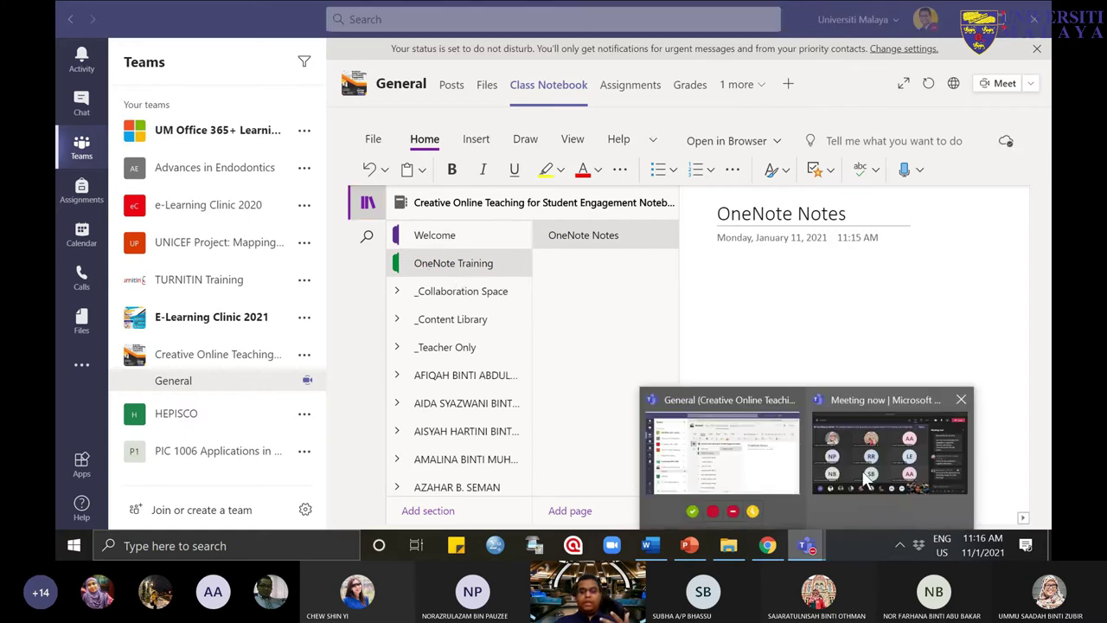
{"action": "left_click", "coordinate": [865, 441]}
{"action": "left_click", "coordinate": [865, 471]}
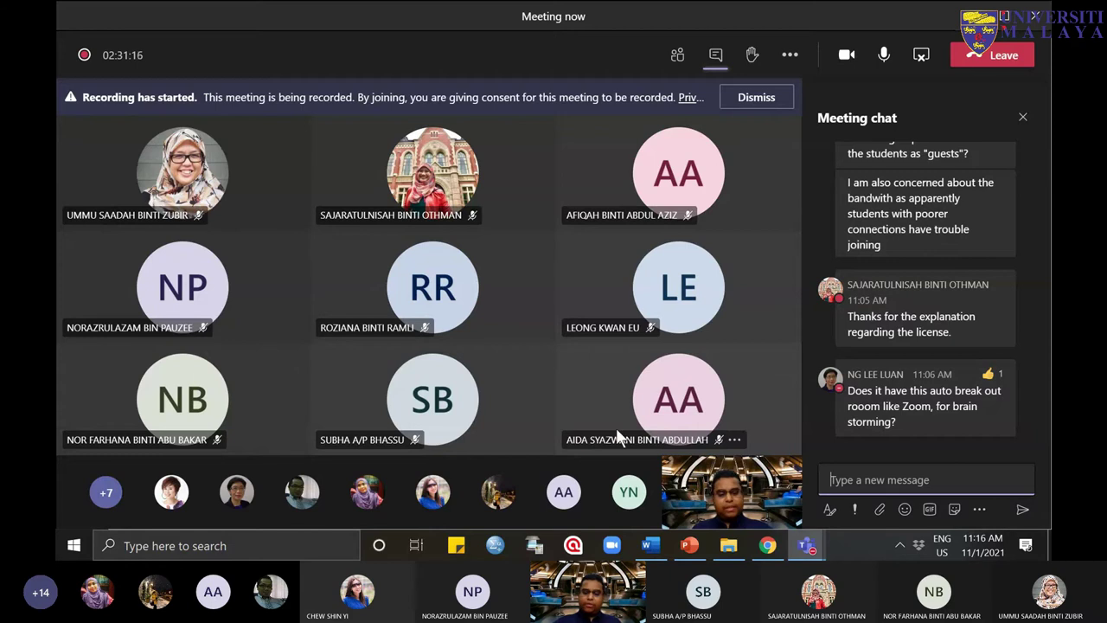
{"action": "mouse_move", "coordinate": [802, 554]}
{"action": "left_click", "coordinate": [764, 452]}
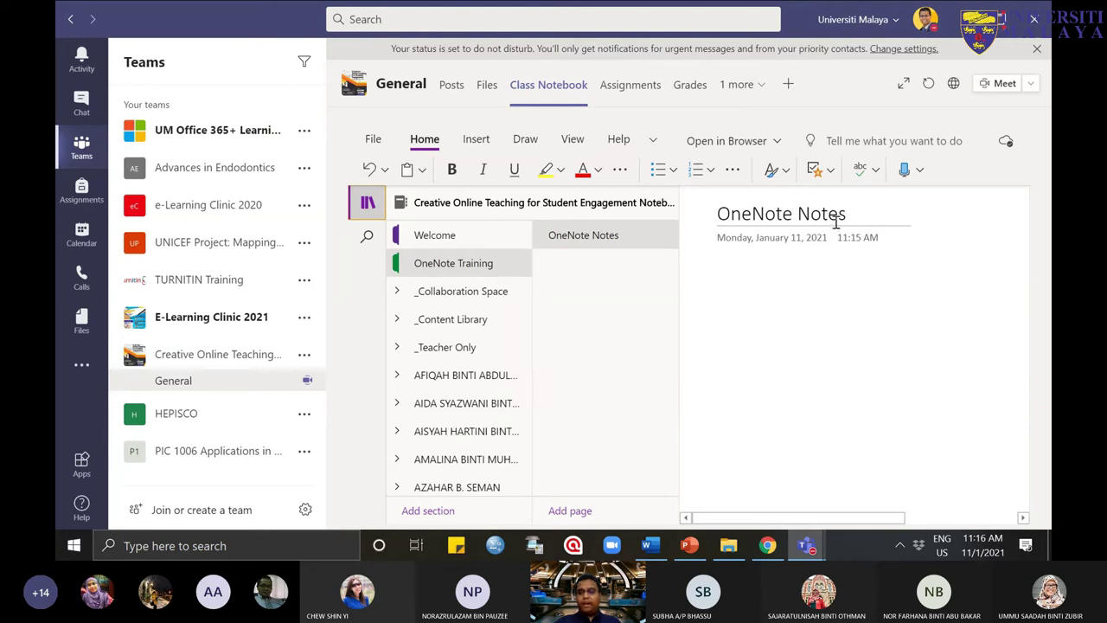
Step: Write "This is a cool notebook!" in the body of the OneNote Notes page and display the insert commands
{"action": "left_click", "coordinate": [703, 276]}
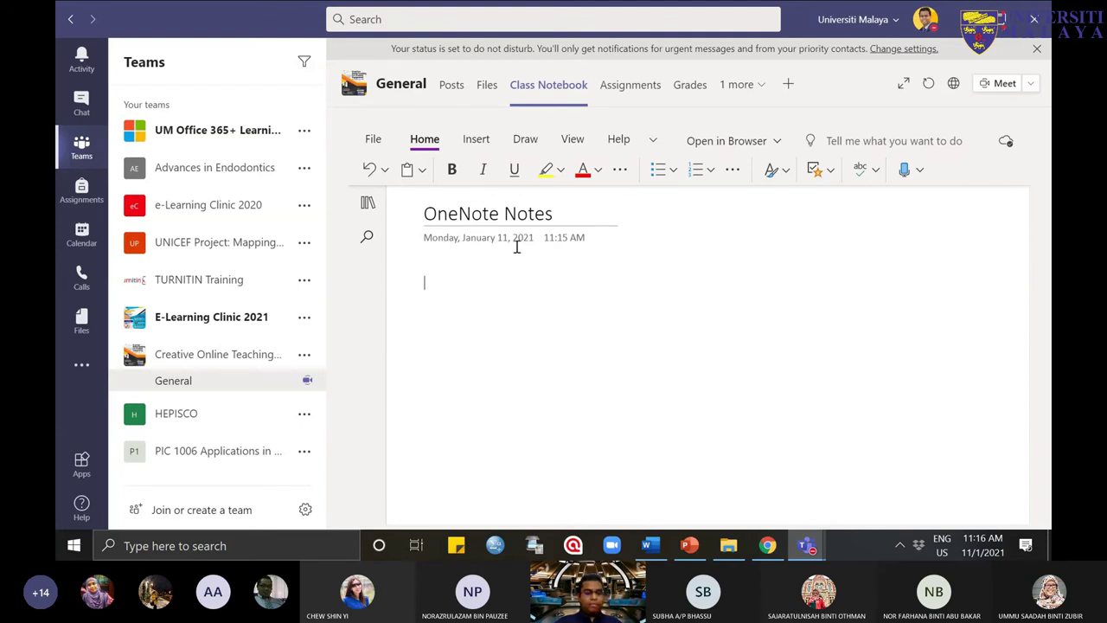
{"action": "type", "text": "This is a cool notebook!"}
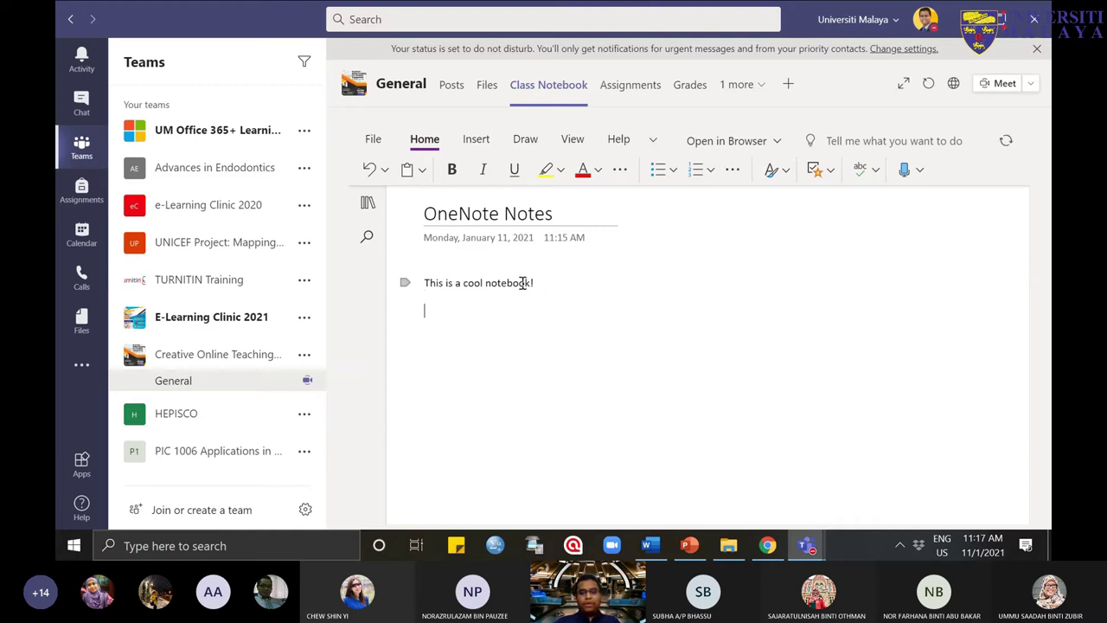
{"action": "left_click", "coordinate": [476, 140]}
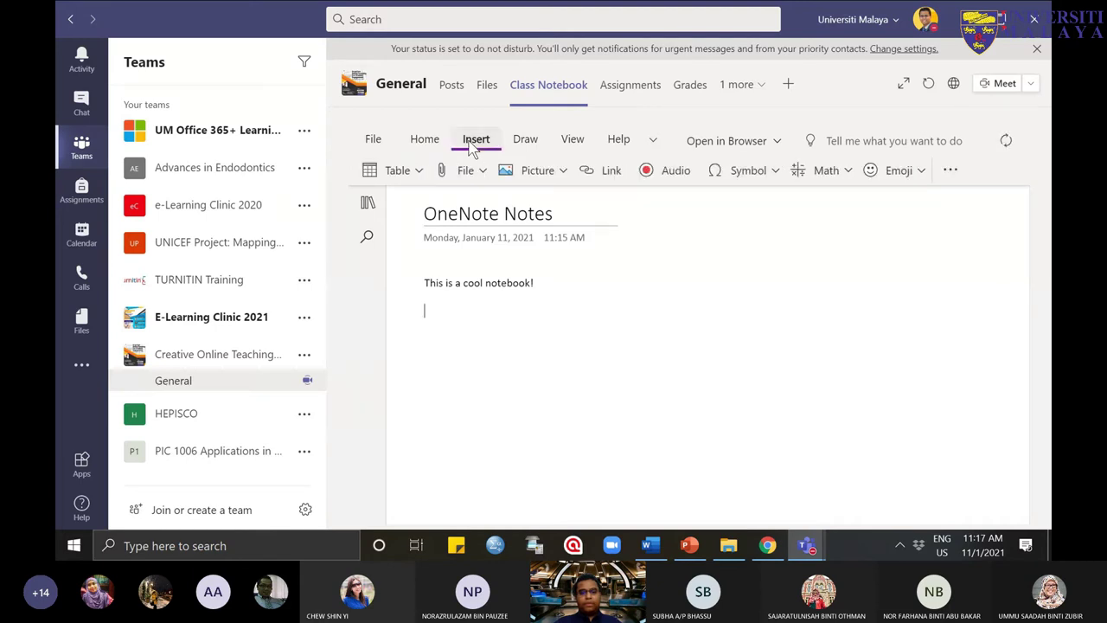
{"action": "left_click", "coordinate": [543, 178]}
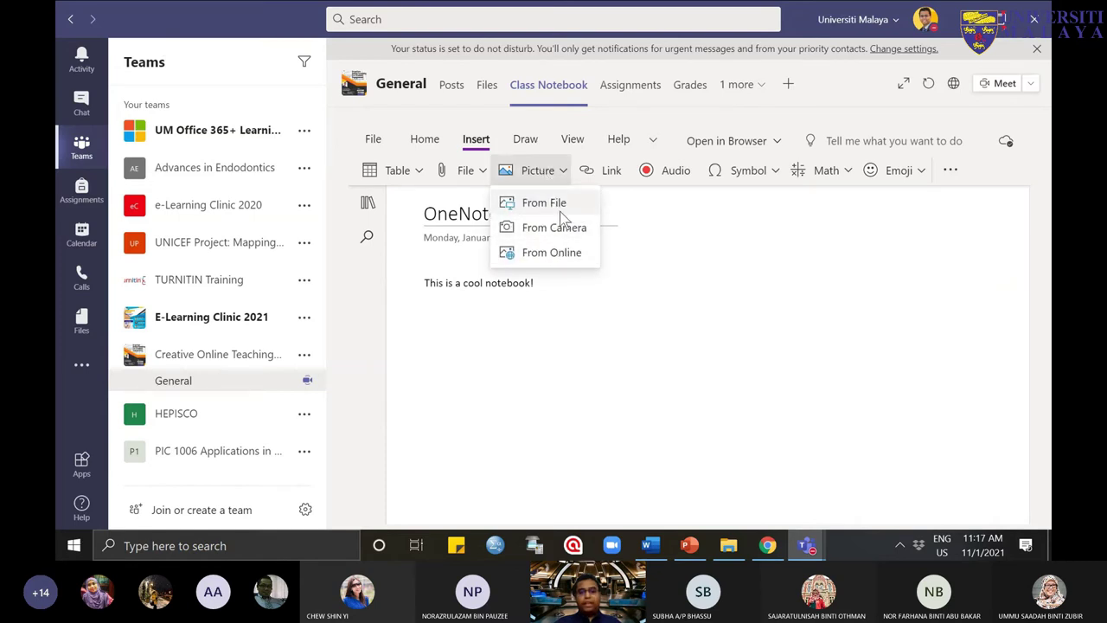
{"action": "left_click", "coordinate": [538, 260]}
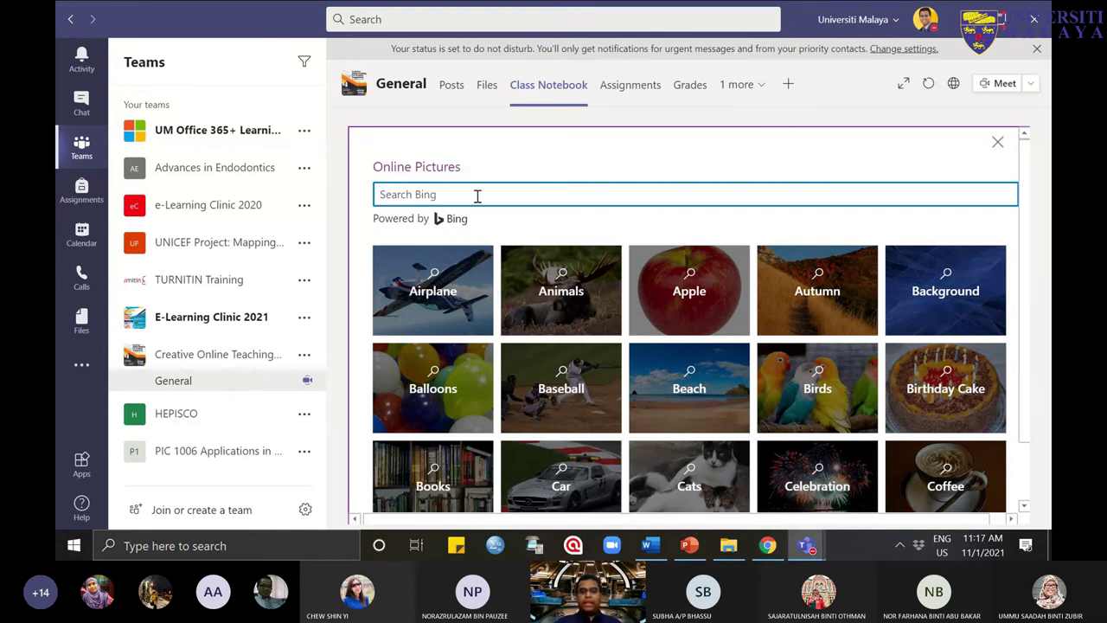
{"action": "left_click", "coordinate": [997, 141]}
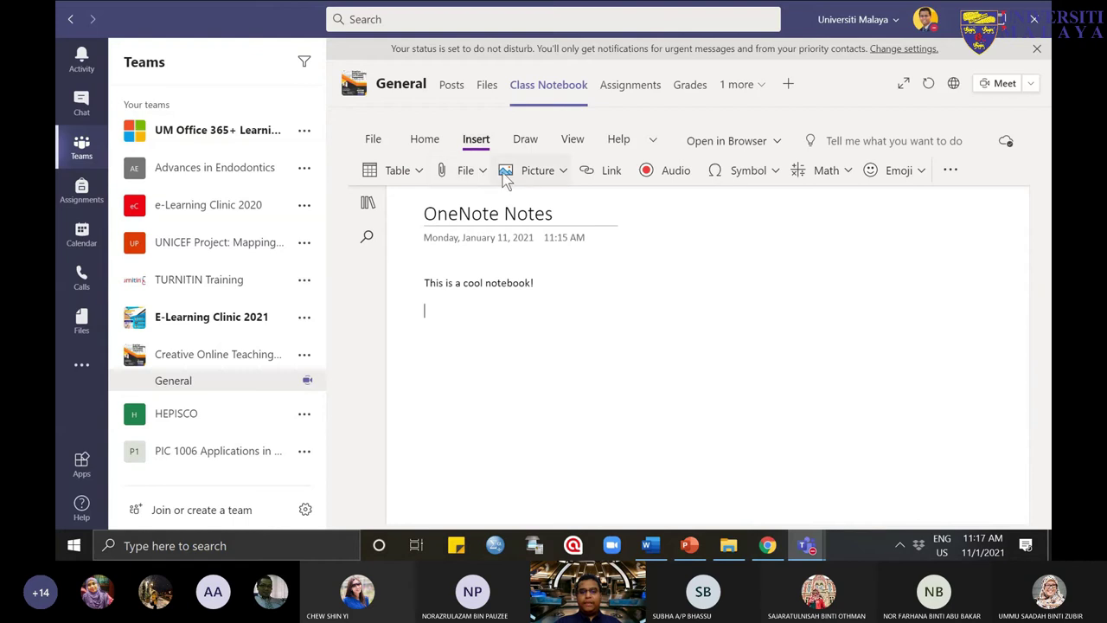
Step: Search the online pictures for "notebook" and insert the photo of a green pen on a white and yellow notebook into the page
{"action": "left_click", "coordinate": [562, 171]}
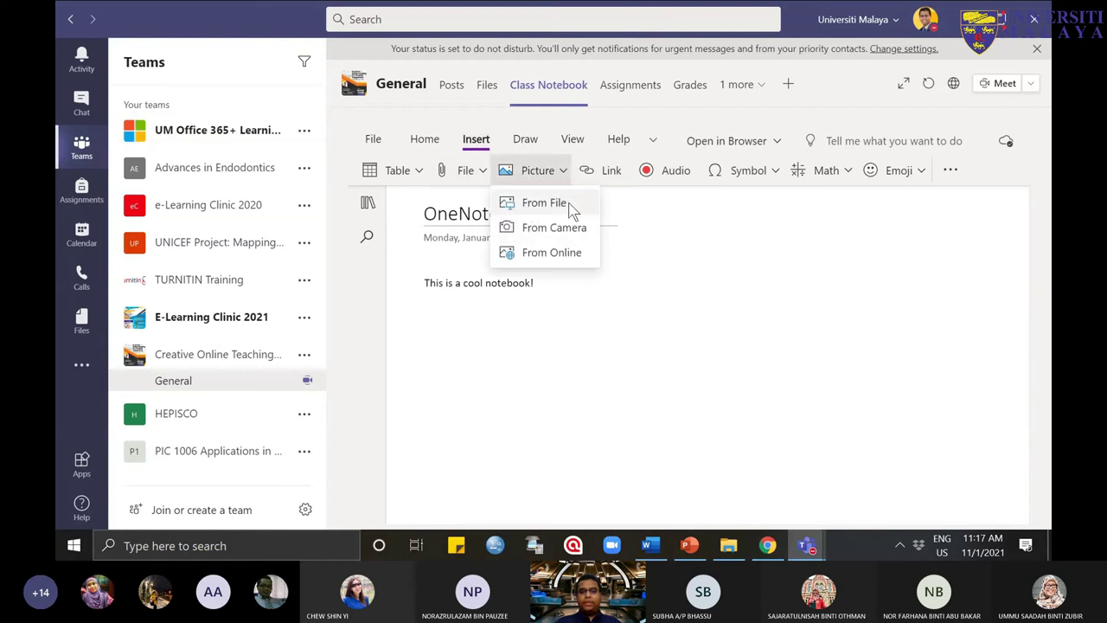
{"action": "left_click", "coordinate": [576, 255]}
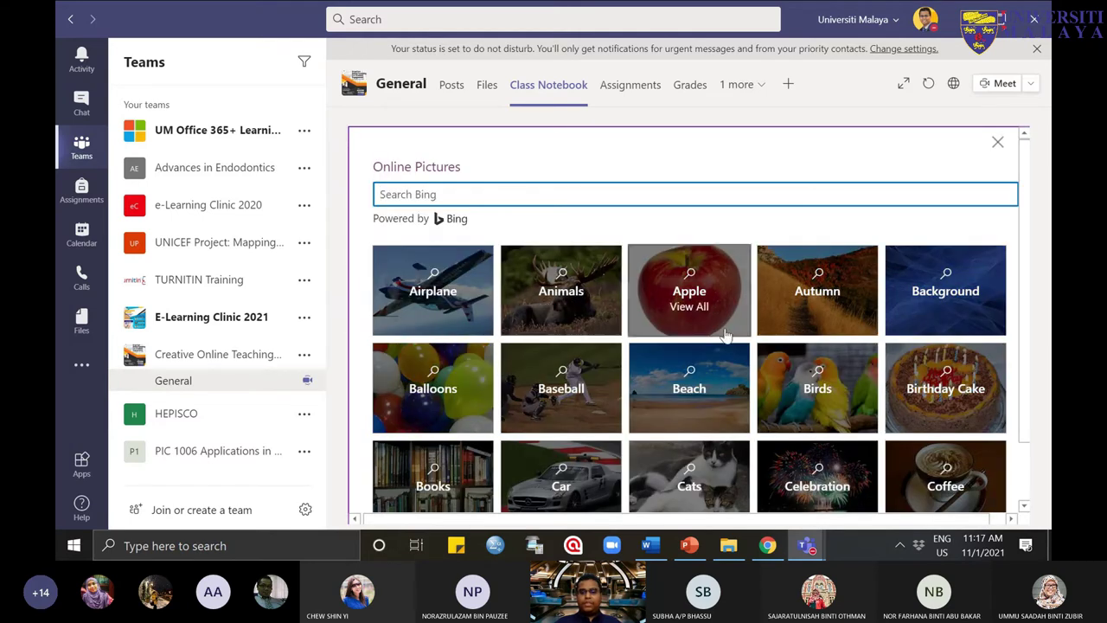
{"action": "type", "text": "notebook"}
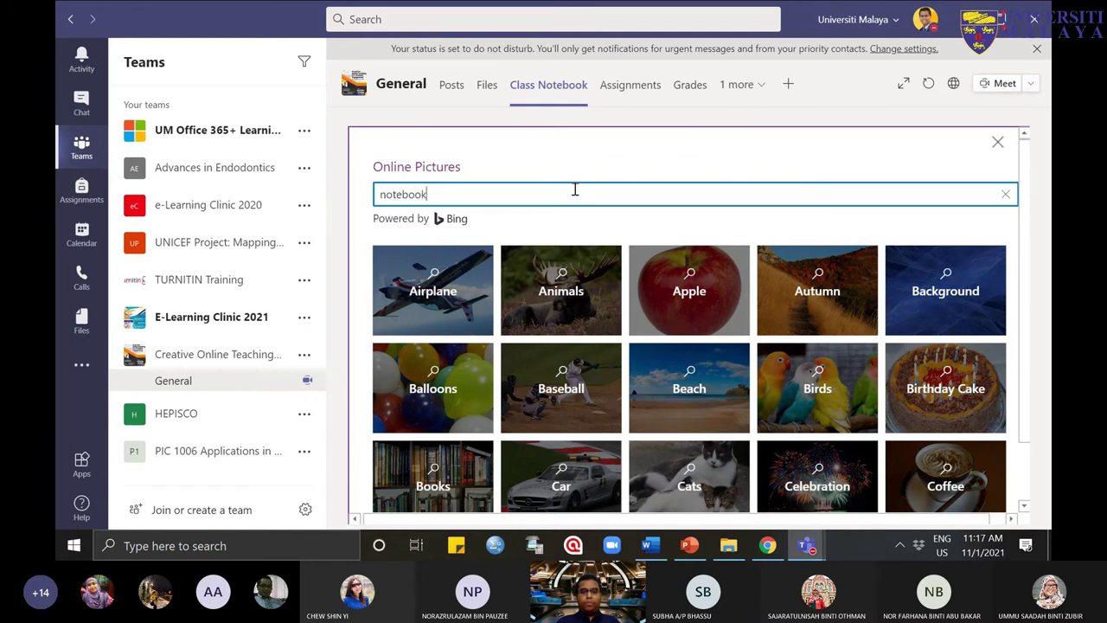
{"action": "key", "text": "Return"}
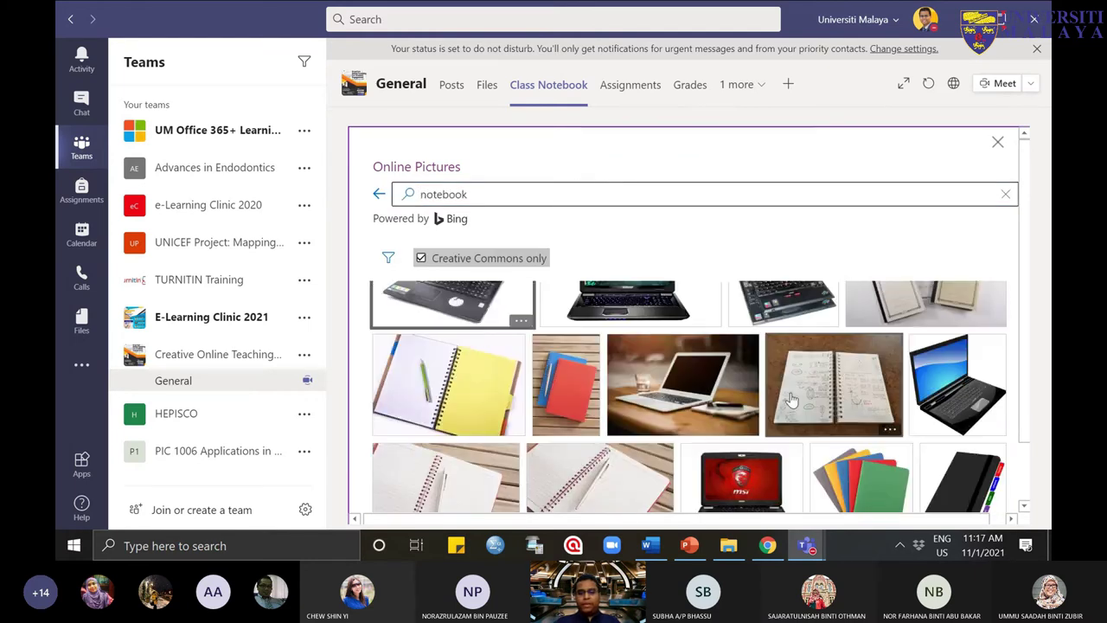
{"action": "scroll", "coordinate": [461, 360], "scroll_direction": "down", "scroll_amount": 1}
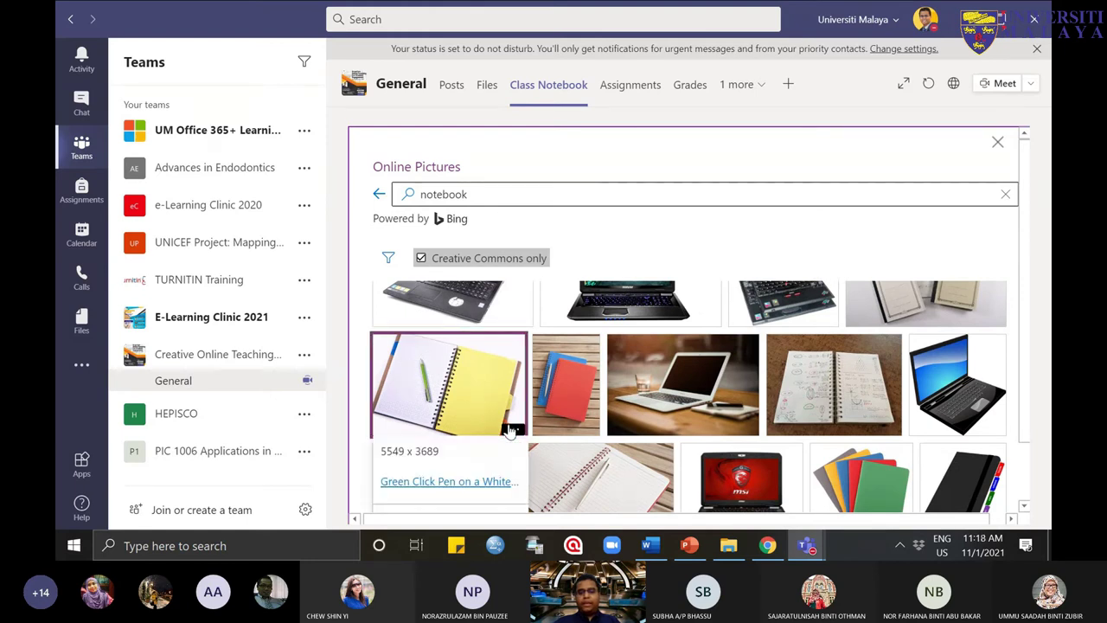
{"action": "double_click", "coordinate": [447, 405]}
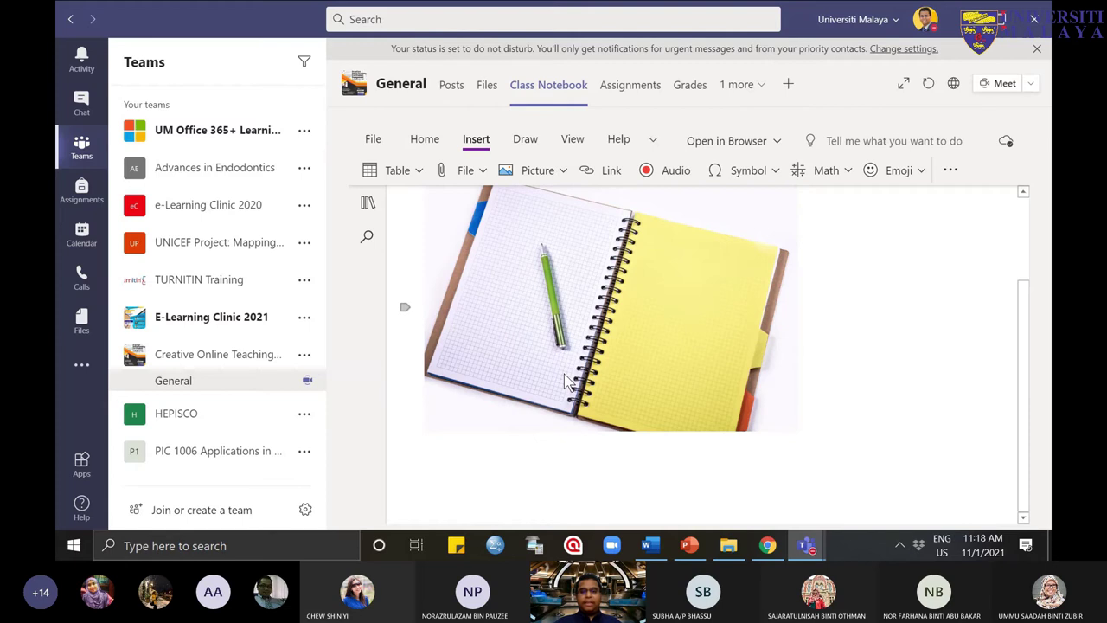
Step: Write "Dear Students. Please click this link to read more on how to use OneNote" below the notebook picture
{"action": "scroll", "coordinate": [564, 381], "scroll_direction": "up", "scroll_amount": 1}
{"action": "scroll", "coordinate": [564, 380], "scroll_direction": "up", "scroll_amount": 2}
{"action": "scroll", "coordinate": [556, 395], "scroll_direction": "down", "scroll_amount": 3}
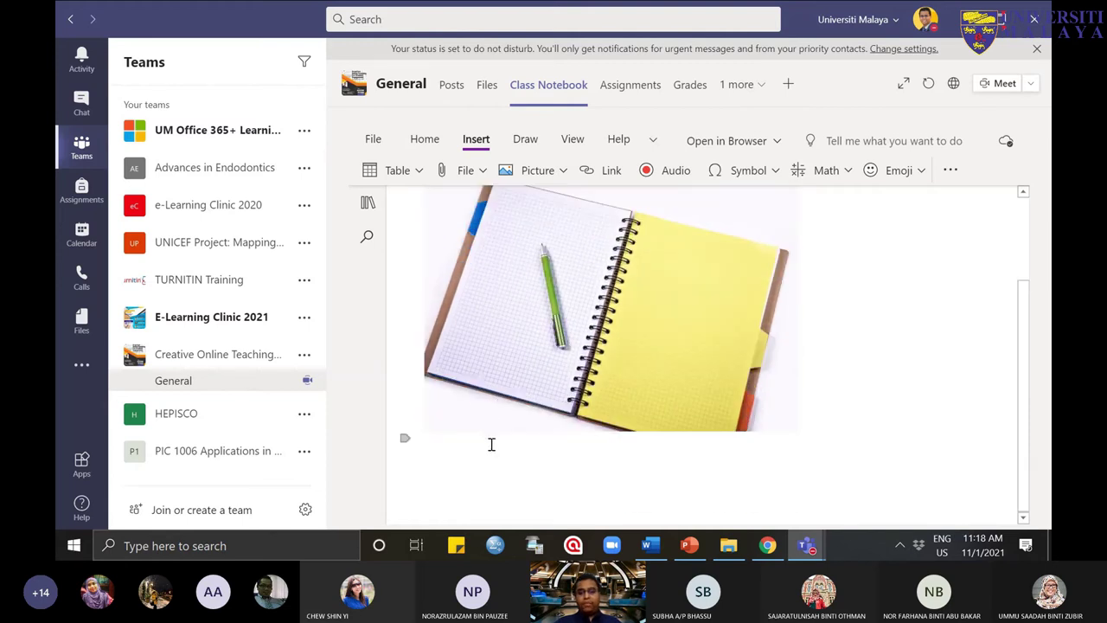
{"action": "type", "text": "Dear Students,"}
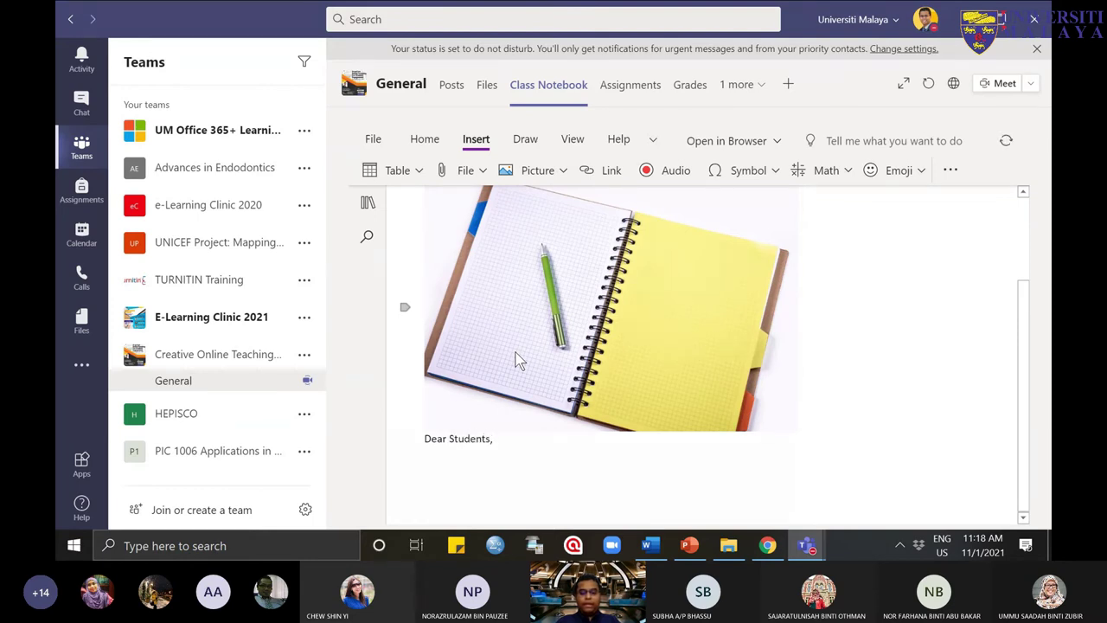
{"action": "type", "text": ","}
{"action": "type", "text": " Pleas"}
{"action": "type", "text": "e click this link to read more on how to"}
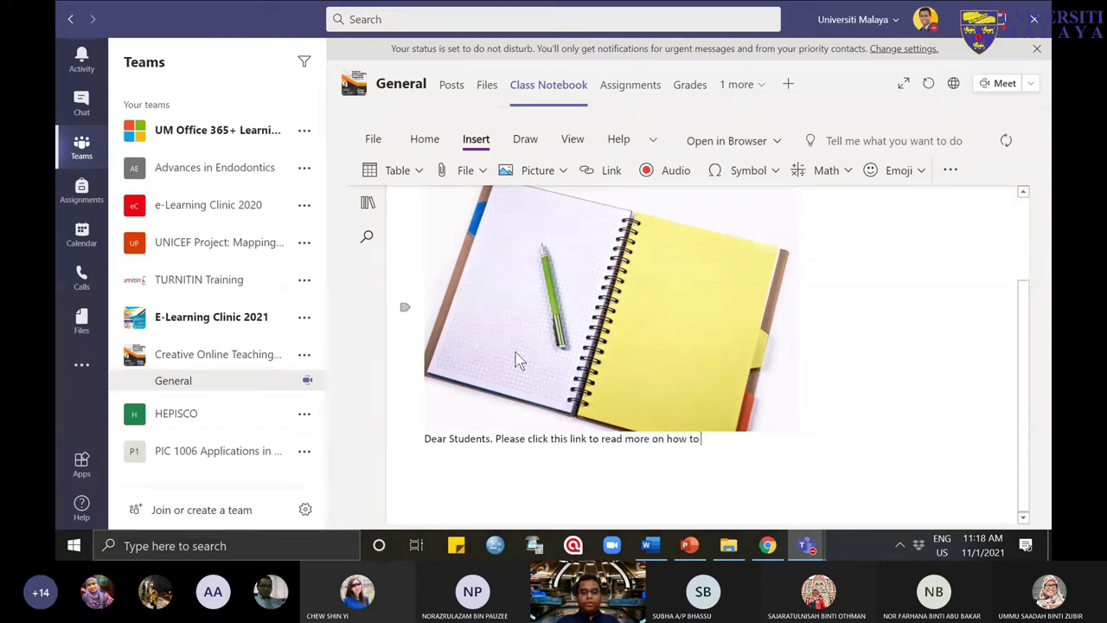
{"action": "type", "text": " use OnoNote"}
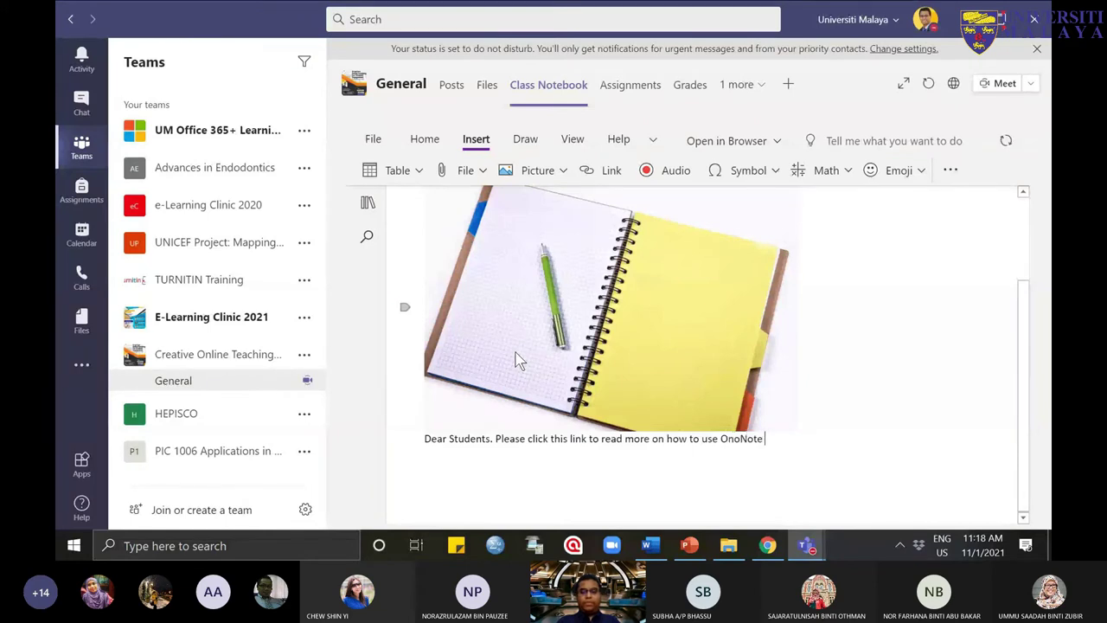
{"action": "key", "text": "BackSpace"}
{"action": "key", "text": "BackSpace"}
{"action": "key", "text": "BackSpace"}
{"action": "key", "text": "BackSpace"}
{"action": "key", "text": "BackSpace"}
{"action": "type", "text": "eNote"}
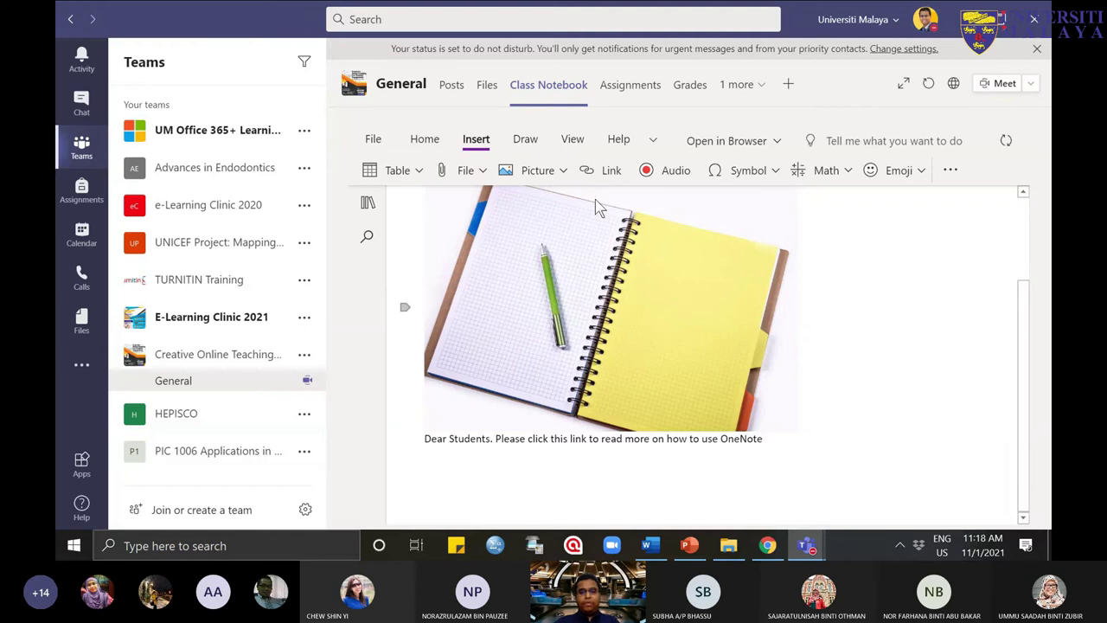
Step: Start a link after the sentence, switch to Chrome, open the OneNote sign-in page in a new tab and copy its address
{"action": "key", "text": "ctrl+k"}
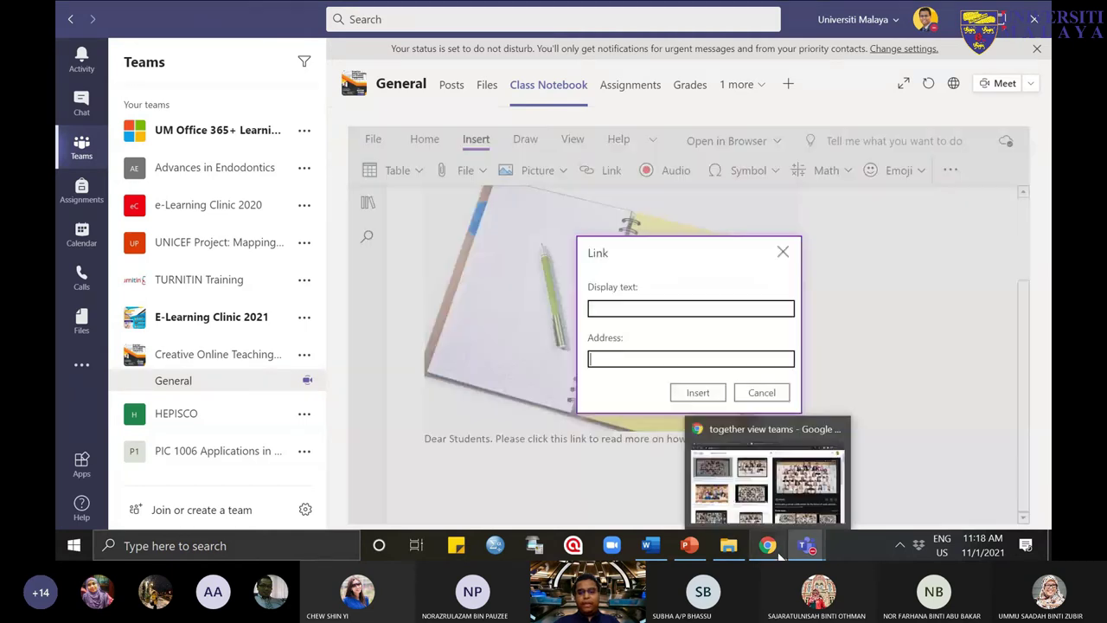
{"action": "left_click", "coordinate": [767, 545]}
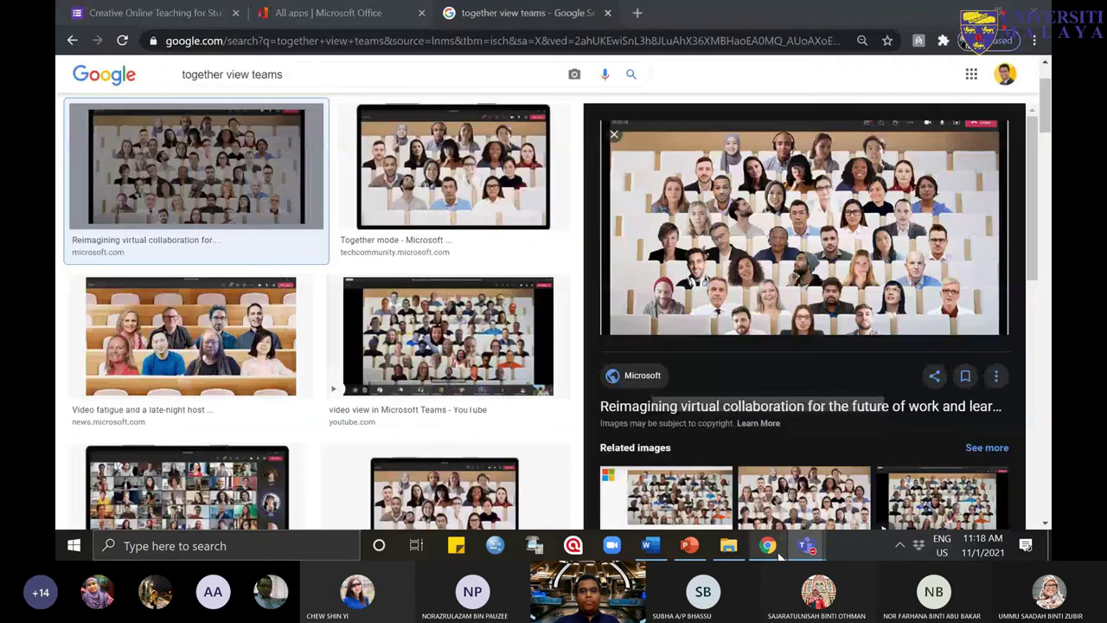
{"action": "left_click", "coordinate": [638, 13]}
{"action": "type", "text": "on"}
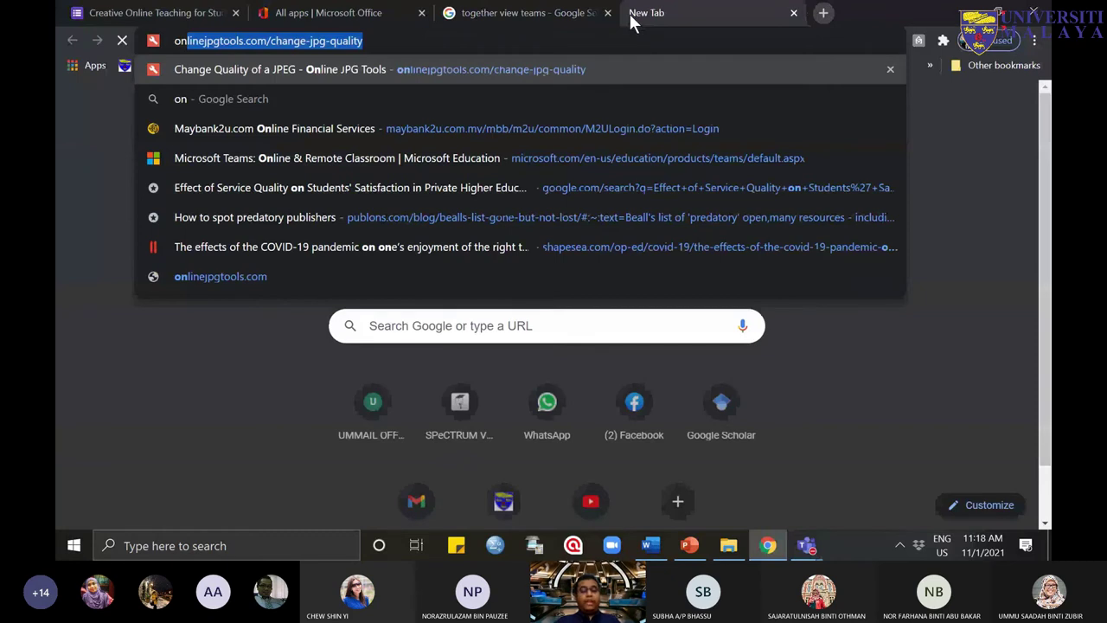
{"action": "type", "text": "e"}
{"action": "key", "text": "Return"}
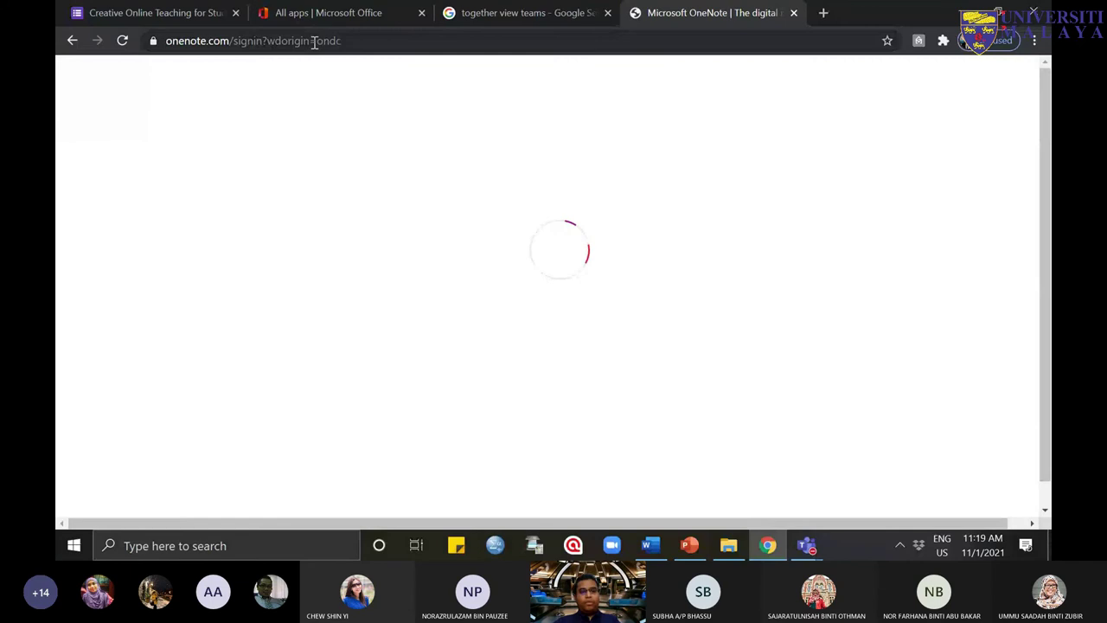
{"action": "left_click", "coordinate": [314, 41]}
{"action": "key", "text": "ctrl+c"}
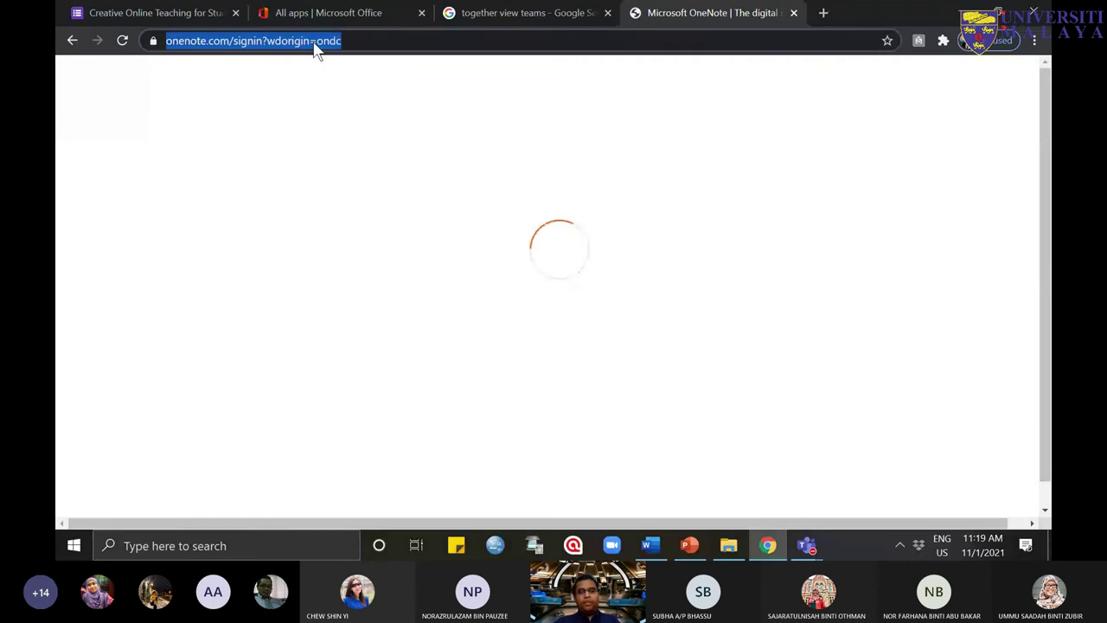
Step: Return to the Class Notebook in Teams and insert the copied OneNote address as a link with the display text "Link"
{"action": "mouse_move", "coordinate": [805, 536]}
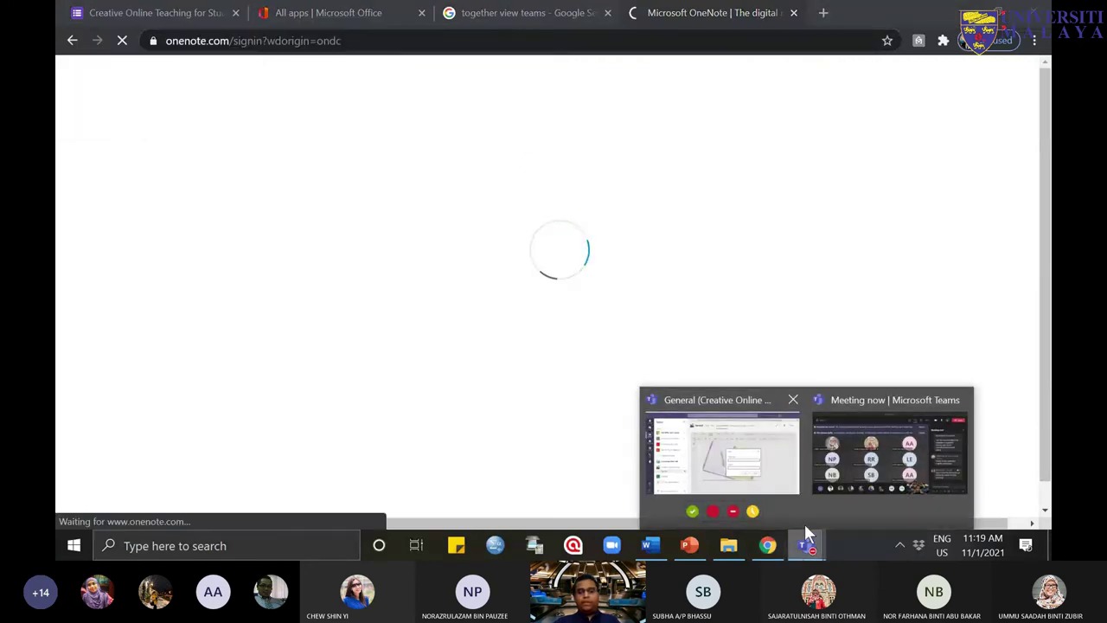
{"action": "left_click", "coordinate": [770, 475]}
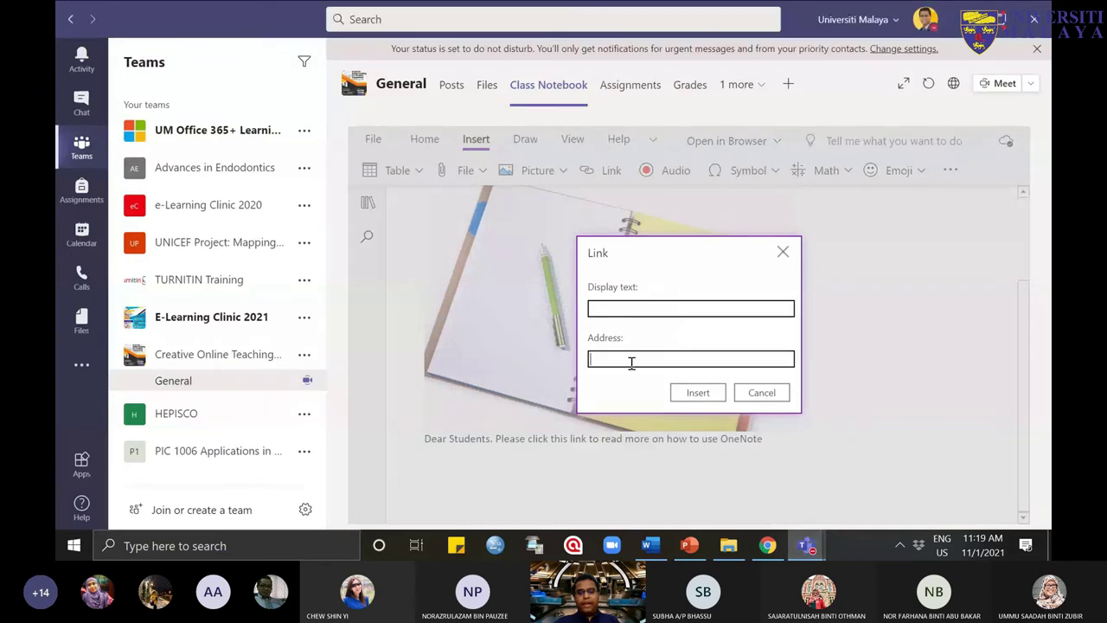
{"action": "key", "text": "ctrl+v"}
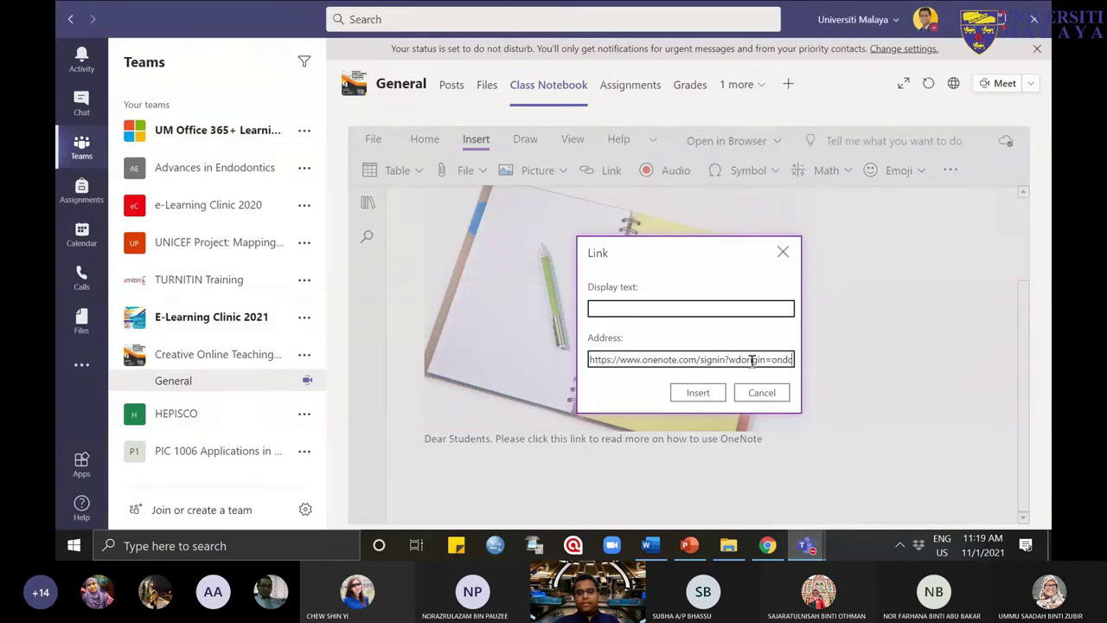
{"action": "left_click", "coordinate": [650, 311]}
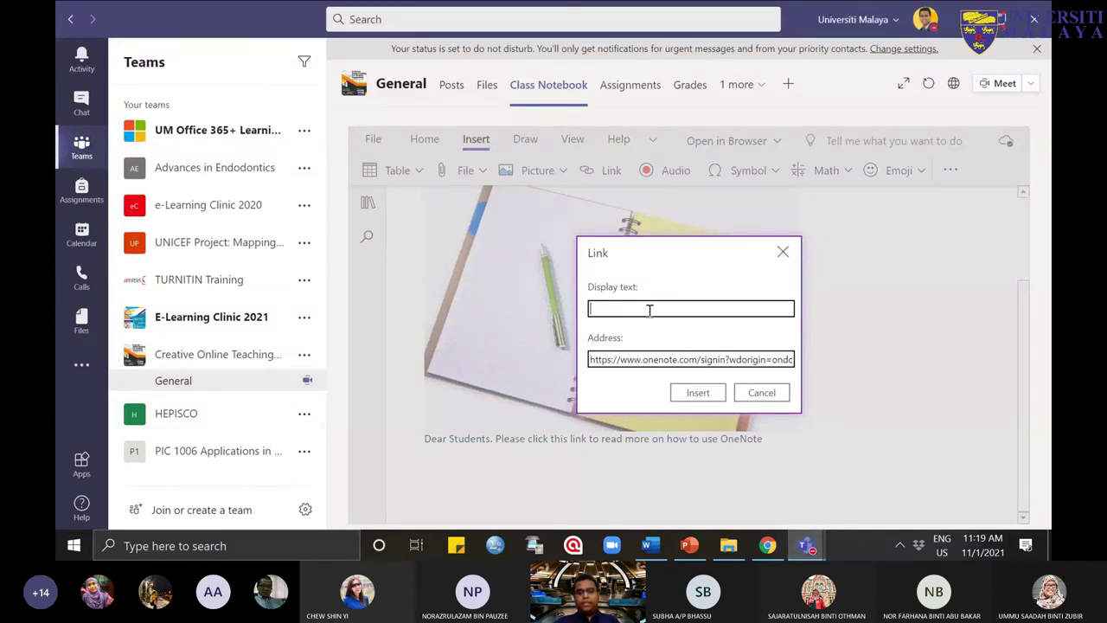
{"action": "type", "text": "Link"}
{"action": "left_click", "coordinate": [710, 393]}
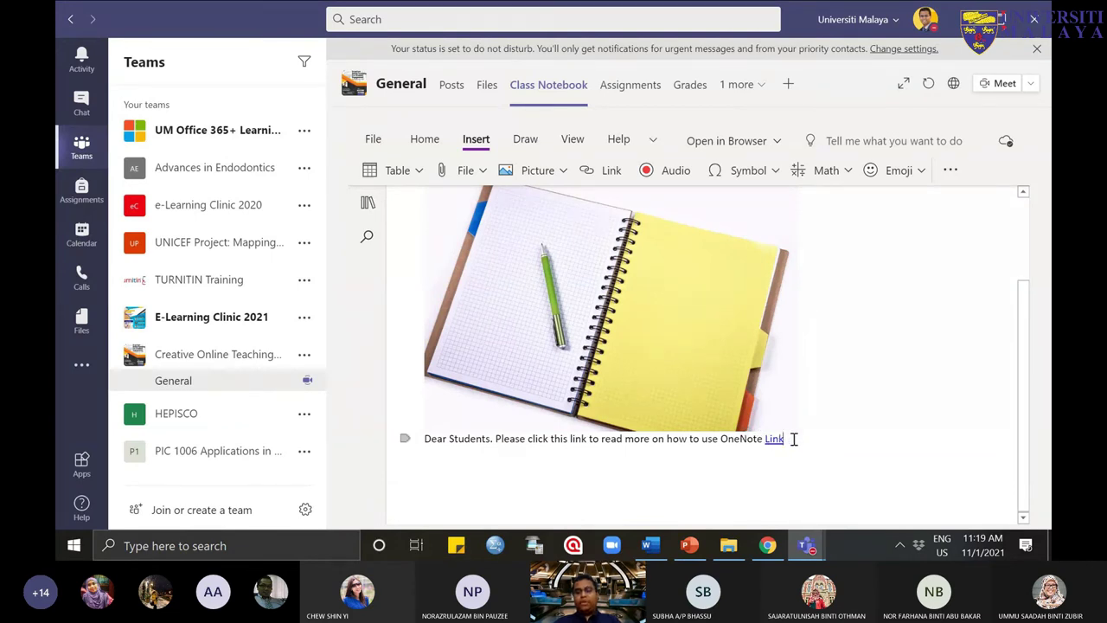
Step: Clear the link's display text so the full OneNote web address is shown in the sentence
{"action": "left_click", "coordinate": [616, 177]}
{"action": "double_click", "coordinate": [648, 310]}
{"action": "key", "text": "BackSpace"}
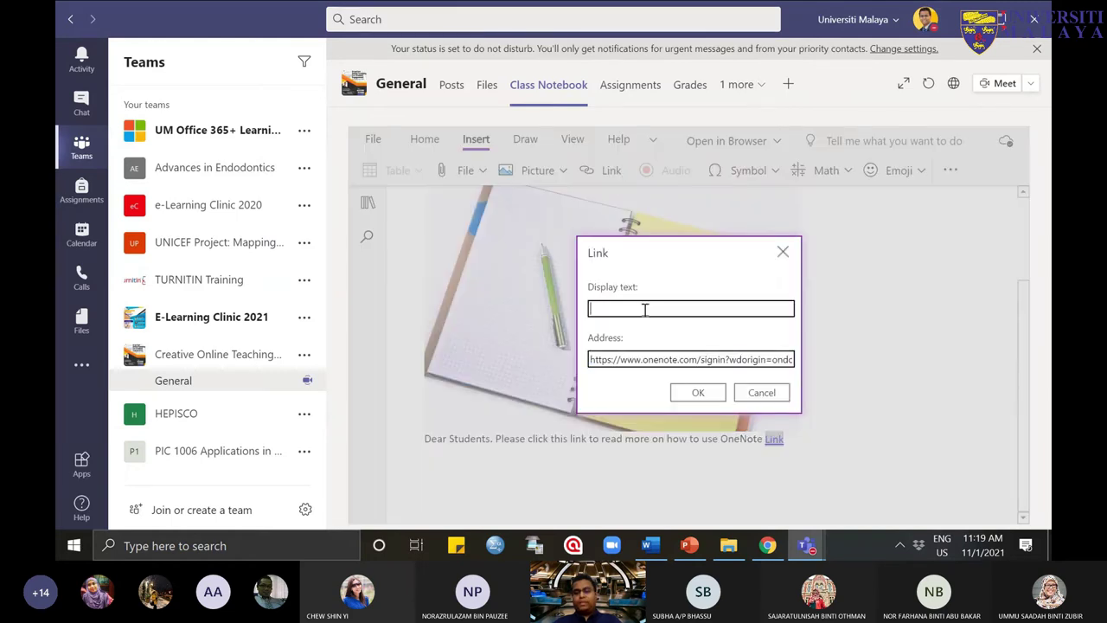
{"action": "left_click", "coordinate": [699, 394]}
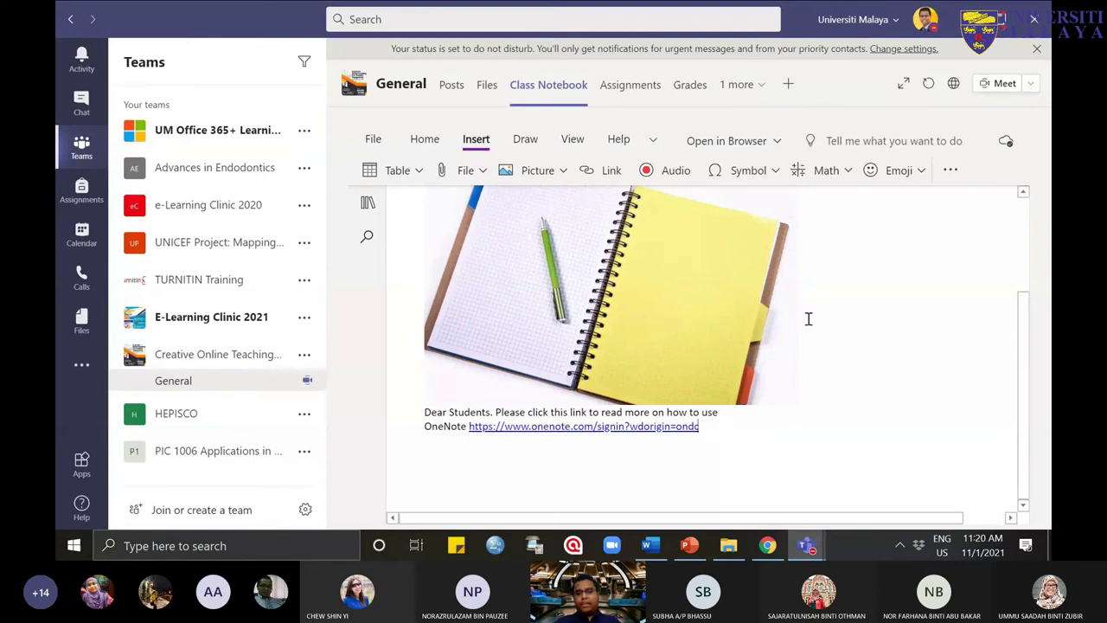
Step: Record a short audio clip on a new line below the OneNote link and stop the recording
{"action": "scroll", "coordinate": [808, 316], "scroll_direction": "up", "scroll_amount": 3}
{"action": "scroll", "coordinate": [808, 317], "scroll_direction": "down", "scroll_amount": 3}
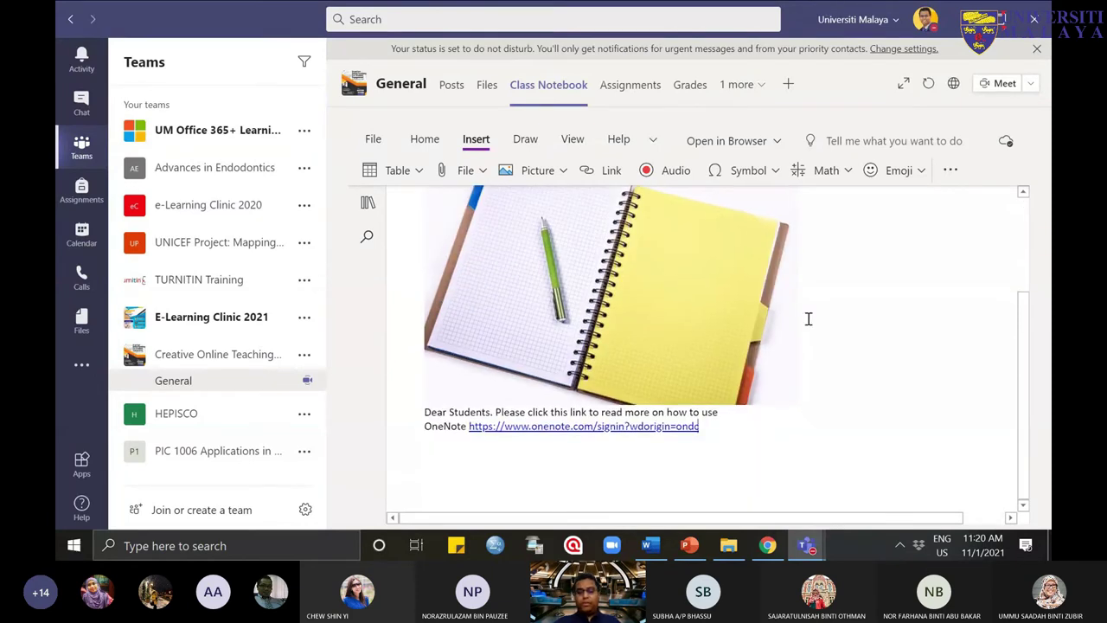
{"action": "scroll", "coordinate": [806, 316], "scroll_direction": "down", "scroll_amount": 1}
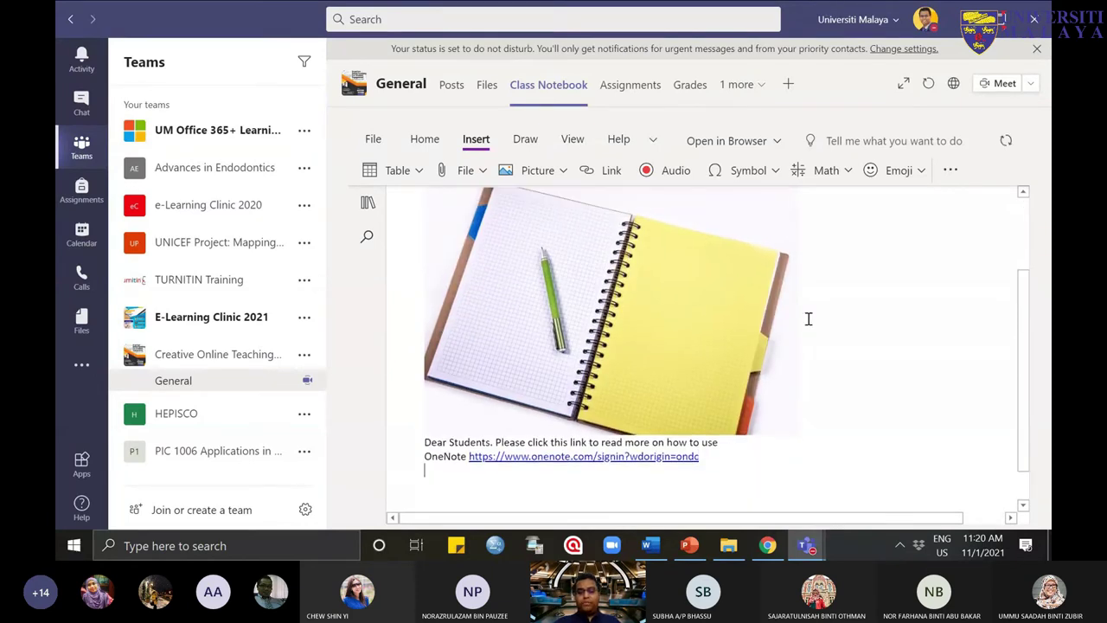
{"action": "left_click", "coordinate": [659, 176]}
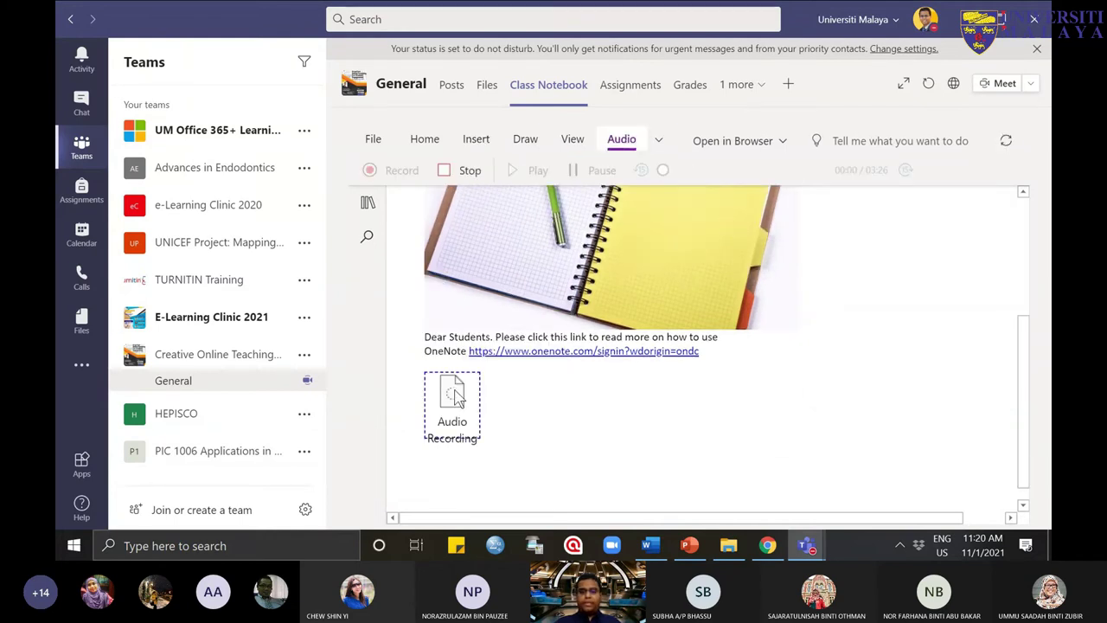
{"action": "left_click", "coordinate": [472, 173]}
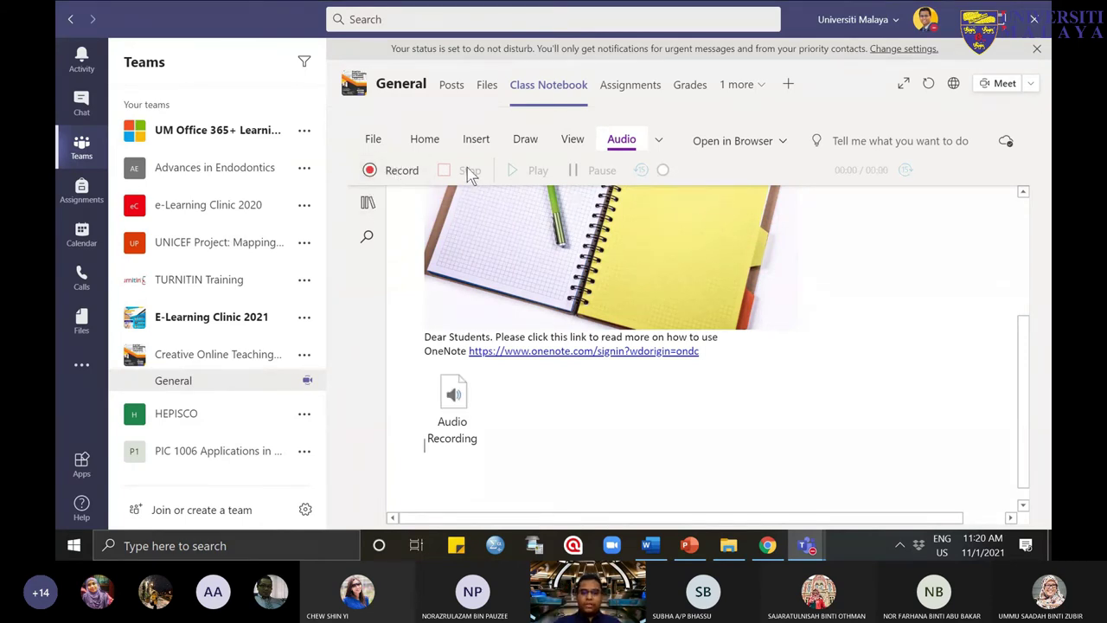
Step: Select the audio recording below the link and review the page's text, picture, link and audio
{"action": "left_click", "coordinate": [454, 407]}
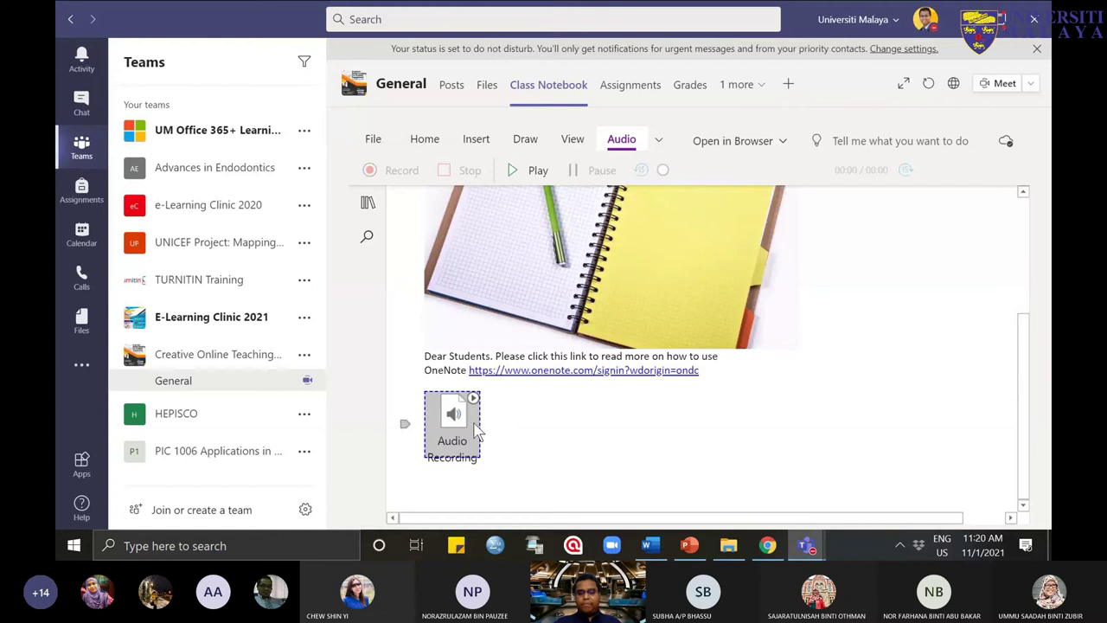
{"action": "left_click", "coordinate": [624, 443]}
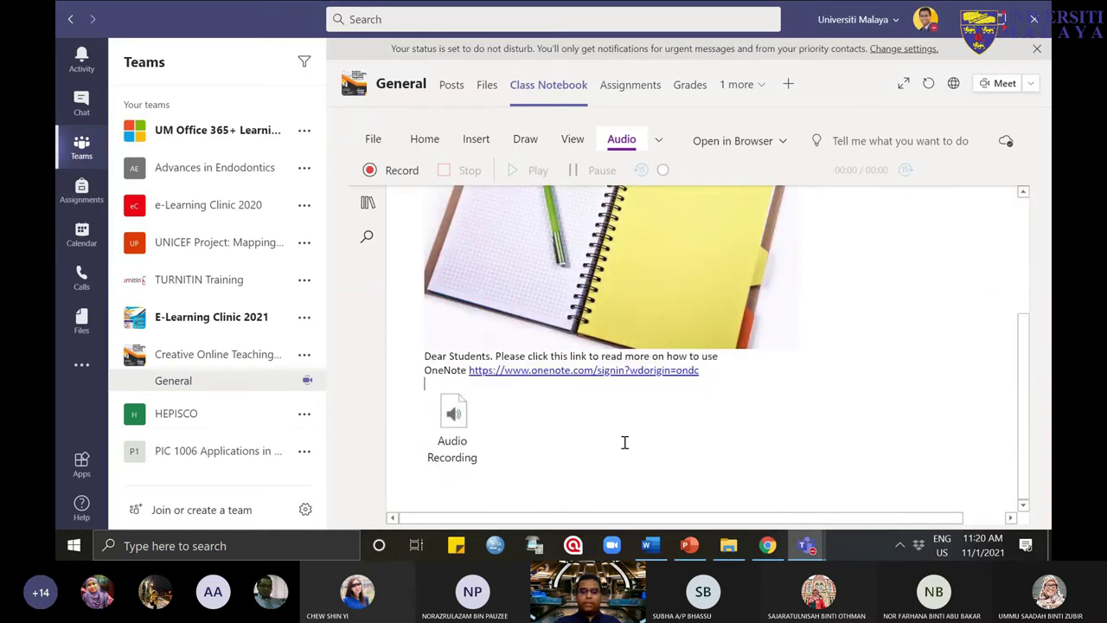
{"action": "left_click", "coordinate": [455, 424]}
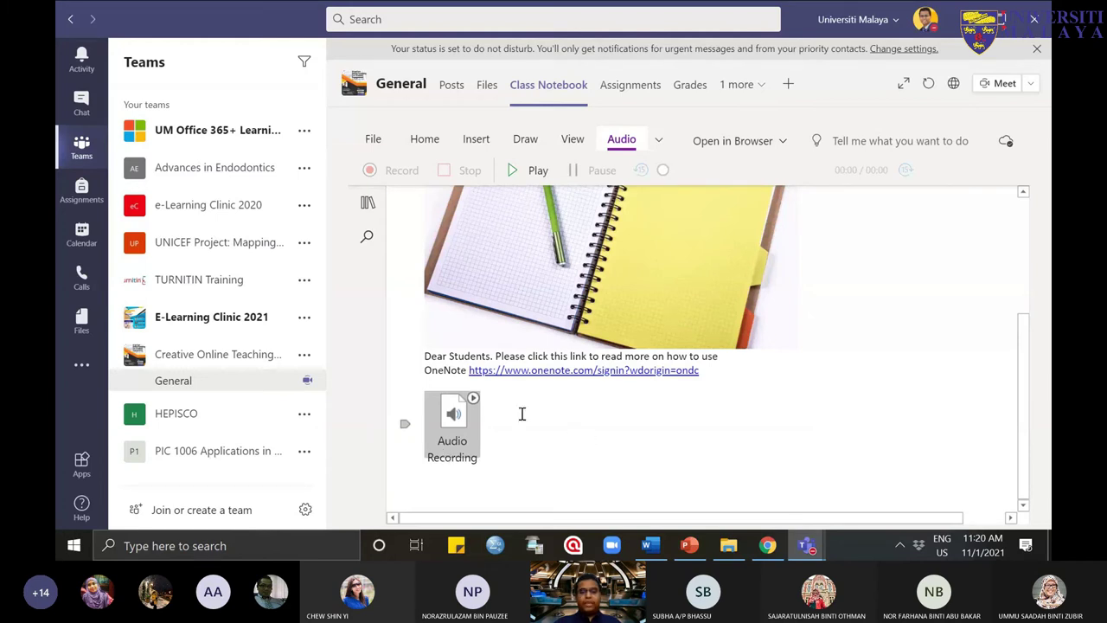
{"action": "left_click", "coordinate": [443, 412]}
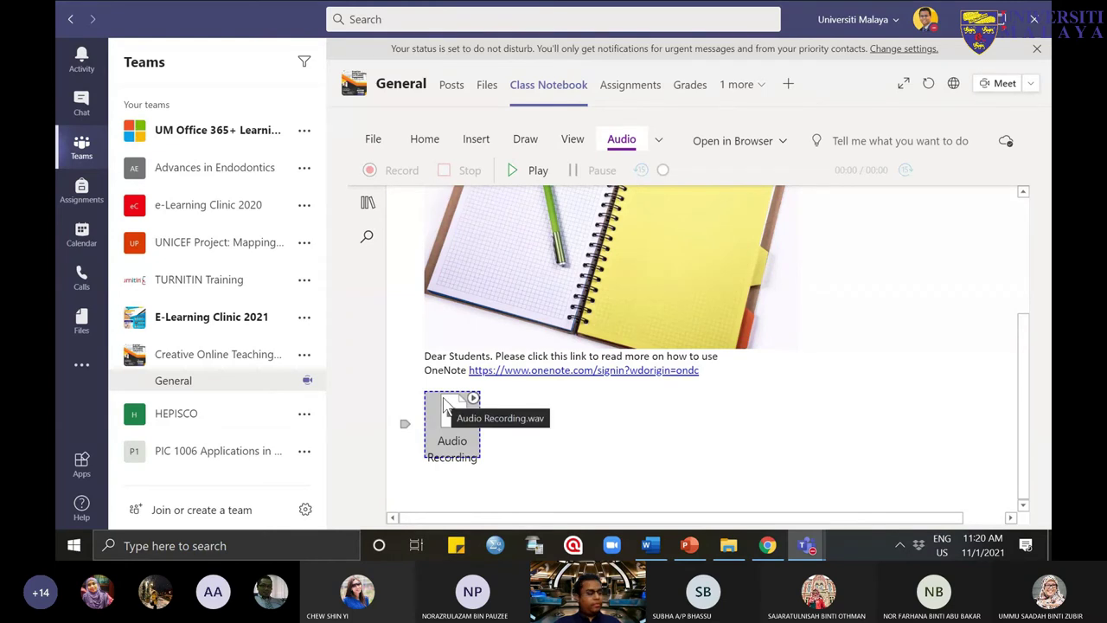
{"action": "scroll", "coordinate": [673, 427], "scroll_direction": "up", "scroll_amount": 3}
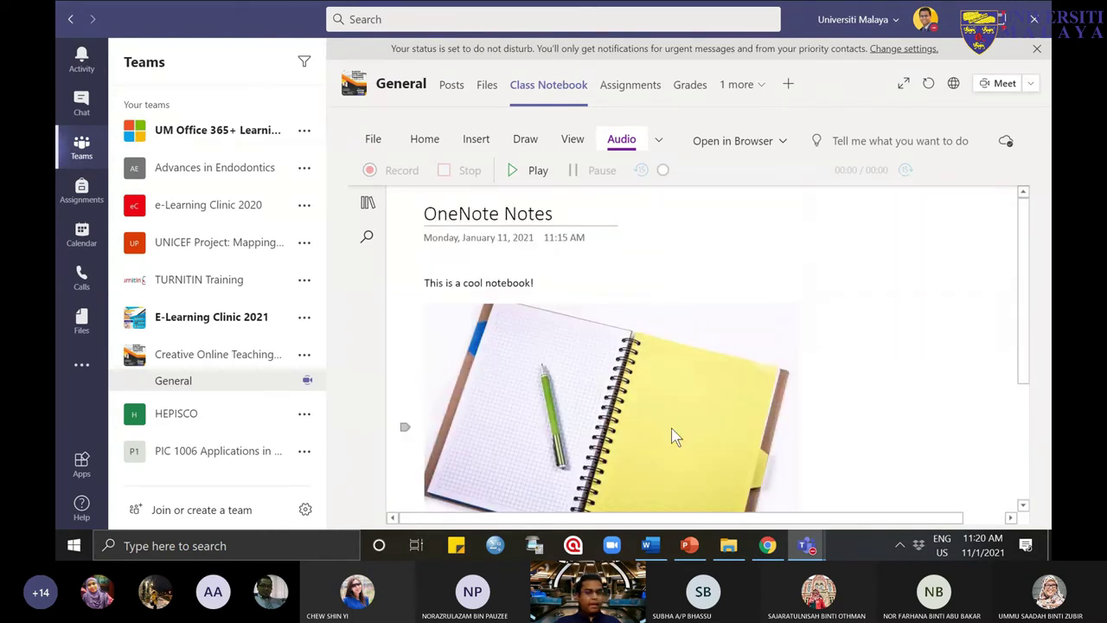
{"action": "scroll", "coordinate": [828, 331], "scroll_direction": "down", "scroll_amount": 3}
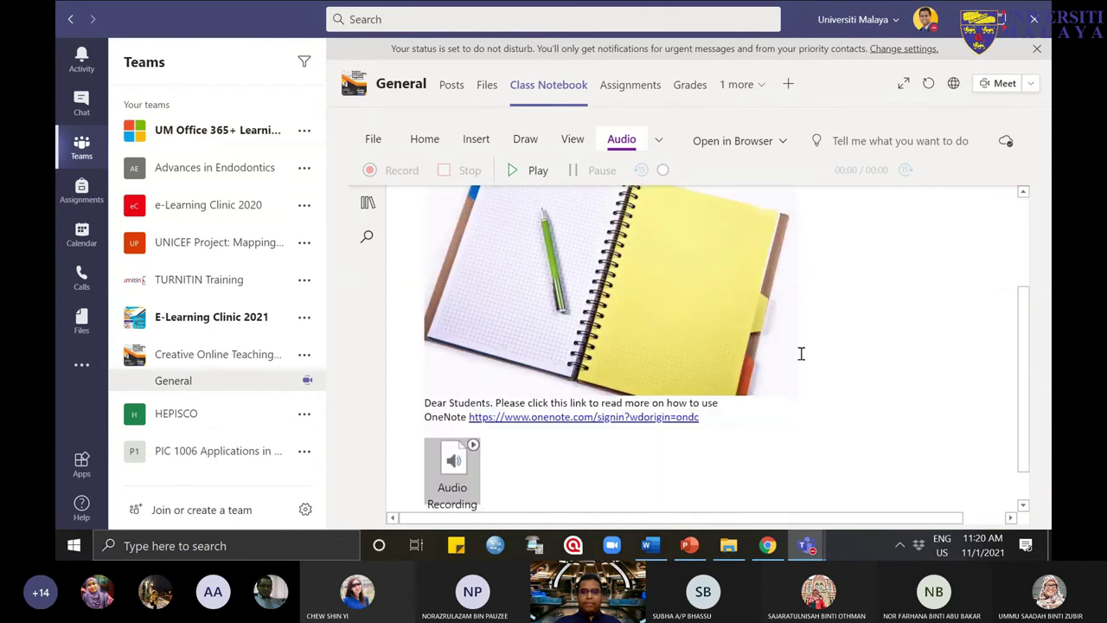
Step: Insert a beaming grin emoji and a squinting laughing emoji at the end of the sentence "This is a cool notebook!"
{"action": "left_click", "coordinate": [791, 415]}
{"action": "scroll", "coordinate": [754, 415], "scroll_direction": "up", "scroll_amount": 3}
{"action": "left_click", "coordinate": [597, 283]}
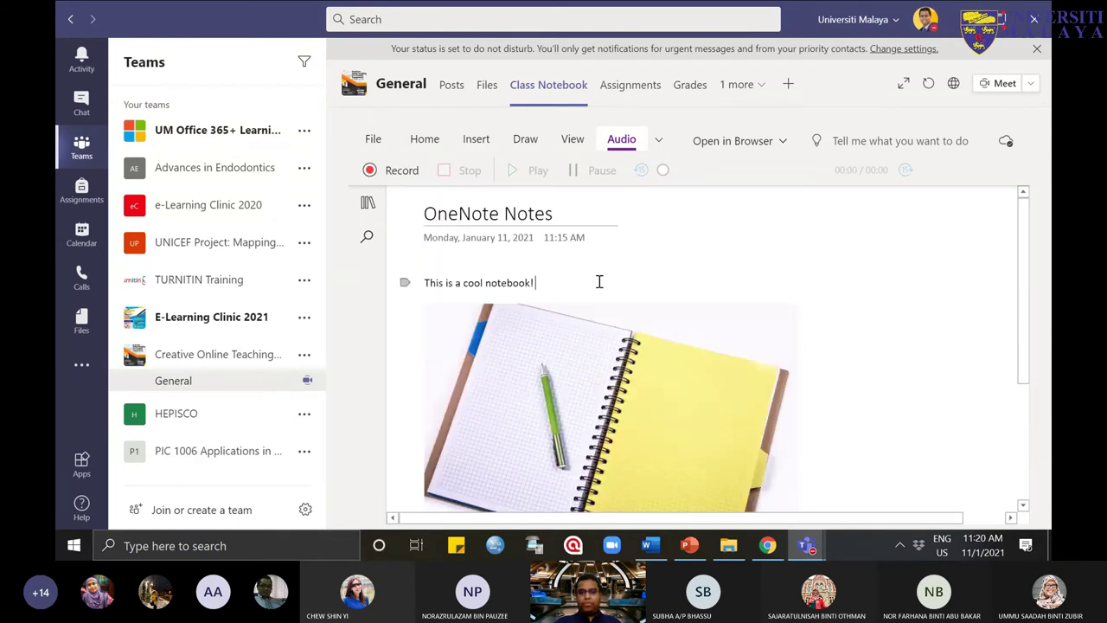
{"action": "left_click", "coordinate": [475, 141]}
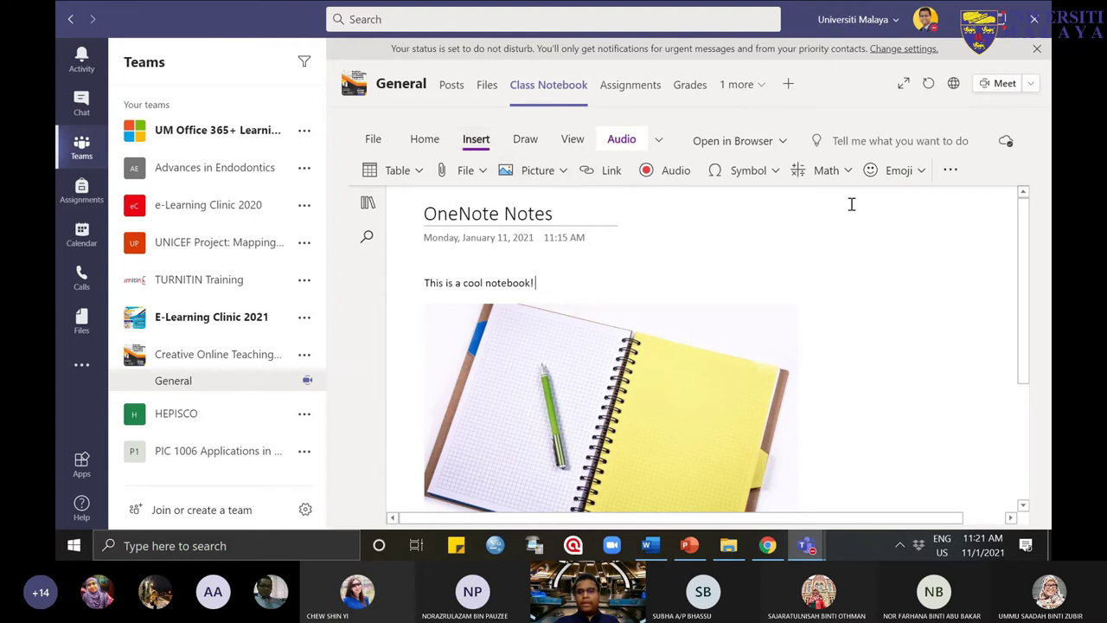
{"action": "left_click", "coordinate": [907, 173]}
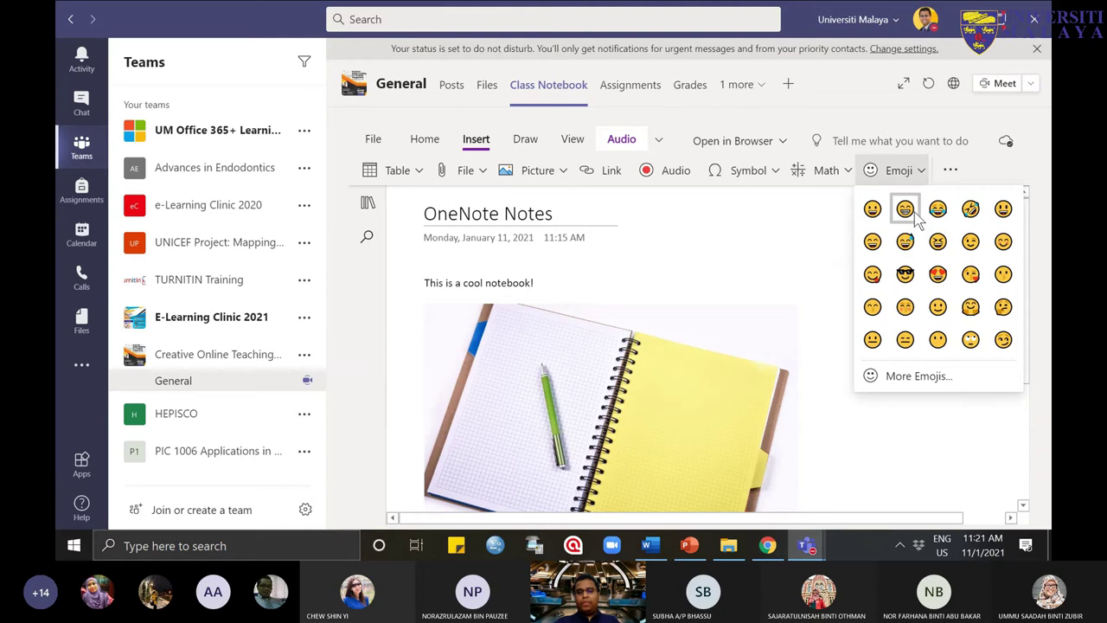
{"action": "left_click", "coordinate": [905, 208]}
{"action": "left_click", "coordinate": [872, 172]}
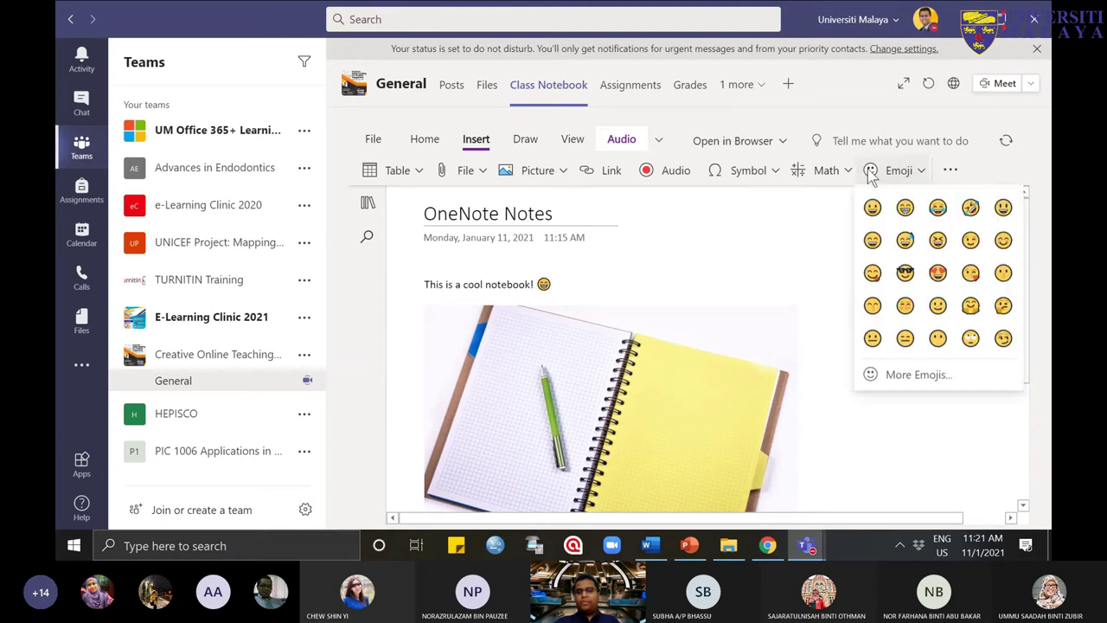
{"action": "left_click", "coordinate": [939, 241]}
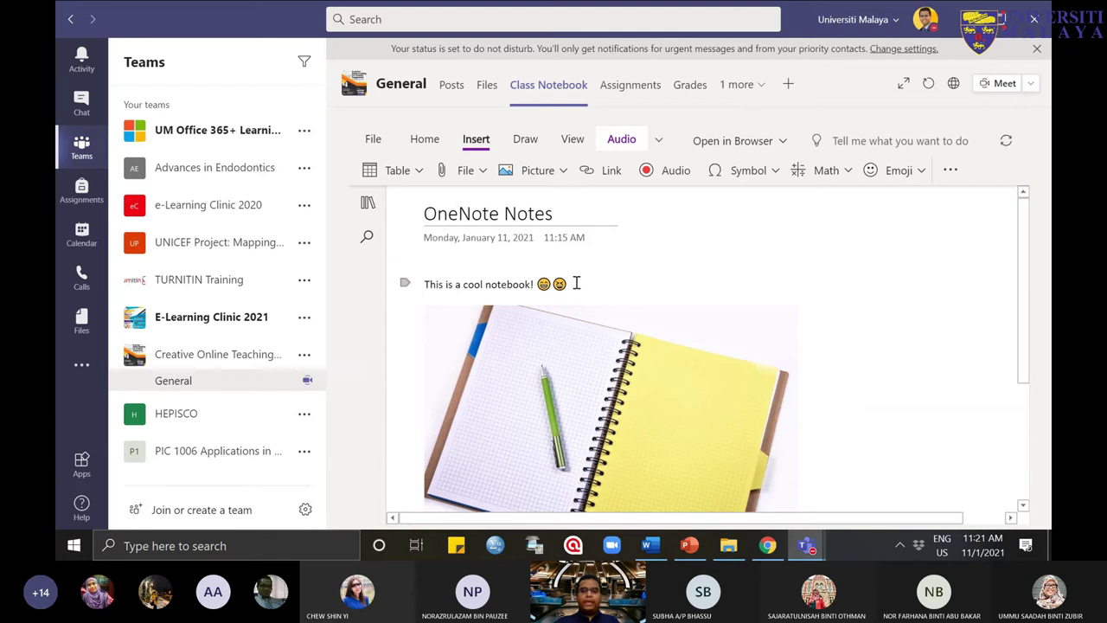
Step: Switch to Chrome and copy the "Your world, organized" heading with its paragraph from the OneNote web page
{"action": "scroll", "coordinate": [658, 321], "scroll_direction": "down", "scroll_amount": 5}
{"action": "scroll", "coordinate": [641, 338], "scroll_direction": "up", "scroll_amount": 5}
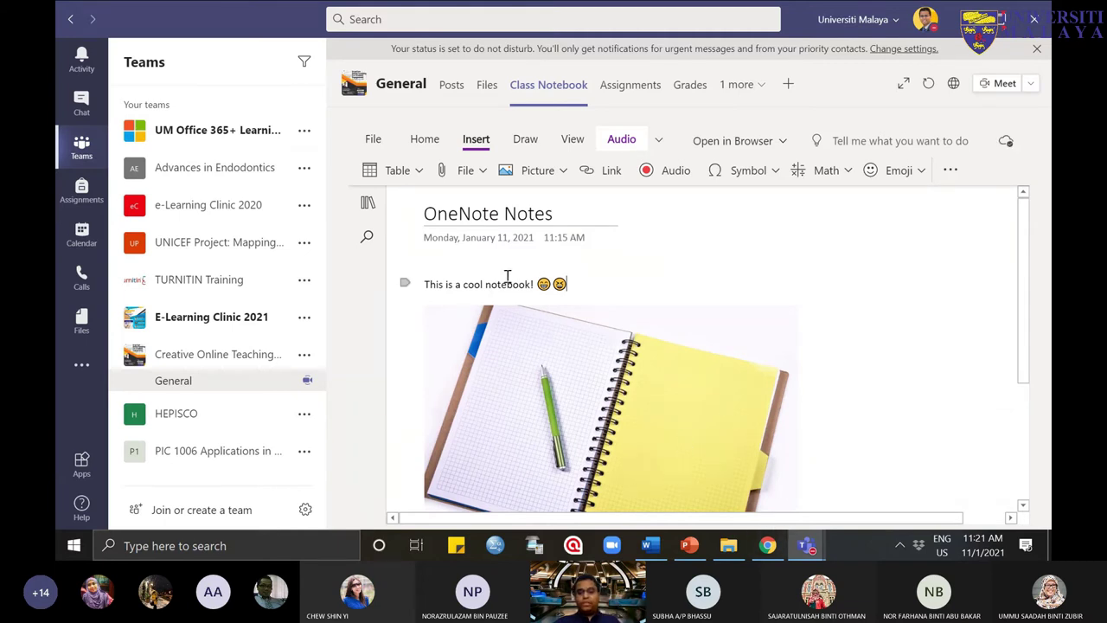
{"action": "left_click", "coordinate": [595, 284]}
{"action": "scroll", "coordinate": [675, 365], "scroll_direction": "down", "scroll_amount": 3}
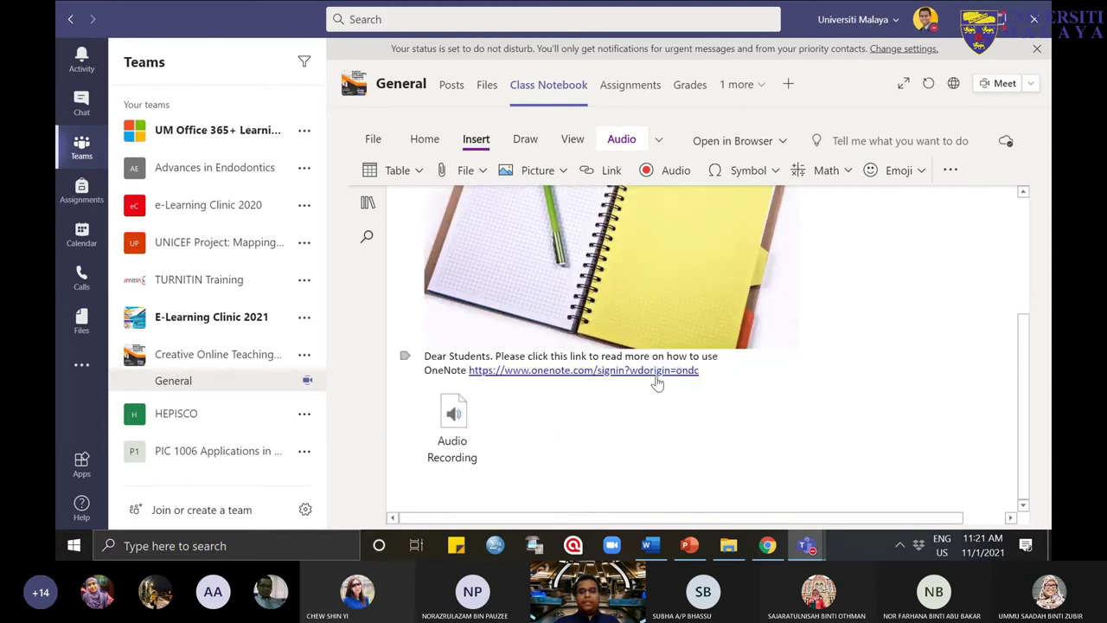
{"action": "scroll", "coordinate": [635, 388], "scroll_direction": "up", "scroll_amount": 3}
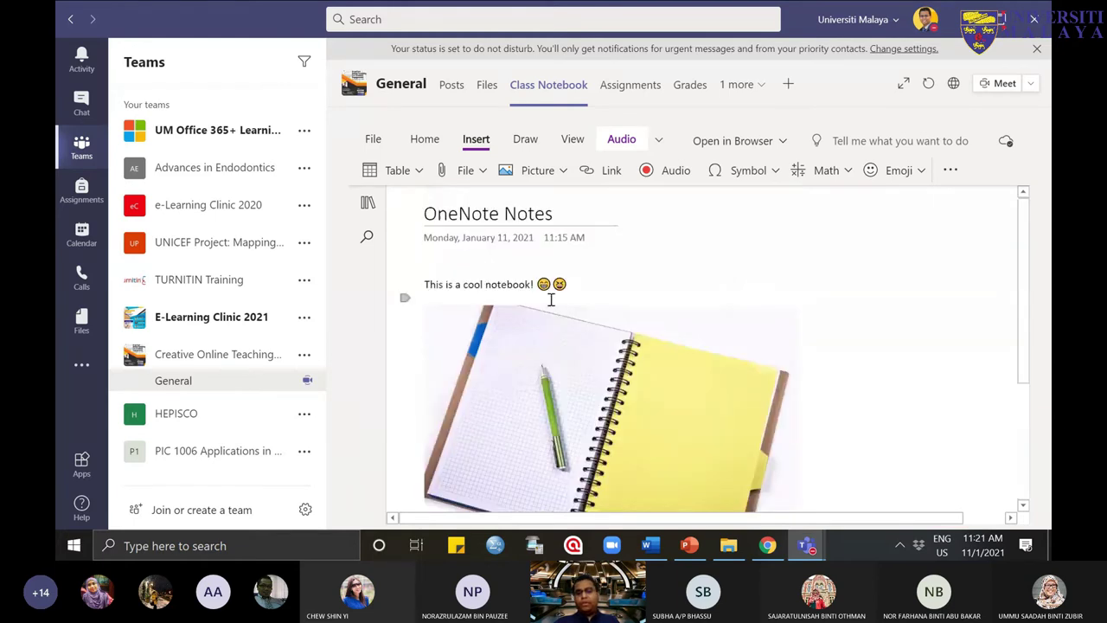
{"action": "left_click", "coordinate": [768, 545]}
{"action": "scroll", "coordinate": [509, 397], "scroll_direction": "down", "scroll_amount": 2}
{"action": "scroll", "coordinate": [508, 396], "scroll_direction": "down", "scroll_amount": 3}
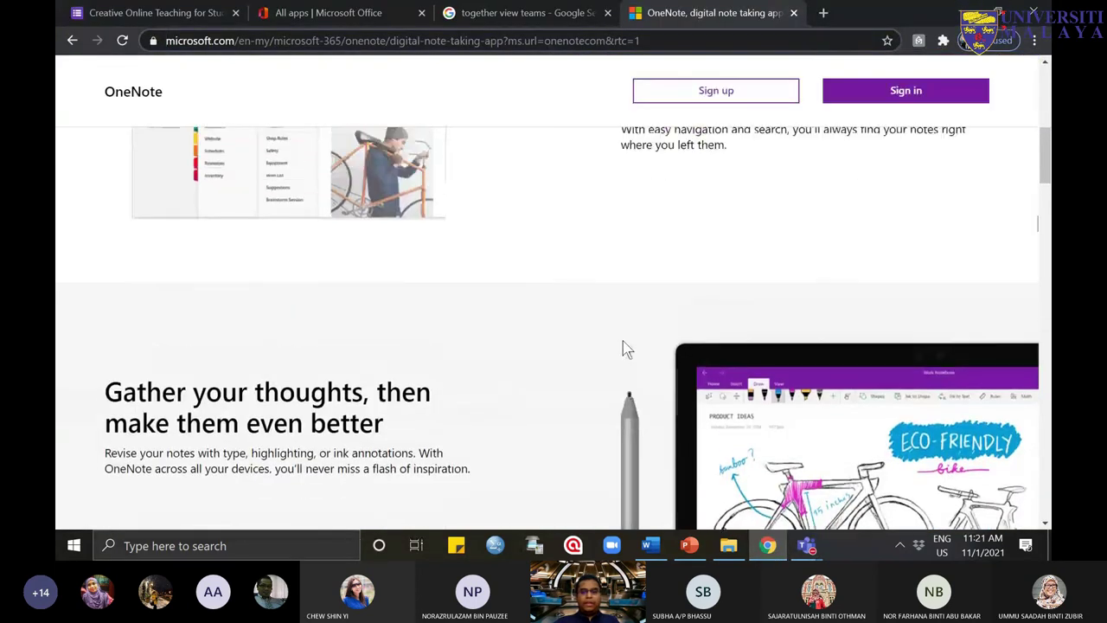
{"action": "scroll", "coordinate": [627, 349], "scroll_direction": "up", "scroll_amount": 2}
{"action": "left_click_drag", "start_coordinate": [623, 268], "coordinate": [754, 342]}
{"action": "key", "text": "ctrl+c"}
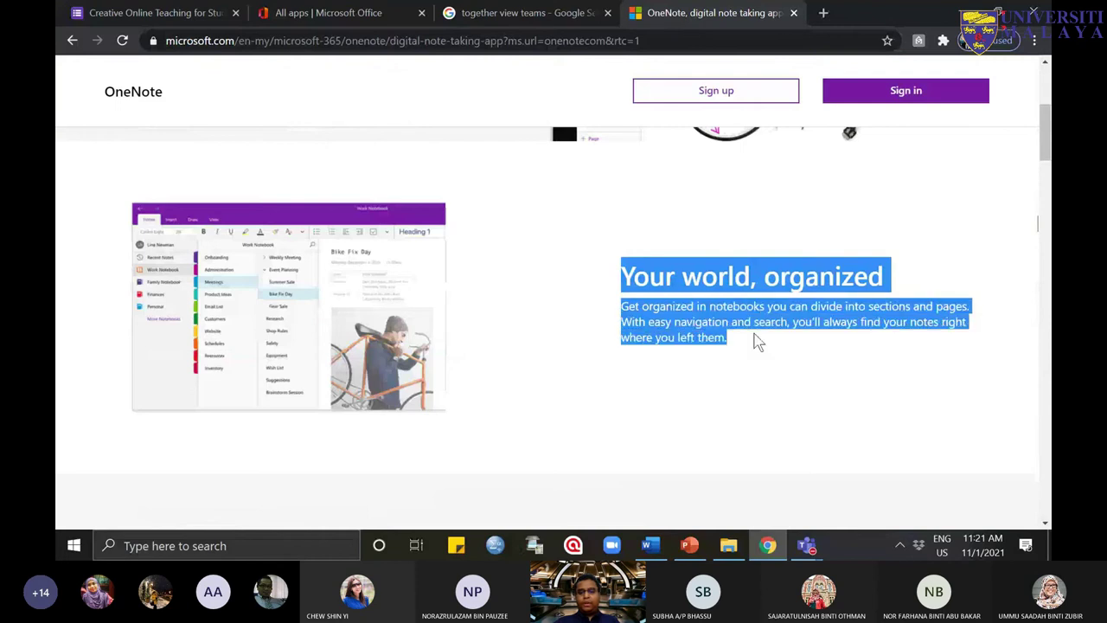
Step: Return to the Class Notebook in Teams and paste the copied heading and paragraph on a new line below the OneNote link
{"action": "left_click", "coordinate": [806, 545]}
{"action": "left_click", "coordinate": [725, 431]}
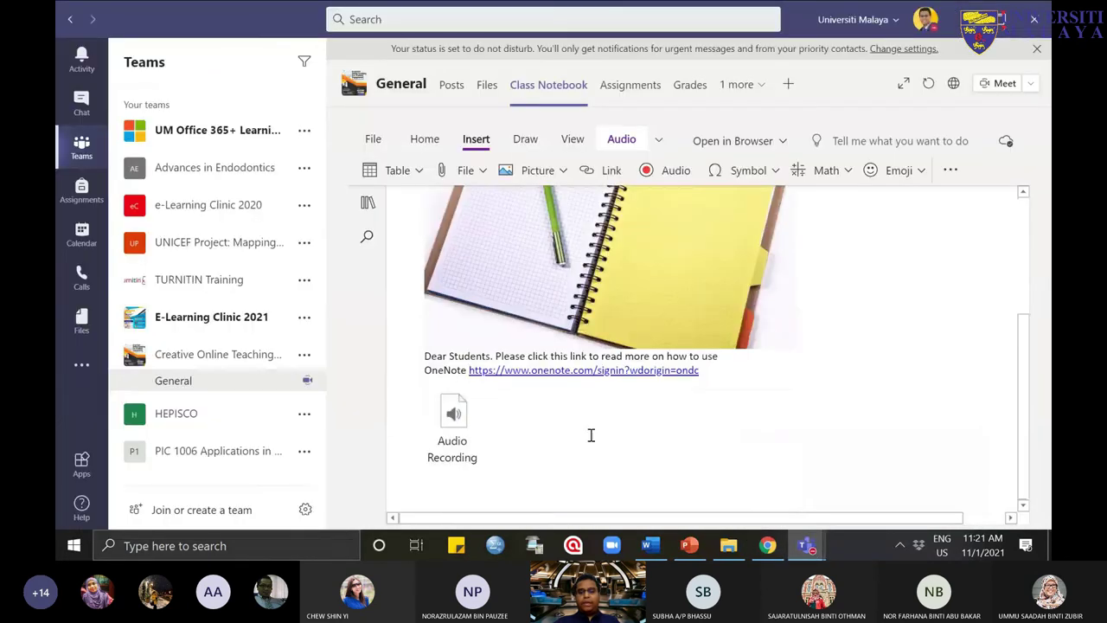
{"action": "left_click", "coordinate": [763, 376]}
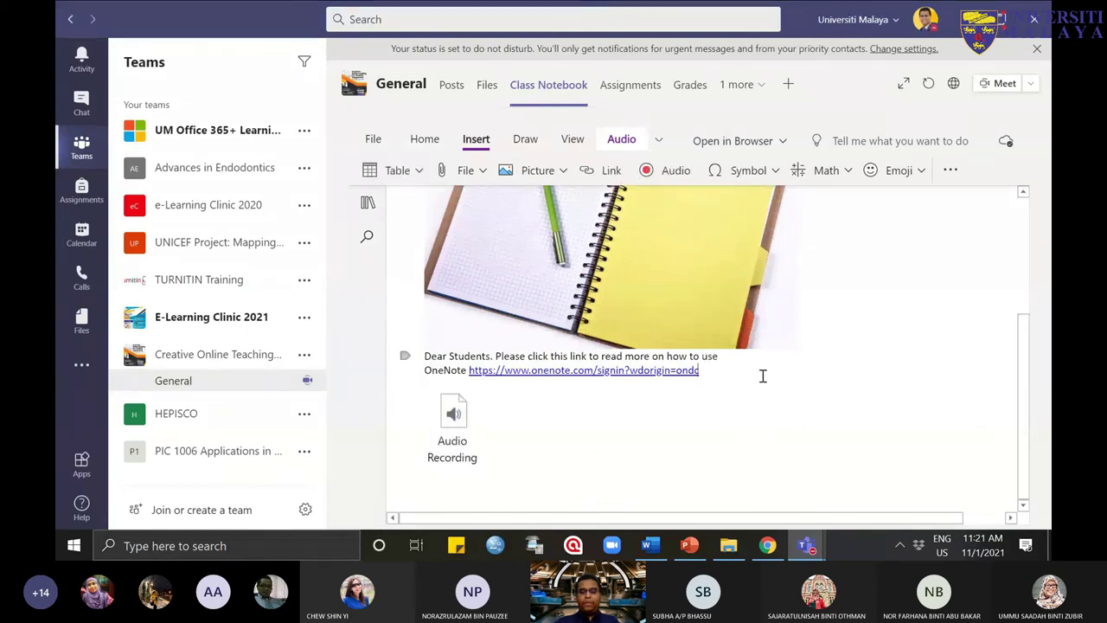
{"action": "key", "text": "Return"}
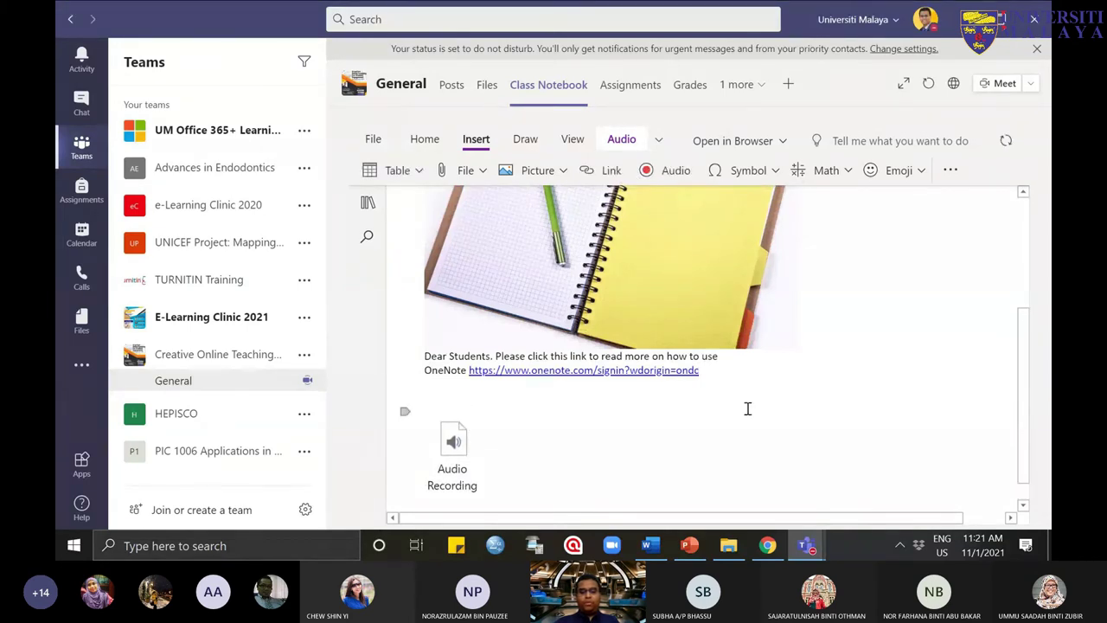
{"action": "key", "text": "ctrl+v"}
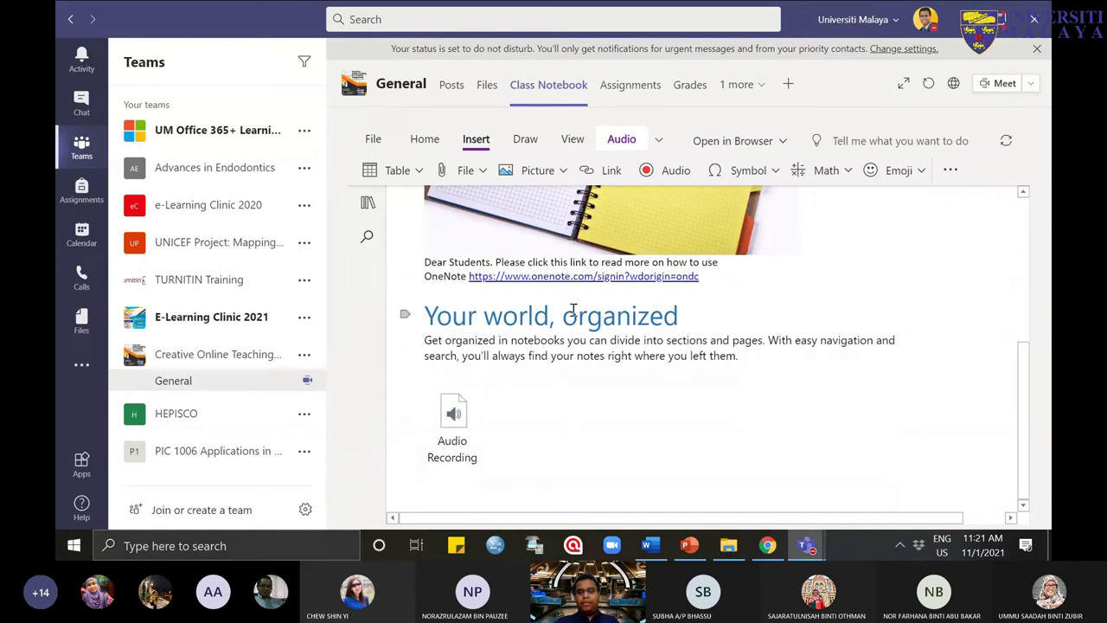
Step: Compare the pasted "Your world, organized" text with its source on the OneNote web page and review the whole notebook page
{"action": "left_click", "coordinate": [766, 545]}
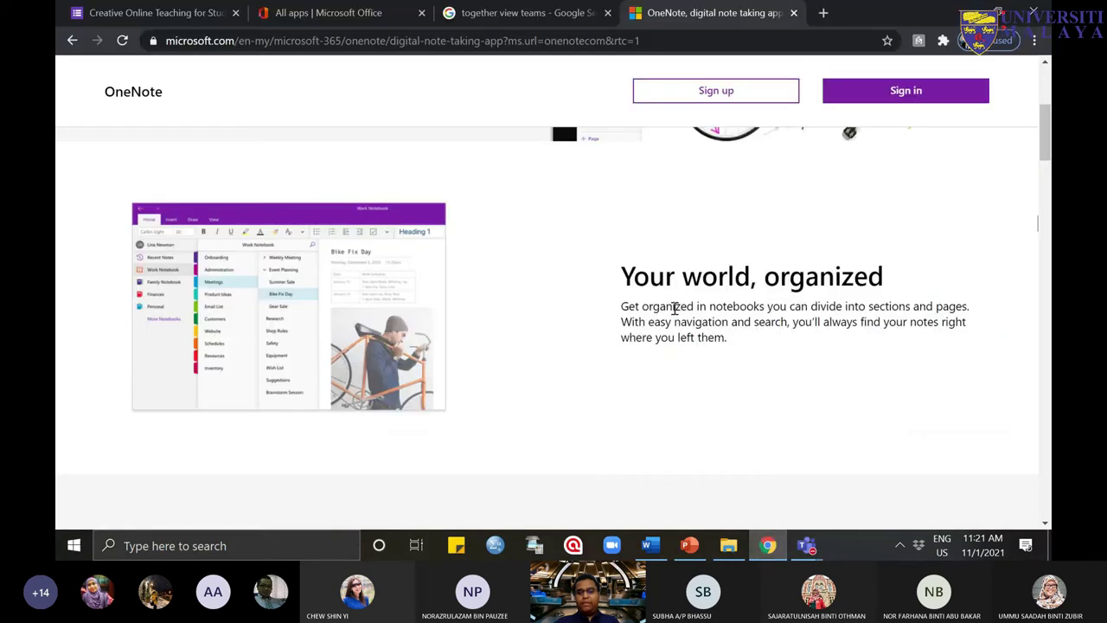
{"action": "left_click", "coordinate": [765, 559]}
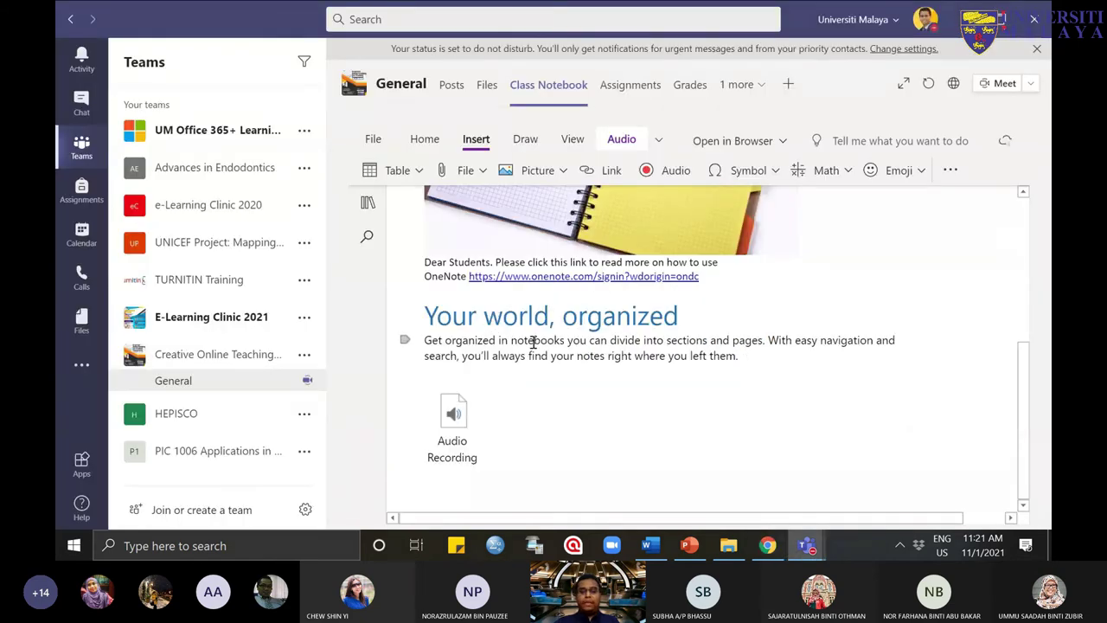
{"action": "scroll", "coordinate": [617, 418], "scroll_direction": "up", "scroll_amount": 3}
{"action": "scroll", "coordinate": [617, 418], "scroll_direction": "up", "scroll_amount": 2}
{"action": "scroll", "coordinate": [617, 418], "scroll_direction": "down", "scroll_amount": 5}
{"action": "scroll", "coordinate": [614, 421], "scroll_direction": "up", "scroll_amount": 3}
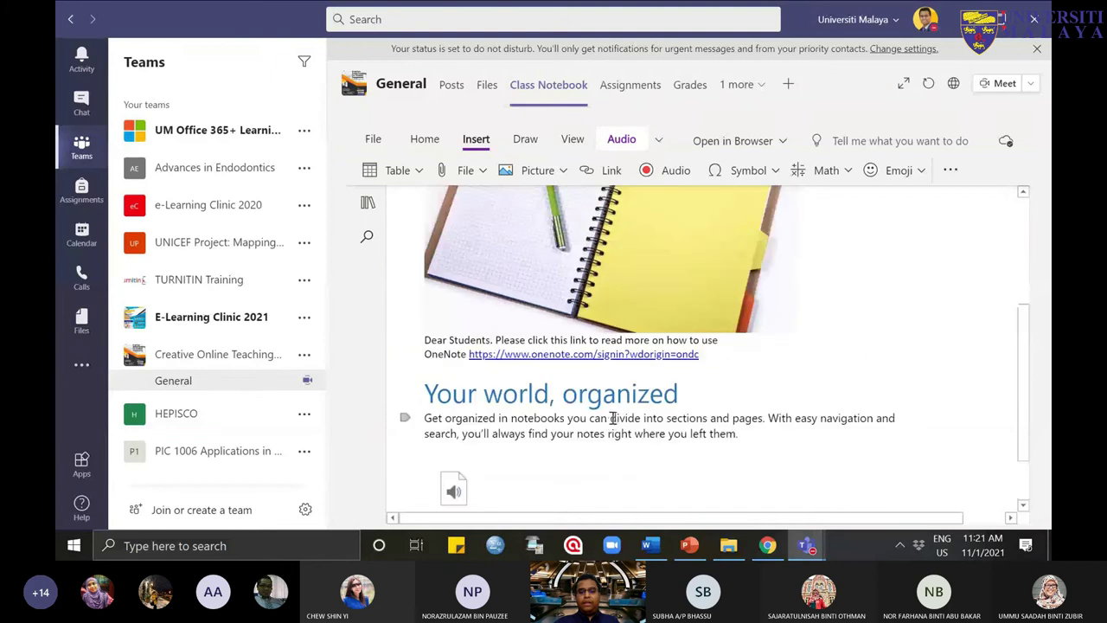
{"action": "scroll", "coordinate": [611, 425], "scroll_direction": "down", "scroll_amount": 3}
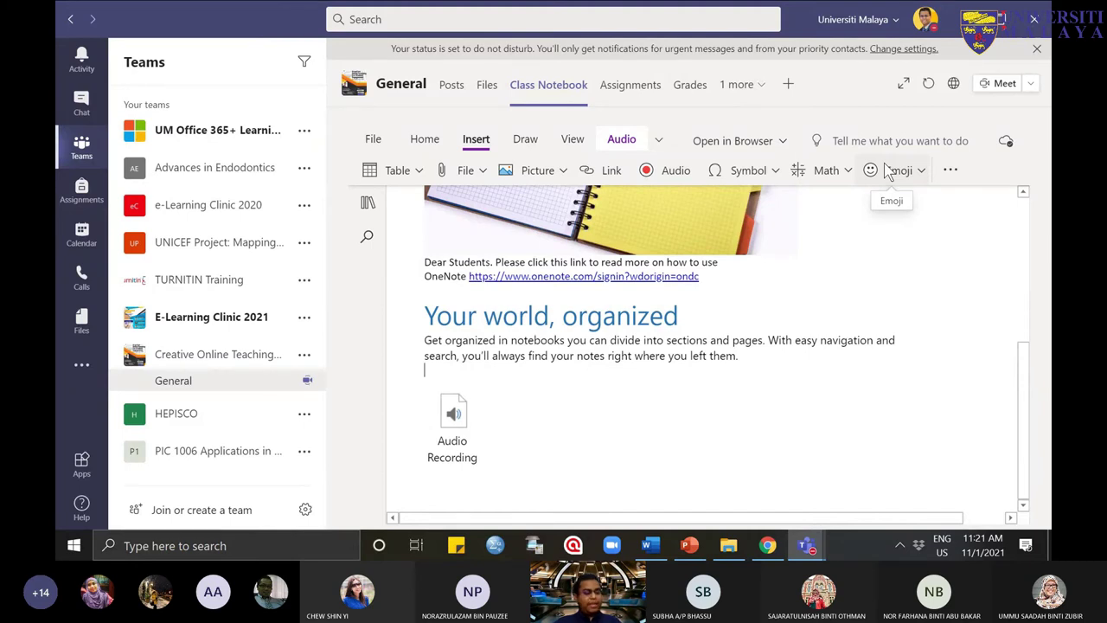
{"action": "scroll", "coordinate": [662, 286], "scroll_direction": "up", "scroll_amount": 5}
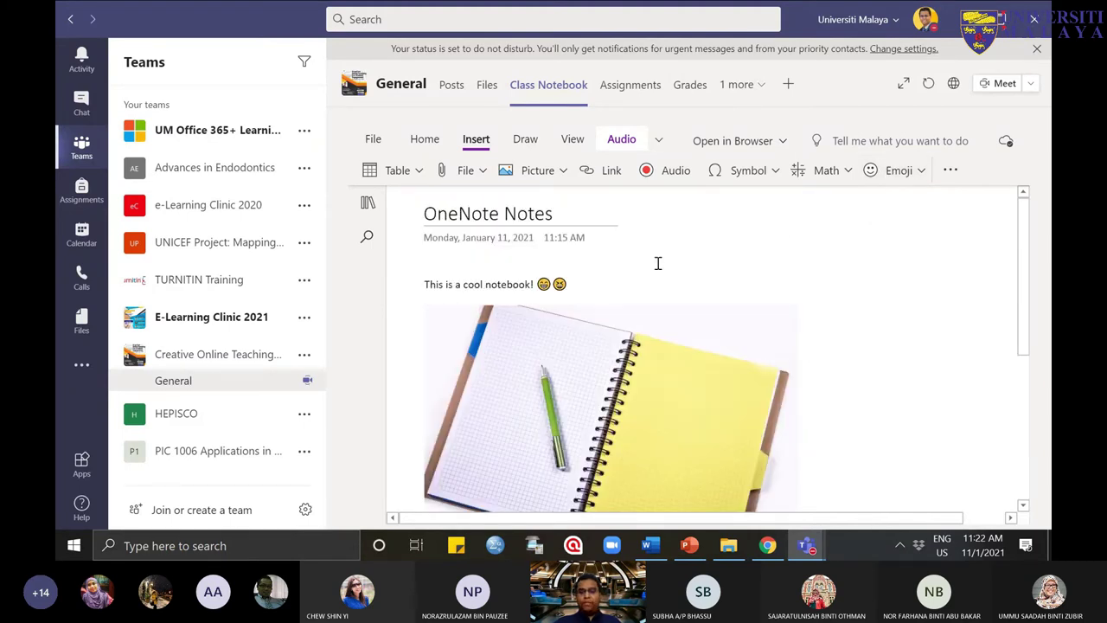
{"action": "right_click", "coordinate": [723, 218]}
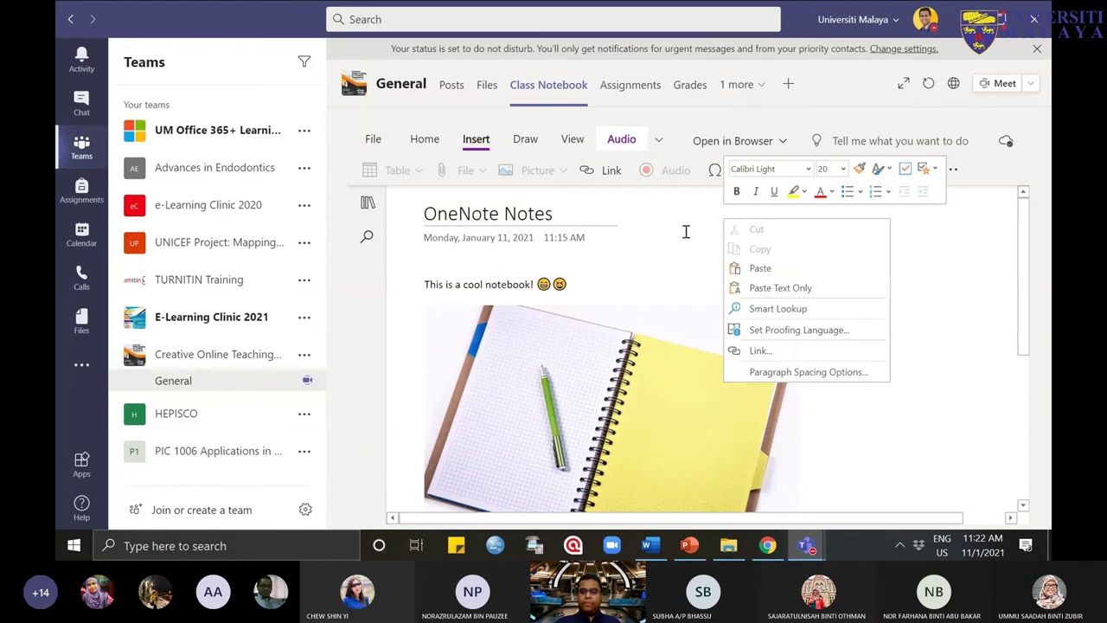
{"action": "left_click", "coordinate": [697, 257]}
{"action": "right_click", "coordinate": [696, 258]}
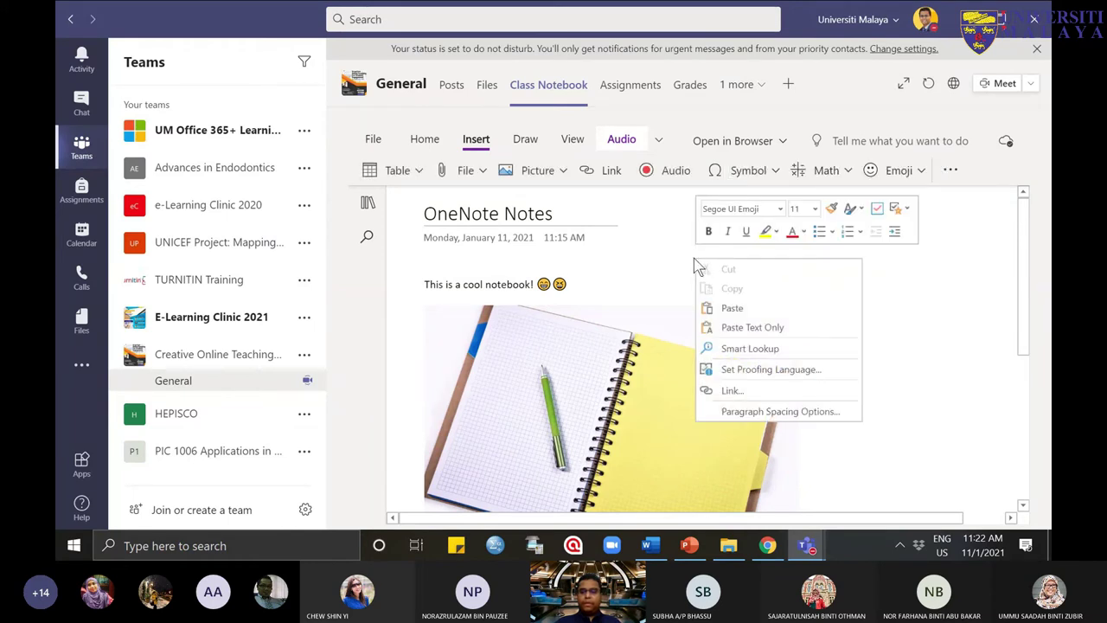
{"action": "left_click", "coordinate": [692, 258]}
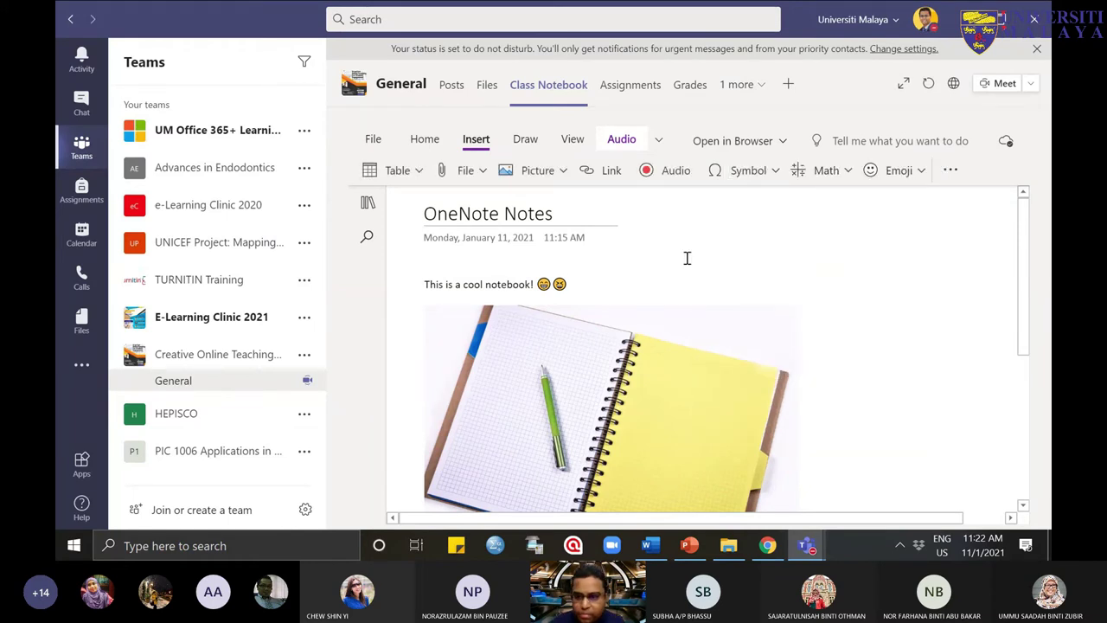
{"action": "left_click", "coordinate": [950, 169]}
{"action": "left_click", "coordinate": [955, 166]}
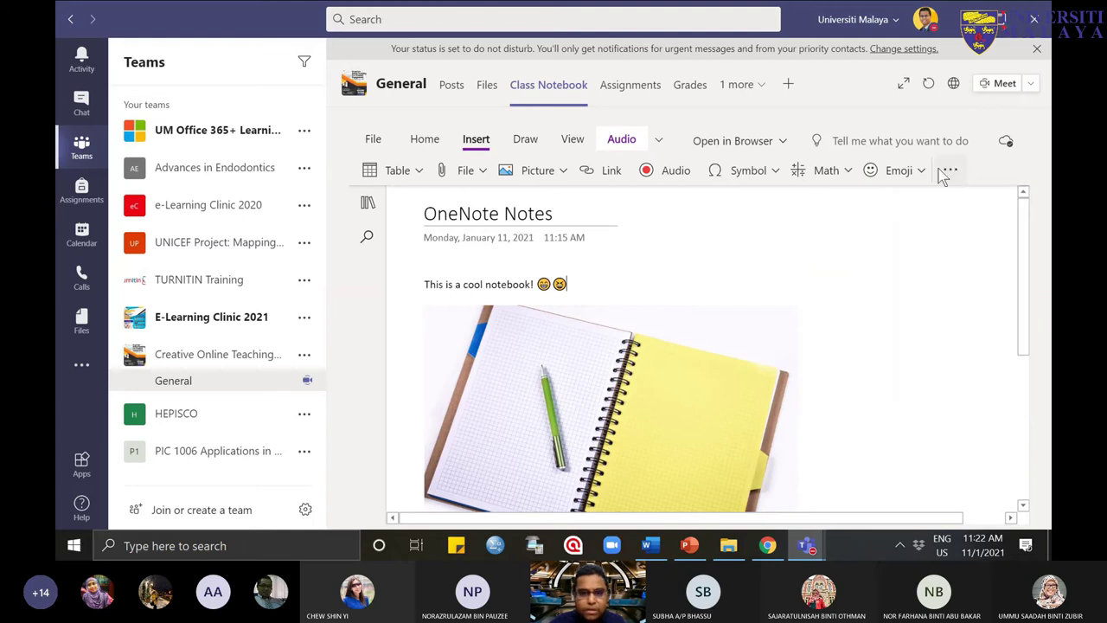
{"action": "left_click", "coordinate": [621, 139]}
{"action": "left_click", "coordinate": [388, 147]}
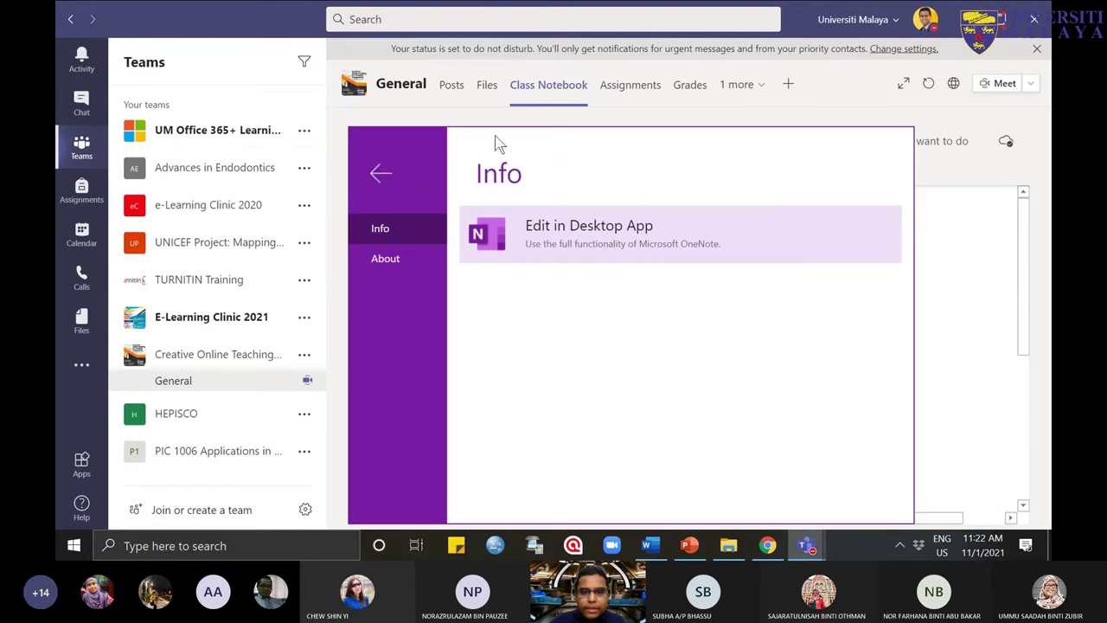
{"action": "left_click", "coordinate": [957, 285]}
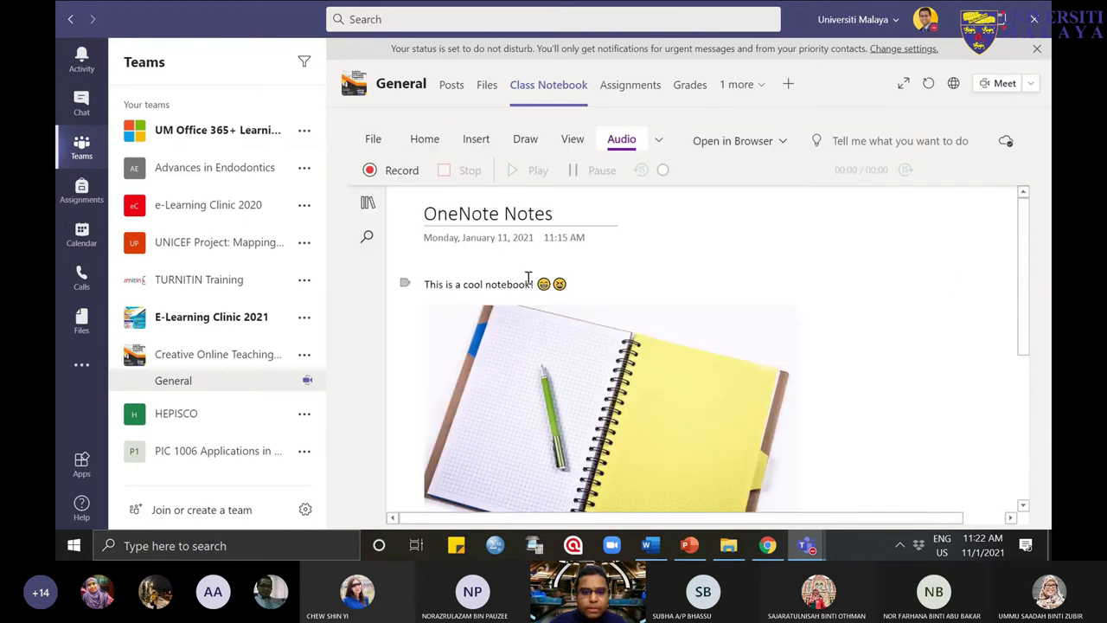
Step: Examine the notebook's section list and its drawing and view options, then return to the page with the notebook picture selected
{"action": "left_click", "coordinate": [368, 203]}
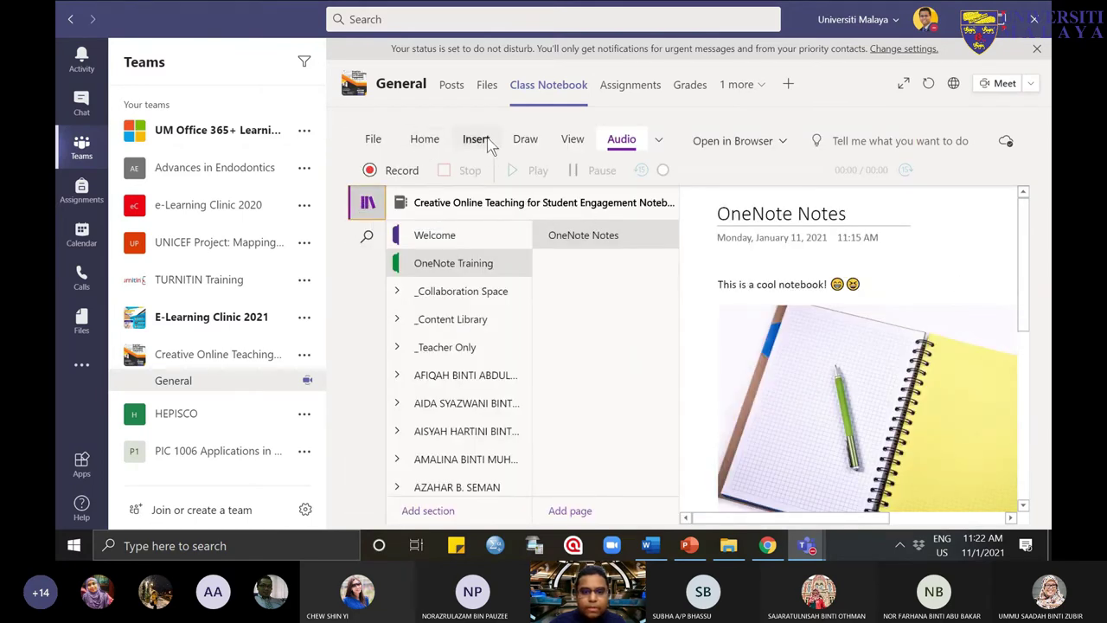
{"action": "left_click", "coordinate": [525, 140]}
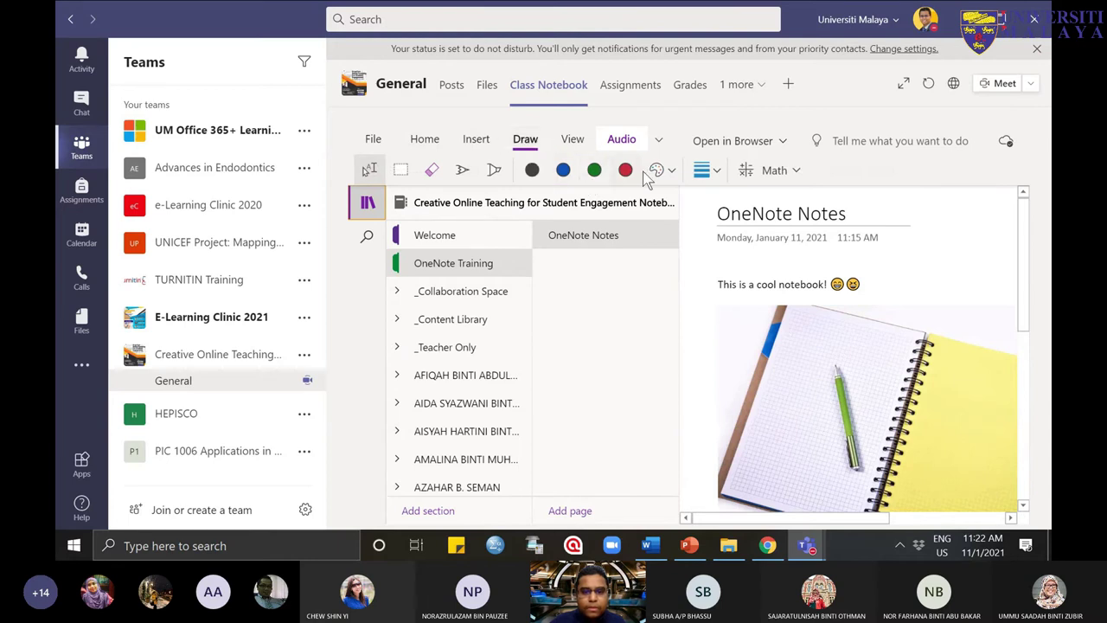
{"action": "left_click", "coordinate": [575, 140]}
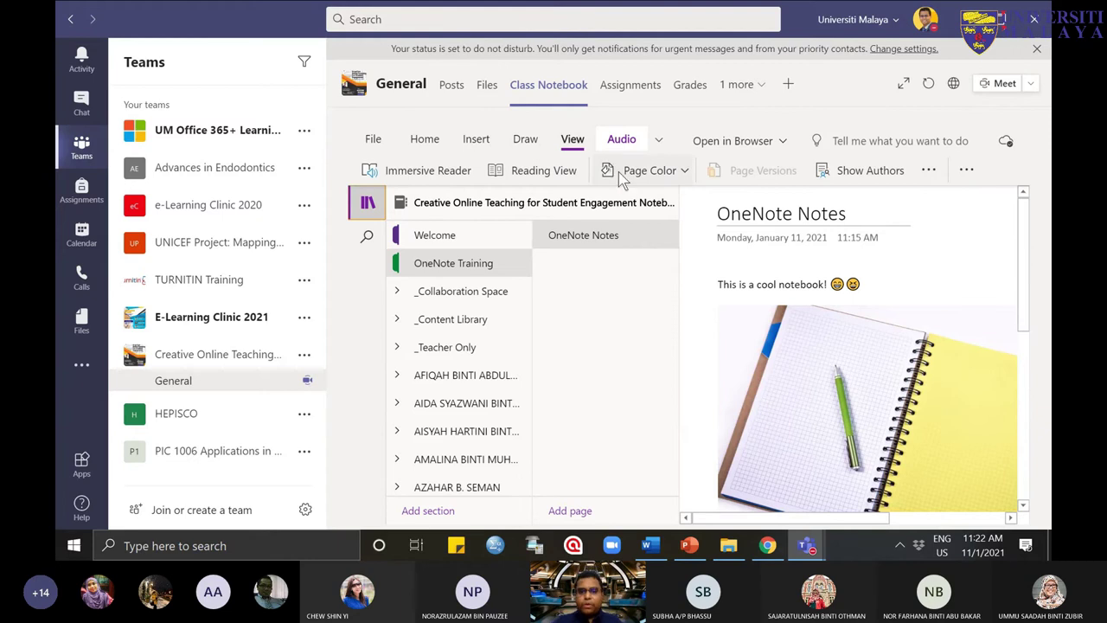
{"action": "left_click", "coordinate": [820, 312]}
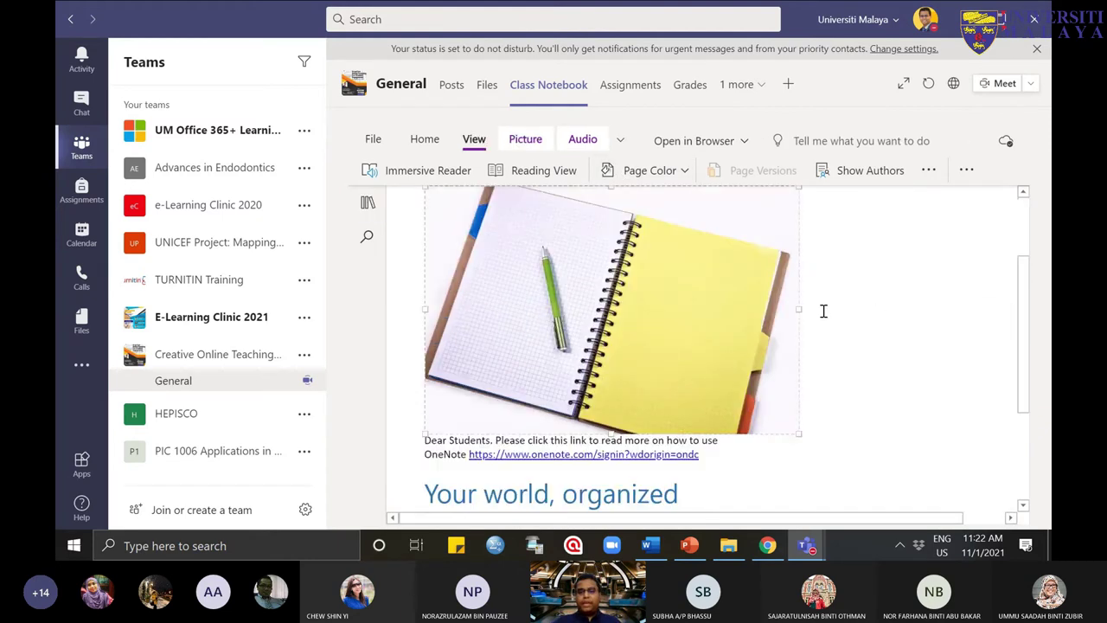
Step: Set the page colour of the OneNote Notes page to light purple
{"action": "scroll", "coordinate": [865, 345], "scroll_direction": "up", "scroll_amount": 3}
{"action": "left_click", "coordinate": [764, 279]}
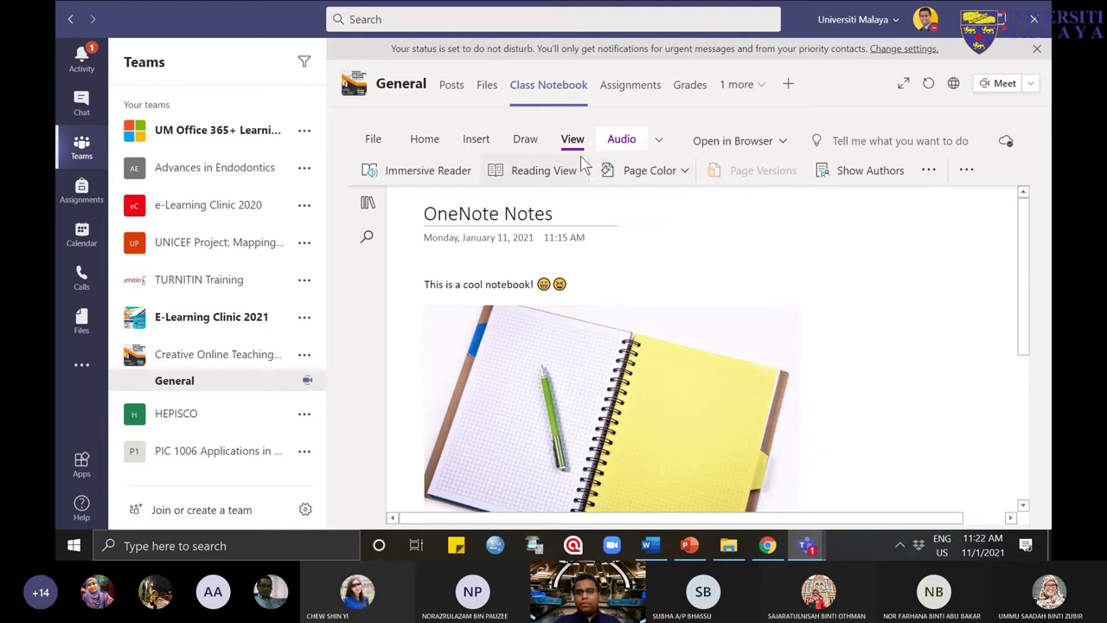
{"action": "left_click", "coordinate": [683, 177]}
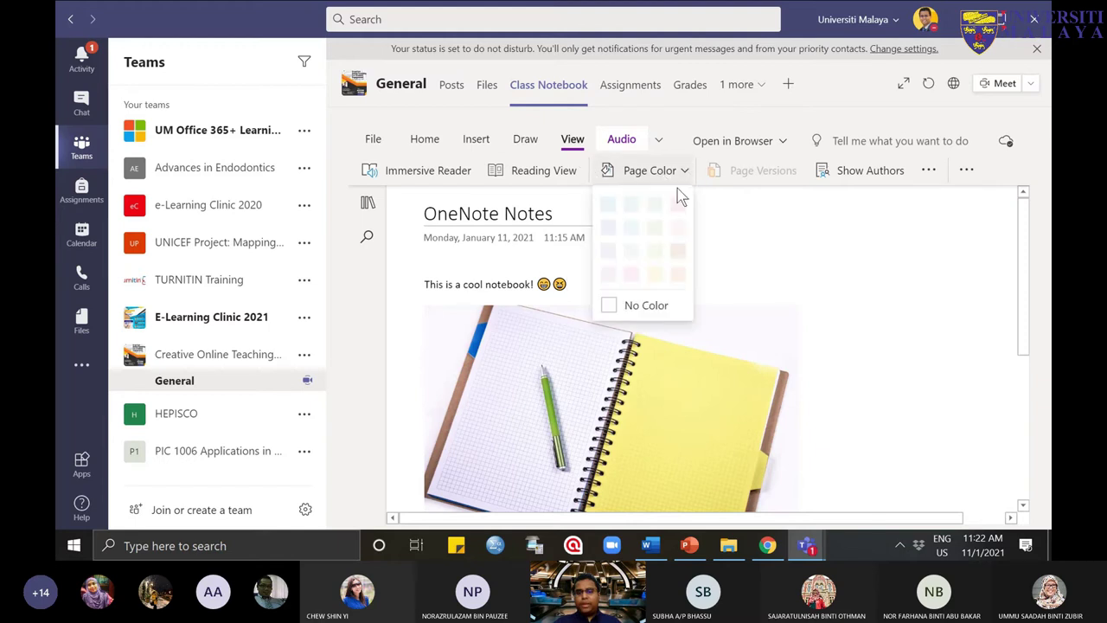
{"action": "left_click", "coordinate": [610, 277]}
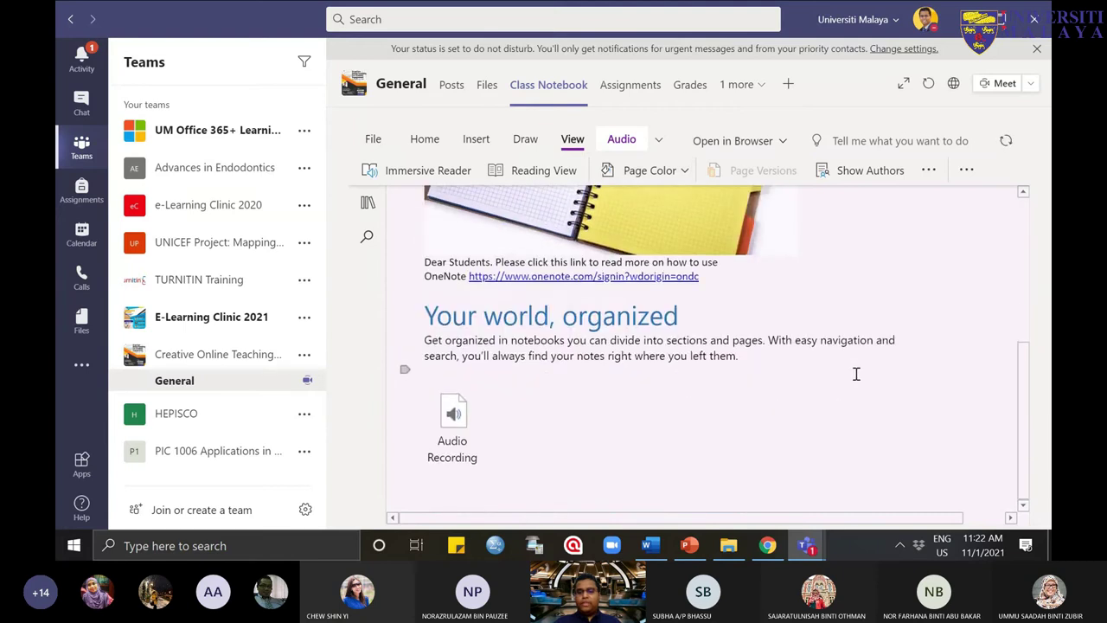
Step: Change the page colour of the OneNote Notes page to light pink and check it along the page
{"action": "left_click", "coordinate": [668, 176]}
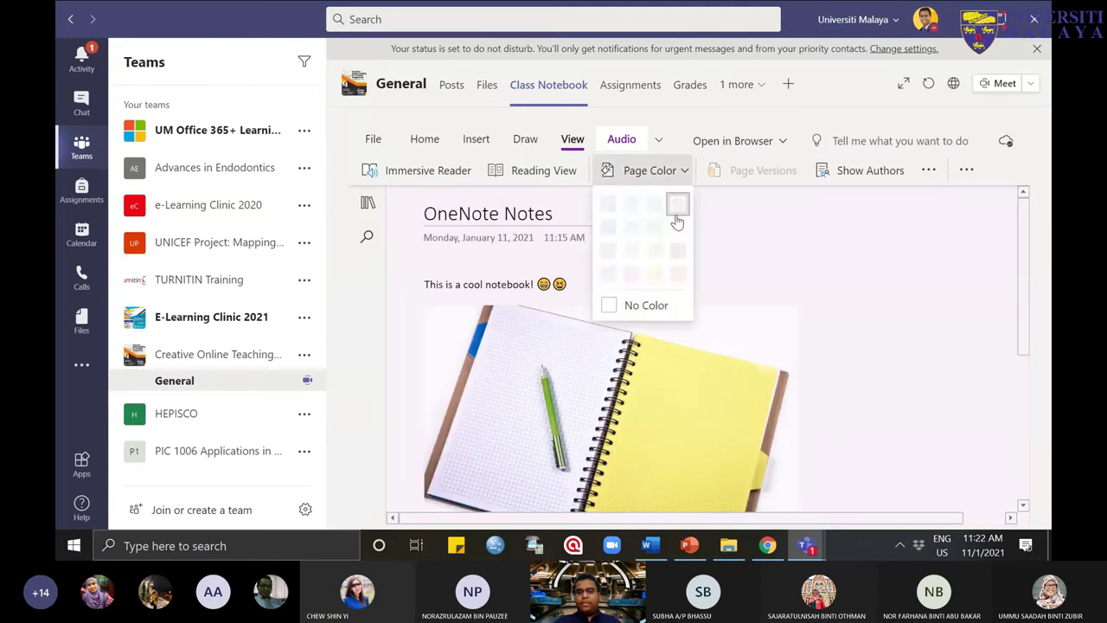
{"action": "left_click", "coordinate": [679, 207]}
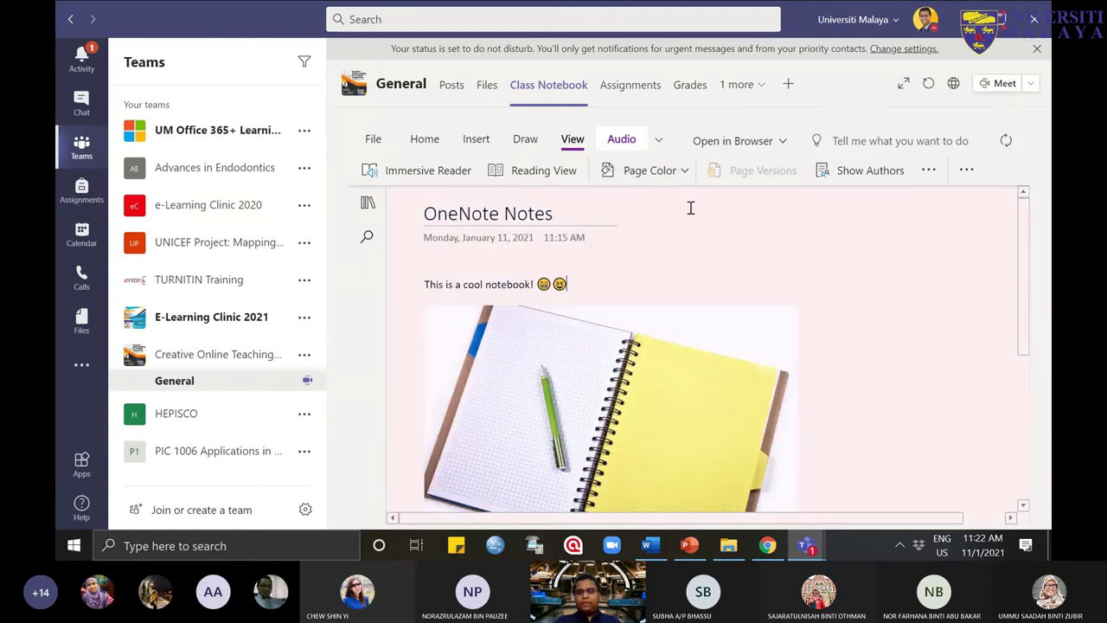
{"action": "scroll", "coordinate": [793, 302], "scroll_direction": "down", "scroll_amount": 5}
{"action": "scroll", "coordinate": [793, 302], "scroll_direction": "up", "scroll_amount": 5}
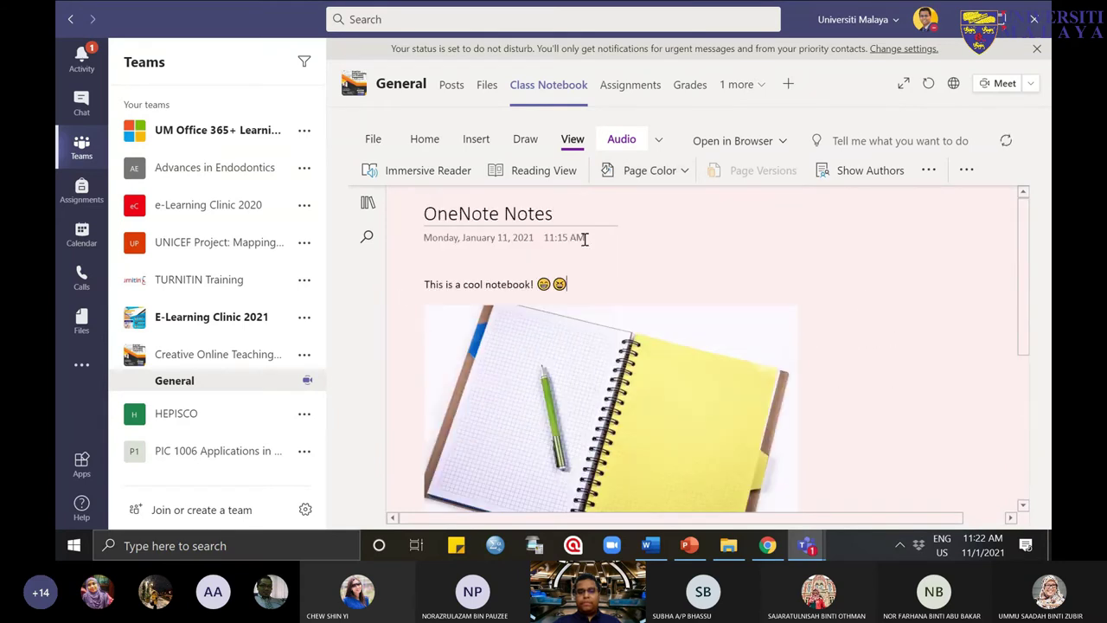
Step: Add a page titled "One Note Page 2" to the OneNote Training section and go back to the OneNote Notes page
{"action": "left_click", "coordinate": [369, 208]}
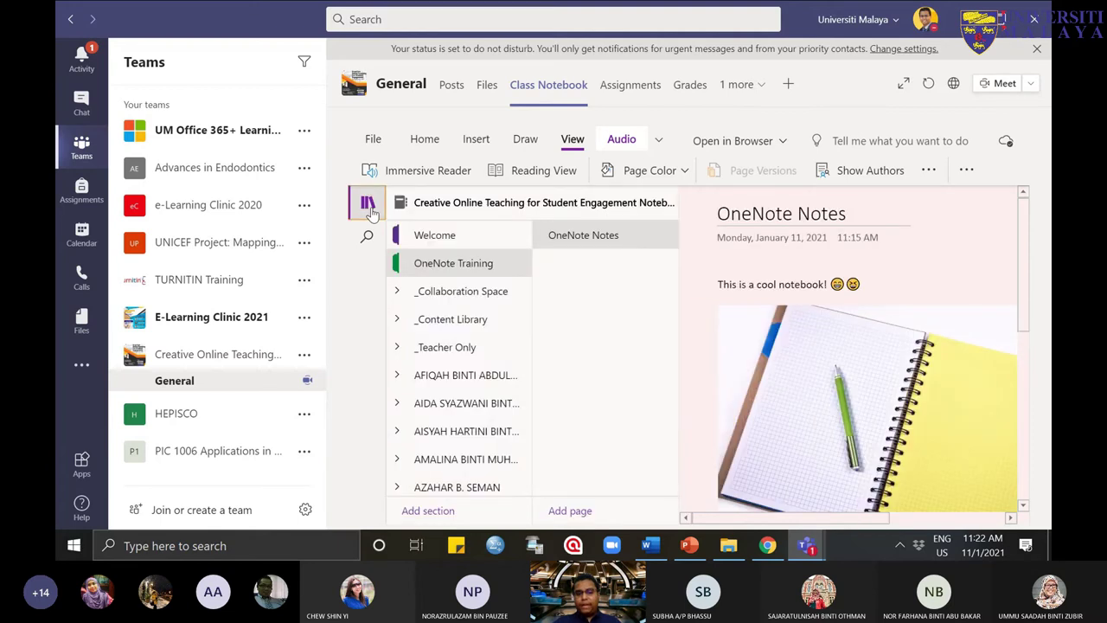
{"action": "scroll", "coordinate": [844, 406], "scroll_direction": "down", "scroll_amount": 5}
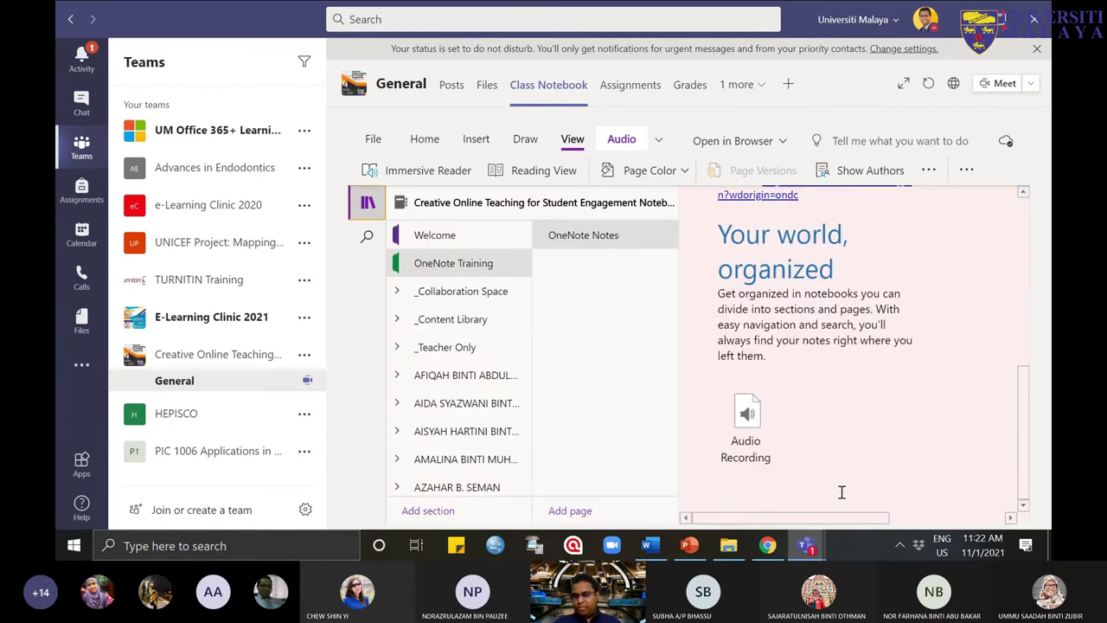
{"action": "scroll", "coordinate": [854, 495], "scroll_direction": "up", "scroll_amount": 2}
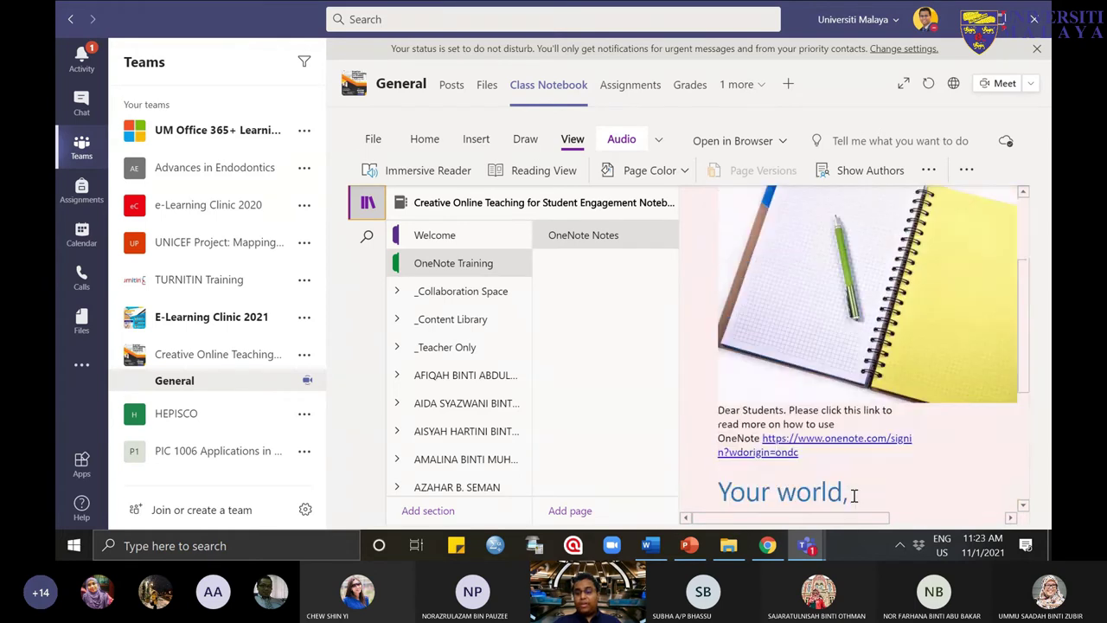
{"action": "scroll", "coordinate": [854, 496], "scroll_direction": "down", "scroll_amount": 2}
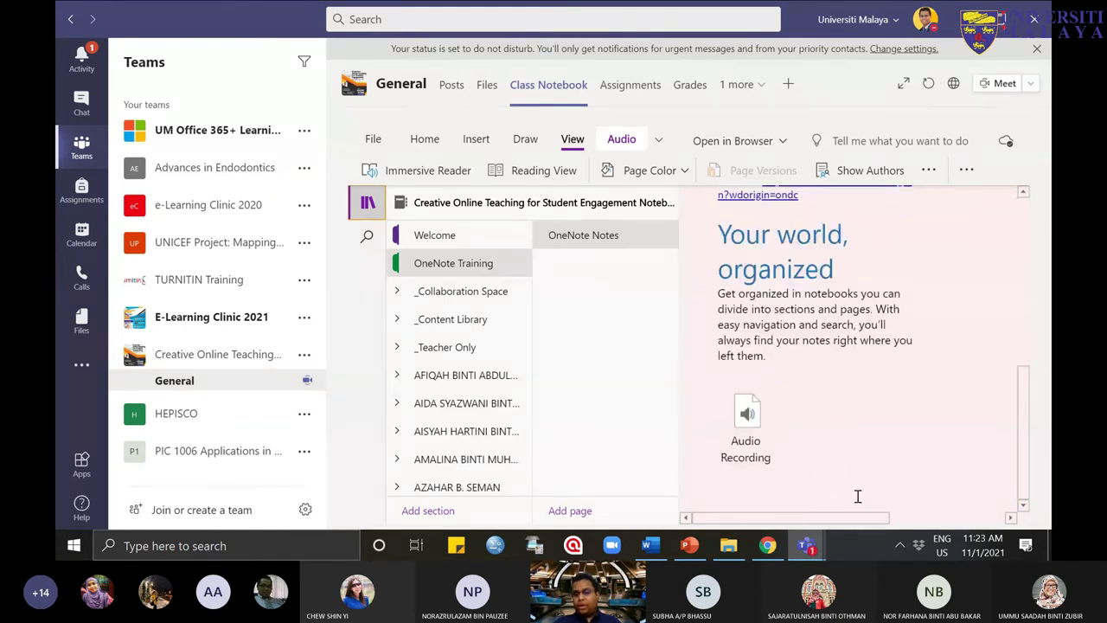
{"action": "scroll", "coordinate": [697, 342], "scroll_direction": "up", "scroll_amount": 3}
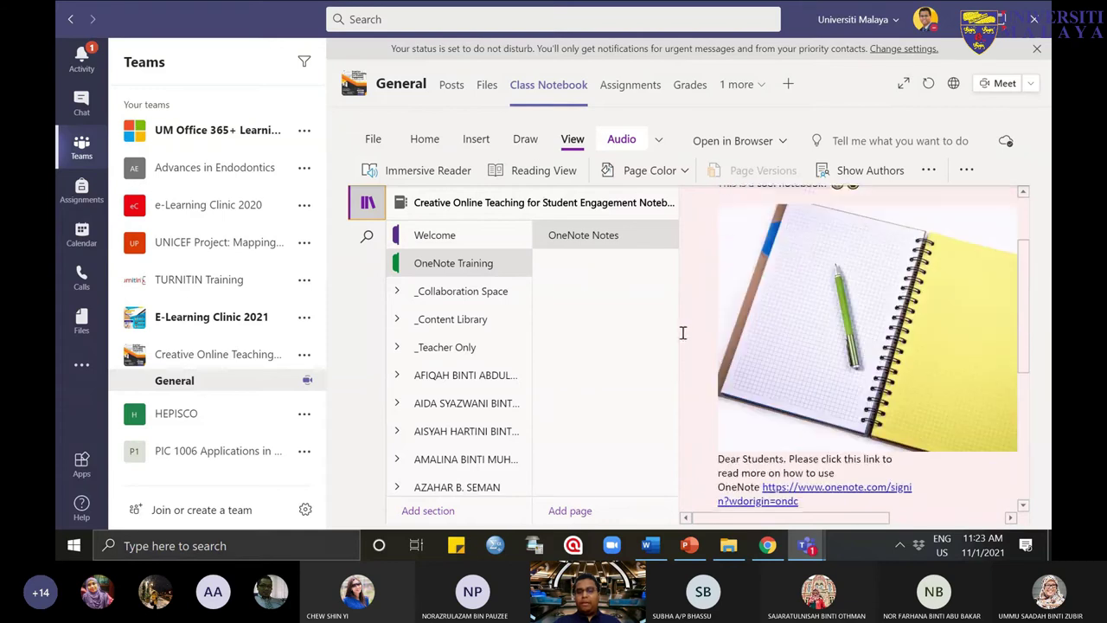
{"action": "left_click", "coordinate": [570, 511]}
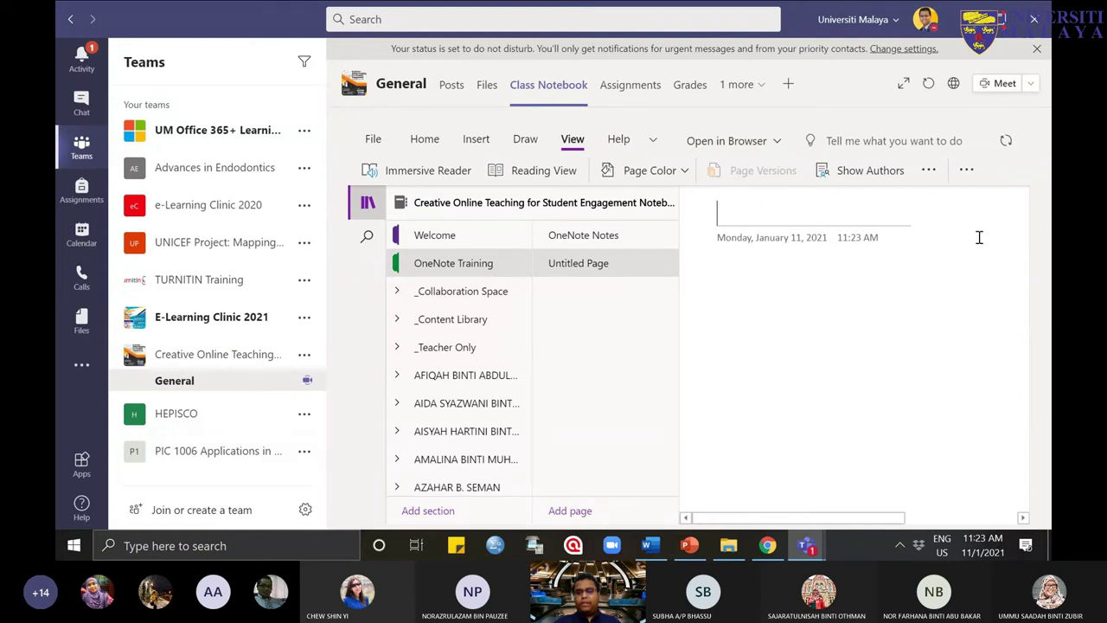
{"action": "type", "text": "One"}
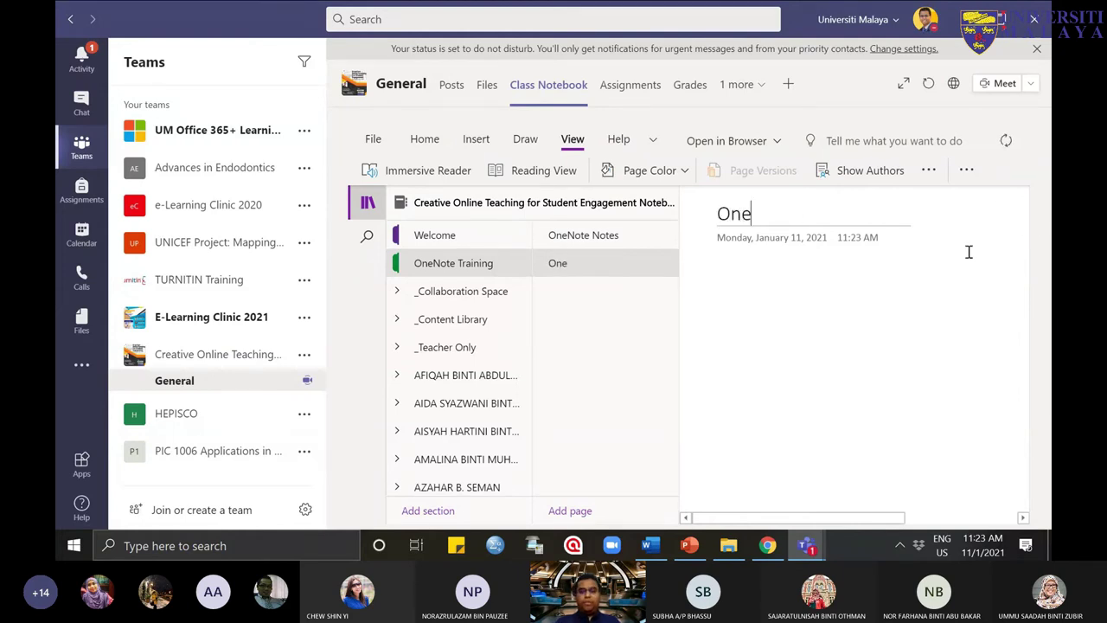
{"action": "type", "text": " Note "}
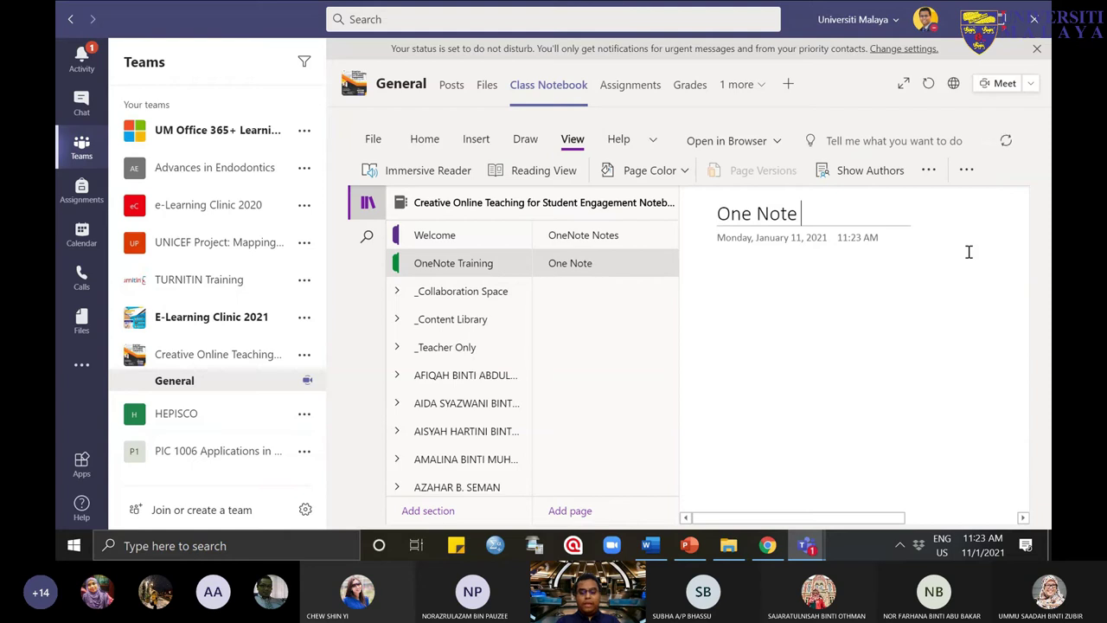
{"action": "type", "text": "Page 2"}
{"action": "key", "text": "Return"}
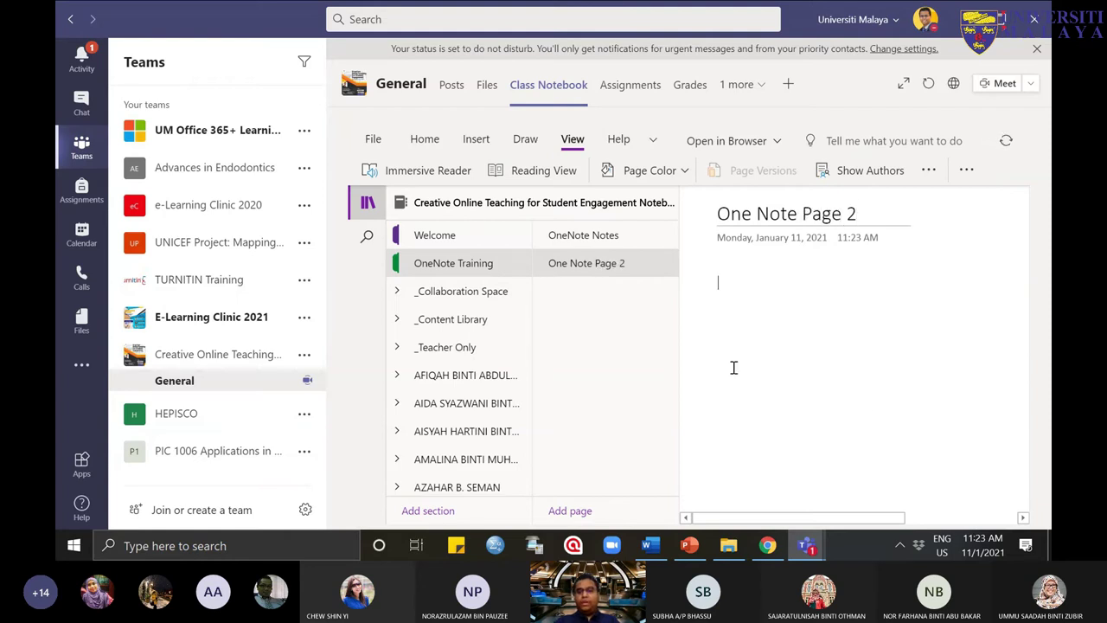
{"action": "left_click", "coordinate": [368, 203]}
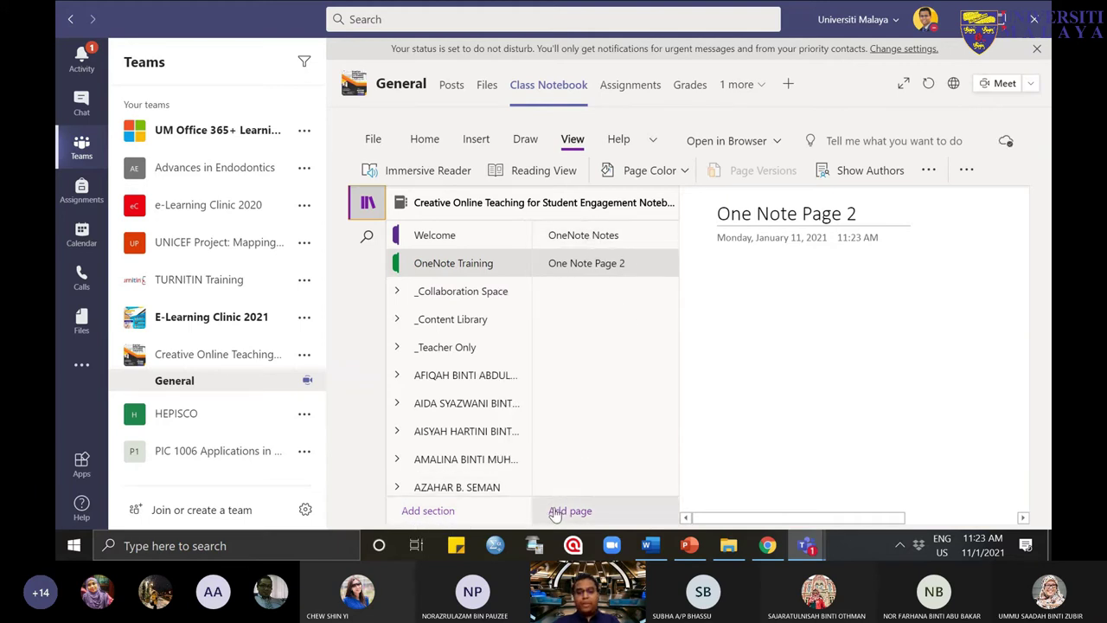
{"action": "left_click", "coordinate": [632, 239]}
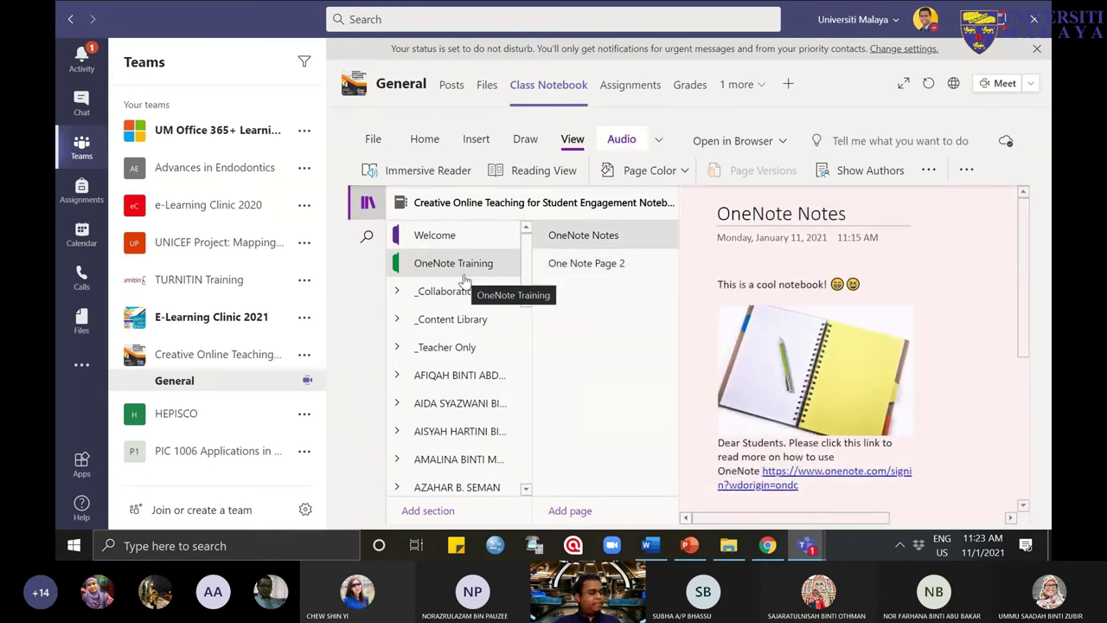
Step: Switch between the class notebook and the meeting window to read the participants' questions in the meeting chat
{"action": "left_click", "coordinate": [807, 545]}
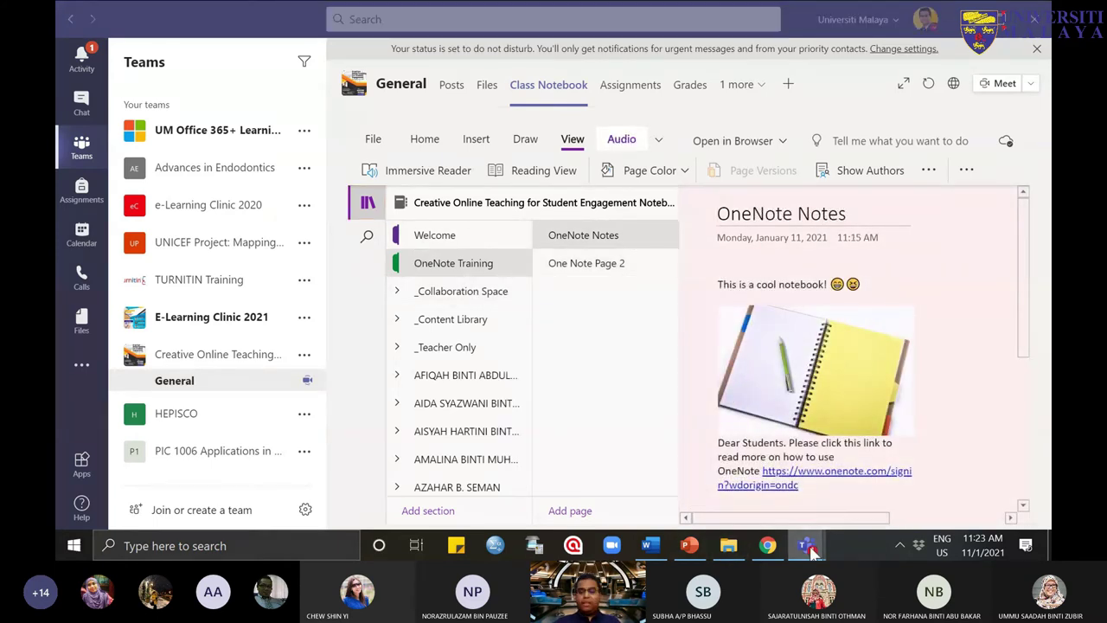
{"action": "left_click", "coordinate": [874, 473]}
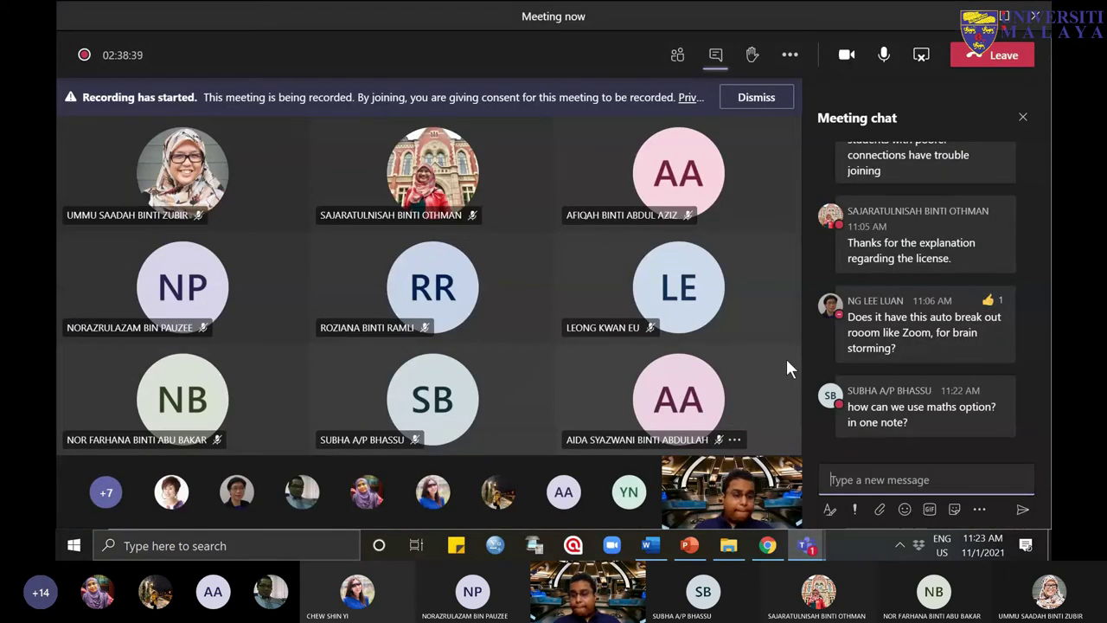
{"action": "scroll", "coordinate": [927, 419], "scroll_direction": "up", "scroll_amount": 3}
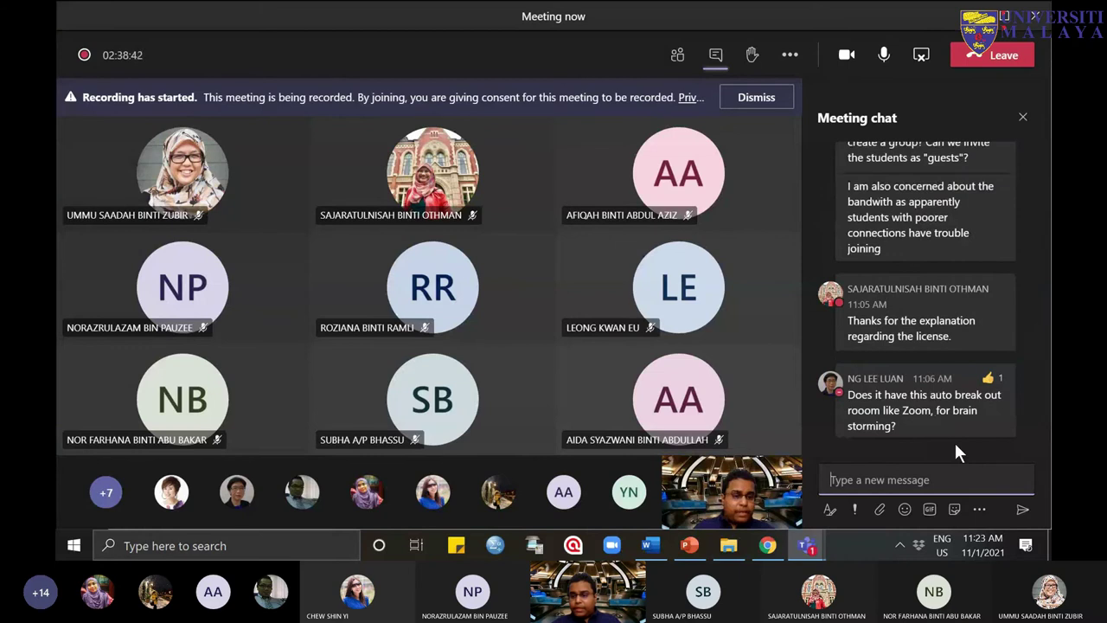
{"action": "scroll", "coordinate": [954, 440], "scroll_direction": "down", "scroll_amount": 3}
{"action": "left_click", "coordinate": [961, 426]}
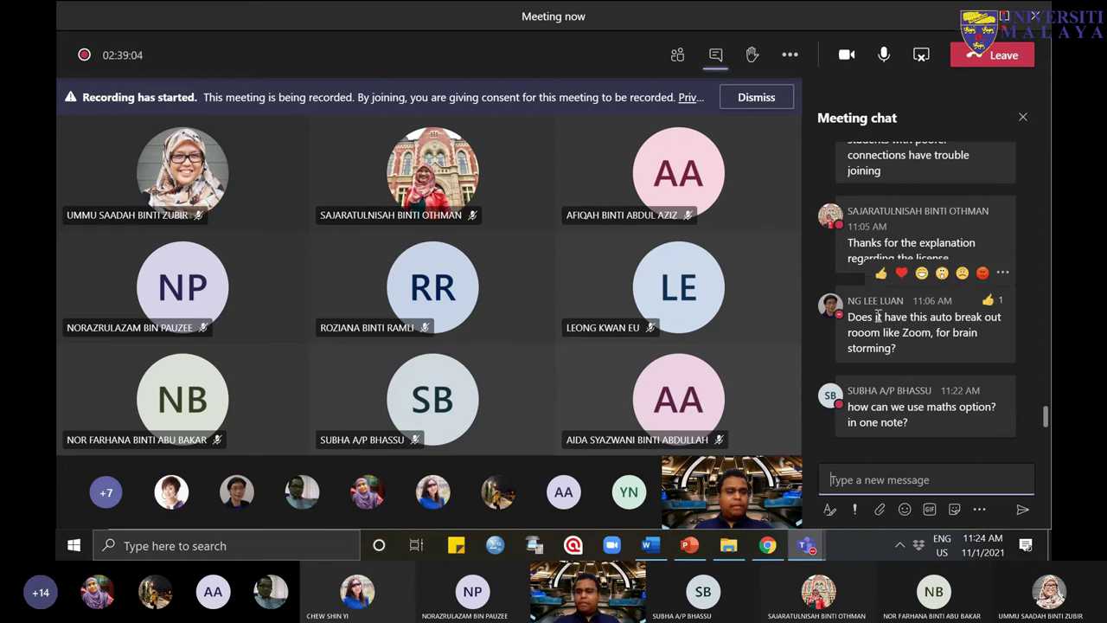
{"action": "mouse_move", "coordinate": [806, 545]}
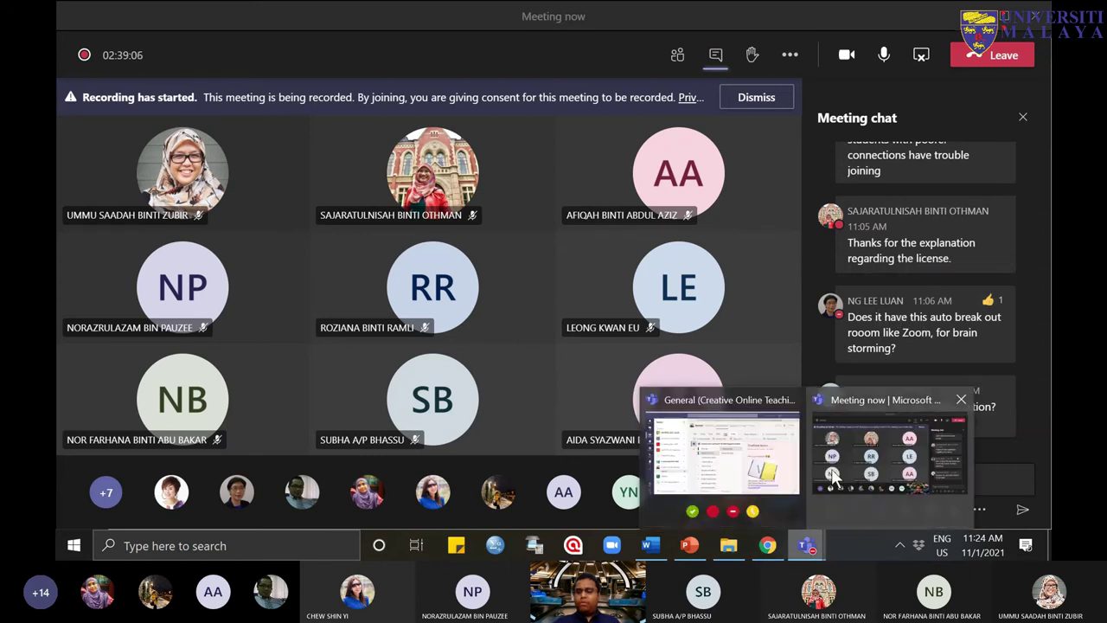
{"action": "left_click", "coordinate": [791, 472]}
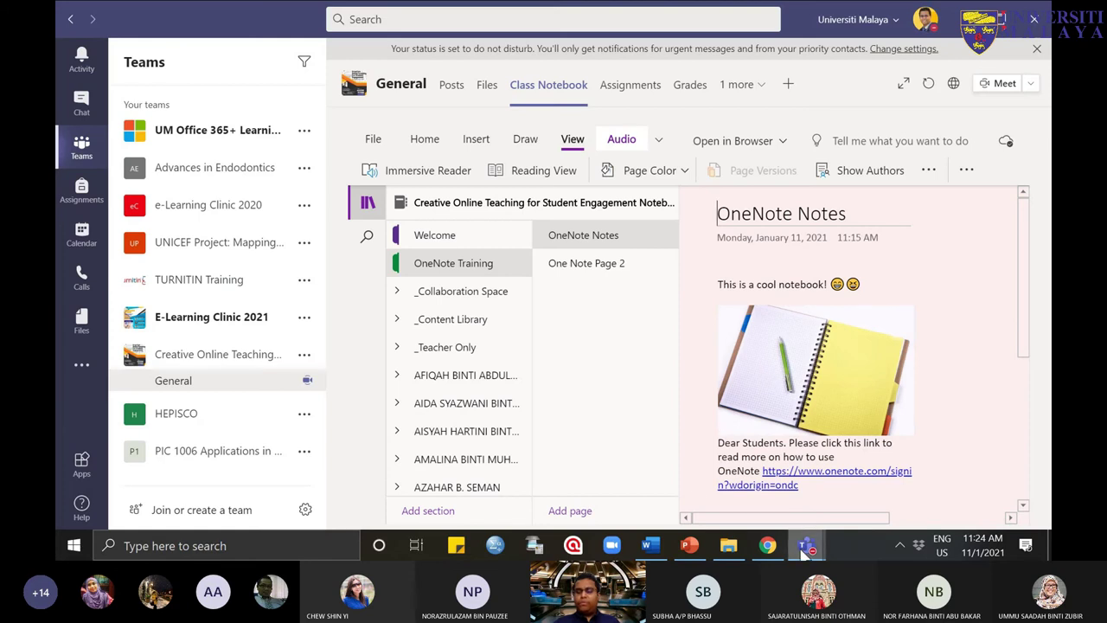
{"action": "left_click", "coordinate": [848, 483]}
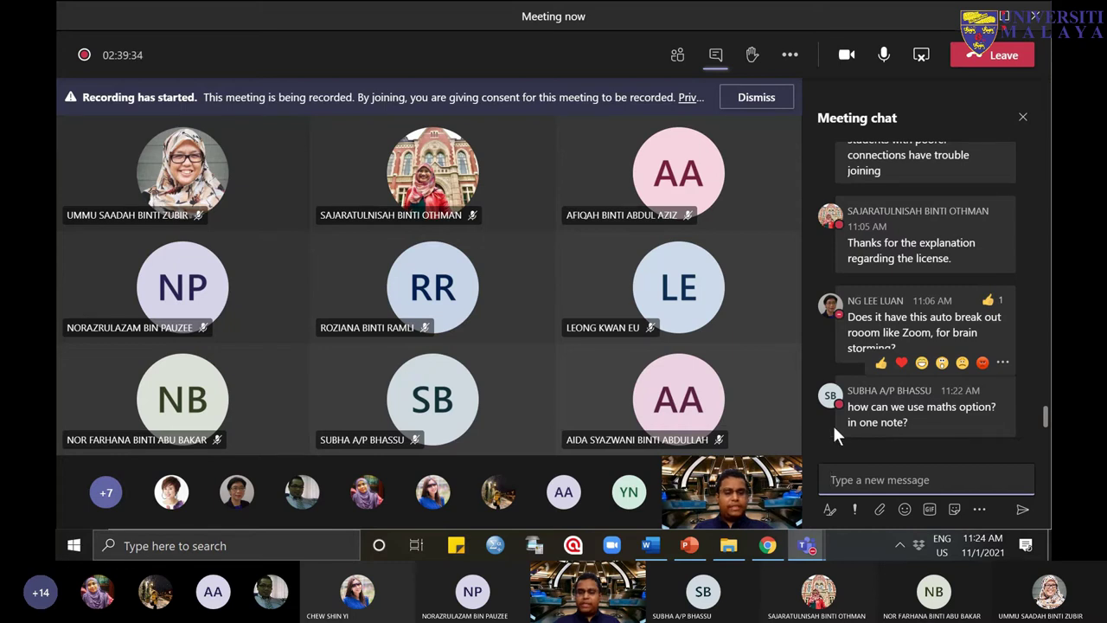
Step: Return to the class notebook and insert a blank line below the "Your world, organized" paragraph on the OneNote Notes page
{"action": "mouse_move", "coordinate": [805, 545]}
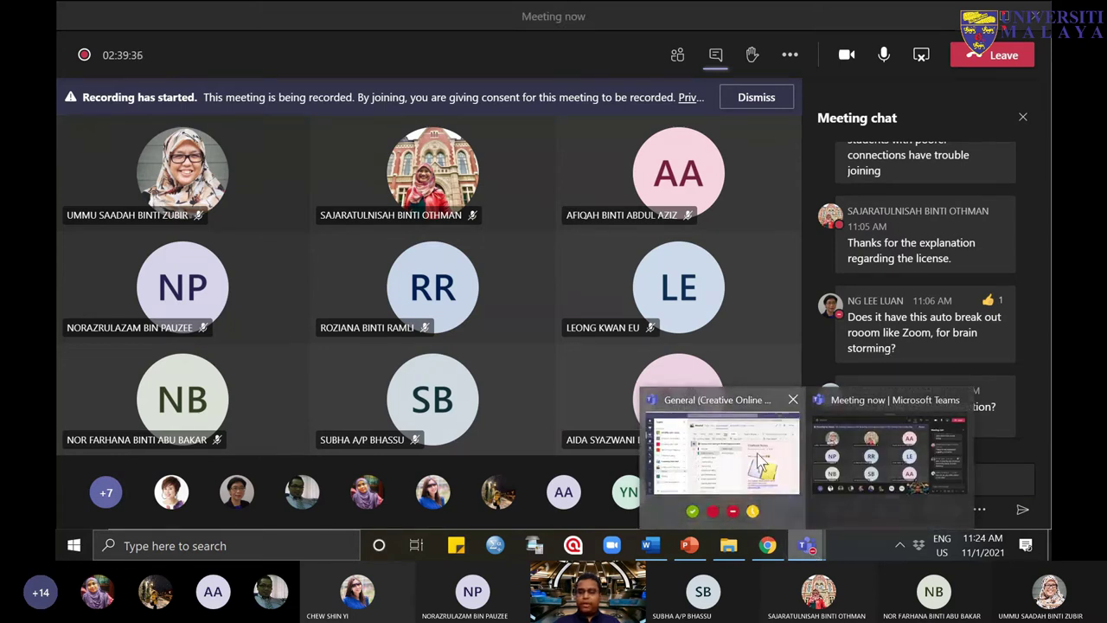
{"action": "left_click", "coordinate": [787, 468]}
{"action": "scroll", "coordinate": [963, 366], "scroll_direction": "down", "scroll_amount": 3}
{"action": "scroll", "coordinate": [963, 366], "scroll_direction": "down", "scroll_amount": 3}
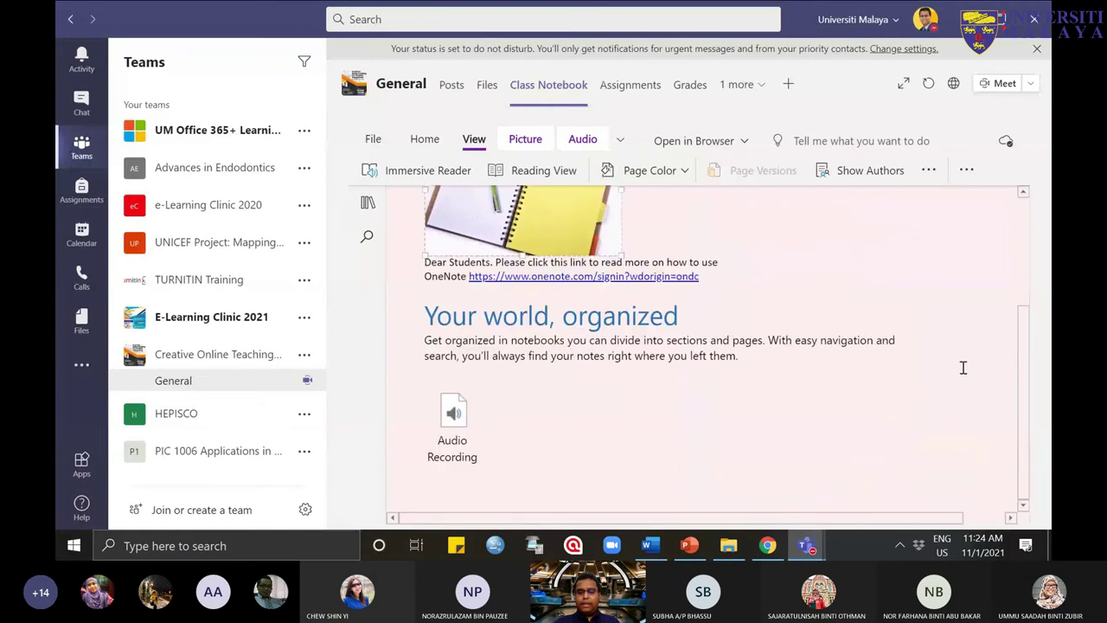
{"action": "left_click", "coordinate": [772, 357]}
{"action": "key", "text": "Return"}
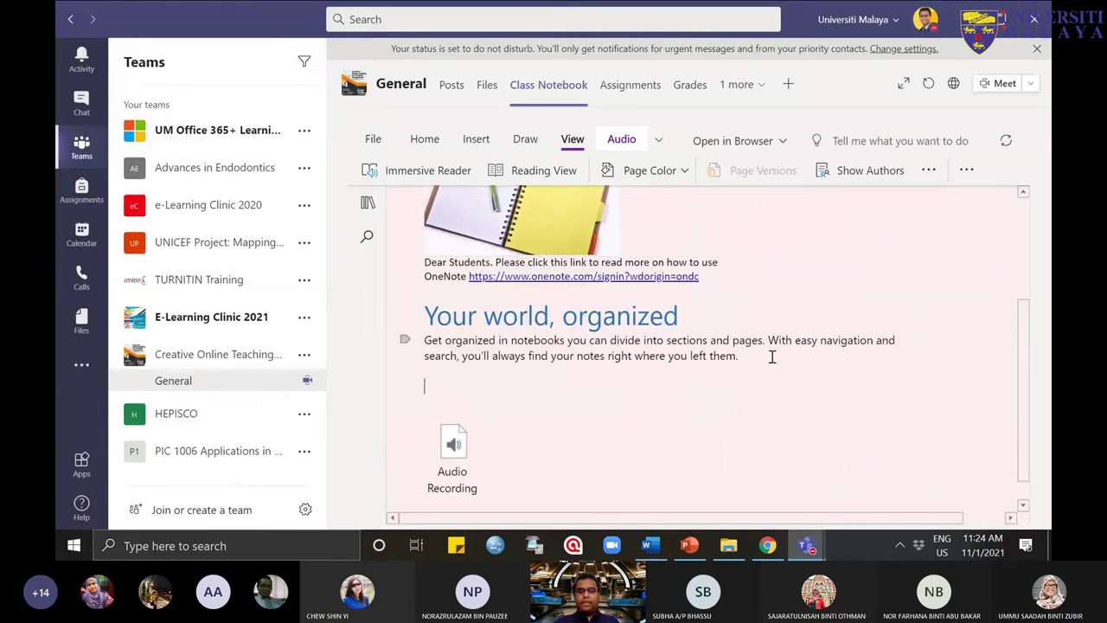
Step: View the Math options and the getting-started instructions for equations, and close the Math pane
{"action": "left_click", "coordinate": [477, 140]}
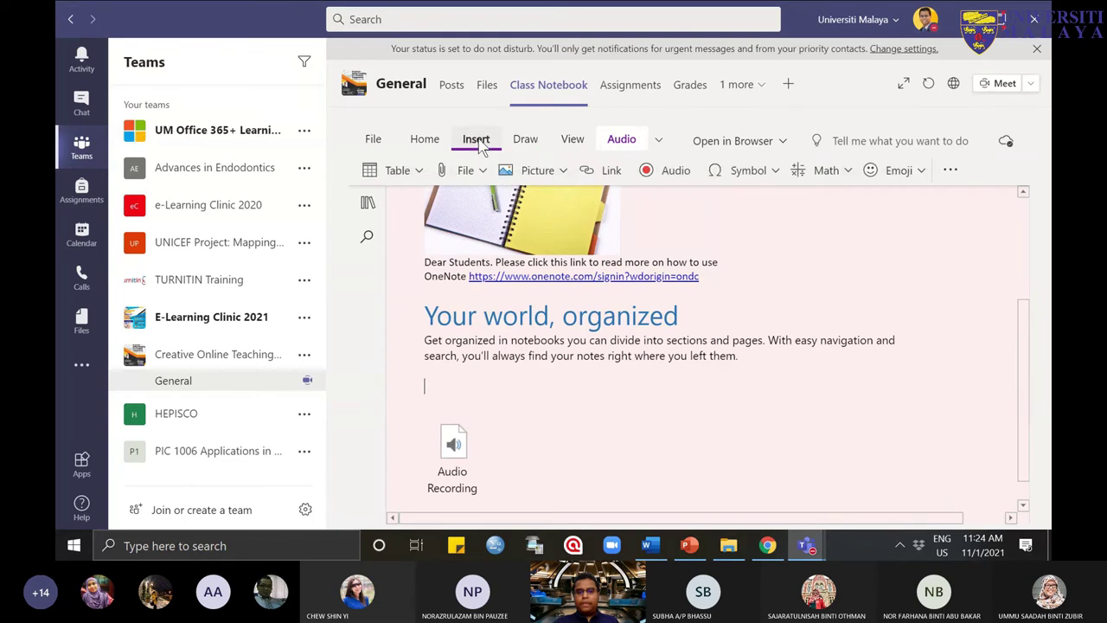
{"action": "left_click", "coordinate": [847, 173]}
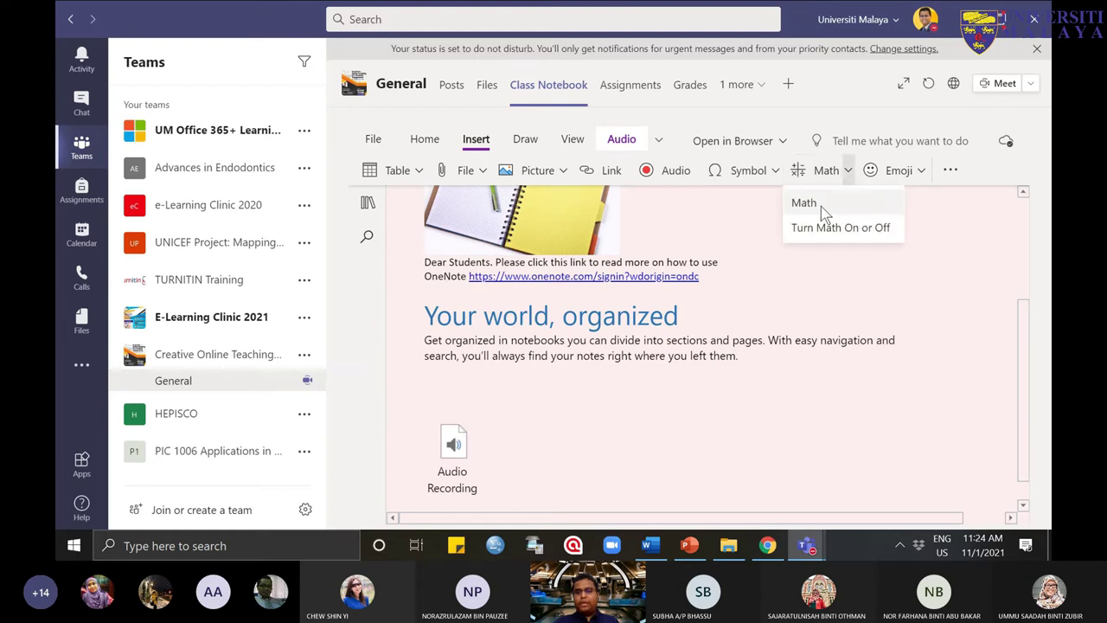
{"action": "left_click", "coordinate": [526, 390]}
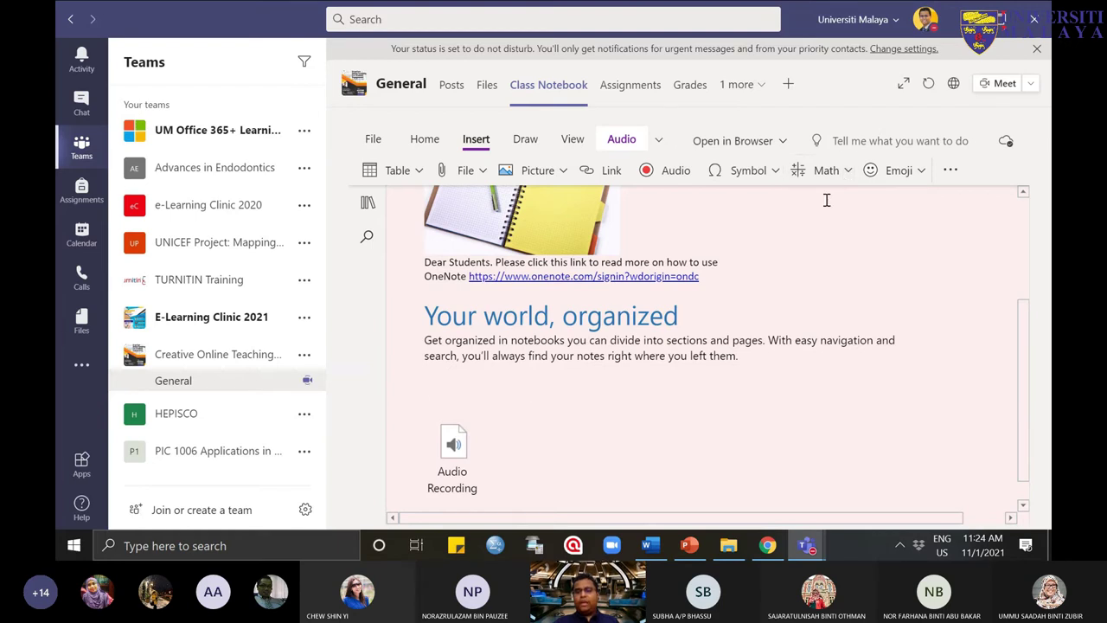
{"action": "left_click", "coordinate": [820, 180]}
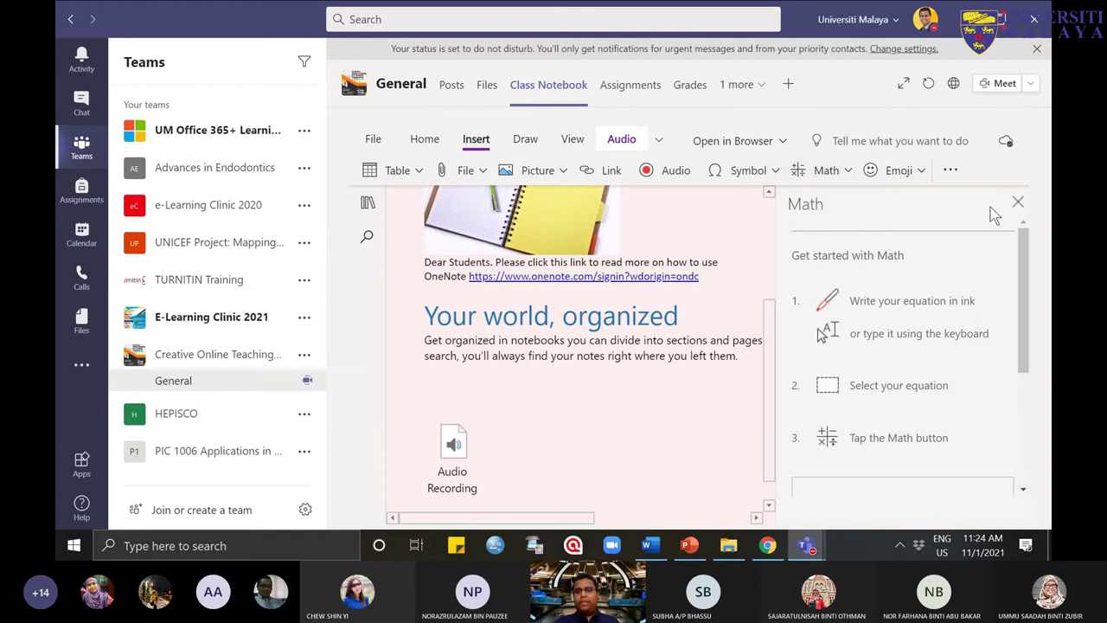
{"action": "left_click", "coordinate": [1016, 203]}
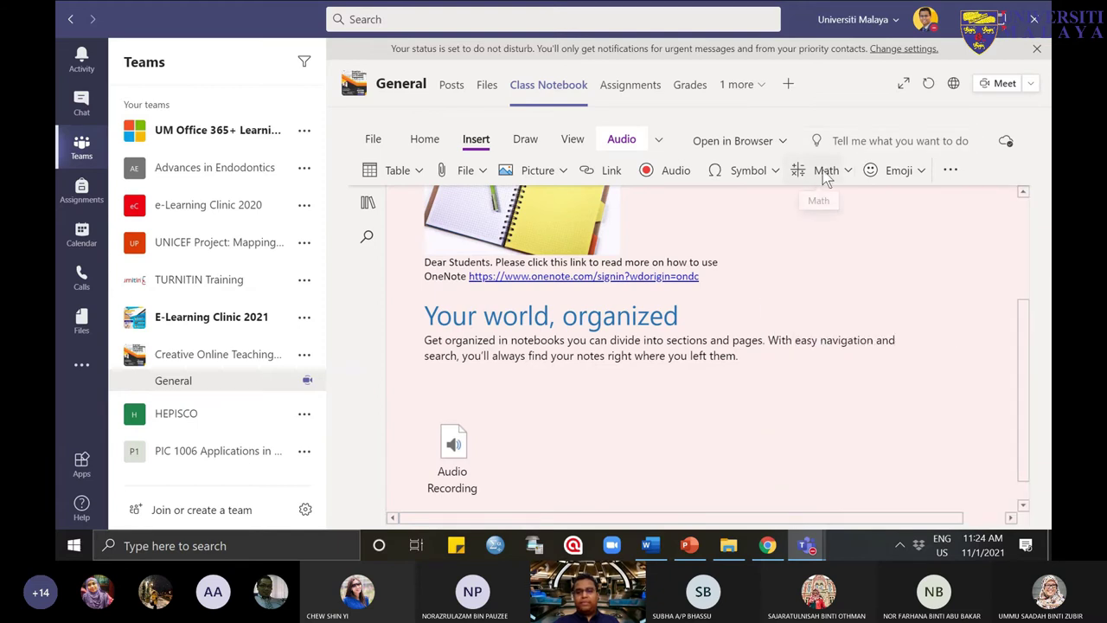
Step: Switch to the meeting window and read the newest messages in the meeting chat
{"action": "left_click", "coordinate": [807, 545]}
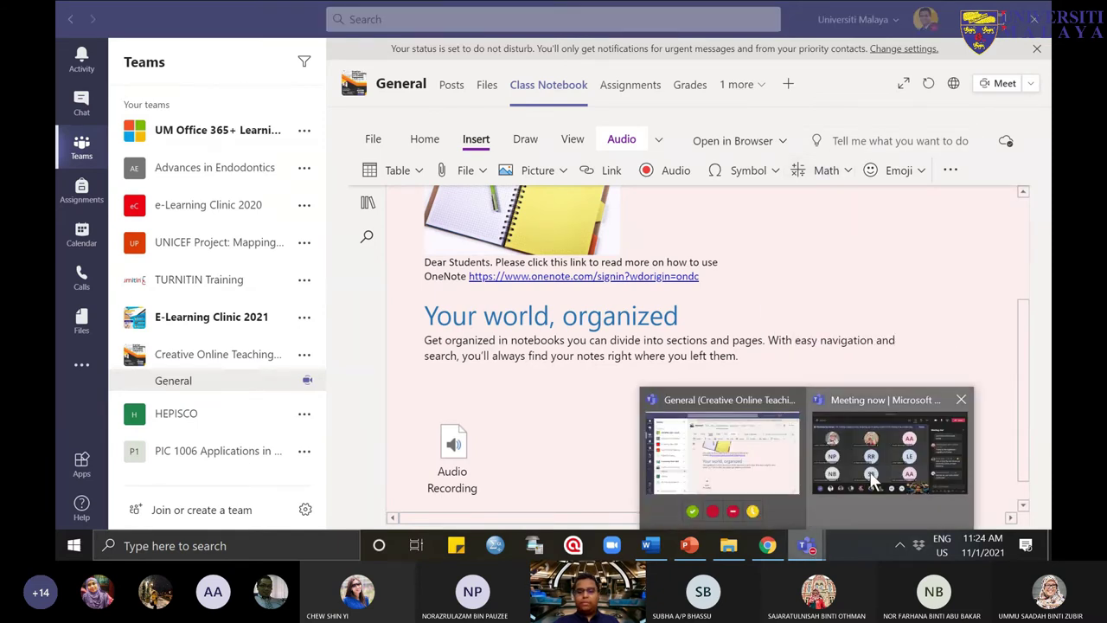
{"action": "left_click", "coordinate": [872, 483]}
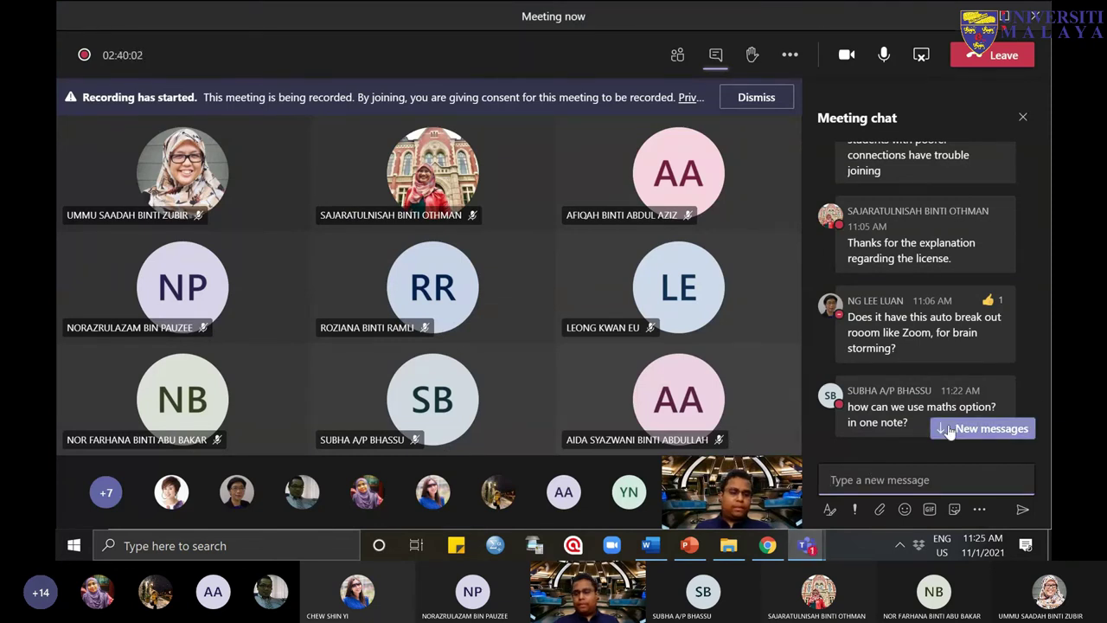
{"action": "scroll", "coordinate": [955, 394], "scroll_direction": "down", "scroll_amount": 3}
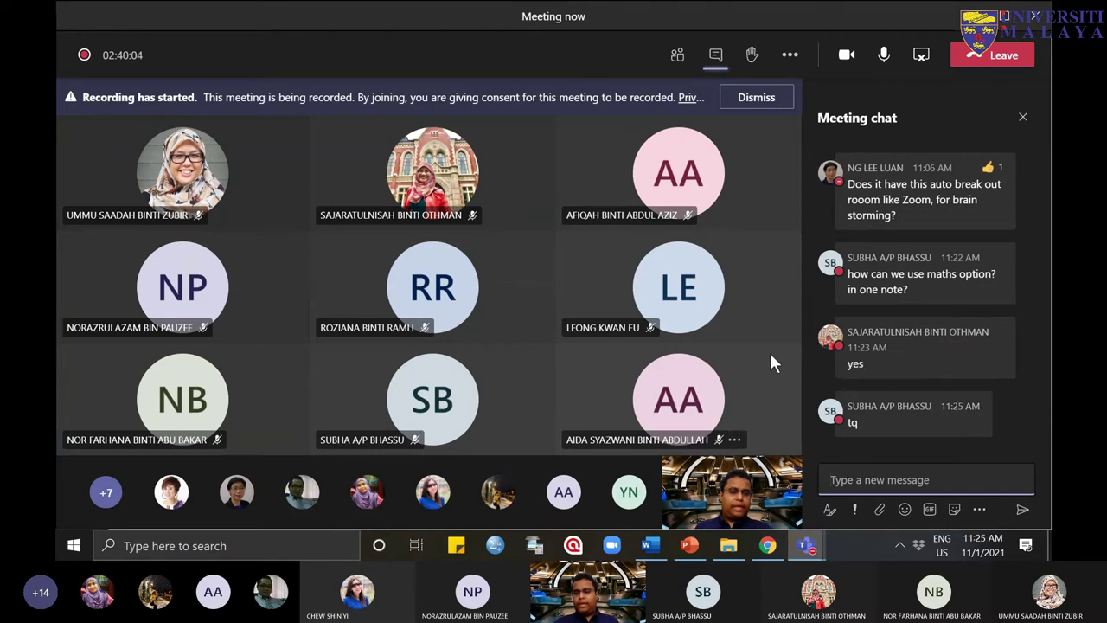
Step: Return to the class notebook and expand the first student's section group in the notebook's section list
{"action": "mouse_move", "coordinate": [806, 545]}
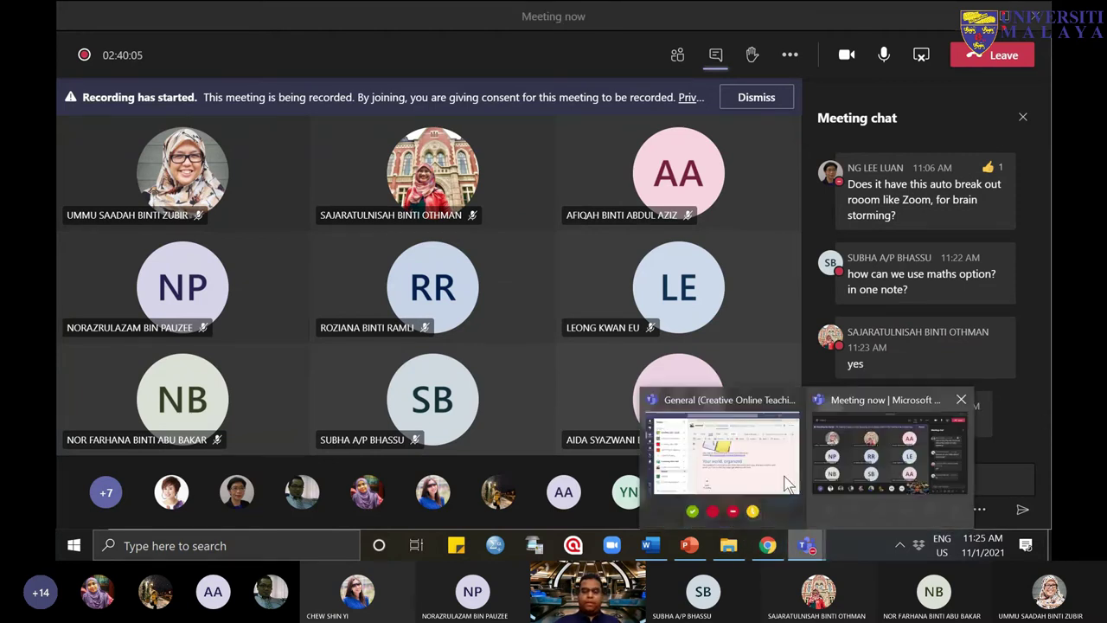
{"action": "left_click", "coordinate": [766, 465]}
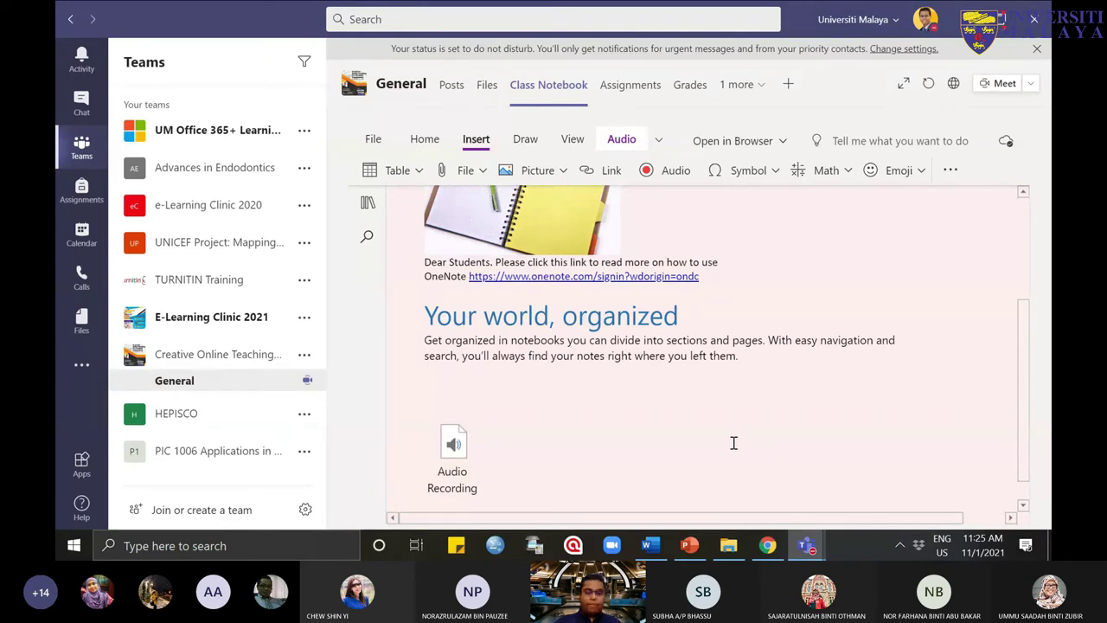
{"action": "scroll", "coordinate": [625, 390], "scroll_direction": "up", "scroll_amount": 5}
{"action": "left_click", "coordinate": [367, 202]}
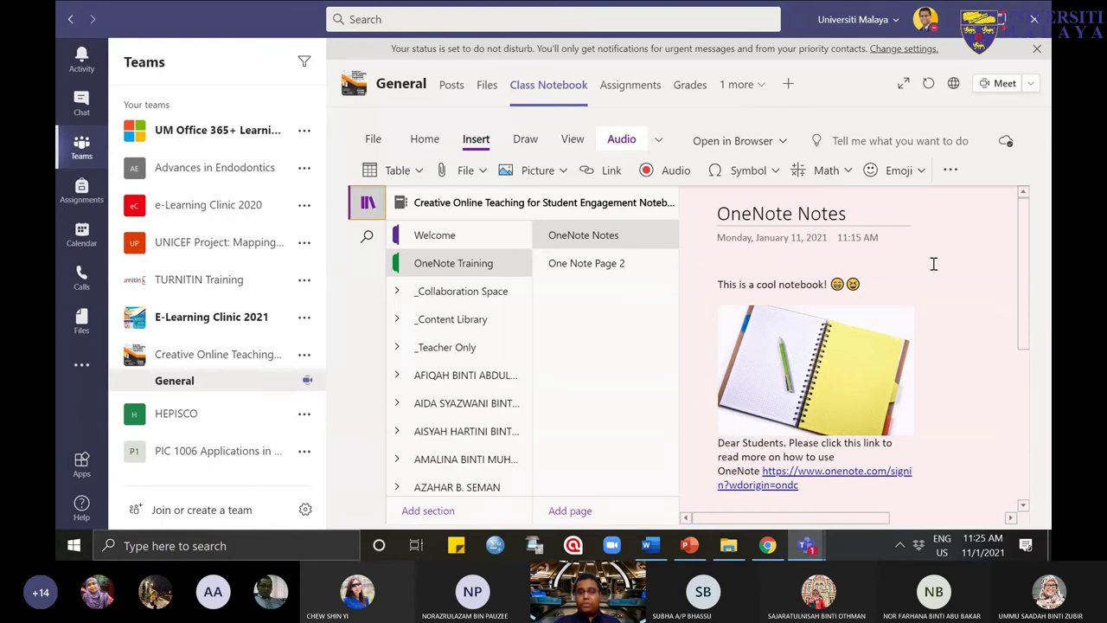
{"action": "scroll", "coordinate": [467, 315], "scroll_direction": "down", "scroll_amount": 2}
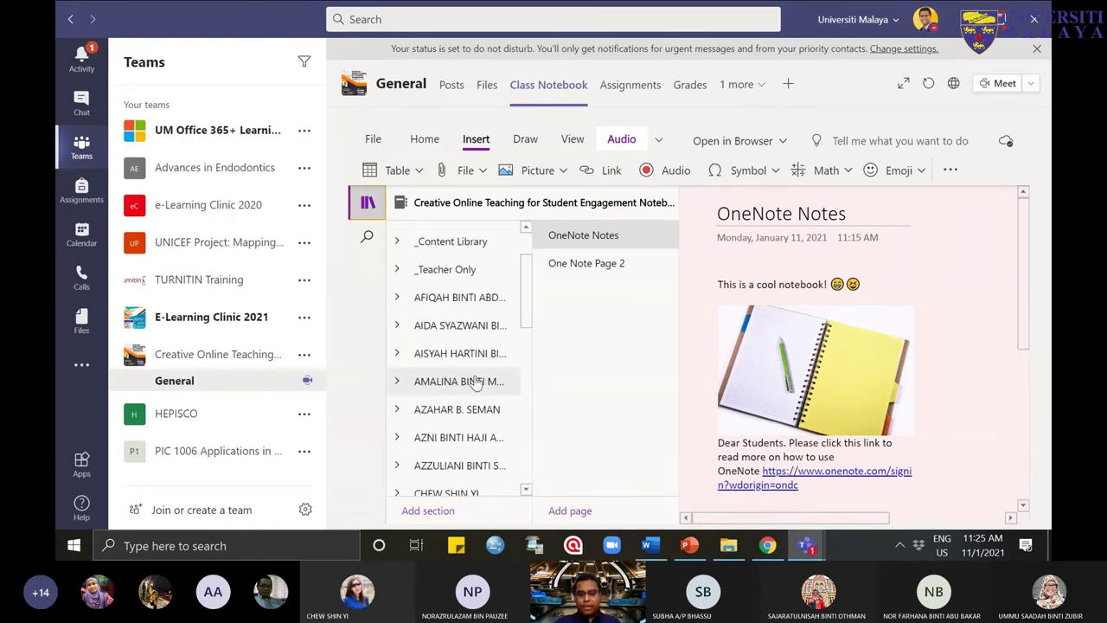
{"action": "left_click", "coordinate": [470, 299]}
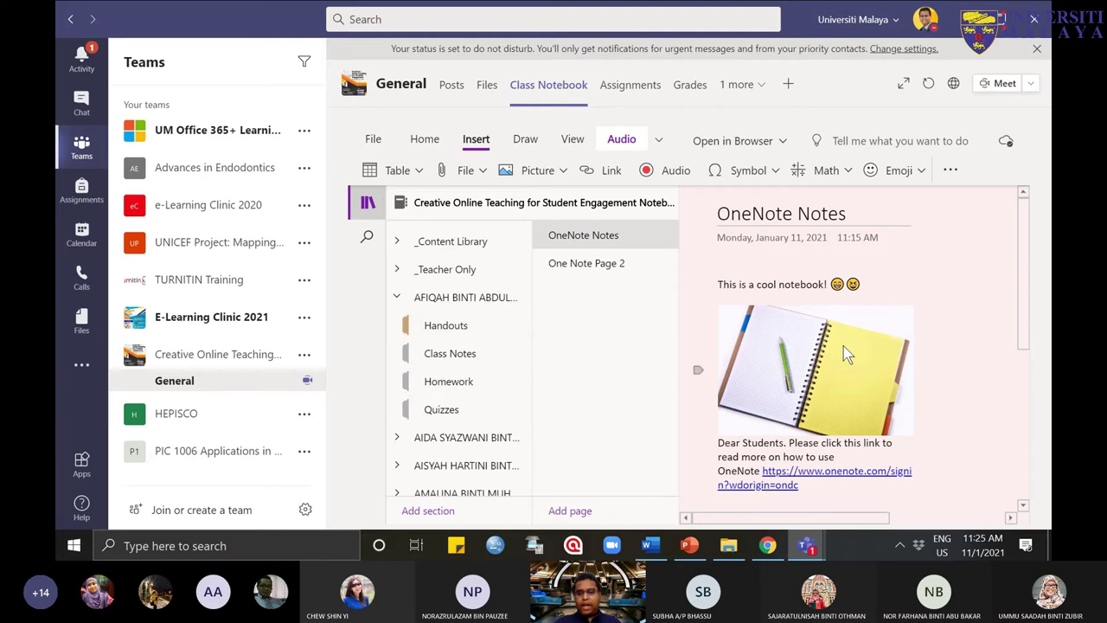
Step: Look over the OneNote Notes page from its title and picture to the audio recording, and recheck the notebook's section list
{"action": "scroll", "coordinate": [959, 313], "scroll_direction": "down", "scroll_amount": 2}
{"action": "left_click", "coordinate": [830, 294]}
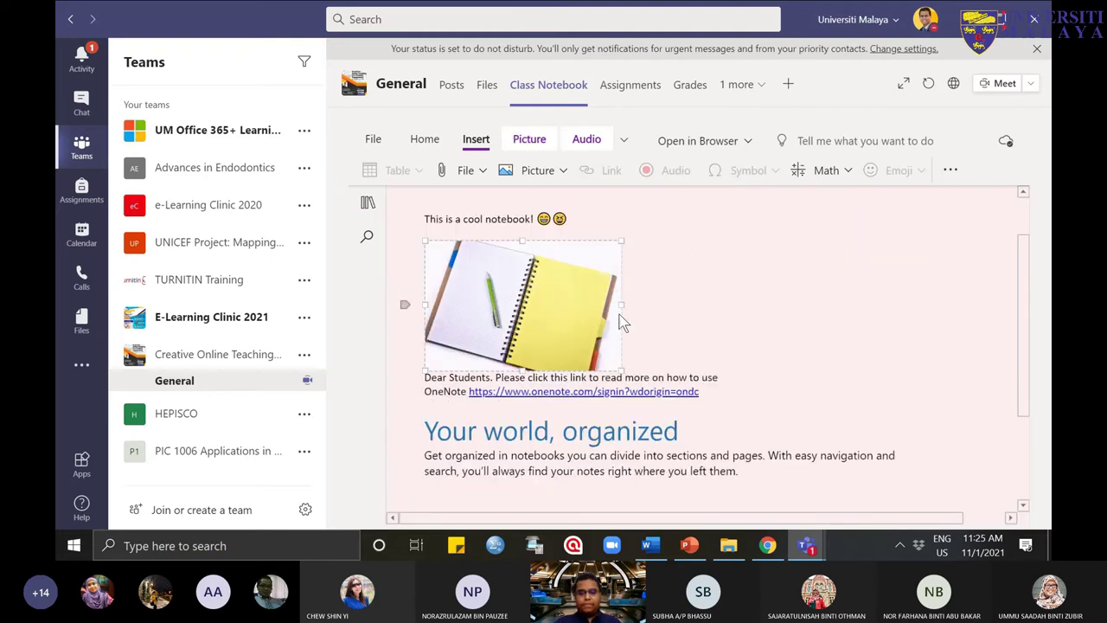
{"action": "scroll", "coordinate": [692, 363], "scroll_direction": "down", "scroll_amount": 2}
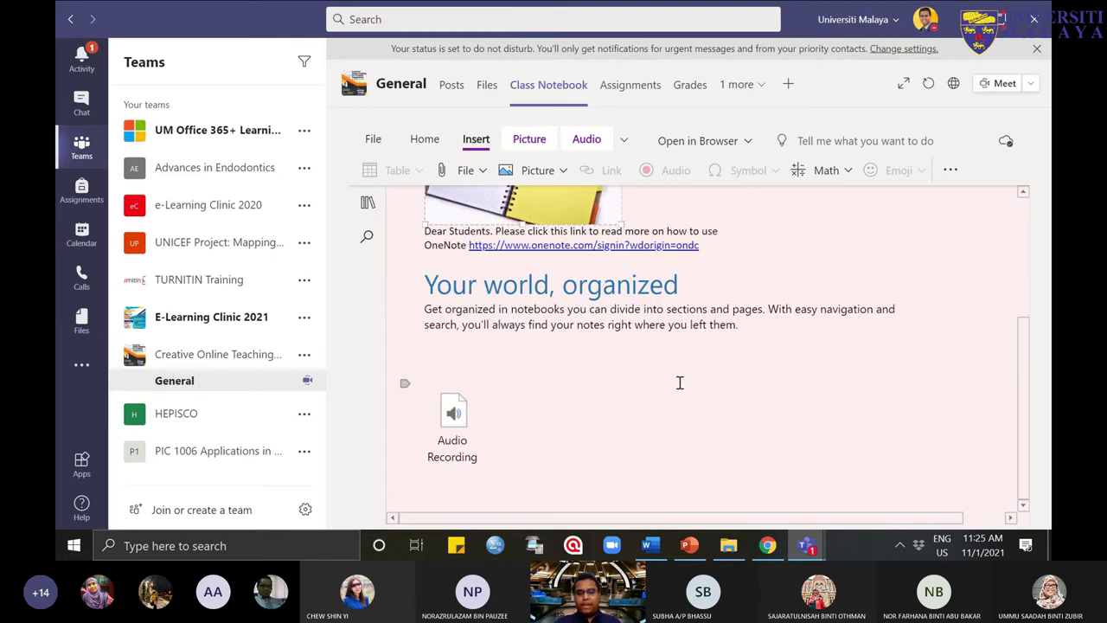
{"action": "scroll", "coordinate": [623, 386], "scroll_direction": "up", "scroll_amount": 3}
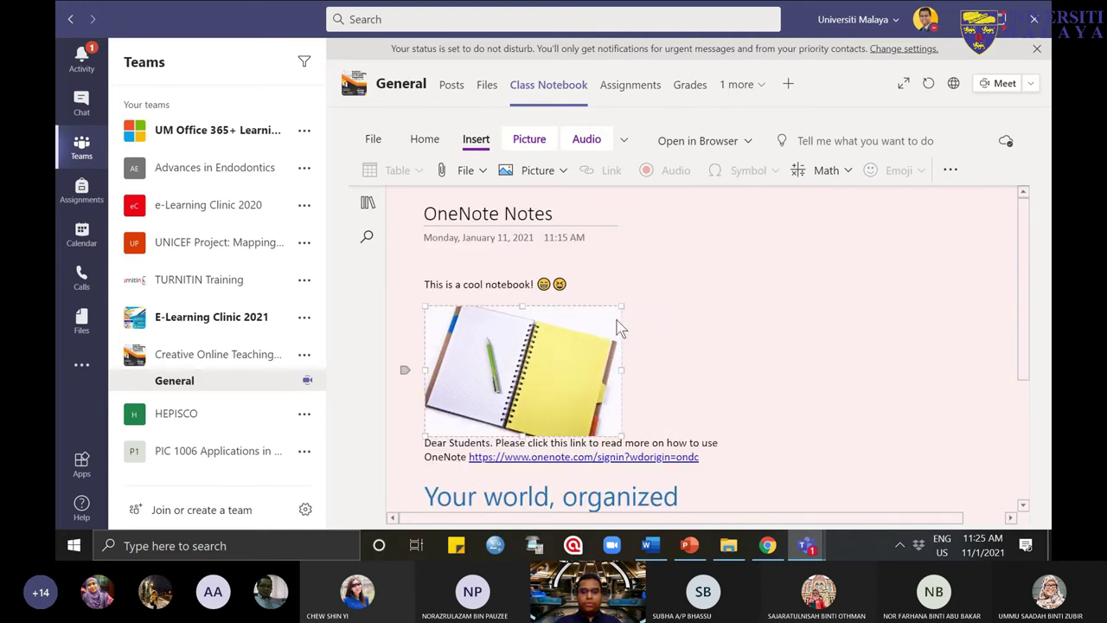
{"action": "left_click", "coordinate": [575, 279]}
{"action": "scroll", "coordinate": [605, 406], "scroll_direction": "down", "scroll_amount": 3}
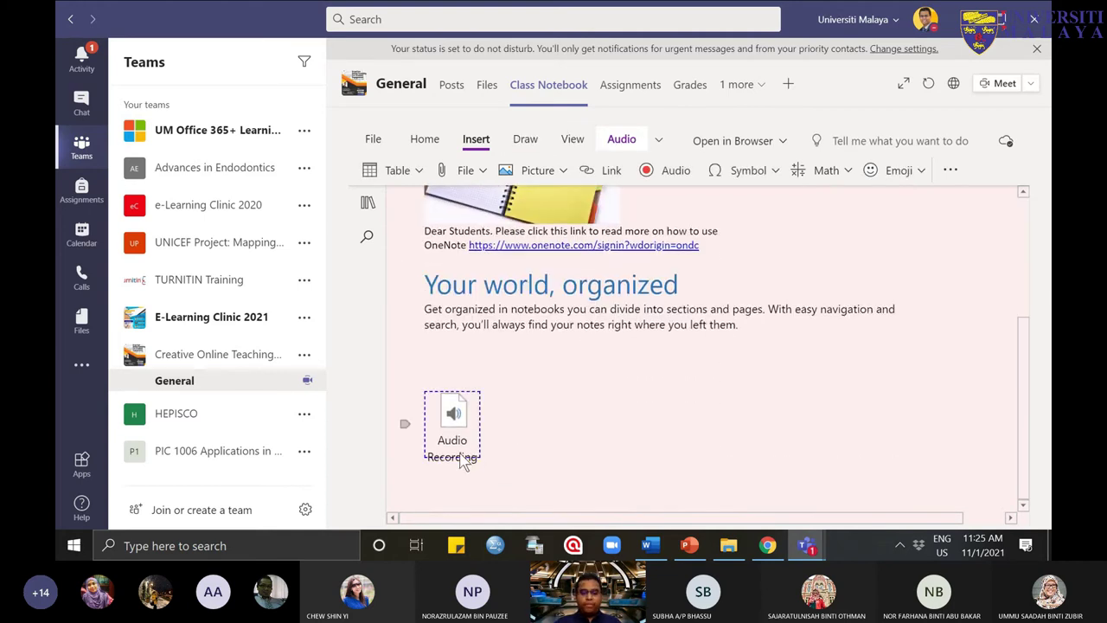
{"action": "scroll", "coordinate": [519, 445], "scroll_direction": "up", "scroll_amount": 3}
{"action": "scroll", "coordinate": [606, 450], "scroll_direction": "down", "scroll_amount": 3}
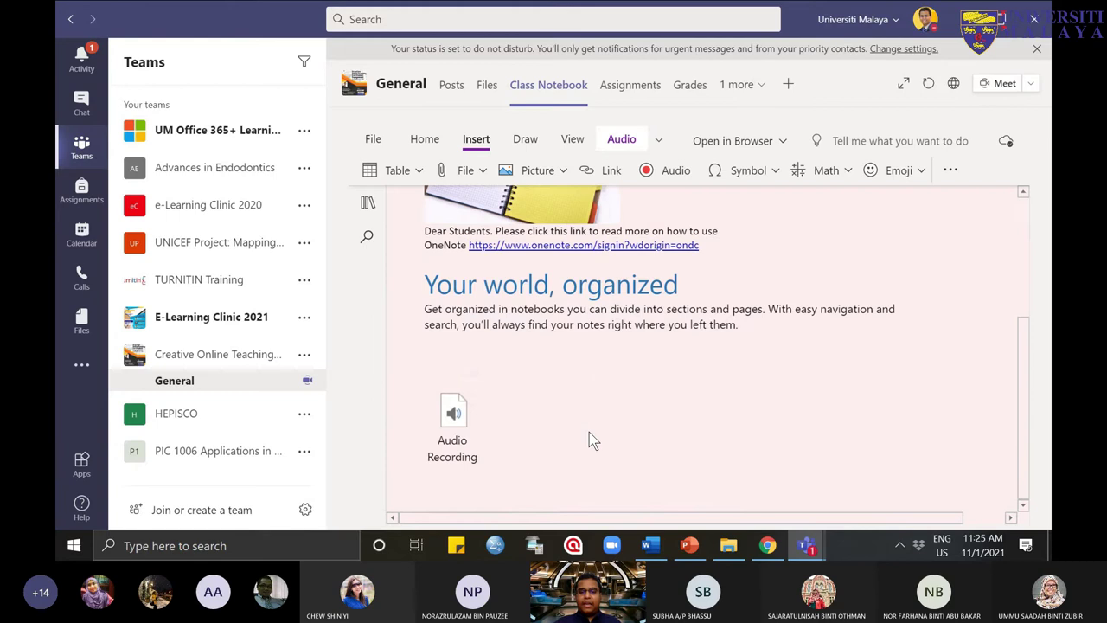
{"action": "scroll", "coordinate": [692, 420], "scroll_direction": "up", "scroll_amount": 3}
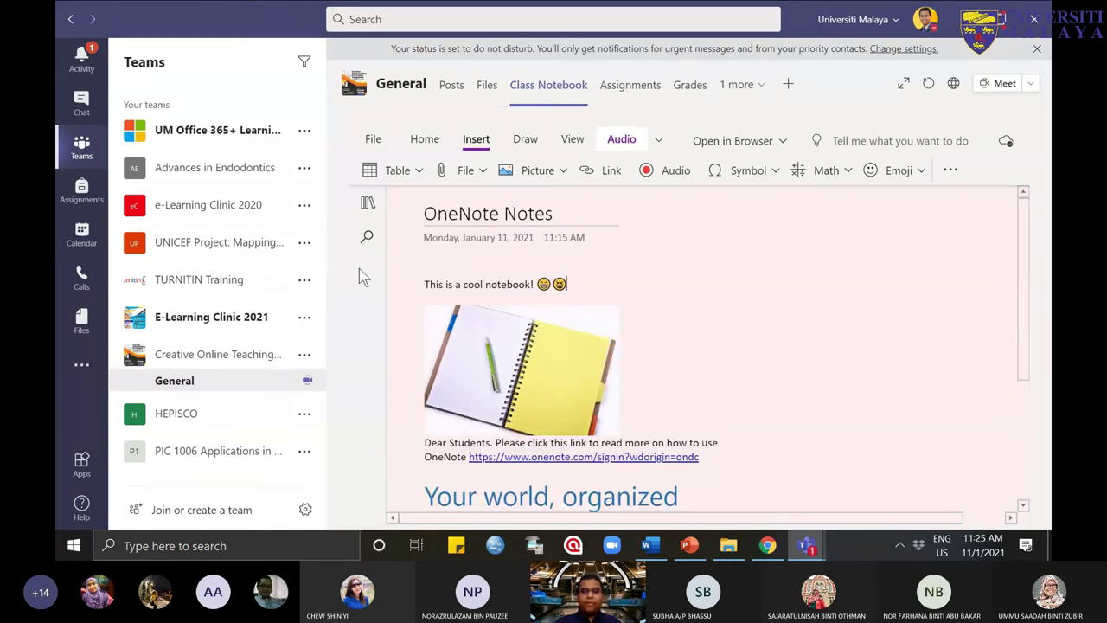
{"action": "left_click", "coordinate": [358, 212]}
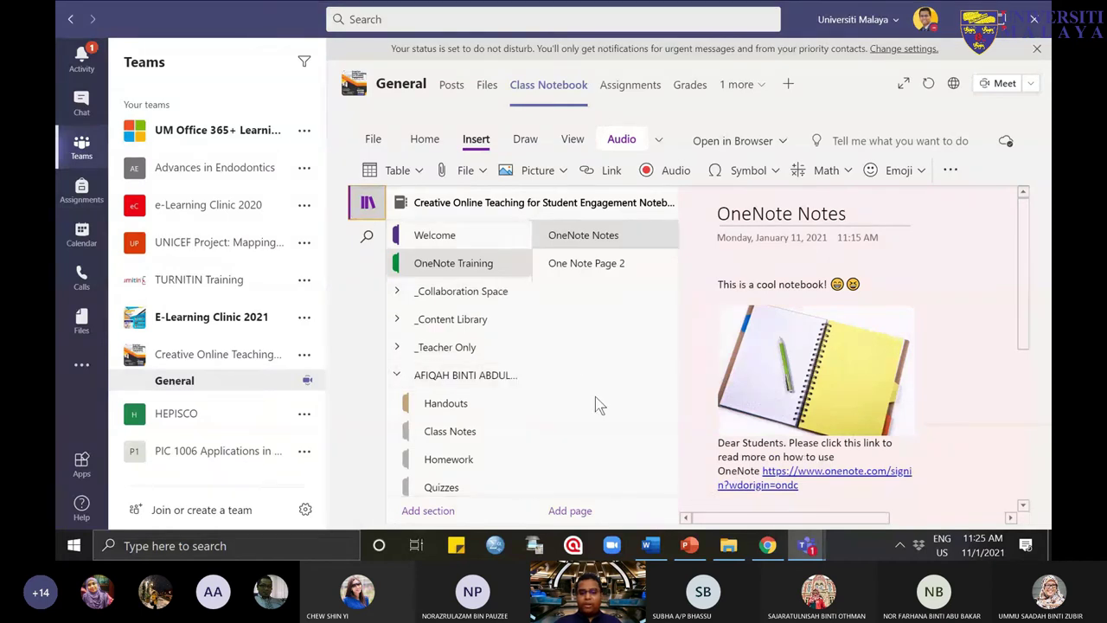
{"action": "left_click", "coordinate": [949, 272]}
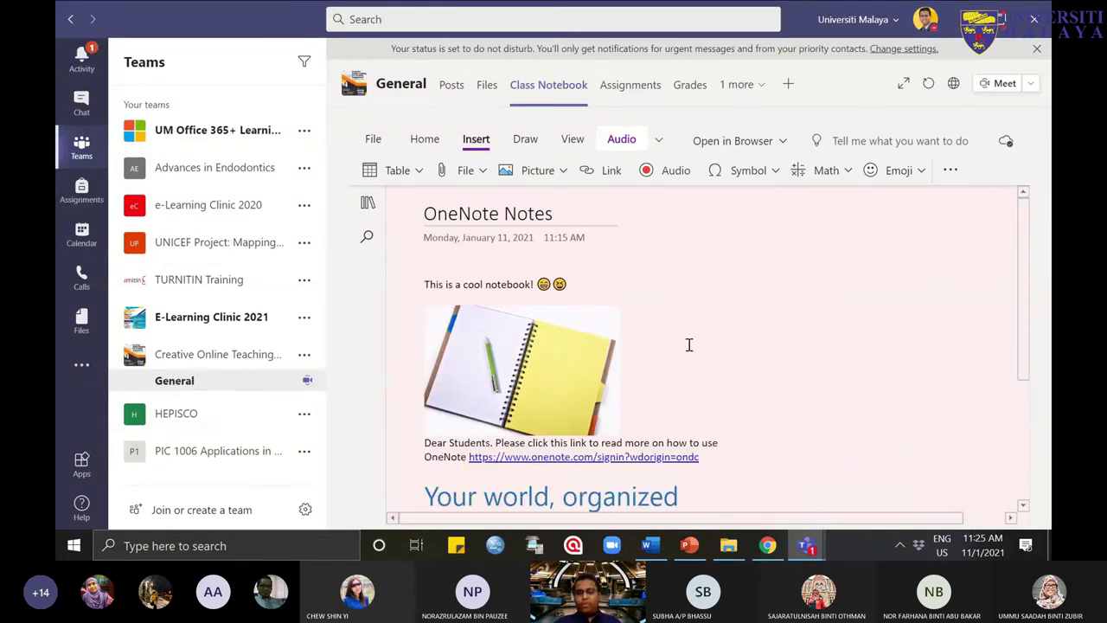
{"action": "scroll", "coordinate": [704, 390], "scroll_direction": "down", "scroll_amount": 3}
{"action": "scroll", "coordinate": [704, 390], "scroll_direction": "up", "scroll_amount": 3}
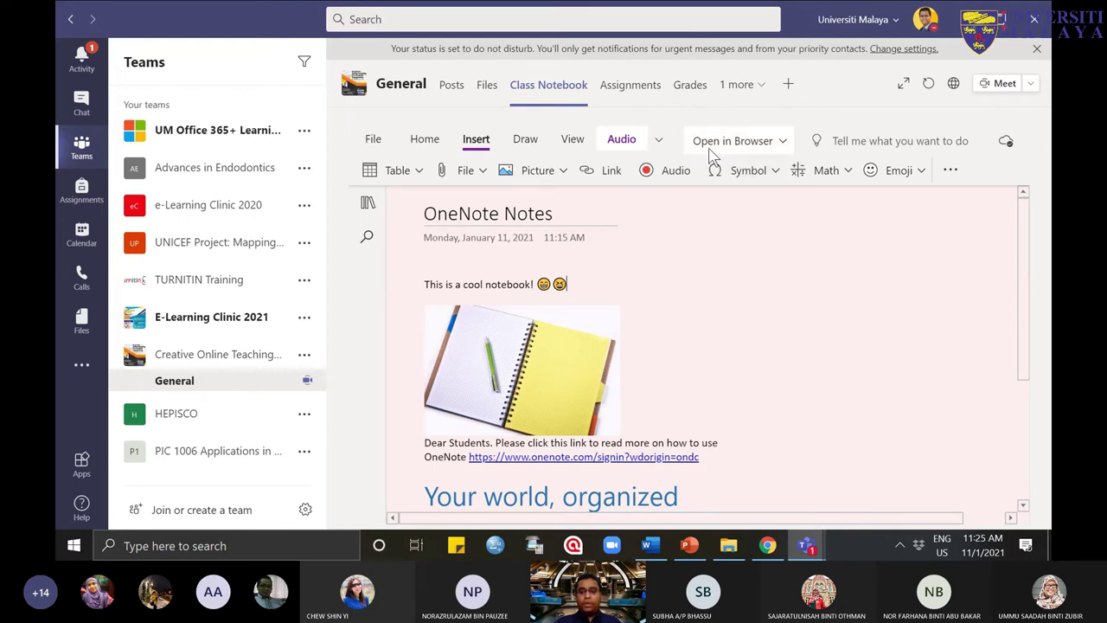
Step: Show the Class Notebook commands together with the notebook's list of sections and pages
{"action": "left_click", "coordinate": [659, 144]}
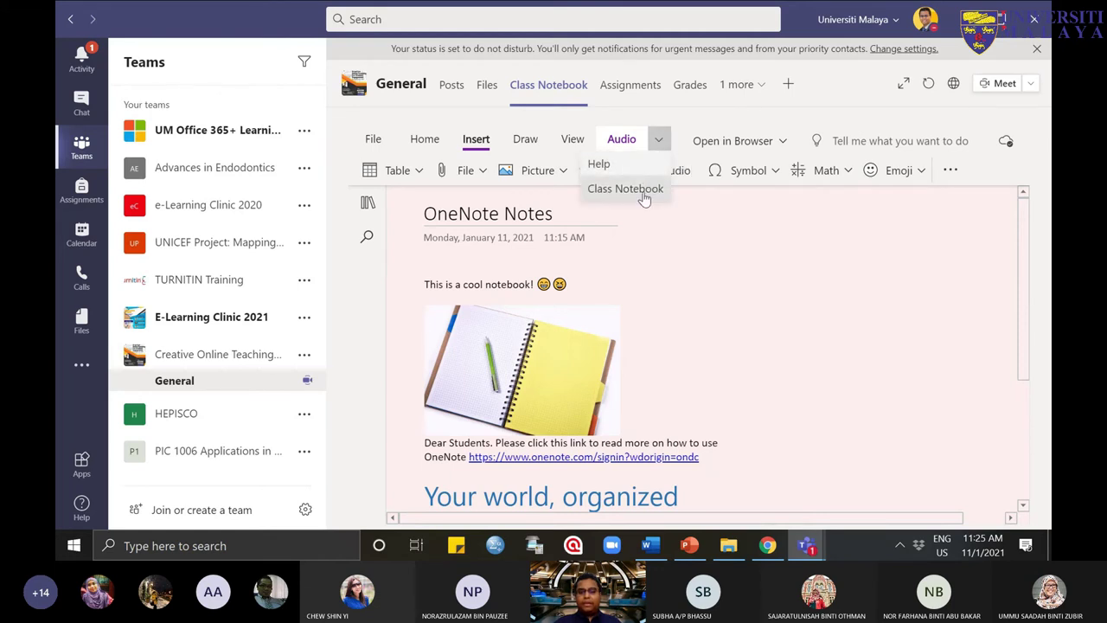
{"action": "left_click", "coordinate": [644, 199]}
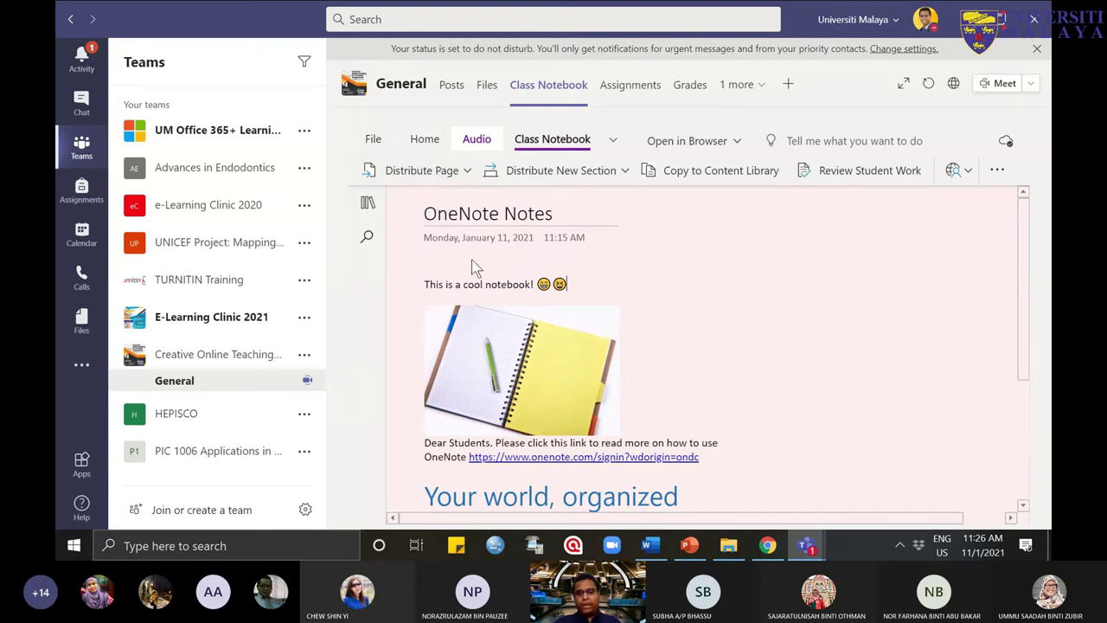
{"action": "left_click", "coordinate": [368, 201]}
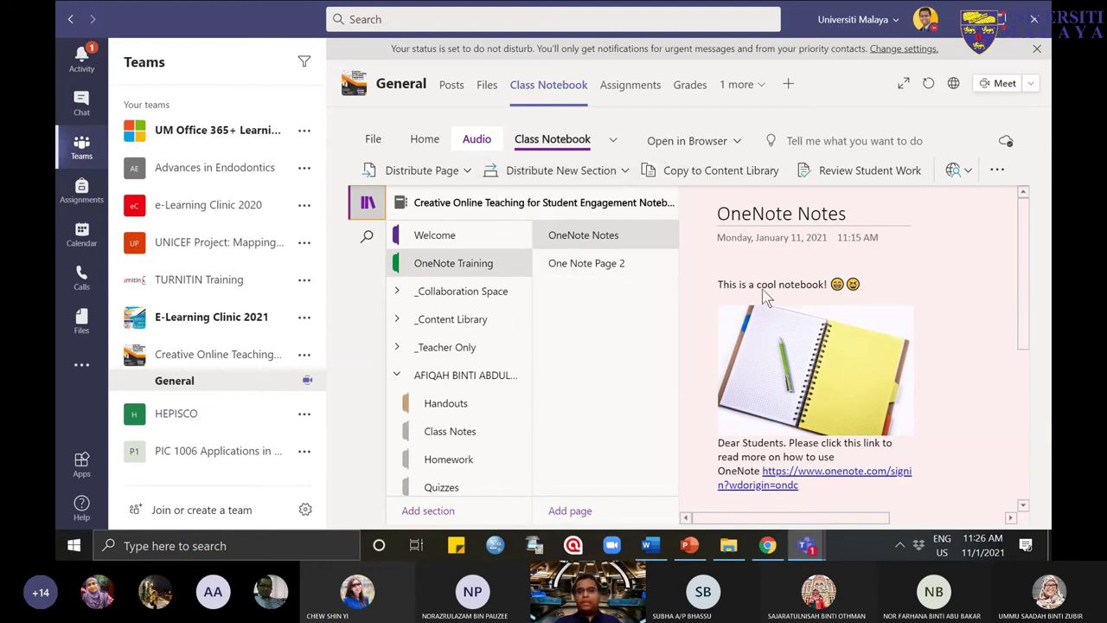
Step: View the Distribute New Section form and close it without naming a section
{"action": "left_click", "coordinate": [625, 172]}
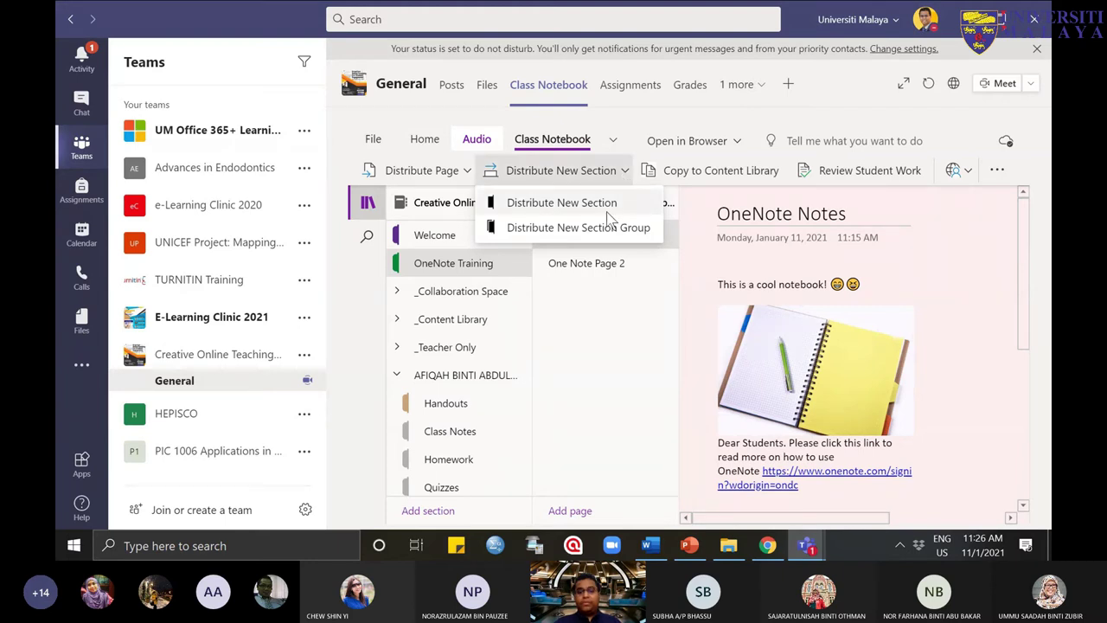
{"action": "left_click", "coordinate": [607, 211]}
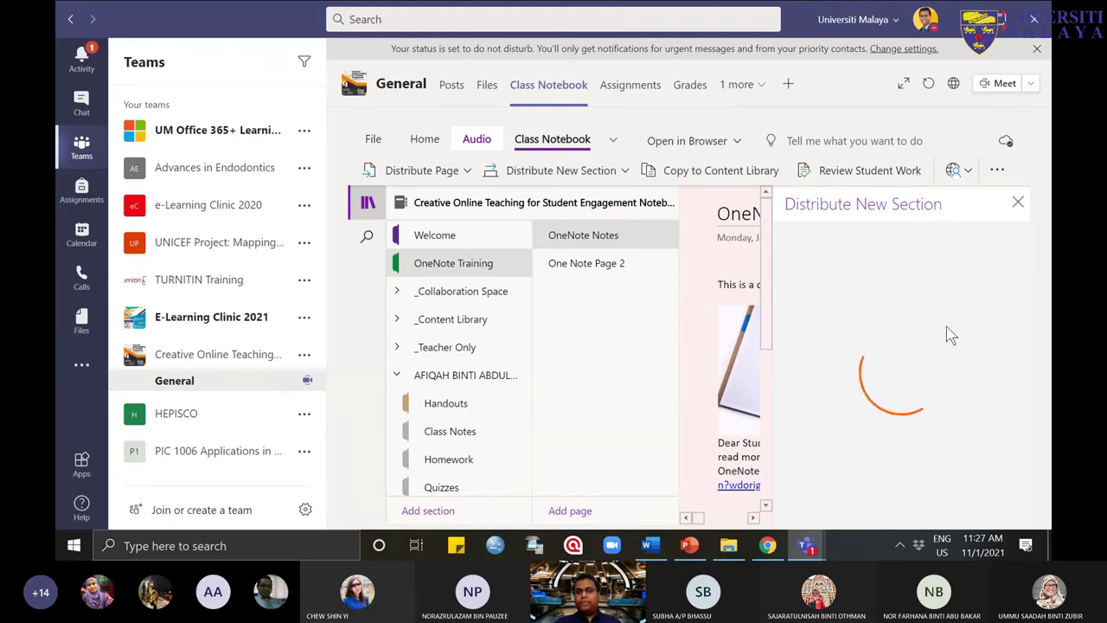
{"action": "left_click", "coordinate": [896, 310]}
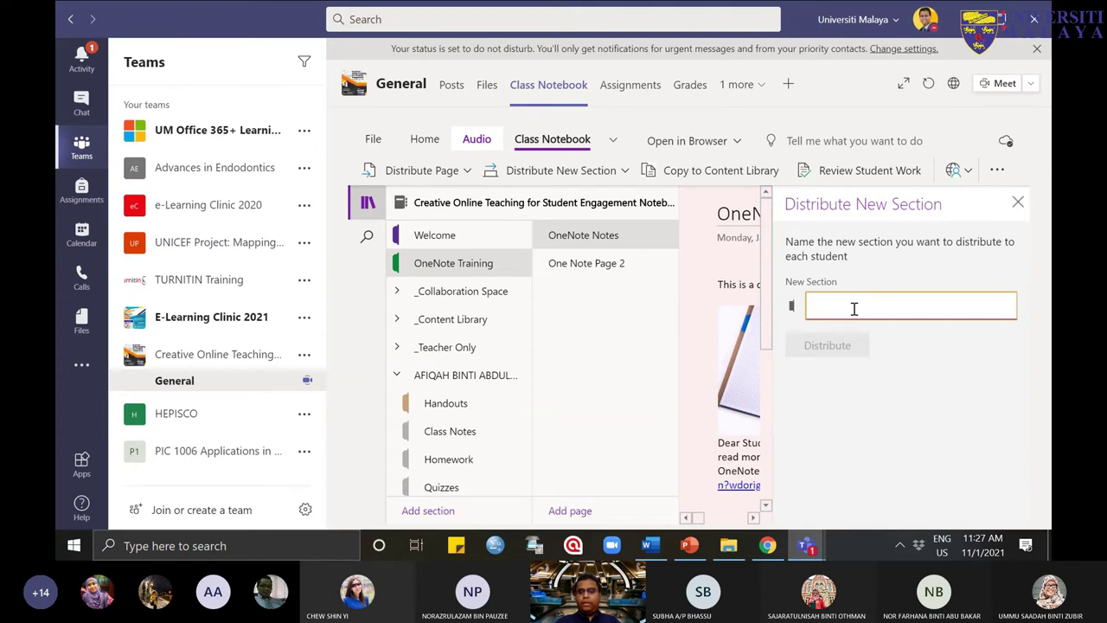
{"action": "left_click", "coordinate": [1018, 203]}
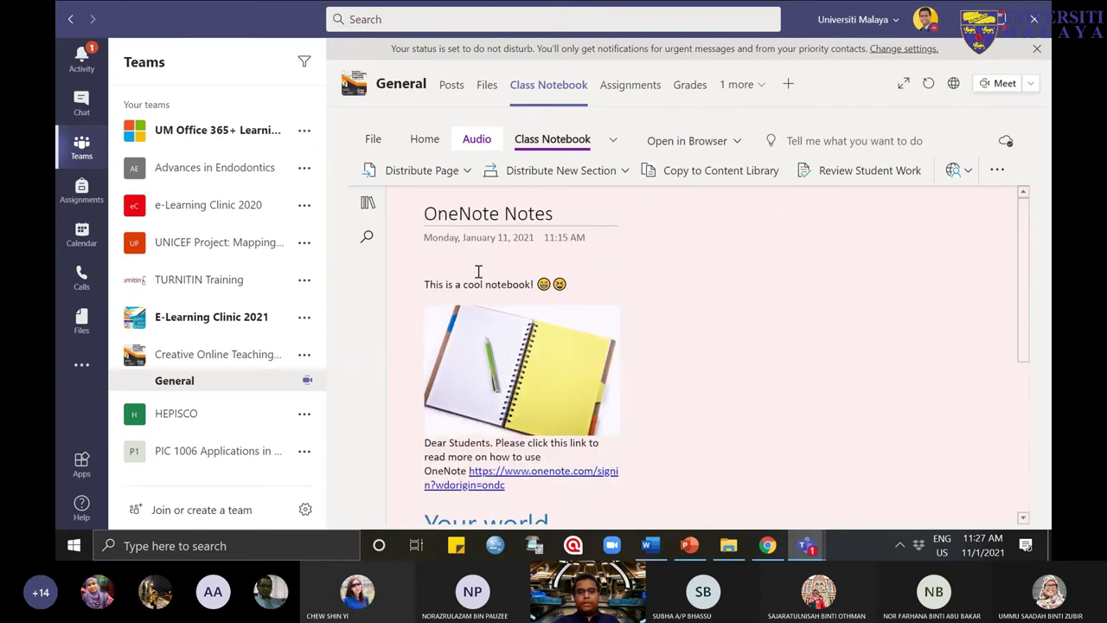
Step: View the Distribute New Section Group form and close it without distributing anything
{"action": "left_click", "coordinate": [625, 171]}
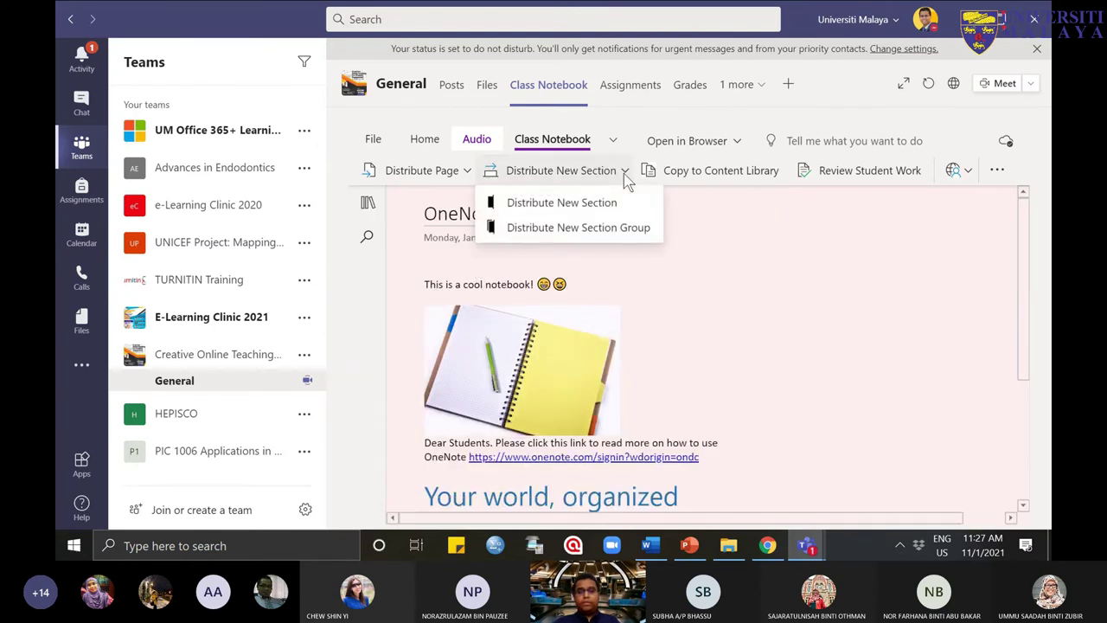
{"action": "left_click", "coordinate": [620, 229]}
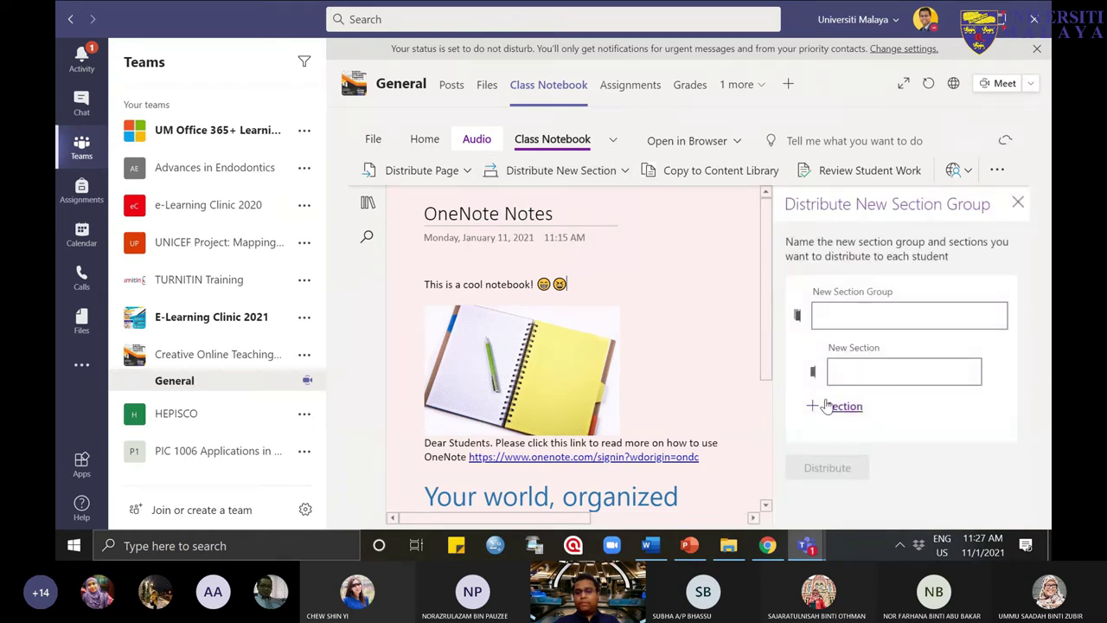
{"action": "left_click", "coordinate": [1018, 202]}
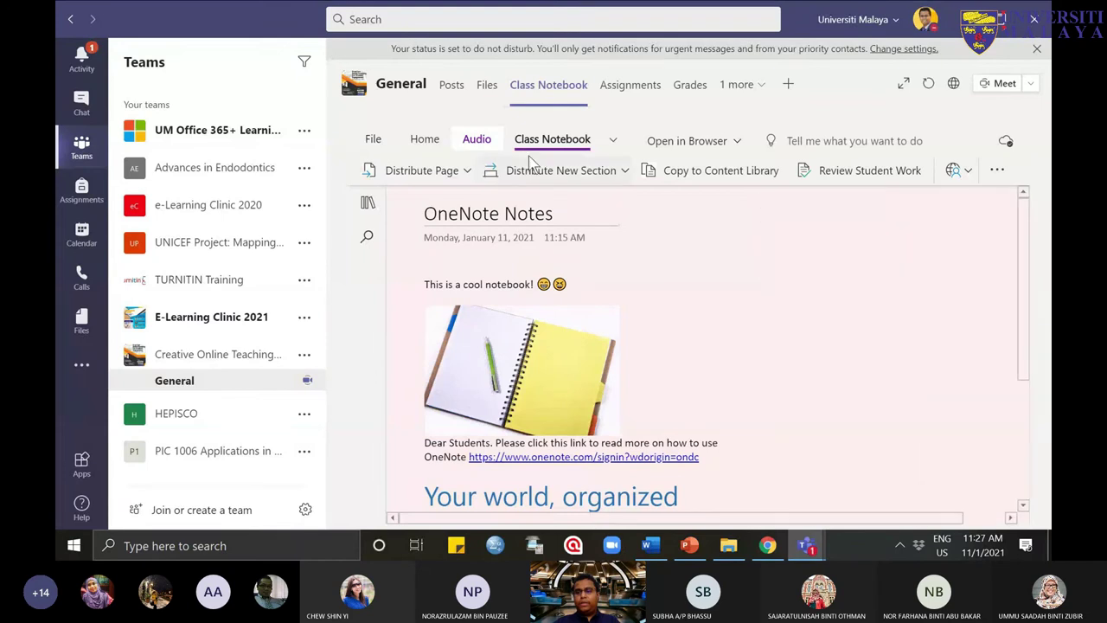
Step: Review the notebook opening and distribution options, view the student sections offered for Distribute Page, and close the pane
{"action": "left_click", "coordinate": [731, 143]}
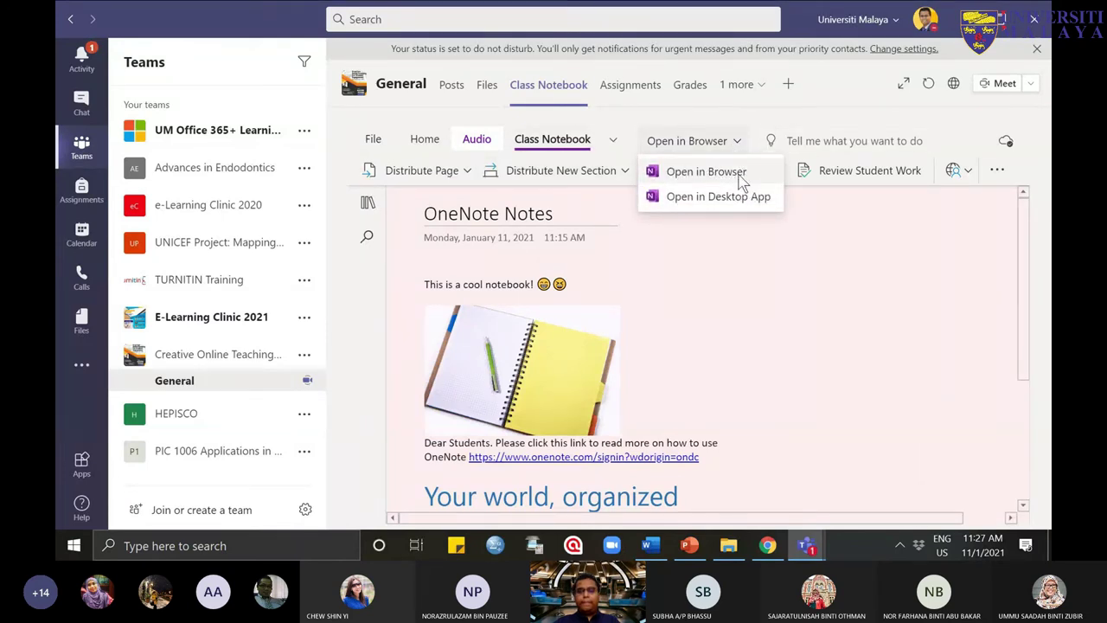
{"action": "left_click", "coordinate": [629, 170]}
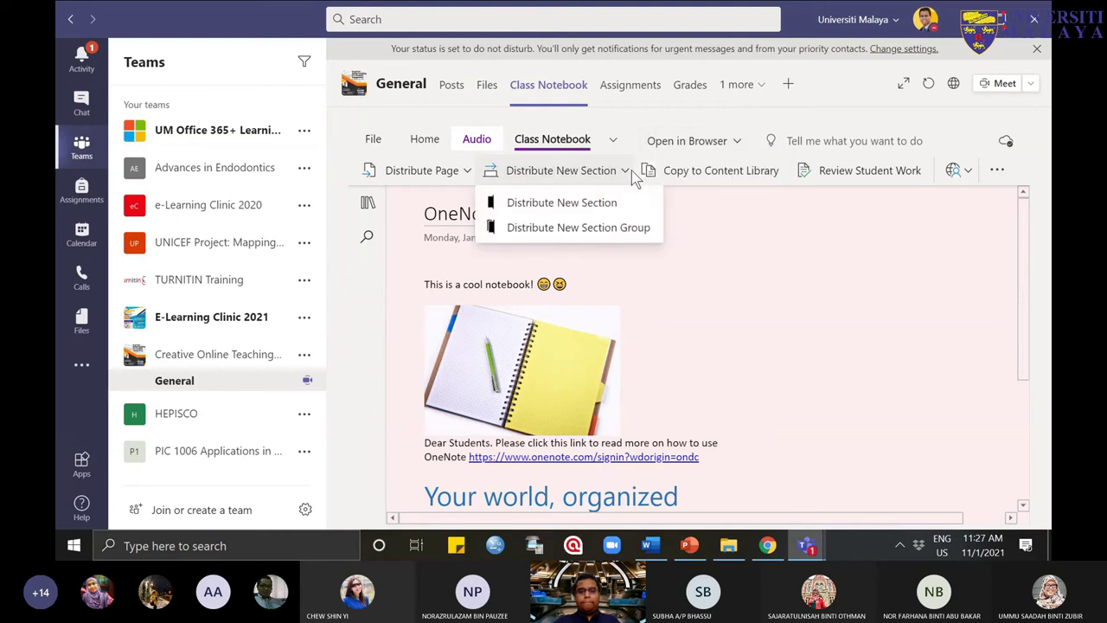
{"action": "left_click", "coordinate": [466, 173]}
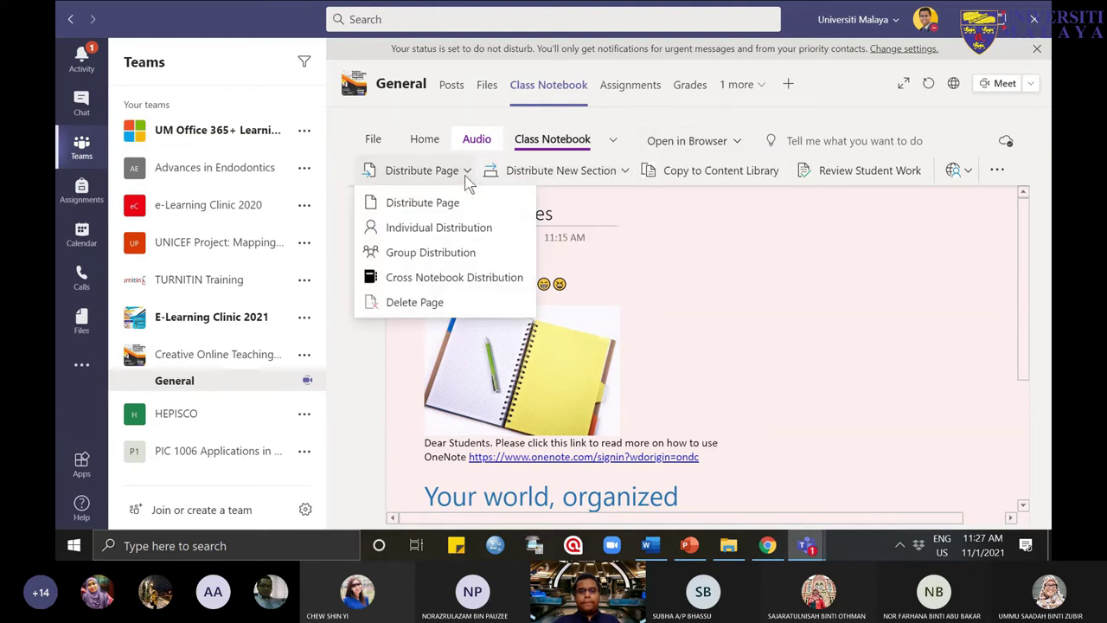
{"action": "left_click", "coordinate": [619, 172]}
{"action": "left_click", "coordinate": [463, 172]}
{"action": "left_click", "coordinate": [422, 203]}
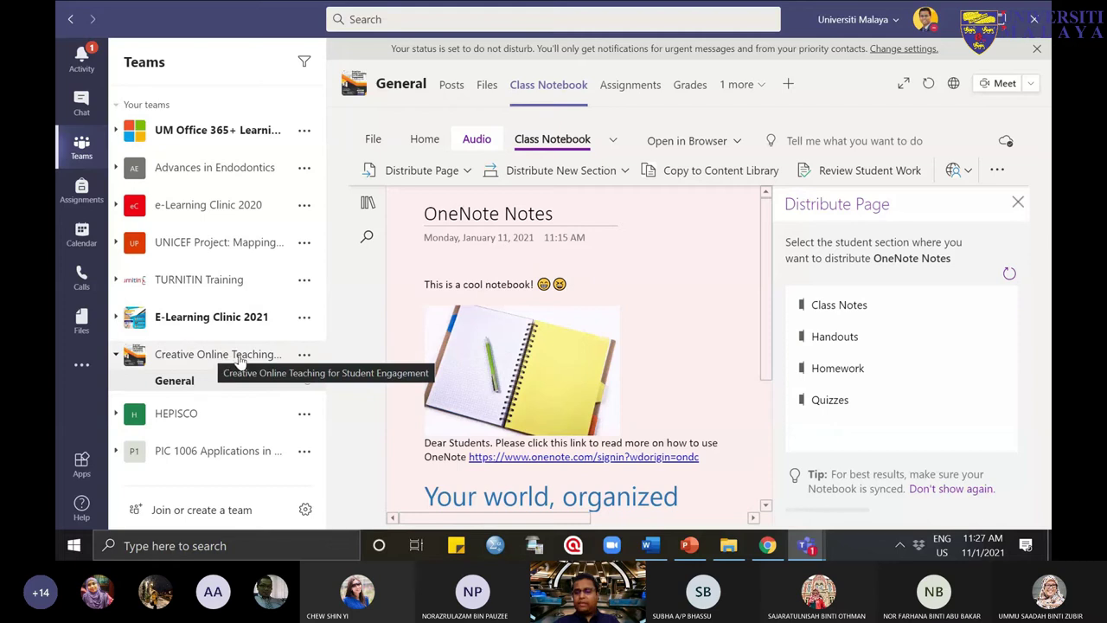
{"action": "left_click", "coordinate": [1020, 206]}
Step: Add another New Section field in the Distribute New Section Group form, and close the form without distributing
{"action": "left_click", "coordinate": [631, 167]}
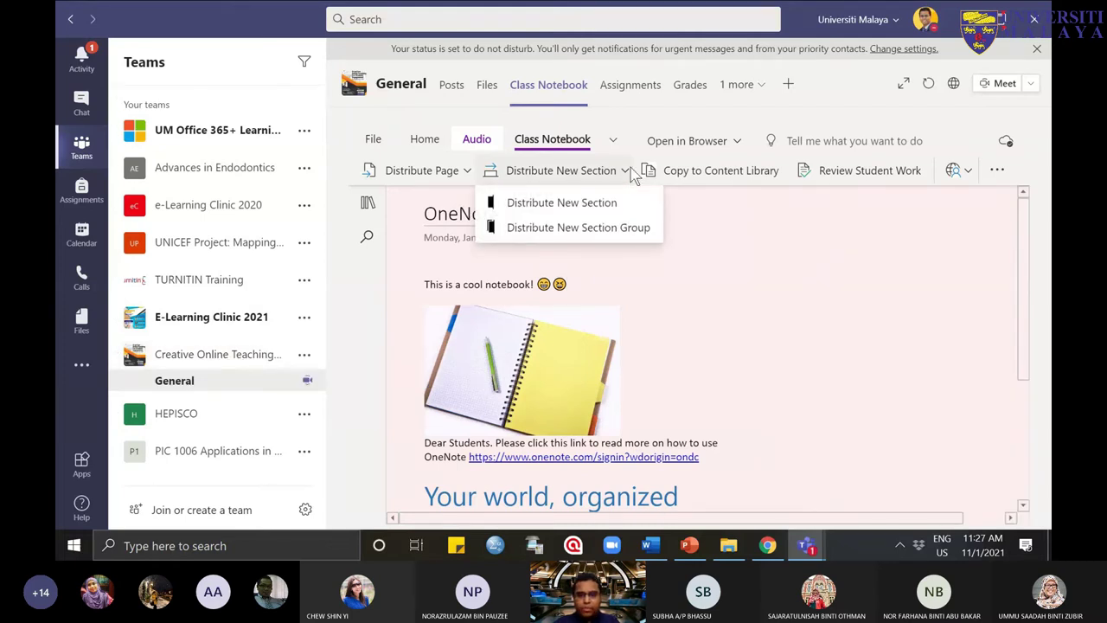
{"action": "left_click", "coordinate": [629, 230]}
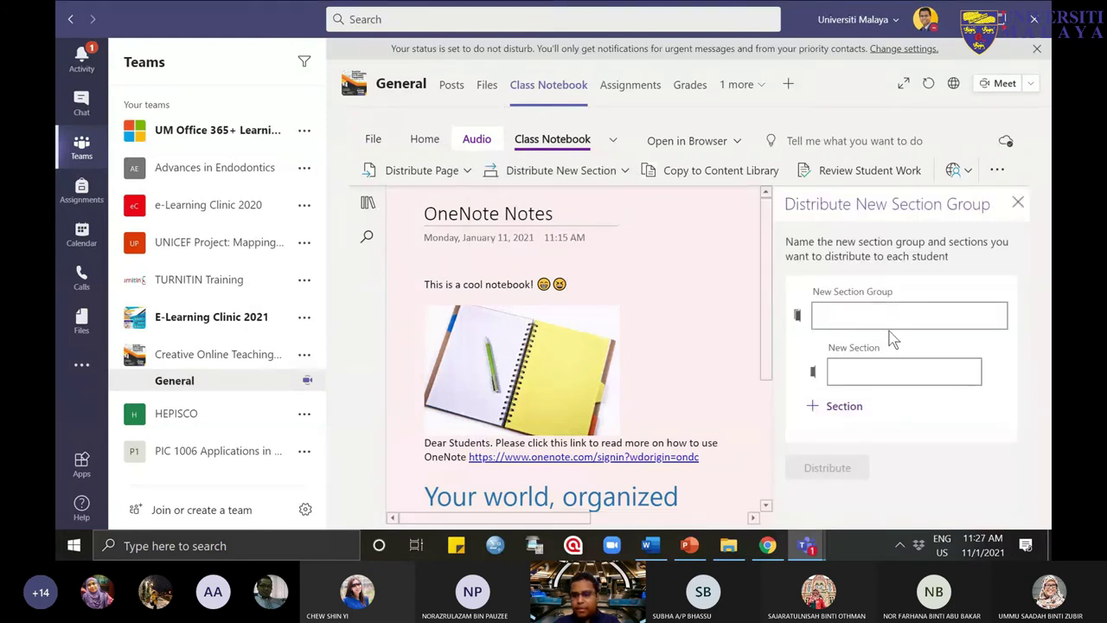
{"action": "left_click", "coordinate": [859, 318]}
{"action": "left_click", "coordinate": [848, 370]}
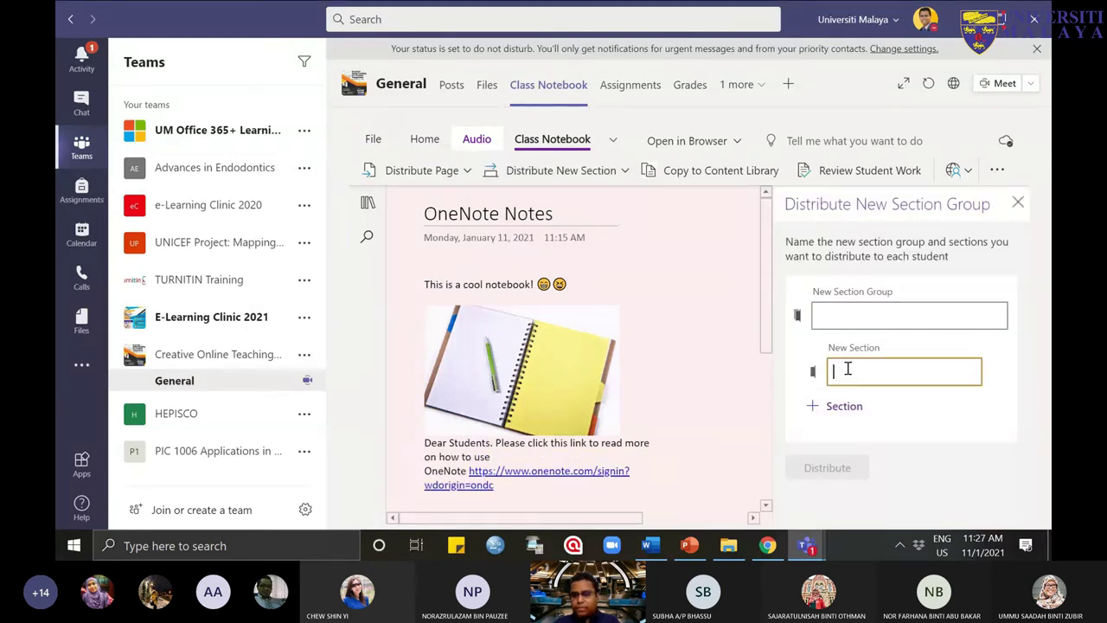
{"action": "left_click", "coordinate": [839, 407]}
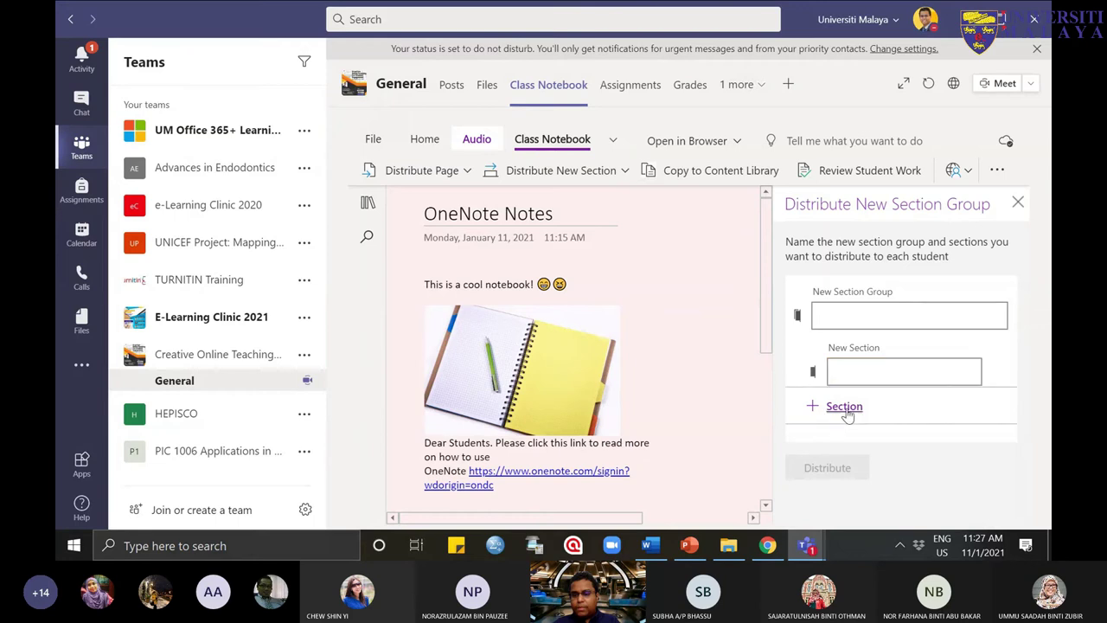
{"action": "scroll", "coordinate": [906, 398], "scroll_direction": "down", "scroll_amount": 2}
{"action": "scroll", "coordinate": [907, 398], "scroll_direction": "up", "scroll_amount": 2}
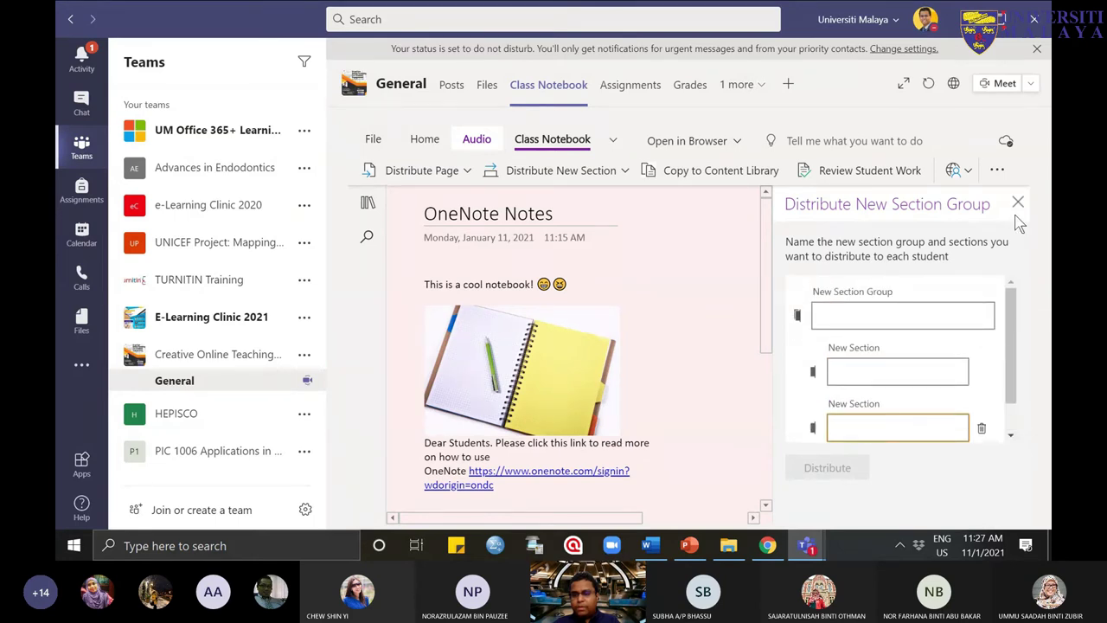
{"action": "left_click", "coordinate": [1019, 204]}
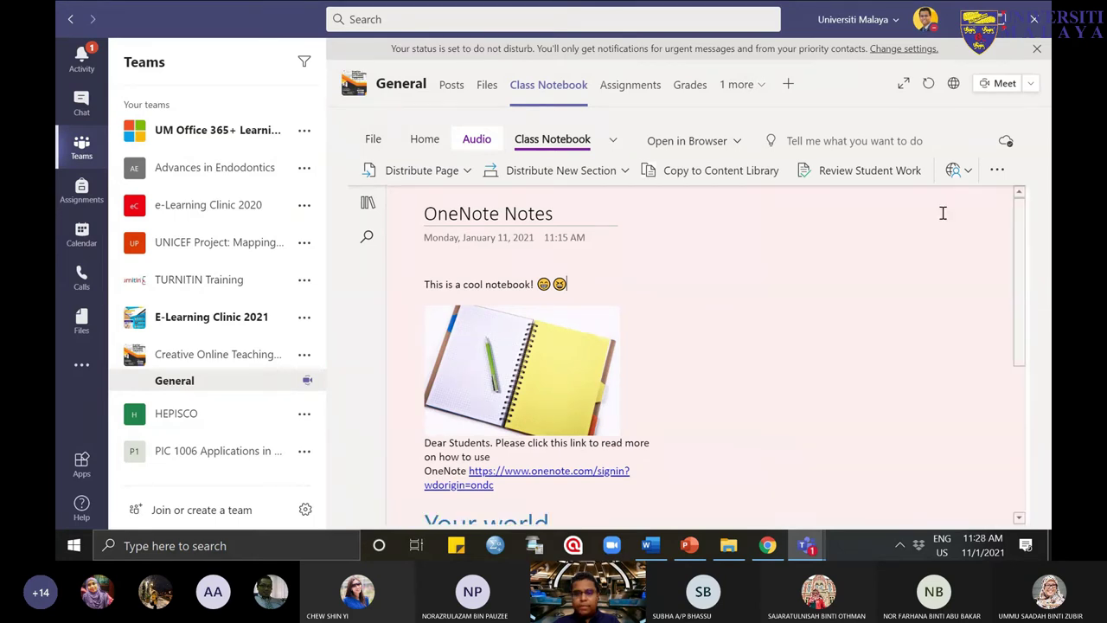
Step: View the student sections offered for distributing the OneNote Notes page, and close the pane without distributing
{"action": "left_click", "coordinate": [468, 173]}
{"action": "left_click", "coordinate": [487, 208]}
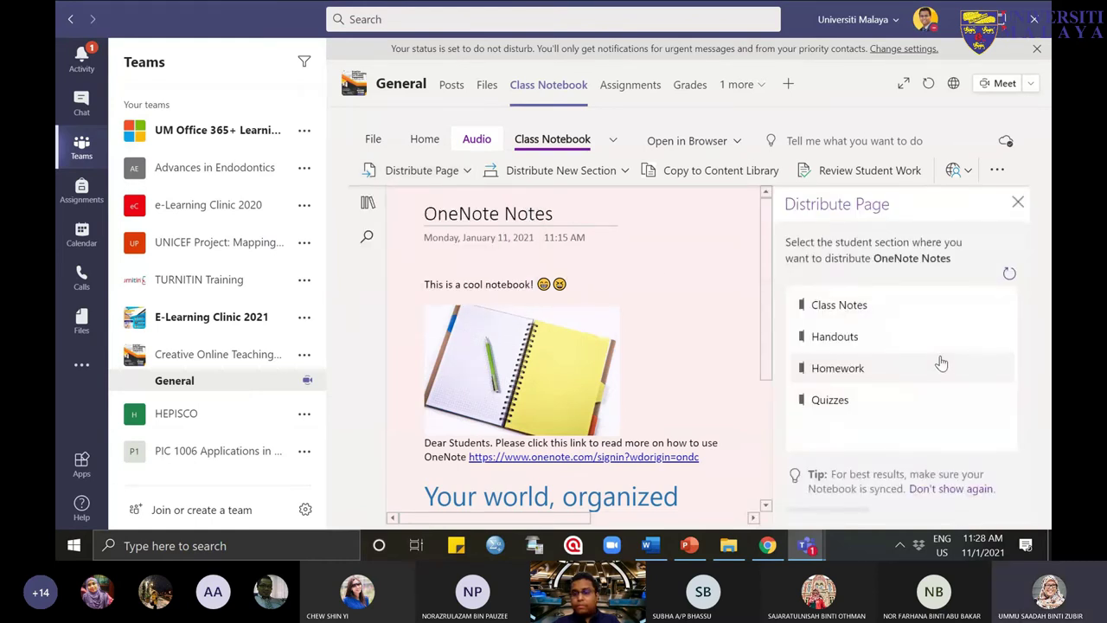
{"action": "left_click", "coordinate": [1017, 206]}
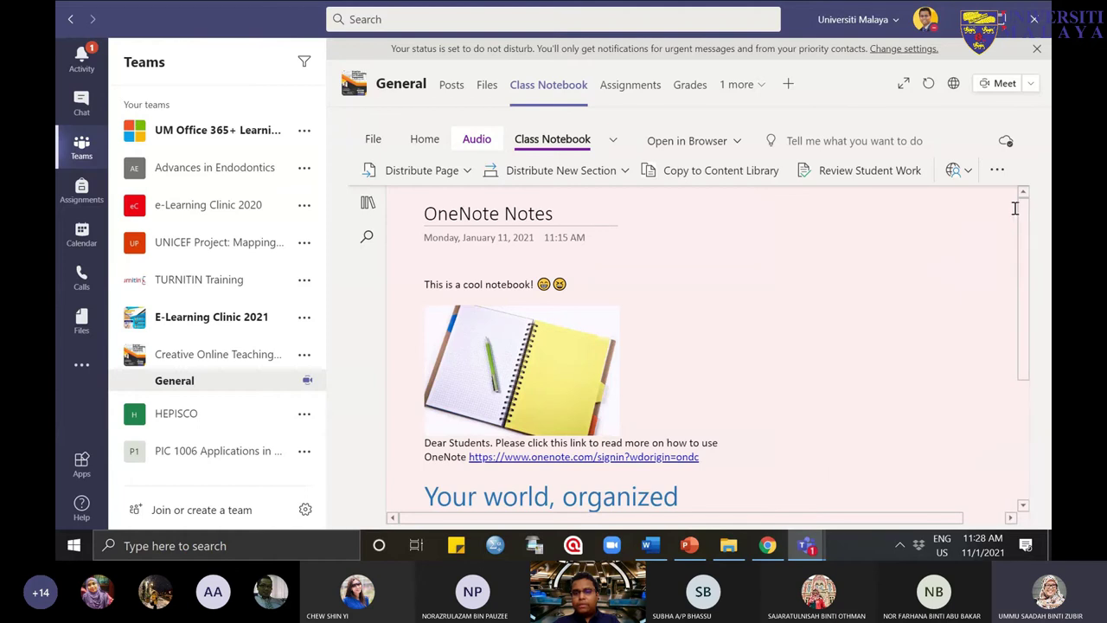
Step: Open the class notebook in the browser and display its Class Notebook tools
{"action": "left_click", "coordinate": [738, 141]}
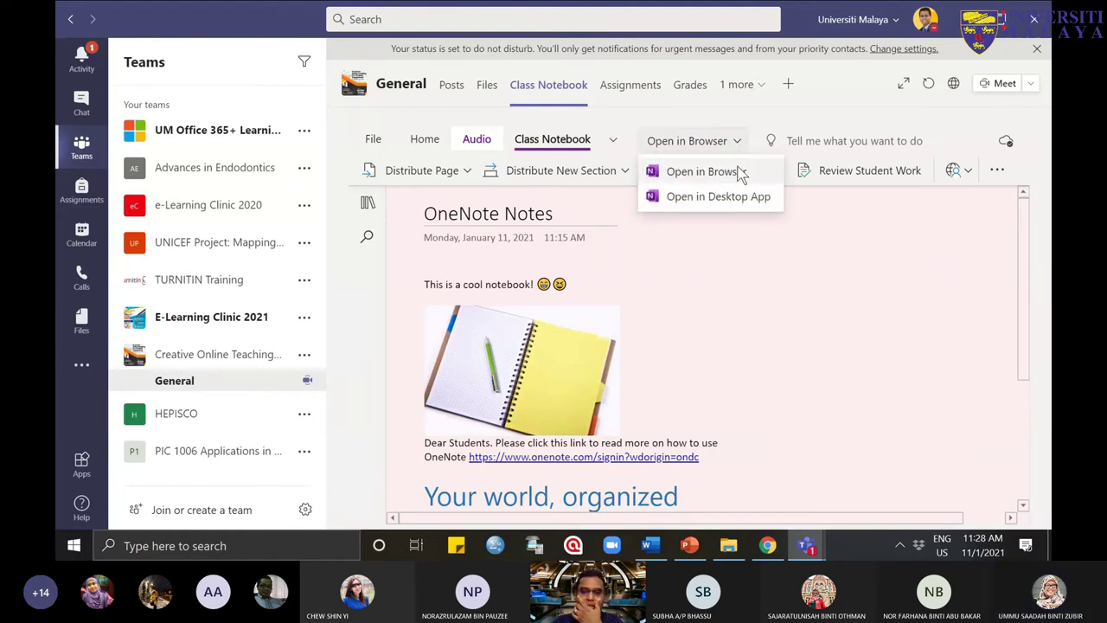
{"action": "left_click", "coordinate": [741, 173]}
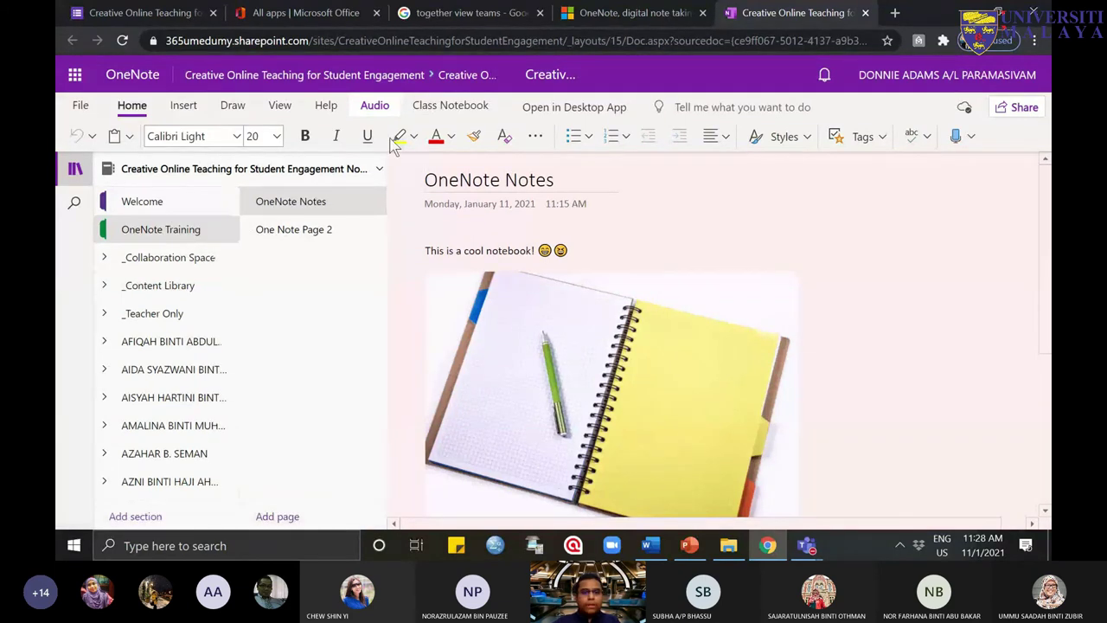
{"action": "left_click", "coordinate": [468, 105]}
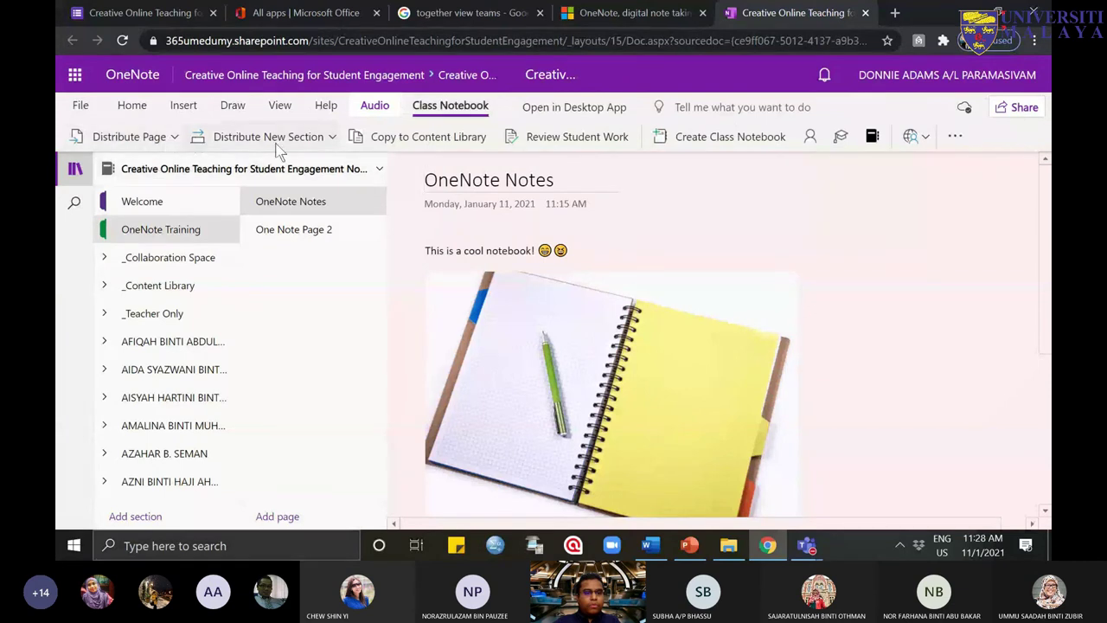
Step: Enter One as the new section name in the Distribute New Section form, and close the form without distributing
{"action": "left_click", "coordinate": [332, 136]}
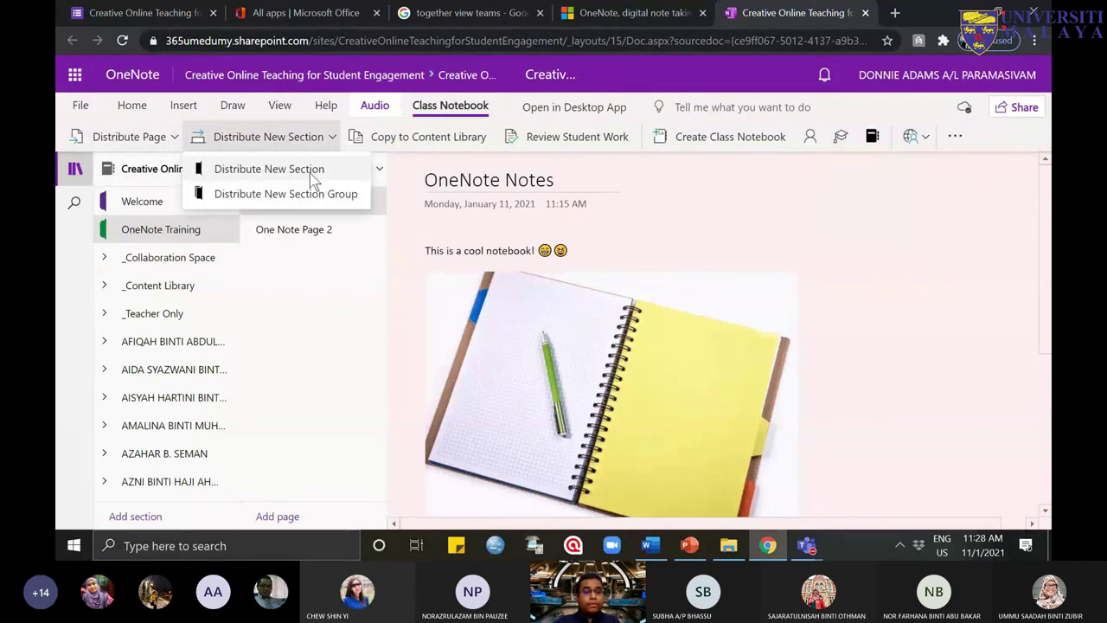
{"action": "left_click", "coordinate": [312, 171]}
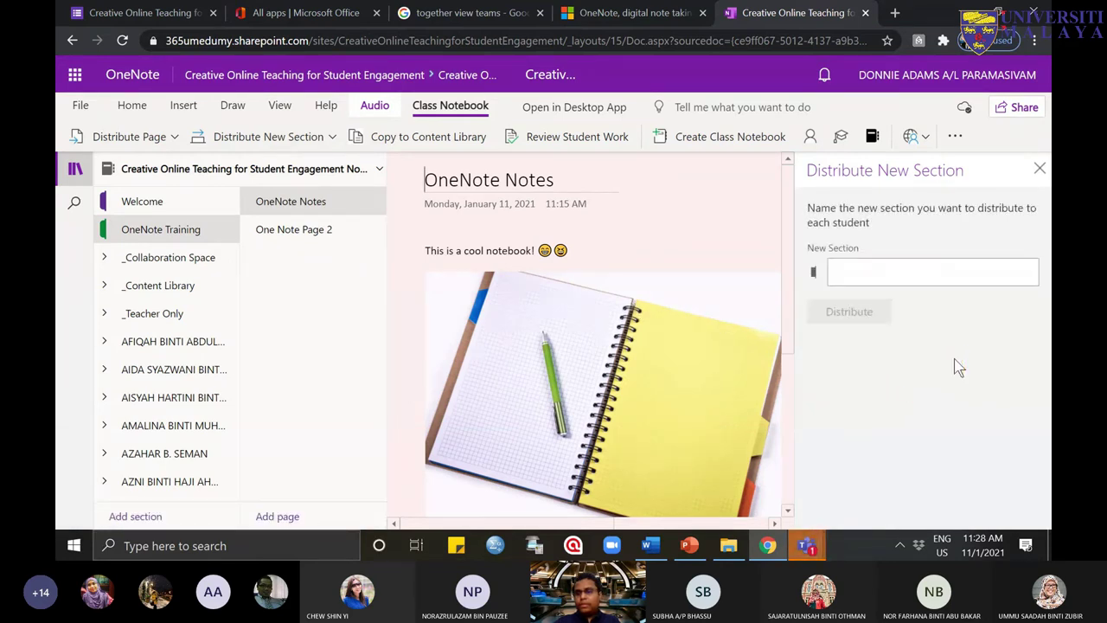
{"action": "left_click", "coordinate": [868, 282]}
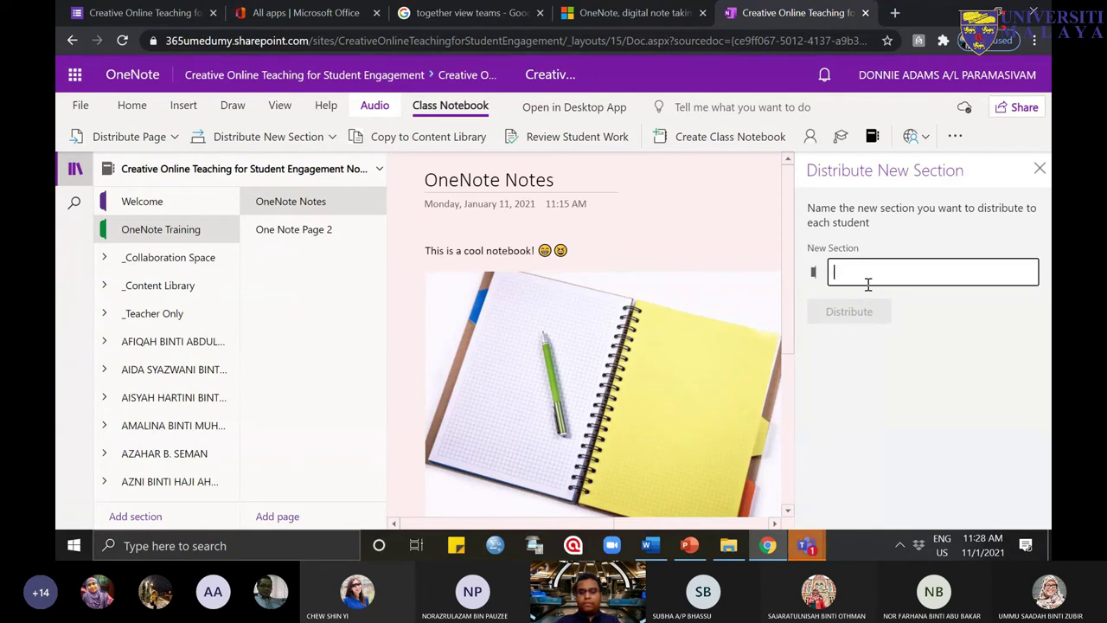
{"action": "type", "text": "One"}
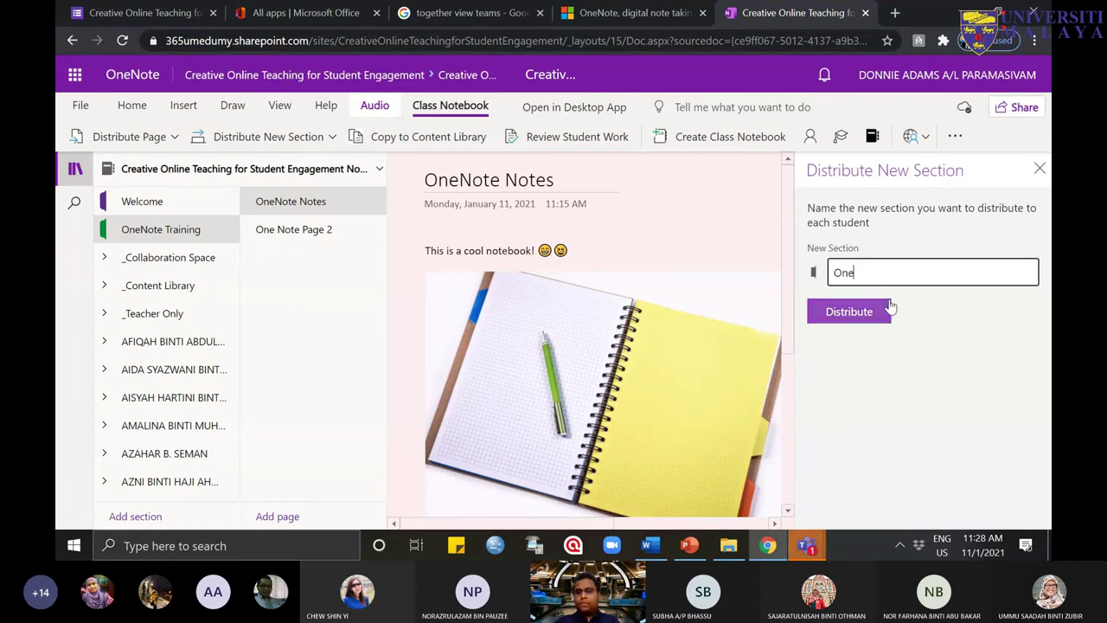
{"action": "left_click", "coordinate": [1039, 171]}
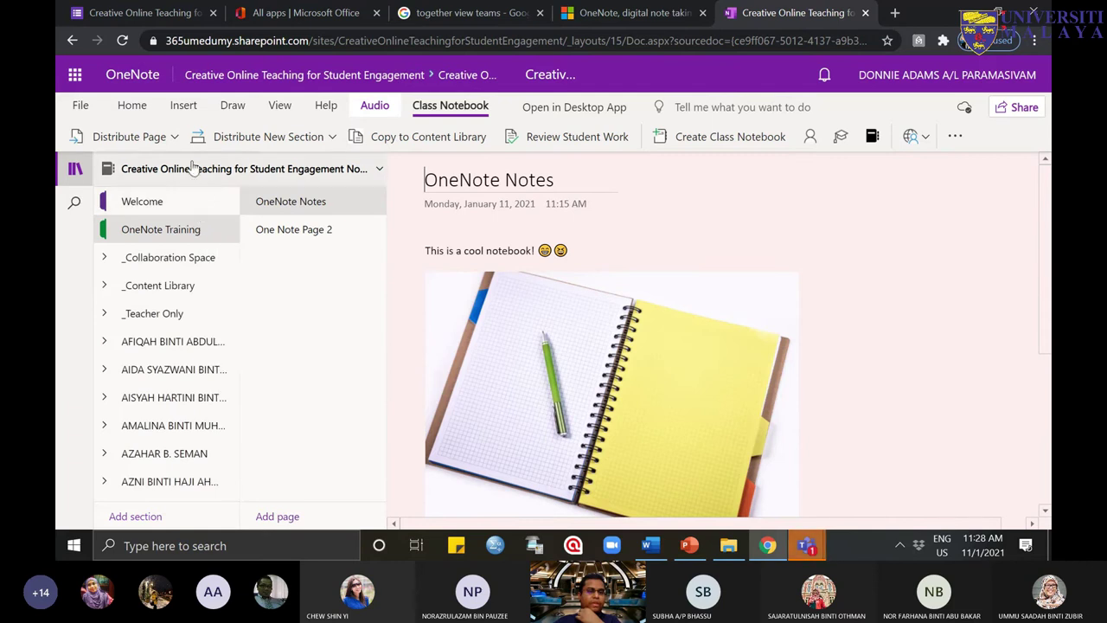
Step: Open the Distribute Page pane for OneNote Notes in the browser notebook and close it without distributing
{"action": "left_click", "coordinate": [178, 139]}
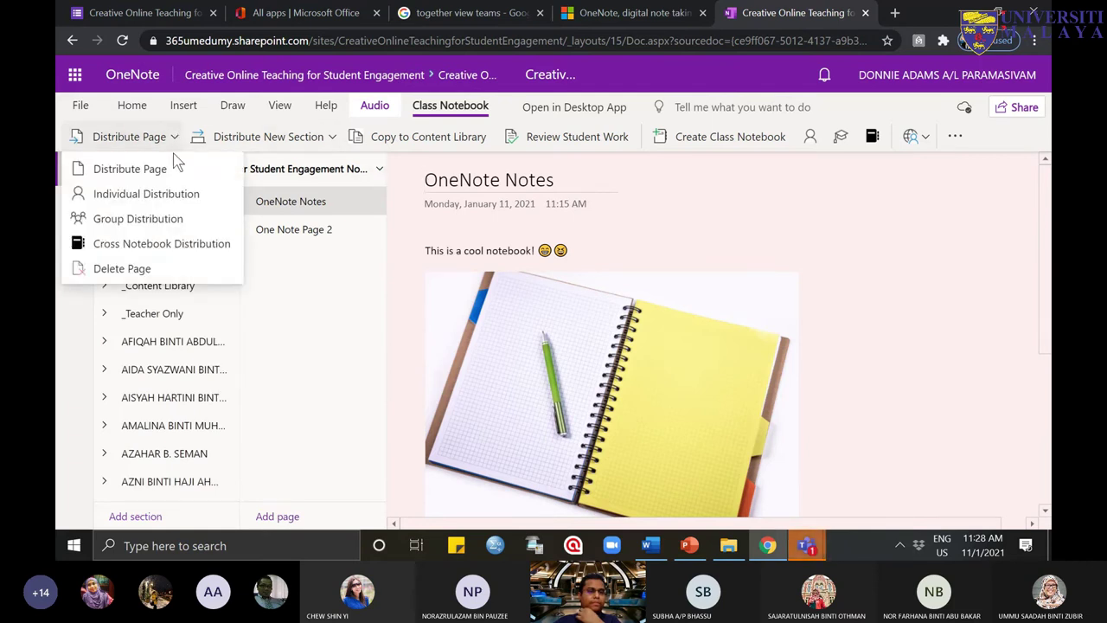
{"action": "left_click", "coordinate": [164, 169]}
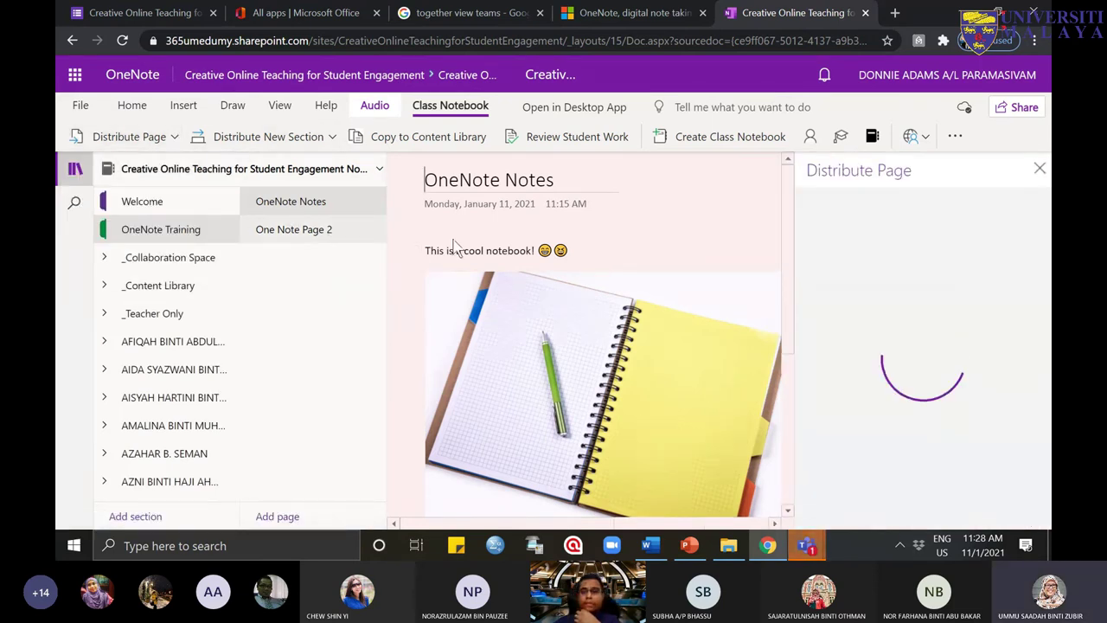
{"action": "left_click", "coordinate": [1039, 170]}
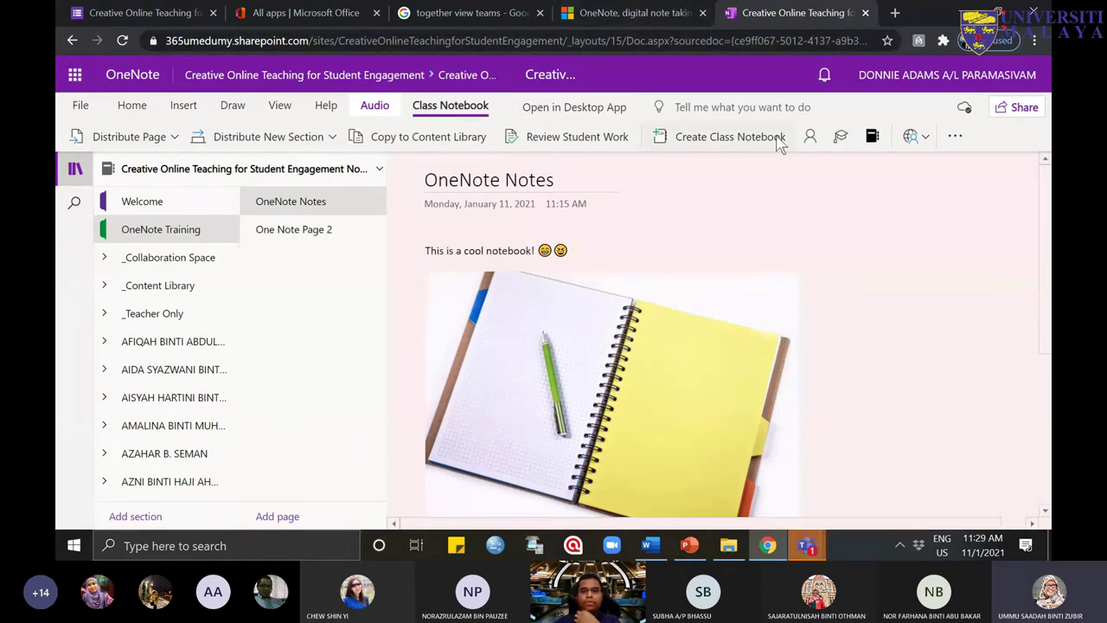
Step: Switch back to the class notebook in Teams and review its hidden ribbon categories and the Distribute New Section options
{"action": "mouse_move", "coordinate": [817, 551]}
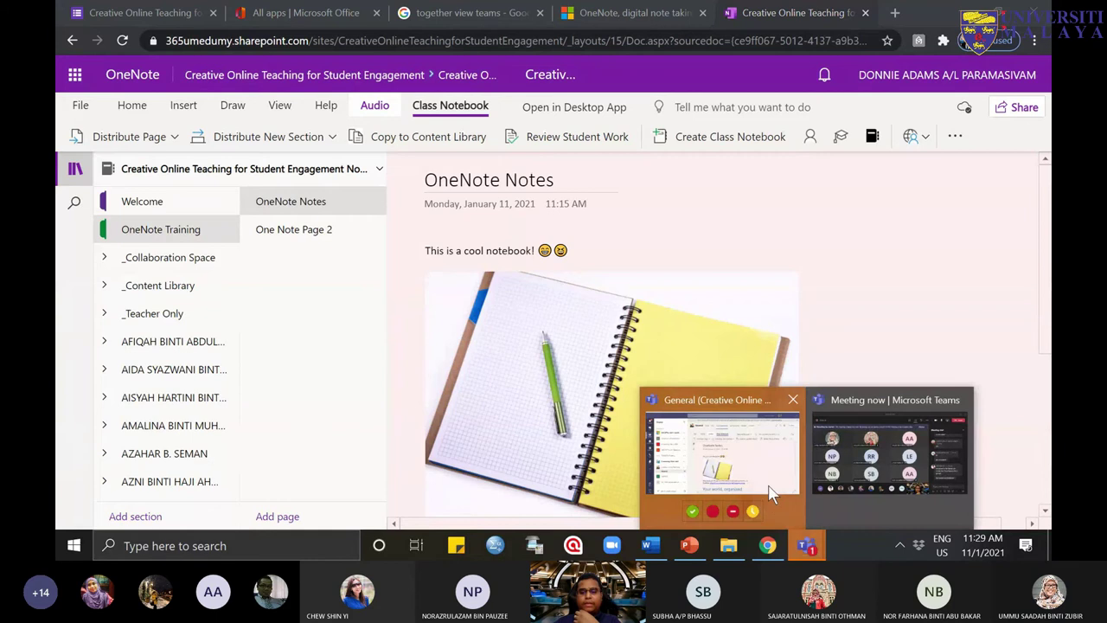
{"action": "left_click", "coordinate": [689, 407]}
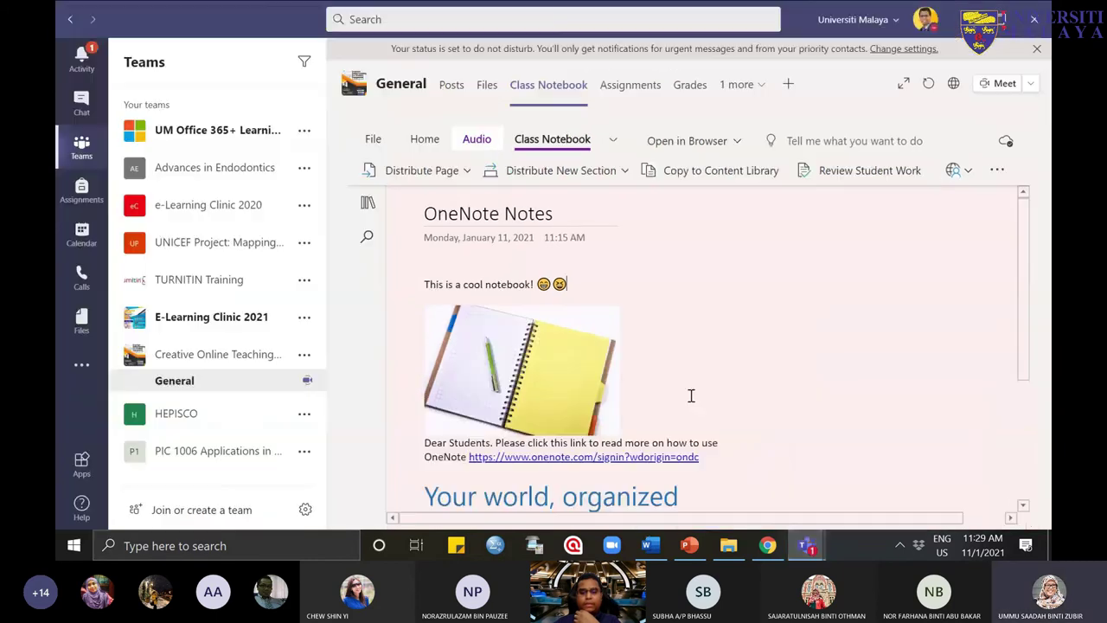
{"action": "left_click", "coordinate": [613, 141]}
{"action": "left_click", "coordinate": [615, 141]}
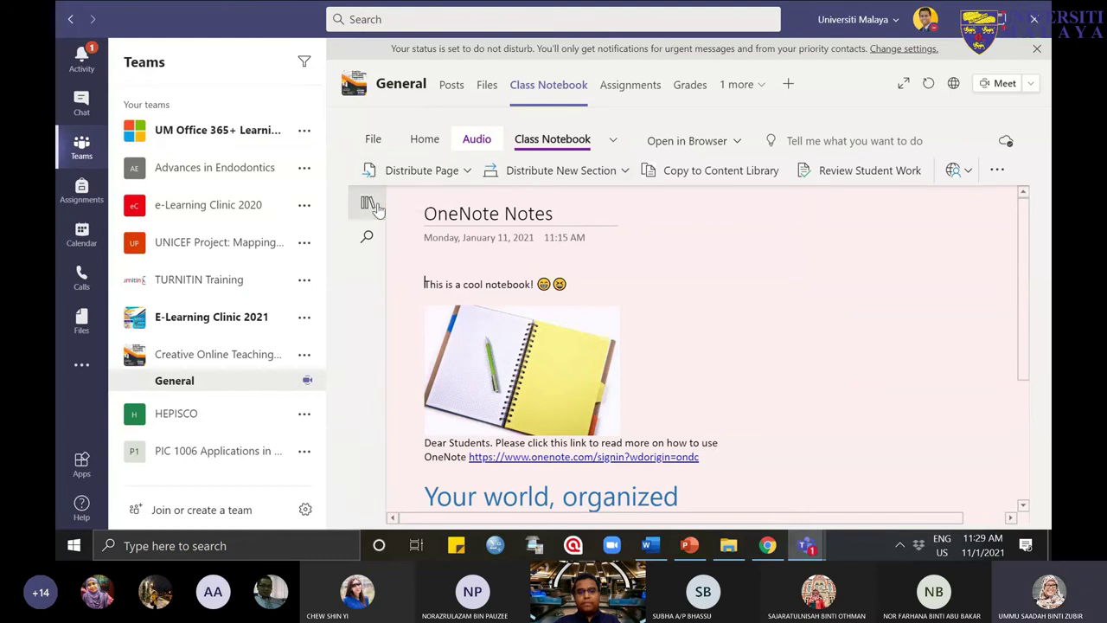
{"action": "left_click", "coordinate": [614, 139]}
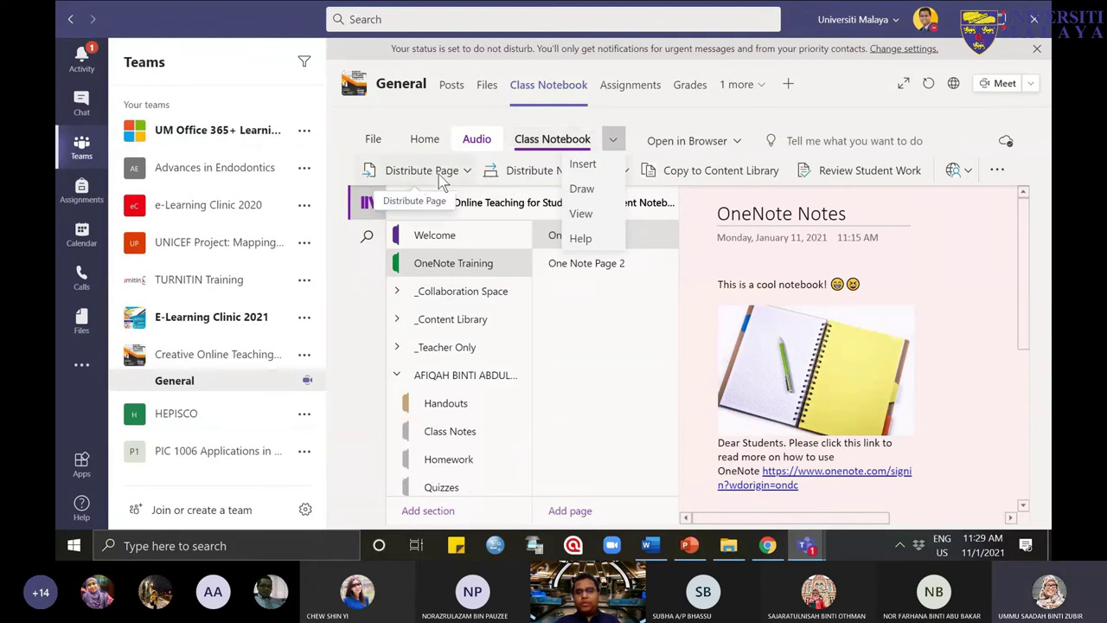
{"action": "left_click", "coordinate": [869, 216]}
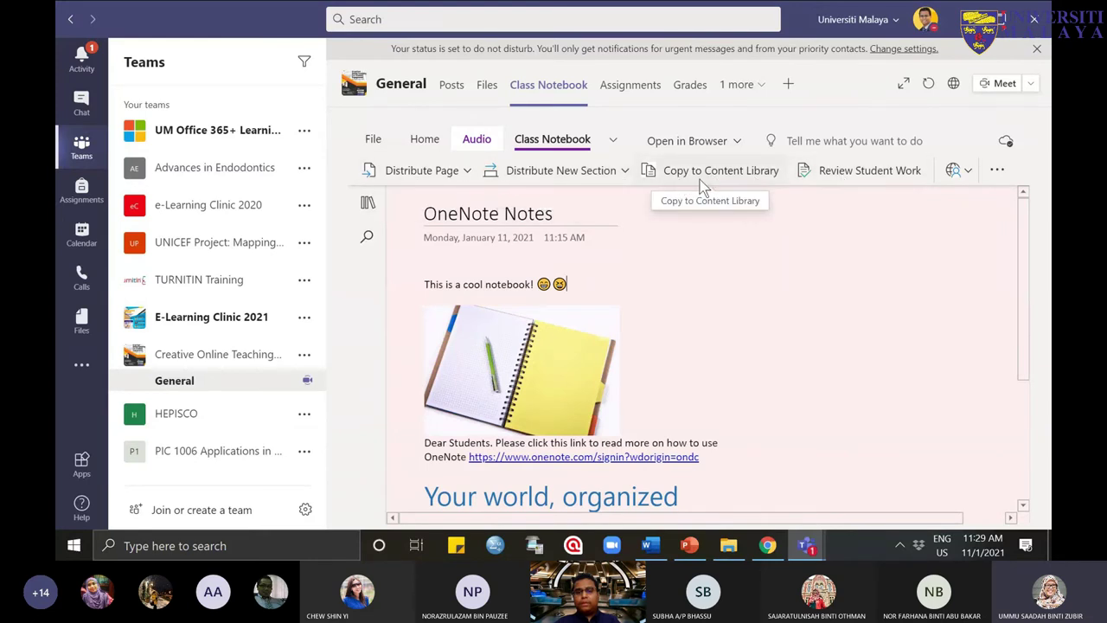
{"action": "left_click", "coordinate": [612, 144]}
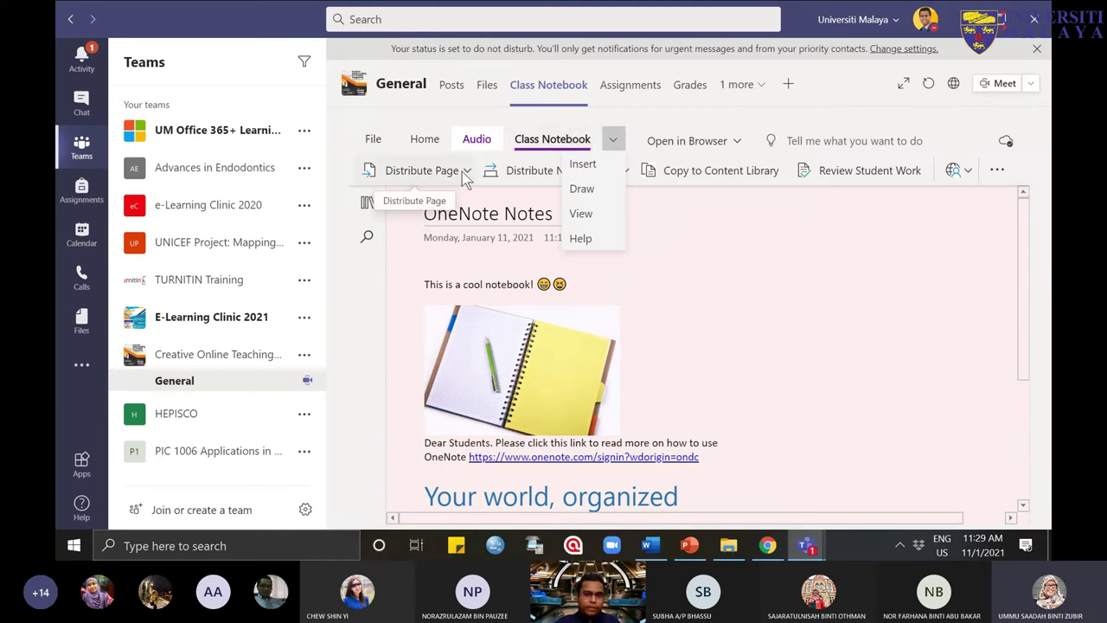
{"action": "left_click", "coordinate": [731, 254]}
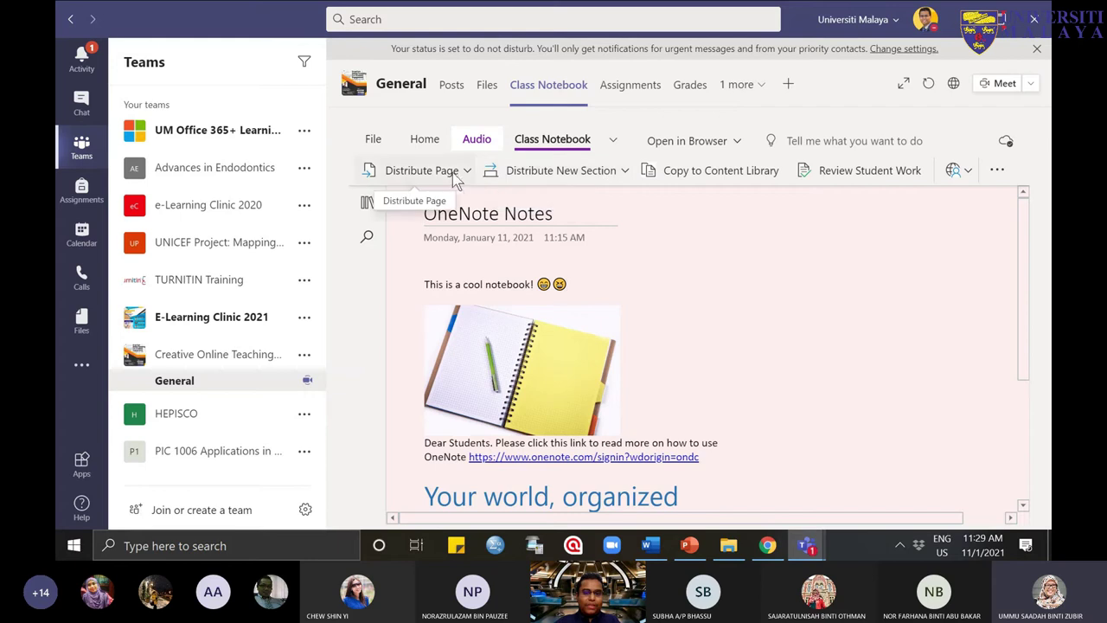
{"action": "left_click", "coordinate": [625, 172]}
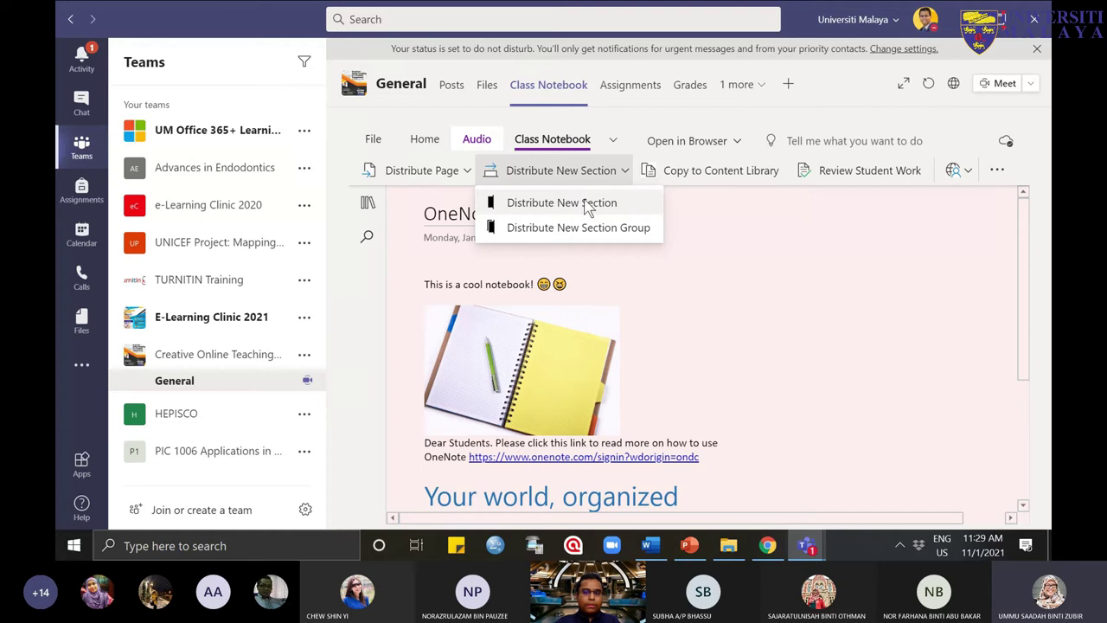
{"action": "left_click", "coordinate": [752, 264]}
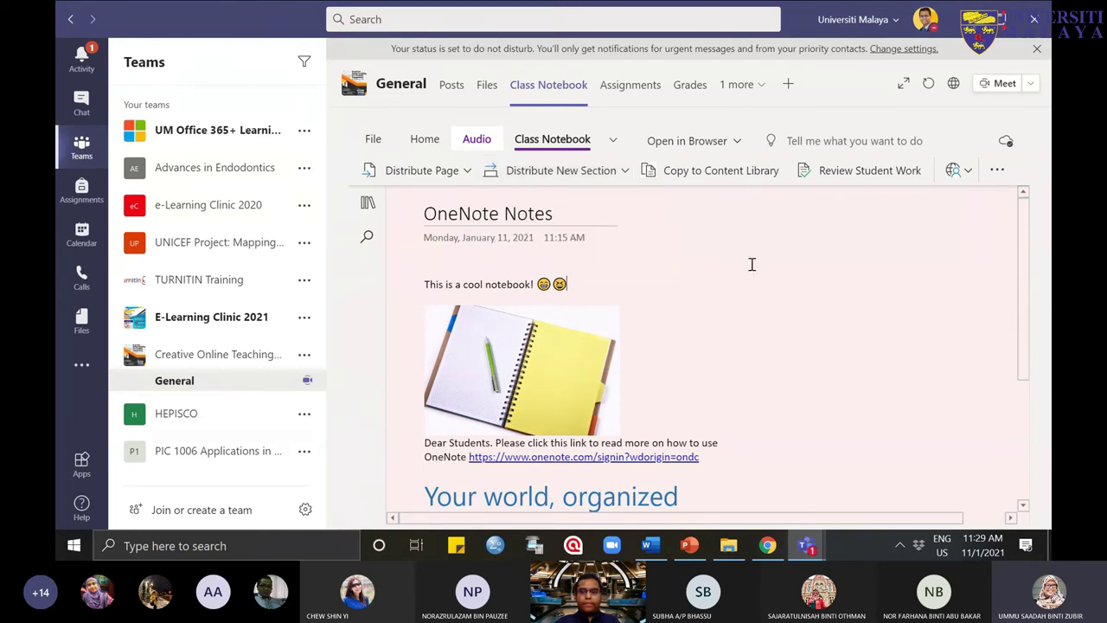
Step: View the sections offered by Copy to Content Library, close the pane, and check the options for opening the notebook
{"action": "left_click", "coordinate": [734, 171]}
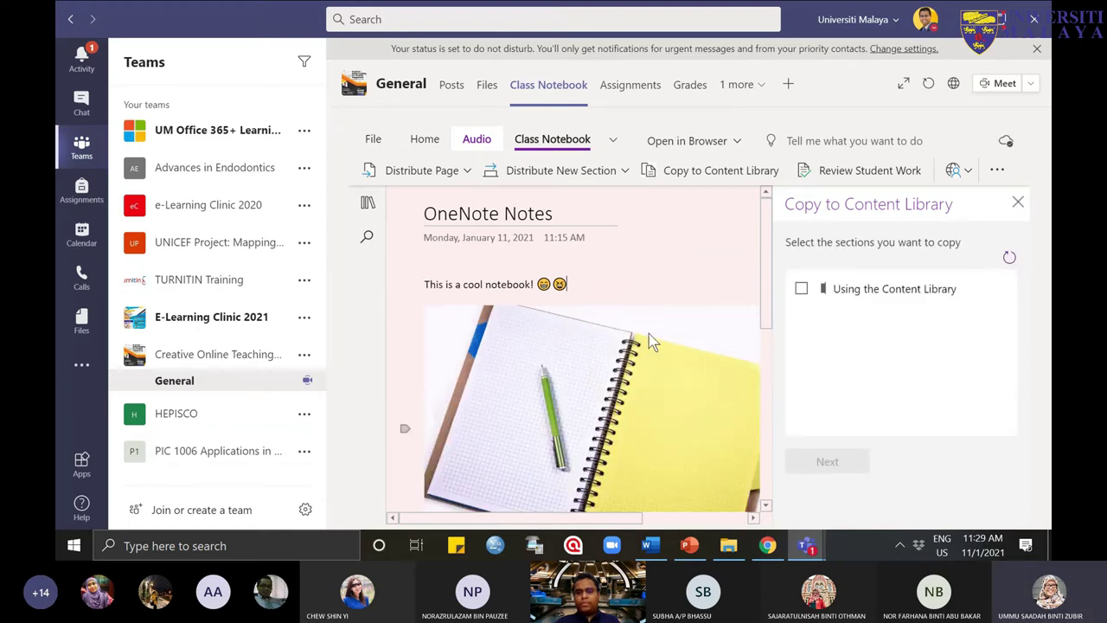
{"action": "left_click", "coordinate": [1018, 203]}
{"action": "left_click", "coordinate": [692, 140]}
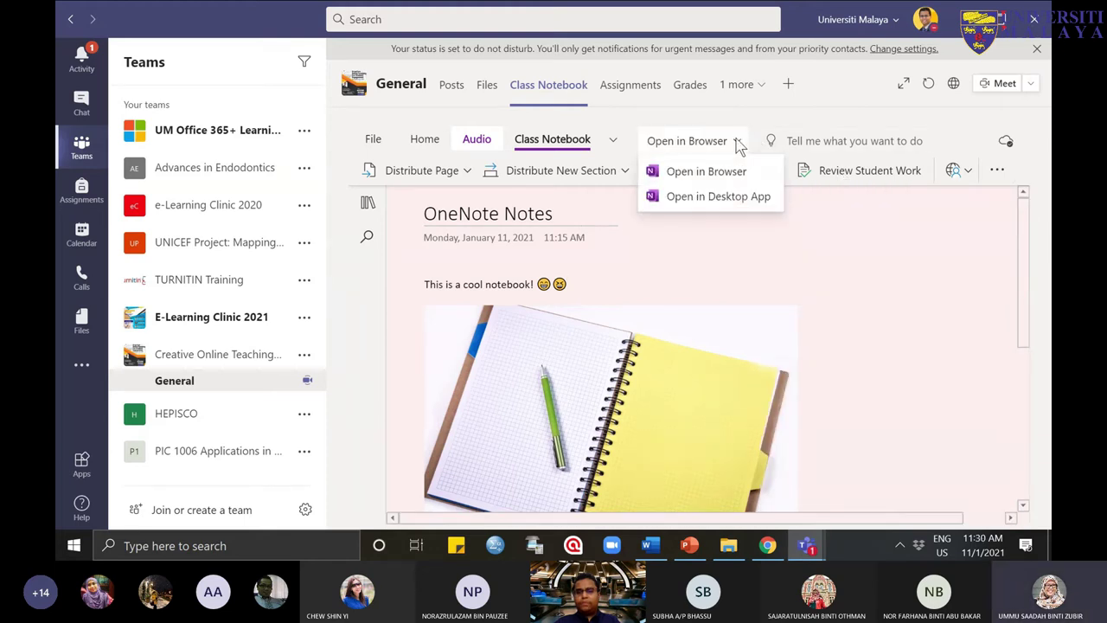
{"action": "key", "text": "Escape"}
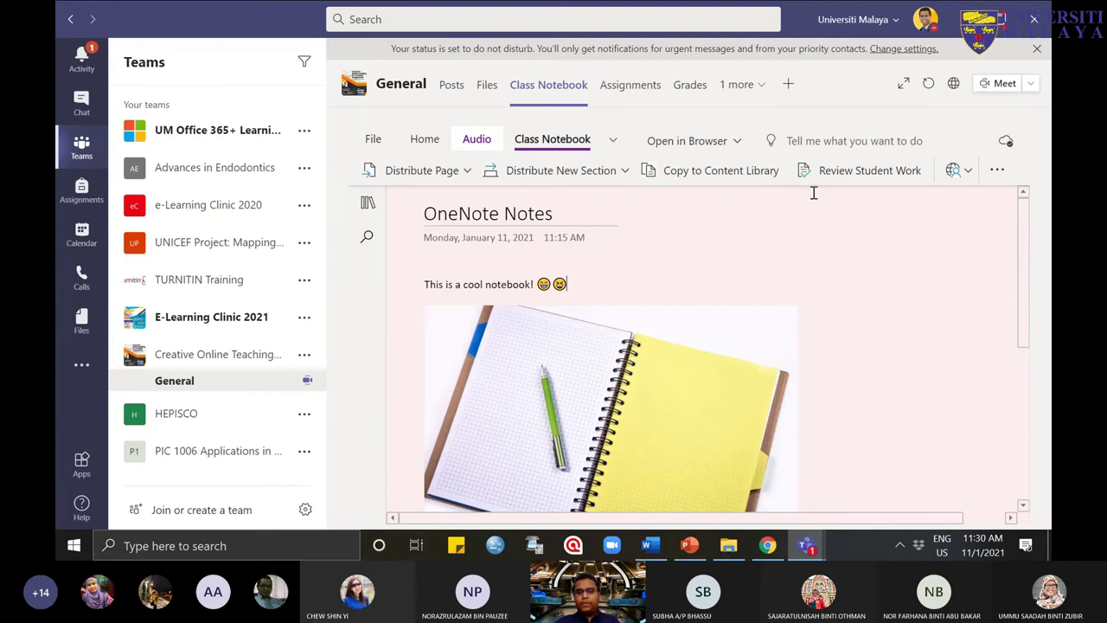
Step: Choose the Using the Content Library section in Copy to Content Library and continue to the next stage
{"action": "left_click", "coordinate": [753, 171]}
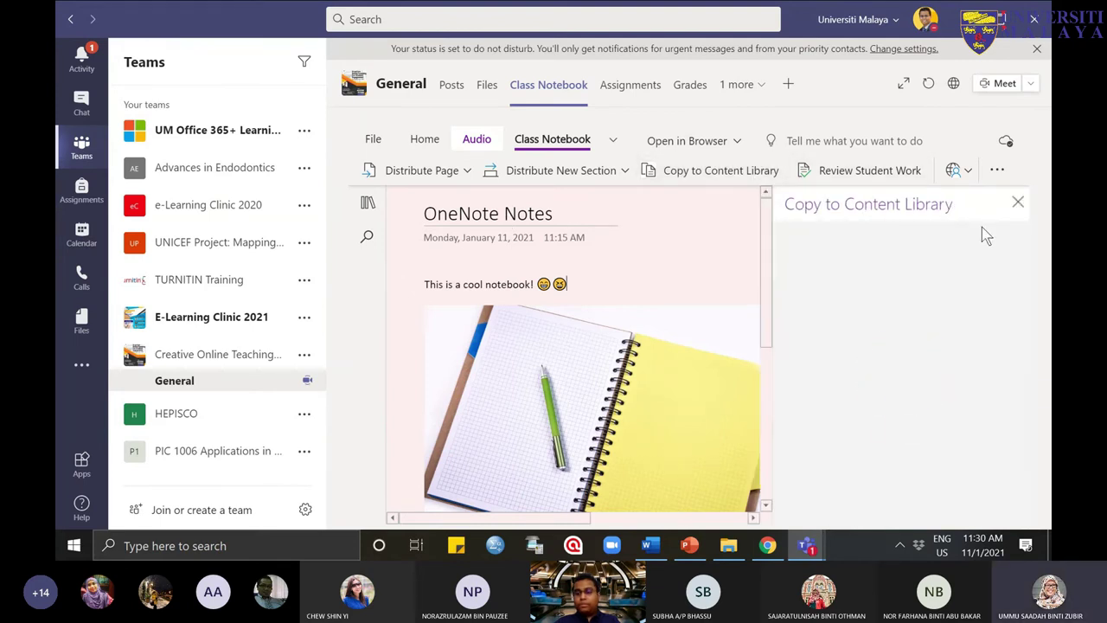
{"action": "left_click", "coordinate": [801, 289]}
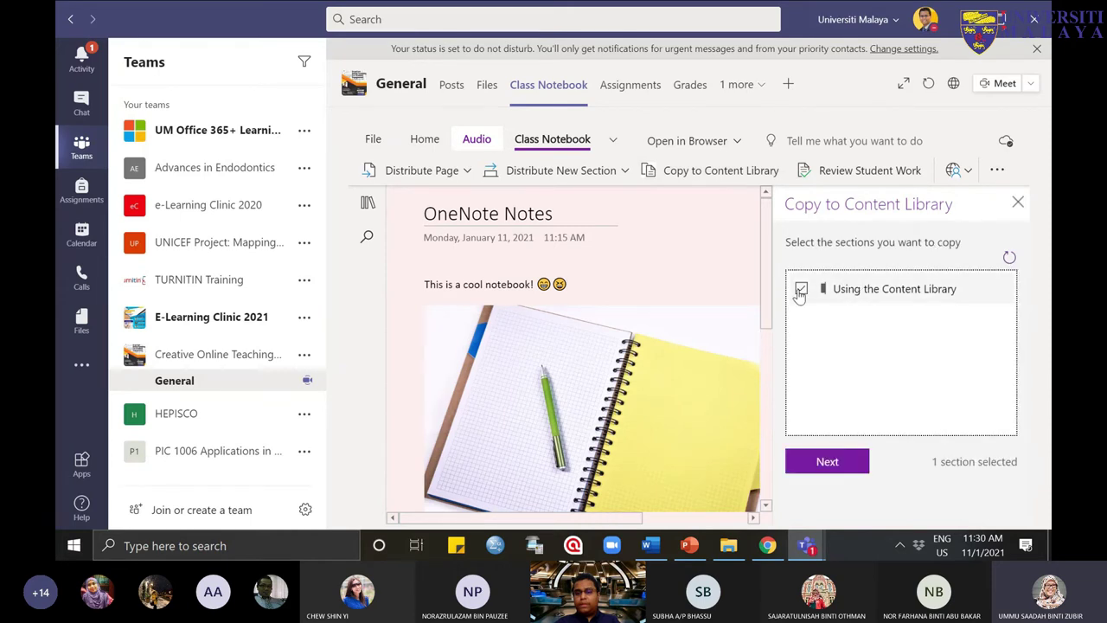
{"action": "left_click", "coordinate": [853, 462]}
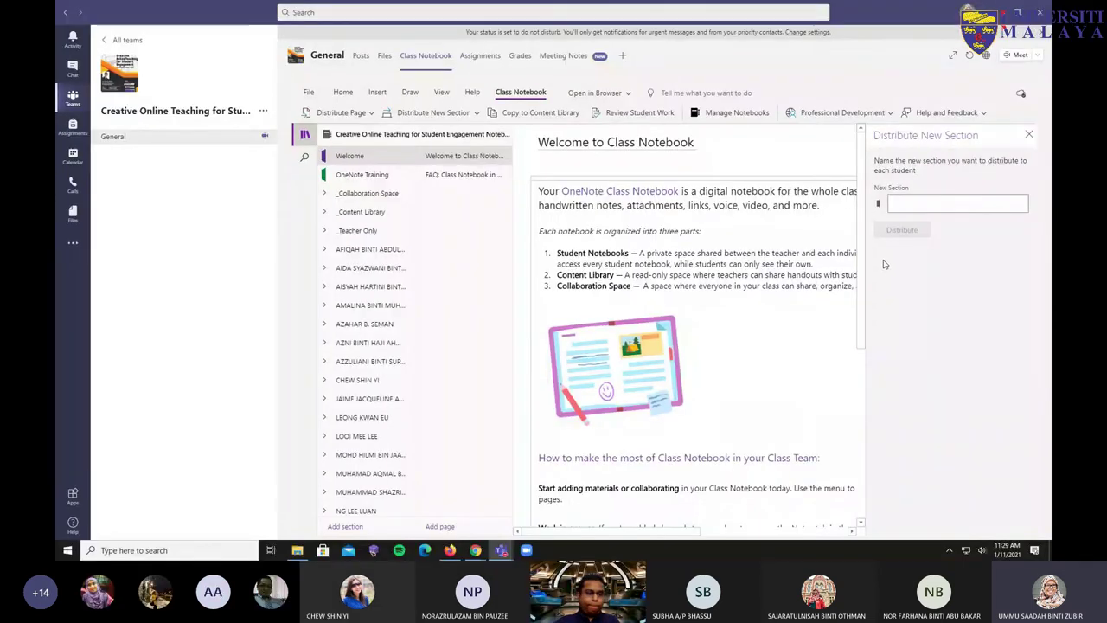
Step: Close and reopen the Distribute New Section form beside the Class Notebook welcome page, and switch to the Teams meeting window
{"action": "left_click", "coordinate": [1029, 135]}
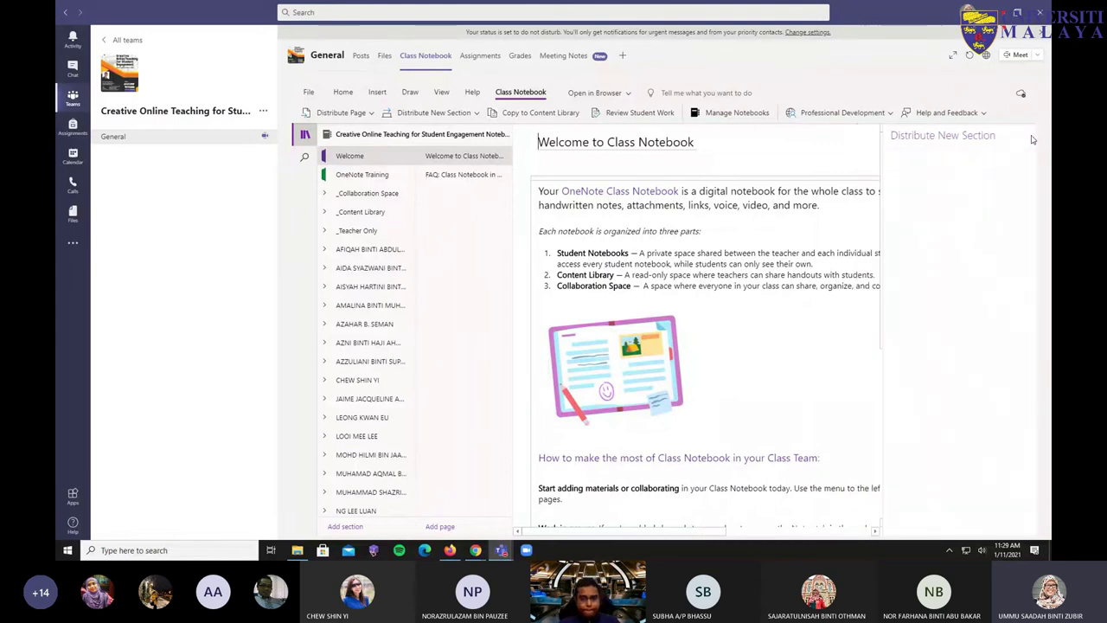
{"action": "mouse_move", "coordinate": [502, 550]}
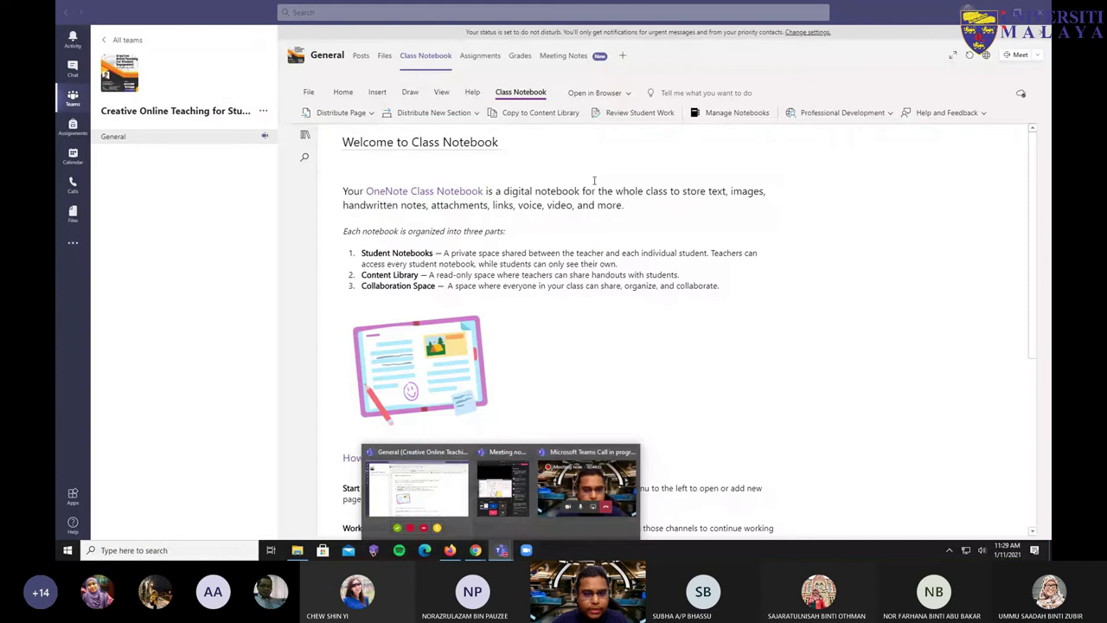
{"action": "left_click", "coordinate": [477, 118]}
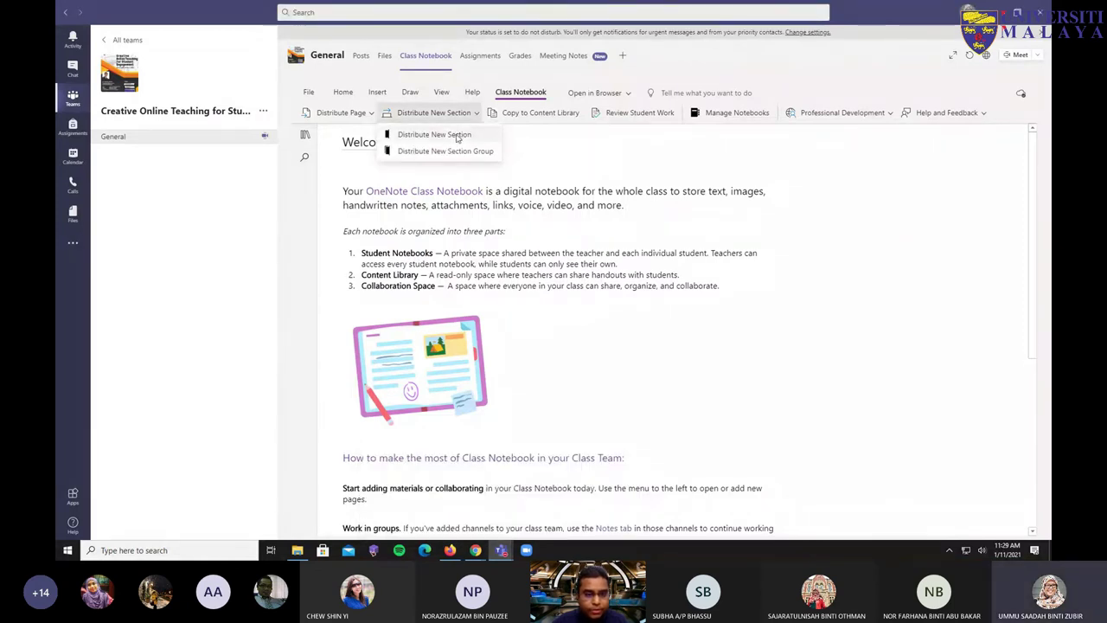
{"action": "left_click", "coordinate": [458, 136]}
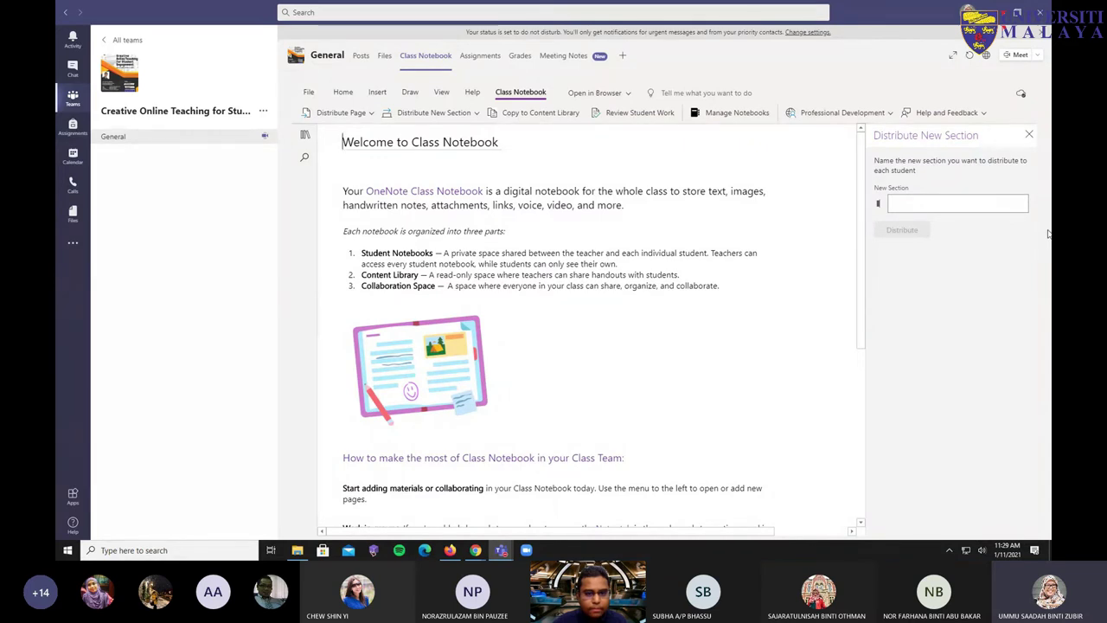
{"action": "scroll", "coordinate": [813, 251], "scroll_direction": "down", "scroll_amount": 5}
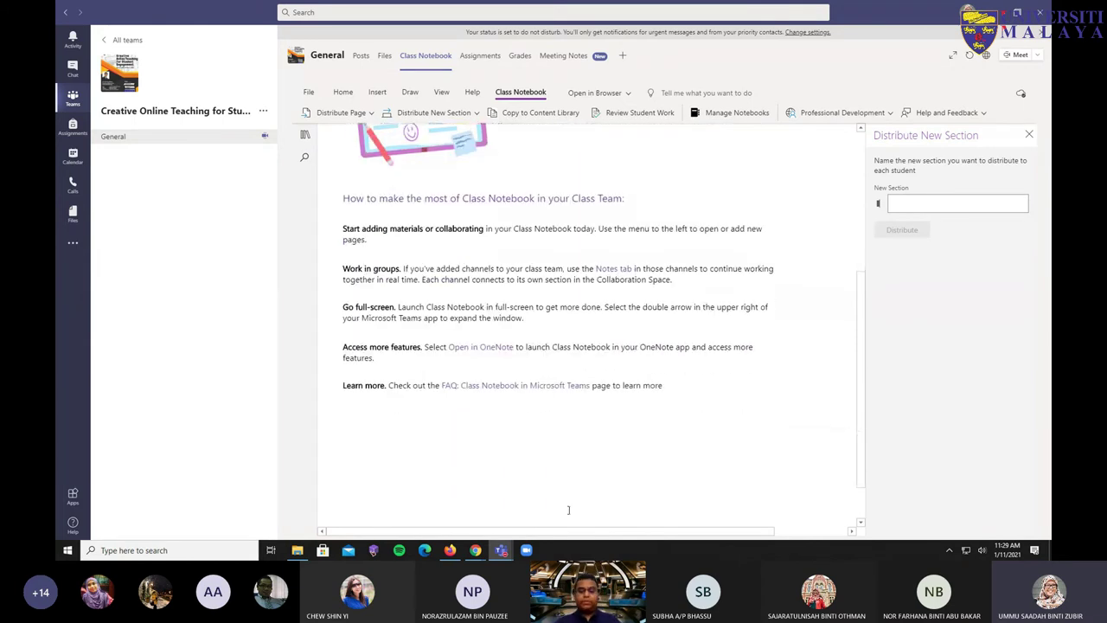
{"action": "mouse_move", "coordinate": [503, 554]}
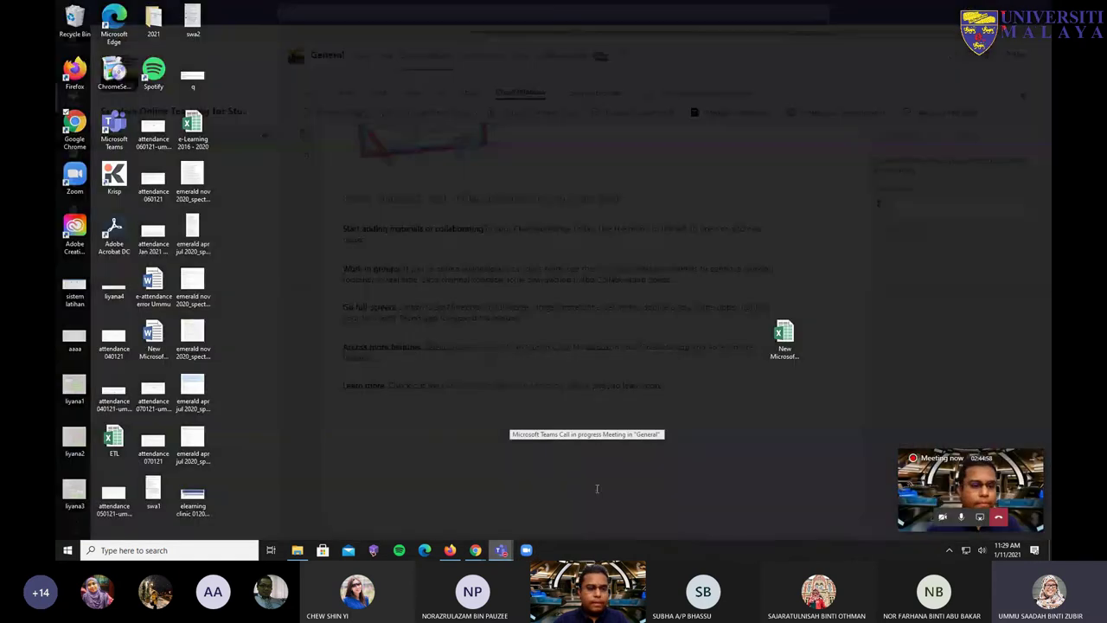
{"action": "left_click", "coordinate": [588, 489]}
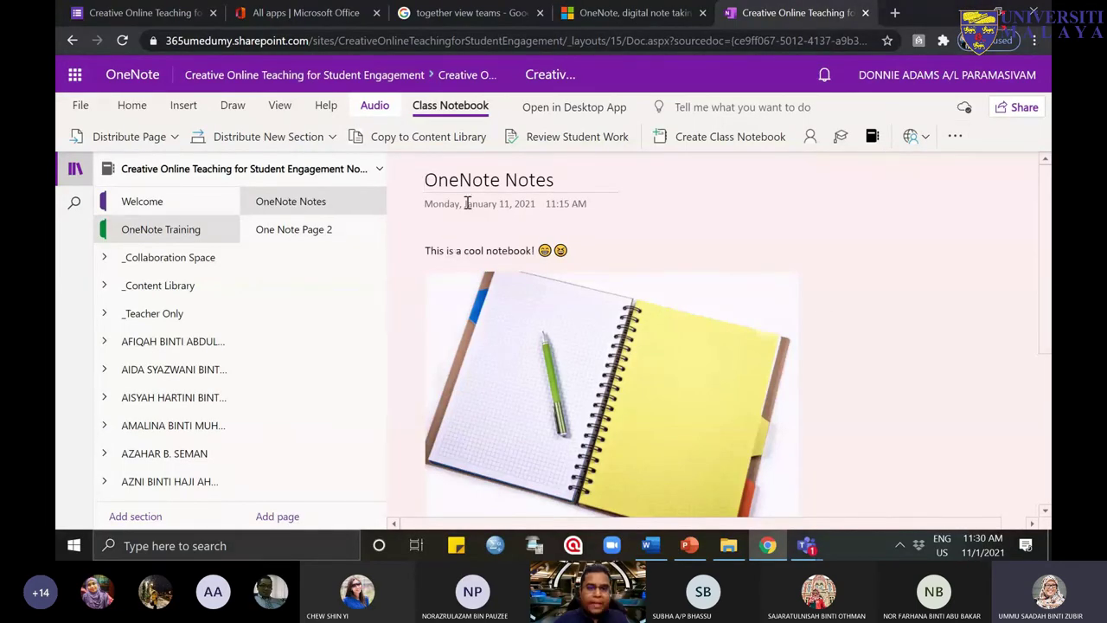
Step: Try to distribute the OneNote Notes page to the students' Class Notes section, and close the Distribute Page pane
{"action": "left_click", "coordinate": [174, 139]}
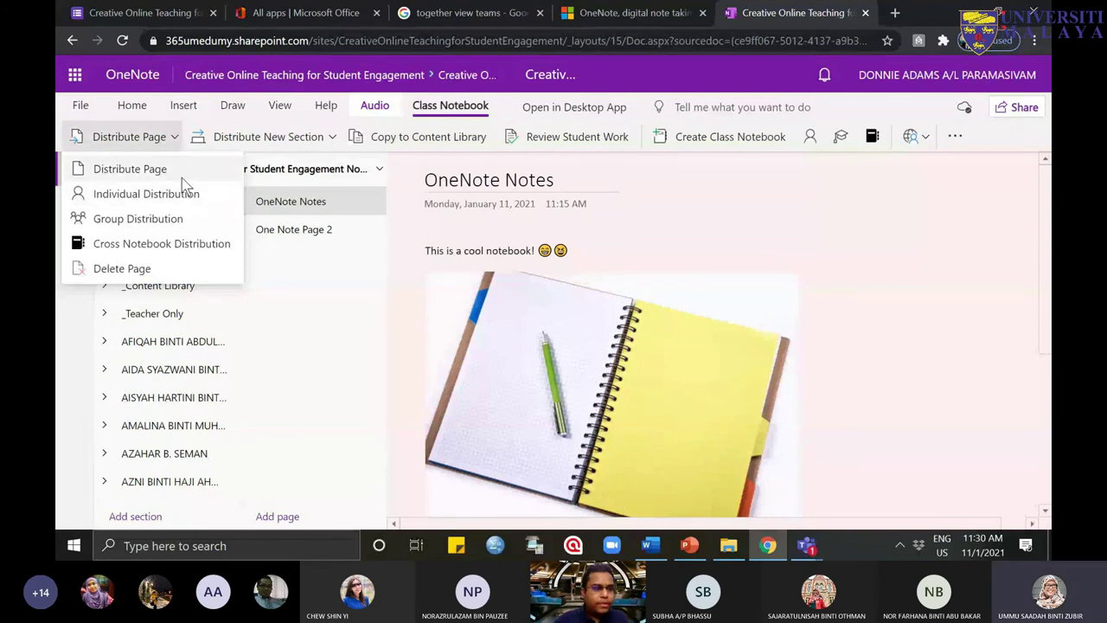
{"action": "left_click", "coordinate": [177, 170]}
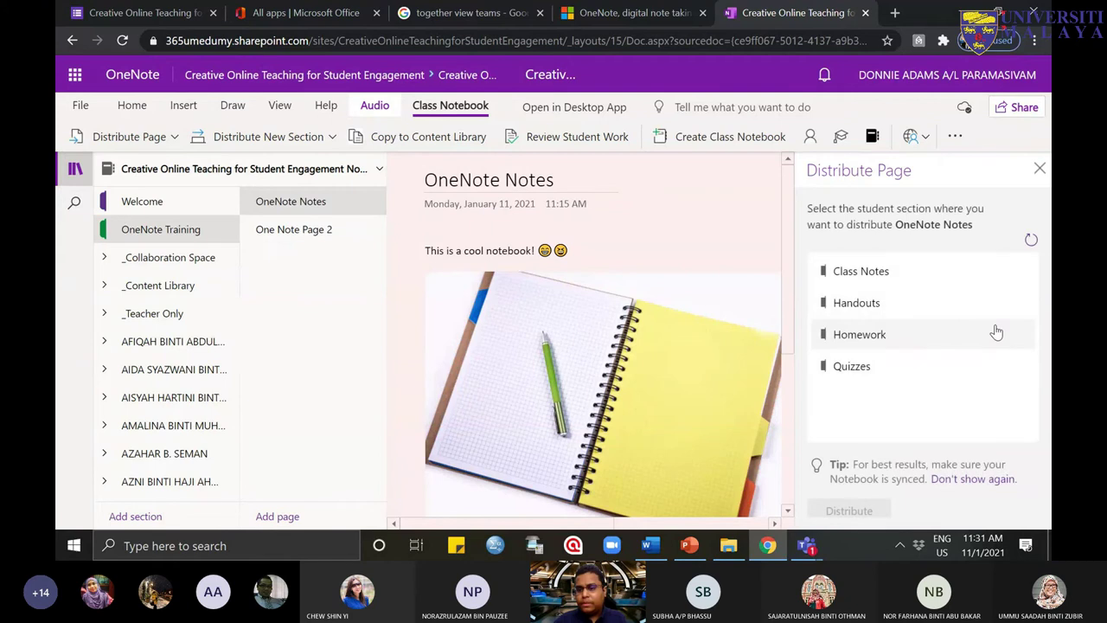
{"action": "left_click", "coordinate": [963, 275]}
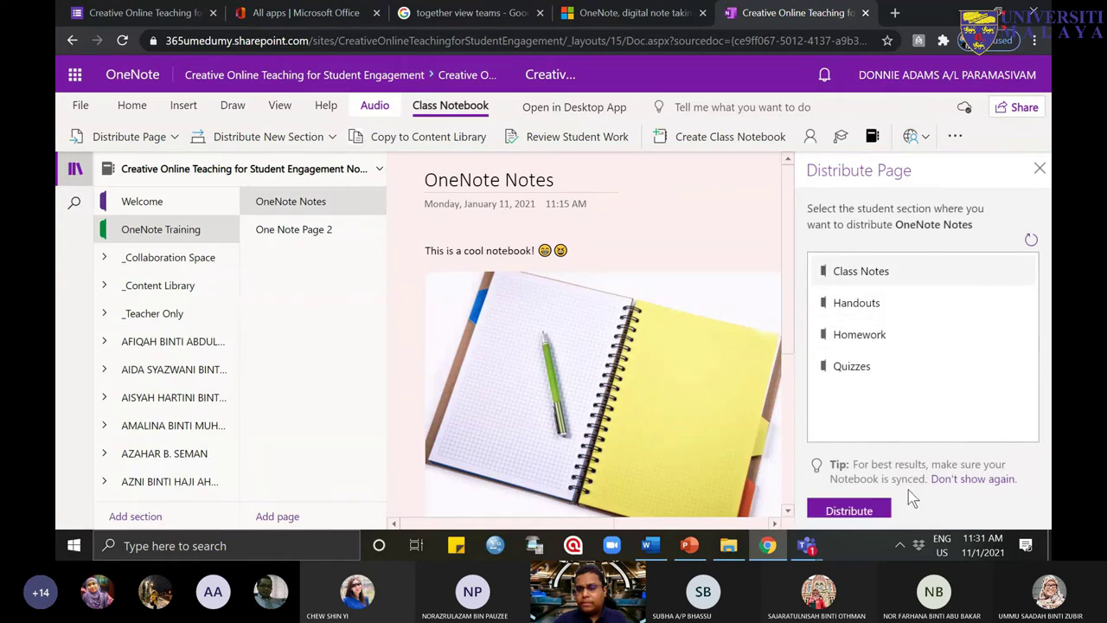
{"action": "left_click", "coordinate": [861, 512]}
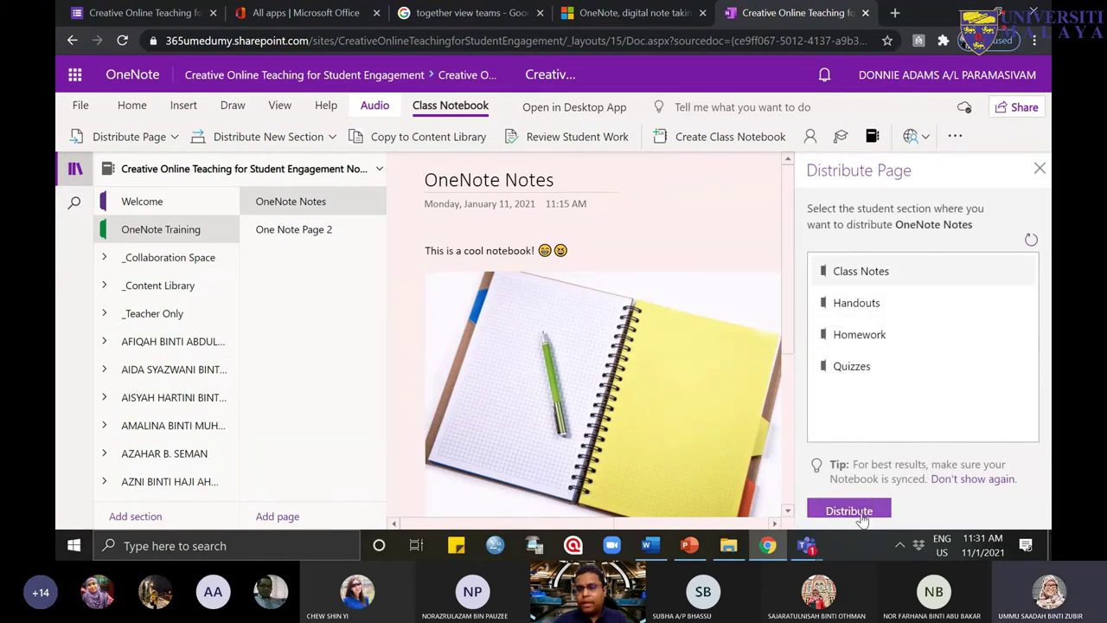
{"action": "left_click", "coordinate": [1038, 171]}
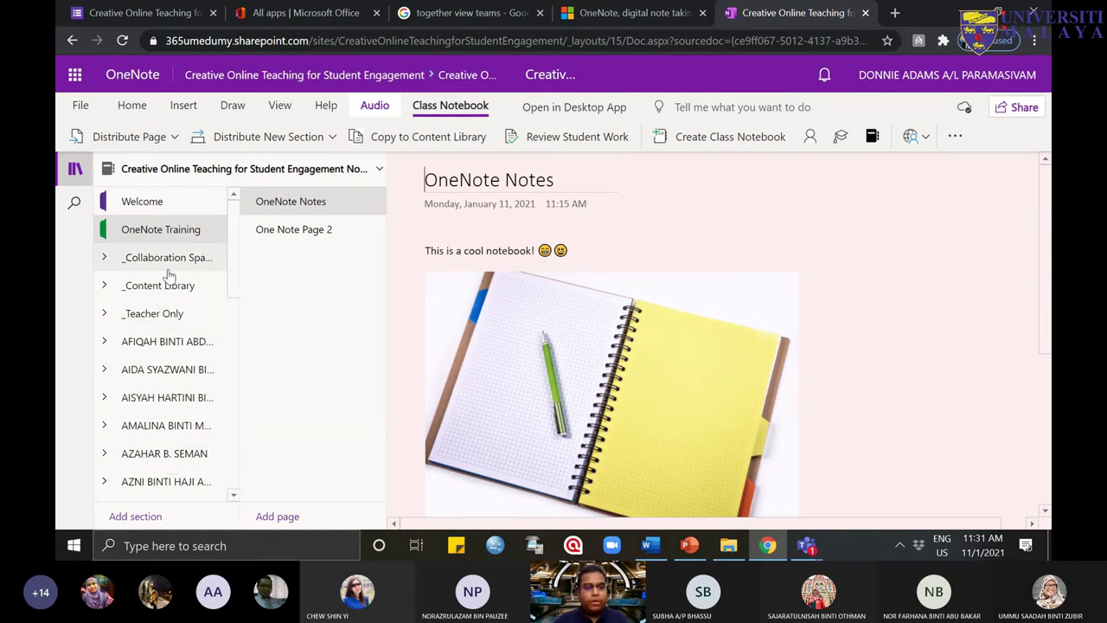
Step: Check the Handouts section in the first student's section group, and return to the OneNote Training section
{"action": "left_click", "coordinate": [105, 346]}
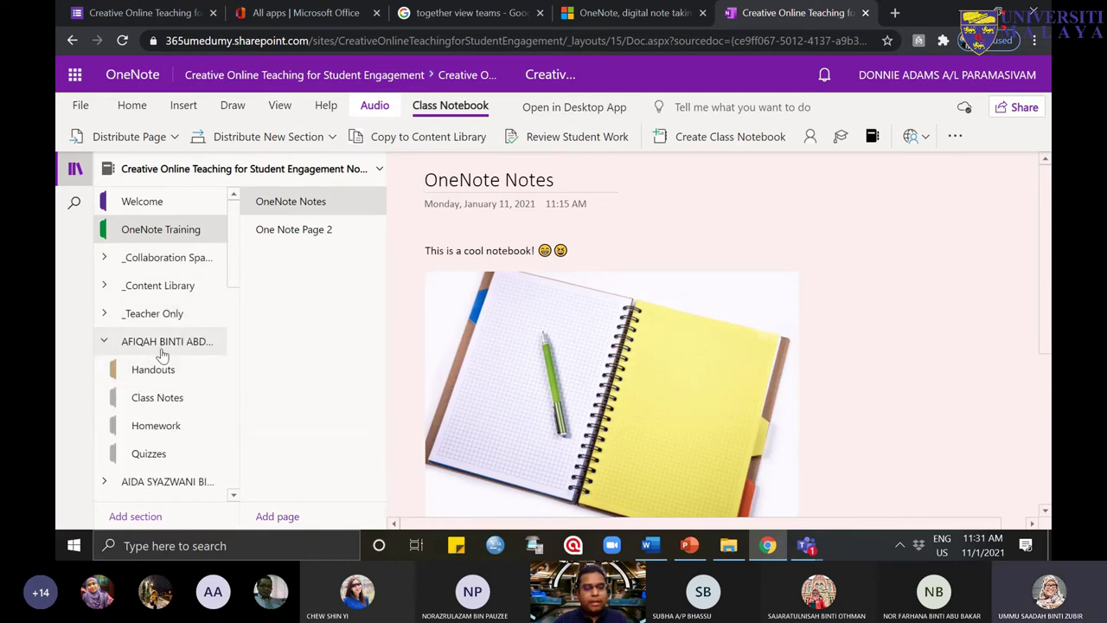
{"action": "left_click", "coordinate": [157, 370]}
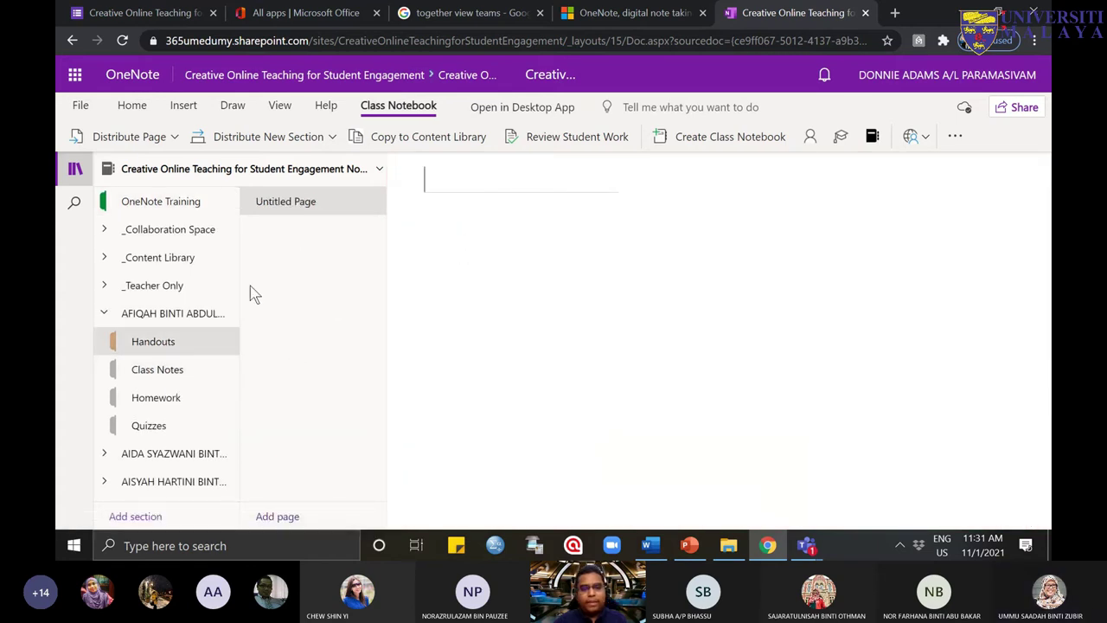
{"action": "scroll", "coordinate": [181, 251], "scroll_direction": "up", "scroll_amount": 1}
{"action": "left_click", "coordinate": [170, 241]}
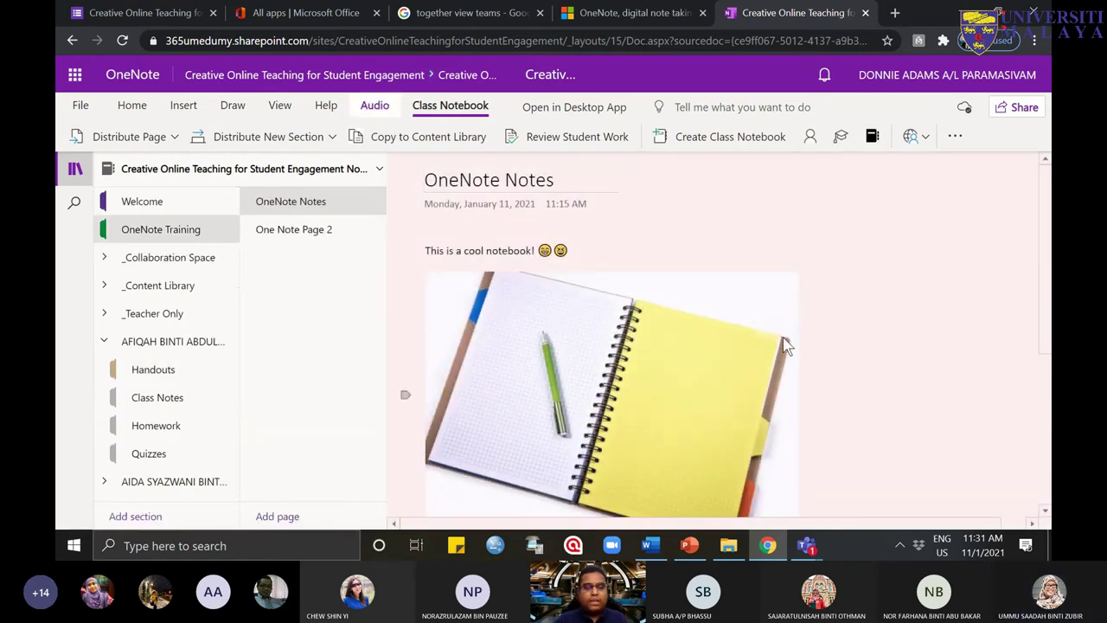
Step: Distribute the OneNote Notes page to all students' Class Notes sections
{"action": "left_click", "coordinate": [174, 139]}
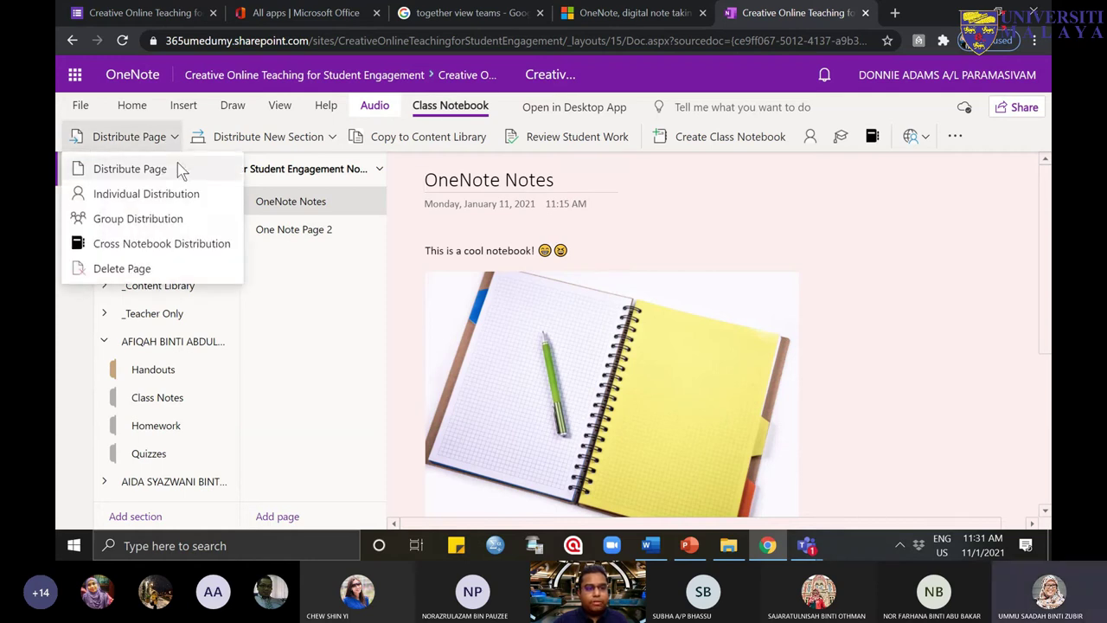
{"action": "left_click", "coordinate": [177, 167]}
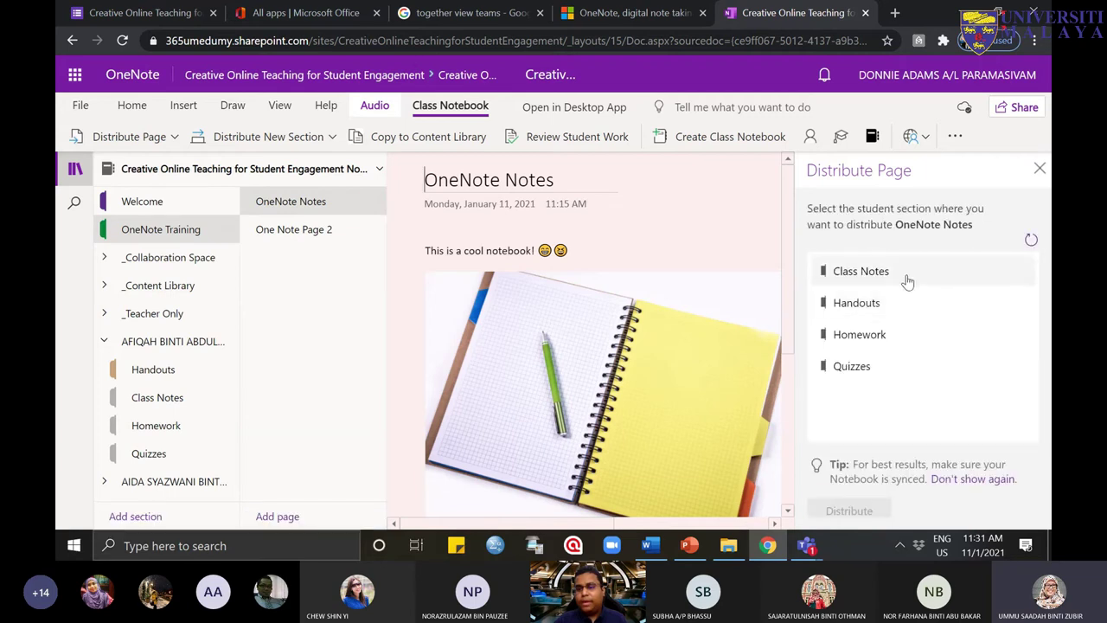
{"action": "left_click", "coordinate": [906, 277]}
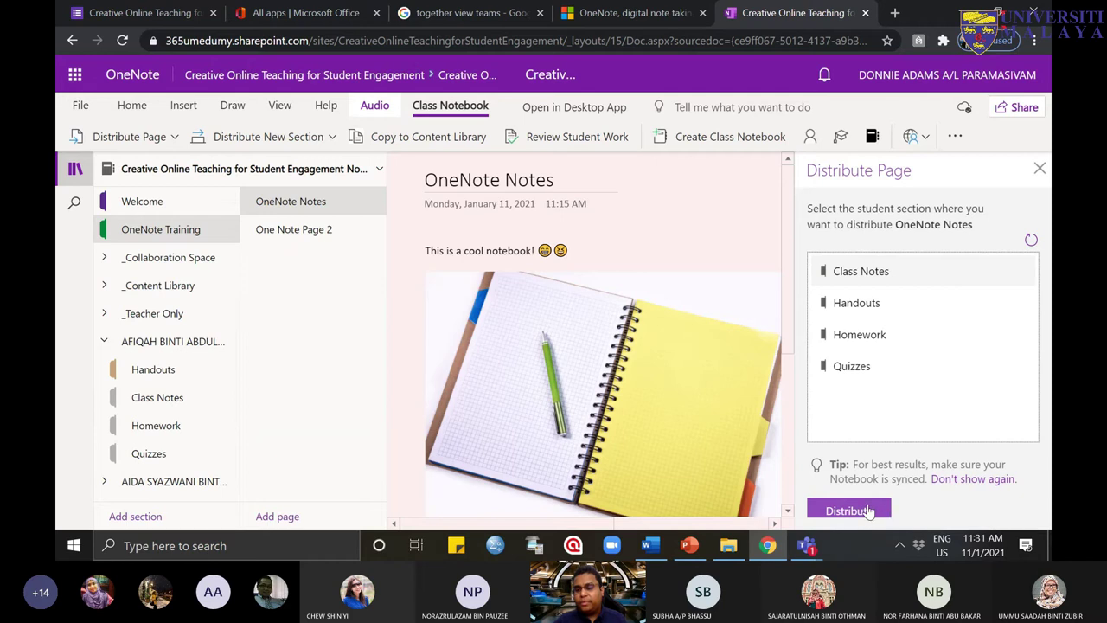
{"action": "left_click", "coordinate": [880, 511]}
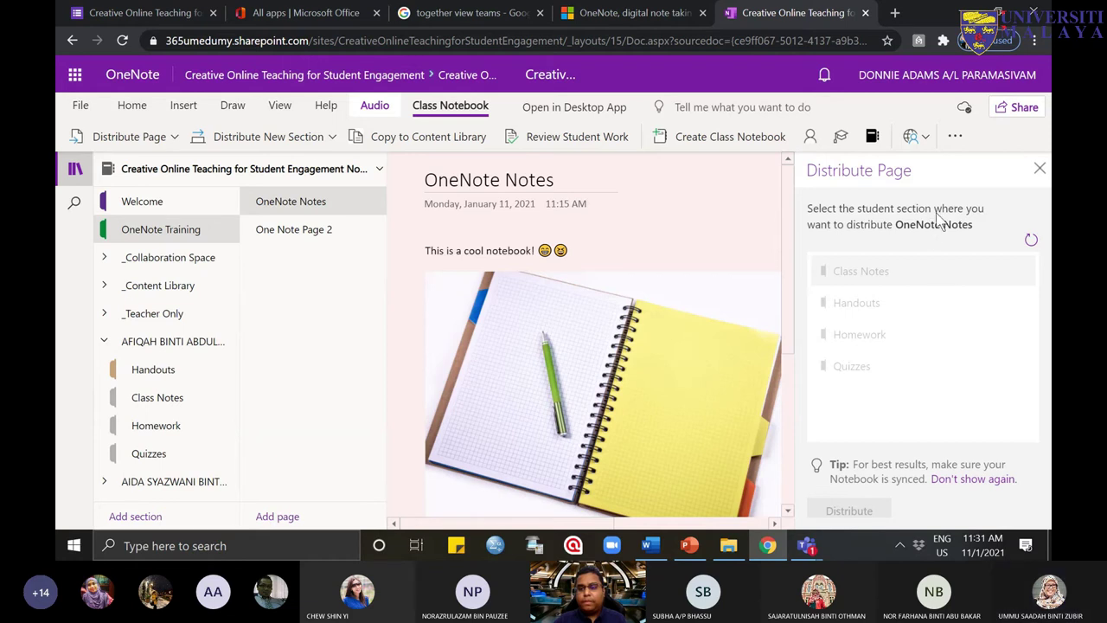
Step: View the first student's Handouts section while the page distributes, and close the Distribute Page pane
{"action": "left_click", "coordinate": [157, 366]}
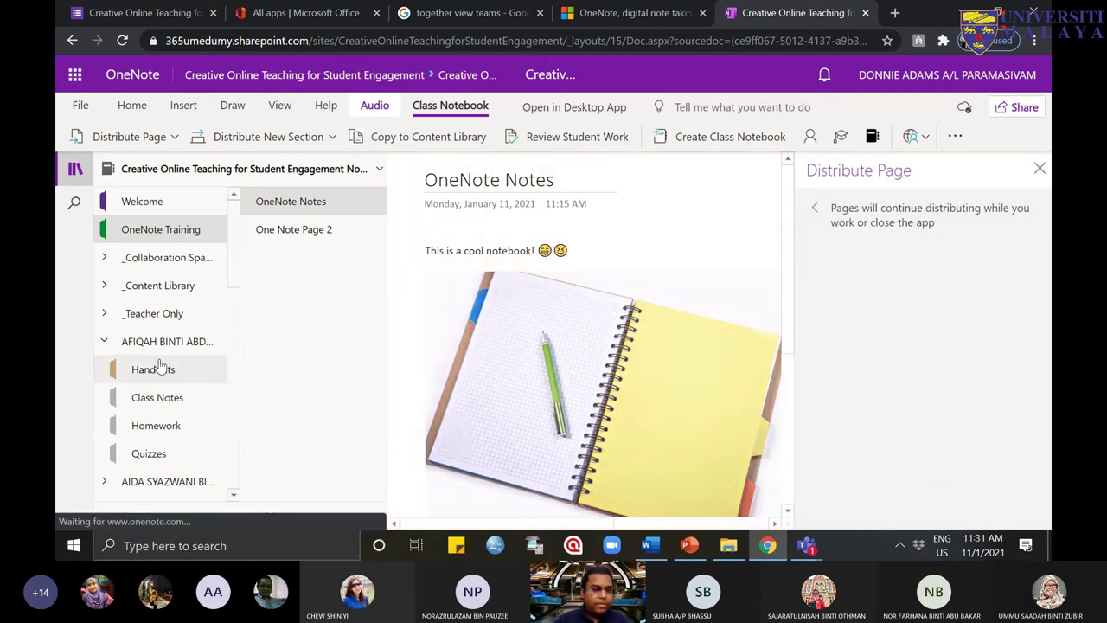
{"action": "left_click", "coordinate": [153, 344]}
{"action": "left_click", "coordinate": [153, 344]}
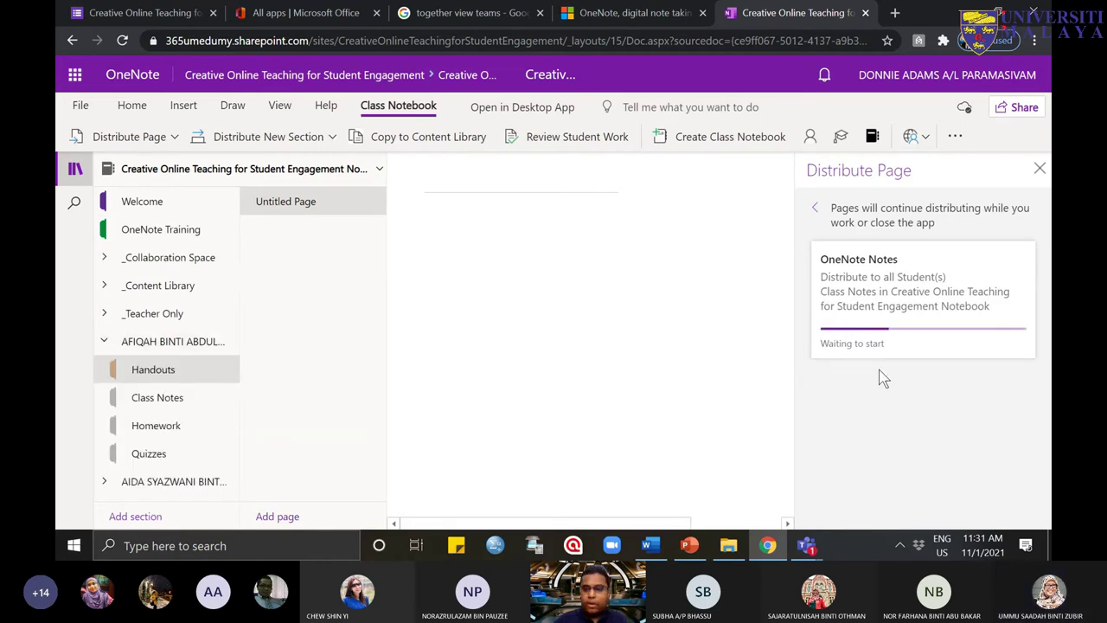
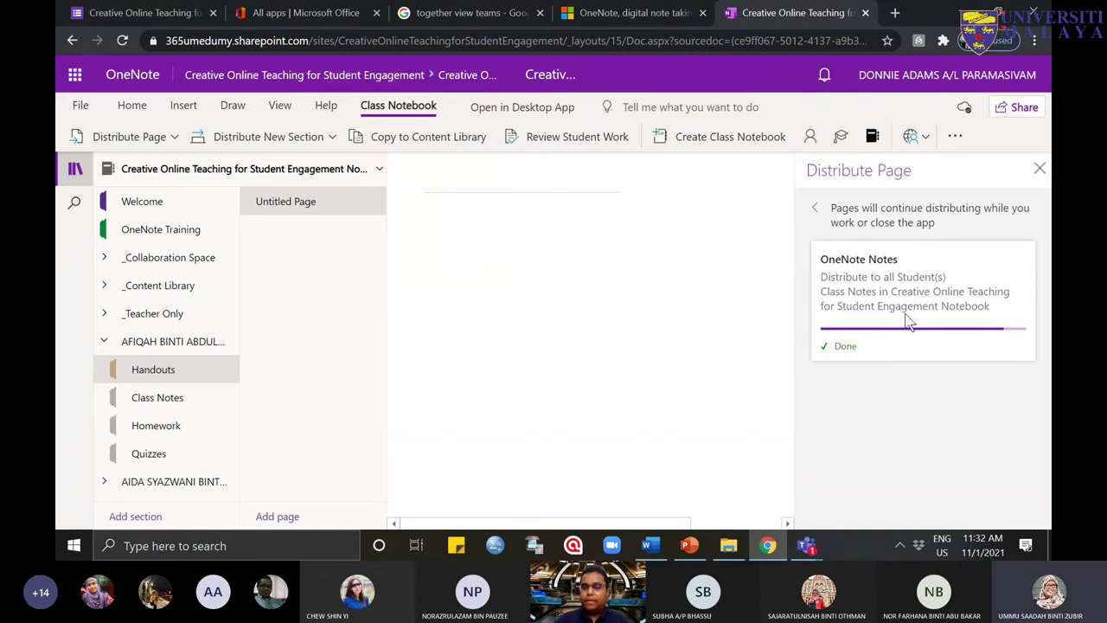
{"action": "left_click", "coordinate": [1040, 169]}
Step: Compare the first student's Handouts and Class Notes sections, and open the distributed OneNote Notes page in Class Notes
{"action": "left_click", "coordinate": [104, 342]}
{"action": "left_click", "coordinate": [104, 342]}
{"action": "left_click", "coordinate": [162, 396]}
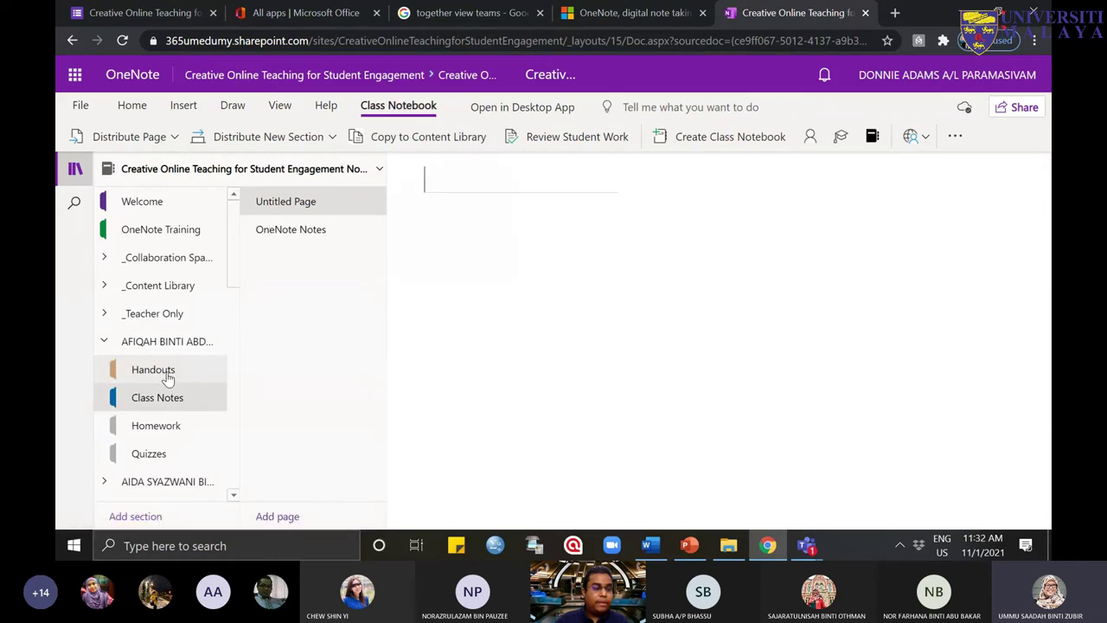
{"action": "left_click", "coordinate": [169, 377]}
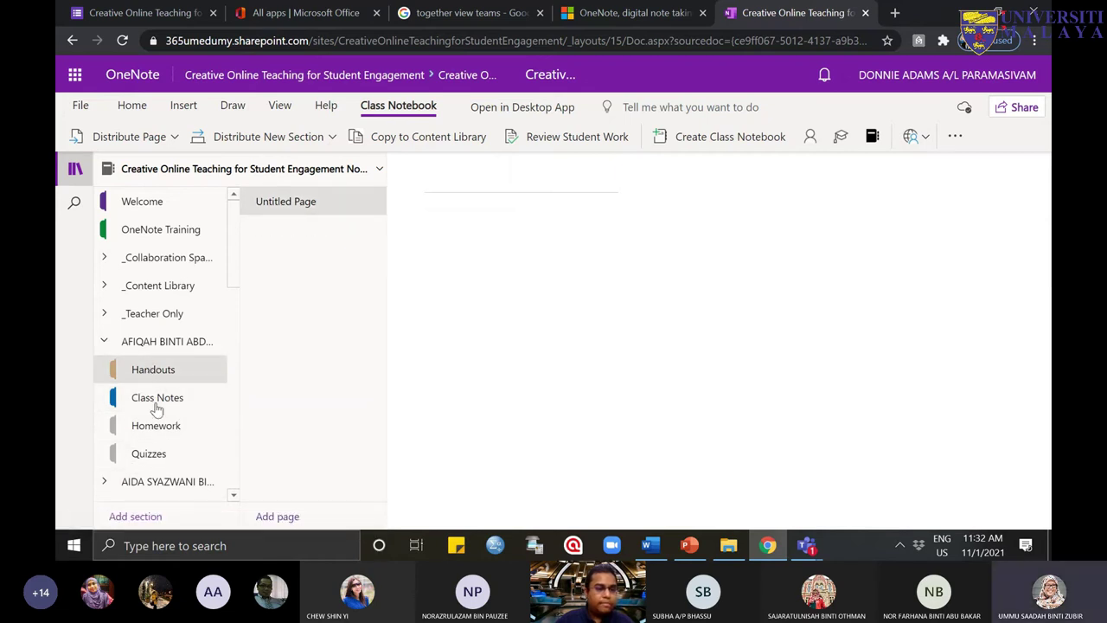
{"action": "left_click", "coordinate": [164, 411]}
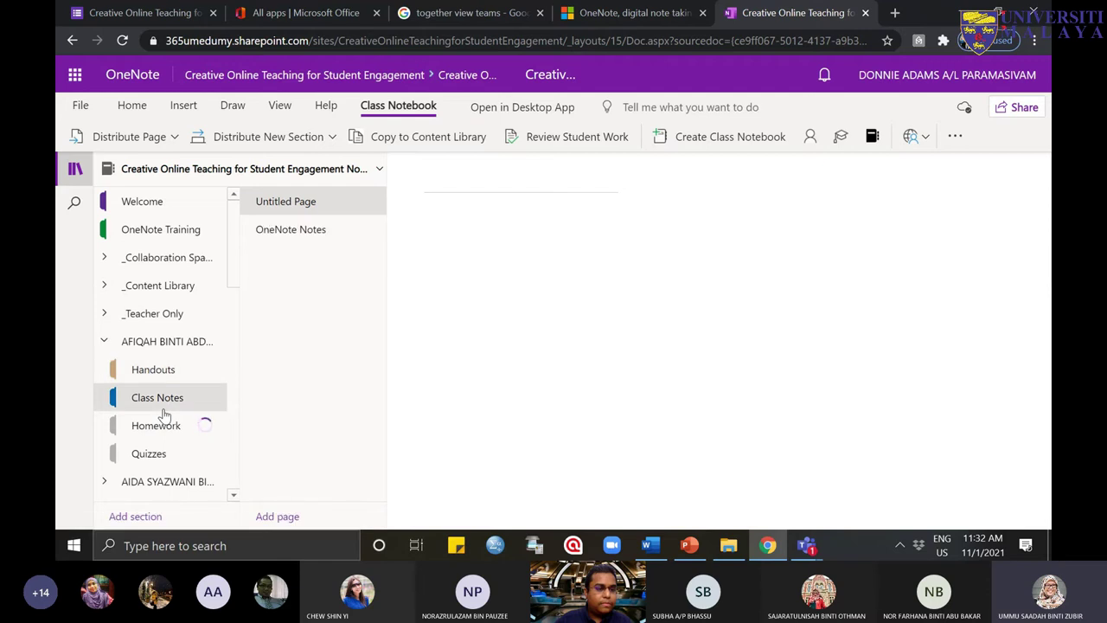
{"action": "left_click", "coordinate": [176, 377]}
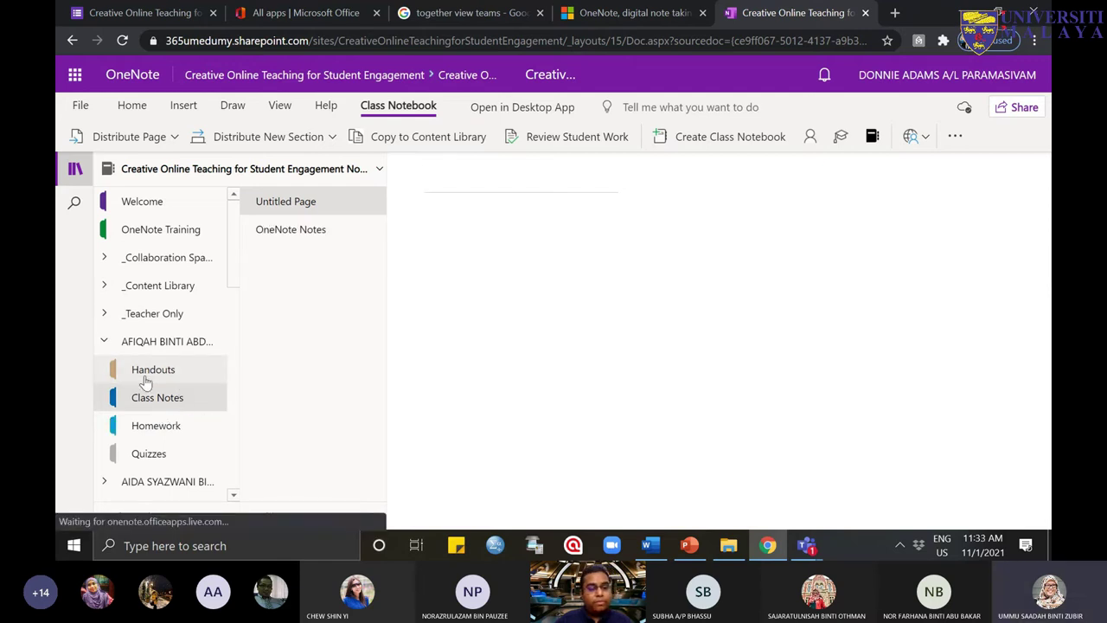
{"action": "left_click", "coordinate": [170, 412]}
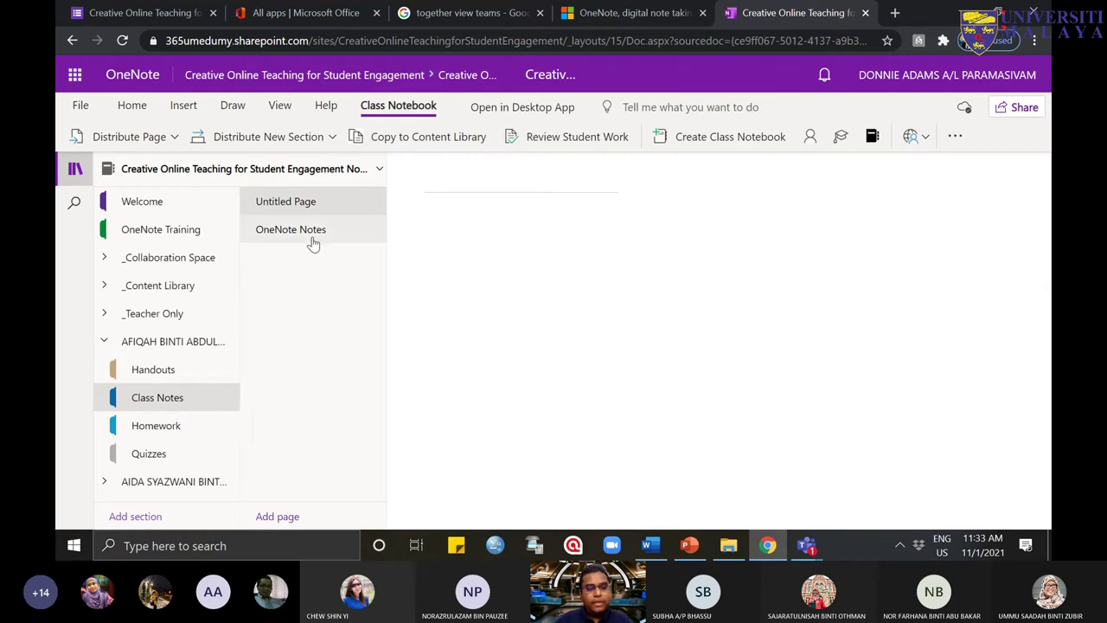
{"action": "left_click", "coordinate": [315, 241]}
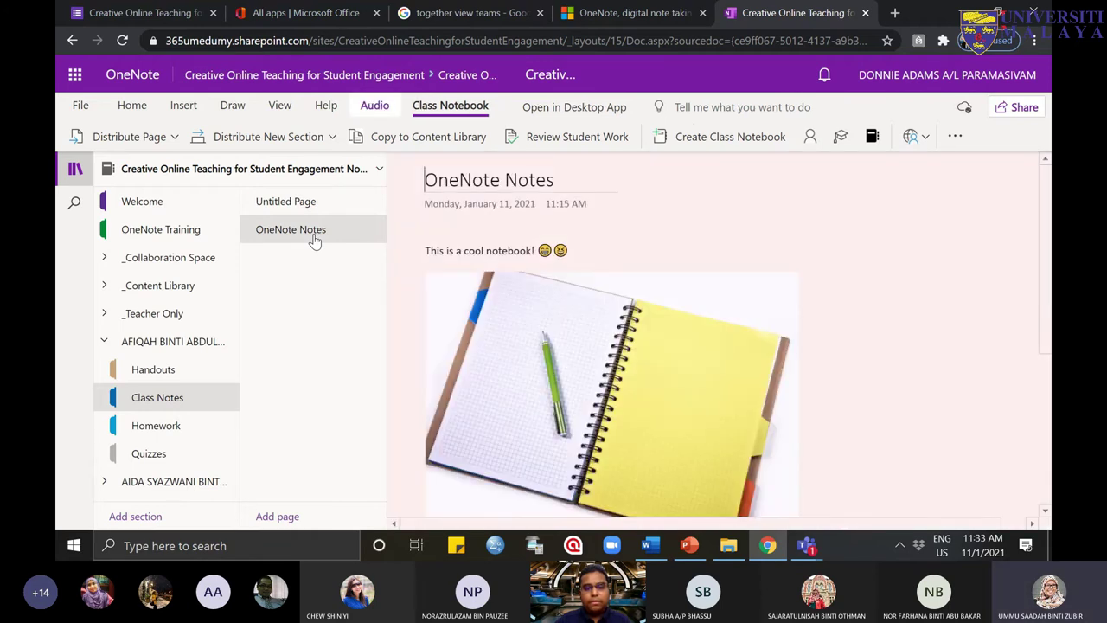
Step: Look through the first student's copy of the OneNote Notes page and collapse that student's section group
{"action": "left_click", "coordinate": [105, 343]}
{"action": "left_click", "coordinate": [105, 343]}
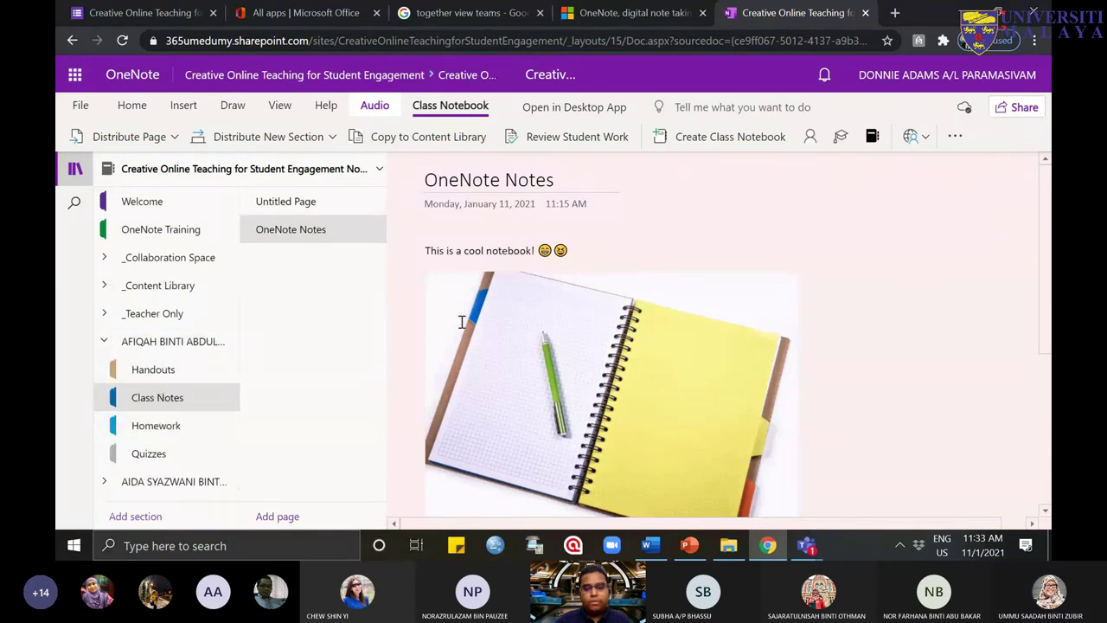
{"action": "scroll", "coordinate": [771, 370], "scroll_direction": "down", "scroll_amount": 5}
{"action": "scroll", "coordinate": [772, 372], "scroll_direction": "up", "scroll_amount": 5}
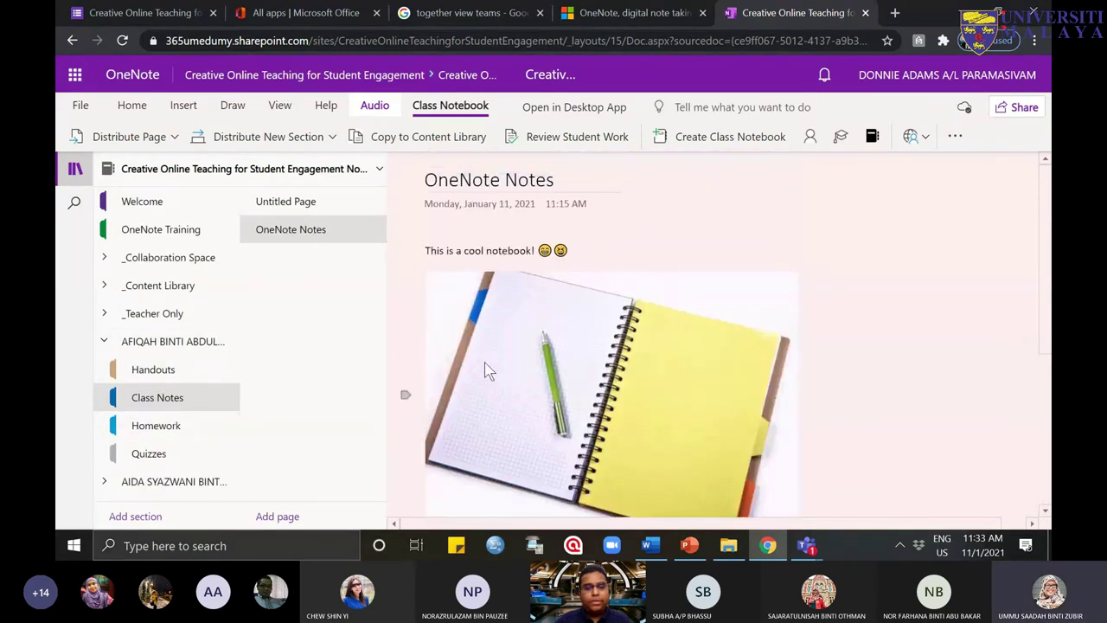
{"action": "left_click", "coordinate": [123, 346]}
{"action": "left_click", "coordinate": [105, 343]}
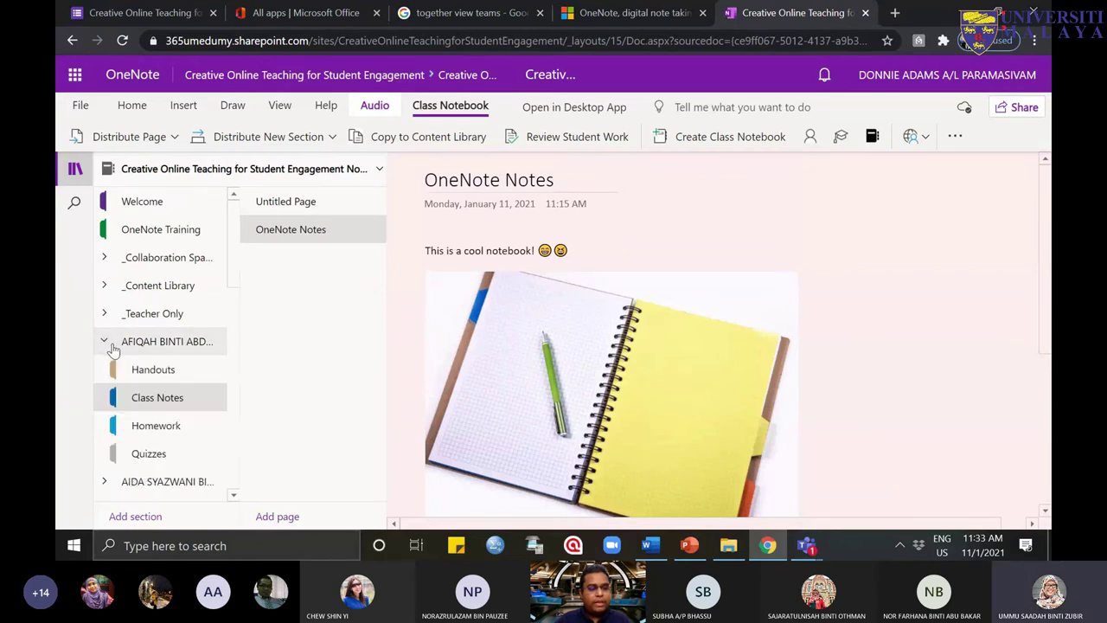
{"action": "left_click", "coordinate": [108, 344]}
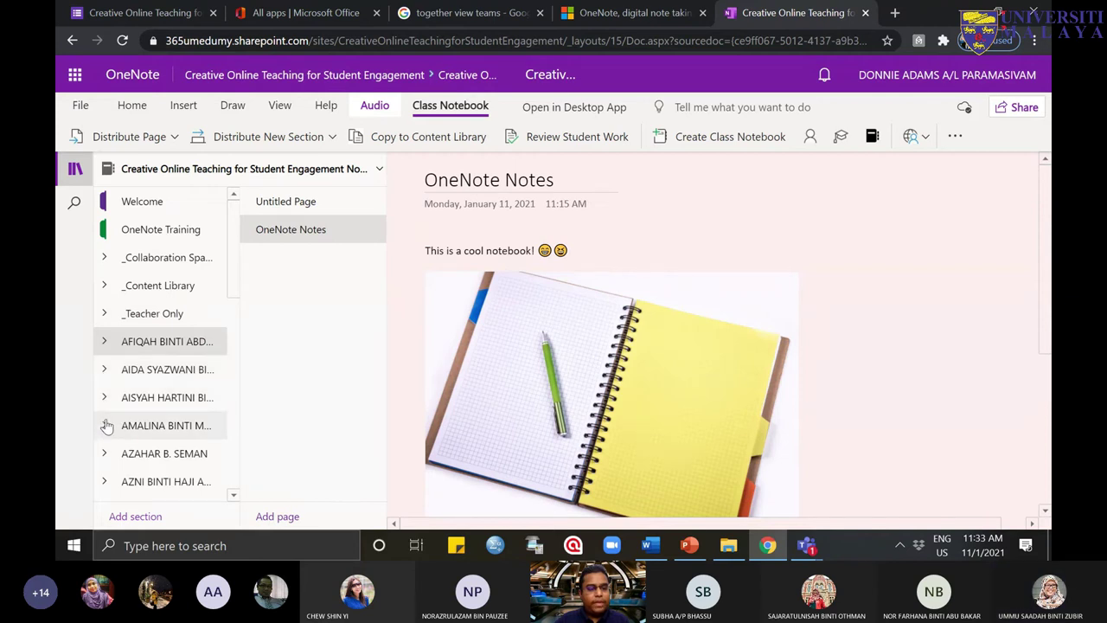
Step: View the distributed OneNote Notes page in the fourth student's Class Notes section, and collapse that student's section group
{"action": "left_click", "coordinate": [201, 425]}
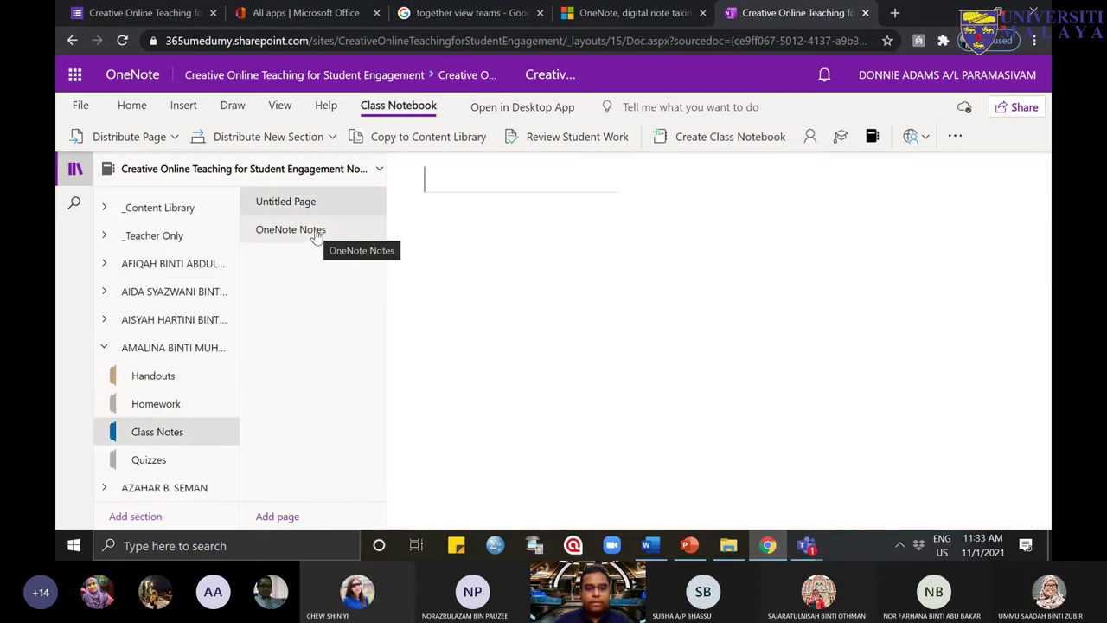
{"action": "left_click", "coordinate": [311, 230]}
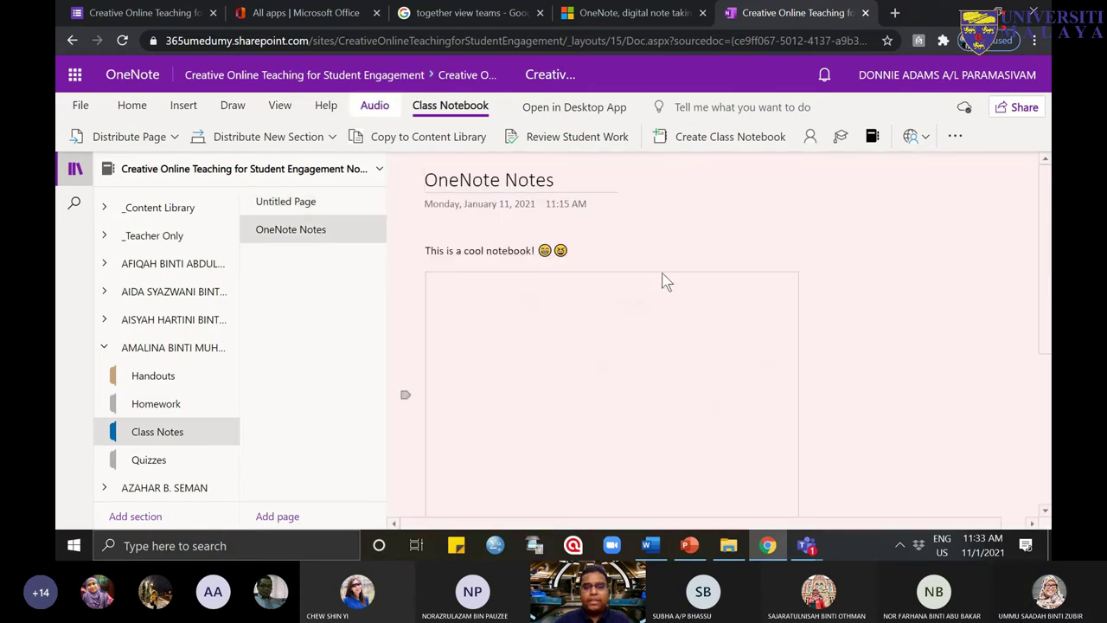
{"action": "scroll", "coordinate": [663, 279], "scroll_direction": "down", "scroll_amount": 5}
{"action": "scroll", "coordinate": [852, 355], "scroll_direction": "up", "scroll_amount": 5}
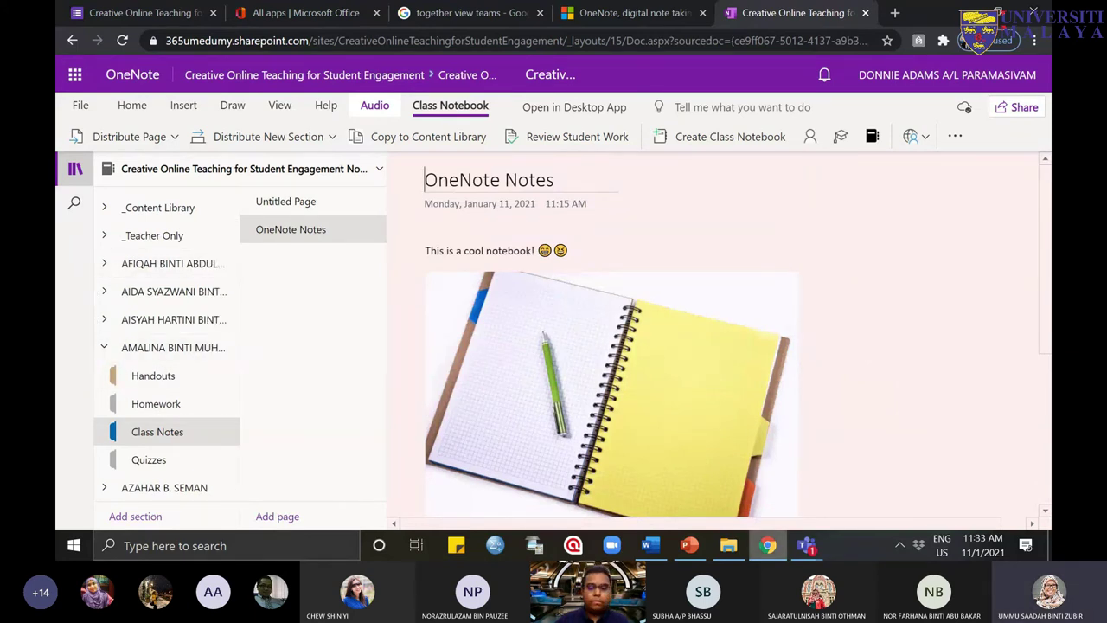
{"action": "mouse_move", "coordinate": [801, 552]}
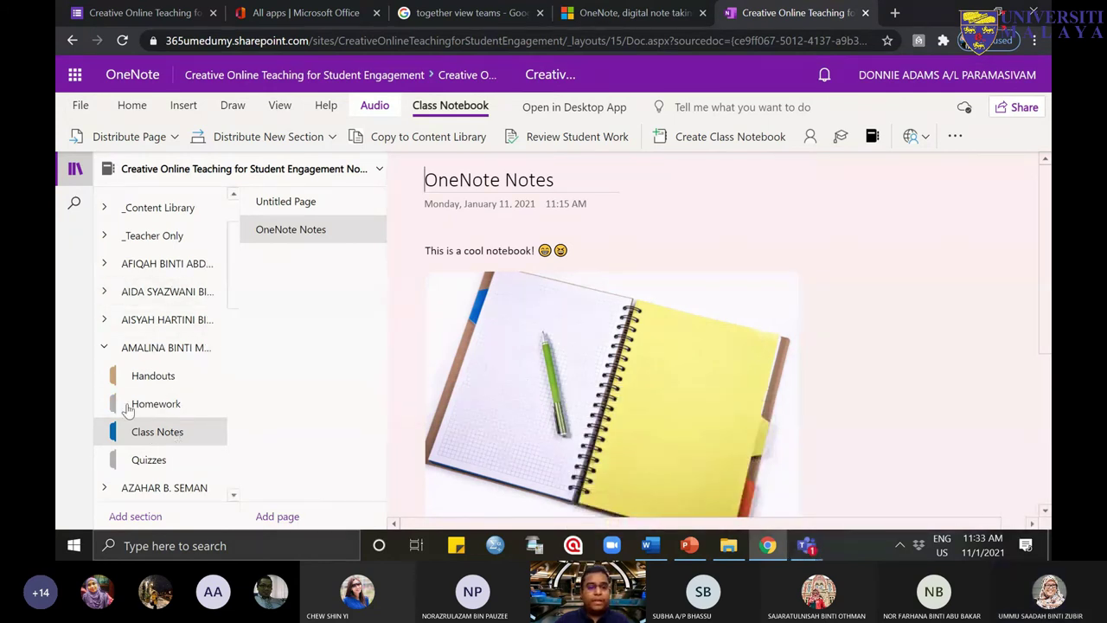
{"action": "left_click", "coordinate": [156, 347]}
{"action": "scroll", "coordinate": [173, 295], "scroll_direction": "up", "scroll_amount": 2}
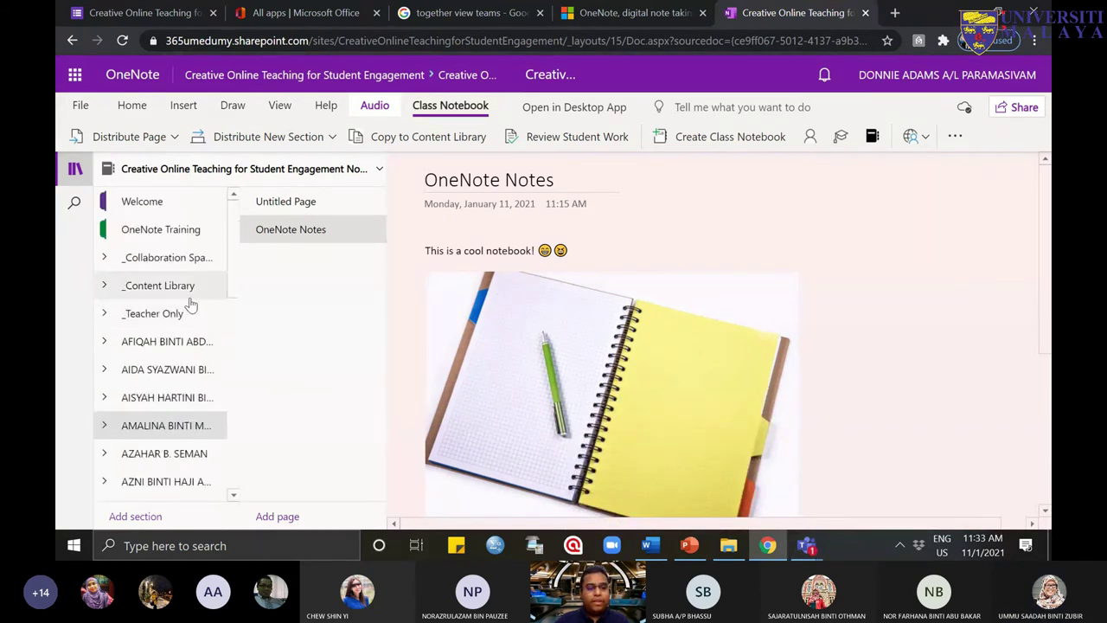
Step: Return to the original OneNote Notes page in OneNote Training and review the Distribute Page options
{"action": "left_click", "coordinate": [164, 234]}
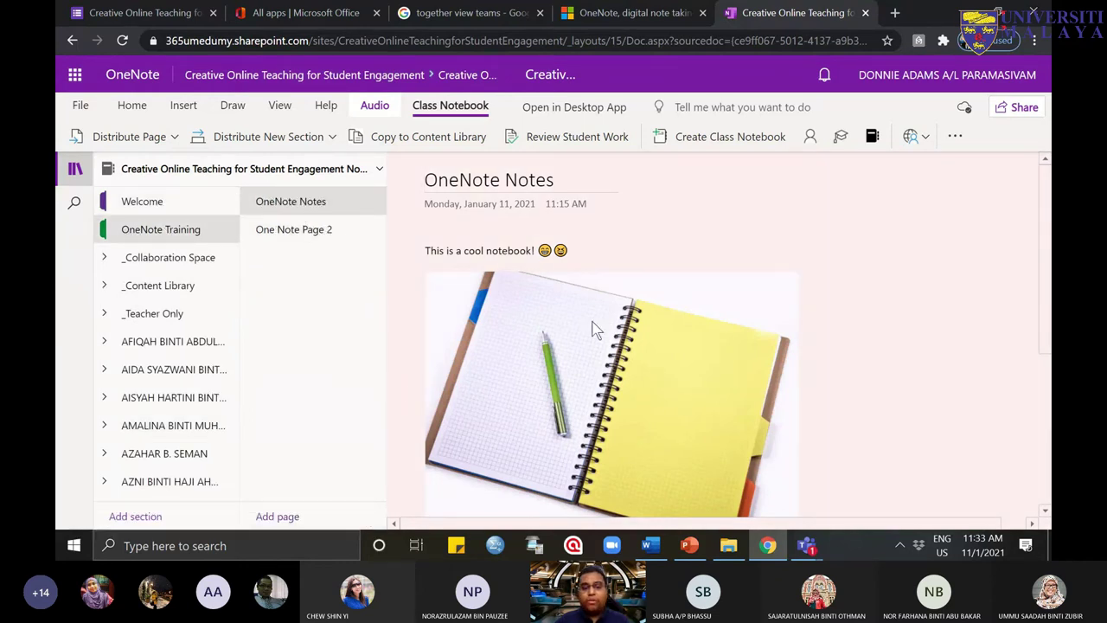
{"action": "scroll", "coordinate": [744, 388], "scroll_direction": "down", "scroll_amount": 5}
{"action": "scroll", "coordinate": [730, 345], "scroll_direction": "up", "scroll_amount": 5}
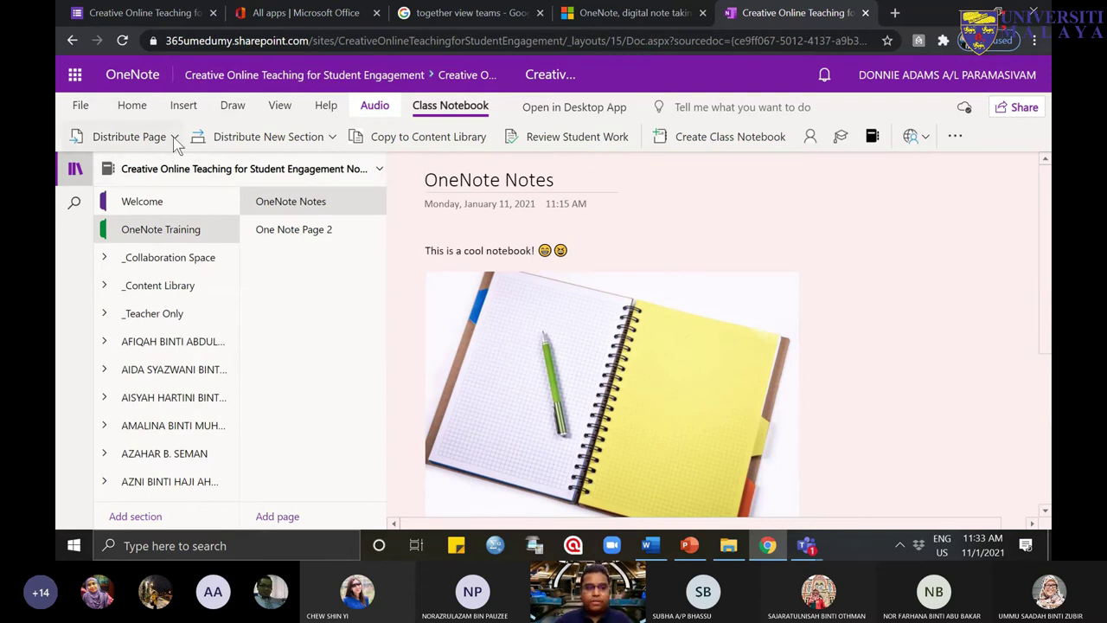
{"action": "left_click", "coordinate": [128, 137]}
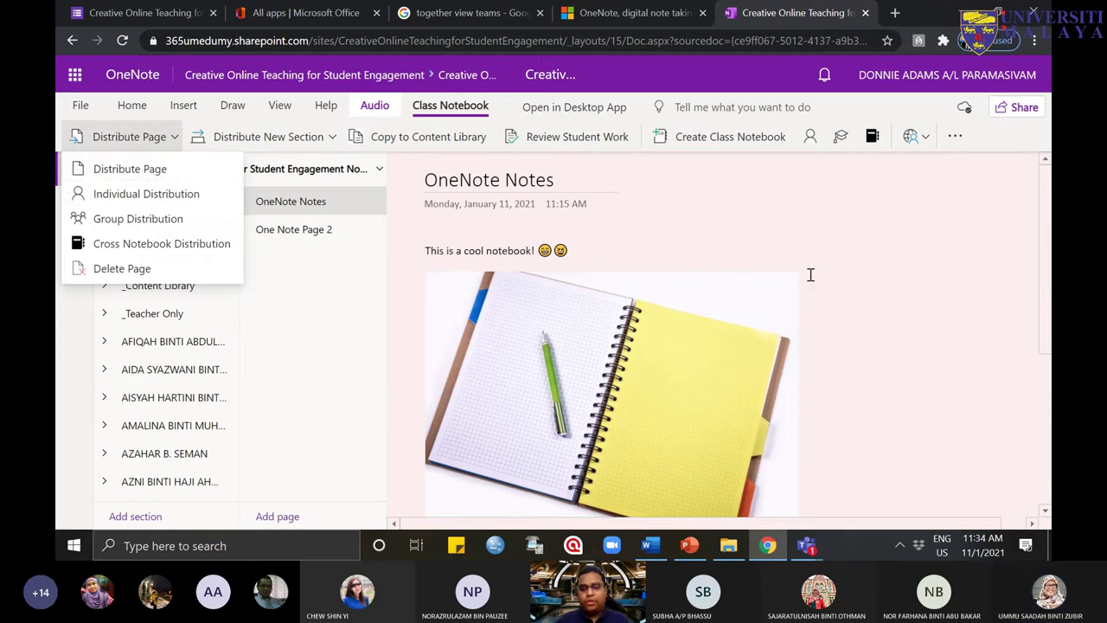
{"action": "left_click", "coordinate": [806, 343]}
Step: Reopen the first student's copy of the OneNote Notes page in Class Notes, look it over, and collapse that student's section group
{"action": "left_click", "coordinate": [118, 346]}
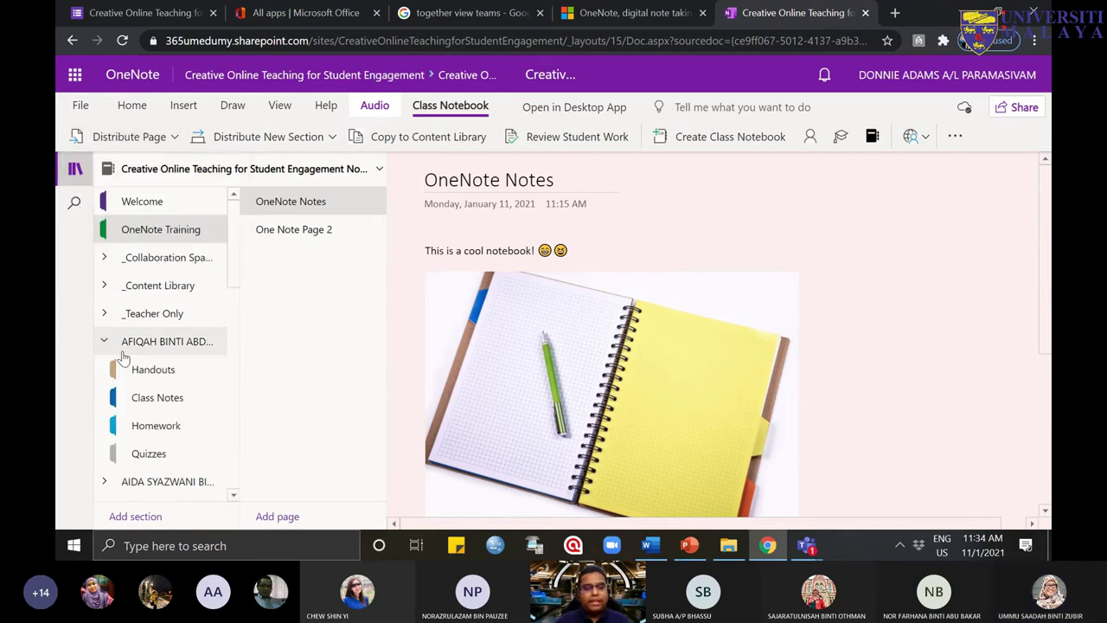
{"action": "left_click", "coordinate": [164, 411]}
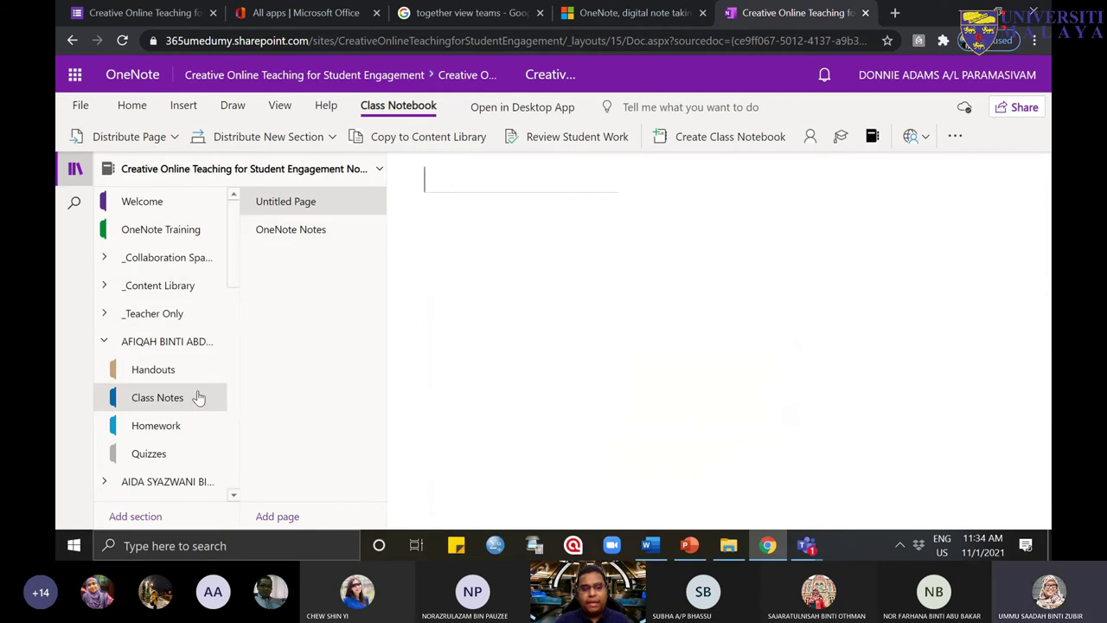
{"action": "left_click", "coordinate": [307, 236]}
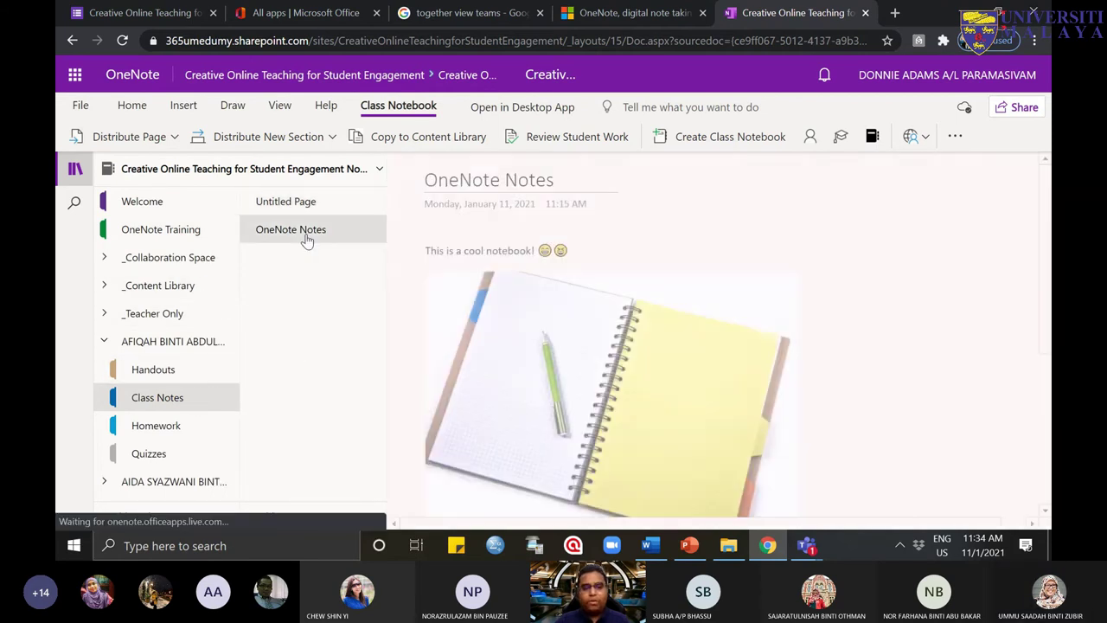
{"action": "scroll", "coordinate": [678, 349], "scroll_direction": "down", "scroll_amount": 4}
{"action": "scroll", "coordinate": [677, 349], "scroll_direction": "up", "scroll_amount": 4}
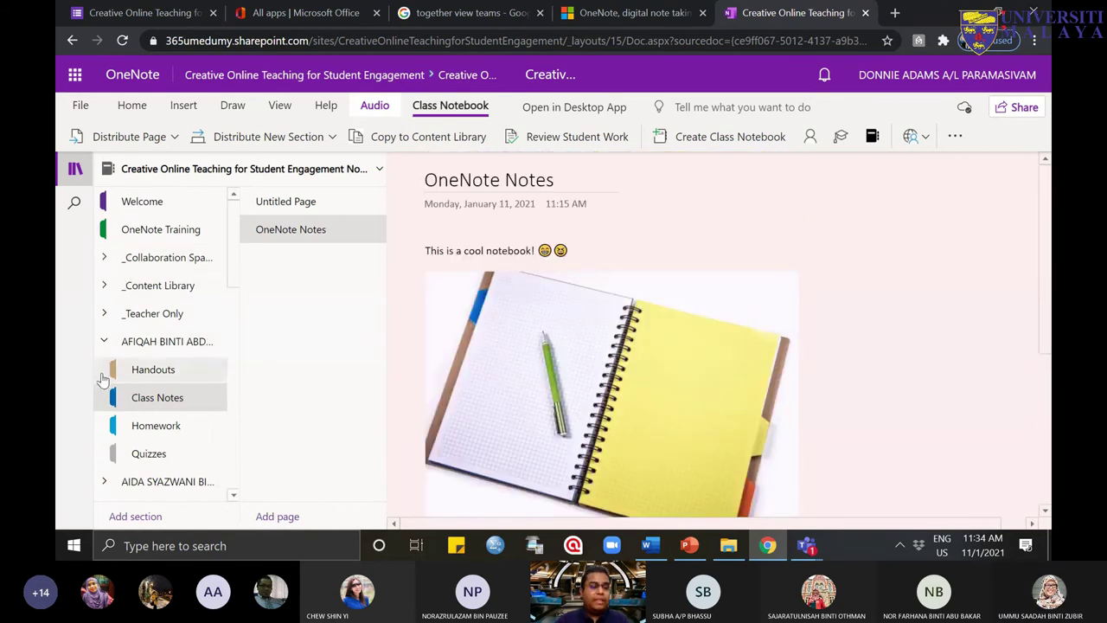
{"action": "left_click", "coordinate": [104, 341]}
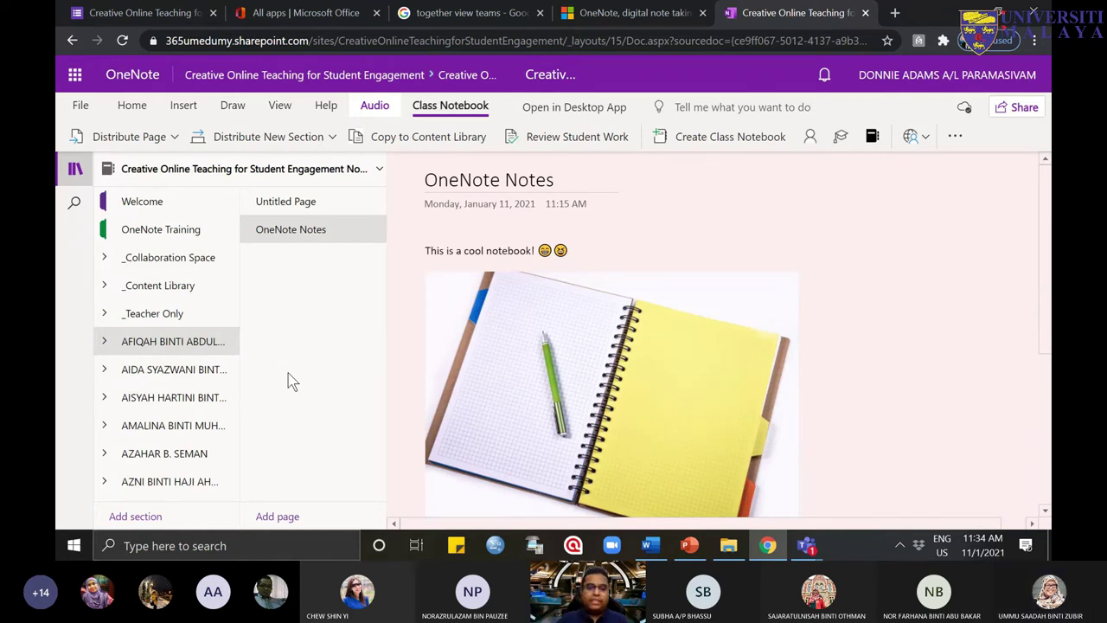
{"action": "scroll", "coordinate": [564, 439], "scroll_direction": "down", "scroll_amount": 2}
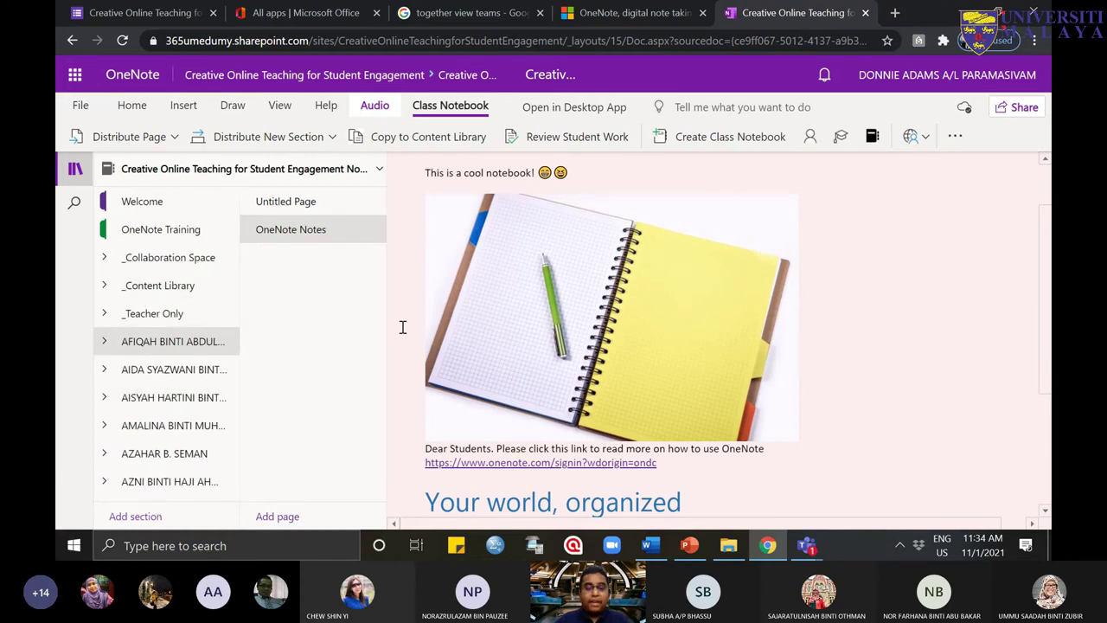
Step: Open the Using the Collaboration Space section in _Collaboration Space and read its getting-started page
{"action": "left_click", "coordinate": [149, 260]}
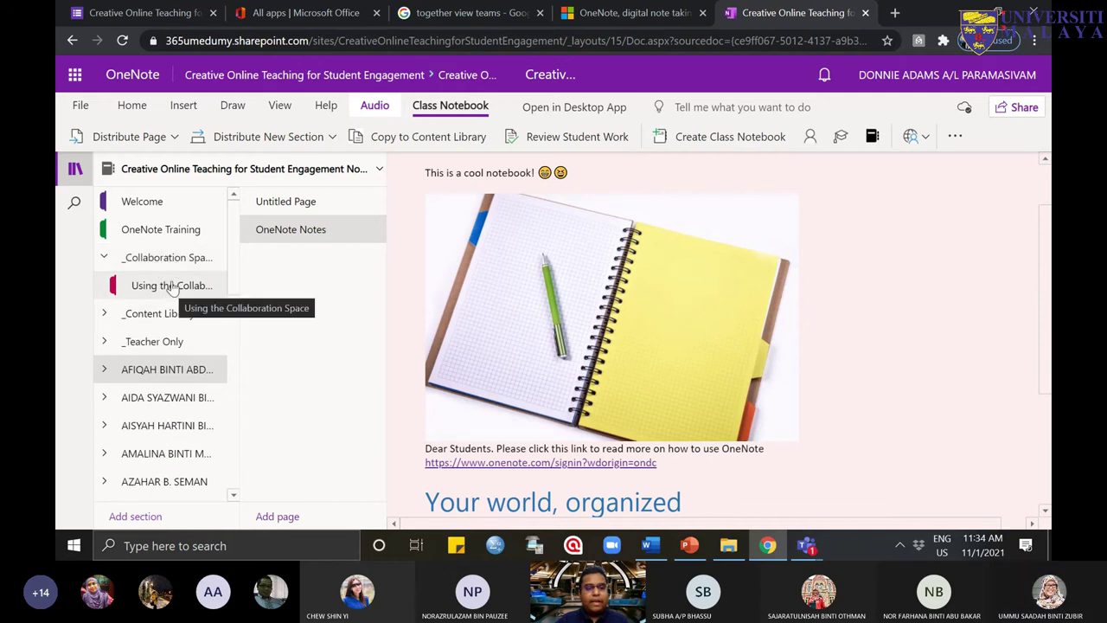
{"action": "left_click", "coordinate": [173, 291]}
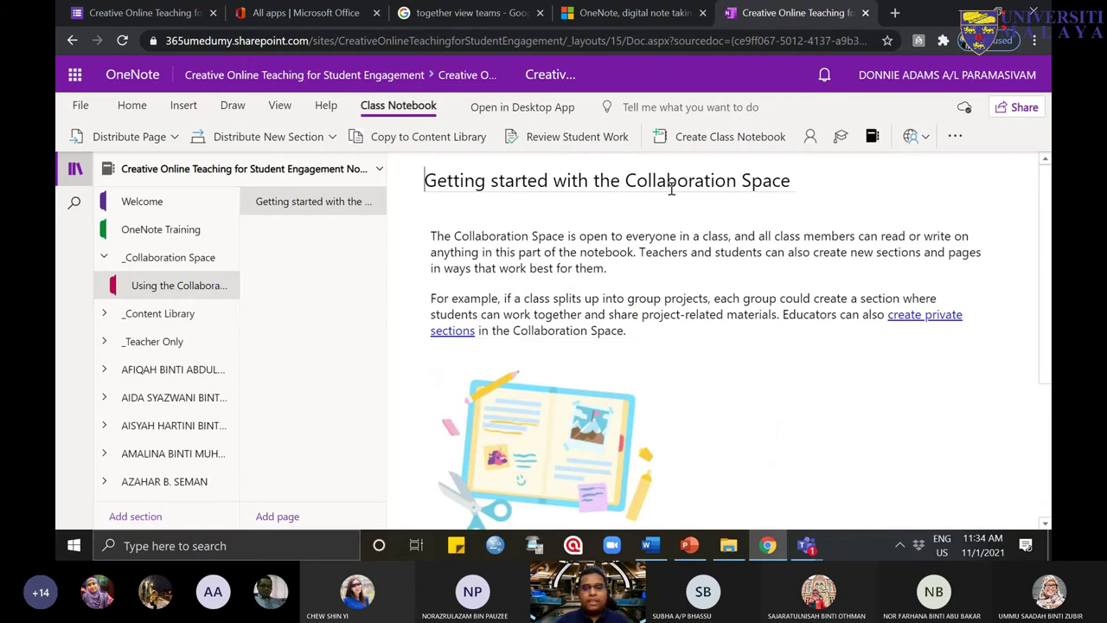
{"action": "scroll", "coordinate": [533, 375], "scroll_direction": "down", "scroll_amount": 1}
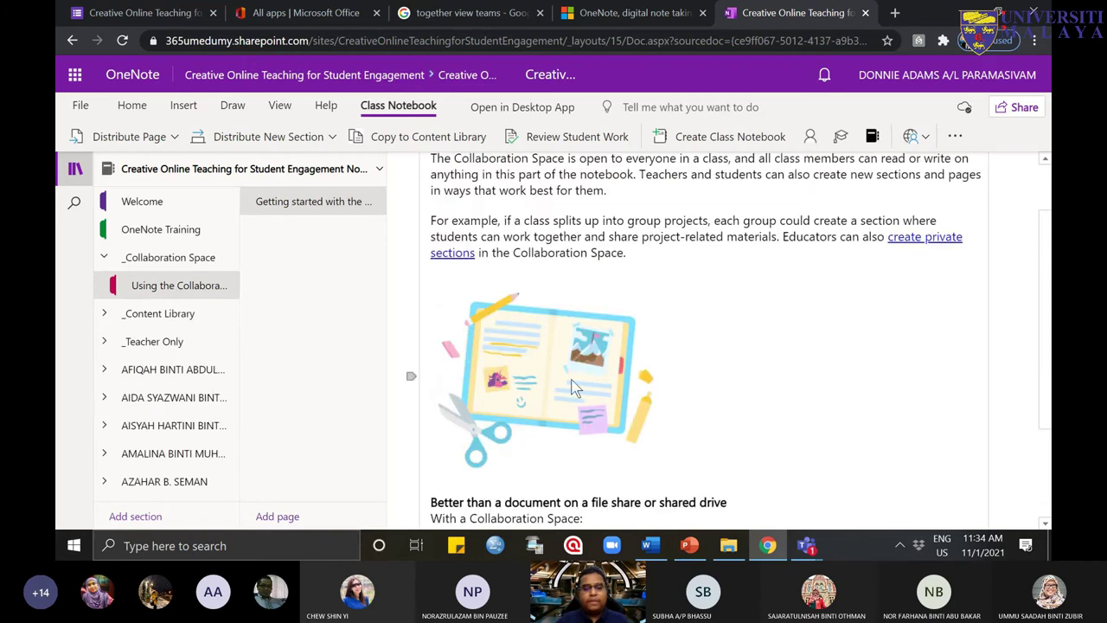
Step: Add a page titled "Week 1 Lesson" to the Using the Collaboration Space section
{"action": "left_click", "coordinate": [284, 522]}
{"action": "type", "text": "We"}
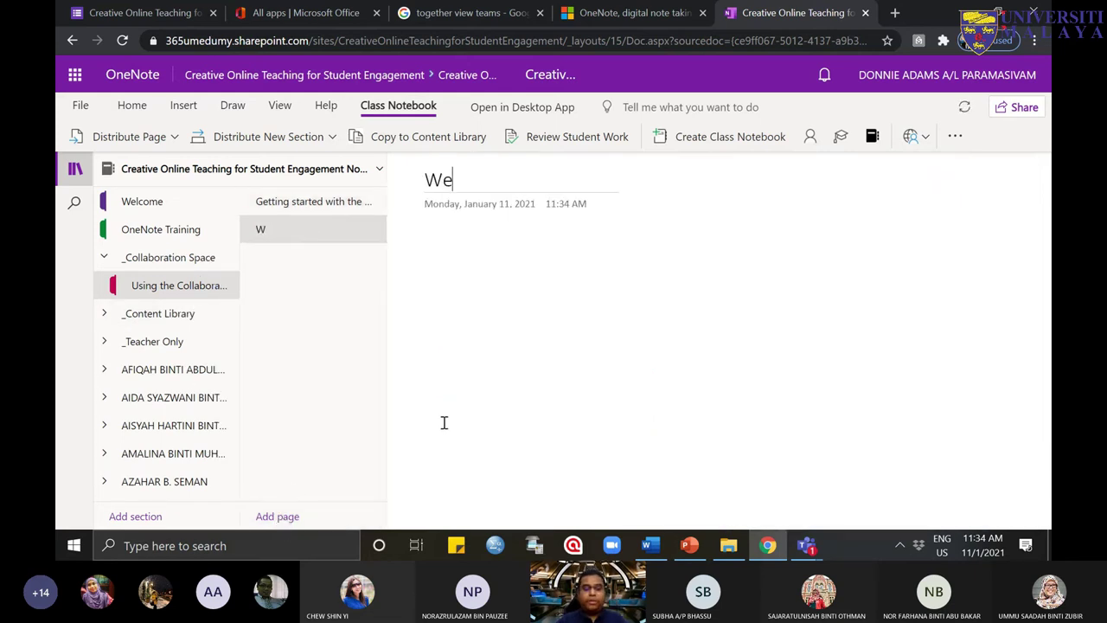
{"action": "type", "text": "ek !"}
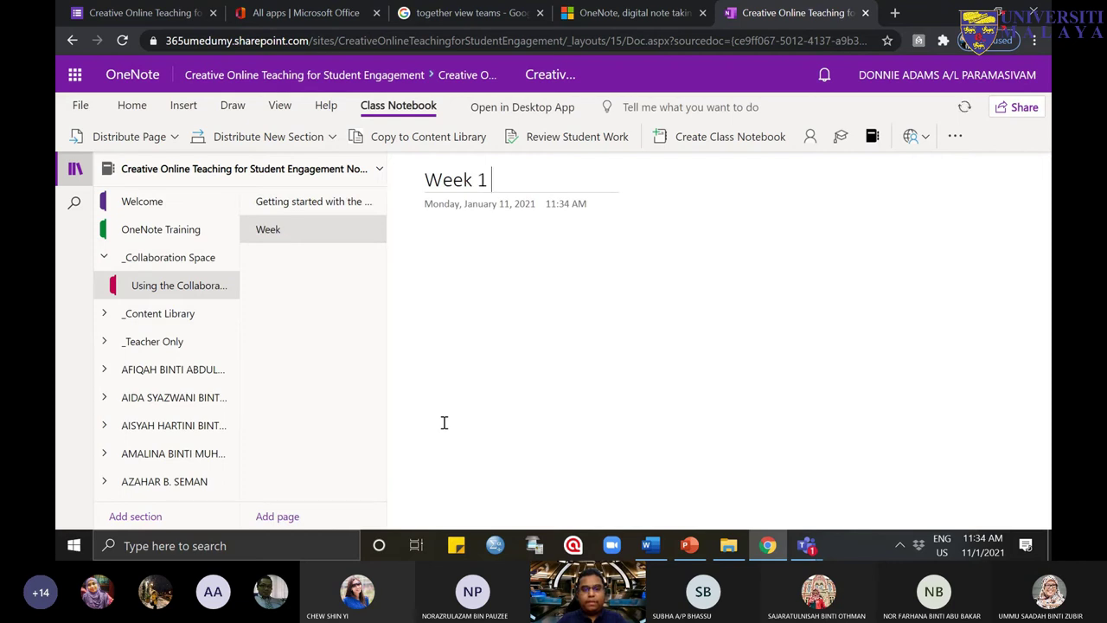
{"action": "type", "text": " Lesson"}
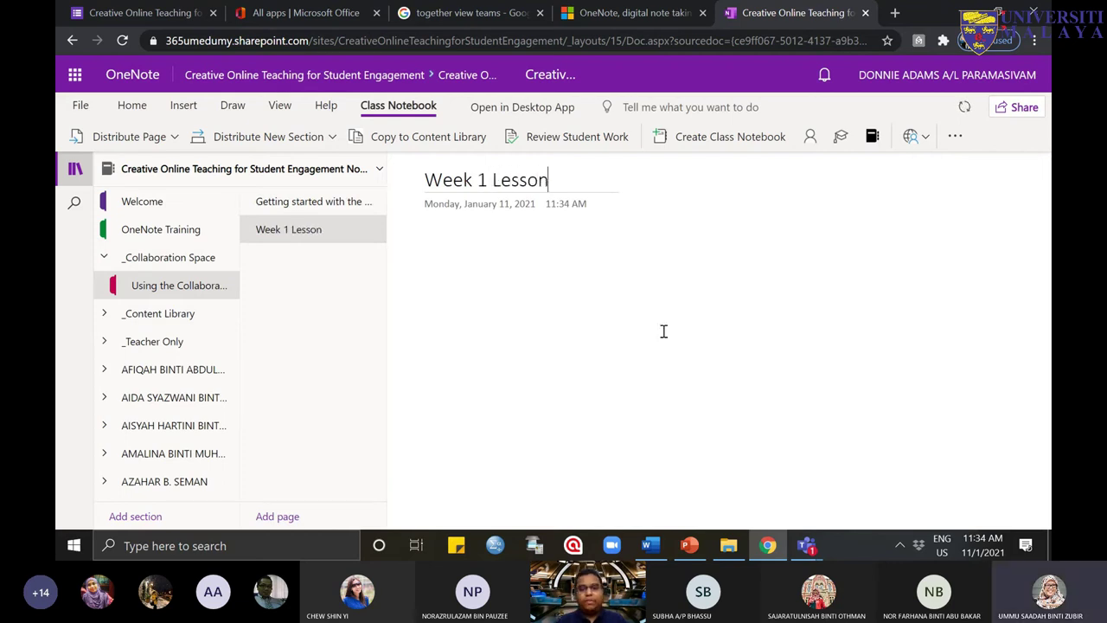
{"action": "key", "text": "Return"}
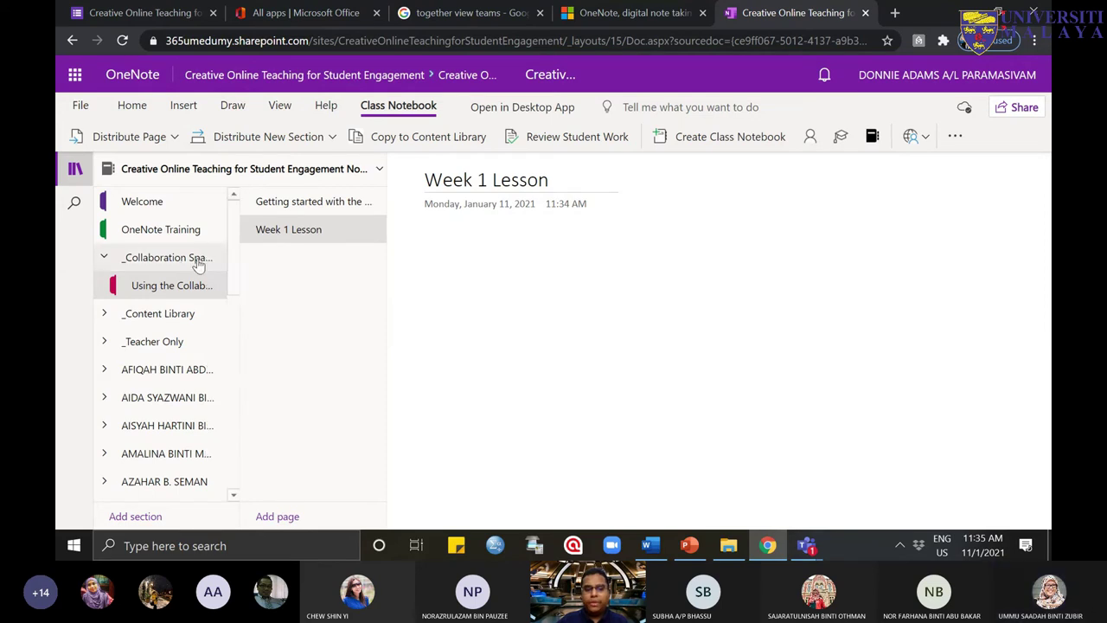
Step: Collapse the _Collaboration Space section group and expand _Content Library to show its section
{"action": "left_click", "coordinate": [104, 257]}
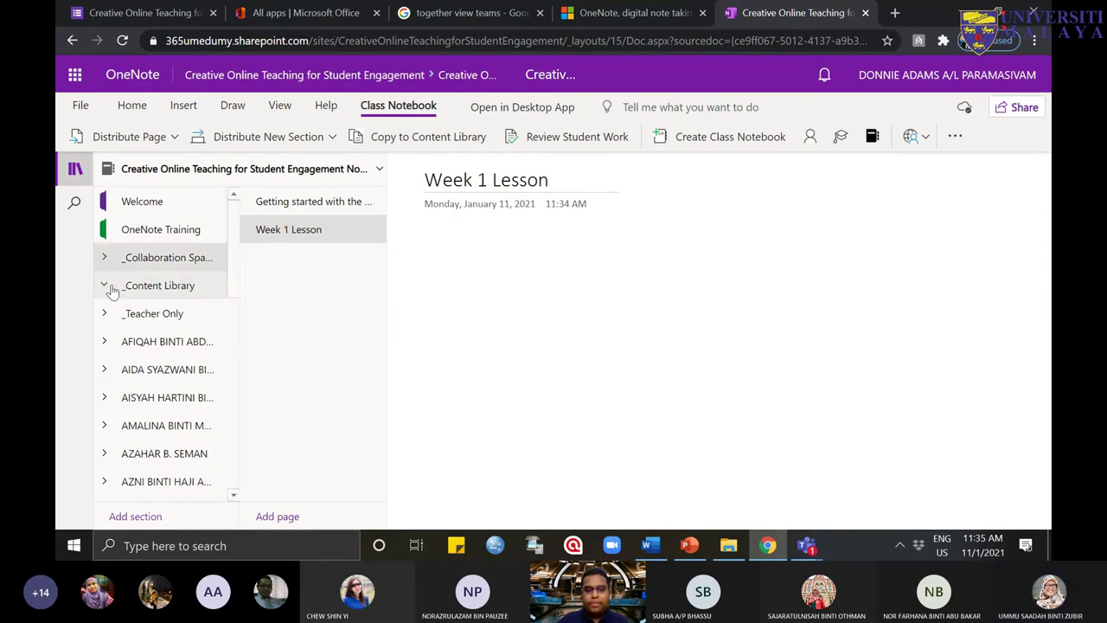
{"action": "left_click", "coordinate": [103, 286]}
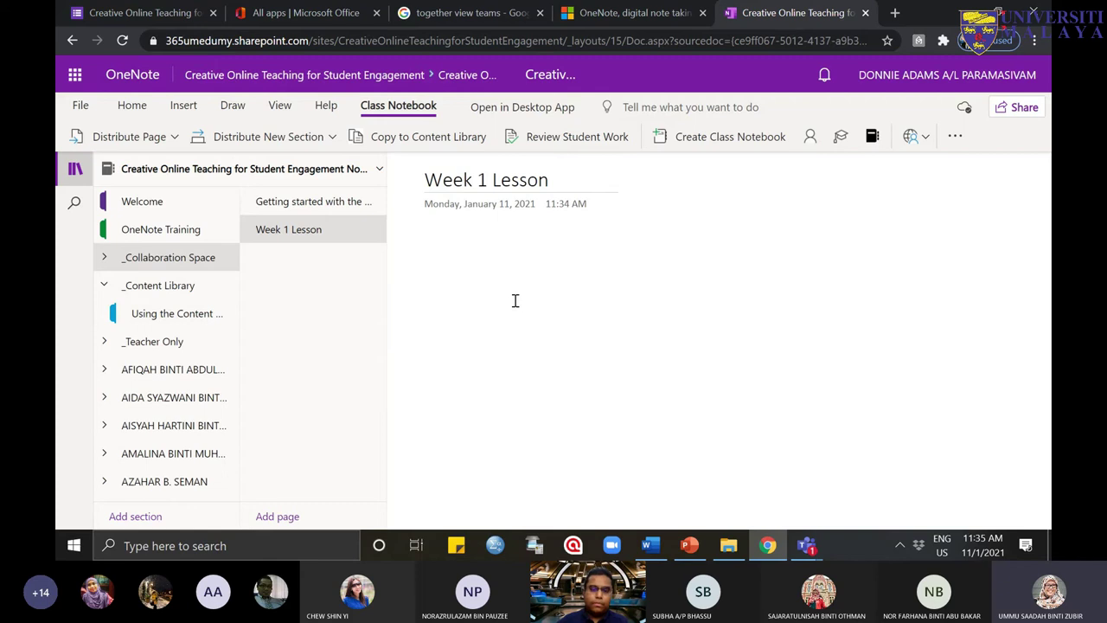
Step: Switch to the Teams meeting window and mute the first participant in the gallery
{"action": "mouse_move", "coordinate": [806, 543]}
{"action": "left_click", "coordinate": [950, 441]}
{"action": "left_click", "coordinate": [792, 468]}
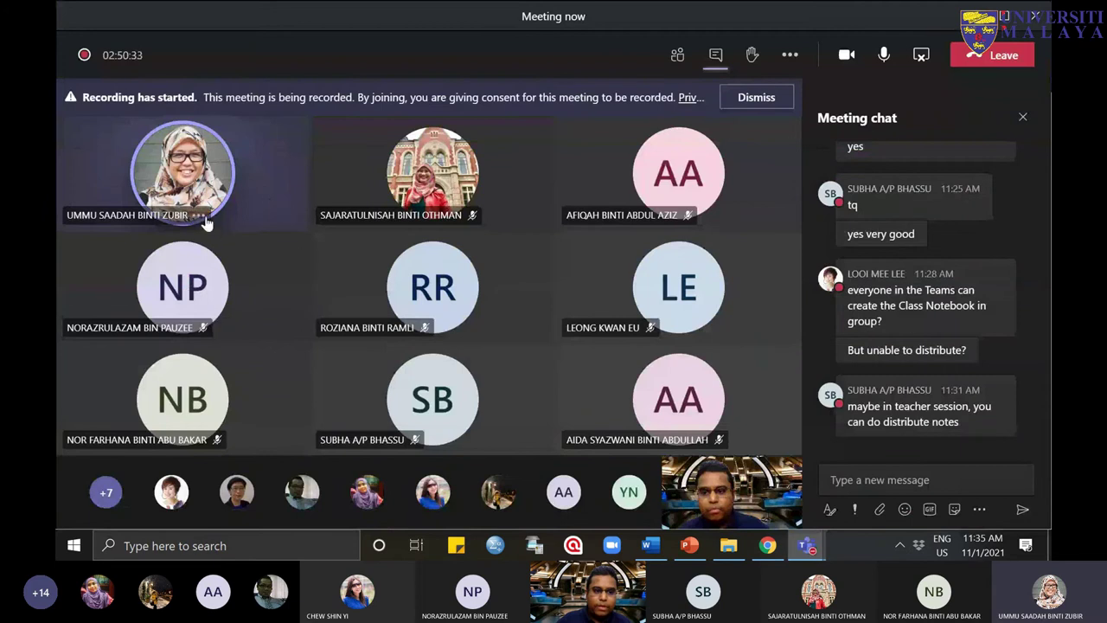
{"action": "left_click", "coordinate": [201, 215]}
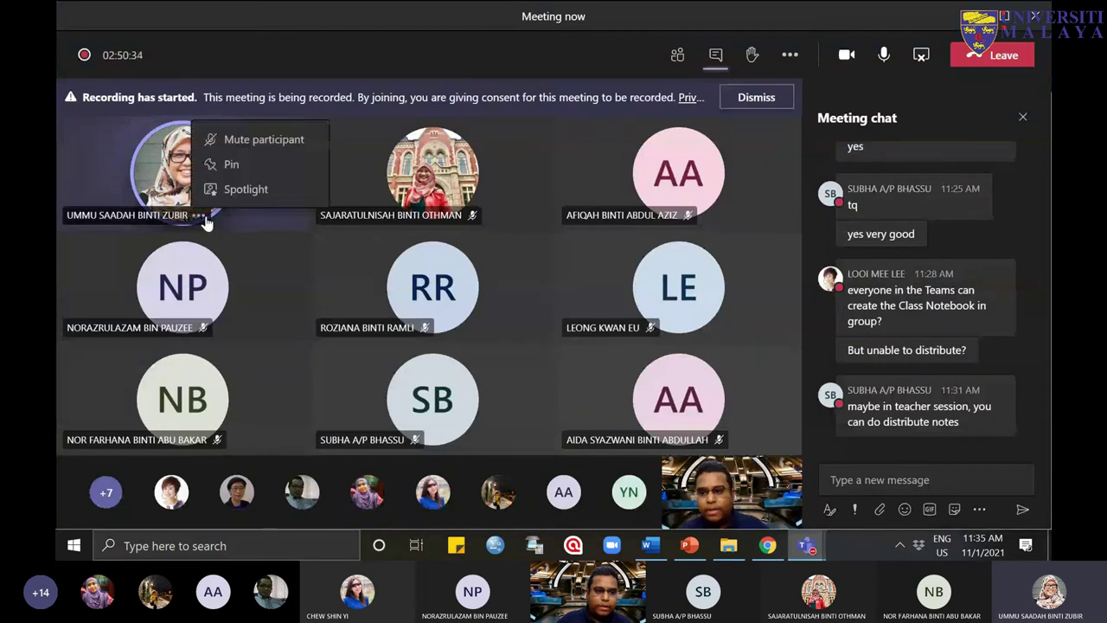
{"action": "left_click", "coordinate": [293, 142]}
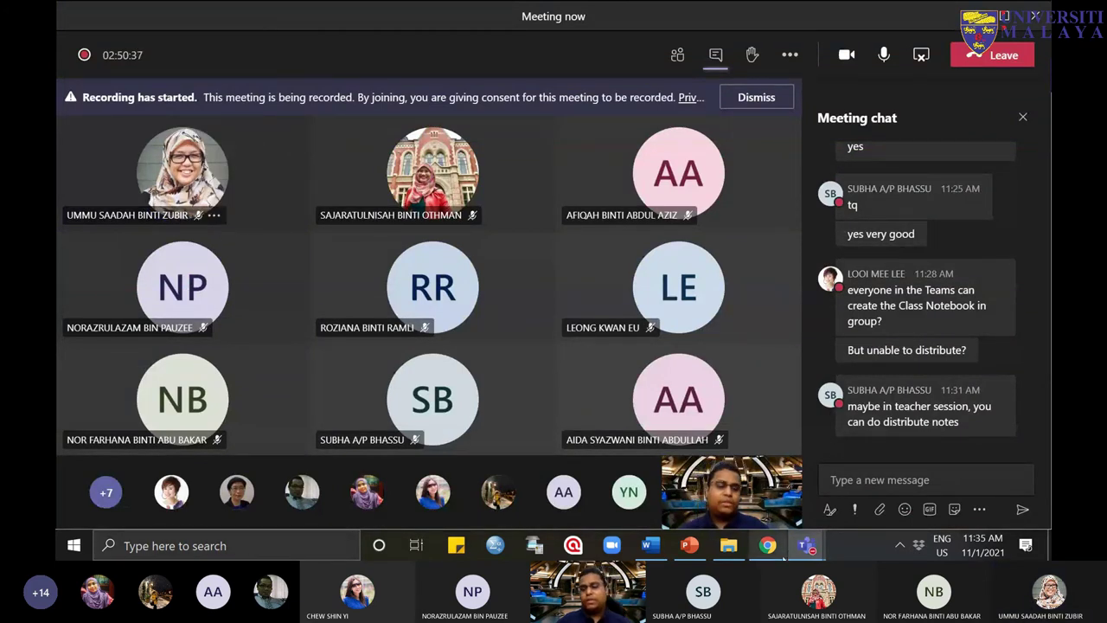
Step: Switch to the General channel's Class Notebook in Teams and open the Using the Collaboration Space section
{"action": "mouse_move", "coordinate": [807, 547]}
{"action": "left_click", "coordinate": [778, 459]}
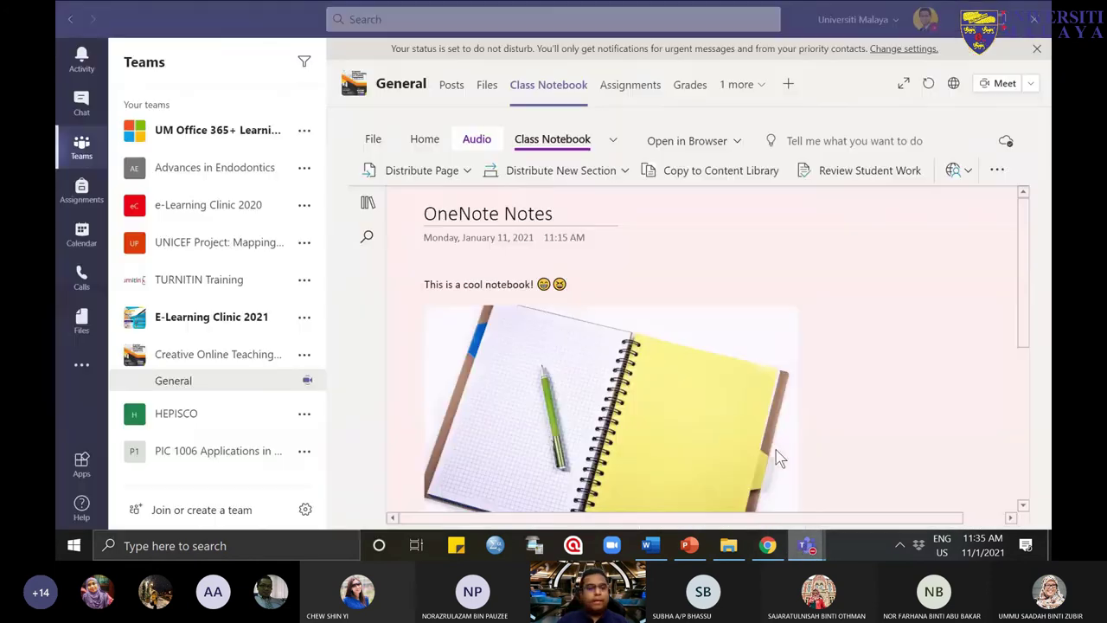
{"action": "mouse_move", "coordinate": [807, 543]}
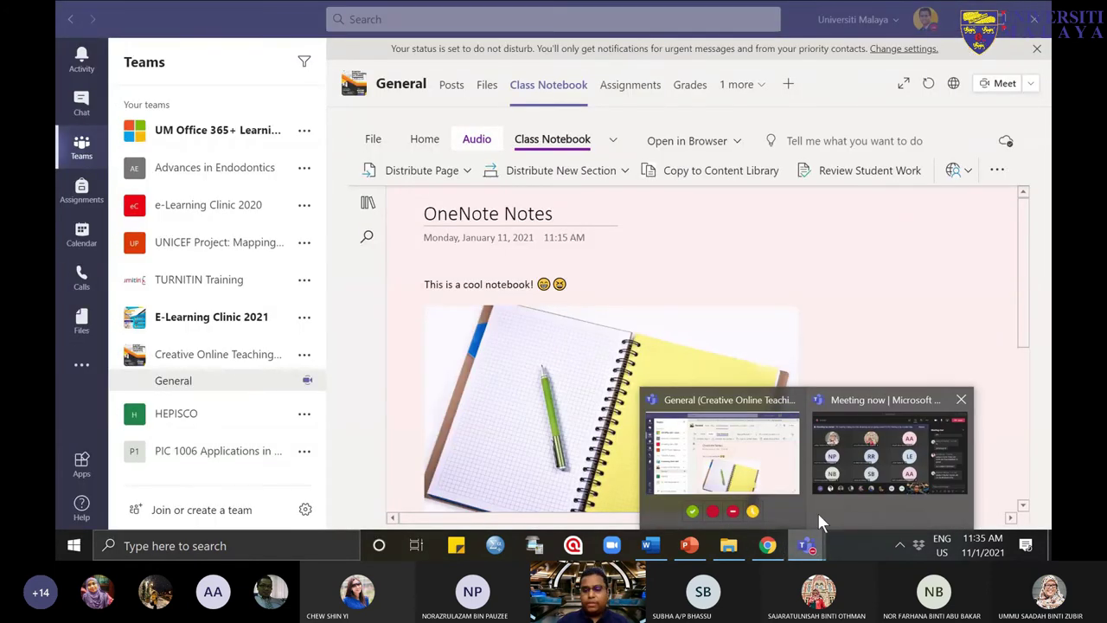
{"action": "left_click", "coordinate": [367, 202]}
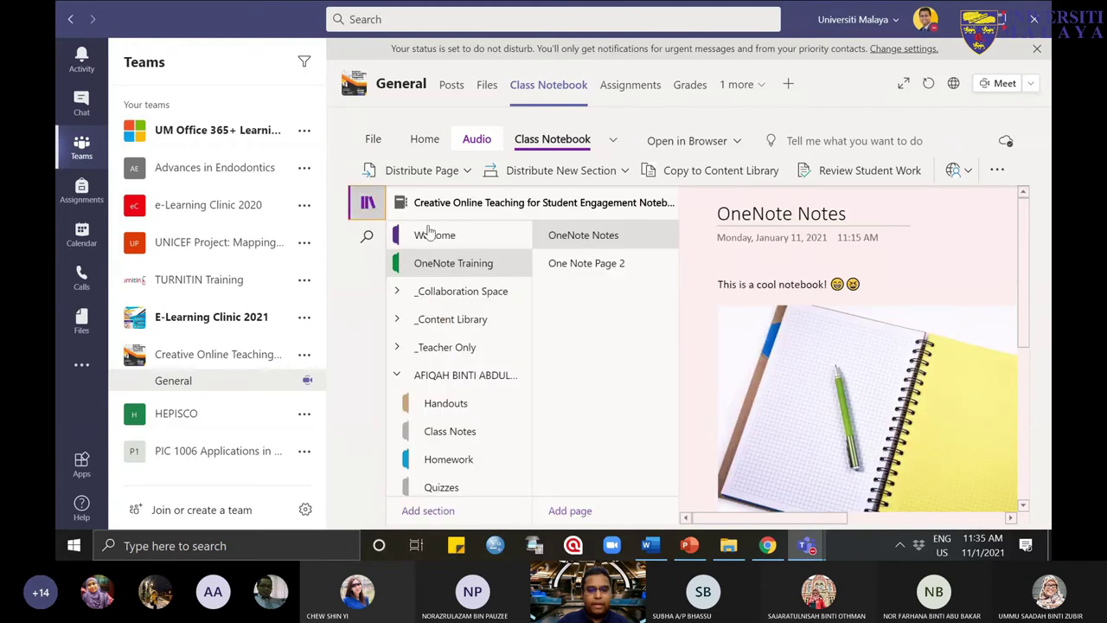
{"action": "left_click", "coordinate": [442, 294]}
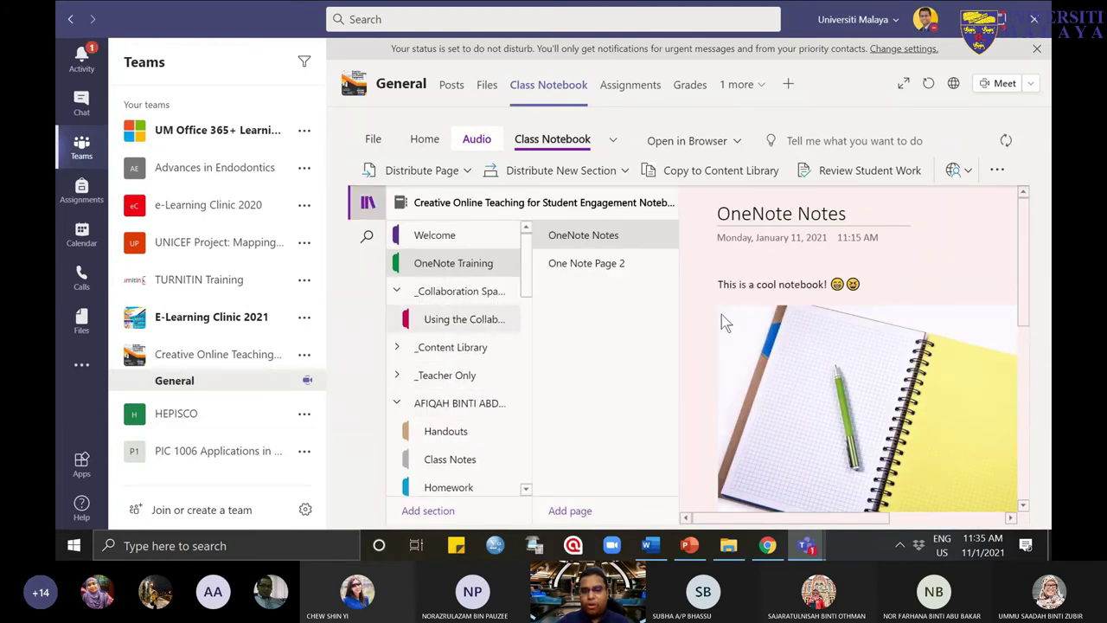
{"action": "left_click", "coordinate": [510, 322]}
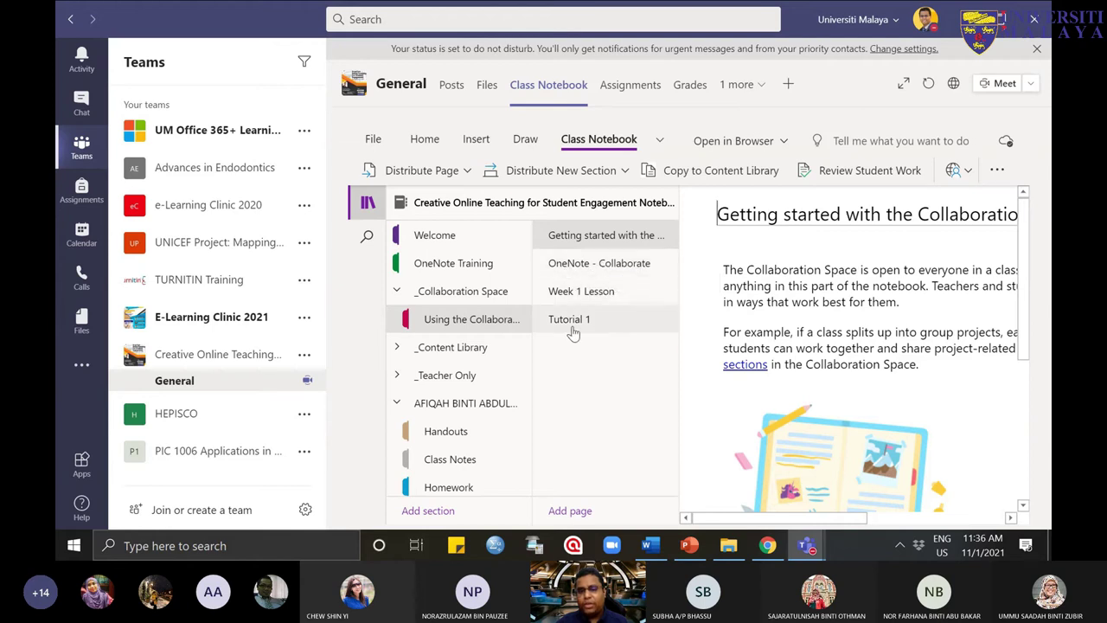
Step: Look through the OneNote - Collaborate, Tutorial 1 and Week 1 Lesson pages in the Using the Collaboration Space section
{"action": "left_click", "coordinate": [623, 278]}
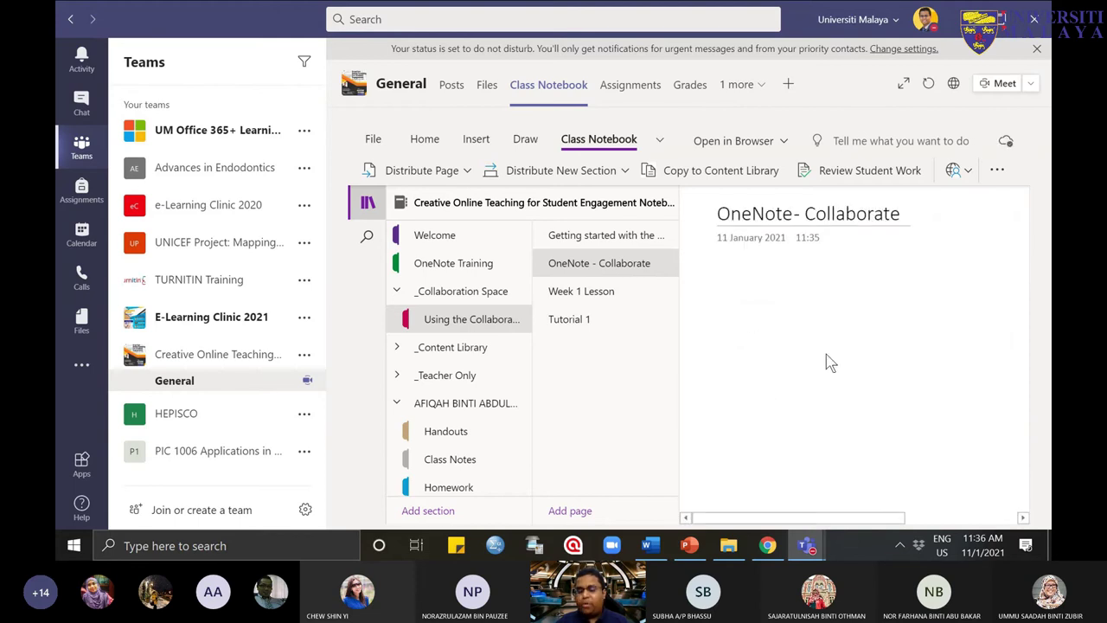
{"action": "left_click", "coordinate": [820, 291]}
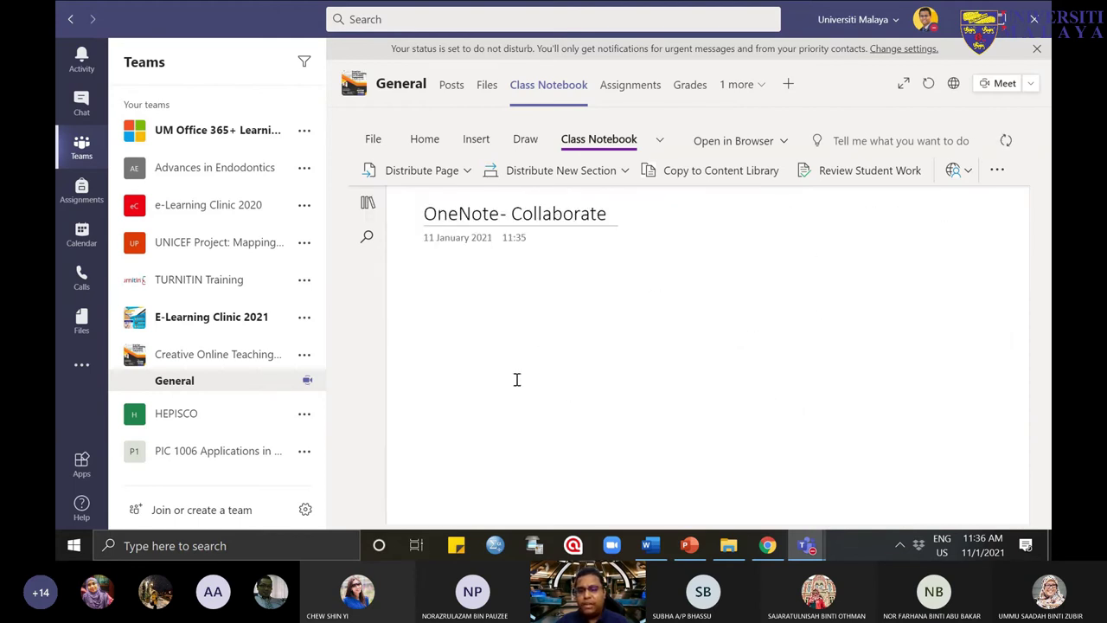
{"action": "left_click", "coordinate": [368, 202]}
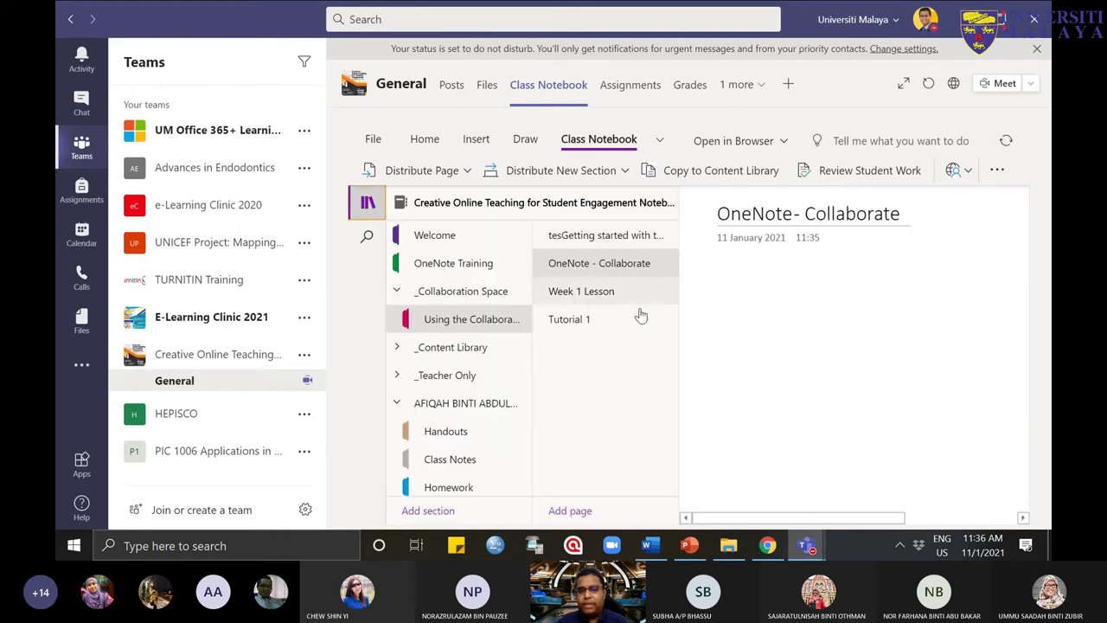
{"action": "left_click", "coordinate": [594, 327]}
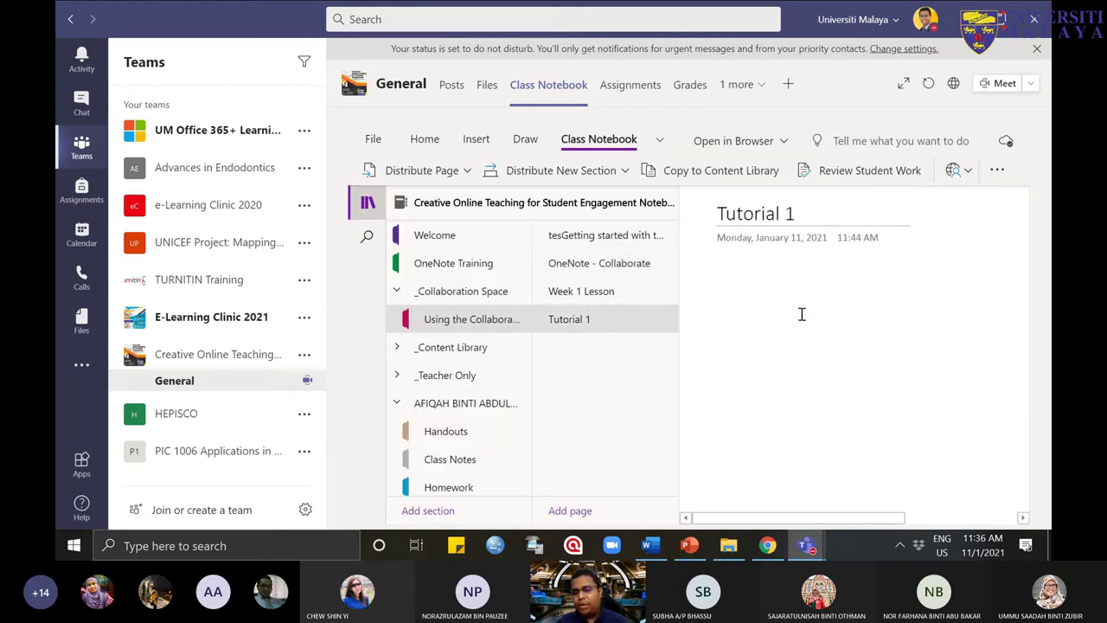
{"action": "left_click", "coordinate": [854, 279]}
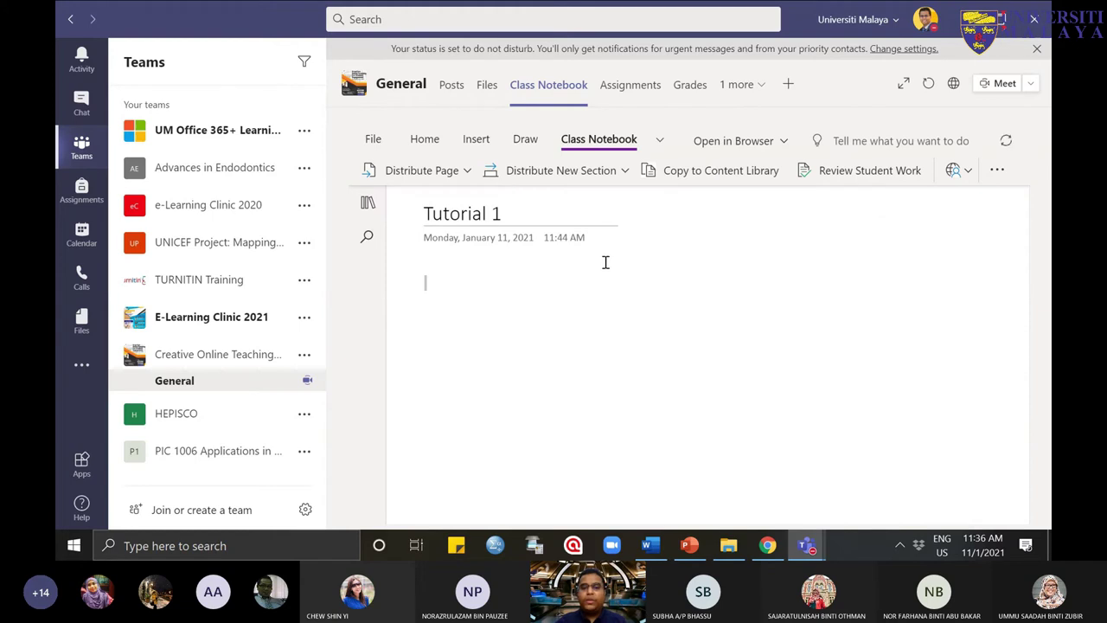
{"action": "left_click", "coordinate": [368, 202]}
{"action": "left_click", "coordinate": [598, 263]}
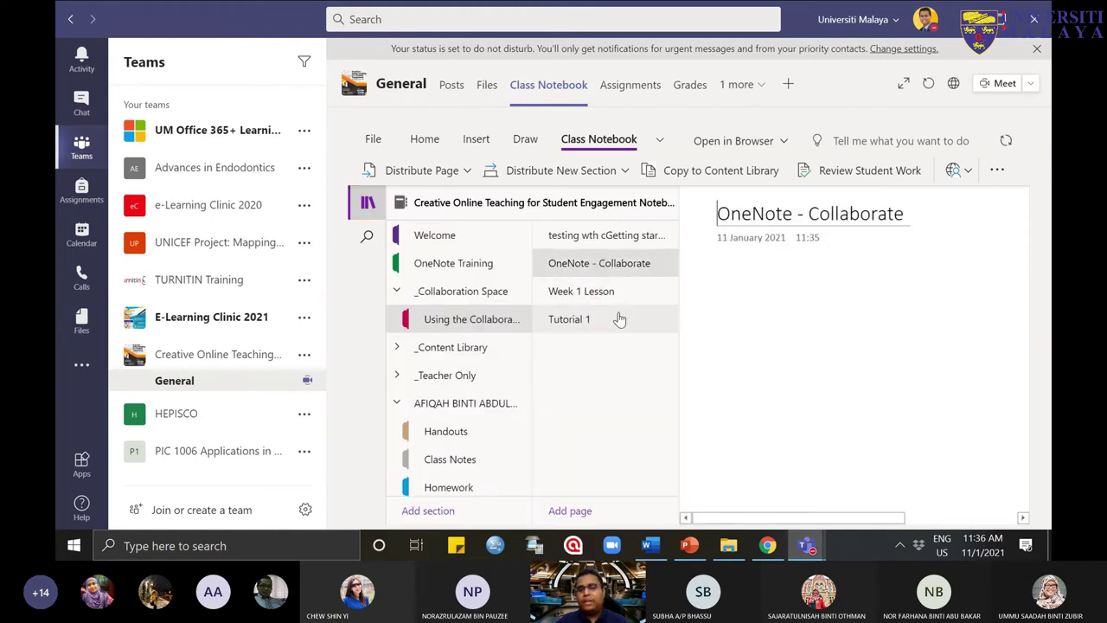
{"action": "left_click", "coordinate": [615, 320]}
{"action": "left_click", "coordinate": [614, 292]}
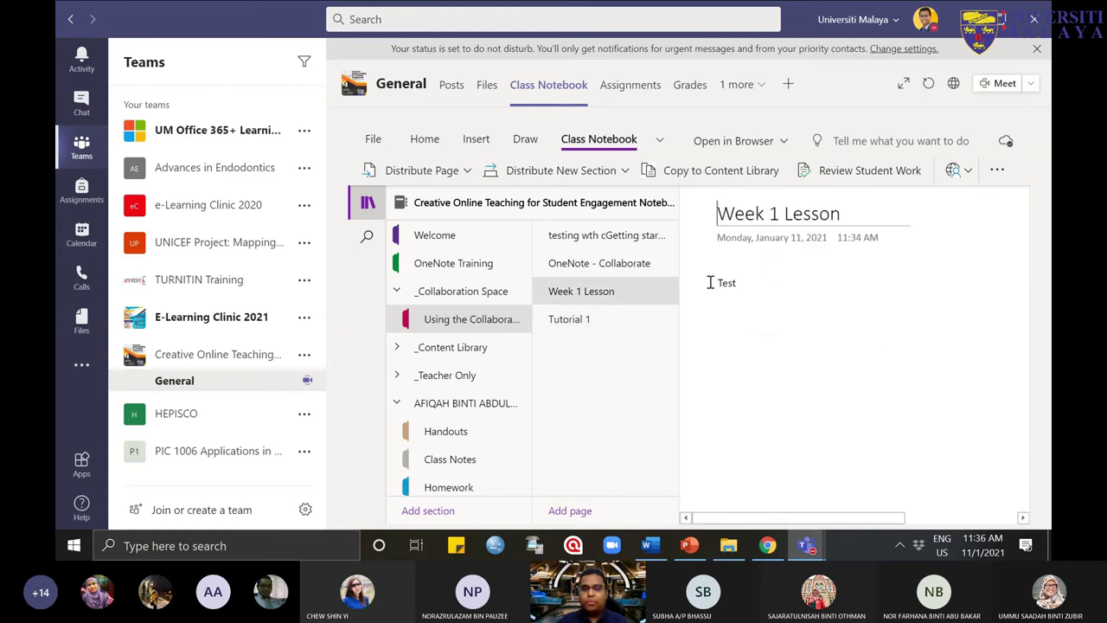
Step: Open the getting-started page of the Collaboration Space and inspect its edited title at full width
{"action": "left_click", "coordinate": [608, 239]}
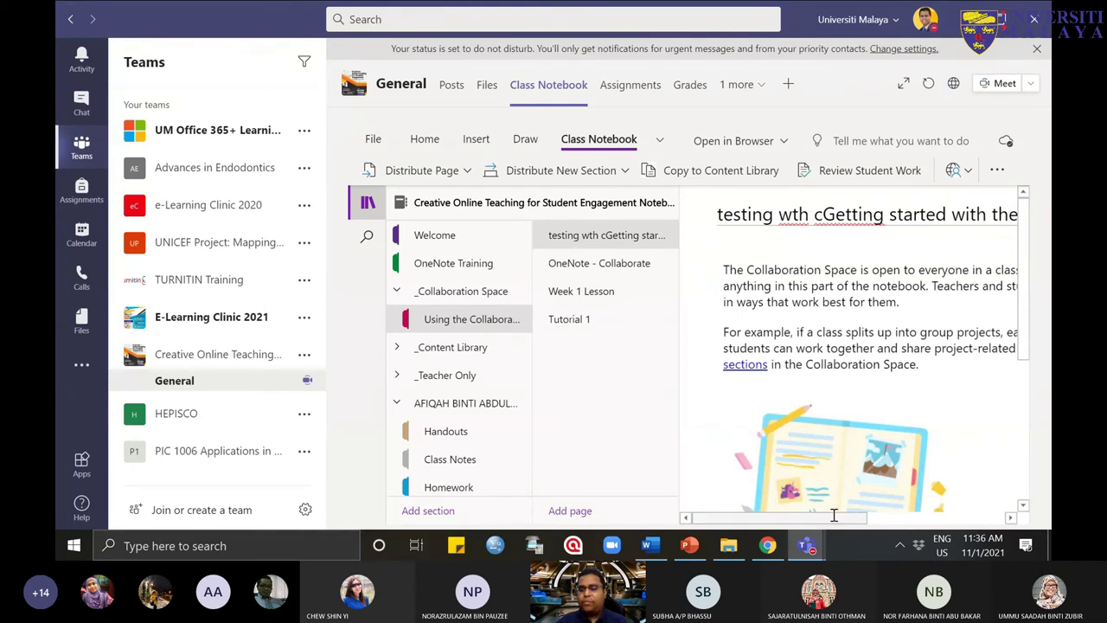
{"action": "left_click_drag", "start_coordinate": [833, 519], "coordinate": [779, 519]}
{"action": "left_click", "coordinate": [366, 202]}
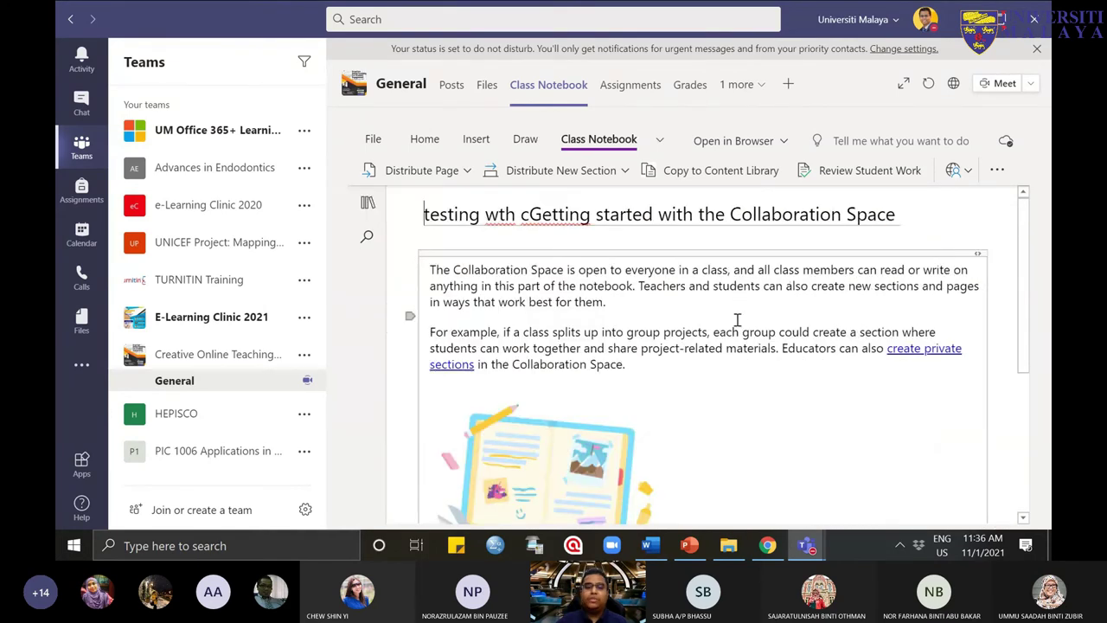
{"action": "left_click", "coordinate": [367, 202]}
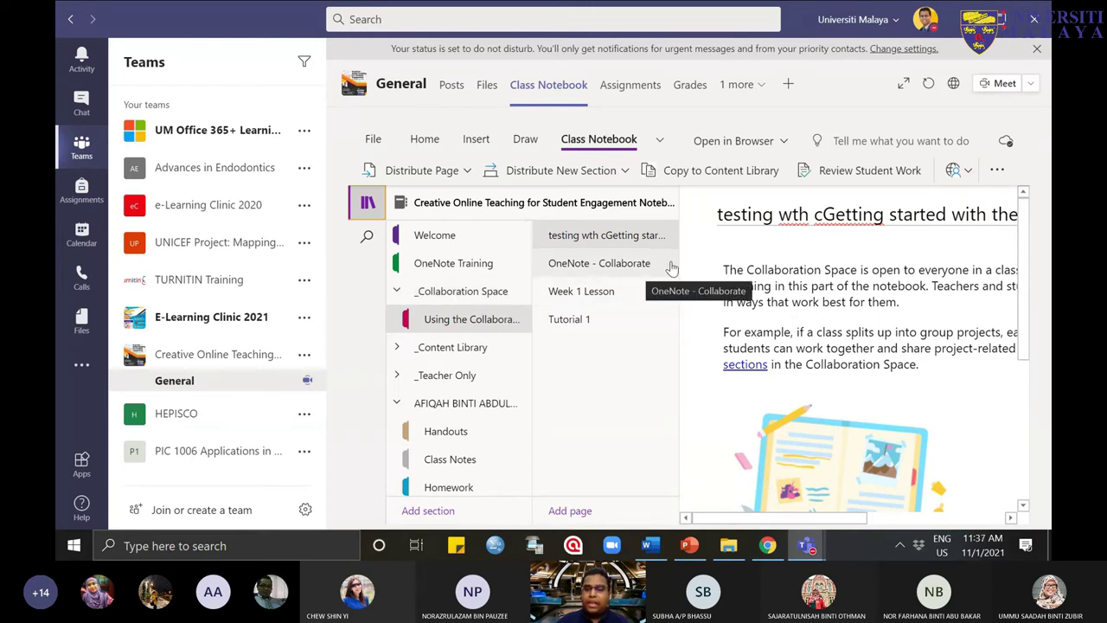
Step: Shorten the stray text before "Getting started with the Collaboration Space" in the page title to "tth c", and show the notebook navigation again
{"action": "left_click", "coordinate": [755, 213]}
{"action": "key", "text": "BackSpace"}
{"action": "key", "text": "BackSpace"}
{"action": "key", "text": "Delete"}
{"action": "key", "text": "Delete"}
{"action": "key", "text": "BackSpace"}
{"action": "key", "text": "BackSpace"}
{"action": "key", "text": "Delete"}
{"action": "key", "text": "Delete"}
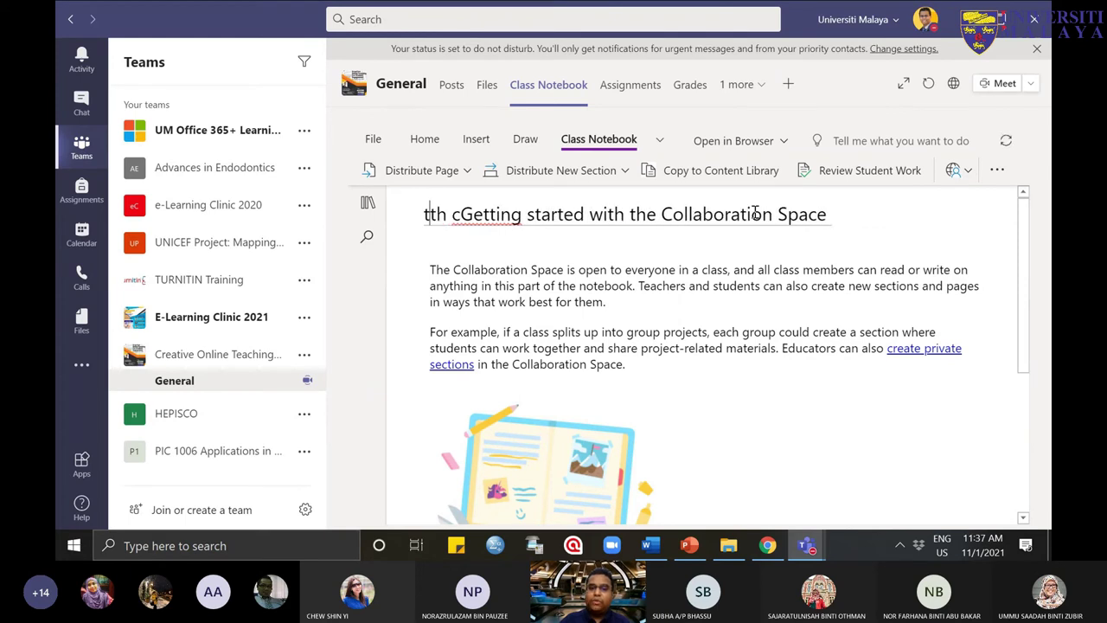
{"action": "left_click", "coordinate": [368, 202]}
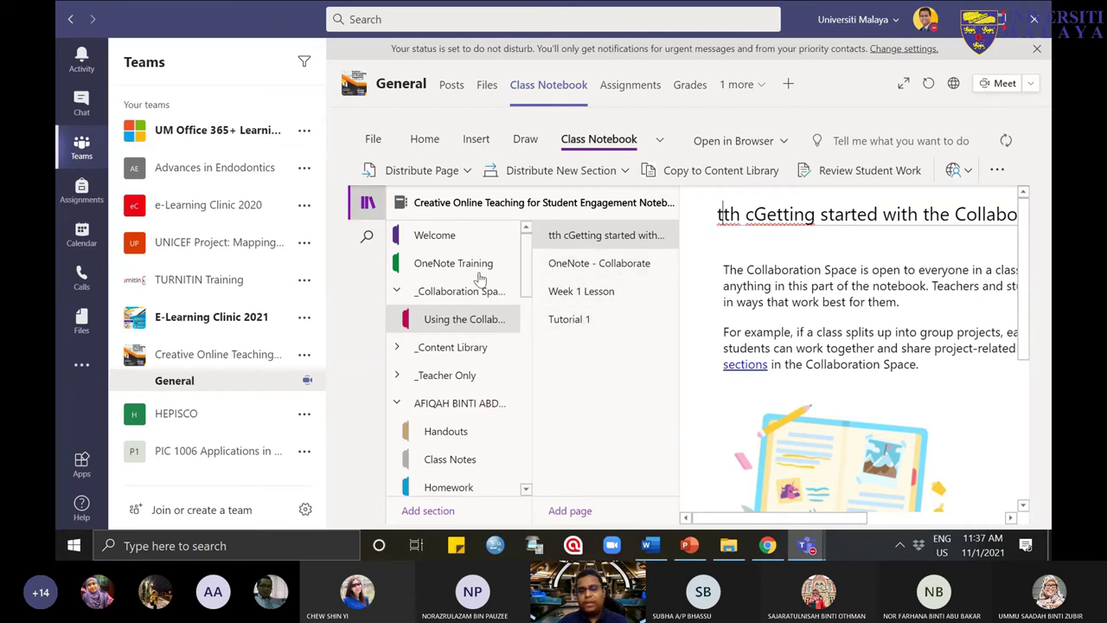
Step: Expand the _Content Library group in the class notebook and open the section inside it
{"action": "left_click", "coordinate": [435, 354]}
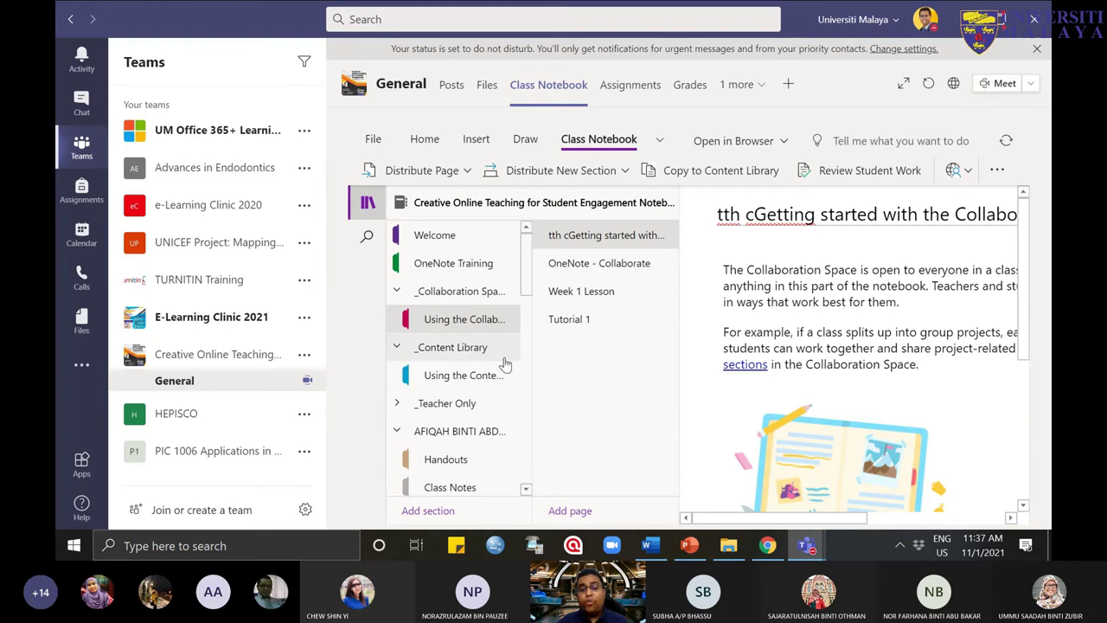
{"action": "left_click", "coordinate": [481, 354]}
{"action": "left_click", "coordinate": [472, 356]}
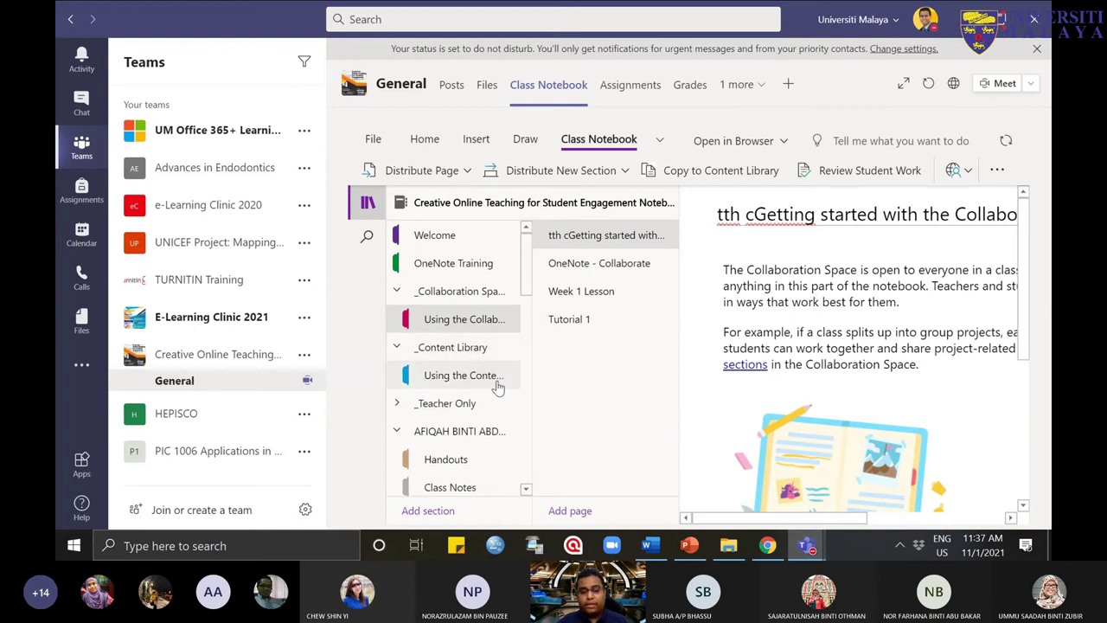
{"action": "left_click", "coordinate": [497, 380]}
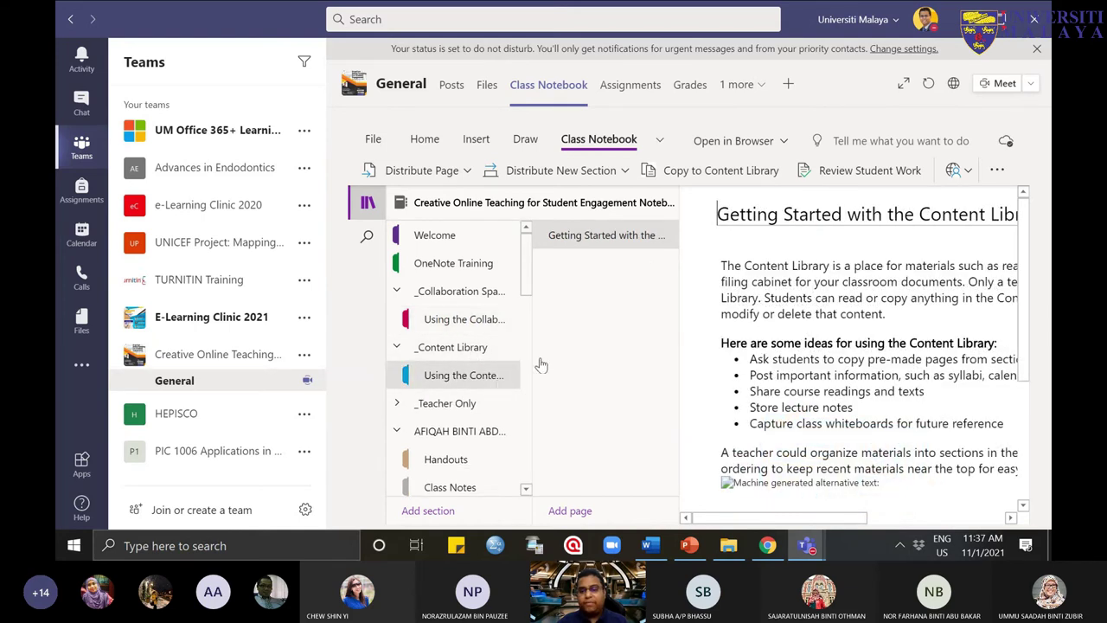
Step: Add a new page to the Content Library section and title it "Power Point Notes For Week 1 Class"
{"action": "left_click", "coordinate": [573, 512]}
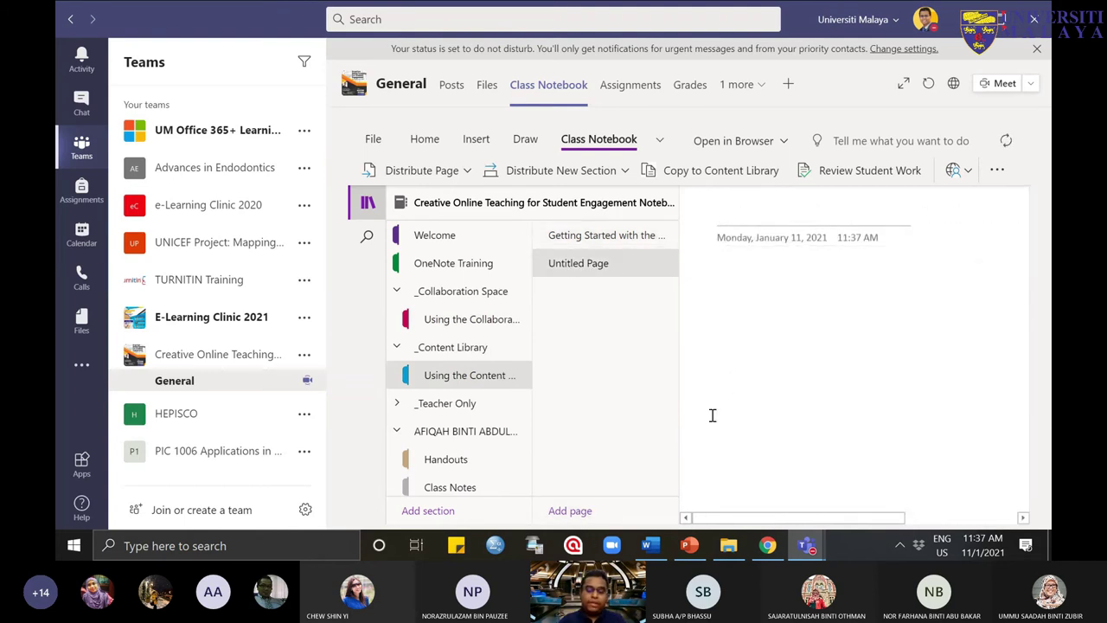
{"action": "type", "text": "Power Point Notes"}
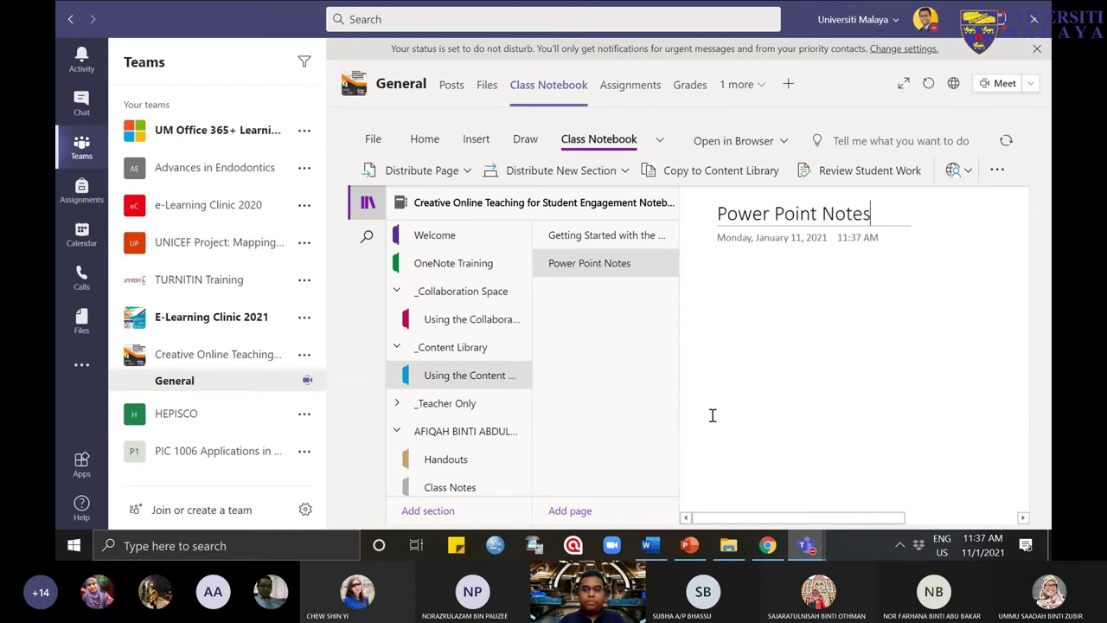
{"action": "key", "text": "Return"}
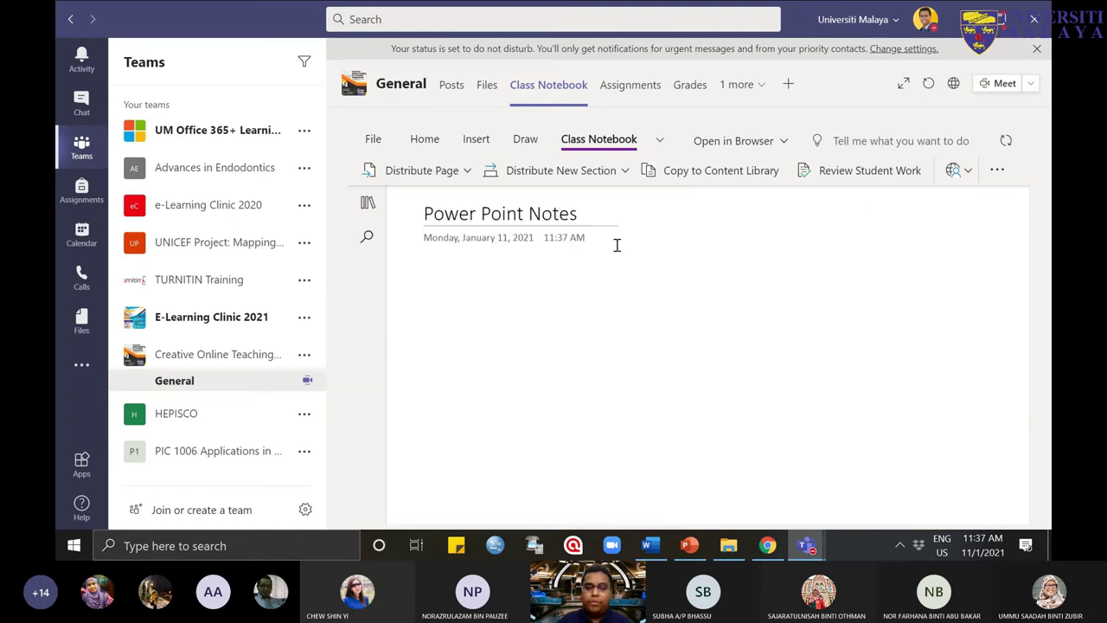
{"action": "type", "text": "For Weel"}
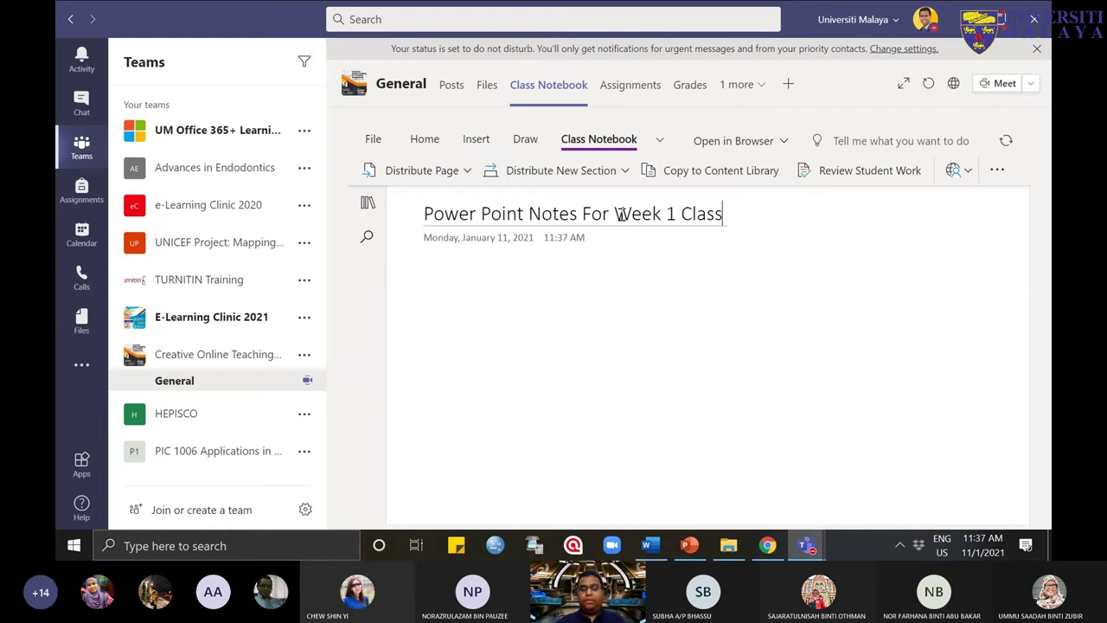
{"action": "key", "text": "Return"}
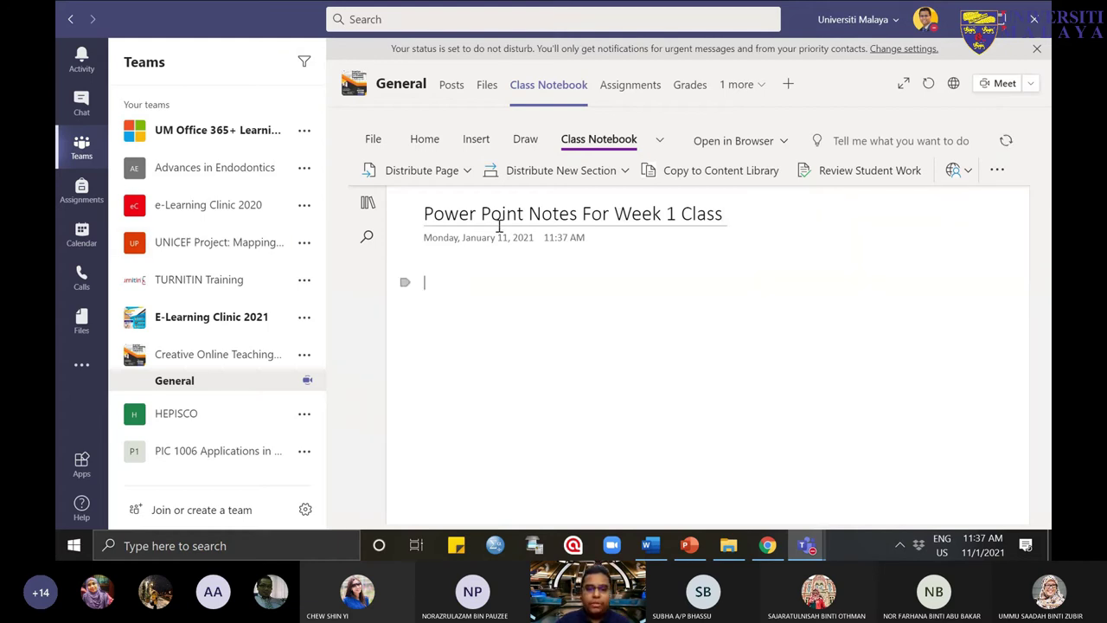
Step: Try to insert MS Teams Training UM.pptx as a file attachment on the new page, checking the open presentation in PowerPoint
{"action": "left_click", "coordinate": [480, 147]}
{"action": "left_click", "coordinate": [480, 174]}
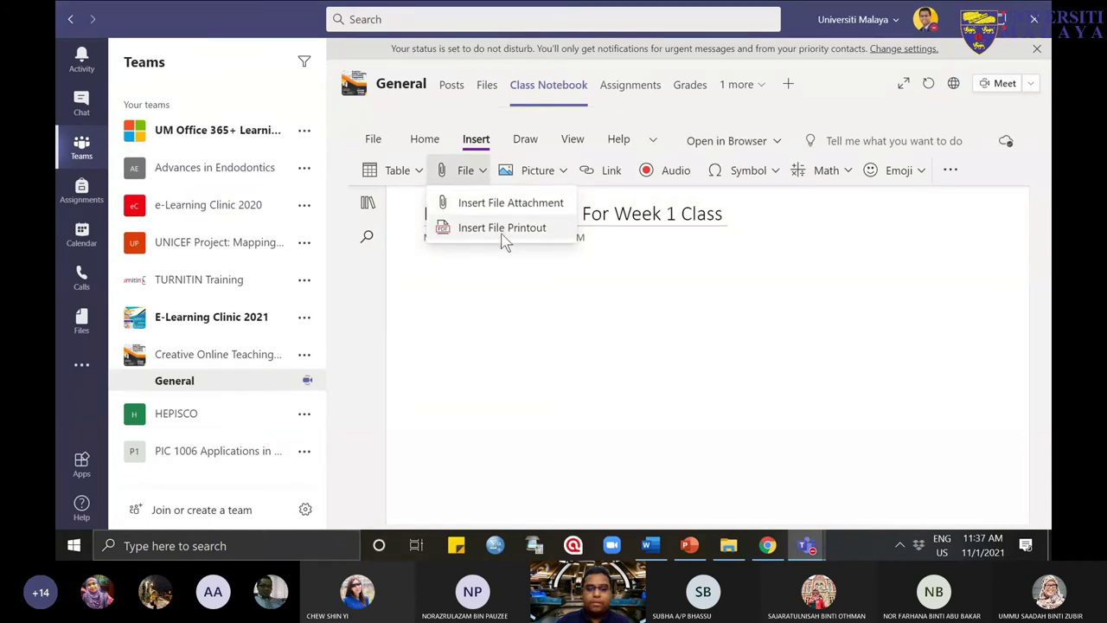
{"action": "left_click", "coordinate": [499, 211]}
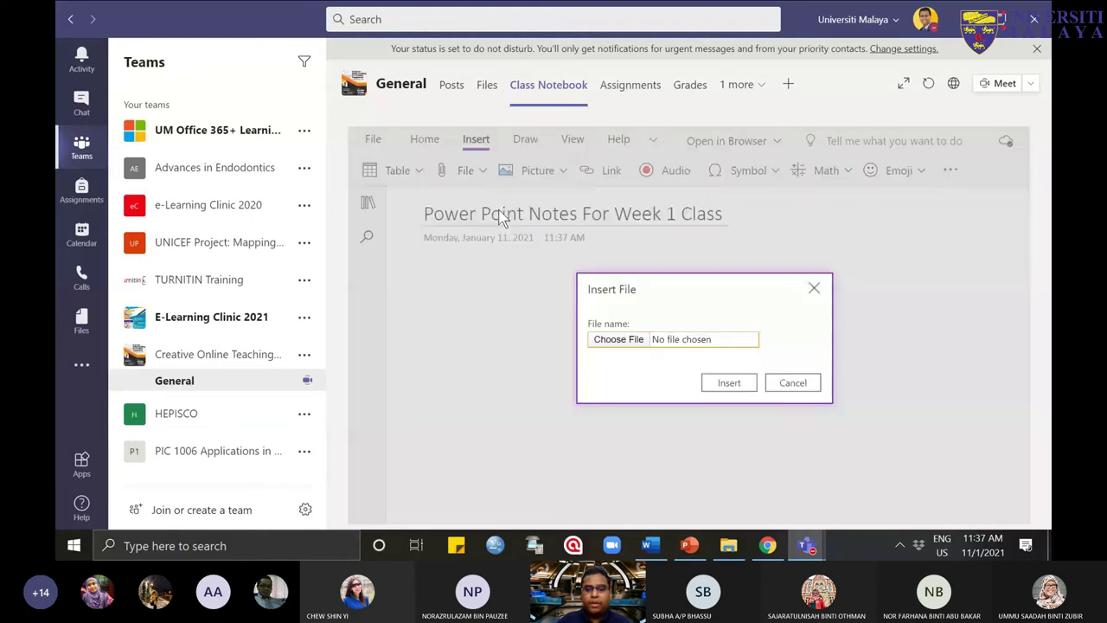
{"action": "left_click", "coordinate": [638, 341]}
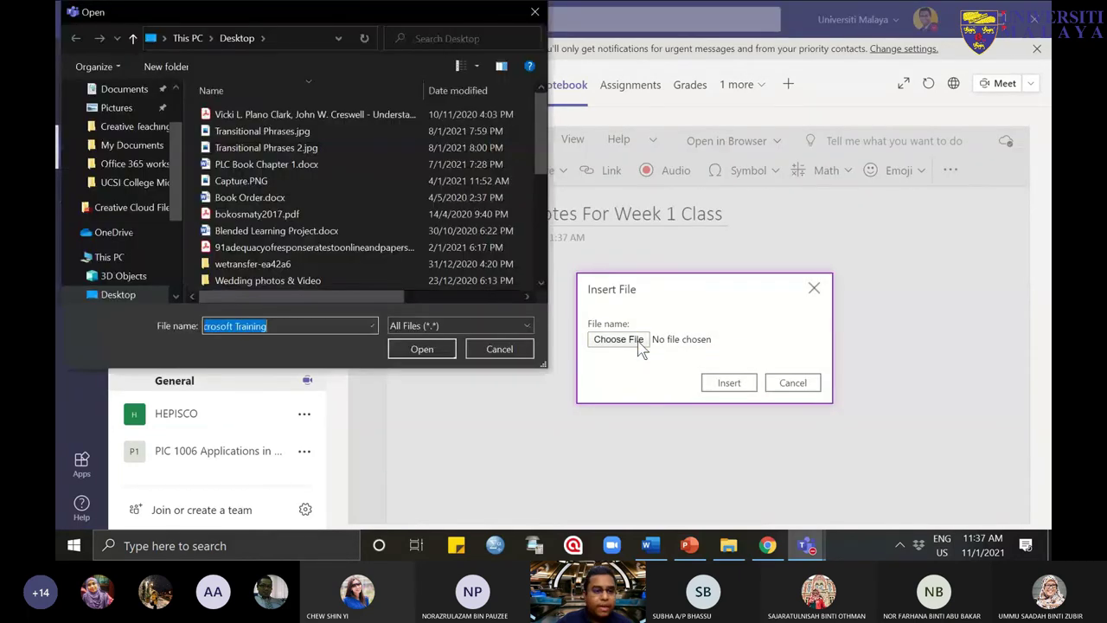
{"action": "scroll", "coordinate": [406, 260], "scroll_direction": "down", "scroll_amount": 1}
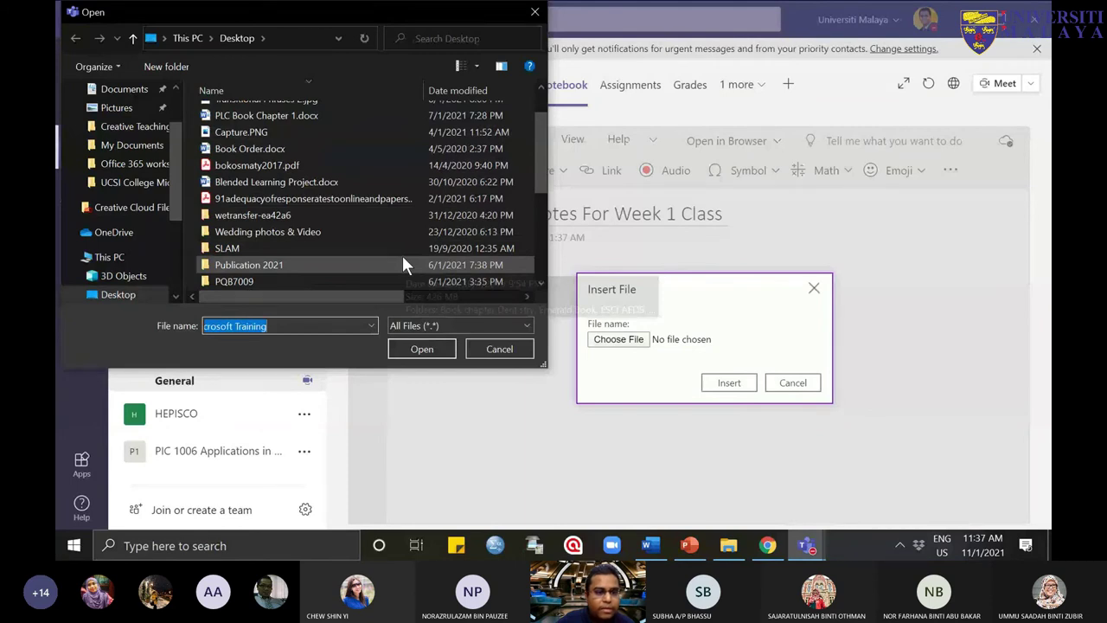
{"action": "key", "text": "Return"}
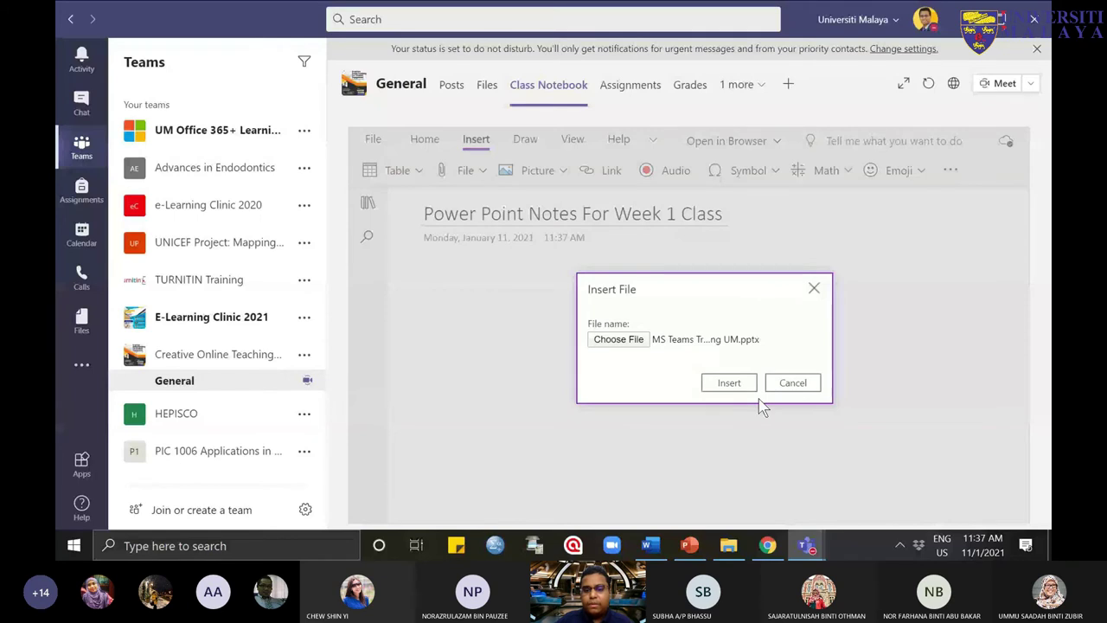
{"action": "left_click", "coordinate": [746, 386]}
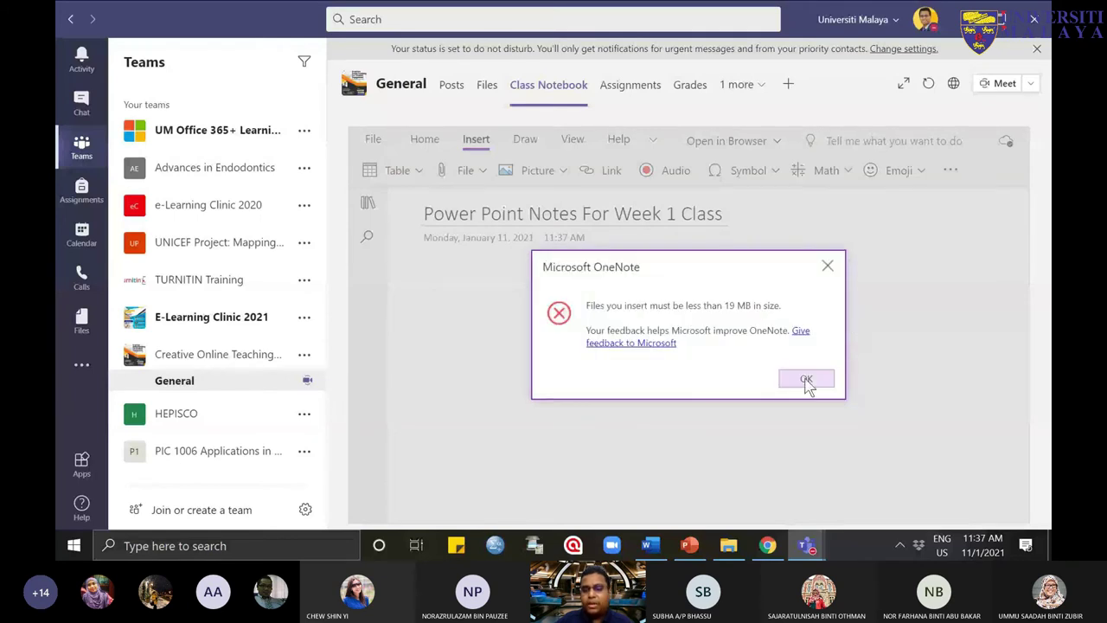
{"action": "left_click", "coordinate": [697, 545]}
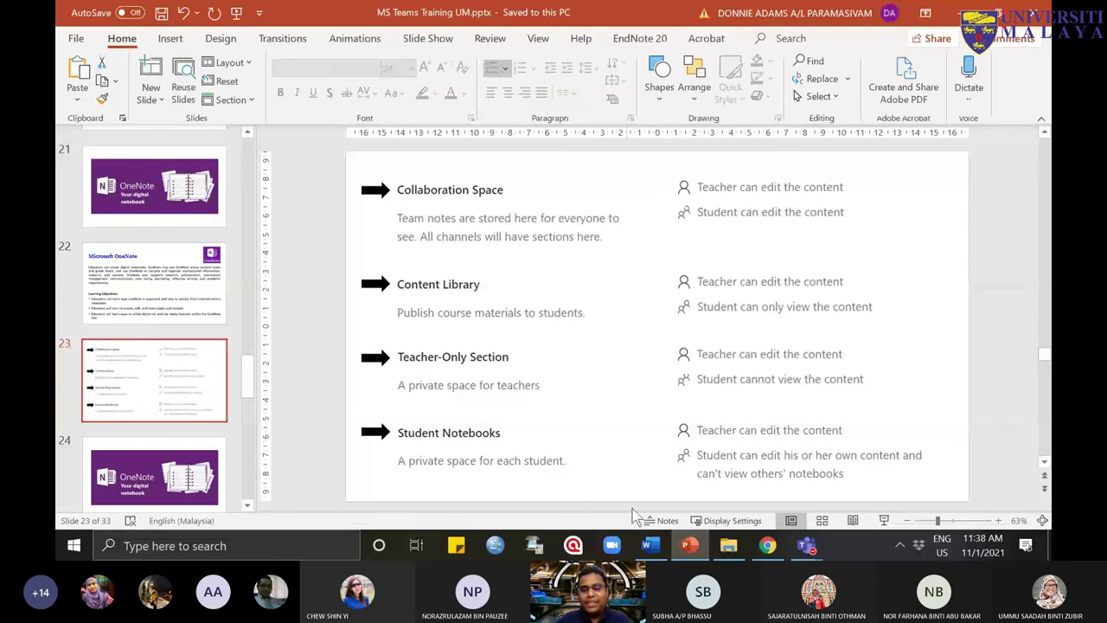
{"action": "left_click", "coordinate": [699, 545]}
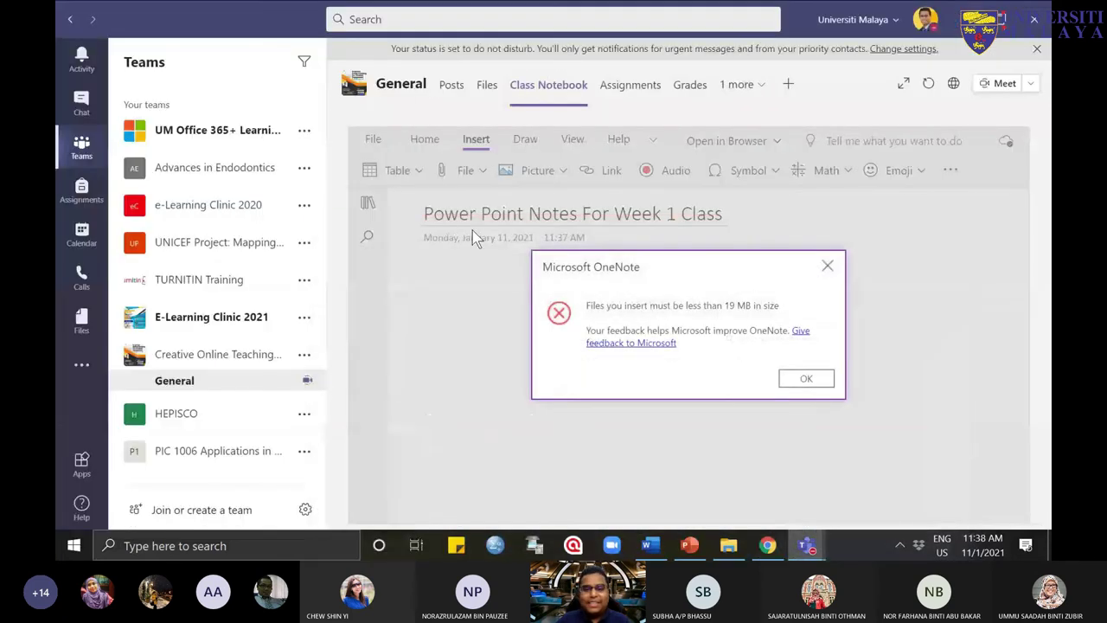
{"action": "left_click", "coordinate": [805, 378]}
Step: Attach "Describe what you can see.docx" to the Week 1 notes page and show the notebook navigation again
{"action": "left_click", "coordinate": [466, 170]}
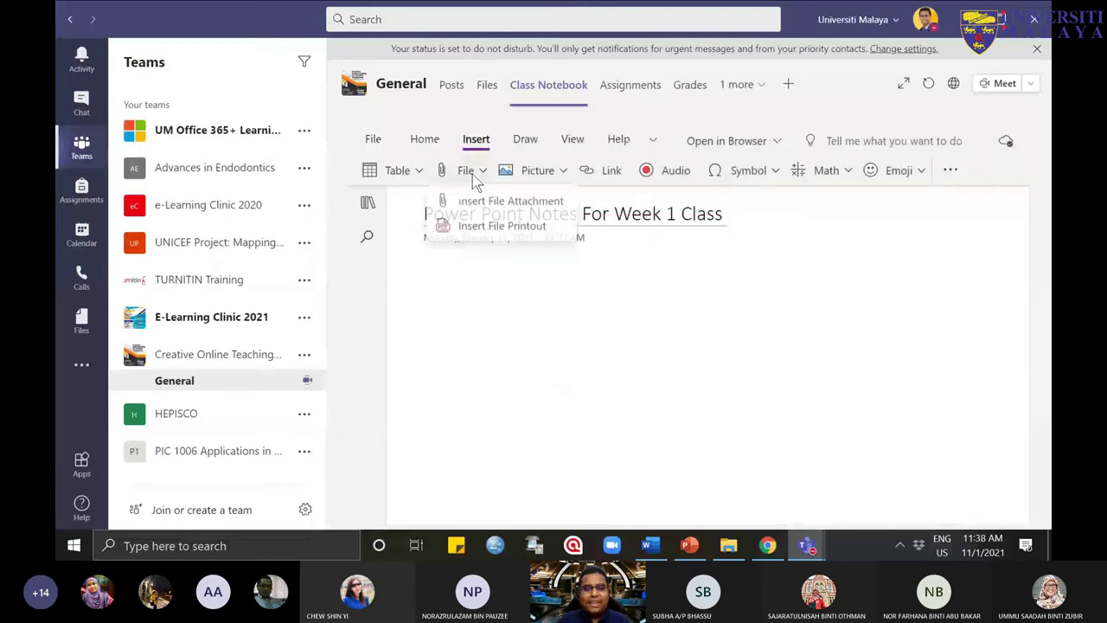
{"action": "left_click", "coordinate": [491, 204]}
{"action": "left_click", "coordinate": [632, 340]}
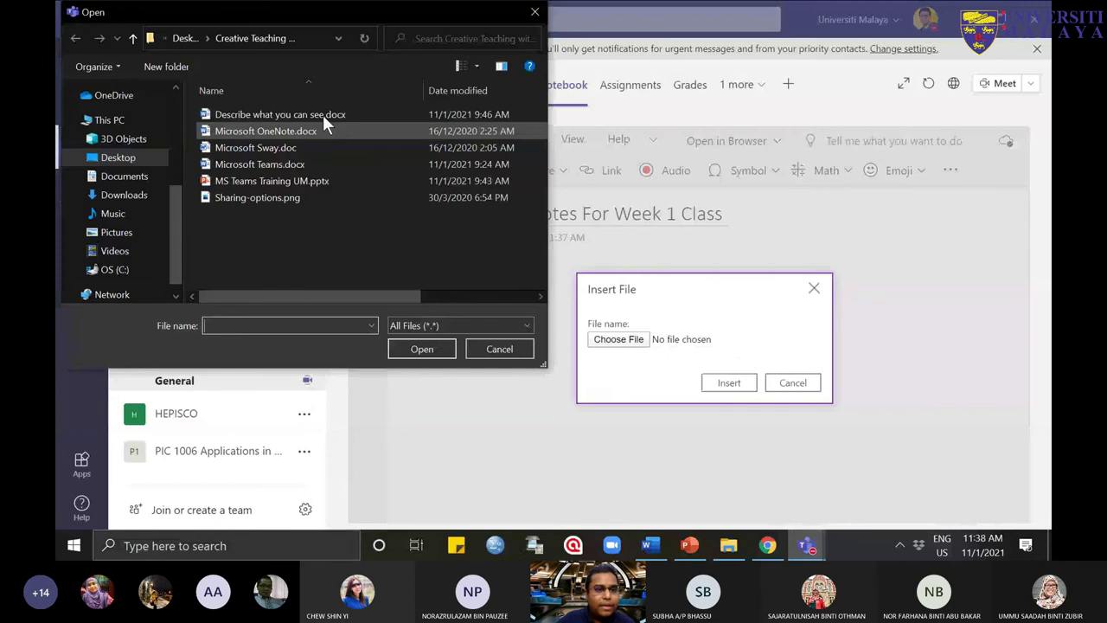
{"action": "double_click", "coordinate": [327, 115]}
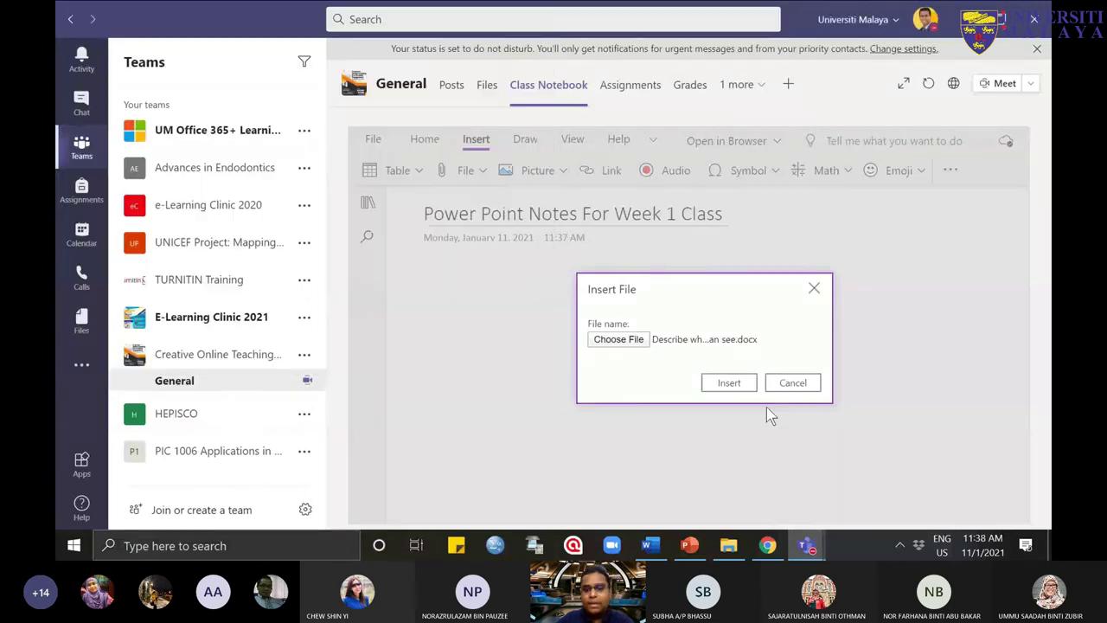
{"action": "left_click", "coordinate": [730, 383]}
{"action": "left_click", "coordinate": [450, 298]}
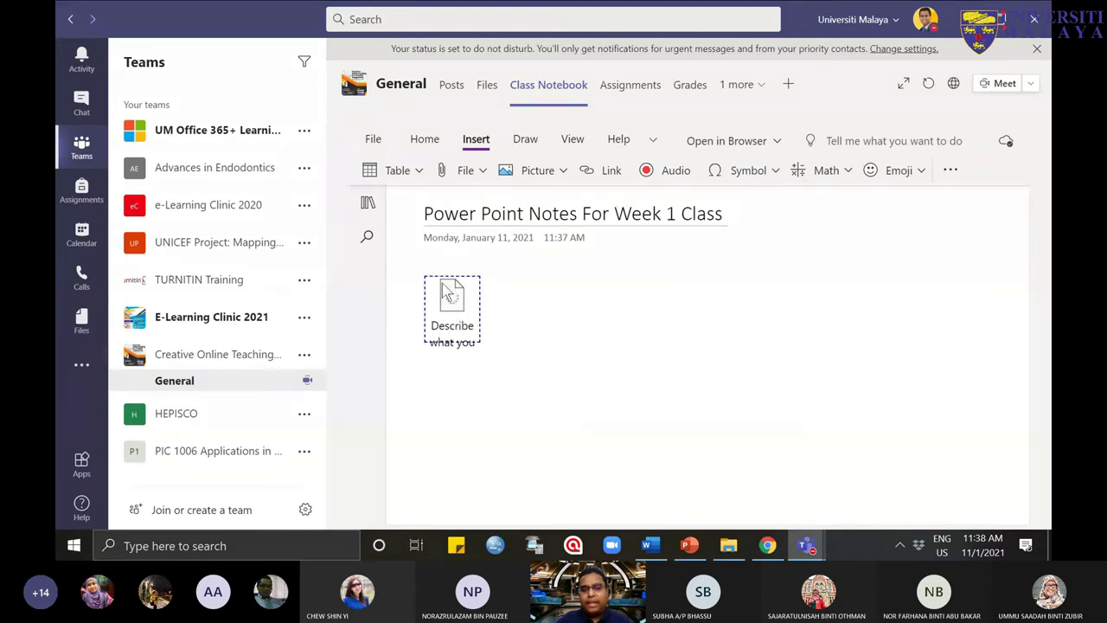
{"action": "left_click", "coordinate": [368, 202]}
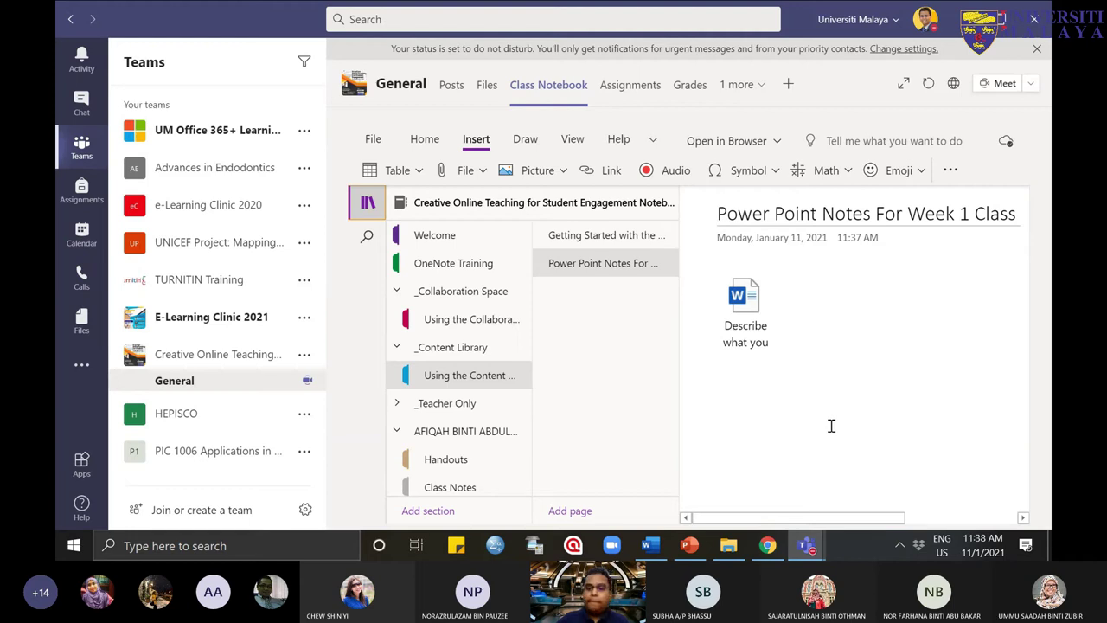
Step: Switch to the Teams meeting window and read the participants' questions about the Class Notebook in the meeting chat
{"action": "mouse_move", "coordinate": [809, 545]}
{"action": "left_click", "coordinate": [860, 441]}
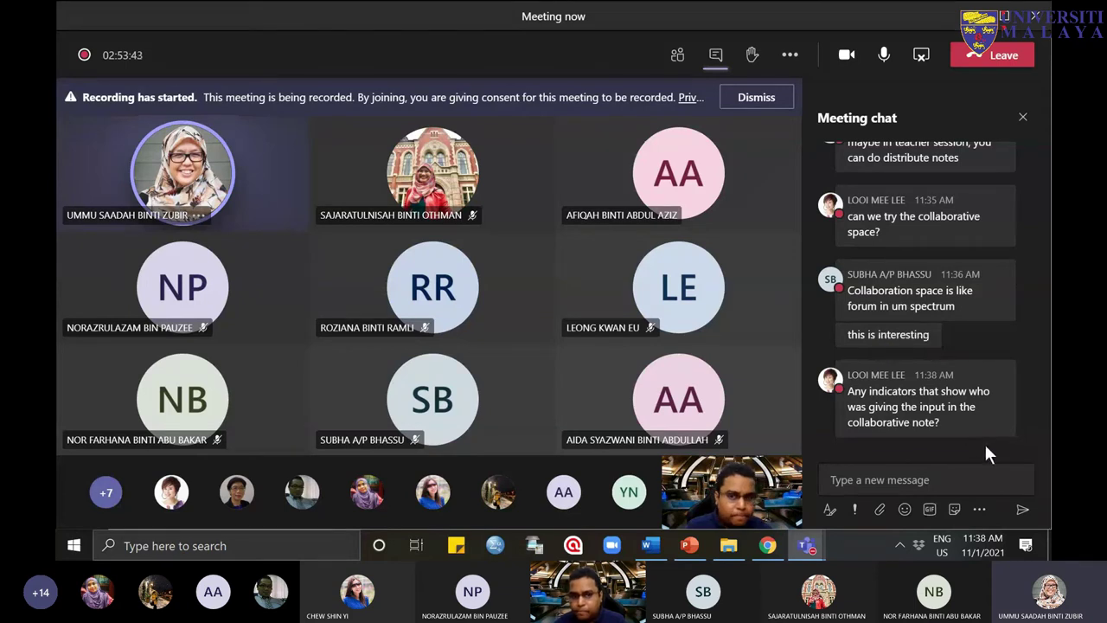
{"action": "scroll", "coordinate": [977, 427], "scroll_direction": "up", "scroll_amount": 1}
{"action": "scroll", "coordinate": [976, 426], "scroll_direction": "up", "scroll_amount": 4}
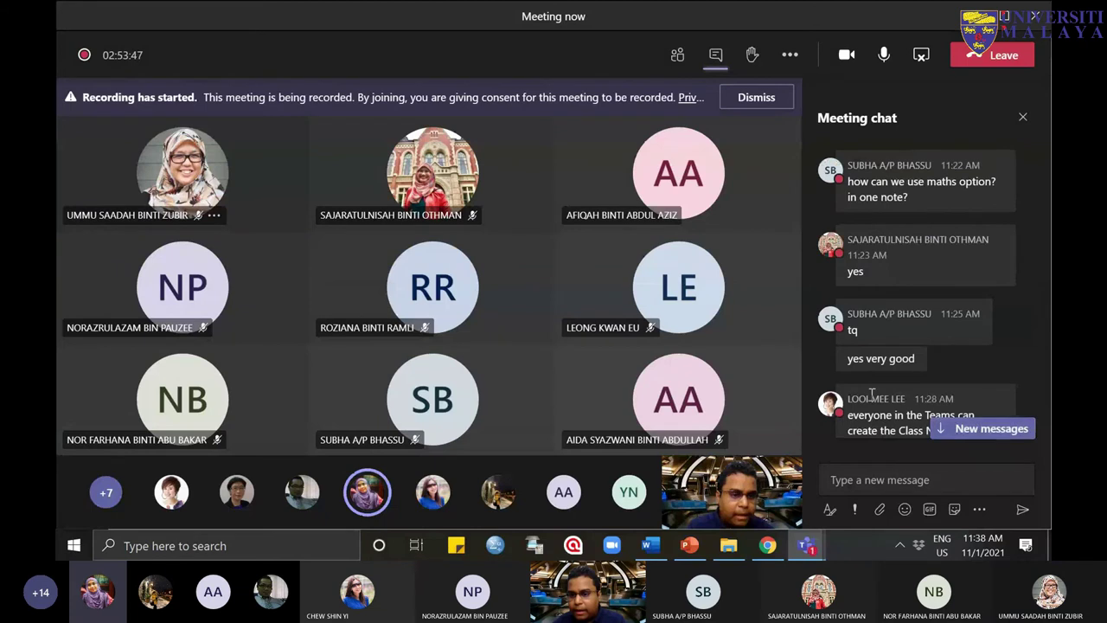
{"action": "scroll", "coordinate": [961, 380], "scroll_direction": "down", "scroll_amount": 2}
{"action": "mouse_move", "coordinate": [985, 237]}
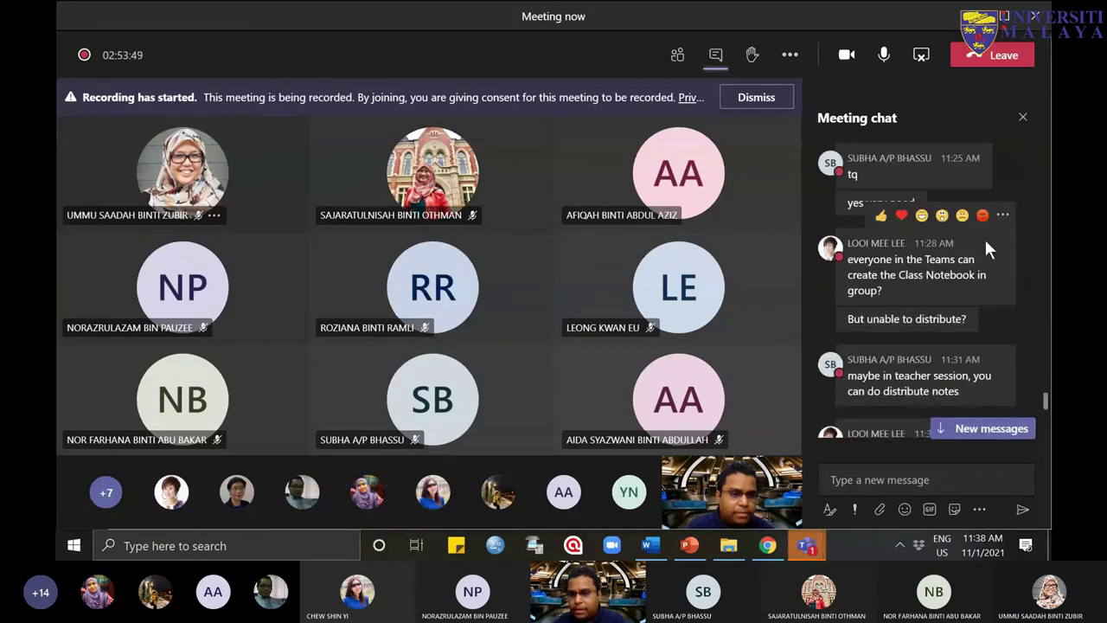
{"action": "scroll", "coordinate": [1007, 261], "scroll_direction": "down", "scroll_amount": 1}
{"action": "scroll", "coordinate": [1008, 262], "scroll_direction": "up", "scroll_amount": 1}
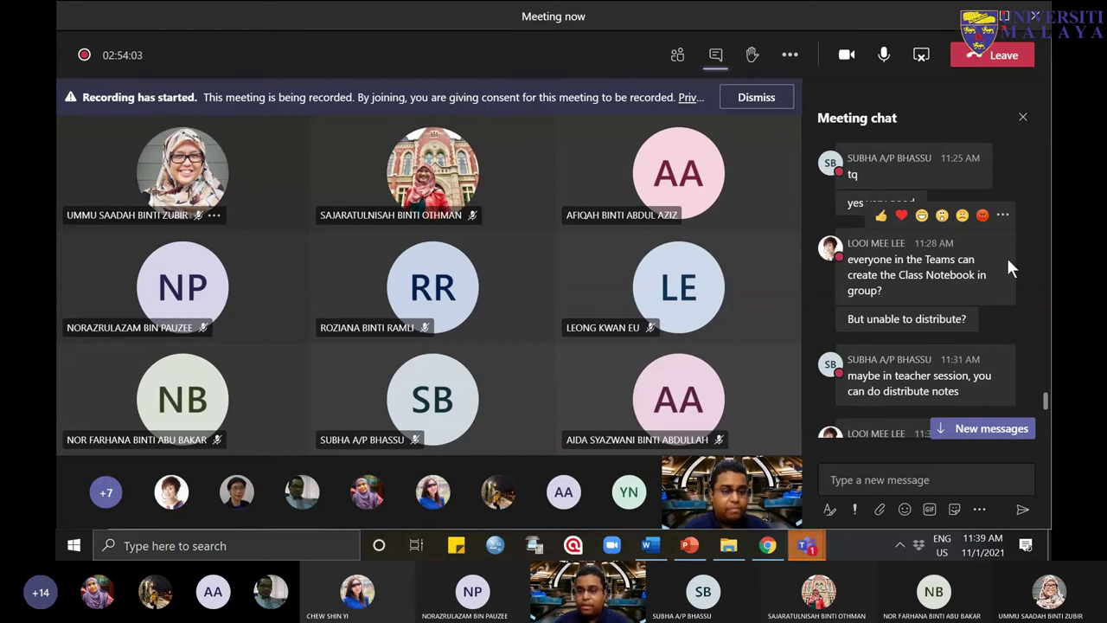
{"action": "scroll", "coordinate": [1008, 261], "scroll_direction": "down", "scroll_amount": 1}
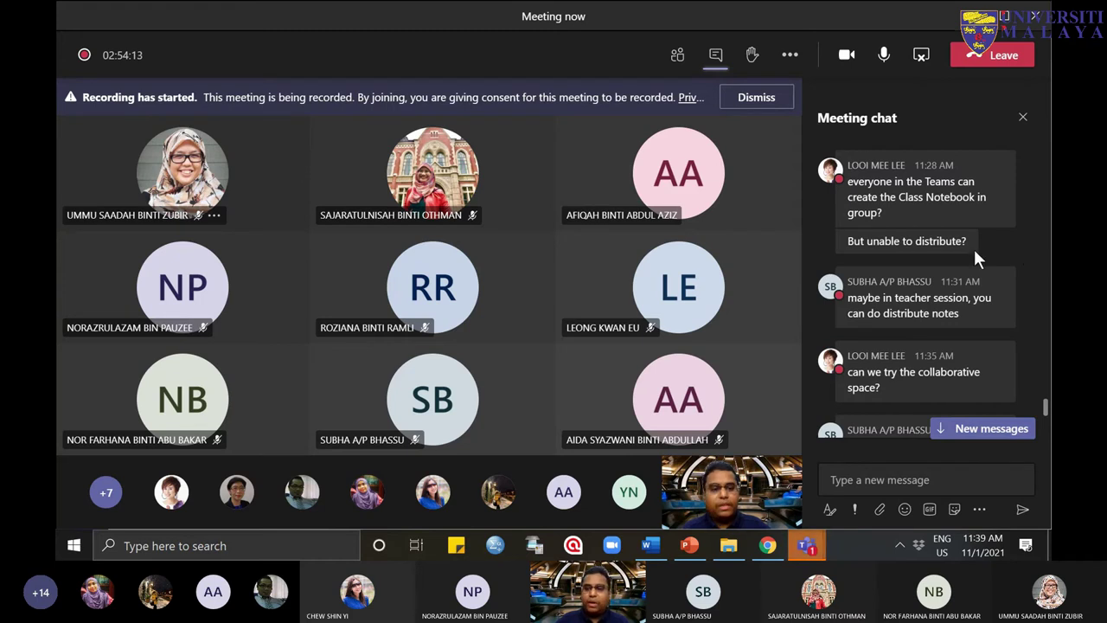
{"action": "mouse_move", "coordinate": [972, 215]}
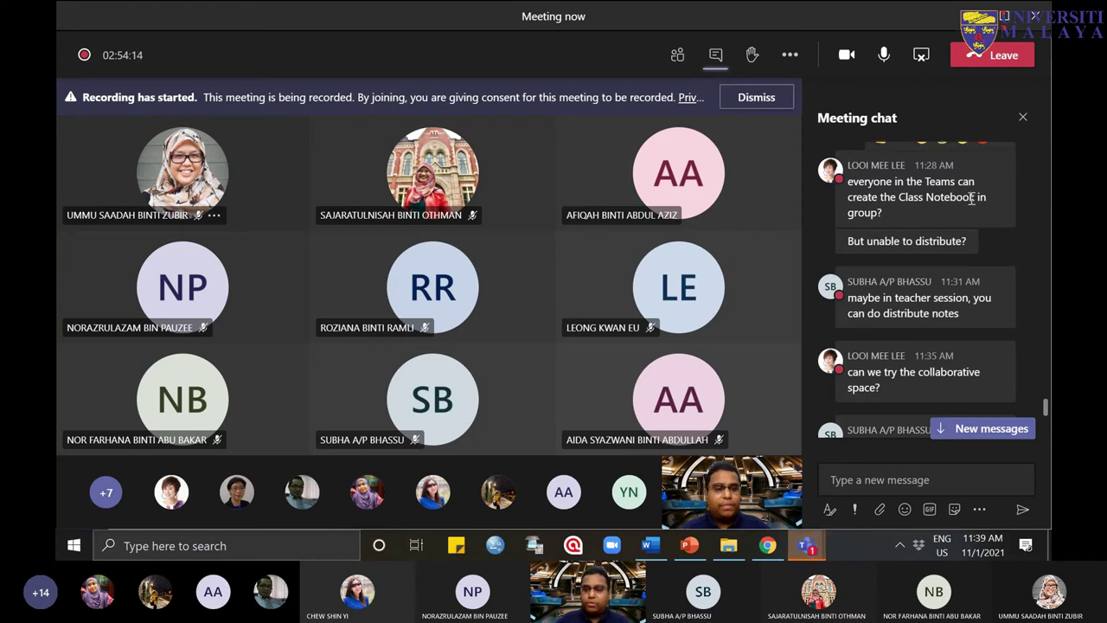
Step: Switch to the class notebook in Chrome and widen its page list to fit the full page titles
{"action": "left_click", "coordinate": [775, 544]}
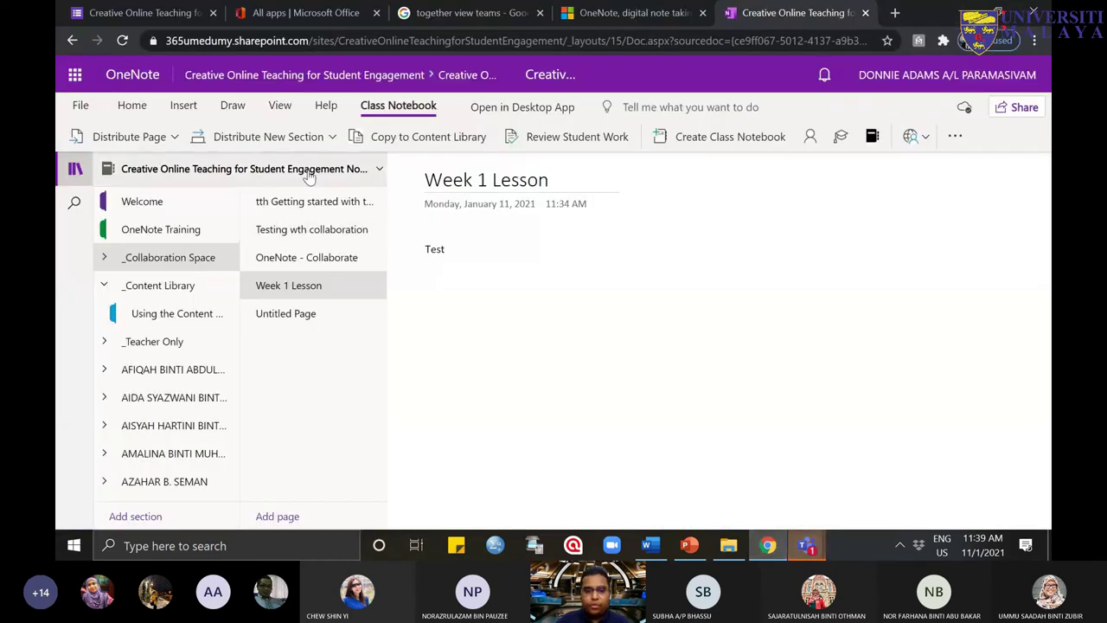
{"action": "left_click", "coordinate": [75, 170]}
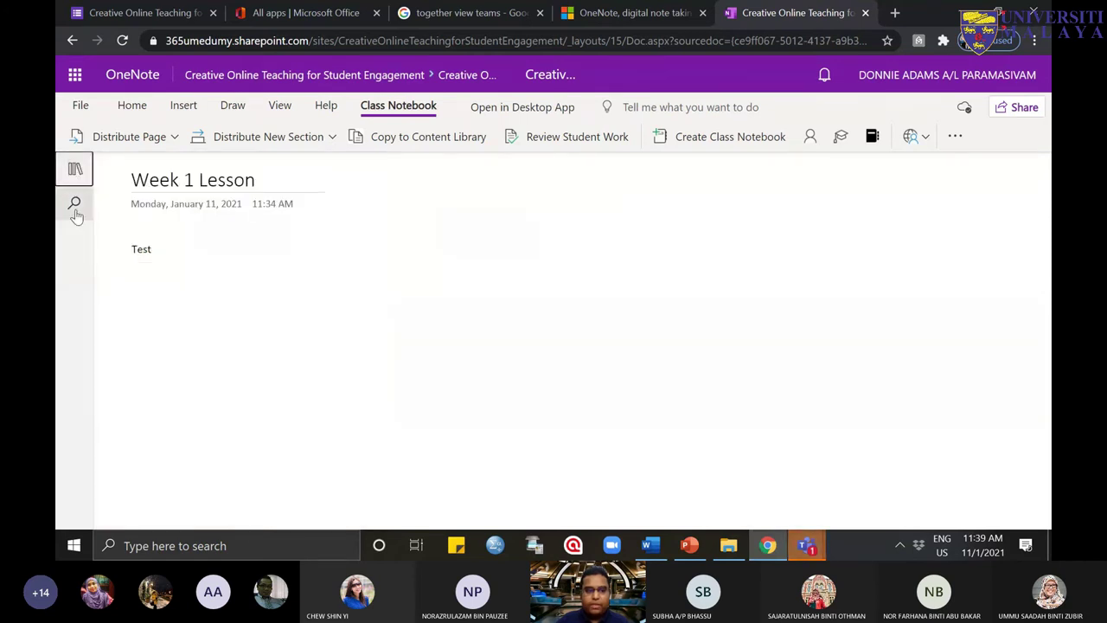
{"action": "left_click", "coordinate": [76, 171]}
{"action": "left_click", "coordinate": [75, 171]}
{"action": "left_click", "coordinate": [76, 172]}
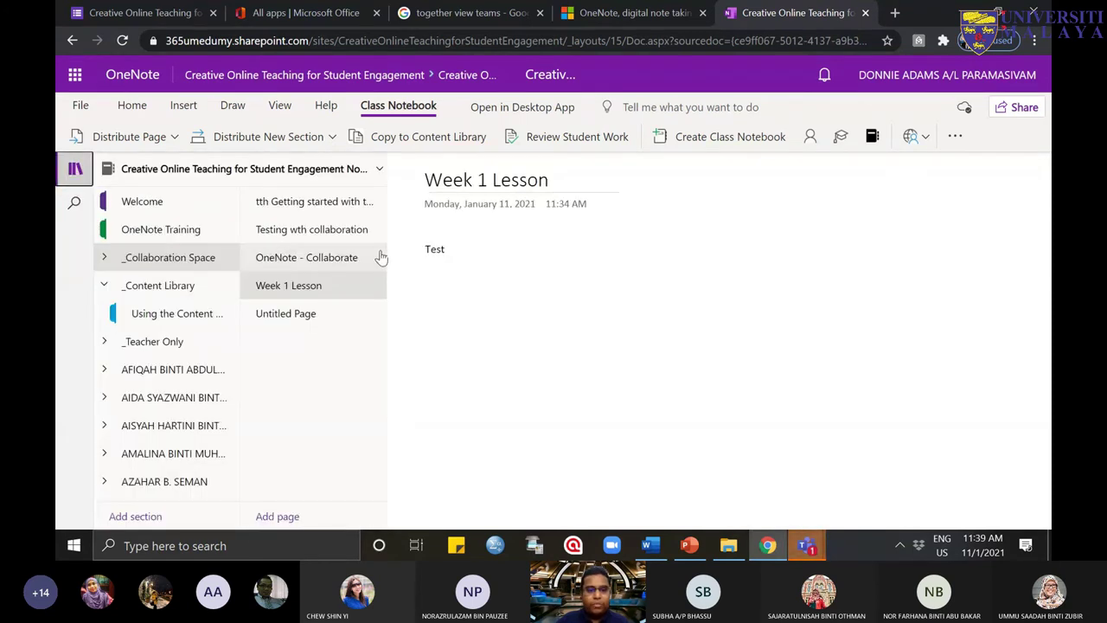
{"action": "left_click_drag", "start_coordinate": [385, 249], "coordinate": [474, 250]}
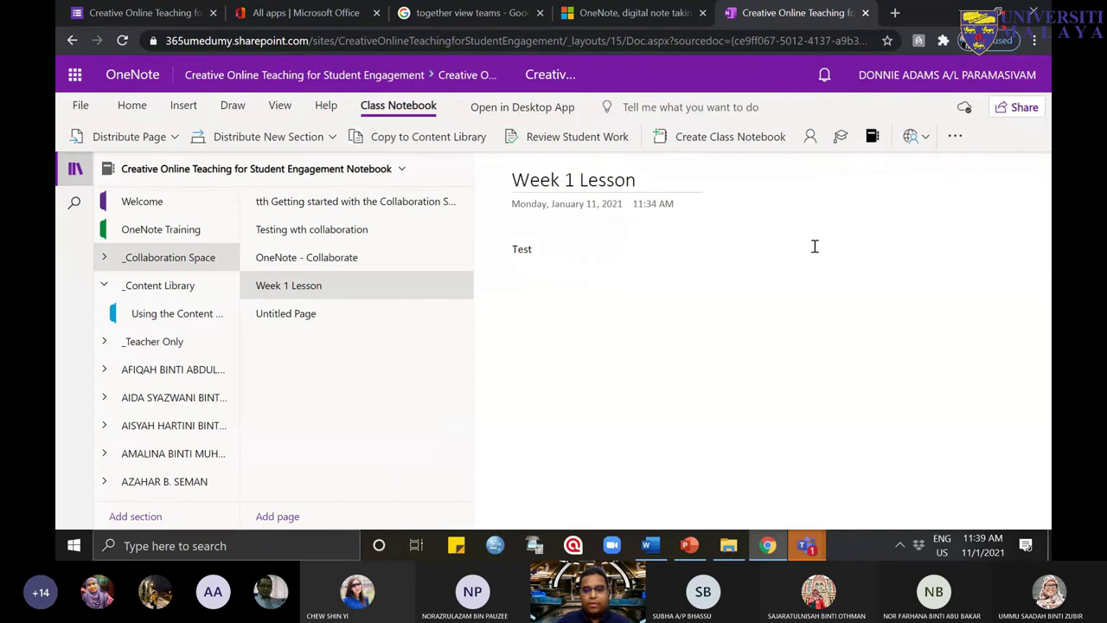
Step: Expand the _Teacher Only group and the first student's notebook, and look at that student's Homework and Quizzes sections
{"action": "left_click", "coordinate": [106, 342]}
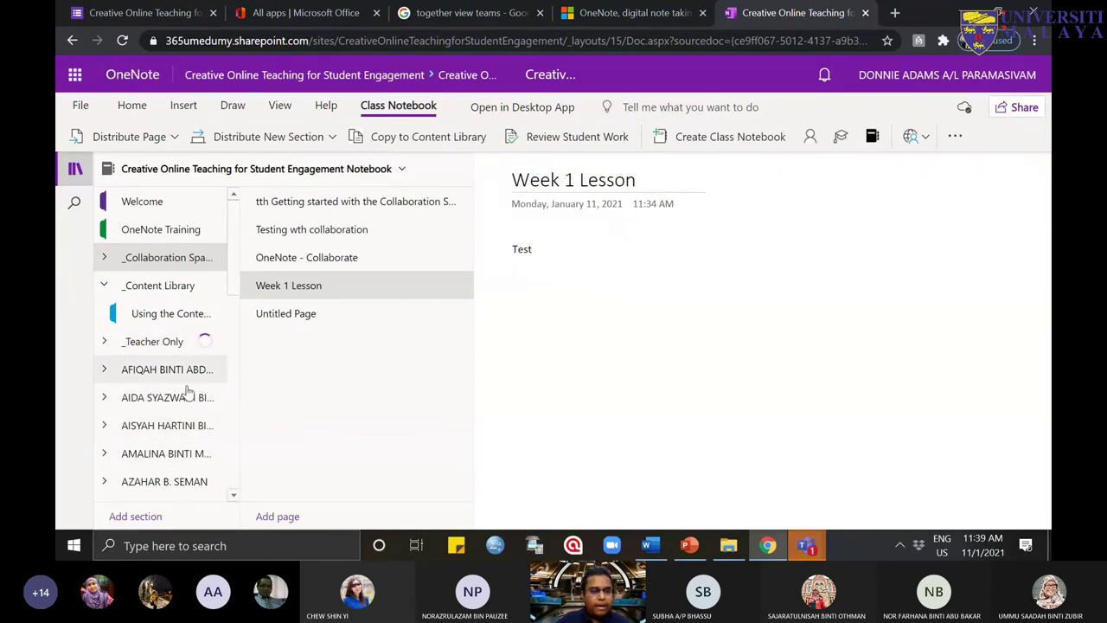
{"action": "scroll", "coordinate": [147, 398], "scroll_direction": "down", "scroll_amount": 2}
{"action": "left_click", "coordinate": [104, 316]}
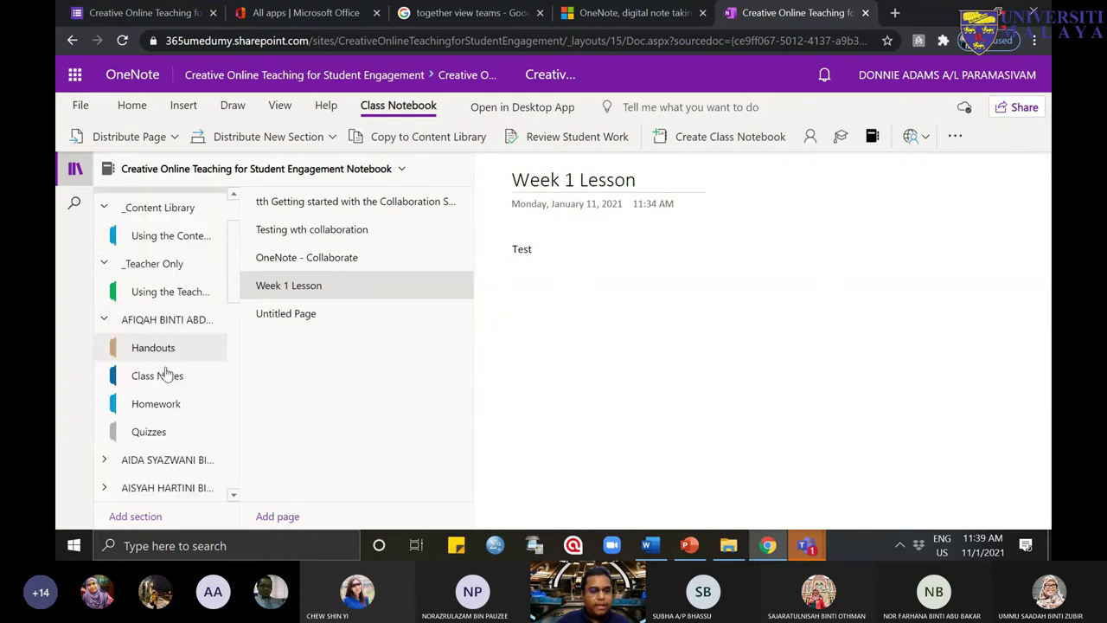
{"action": "scroll", "coordinate": [165, 374], "scroll_direction": "down", "scroll_amount": 1}
{"action": "left_click", "coordinate": [160, 334]}
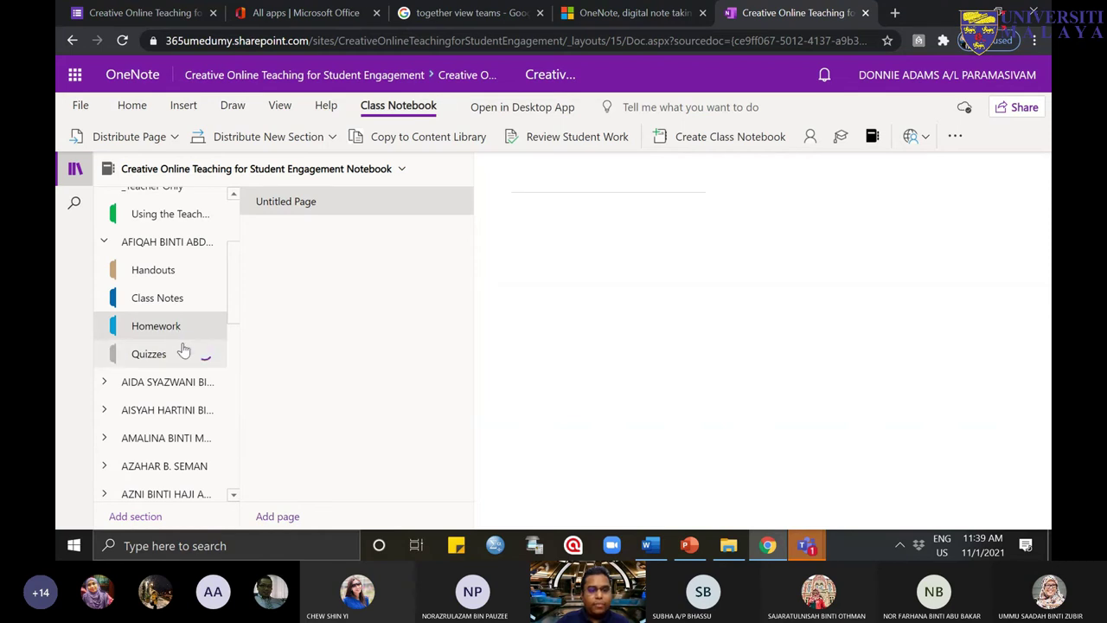
{"action": "left_click", "coordinate": [174, 354]}
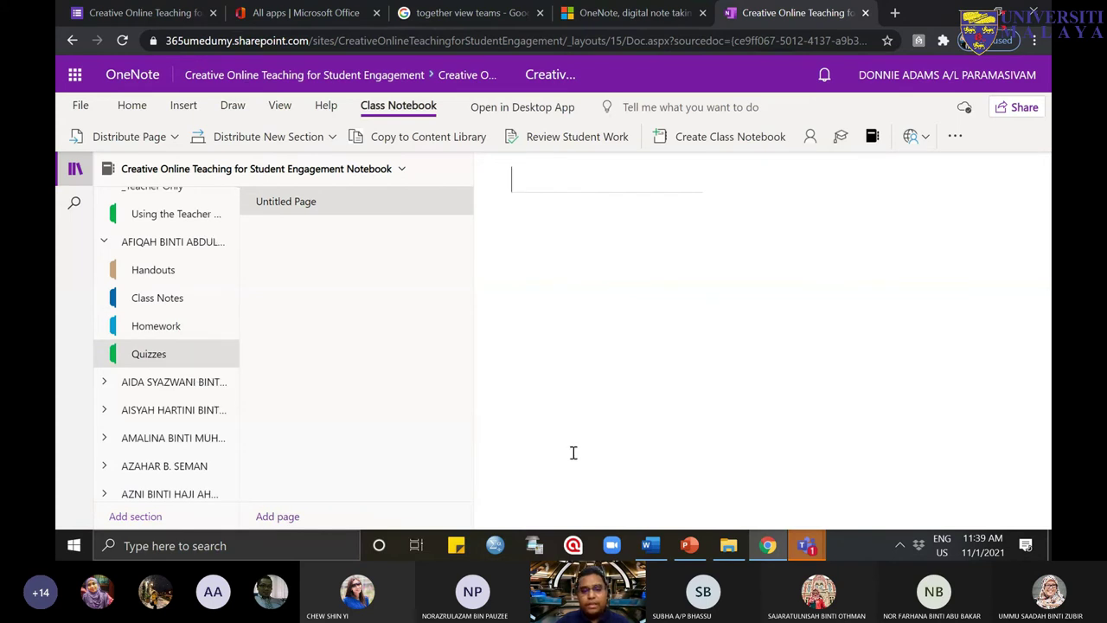
Step: Return to the first student's Homework section and look through the list of student notebooks below it
{"action": "left_click", "coordinate": [197, 336]}
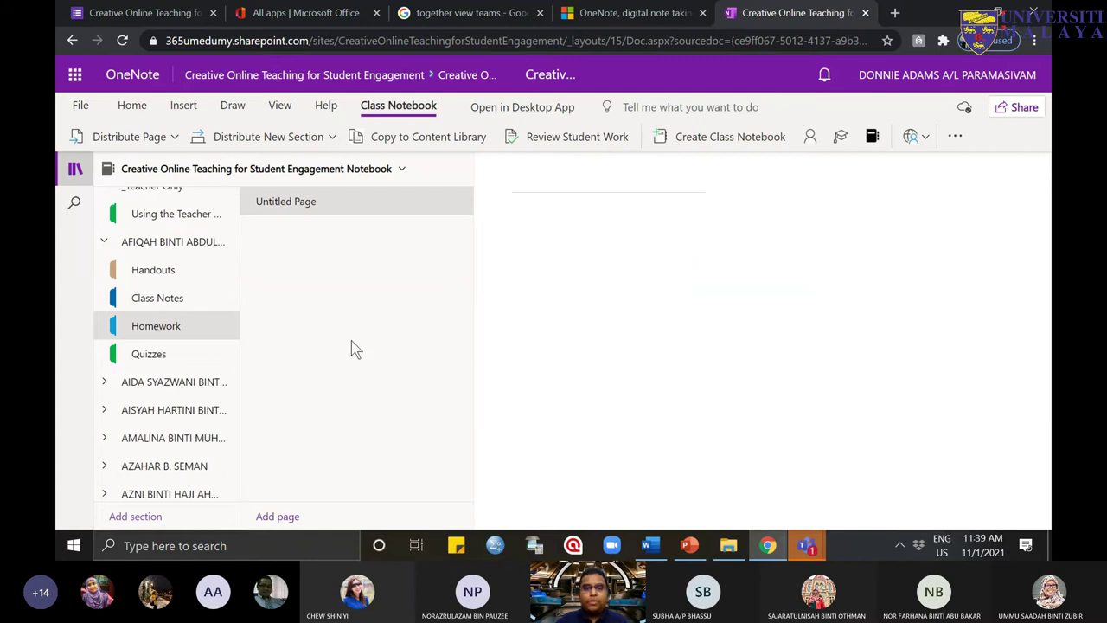
{"action": "scroll", "coordinate": [156, 388], "scroll_direction": "up", "scroll_amount": 1}
{"action": "scroll", "coordinate": [163, 385], "scroll_direction": "down", "scroll_amount": 2}
{"action": "scroll", "coordinate": [163, 385], "scroll_direction": "down", "scroll_amount": 1}
{"action": "scroll", "coordinate": [212, 370], "scroll_direction": "up", "scroll_amount": 1}
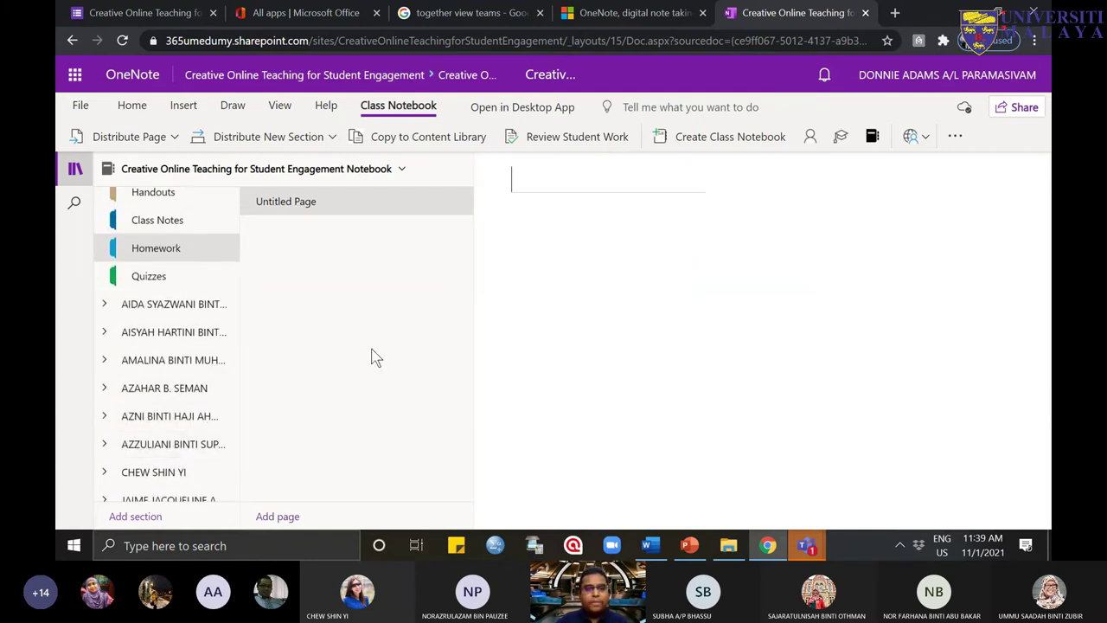
Step: Start Review Student Work and list the pages available for review in the Homework section
{"action": "left_click", "coordinate": [581, 137]}
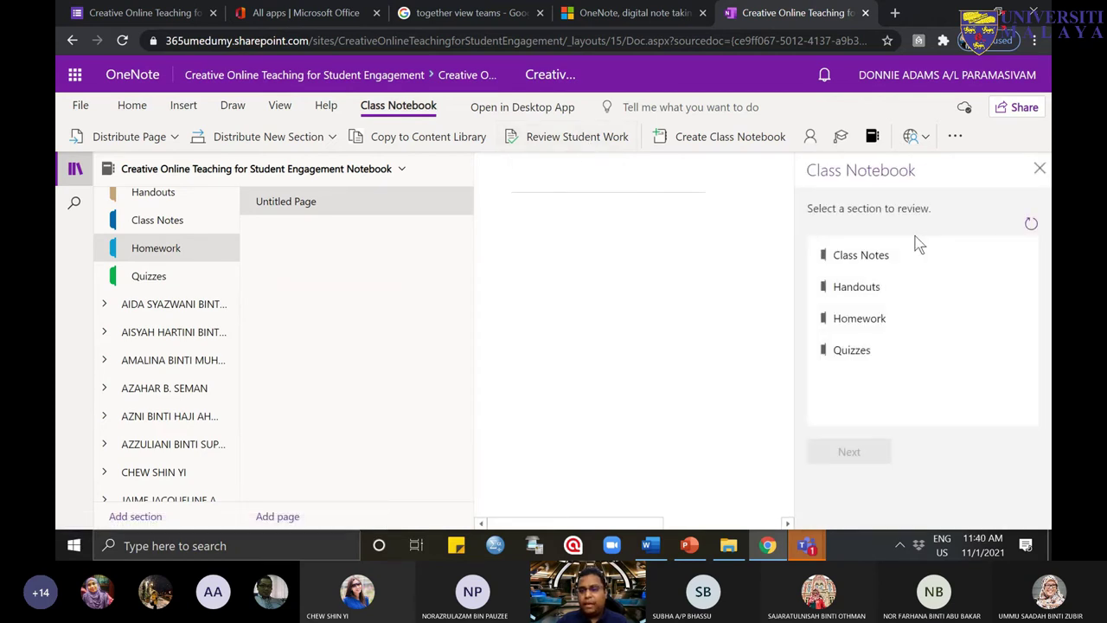
{"action": "left_click", "coordinate": [873, 327]}
{"action": "left_click", "coordinate": [868, 454]}
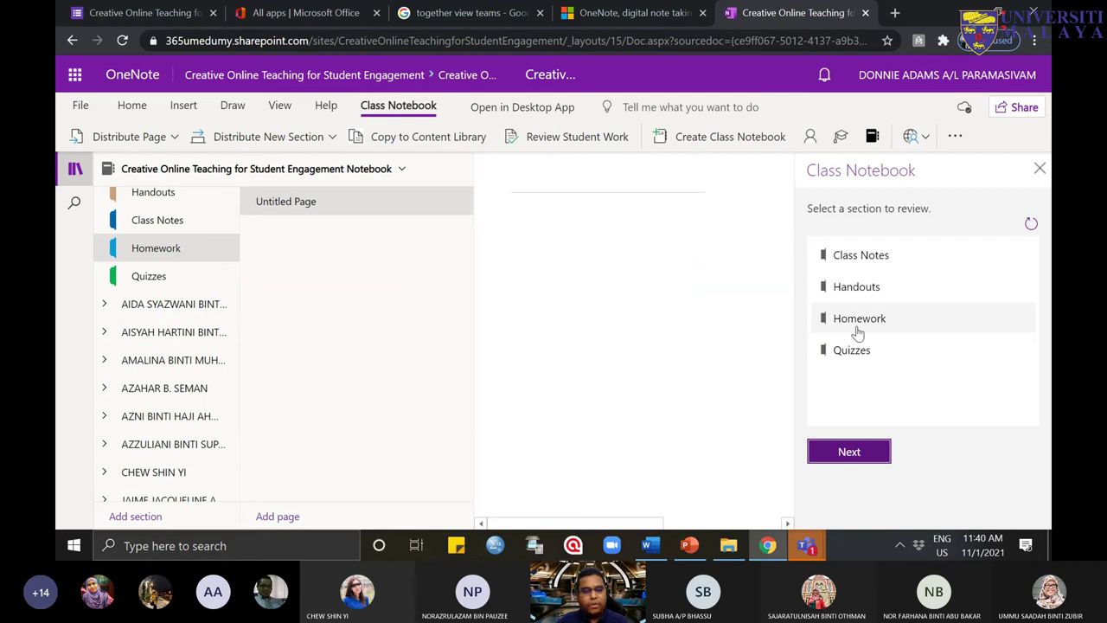
{"action": "key", "text": "Return"}
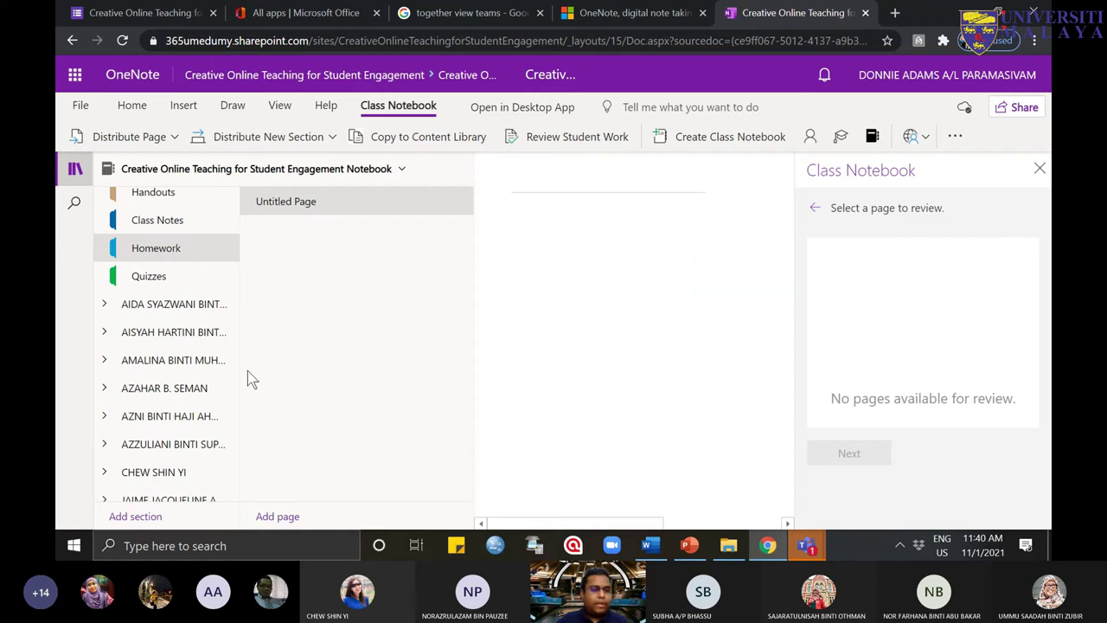
Step: Expand the second student's notebook, close the review pane and open that student's Homework section
{"action": "left_click", "coordinate": [173, 303]}
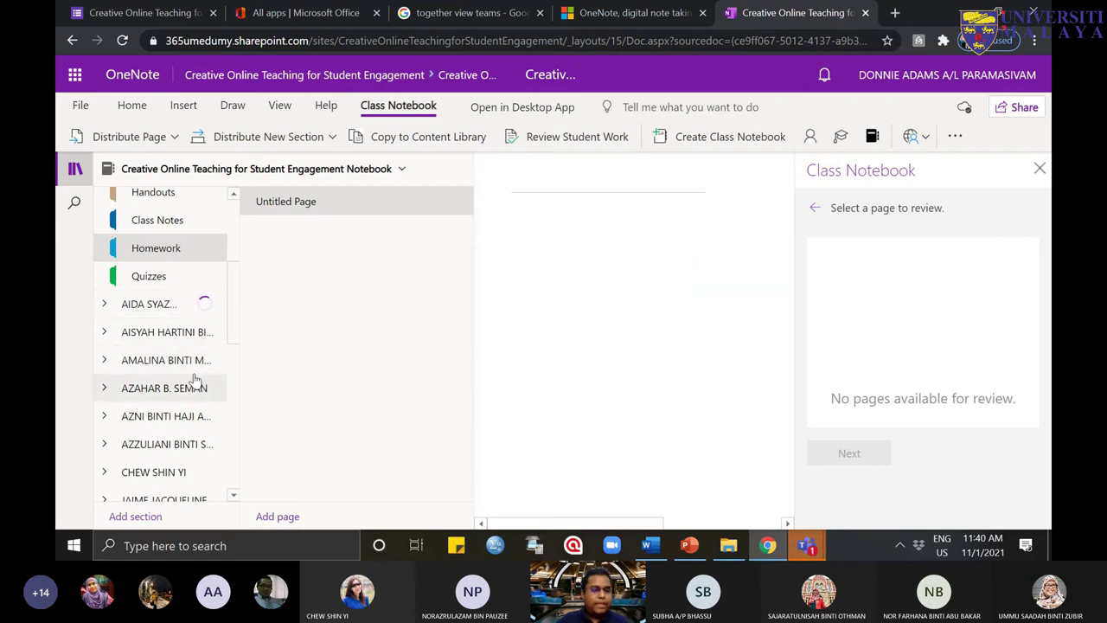
{"action": "left_click", "coordinate": [1038, 171]}
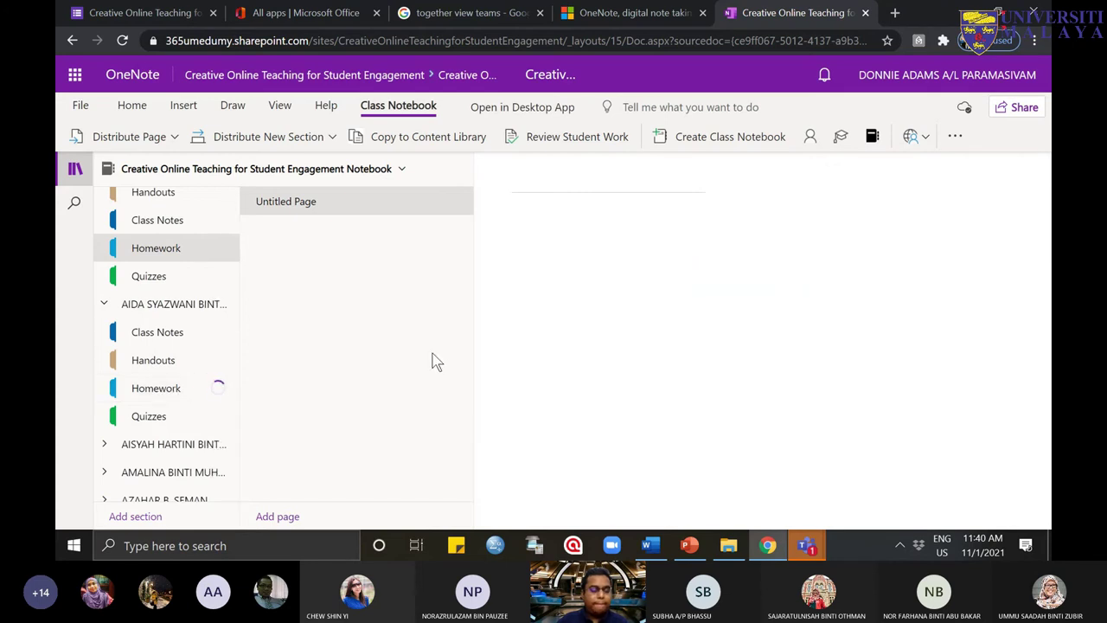
{"action": "left_click", "coordinate": [168, 391]}
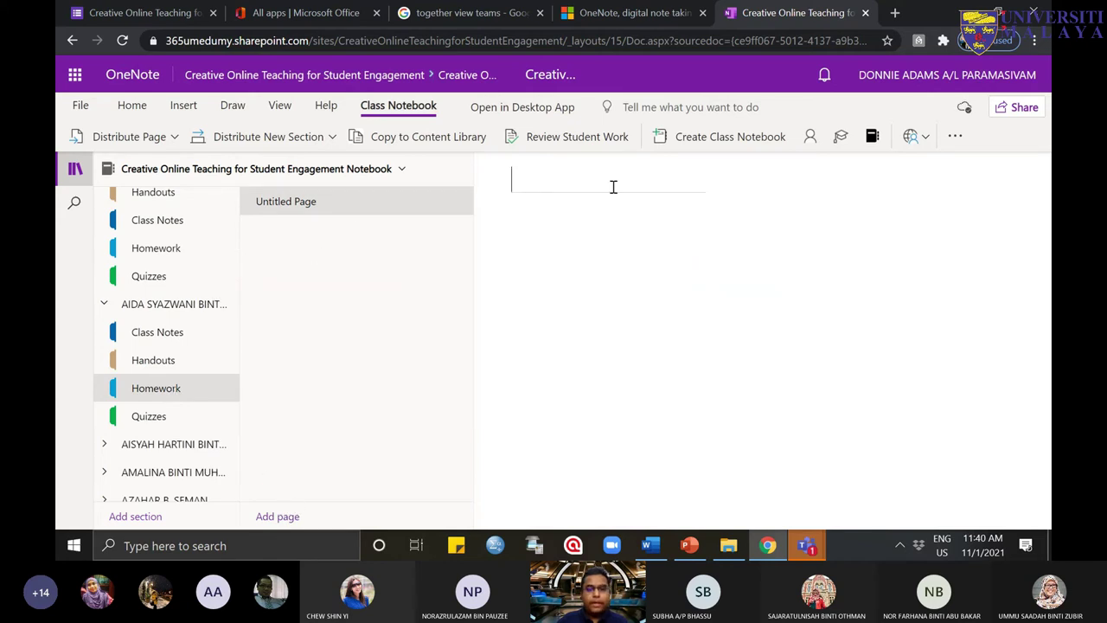
Step: Title the second student's homework page "My homework for Week 1" and add the text "This is my homework" below it
{"action": "type", "text": "My ome"}
{"action": "key", "text": "BackSpace"}
{"action": "key", "text": "BackSpace"}
{"action": "type", "text": "hoem"}
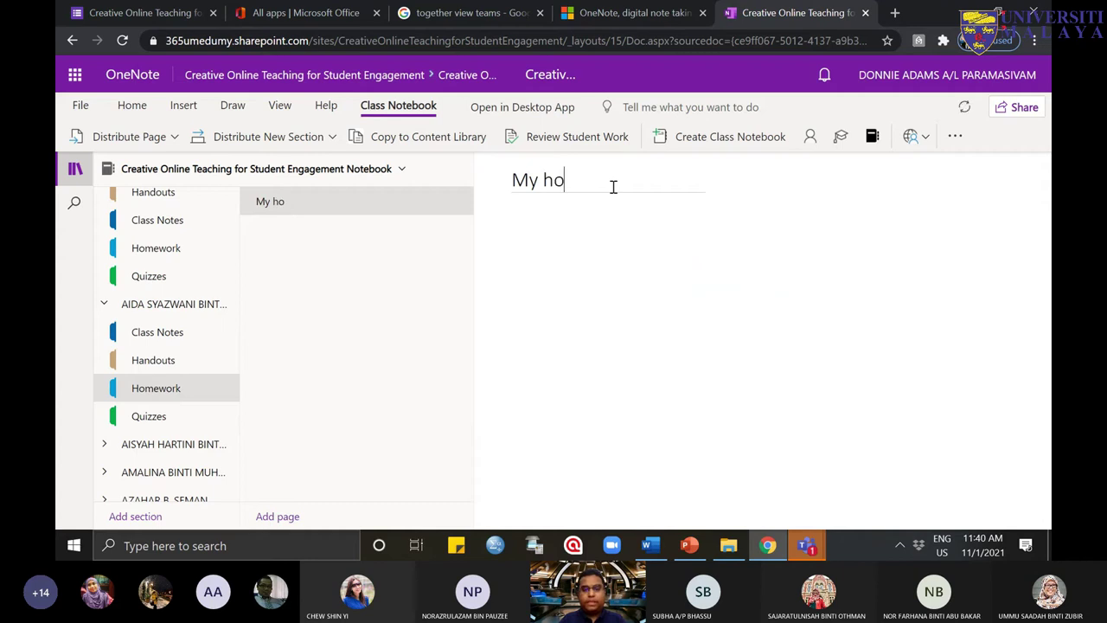
{"action": "key", "text": "BackSpace"}
{"action": "key", "text": "BackSpace"}
{"action": "type", "text": "mework"}
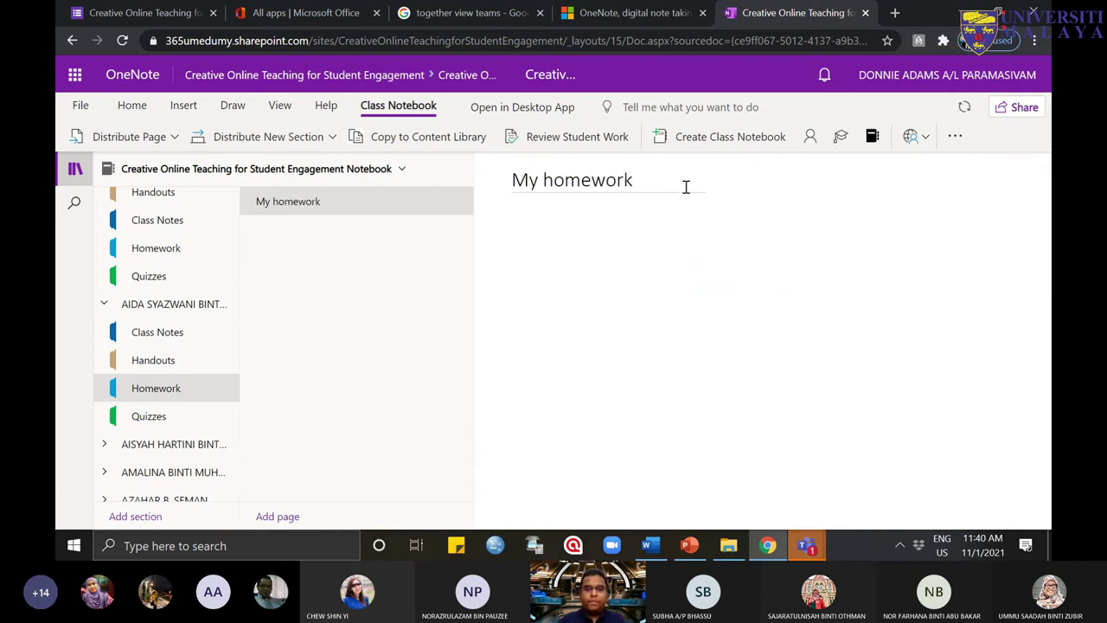
{"action": "type", "text": " for Weel"}
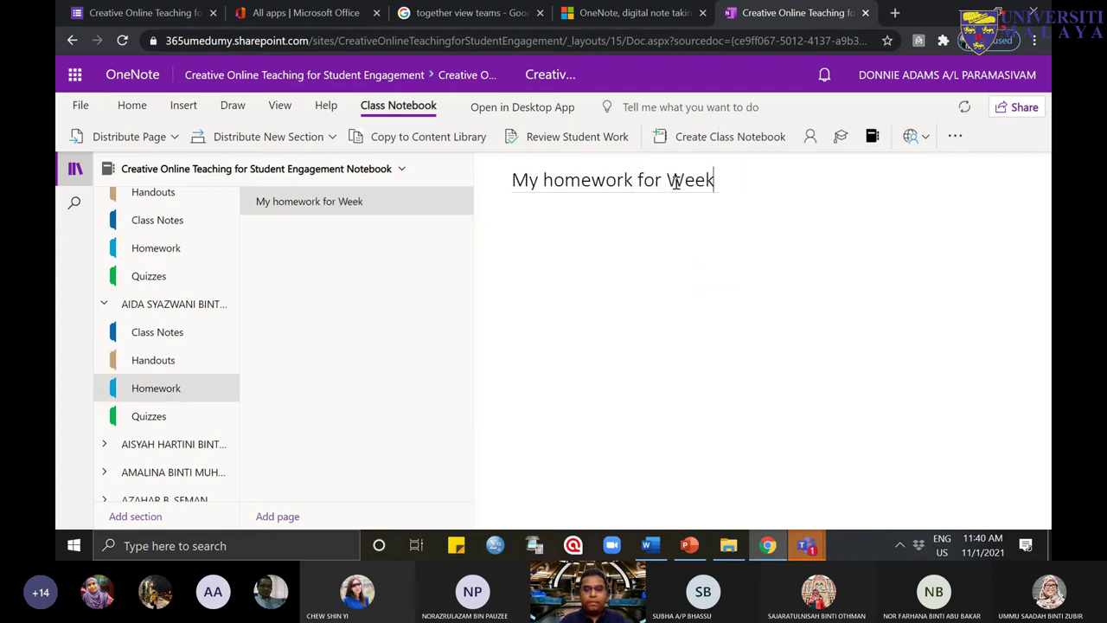
{"action": "key", "text": "Return"}
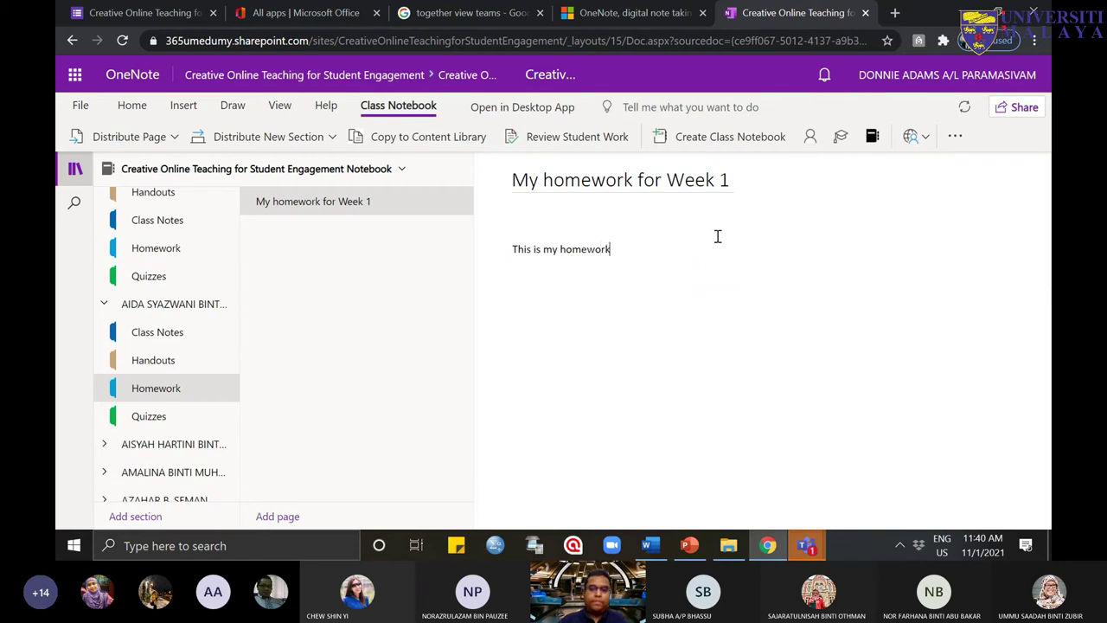
{"action": "left_click", "coordinate": [717, 328]}
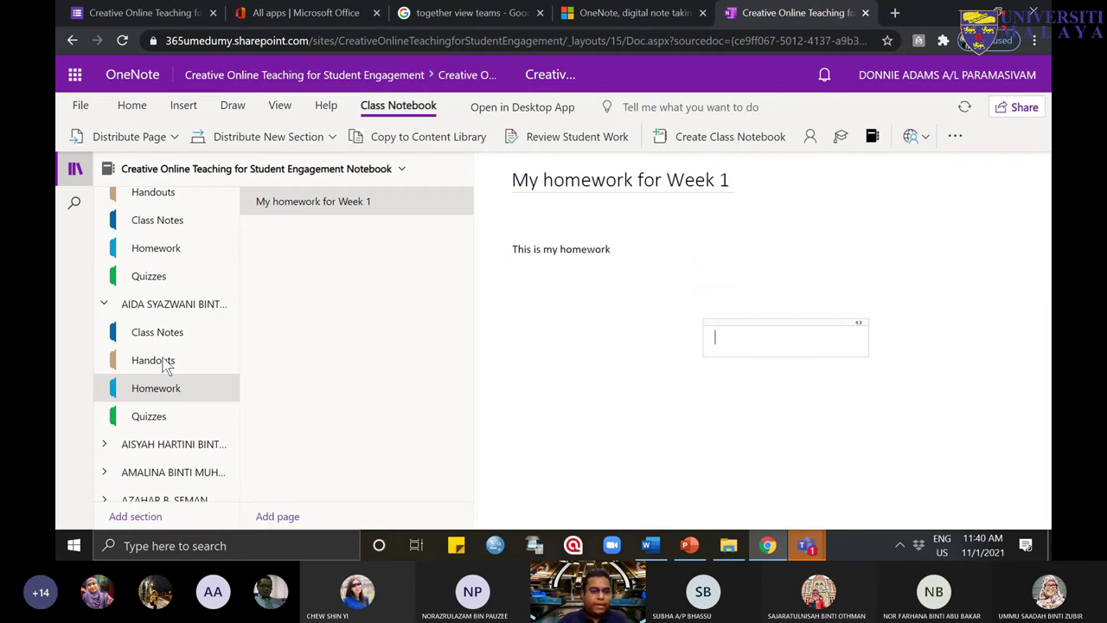
{"action": "left_click", "coordinate": [103, 304]}
{"action": "left_click", "coordinate": [103, 304]}
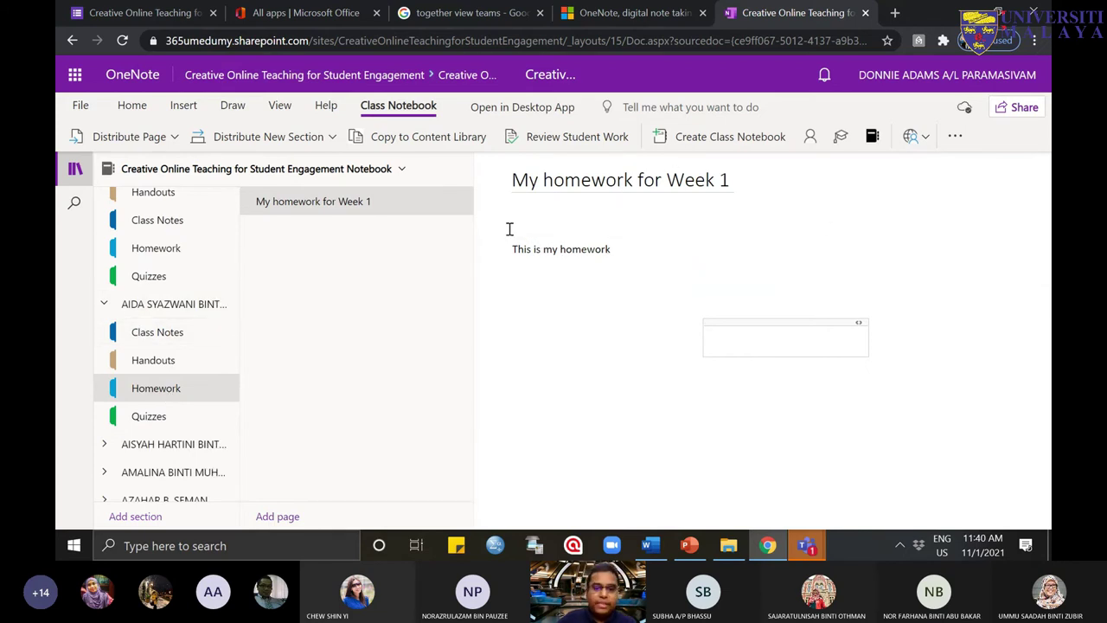
Step: Check the Homework section for reviewable pages through Review Student Work, reload its page list from the section selection, and close the pane
{"action": "left_click", "coordinate": [571, 148]}
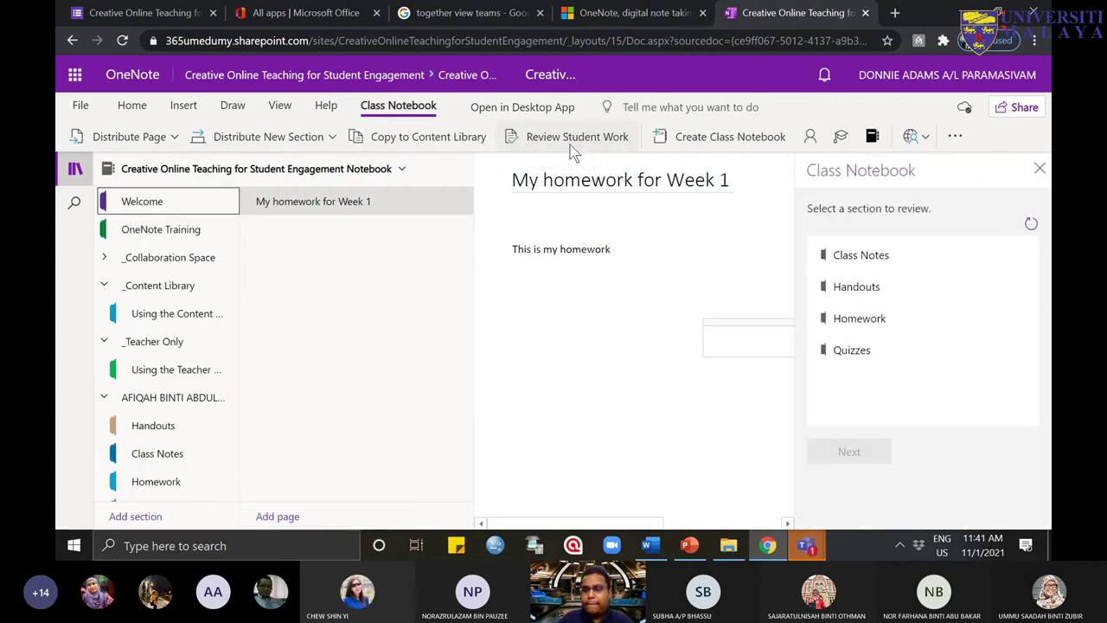
{"action": "left_click", "coordinate": [890, 321]}
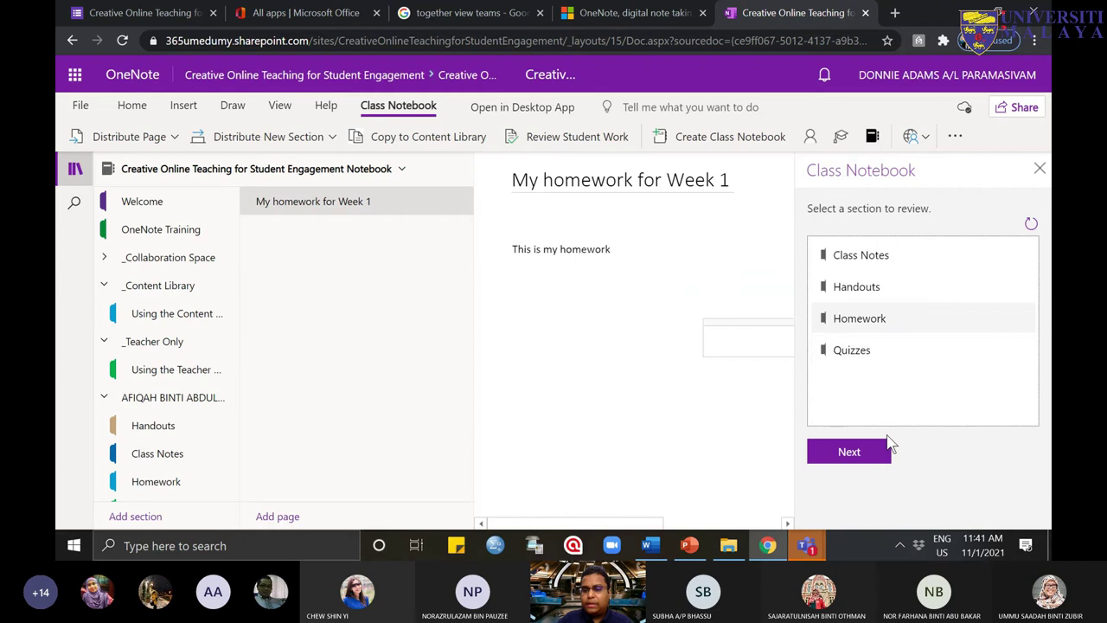
{"action": "left_click", "coordinate": [880, 448]}
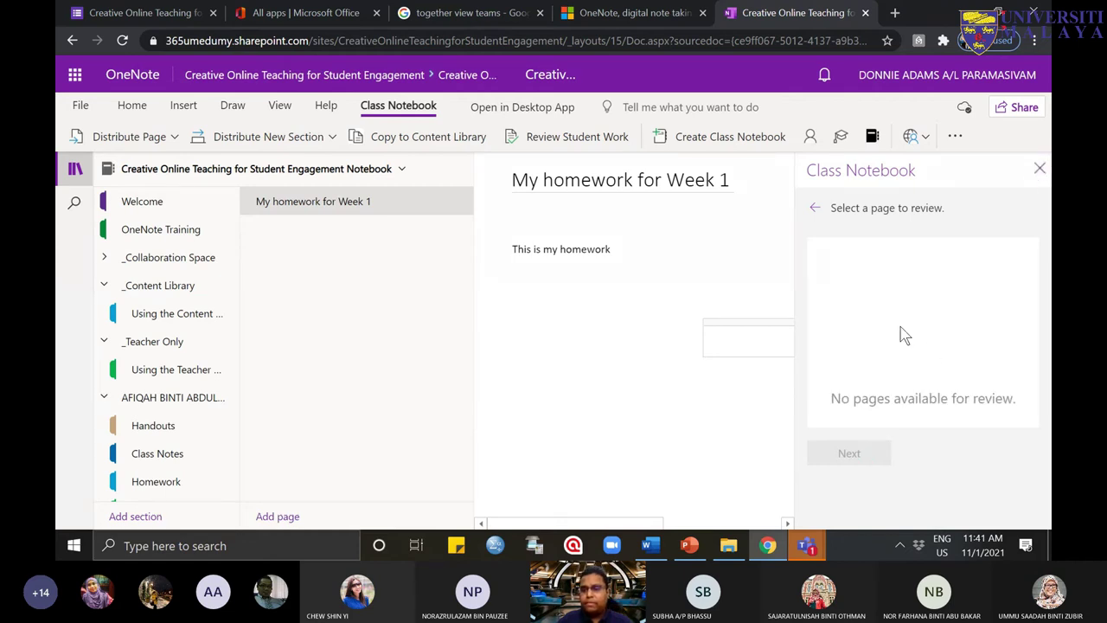
{"action": "left_click", "coordinate": [814, 208]}
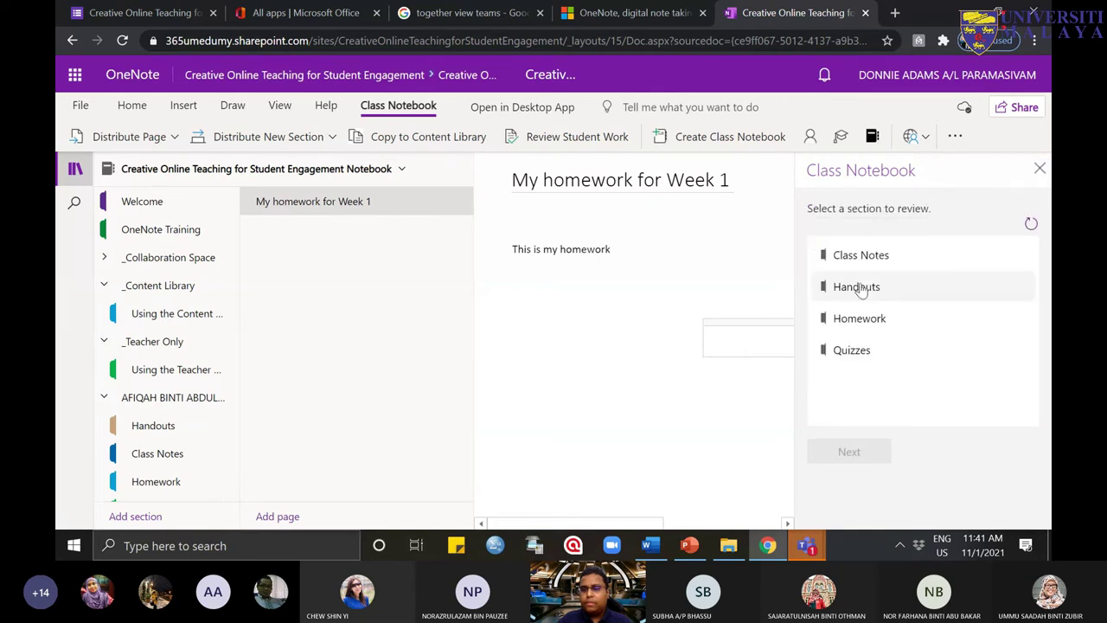
{"action": "left_click", "coordinate": [865, 320]}
{"action": "left_click", "coordinate": [874, 441]}
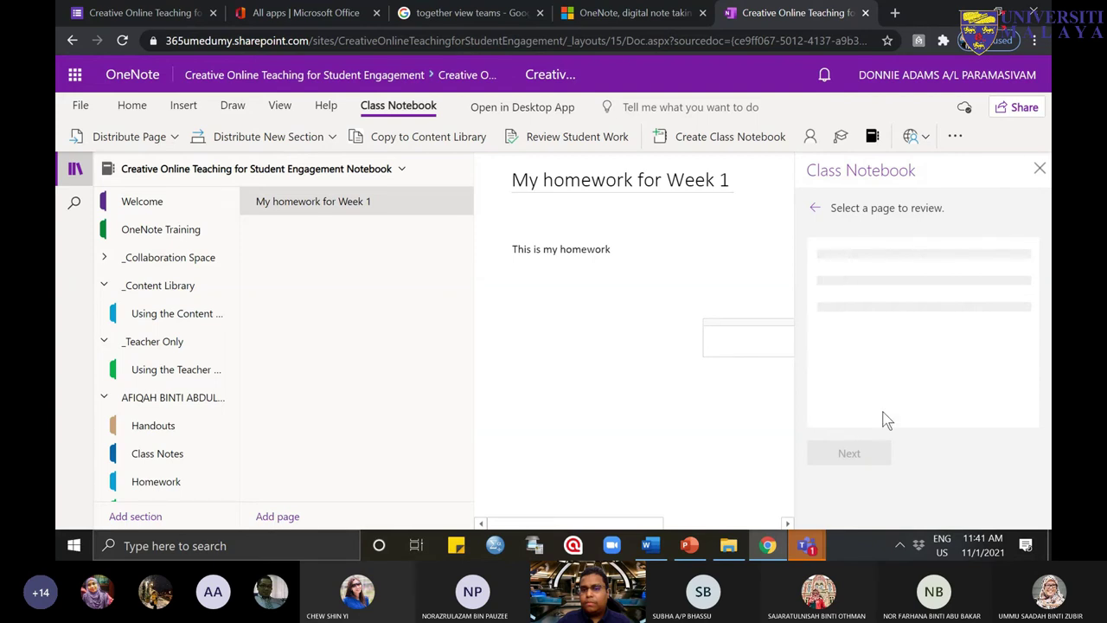
{"action": "left_click", "coordinate": [1041, 171]}
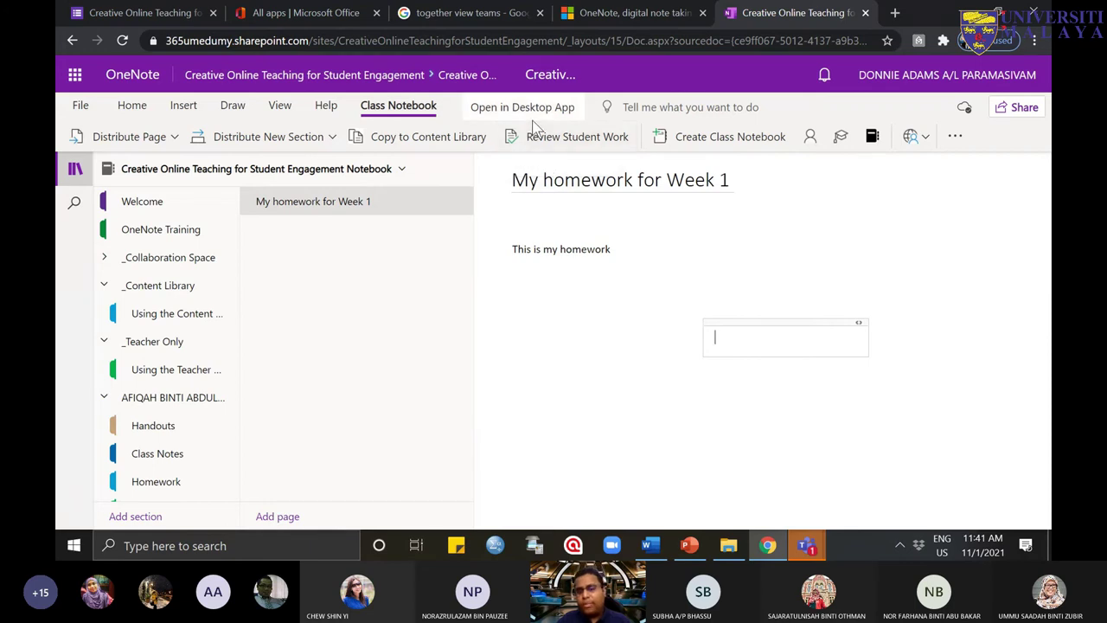
Step: Reopen Review Student Work, look once more for Homework pages to review, and close the pane
{"action": "left_click", "coordinate": [553, 145]}
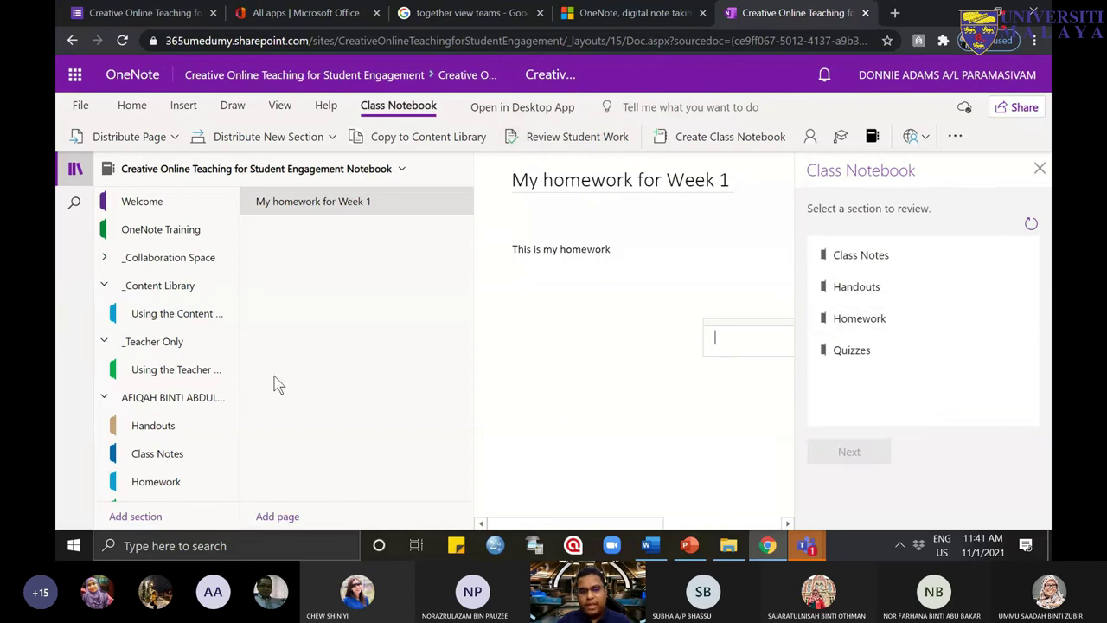
{"action": "left_click", "coordinate": [861, 350]}
{"action": "left_click", "coordinate": [869, 320]}
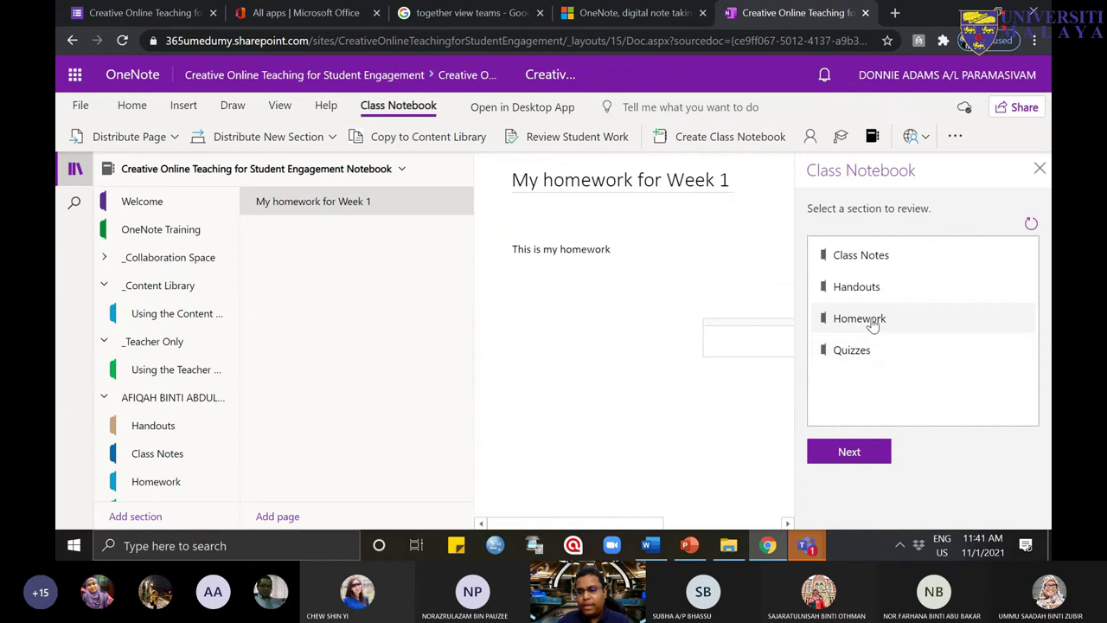
{"action": "left_click", "coordinate": [852, 451]}
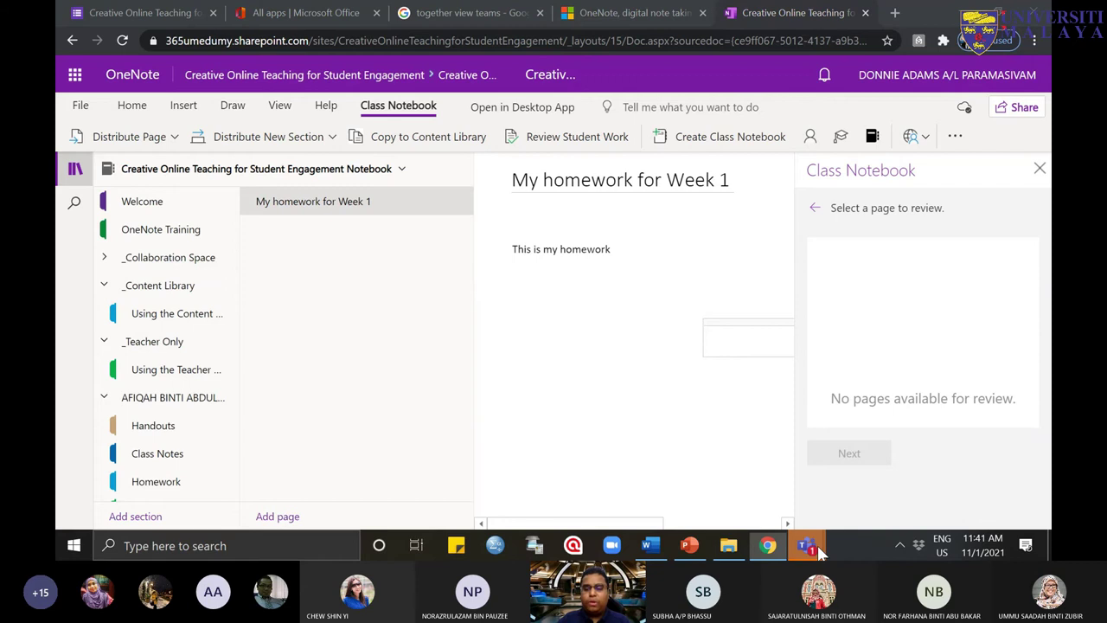
{"action": "mouse_move", "coordinate": [818, 545]}
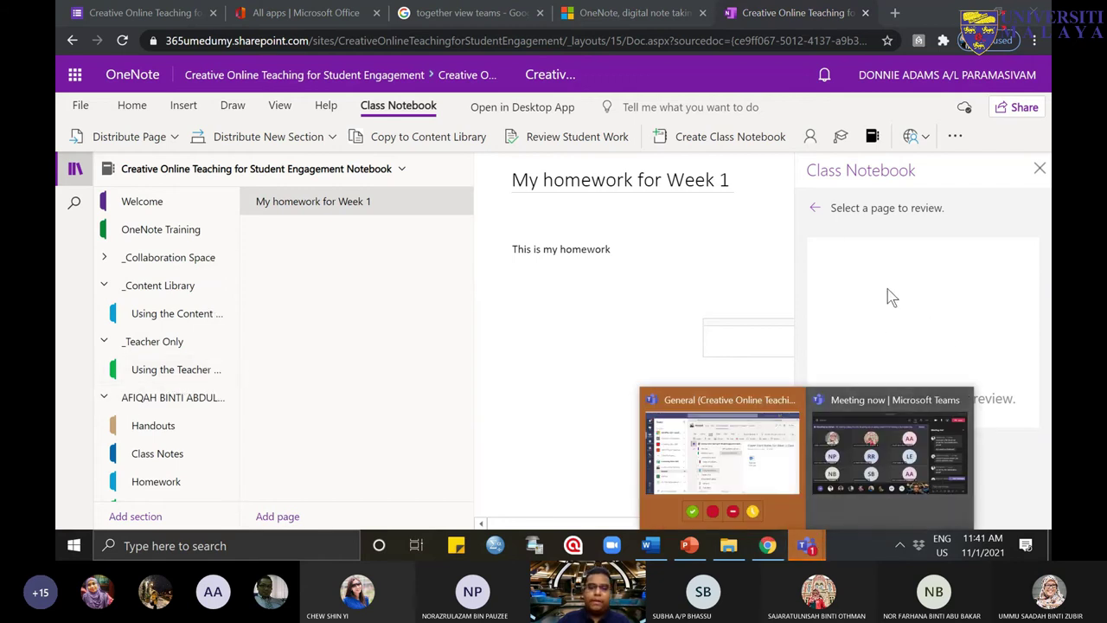
{"action": "left_click", "coordinate": [1040, 167]}
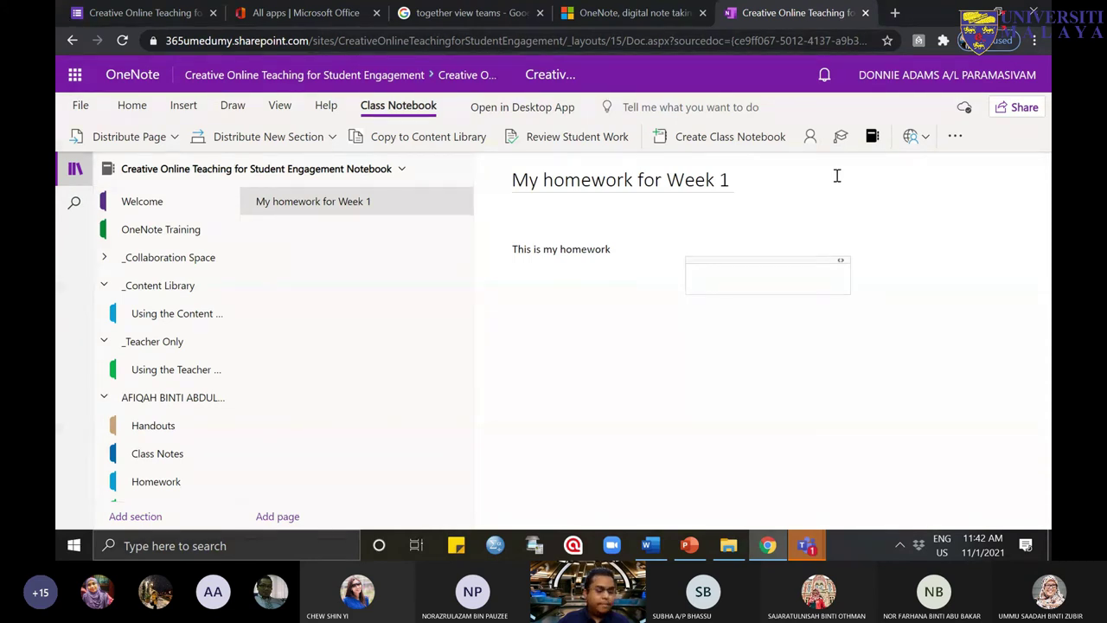
Step: Switch to the Teams meeting window and read on in the meeting chat while a participant speaks
{"action": "mouse_move", "coordinate": [812, 551]}
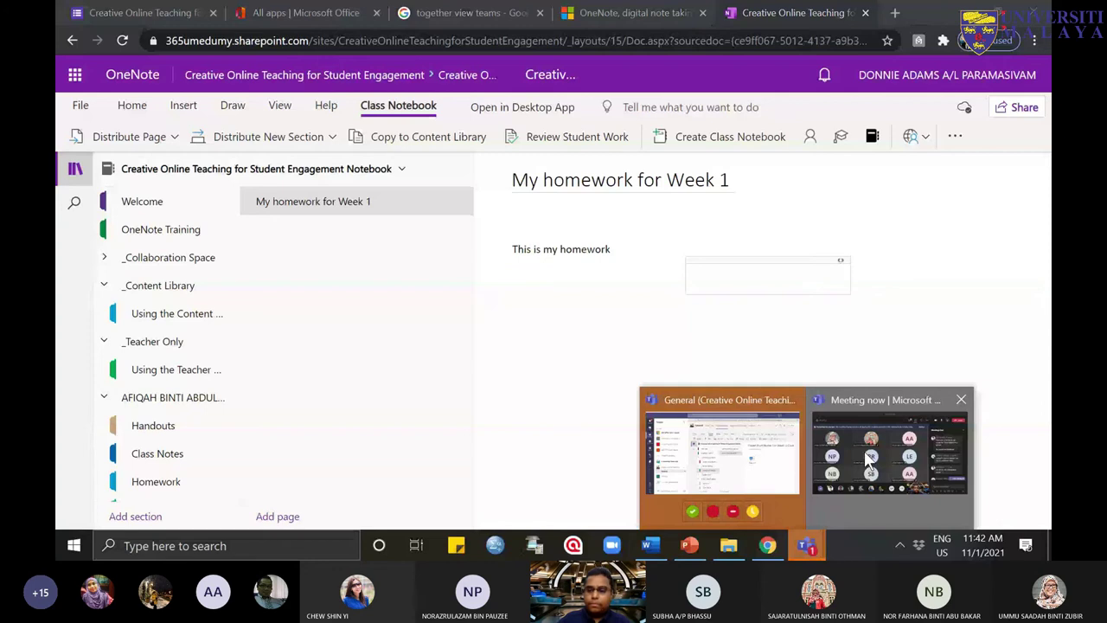
{"action": "left_click", "coordinate": [869, 461]}
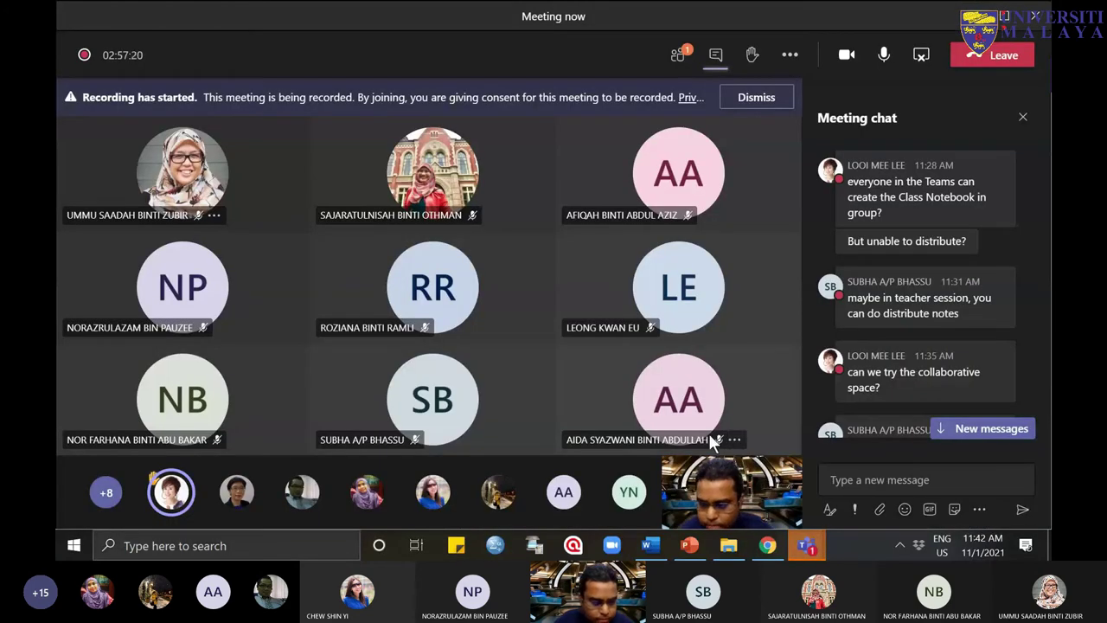
{"action": "left_click", "coordinate": [170, 495]}
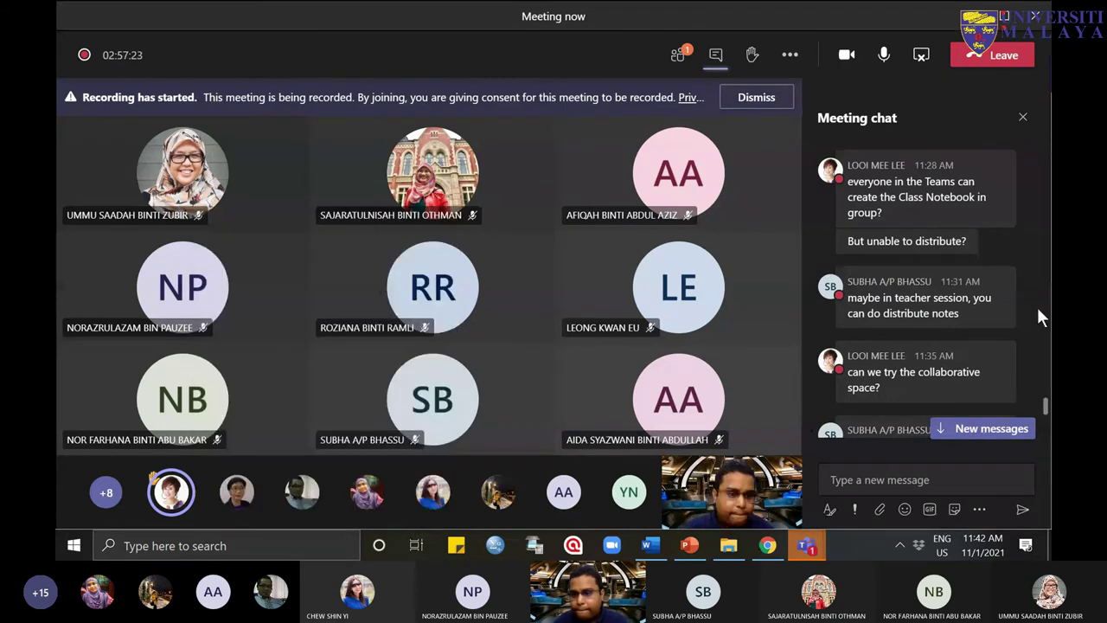
{"action": "scroll", "coordinate": [1036, 304], "scroll_direction": "down", "scroll_amount": 2}
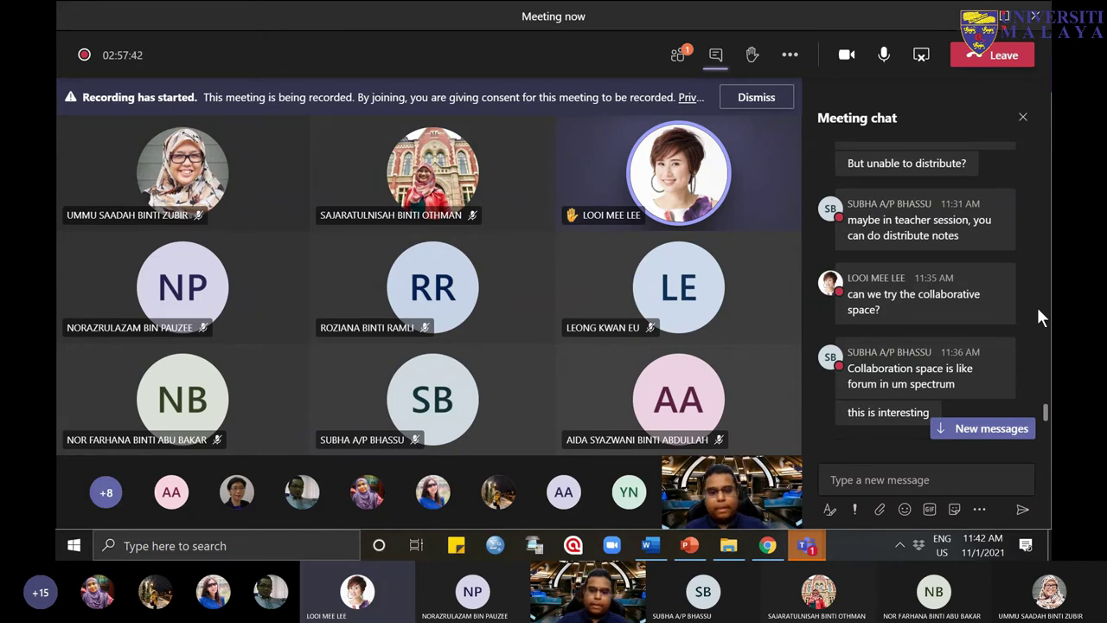
Step: Switch to the main Teams window and show the General channel posts of the Creative Online Teaching team, including the Class Notebook setup option
{"action": "mouse_move", "coordinate": [809, 541]}
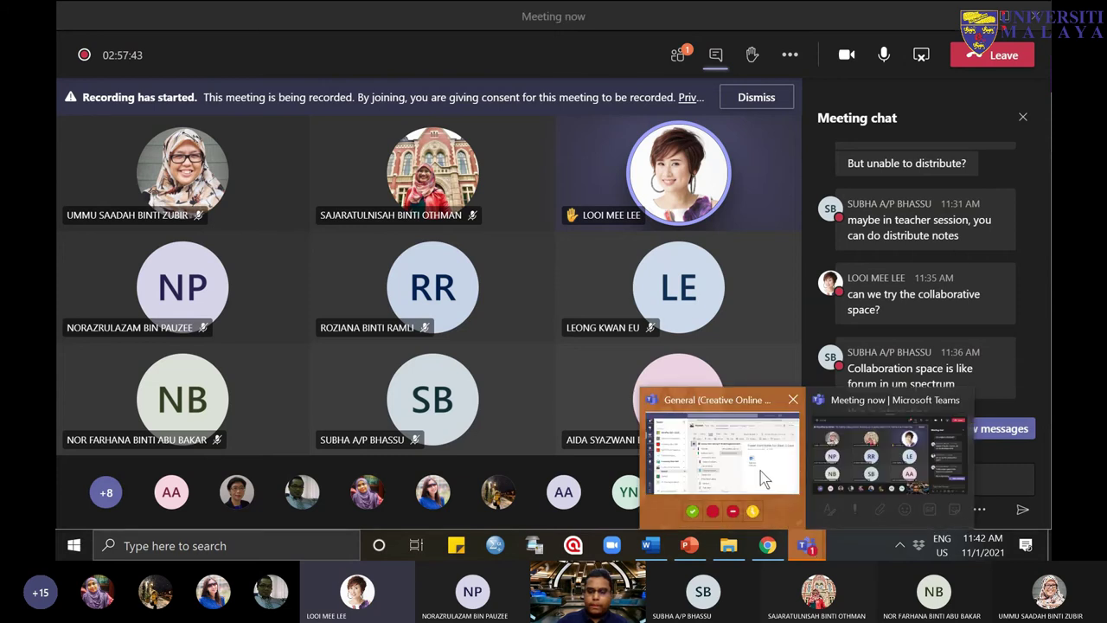
{"action": "left_click", "coordinate": [723, 416]}
{"action": "left_click", "coordinate": [217, 360]}
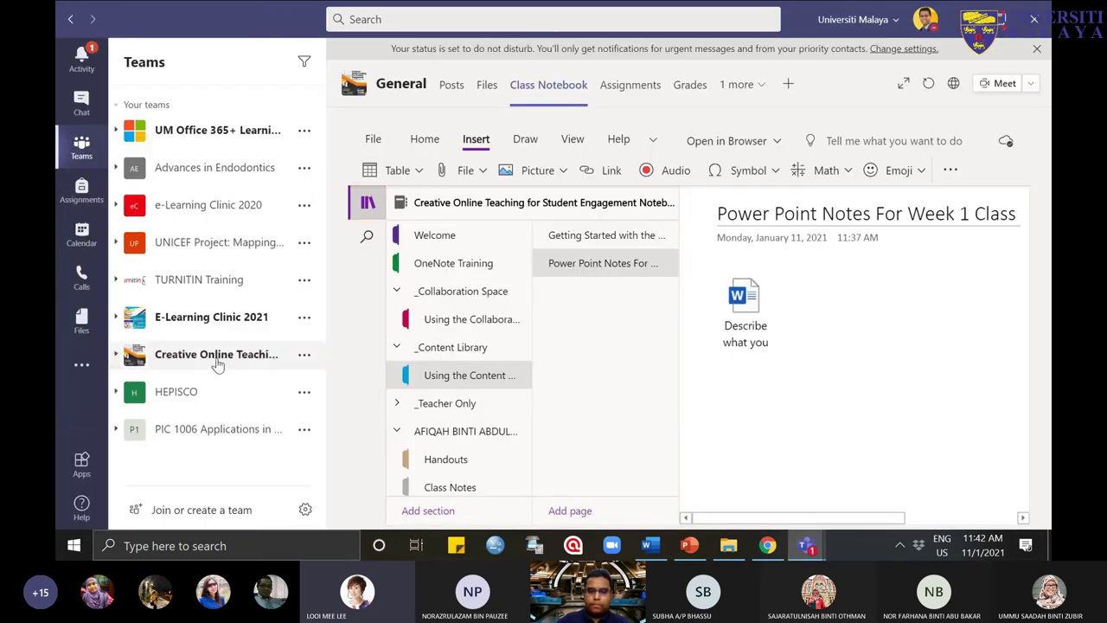
{"action": "left_click", "coordinate": [217, 360]}
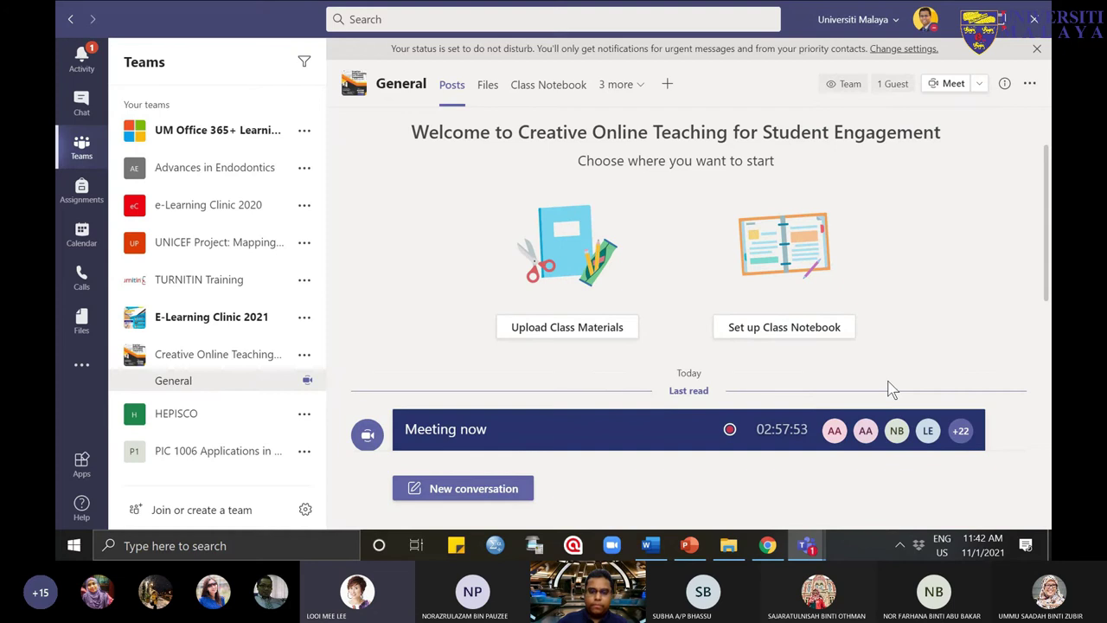
Step: Return to the Teams meeting window and read the newer participant messages in the meeting chat
{"action": "mouse_move", "coordinate": [807, 545]}
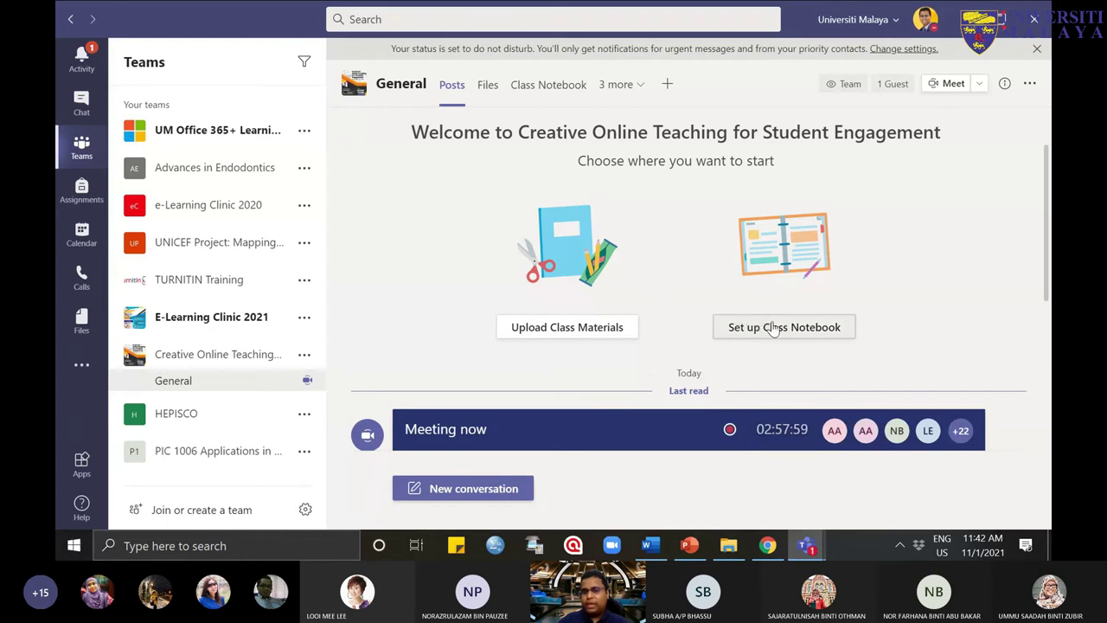
{"action": "left_click", "coordinate": [807, 546]}
{"action": "left_click", "coordinate": [837, 467]}
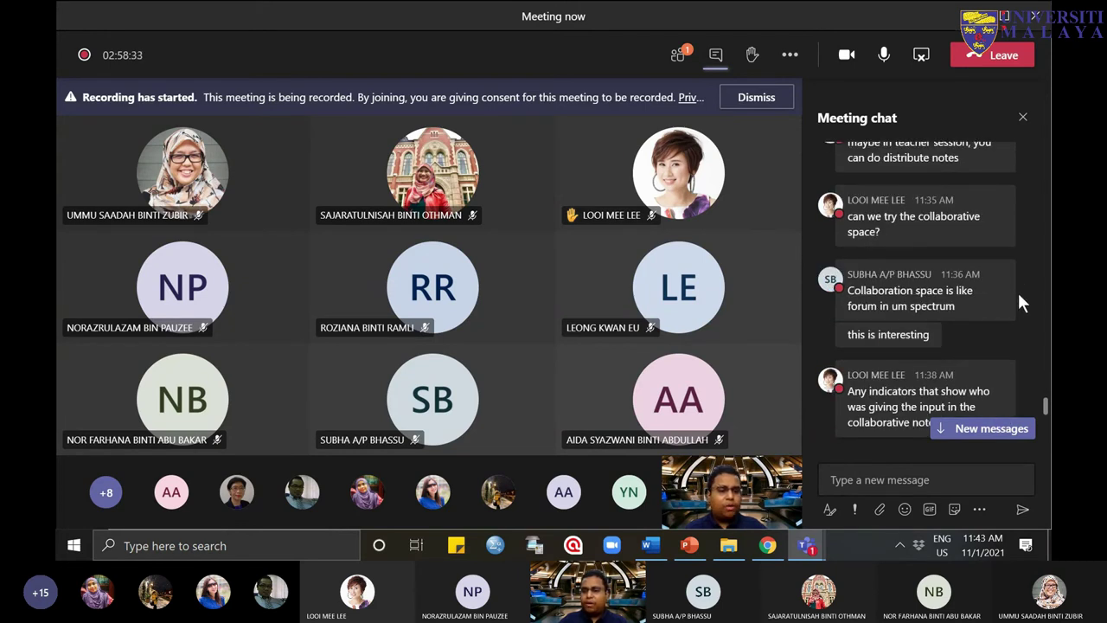
{"action": "scroll", "coordinate": [1019, 367], "scroll_direction": "down", "scroll_amount": 3}
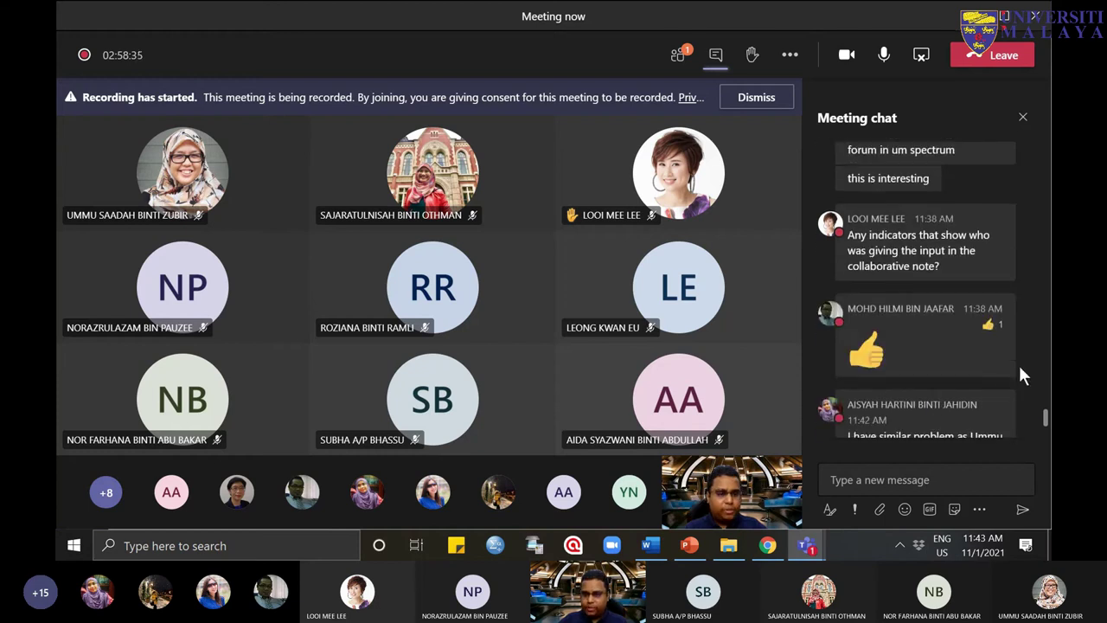
Step: Look back through the meeting chat and read the participants' questions, down to the newest message about the missing distribute-page ribbon
{"action": "scroll", "coordinate": [1019, 362], "scroll_direction": "up", "scroll_amount": 2}
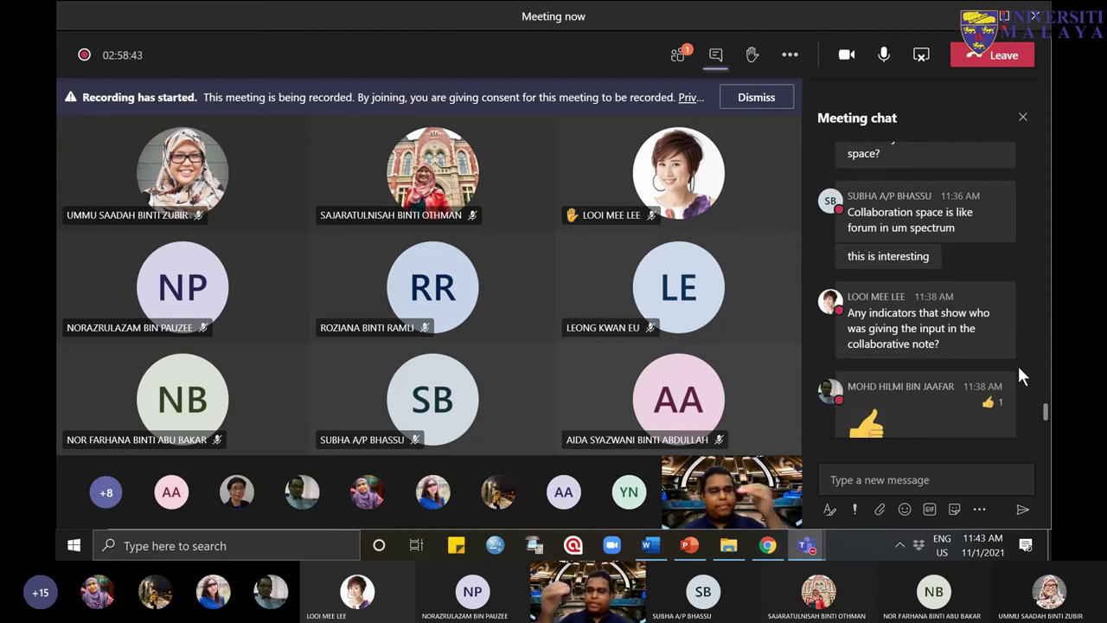
{"action": "mouse_move", "coordinate": [997, 406]}
{"action": "scroll", "coordinate": [998, 407], "scroll_direction": "down", "scroll_amount": 1}
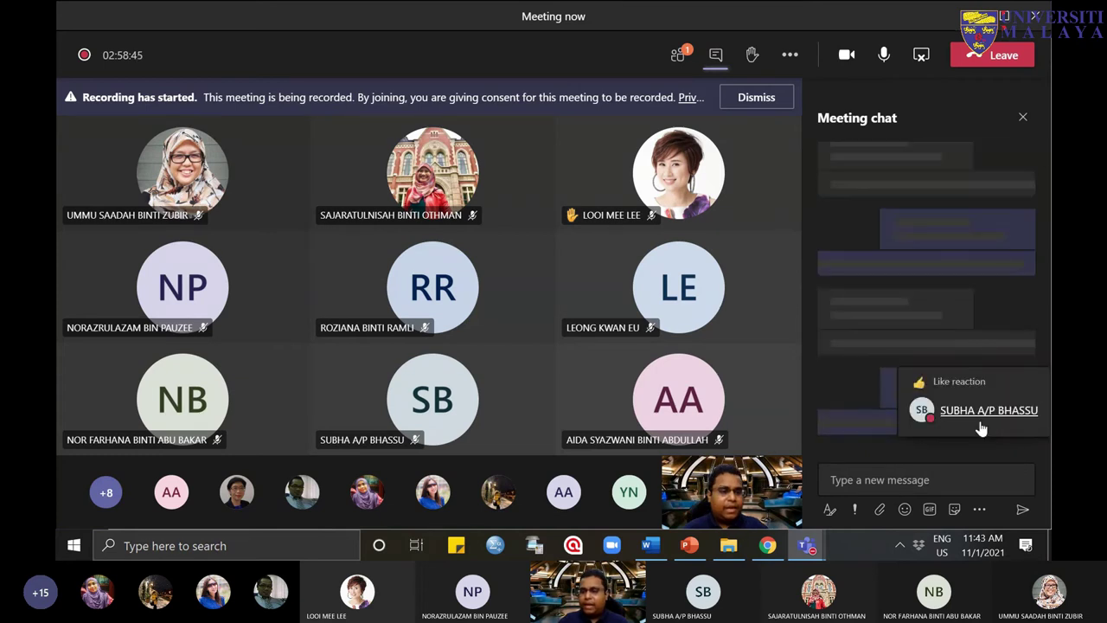
{"action": "scroll", "coordinate": [1010, 247], "scroll_direction": "up", "scroll_amount": 10}
{"action": "scroll", "coordinate": [1009, 338], "scroll_direction": "up", "scroll_amount": 1}
{"action": "scroll", "coordinate": [1006, 351], "scroll_direction": "down", "scroll_amount": 10}
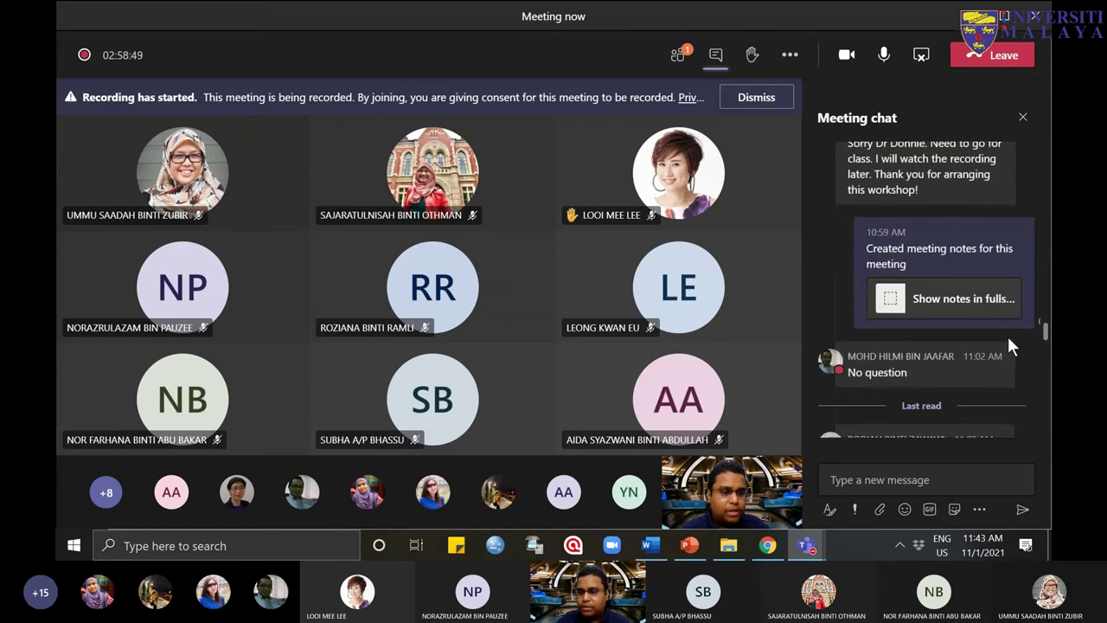
{"action": "scroll", "coordinate": [1009, 340], "scroll_direction": "down", "scroll_amount": 10}
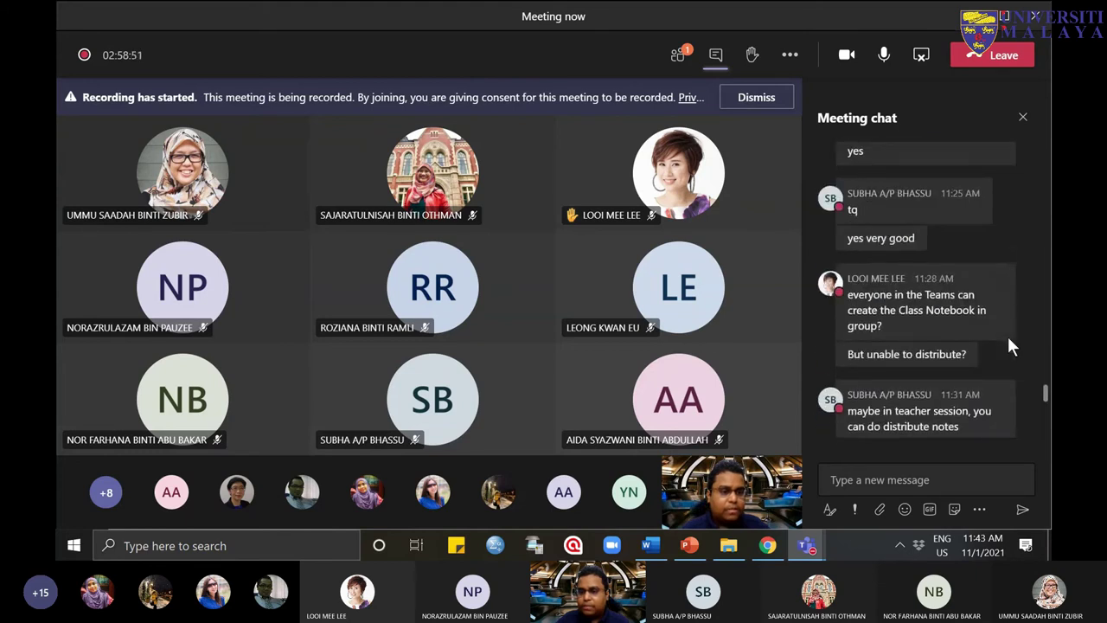
{"action": "scroll", "coordinate": [1008, 340], "scroll_direction": "down", "scroll_amount": 5}
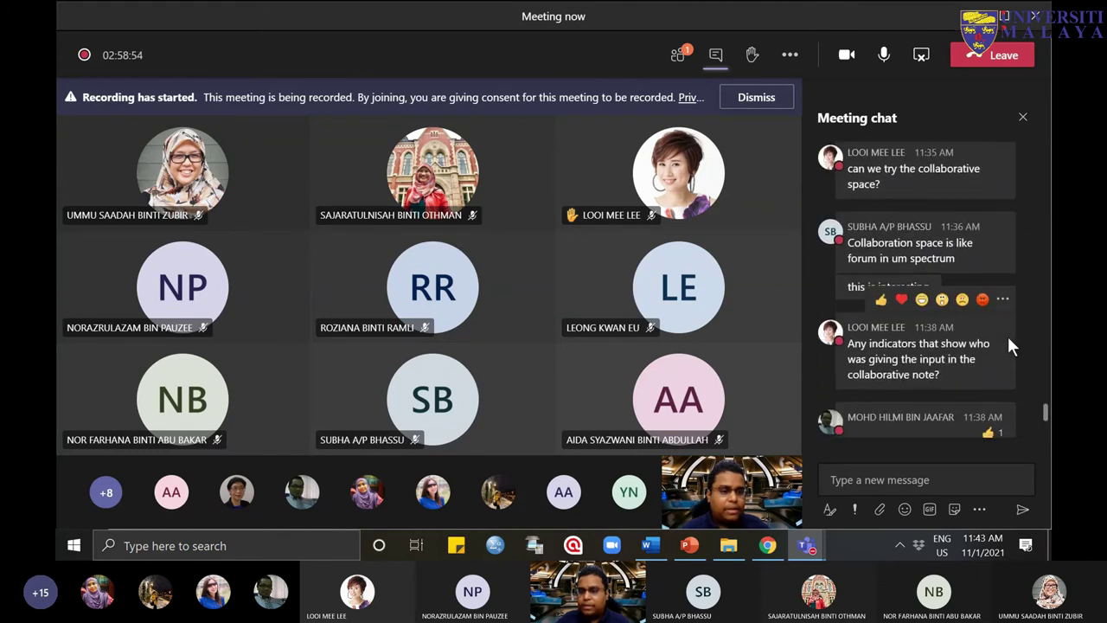
{"action": "scroll", "coordinate": [1009, 340], "scroll_direction": "down", "scroll_amount": 3}
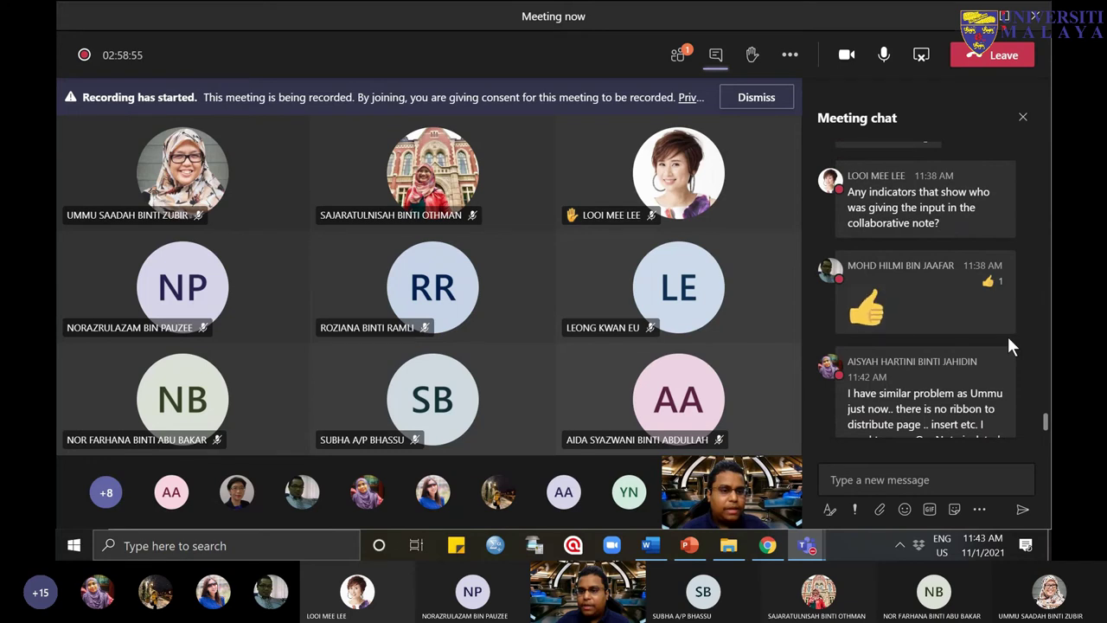
{"action": "scroll", "coordinate": [1009, 340], "scroll_direction": "down", "scroll_amount": 2}
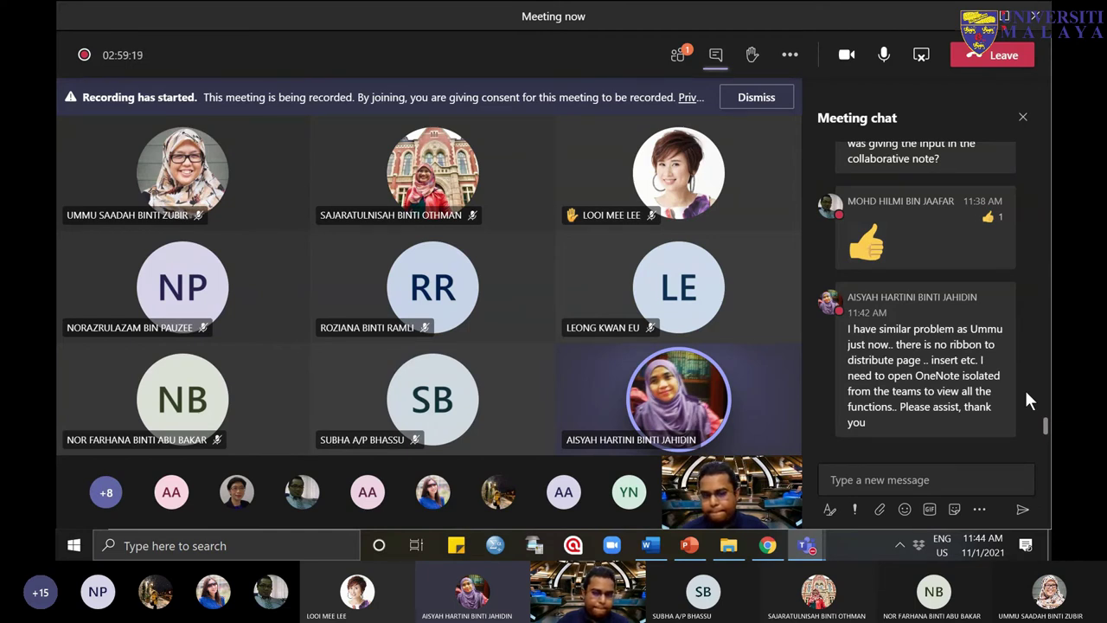
Step: Switch to the main Teams window, open the General channel's Class Notebook, and show its section navigation
{"action": "mouse_move", "coordinate": [807, 544]}
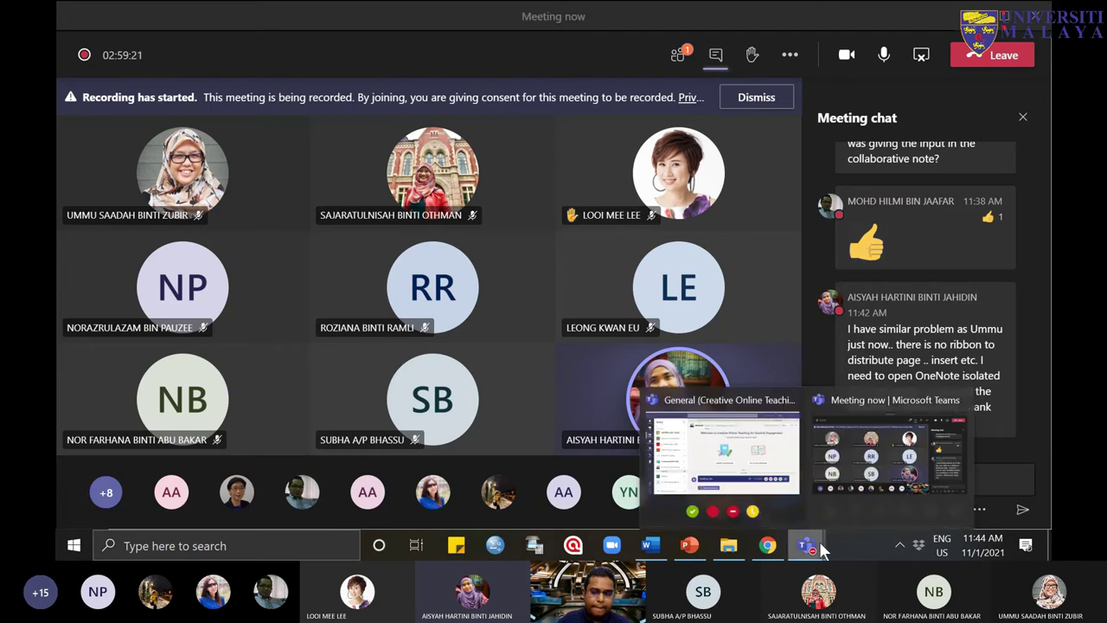
{"action": "left_click", "coordinate": [773, 492]}
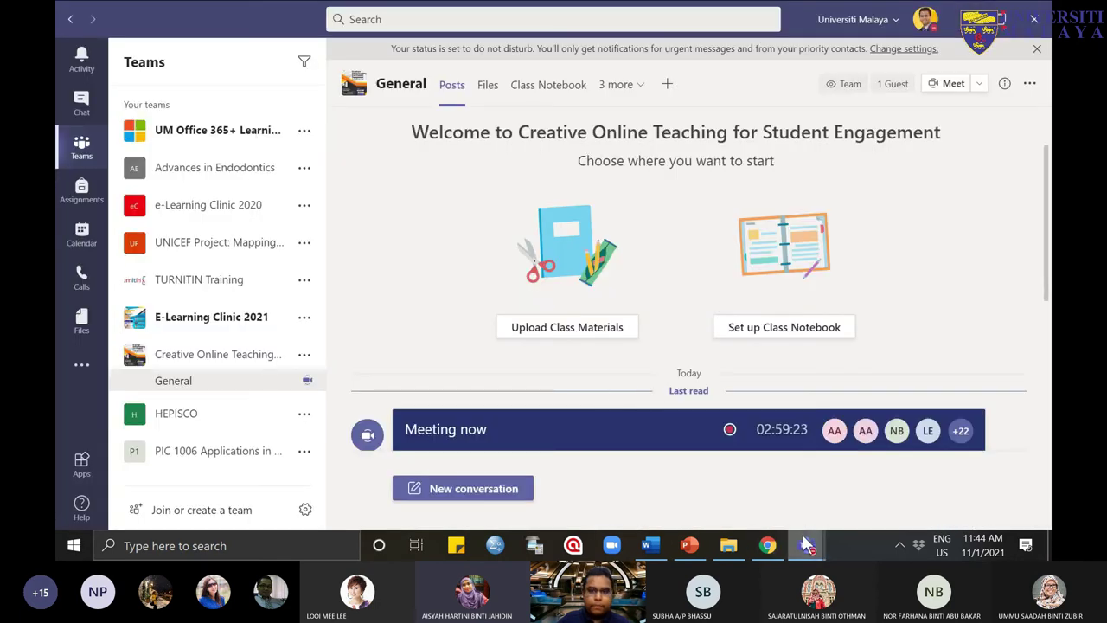
{"action": "left_click", "coordinate": [573, 85]}
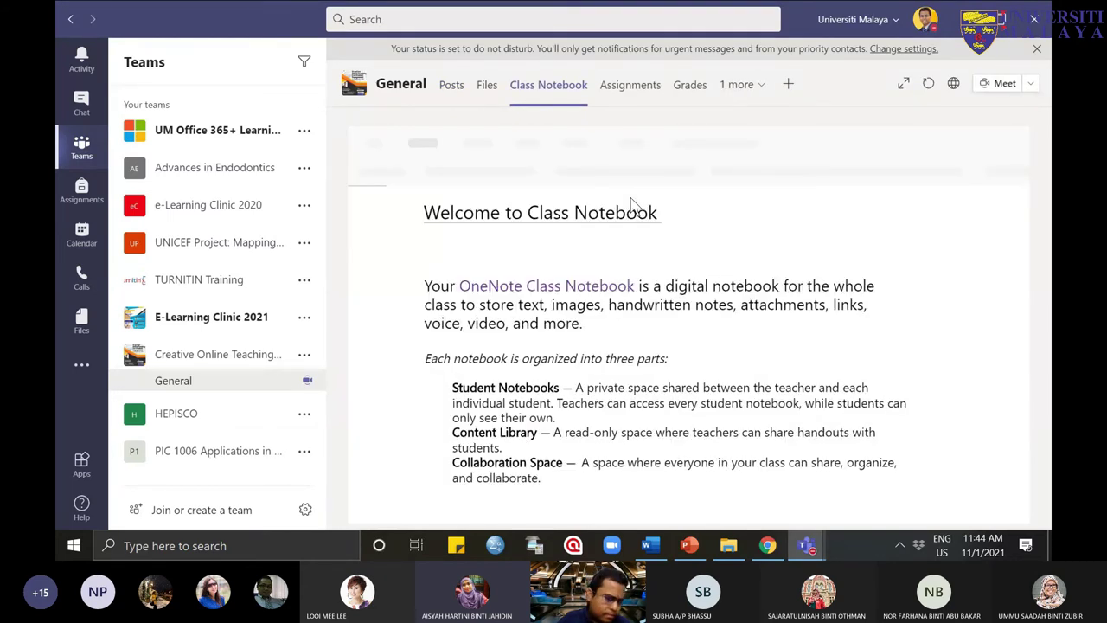
{"action": "left_click", "coordinate": [370, 205]}
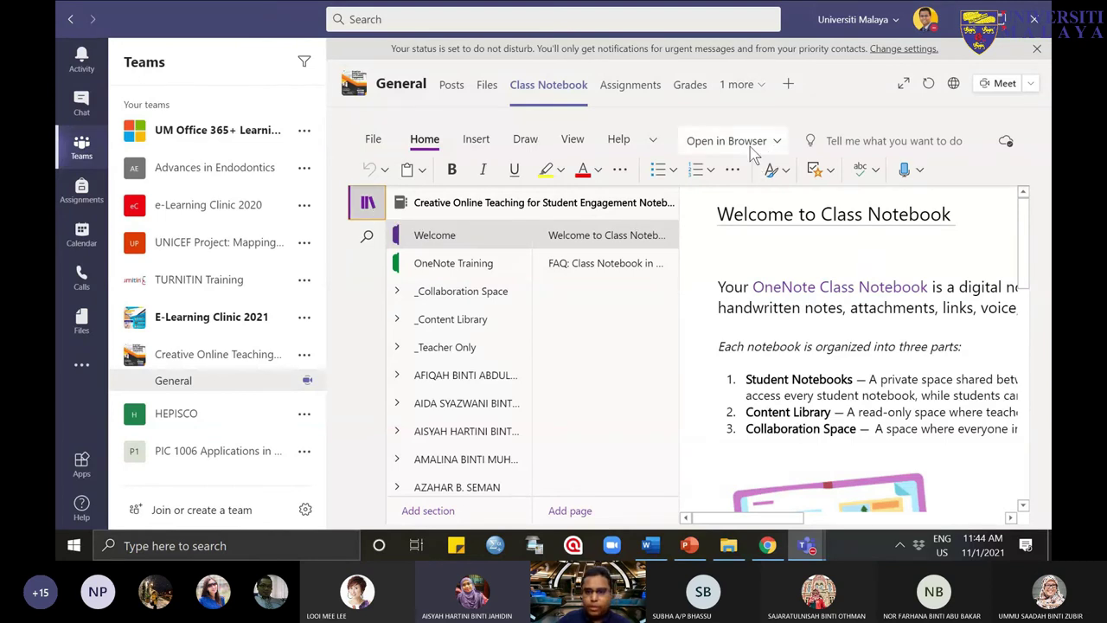
Step: Show the notebook's open options and open the Class Notebook in the browser
{"action": "left_click", "coordinate": [776, 149]}
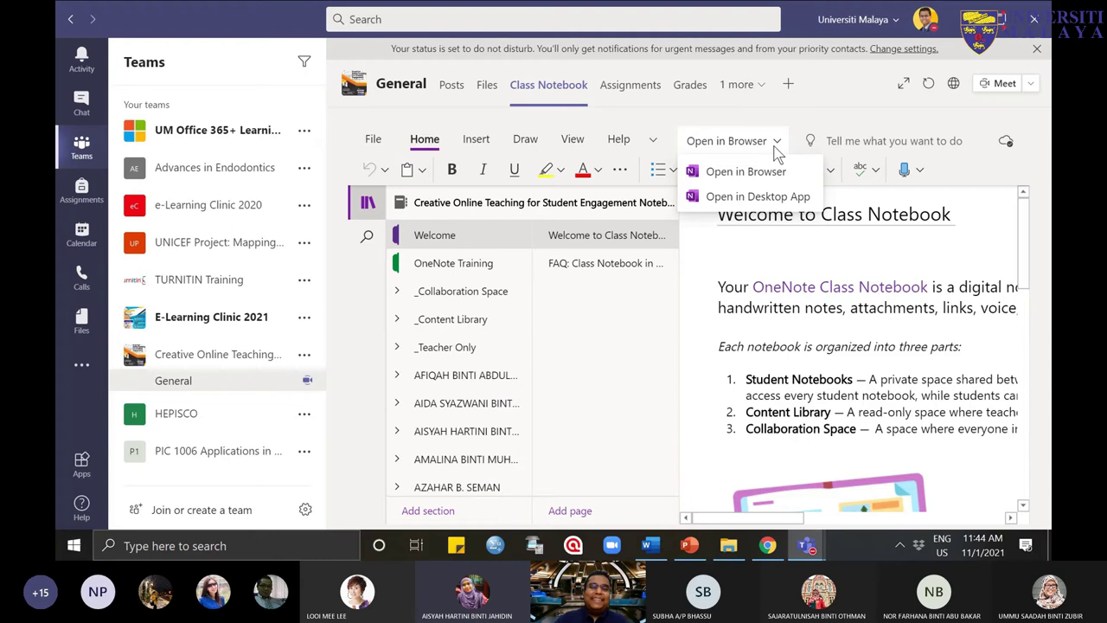
{"action": "left_click", "coordinate": [772, 144]}
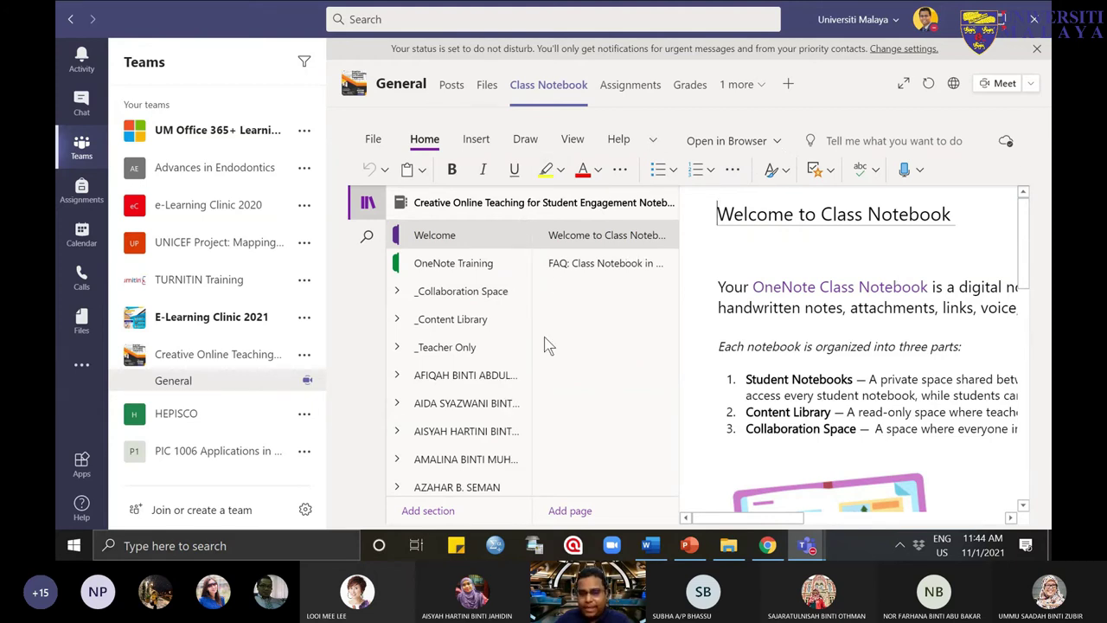
{"action": "left_click", "coordinate": [776, 142]}
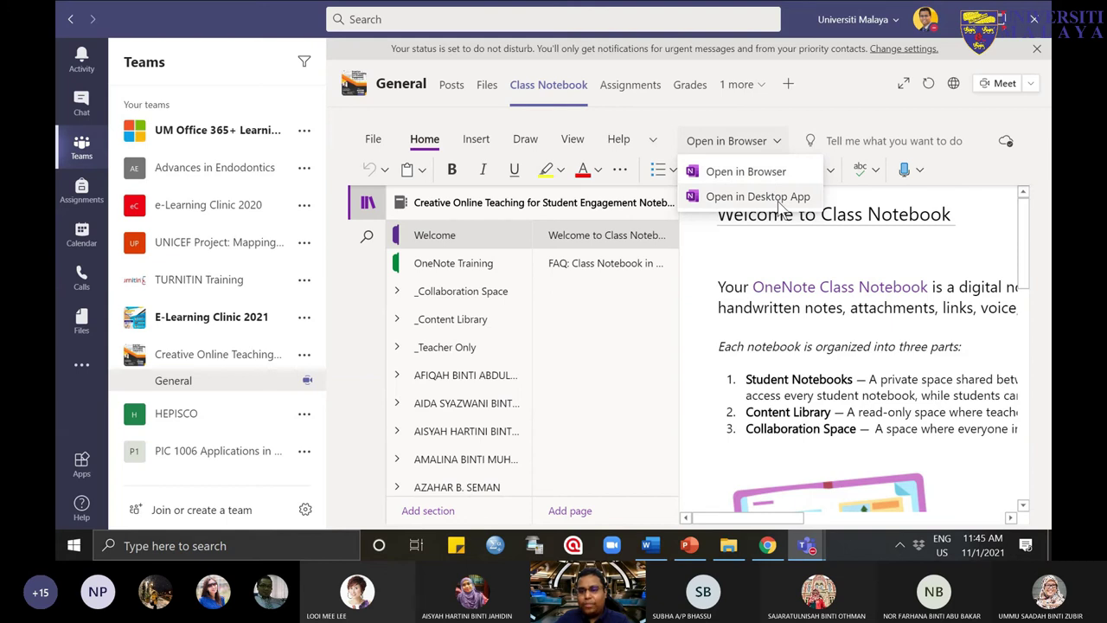
{"action": "left_click", "coordinate": [778, 173]}
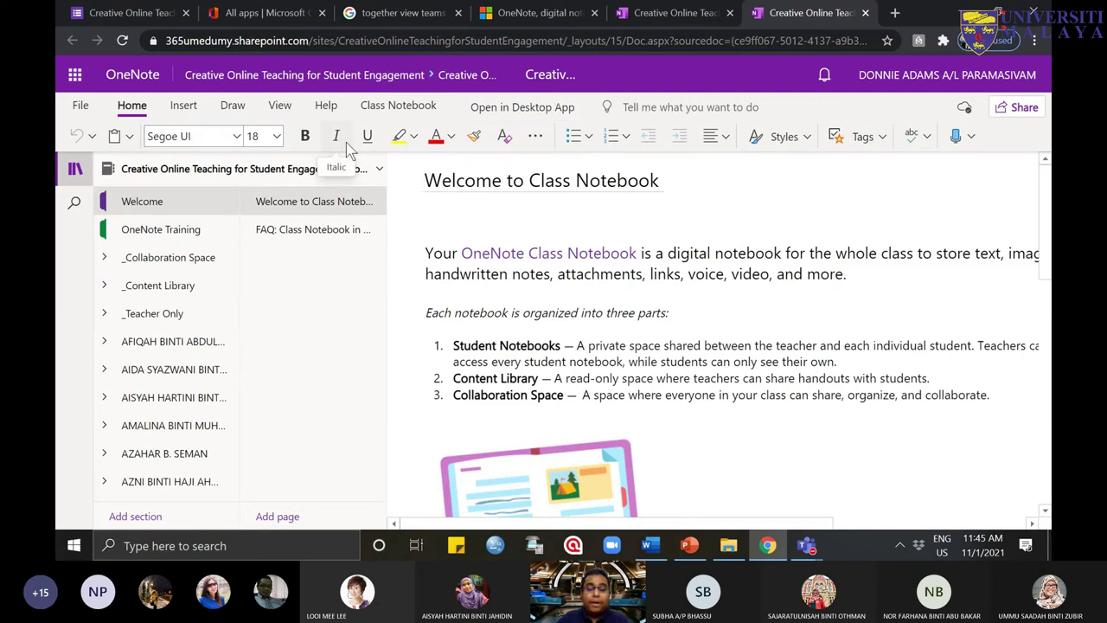
Step: Open the OneNote Training section, check Review Student Work for Homework pages, and close the review pane
{"action": "left_click", "coordinate": [166, 232]}
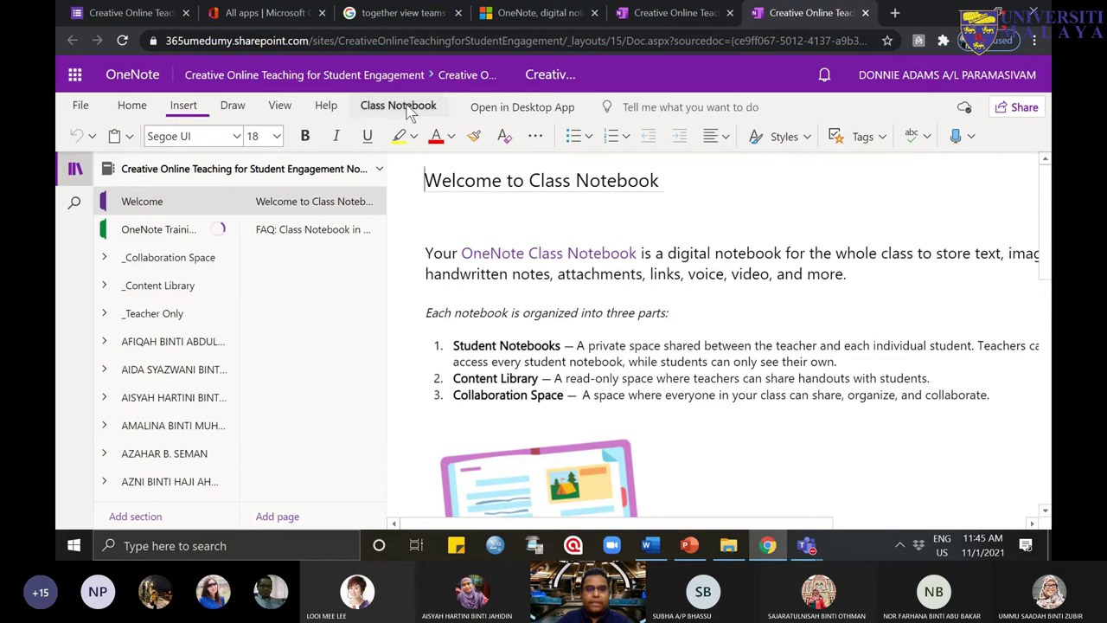
{"action": "left_click", "coordinate": [410, 111]}
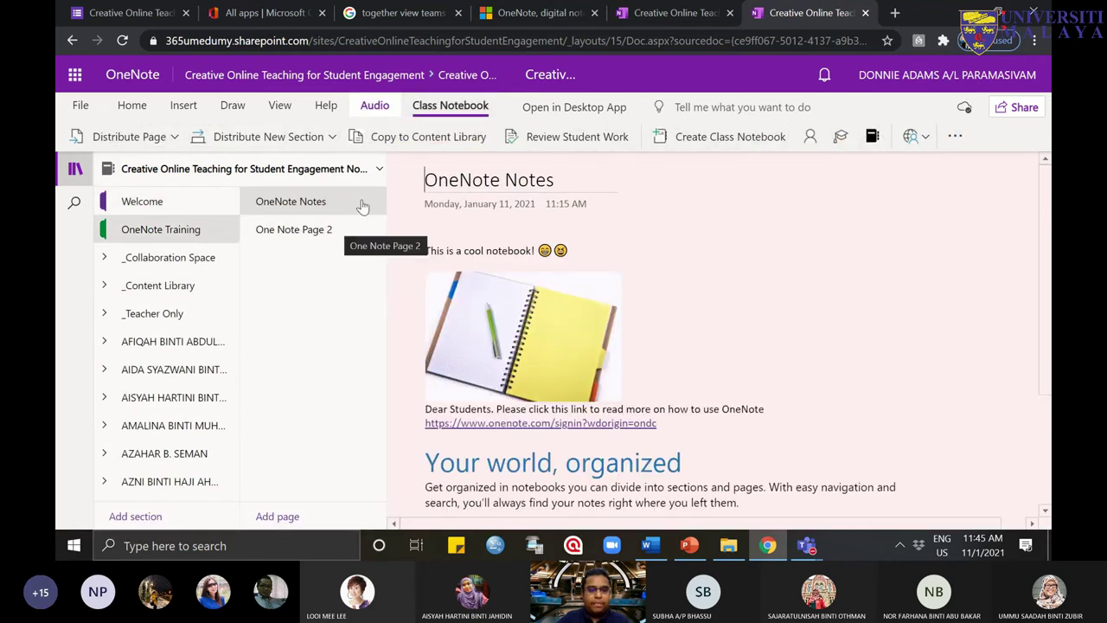
{"action": "left_click", "coordinate": [611, 137]}
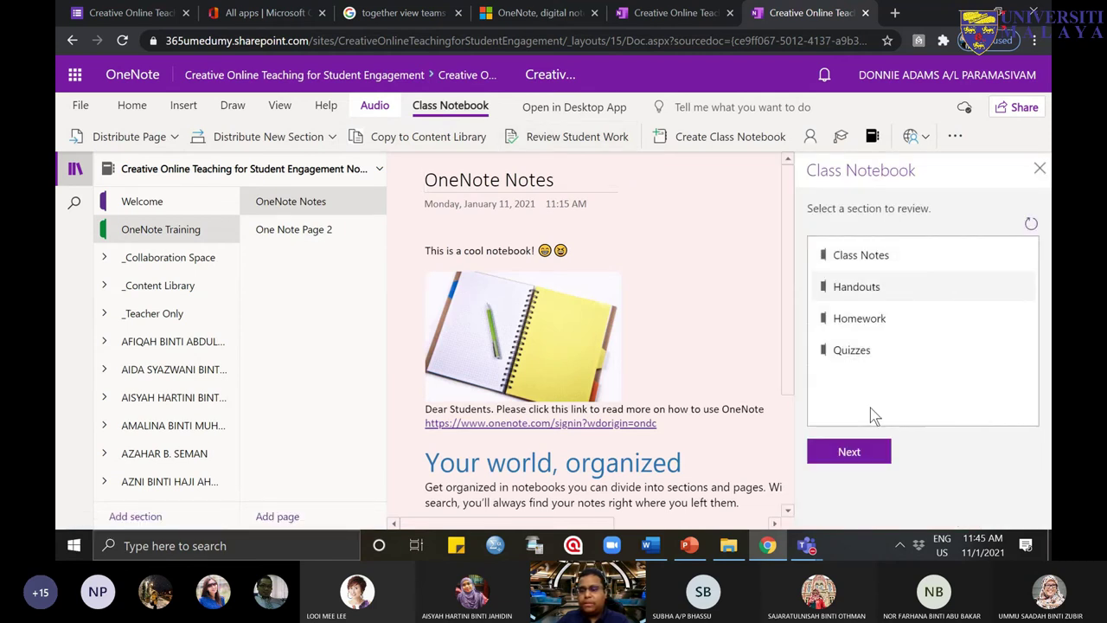
{"action": "left_click", "coordinate": [874, 318]}
{"action": "left_click", "coordinate": [871, 454]}
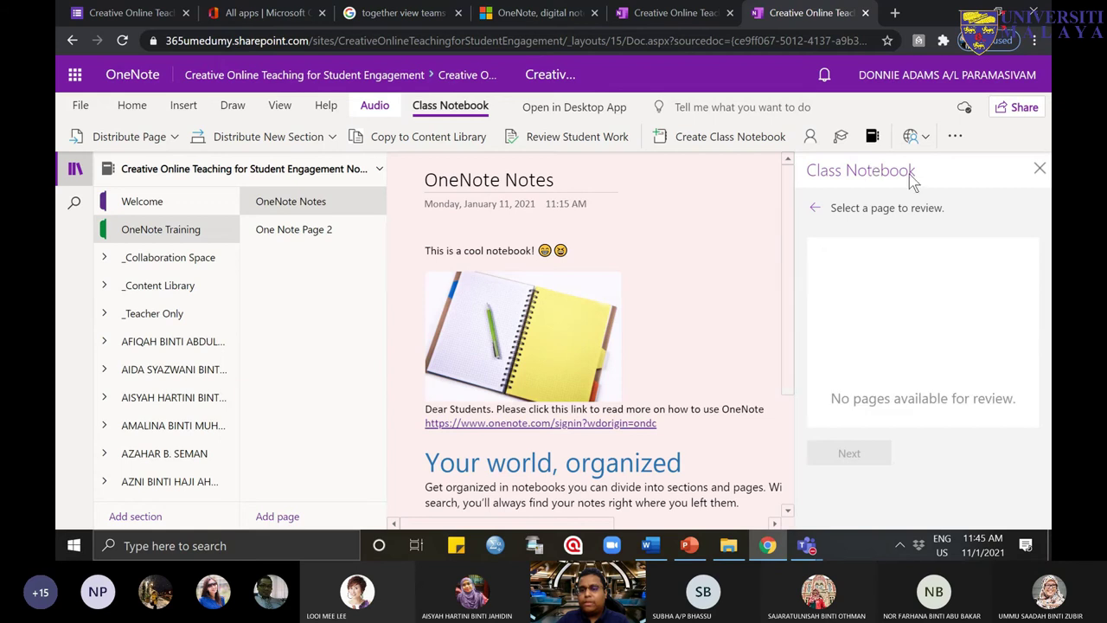
{"action": "left_click", "coordinate": [1038, 169]}
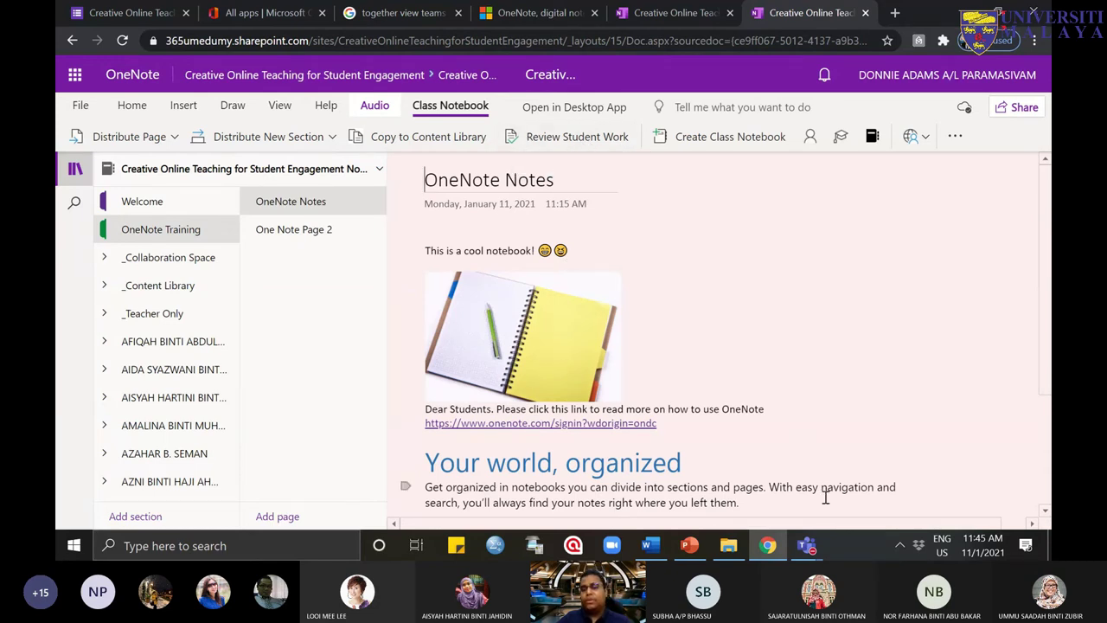
Step: Go back to Teams, passing through the meeting window, and open the OneNote Training section in the embedded Class Notebook
{"action": "mouse_move", "coordinate": [813, 552]}
{"action": "left_click", "coordinate": [853, 466]}
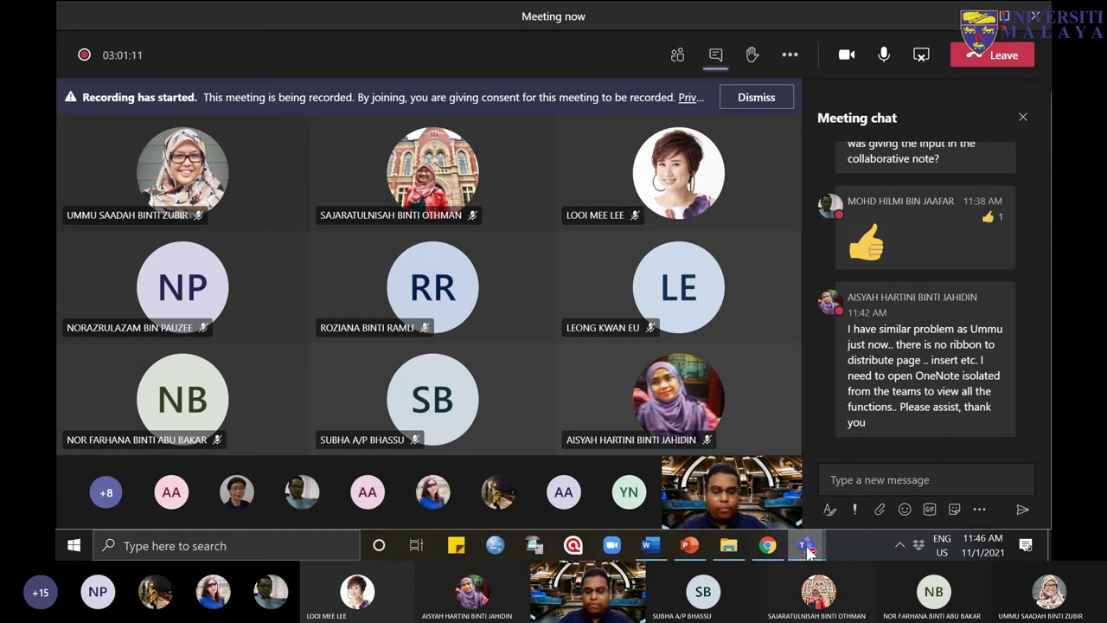
{"action": "mouse_move", "coordinate": [807, 550]}
{"action": "left_click", "coordinate": [781, 506]}
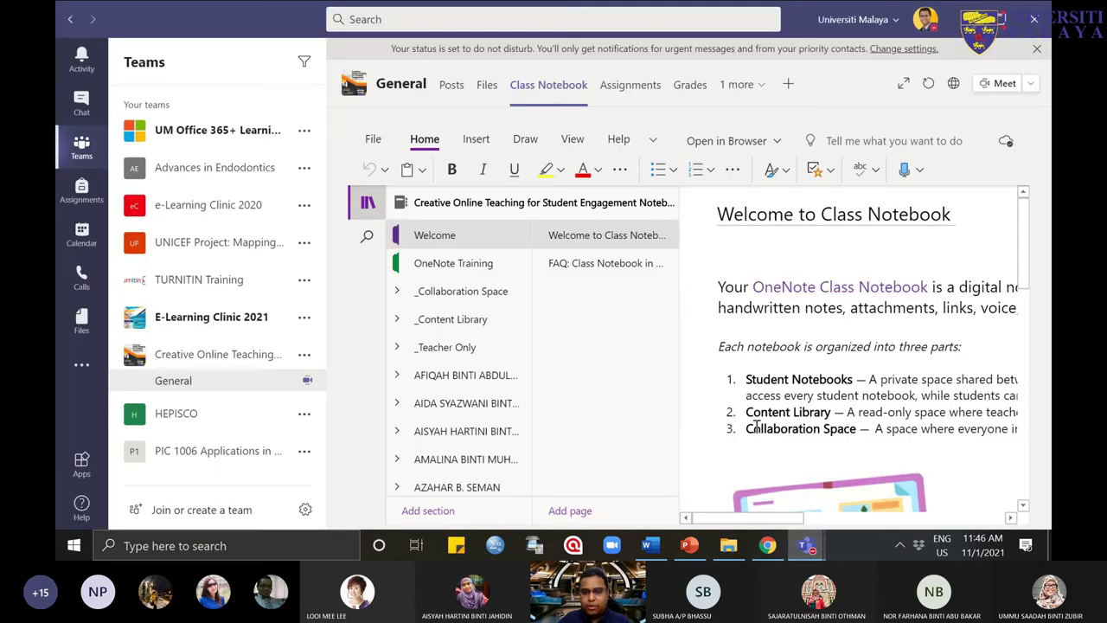
{"action": "left_click", "coordinate": [508, 273]}
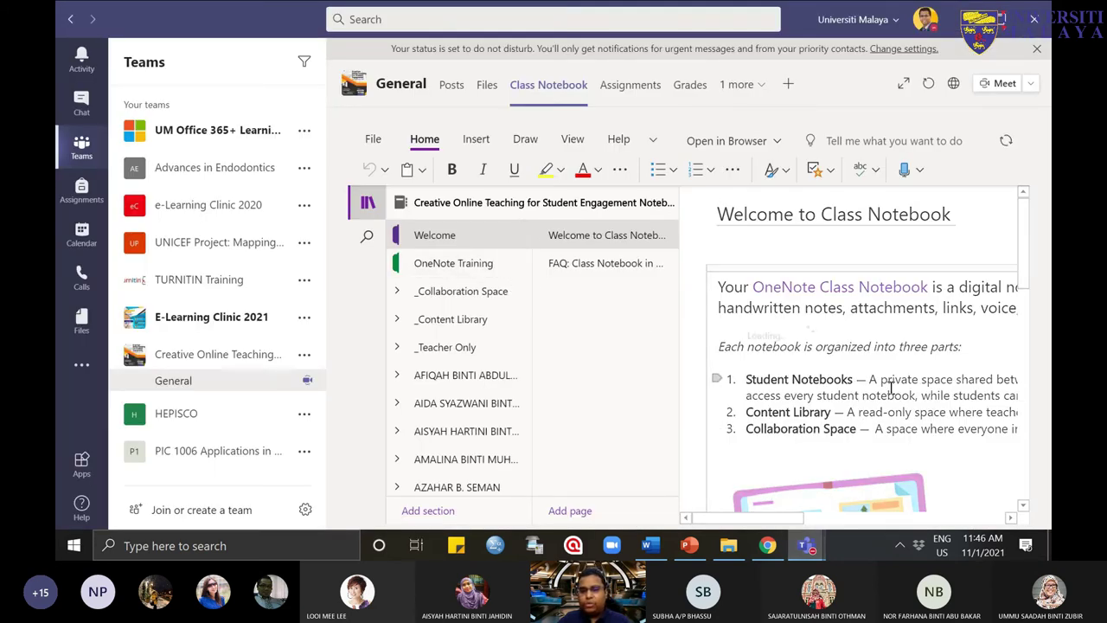
{"action": "scroll", "coordinate": [934, 372], "scroll_direction": "down", "scroll_amount": 5}
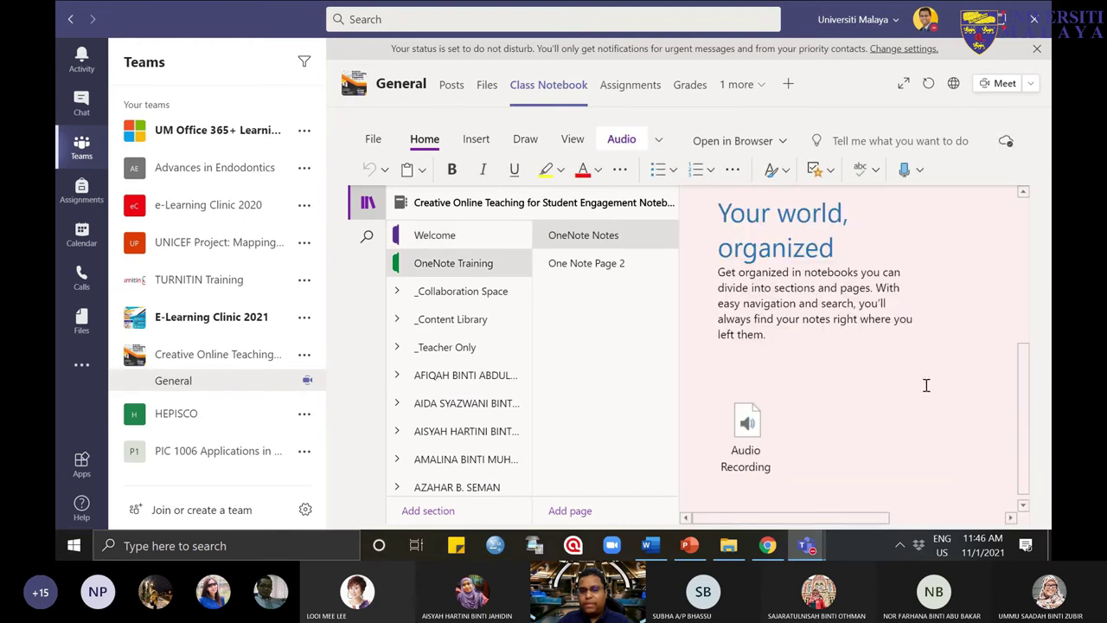
Step: Highlight the paragraph under "Your world, organized" in yellow and green, adding a yellow blob beside the audio recording
{"action": "left_click", "coordinate": [527, 141]}
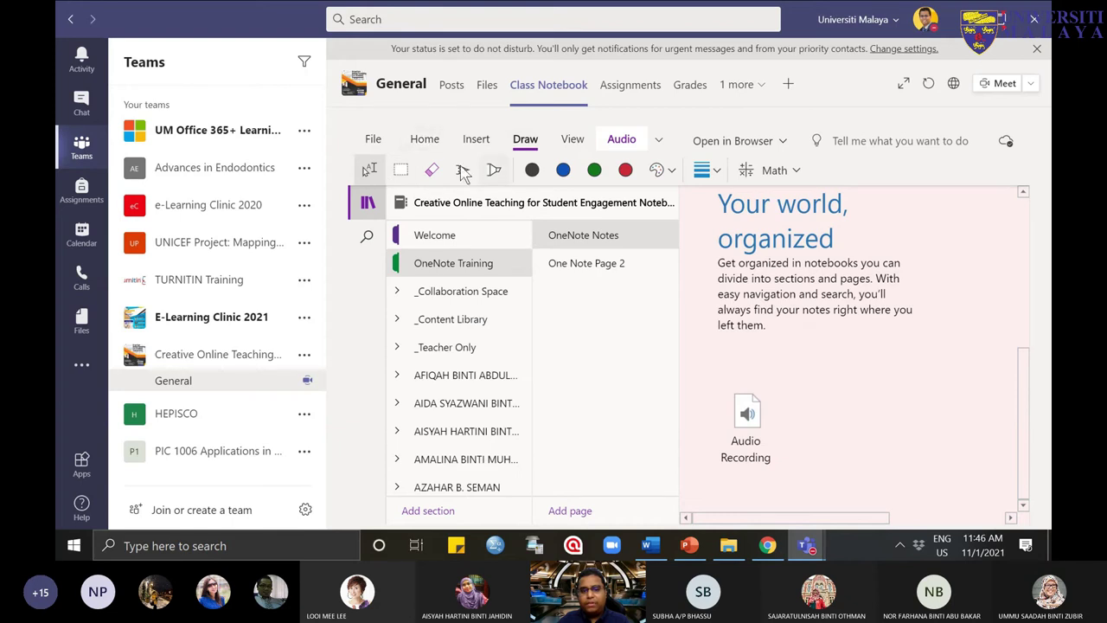
{"action": "left_click", "coordinate": [462, 172]}
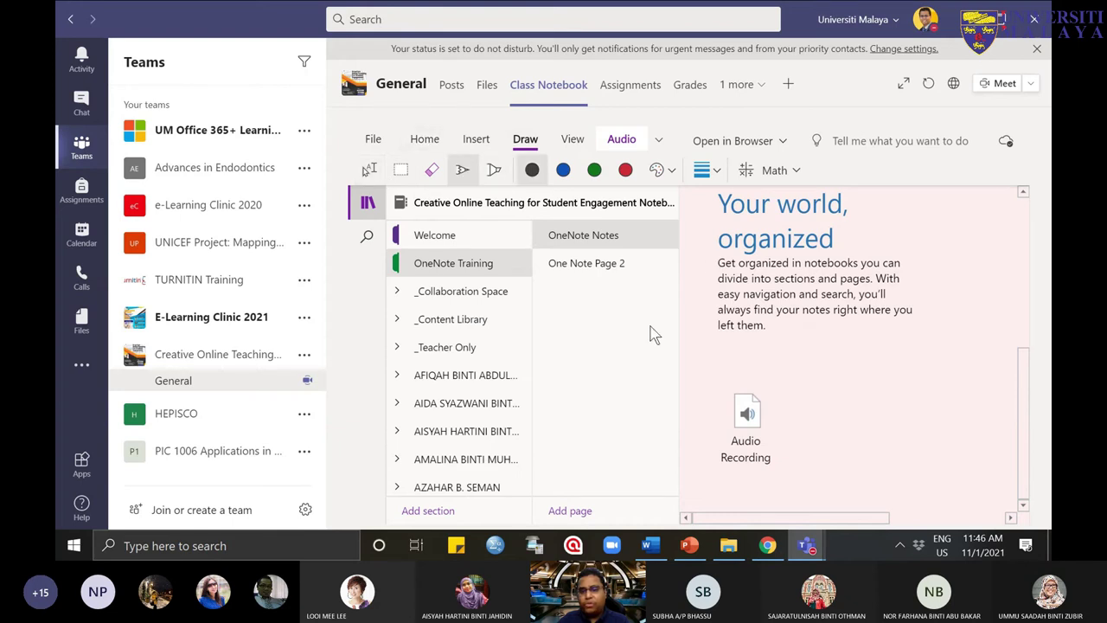
{"action": "left_click", "coordinate": [492, 172]}
{"action": "mouse_move", "coordinate": [847, 389]}
{"action": "left_mouse_down"}
{"action": "mouse_move", "coordinate": [877, 395]}
{"action": "mouse_move", "coordinate": [852, 386]}
{"action": "left_mouse_up"}
{"action": "left_click_drag", "start_coordinate": [841, 325], "coordinate": [754, 312]}
{"action": "mouse_move", "coordinate": [891, 296]}
{"action": "left_mouse_down"}
{"action": "mouse_move", "coordinate": [742, 294]}
{"action": "mouse_move", "coordinate": [891, 263]}
{"action": "mouse_move", "coordinate": [770, 263]}
{"action": "mouse_move", "coordinate": [740, 294]}
{"action": "left_mouse_up"}
{"action": "left_click", "coordinate": [626, 170]}
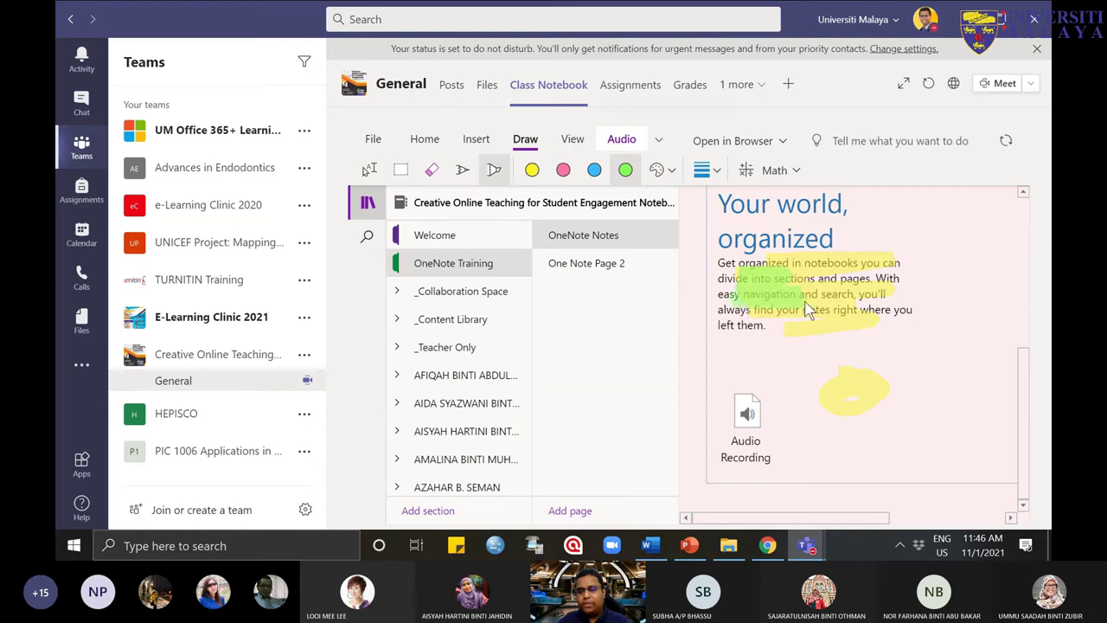
Step: Draw freehand black pen loops and scribbles below the highlighted paragraph, around the yellow blob
{"action": "left_click", "coordinate": [463, 171]}
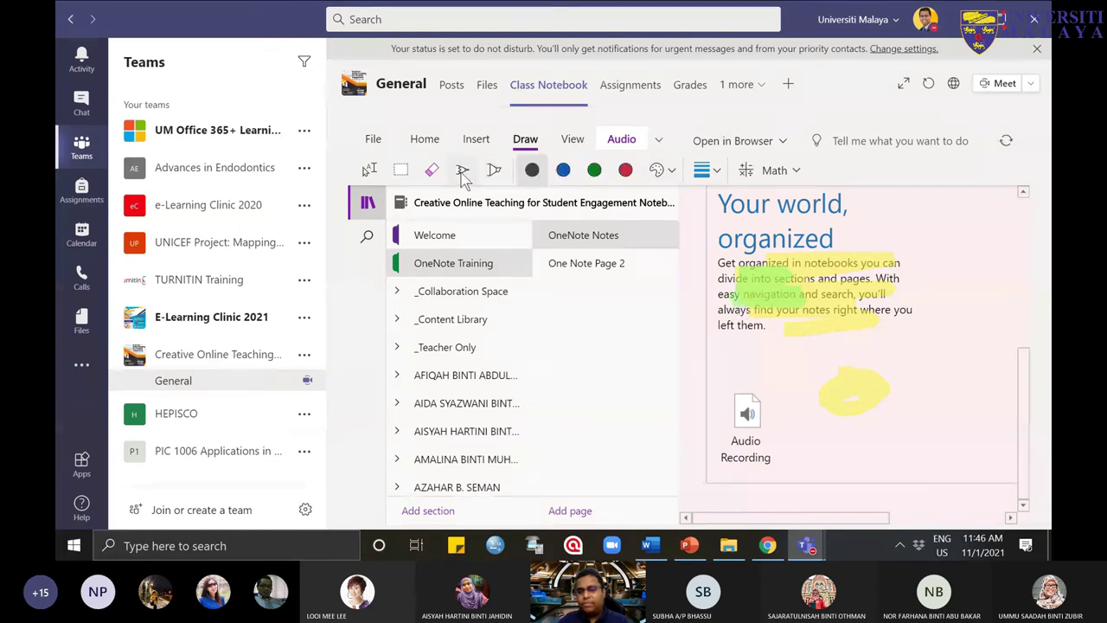
{"action": "left_click_drag", "start_coordinate": [798, 341], "coordinate": [927, 345]}
{"action": "mouse_move", "coordinate": [822, 365]}
{"action": "left_mouse_down"}
{"action": "mouse_move", "coordinate": [783, 372]}
{"action": "mouse_move", "coordinate": [744, 345]}
{"action": "mouse_move", "coordinate": [817, 374]}
{"action": "mouse_move", "coordinate": [864, 408]}
{"action": "mouse_move", "coordinate": [778, 381]}
{"action": "left_mouse_up"}
Step: Hide the section navigation and sketch freehand black pen lines in the blank area beside the "Your world, organized" text
{"action": "scroll", "coordinate": [915, 410], "scroll_direction": "up", "scroll_amount": 5}
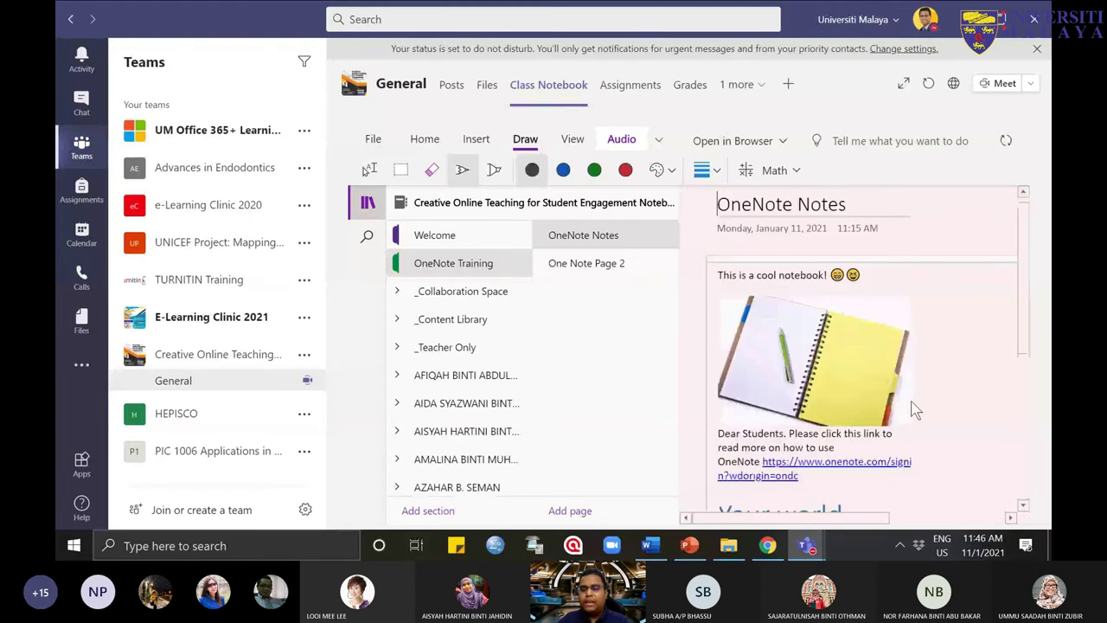
{"action": "scroll", "coordinate": [915, 410], "scroll_direction": "down", "scroll_amount": 4}
{"action": "left_click", "coordinate": [915, 509]}
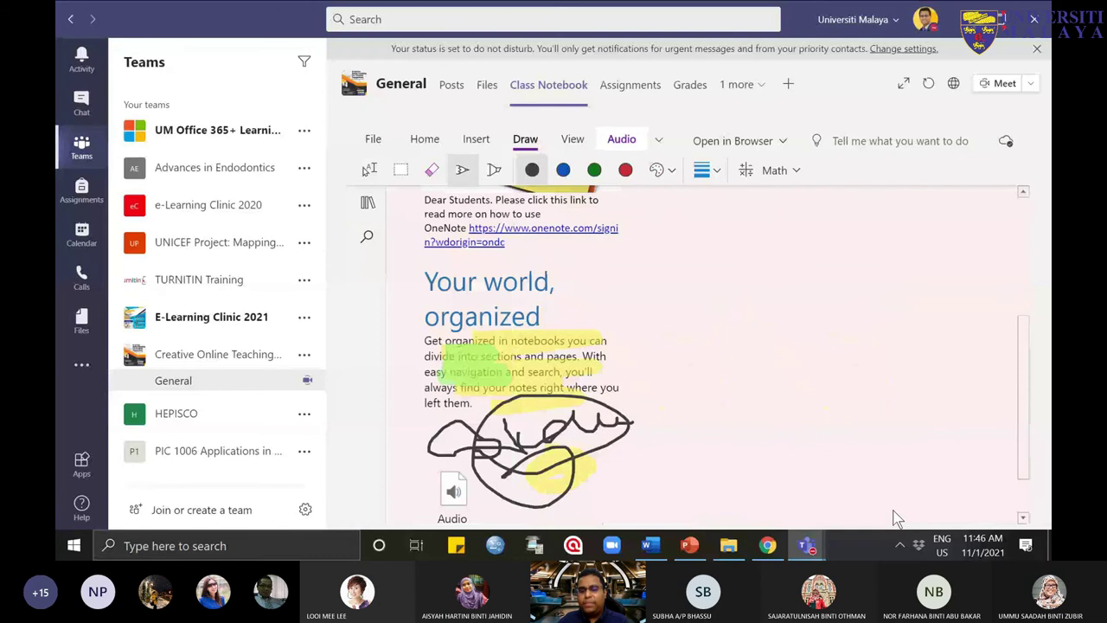
{"action": "mouse_move", "coordinate": [748, 266]}
{"action": "left_mouse_down"}
{"action": "mouse_move", "coordinate": [725, 322]}
{"action": "mouse_move", "coordinate": [761, 315]}
{"action": "left_mouse_up"}
{"action": "left_click_drag", "start_coordinate": [680, 305], "coordinate": [808, 320]}
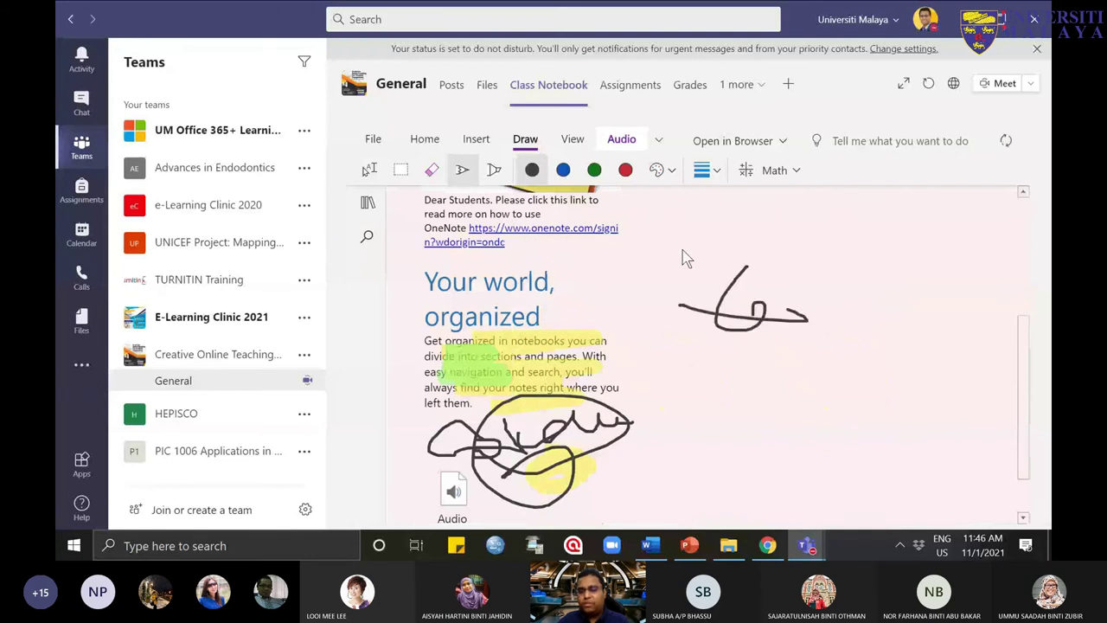
Step: Scribble freehand black pen strokes over the notebook picture on the OneNote Notes page
{"action": "scroll", "coordinate": [458, 298], "scroll_direction": "up", "scroll_amount": 3}
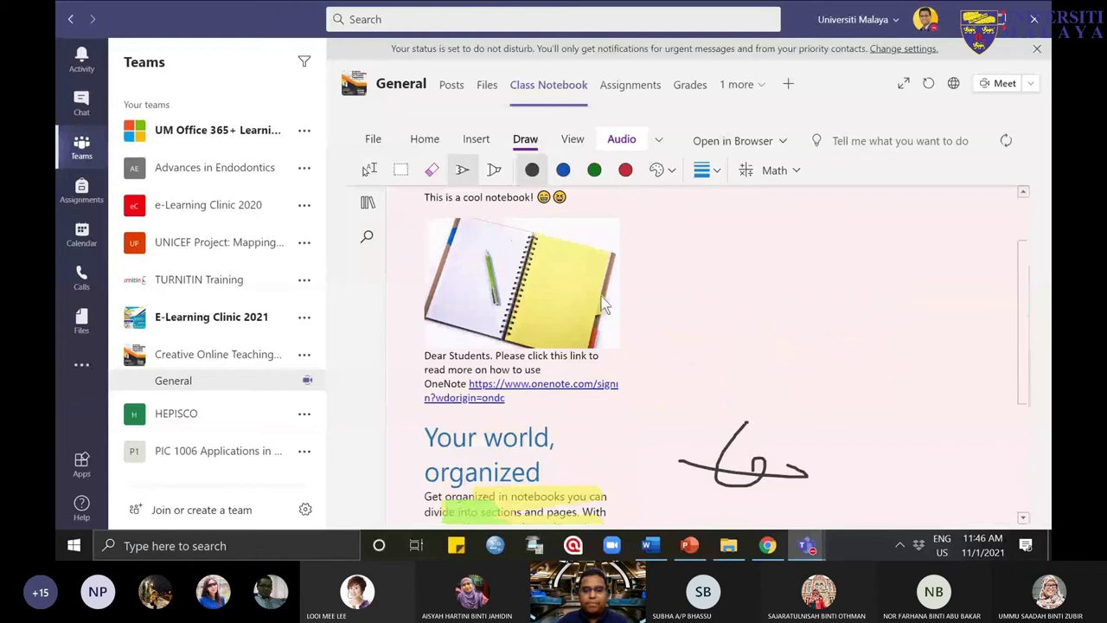
{"action": "left_click", "coordinate": [571, 291]}
{"action": "mouse_move", "coordinate": [455, 271]}
{"action": "left_mouse_down"}
{"action": "mouse_move", "coordinate": [583, 299]}
{"action": "mouse_move", "coordinate": [493, 317]}
{"action": "left_mouse_up"}
{"action": "left_click_drag", "start_coordinate": [531, 280], "coordinate": [516, 301]}
Step: Check the Teams meeting window's chat and switch to the MS Teams Training UM.pptx presentation in PowerPoint
{"action": "left_click", "coordinate": [804, 545]}
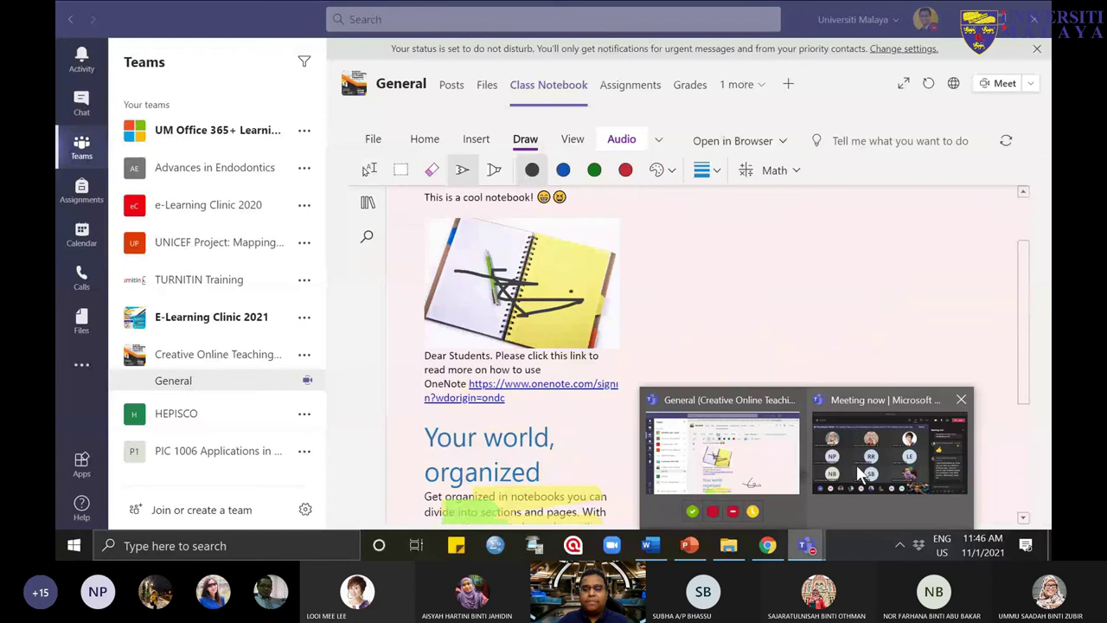
{"action": "left_click", "coordinate": [861, 474]}
{"action": "mouse_move", "coordinate": [867, 333]}
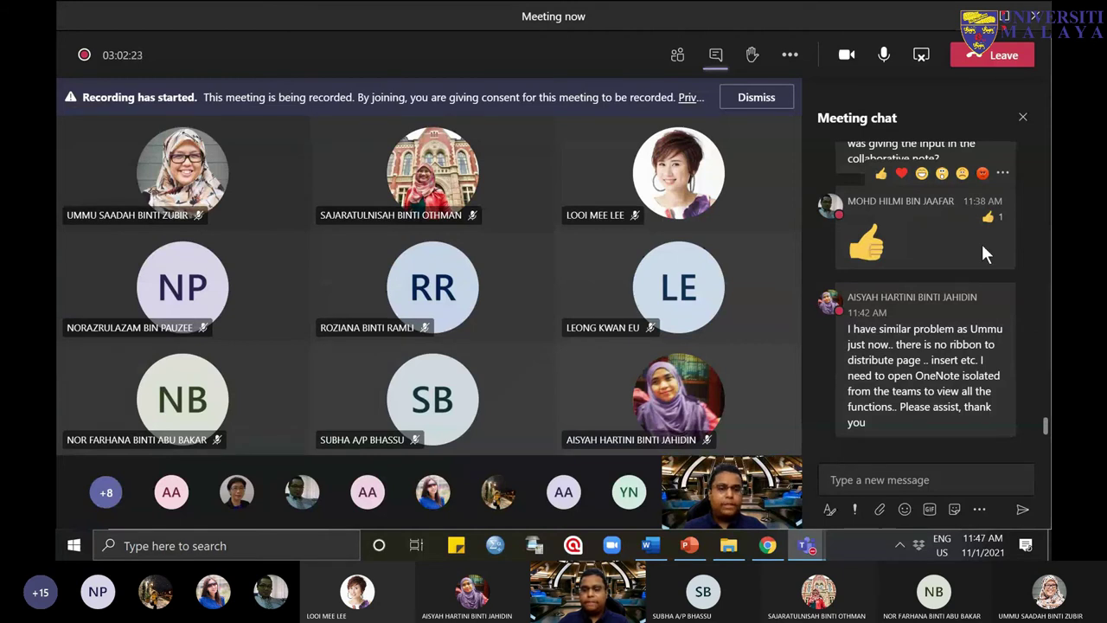
{"action": "left_click", "coordinate": [702, 556]}
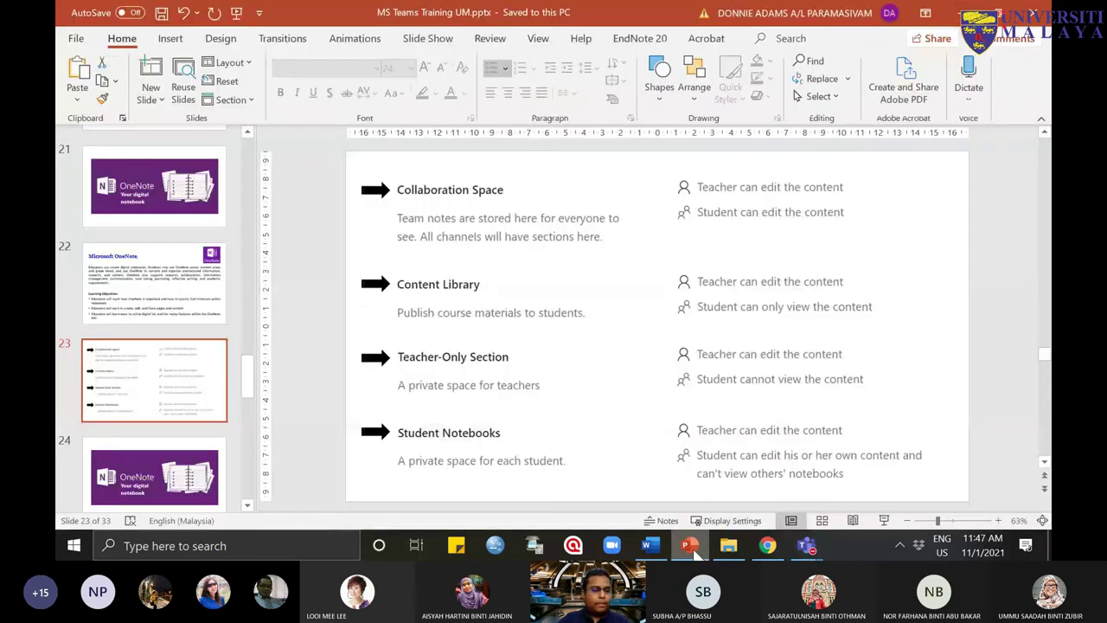
Step: Start the slide show from slide 24, the OneNote title slide, and advance to the Sway digital storytelling slide
{"action": "left_click", "coordinate": [190, 495]}
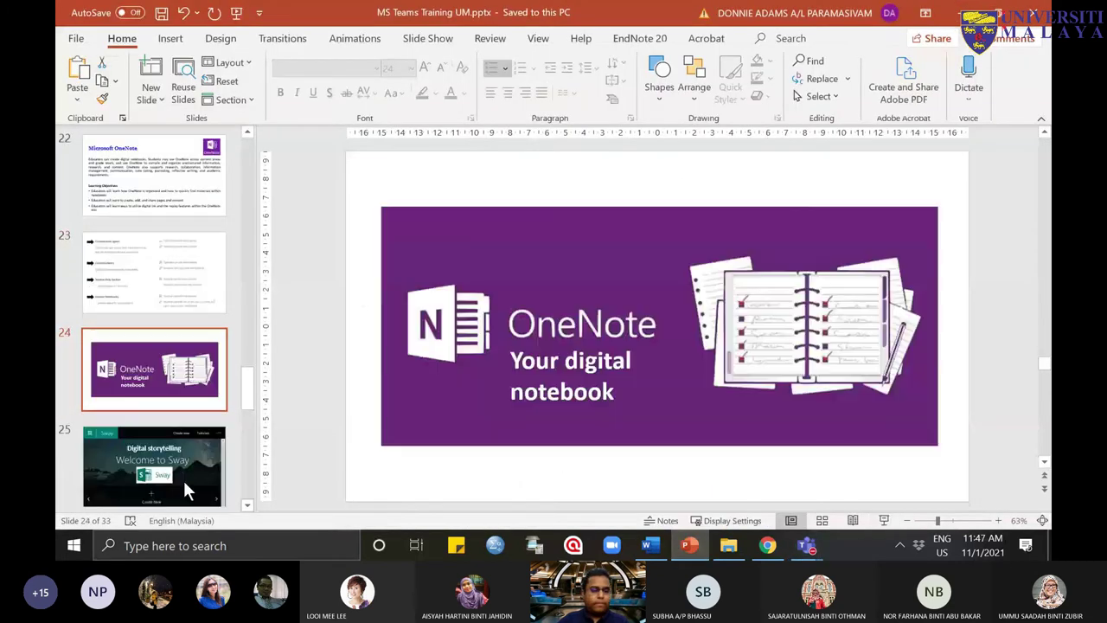
{"action": "left_click", "coordinate": [884, 521]}
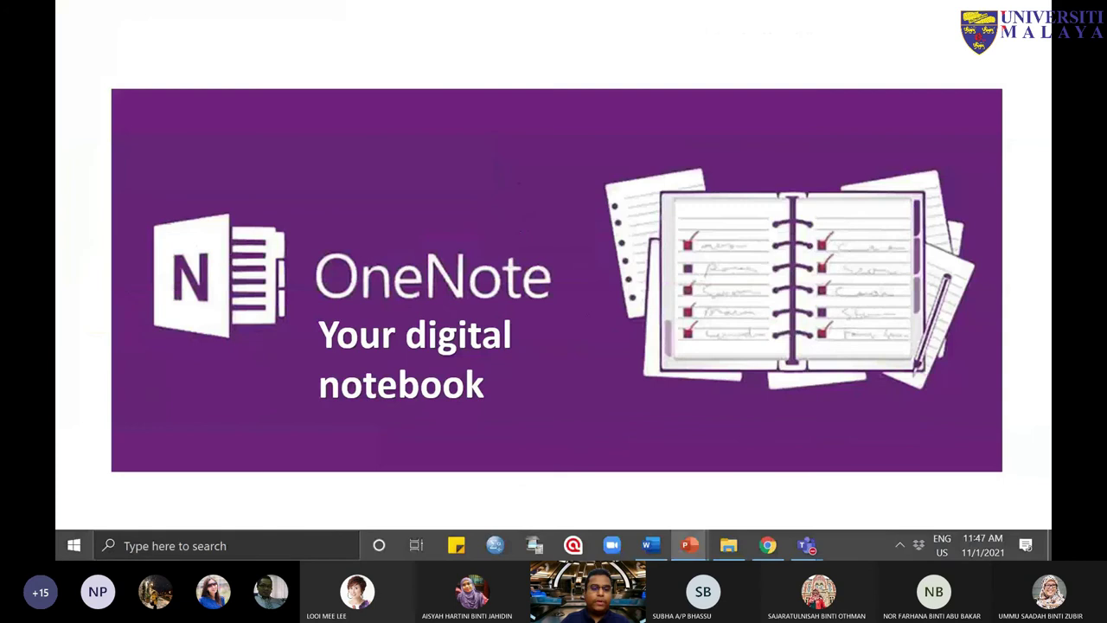
{"action": "key", "text": "Right"}
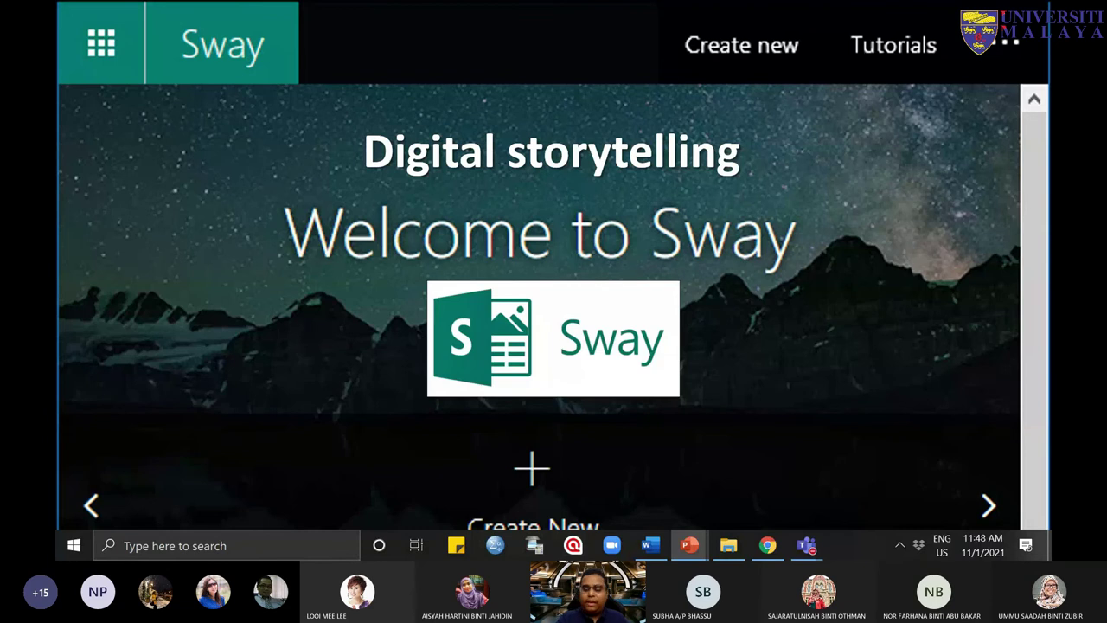
Step: Advance to the "Meet Sway, in King's schools, Seattle" video slide and play the video with the volume at 100
{"action": "key", "text": "Right"}
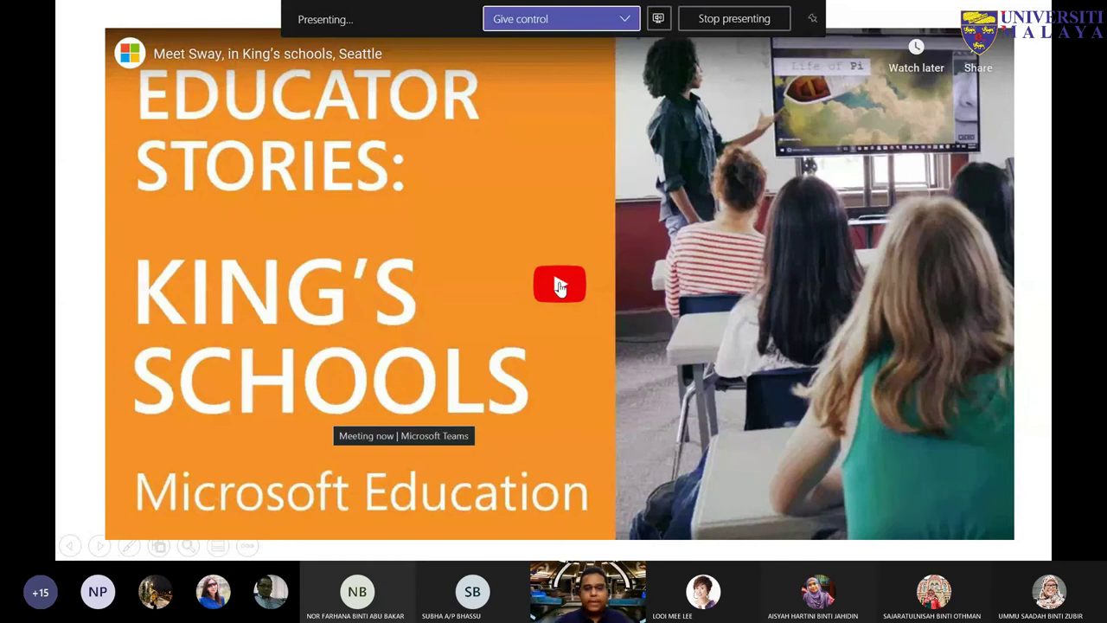
{"action": "left_click", "coordinate": [560, 287]}
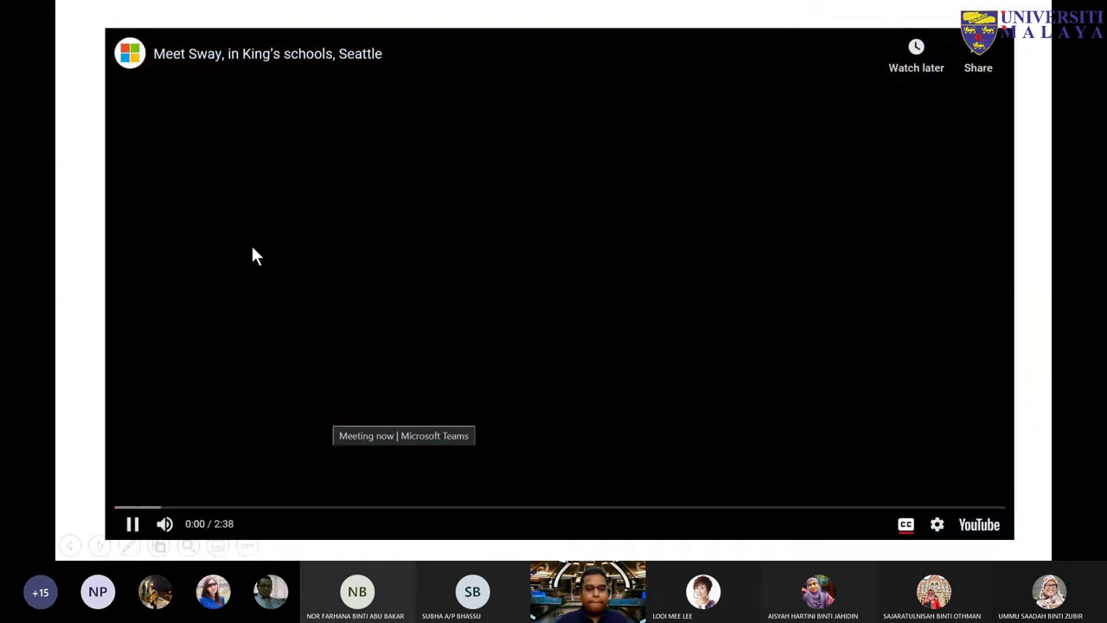
{"action": "key", "text": "XF86AudioRaiseVolume"}
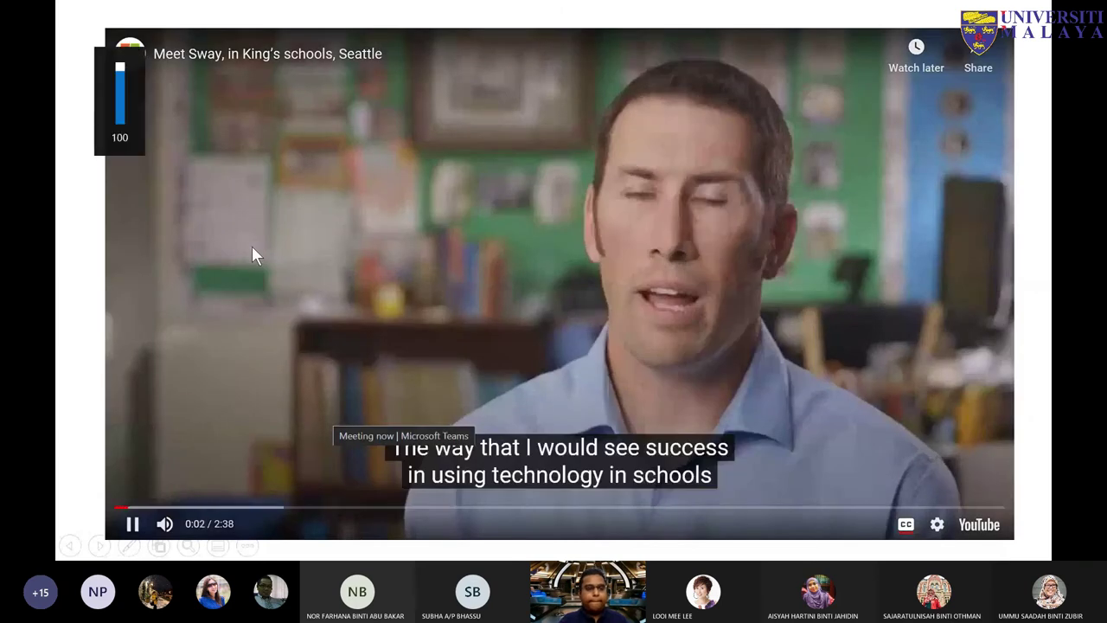
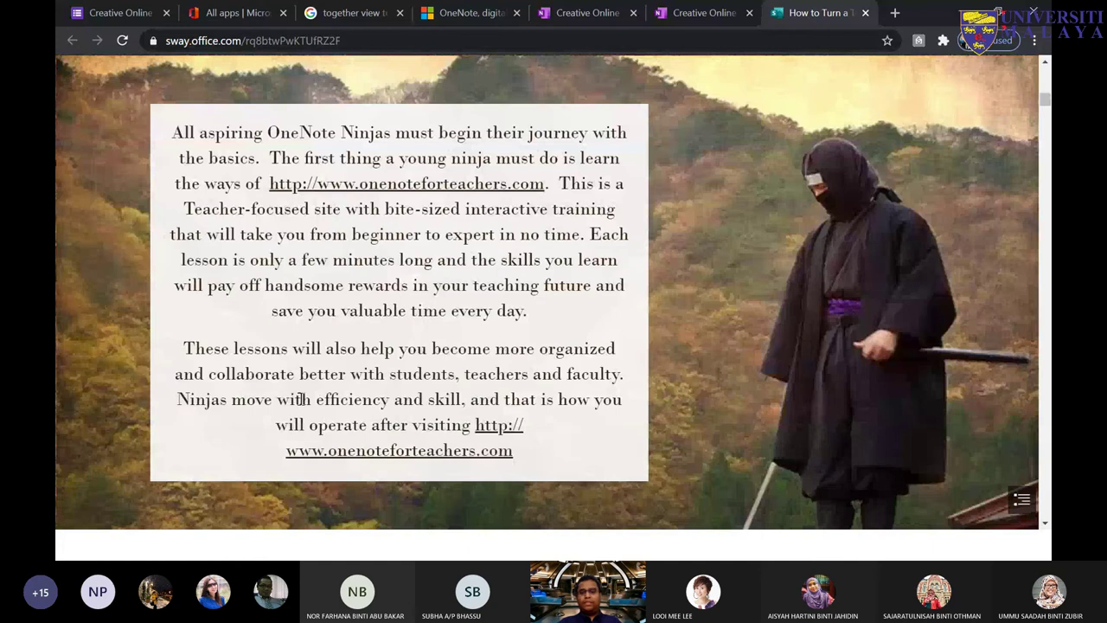
Step: View the enlarged OneNote in Education picture in the OneNote Ninja Sway and return to the page
{"action": "scroll", "coordinate": [756, 268], "scroll_direction": "down", "scroll_amount": 3}
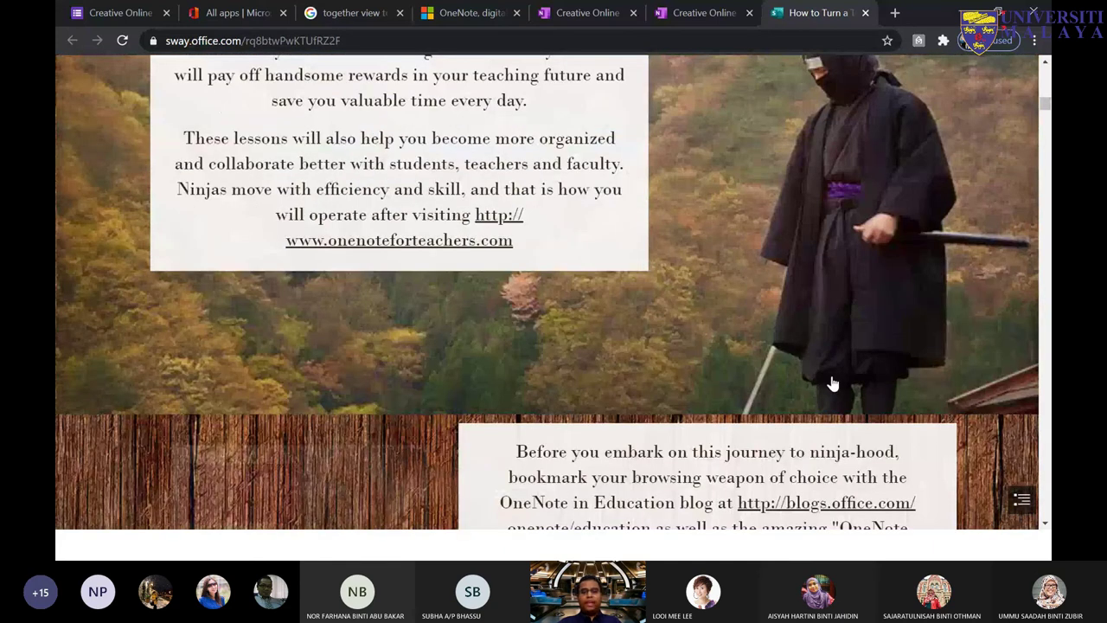
{"action": "scroll", "coordinate": [832, 384], "scroll_direction": "down", "scroll_amount": 6}
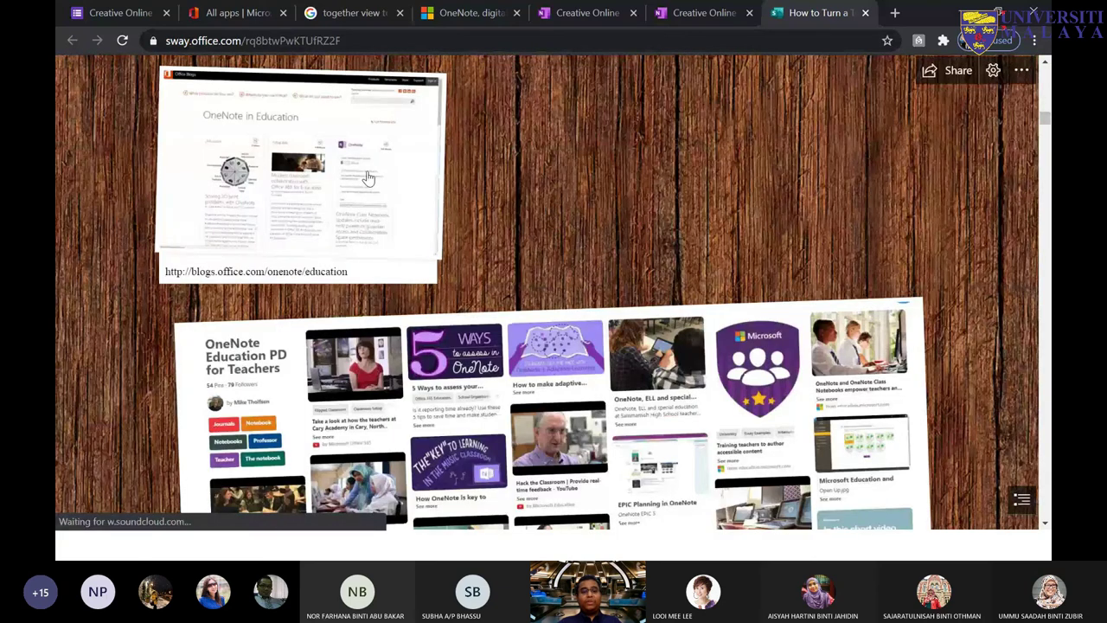
{"action": "left_click", "coordinate": [367, 177]}
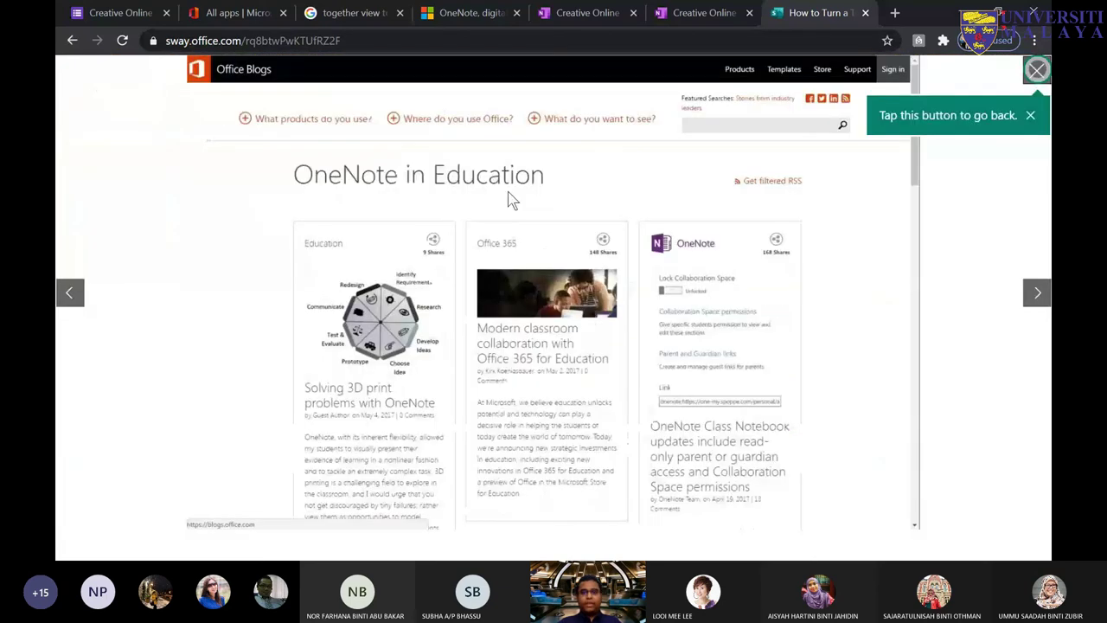
{"action": "key", "text": "alt+Left"}
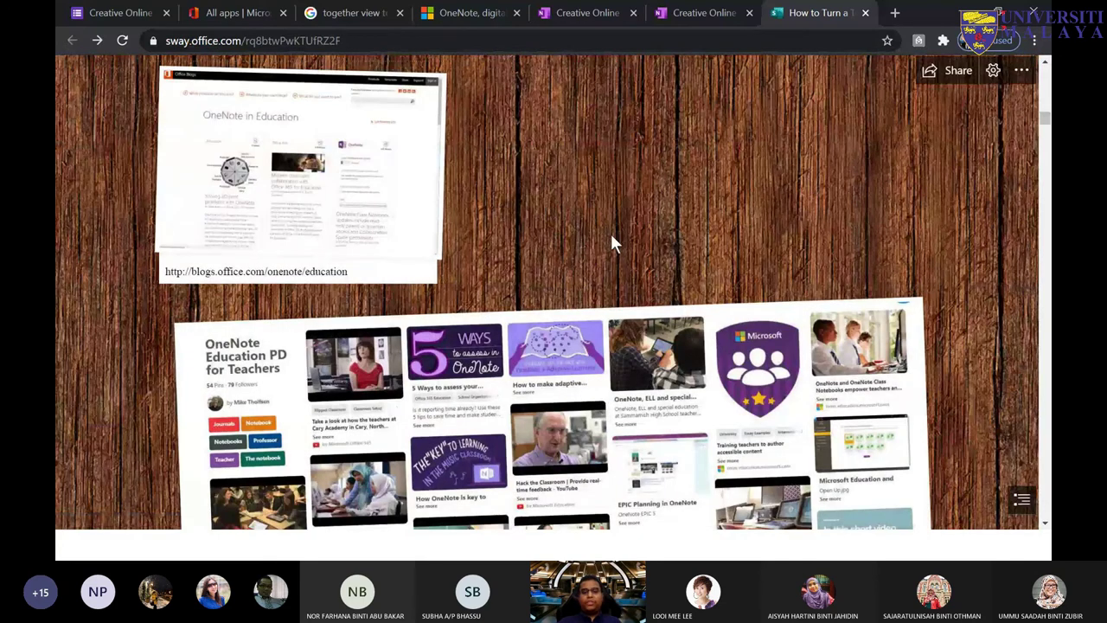
Step: Show the 2-minute teacher video examples in the Sway and highlight the captions of the first two videos
{"action": "scroll", "coordinate": [612, 242], "scroll_direction": "down", "scroll_amount": 5}
{"action": "scroll", "coordinate": [578, 370], "scroll_direction": "down", "scroll_amount": 3}
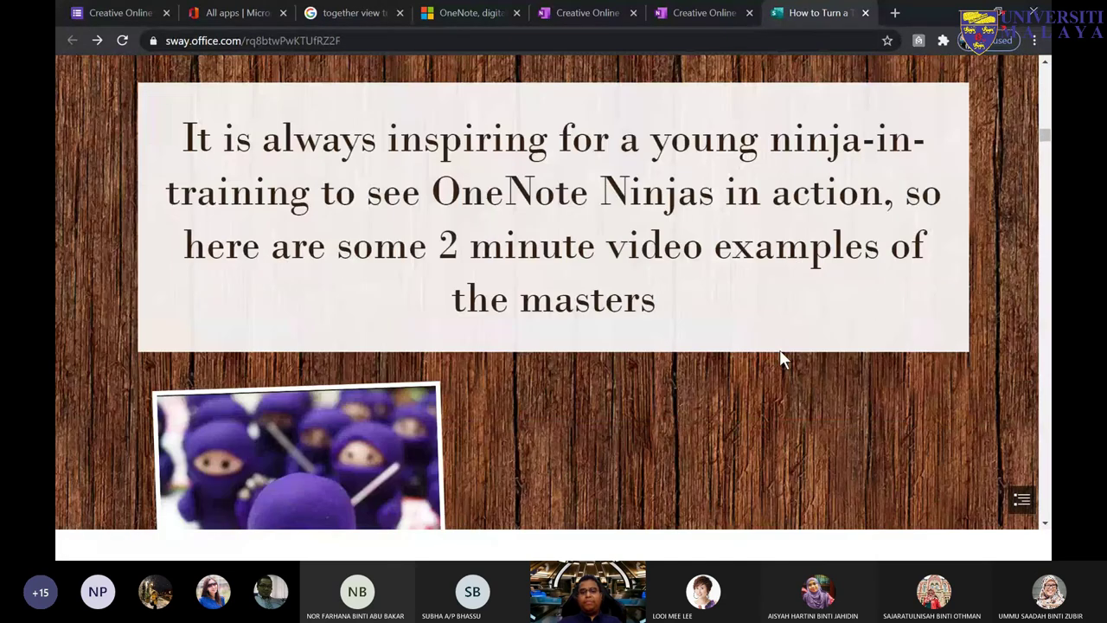
{"action": "scroll", "coordinate": [781, 359], "scroll_direction": "down", "scroll_amount": 2}
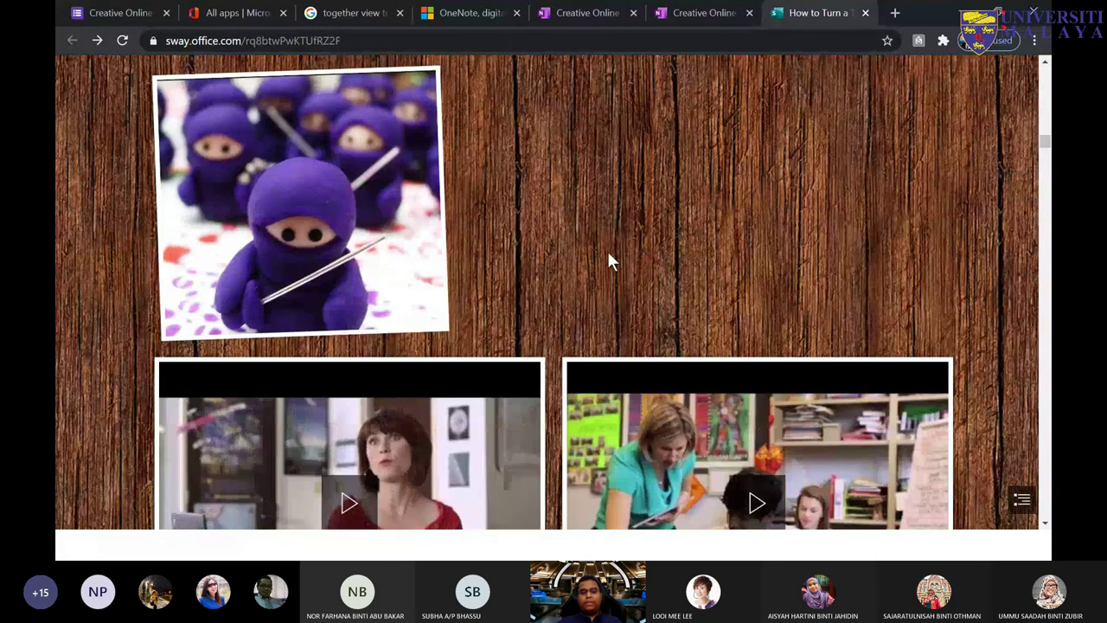
{"action": "scroll", "coordinate": [610, 260], "scroll_direction": "down", "scroll_amount": 3}
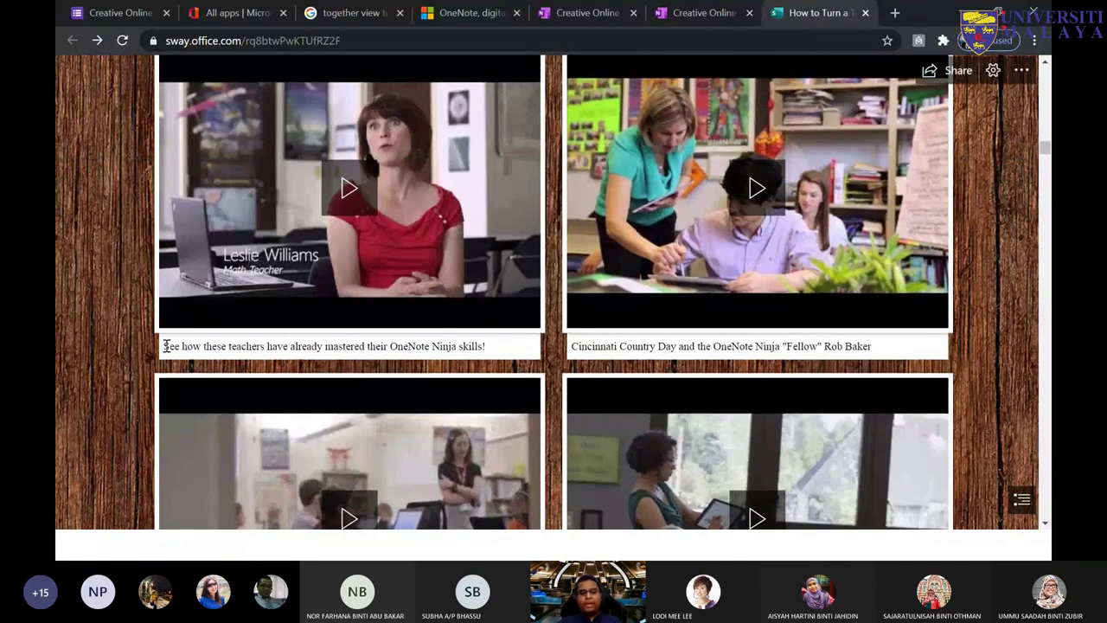
{"action": "triple_click", "coordinate": [484, 346]}
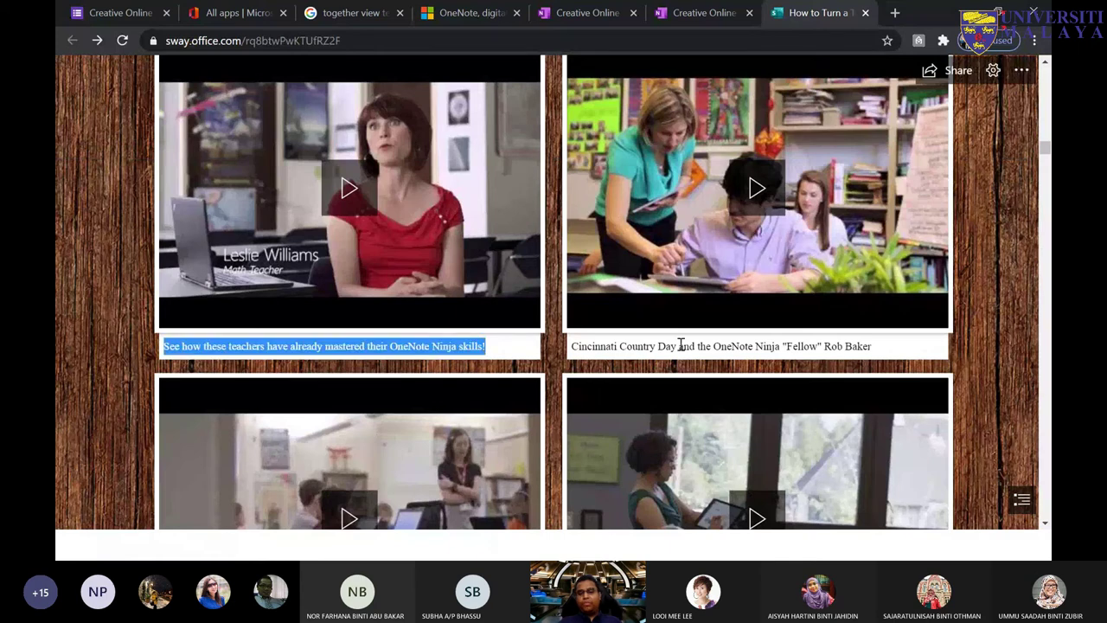
{"action": "triple_click", "coordinate": [681, 346]}
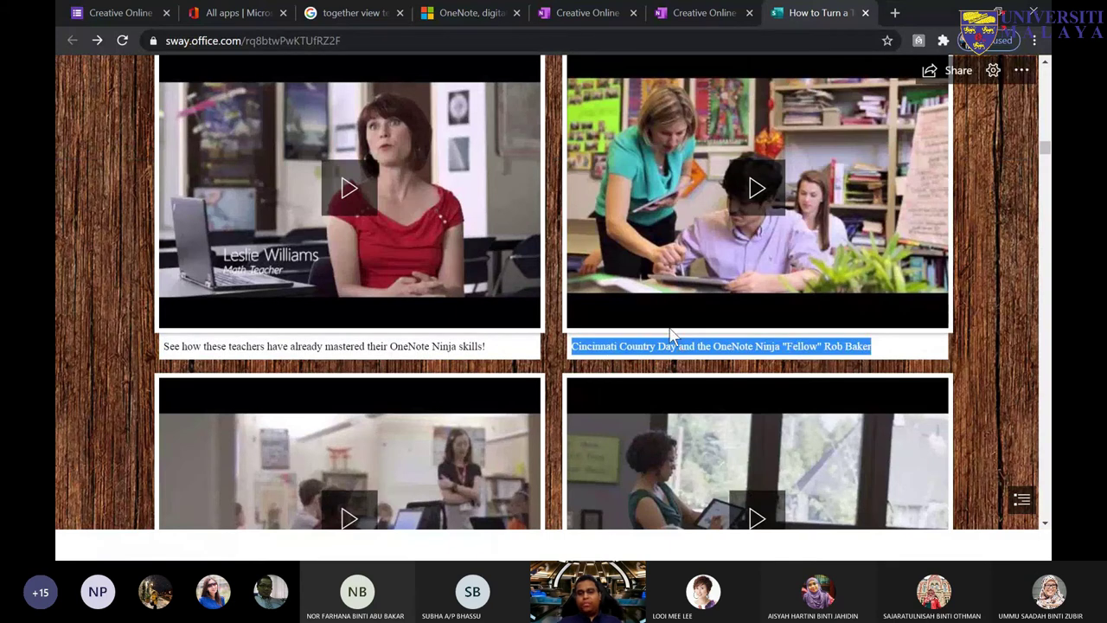
Step: Find the real student work examples in the Sway and flip through the stack of OneNote page pictures
{"action": "scroll", "coordinate": [725, 384], "scroll_direction": "down", "scroll_amount": 10}
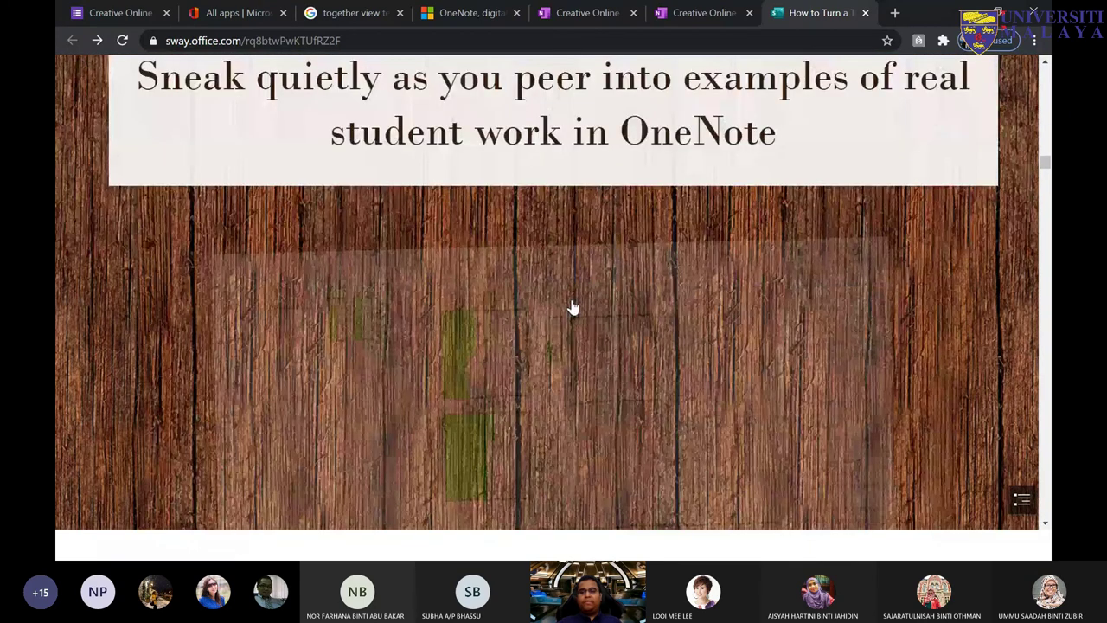
{"action": "scroll", "coordinate": [571, 307], "scroll_direction": "down", "scroll_amount": 3}
{"action": "scroll", "coordinate": [821, 388], "scroll_direction": "down", "scroll_amount": 4}
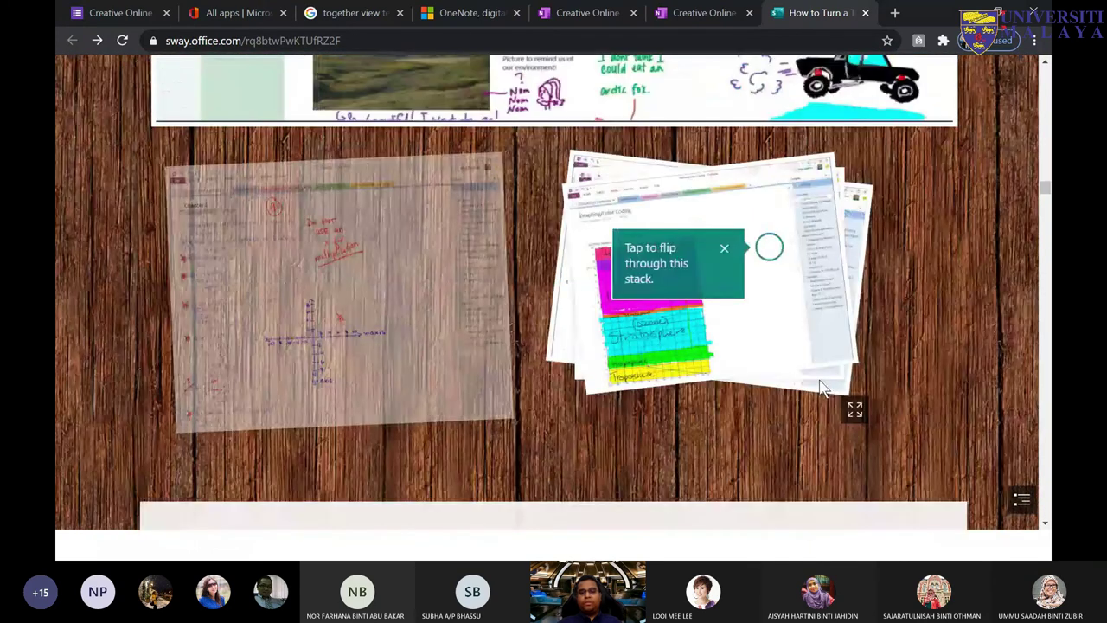
{"action": "left_click", "coordinate": [709, 346]}
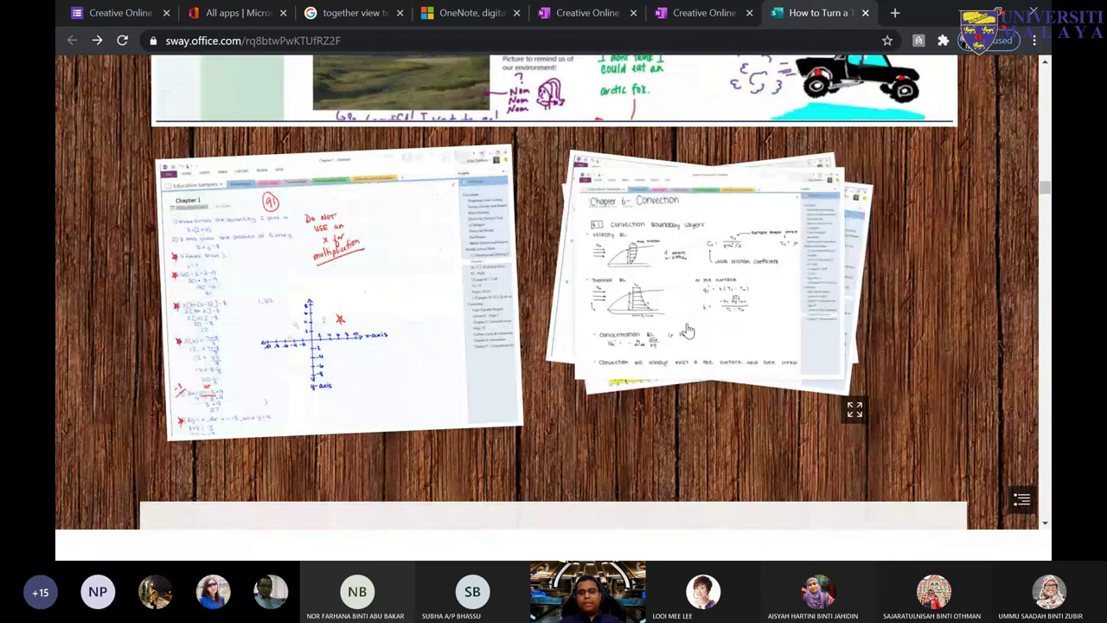
{"action": "left_click", "coordinate": [688, 330]}
{"action": "left_click", "coordinate": [688, 330]}
{"action": "left_click", "coordinate": [692, 338]}
Step: Examine the curriculum design and subject lesson samples down to the OneNote Class Notebook overview picture
{"action": "scroll", "coordinate": [723, 370], "scroll_direction": "down", "scroll_amount": 3}
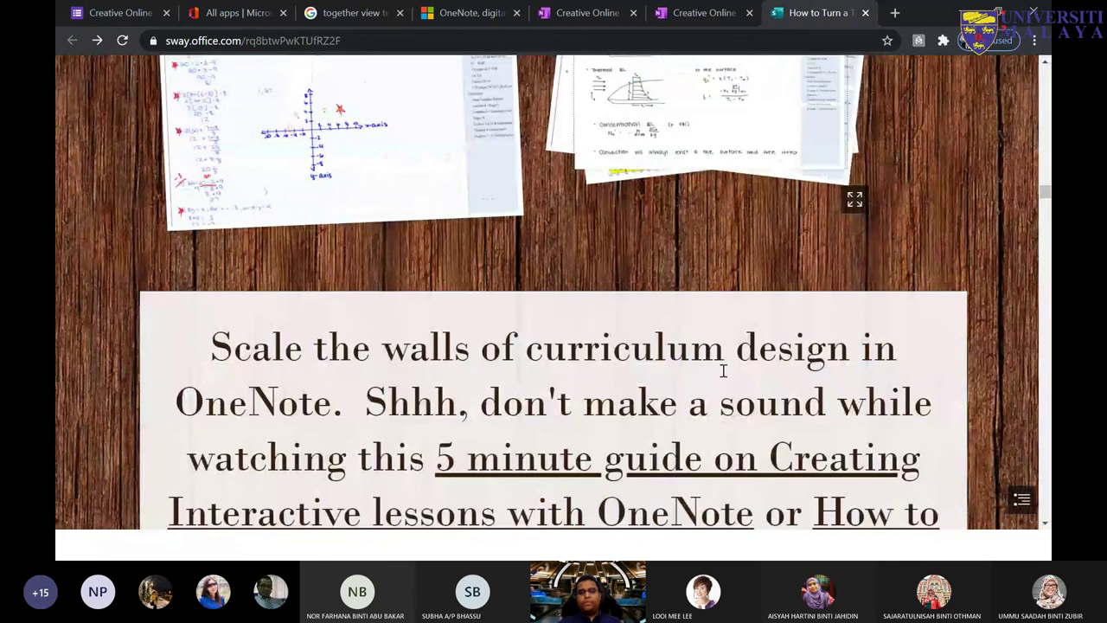
{"action": "scroll", "coordinate": [723, 371], "scroll_direction": "down", "scroll_amount": 5}
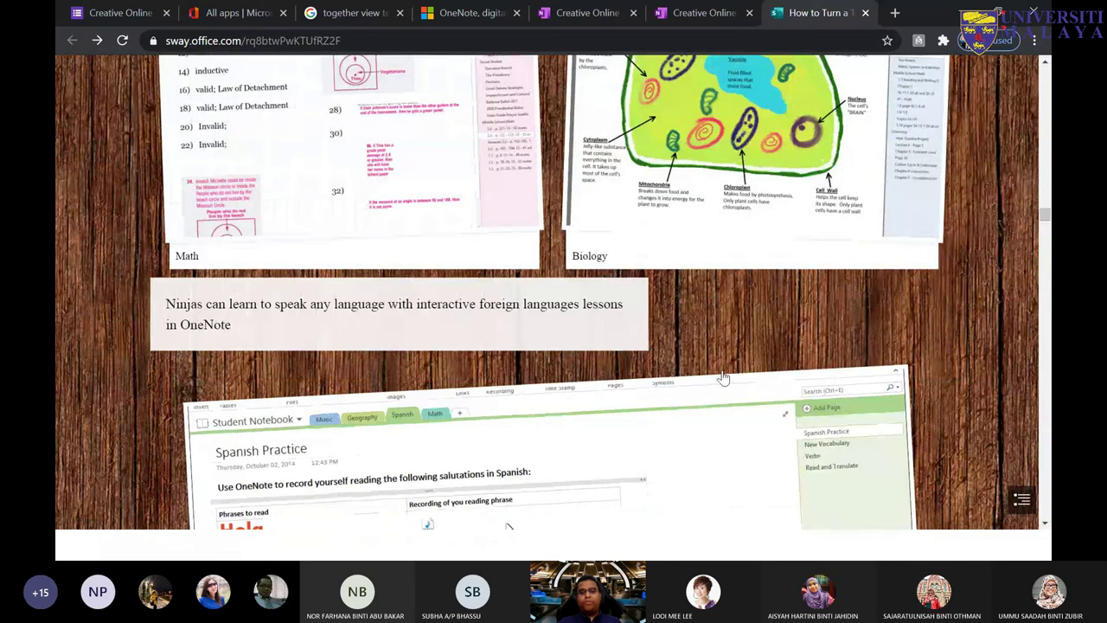
{"action": "scroll", "coordinate": [723, 378], "scroll_direction": "down", "scroll_amount": 5}
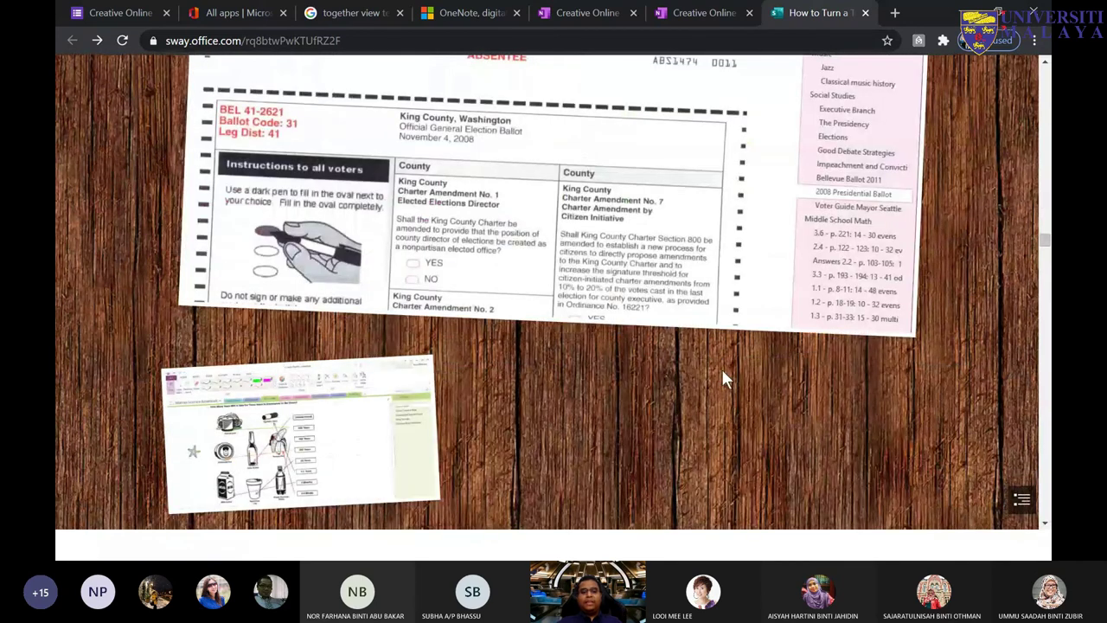
{"action": "scroll", "coordinate": [722, 369], "scroll_direction": "down", "scroll_amount": 5}
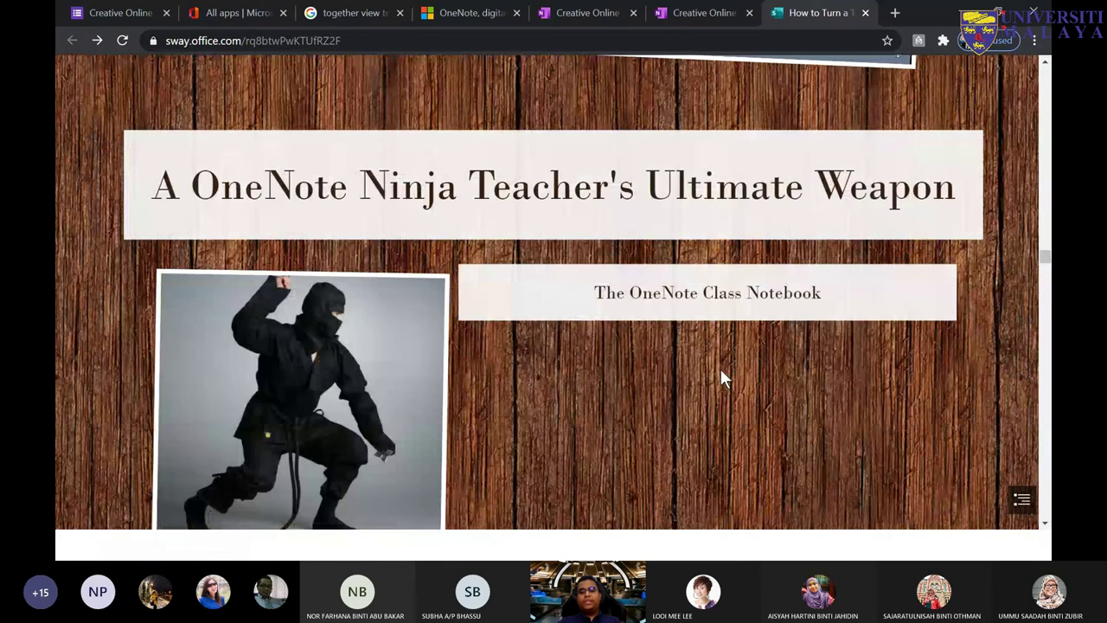
{"action": "scroll", "coordinate": [722, 378], "scroll_direction": "down", "scroll_amount": 5}
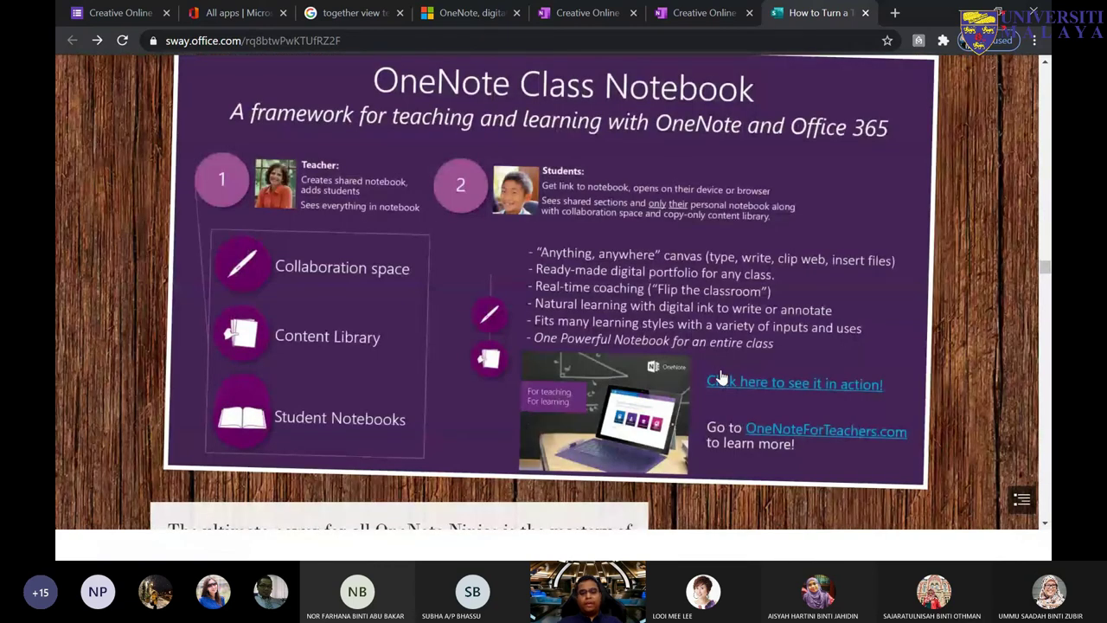
Step: Examine the Class Notebook resource links, videos and Manage notebooks pictures further down the Sway
{"action": "scroll", "coordinate": [723, 378], "scroll_direction": "down", "scroll_amount": 5}
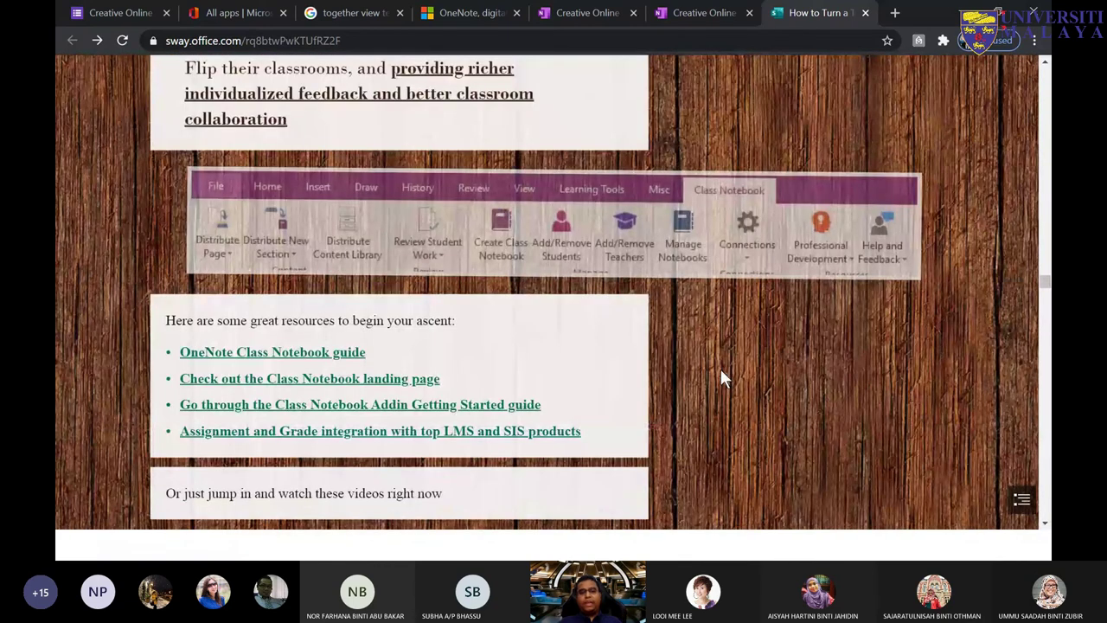
{"action": "scroll", "coordinate": [722, 378], "scroll_direction": "down", "scroll_amount": 1}
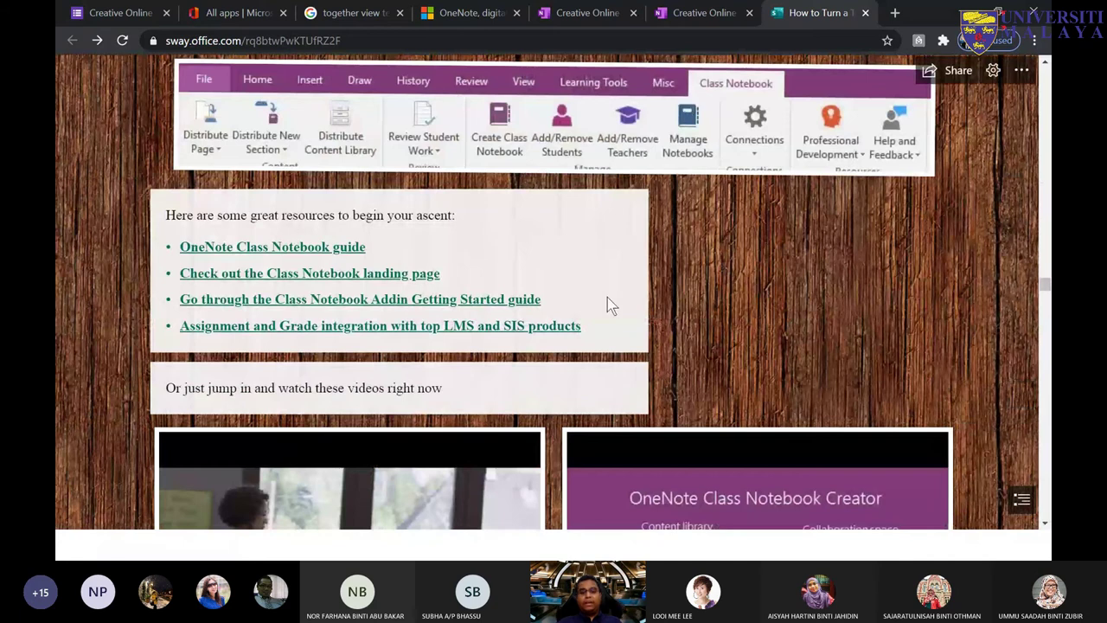
{"action": "scroll", "coordinate": [607, 297], "scroll_direction": "down", "scroll_amount": 3}
{"action": "scroll", "coordinate": [512, 208], "scroll_direction": "up", "scroll_amount": 2}
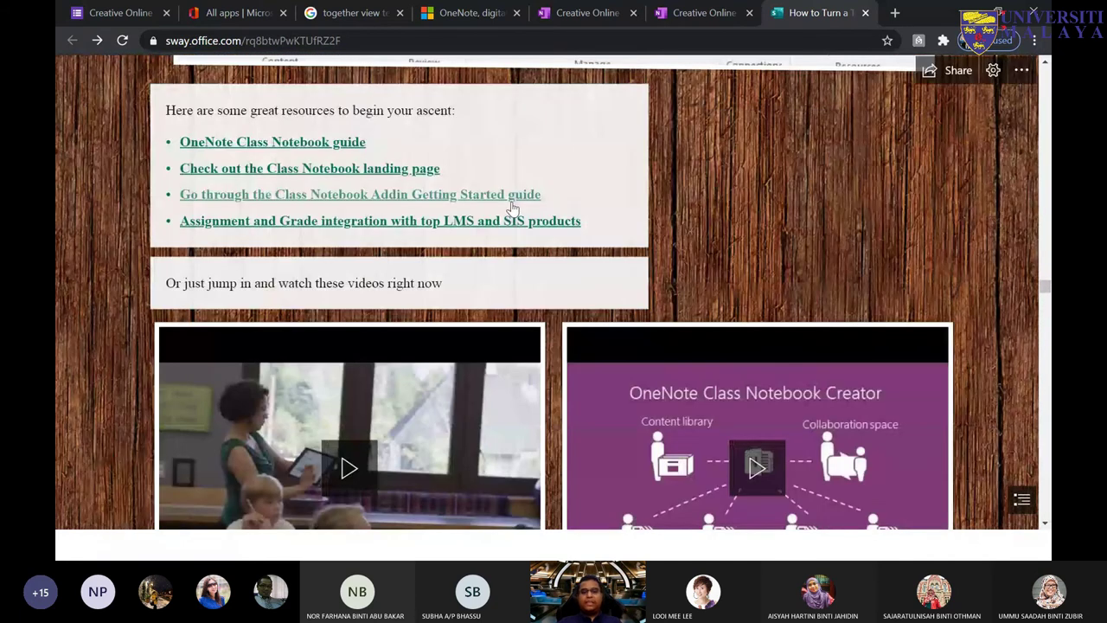
{"action": "scroll", "coordinate": [509, 336], "scroll_direction": "down", "scroll_amount": 5}
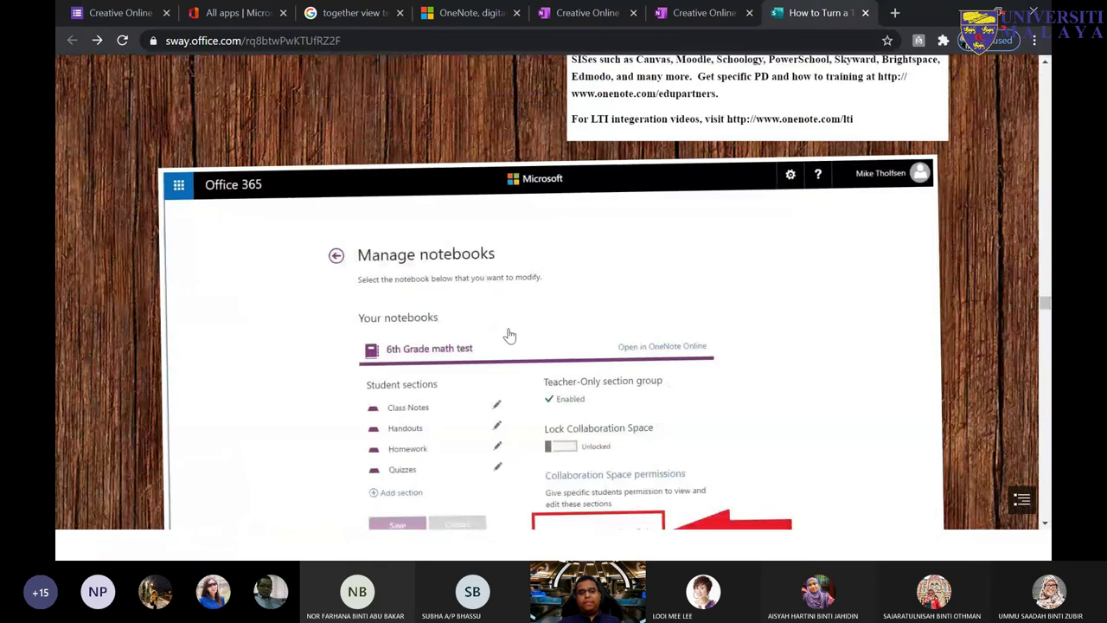
{"action": "scroll", "coordinate": [510, 336], "scroll_direction": "down", "scroll_amount": 5}
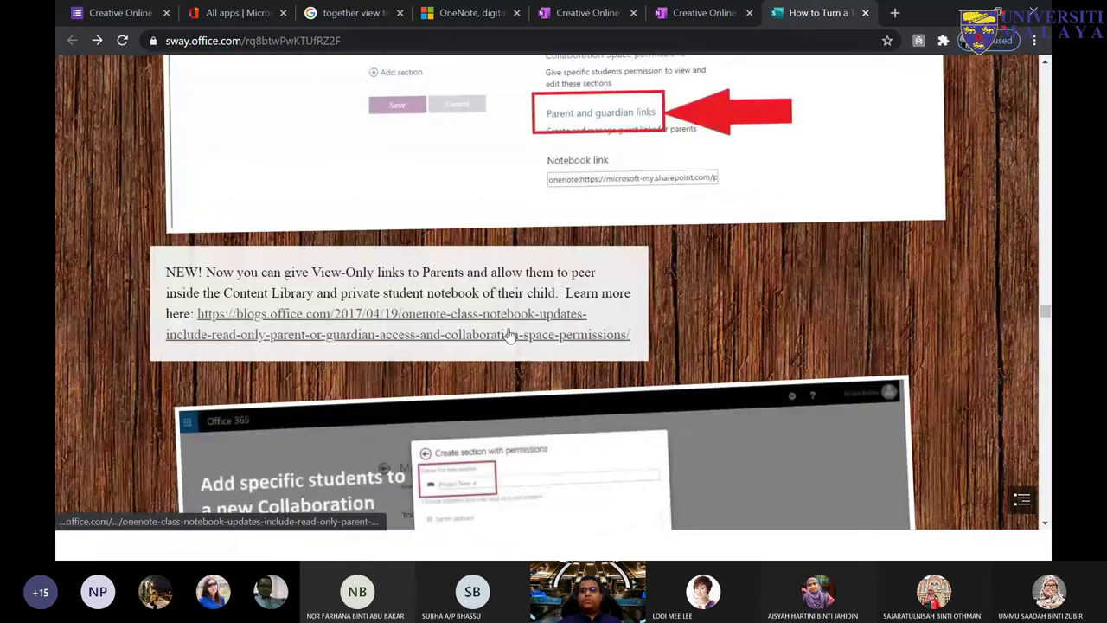
{"action": "scroll", "coordinate": [510, 336], "scroll_direction": "up", "scroll_amount": 10}
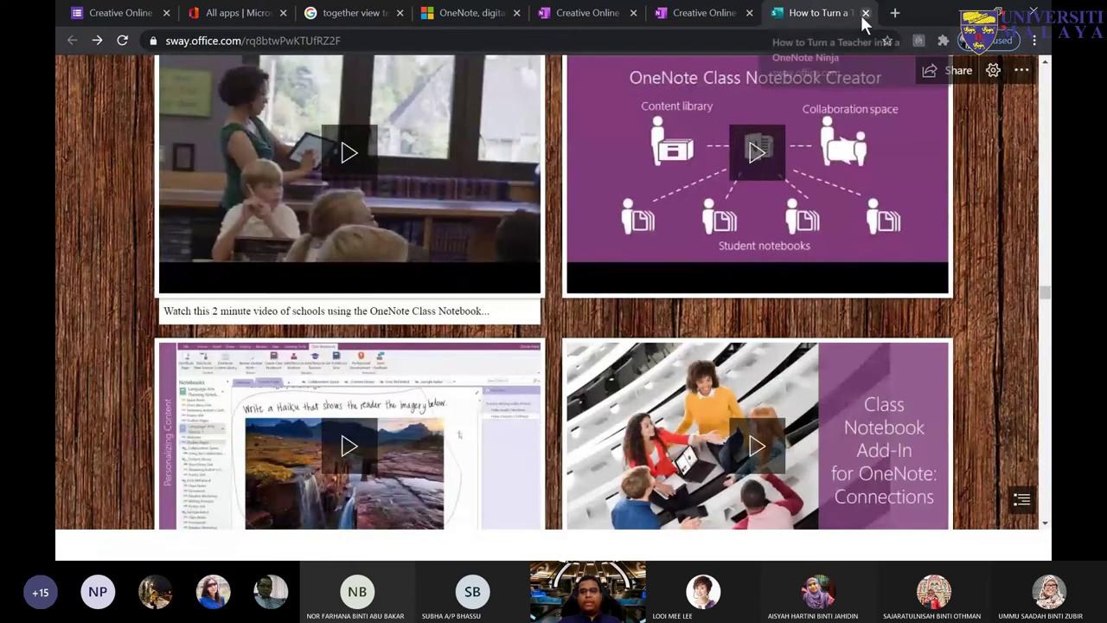
Step: Close the OneNote Ninja Sway page and switch to the Office 365 All apps page
{"action": "left_click", "coordinate": [866, 13]}
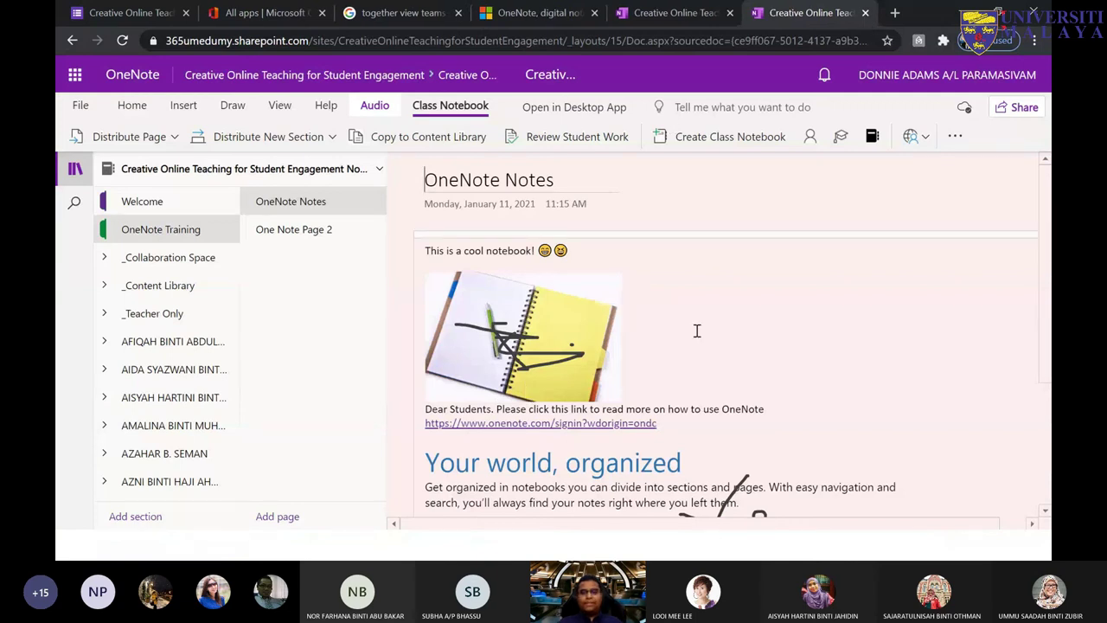
{"action": "left_click", "coordinate": [709, 13]}
{"action": "left_click", "coordinate": [558, 14]}
{"action": "left_click", "coordinate": [275, 14]}
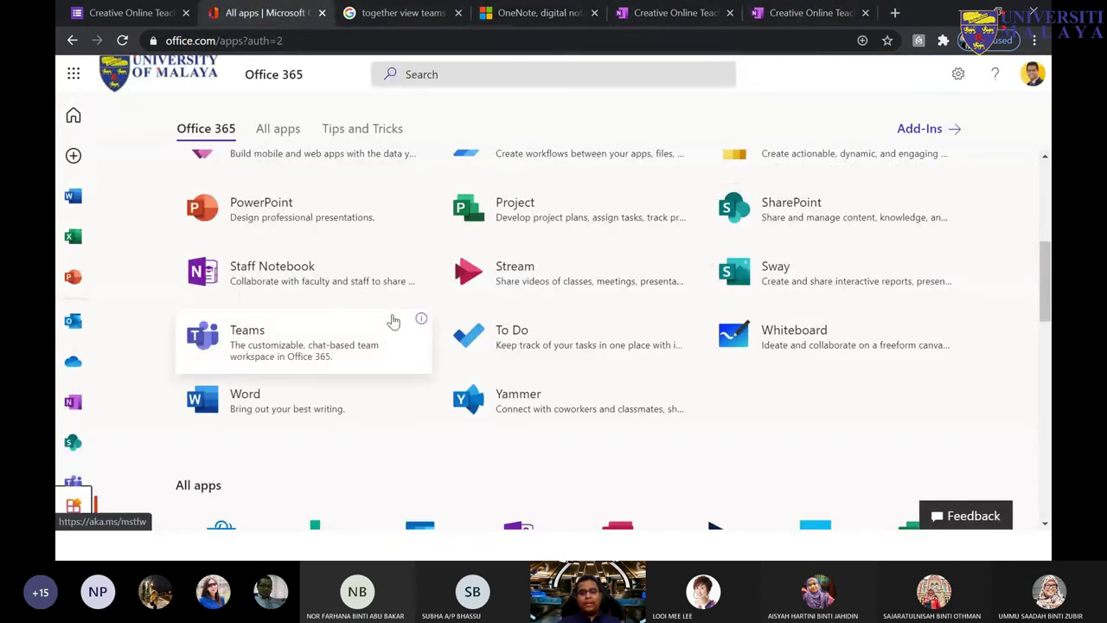
Step: Find Sway among the Office 365 apps and open it
{"action": "scroll", "coordinate": [1043, 285], "scroll_direction": "up", "scroll_amount": 4}
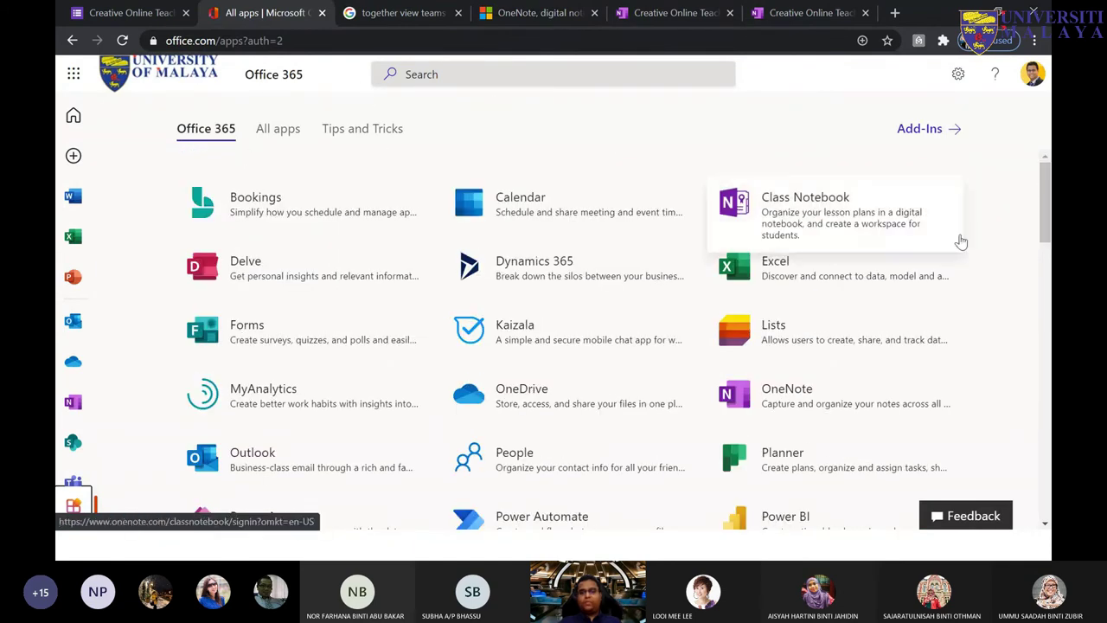
{"action": "scroll", "coordinate": [1046, 205], "scroll_direction": "down", "scroll_amount": 1}
{"action": "scroll", "coordinate": [1047, 205], "scroll_direction": "up", "scroll_amount": 1}
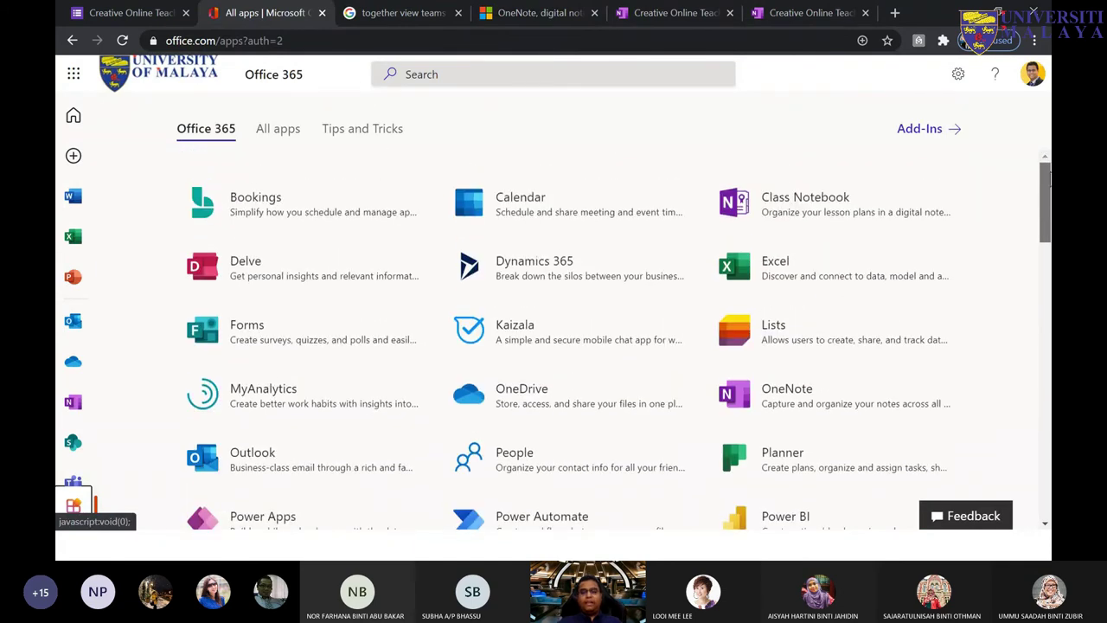
{"action": "scroll", "coordinate": [1050, 231], "scroll_direction": "down", "scroll_amount": 3}
{"action": "scroll", "coordinate": [1047, 231], "scroll_direction": "down", "scroll_amount": 2}
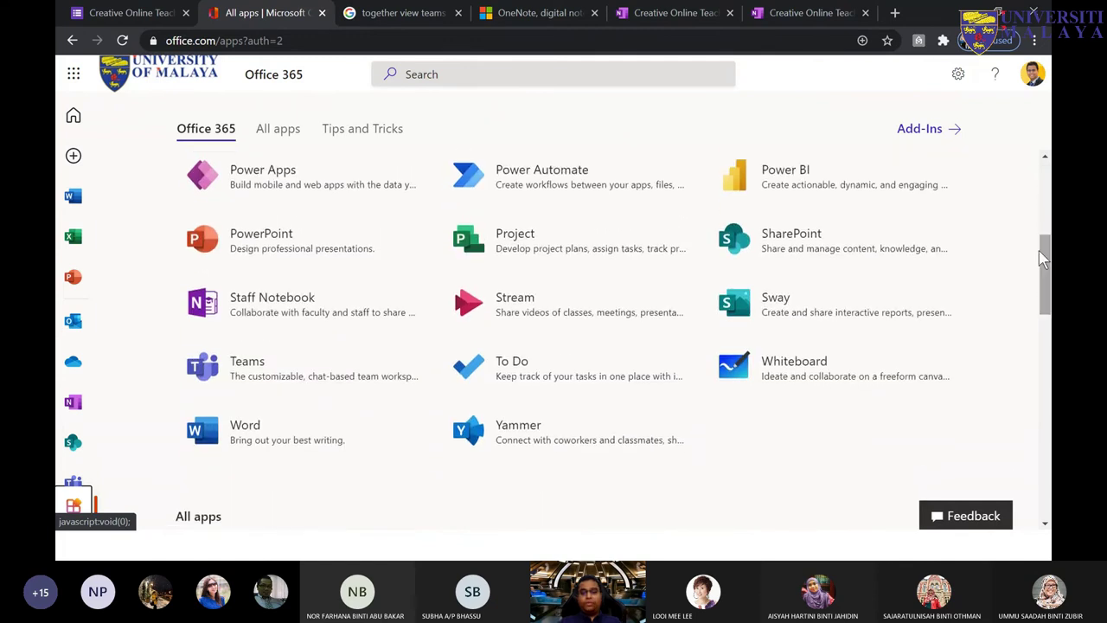
{"action": "mouse_move", "coordinate": [776, 294]}
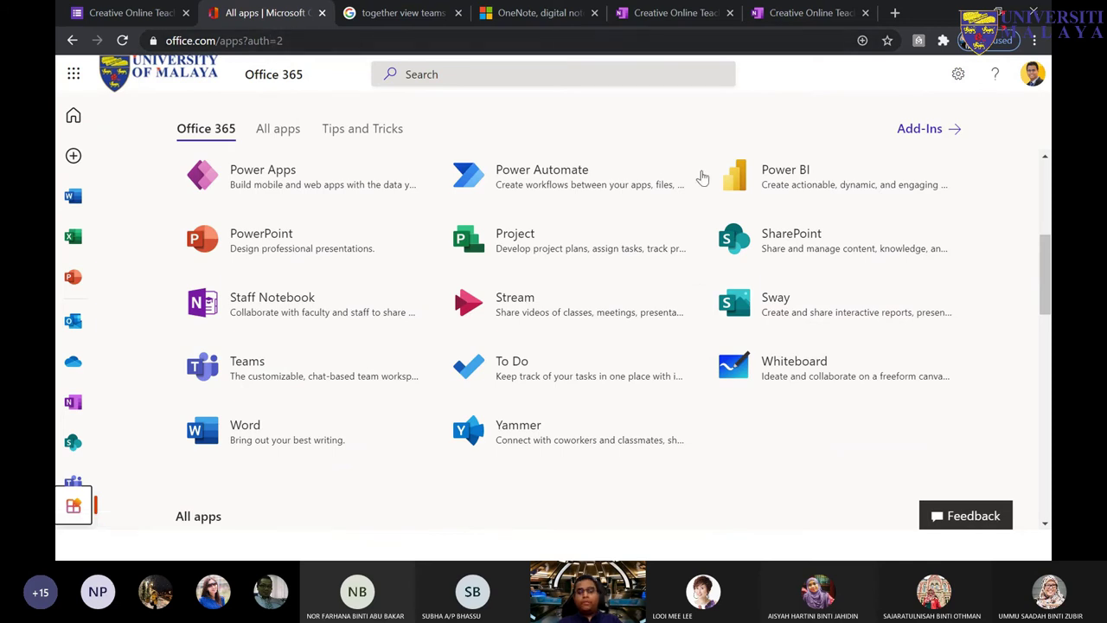
{"action": "left_click", "coordinate": [778, 322]}
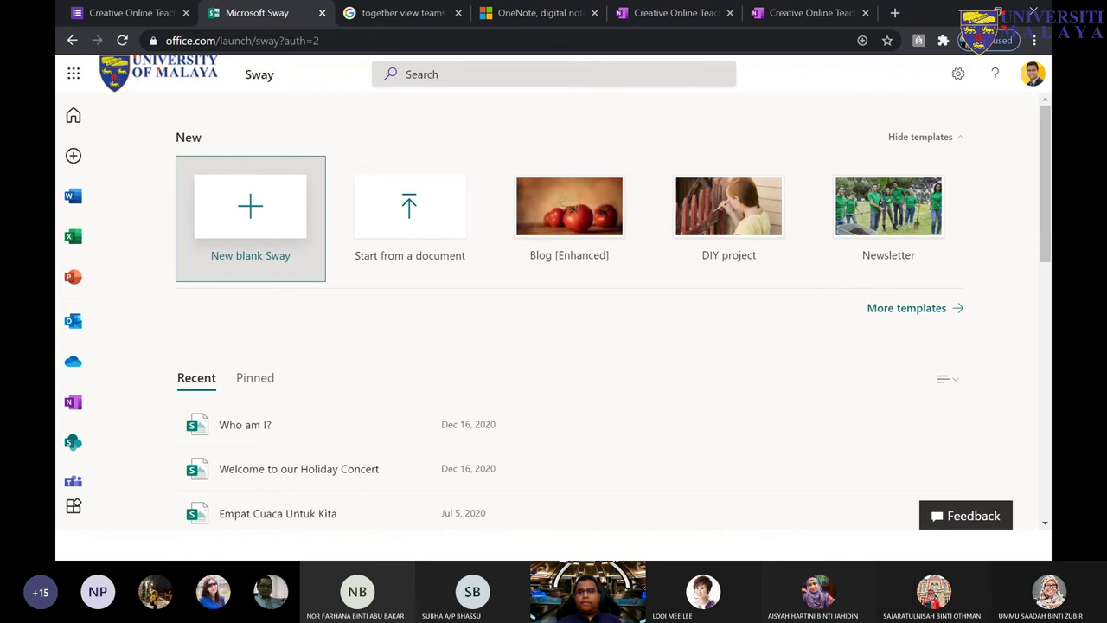
Step: Return to the Microsoft Sway start page from the other browser pages and create a new blank Sway
{"action": "left_click", "coordinate": [123, 19]}
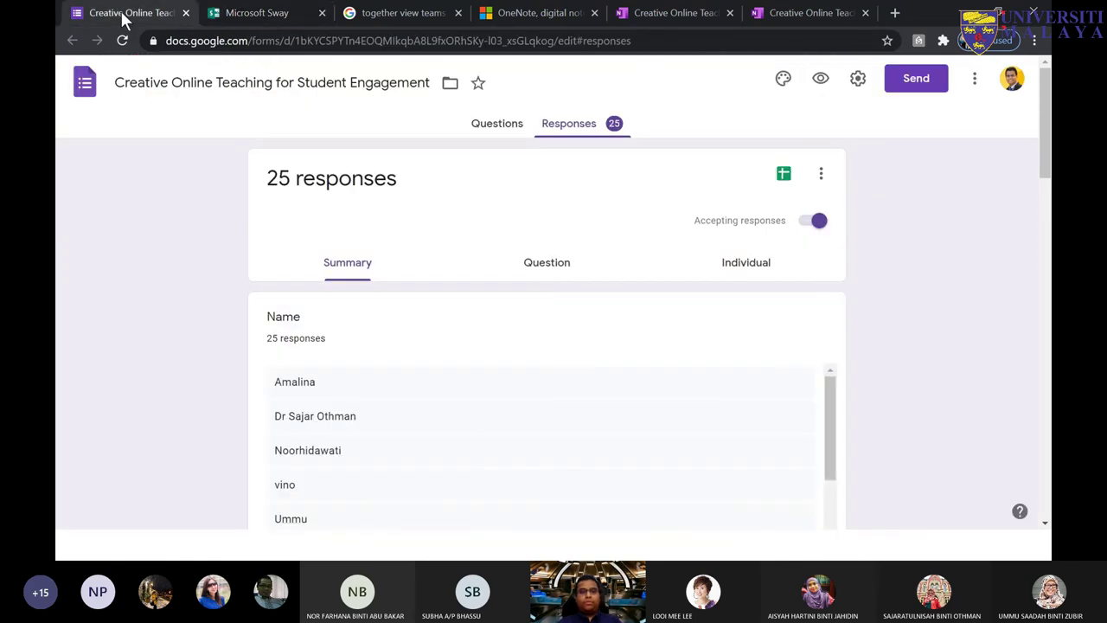
{"action": "left_click", "coordinate": [285, 16]}
{"action": "left_click", "coordinate": [658, 15]}
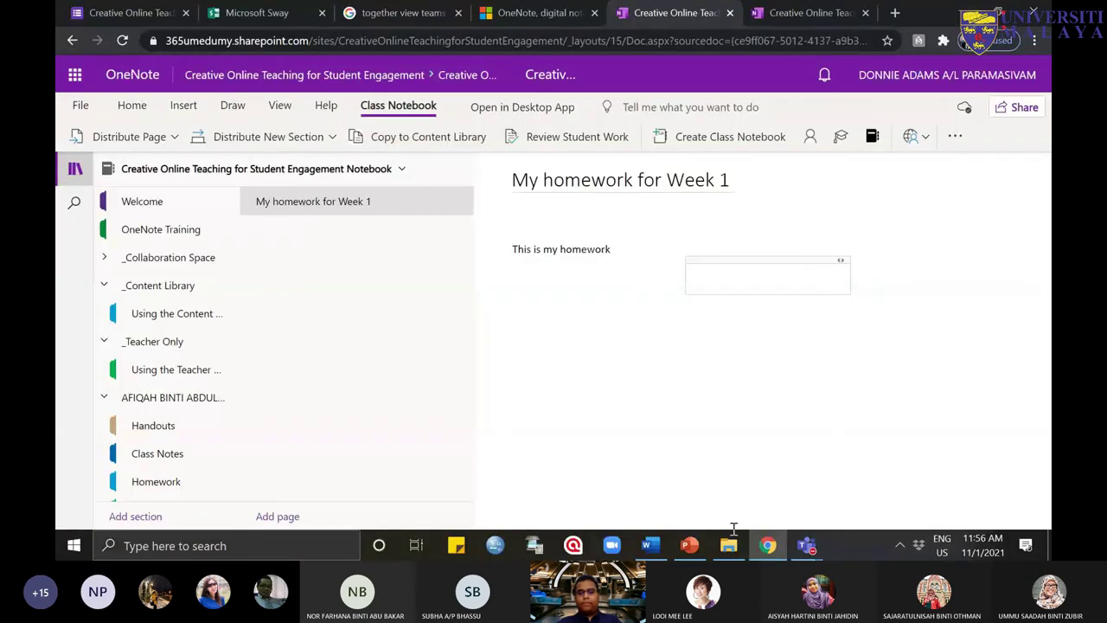
{"action": "left_click", "coordinate": [257, 14]}
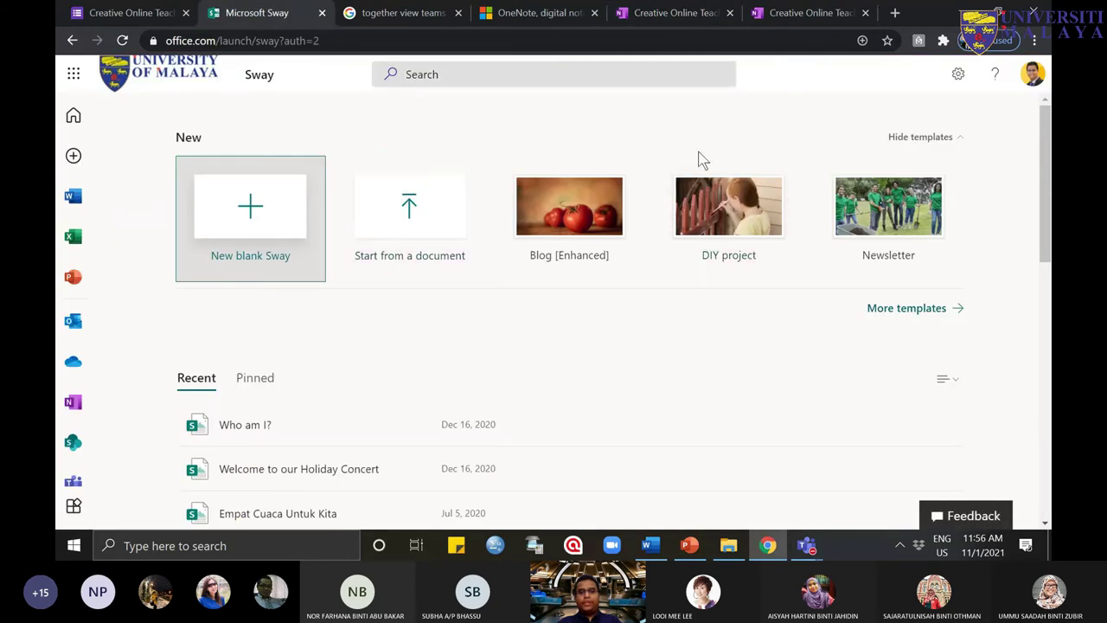
{"action": "left_click", "coordinate": [246, 216]}
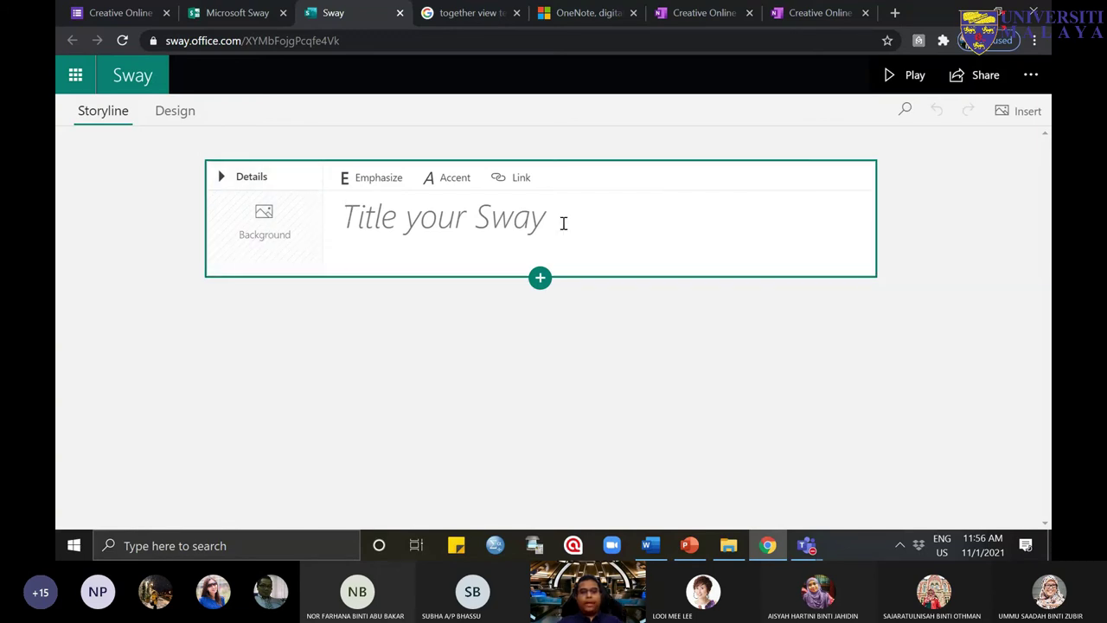
Step: Switch to the Teams meeting, post "Can follow so far?" in the meeting chat and check the participants' responses
{"action": "mouse_move", "coordinate": [806, 545]}
{"action": "left_click", "coordinate": [851, 473]}
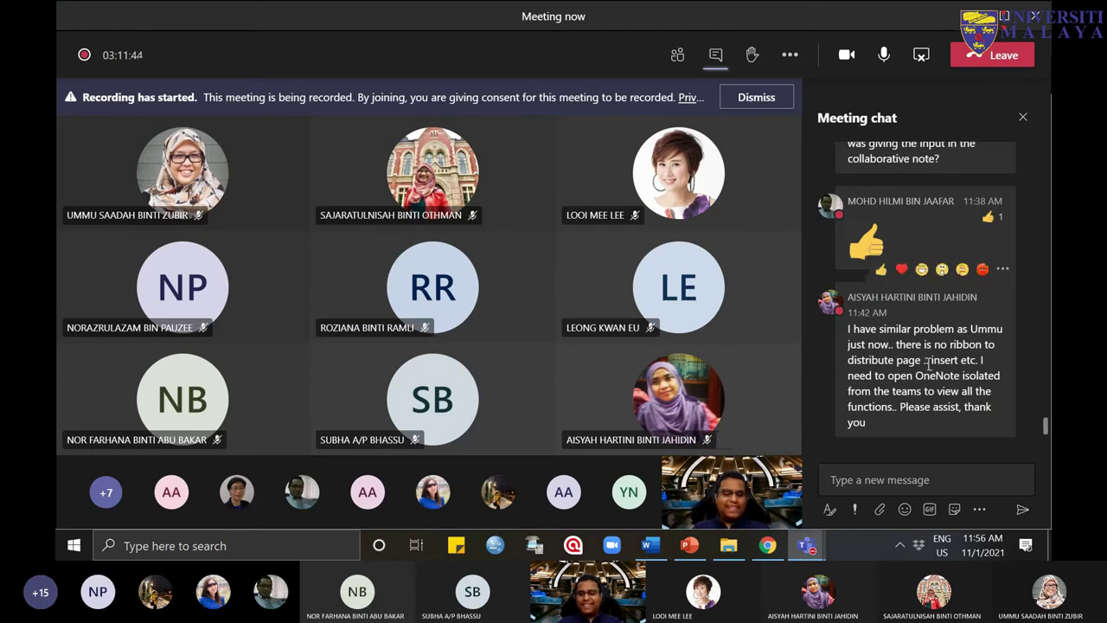
{"action": "scroll", "coordinate": [939, 396], "scroll_direction": "up", "scroll_amount": 2}
{"action": "scroll", "coordinate": [943, 404], "scroll_direction": "down", "scroll_amount": 2}
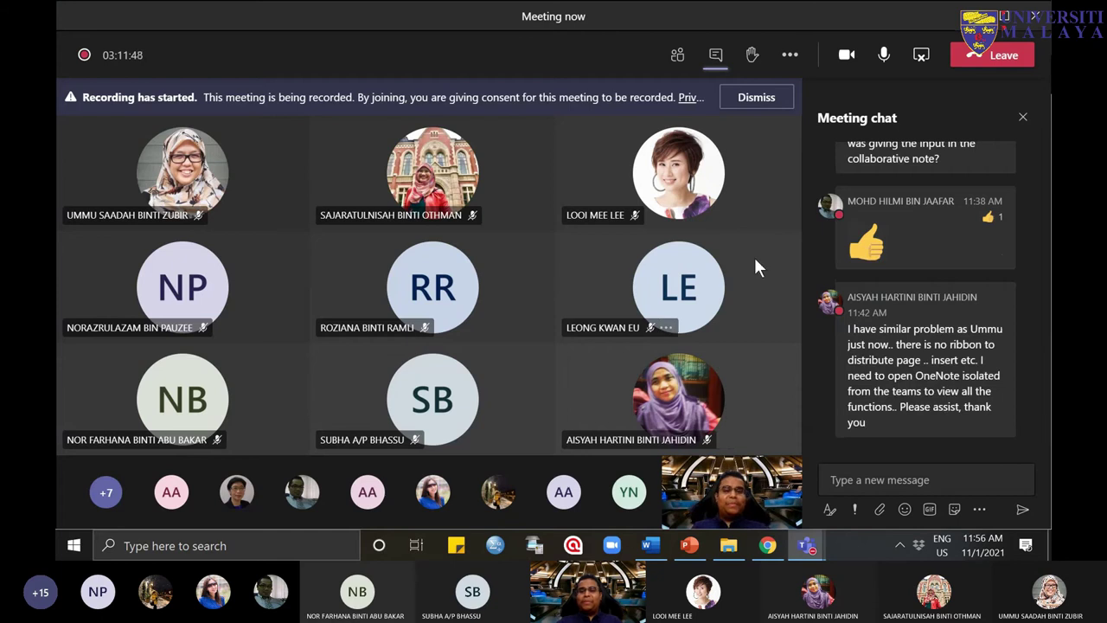
{"action": "left_click", "coordinate": [876, 484]}
{"action": "type", "text": "Can follow so far!"}
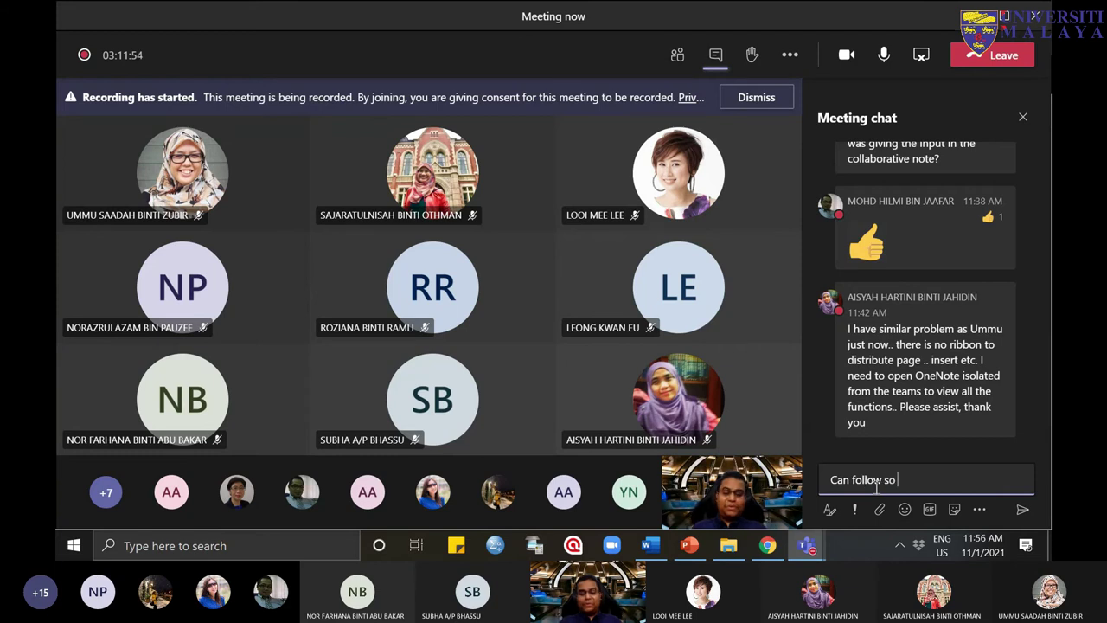
{"action": "key", "text": "Return"}
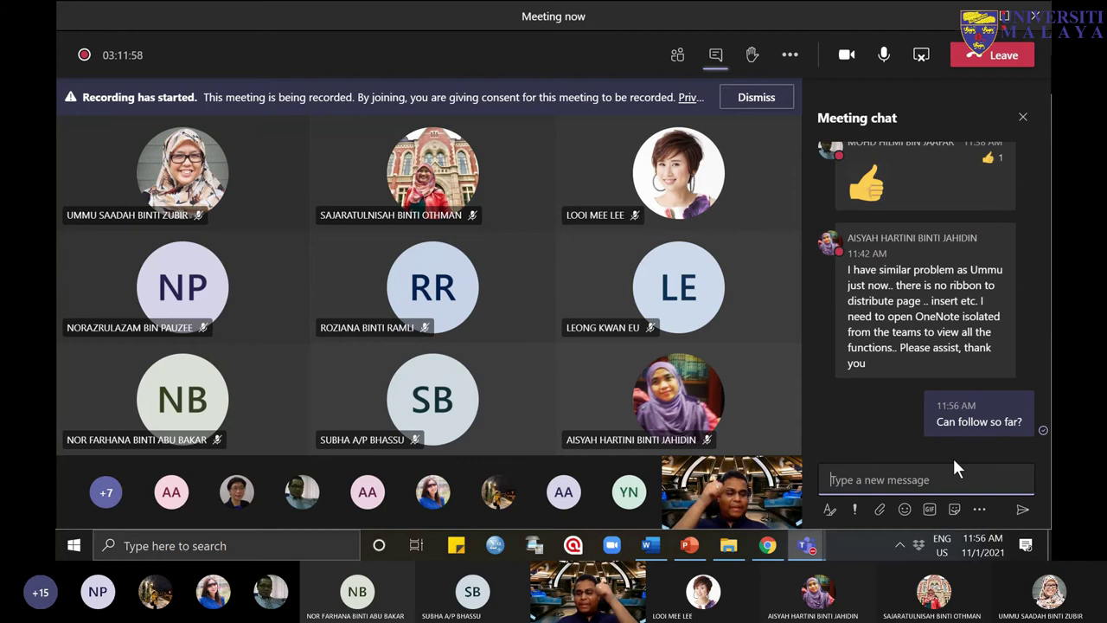
{"action": "mouse_move", "coordinate": [969, 430]}
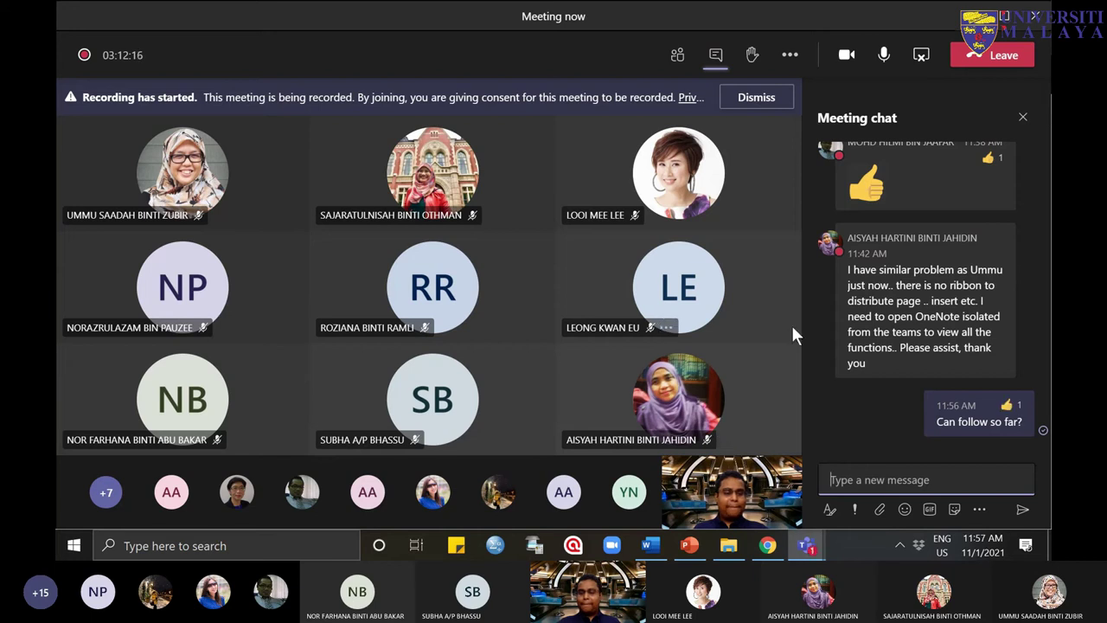
{"action": "mouse_move", "coordinate": [1008, 413]}
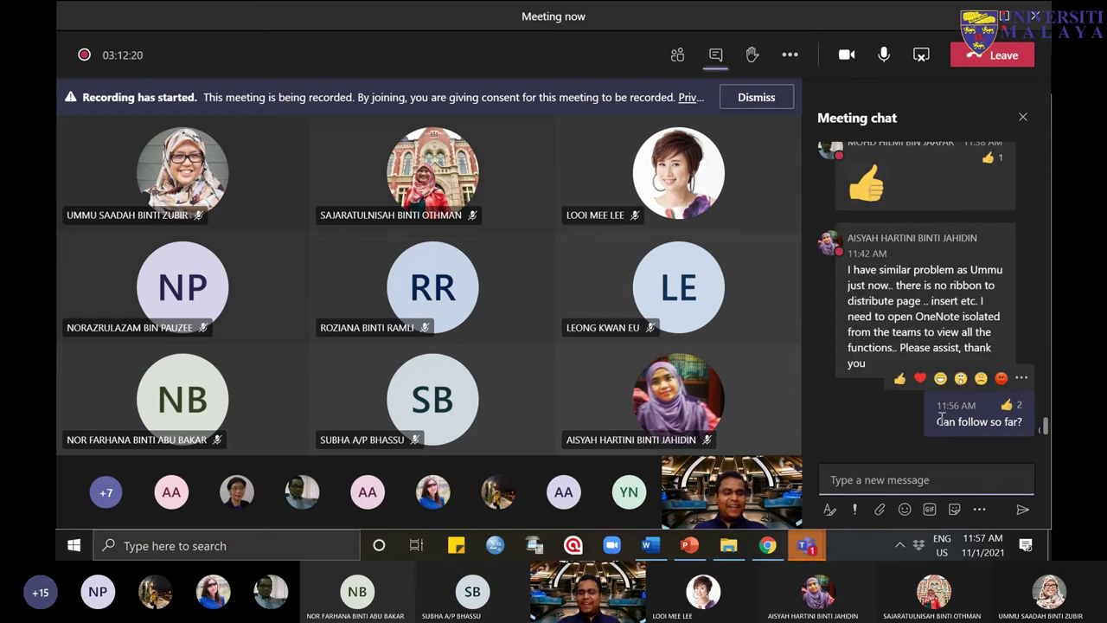
{"action": "mouse_move", "coordinate": [837, 316]}
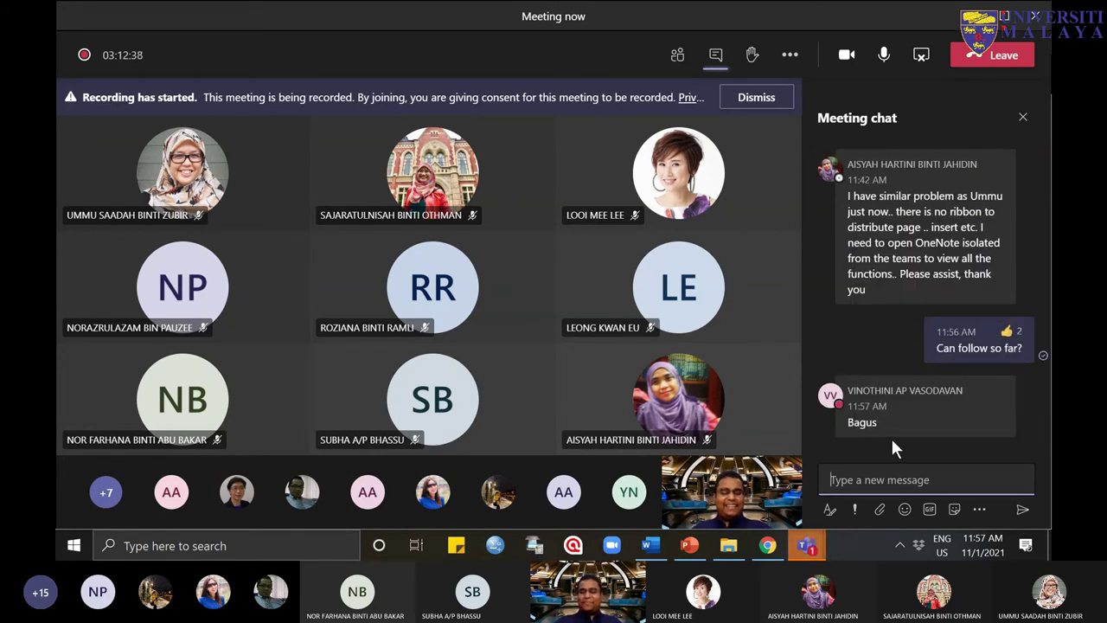
Step: Switch back to the new Sway in Chrome and title it "Who am I?"
{"action": "left_click", "coordinate": [777, 552]}
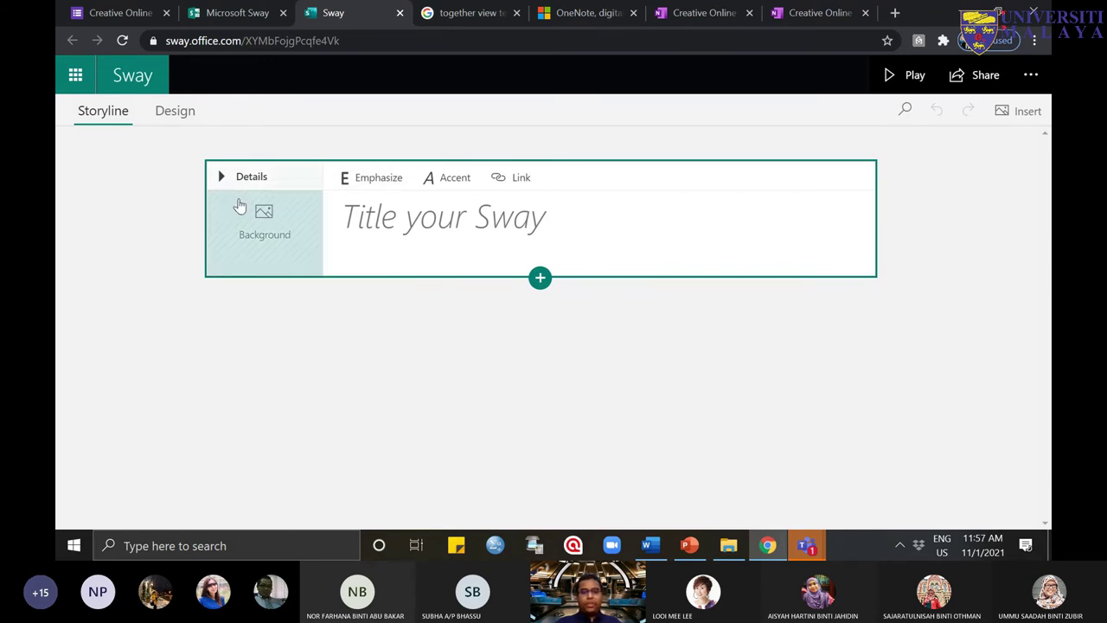
{"action": "left_click", "coordinate": [375, 225]}
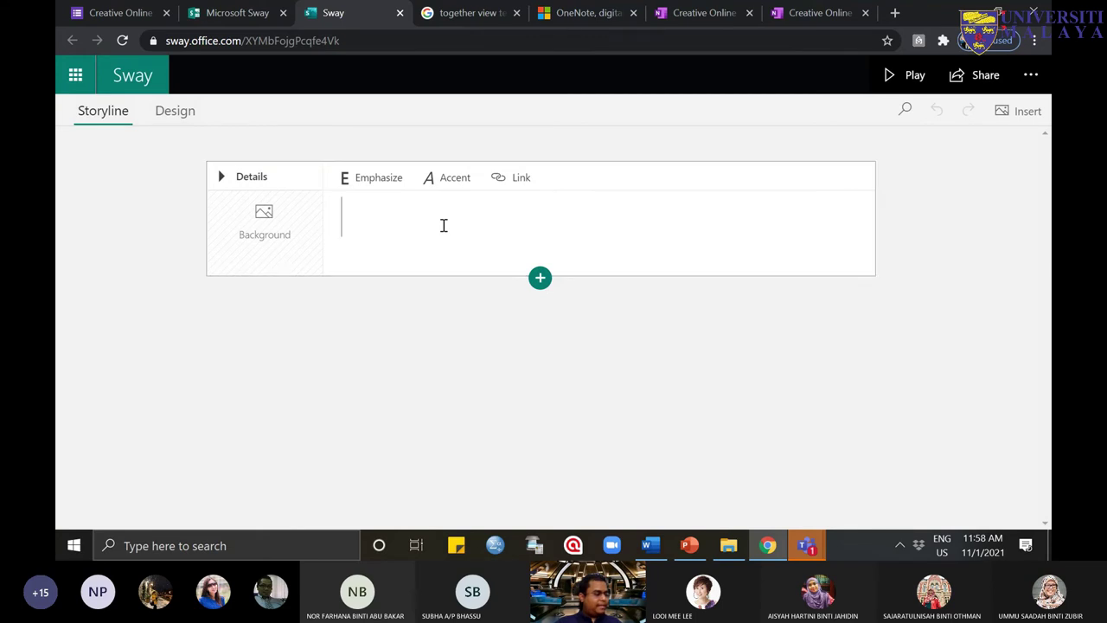
{"action": "type", "text": "Hwo"}
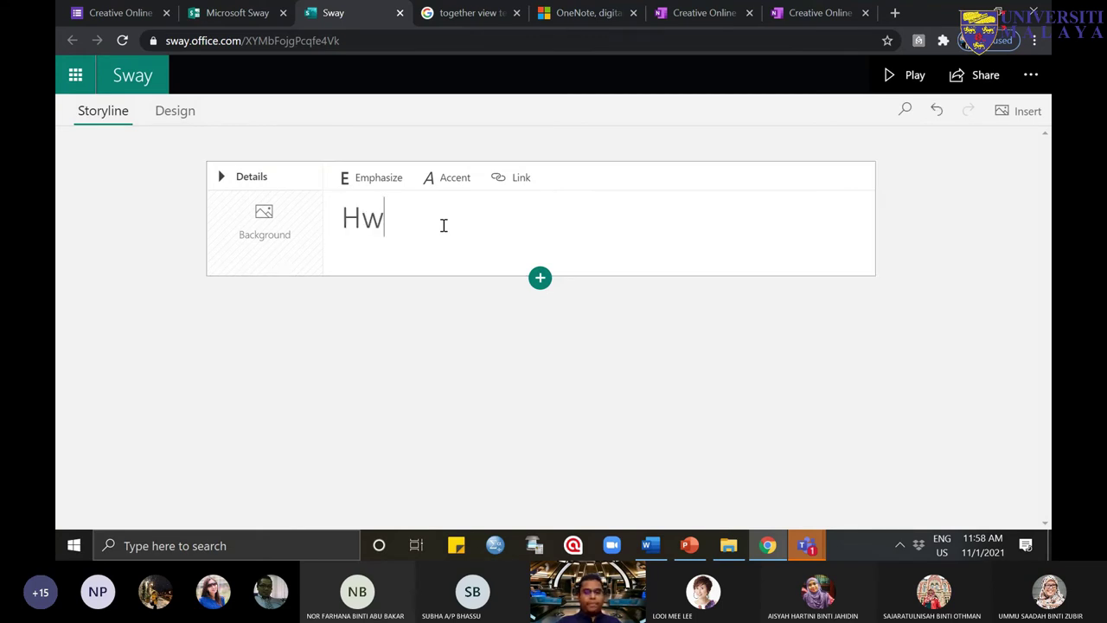
{"action": "key", "text": "BackSpace"}
{"action": "key", "text": "BackSpace"}
{"action": "key", "text": "BackSpace"}
{"action": "type", "text": "Who "}
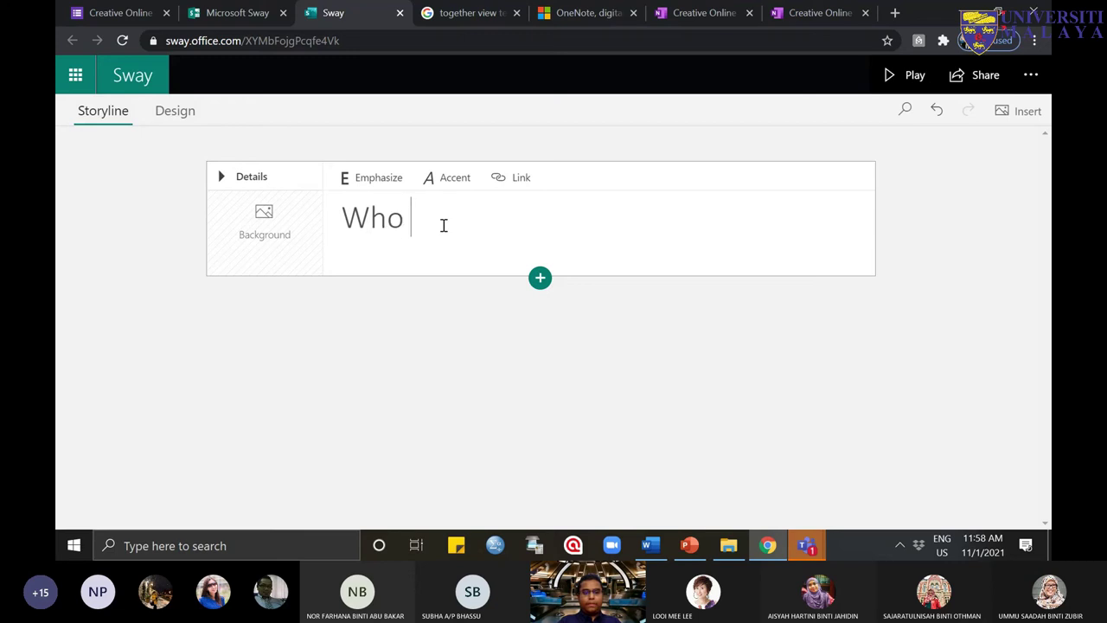
{"action": "type", "text": "am I?"}
Step: Add three Heading 1 cards in sequence below the title card, leaving their headings empty
{"action": "left_click", "coordinate": [540, 279]}
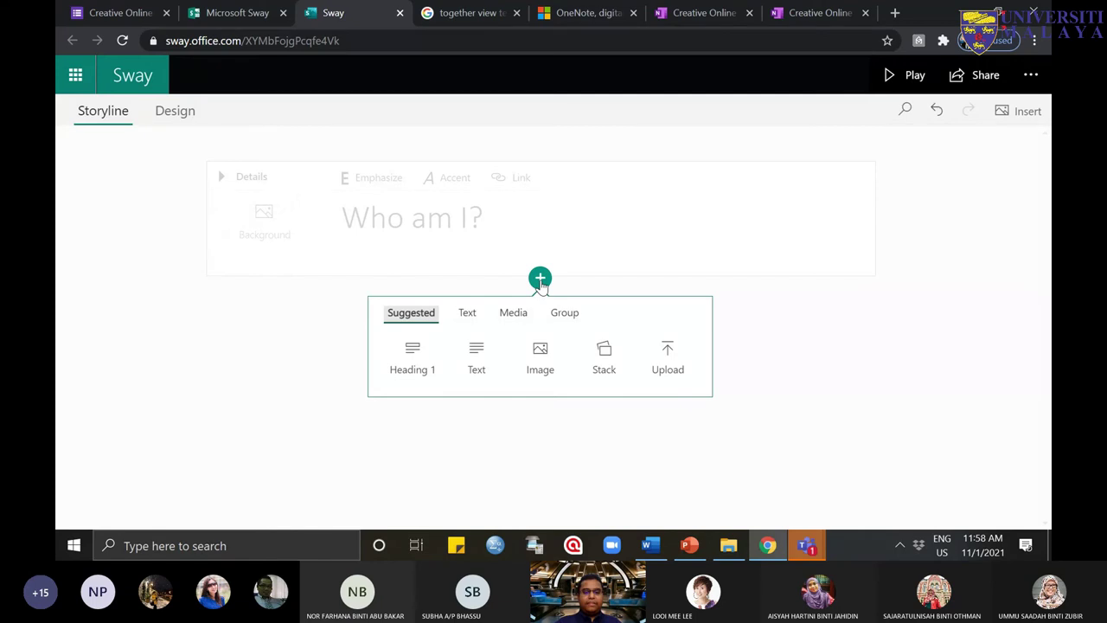
{"action": "left_click", "coordinate": [413, 370]}
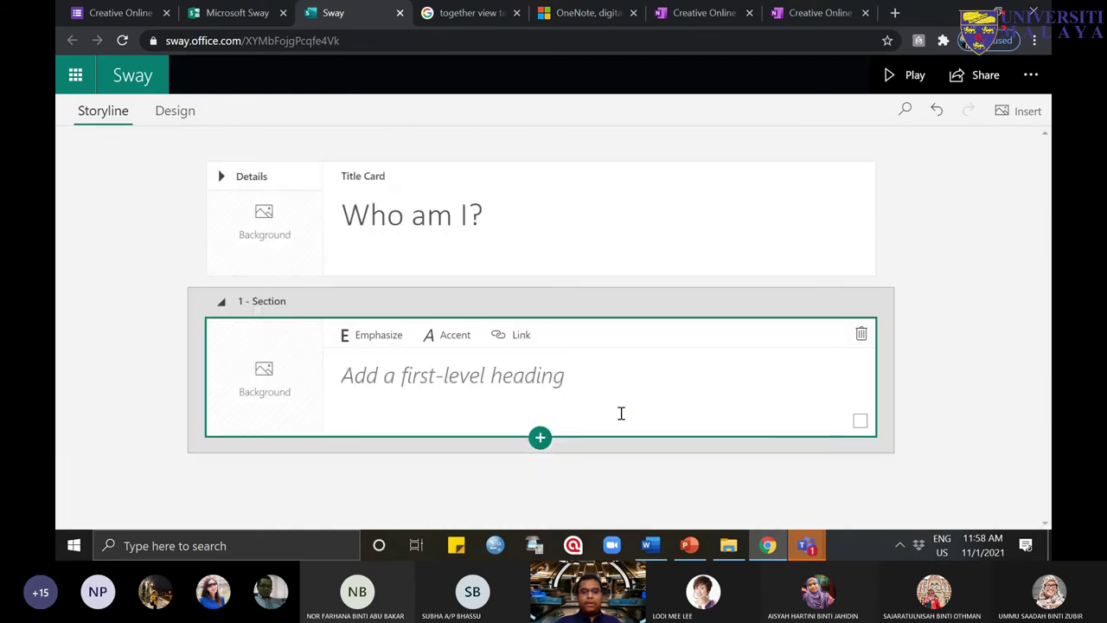
{"action": "left_click", "coordinate": [539, 438]}
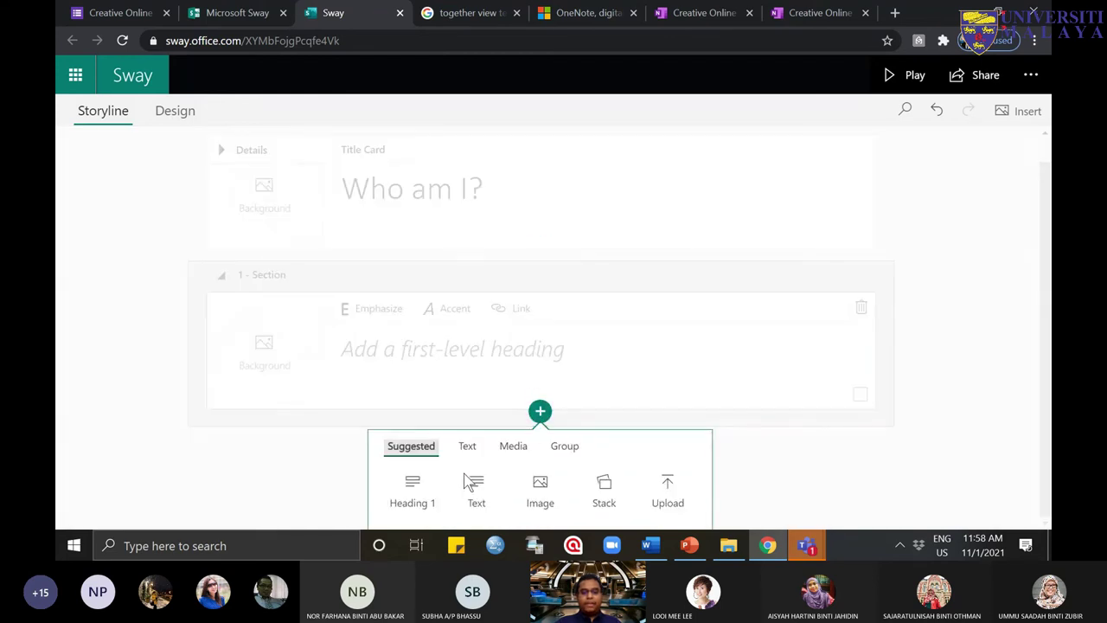
{"action": "left_click", "coordinate": [412, 503]}
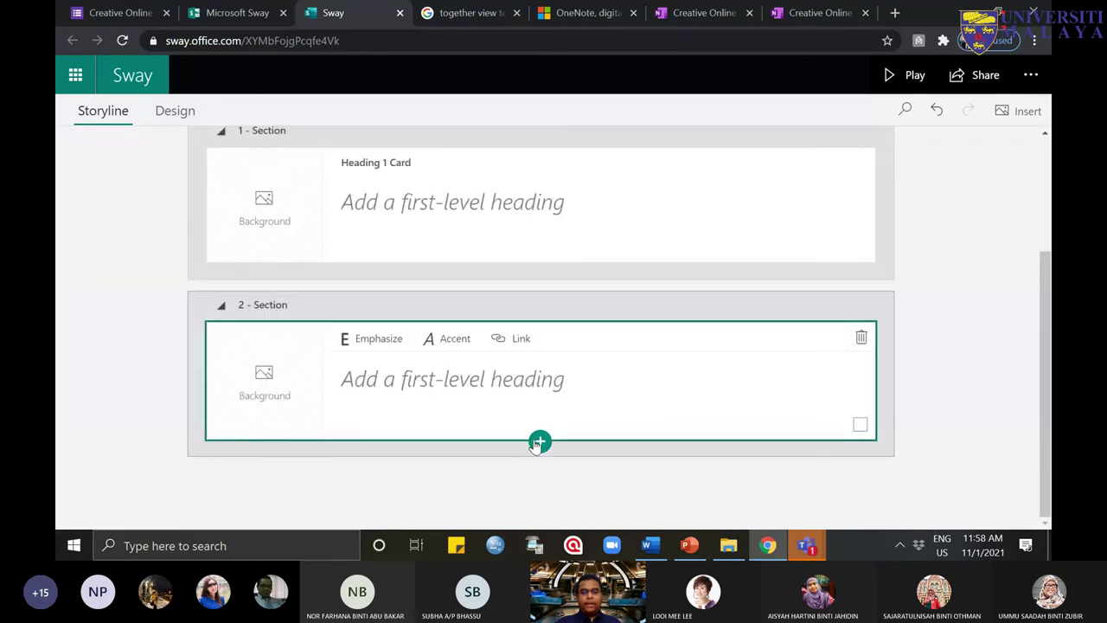
{"action": "left_click", "coordinate": [539, 439]}
{"action": "left_click", "coordinate": [425, 501]}
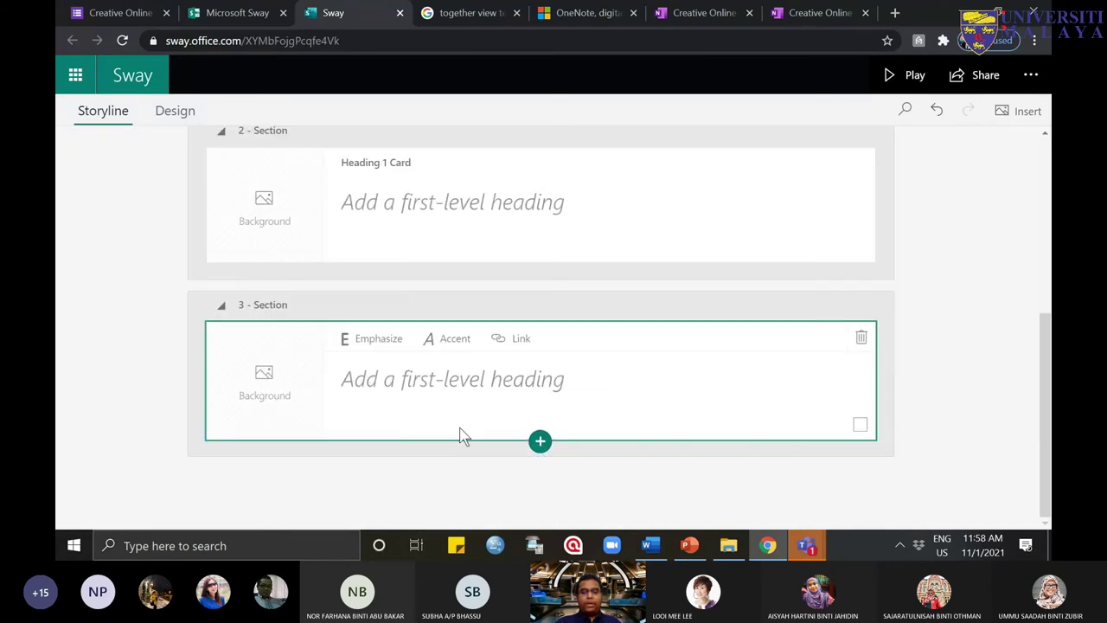
{"action": "scroll", "coordinate": [529, 393], "scroll_direction": "down", "scroll_amount": 2}
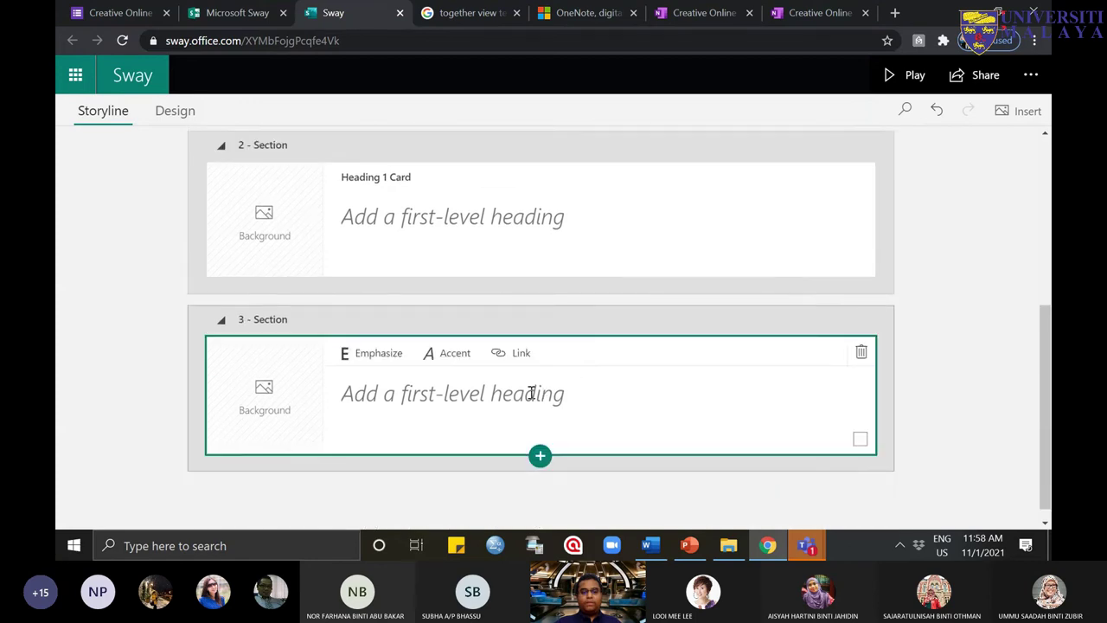
{"action": "scroll", "coordinate": [586, 343], "scroll_direction": "up", "scroll_amount": 4}
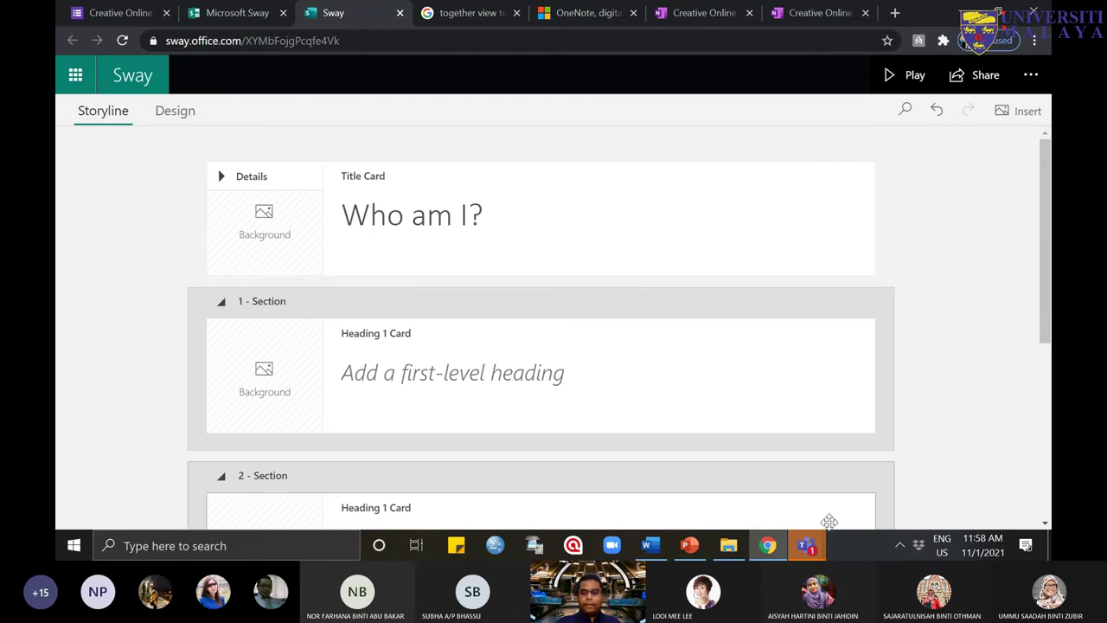
Step: Check the participants' replies in the Teams meeting chat and return to the Sway in Chrome
{"action": "mouse_move", "coordinate": [806, 545]}
{"action": "left_click", "coordinate": [866, 407]}
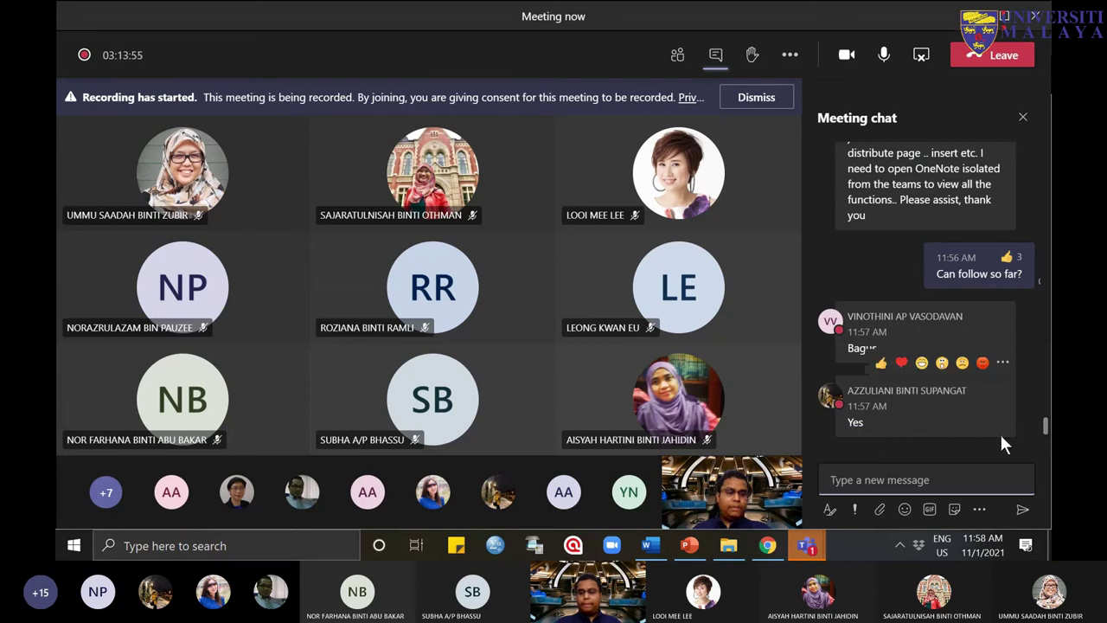
{"action": "mouse_move", "coordinate": [779, 545]}
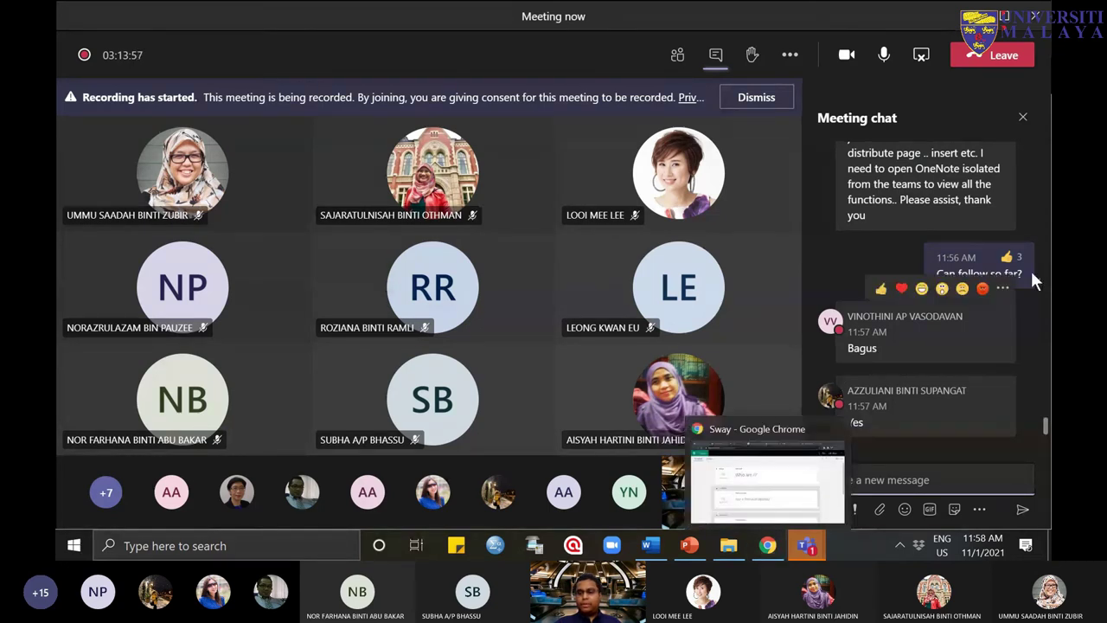
{"action": "mouse_move", "coordinate": [1012, 258]}
{"action": "left_click", "coordinate": [768, 545]}
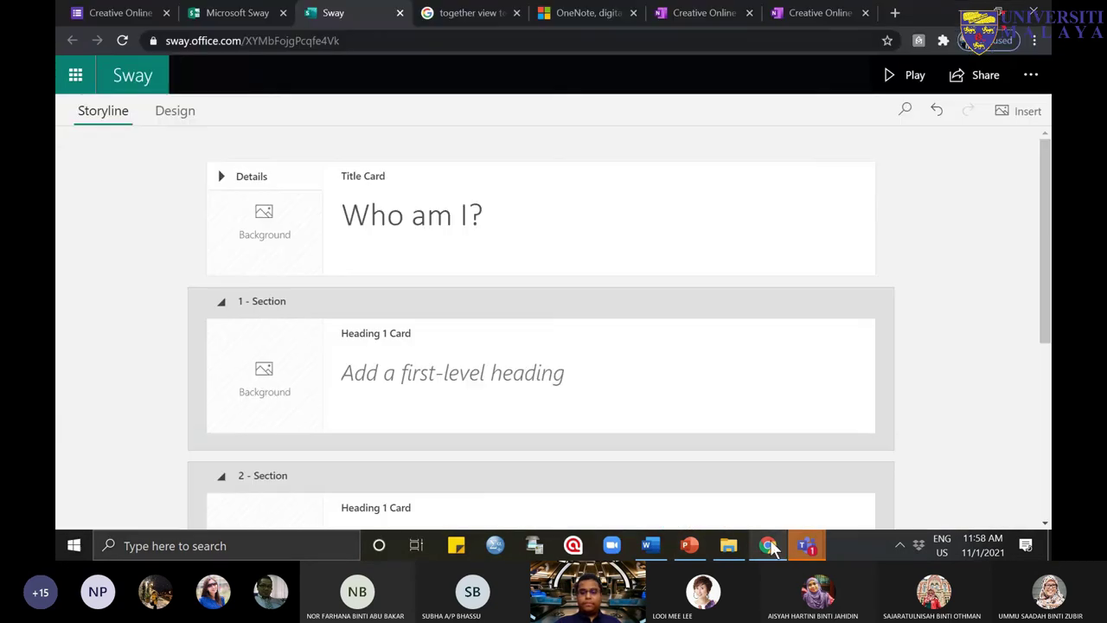
Step: Open the title card's background for an image and search the suggested sources for "who am i"
{"action": "scroll", "coordinate": [586, 384], "scroll_direction": "down", "scroll_amount": 2}
{"action": "scroll", "coordinate": [424, 229], "scroll_direction": "up", "scroll_amount": 2}
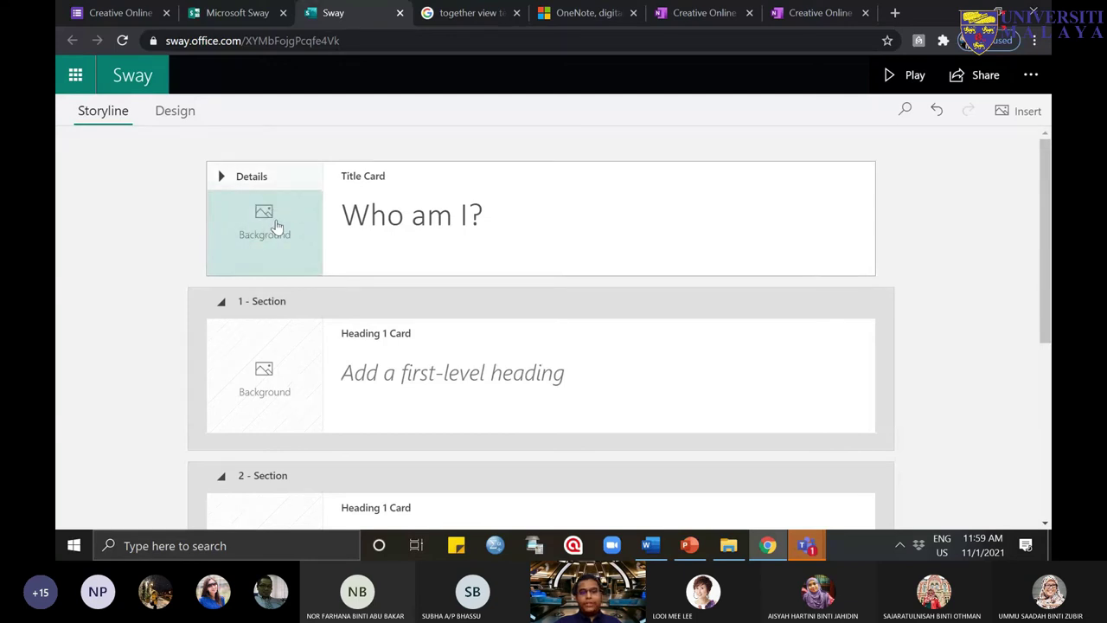
{"action": "left_click", "coordinate": [251, 236]}
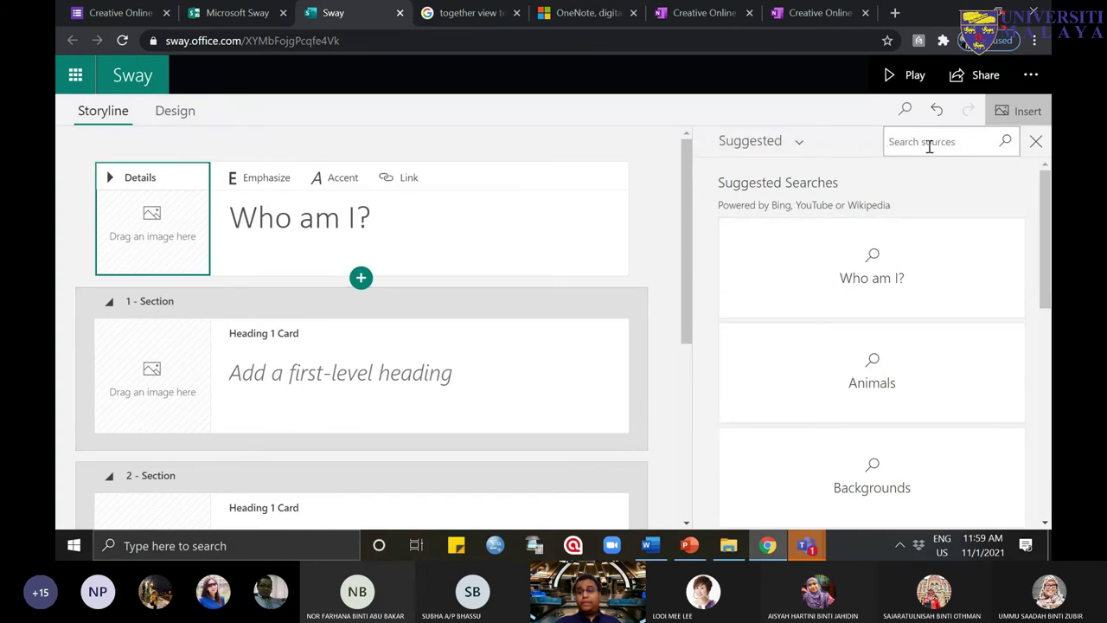
{"action": "left_click", "coordinate": [807, 143]}
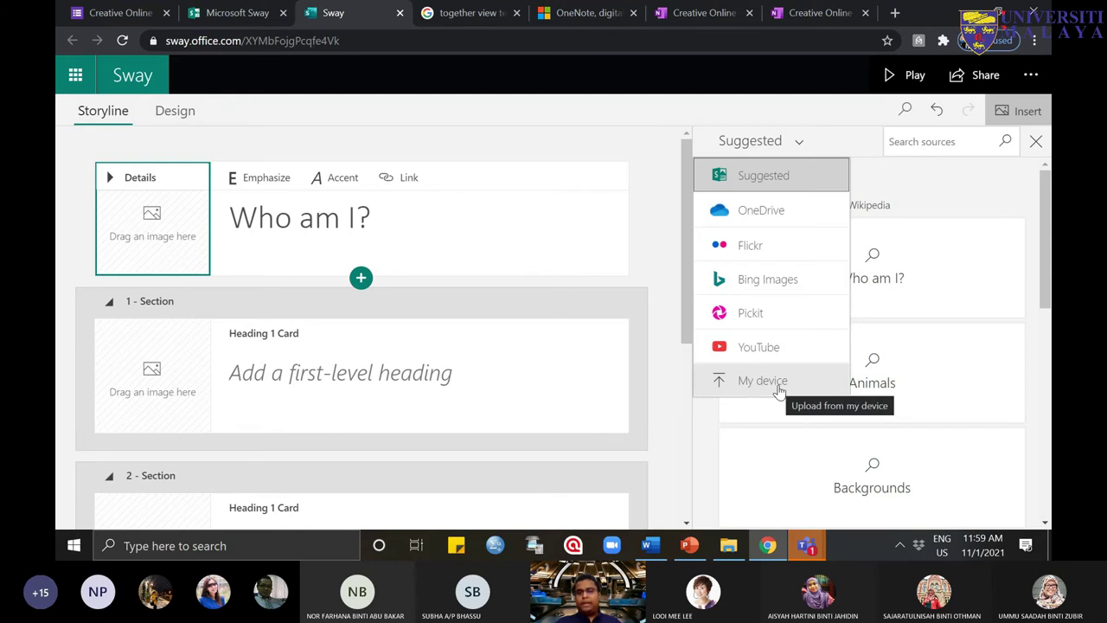
{"action": "left_click", "coordinate": [933, 142]}
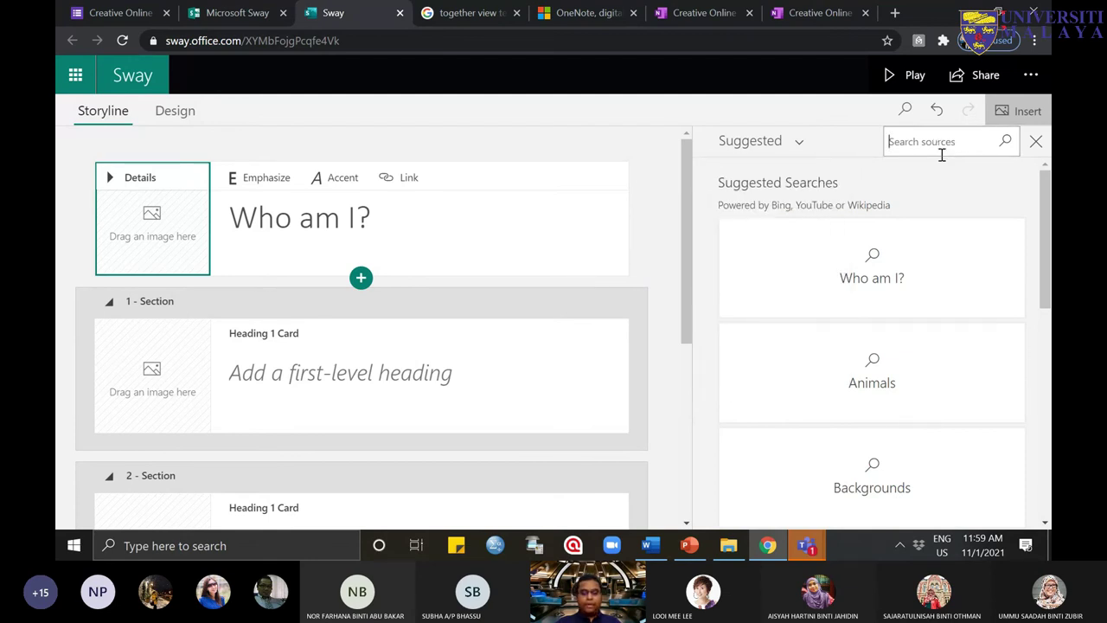
{"action": "type", "text": "who am i"}
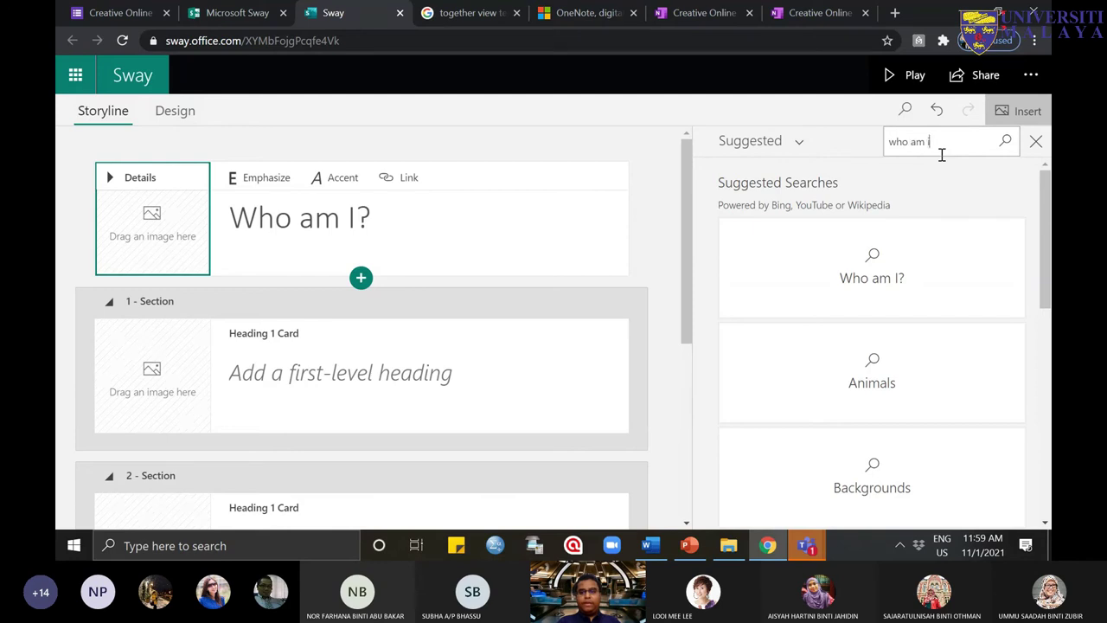
{"action": "key", "text": "Return"}
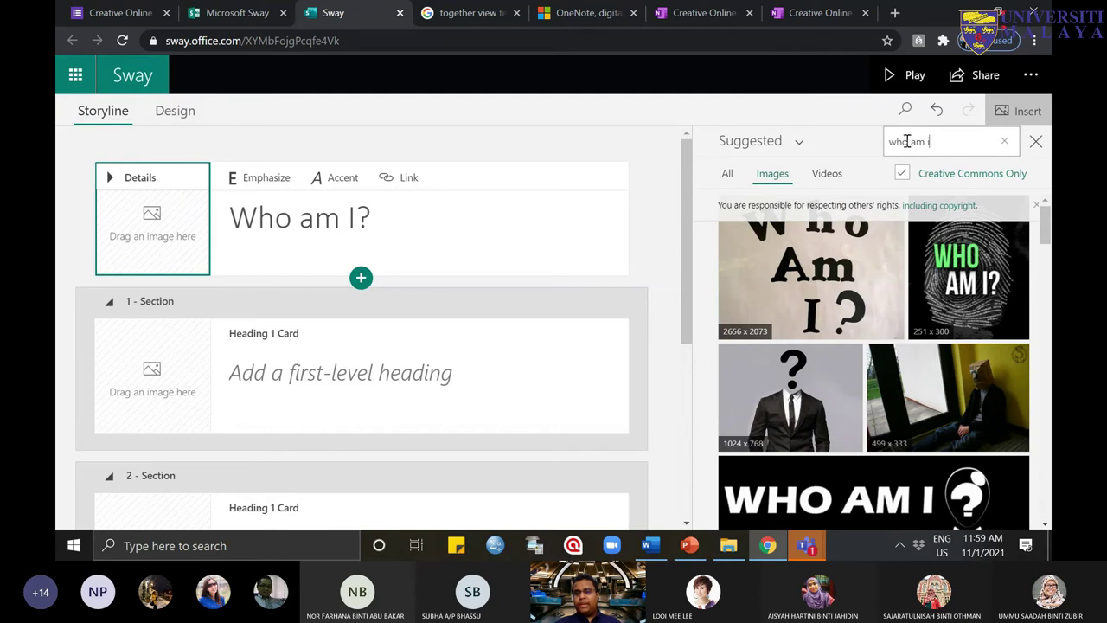
Step: Add the picture of the suited man with a question mark for a head as the title card's background
{"action": "scroll", "coordinate": [1048, 245], "scroll_direction": "down", "scroll_amount": 1}
{"action": "left_click_drag", "start_coordinate": [1048, 245], "coordinate": [1047, 221]}
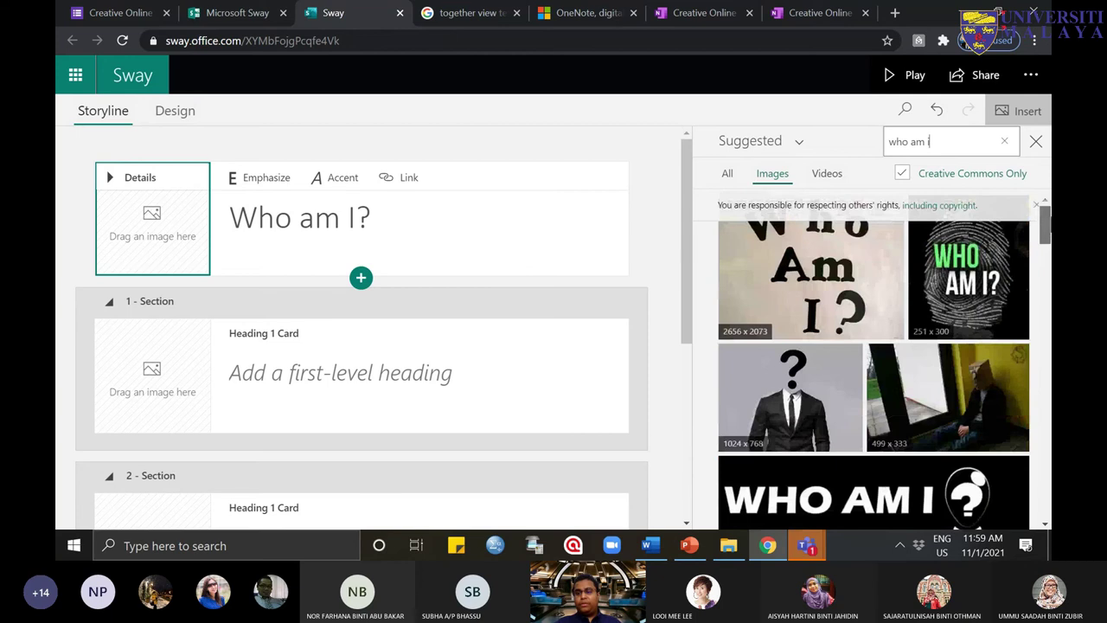
{"action": "left_click", "coordinate": [822, 402]}
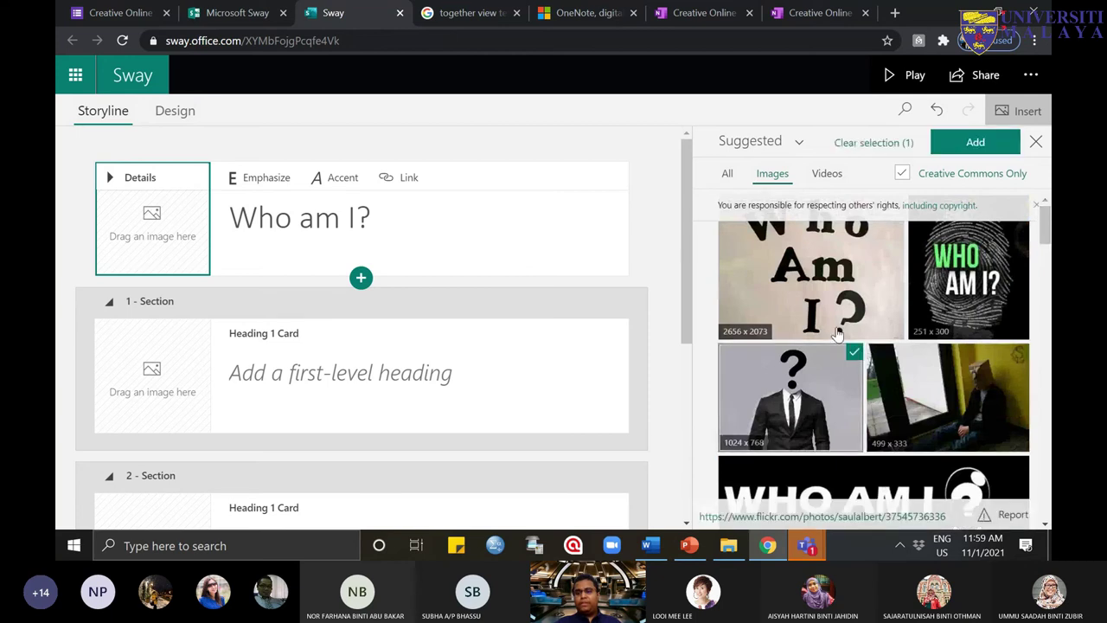
{"action": "left_click", "coordinate": [974, 144]}
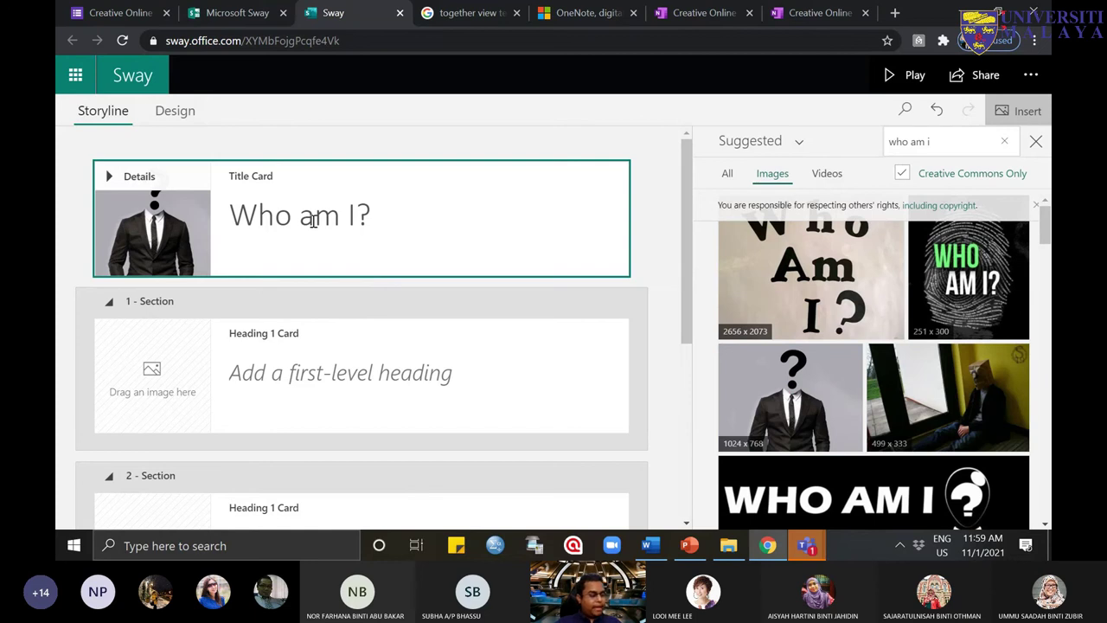
Step: Enter the heading "Where do I live?" in the first Heading 1 card
{"action": "scroll", "coordinate": [395, 347], "scroll_direction": "down", "scroll_amount": 2}
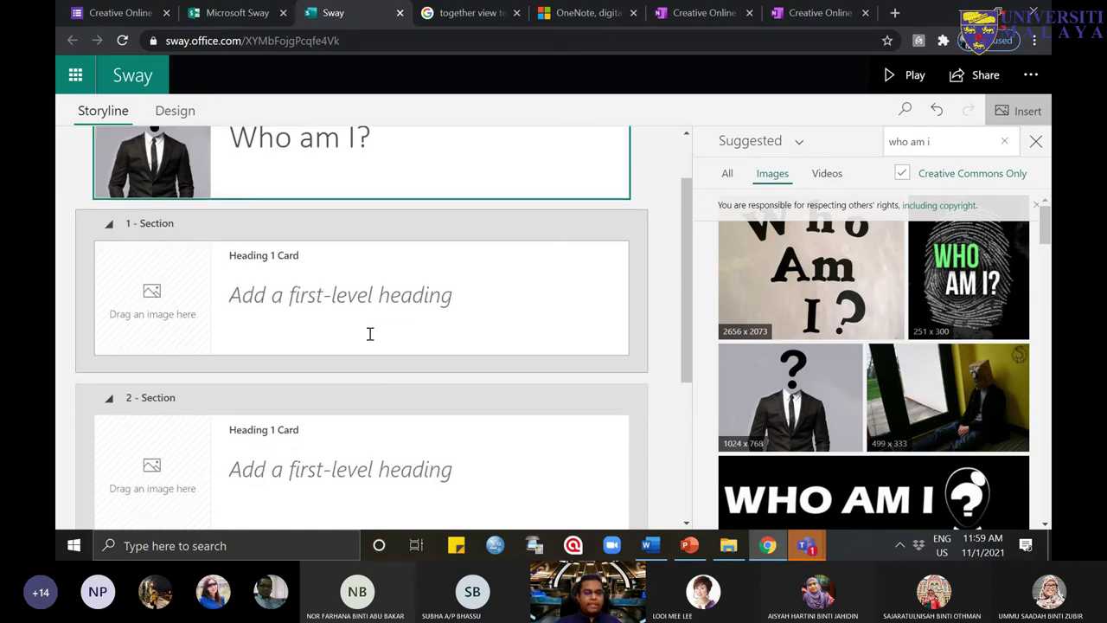
{"action": "scroll", "coordinate": [369, 334], "scroll_direction": "down", "scroll_amount": 2}
{"action": "scroll", "coordinate": [370, 407], "scroll_direction": "up", "scroll_amount": 1}
{"action": "left_click", "coordinate": [337, 233]}
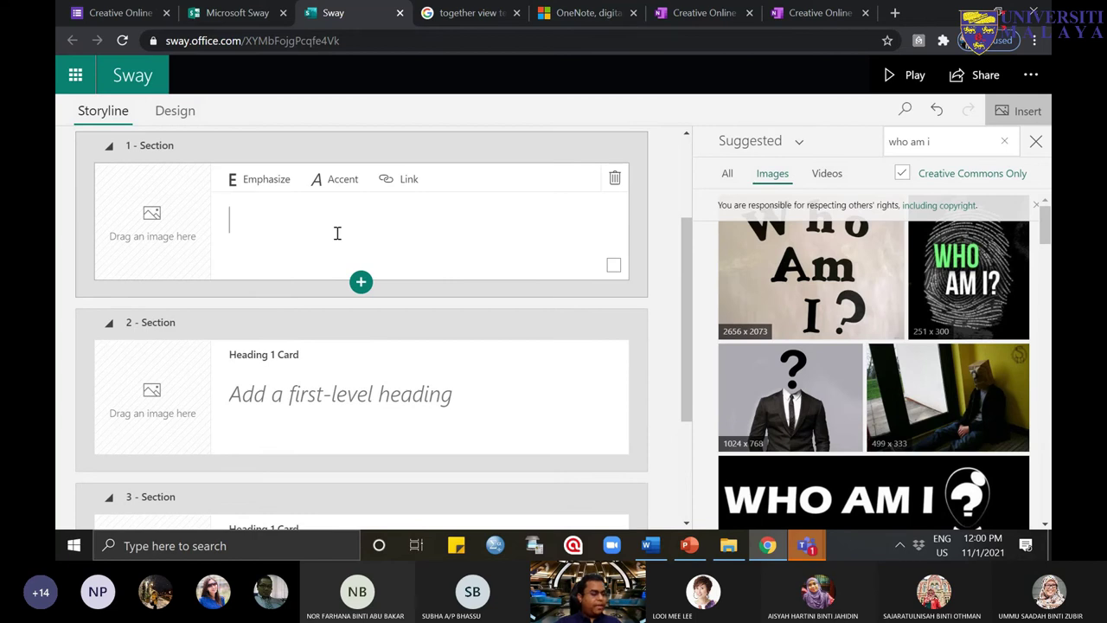
{"action": "type", "text": "Where do I live?"}
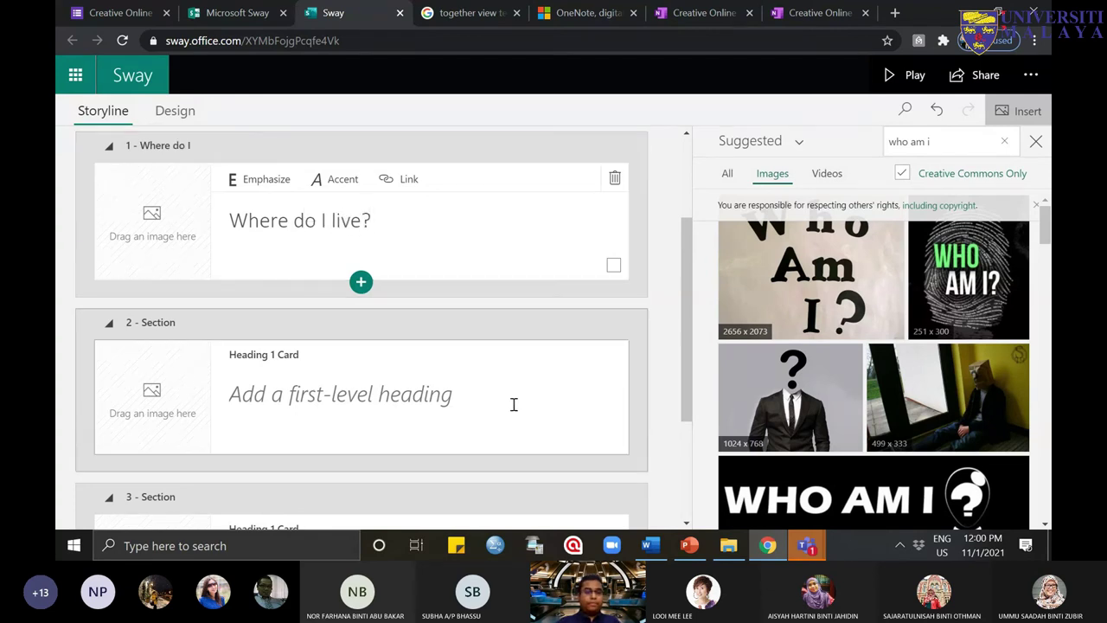
Step: Enter the heading "What do I love?" in the second Heading 1 card
{"action": "left_click", "coordinate": [514, 406]}
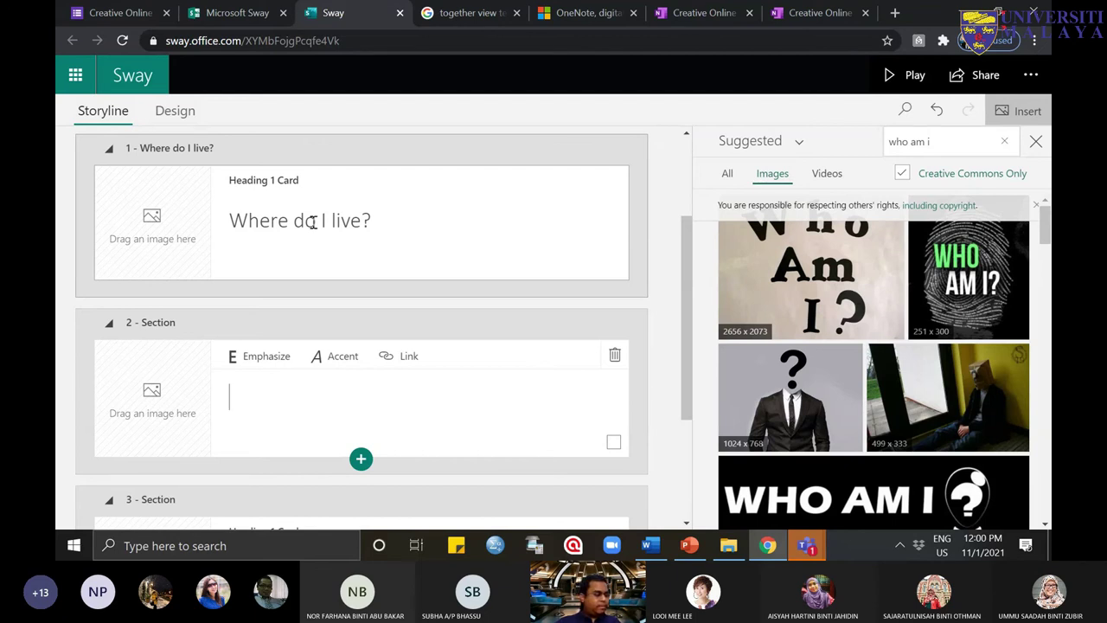
{"action": "left_click", "coordinate": [341, 387]}
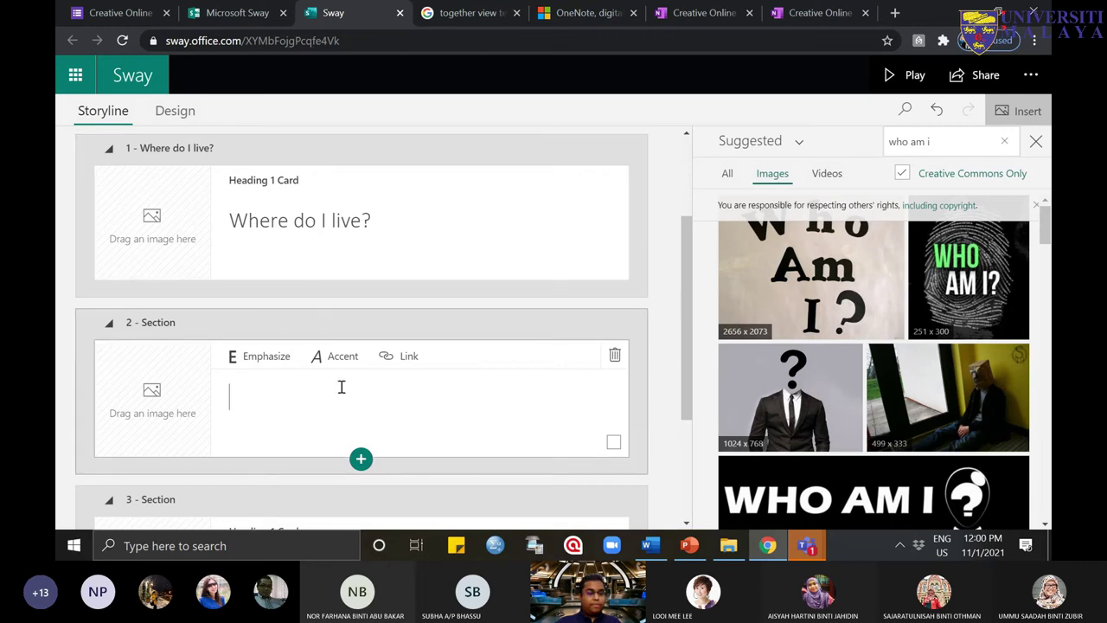
{"action": "type", "text": "What "}
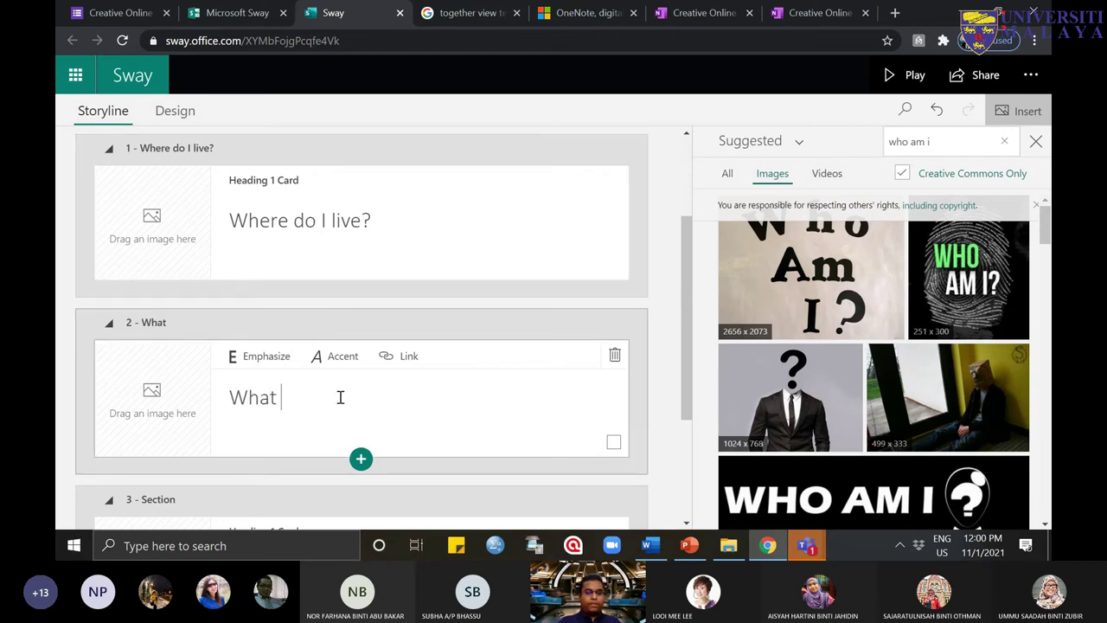
{"action": "type", "text": "do I love?"}
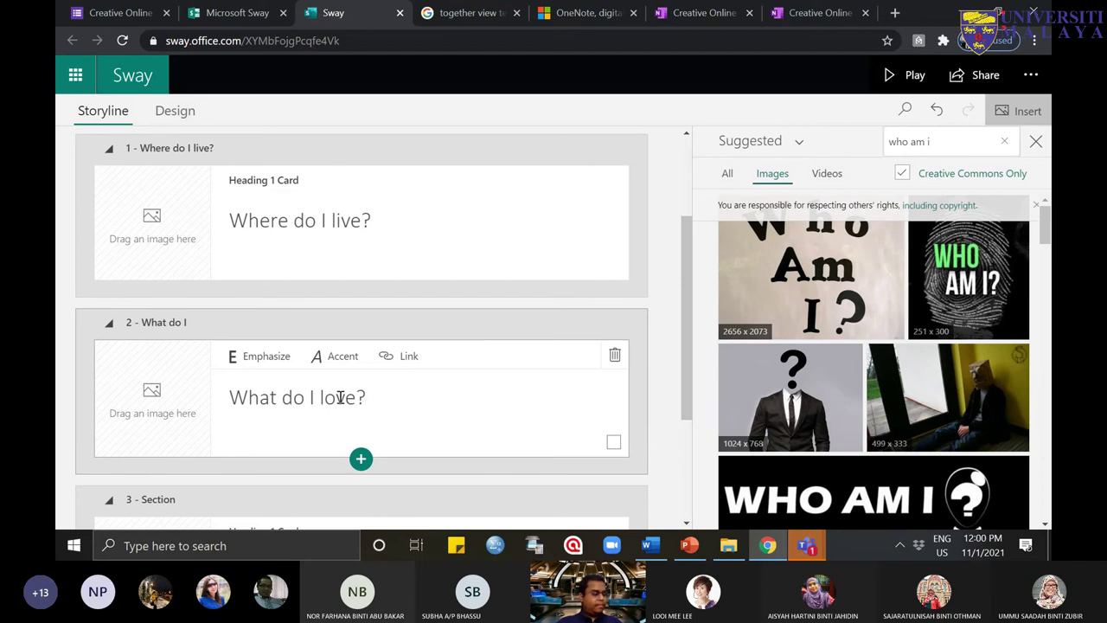
Step: Enter the heading "What have I learned?" in the third Heading 1 card
{"action": "scroll", "coordinate": [355, 402], "scroll_direction": "down", "scroll_amount": 3}
{"action": "left_click", "coordinate": [303, 381]}
{"action": "type", "text": "What have I learned?"}
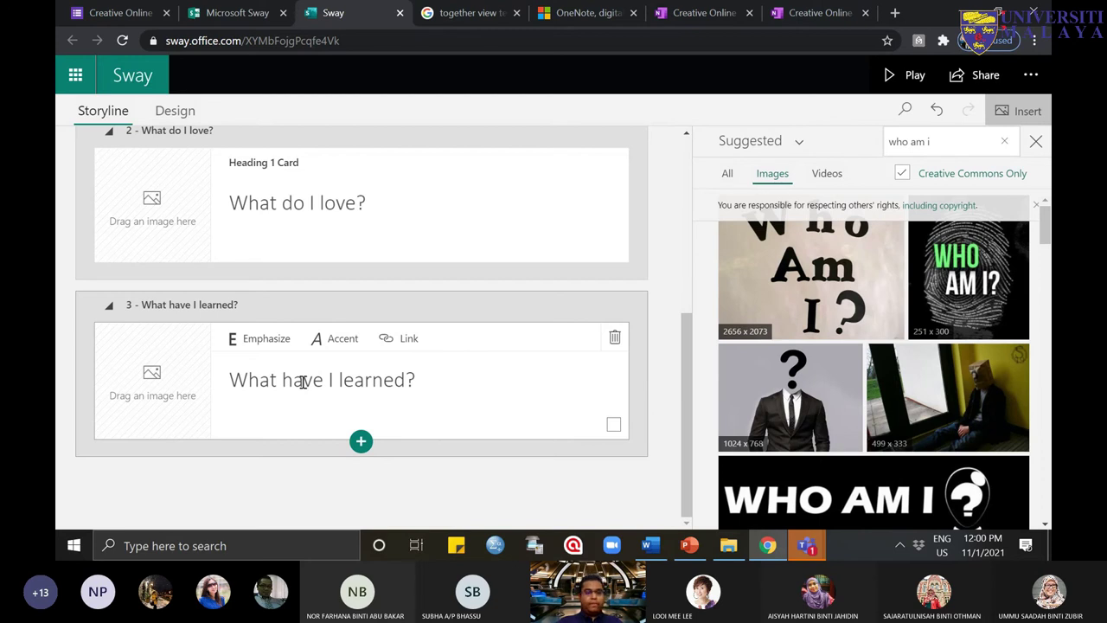
{"action": "scroll", "coordinate": [301, 381], "scroll_direction": "up", "scroll_amount": 3}
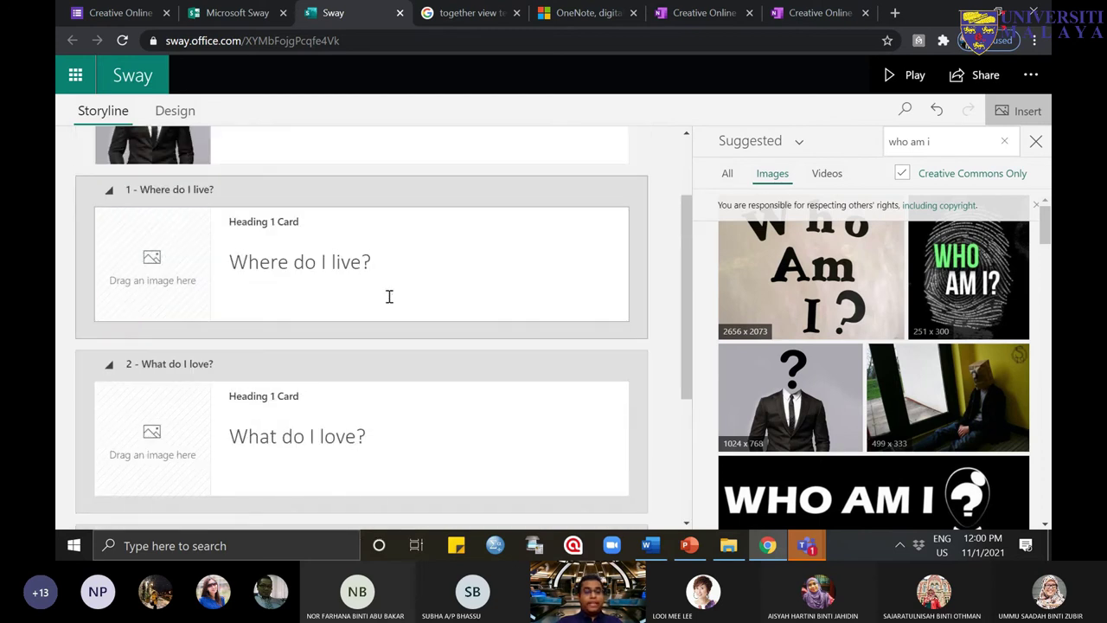
{"action": "scroll", "coordinate": [361, 321], "scroll_direction": "down", "scroll_amount": 3}
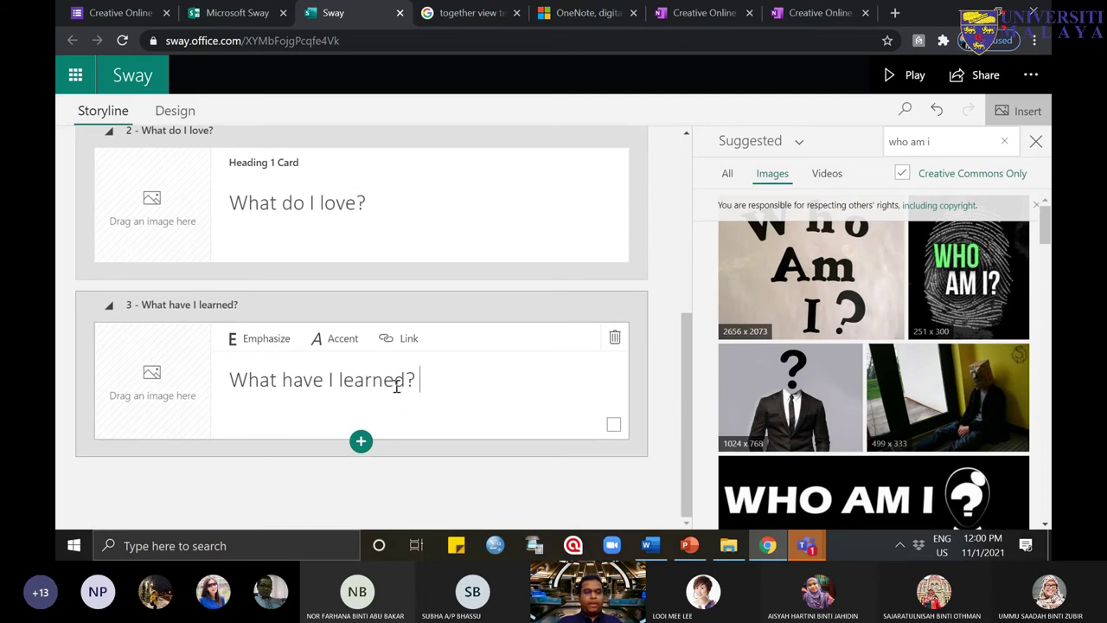
Step: Search for "condominium" images and add the 822 x 1024 building photo as the "Where do I live?" card's background
{"action": "scroll", "coordinate": [396, 386], "scroll_direction": "up", "scroll_amount": 3}
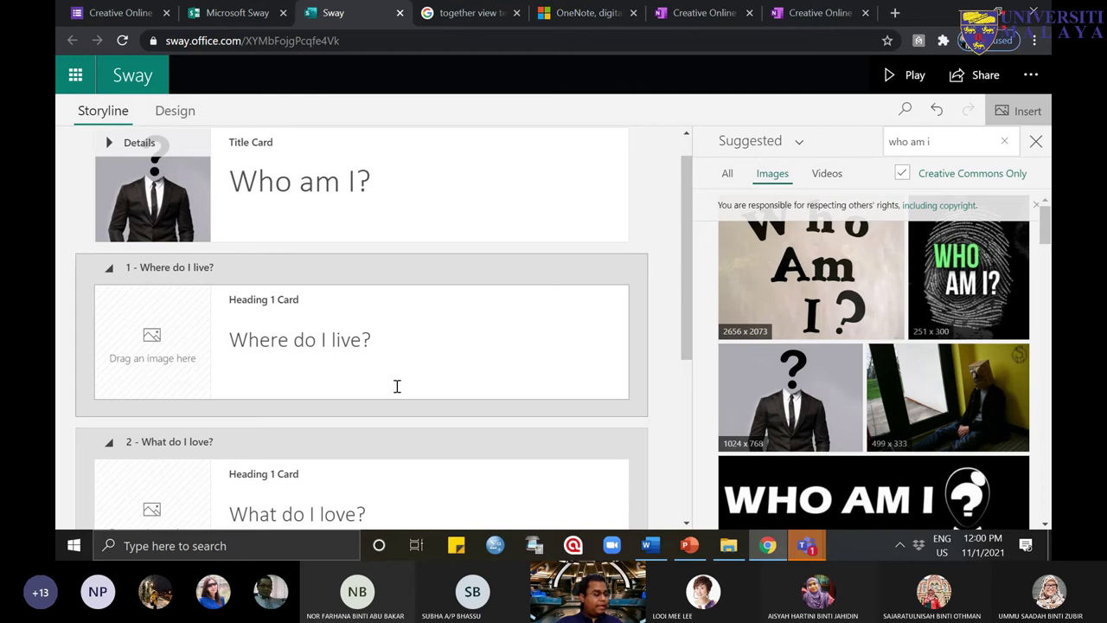
{"action": "left_click", "coordinate": [179, 364]}
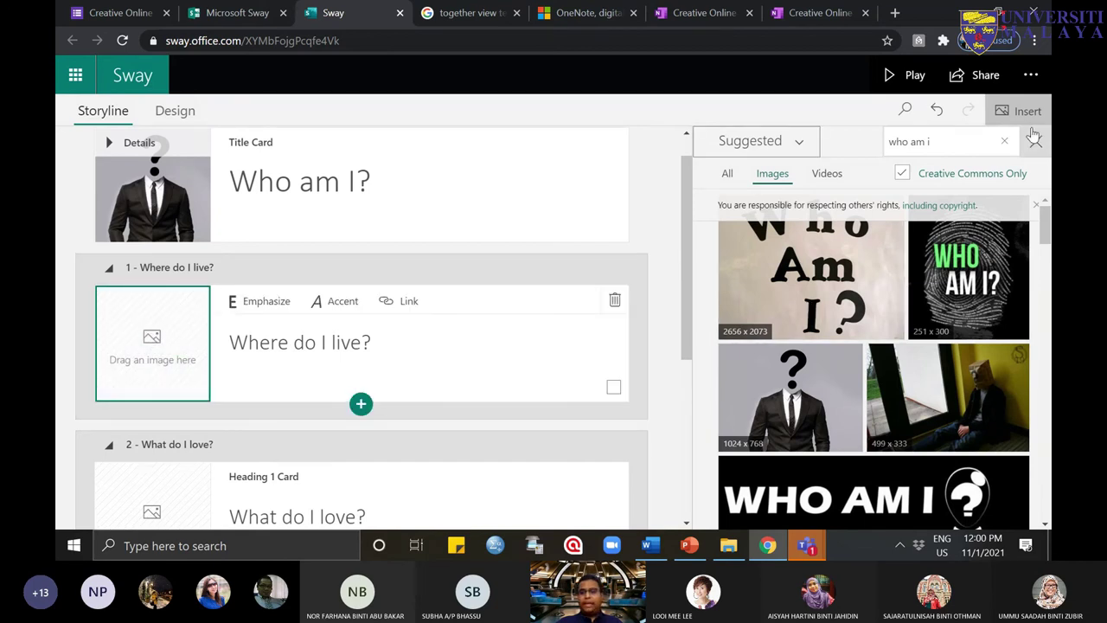
{"action": "left_click", "coordinate": [960, 147]}
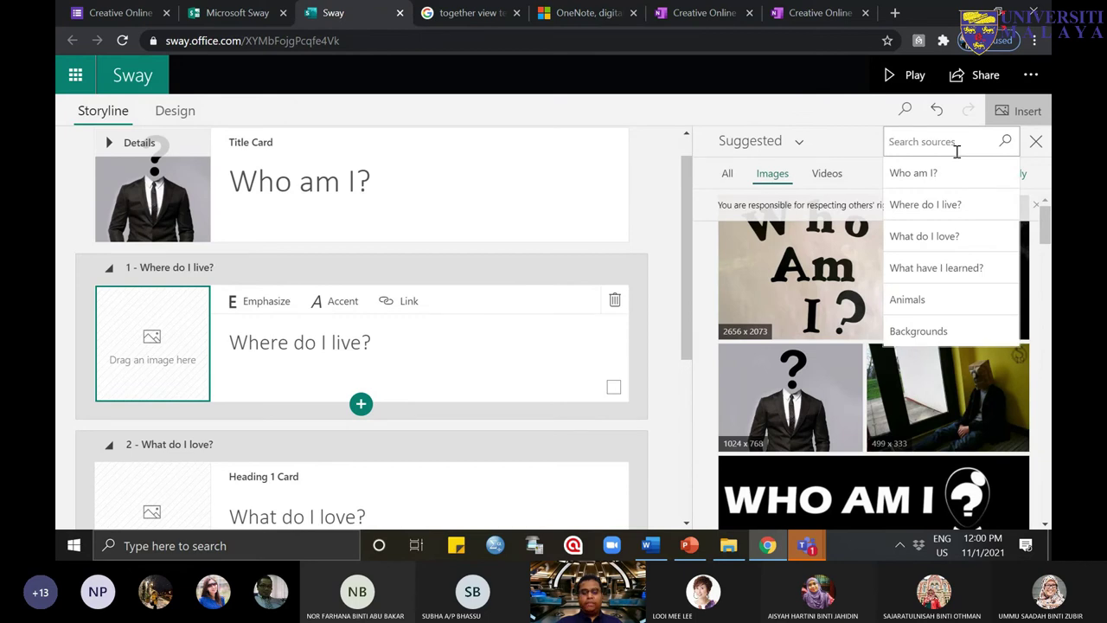
{"action": "type", "text": "co"}
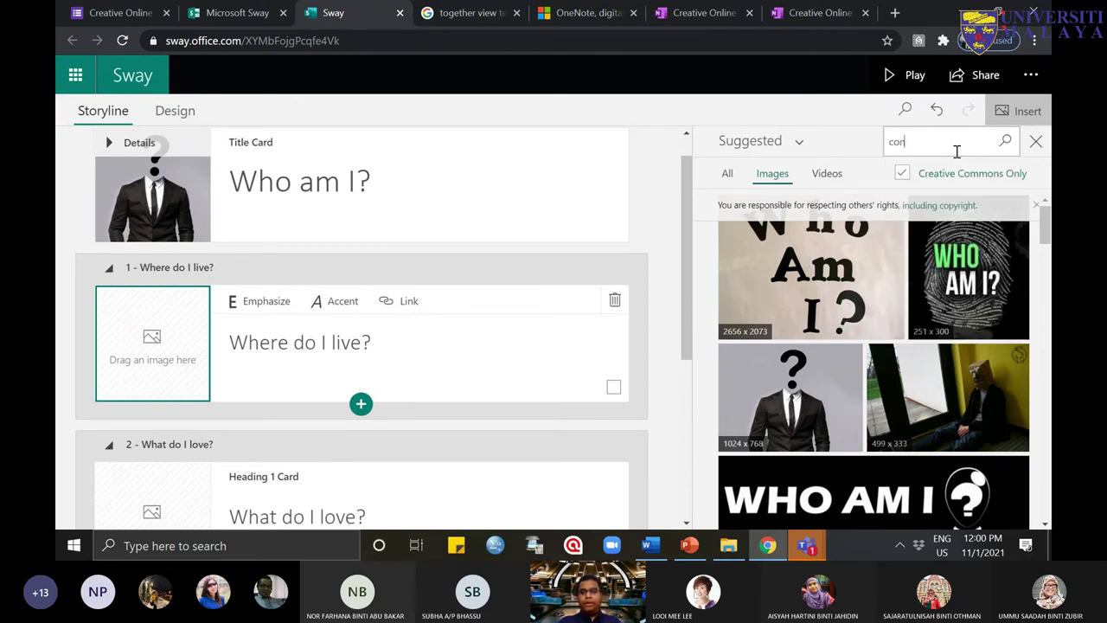
{"action": "type", "text": "ndominimum"}
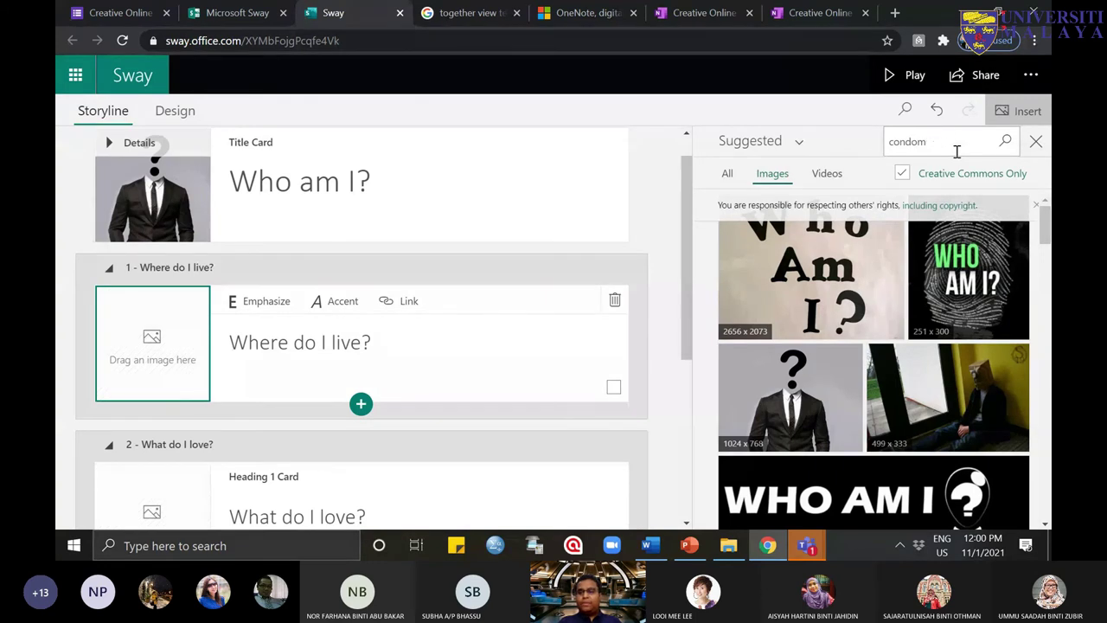
{"action": "type", "text": "nium"}
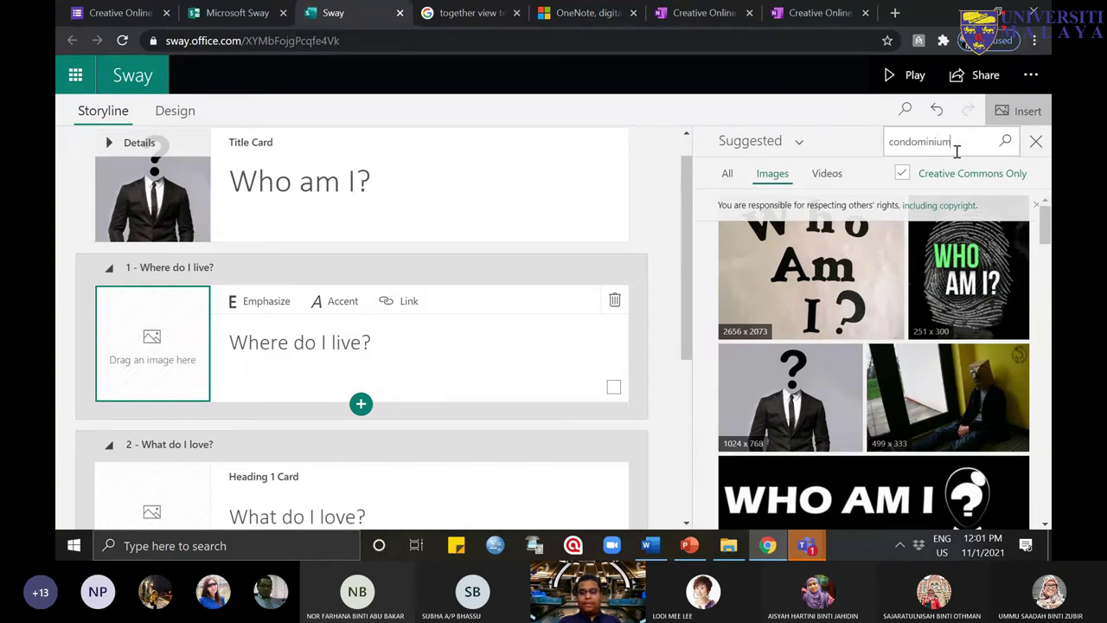
{"action": "key", "text": "Return"}
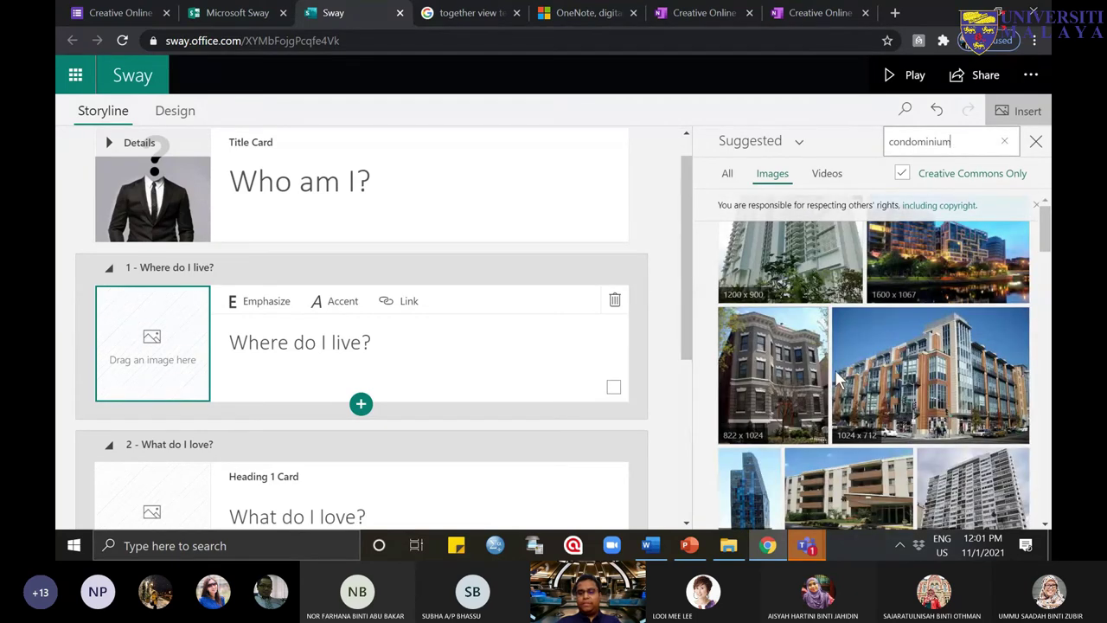
{"action": "left_click", "coordinate": [805, 376]}
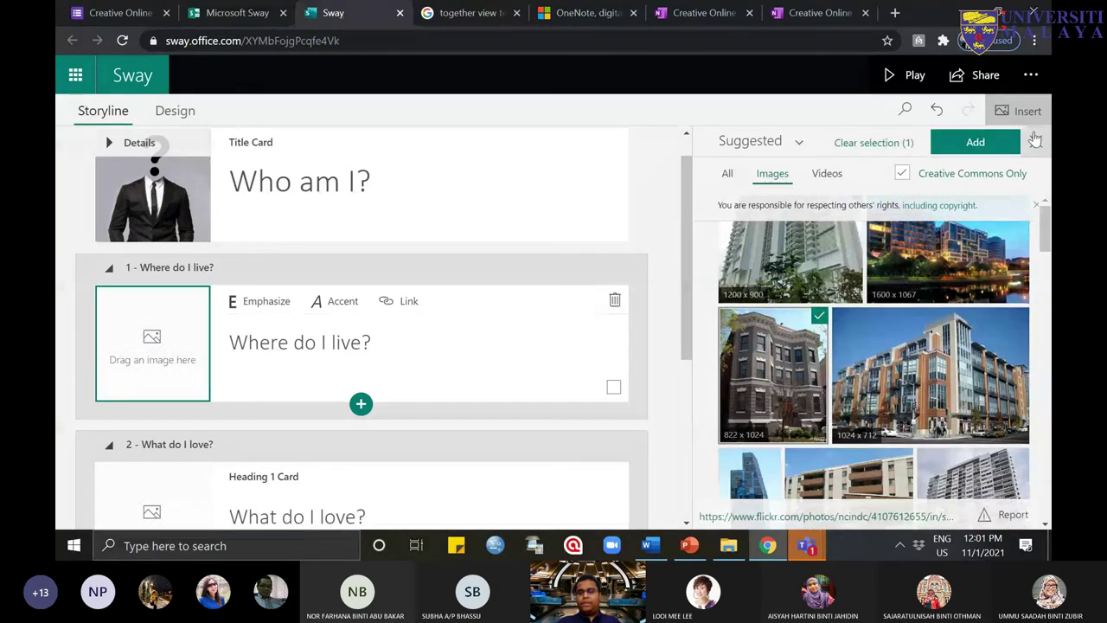
{"action": "left_click", "coordinate": [977, 141]}
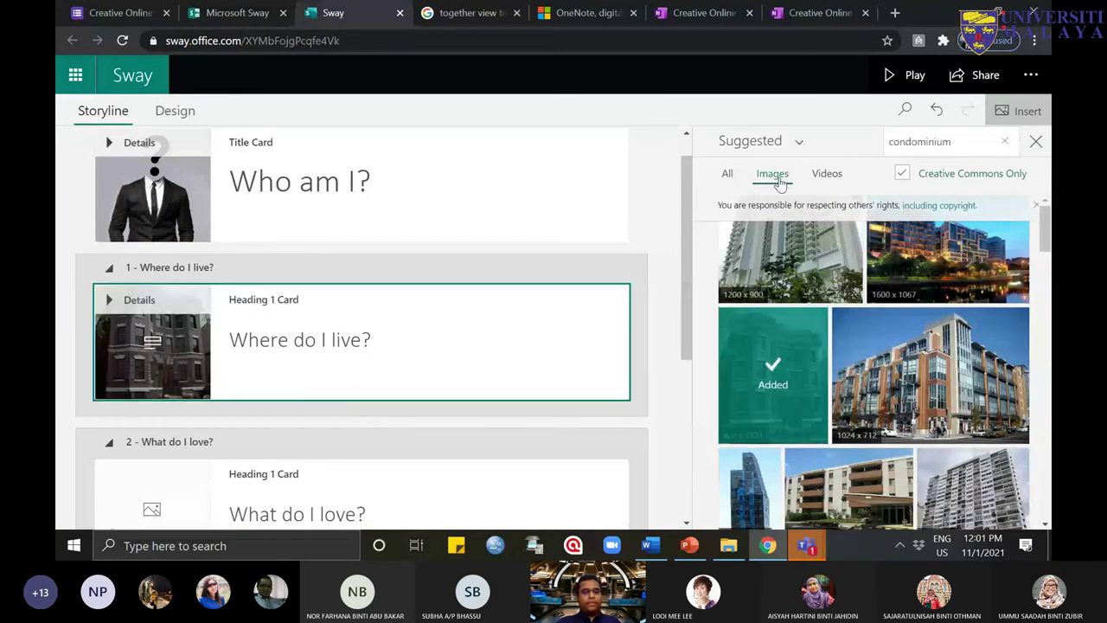
Step: Select the "What do I love?" card's background and clear the previous image search term
{"action": "scroll", "coordinate": [260, 381], "scroll_direction": "down", "scroll_amount": 2}
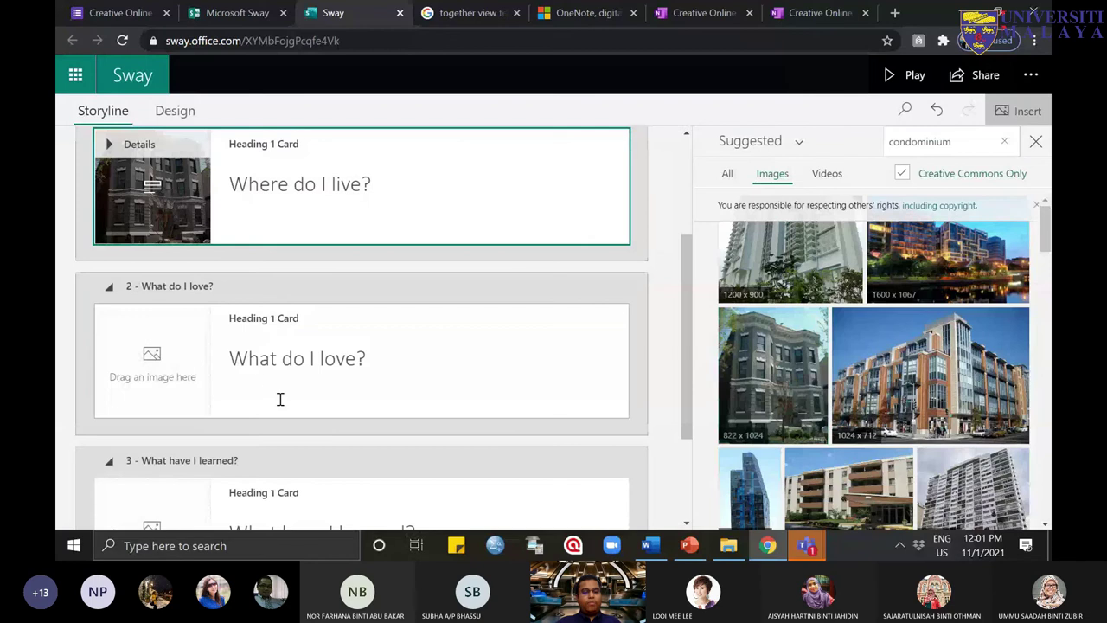
{"action": "left_click", "coordinate": [265, 368]}
{"action": "left_click", "coordinate": [182, 378]}
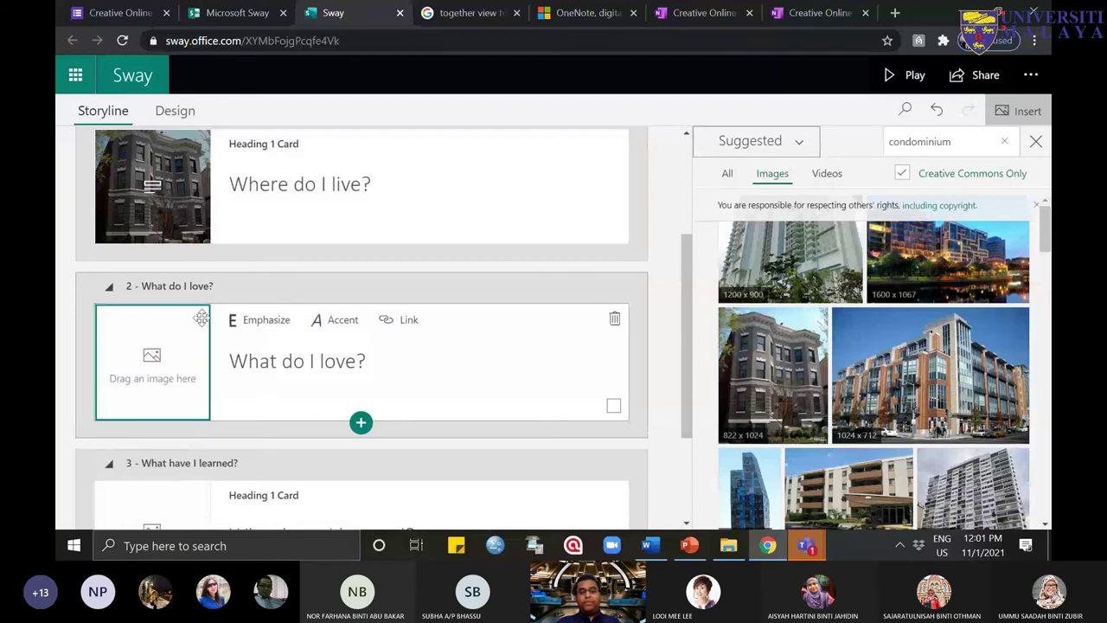
{"action": "scroll", "coordinate": [485, 378], "scroll_direction": "down", "scroll_amount": 2}
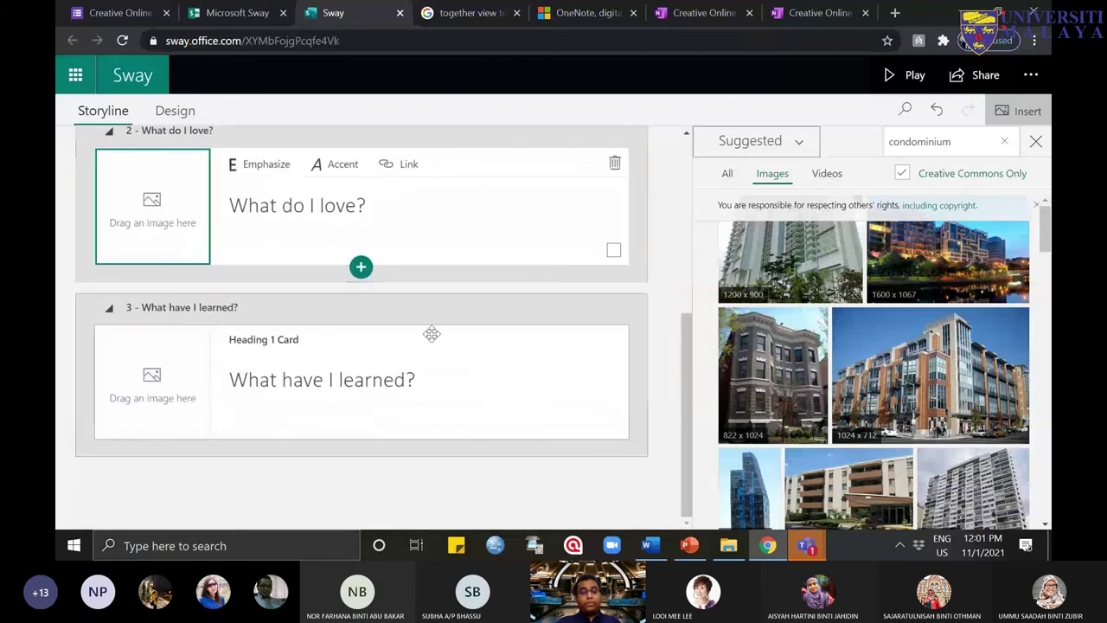
{"action": "scroll", "coordinate": [254, 263], "scroll_direction": "up", "scroll_amount": 1}
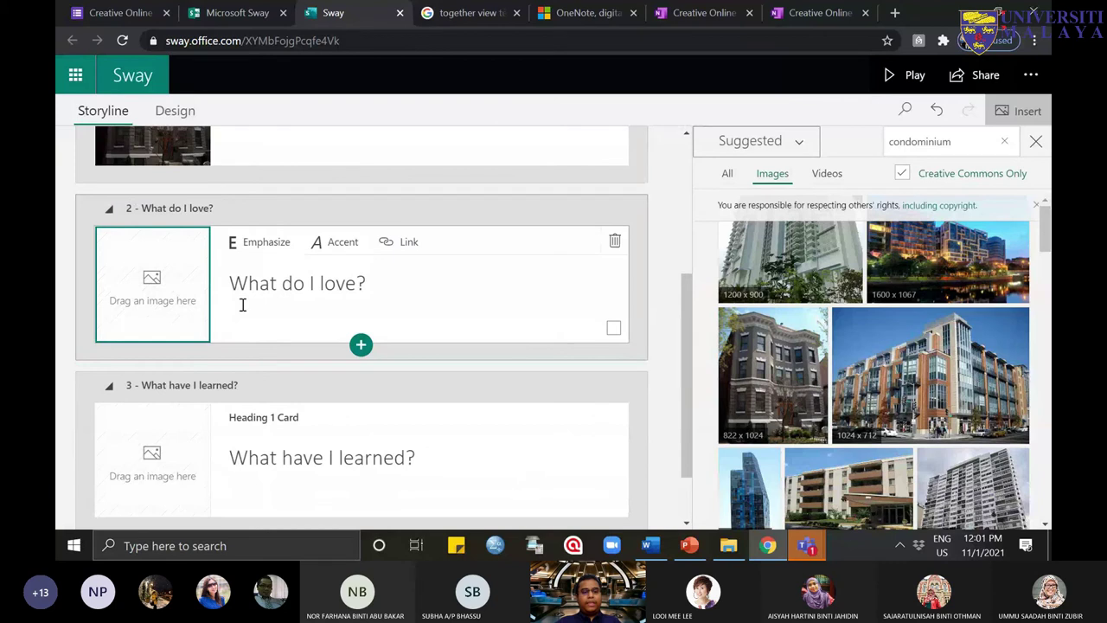
{"action": "left_click", "coordinate": [981, 141]}
{"action": "left_click", "coordinate": [1003, 141]}
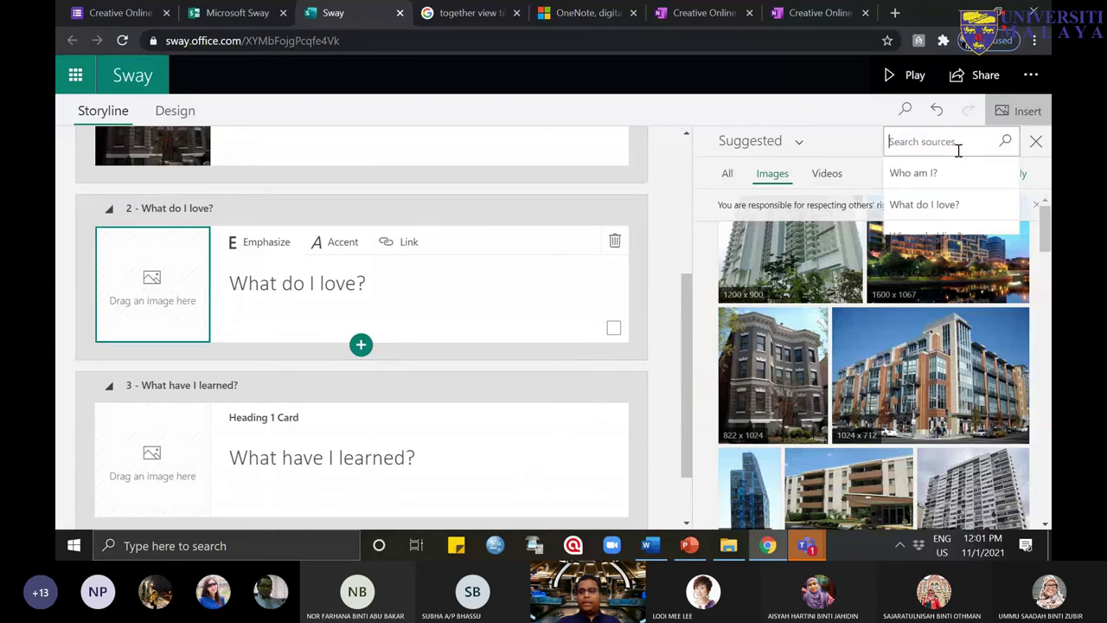
Step: Search the suggested images for "heart" and add the painted red heart picture to the "What do I love?" heading card
{"action": "type", "text": "heart"}
{"action": "key", "text": "Return"}
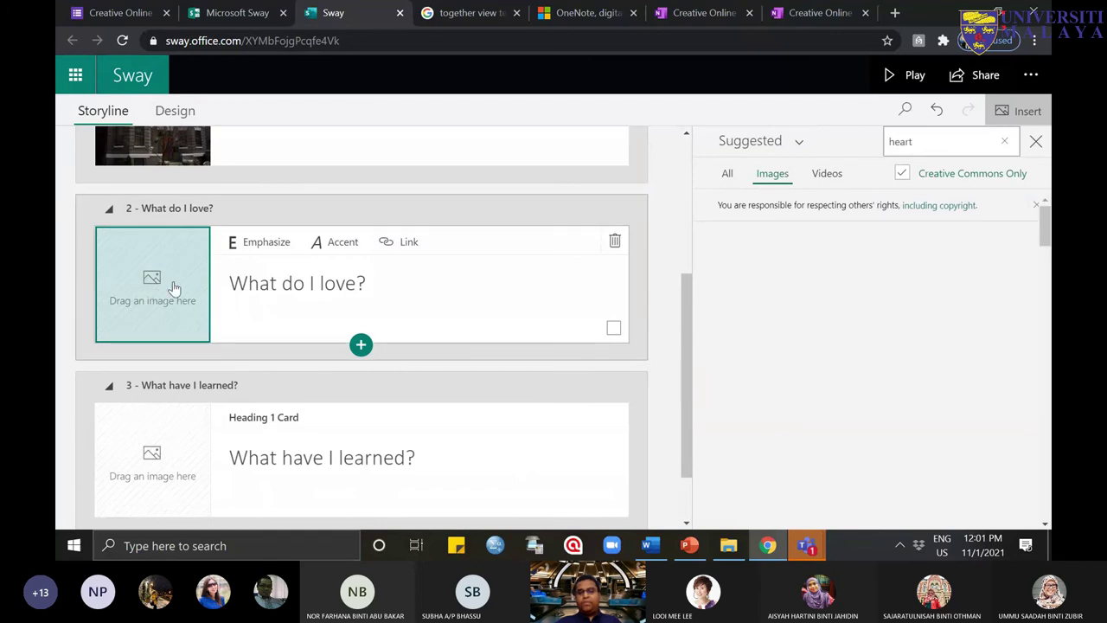
{"action": "scroll", "coordinate": [952, 372], "scroll_direction": "down", "scroll_amount": 1}
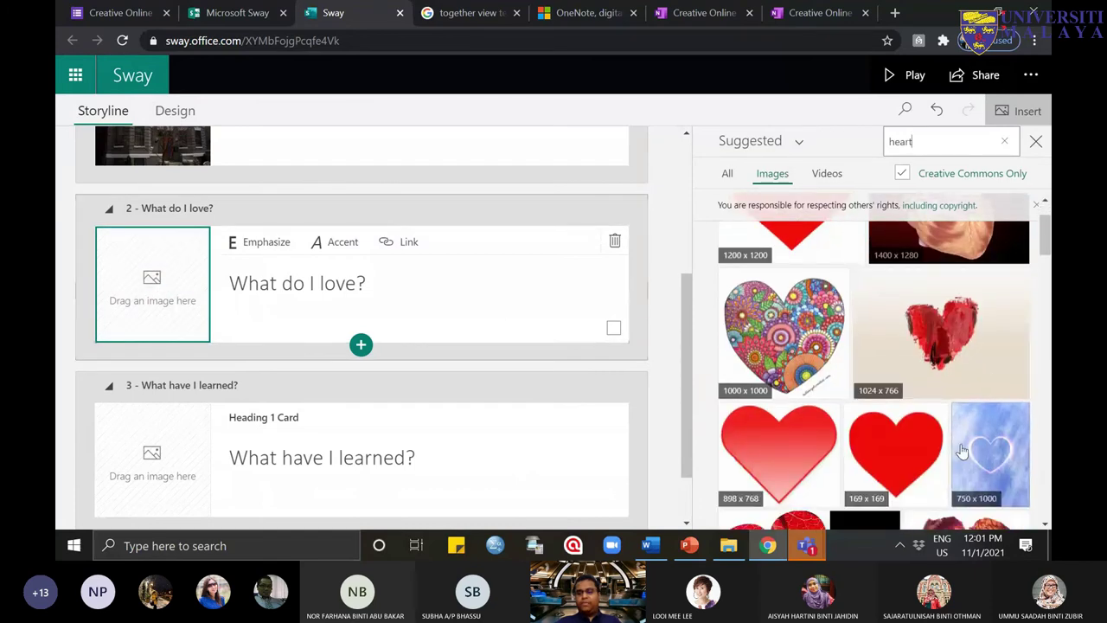
{"action": "left_click", "coordinate": [960, 372]}
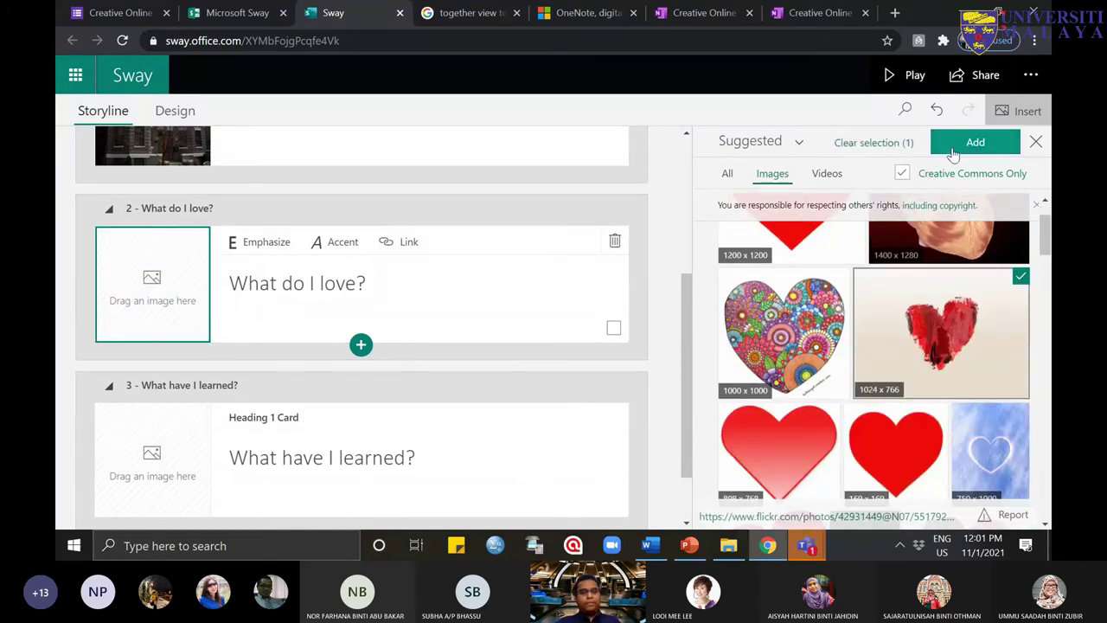
{"action": "left_click", "coordinate": [953, 151]}
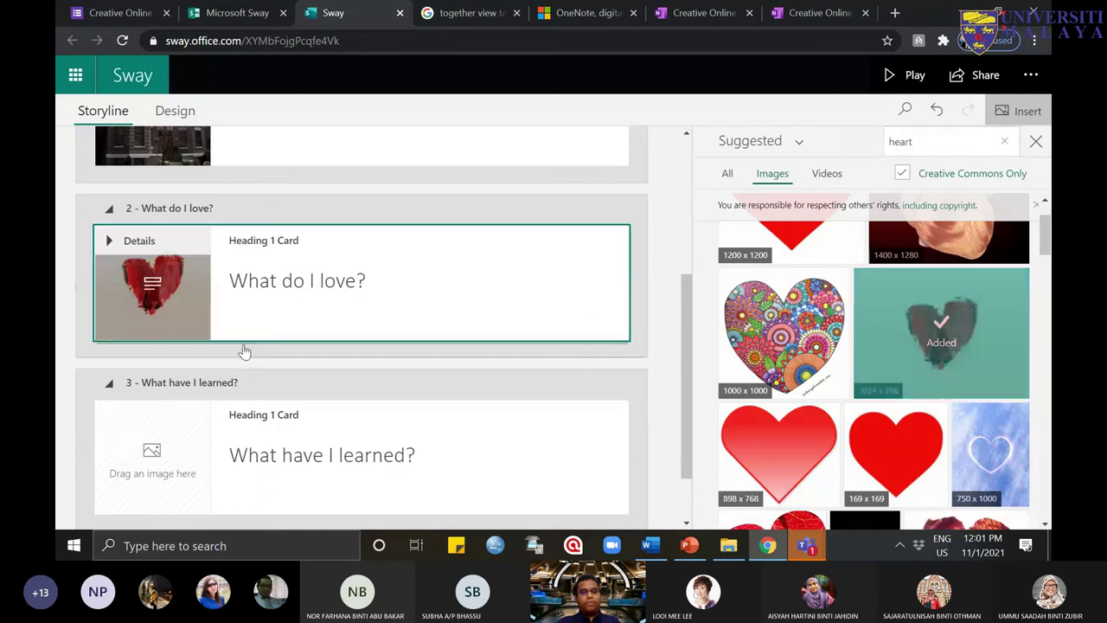
Step: Insert an image card below the "What do I love?" heading and caption it "I love eating Burgers"
{"action": "left_click", "coordinate": [336, 283]}
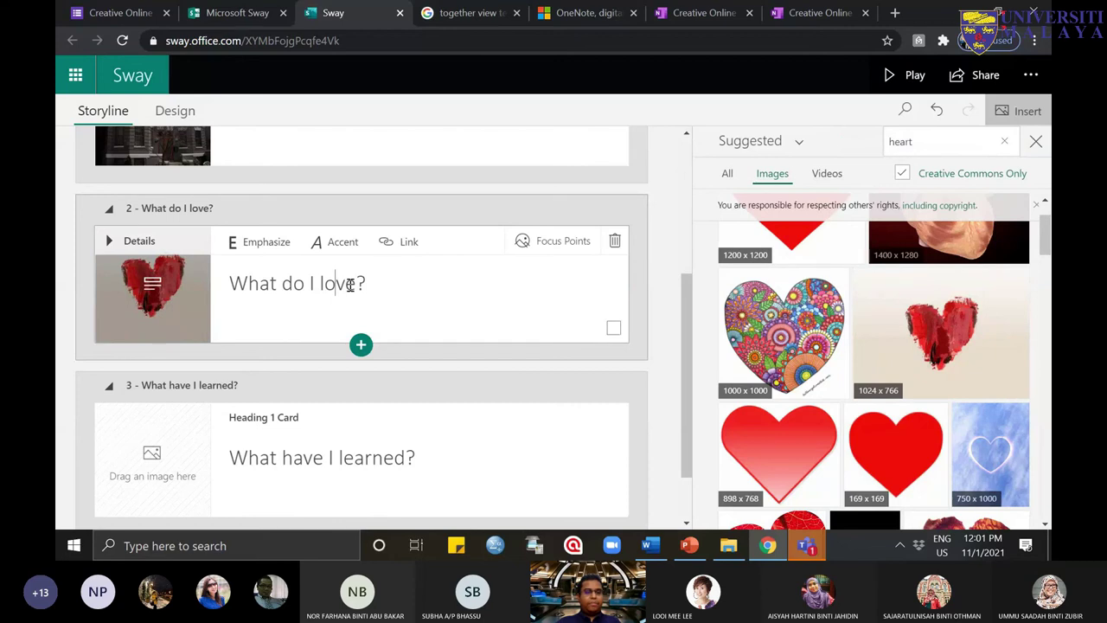
{"action": "scroll", "coordinate": [394, 364], "scroll_direction": "up", "scroll_amount": 1}
{"action": "scroll", "coordinate": [372, 350], "scroll_direction": "down", "scroll_amount": 1}
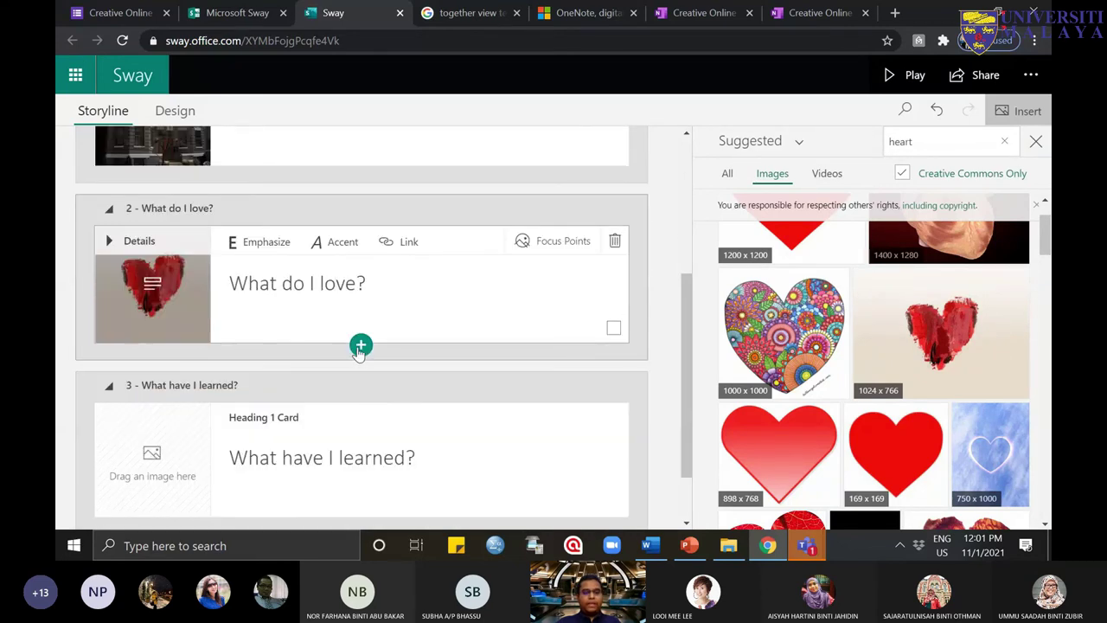
{"action": "left_click", "coordinate": [360, 347]}
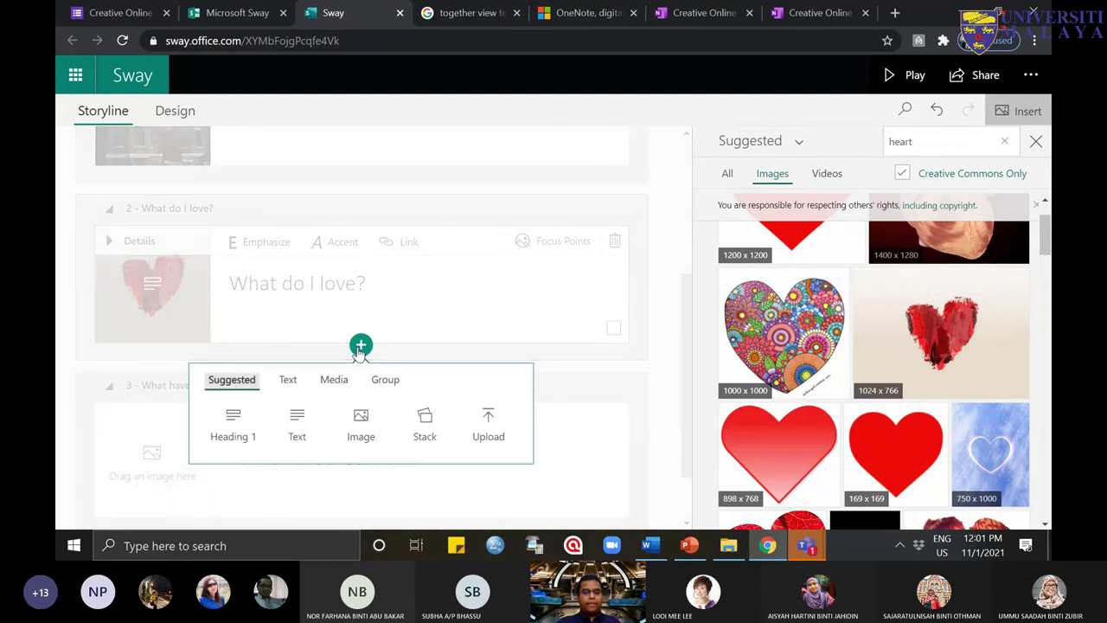
{"action": "left_click", "coordinate": [363, 437]}
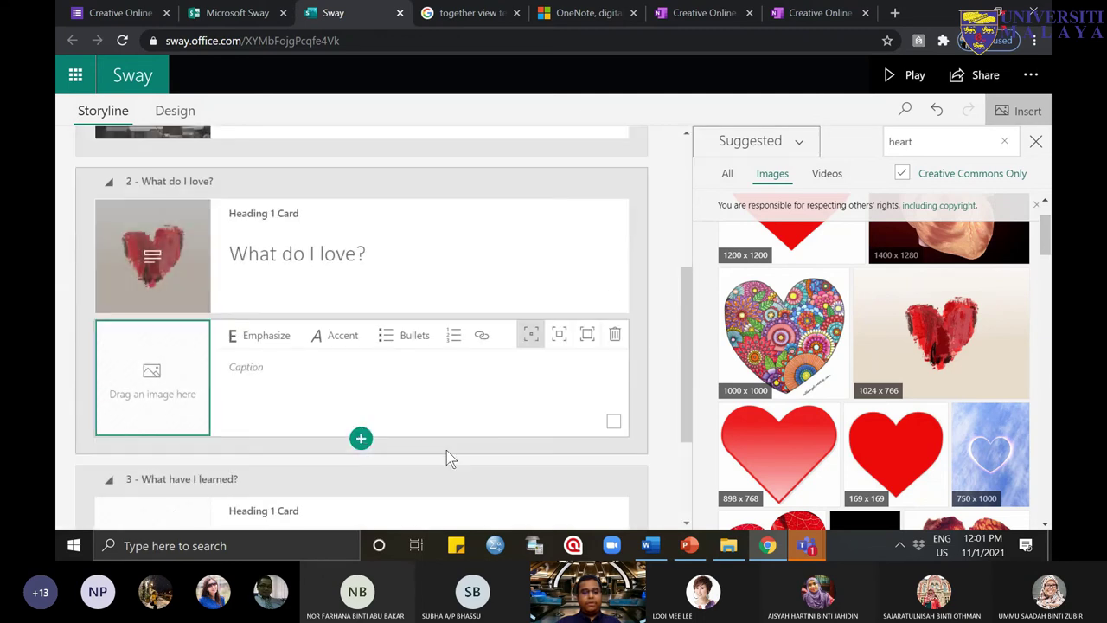
{"action": "left_click", "coordinate": [342, 385]}
{"action": "type", "text": "I love eat"}
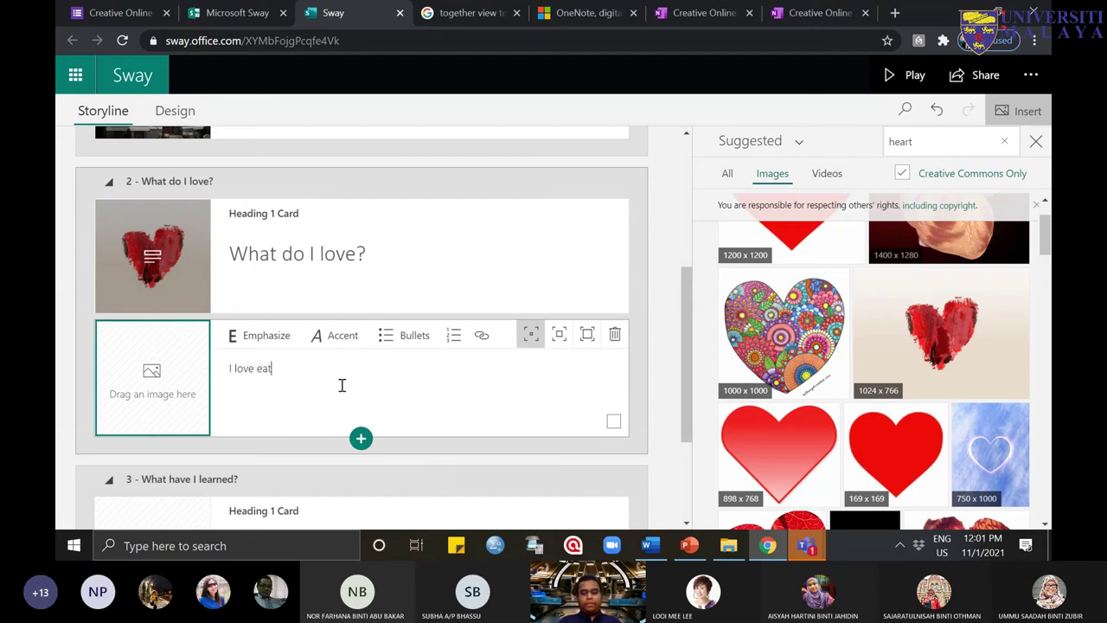
{"action": "type", "text": "ing Burgers"}
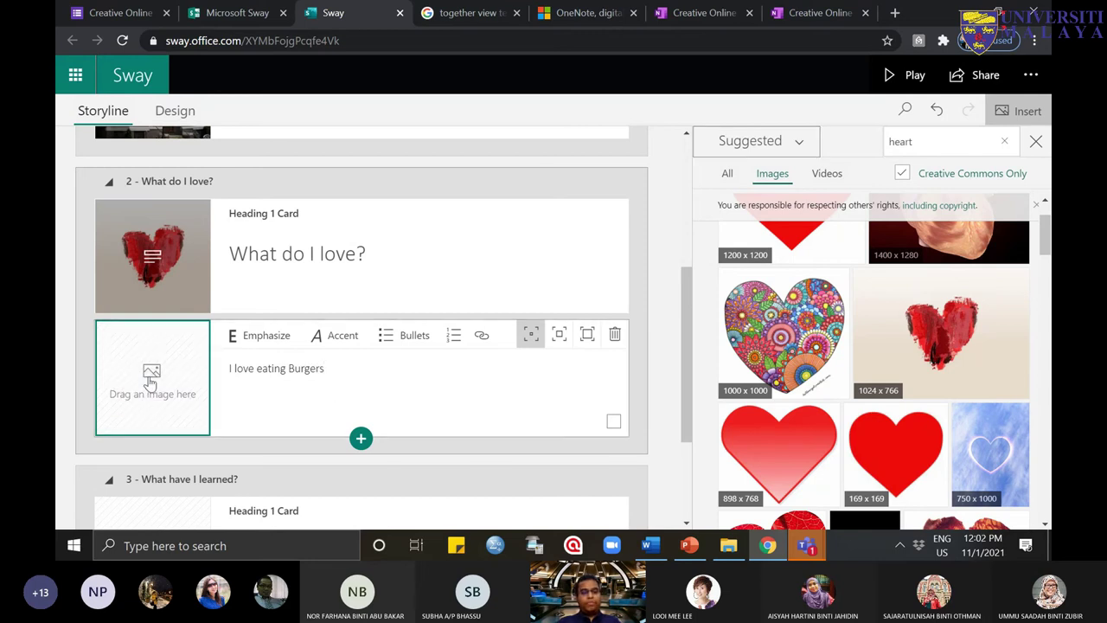
Step: Search the images for "burger", add the 1024 x 1024 burger on a white background to the captioned card, and close the image search
{"action": "left_click", "coordinate": [944, 139]}
{"action": "type", "text": "burger"}
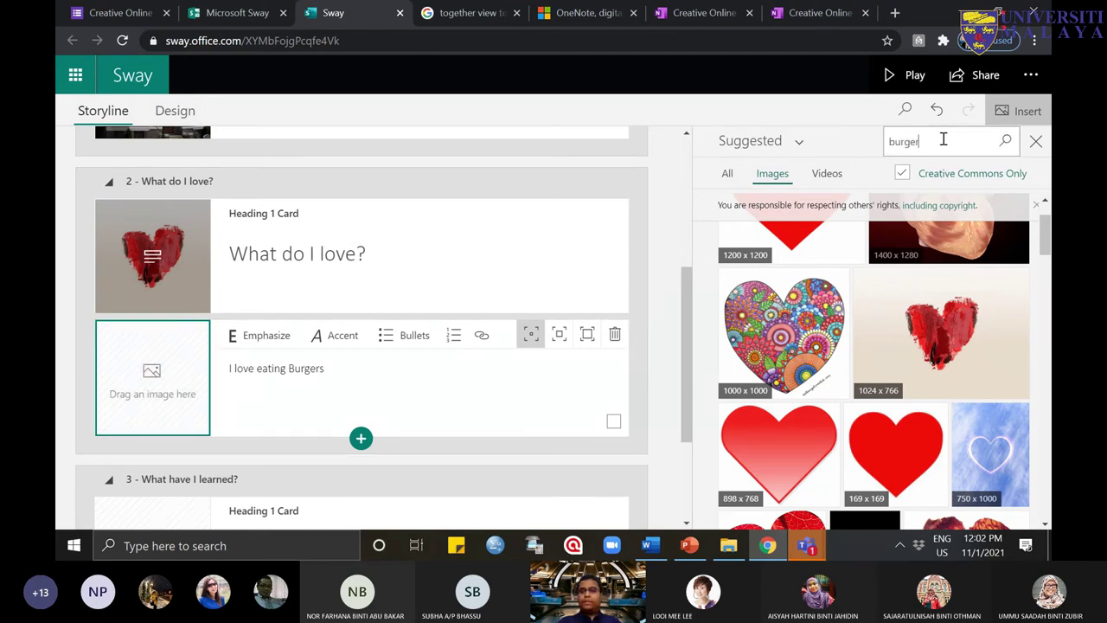
{"action": "key", "text": "Return"}
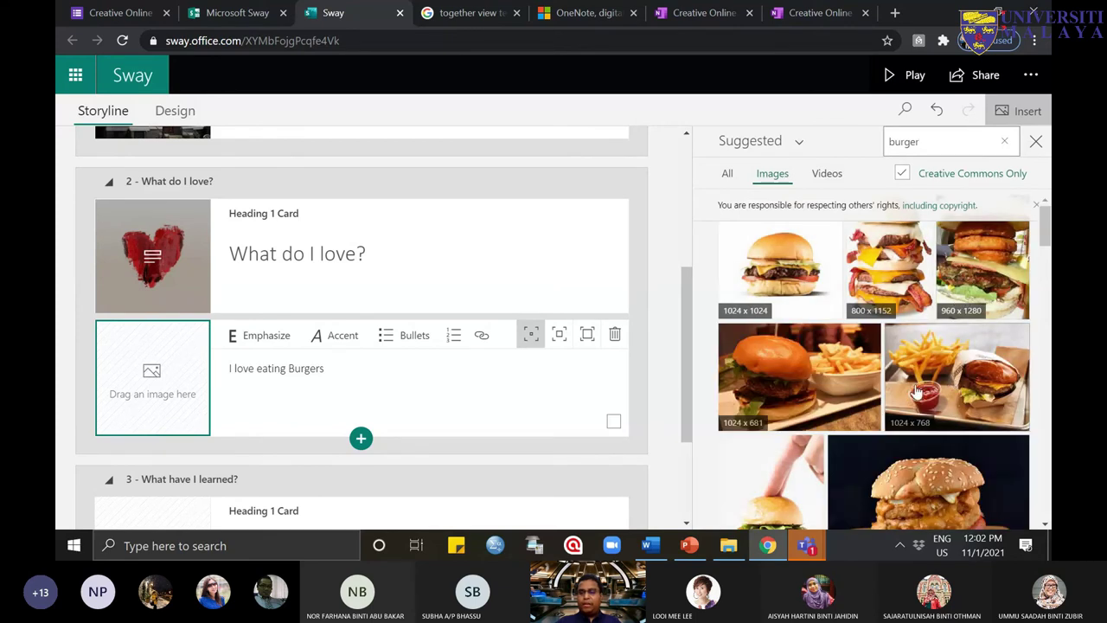
{"action": "left_click", "coordinate": [809, 250]}
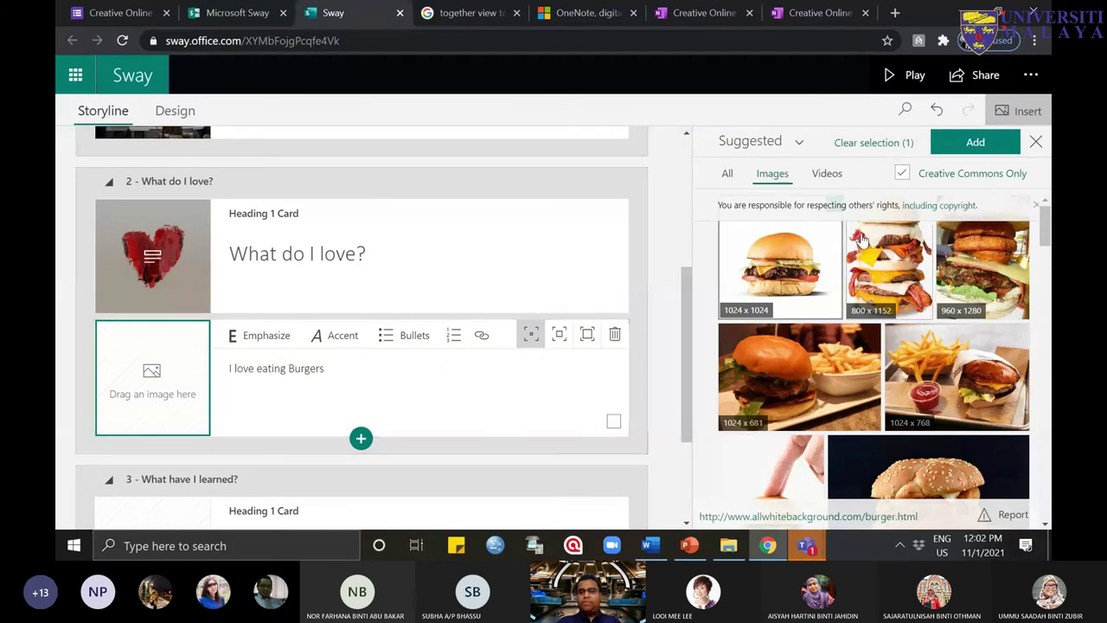
{"action": "left_click", "coordinate": [975, 142]}
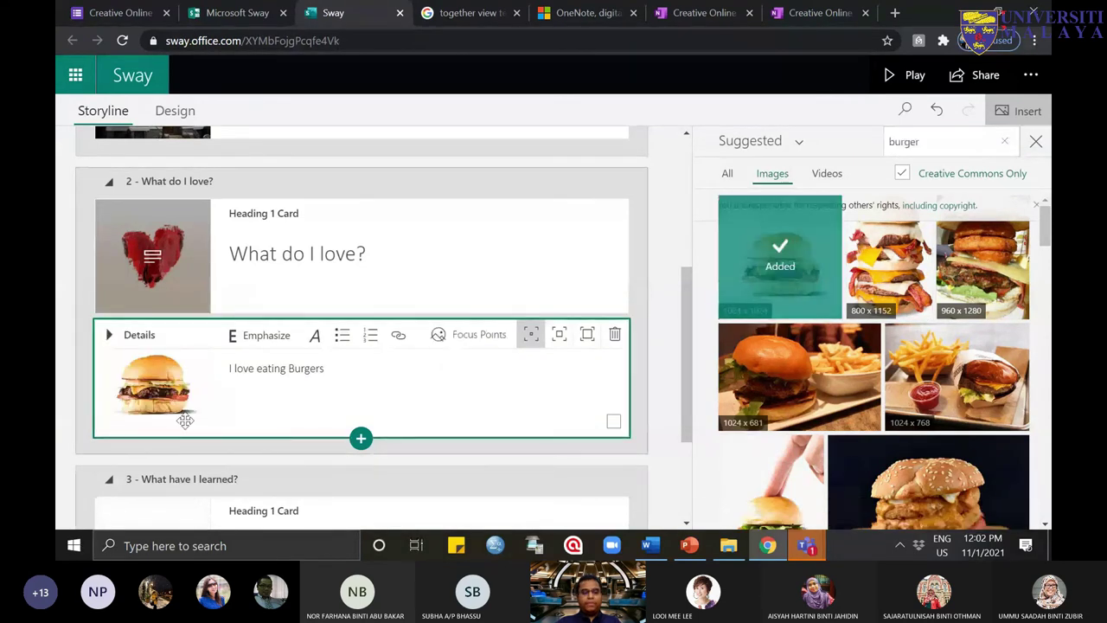
{"action": "left_click", "coordinate": [1036, 141]}
Step: Insert another image card below the burger card and caption it "I love my Dog"
{"action": "scroll", "coordinate": [493, 415], "scroll_direction": "down", "scroll_amount": 3}
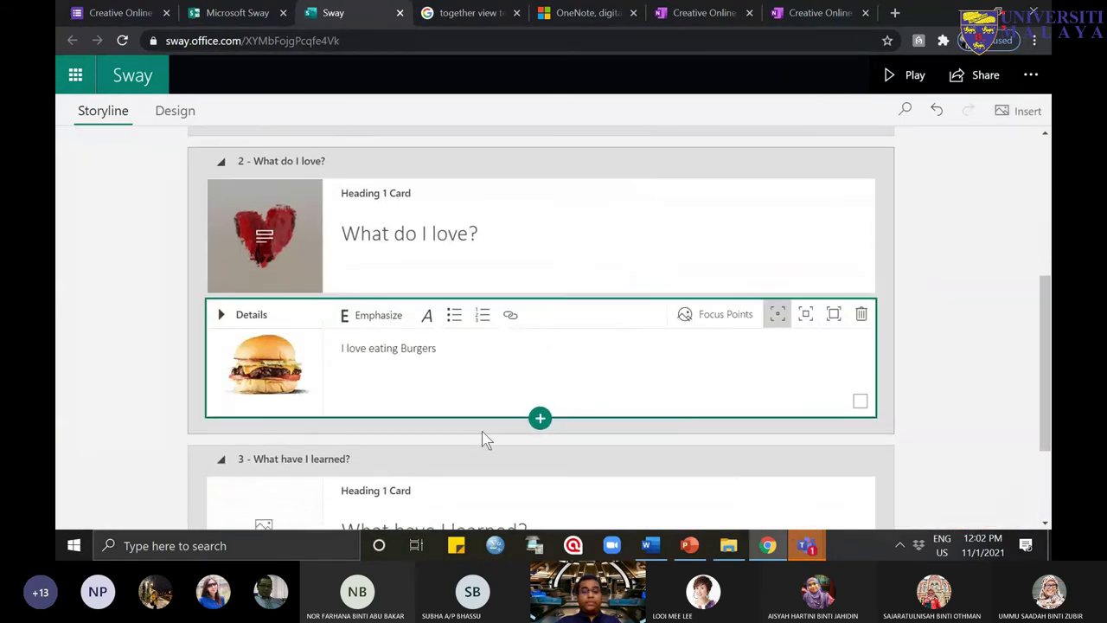
{"action": "scroll", "coordinate": [415, 346], "scroll_direction": "up", "scroll_amount": 1}
{"action": "scroll", "coordinate": [447, 328], "scroll_direction": "up", "scroll_amount": 3}
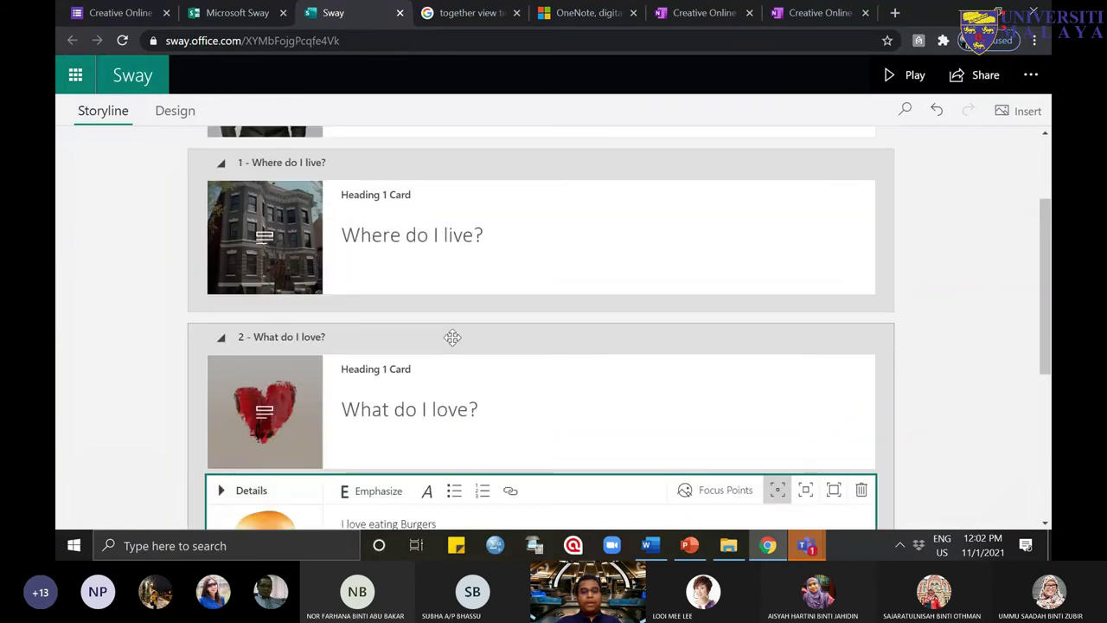
{"action": "scroll", "coordinate": [485, 390], "scroll_direction": "down", "scroll_amount": 2}
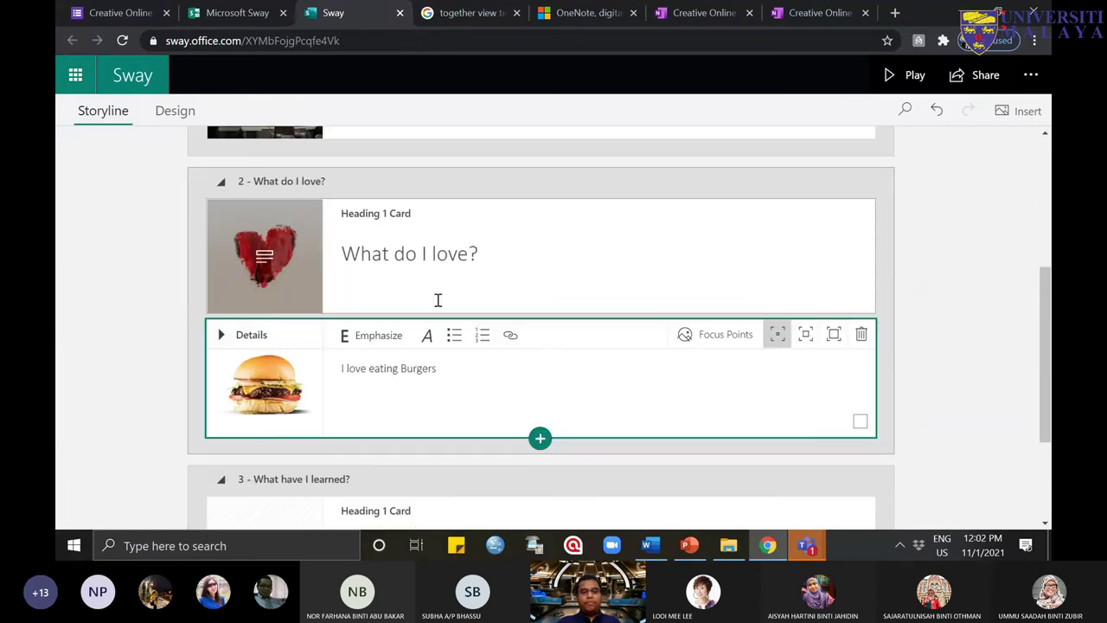
{"action": "scroll", "coordinate": [538, 365], "scroll_direction": "down", "scroll_amount": 2}
{"action": "left_click", "coordinate": [539, 362]}
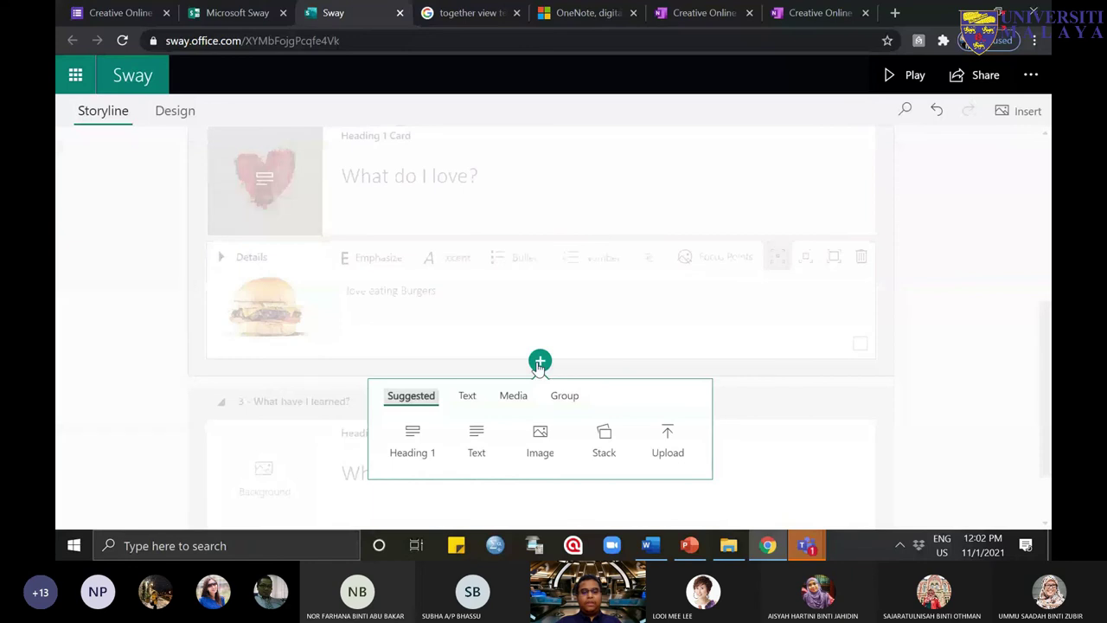
{"action": "left_click", "coordinate": [543, 453]}
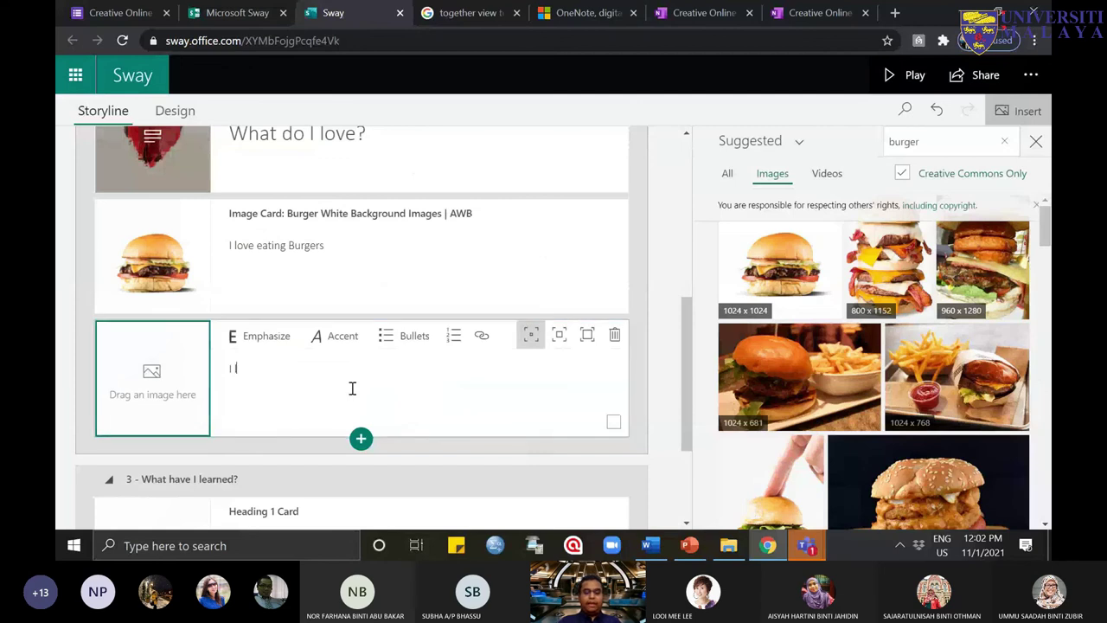
{"action": "type", "text": "I love my DoG"}
{"action": "key", "text": "BackSpace"}
{"action": "key", "text": "BackSpace"}
{"action": "key", "text": "BackSpace"}
{"action": "type", "text": "Dog"}
Step: Search the suggested images for "husky" and add the picture of the husky standing on grass to the "I love my Dog" card
{"action": "left_click", "coordinate": [173, 395]}
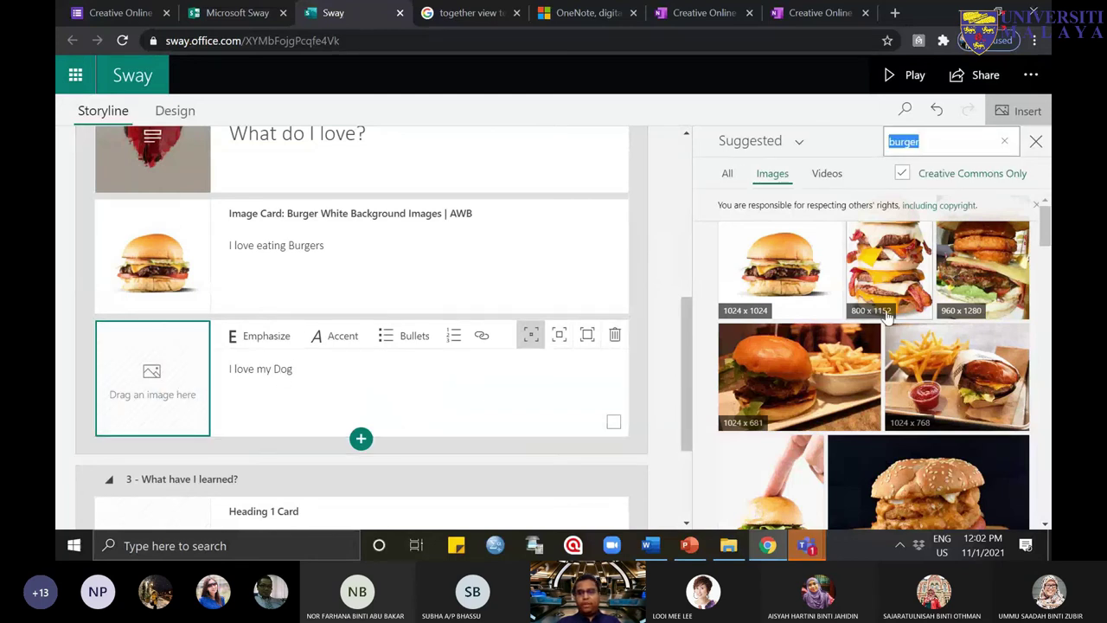
{"action": "left_click", "coordinate": [800, 144]}
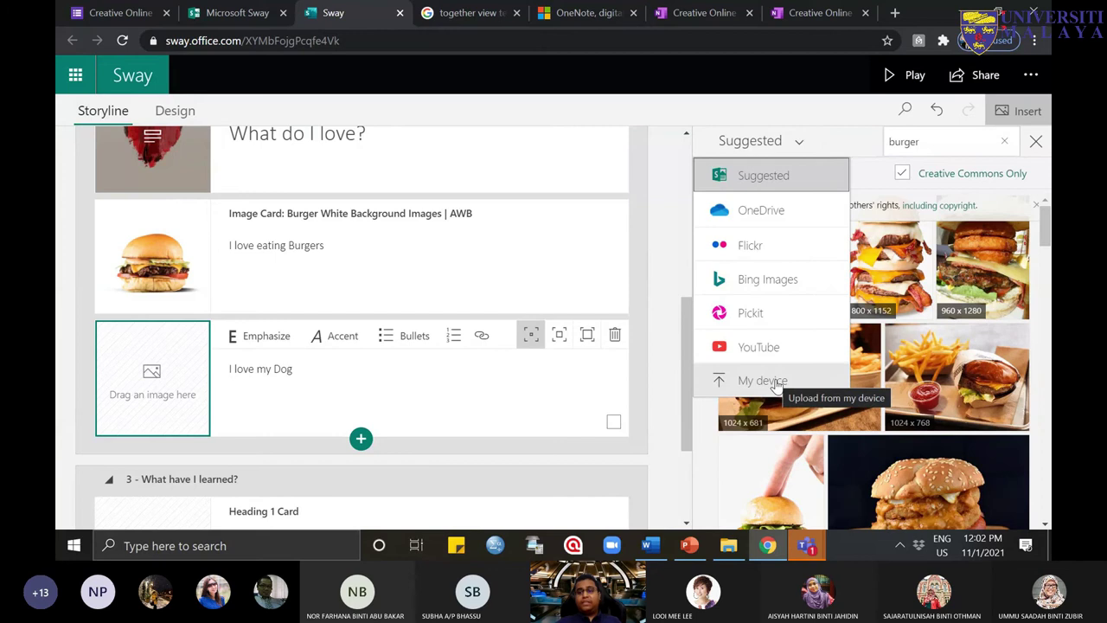
{"action": "left_click", "coordinate": [922, 144]}
{"action": "type", "text": "wo"}
{"action": "key", "text": "BackSpace"}
{"action": "key", "text": "BackSpace"}
{"action": "type", "text": "husk"}
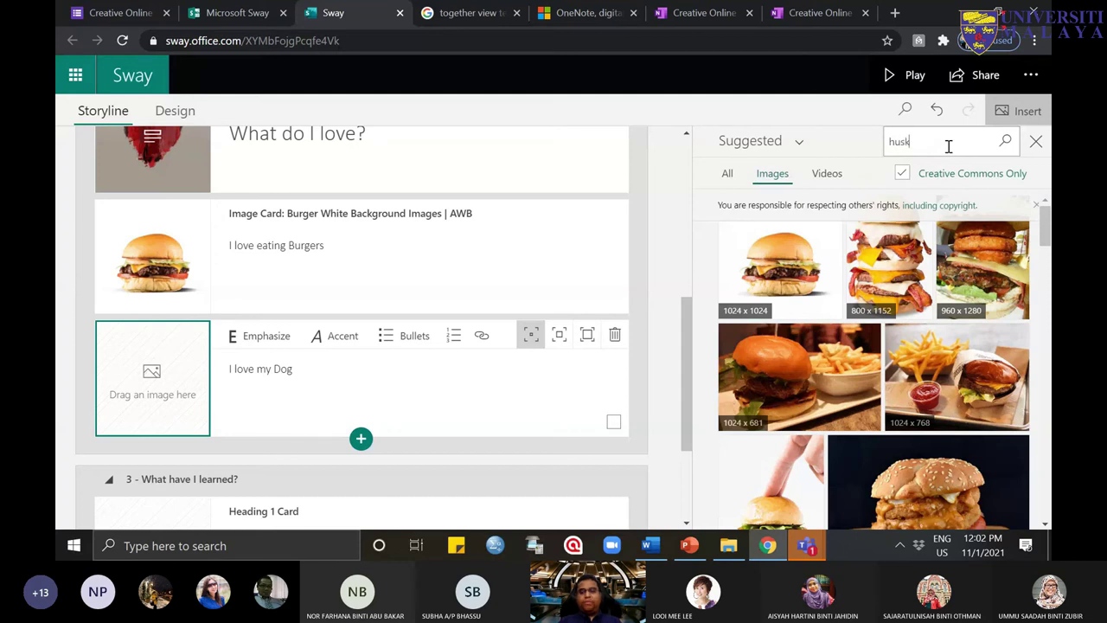
{"action": "type", "text": "y"}
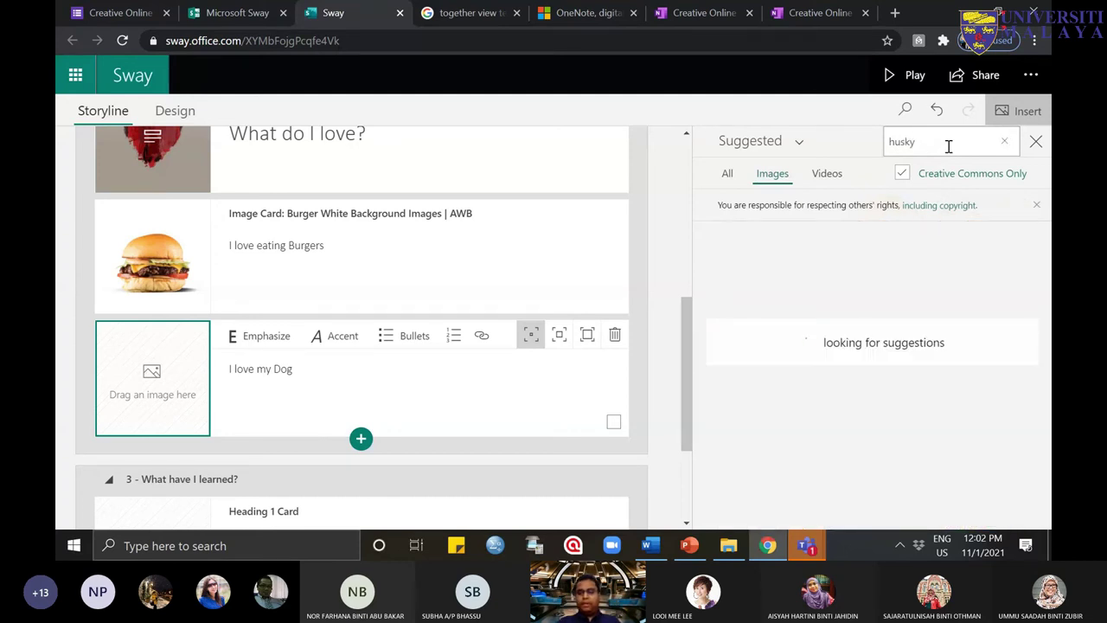
{"action": "scroll", "coordinate": [1034, 367], "scroll_direction": "down", "scroll_amount": 2}
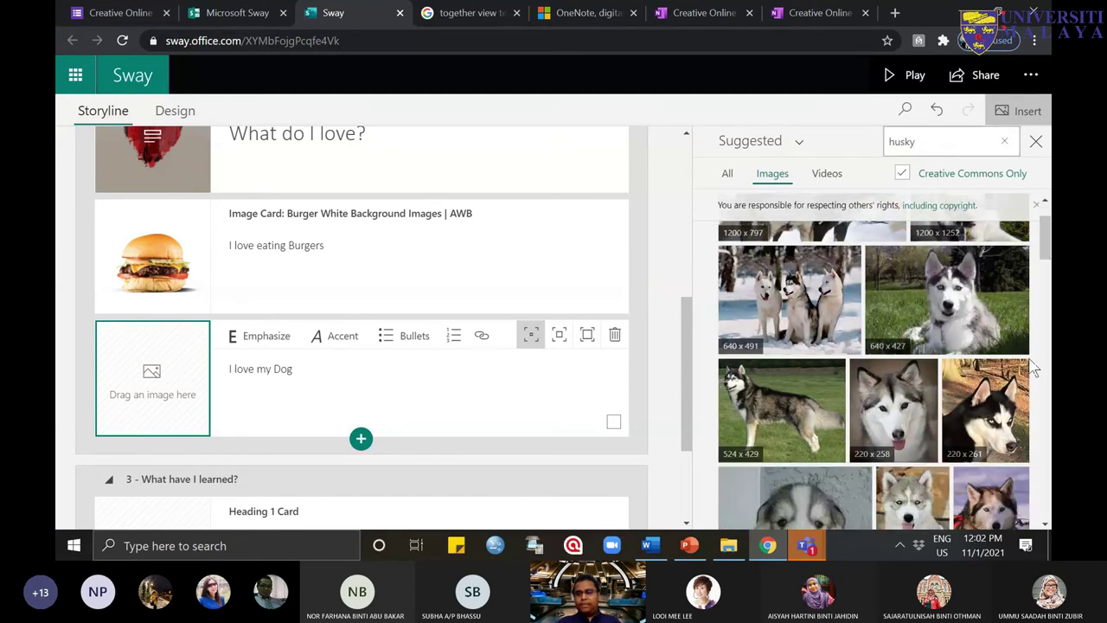
{"action": "scroll", "coordinate": [861, 428], "scroll_direction": "down", "scroll_amount": 1}
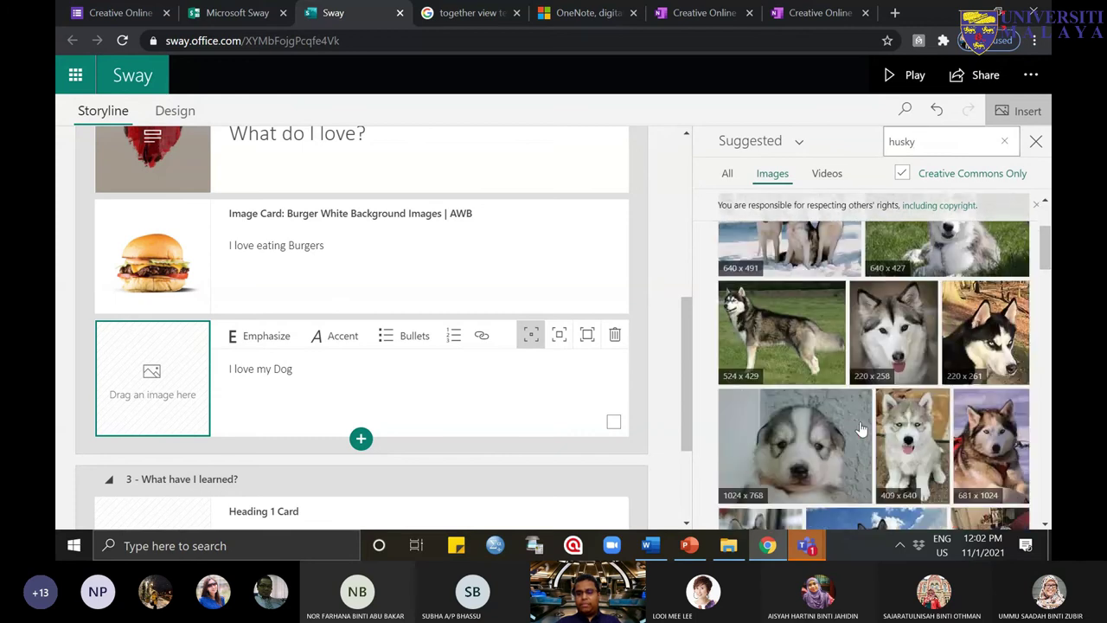
{"action": "left_click", "coordinate": [774, 336]}
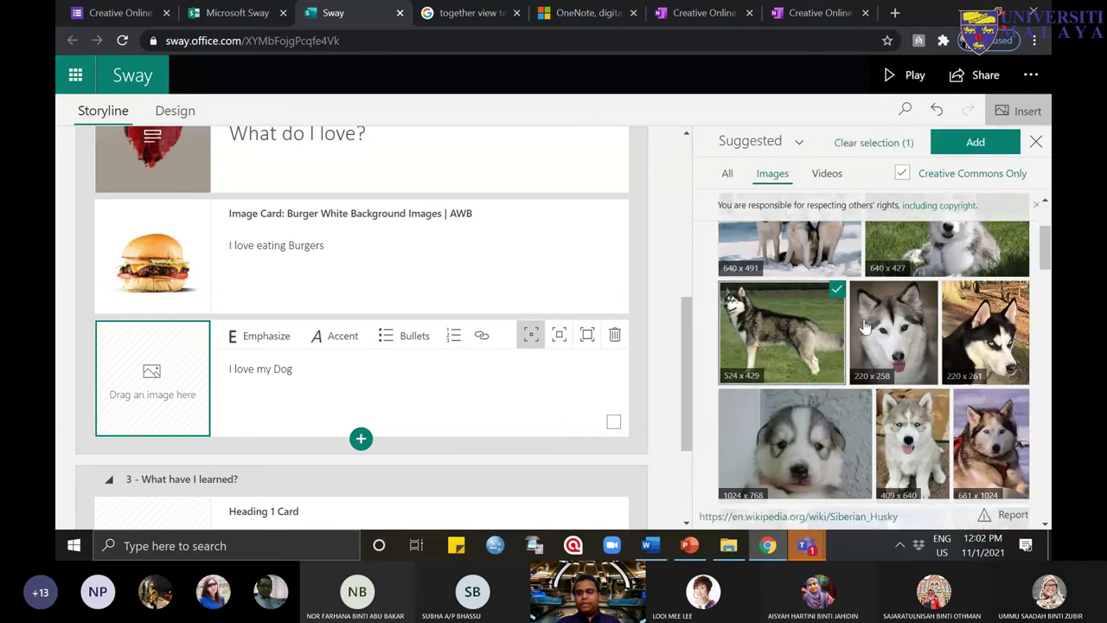
{"action": "left_click", "coordinate": [976, 143]}
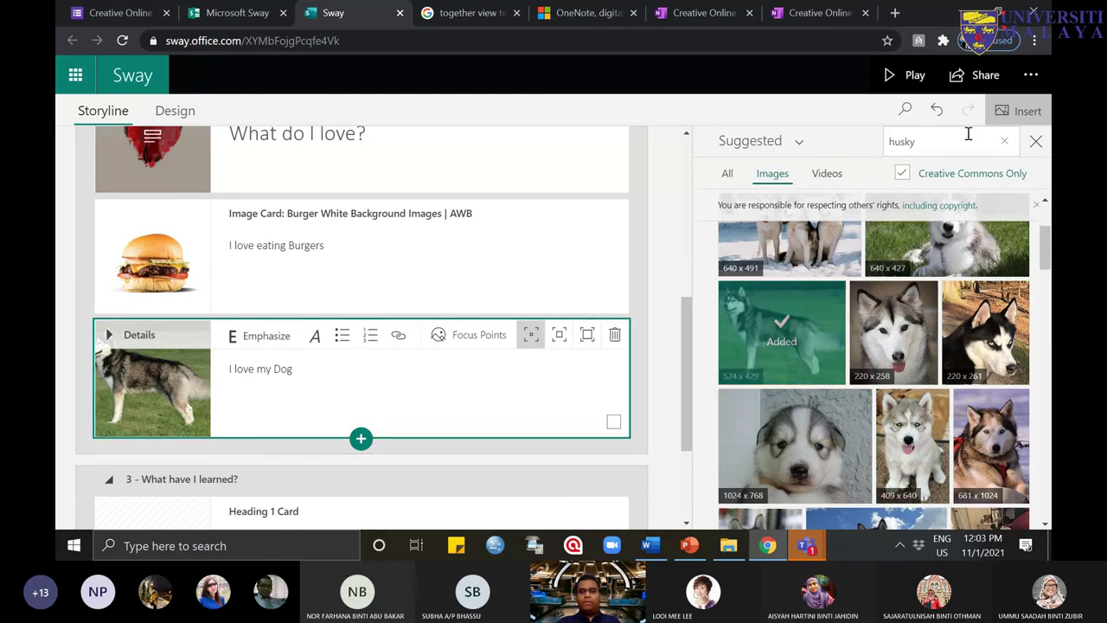
Step: Insert a third image card below the dog card and caption it "I love reading books"
{"action": "left_click", "coordinate": [362, 440]}
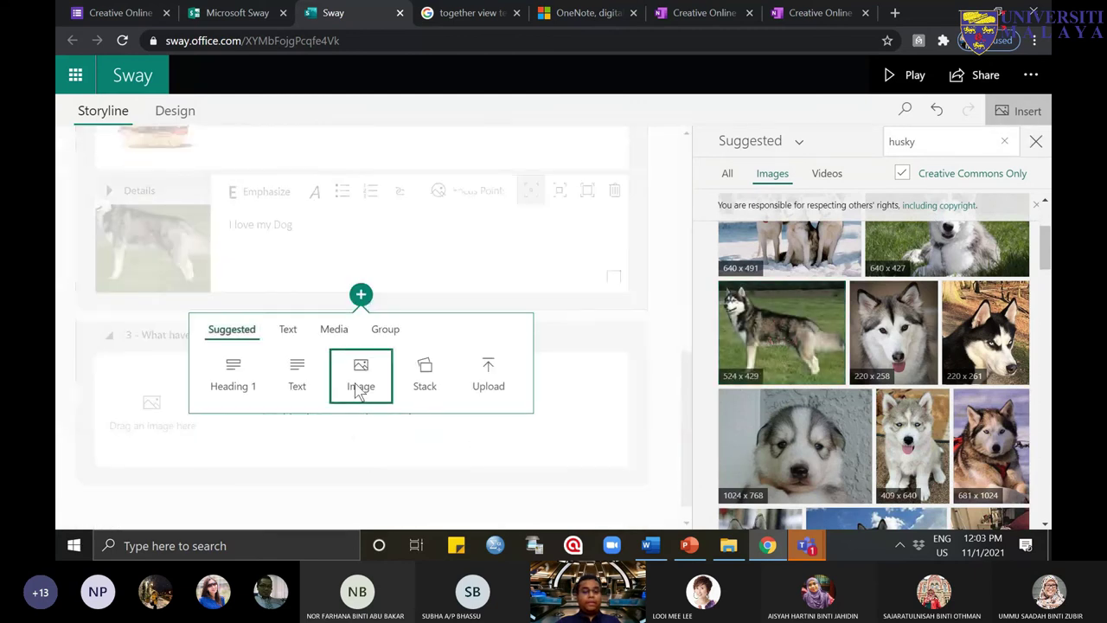
{"action": "left_click", "coordinate": [361, 380]}
{"action": "left_click", "coordinate": [285, 354]}
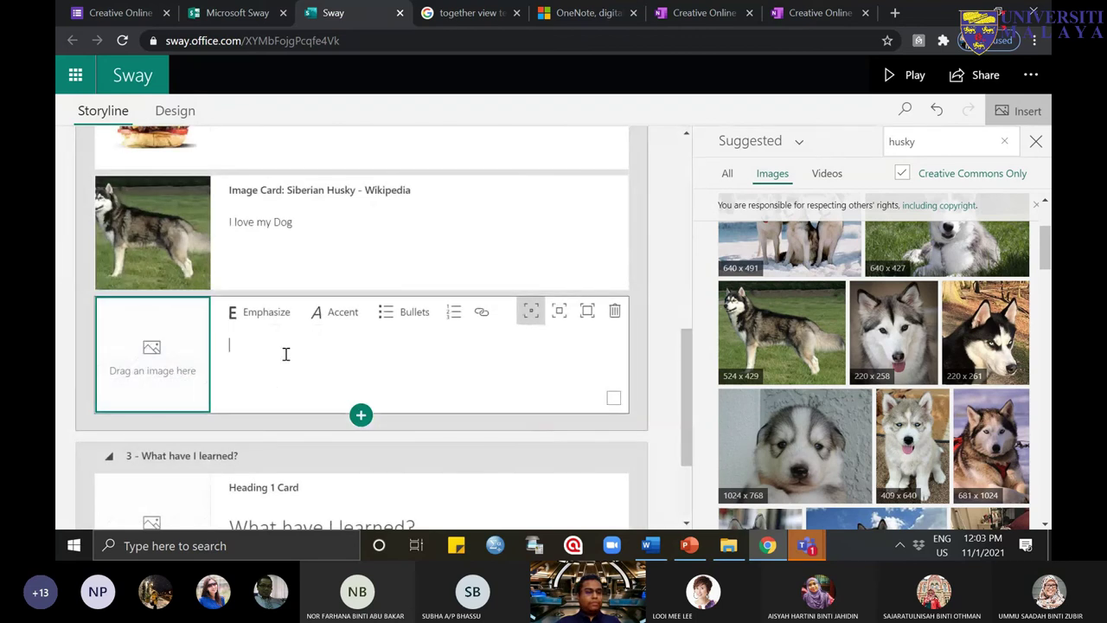
{"action": "scroll", "coordinate": [298, 363], "scroll_direction": "up", "scroll_amount": 2}
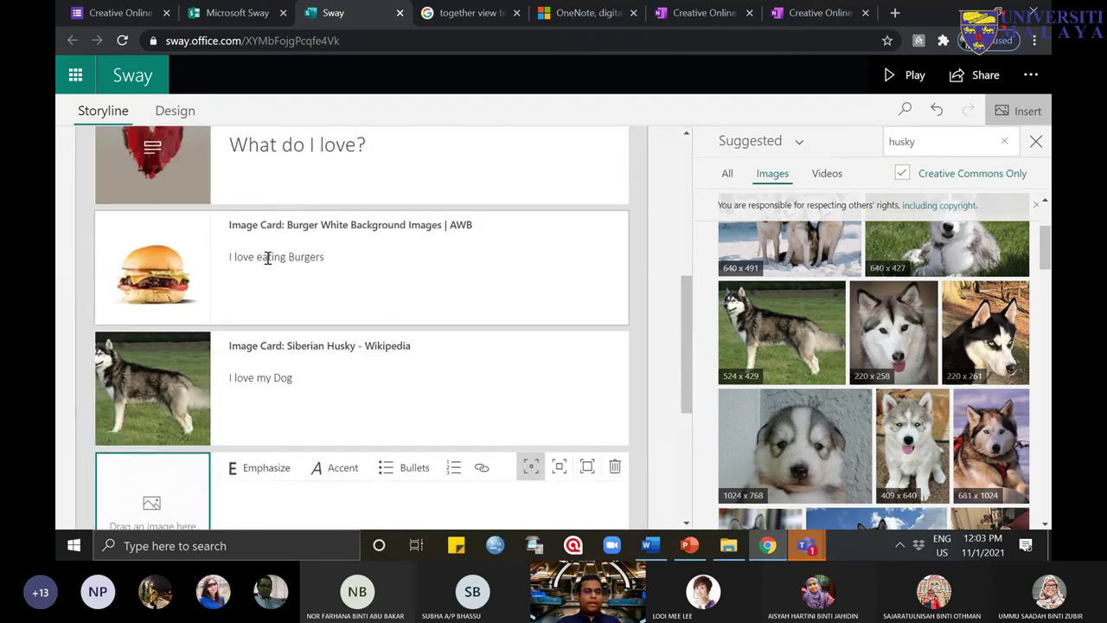
{"action": "scroll", "coordinate": [285, 346], "scroll_direction": "down", "scroll_amount": 1}
{"action": "left_click", "coordinate": [274, 430]}
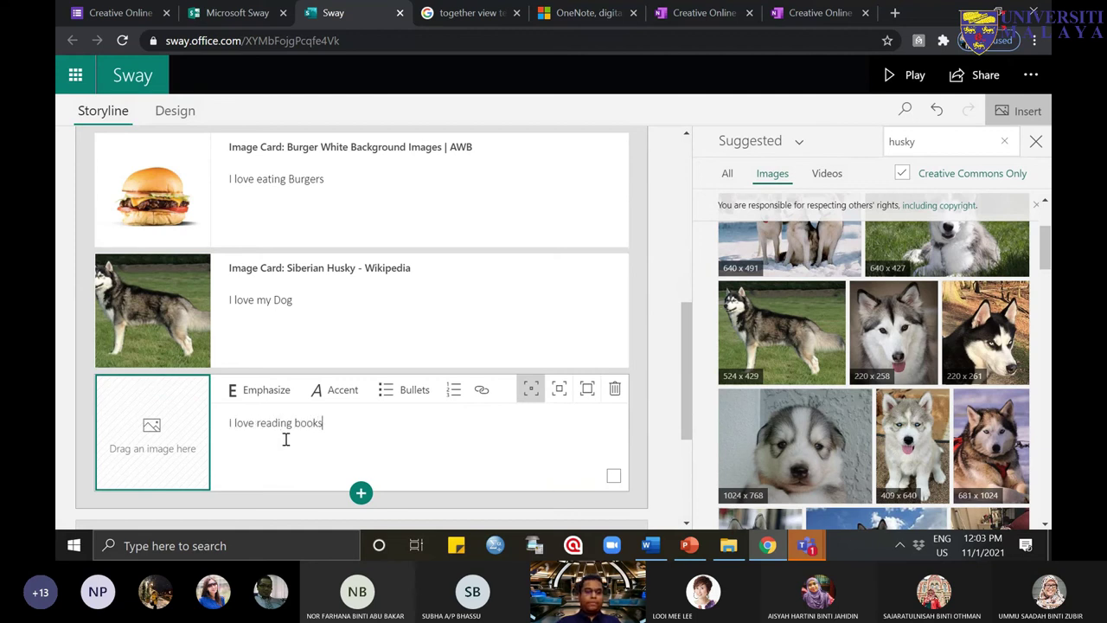
Step: Search the images for "books" and add the 639 x 426 picture of stacked coloured books to the "I love reading books" card
{"action": "left_click", "coordinate": [967, 141]}
{"action": "type", "text": "bo"}
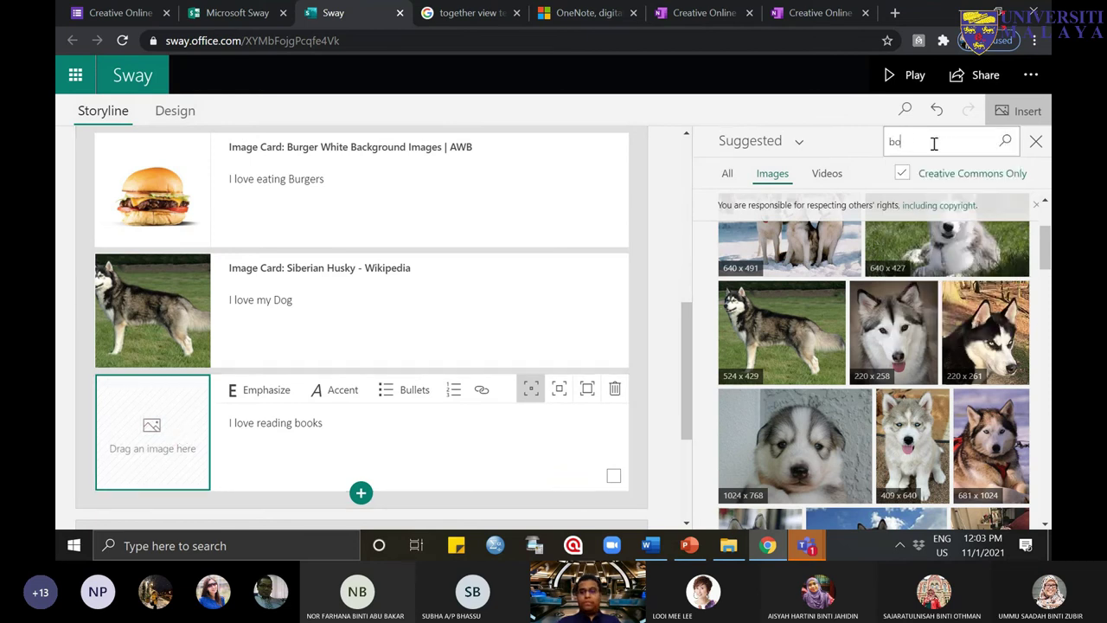
{"action": "type", "text": "oks"}
{"action": "key", "text": "Return"}
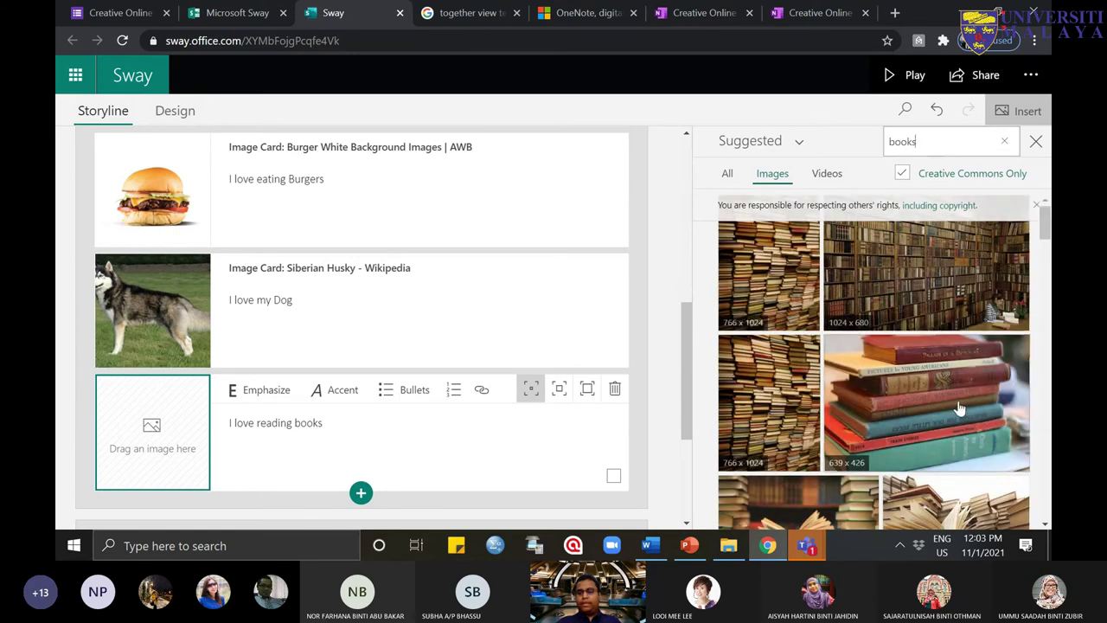
{"action": "left_click", "coordinate": [960, 408]}
{"action": "left_click", "coordinate": [977, 145]}
{"action": "scroll", "coordinate": [545, 410], "scroll_direction": "up", "scroll_amount": 2}
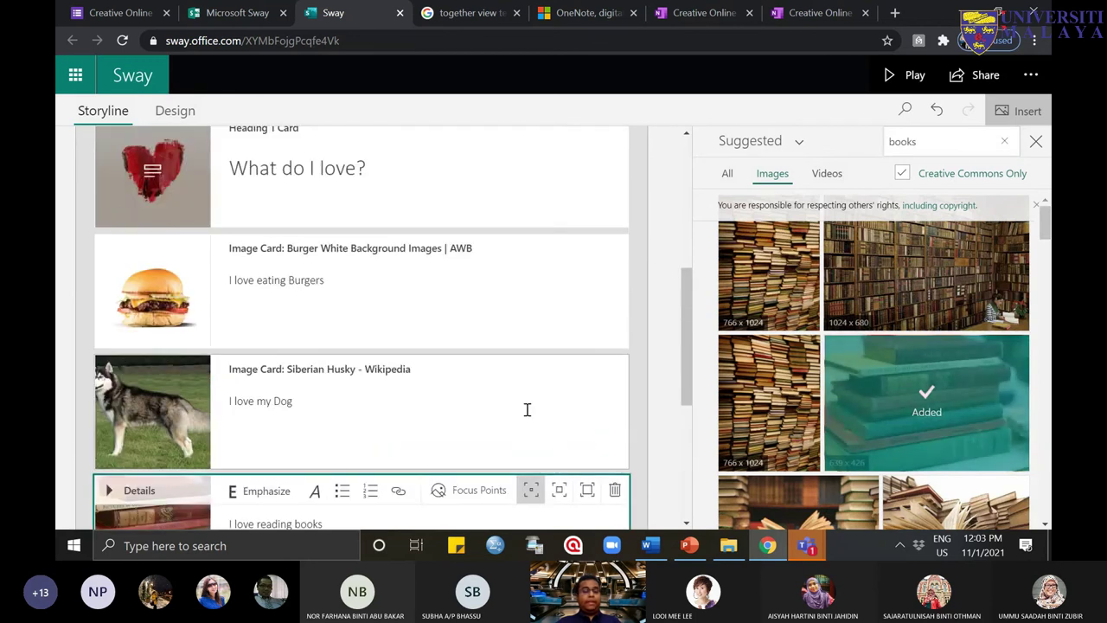
{"action": "scroll", "coordinate": [527, 409], "scroll_direction": "up", "scroll_amount": 3}
{"action": "scroll", "coordinate": [309, 438], "scroll_direction": "down", "scroll_amount": 1}
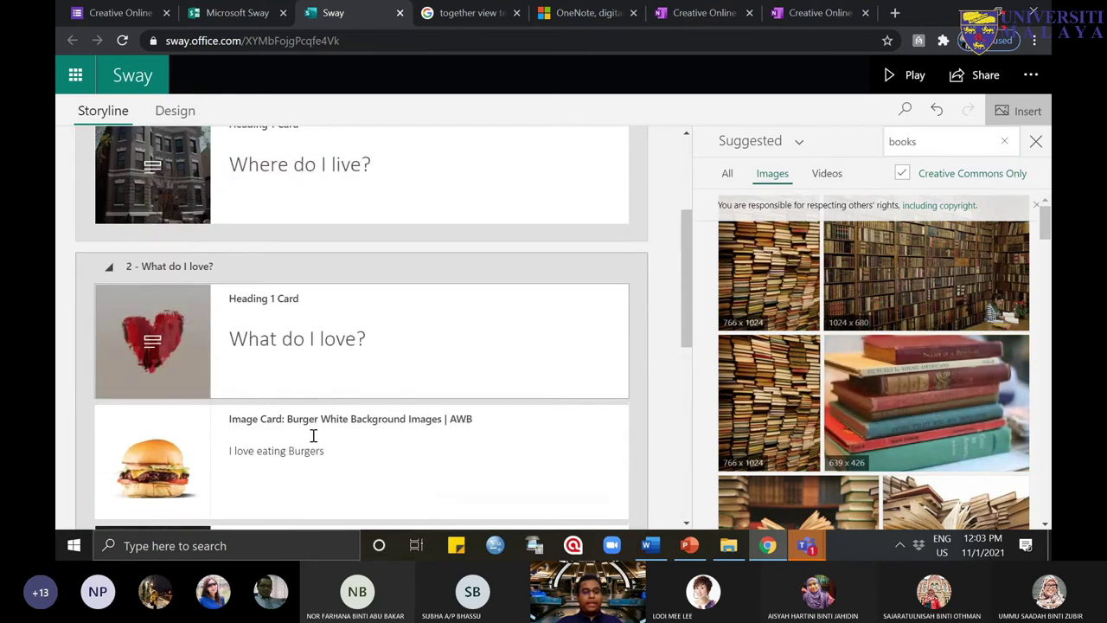
Step: Switch to the Teams meeting and check the meeting chat for participants' responses
{"action": "scroll", "coordinate": [313, 435], "scroll_direction": "down", "scroll_amount": 1}
{"action": "scroll", "coordinate": [366, 341], "scroll_direction": "down", "scroll_amount": 1}
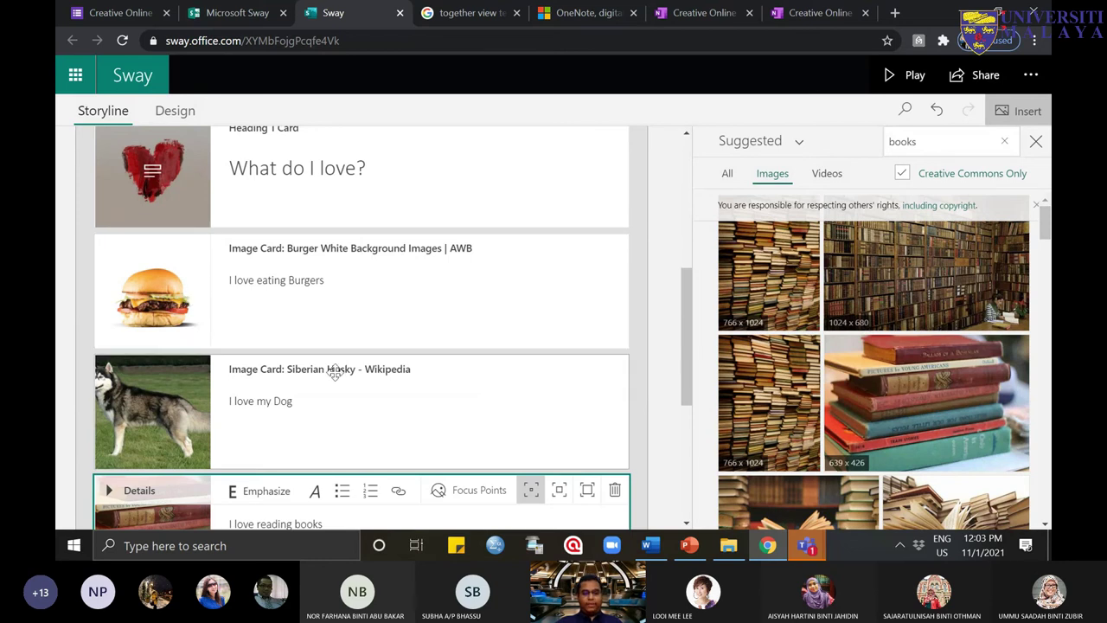
{"action": "scroll", "coordinate": [335, 371], "scroll_direction": "down", "scroll_amount": 1}
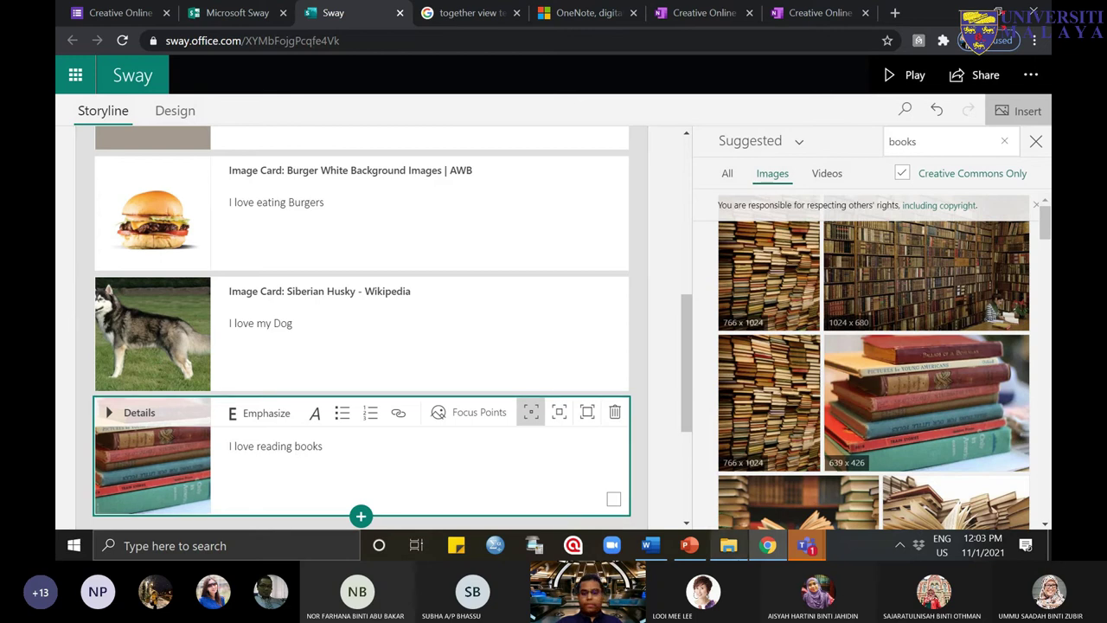
{"action": "mouse_move", "coordinate": [806, 547]}
{"action": "left_click", "coordinate": [882, 437]}
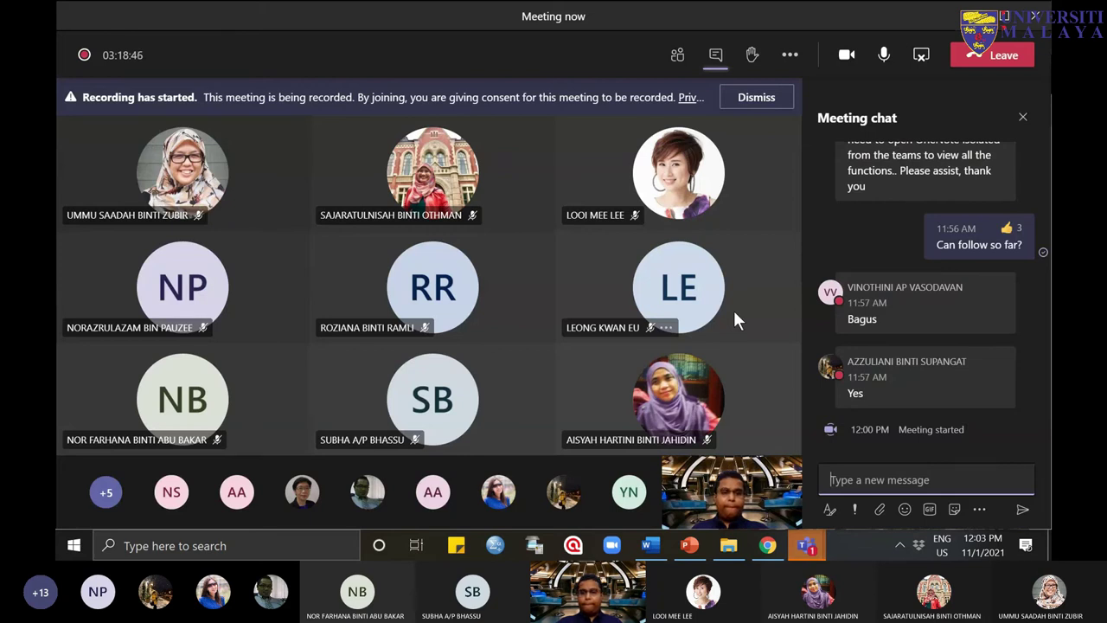
{"action": "triple_click", "coordinate": [978, 244]}
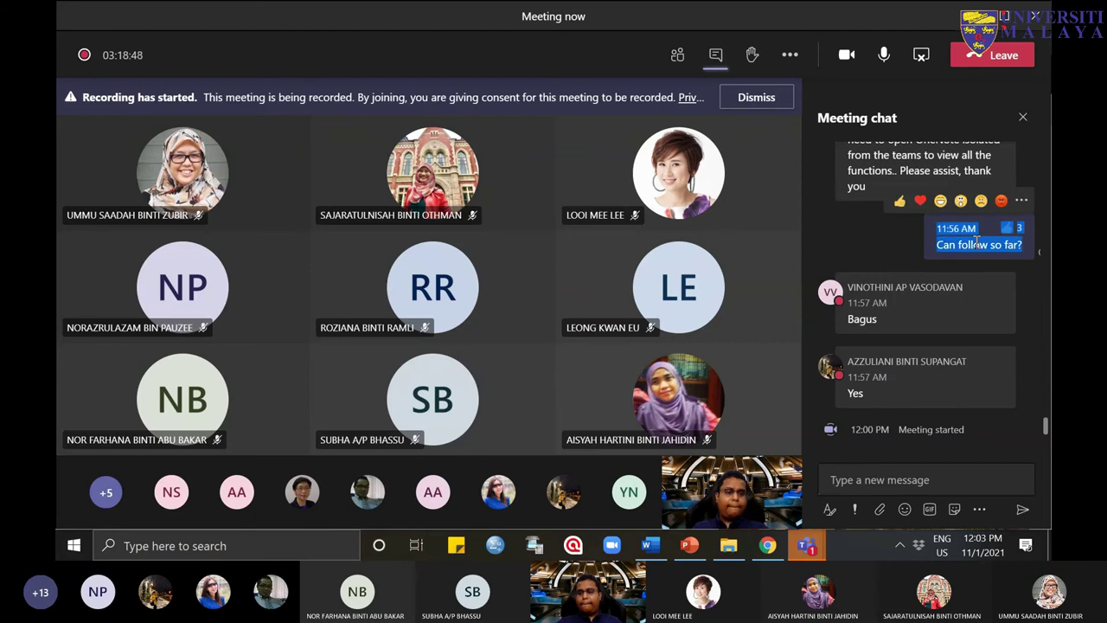
{"action": "left_click", "coordinate": [971, 246]}
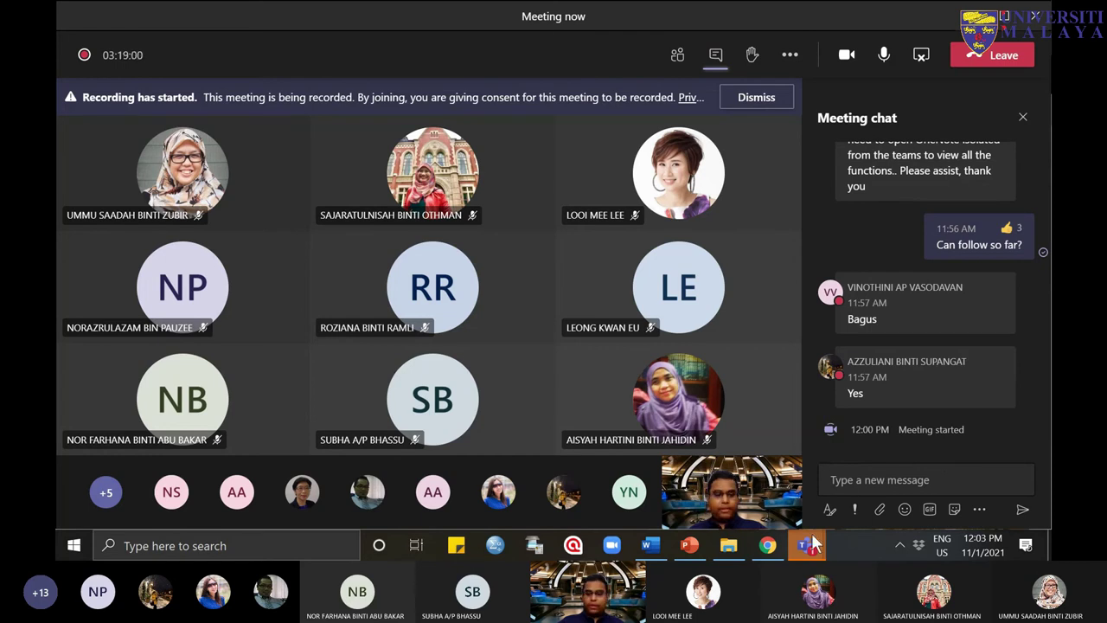
Step: Return to the Sway storyline in Chrome and insert a text card directly below the "Who am I?" title card
{"action": "left_click", "coordinate": [779, 541]}
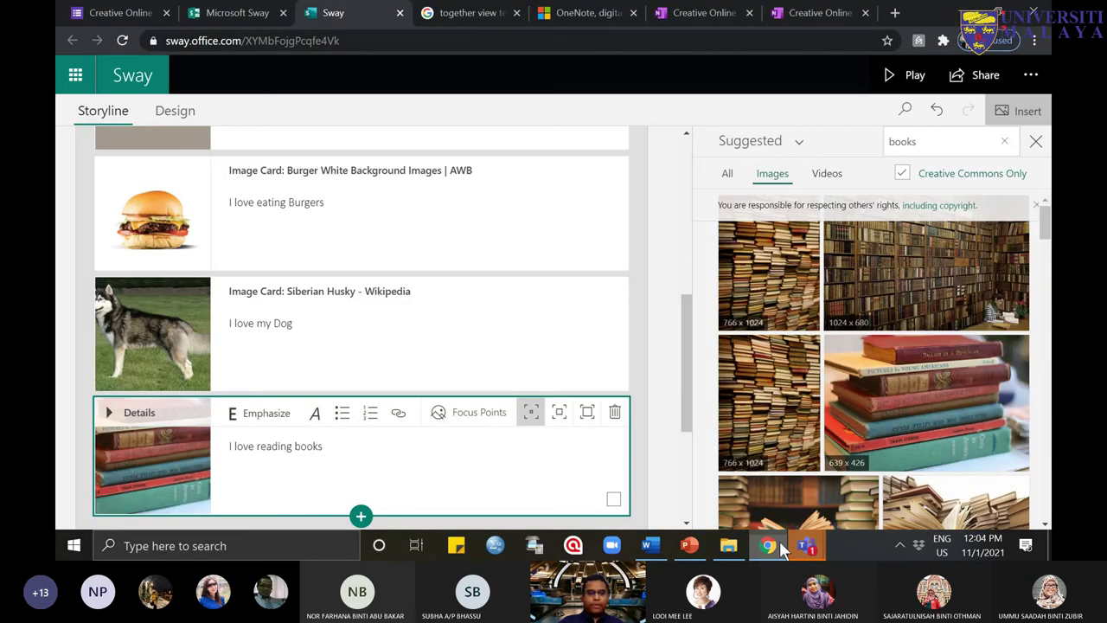
{"action": "scroll", "coordinate": [326, 274], "scroll_direction": "up", "scroll_amount": 5}
{"action": "left_click", "coordinate": [327, 251]}
{"action": "left_click", "coordinate": [376, 234]}
{"action": "scroll", "coordinate": [369, 303], "scroll_direction": "up", "scroll_amount": 3}
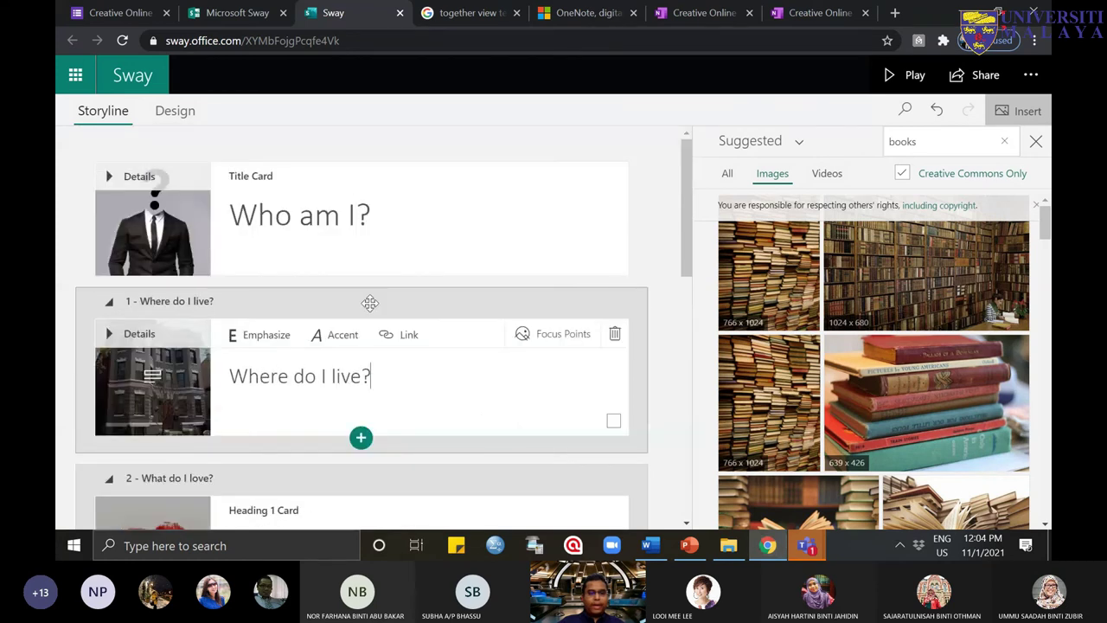
{"action": "left_click", "coordinate": [243, 236]}
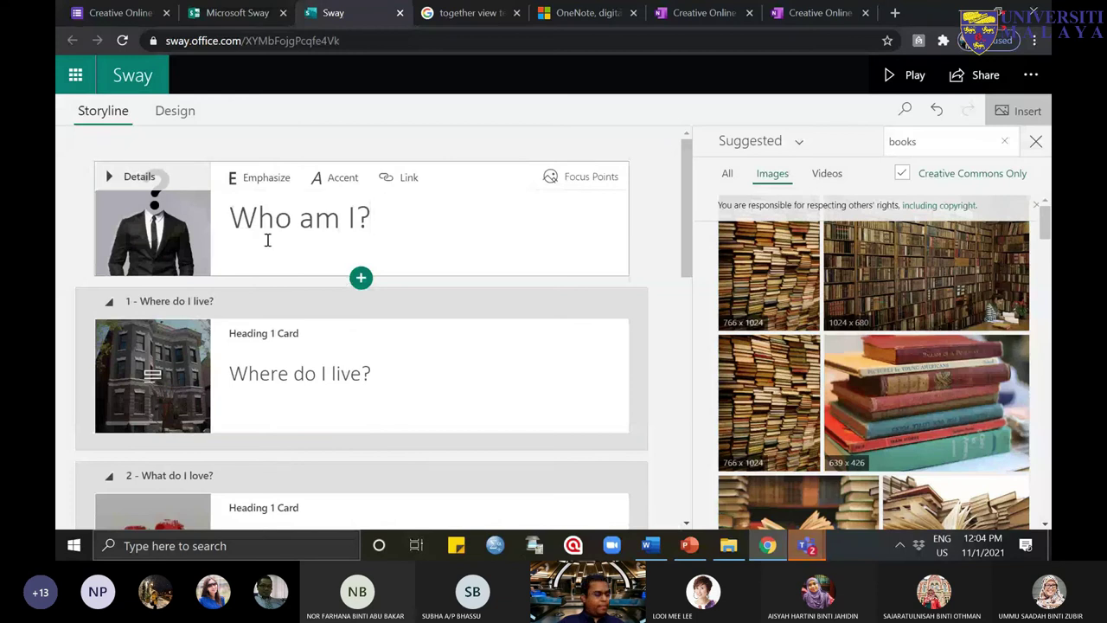
{"action": "left_click", "coordinate": [361, 278]}
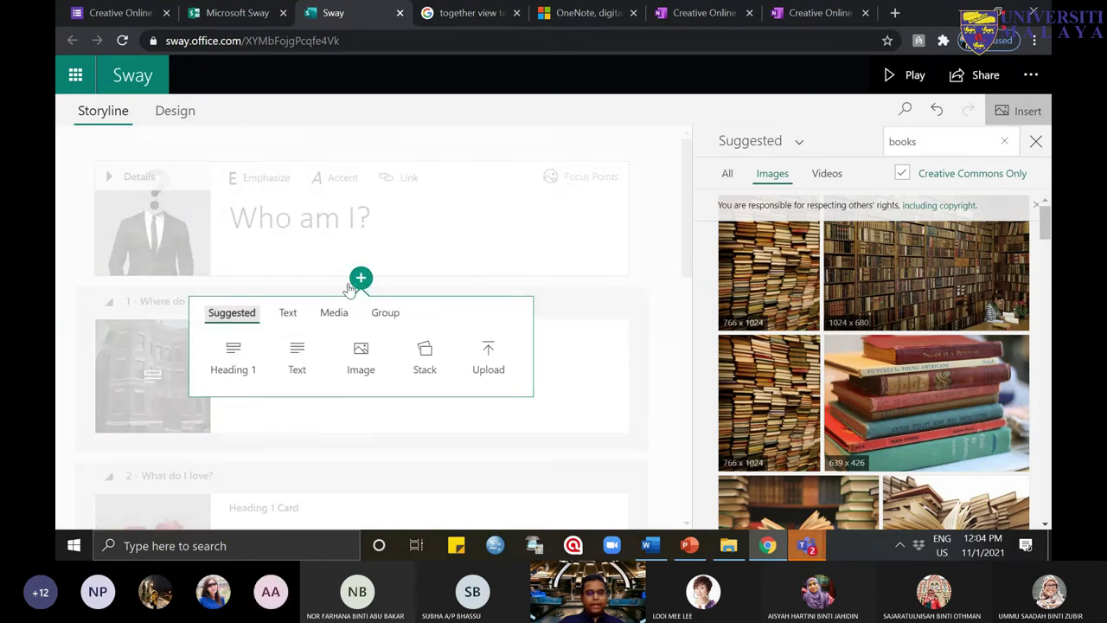
{"action": "left_click", "coordinate": [306, 355]}
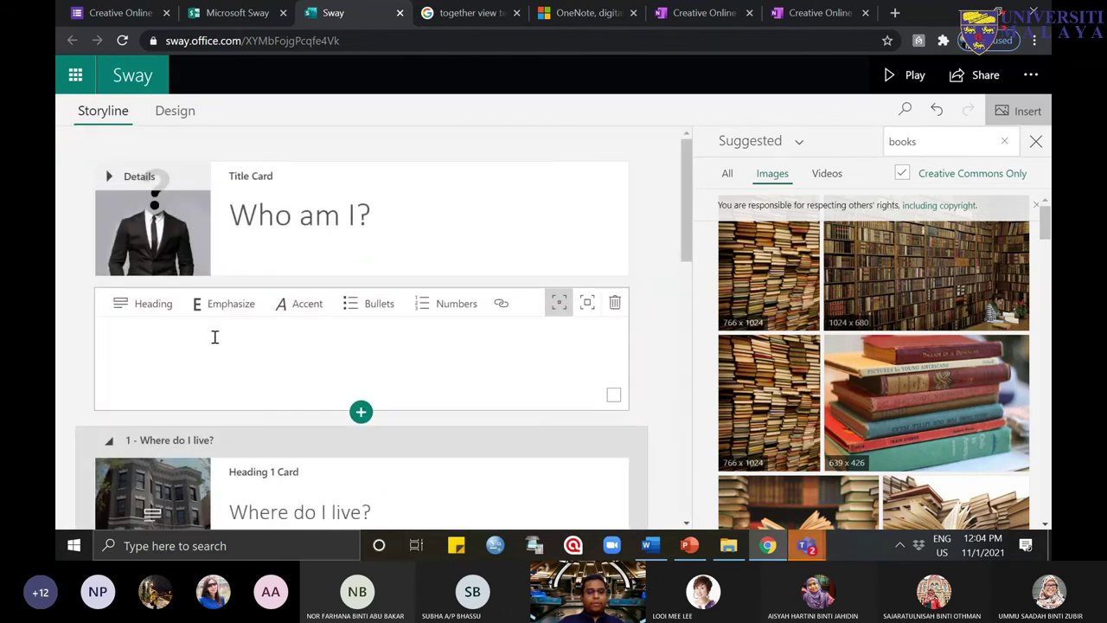
Step: Write an introduction in the new text card: the presenter's full name, then "I work at the University of Malaya. I'm based at the Faculty of Education."
{"action": "type", "text": "I'm Do"}
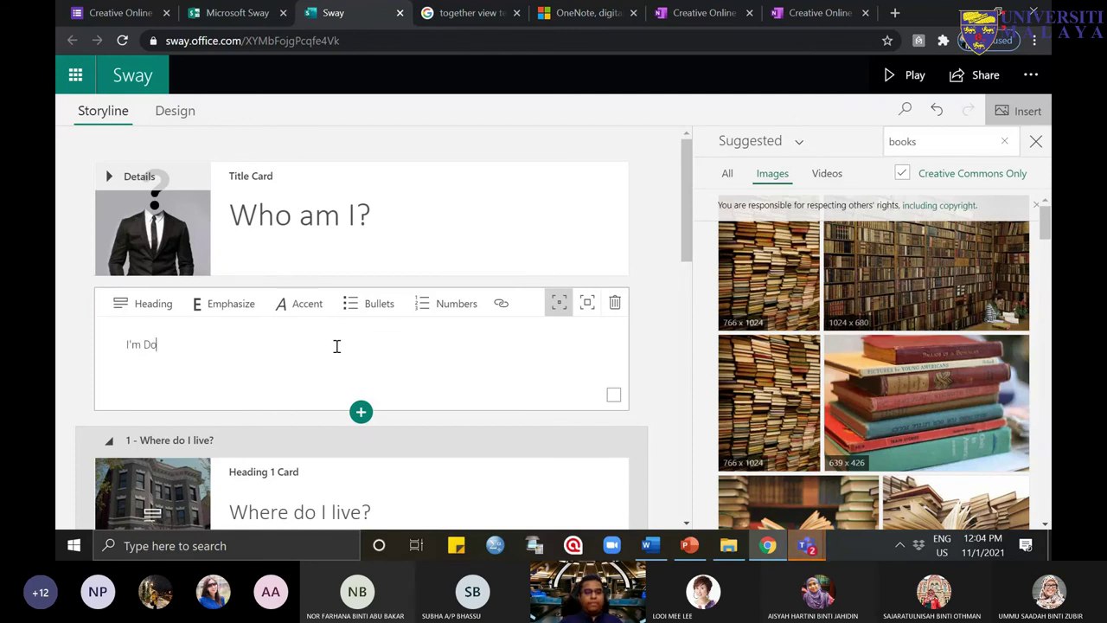
{"action": "type", "text": "nnie Adam"}
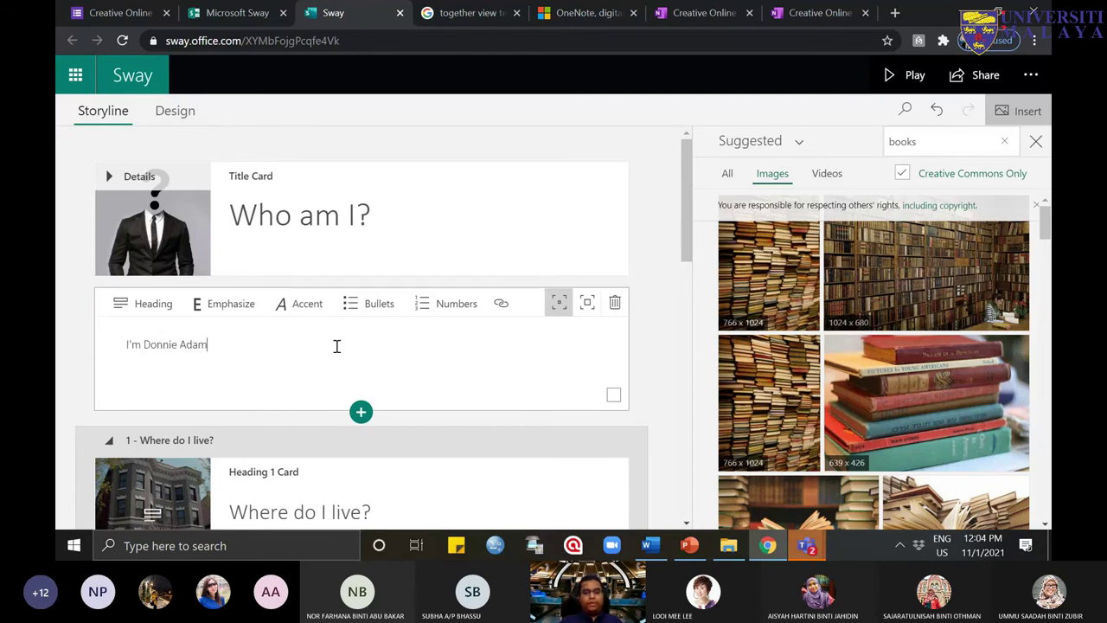
{"action": "type", "text": "s. I work at the"}
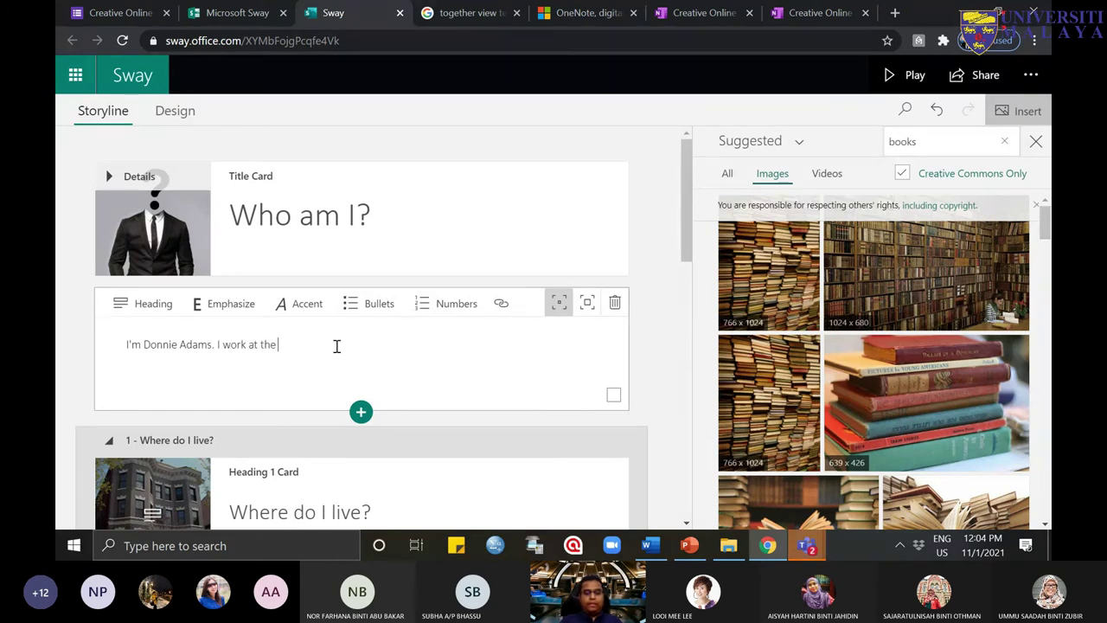
{"action": "type", "text": " University of Mala"}
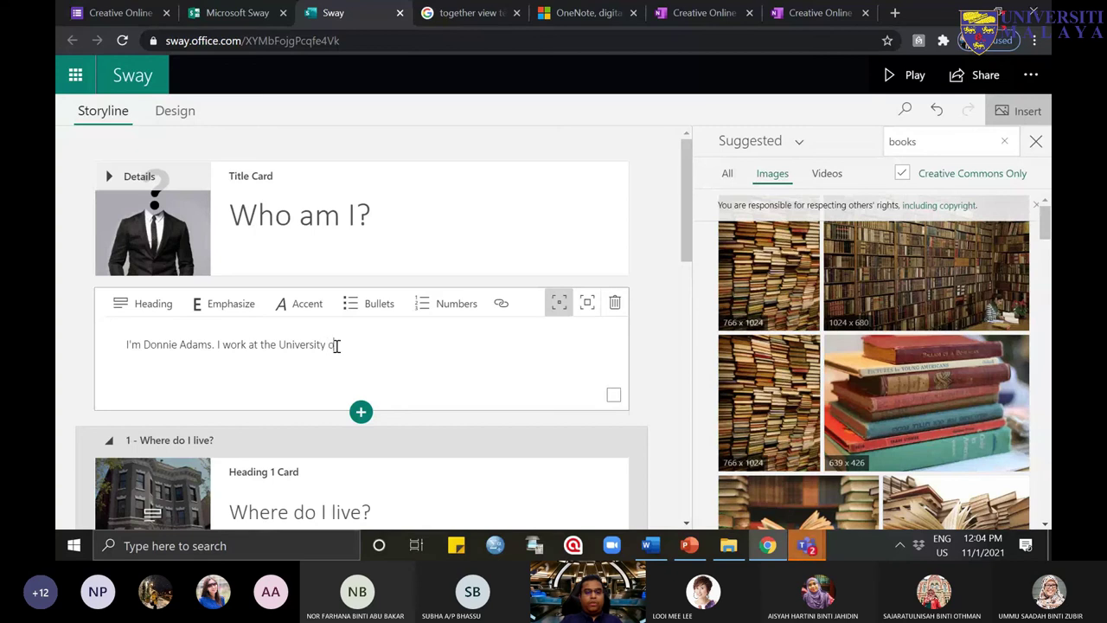
{"action": "type", "text": "ya. I',"}
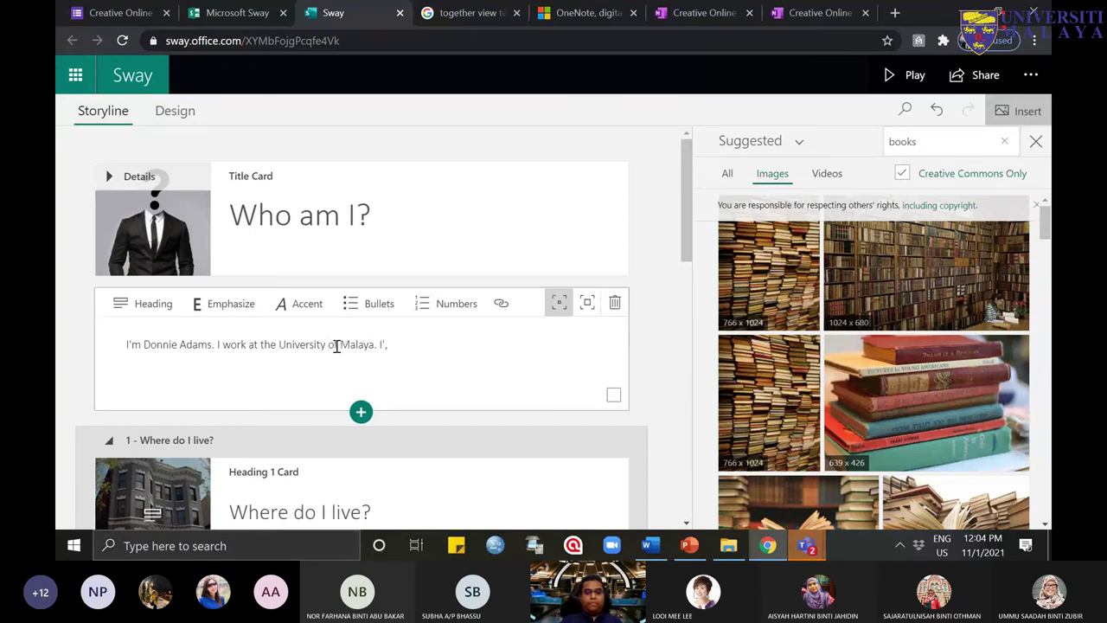
{"action": "key", "text": "BackSpace"}
{"action": "type", "text": "m ba"}
{"action": "type", "text": "sed at the"}
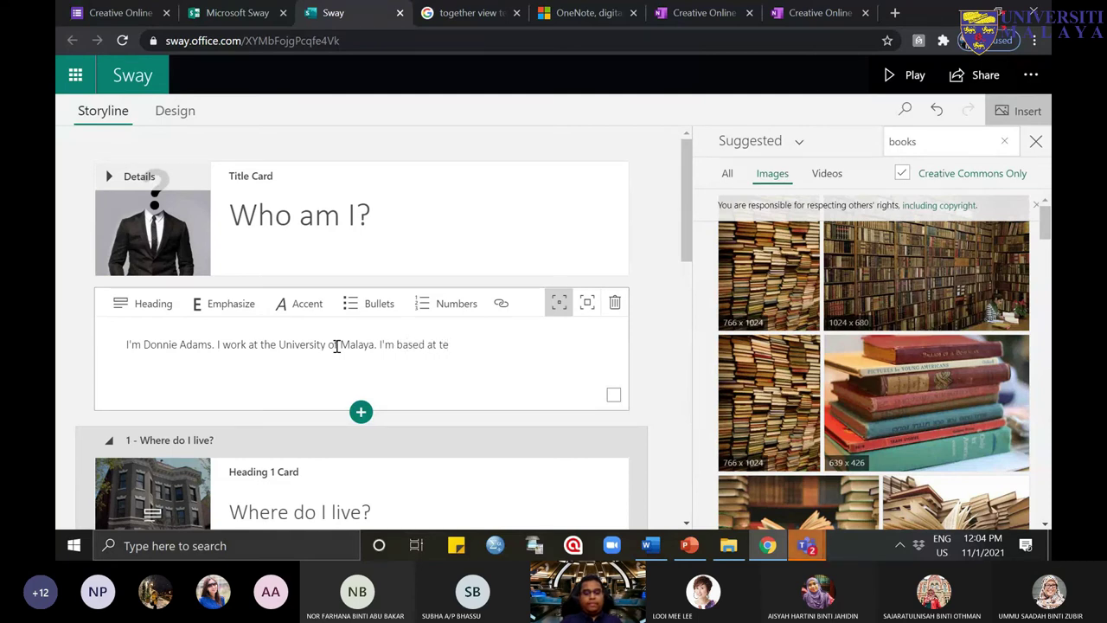
{"action": "type", "text": " Faculty of Education."}
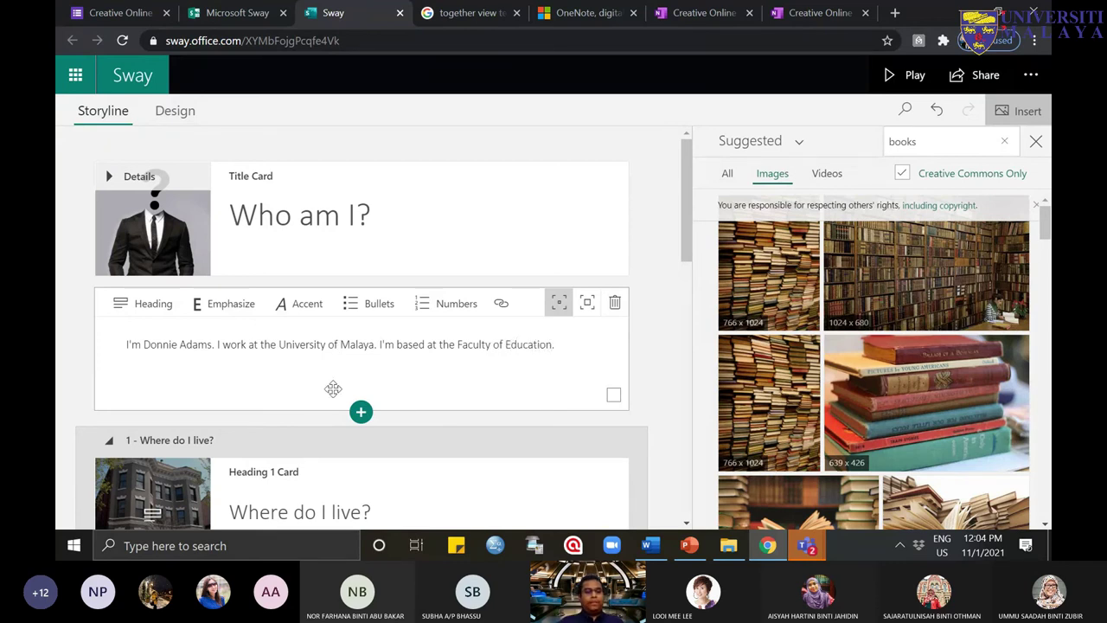
{"action": "left_click", "coordinate": [333, 389]}
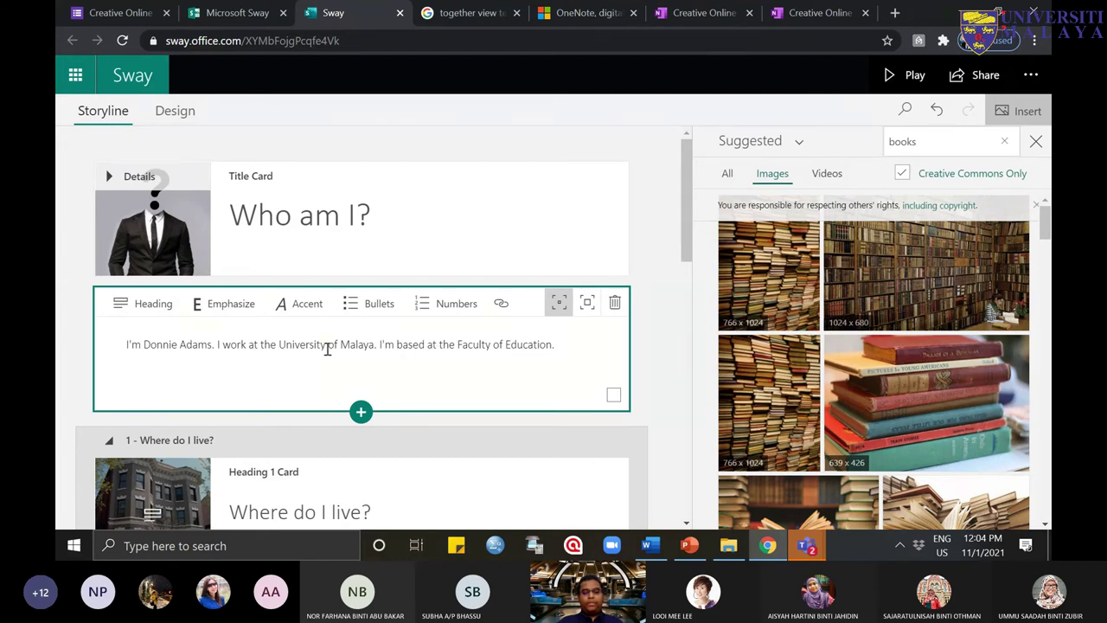
Step: Insert a text card below the "Where do I live?" heading and enter a sentence beginning "I live at" with the home address area
{"action": "scroll", "coordinate": [478, 358], "scroll_direction": "down", "scroll_amount": 2}
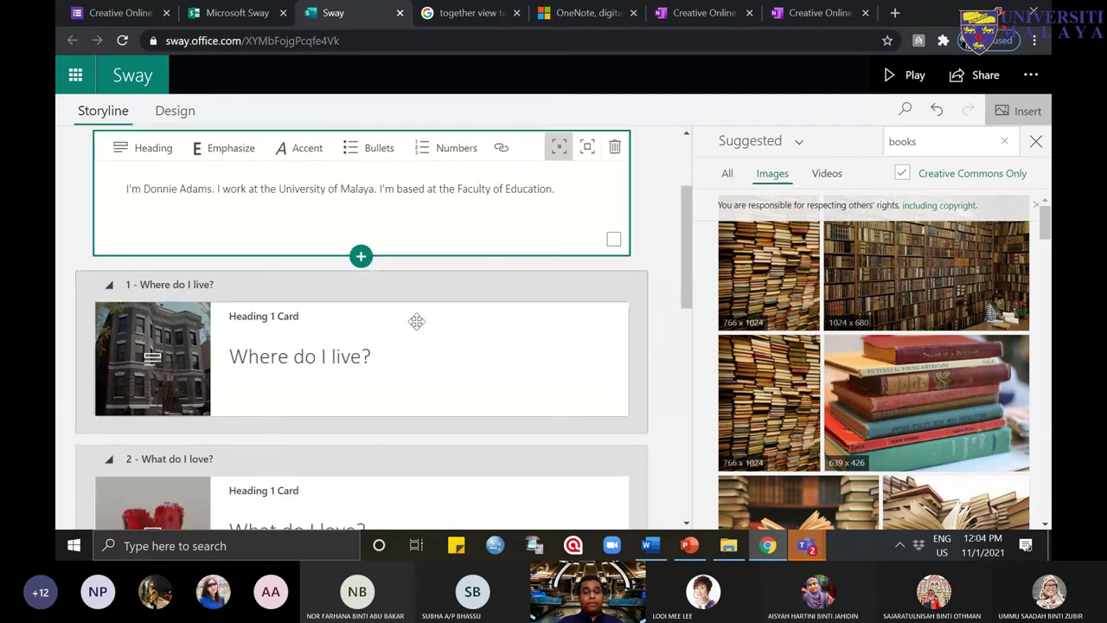
{"action": "left_click", "coordinate": [404, 364]}
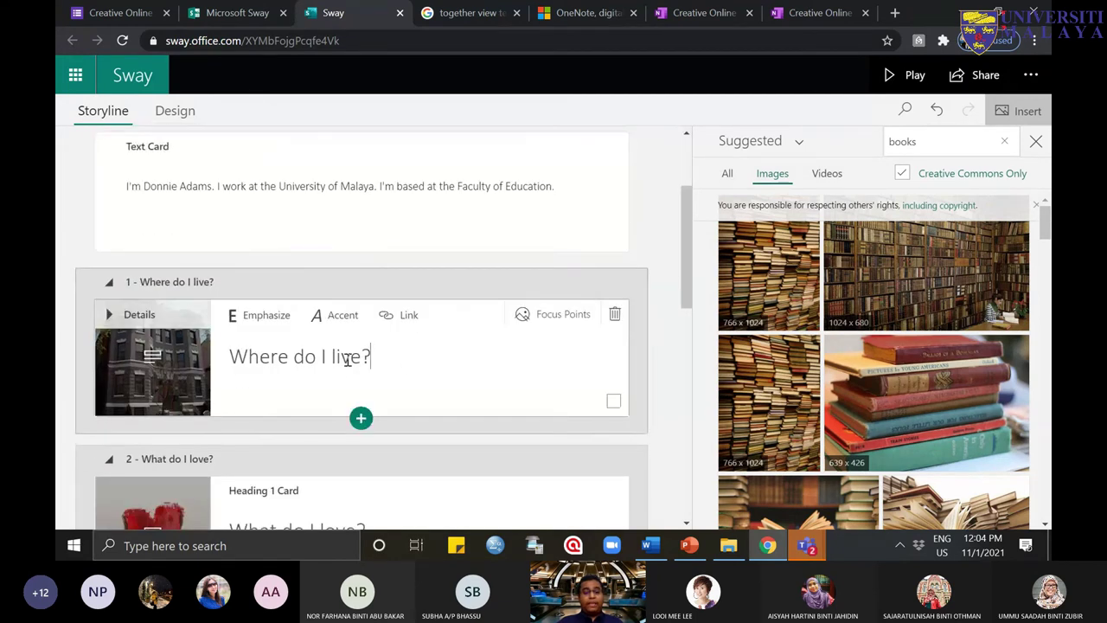
{"action": "left_click", "coordinate": [360, 419]}
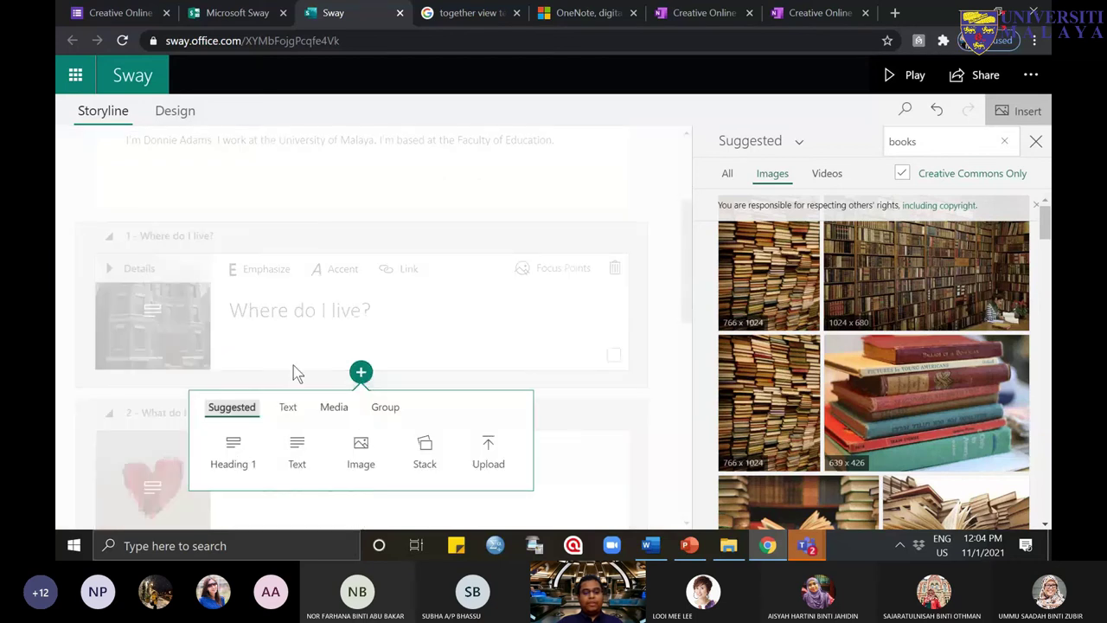
{"action": "left_click", "coordinate": [314, 444]}
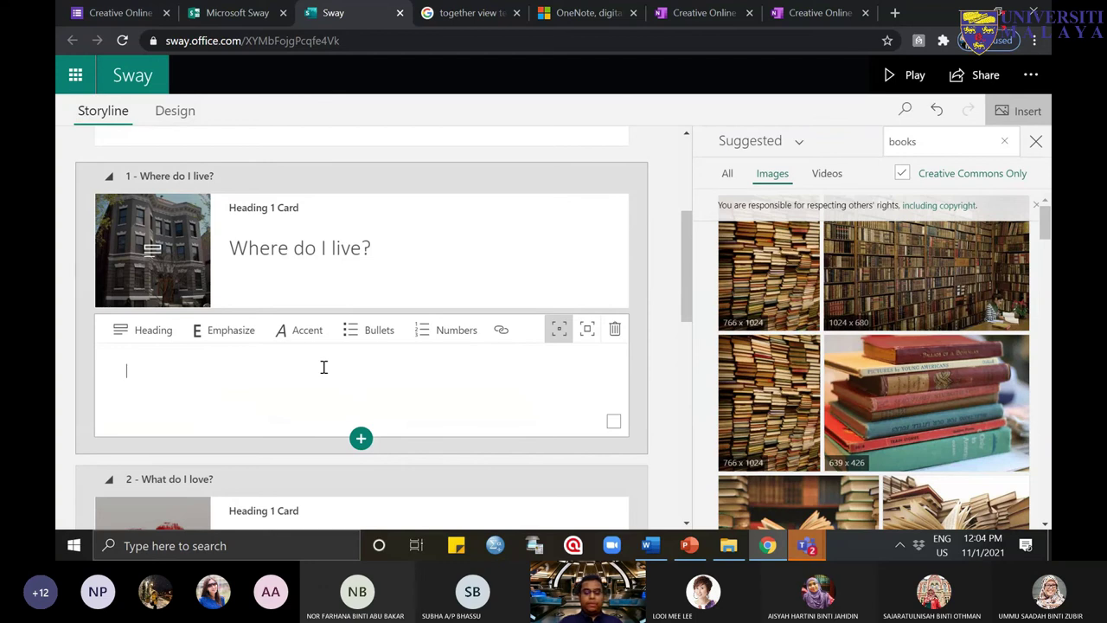
{"action": "type", "text": "I live at Seksyen 17, Petaling Ka"}
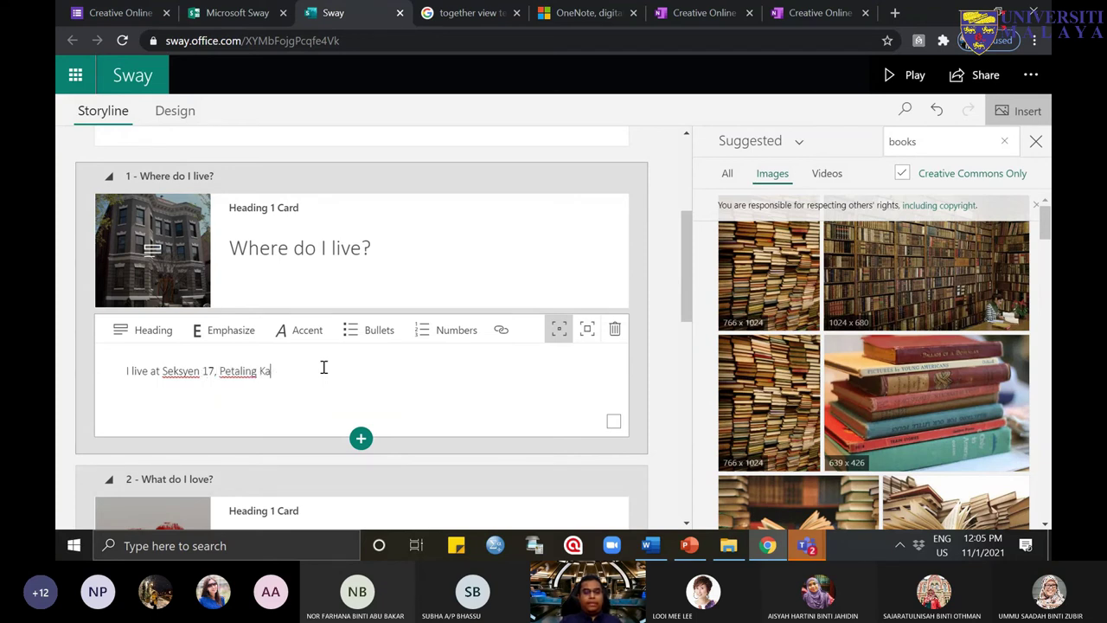
{"action": "key", "text": "BackSpace"}
{"action": "key", "text": "BackSpace"}
{"action": "type", "text": "Jaya"}
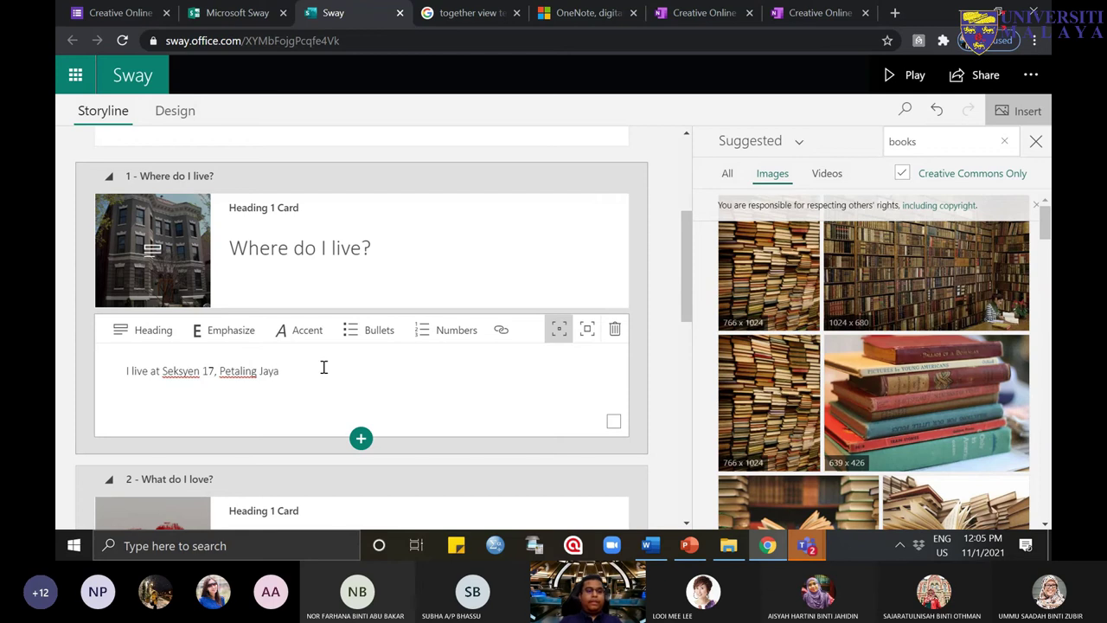
Step: Review the burger, dog and books image cards in the "What do I love?" section
{"action": "scroll", "coordinate": [321, 366], "scroll_direction": "down", "scroll_amount": 1}
{"action": "scroll", "coordinate": [343, 361], "scroll_direction": "down", "scroll_amount": 2}
{"action": "left_click", "coordinate": [344, 361]}
{"action": "scroll", "coordinate": [328, 372], "scroll_direction": "down", "scroll_amount": 1}
{"action": "left_click", "coordinate": [309, 386]}
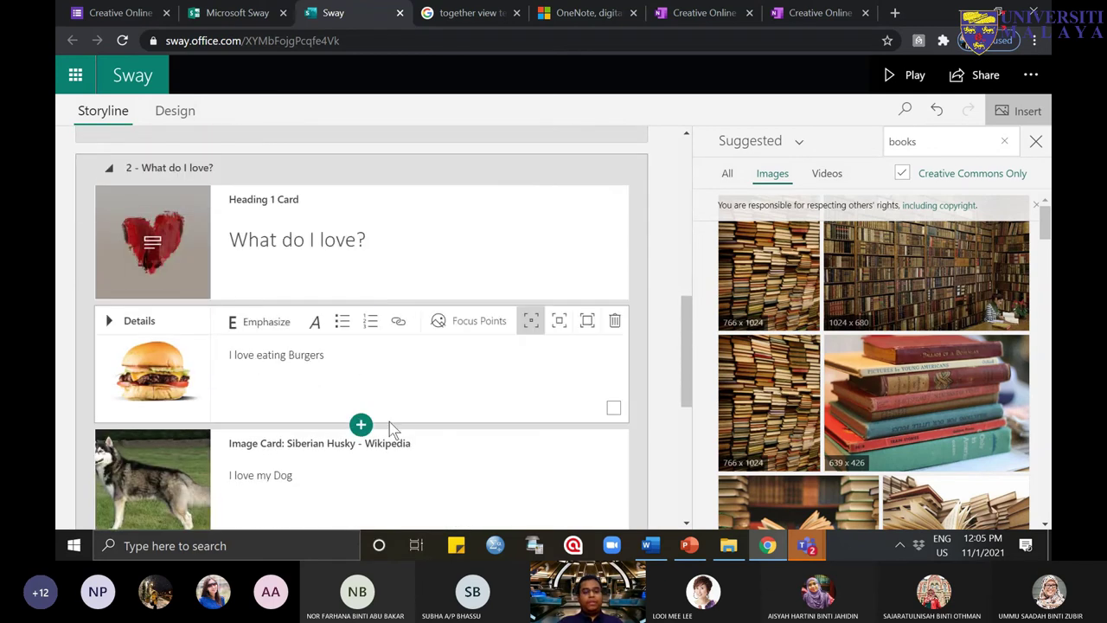
{"action": "scroll", "coordinate": [389, 422], "scroll_direction": "down", "scroll_amount": 3}
{"action": "scroll", "coordinate": [396, 413], "scroll_direction": "up", "scroll_amount": 3}
{"action": "scroll", "coordinate": [355, 437], "scroll_direction": "down", "scroll_amount": 2}
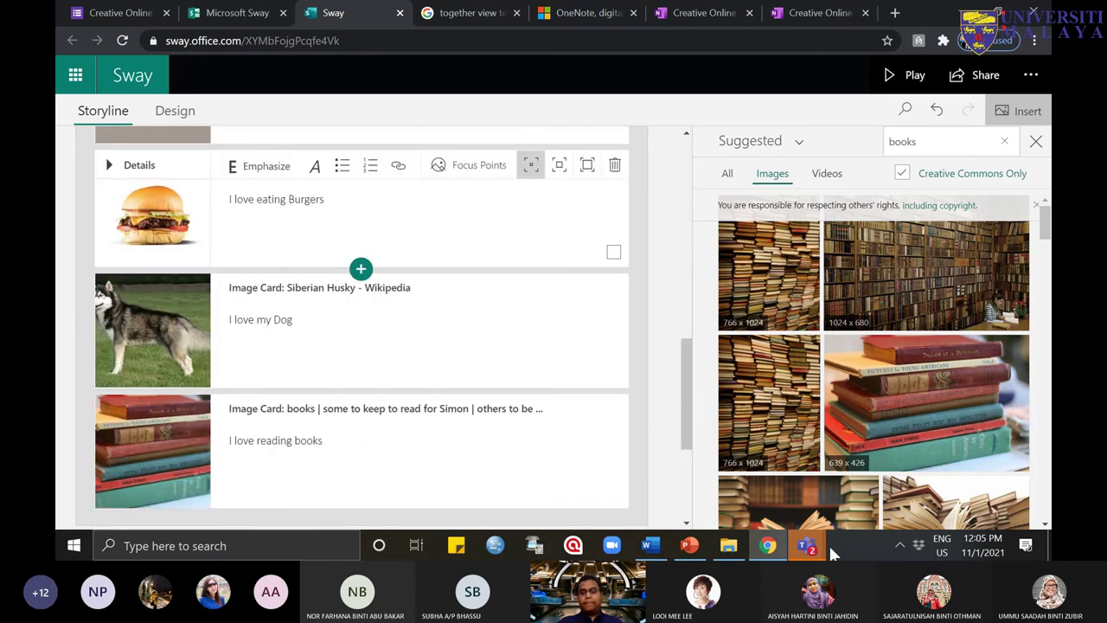
Step: Switch to the Teams meeting and read the latest replies in the meeting chat
{"action": "mouse_move", "coordinate": [809, 547]}
{"action": "left_click", "coordinate": [857, 451]}
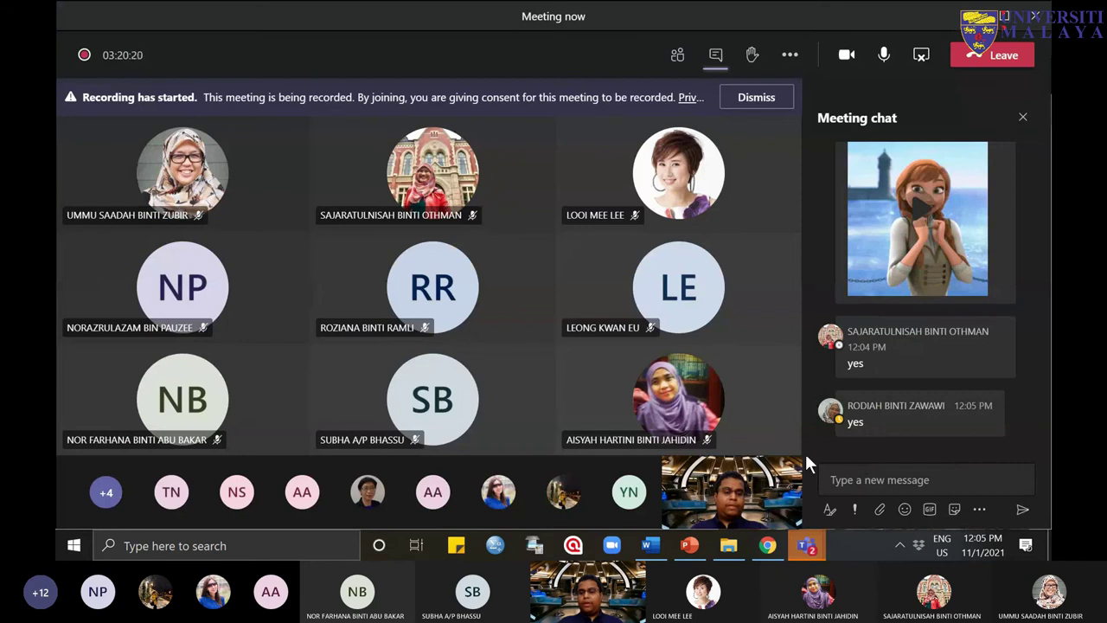
{"action": "scroll", "coordinate": [971, 369], "scroll_direction": "up", "scroll_amount": 10}
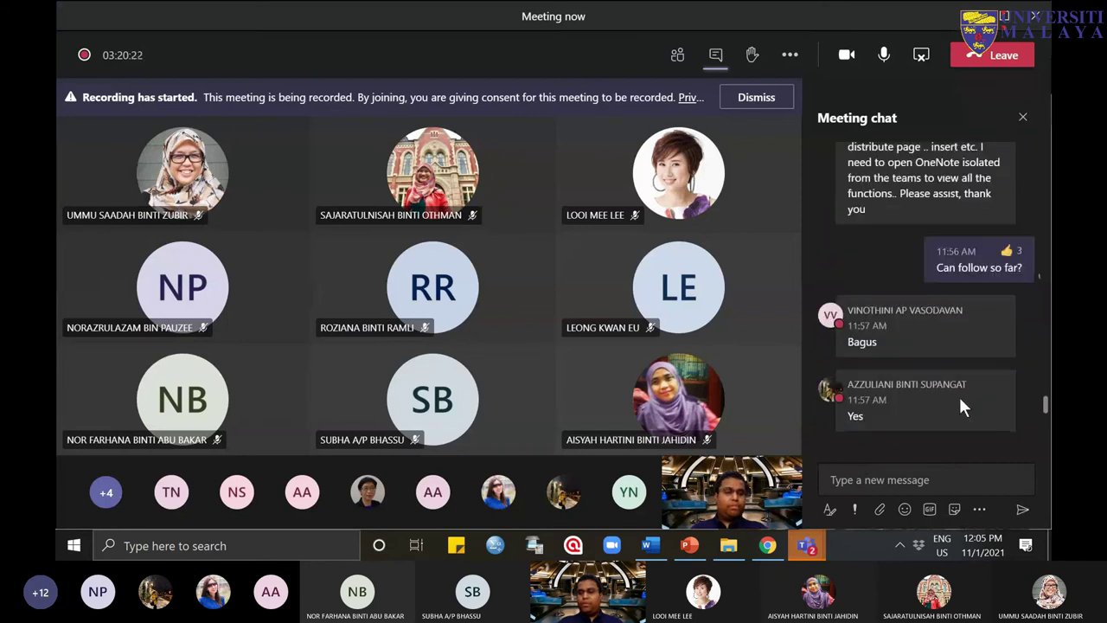
{"action": "scroll", "coordinate": [959, 394], "scroll_direction": "down", "scroll_amount": 3}
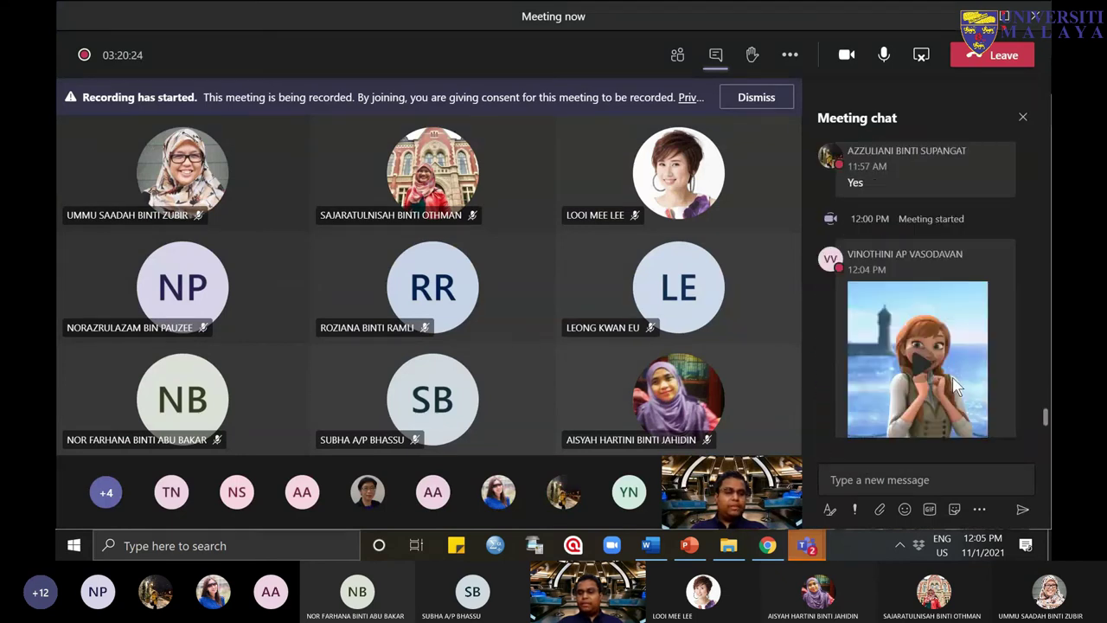
{"action": "scroll", "coordinate": [960, 381], "scroll_direction": "down", "scroll_amount": 2}
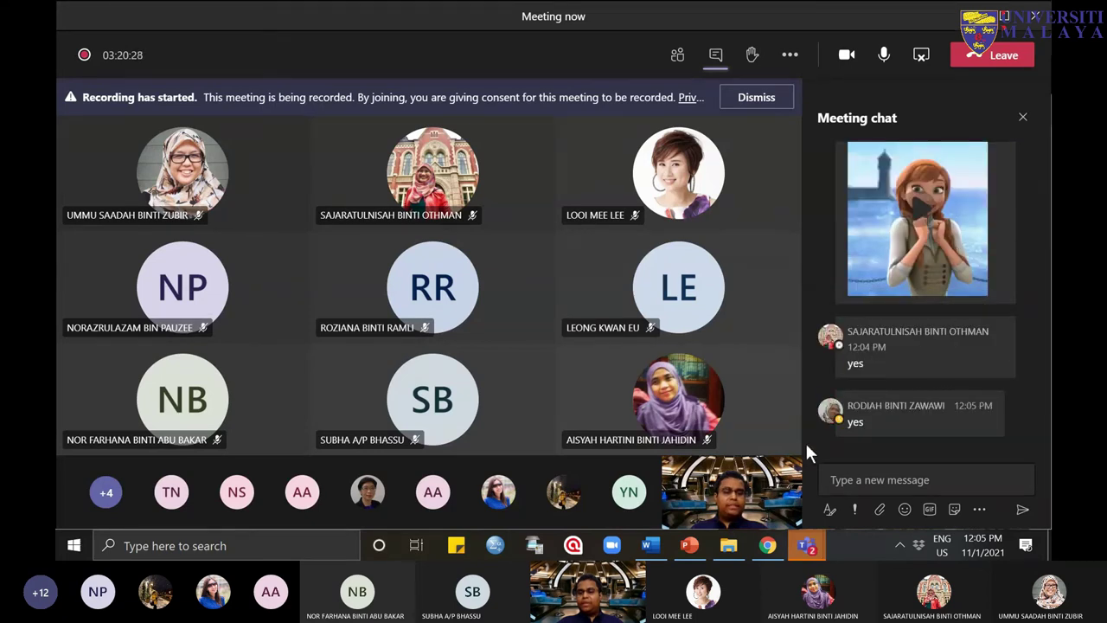
Step: Return to Sway in Chrome and review the whole storyline from the title card to the last image card
{"action": "left_click", "coordinate": [782, 554]}
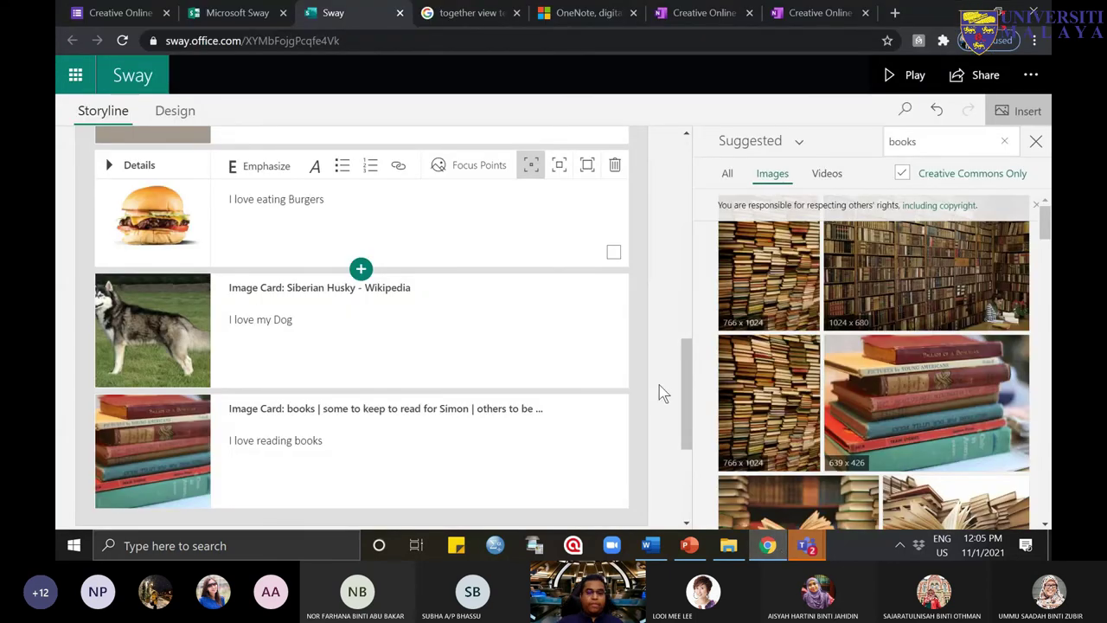
{"action": "scroll", "coordinate": [660, 391], "scroll_direction": "up", "scroll_amount": 10}
{"action": "scroll", "coordinate": [659, 391], "scroll_direction": "down", "scroll_amount": 4}
{"action": "scroll", "coordinate": [659, 391], "scroll_direction": "up", "scroll_amount": 4}
{"action": "scroll", "coordinate": [659, 391], "scroll_direction": "down", "scroll_amount": 3}
{"action": "scroll", "coordinate": [660, 391], "scroll_direction": "down", "scroll_amount": 4}
{"action": "scroll", "coordinate": [659, 391], "scroll_direction": "up", "scroll_amount": 6}
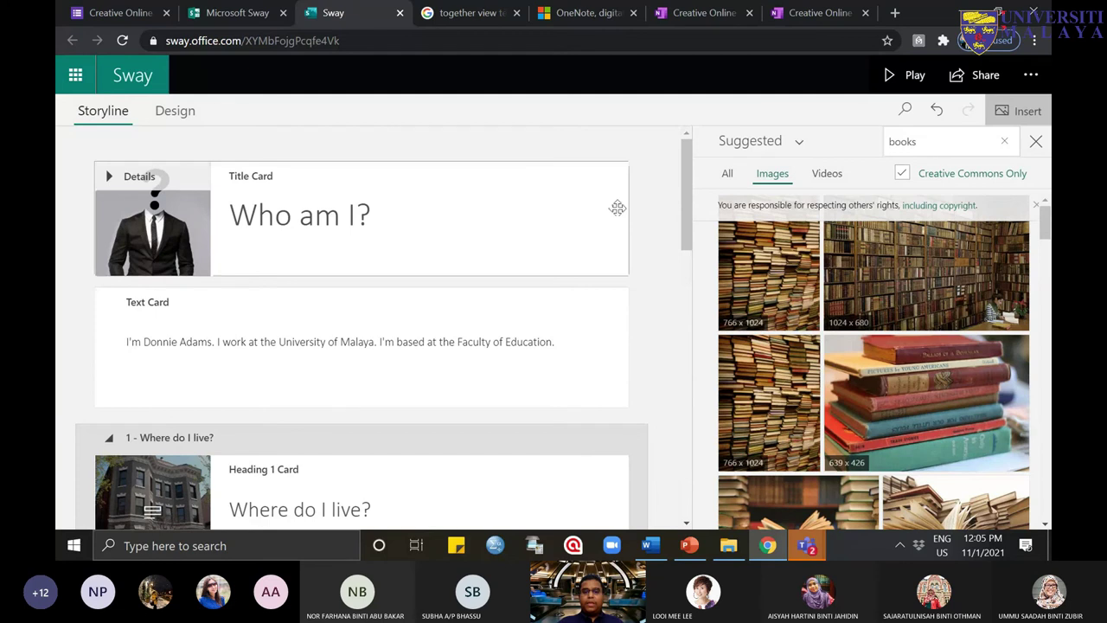
Step: Play the Sway and view it from the title to the "What have I learned?" section, then return to editing
{"action": "left_click", "coordinate": [887, 87]}
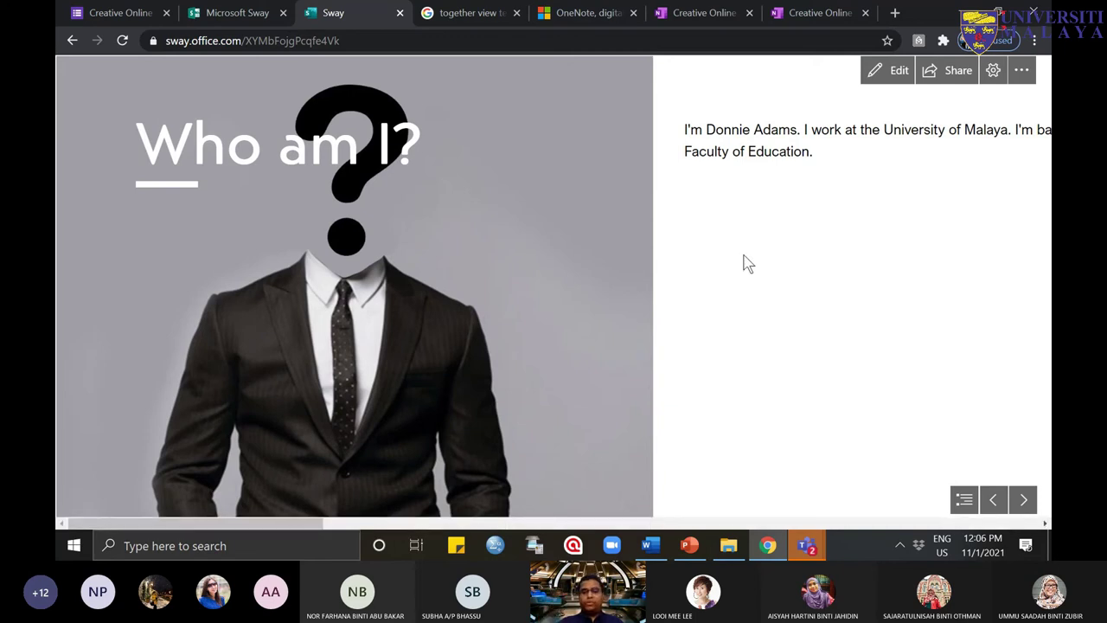
{"action": "scroll", "coordinate": [748, 263], "scroll_direction": "down", "scroll_amount": 3}
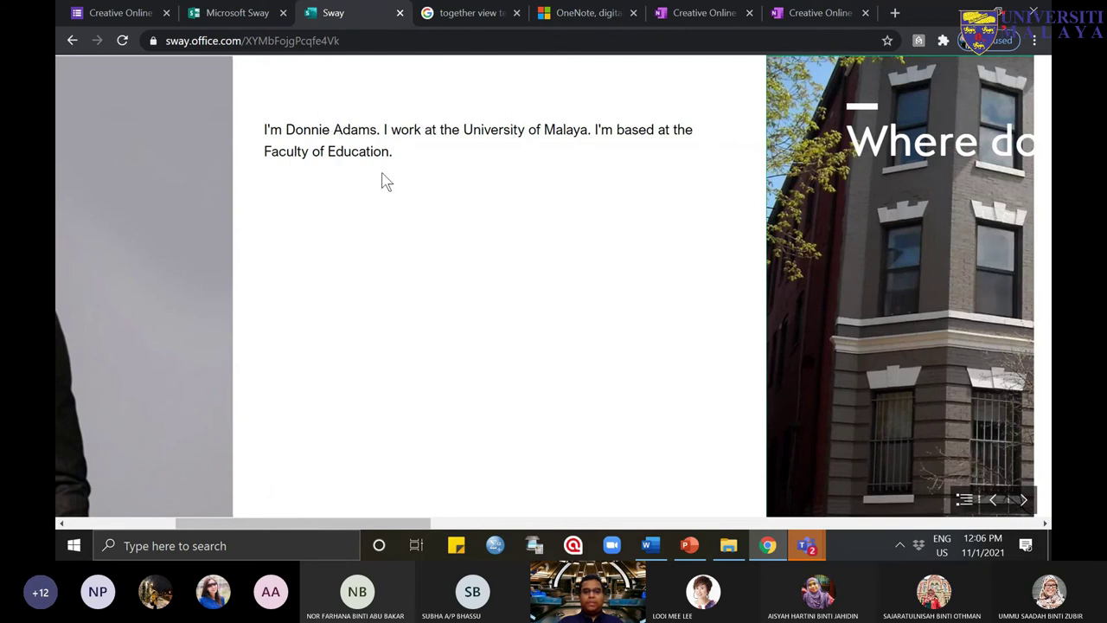
{"action": "scroll", "coordinate": [603, 298], "scroll_direction": "down", "scroll_amount": 5}
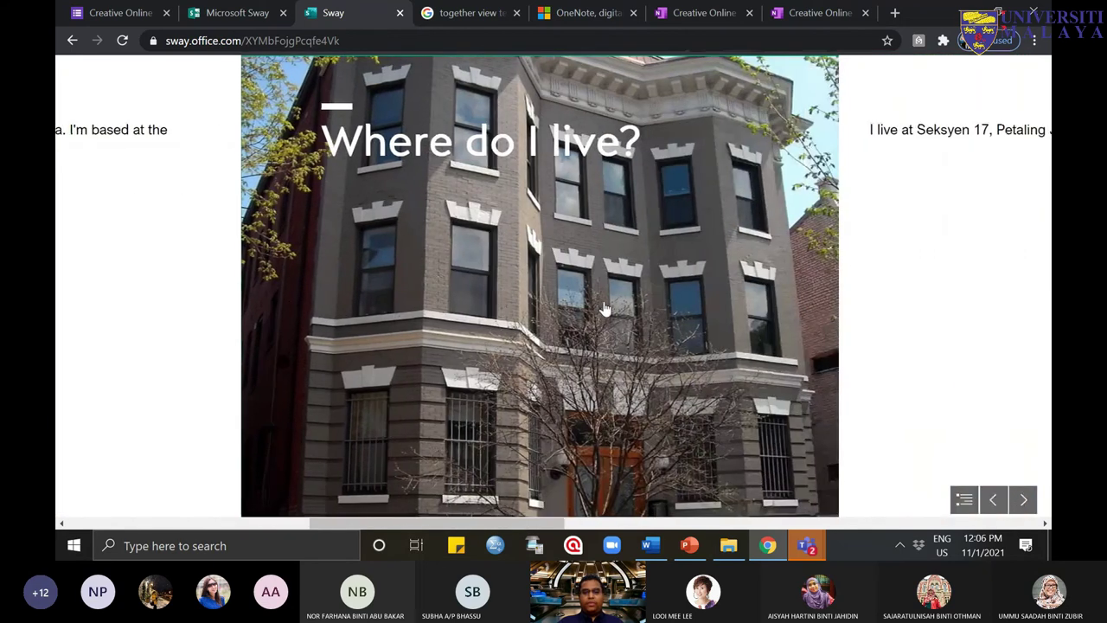
{"action": "scroll", "coordinate": [504, 363], "scroll_direction": "down", "scroll_amount": 2}
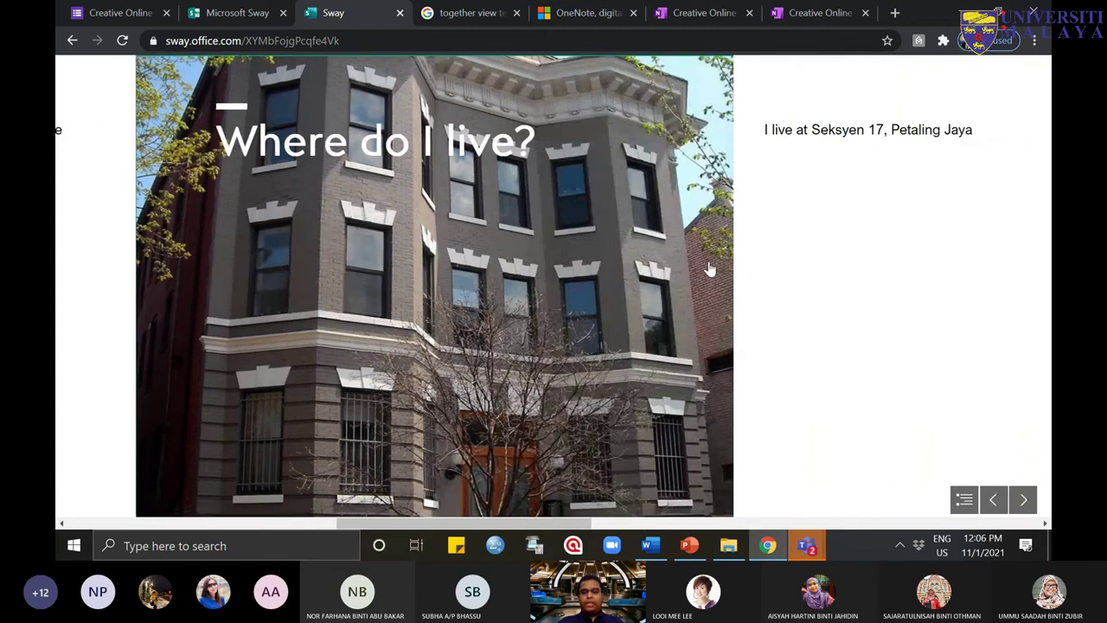
{"action": "scroll", "coordinate": [709, 269], "scroll_direction": "down", "scroll_amount": 3}
{"action": "scroll", "coordinate": [692, 199], "scroll_direction": "down", "scroll_amount": 3}
{"action": "scroll", "coordinate": [597, 190], "scroll_direction": "down", "scroll_amount": 2}
{"action": "scroll", "coordinate": [623, 251], "scroll_direction": "down", "scroll_amount": 1}
{"action": "scroll", "coordinate": [657, 281], "scroll_direction": "down", "scroll_amount": 2}
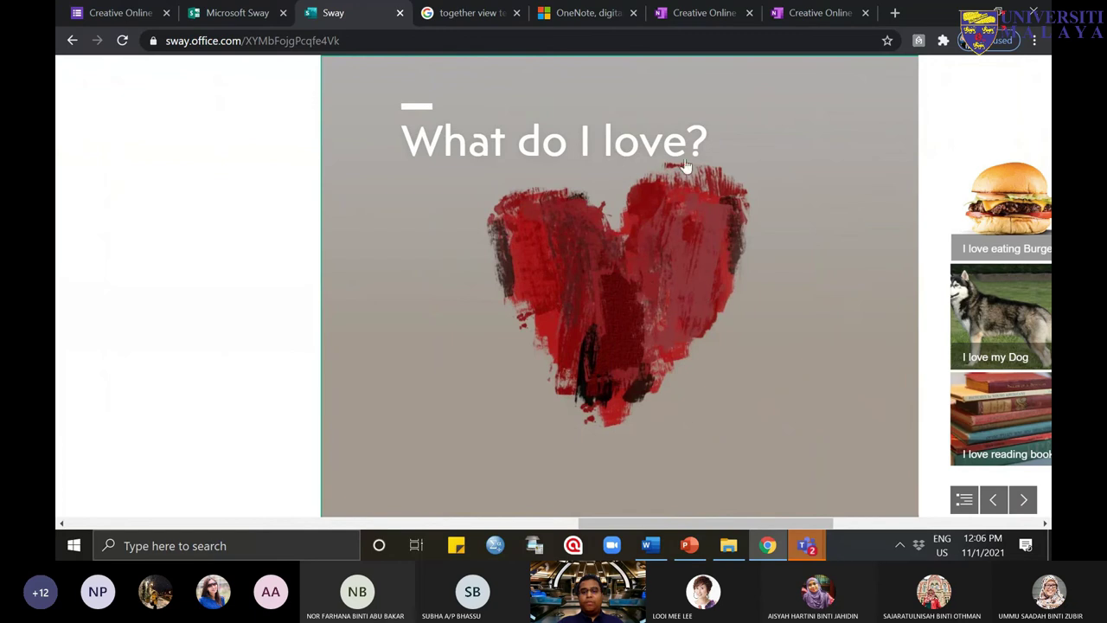
{"action": "scroll", "coordinate": [605, 246], "scroll_direction": "down", "scroll_amount": 3}
{"action": "scroll", "coordinate": [610, 239], "scroll_direction": "down", "scroll_amount": 2}
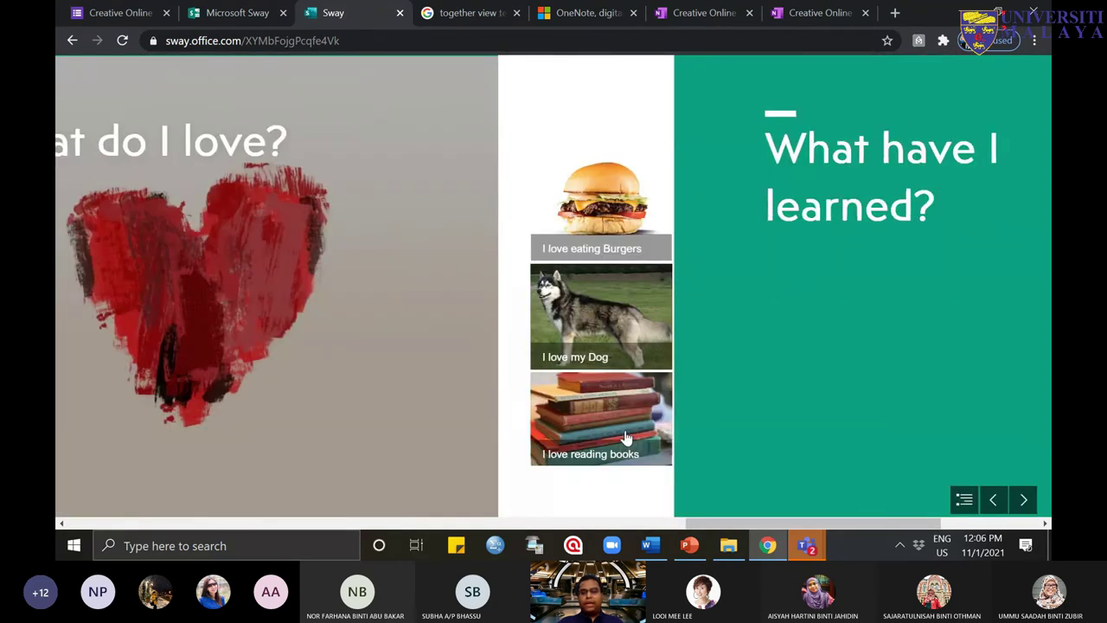
{"action": "scroll", "coordinate": [773, 380], "scroll_direction": "down", "scroll_amount": 3}
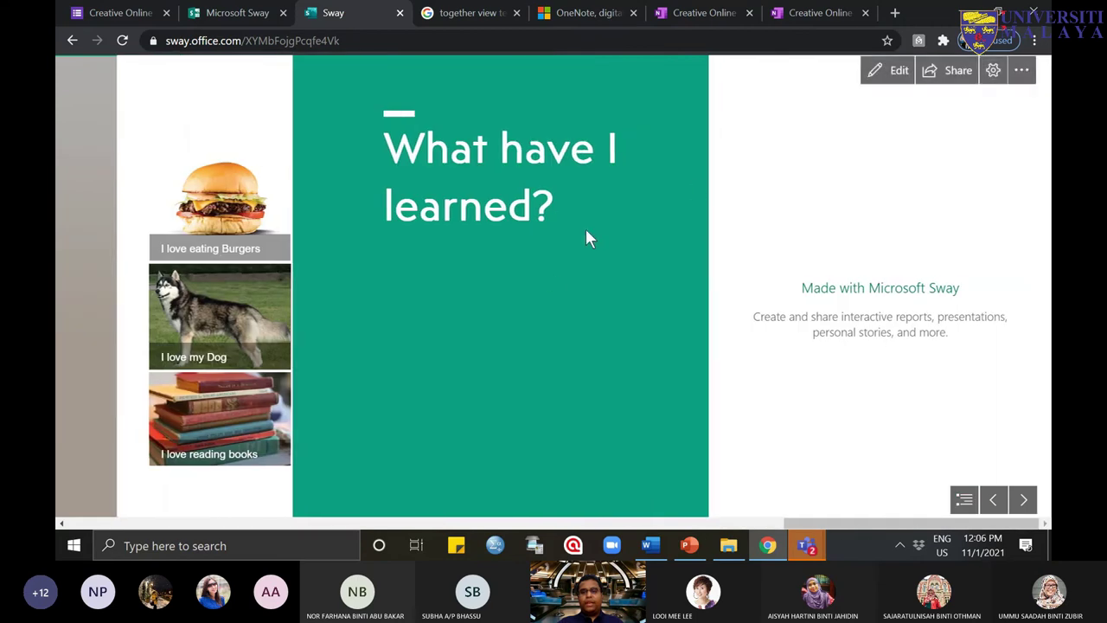
{"action": "scroll", "coordinate": [586, 268], "scroll_direction": "up", "scroll_amount": 2}
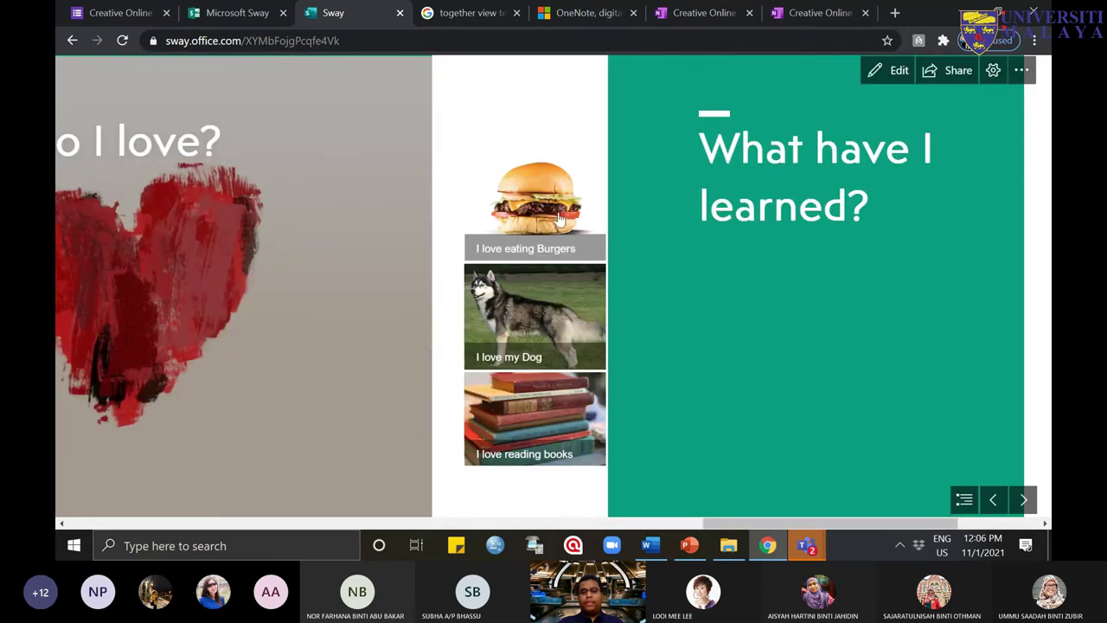
{"action": "scroll", "coordinate": [747, 263], "scroll_direction": "up", "scroll_amount": 3}
{"action": "scroll", "coordinate": [747, 263], "scroll_direction": "up", "scroll_amount": 5}
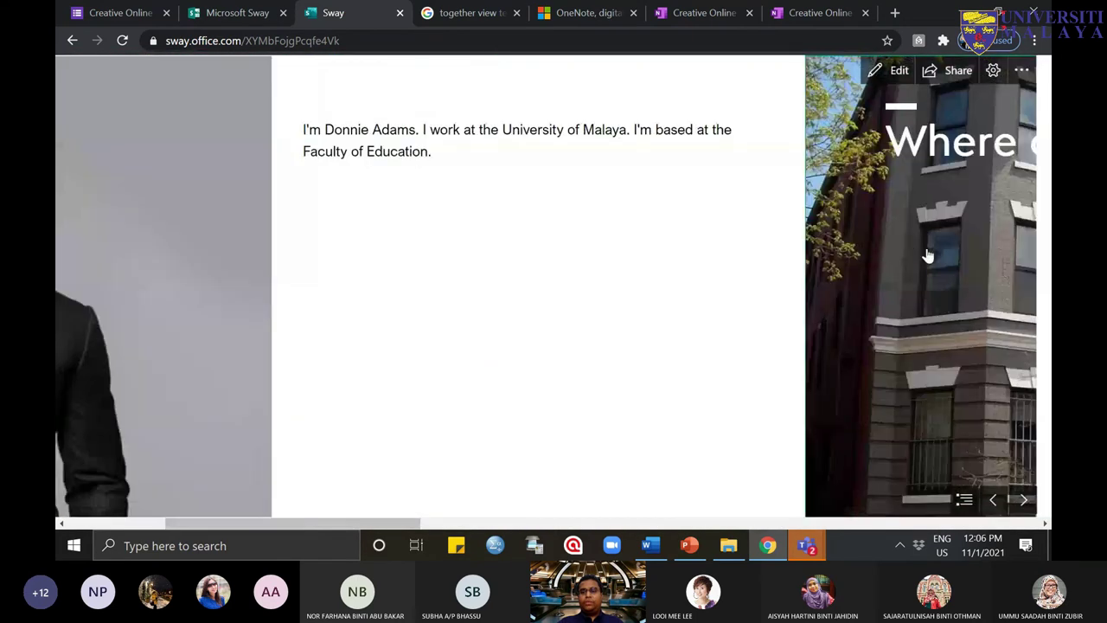
{"action": "left_click", "coordinate": [889, 75]}
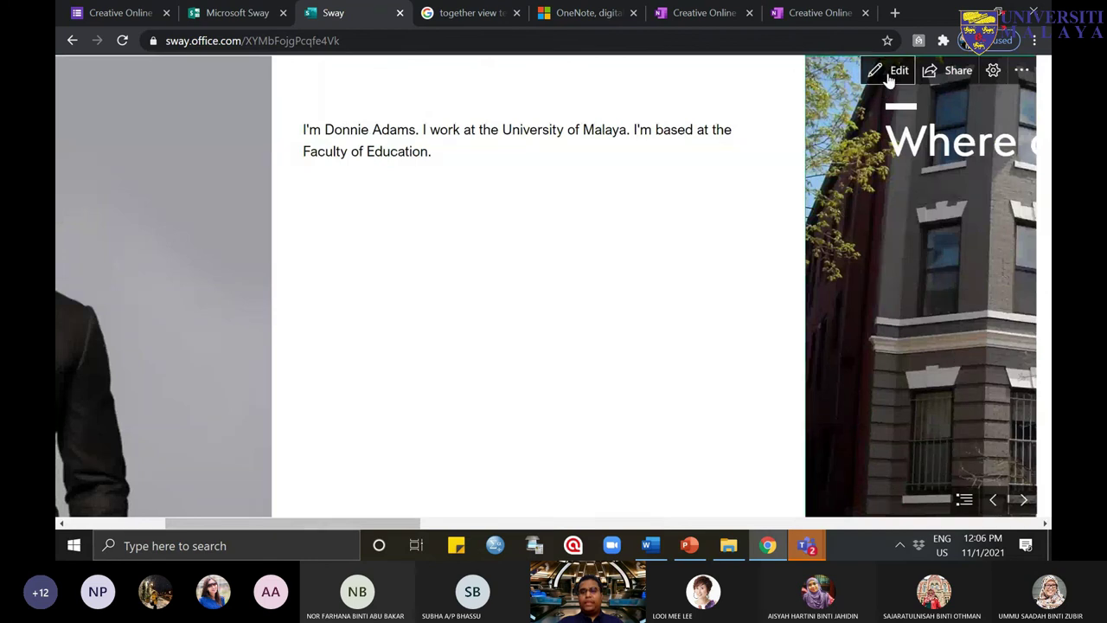
Step: Set the burger image card in the "What do I love?" section to the strongest image emphasis level
{"action": "scroll", "coordinate": [633, 243], "scroll_direction": "down", "scroll_amount": 1}
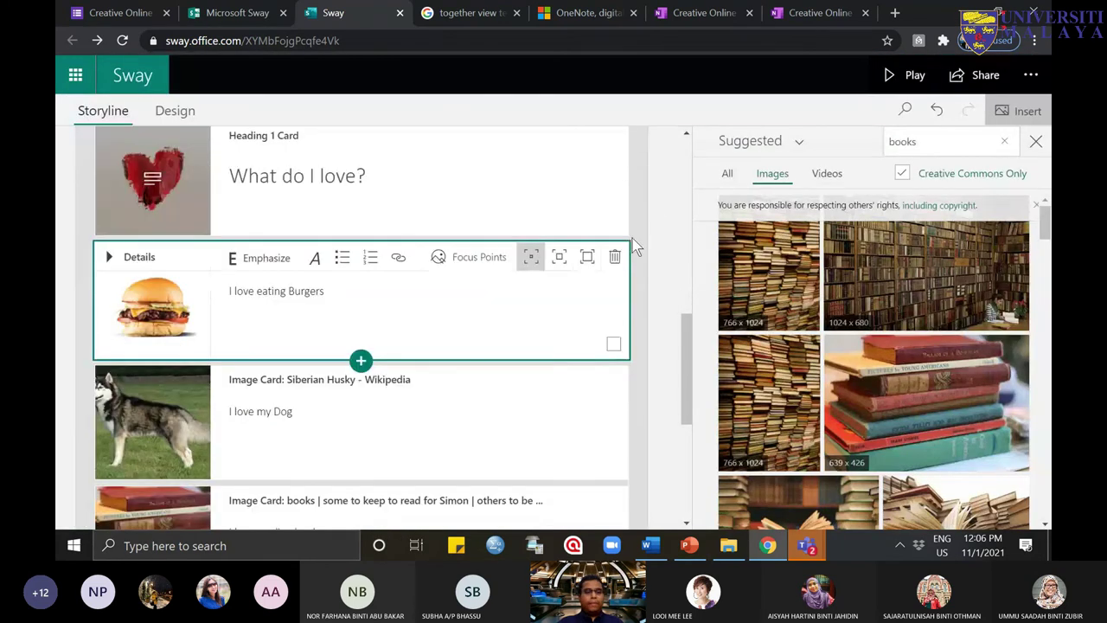
{"action": "scroll", "coordinate": [563, 260], "scroll_direction": "down", "scroll_amount": 2}
{"action": "scroll", "coordinate": [470, 347], "scroll_direction": "up", "scroll_amount": 2}
{"action": "scroll", "coordinate": [337, 346], "scroll_direction": "down", "scroll_amount": 2}
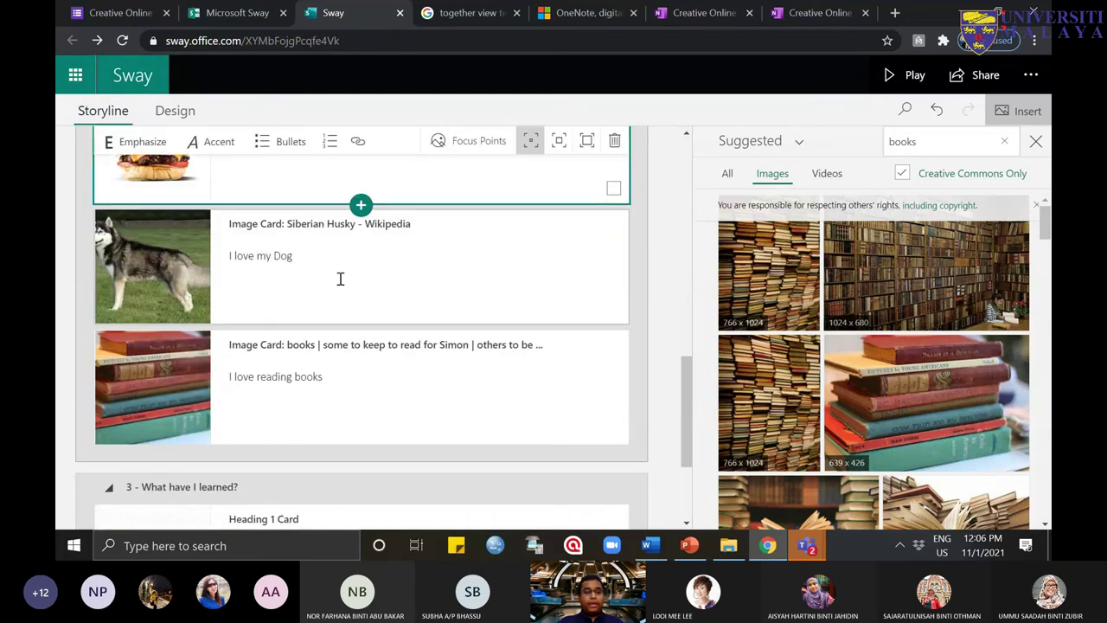
{"action": "scroll", "coordinate": [338, 276], "scroll_direction": "up", "scroll_amount": 1}
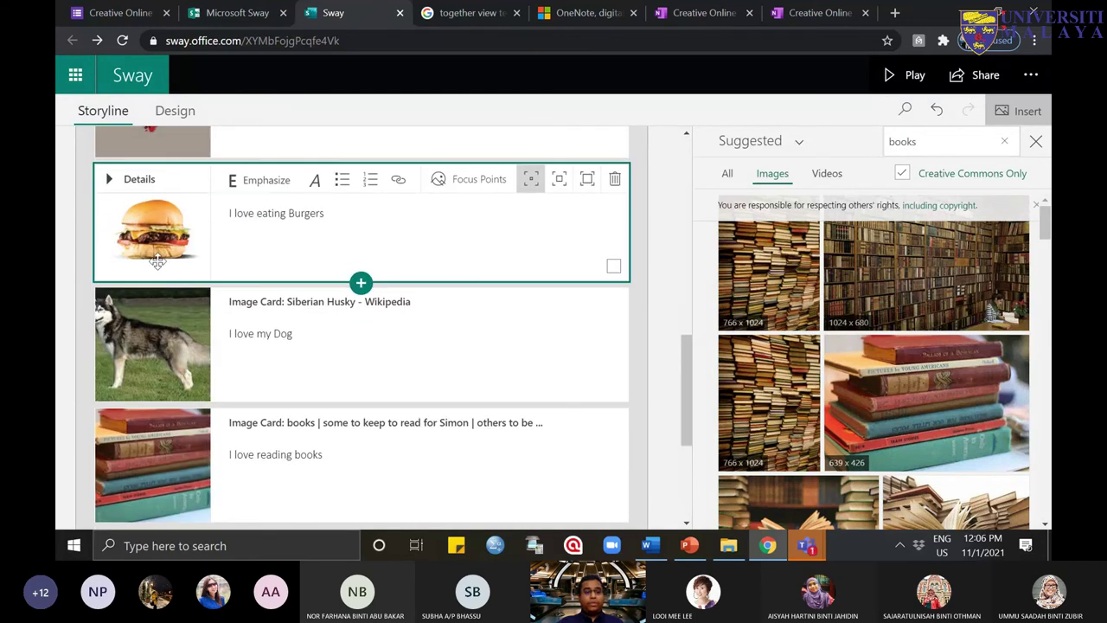
{"action": "left_click", "coordinate": [346, 331]}
{"action": "left_click", "coordinate": [325, 243]}
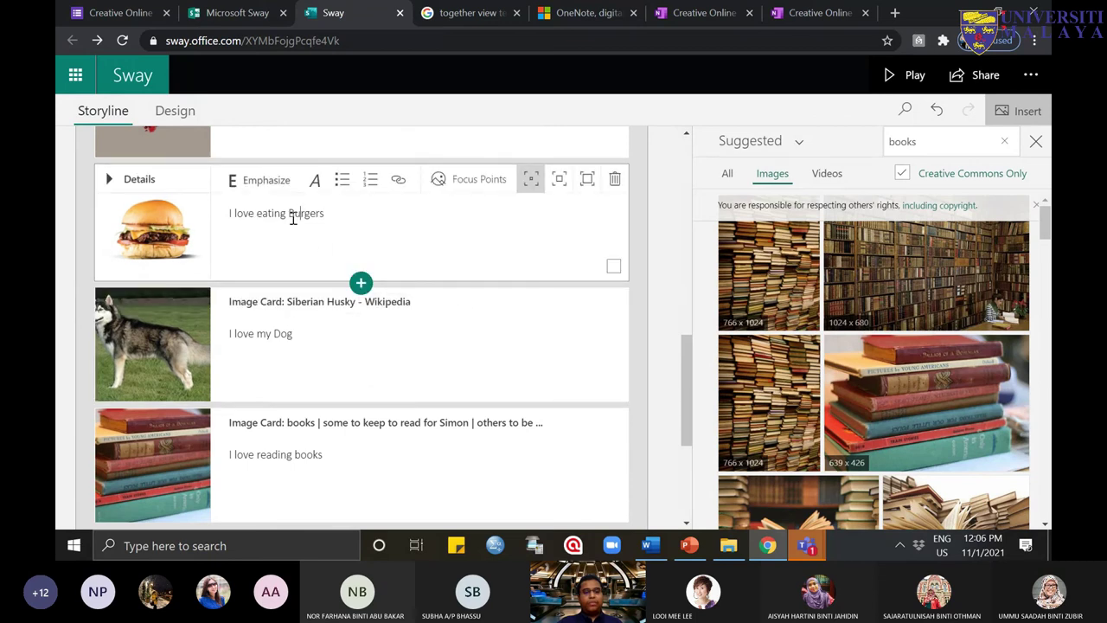
{"action": "scroll", "coordinate": [286, 265], "scroll_direction": "up", "scroll_amount": 2}
{"action": "scroll", "coordinate": [441, 351], "scroll_direction": "down", "scroll_amount": 1}
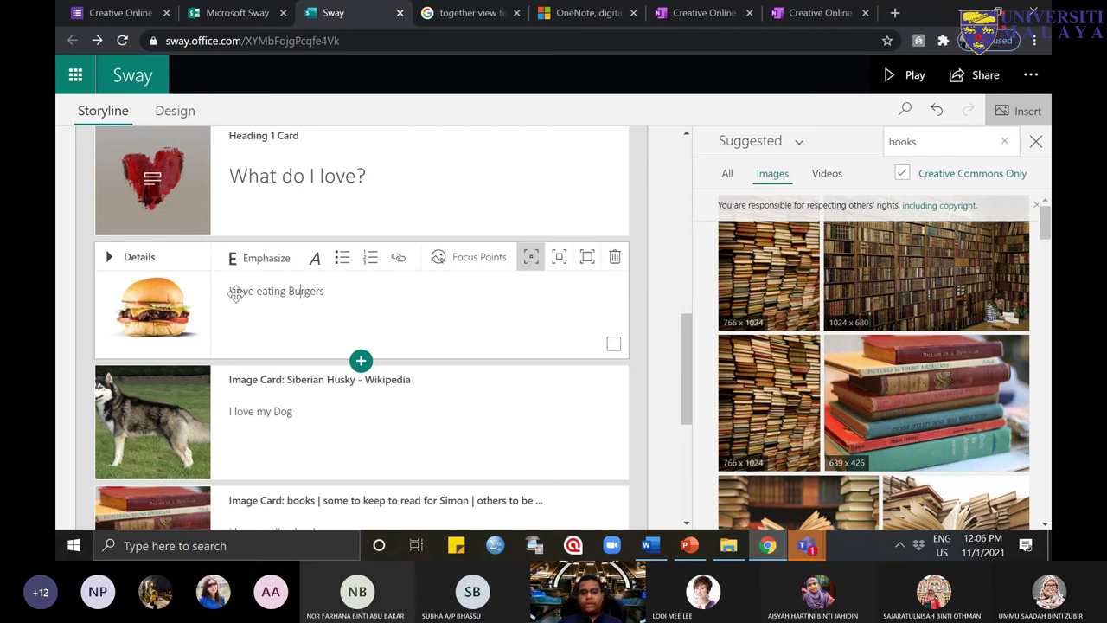
{"action": "left_click", "coordinate": [586, 257]}
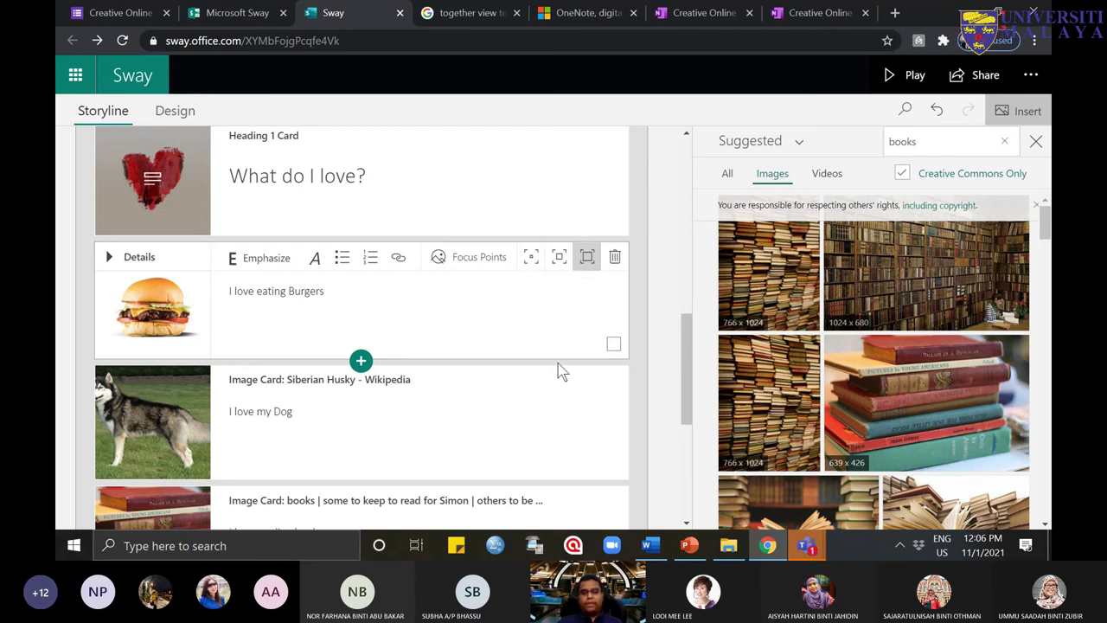
Step: Set the dog and books image cards to the strongest image emphasis level as well
{"action": "scroll", "coordinate": [399, 335], "scroll_direction": "down", "scroll_amount": 1}
{"action": "left_click", "coordinate": [400, 335]}
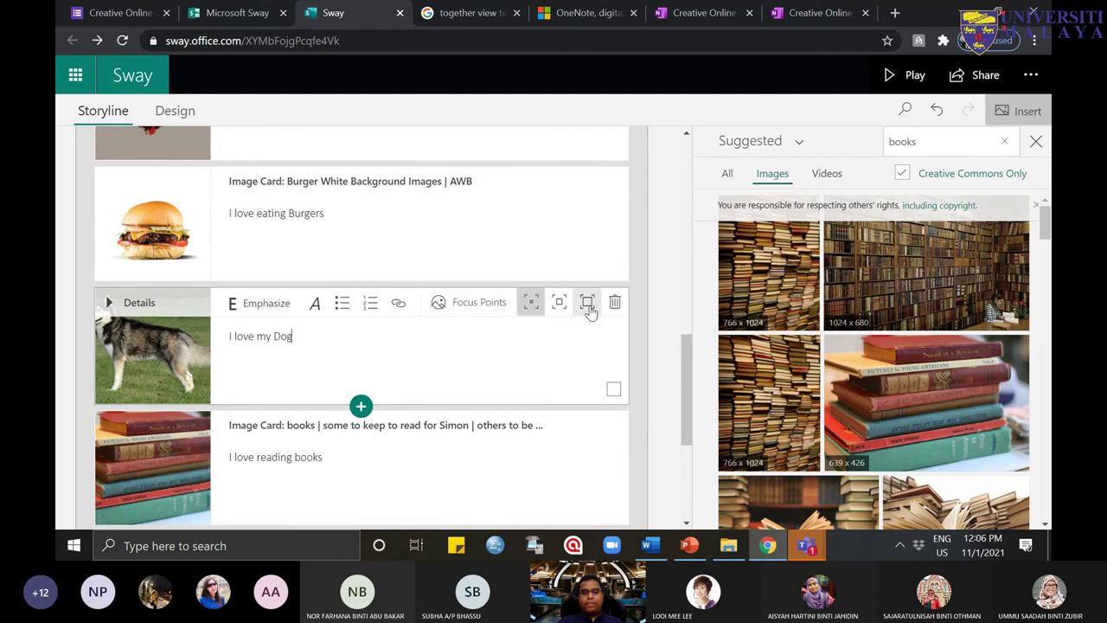
{"action": "left_click", "coordinate": [588, 302]}
{"action": "scroll", "coordinate": [450, 364], "scroll_direction": "down", "scroll_amount": 2}
{"action": "left_click", "coordinate": [370, 323]}
{"action": "left_click", "coordinate": [586, 270]}
Step: Play the Sway and advance from the title through the enlarged burger, dog and books images
{"action": "scroll", "coordinate": [506, 393], "scroll_direction": "up", "scroll_amount": 3}
{"action": "scroll", "coordinate": [502, 387], "scroll_direction": "down", "scroll_amount": 1}
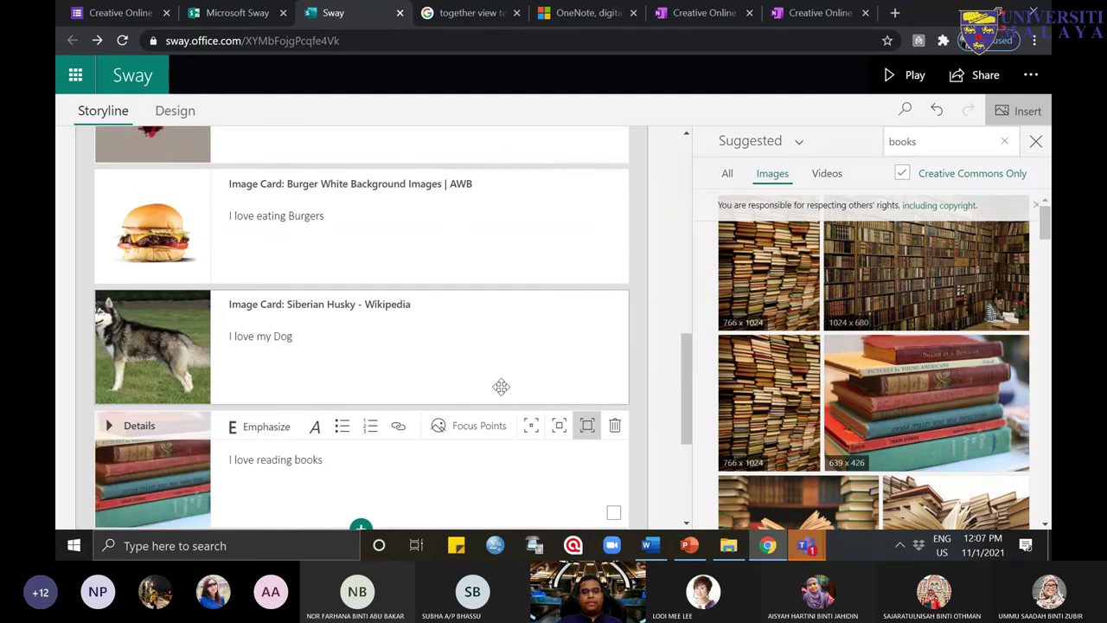
{"action": "scroll", "coordinate": [502, 388], "scroll_direction": "up", "scroll_amount": 2}
{"action": "scroll", "coordinate": [511, 381], "scroll_direction": "down", "scroll_amount": 1}
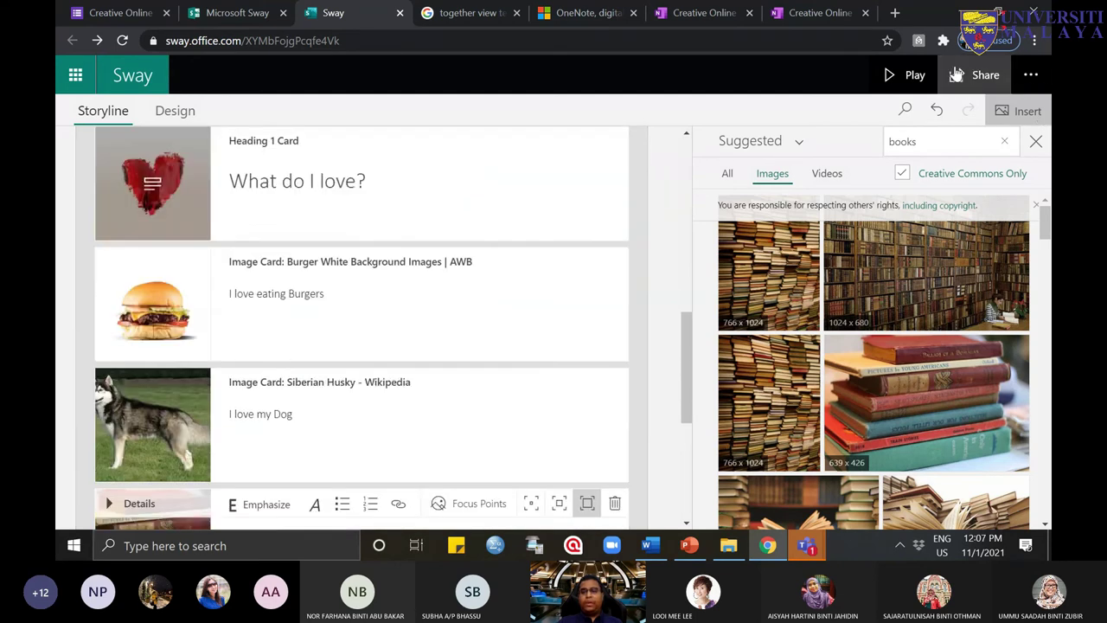
{"action": "left_click", "coordinate": [910, 78]}
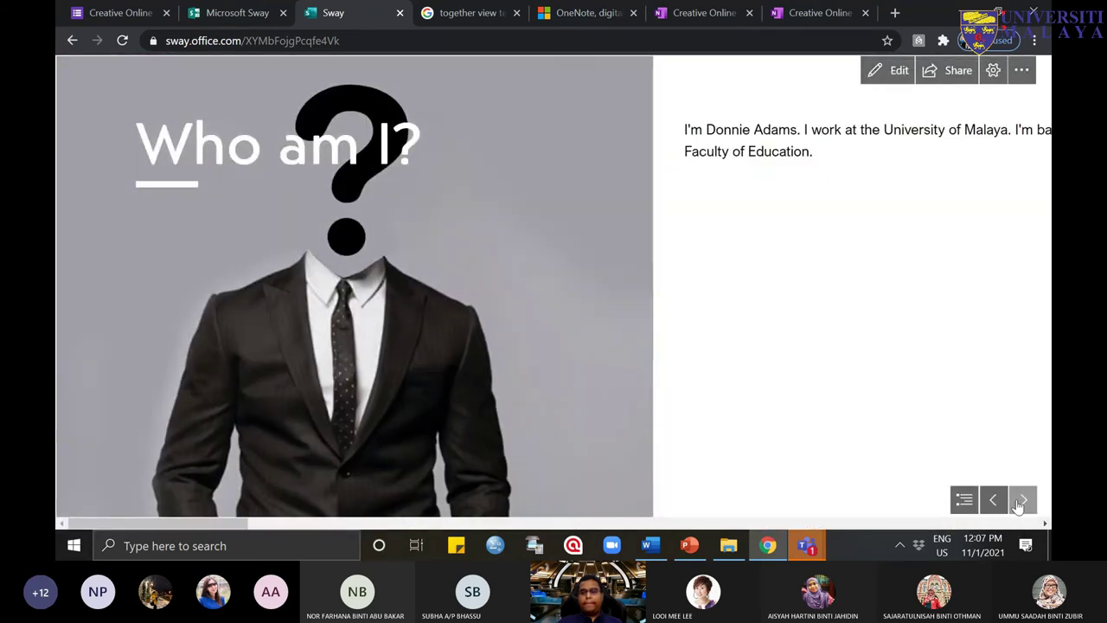
{"action": "left_click", "coordinate": [1022, 501]}
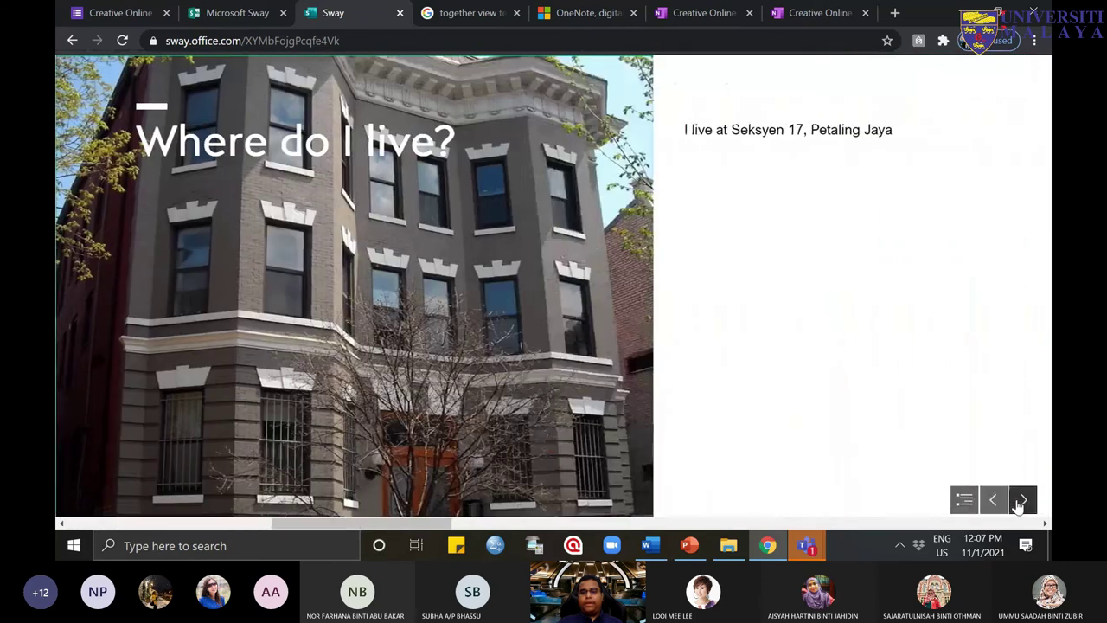
{"action": "left_click", "coordinate": [1021, 501]}
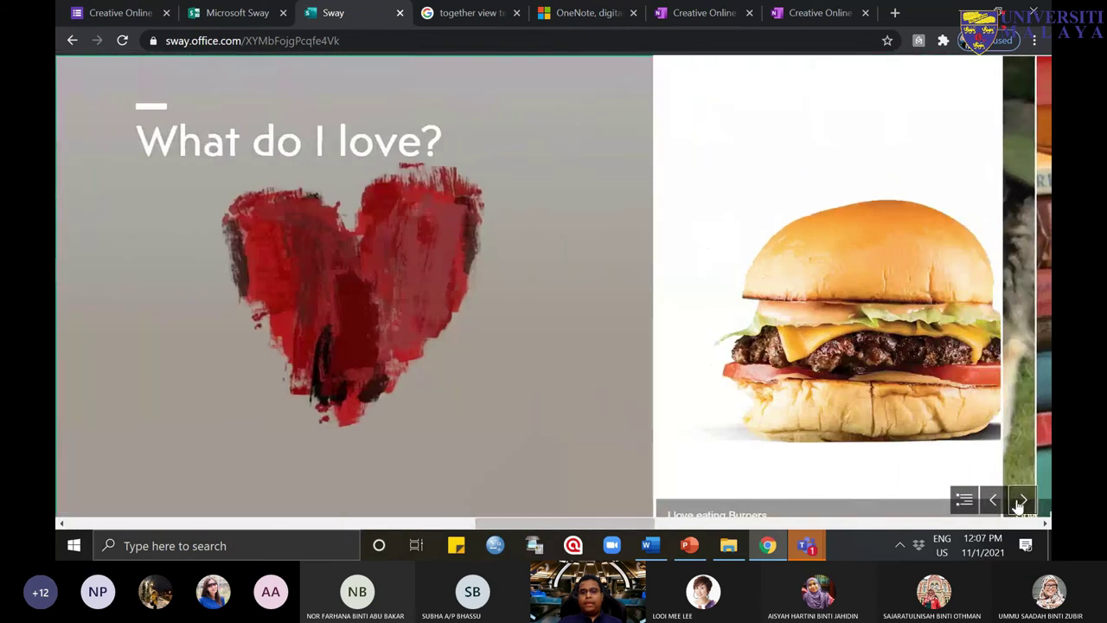
{"action": "left_click", "coordinate": [1022, 501]}
{"action": "scroll", "coordinate": [466, 422], "scroll_direction": "down", "scroll_amount": 2}
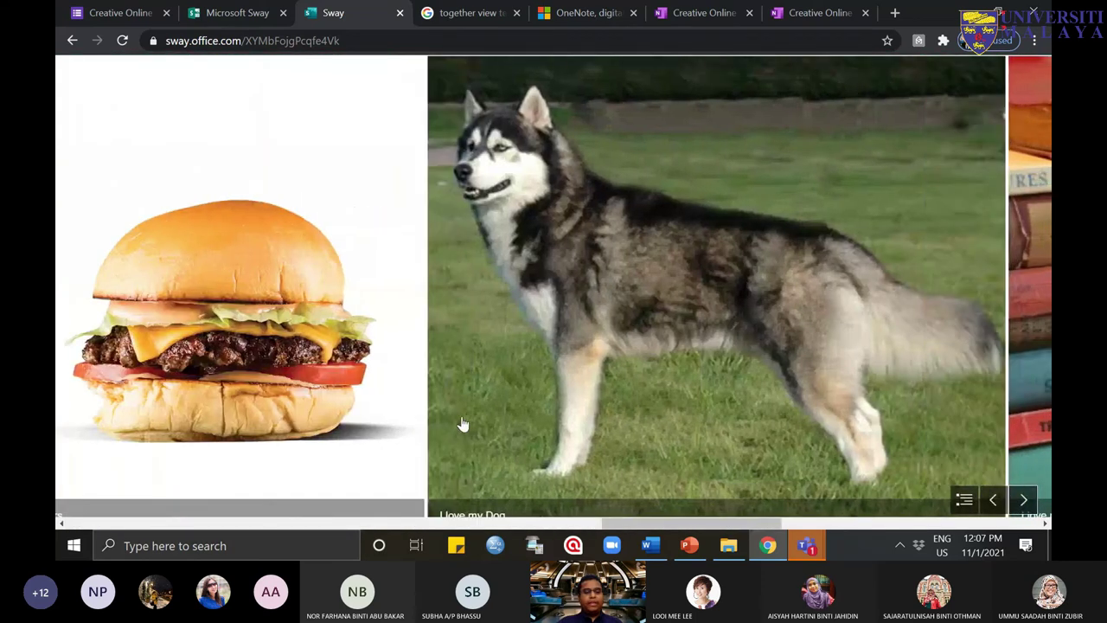
{"action": "scroll", "coordinate": [464, 424], "scroll_direction": "up", "scroll_amount": 2}
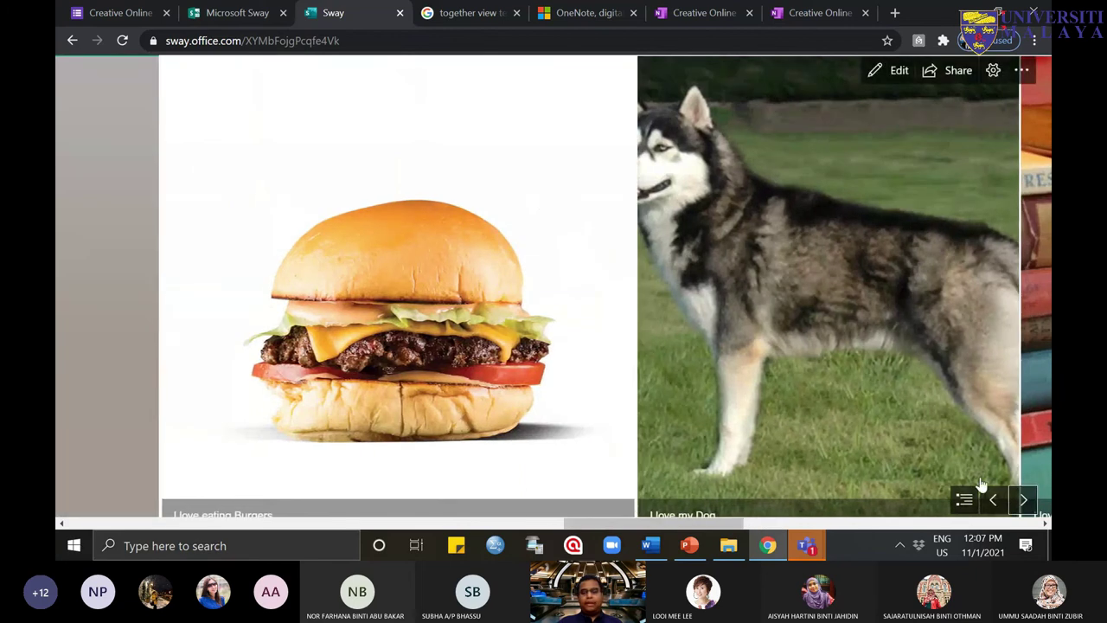
{"action": "left_click", "coordinate": [1021, 501]}
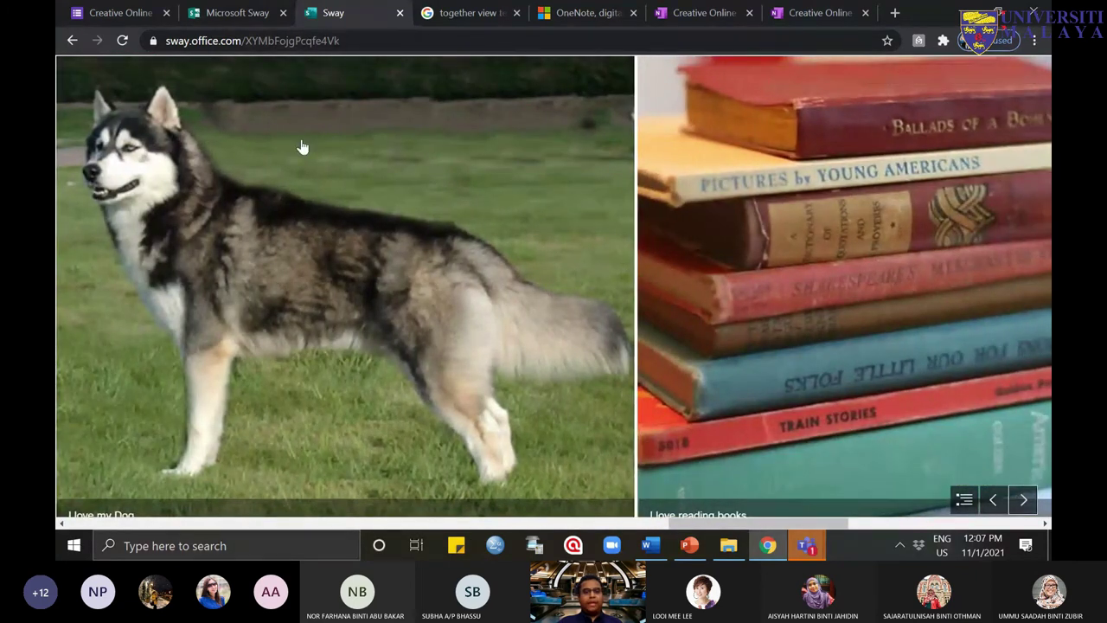
{"action": "left_click", "coordinate": [1024, 500]}
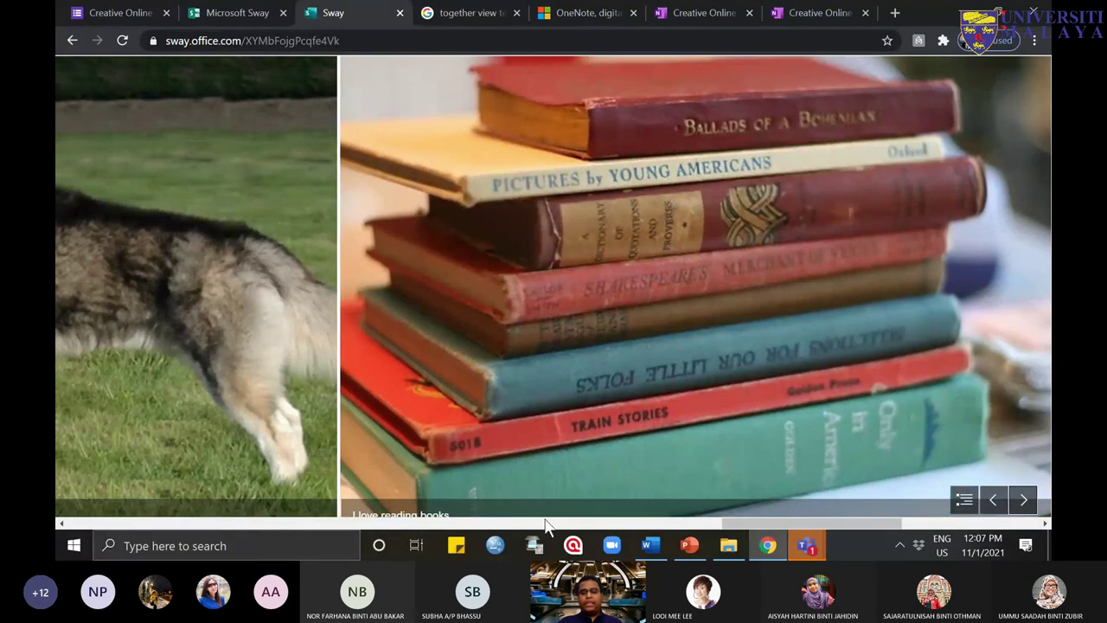
Step: Go back through the played Sway to the "Where do I live?" section and return to editing the storyline
{"action": "left_click", "coordinate": [993, 500]}
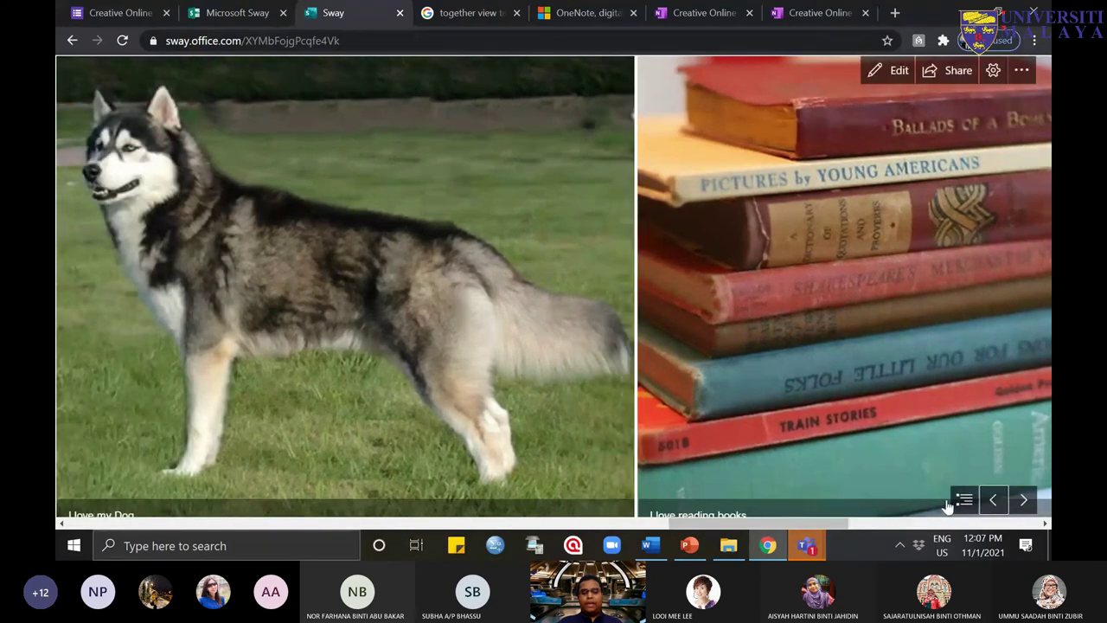
{"action": "left_click", "coordinate": [995, 500]}
{"action": "left_click", "coordinate": [996, 500]}
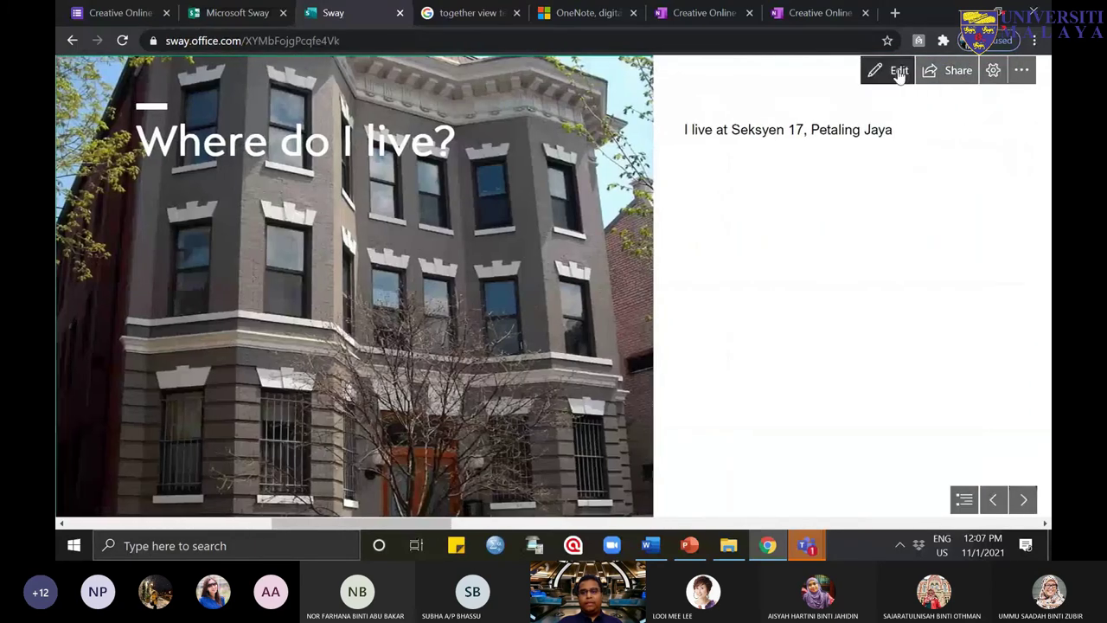
{"action": "left_click", "coordinate": [894, 71]}
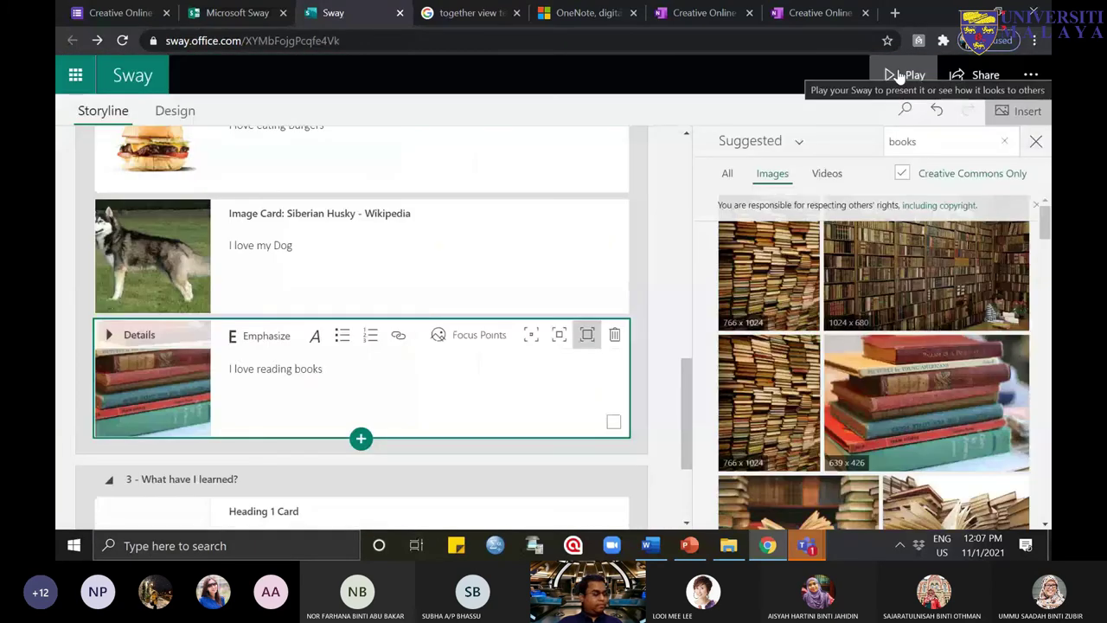
Step: Read the latest message in the Teams meeting chat, then switch to the "Sample Sways" slide in PowerPoint
{"action": "mouse_move", "coordinate": [806, 545]}
{"action": "left_click", "coordinate": [850, 448]}
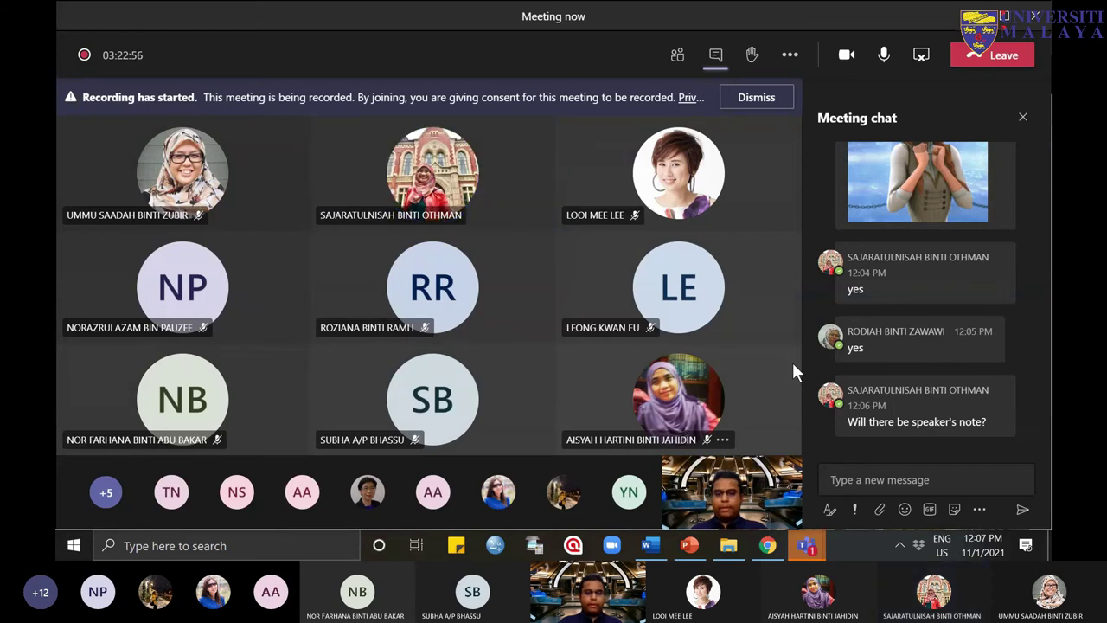
{"action": "mouse_move", "coordinate": [805, 554]}
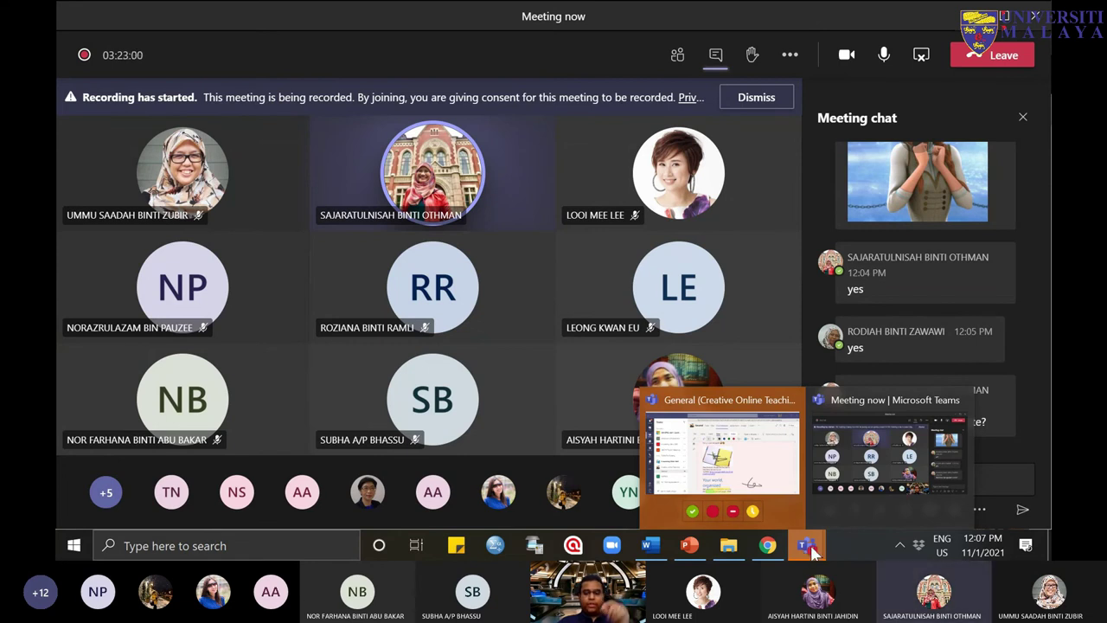
{"action": "left_click", "coordinate": [692, 550]}
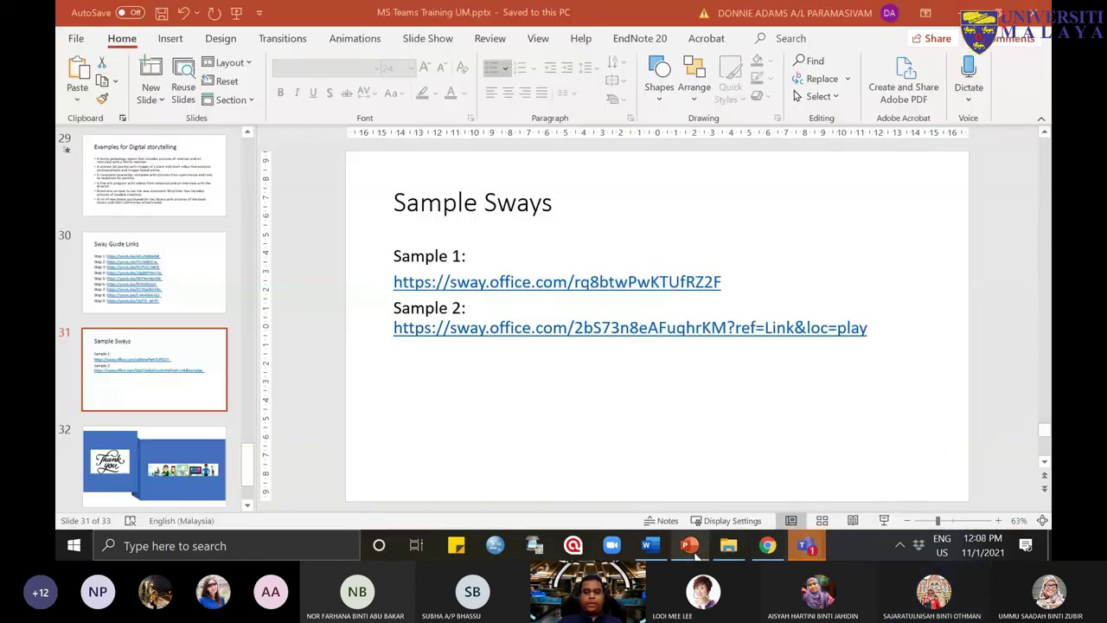
Step: Return to Sway in Chrome, play the storyline and advance to the "Where do I live?" section
{"action": "left_click", "coordinate": [767, 545]}
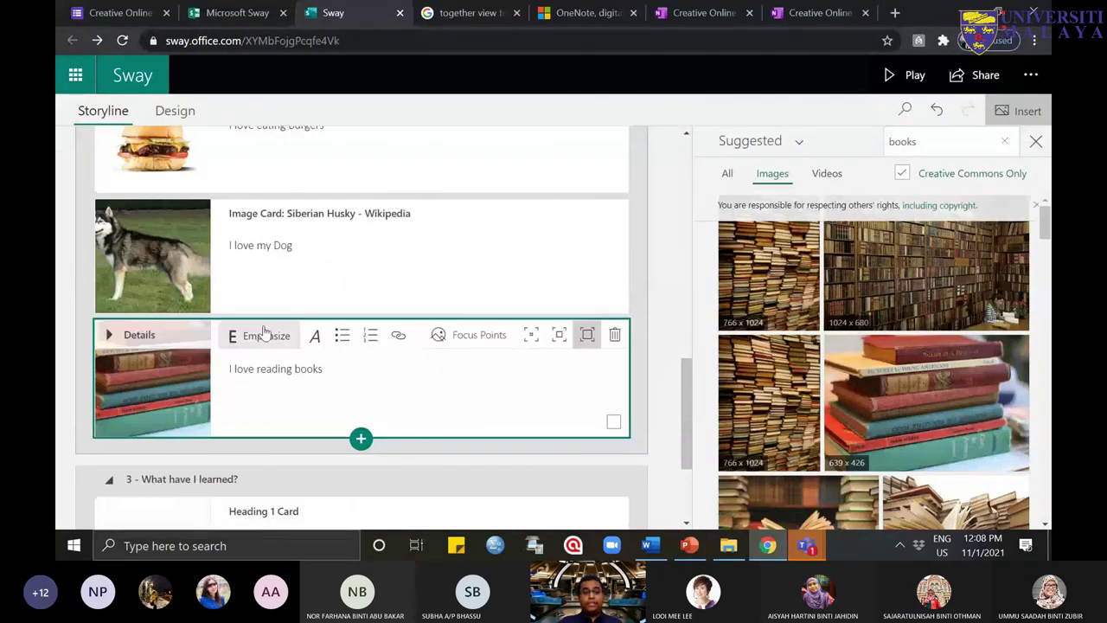
{"action": "left_click", "coordinate": [927, 85]}
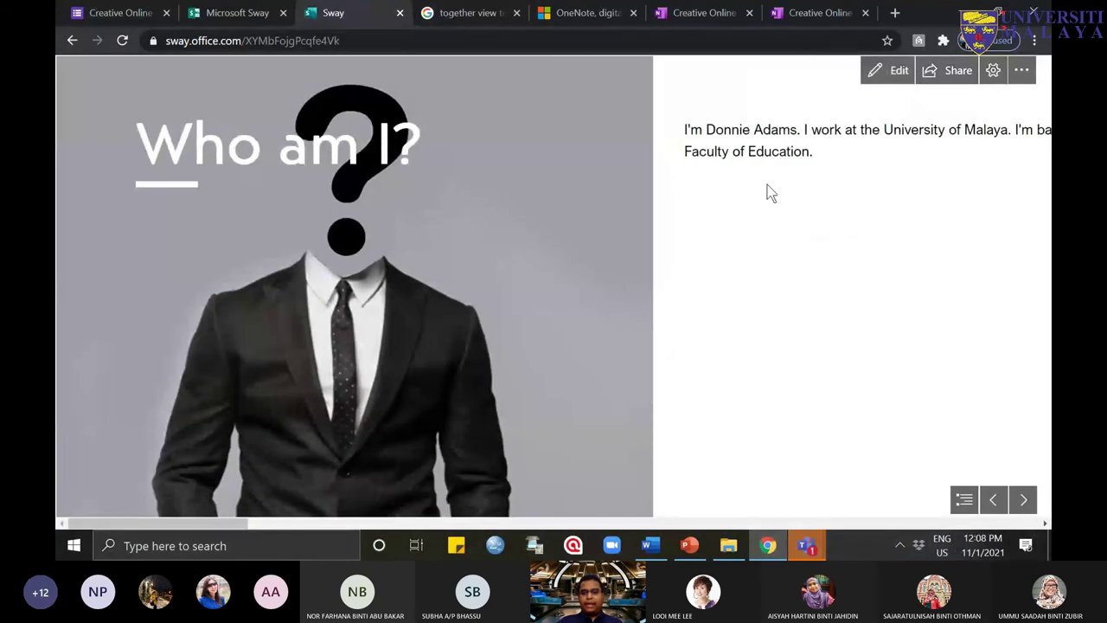
{"action": "left_click", "coordinate": [1011, 501]}
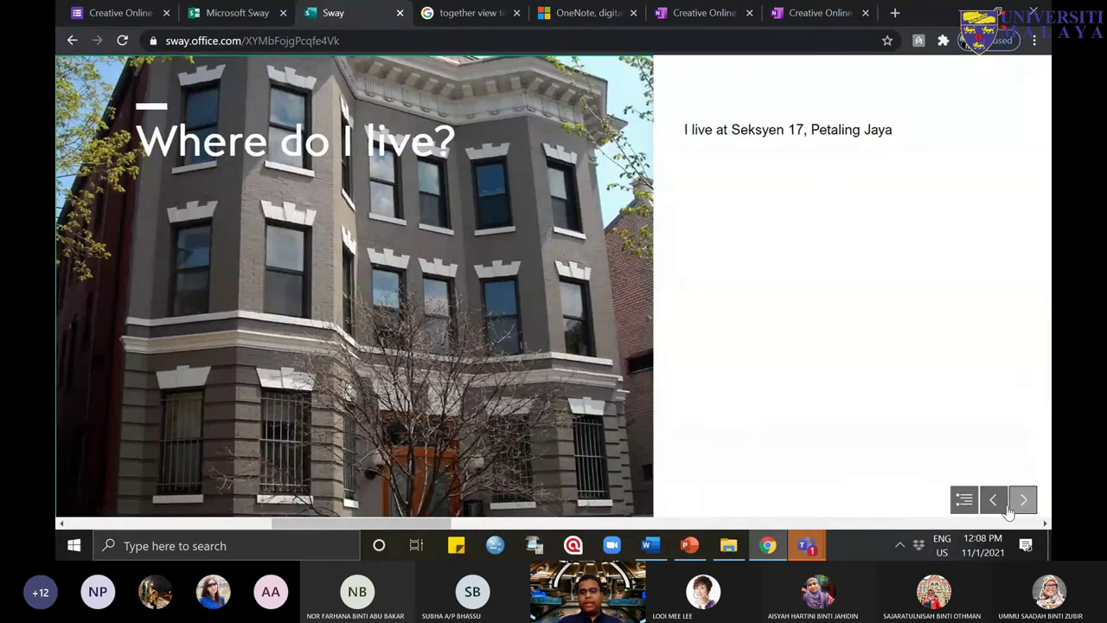
Step: Move between the "Where do I live?" and "What do I love?" sections, go back to "Who am I?" and return to editing the storyline
{"action": "left_click", "coordinate": [1007, 510]}
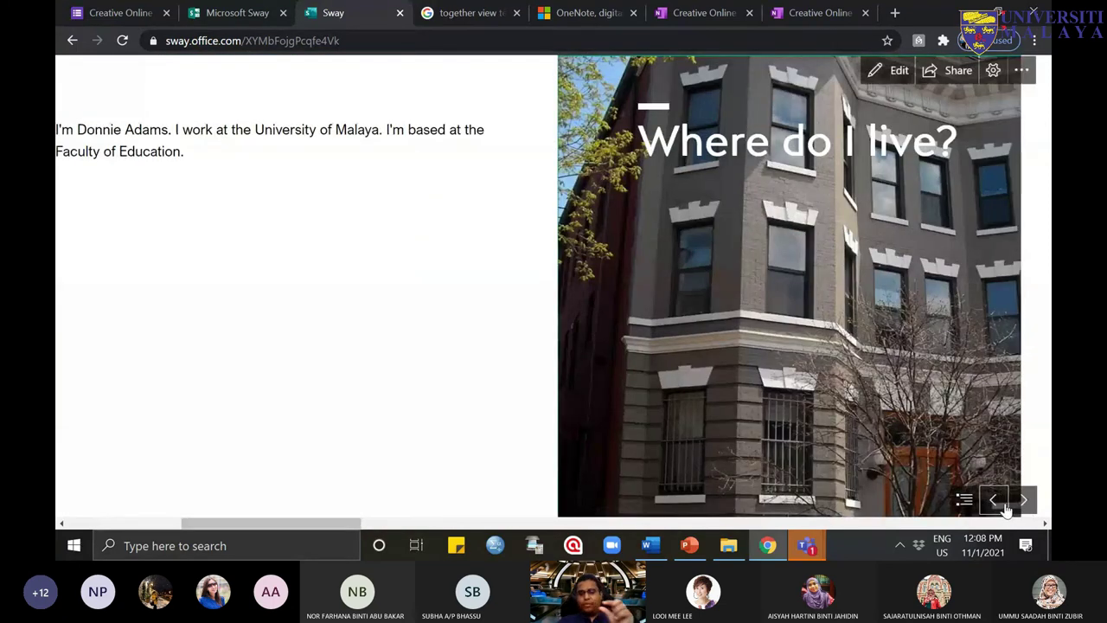
{"action": "left_click", "coordinate": [1031, 506]}
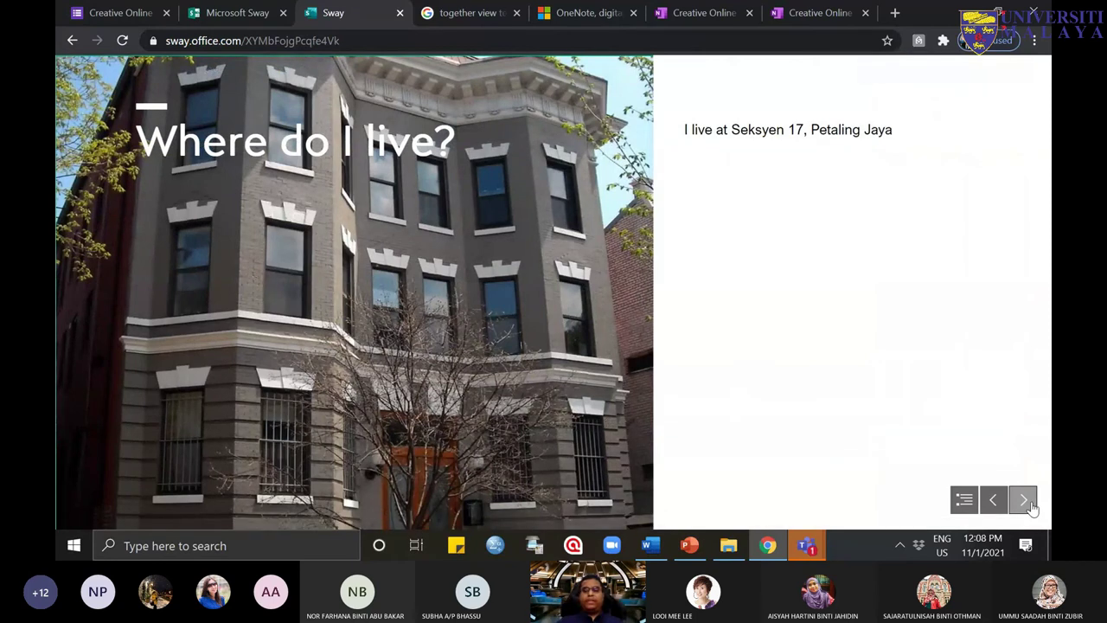
{"action": "left_click", "coordinate": [1031, 506]}
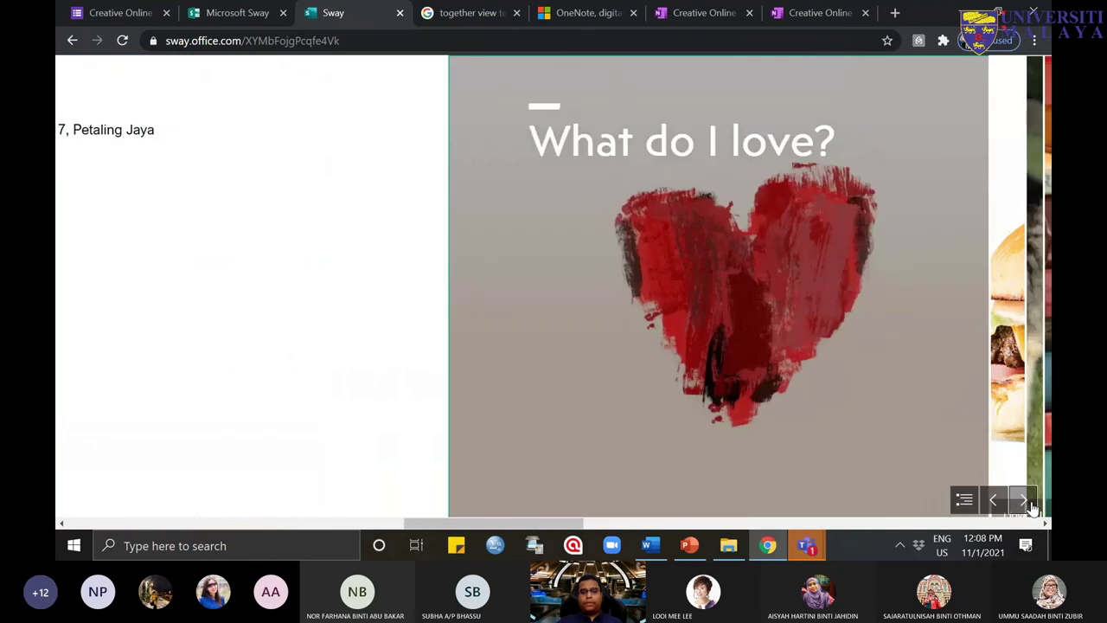
{"action": "left_click", "coordinate": [993, 500]}
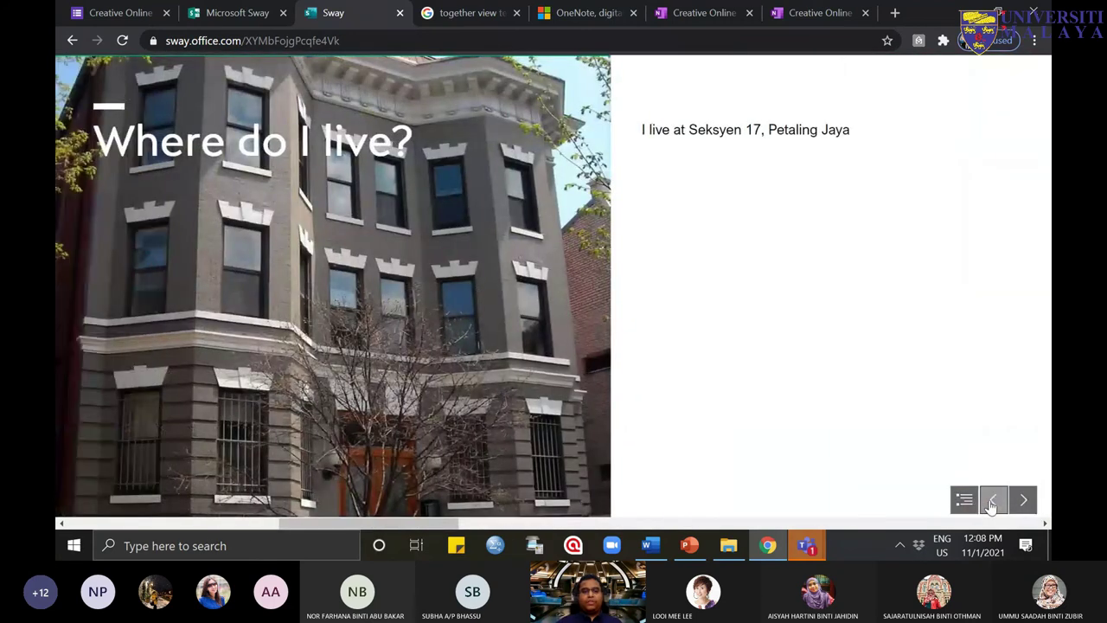
{"action": "left_click", "coordinate": [993, 500]}
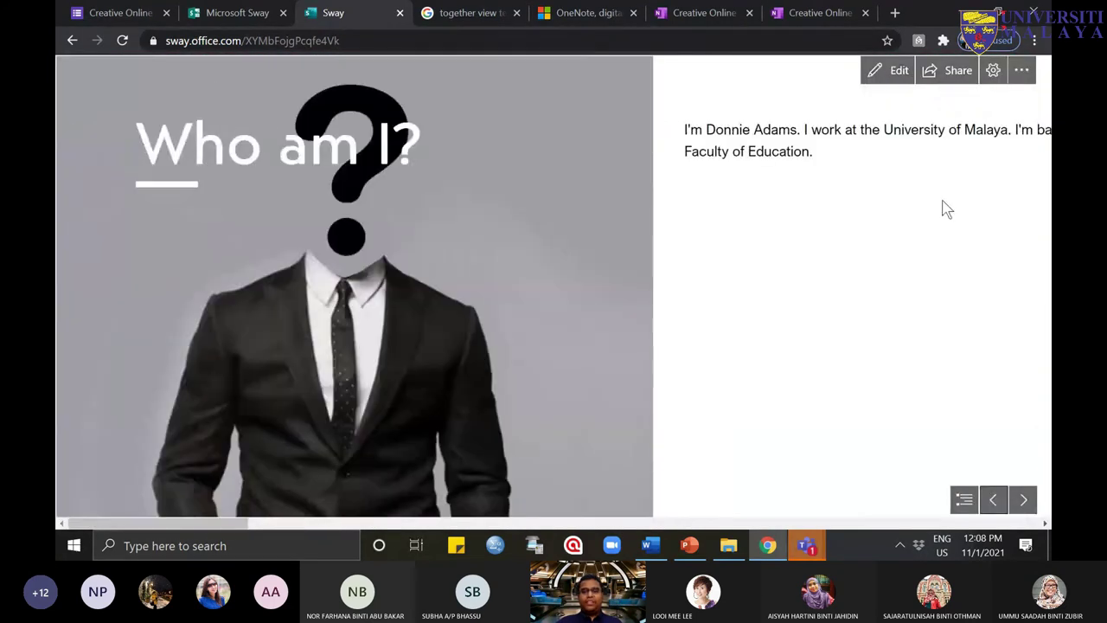
{"action": "left_click", "coordinate": [895, 71]}
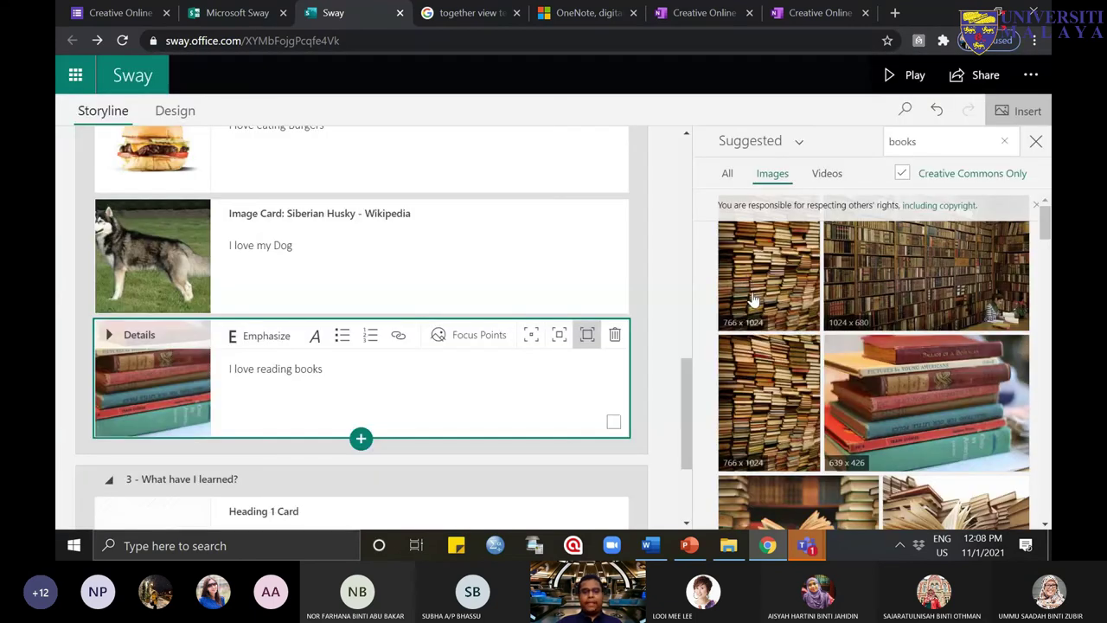
{"action": "scroll", "coordinate": [643, 398], "scroll_direction": "up", "scroll_amount": 3}
{"action": "left_click", "coordinate": [439, 304]}
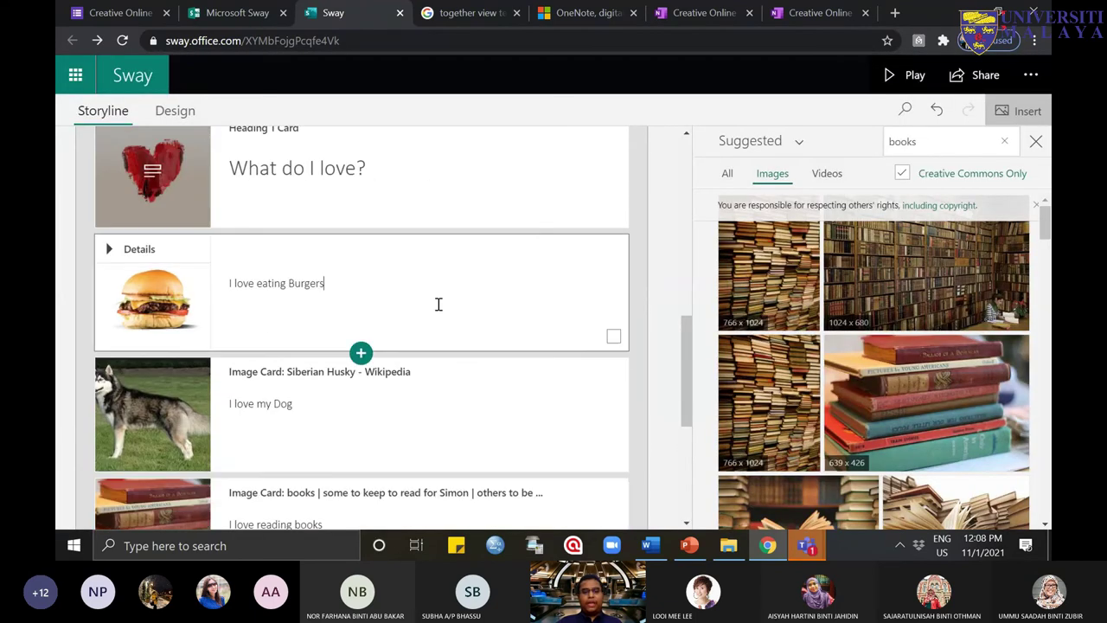
{"action": "left_click", "coordinate": [481, 366]}
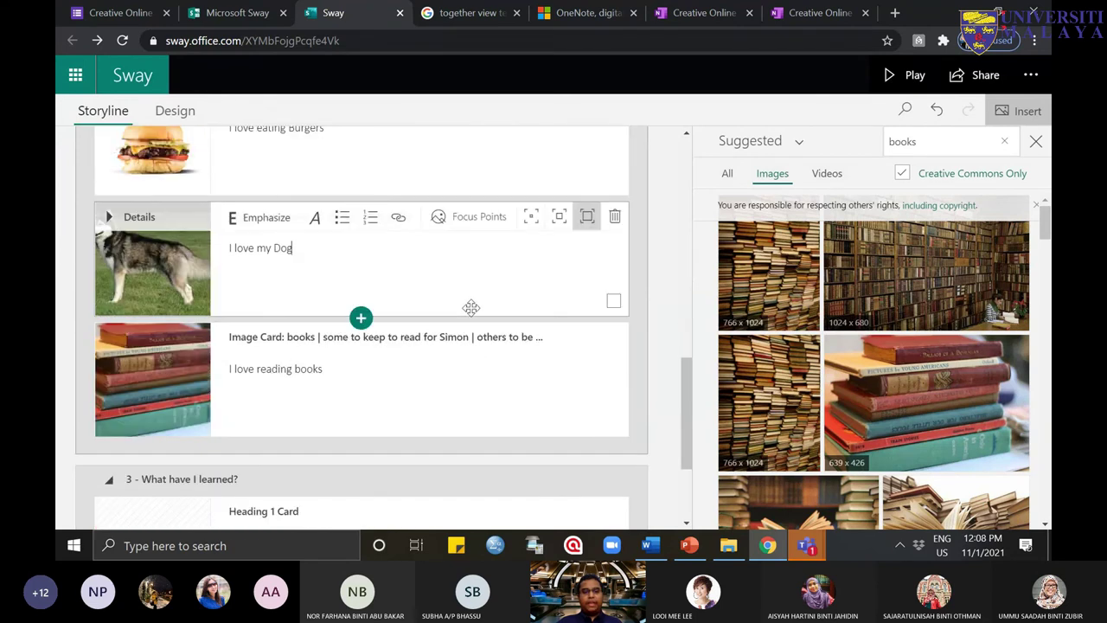
{"action": "scroll", "coordinate": [452, 458], "scroll_direction": "down", "scroll_amount": 2}
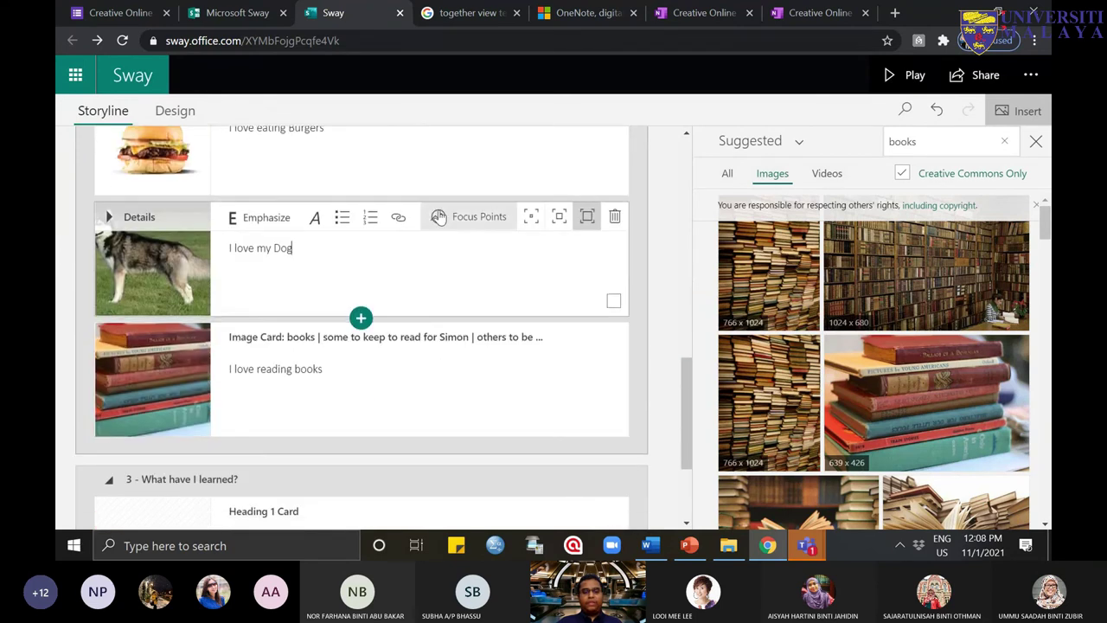
{"action": "scroll", "coordinate": [433, 257], "scroll_direction": "up", "scroll_amount": 3}
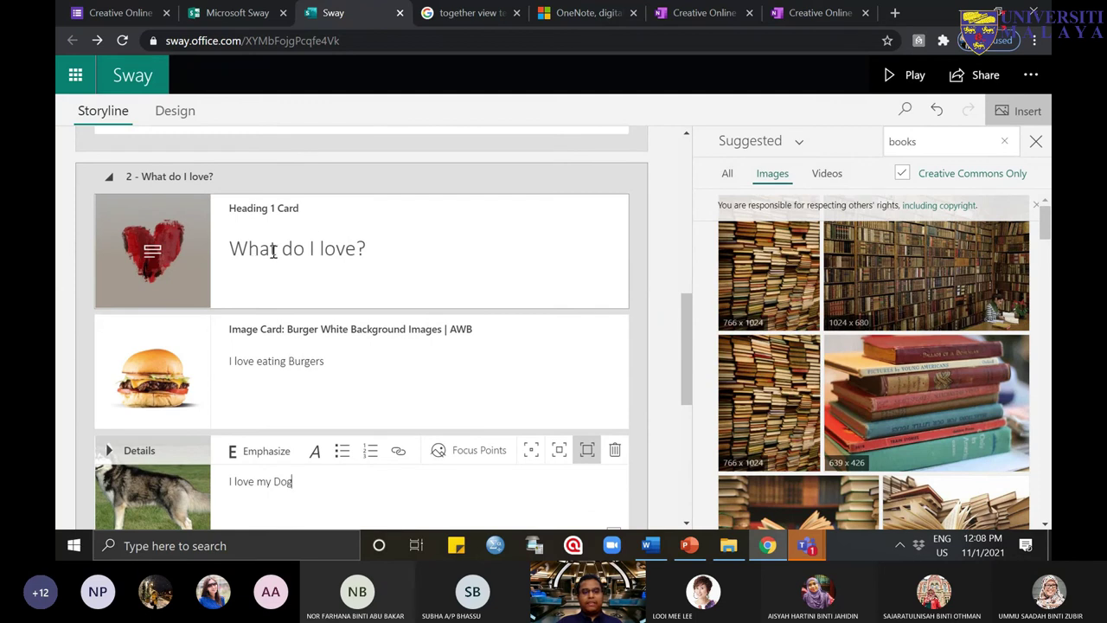
Step: Select the burger, dog and books image cards in the "What do I love?" section and group them
{"action": "left_click", "coordinate": [505, 364]}
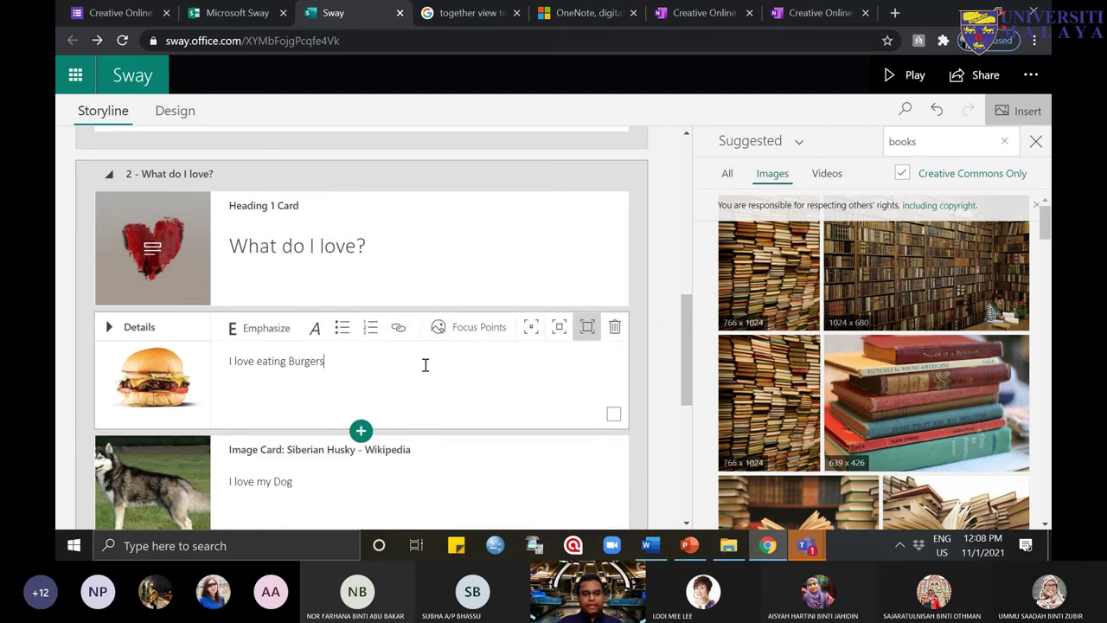
{"action": "left_click", "coordinate": [613, 417]}
{"action": "scroll", "coordinate": [587, 456], "scroll_direction": "down", "scroll_amount": 3}
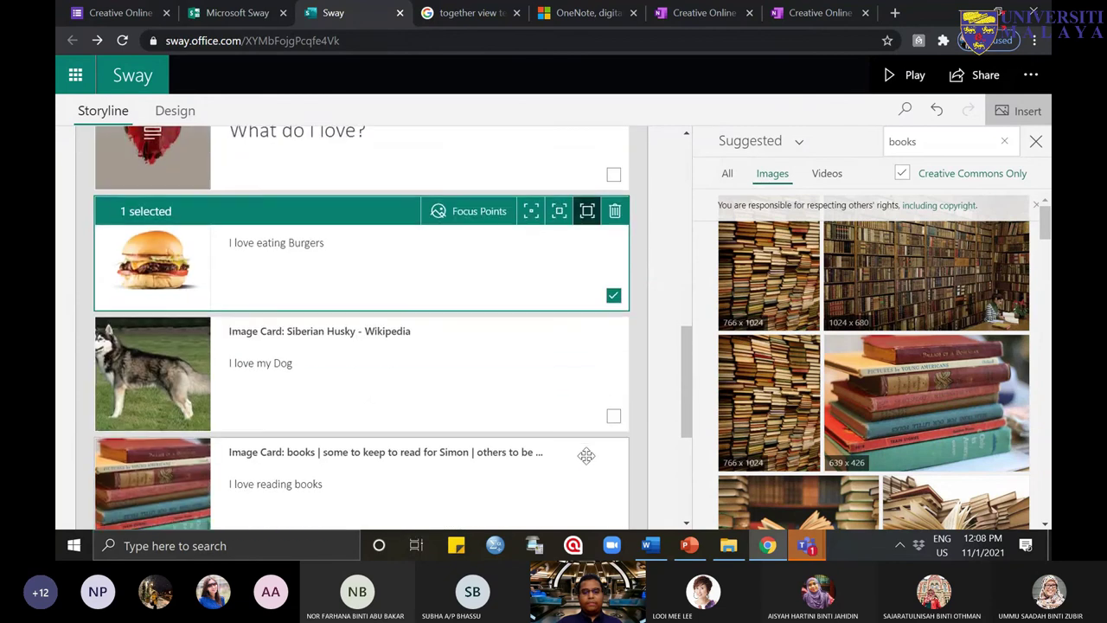
{"action": "left_click", "coordinate": [614, 418]}
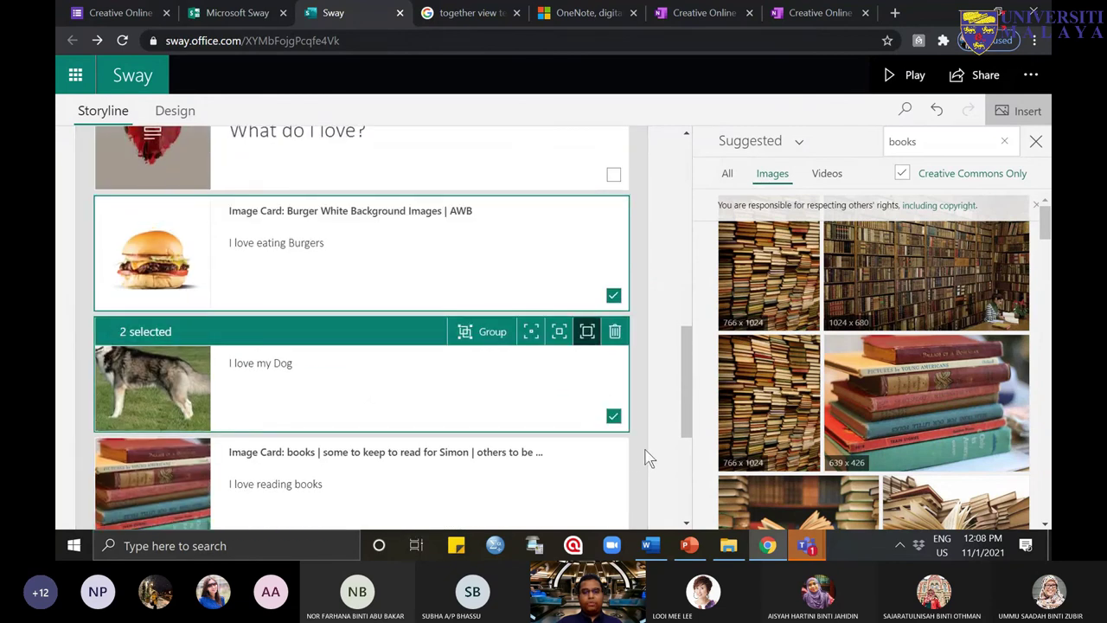
{"action": "scroll", "coordinate": [623, 445], "scroll_direction": "down", "scroll_amount": 3}
{"action": "left_click", "coordinate": [613, 383]}
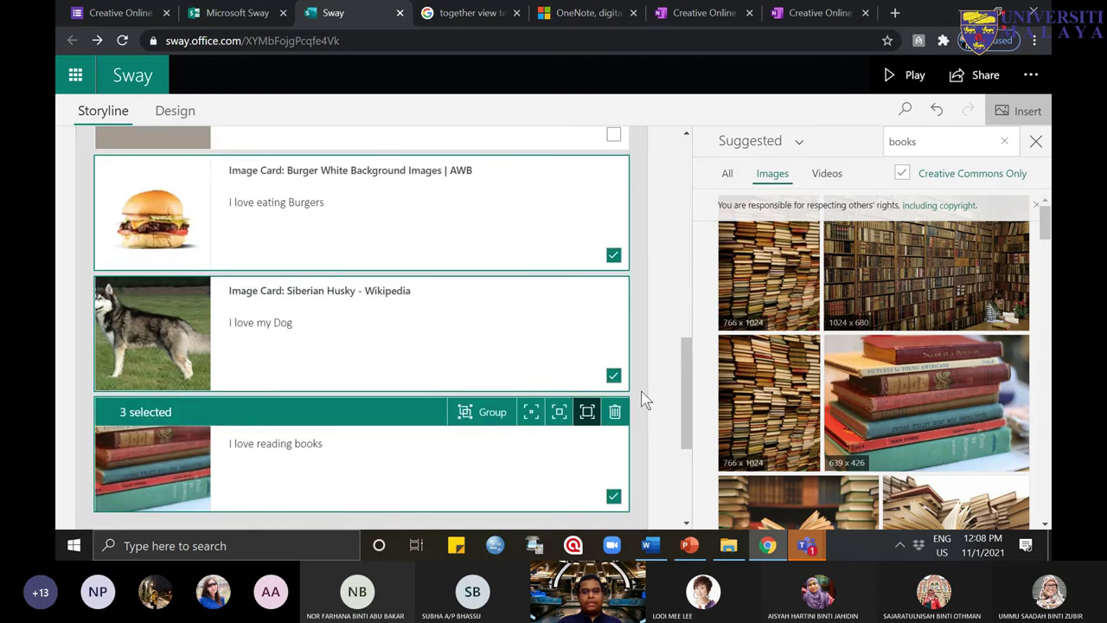
{"action": "scroll", "coordinate": [643, 394], "scroll_direction": "up", "scroll_amount": 3}
{"action": "scroll", "coordinate": [643, 390], "scroll_direction": "down", "scroll_amount": 4}
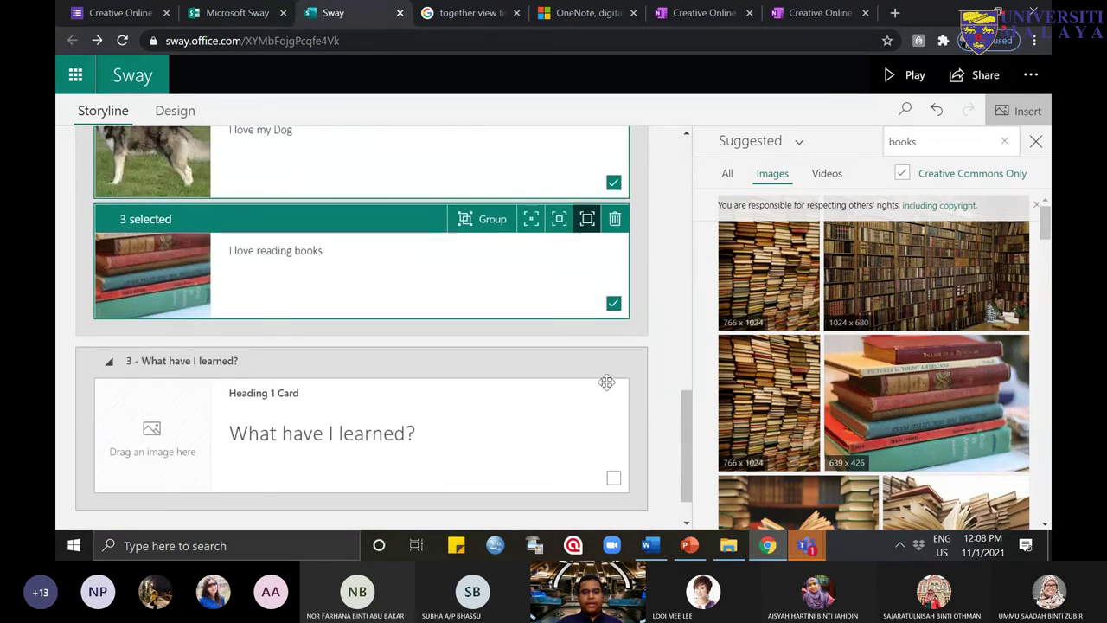
{"action": "scroll", "coordinate": [519, 271], "scroll_direction": "up", "scroll_amount": 2}
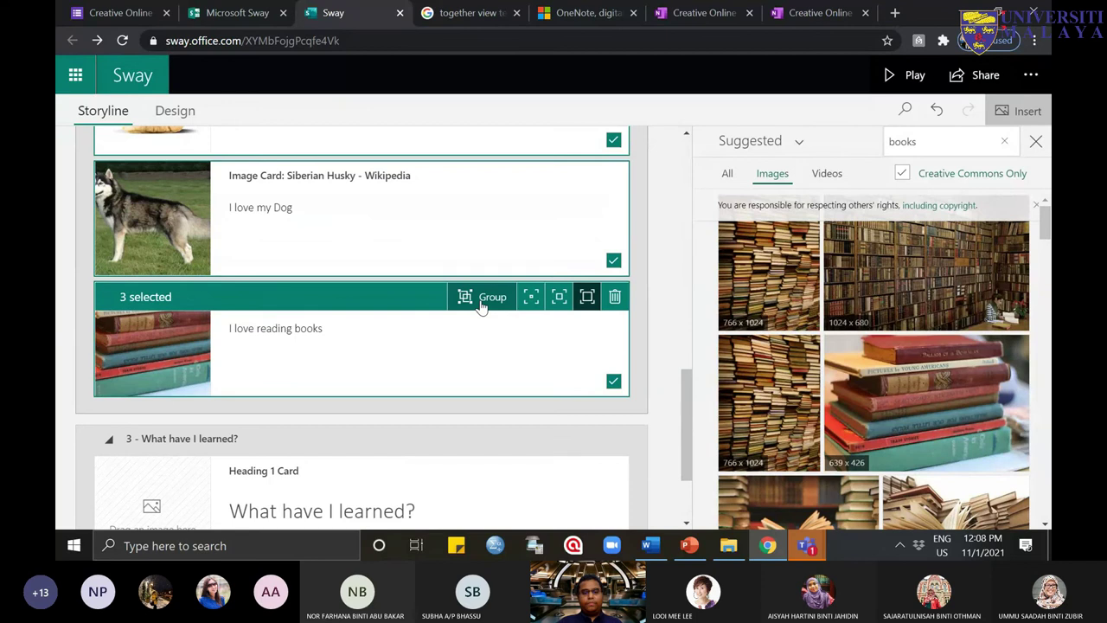
{"action": "left_click", "coordinate": [478, 305]}
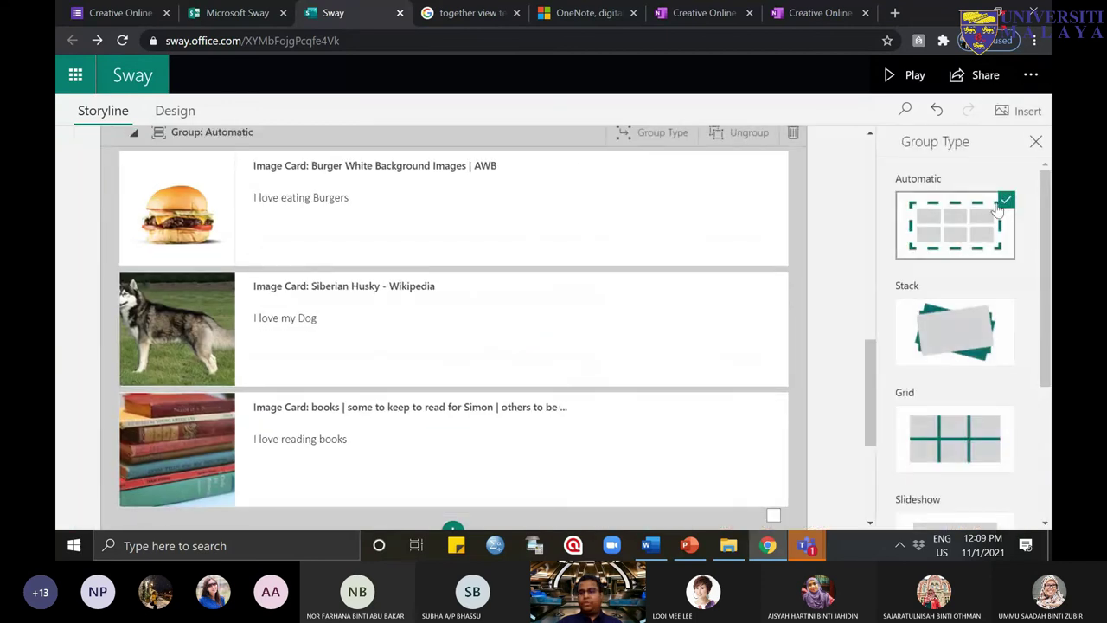
Step: Try the Stack, Grid and Slideshow group types on the group of three image cards
{"action": "left_click_drag", "start_coordinate": [1045, 240], "coordinate": [1045, 338]}
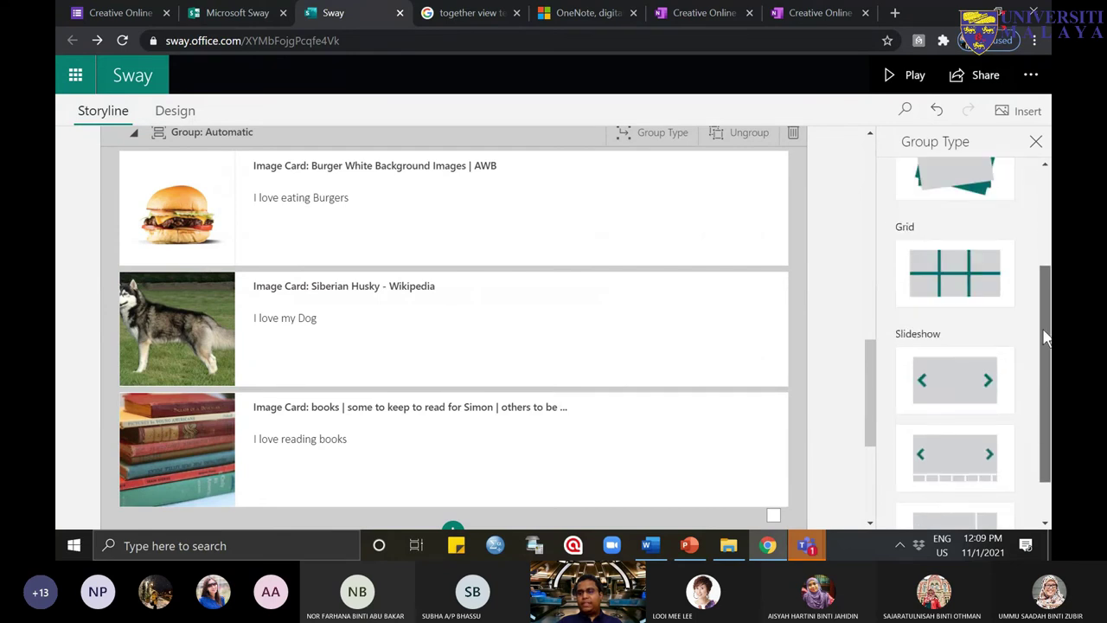
{"action": "scroll", "coordinate": [975, 334], "scroll_direction": "up", "scroll_amount": 3}
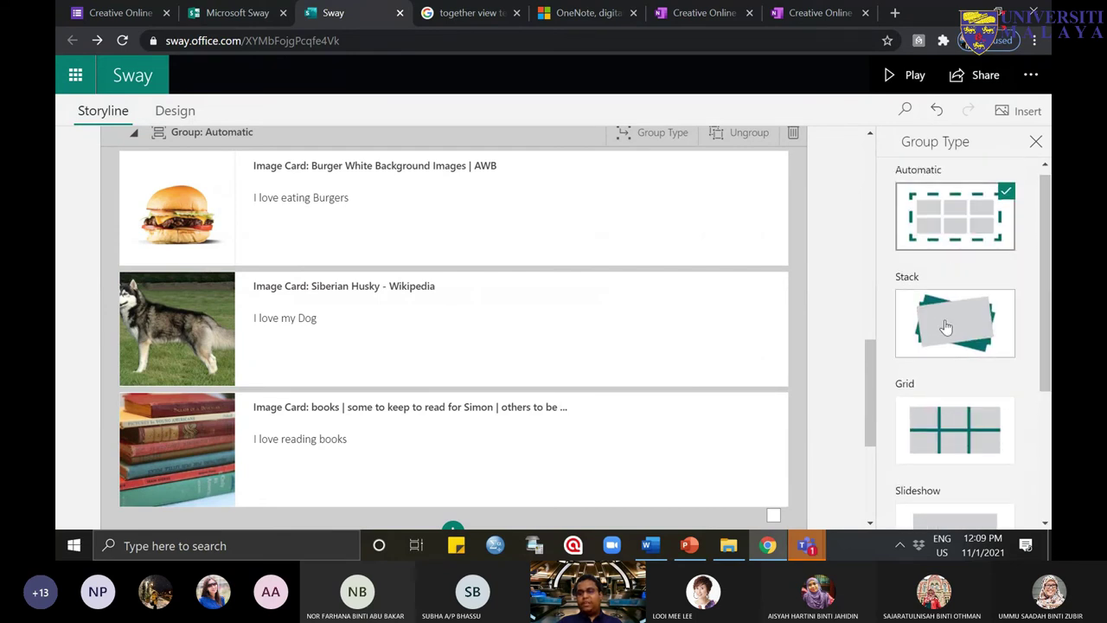
{"action": "left_click", "coordinate": [939, 327]}
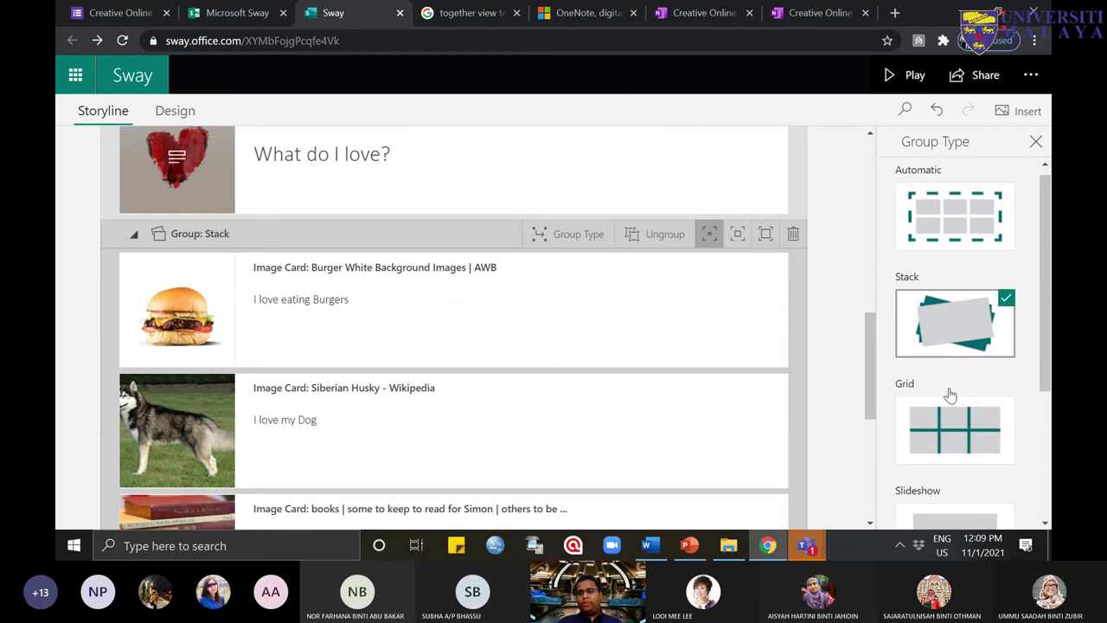
{"action": "left_click", "coordinate": [955, 424]}
{"action": "scroll", "coordinate": [959, 415], "scroll_direction": "down", "scroll_amount": 3}
{"action": "left_click", "coordinate": [967, 326]}
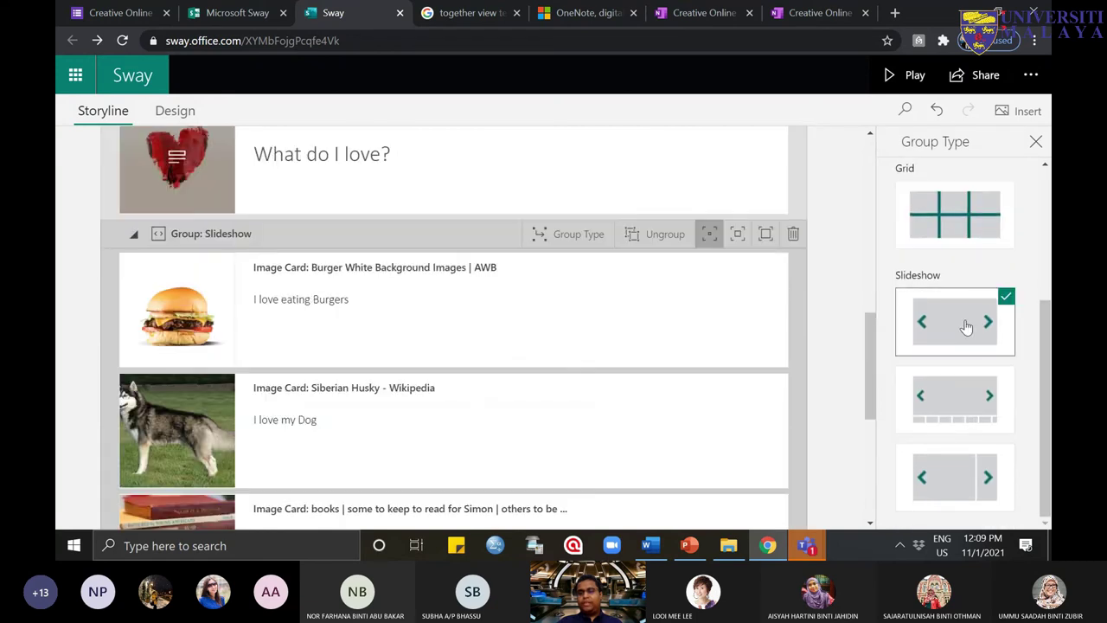
{"action": "left_click", "coordinate": [961, 410]}
{"action": "left_click", "coordinate": [963, 474]}
Step: Set the image card group's type to Stack
{"action": "scroll", "coordinate": [967, 473], "scroll_direction": "up", "scroll_amount": 3}
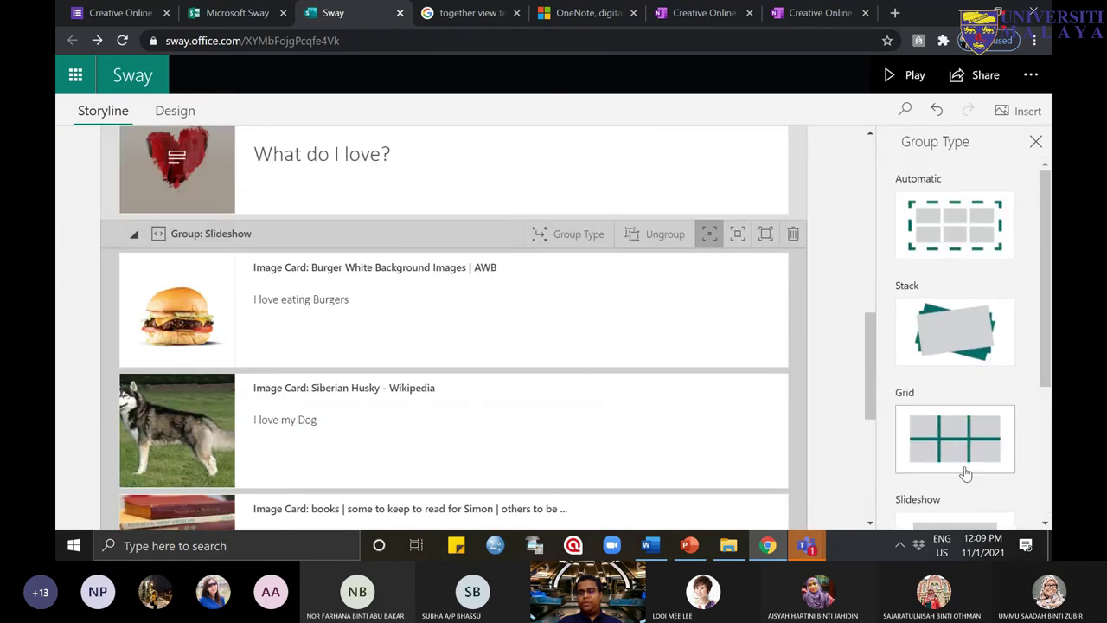
{"action": "left_click", "coordinate": [959, 353]}
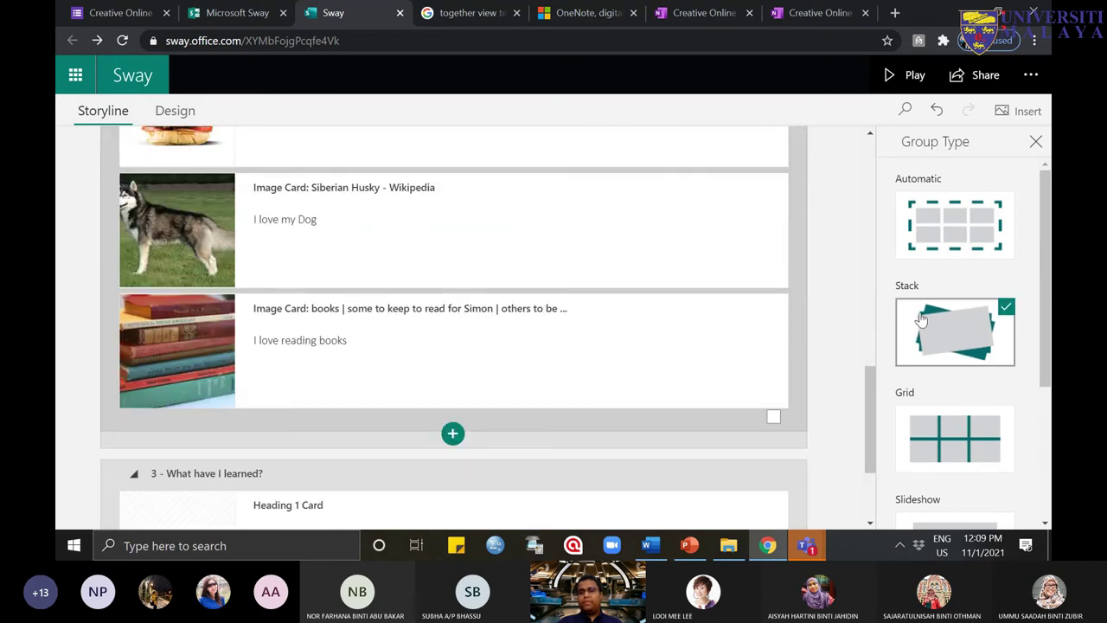
Step: Play the Sway and advance to the "What do I love?" section with the stacked images
{"action": "left_click", "coordinate": [901, 75]}
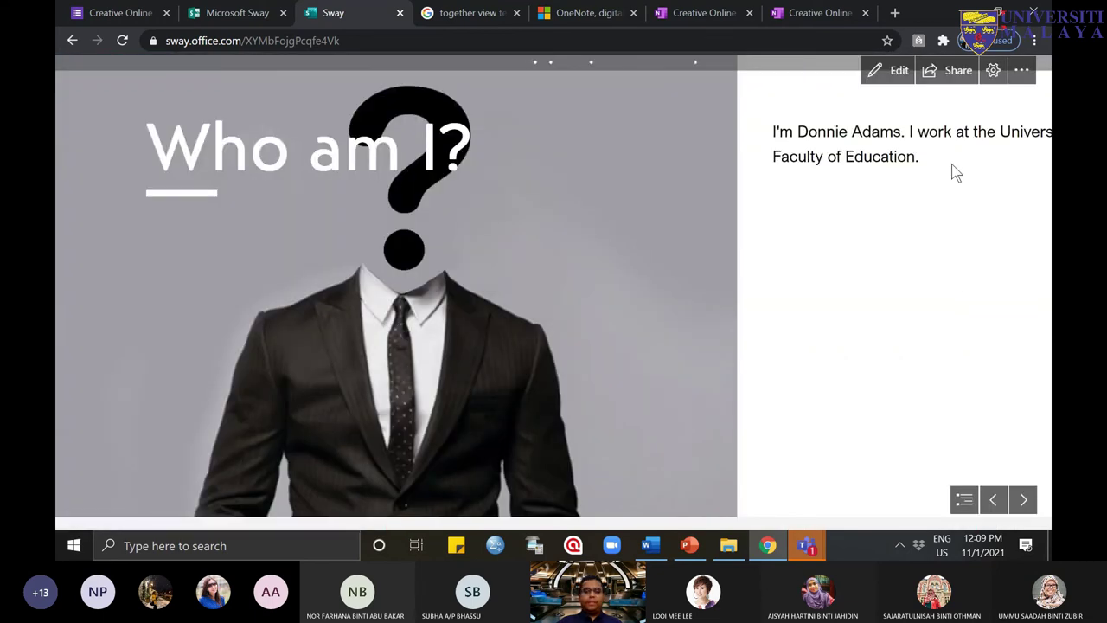
{"action": "left_click", "coordinate": [1024, 500]}
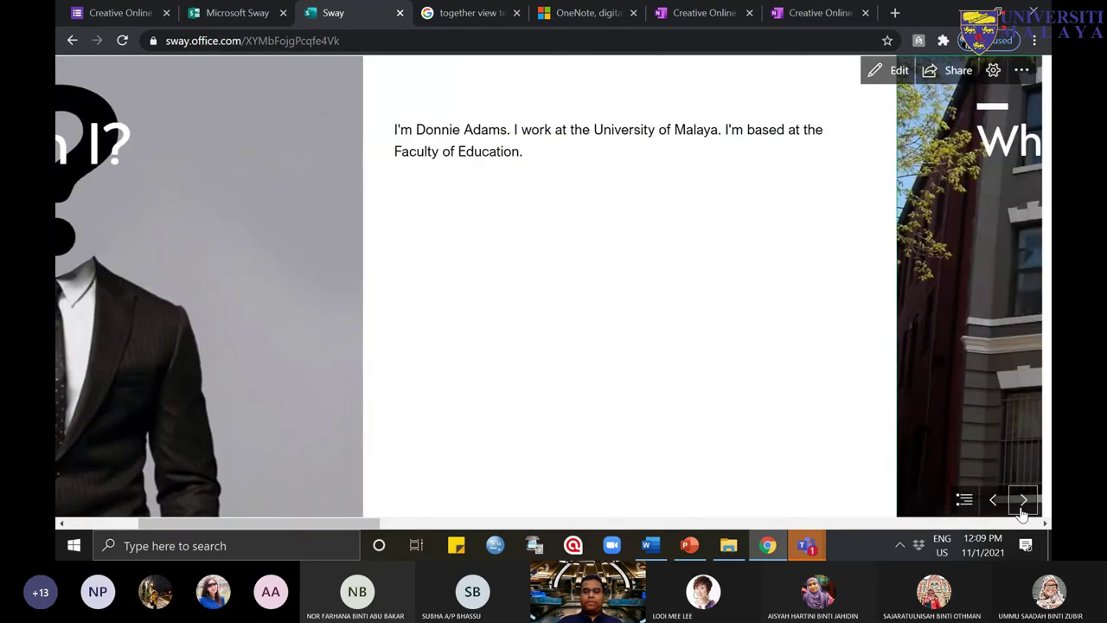
{"action": "left_click", "coordinate": [1023, 500]}
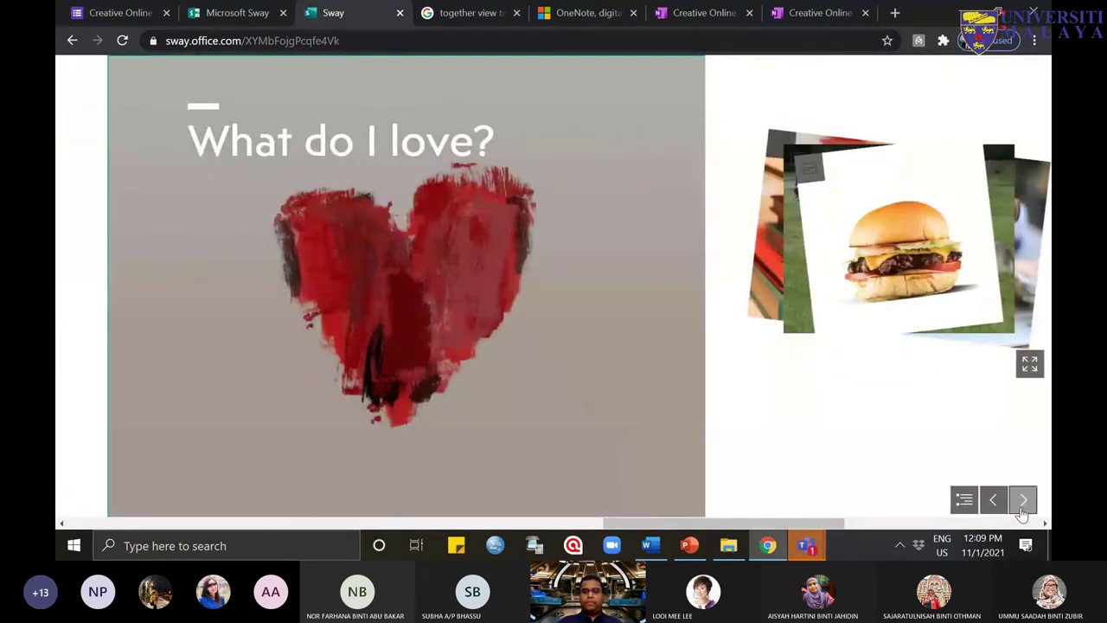
{"action": "left_click", "coordinate": [1023, 500]}
{"action": "left_click", "coordinate": [993, 500]}
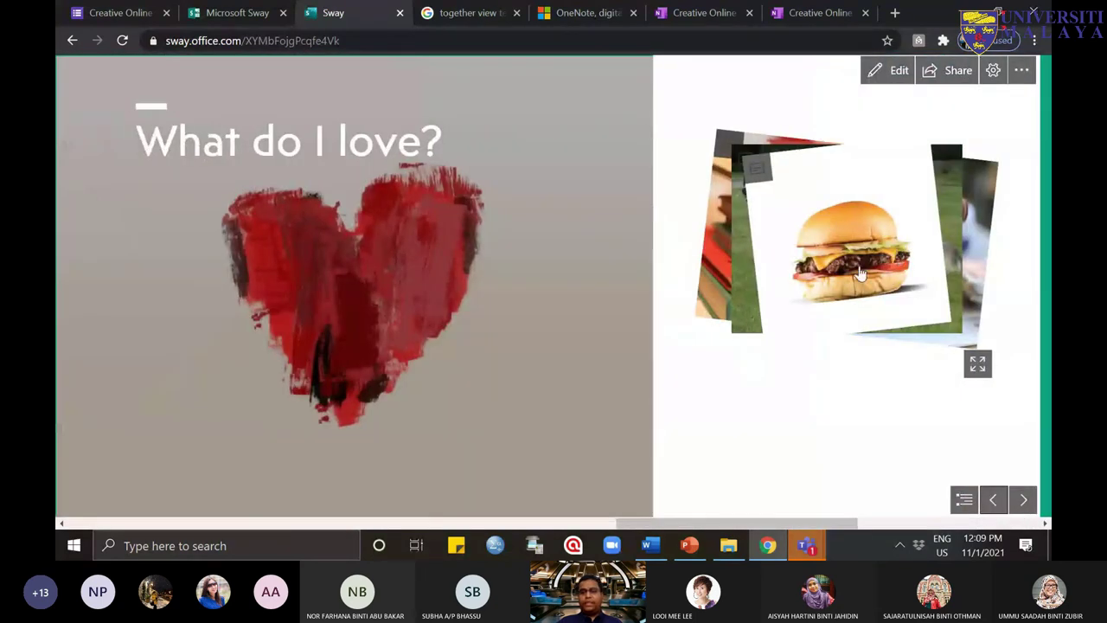
Step: Flip through the burger, dog and books images in the played stack
{"action": "left_click", "coordinate": [863, 259]}
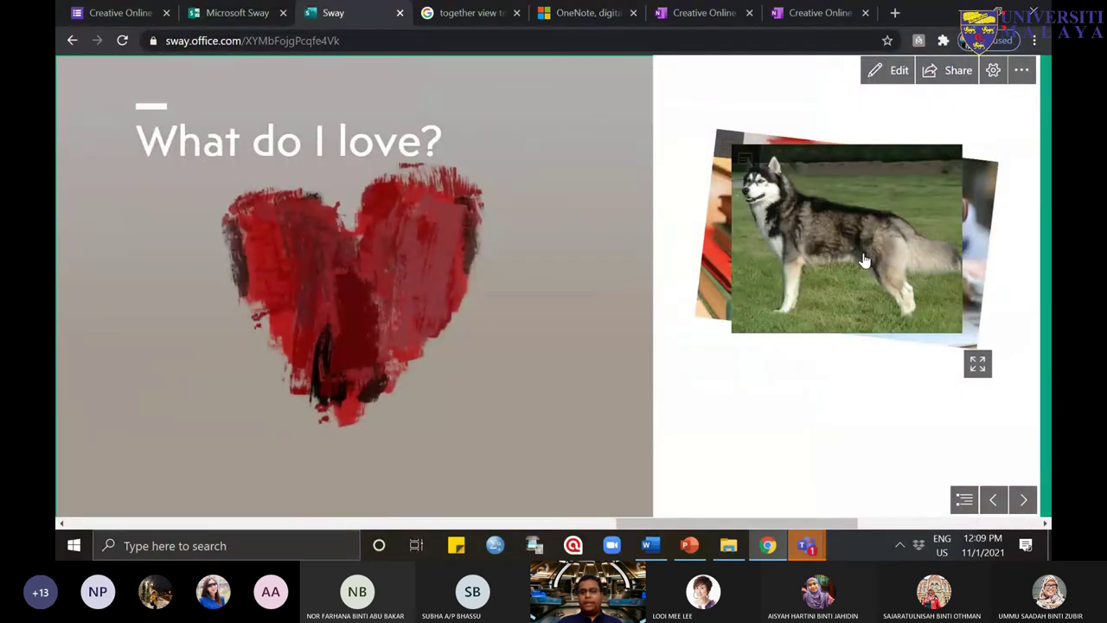
{"action": "left_click", "coordinate": [863, 260]}
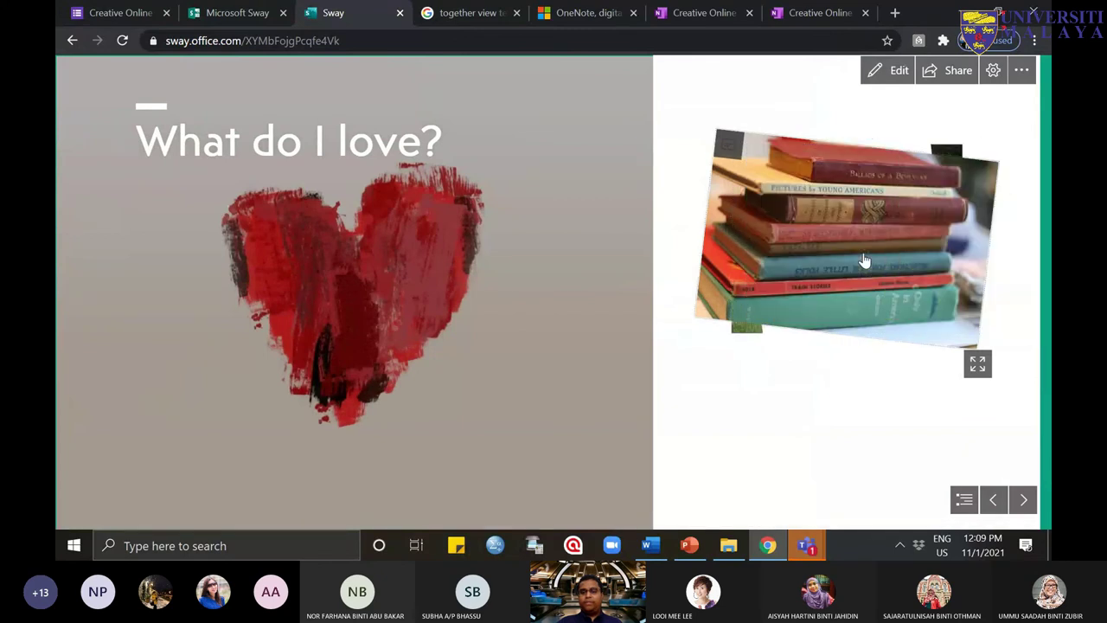
{"action": "left_click", "coordinate": [863, 260]}
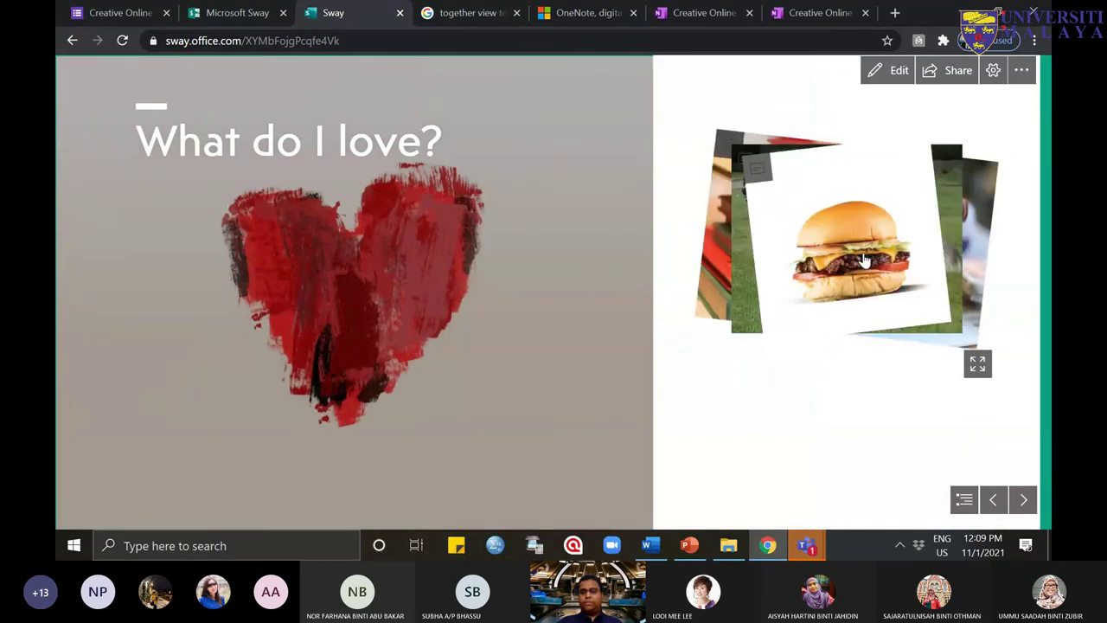
{"action": "left_click", "coordinate": [864, 259]}
Step: Page through the stacked images full screen, then close the enlarged view and flip the stack back to the burger
{"action": "left_click", "coordinate": [978, 366]}
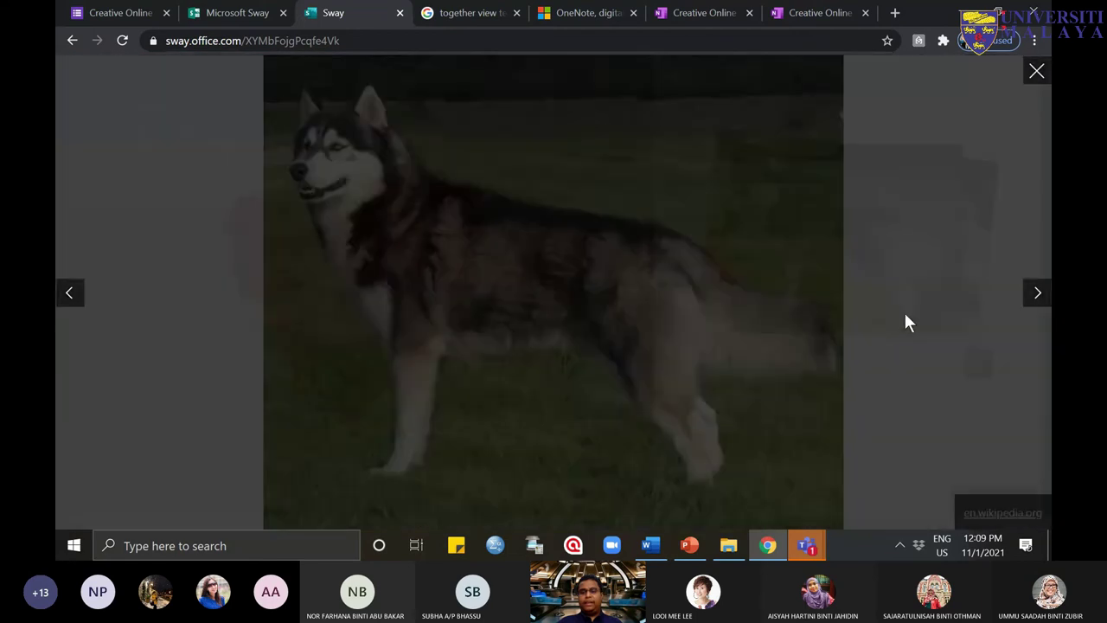
{"action": "left_click", "coordinate": [1035, 293]}
{"action": "left_click", "coordinate": [1036, 294]}
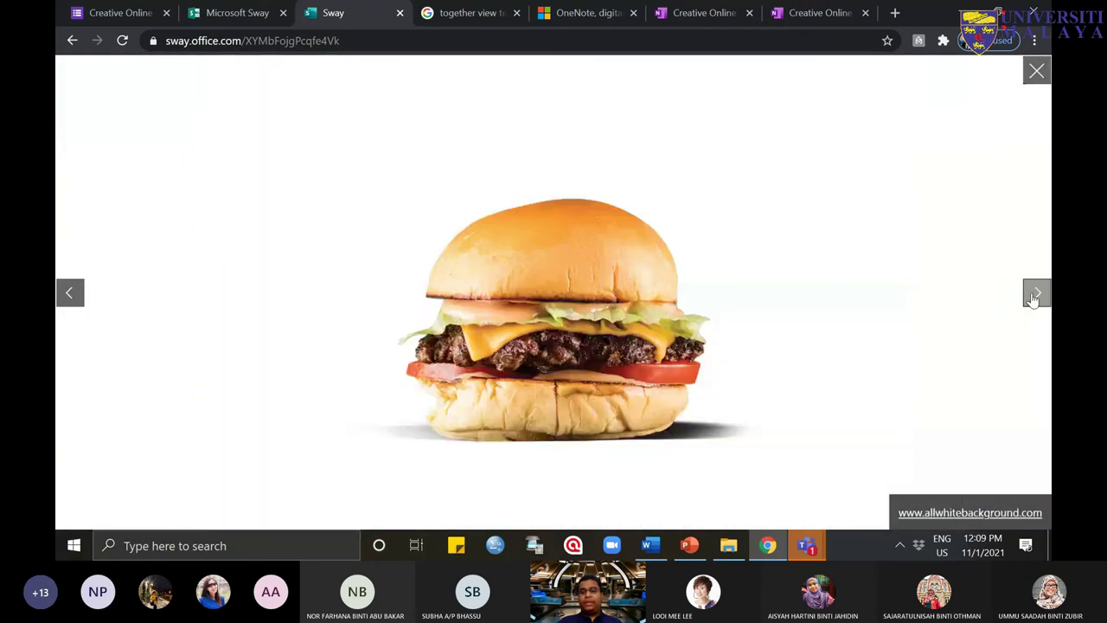
{"action": "left_click", "coordinate": [1035, 293]}
{"action": "left_click", "coordinate": [1036, 293]}
{"action": "left_click", "coordinate": [1035, 294]}
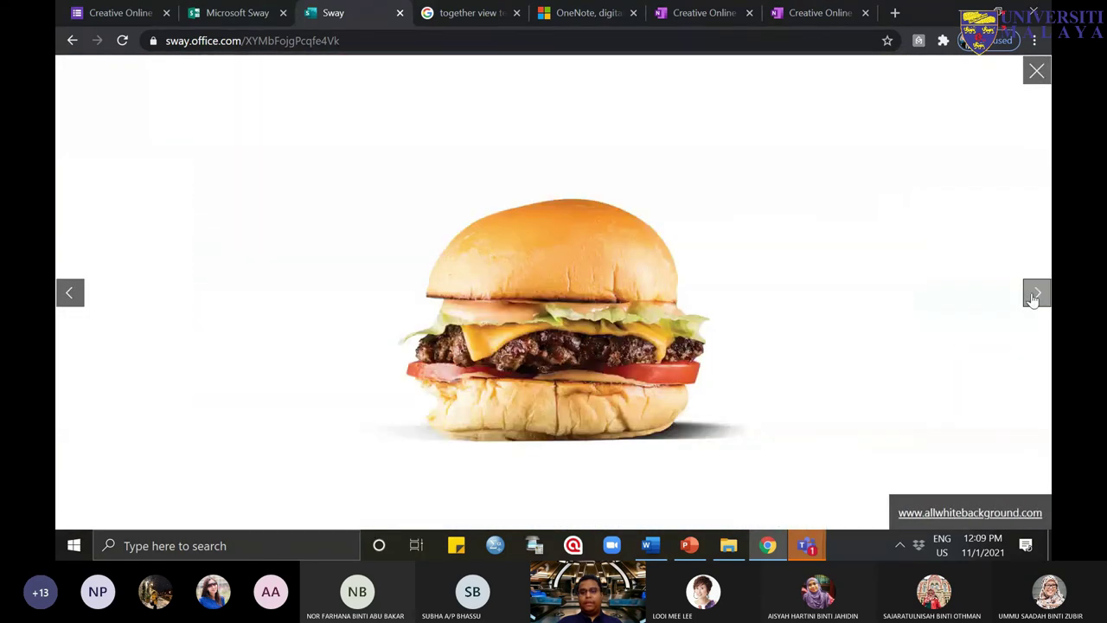
{"action": "left_click", "coordinate": [1045, 76]}
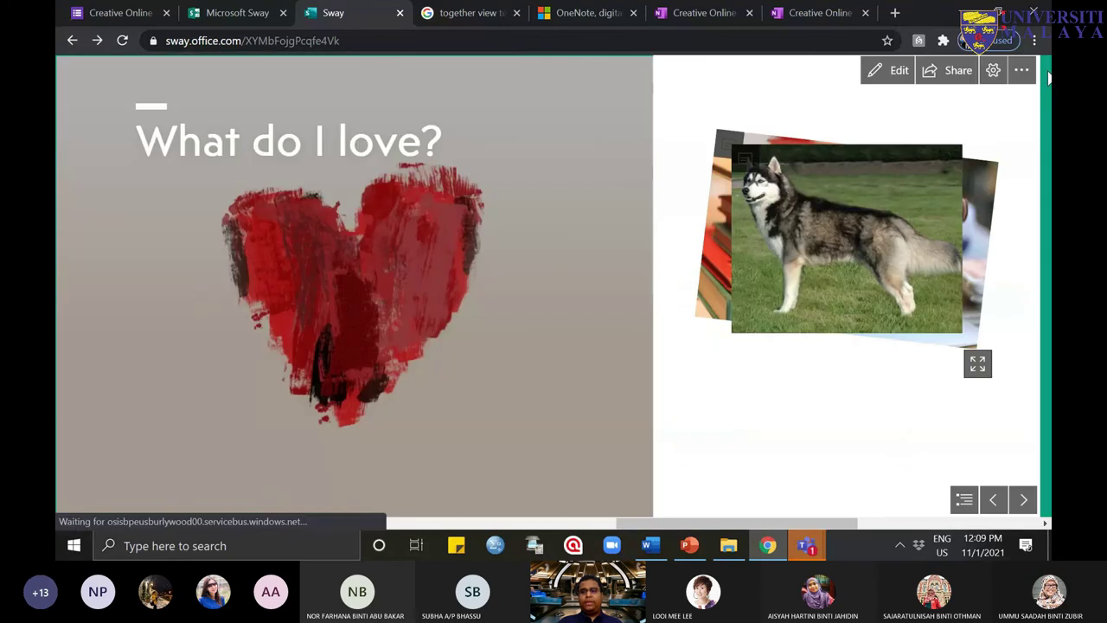
{"action": "left_click", "coordinate": [849, 257]}
{"action": "left_click", "coordinate": [848, 258]}
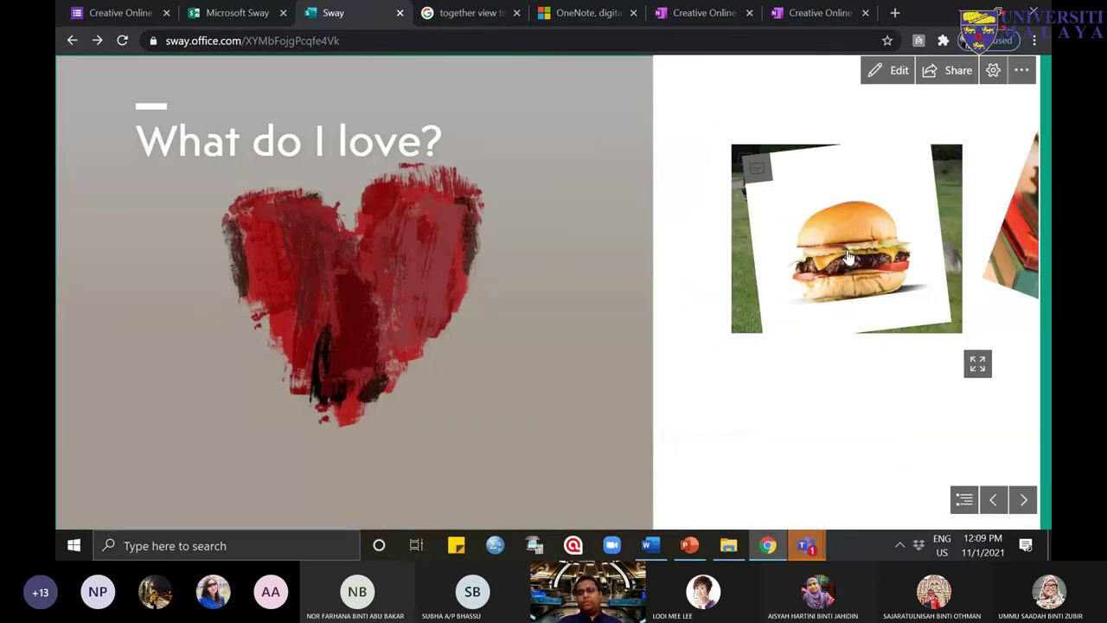
Step: Flip the played stack from the burger to the dog image and return to editing the storyline
{"action": "left_click", "coordinate": [848, 258]}
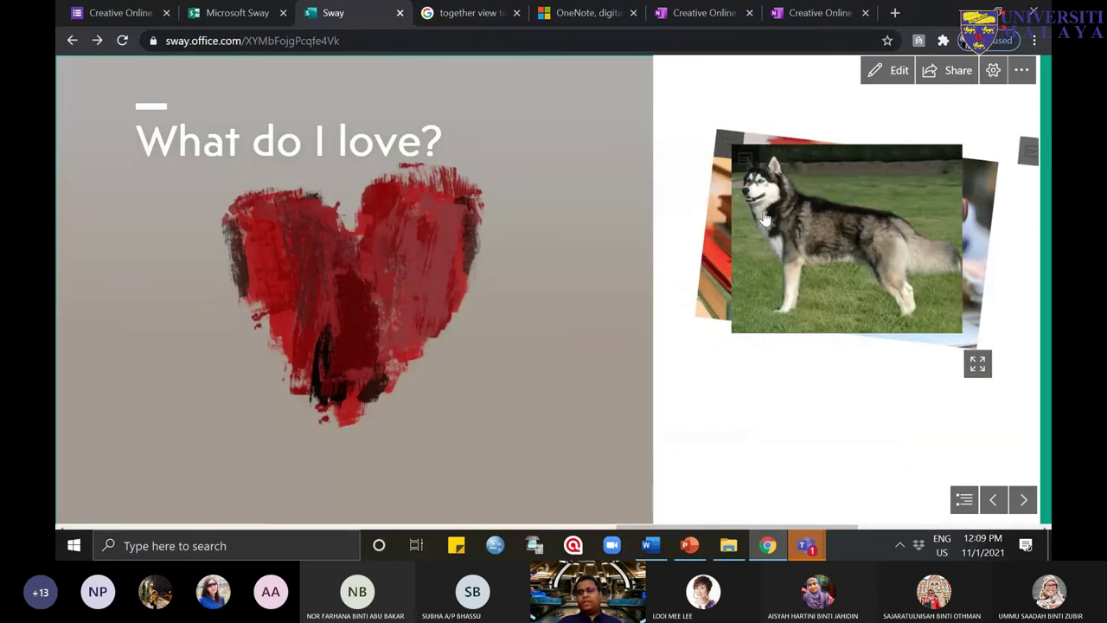
{"action": "left_click", "coordinate": [881, 76]}
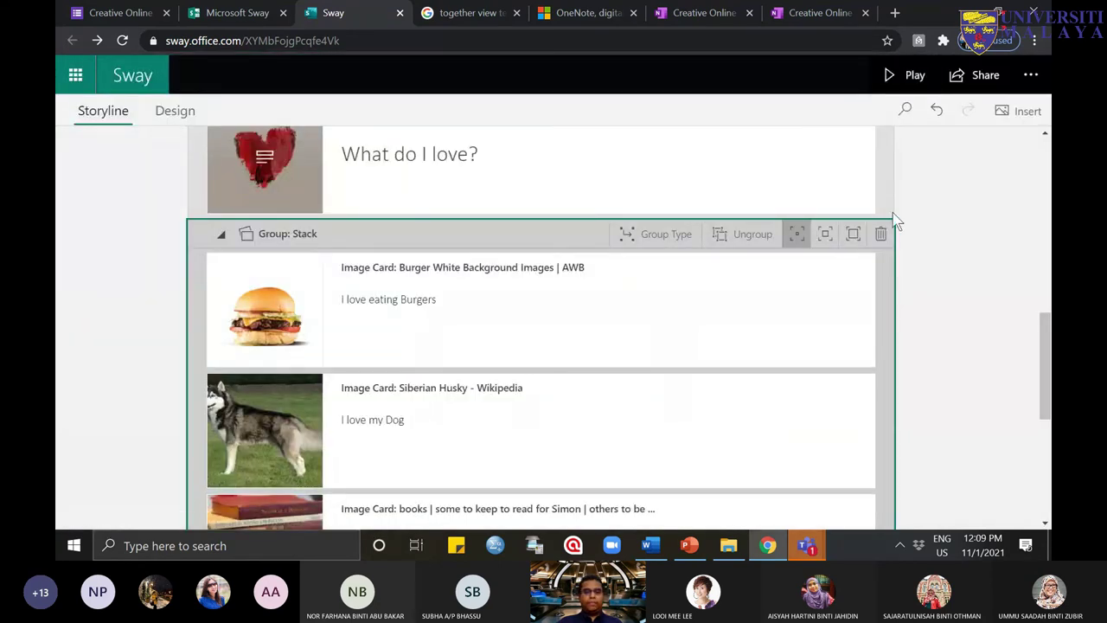
{"action": "scroll", "coordinate": [856, 341], "scroll_direction": "down", "scroll_amount": 2}
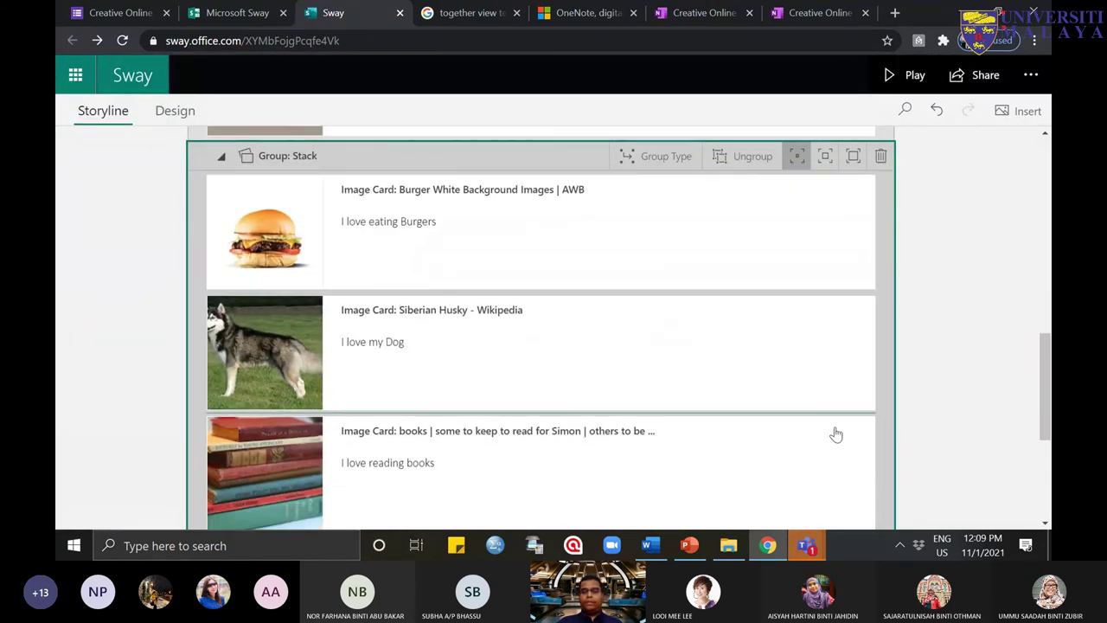
{"action": "left_click", "coordinate": [813, 551]}
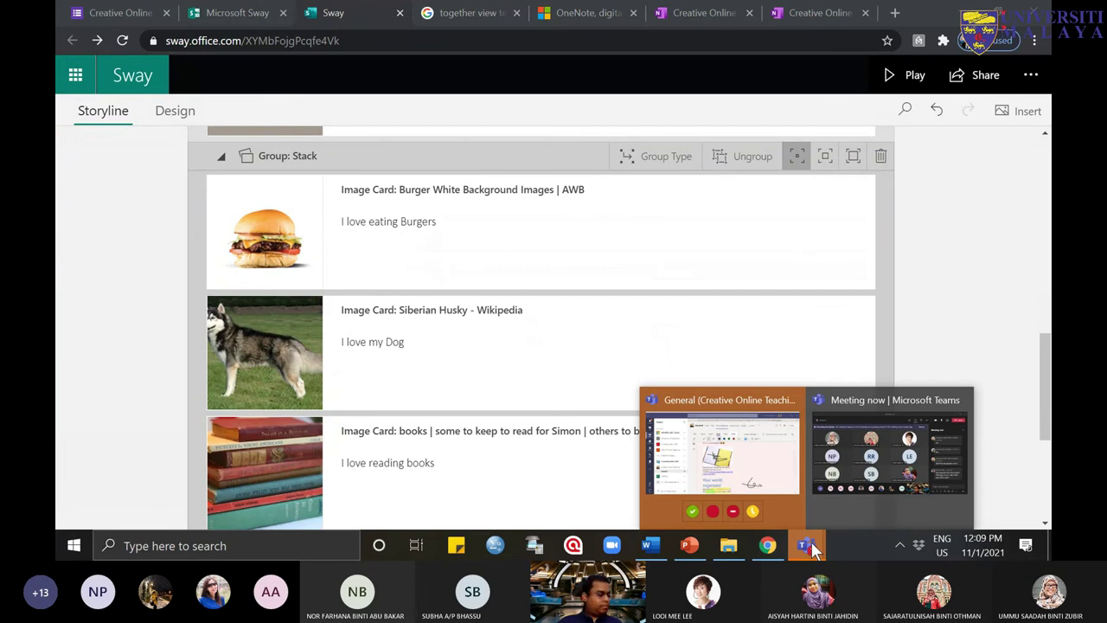
{"action": "left_click", "coordinate": [736, 302]}
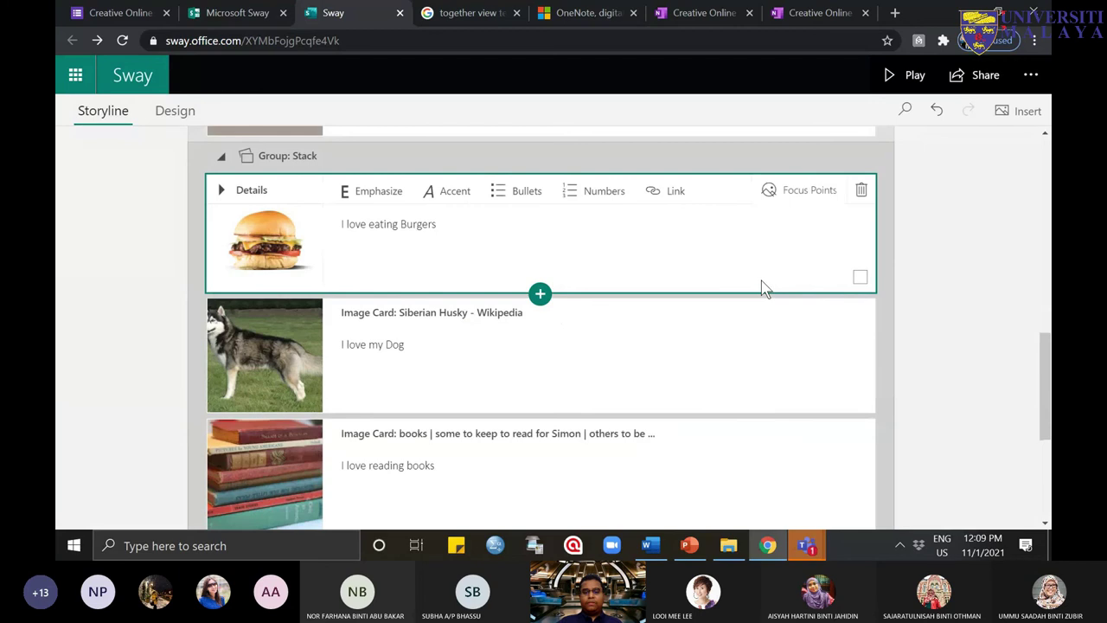
Step: Insert an image card below the books image to bring up the media suggestions, and delete the empty card
{"action": "scroll", "coordinate": [888, 376], "scroll_direction": "down", "scroll_amount": 4}
{"action": "scroll", "coordinate": [556, 277], "scroll_direction": "up", "scroll_amount": 3}
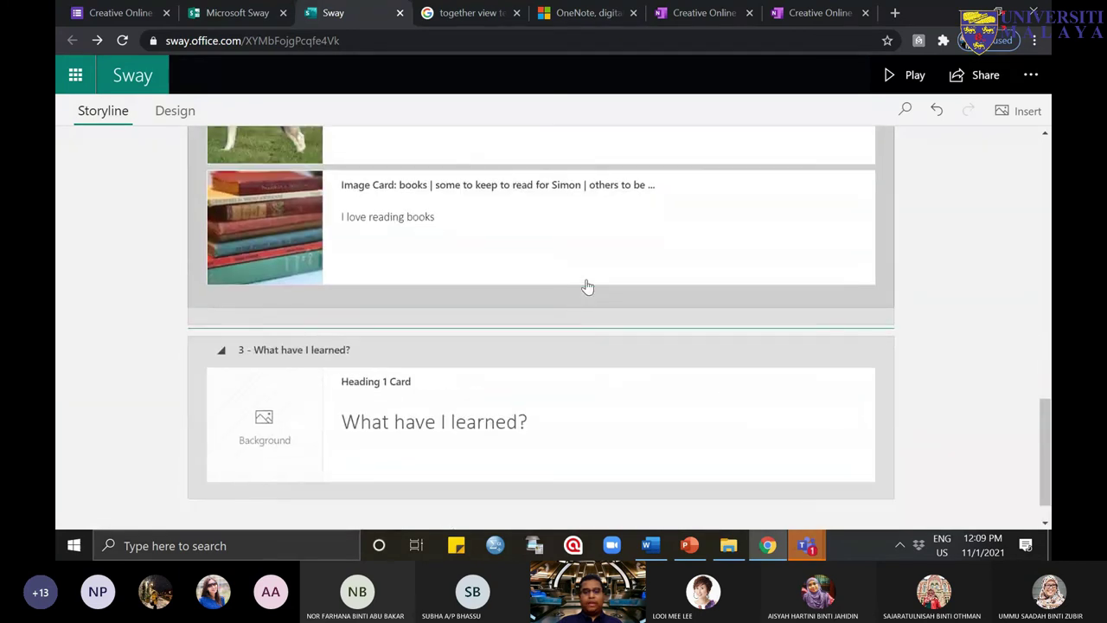
{"action": "left_click", "coordinate": [524, 346]}
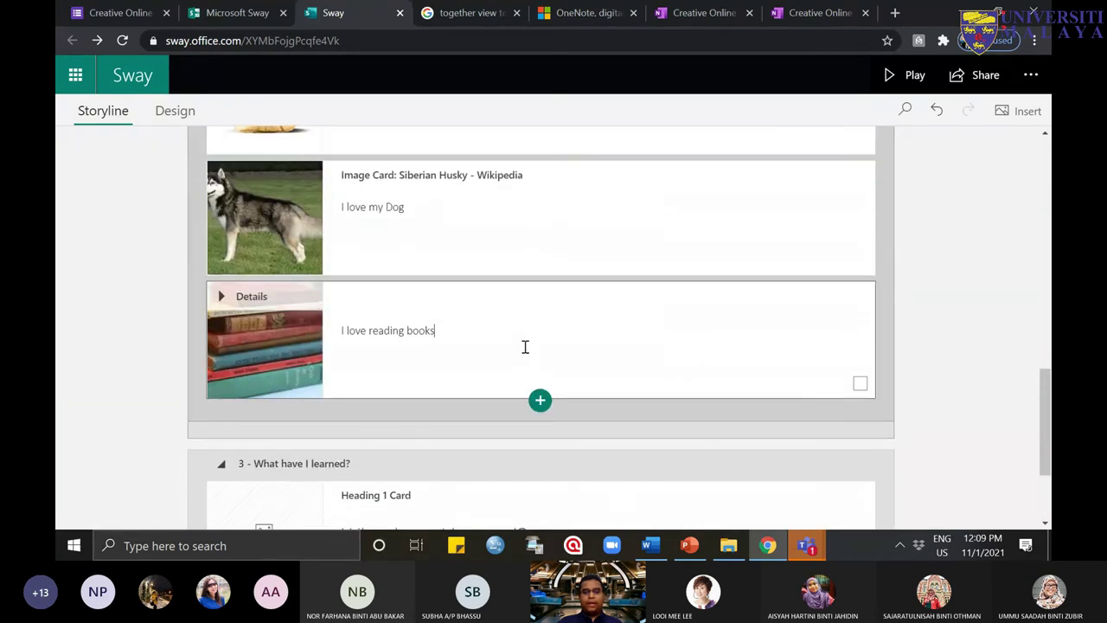
{"action": "left_click", "coordinate": [540, 402]}
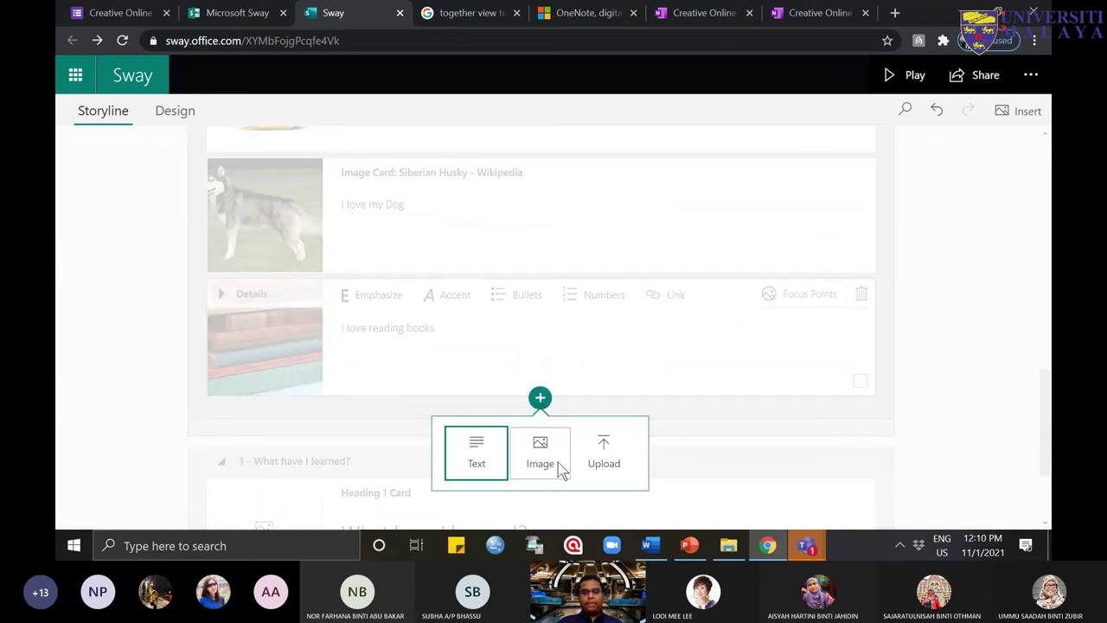
{"action": "left_click", "coordinate": [558, 462]}
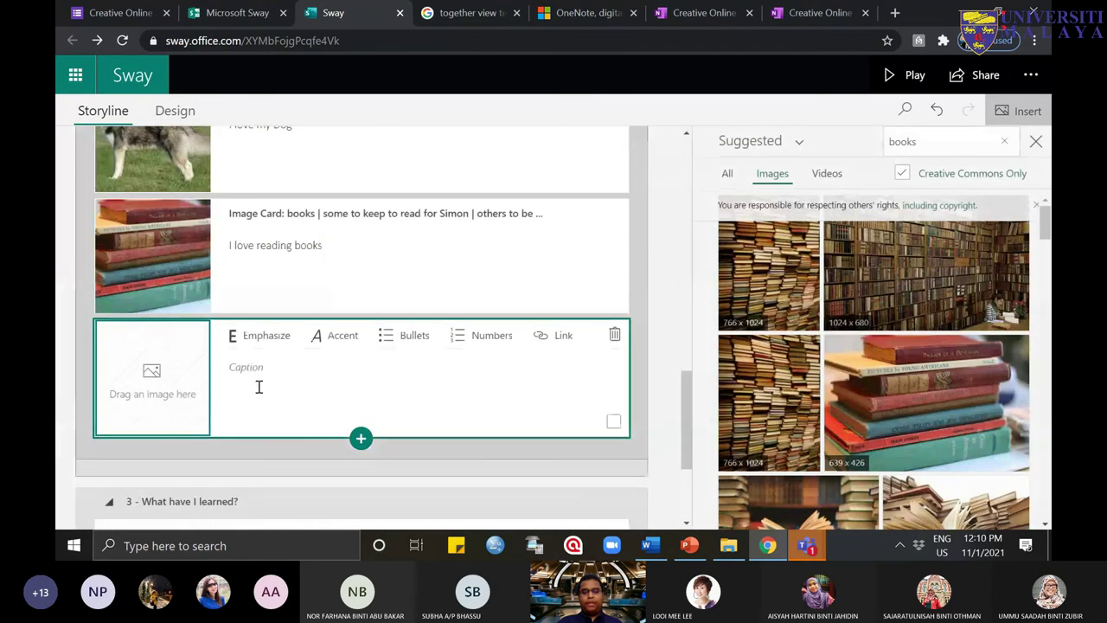
{"action": "left_click", "coordinate": [614, 335]}
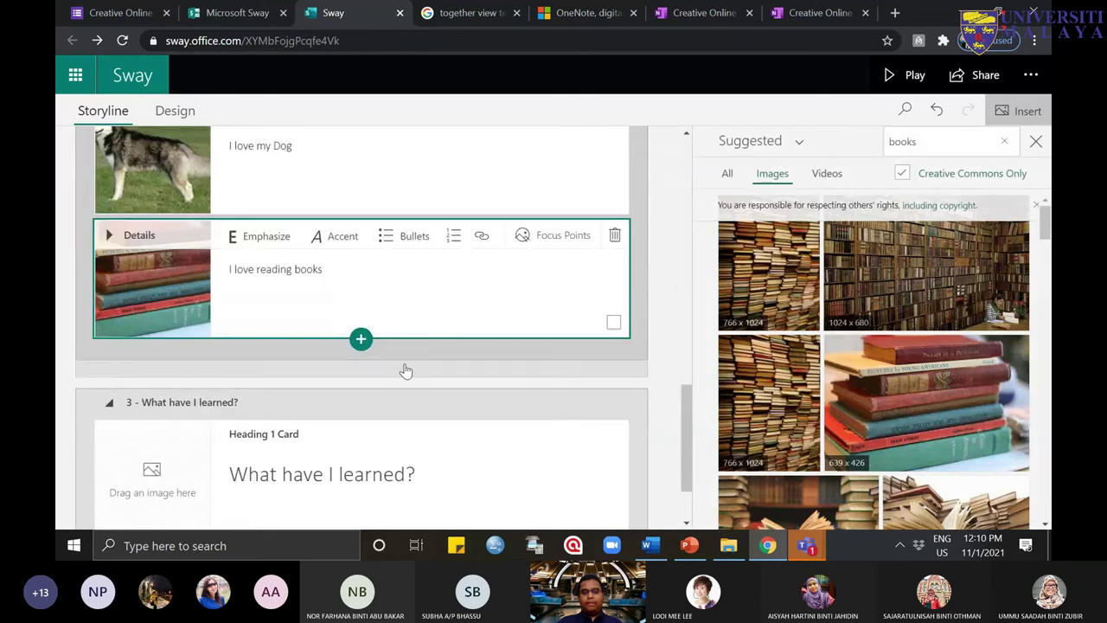
Step: Insert an empty text card below the books image and add the suggested "Books You NEED to Read" video after the stack group
{"action": "left_click", "coordinate": [360, 338]}
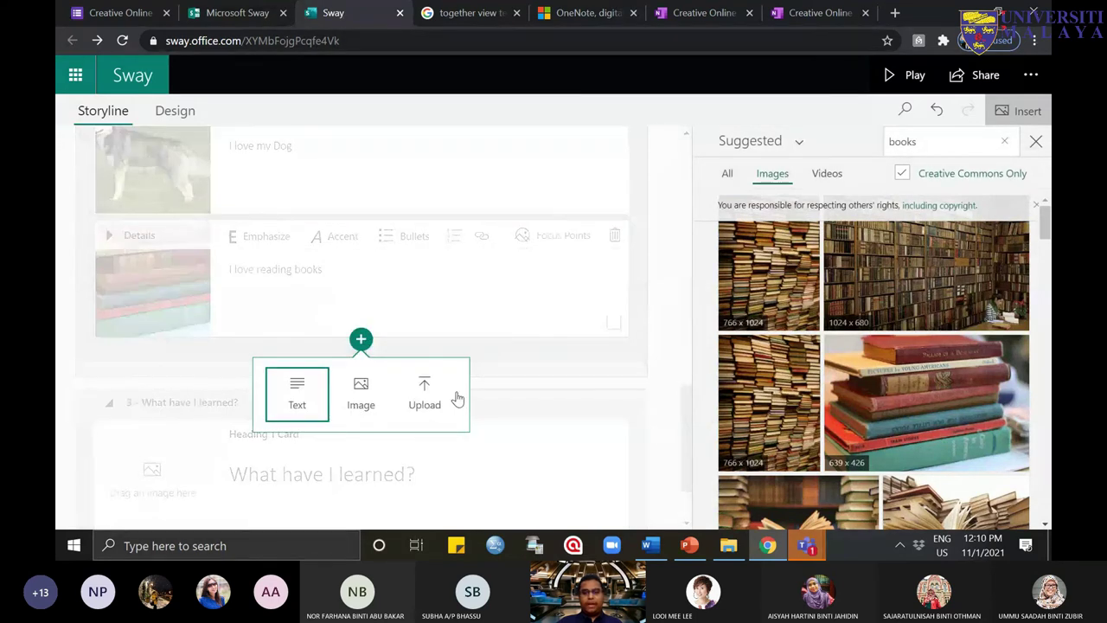
{"action": "left_click", "coordinate": [830, 178]}
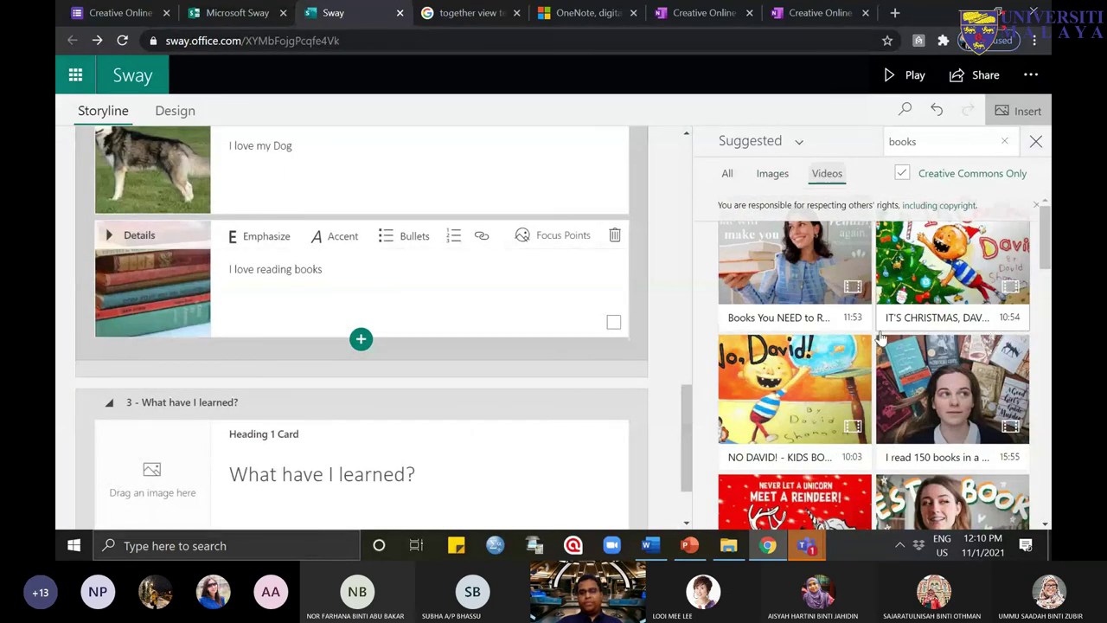
{"action": "left_click", "coordinate": [361, 338]}
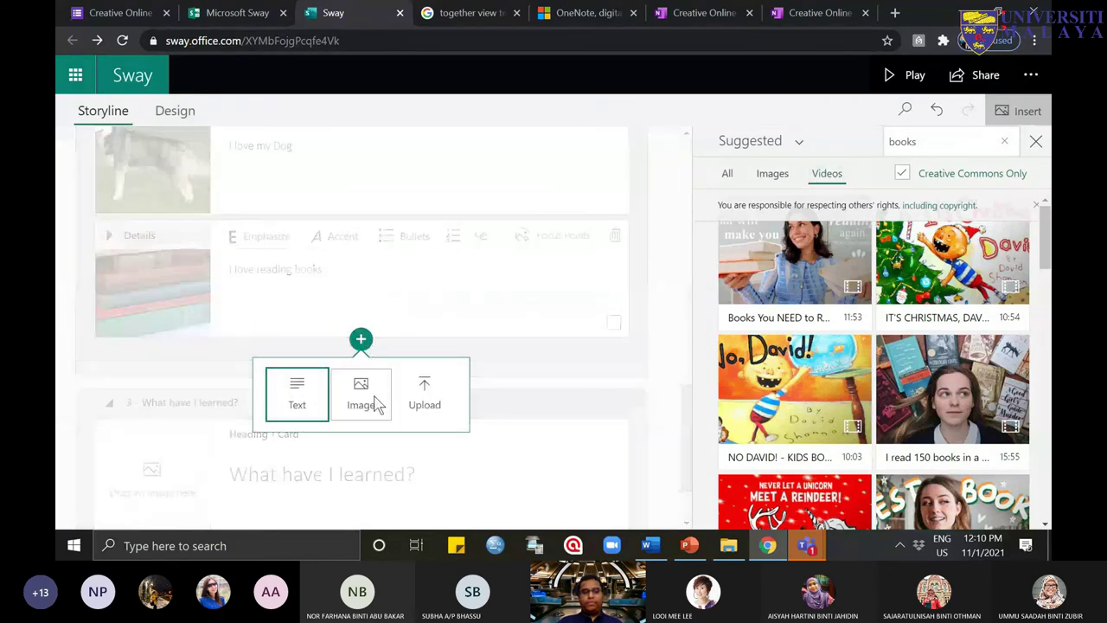
{"action": "left_click", "coordinate": [312, 412]}
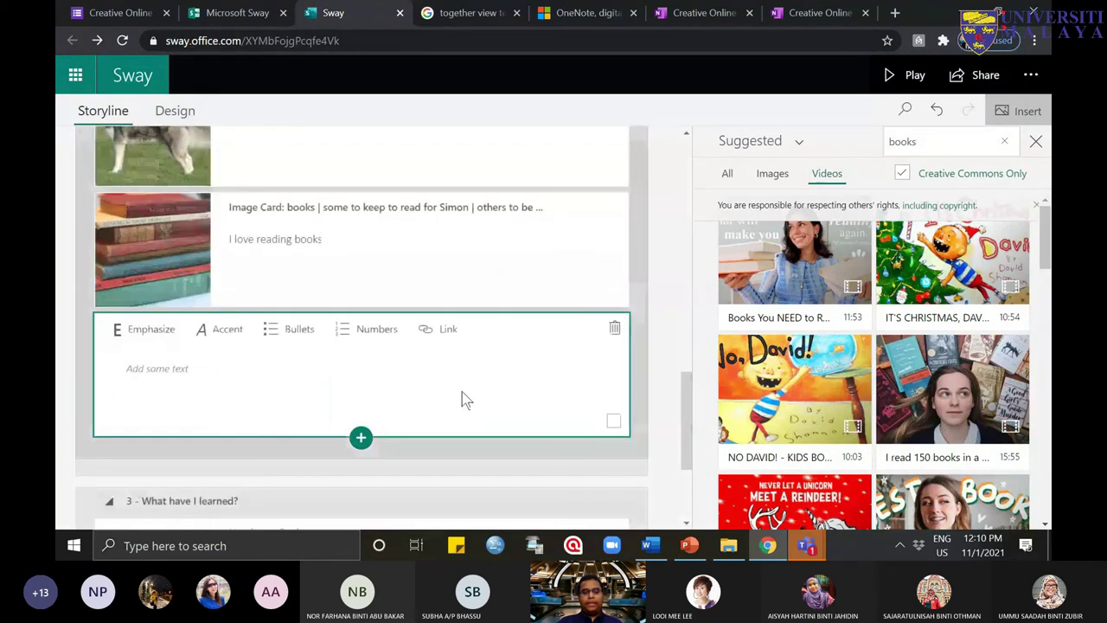
{"action": "left_click", "coordinate": [852, 261]}
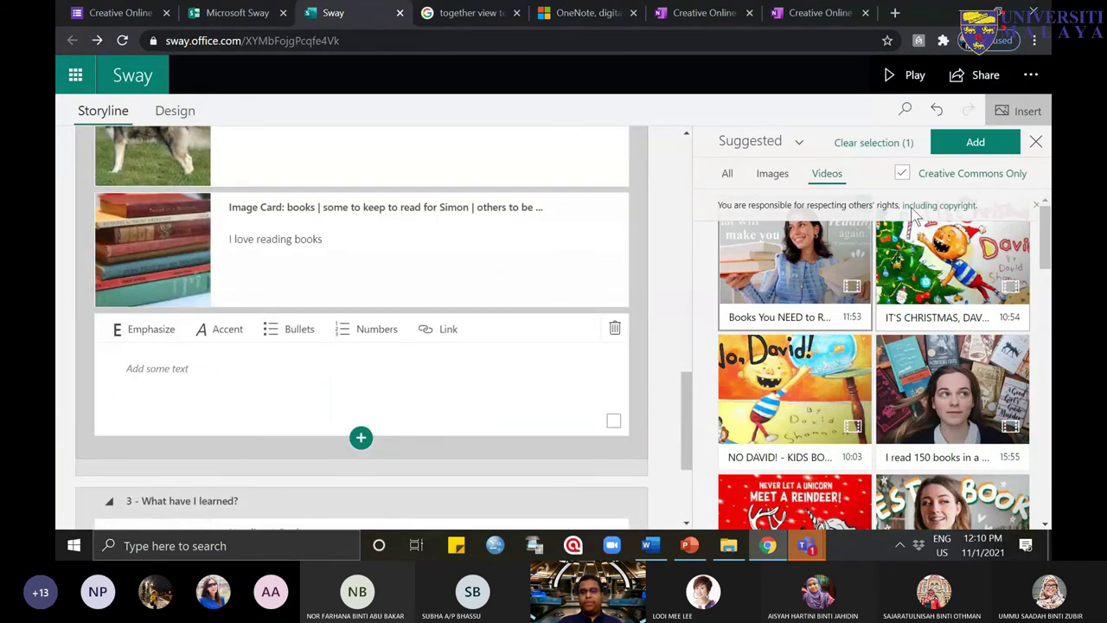
{"action": "left_click", "coordinate": [973, 142]}
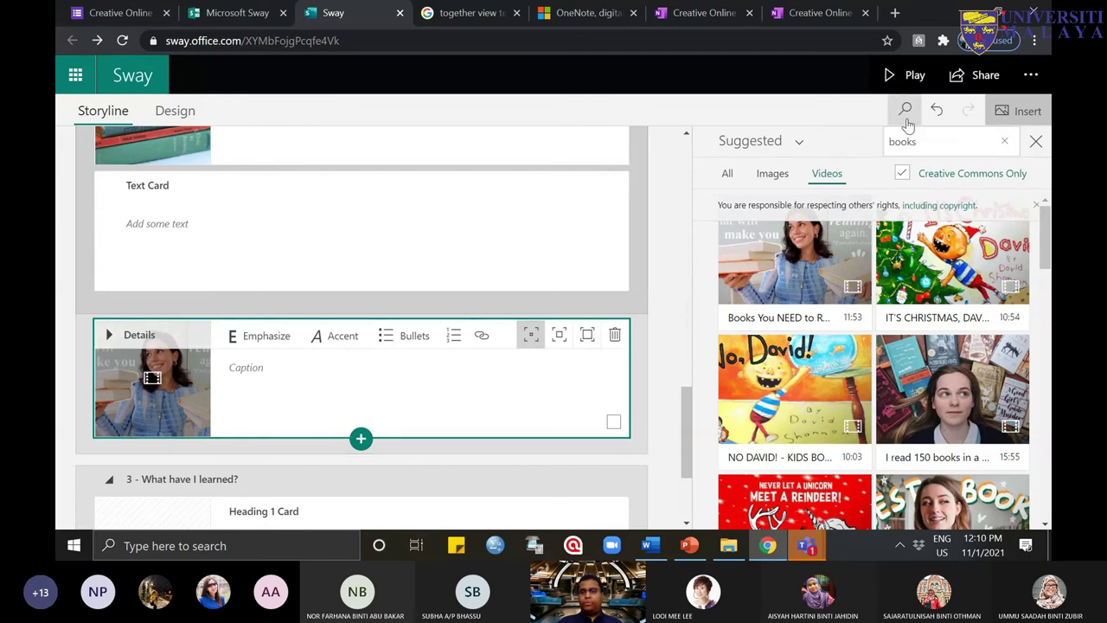
Step: Play the Sway and go to the "What do I love?" section with the image stack and the books video
{"action": "left_click", "coordinate": [917, 91]}
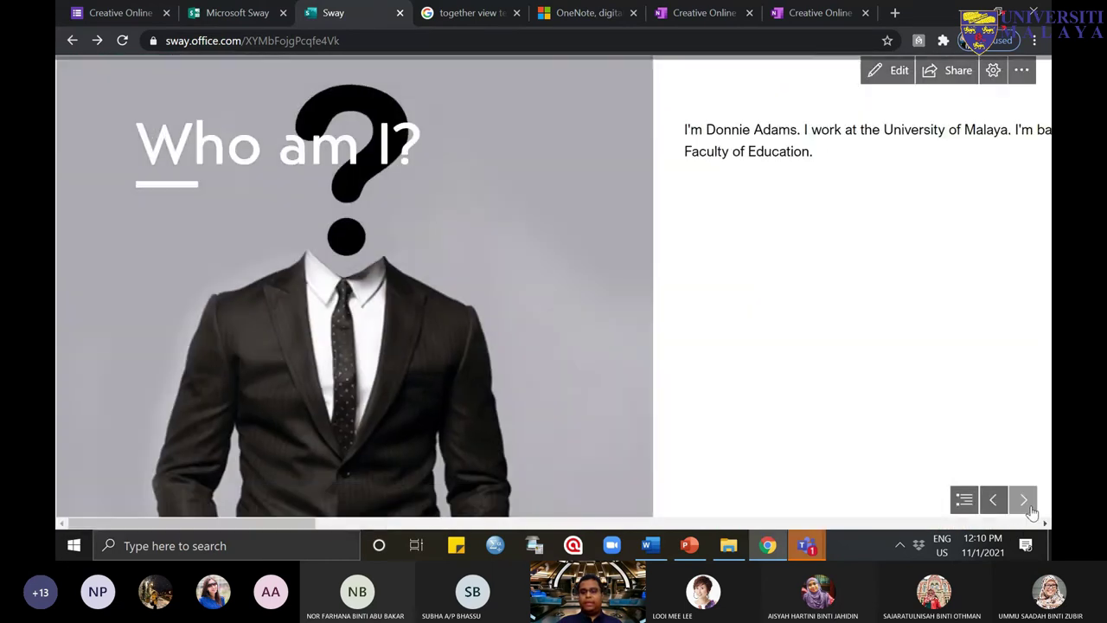
{"action": "left_click", "coordinate": [1029, 508]}
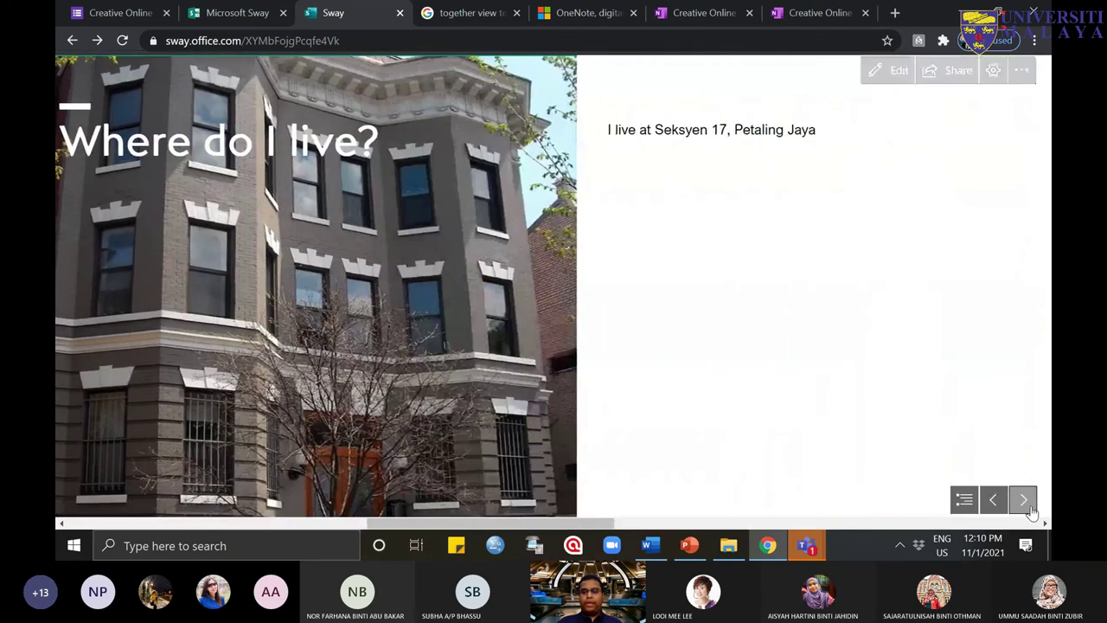
{"action": "left_click", "coordinate": [1029, 510]}
{"action": "left_click", "coordinate": [1028, 511]}
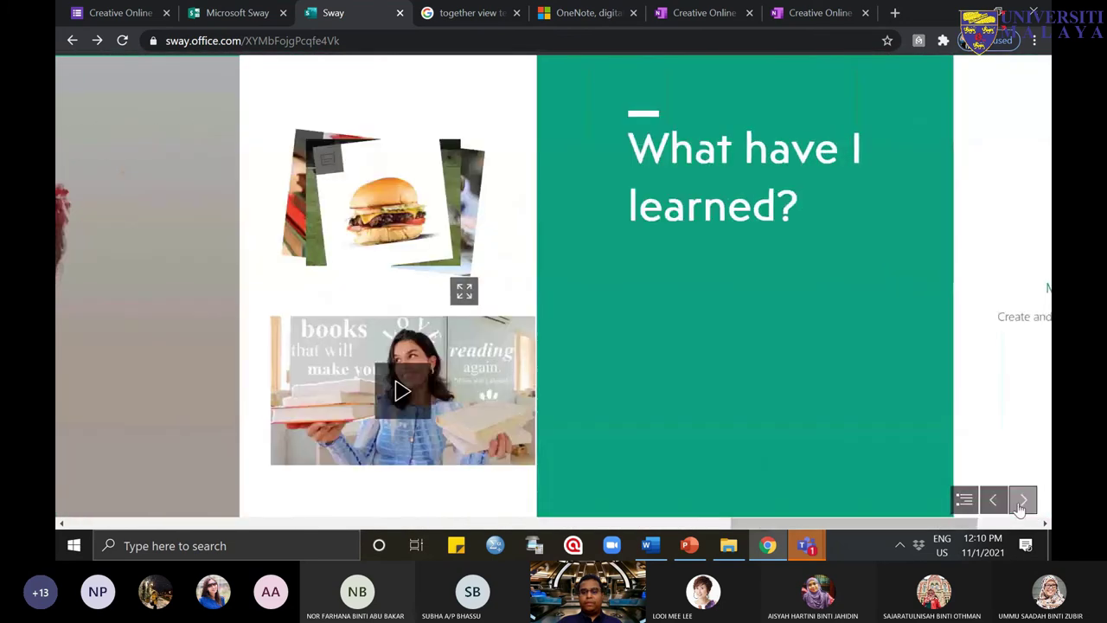
{"action": "left_click", "coordinate": [997, 507]}
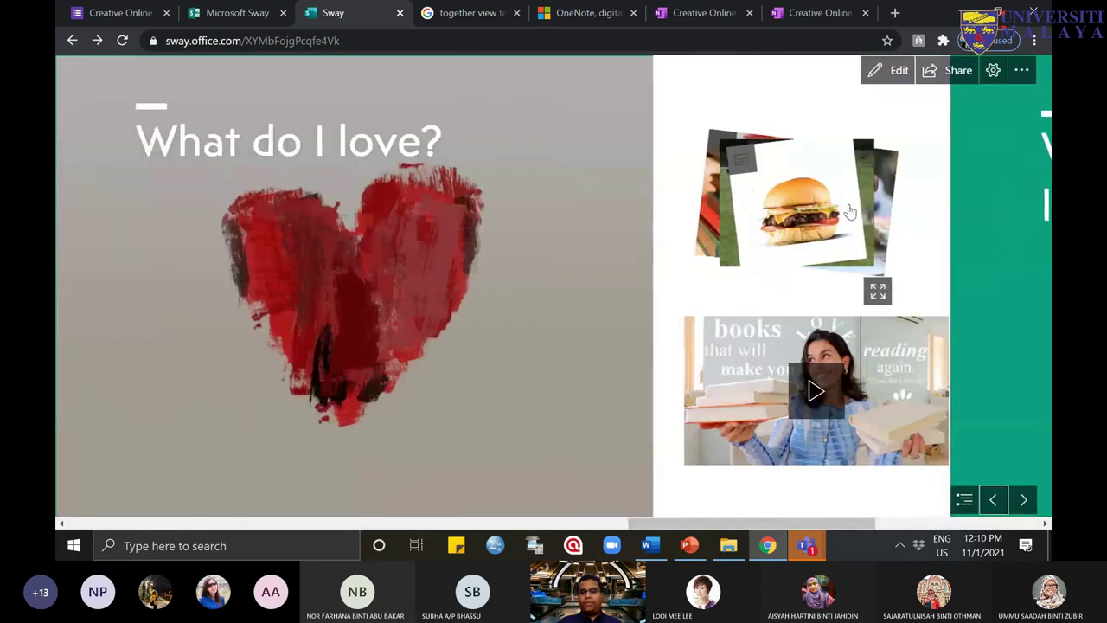
Step: Flip through the stacked images above the books video until the burger is back in front
{"action": "left_click", "coordinate": [810, 213]}
{"action": "left_click", "coordinate": [810, 212]}
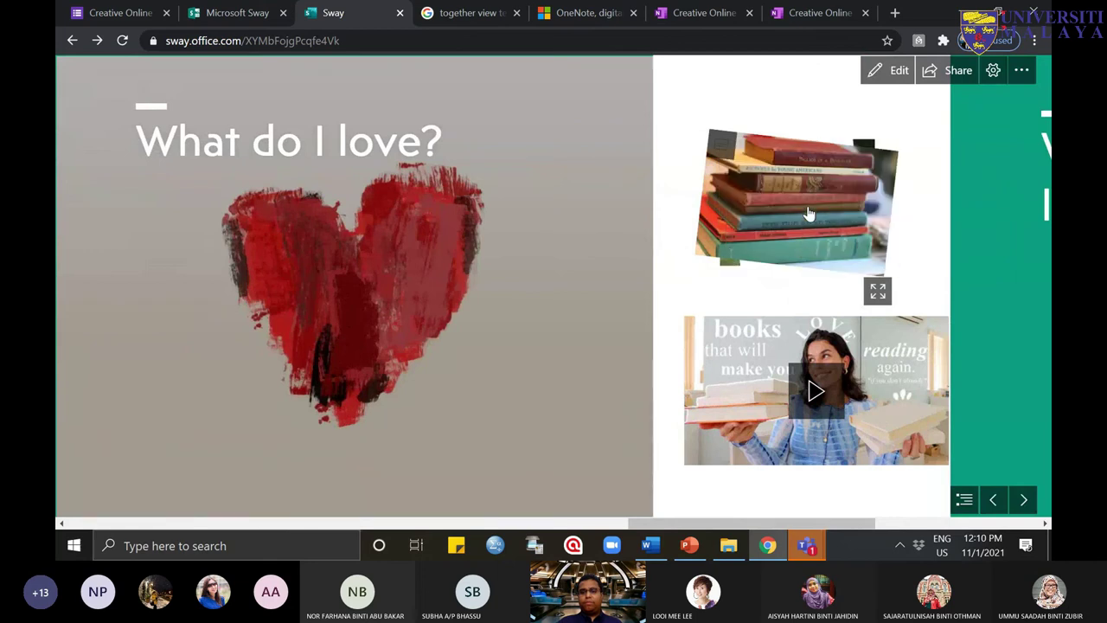
{"action": "left_click", "coordinate": [810, 213]}
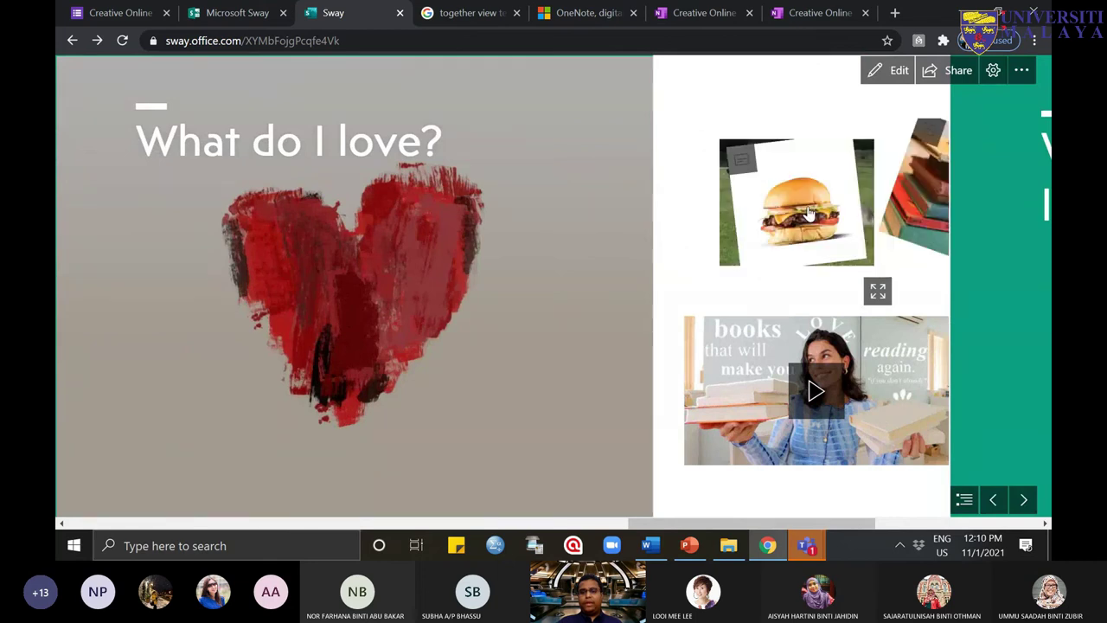
Step: Play the embedded "Books You NEED to Read" video and pause it
{"action": "left_click", "coordinate": [816, 414]}
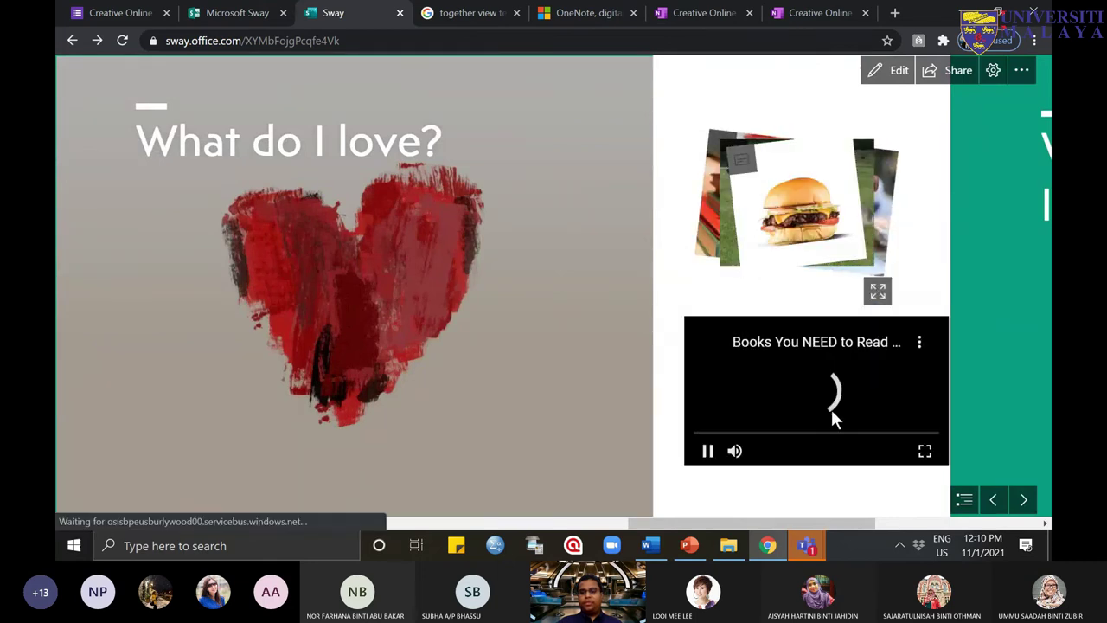
{"action": "left_click", "coordinate": [705, 454]}
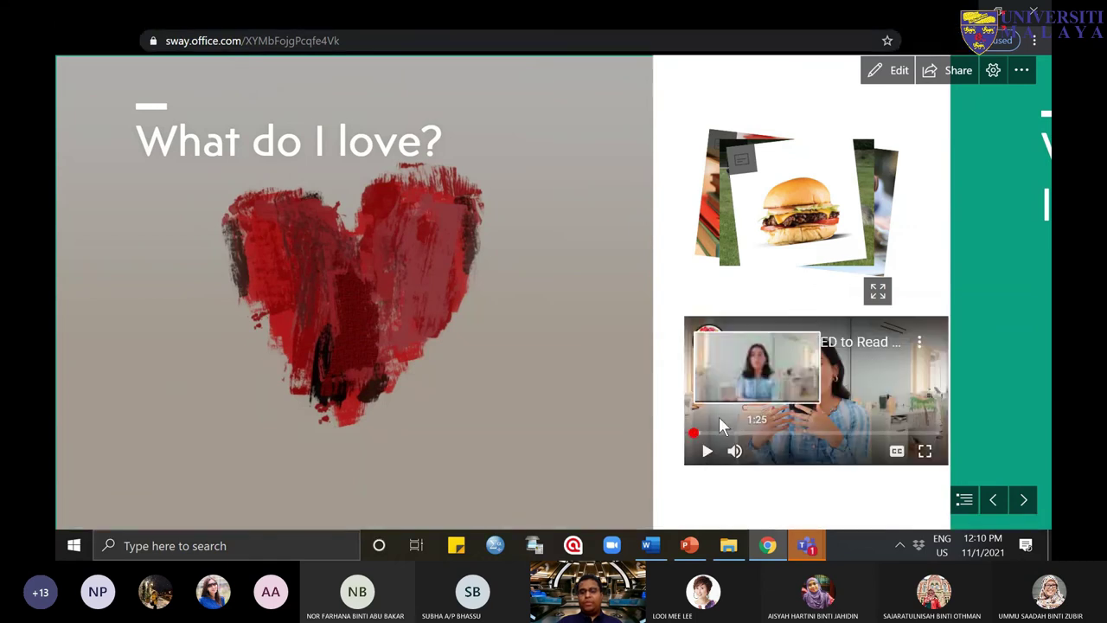
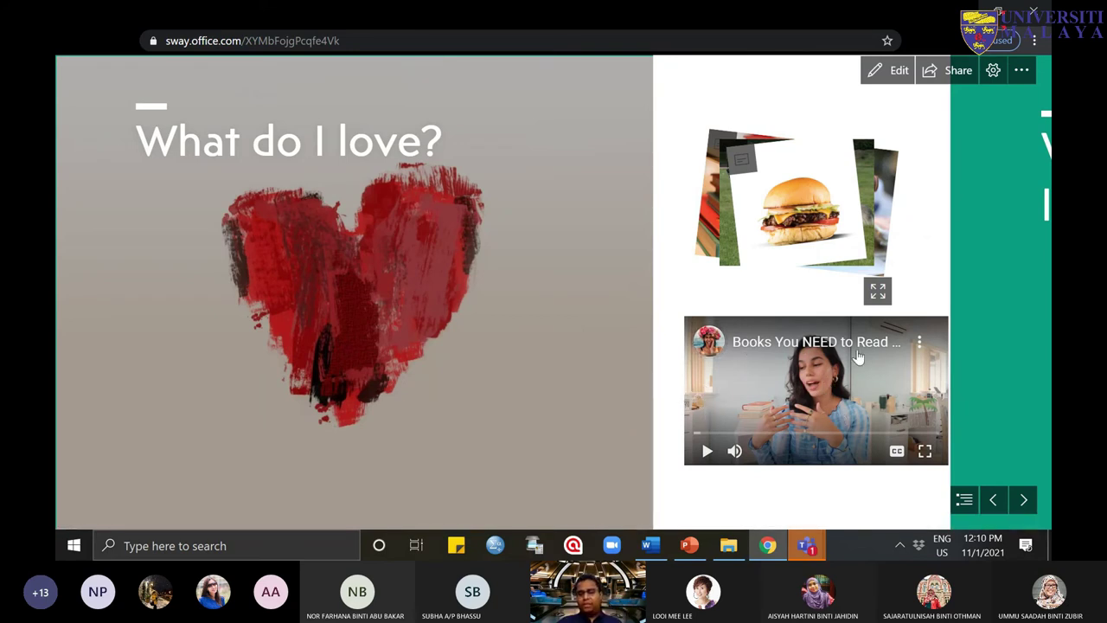
{"action": "left_click", "coordinate": [707, 461]}
{"action": "left_click", "coordinate": [707, 461]}
{"action": "left_click", "coordinate": [707, 461]}
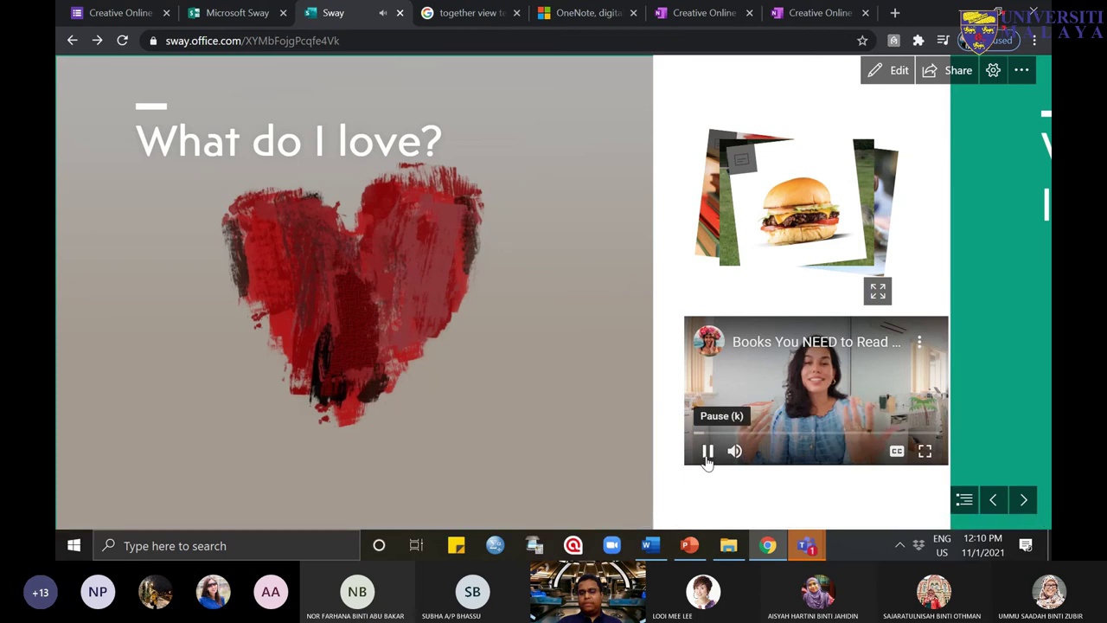
{"action": "left_click", "coordinate": [707, 451]}
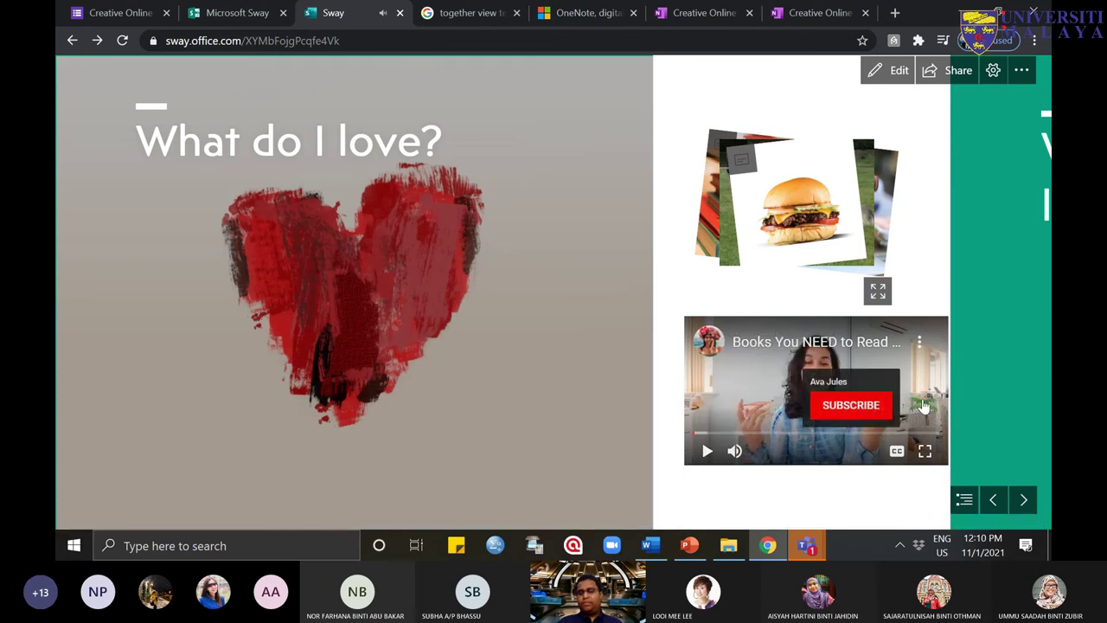
Step: View the books video full screen, exit full screen, and return to editing the storyline
{"action": "left_click", "coordinate": [935, 457]}
{"action": "left_click", "coordinate": [988, 308]}
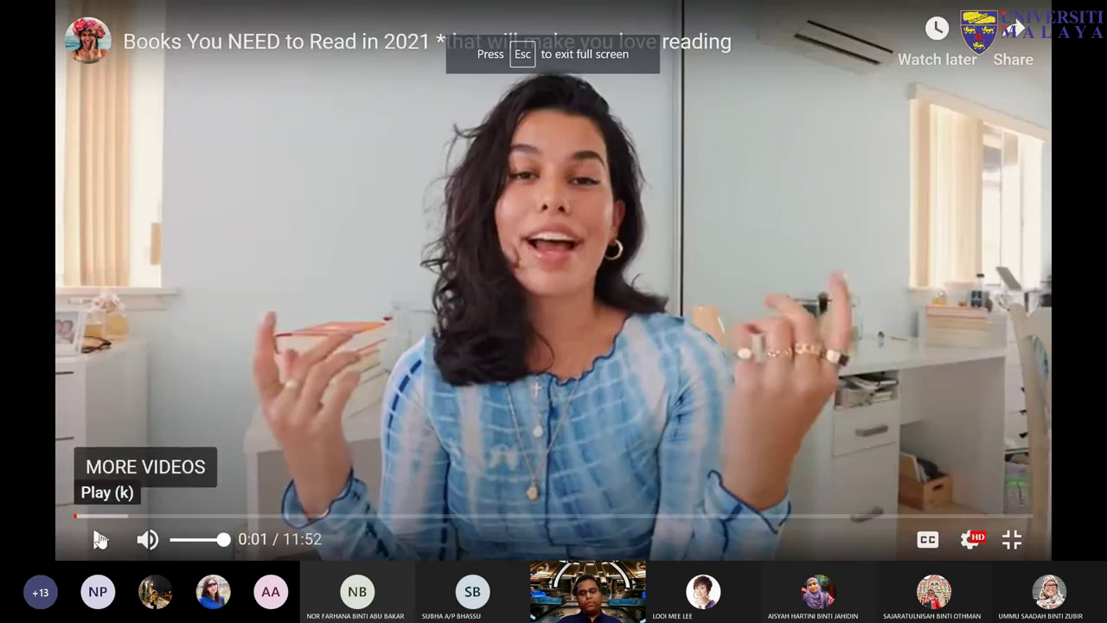
{"action": "key", "text": "Escape"}
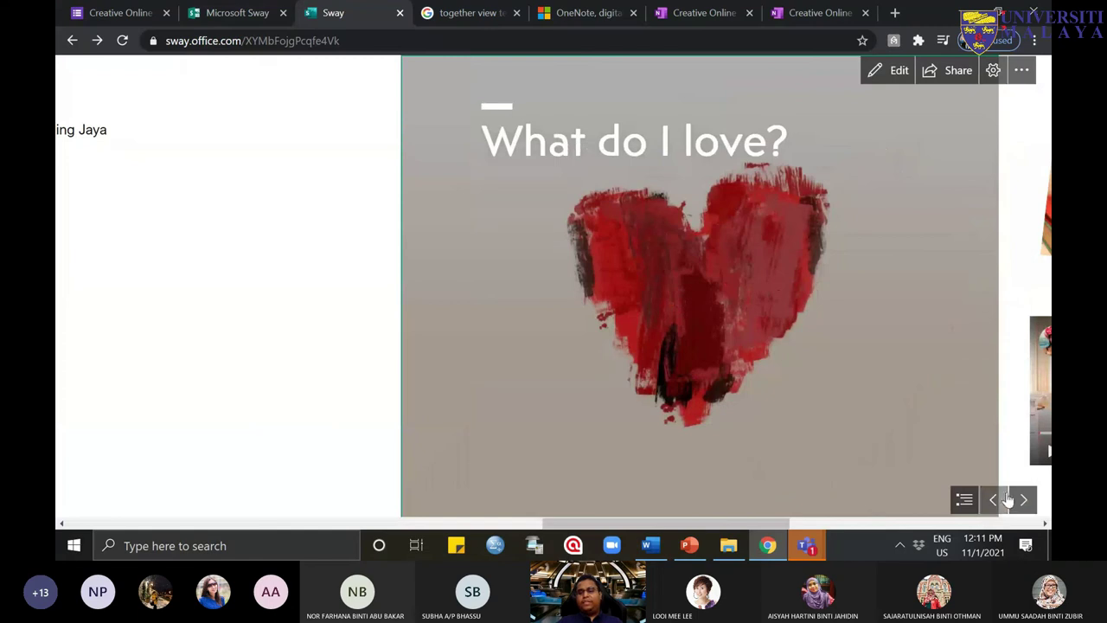
{"action": "left_click", "coordinate": [1023, 499]}
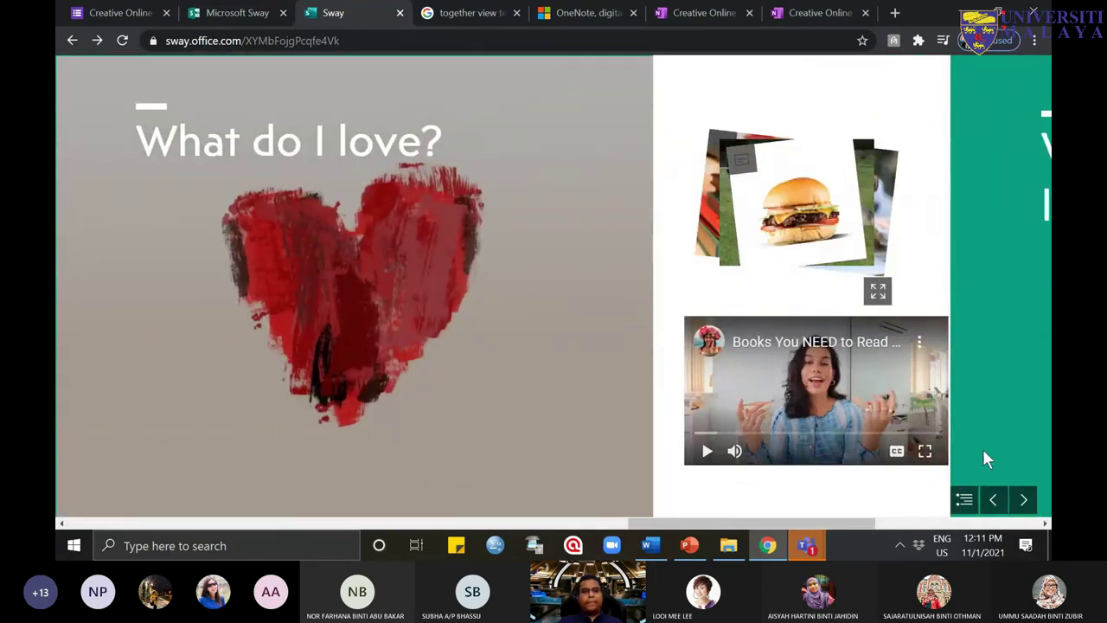
{"action": "key", "text": "alt+Left"}
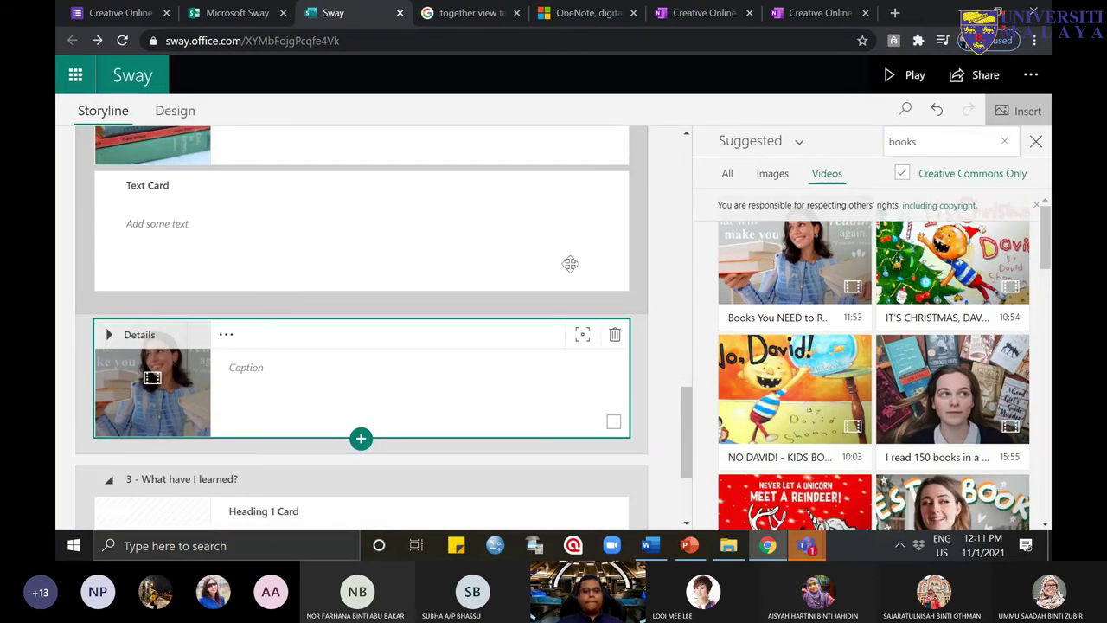
Step: Check the meeting chat in Microsoft Teams, switch back to Sway and close the media suggestions
{"action": "scroll", "coordinate": [570, 263], "scroll_direction": "down", "scroll_amount": 2}
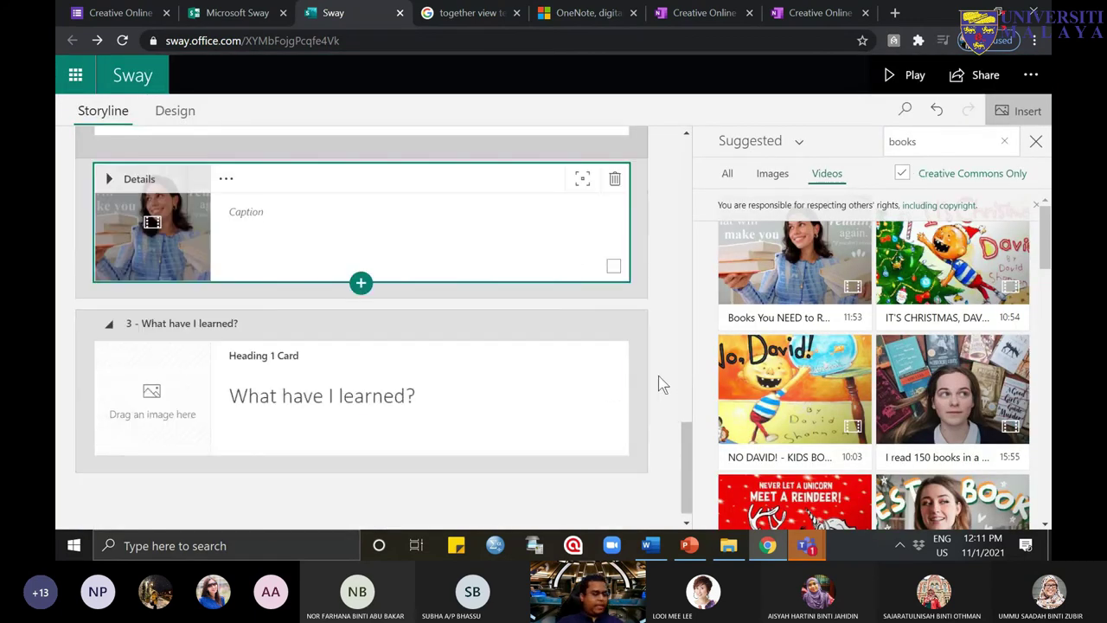
{"action": "mouse_move", "coordinate": [809, 543]}
{"action": "left_click", "coordinate": [871, 464]}
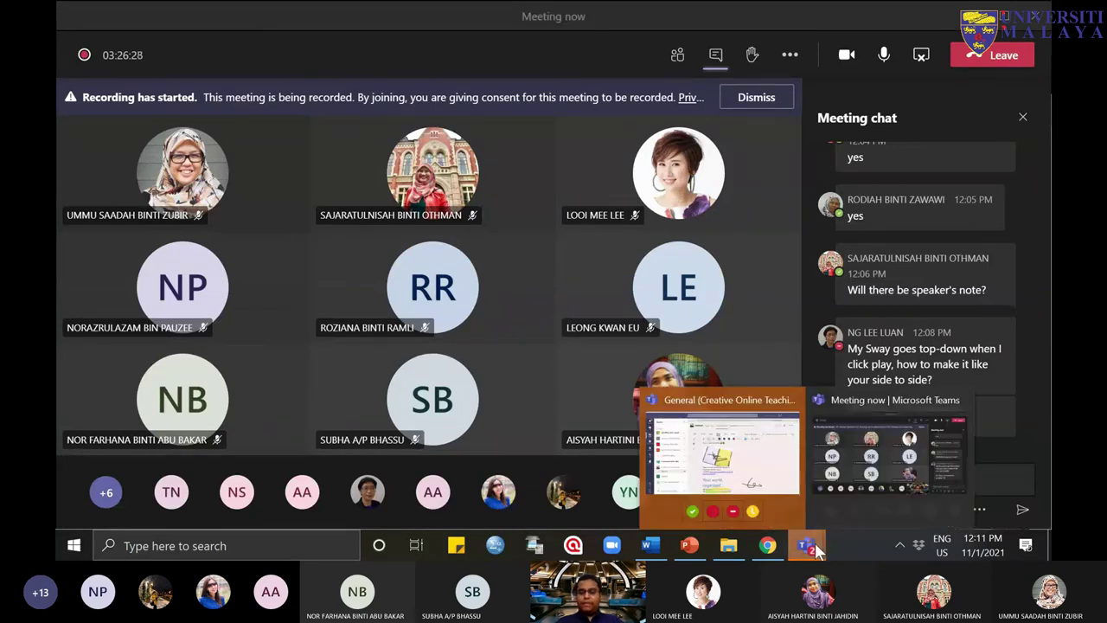
{"action": "left_click", "coordinate": [772, 543]}
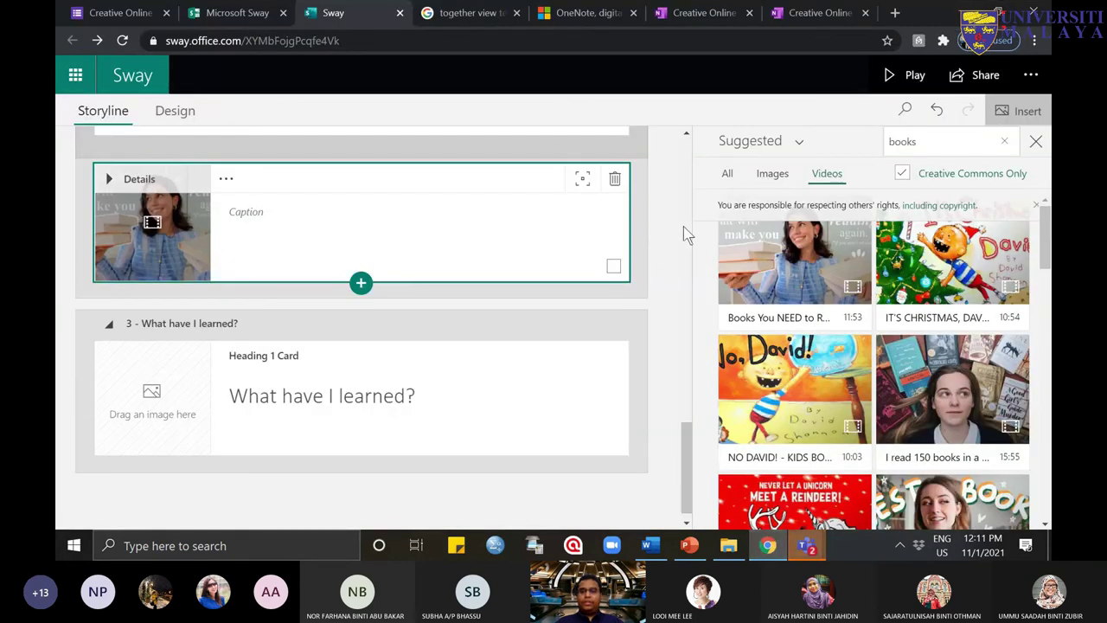
{"action": "left_click", "coordinate": [1036, 141]}
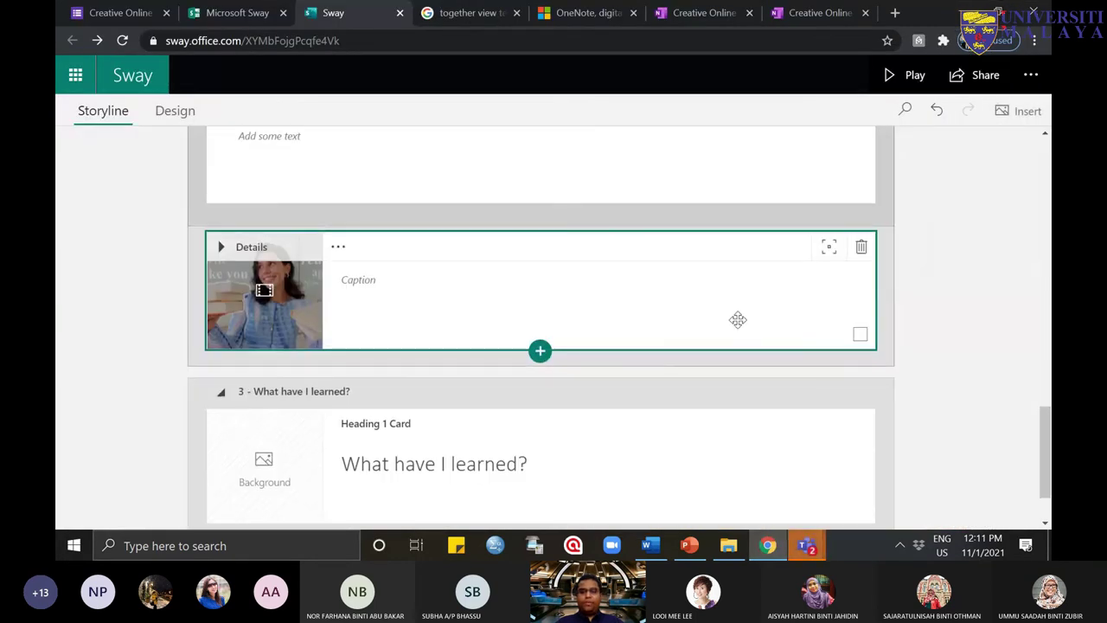
Step: Play the Sway and open its autoplay, layout and animation settings
{"action": "scroll", "coordinate": [734, 319], "scroll_direction": "up", "scroll_amount": 3}
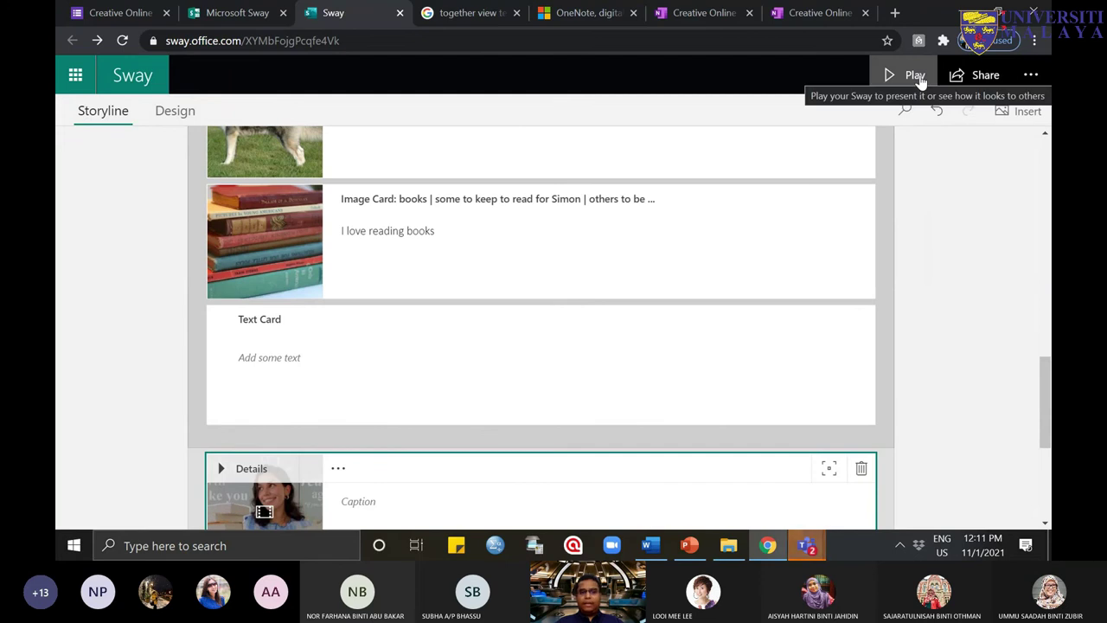
{"action": "left_click", "coordinate": [915, 76]}
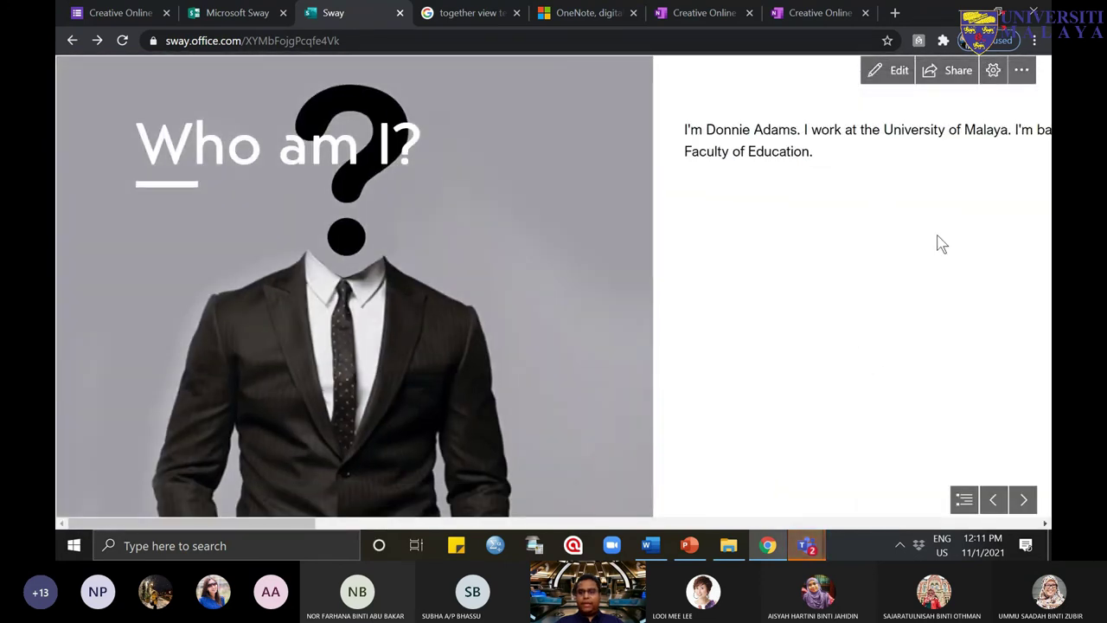
{"action": "left_click", "coordinate": [994, 72]}
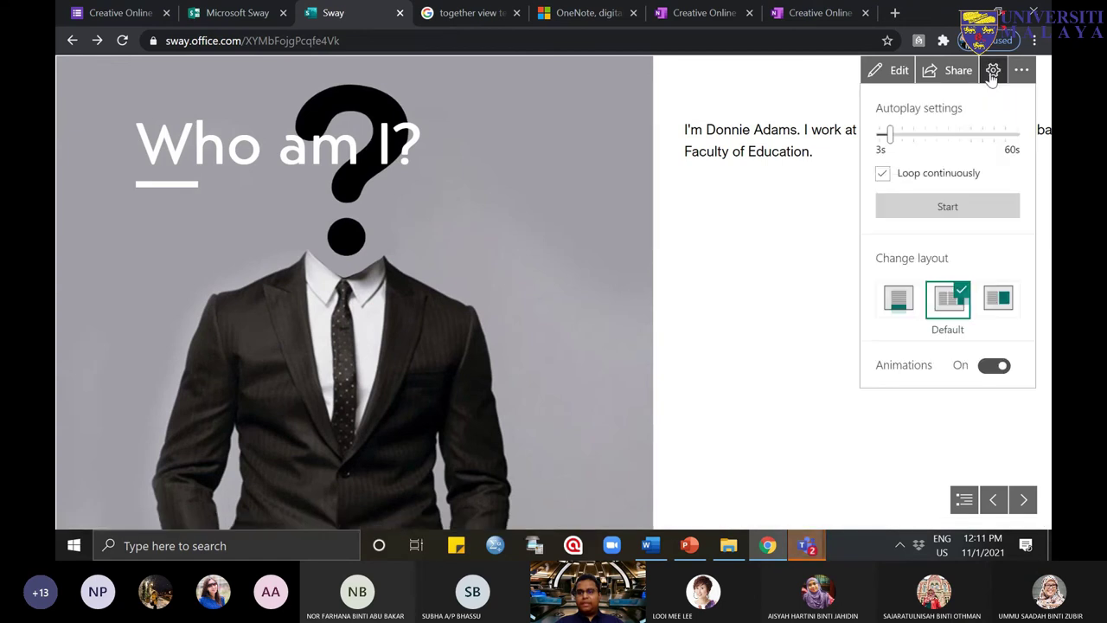
{"action": "left_click", "coordinate": [993, 74]}
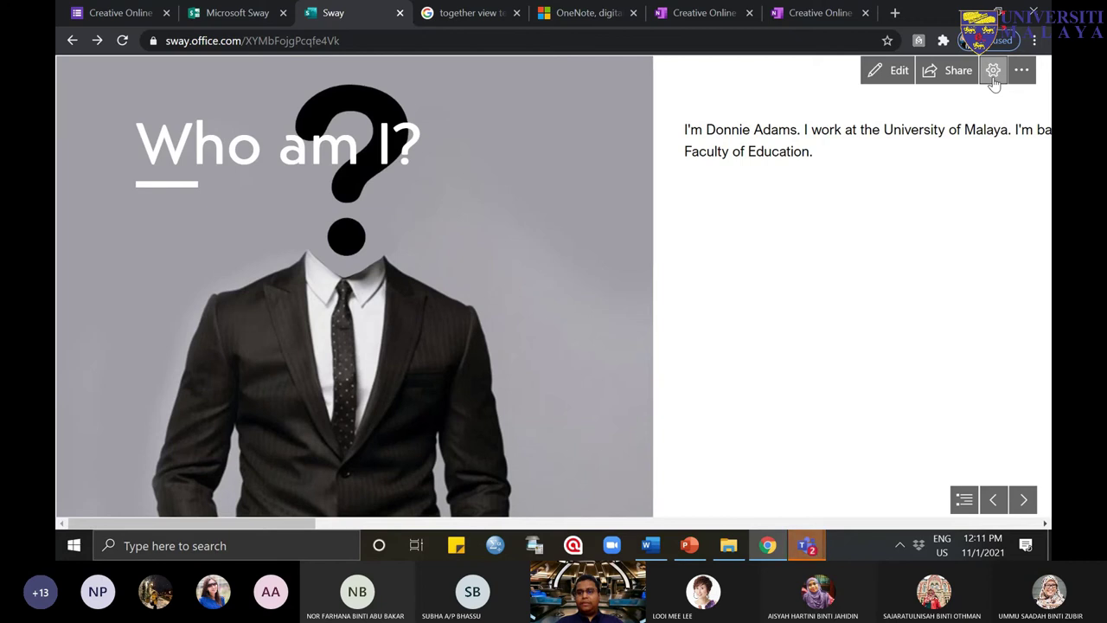
{"action": "left_click", "coordinate": [993, 75]}
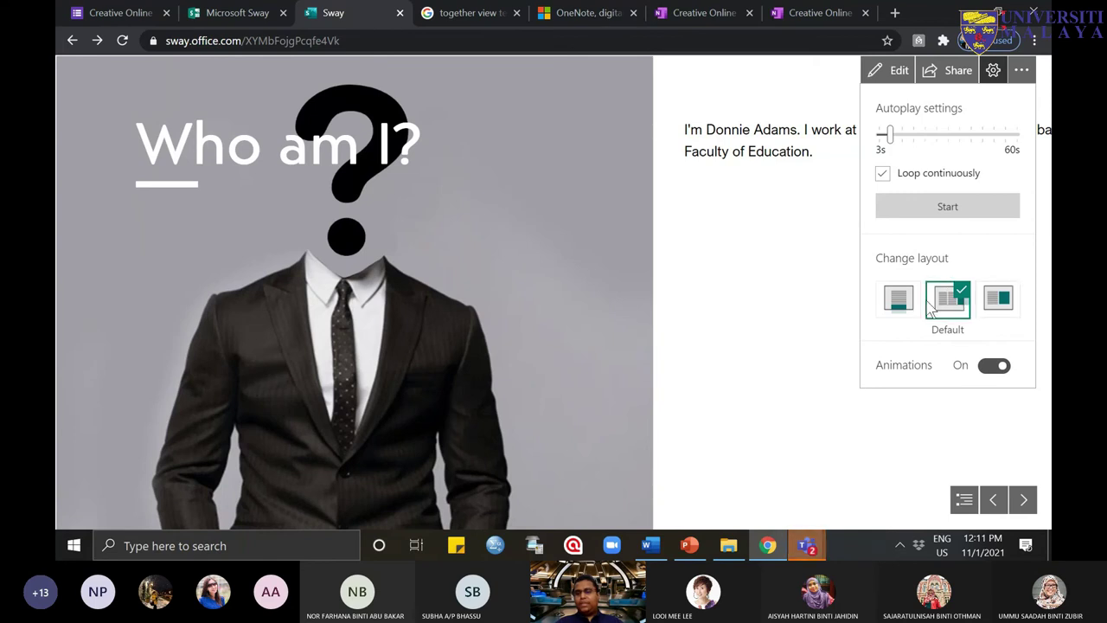
Step: Switch the playing Sway to the vertical scrolling layout, then browse down through its sections and back to the start
{"action": "left_click", "coordinate": [900, 303]}
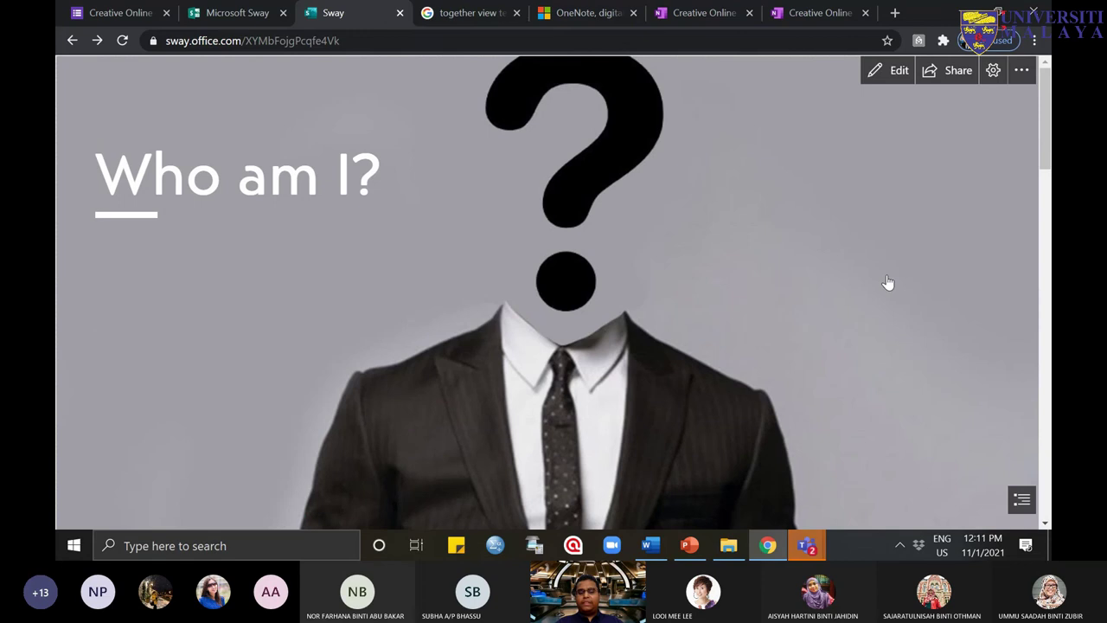
{"action": "scroll", "coordinate": [896, 350], "scroll_direction": "down", "scroll_amount": 10}
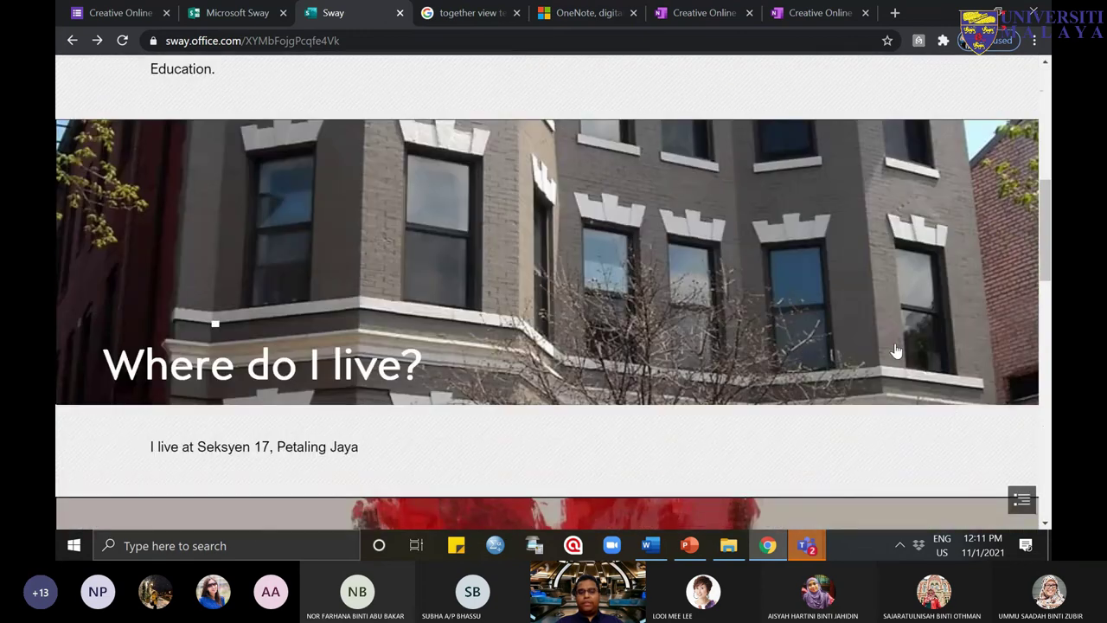
{"action": "scroll", "coordinate": [896, 350], "scroll_direction": "down", "scroll_amount": 10}
{"action": "scroll", "coordinate": [896, 351], "scroll_direction": "up", "scroll_amount": 2}
{"action": "scroll", "coordinate": [896, 351], "scroll_direction": "up", "scroll_amount": 15}
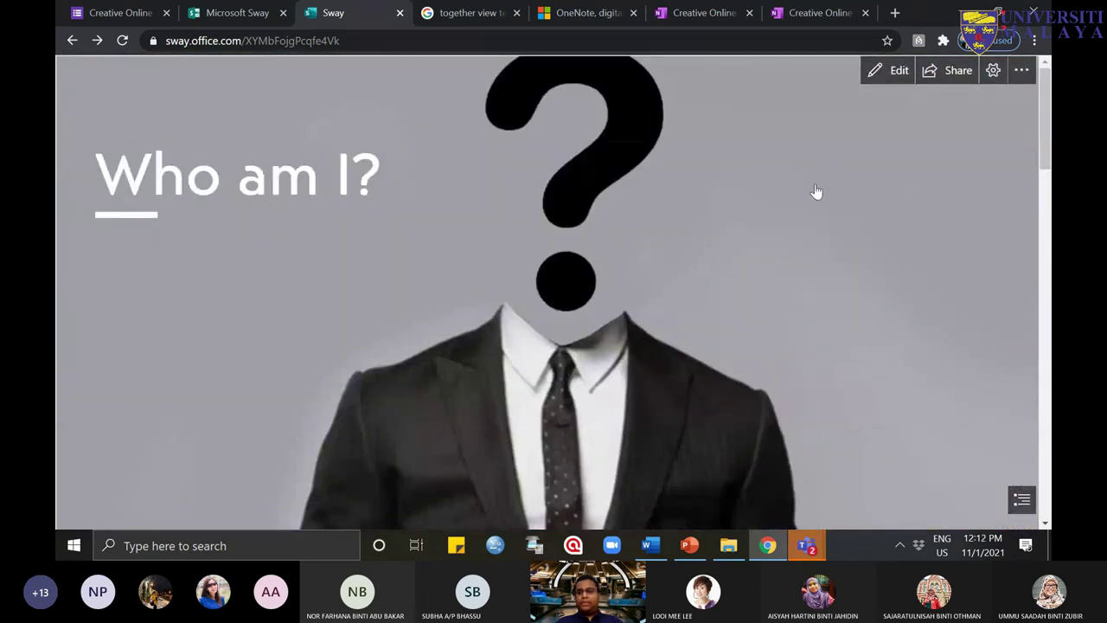
Step: Switch the playing Sway to the slide-by-slide layout, advance to the text after "Where do I live?" and return to editing
{"action": "left_click", "coordinate": [992, 76]}
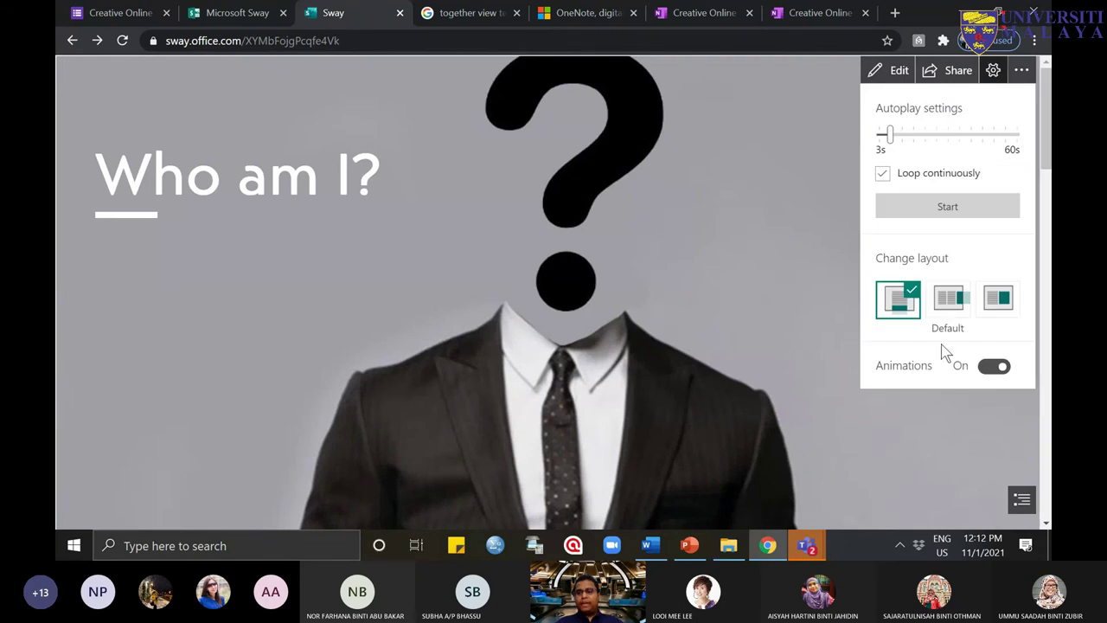
{"action": "left_click", "coordinate": [999, 299]}
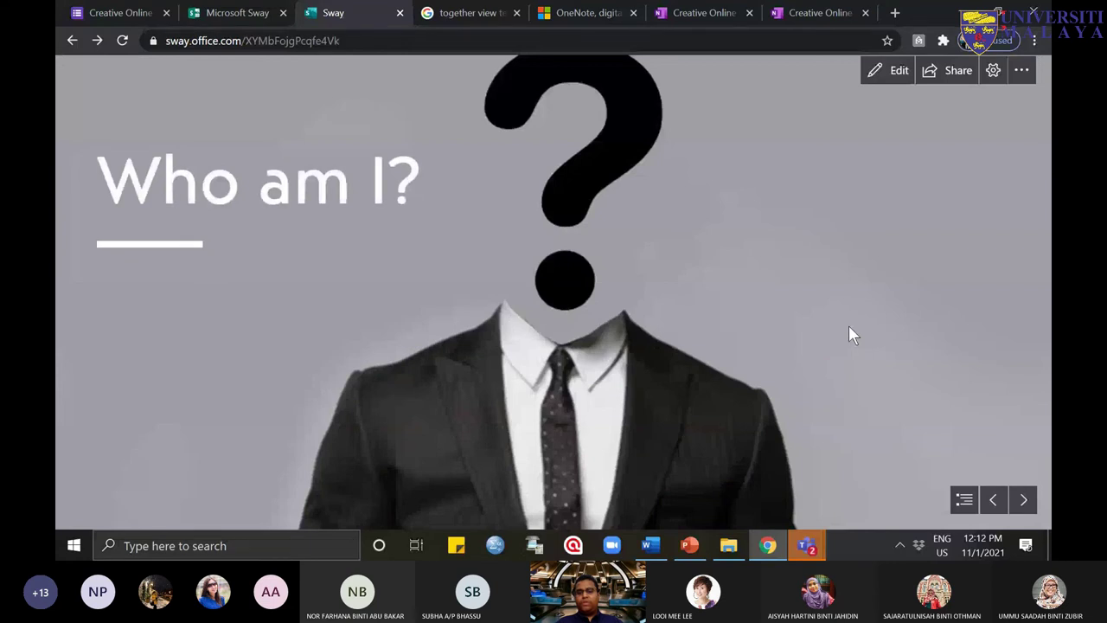
{"action": "left_click", "coordinate": [1024, 500]}
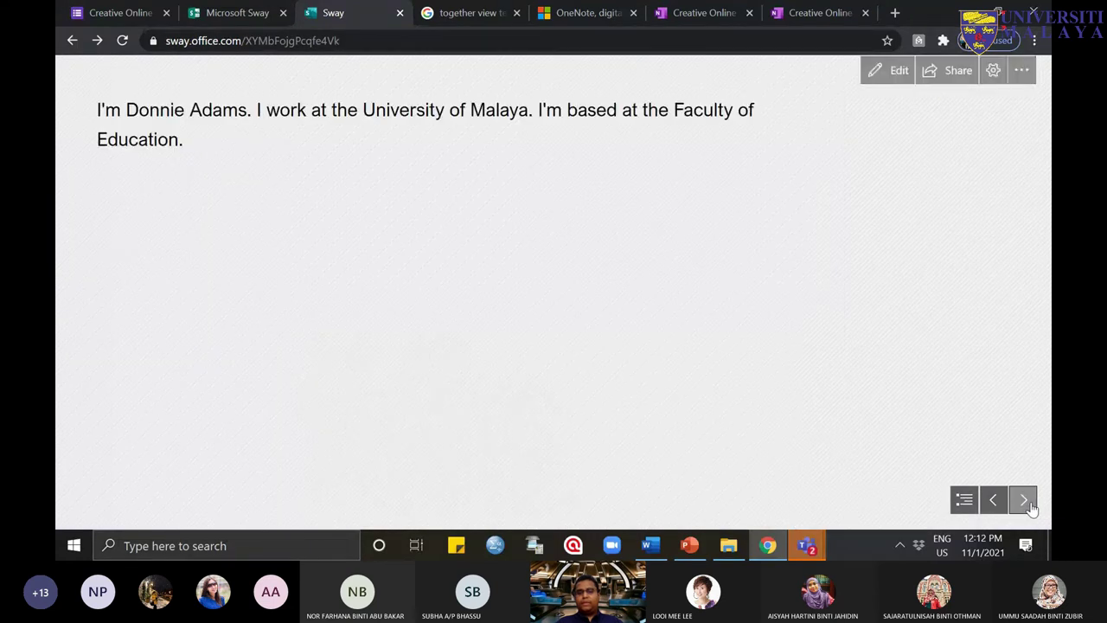
{"action": "left_click", "coordinate": [1026, 502]}
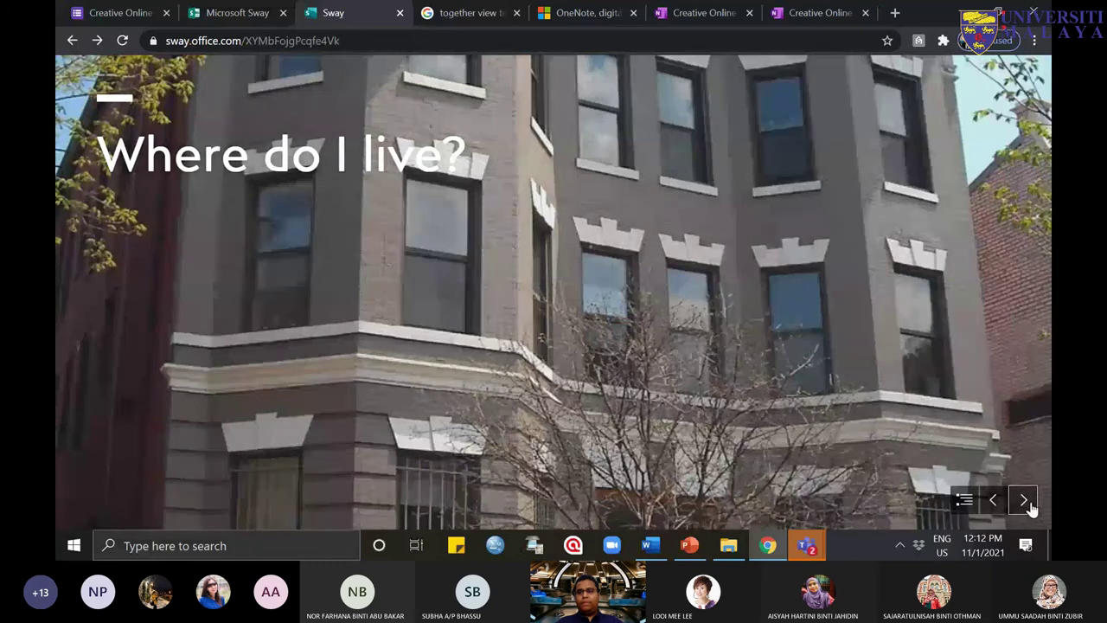
{"action": "left_click", "coordinate": [1026, 502]}
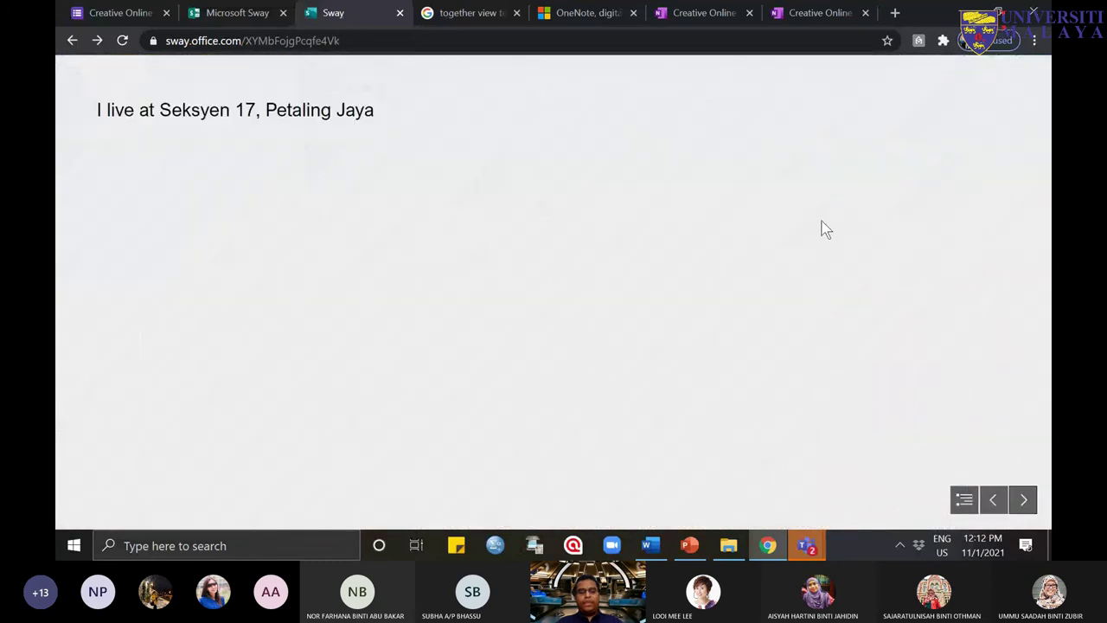
{"action": "key", "text": "Escape"}
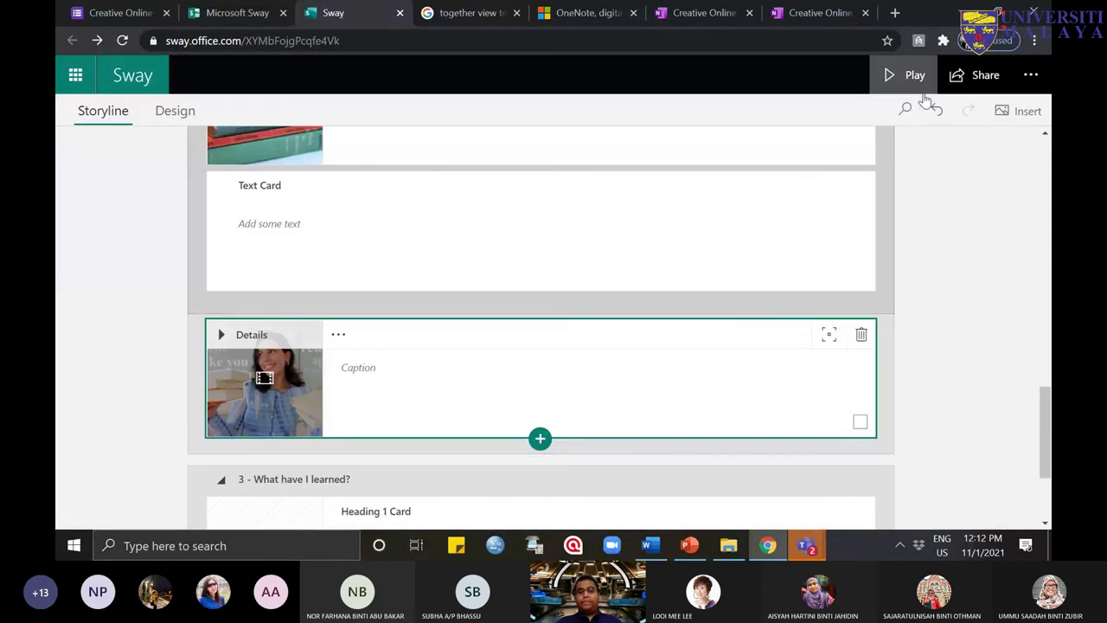
Step: Read the meeting chat in Microsoft Teams again and return to the Sway storyline
{"action": "left_click", "coordinate": [822, 541]}
{"action": "left_click", "coordinate": [880, 492]}
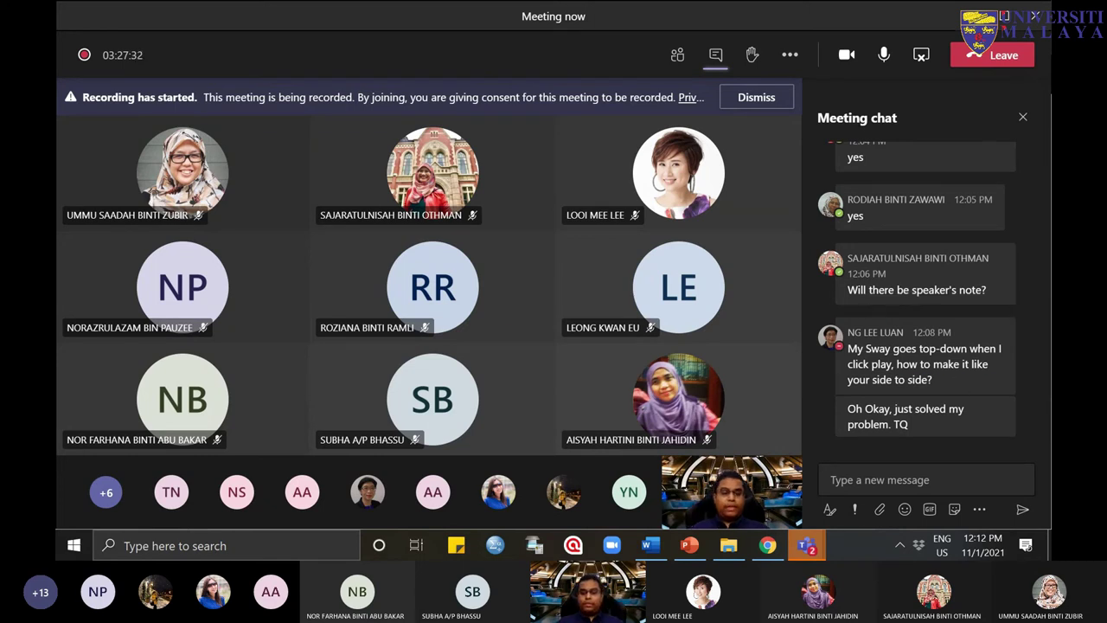
{"action": "left_click", "coordinate": [808, 547]}
Step: Search for background images for the "What have I learned?" heading card using "what have i learned"
{"action": "scroll", "coordinate": [735, 467], "scroll_direction": "down", "scroll_amount": 3}
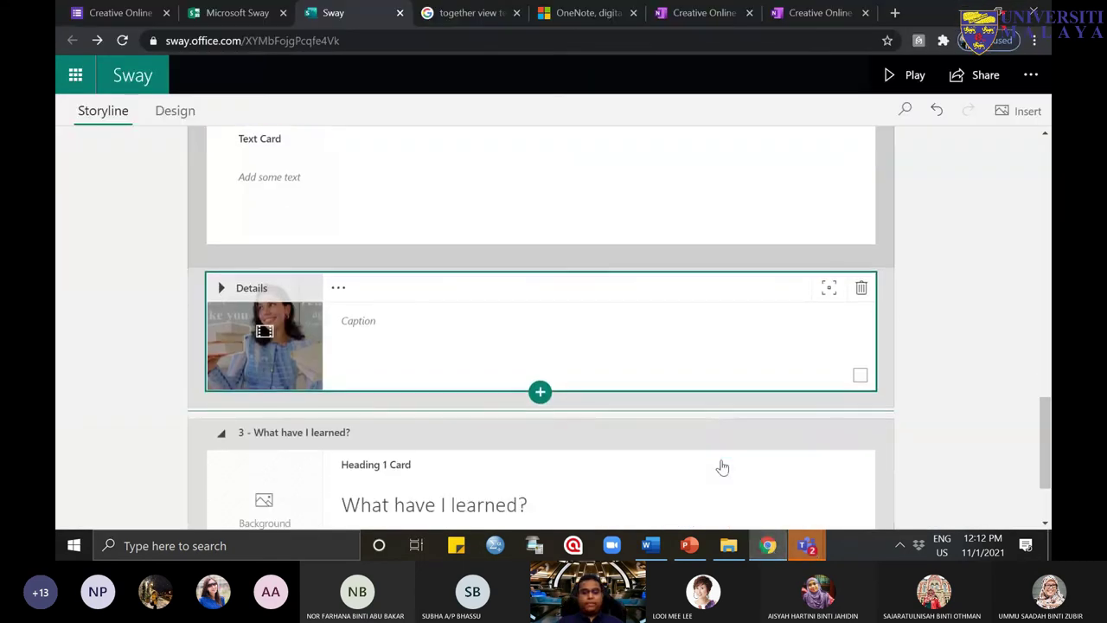
{"action": "left_click", "coordinate": [434, 403]}
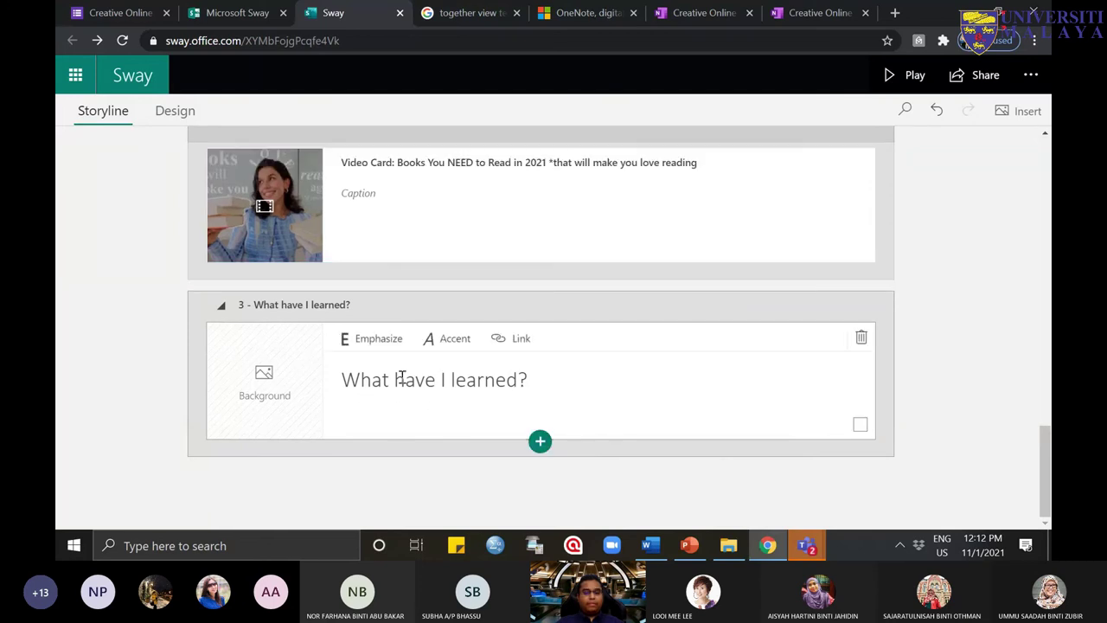
{"action": "left_click", "coordinate": [275, 391]}
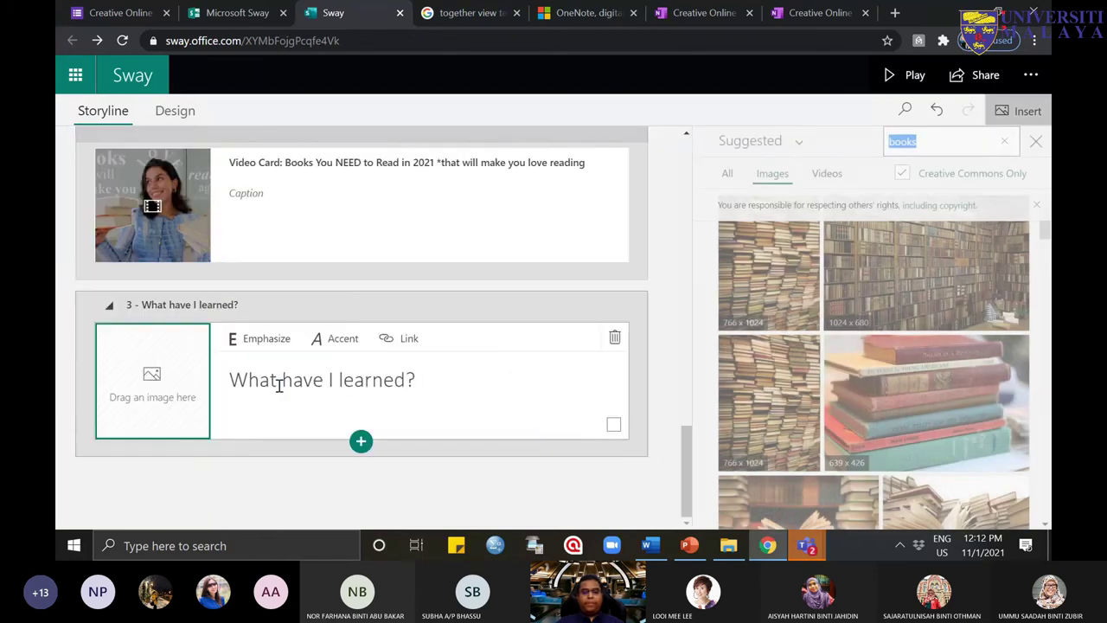
{"action": "type", "text": "a"}
{"action": "key", "text": "BackSpace"}
{"action": "type", "text": "what ha"}
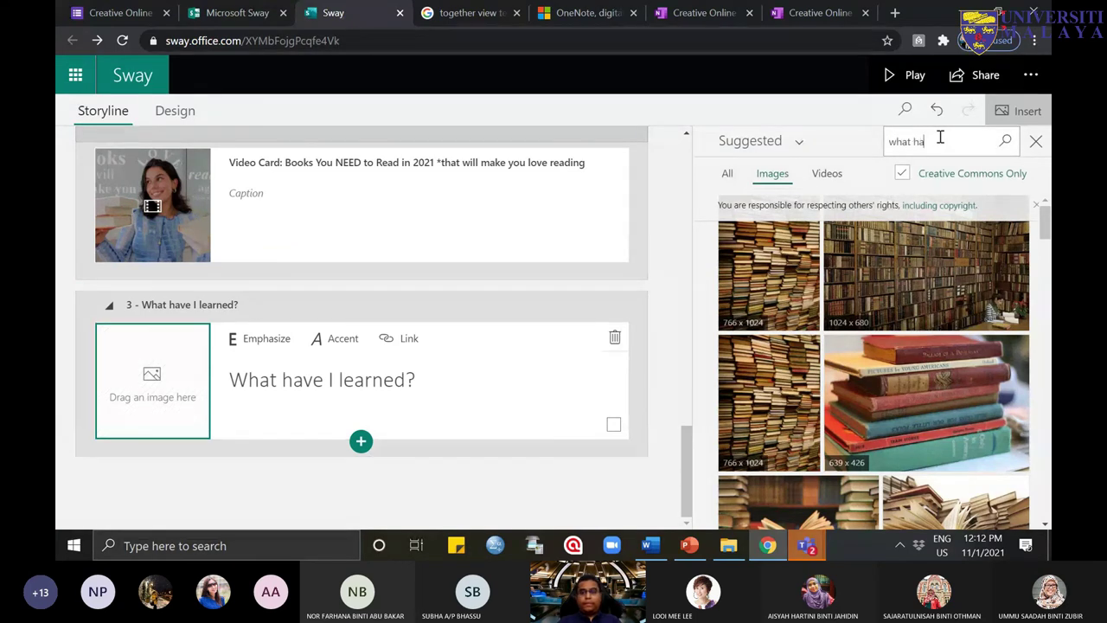
{"action": "type", "text": "ve"}
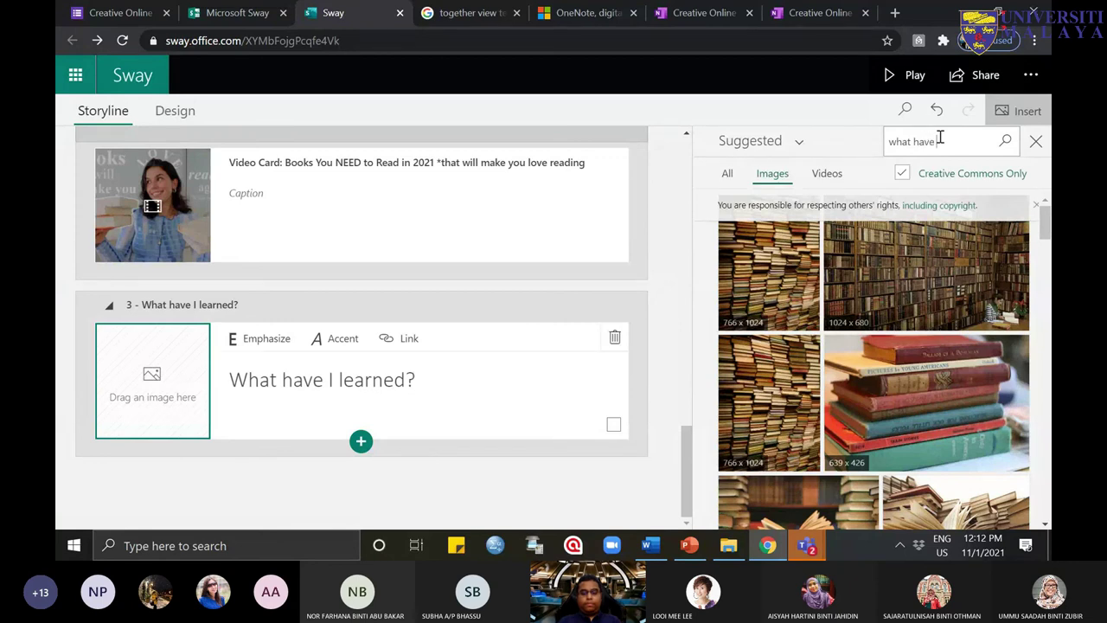
{"action": "type", "text": " i learned"}
{"action": "key", "text": "Return"}
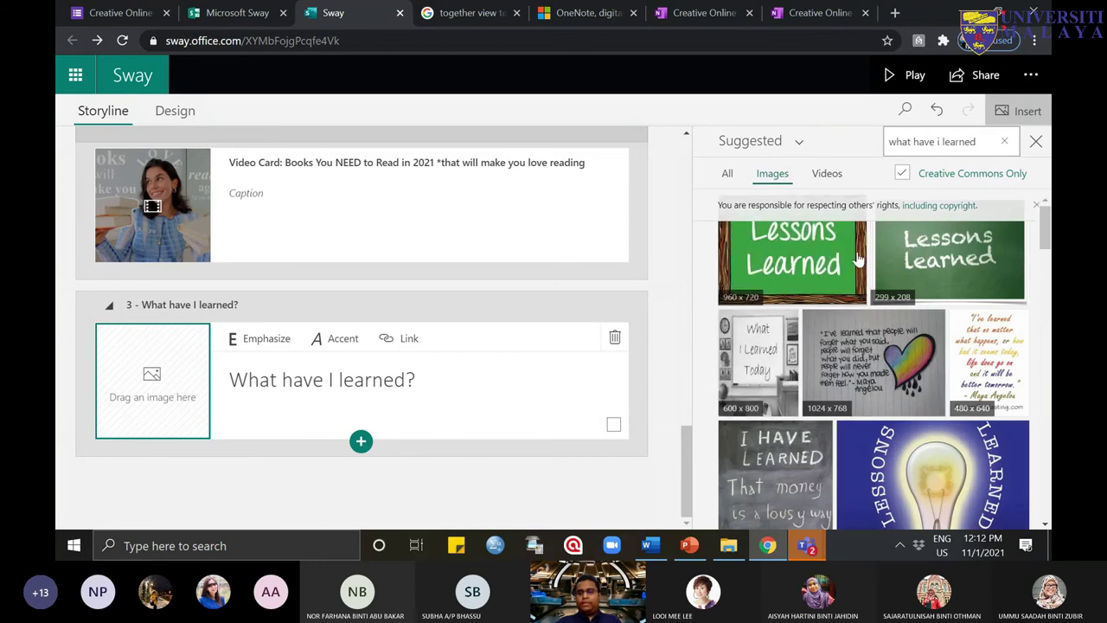
Step: Add the 299 x 208 "Lessons learned" chalkboard image as the heading card's background, and put the cursor in its title
{"action": "left_click", "coordinate": [925, 260]}
{"action": "left_click", "coordinate": [975, 142]}
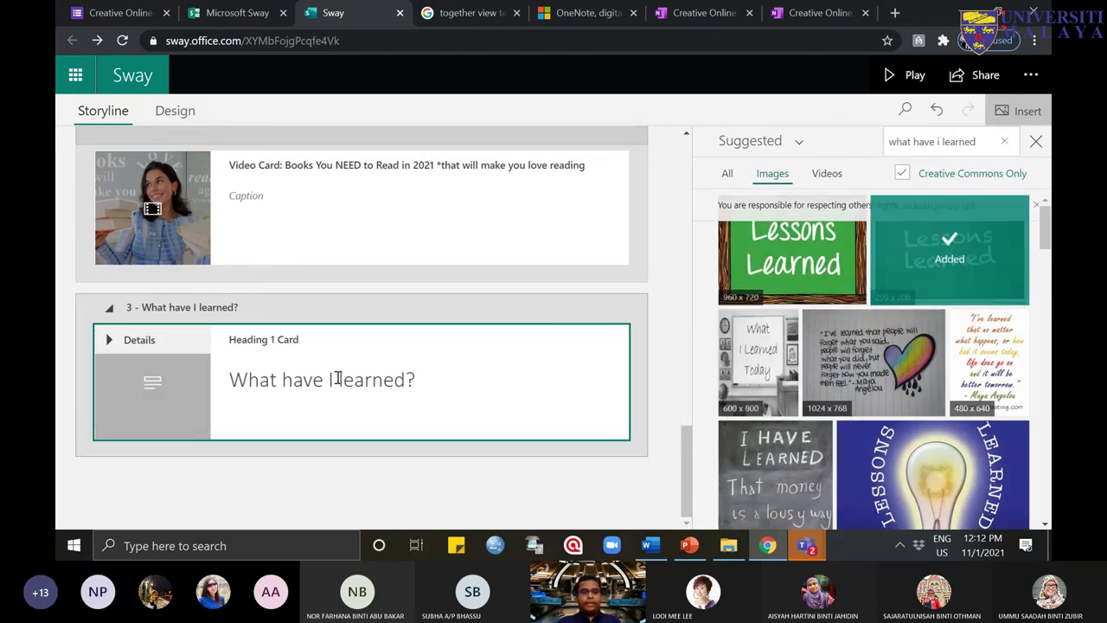
{"action": "left_click_drag", "start_coordinate": [302, 394], "coordinate": [309, 394]}
{"action": "left_click", "coordinate": [425, 415]}
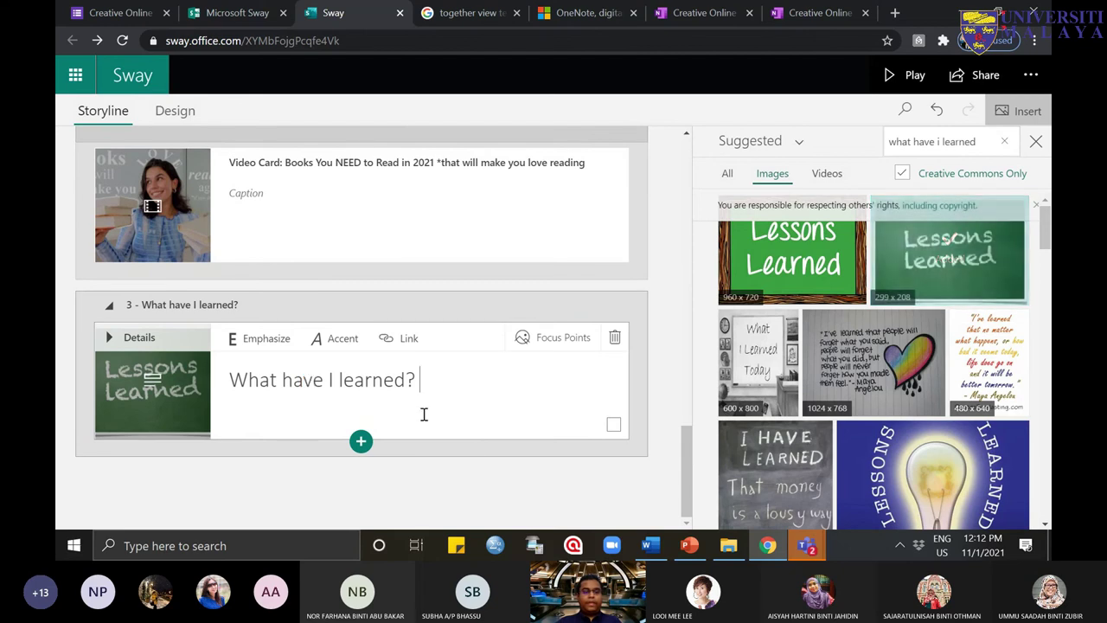
Step: Add a text card under the last heading: "I have learned how to use Microsoft Sway. It is very interesting and captivating. I will surely use"
{"action": "left_click", "coordinate": [361, 442]}
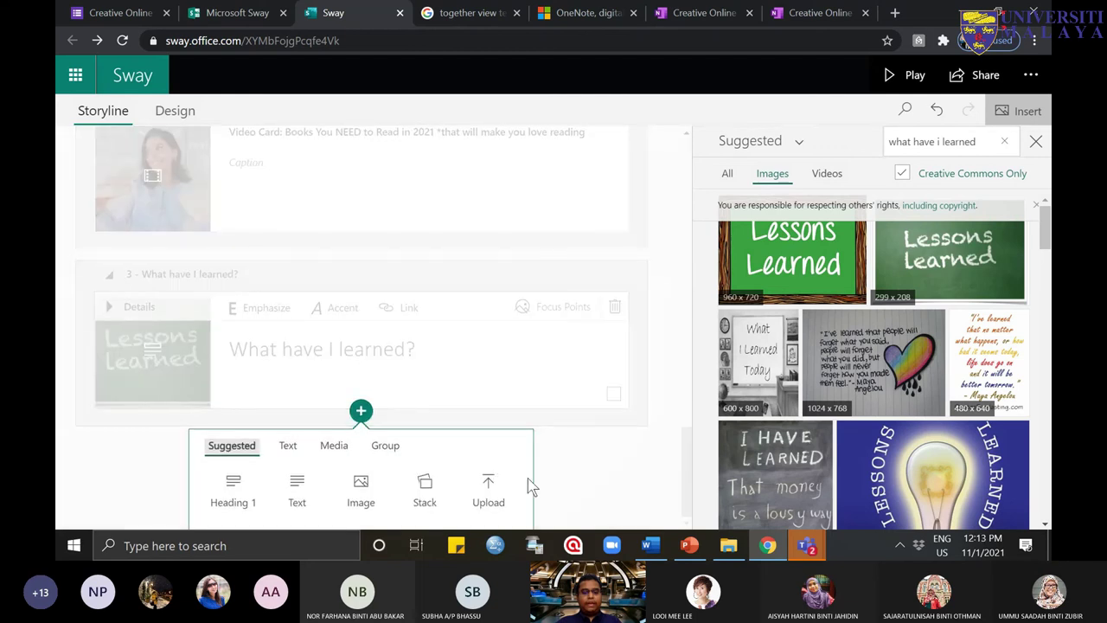
{"action": "left_click", "coordinate": [307, 486]}
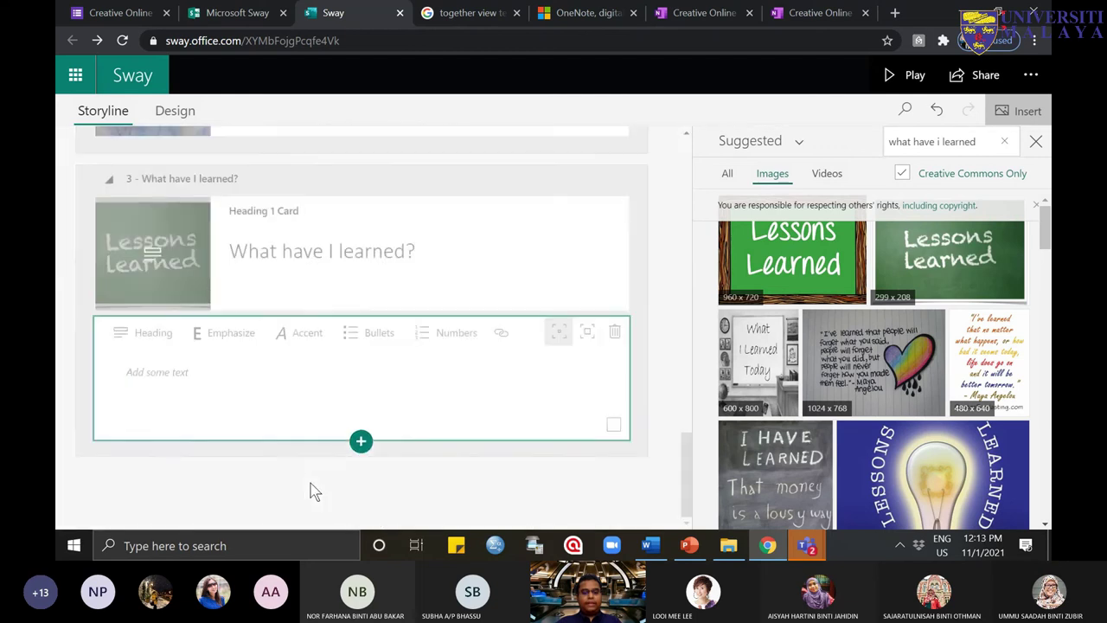
{"action": "left_click", "coordinate": [307, 394]}
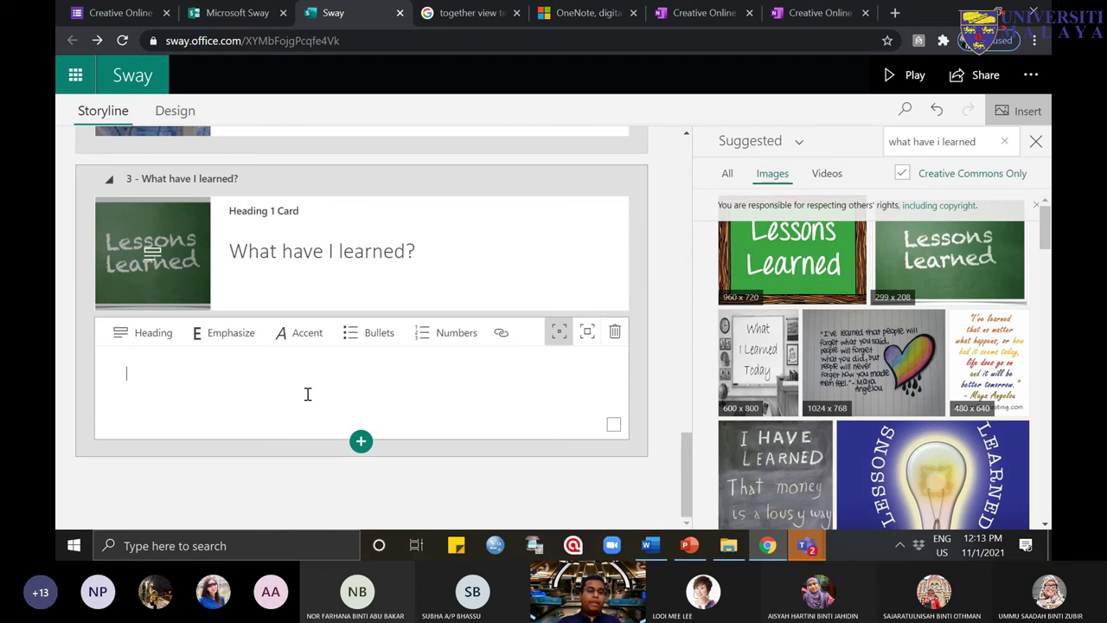
{"action": "type", "text": "I have learned how to use Mc"}
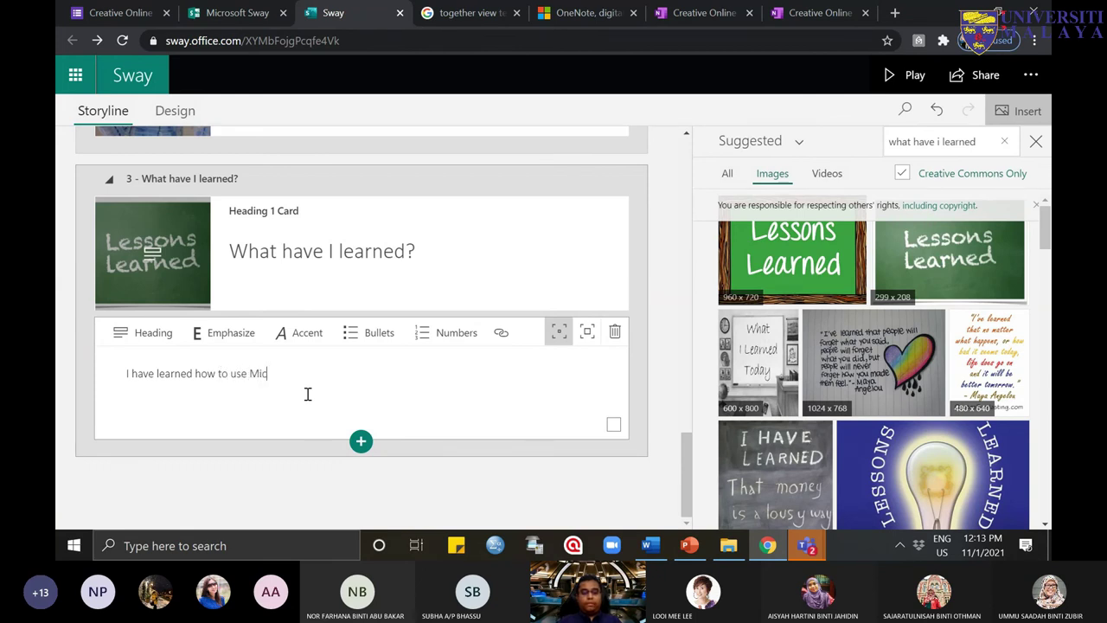
{"action": "type", "text": "crosft"}
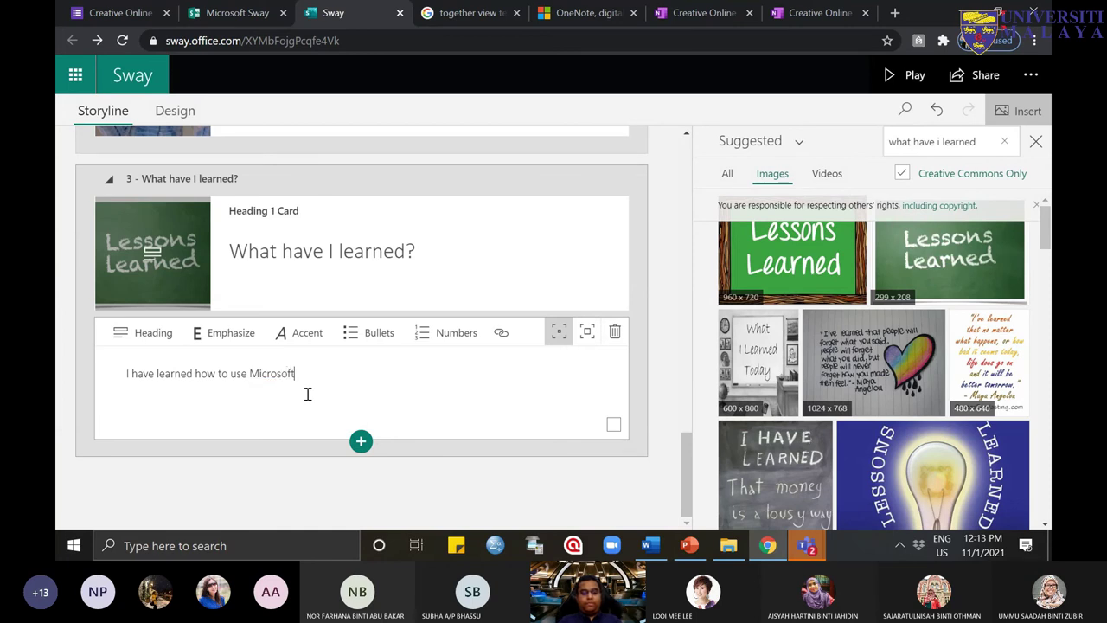
{"action": "key", "text": "BackSpace"}
{"action": "key", "text": "BackSpace"}
{"action": "key", "text": "BackSpace"}
{"action": "type", "text": "way. It is very interesting and captivating. I will surely use"}
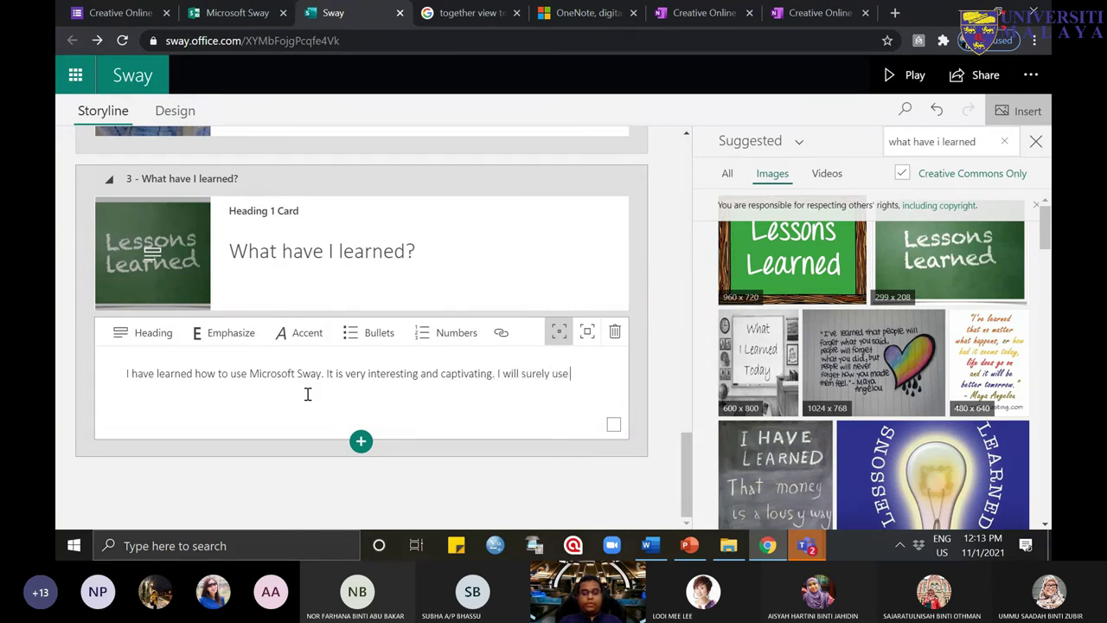
Step: Complete the card's last sentence with "Microsoft Sway for future presentation and encourage my students to explore it."
{"action": "type", "text": "ros"}
{"action": "key", "text": "BackSpace"}
{"action": "key", "text": "BackSpace"}
{"action": "type", "text": "oft Sway fo"}
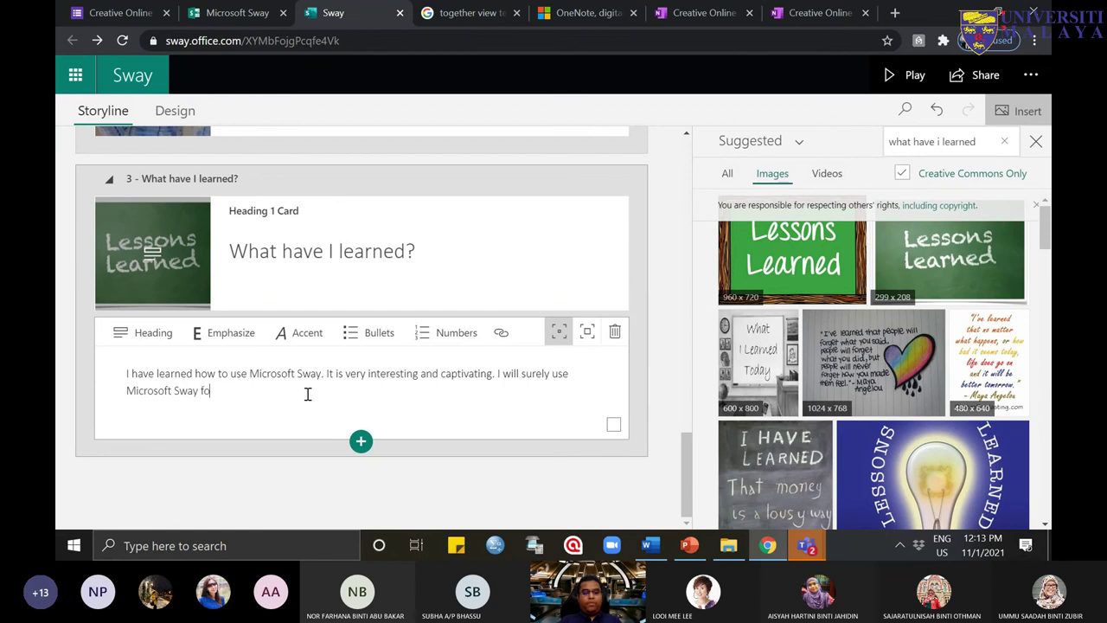
{"action": "type", "text": "r future present"}
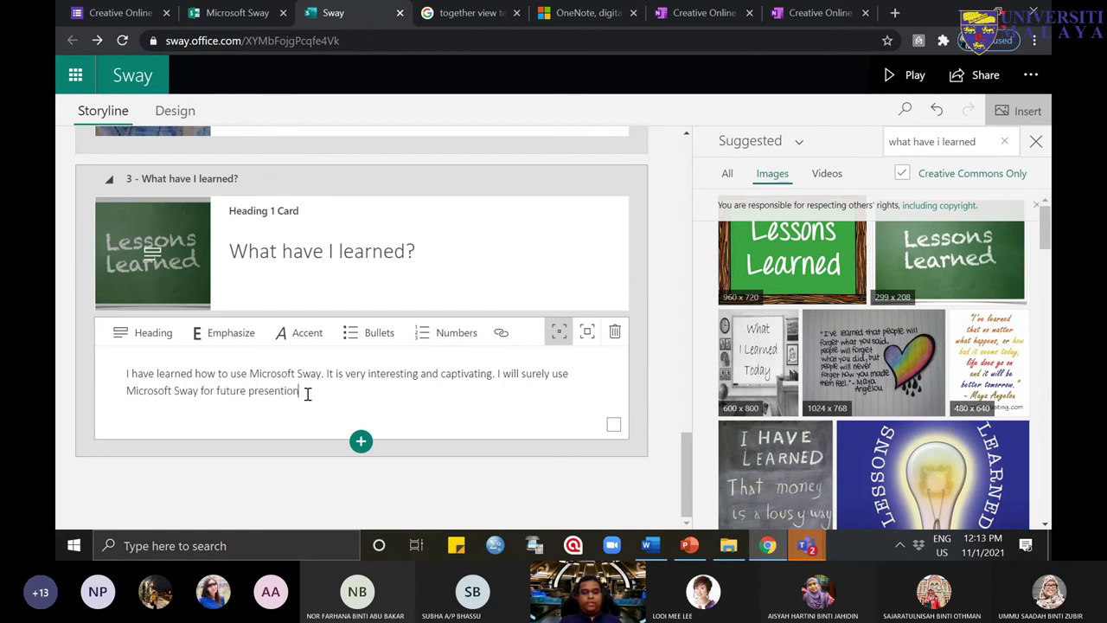
{"action": "type", "text": "ation"}
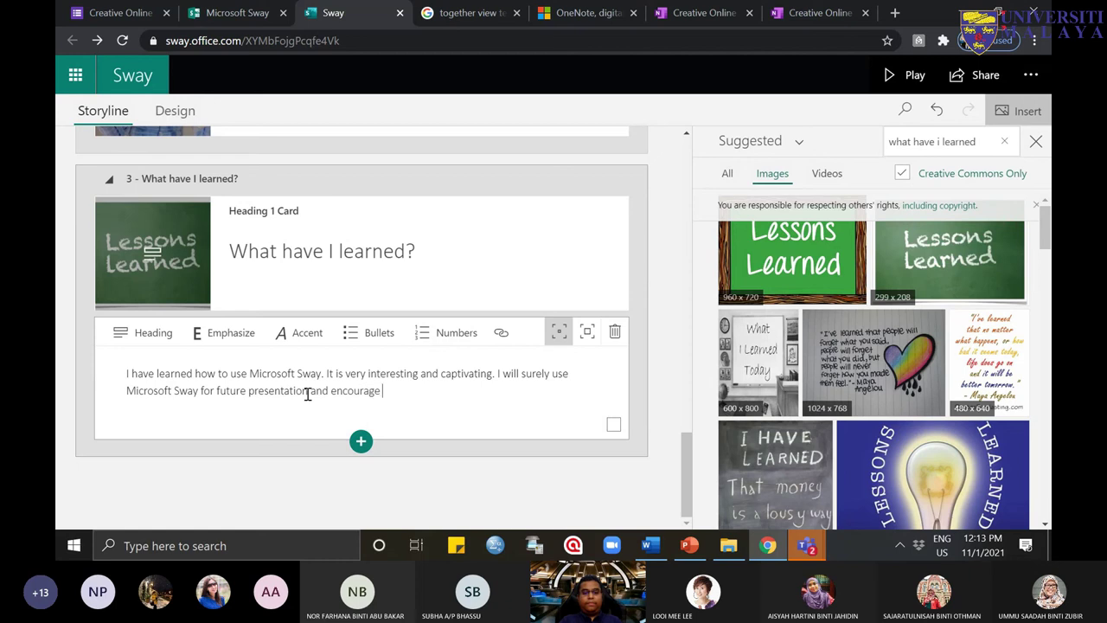
{"action": "type", "text": " and encourage my students to explore it."}
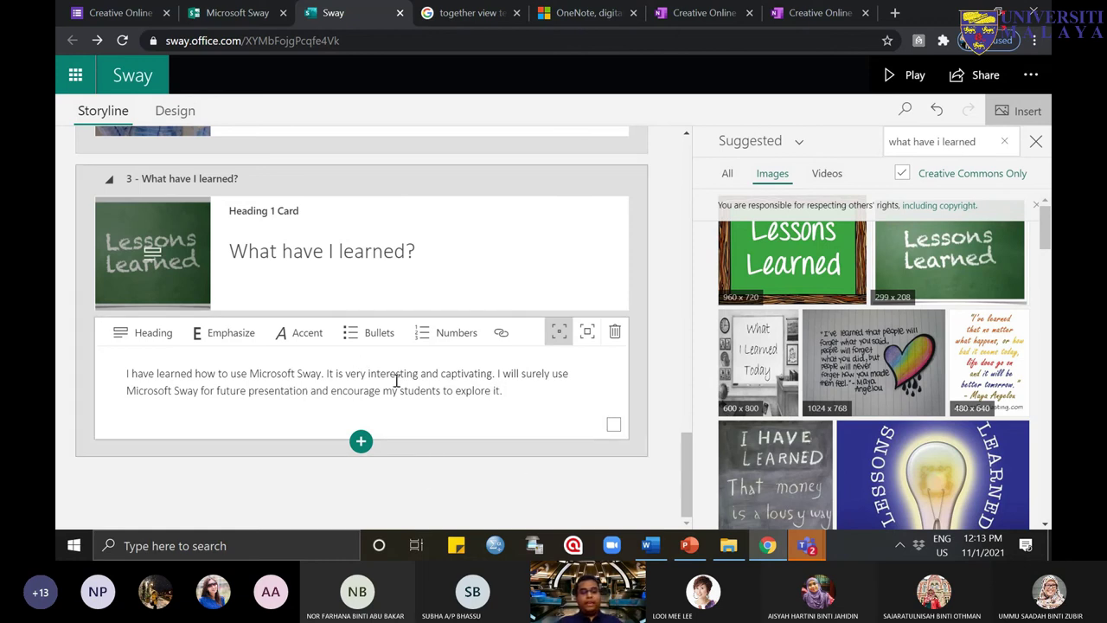
Step: Play the Sway from "Who am I?" through to the closing text after "What have I learned?", and return to editing
{"action": "left_click", "coordinate": [908, 75]}
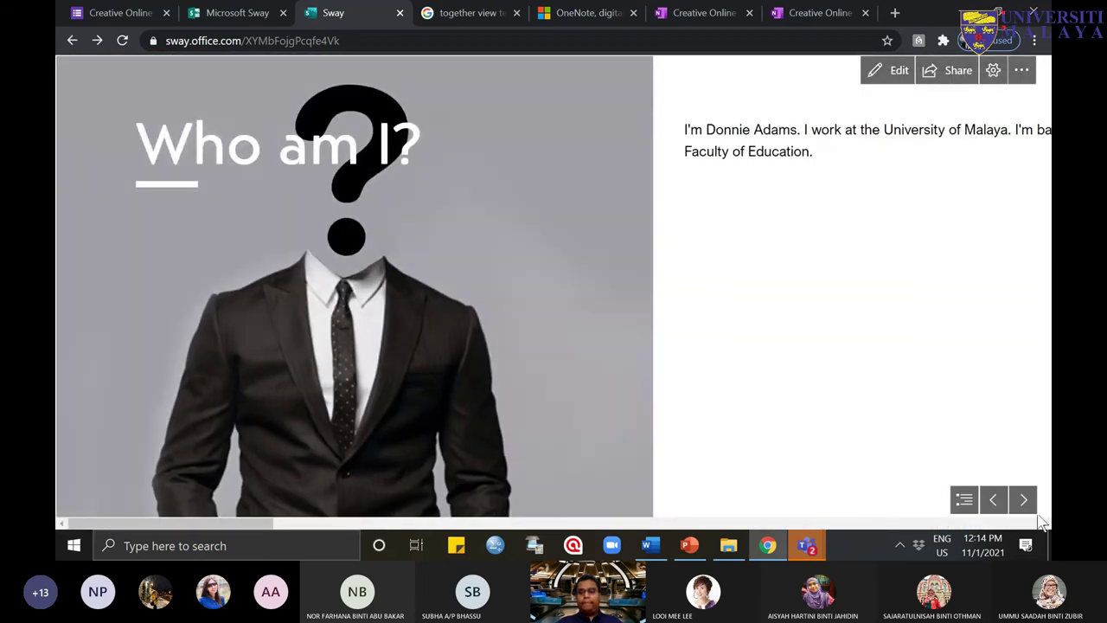
{"action": "left_click", "coordinate": [1023, 500]}
{"action": "left_click", "coordinate": [1023, 500]}
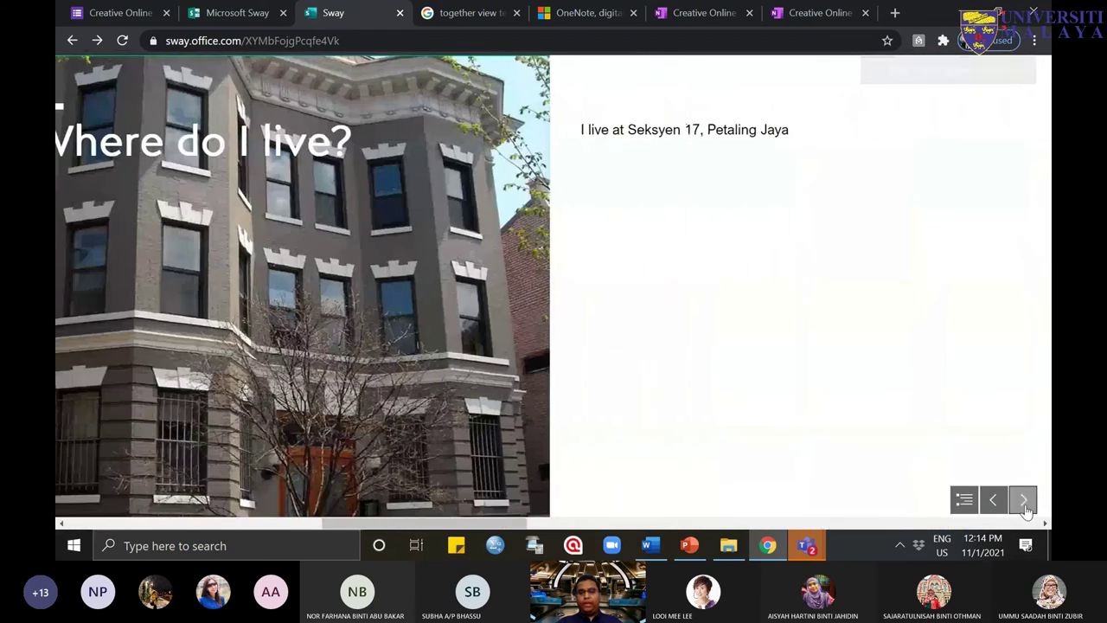
{"action": "left_click", "coordinate": [1024, 500]}
{"action": "left_click", "coordinate": [1023, 500]}
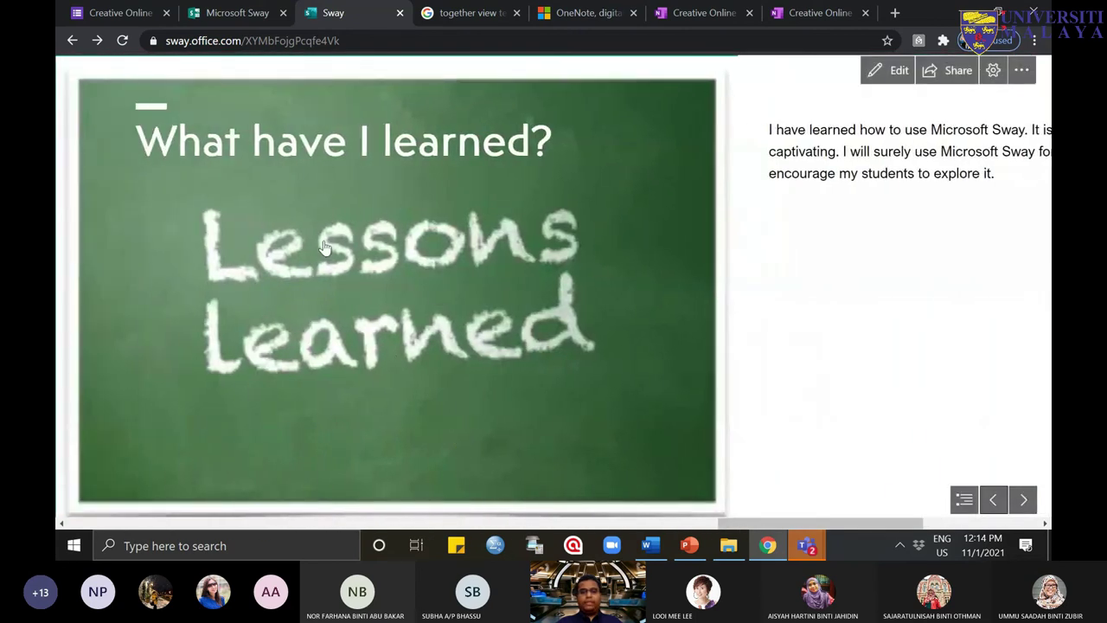
{"action": "left_click", "coordinate": [1023, 500]}
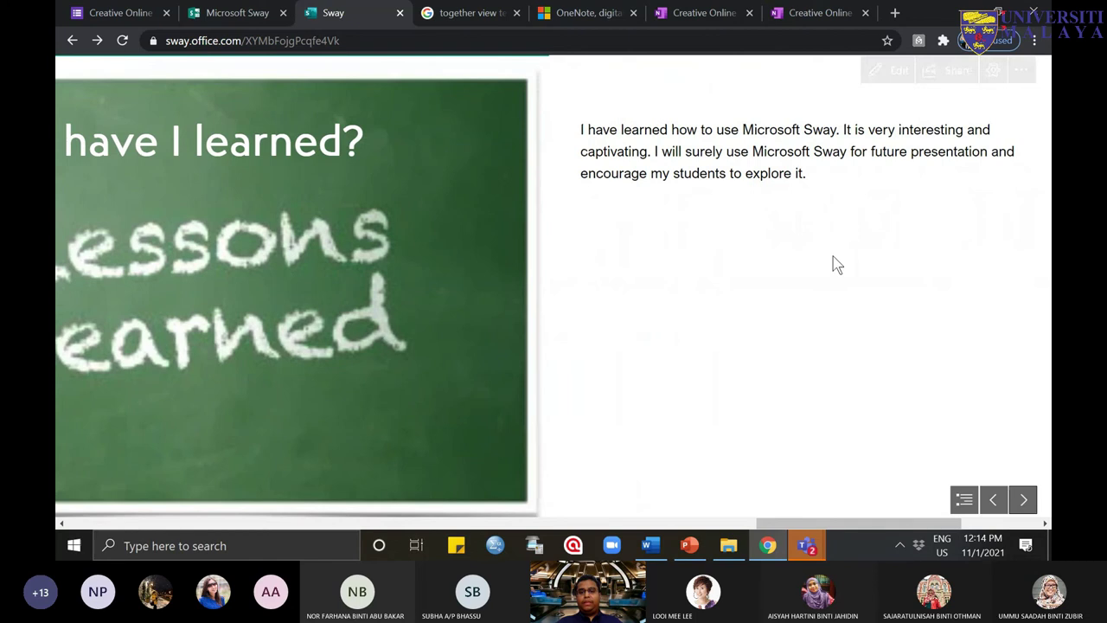
{"action": "scroll", "coordinate": [909, 354], "scroll_direction": "down", "scroll_amount": 3}
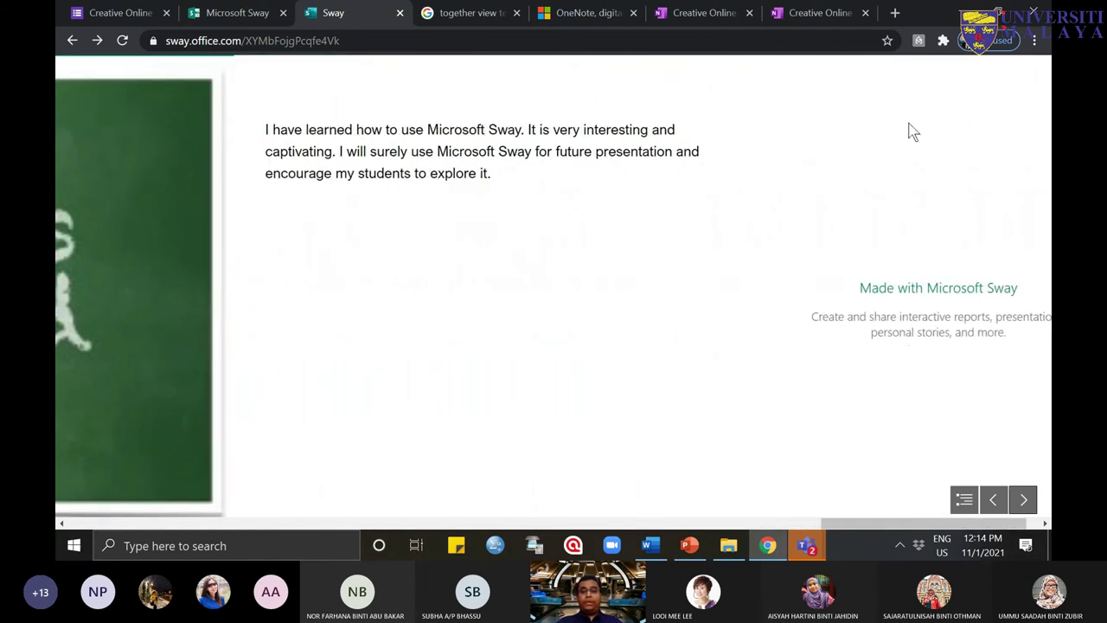
{"action": "mouse_move", "coordinate": [949, 39]}
{"action": "left_click", "coordinate": [896, 71]}
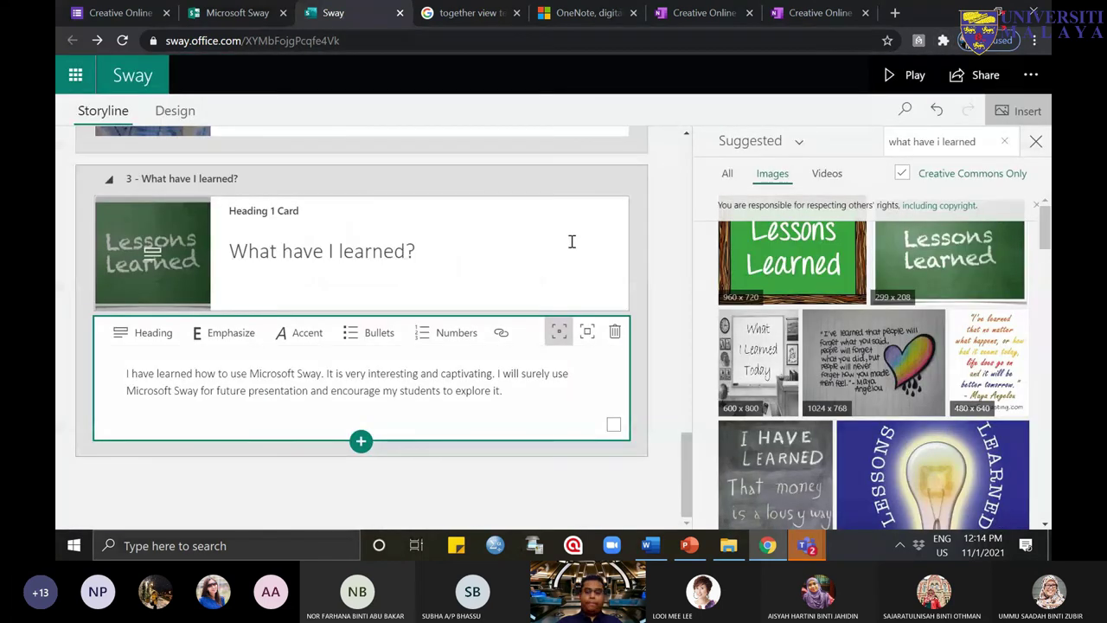
Step: Switch to the Teams meeting to check the participants' chat replies, and return to the Sway in Chrome
{"action": "mouse_move", "coordinate": [806, 545]}
{"action": "left_click", "coordinate": [864, 462]}
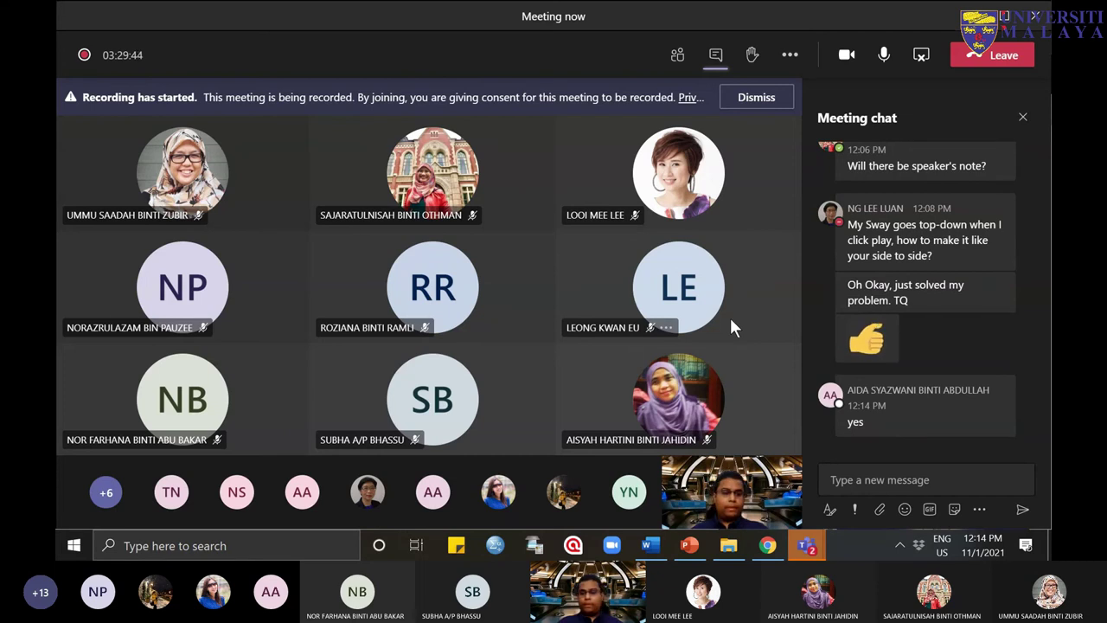
{"action": "left_click", "coordinate": [785, 553]}
Step: Replay the Sway up to "What have I learned?", look back at the "What do I love?" section, and return to editing
{"action": "scroll", "coordinate": [621, 359], "scroll_direction": "up", "scroll_amount": 15}
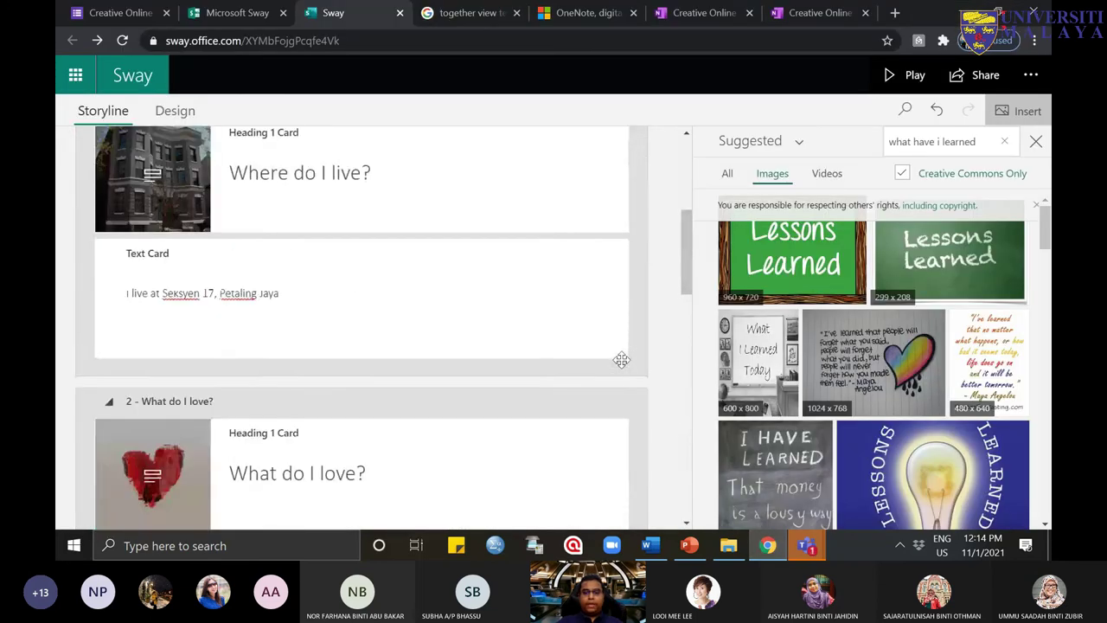
{"action": "scroll", "coordinate": [621, 359], "scroll_direction": "up", "scroll_amount": 3}
{"action": "left_click", "coordinate": [889, 75]}
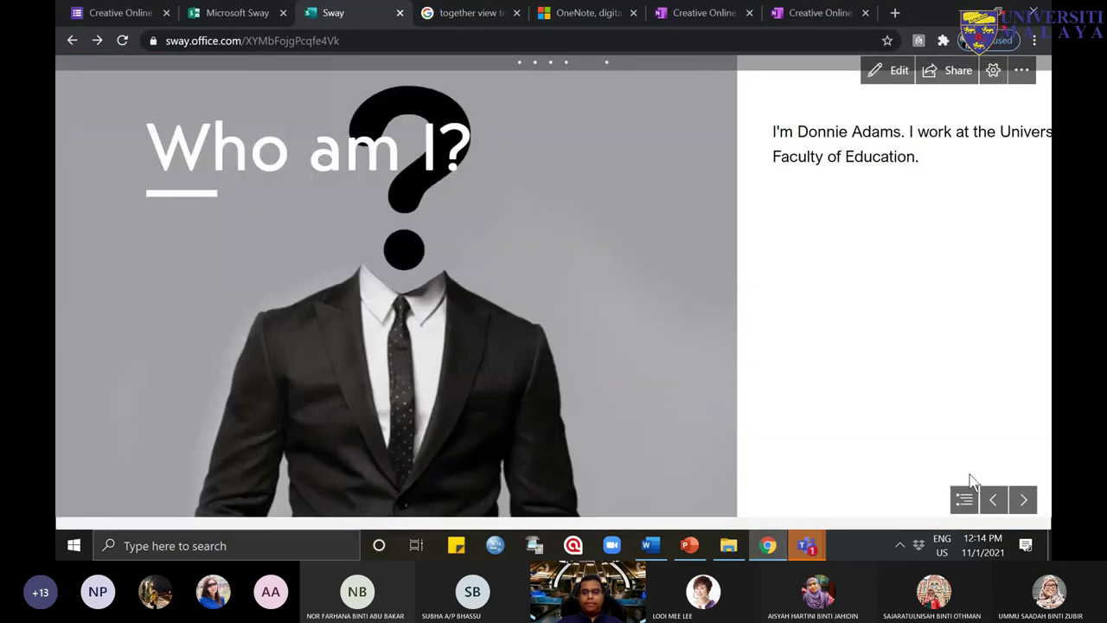
{"action": "left_click", "coordinate": [1023, 499]}
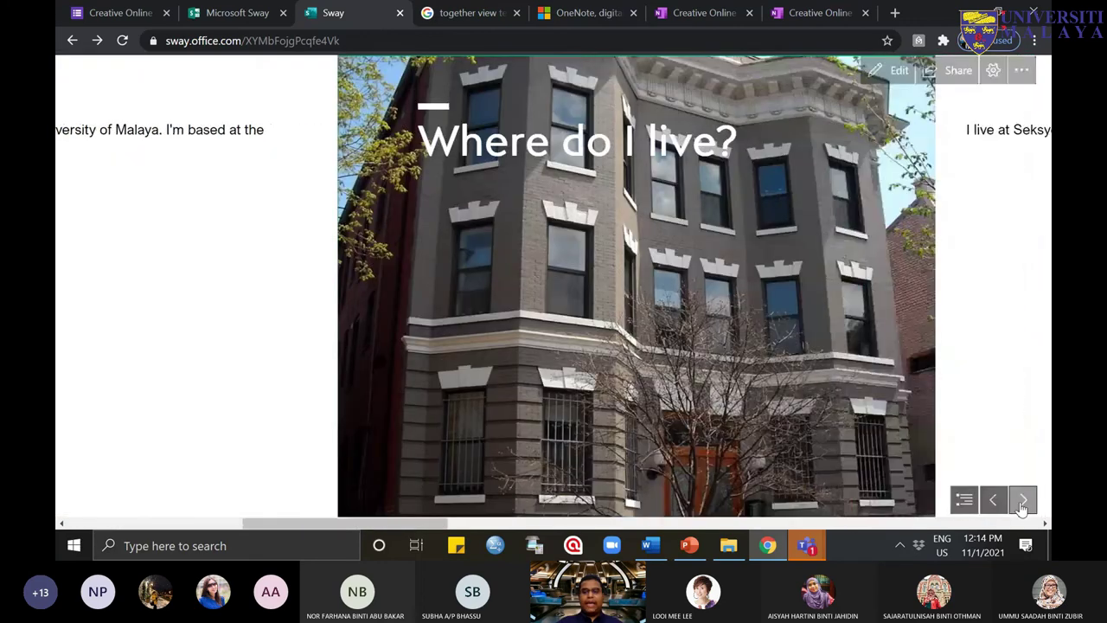
{"action": "left_click", "coordinate": [1024, 499]}
{"action": "left_click", "coordinate": [1024, 499]}
{"action": "left_click", "coordinate": [1024, 500]}
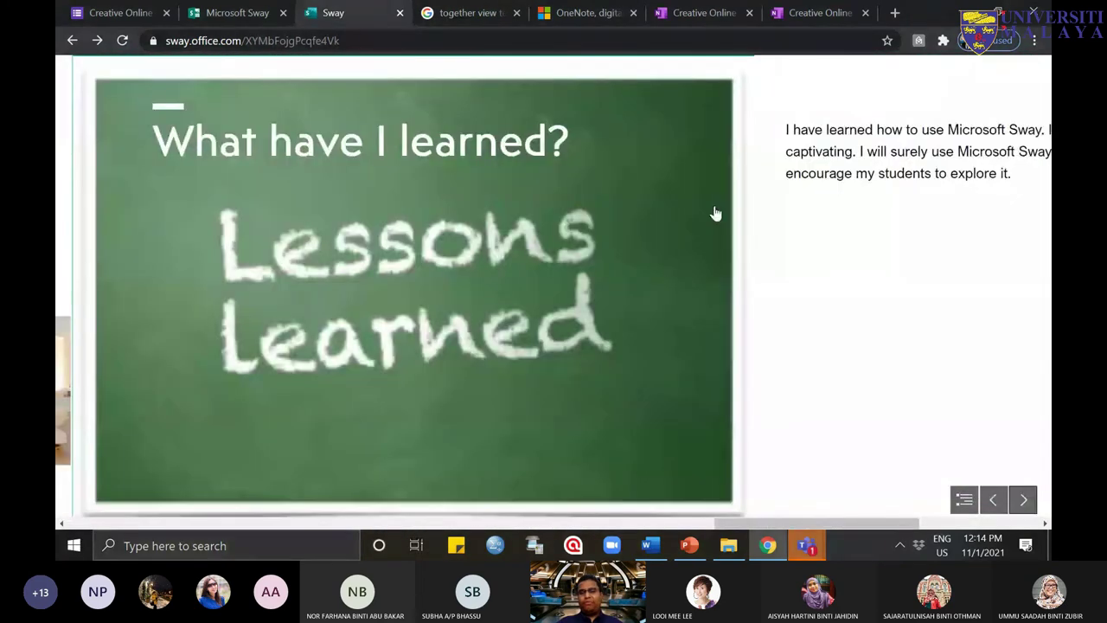
{"action": "scroll", "coordinate": [715, 214], "scroll_direction": "up", "scroll_amount": 5}
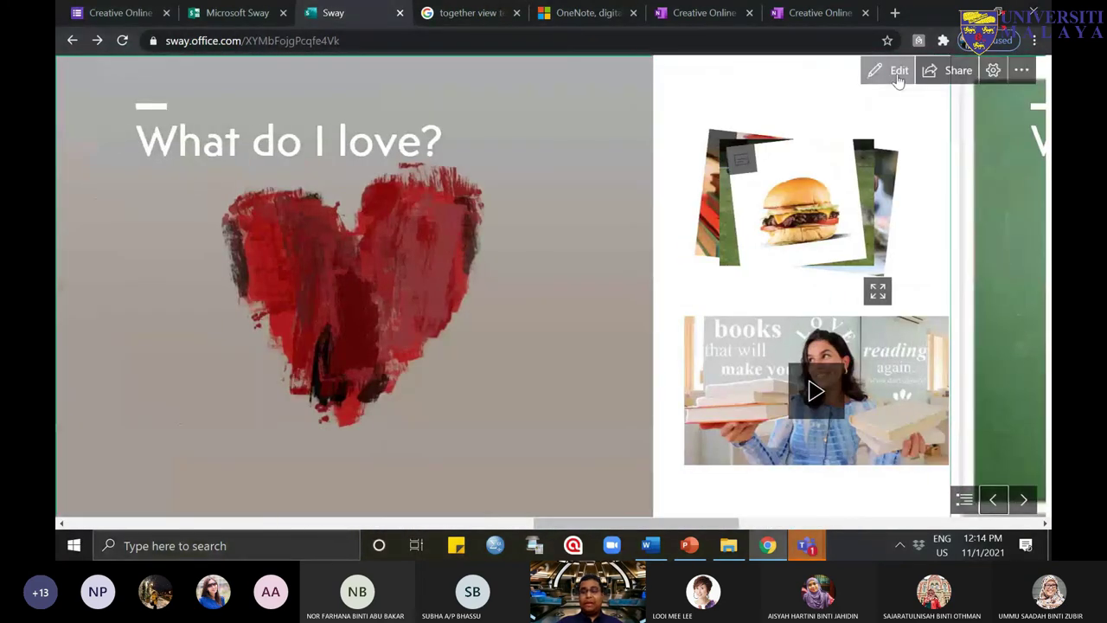
{"action": "left_click", "coordinate": [898, 76]}
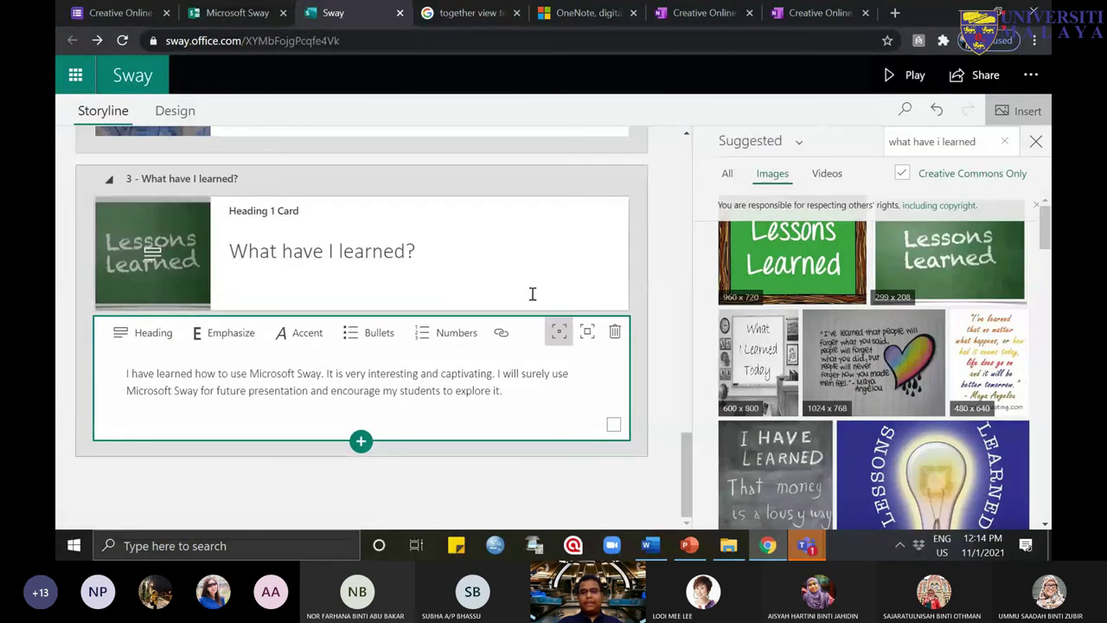
Step: Close the suggested image search and show the style options in the Sway's design view
{"action": "scroll", "coordinate": [529, 294], "scroll_direction": "up", "scroll_amount": 5}
{"action": "scroll", "coordinate": [531, 293], "scroll_direction": "up", "scroll_amount": 5}
{"action": "left_click", "coordinate": [1035, 141]}
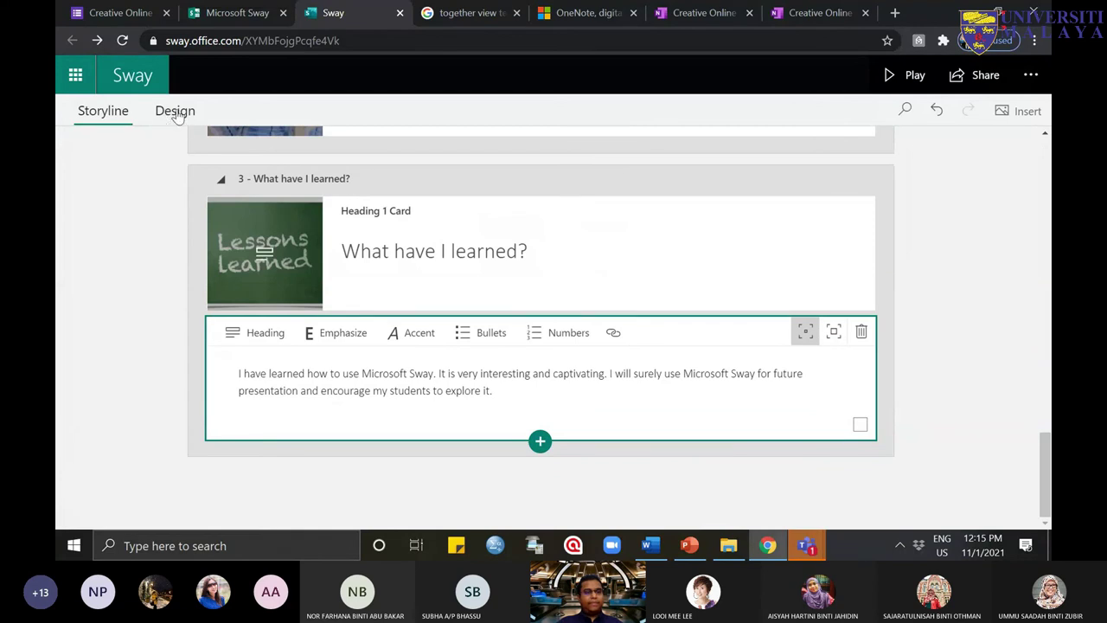
{"action": "scroll", "coordinate": [180, 144], "scroll_direction": "up", "scroll_amount": 15}
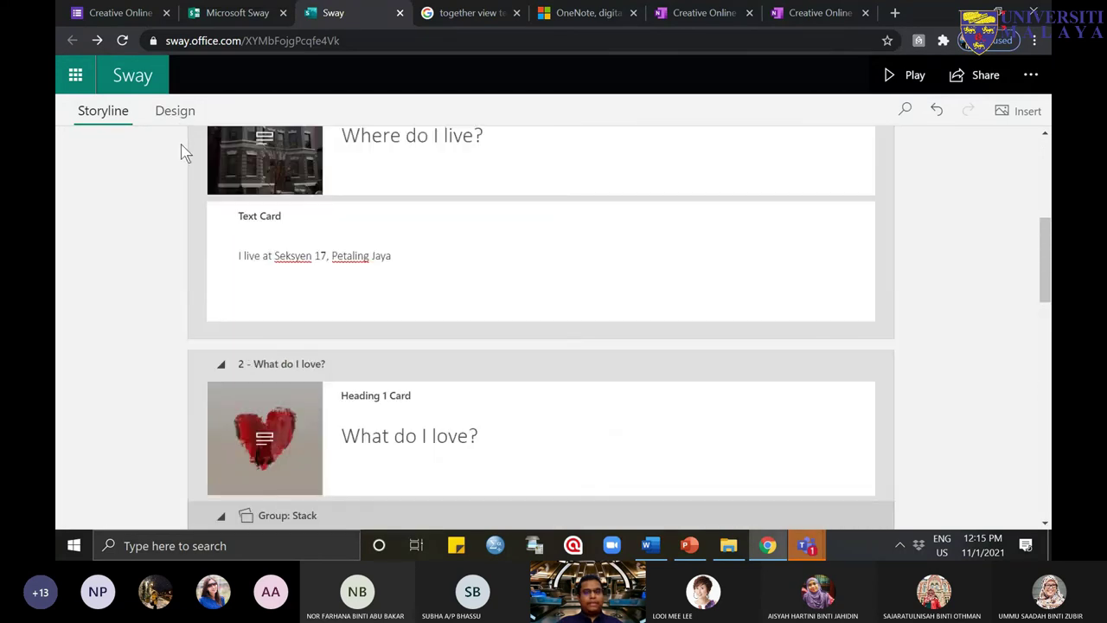
{"action": "left_click", "coordinate": [176, 111]}
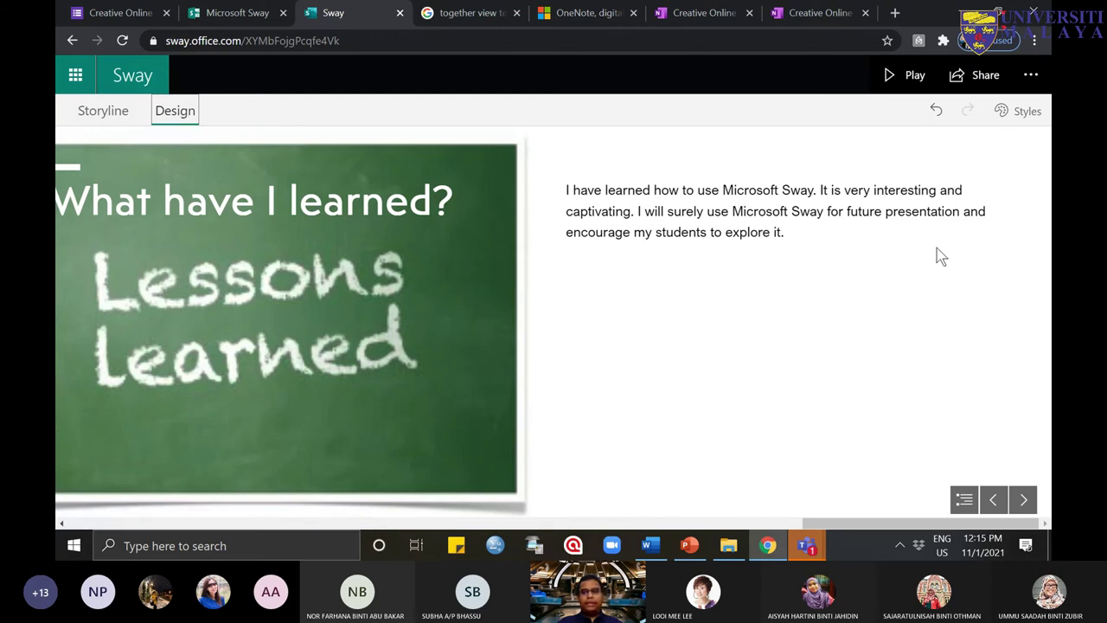
{"action": "left_click", "coordinate": [1022, 114]}
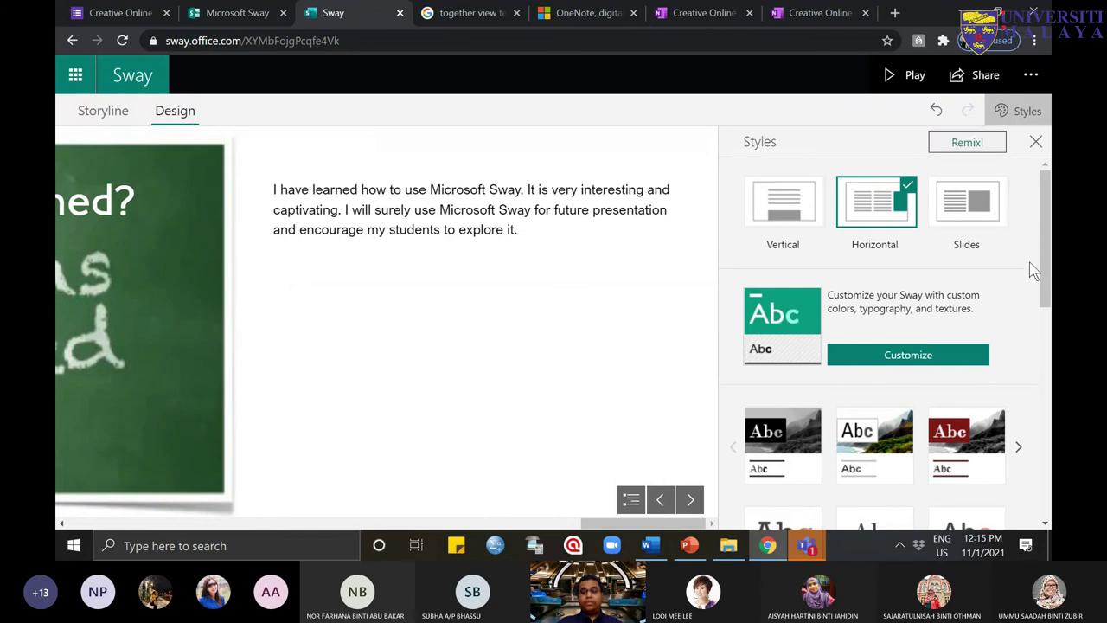
Step: Apply the greyscale style with the black heading banner and preview it across the Sway's sections
{"action": "left_click_drag", "start_coordinate": [1047, 216], "coordinate": [1049, 297]}
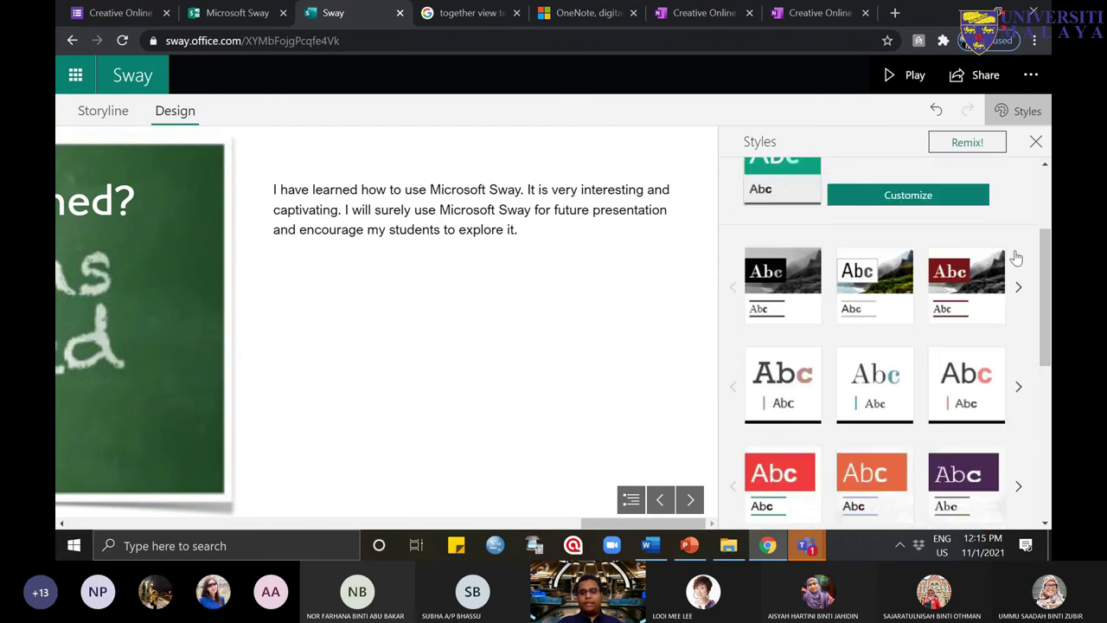
{"action": "left_click", "coordinate": [792, 296]}
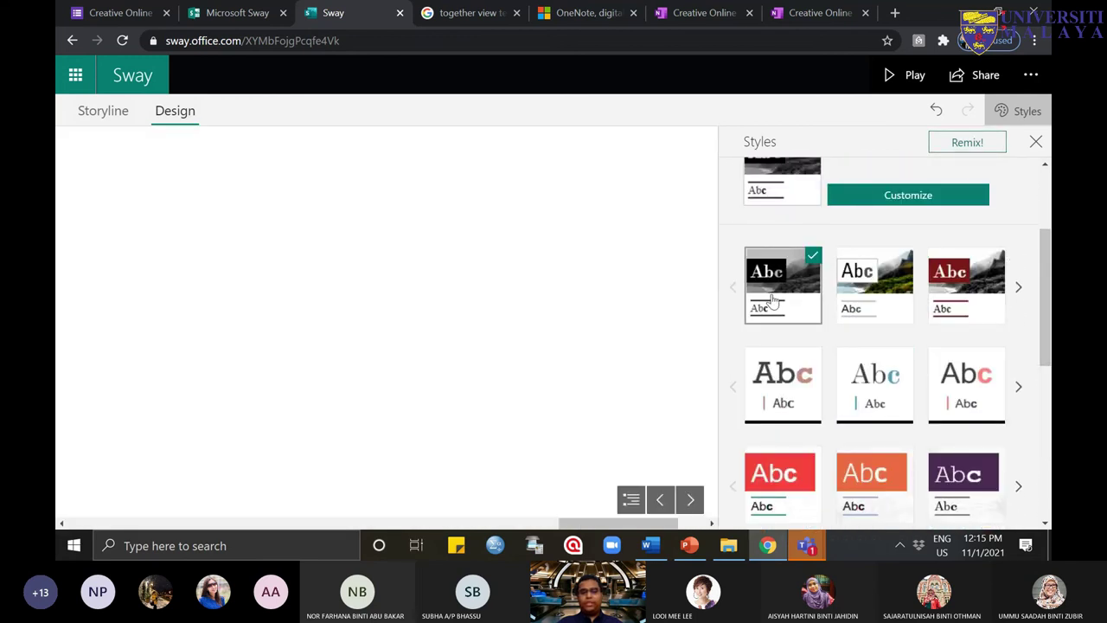
{"action": "left_click", "coordinate": [662, 500]}
{"action": "left_click", "coordinate": [662, 500]}
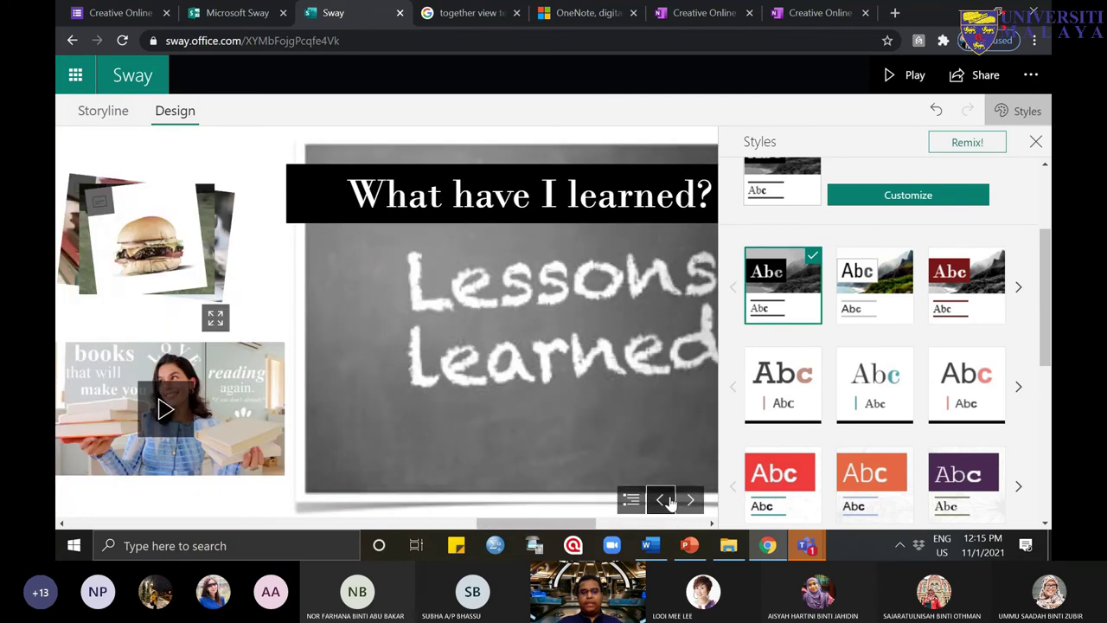
{"action": "left_click", "coordinate": [664, 500]}
{"action": "left_click", "coordinate": [664, 501]}
{"action": "left_click", "coordinate": [665, 501]}
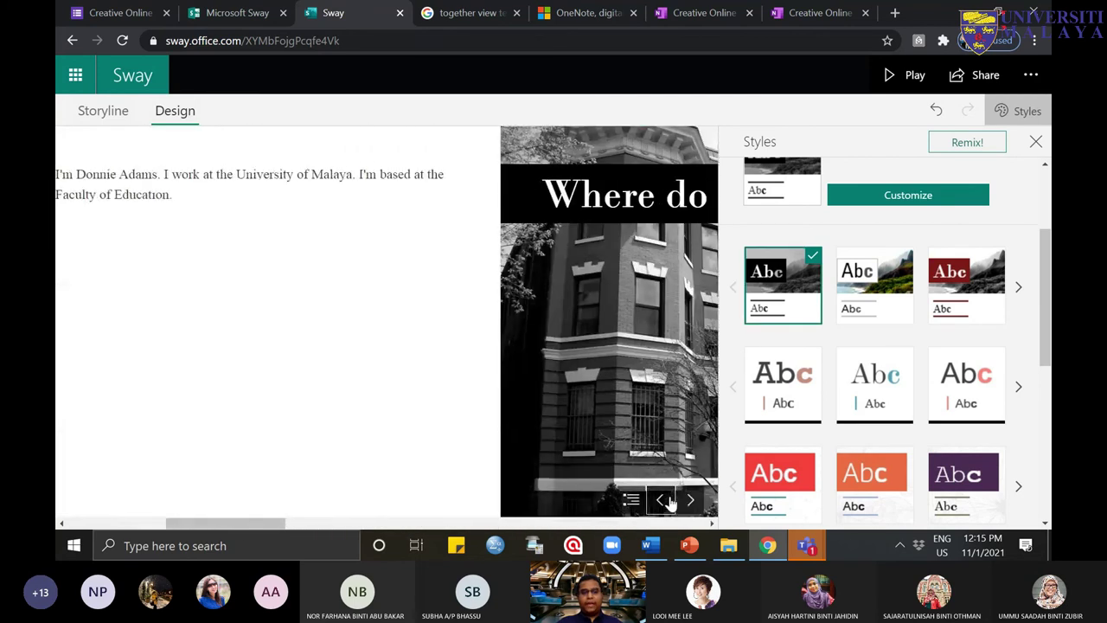
{"action": "left_click", "coordinate": [692, 501]}
{"action": "left_click", "coordinate": [692, 500]}
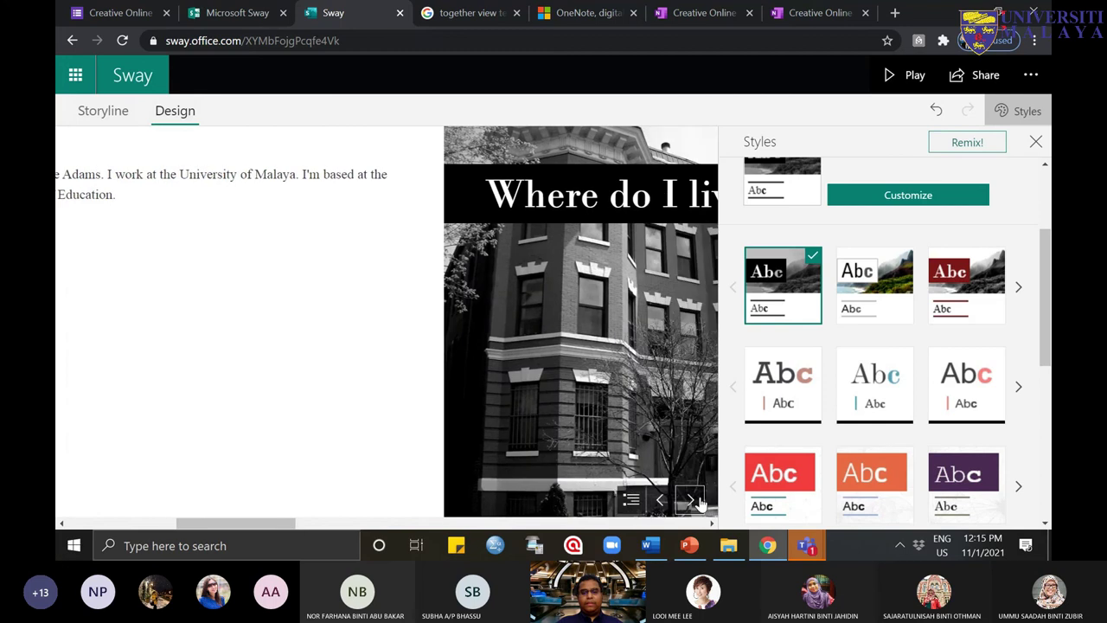
Step: Apply the full-colour style with the white heading banner and preview the "Where do I live?" and "What do I love?" sections
{"action": "left_click", "coordinate": [874, 303]}
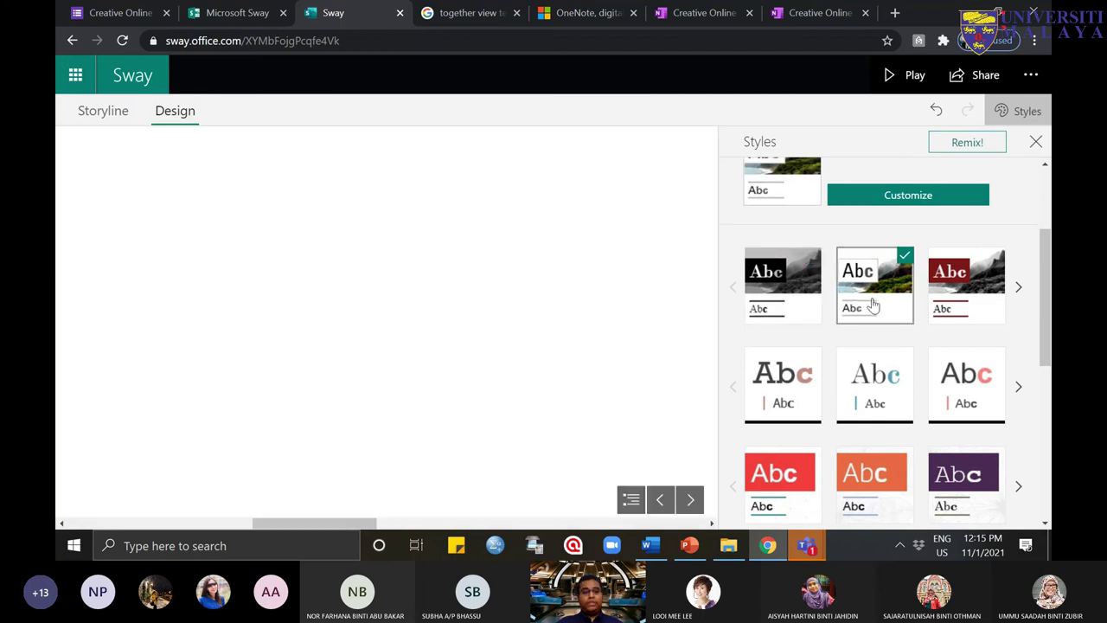
{"action": "left_click", "coordinate": [660, 500]}
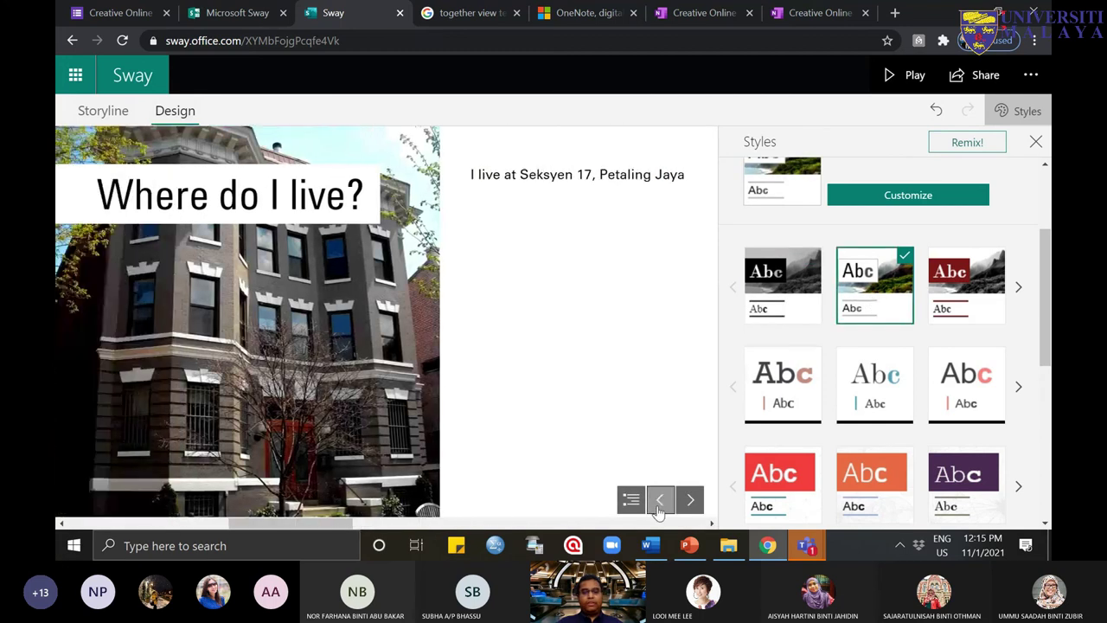
{"action": "left_click", "coordinate": [688, 509]}
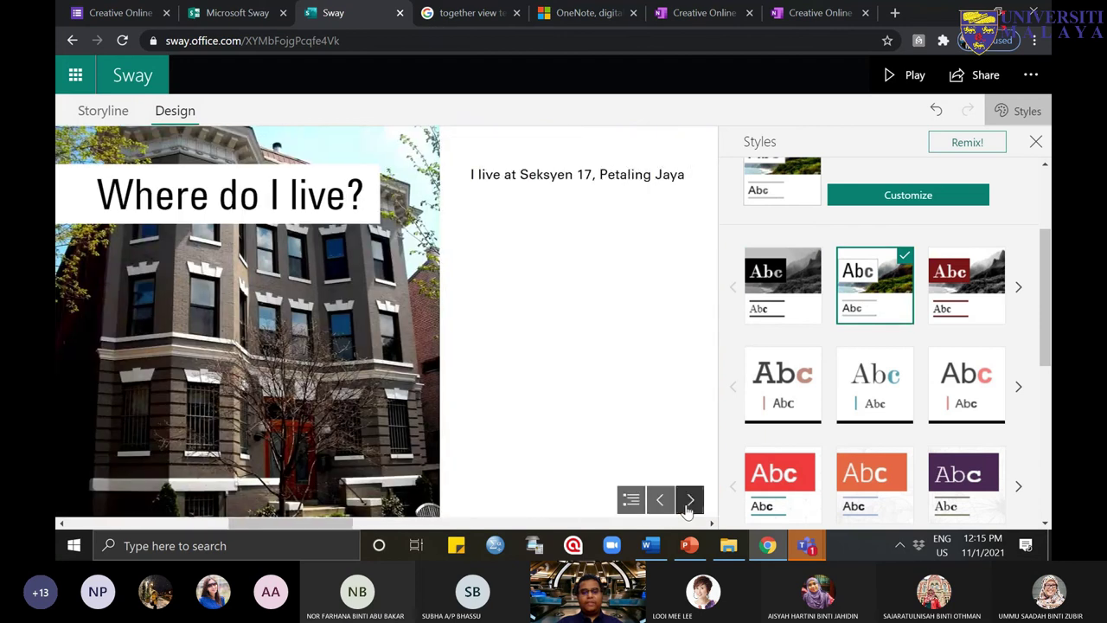
{"action": "left_click", "coordinate": [689, 508]}
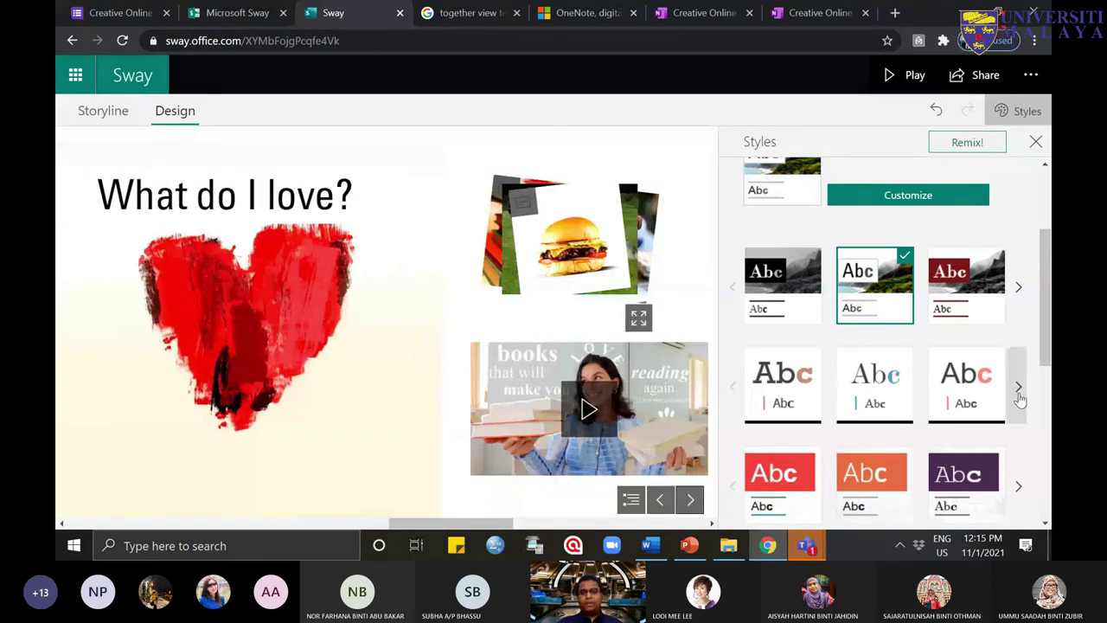
Step: Apply the greyscale style with the dark red heading banner and preview the "What have I learned?" section
{"action": "left_click", "coordinate": [992, 296]}
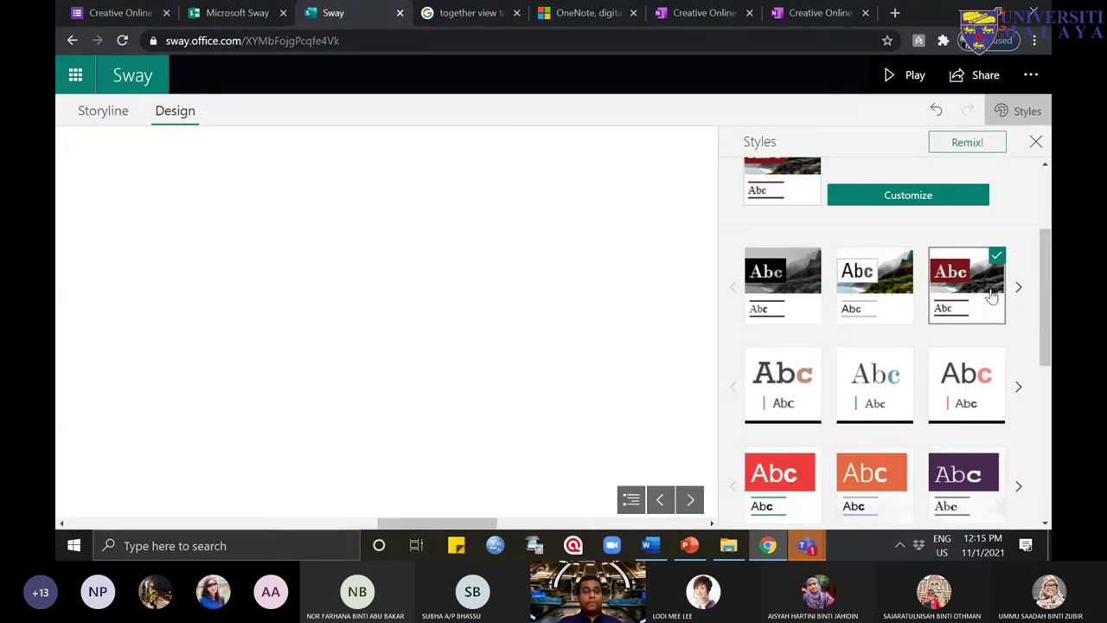
{"action": "left_click", "coordinate": [689, 502]}
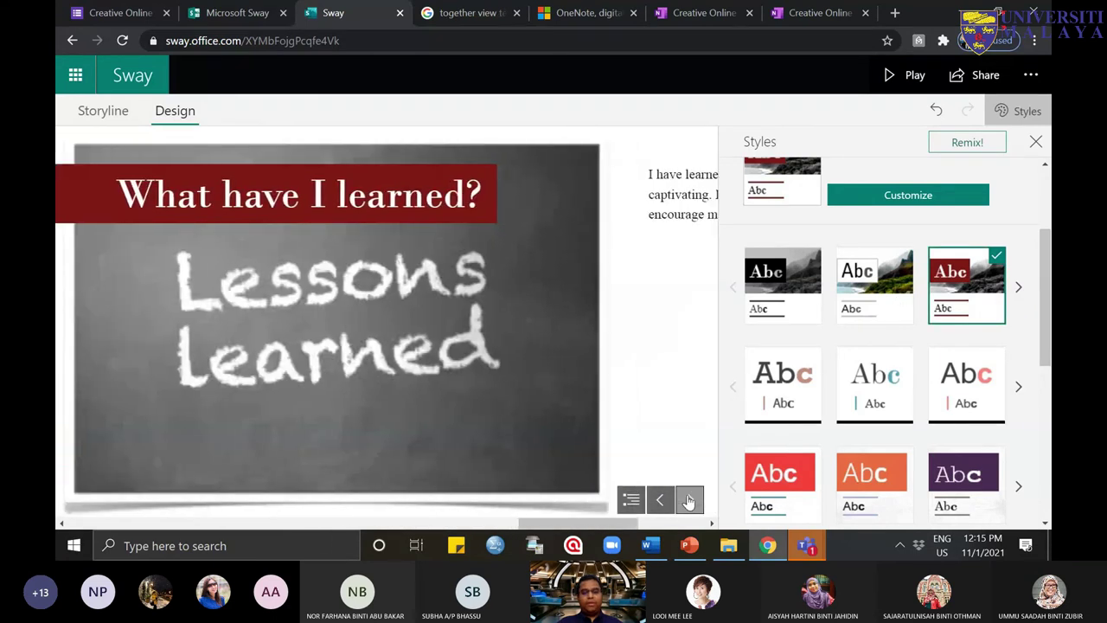
{"action": "left_click", "coordinate": [661, 499]}
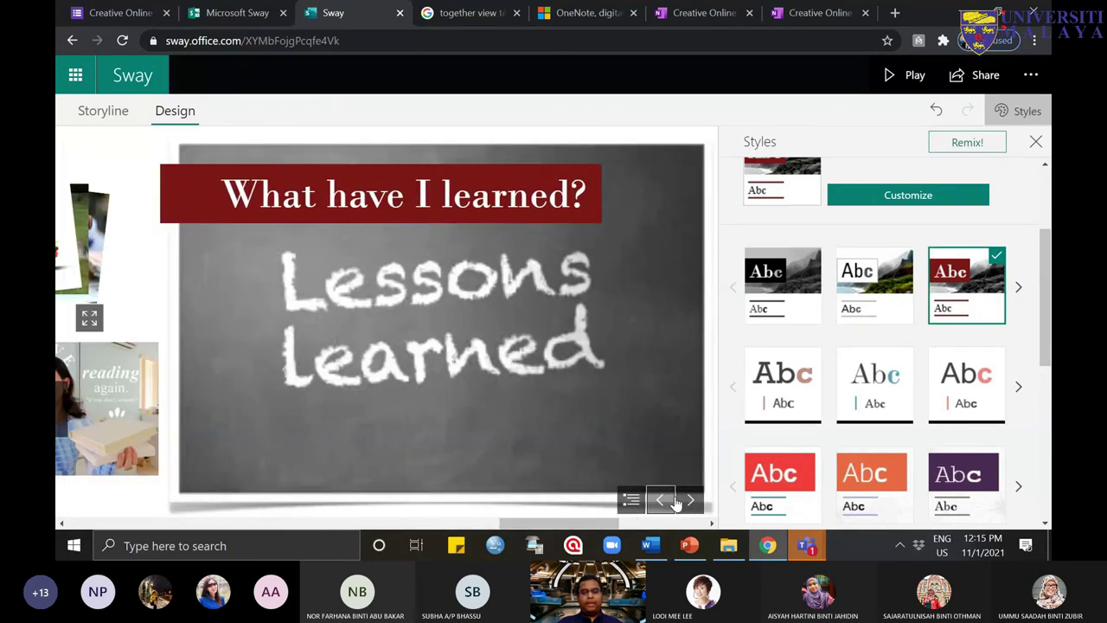
Step: Look through further styles and apply the first bannerless one, with slab-serif lettering and a brown accent
{"action": "scroll", "coordinate": [914, 431], "scroll_direction": "down", "scroll_amount": 1}
{"action": "scroll", "coordinate": [872, 398], "scroll_direction": "down", "scroll_amount": 2}
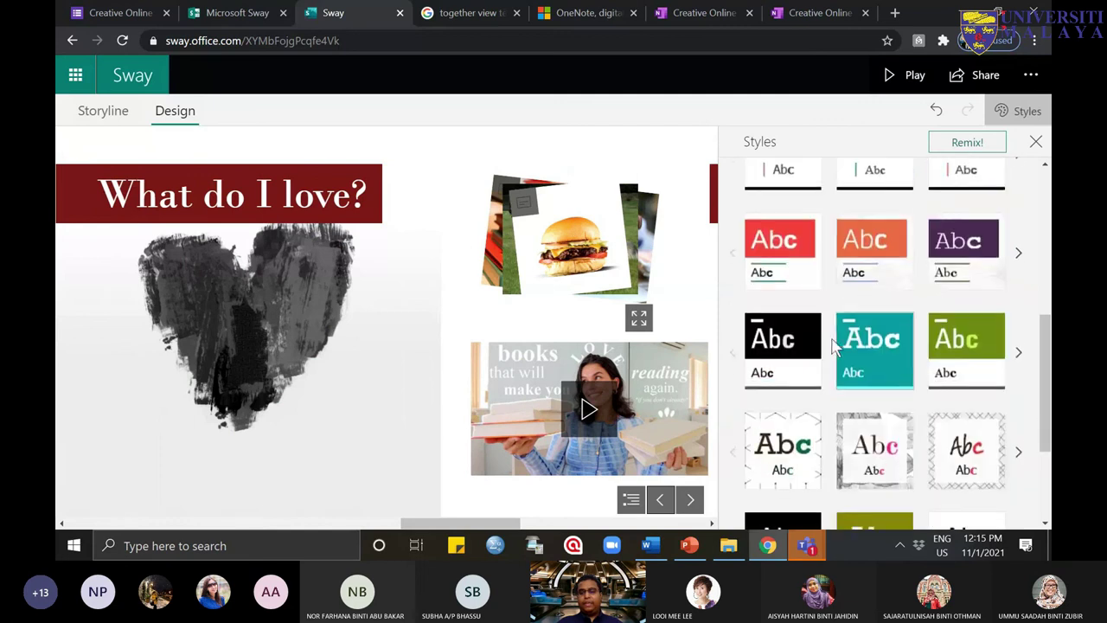
{"action": "scroll", "coordinate": [796, 303], "scroll_direction": "up", "scroll_amount": 3}
{"action": "left_click", "coordinate": [796, 301]}
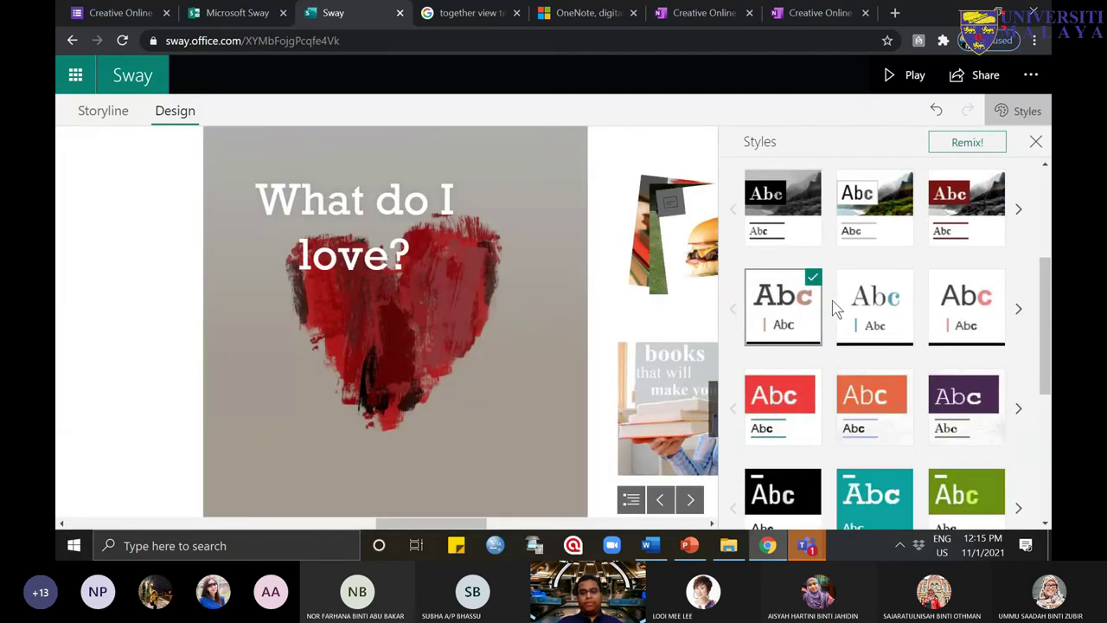
Step: Apply the orange heading banner style and preview it from "What have I learned?" to the closing text
{"action": "left_click", "coordinate": [884, 415]}
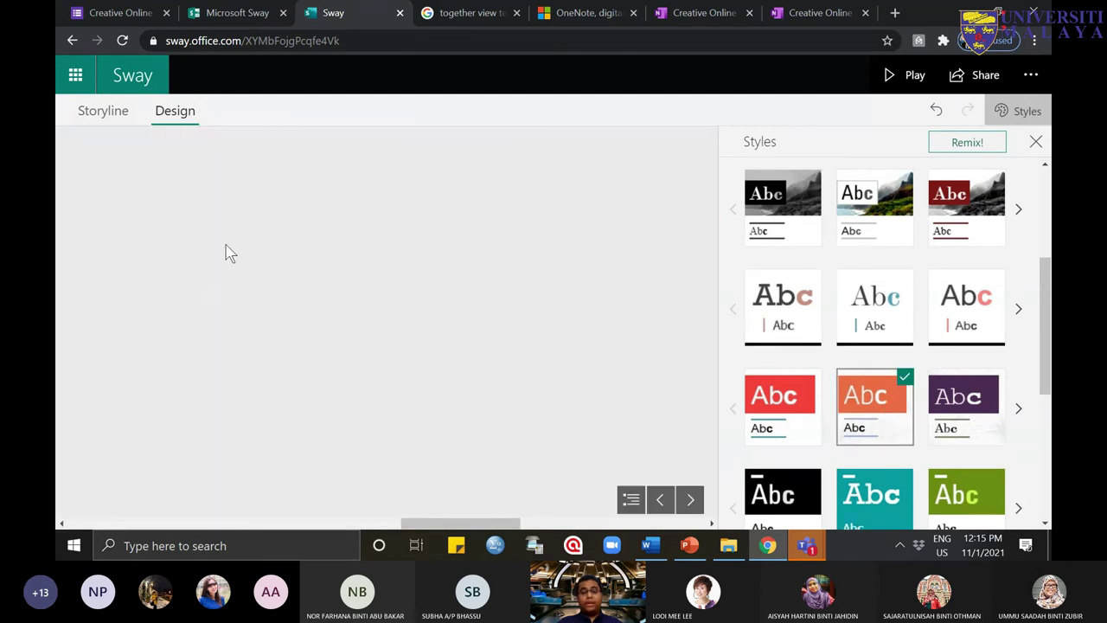
{"action": "left_click", "coordinate": [690, 500]}
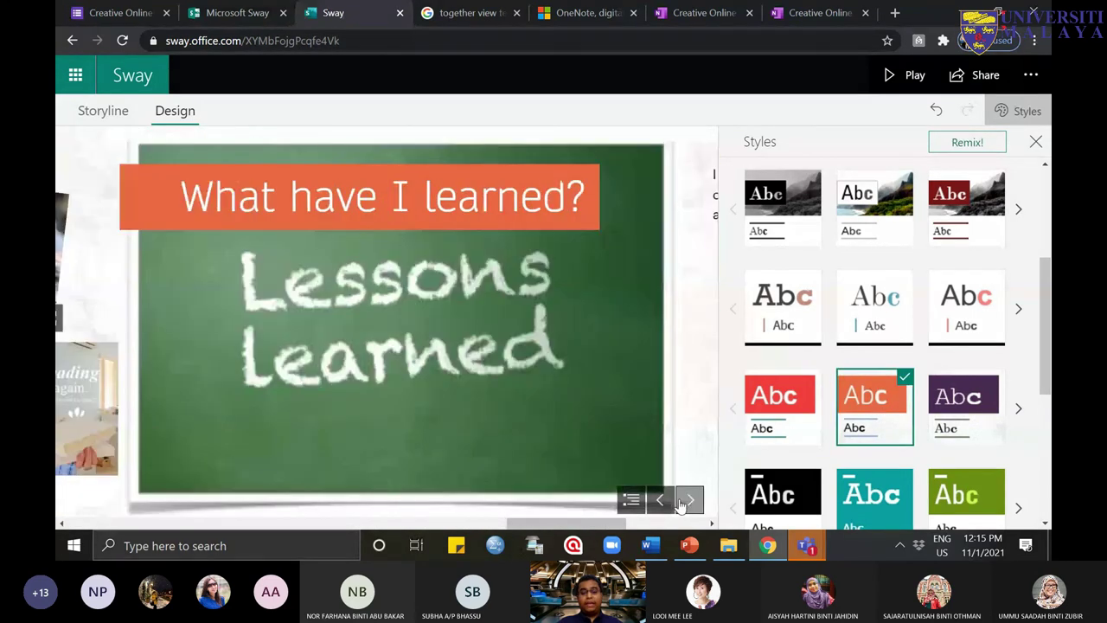
{"action": "left_click", "coordinate": [690, 500]}
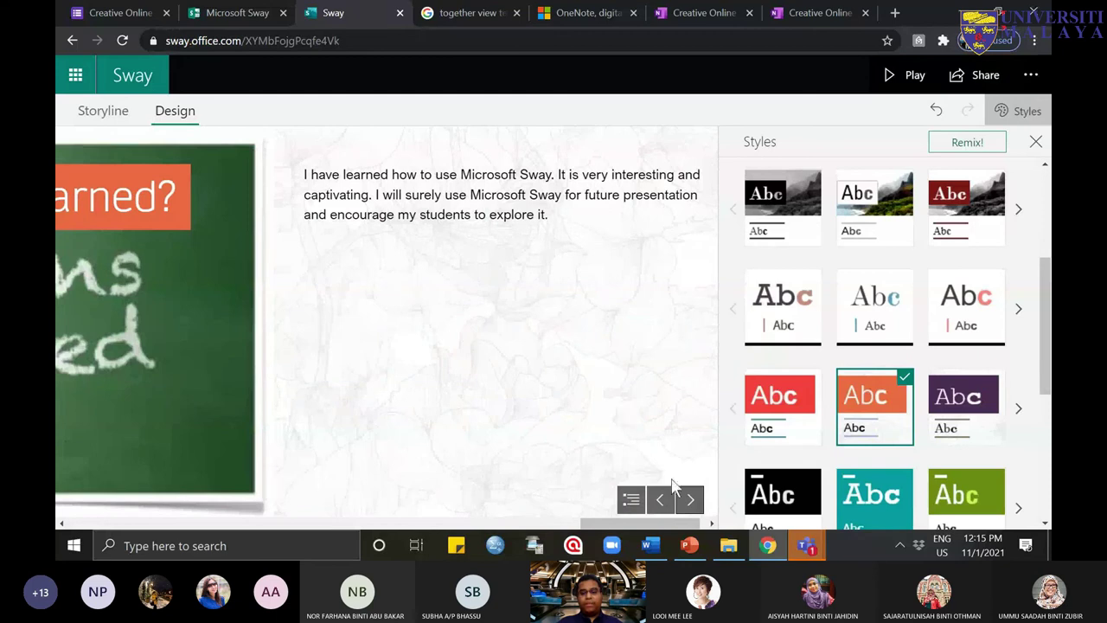
{"action": "left_click", "coordinate": [688, 500]}
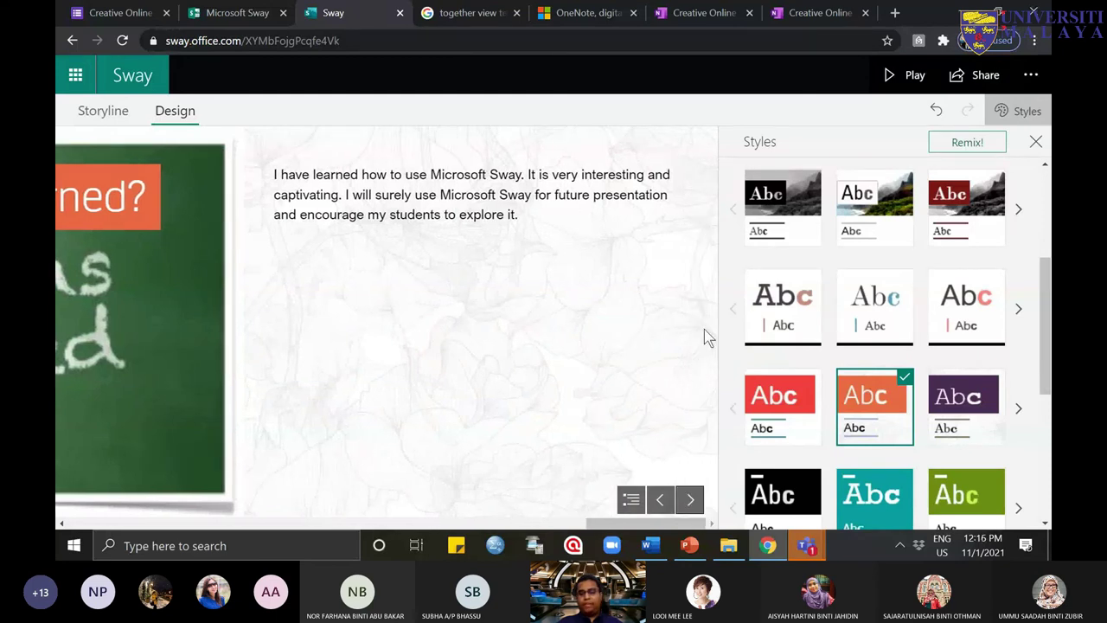
Step: Apply the purple heading banner style, followed by the geometric line-pattern style with the green accent
{"action": "left_click", "coordinate": [977, 421]}
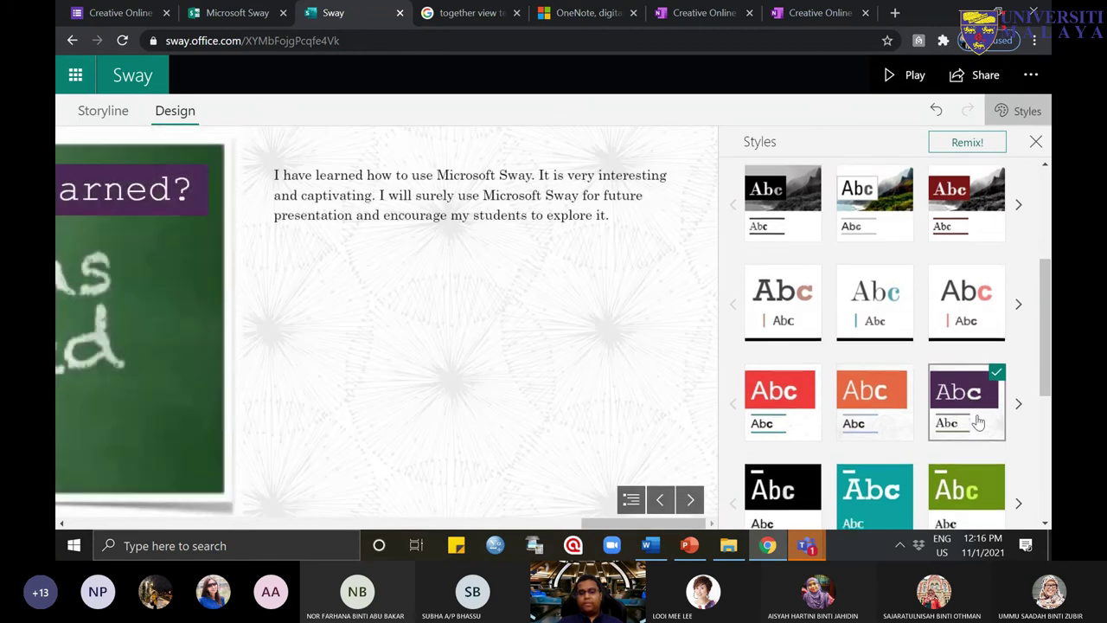
{"action": "scroll", "coordinate": [897, 417], "scroll_direction": "down", "scroll_amount": 2}
{"action": "scroll", "coordinate": [794, 381], "scroll_direction": "down", "scroll_amount": 1}
{"action": "left_click", "coordinate": [800, 383]}
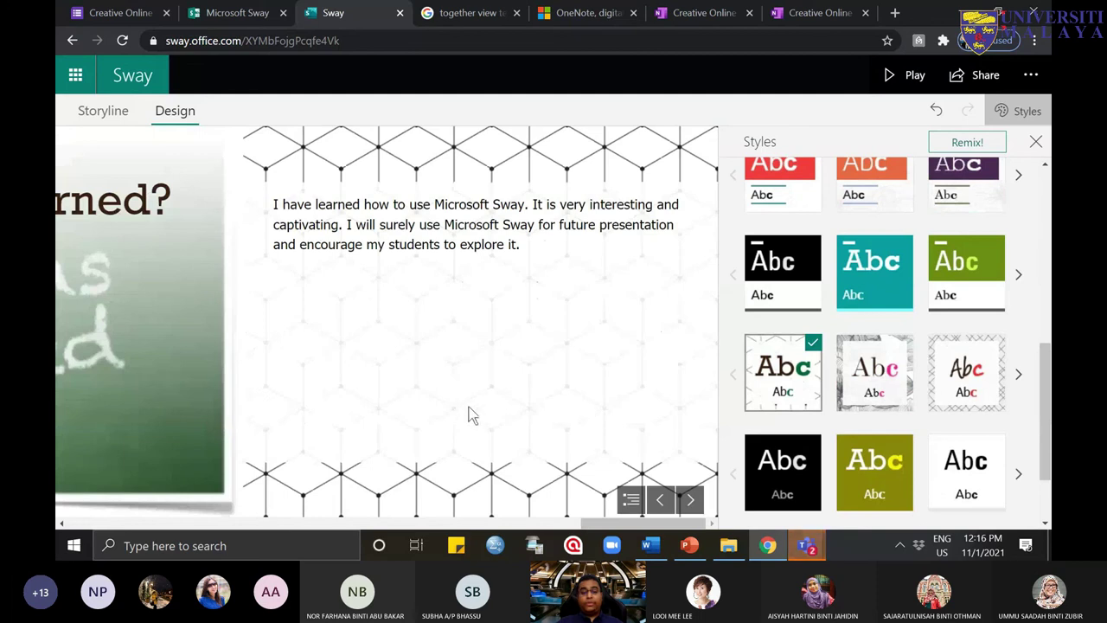
Step: Preview the geometric line-pattern style on the "What do I love?" and "Where do I live?" sections
{"action": "left_click", "coordinate": [659, 499]}
{"action": "left_click", "coordinate": [659, 499]}
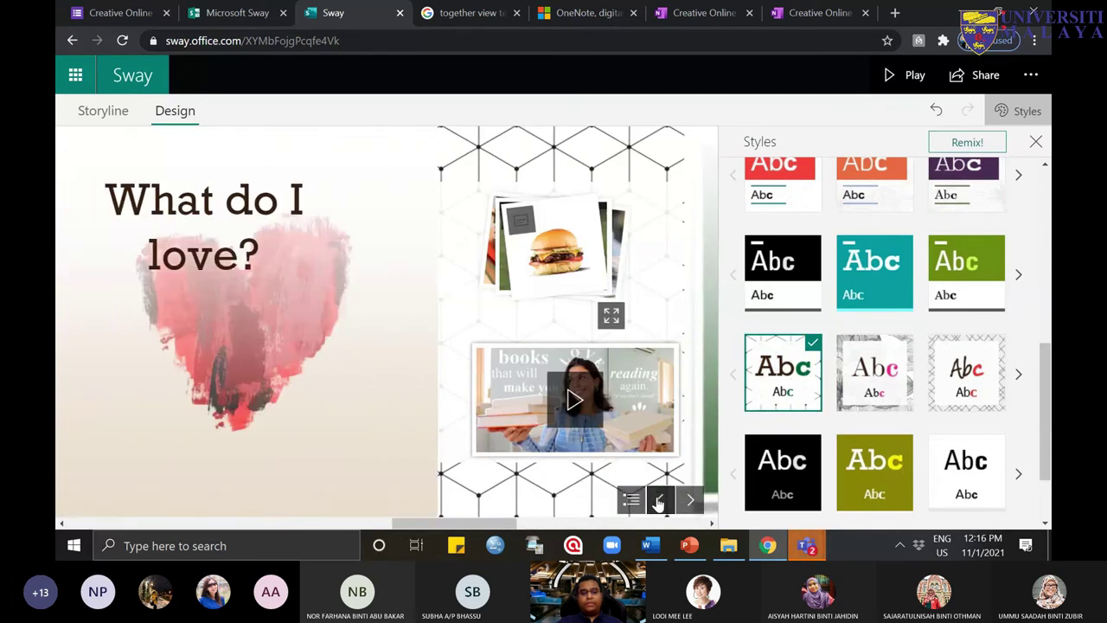
{"action": "left_click", "coordinate": [659, 499]}
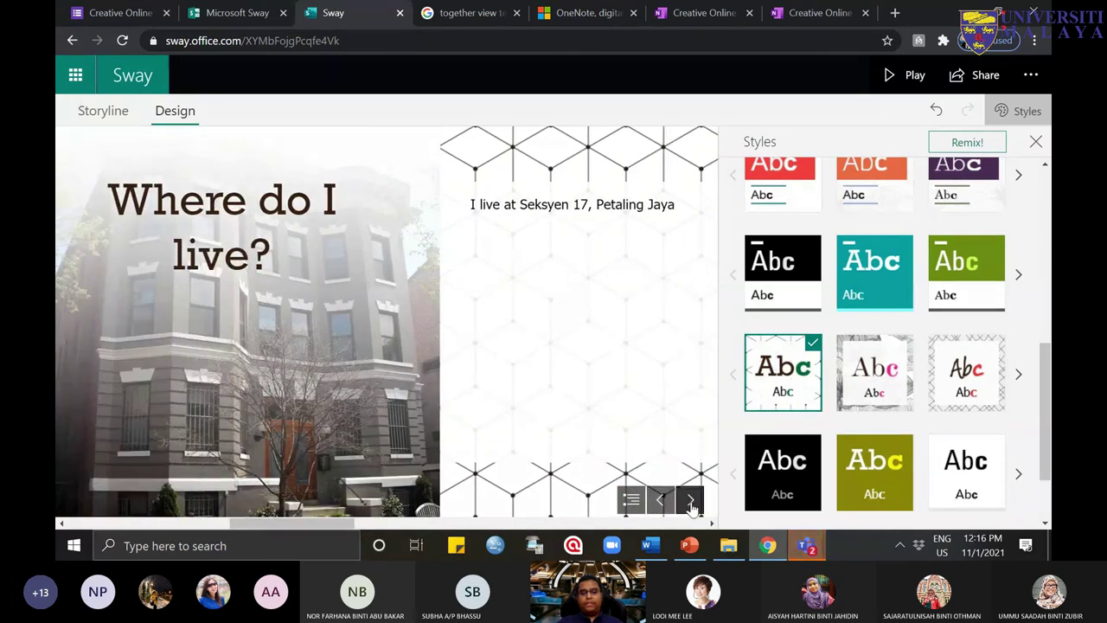
{"action": "left_click", "coordinate": [690, 501]}
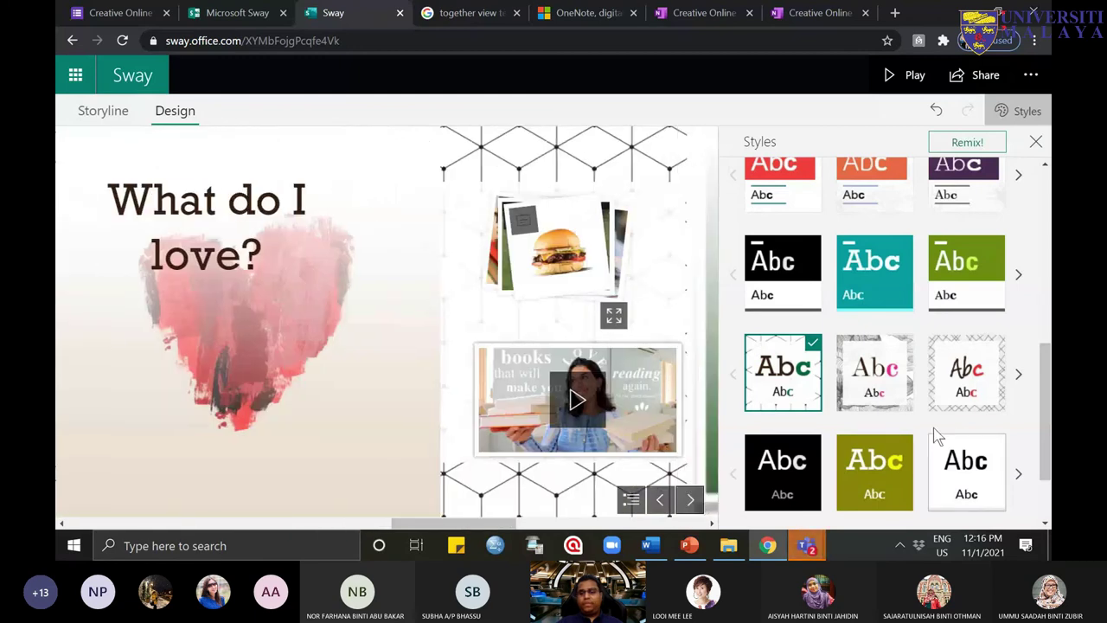
Step: Apply the cream style with the bird decoration and preview it back to the introduction text
{"action": "scroll", "coordinate": [933, 428], "scroll_direction": "down", "scroll_amount": 1}
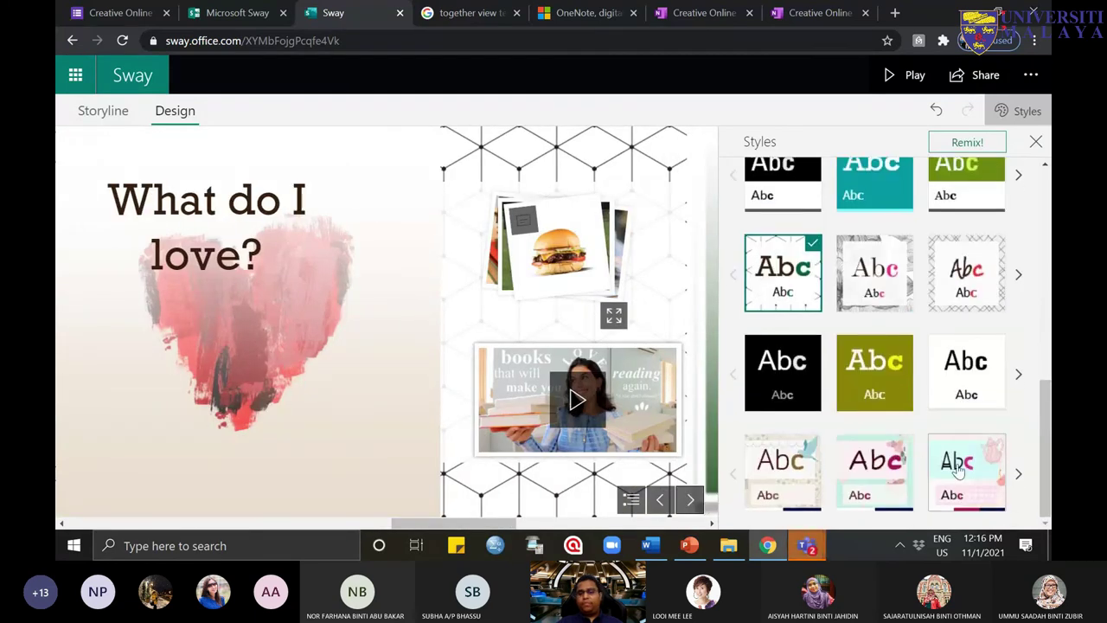
{"action": "left_click", "coordinate": [786, 464]}
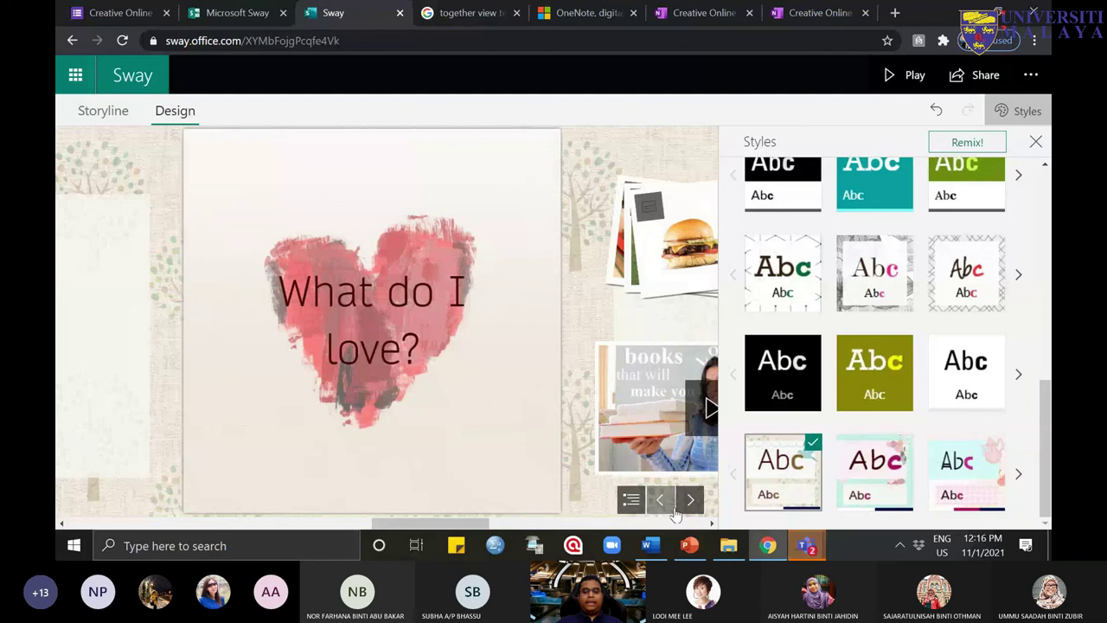
{"action": "left_click", "coordinate": [660, 500]}
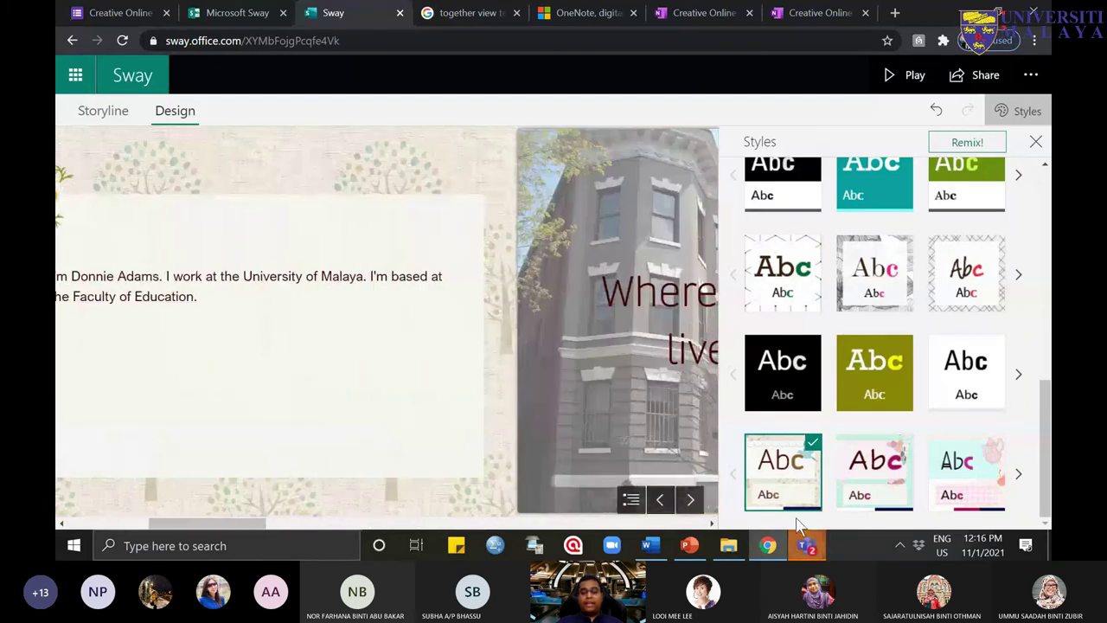
Step: Check the meeting chat and the class team window in Microsoft Teams, and return to the Sway in Chrome
{"action": "mouse_move", "coordinate": [820, 547]}
{"action": "left_click", "coordinate": [826, 441]}
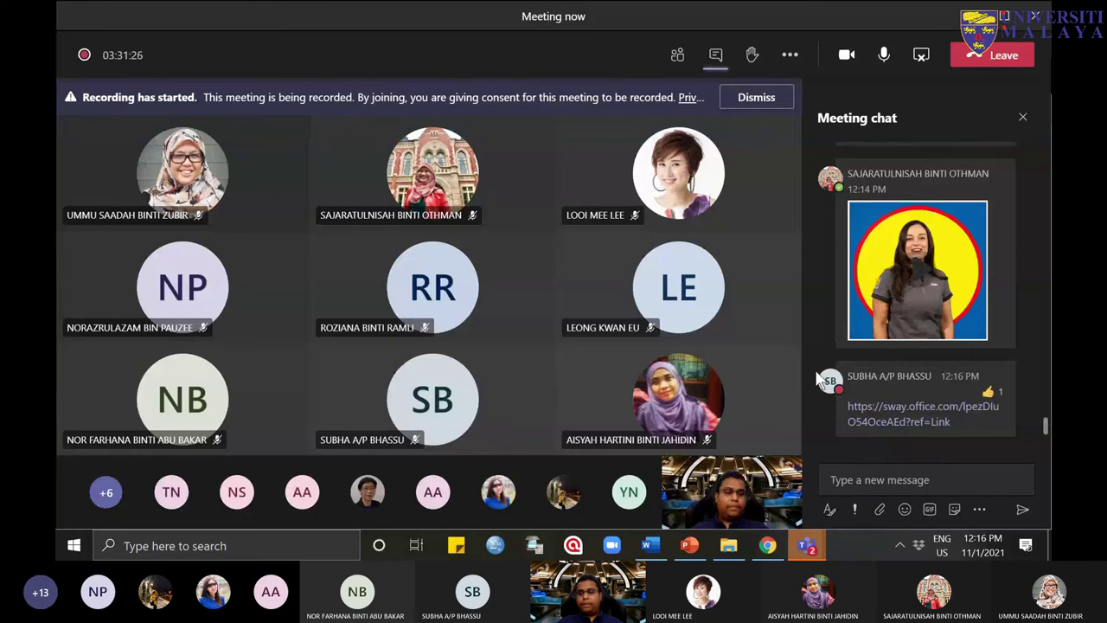
{"action": "left_click", "coordinate": [808, 543]}
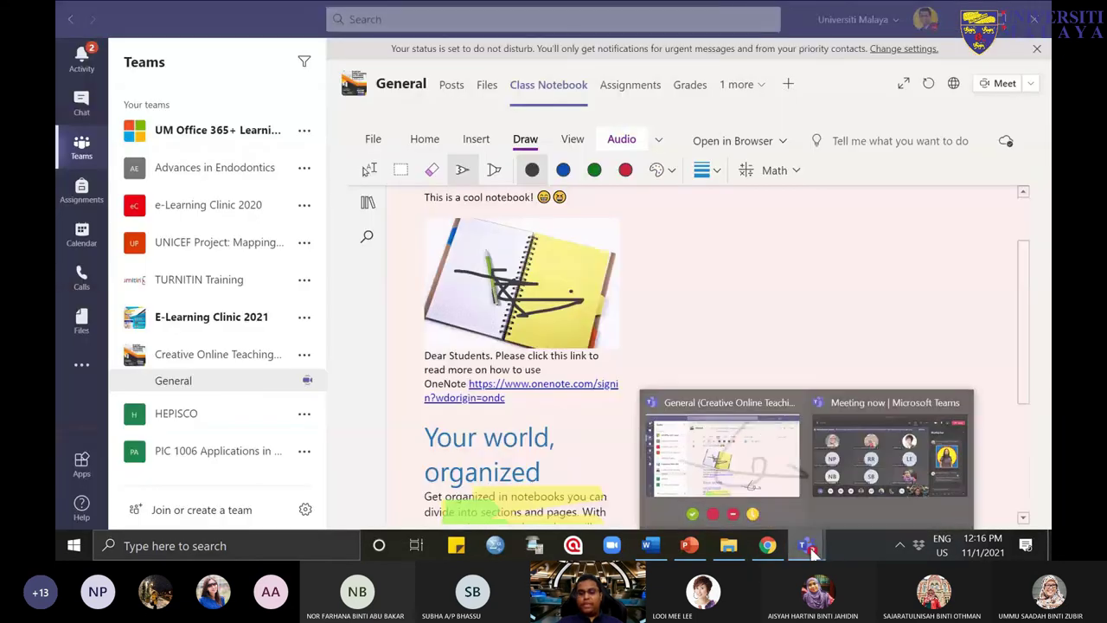
{"action": "left_click", "coordinate": [768, 545]}
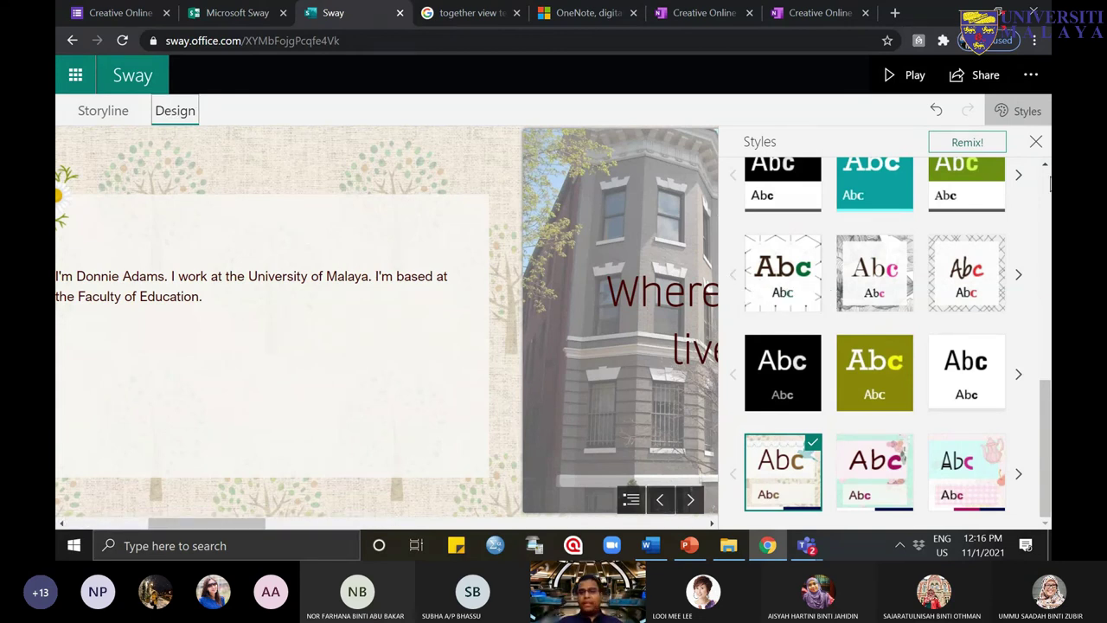
Step: Remix the Sway's design and preview the sections from "Who am I?" to "What do I love?"
{"action": "left_click", "coordinate": [967, 144]}
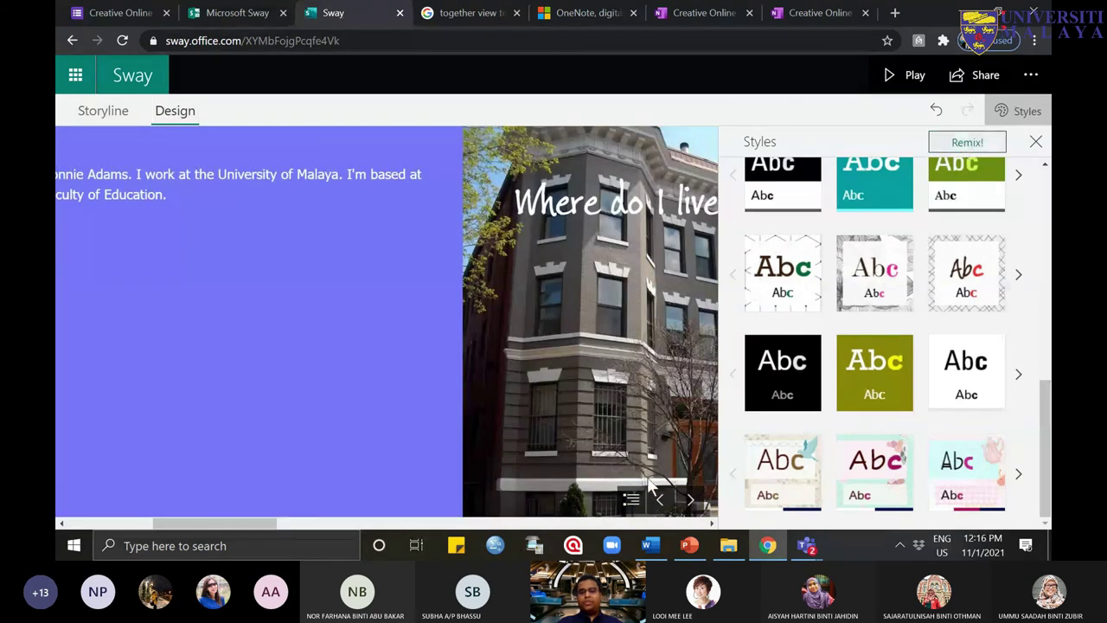
{"action": "left_click", "coordinate": [657, 500]}
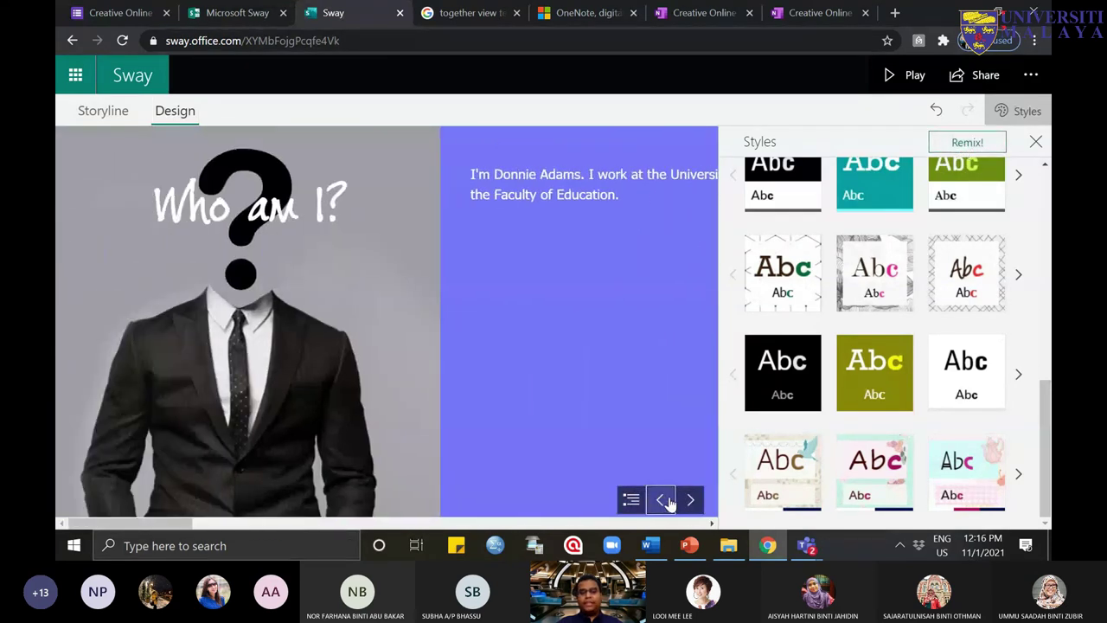
{"action": "left_click", "coordinate": [691, 502]}
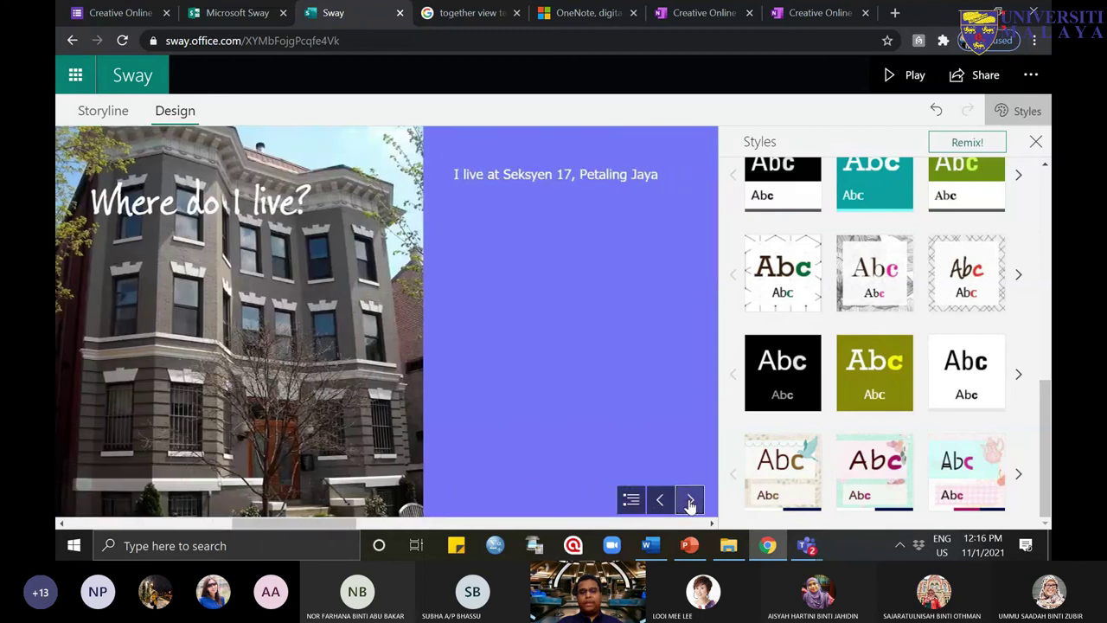
{"action": "left_click", "coordinate": [690, 502]}
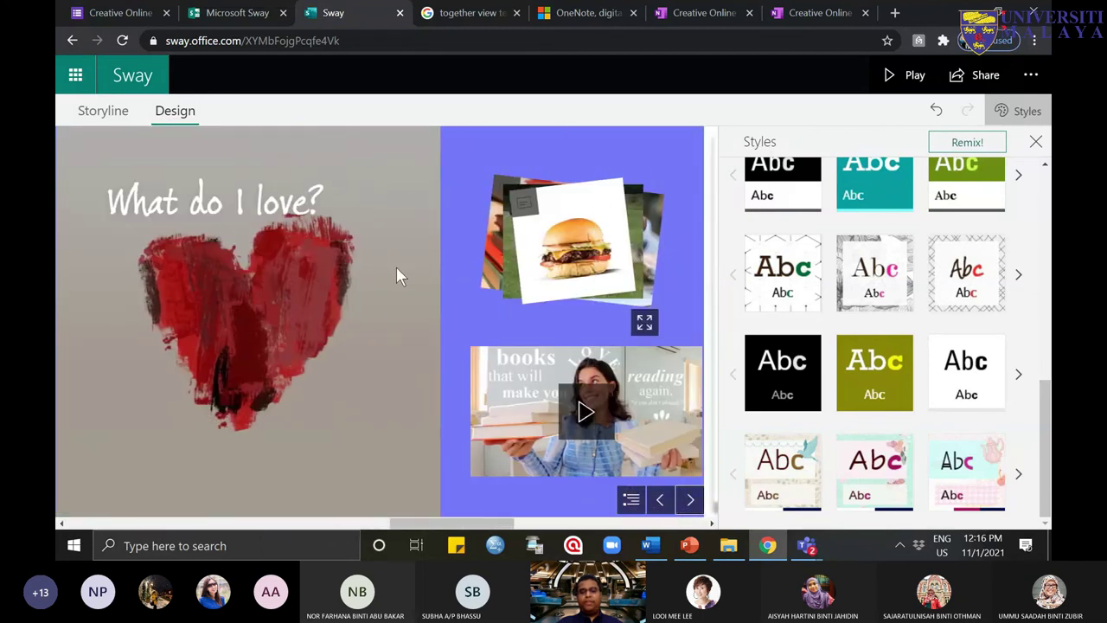
Step: Remix the design two more times and preview the second variation from the opening to "What do I love?"
{"action": "left_click", "coordinate": [971, 146]}
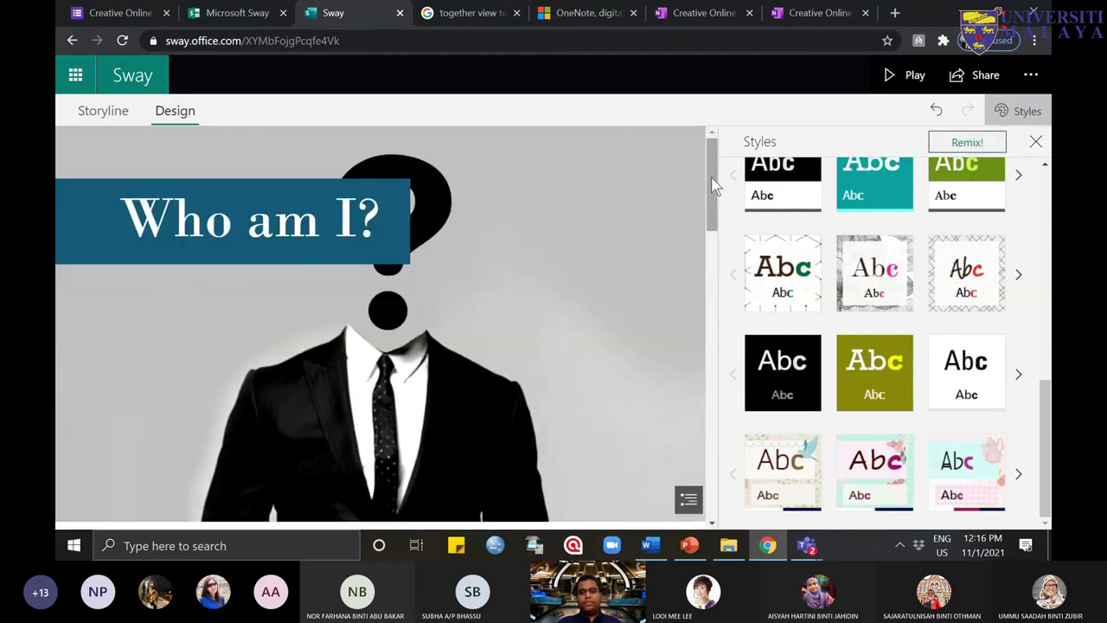
{"action": "left_click_drag", "start_coordinate": [713, 184], "coordinate": [699, 157]}
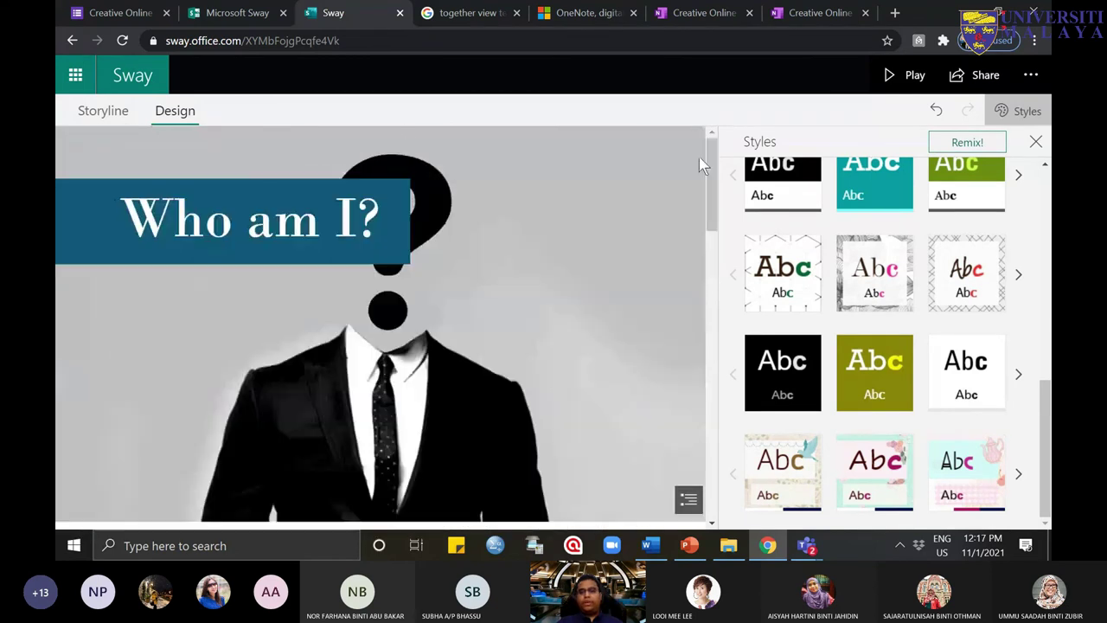
{"action": "left_click", "coordinate": [967, 143]}
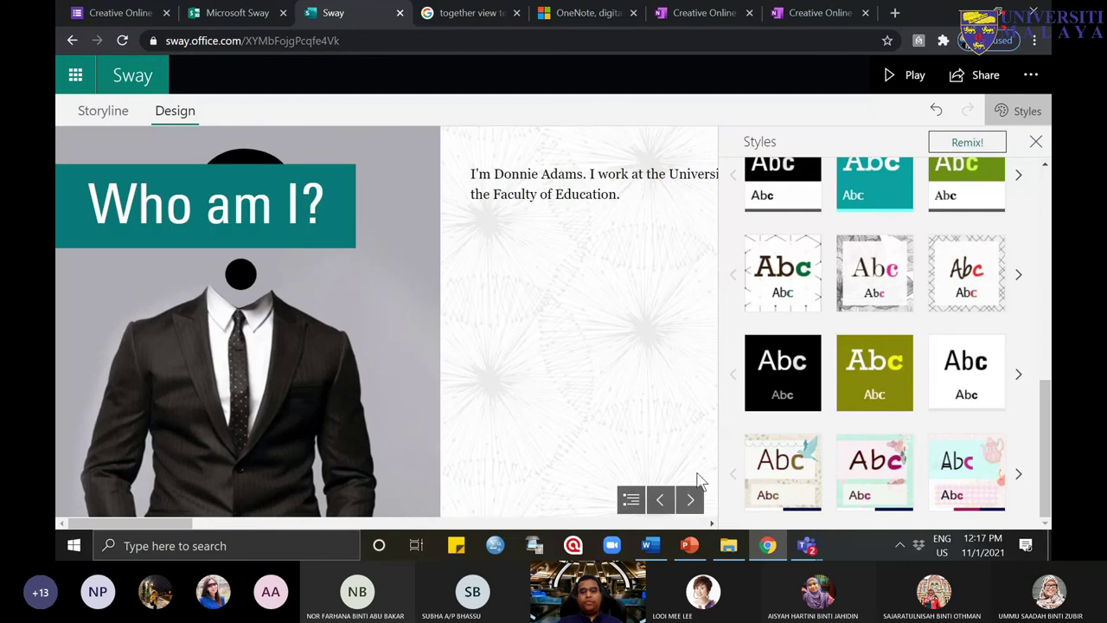
{"action": "left_click", "coordinate": [689, 500]}
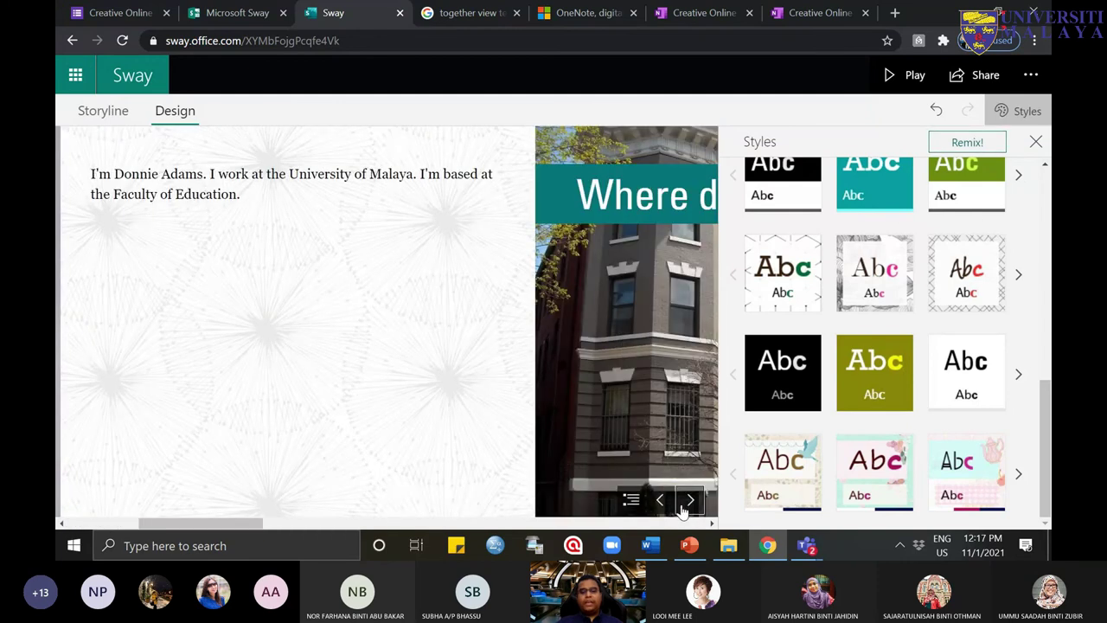
{"action": "left_click", "coordinate": [689, 500]}
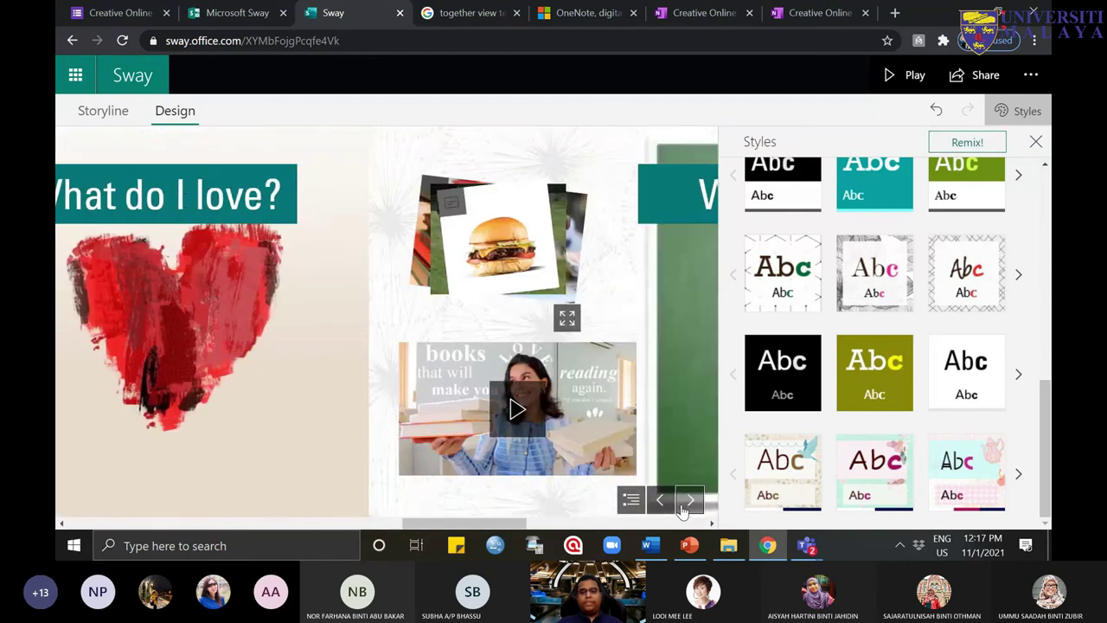
Step: Remix the design again and play the Sway, looking down to the "Lessons Learned" image and back up
{"action": "left_click", "coordinate": [968, 142]}
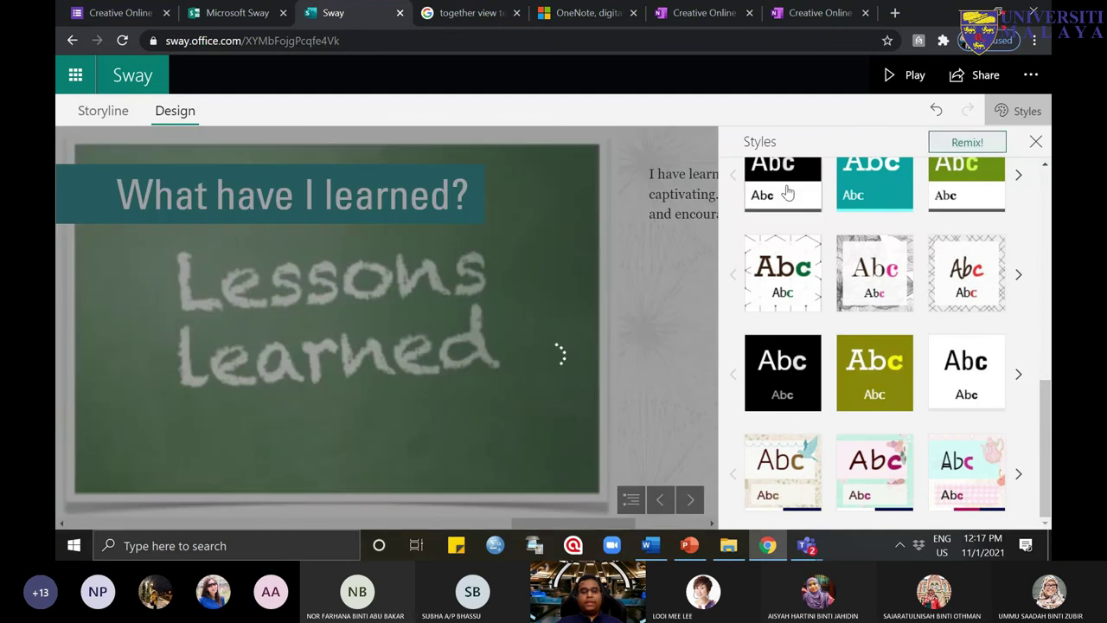
{"action": "mouse_move", "coordinate": [714, 173]}
{"action": "left_mouse_down"}
{"action": "mouse_move", "coordinate": [711, 488]}
{"action": "mouse_move", "coordinate": [711, 372]}
{"action": "mouse_move", "coordinate": [693, 277]}
{"action": "mouse_move", "coordinate": [703, 168]}
{"action": "left_mouse_up"}
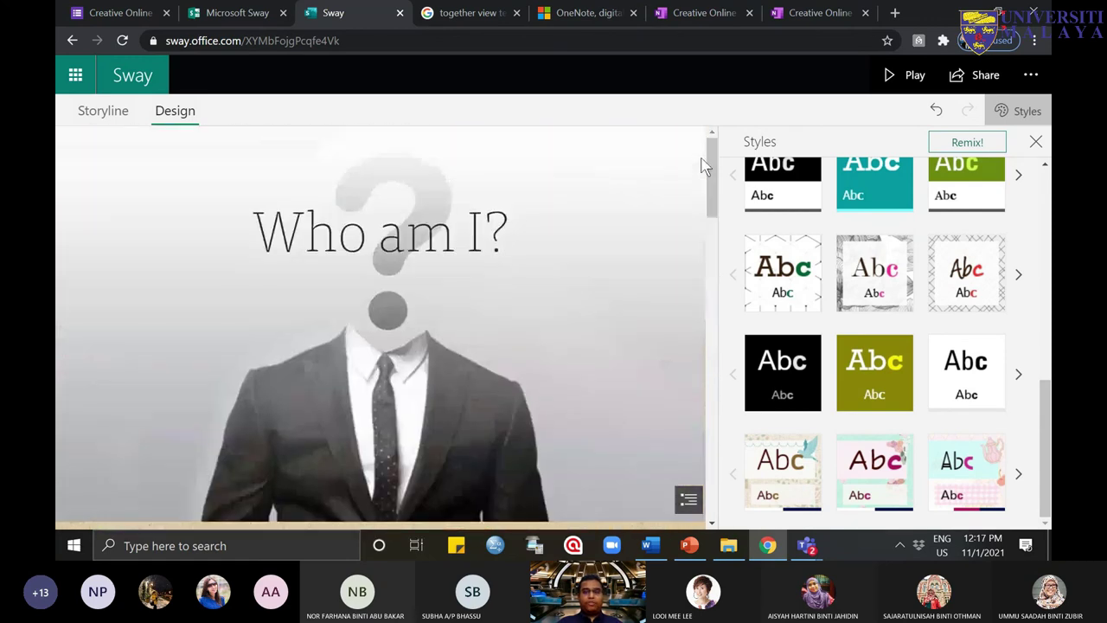
{"action": "left_click", "coordinate": [910, 76]}
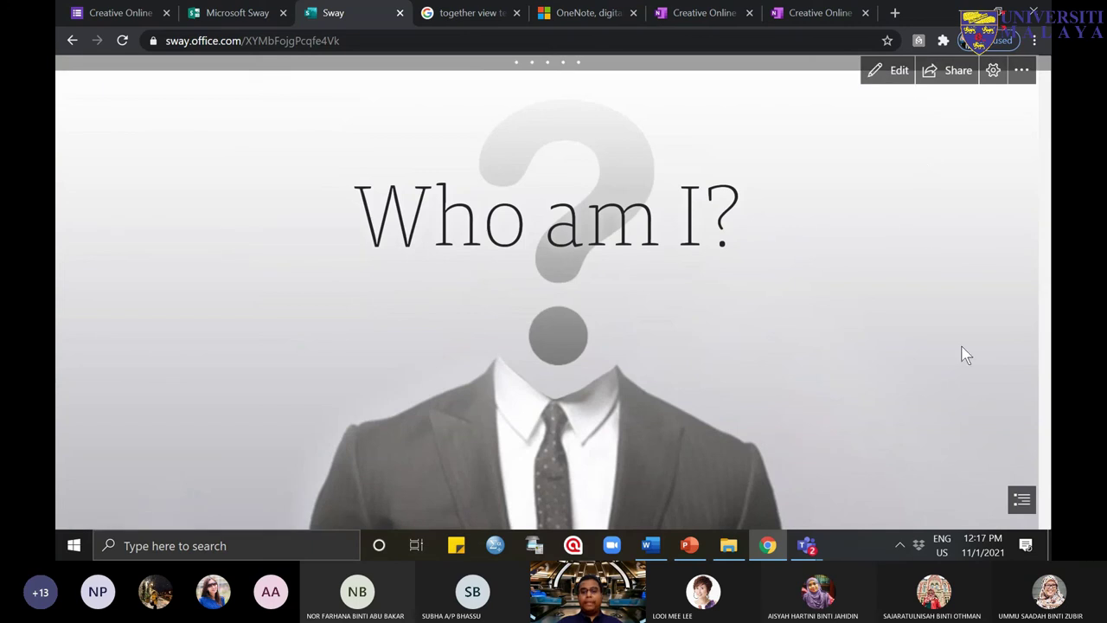
{"action": "scroll", "coordinate": [827, 339], "scroll_direction": "down", "scroll_amount": 15}
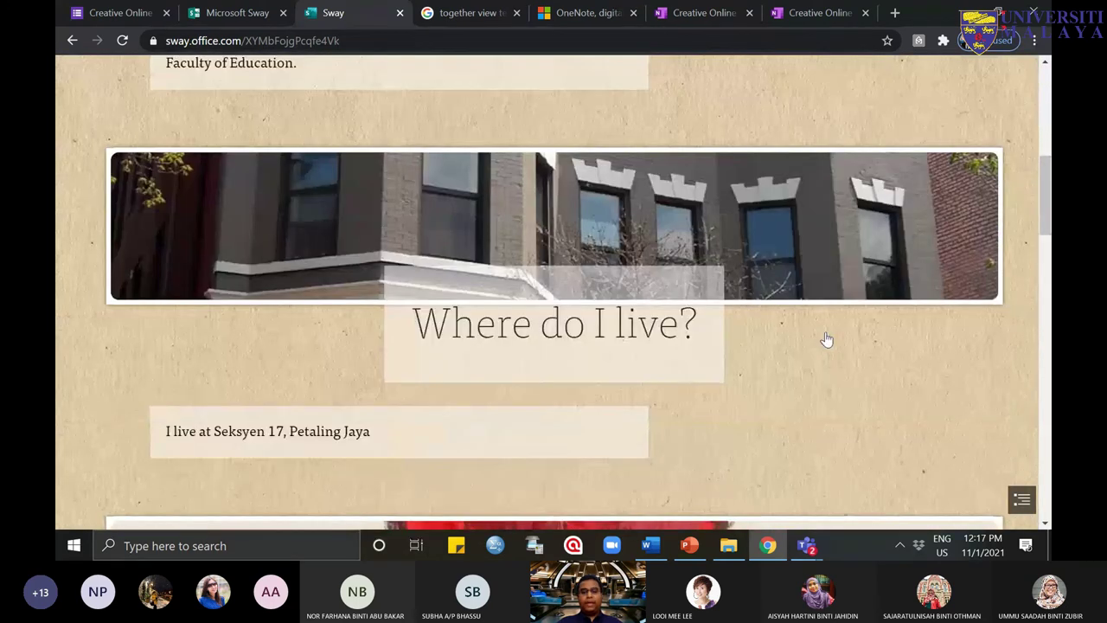
{"action": "scroll", "coordinate": [826, 339], "scroll_direction": "down", "scroll_amount": 15}
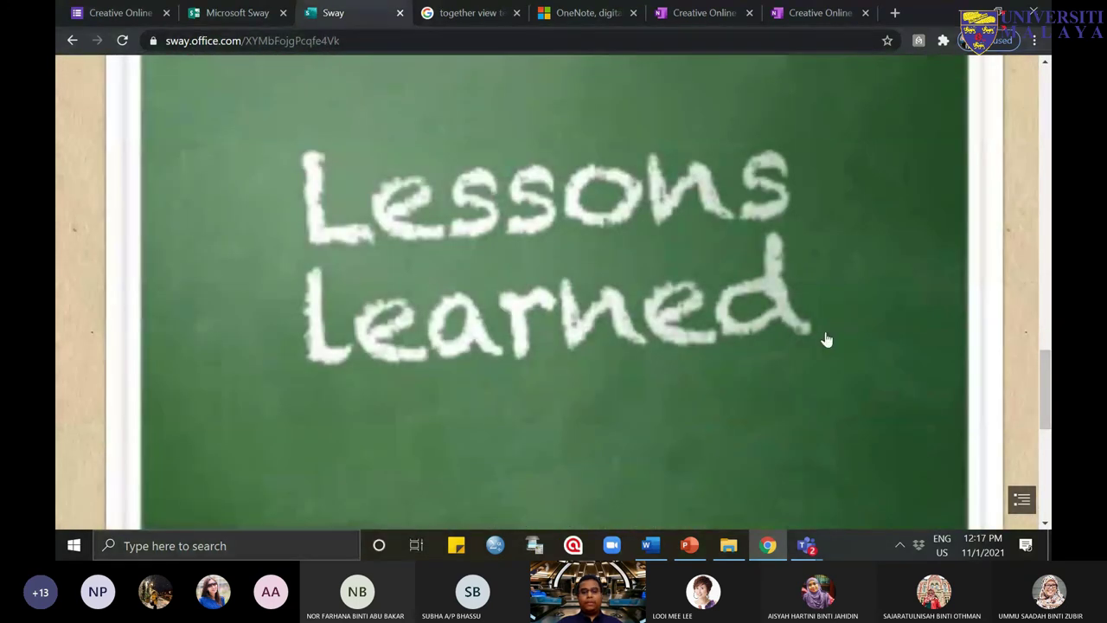
{"action": "scroll", "coordinate": [828, 338], "scroll_direction": "up", "scroll_amount": 20}
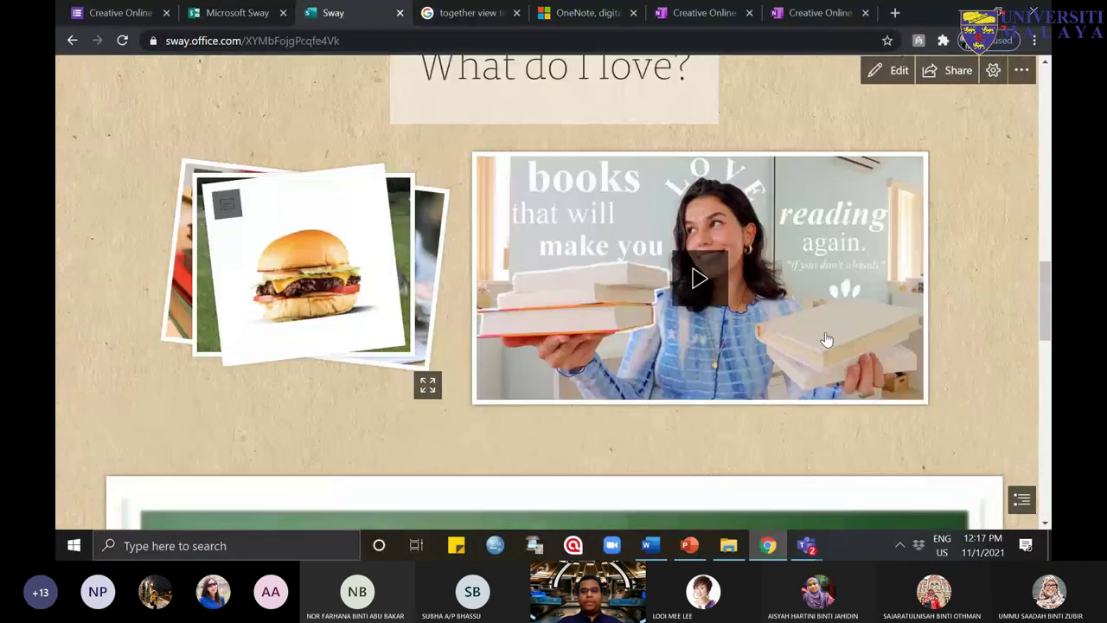
Step: Return to editing, remix the design once more and preview it at the "Where do I live?" section
{"action": "left_click", "coordinate": [876, 73]}
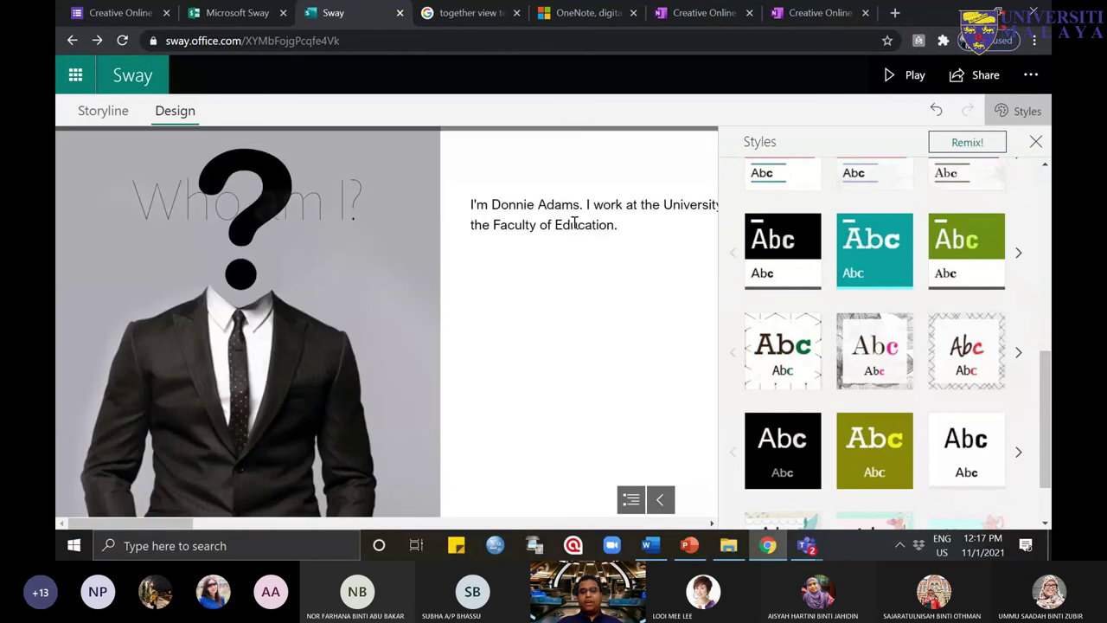
{"action": "left_click", "coordinate": [683, 502]}
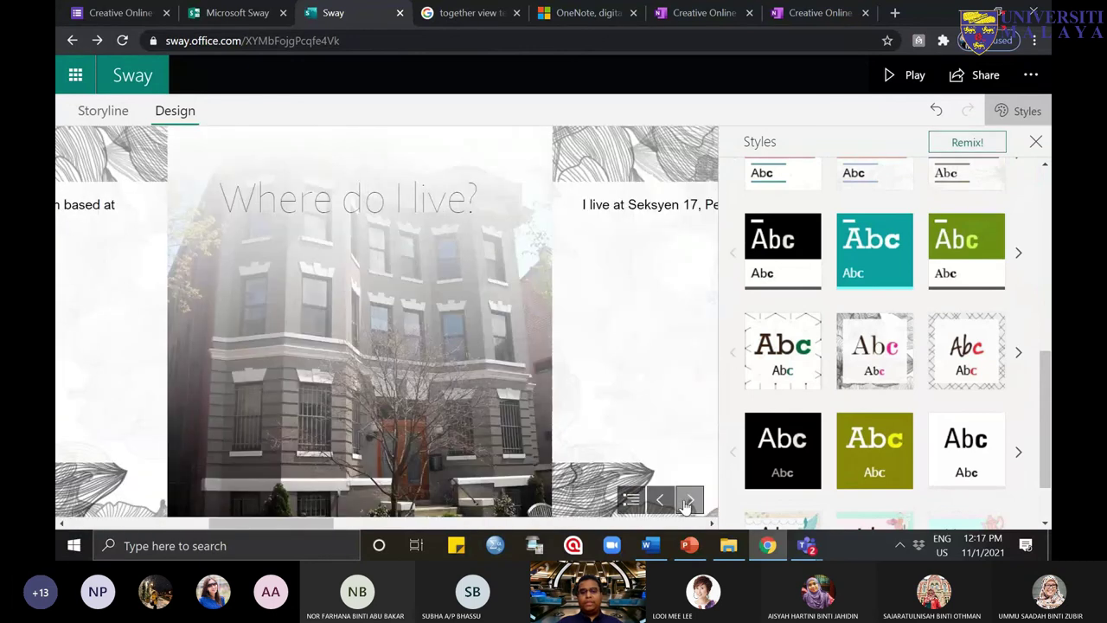
Step: Play the Sway with the floral line-art design through to the closing text and back to the introduction
{"action": "left_click", "coordinate": [891, 75]}
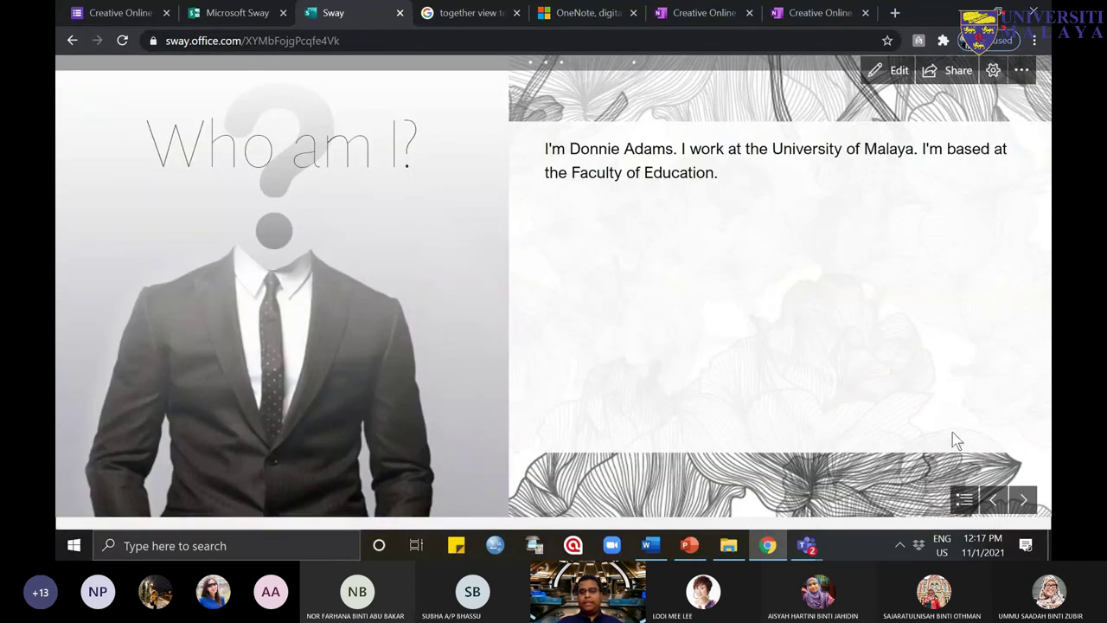
{"action": "scroll", "coordinate": [973, 467], "scroll_direction": "down", "scroll_amount": 6}
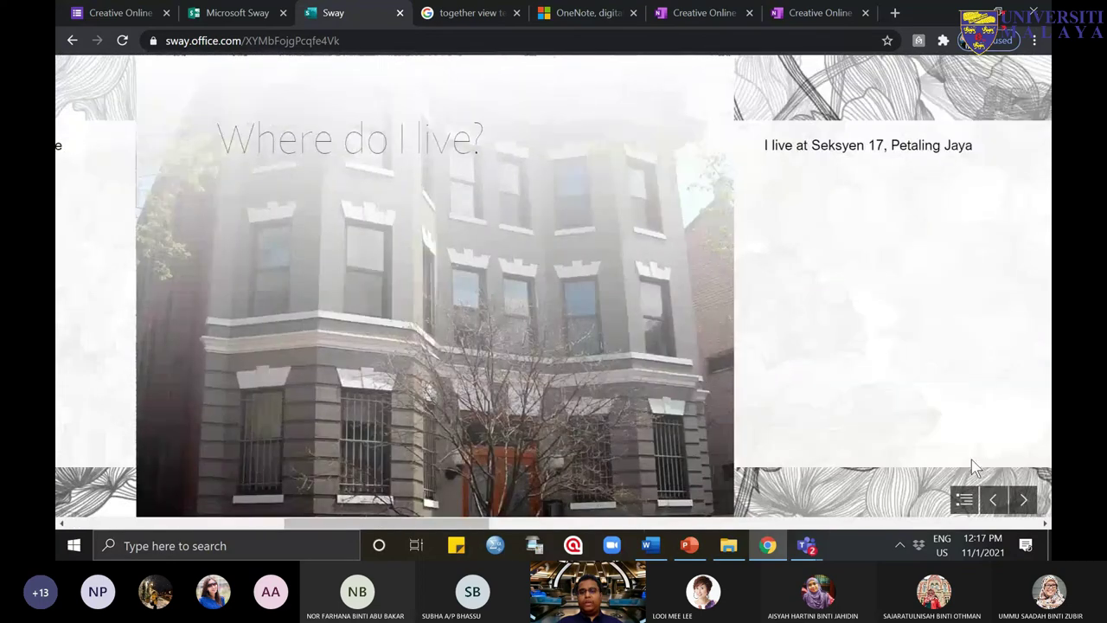
{"action": "scroll", "coordinate": [973, 467], "scroll_direction": "down", "scroll_amount": 8}
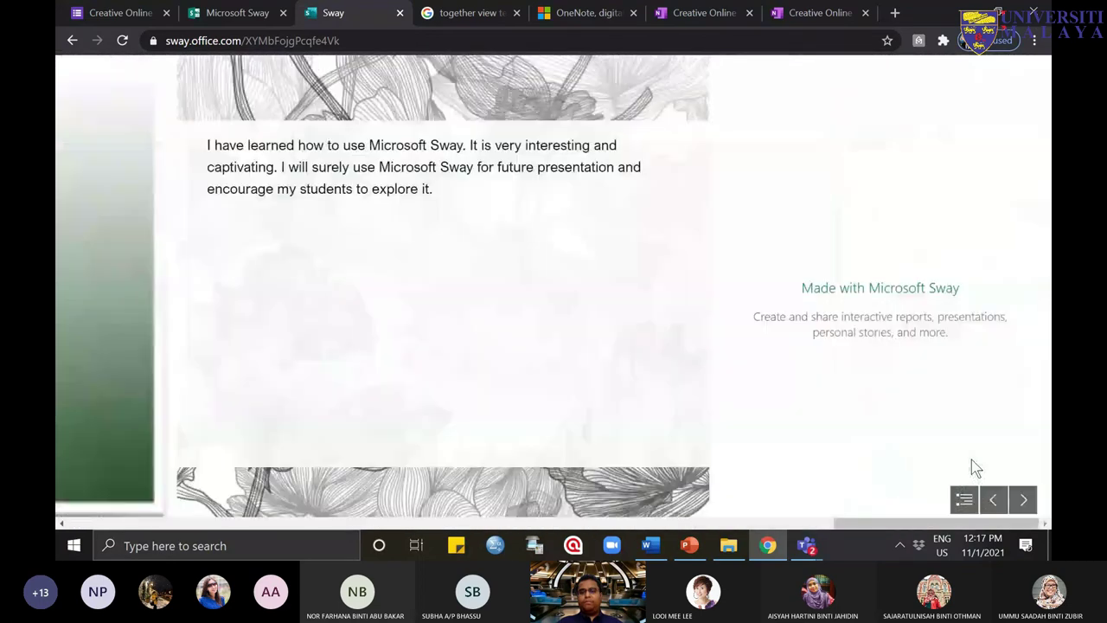
{"action": "scroll", "coordinate": [974, 467], "scroll_direction": "up", "scroll_amount": 6}
{"action": "scroll", "coordinate": [531, 240], "scroll_direction": "up", "scroll_amount": 6}
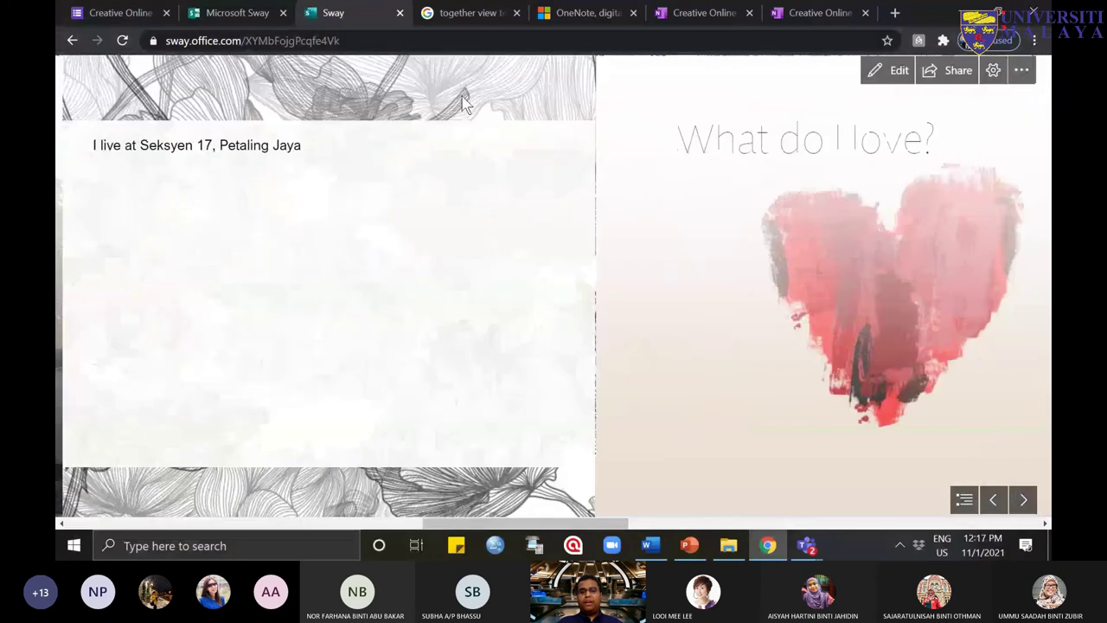
{"action": "scroll", "coordinate": [434, 187], "scroll_direction": "up", "scroll_amount": 6}
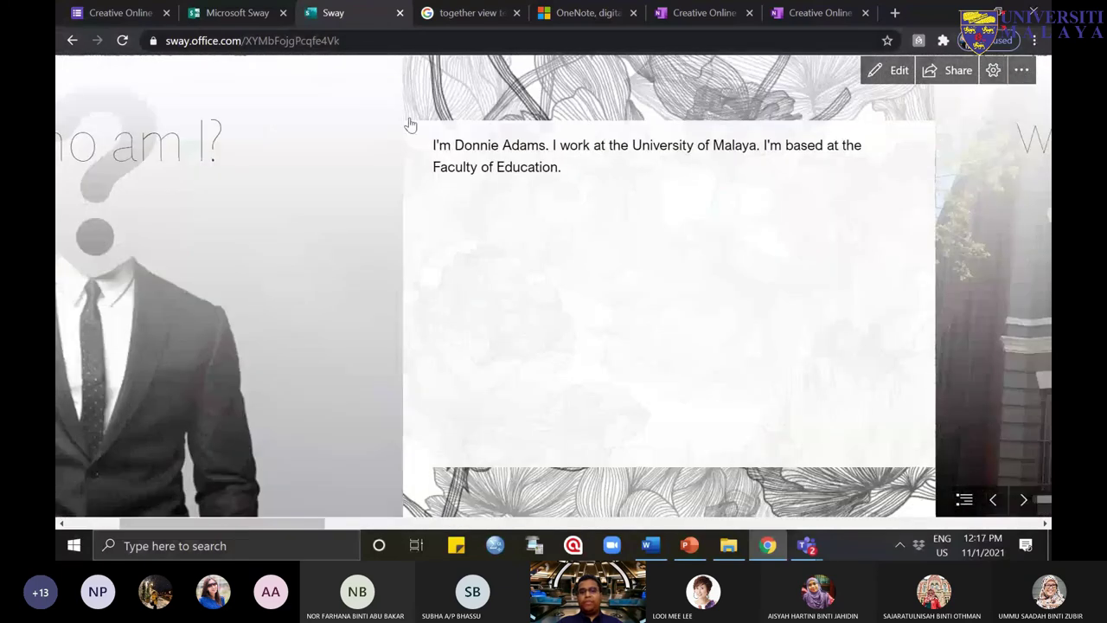
Step: Return to editing, apply the black-and-white photo style with black title boxes, and preview it through to "Where do I live?"
{"action": "left_click", "coordinate": [894, 71]}
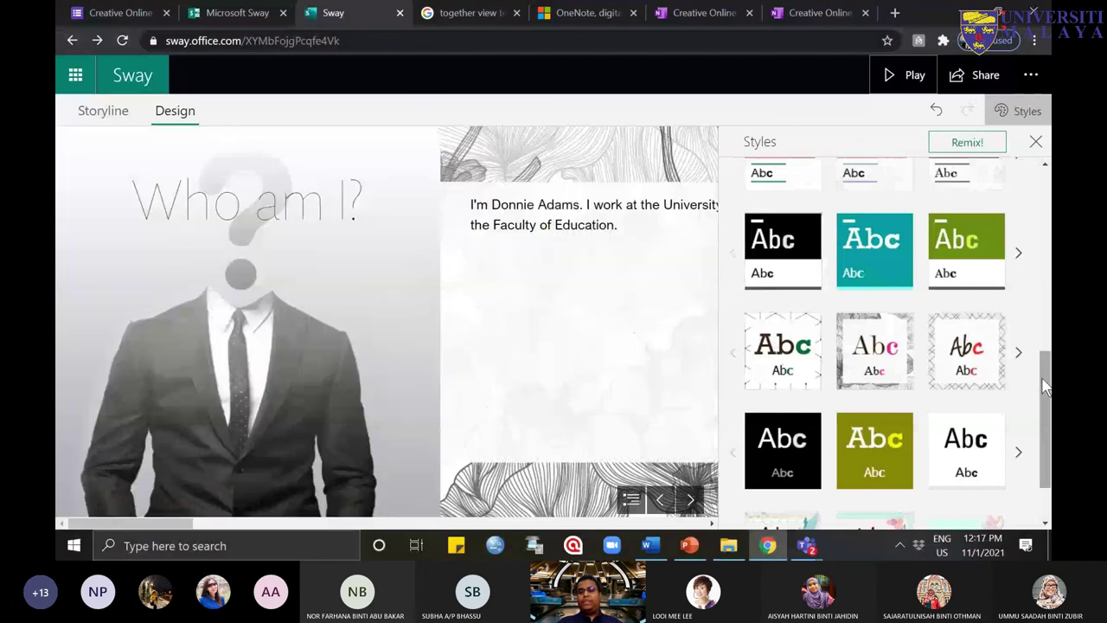
{"action": "scroll", "coordinate": [1045, 387], "scroll_direction": "up", "scroll_amount": 10}
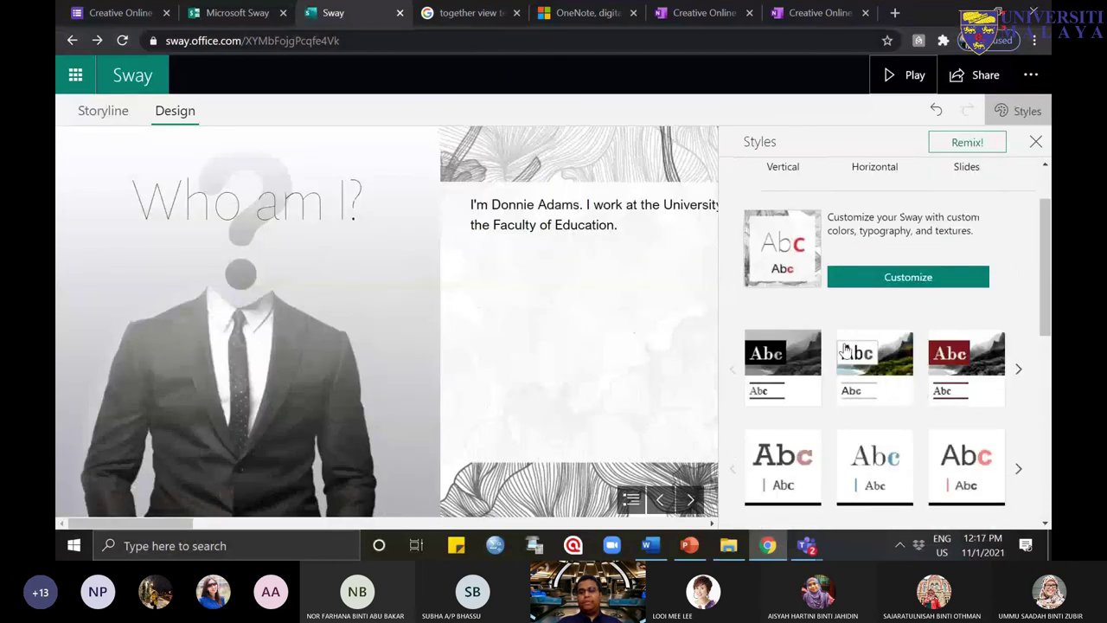
{"action": "left_click", "coordinate": [767, 382]}
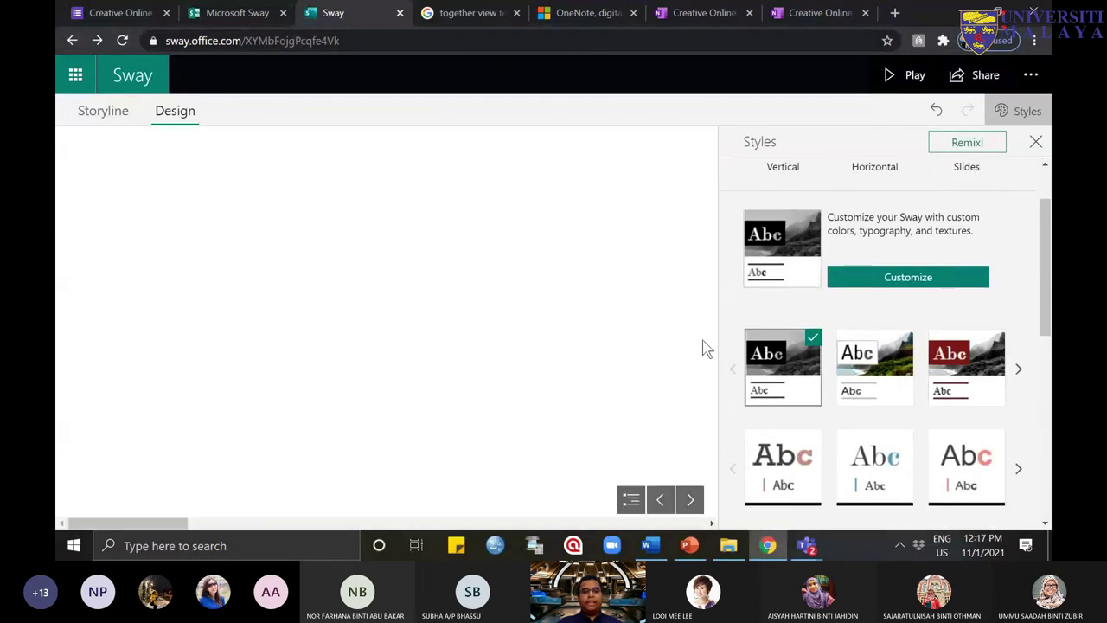
{"action": "left_click", "coordinate": [691, 500]}
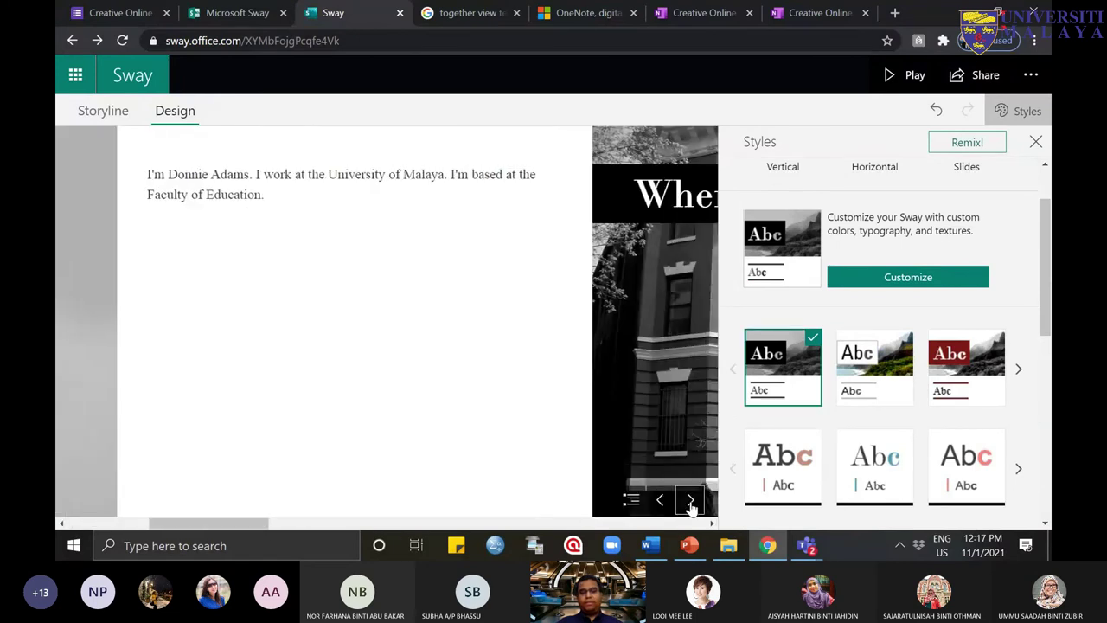
{"action": "left_click", "coordinate": [1034, 142]}
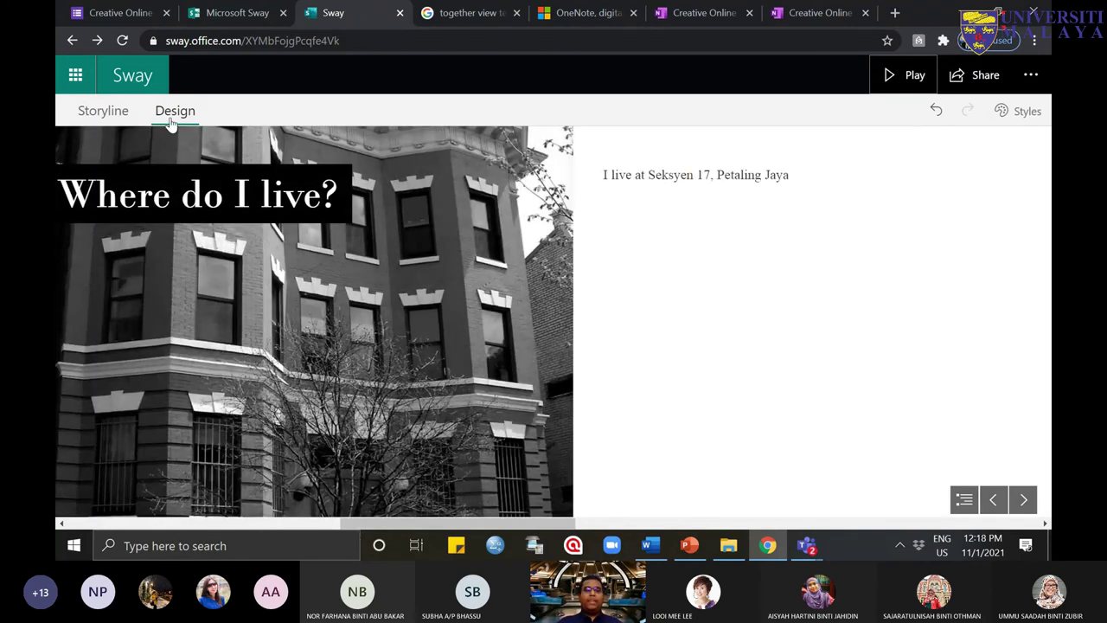
Step: Return to the start of the storyline, share the Sway for viewing with those in the organization, and copy its link
{"action": "left_click", "coordinate": [104, 112]}
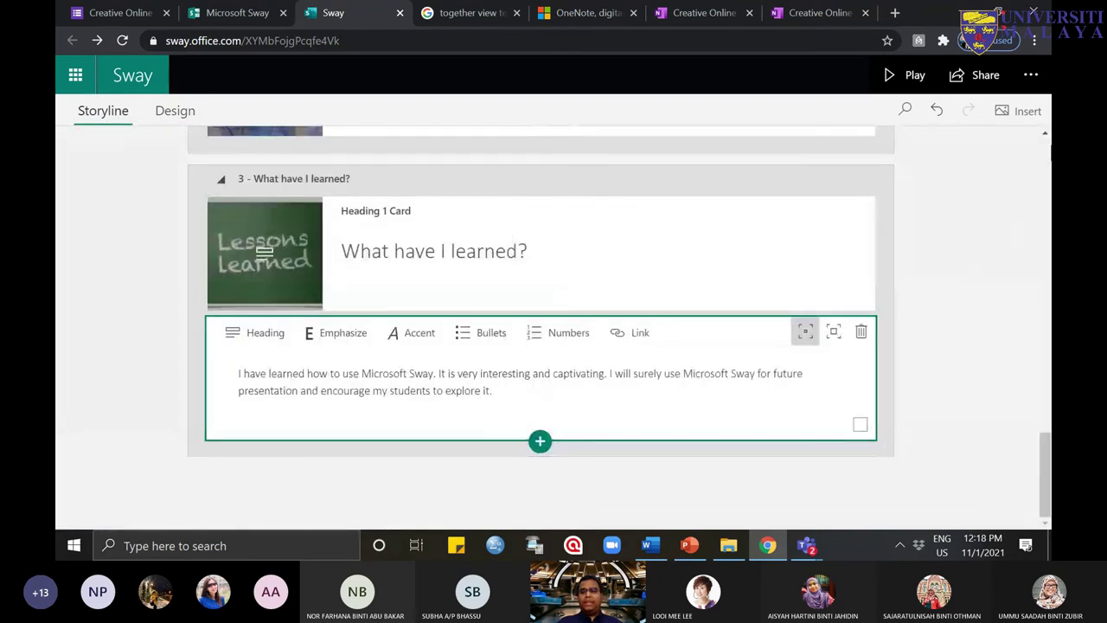
{"action": "left_click", "coordinate": [1047, 148]}
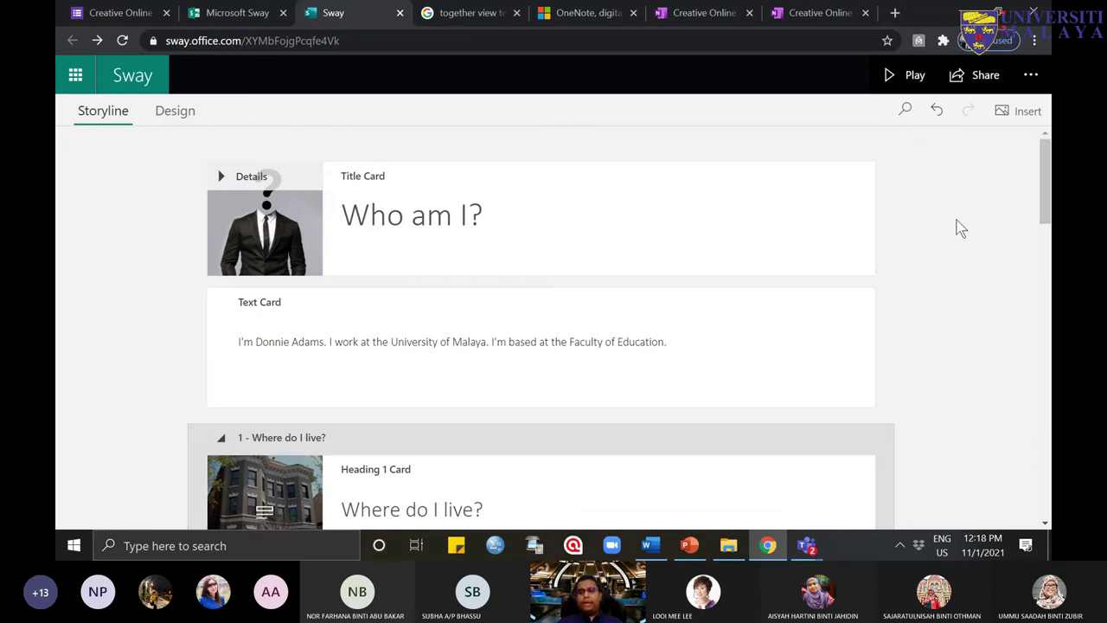
{"action": "left_click", "coordinate": [956, 77]}
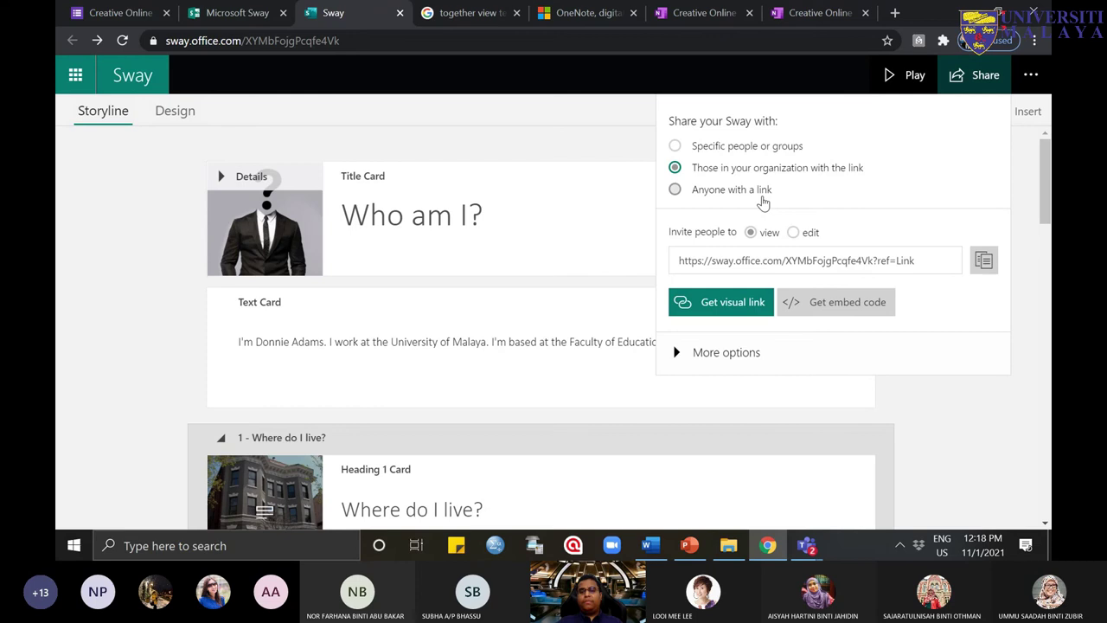
{"action": "left_click", "coordinate": [729, 194]}
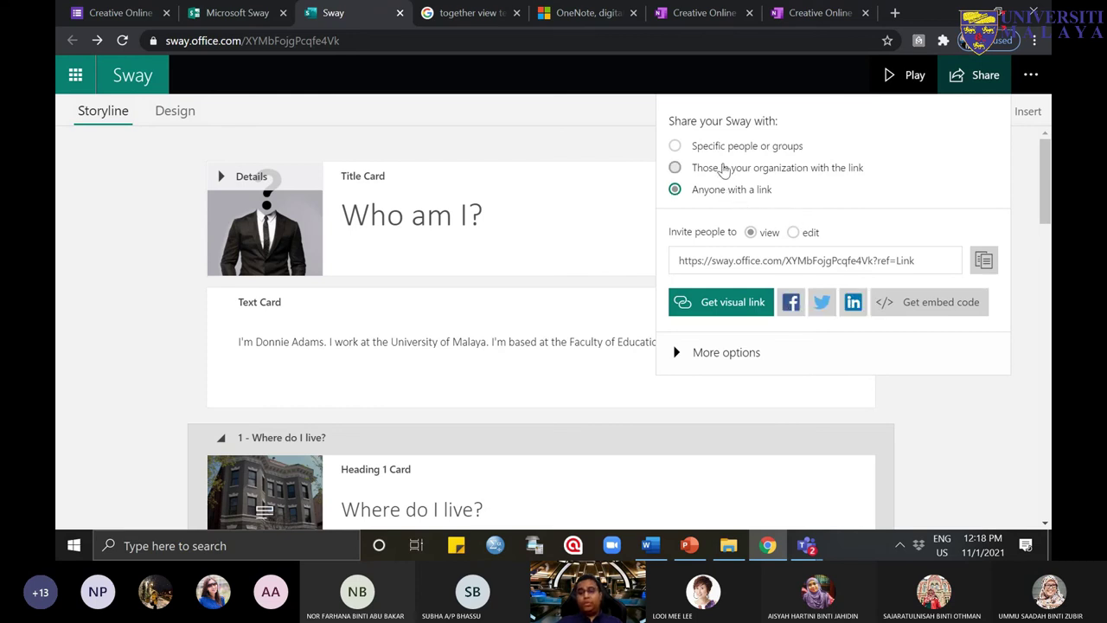
{"action": "left_click", "coordinate": [725, 170]}
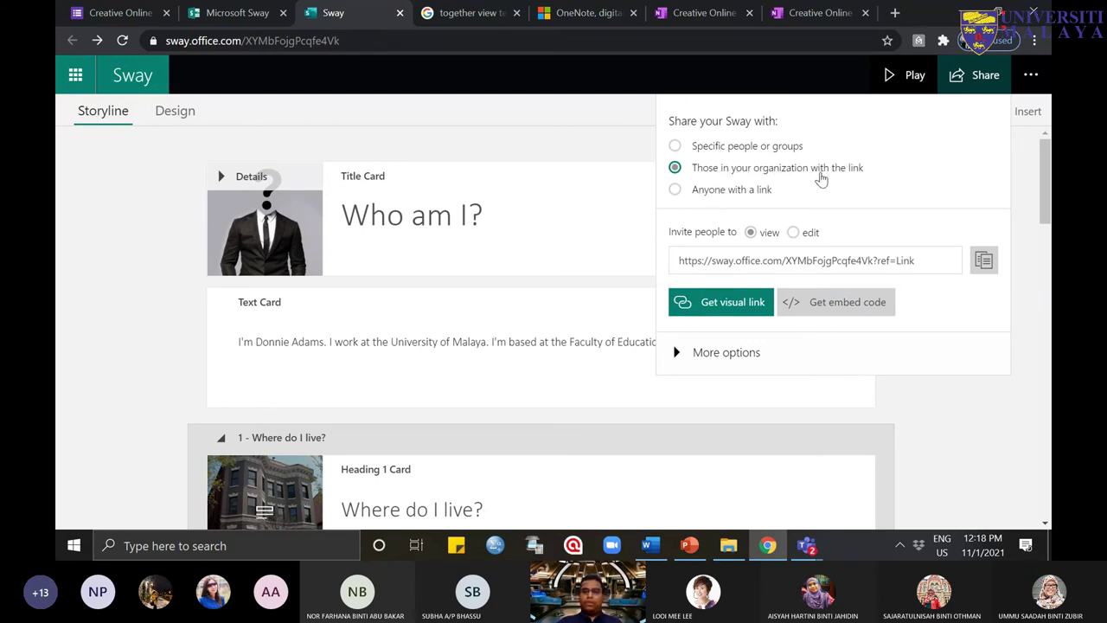
{"action": "left_click", "coordinate": [983, 262]}
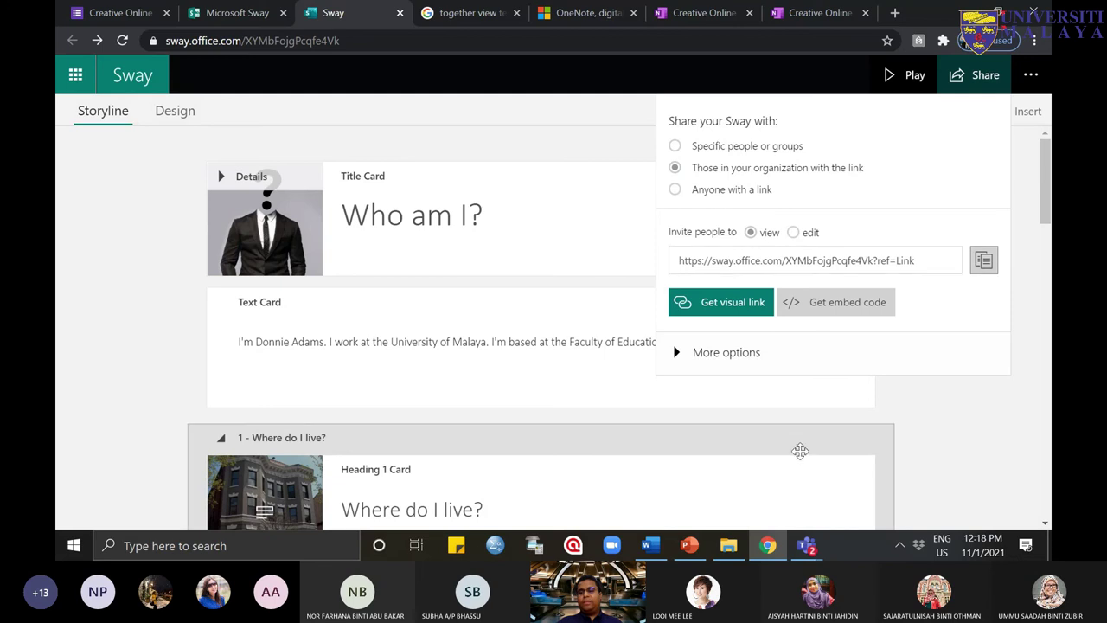
Step: Check the Teams meeting chat and return to the Sway sharing options in Chrome
{"action": "mouse_move", "coordinate": [806, 545]}
{"action": "left_click", "coordinate": [857, 451]}
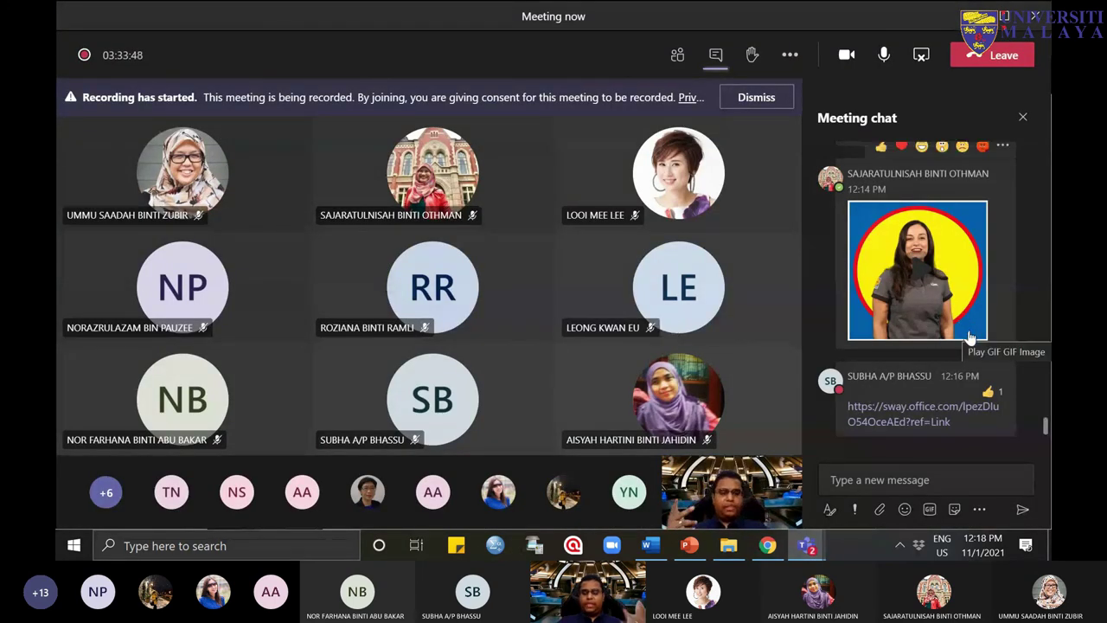
{"action": "mouse_move", "coordinate": [807, 556]}
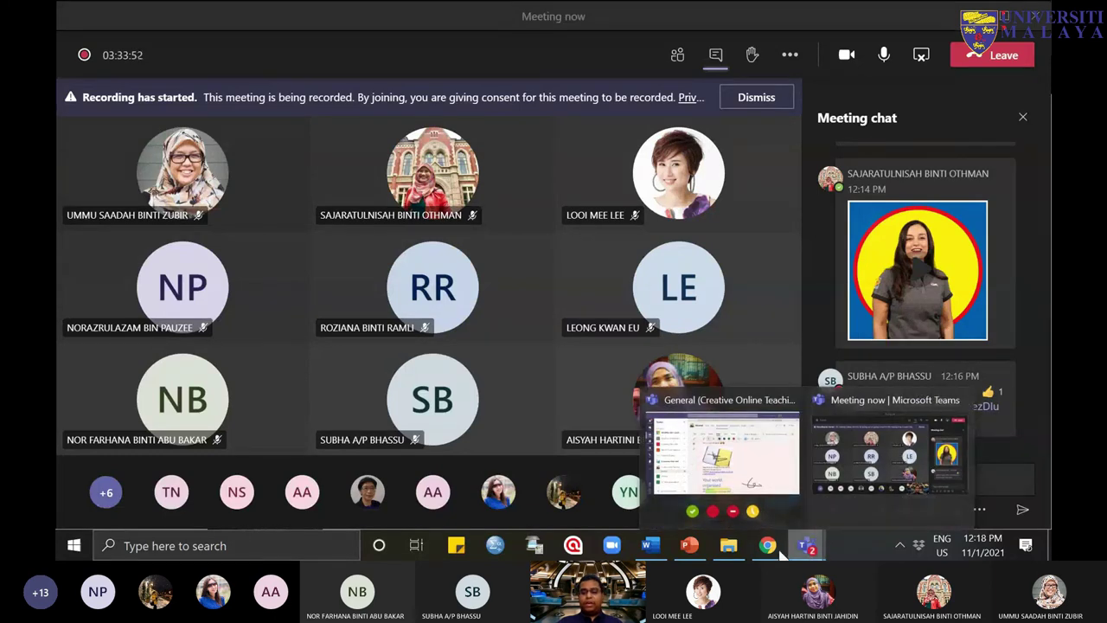
{"action": "left_click", "coordinate": [779, 552]}
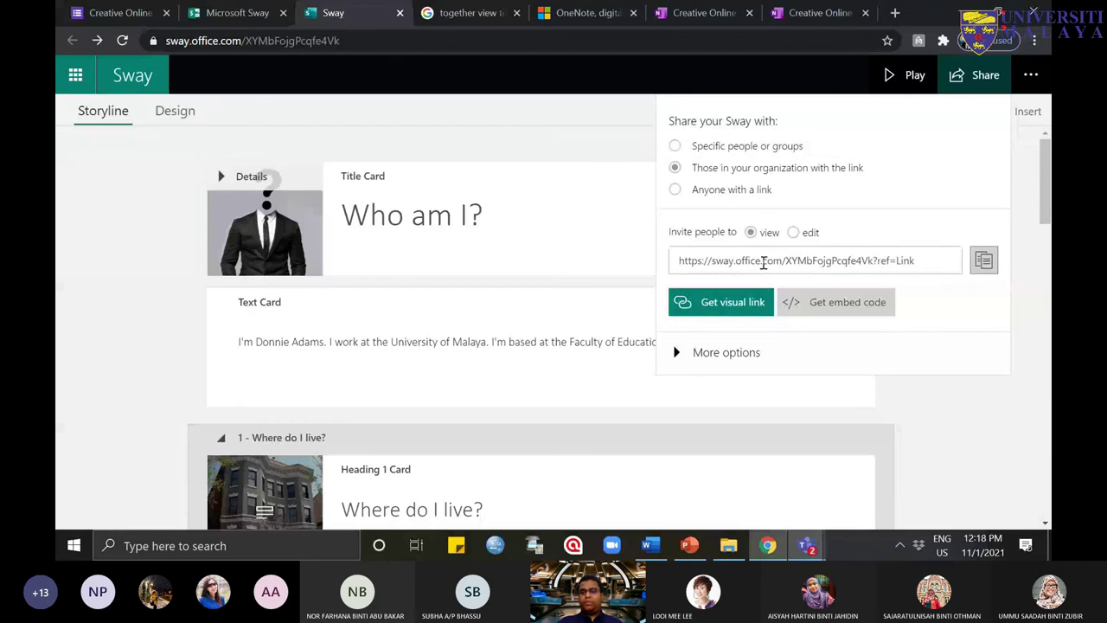
Step: Copy the Sway's view link again and switch to the General channel window in Teams
{"action": "left_click", "coordinate": [984, 261]}
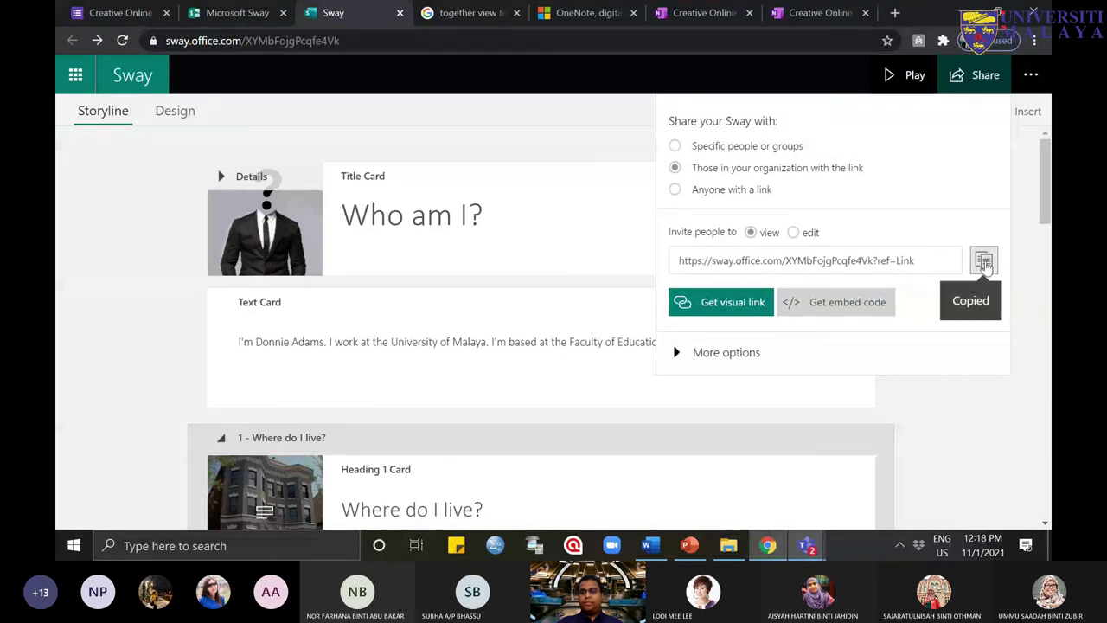
{"action": "left_click", "coordinate": [782, 554]}
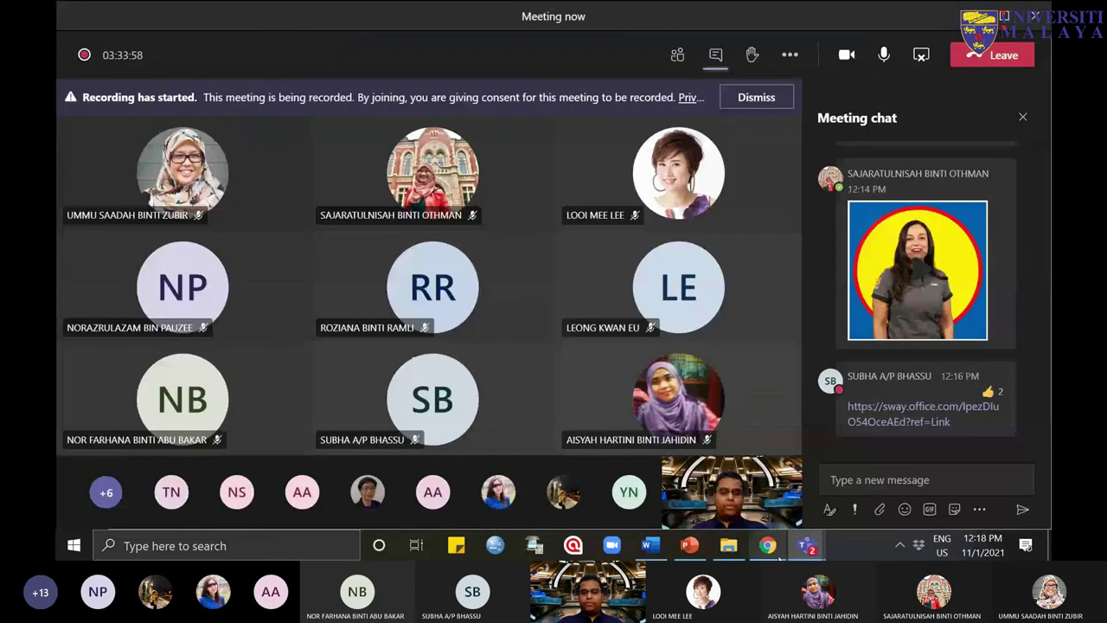
{"action": "mouse_move", "coordinate": [807, 545]}
{"action": "left_click", "coordinate": [744, 456]}
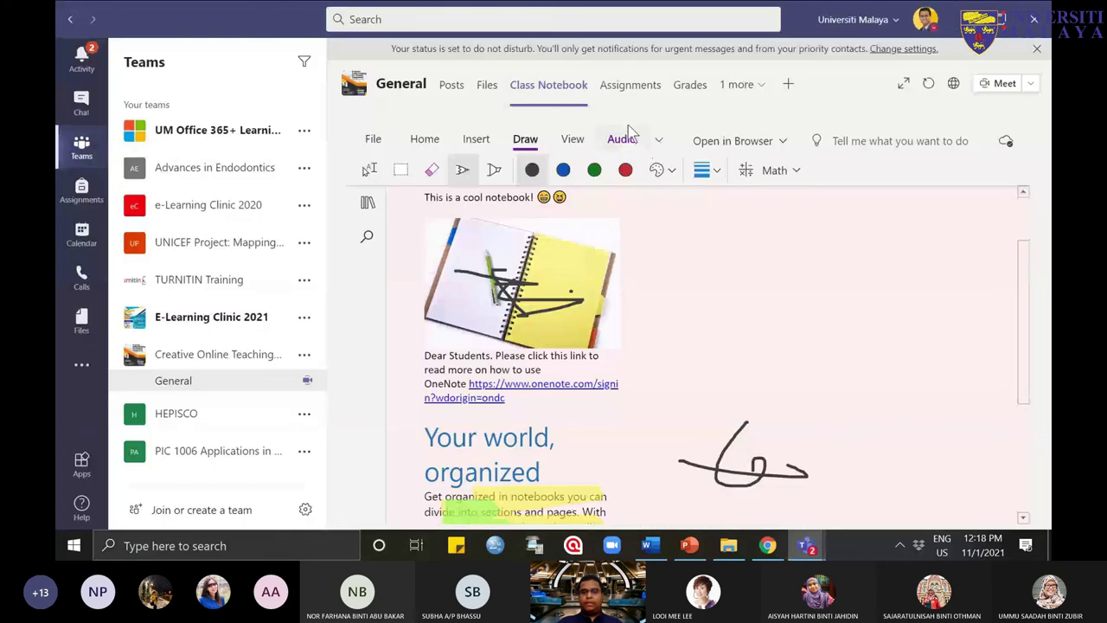
Step: Start adding a tab to the General channel, search the available apps for "sw", and choose a Website tab instead
{"action": "left_click", "coordinate": [789, 85]}
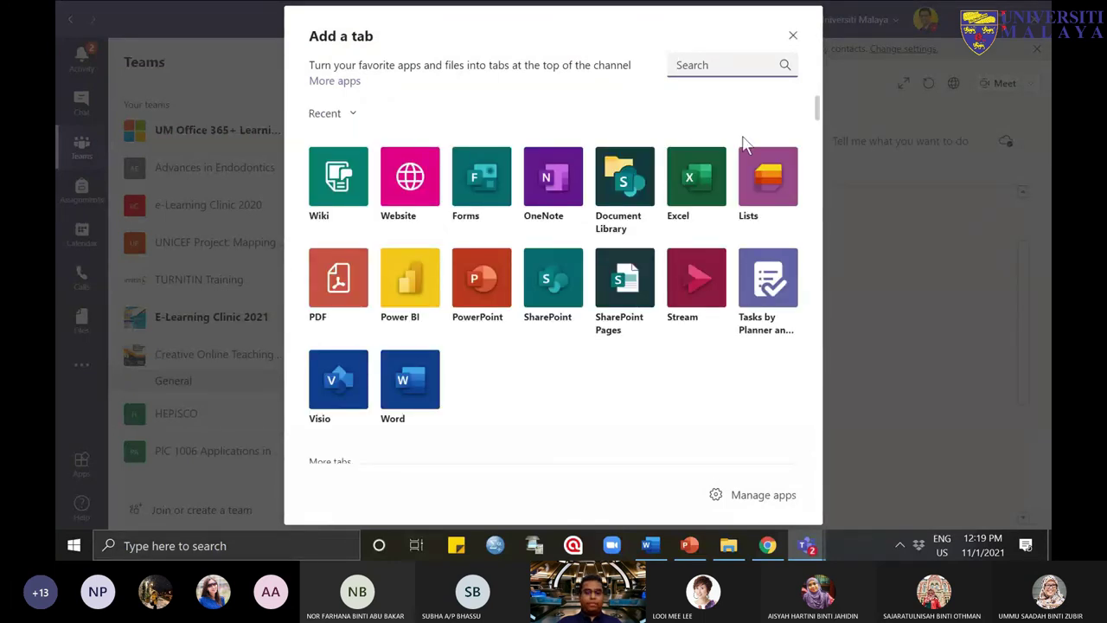
{"action": "type", "text": "sw"}
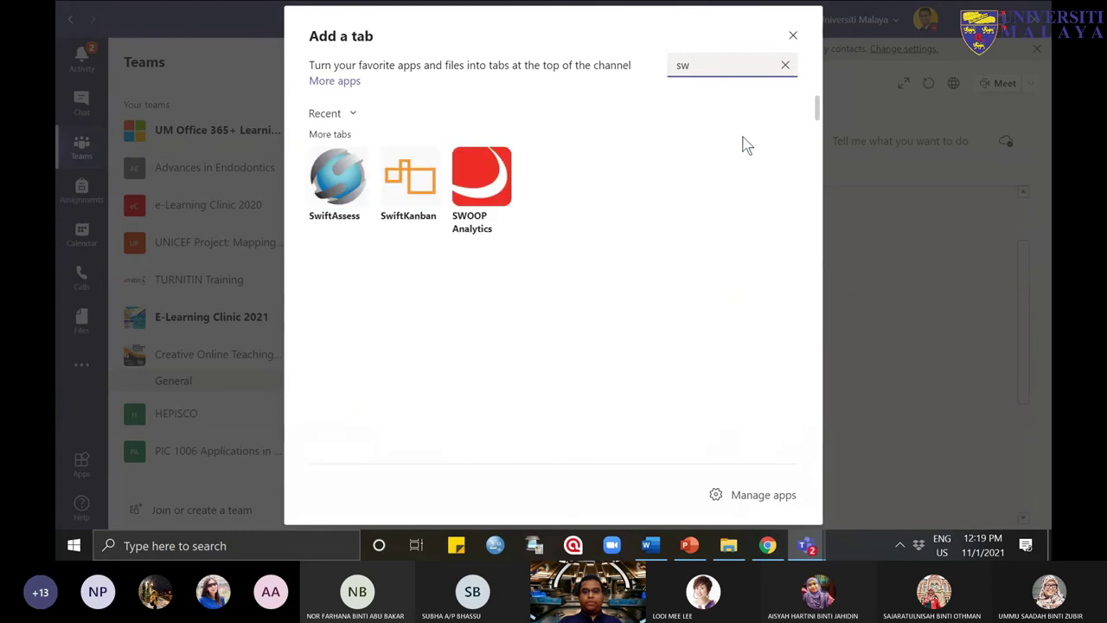
{"action": "key", "text": "BackSpace"}
{"action": "key", "text": "BackSpace"}
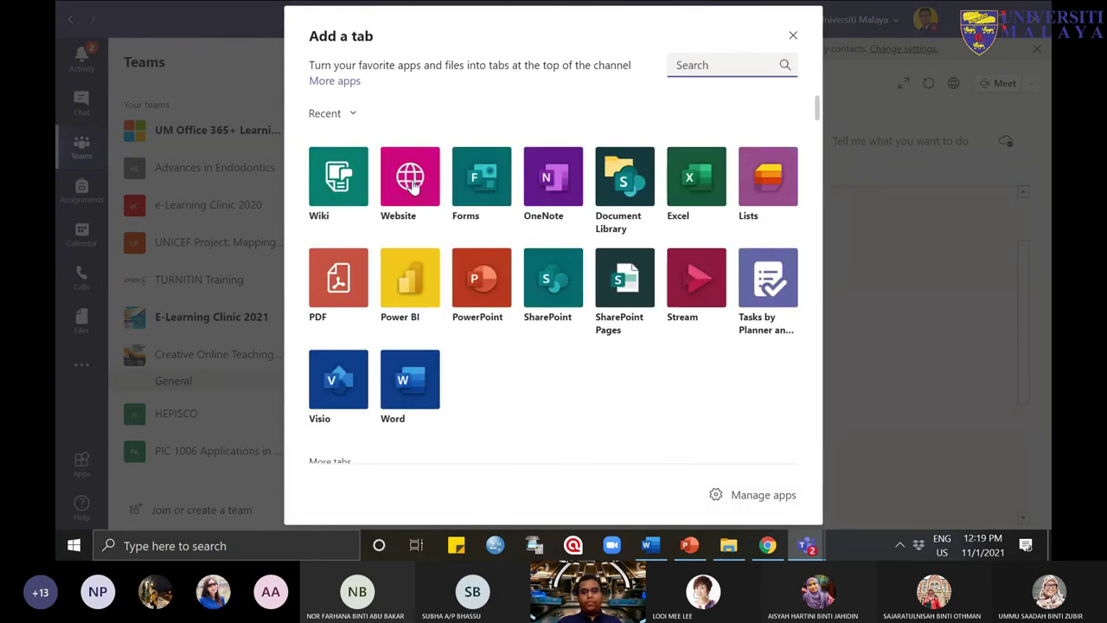
{"action": "left_click", "coordinate": [415, 185]}
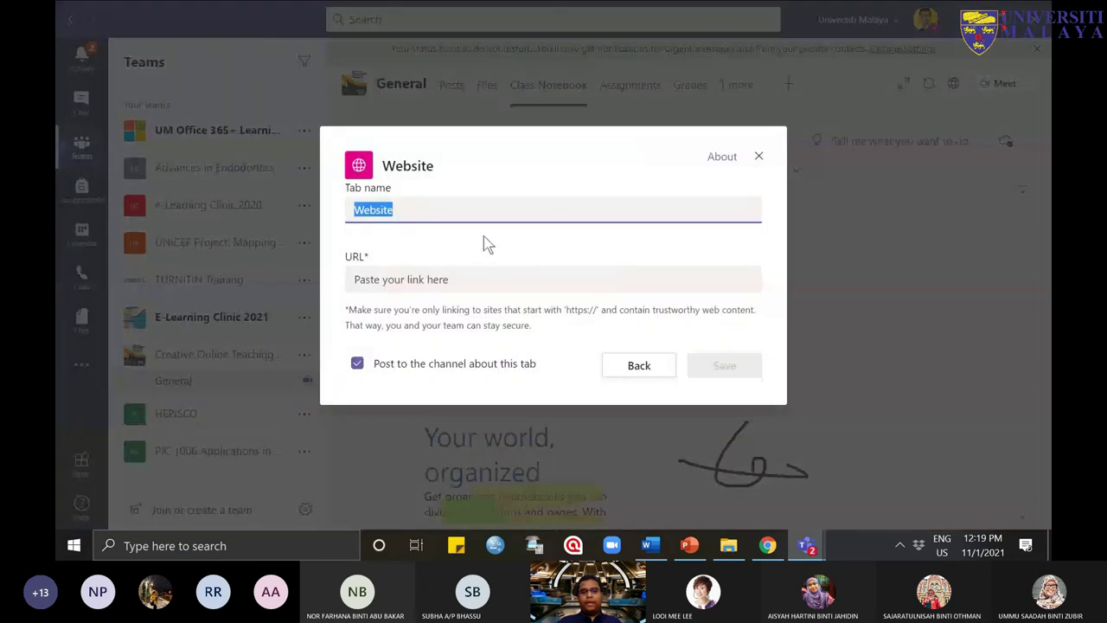
Step: Name the website tab "Sway Presentation", paste the copied Sway link as its URL, and save it with a post to the channel
{"action": "left_click", "coordinate": [468, 216]}
{"action": "key", "text": "BackSpace"}
{"action": "key", "text": "BackSpace"}
{"action": "key", "text": "BackSpace"}
{"action": "key", "text": "BackSpace"}
{"action": "key", "text": "BackSpace"}
{"action": "key", "text": "BackSpace"}
{"action": "type", "text": "Sway Presentation"}
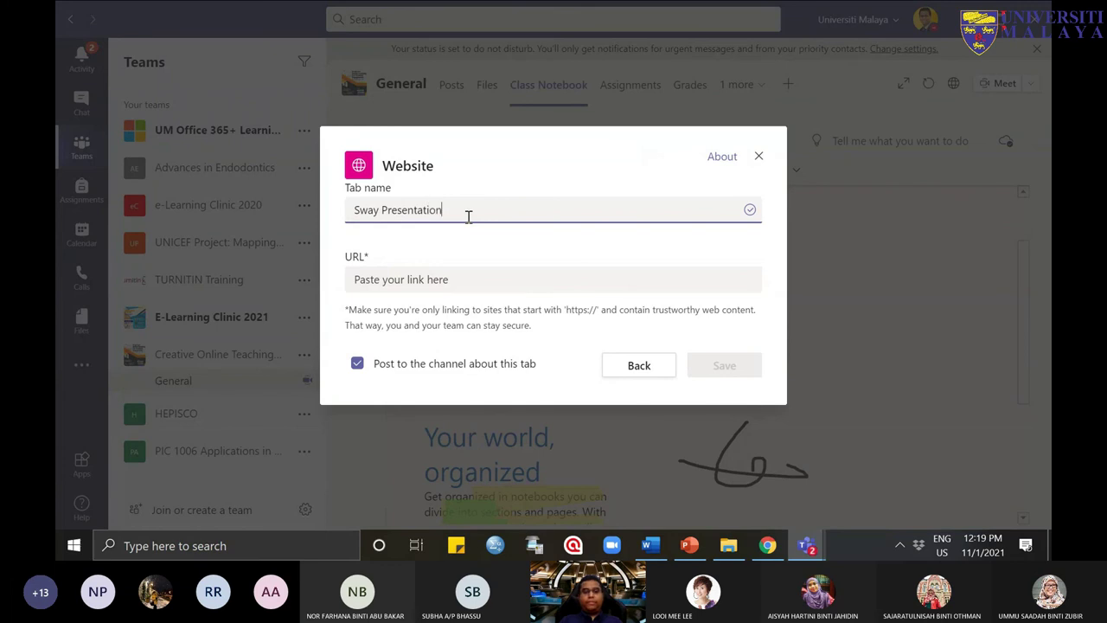
{"action": "left_click", "coordinate": [465, 272]}
{"action": "key", "text": "ctrl+v"}
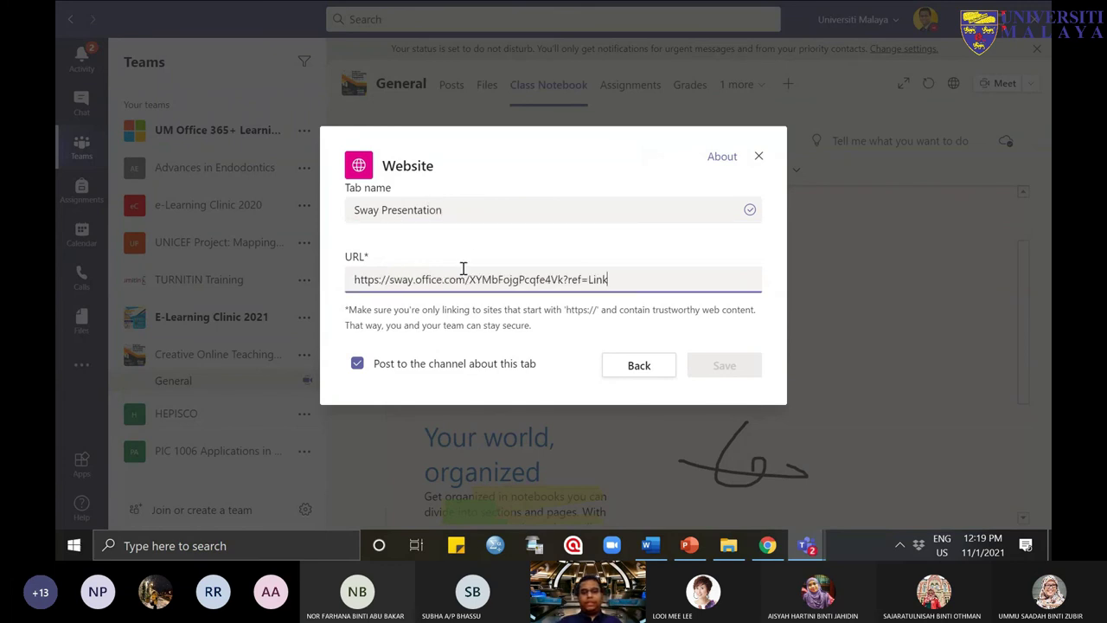
{"action": "left_click", "coordinate": [726, 372]}
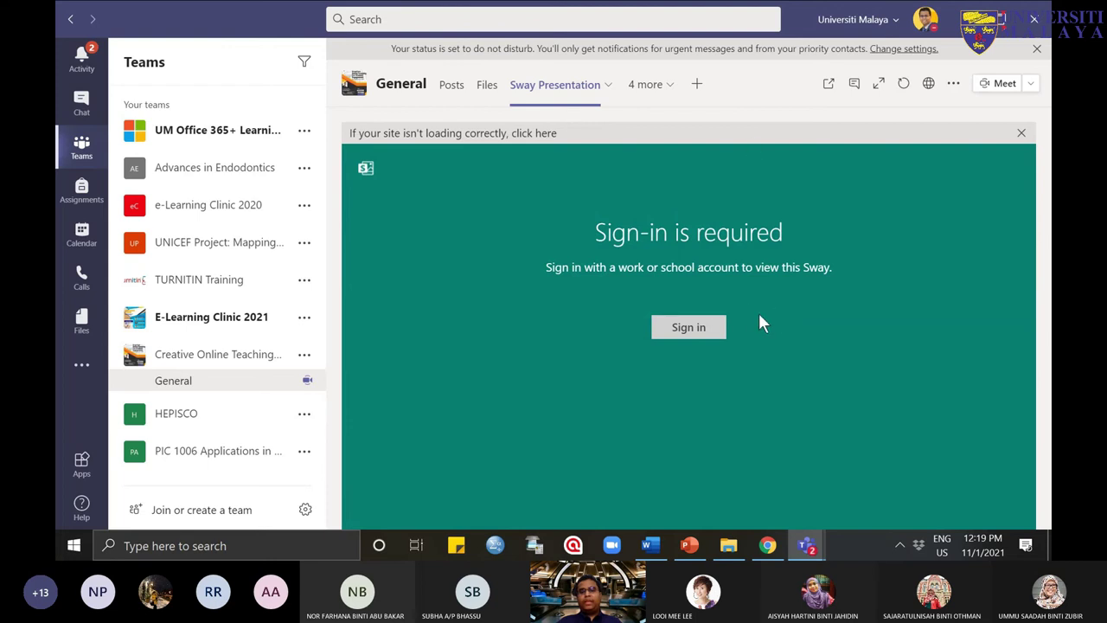
Step: Close the Sway sharing options in Chrome and open the participant's shared Sway link from the Teams meeting chat
{"action": "left_click", "coordinate": [779, 542]}
{"action": "left_click", "coordinate": [659, 339]}
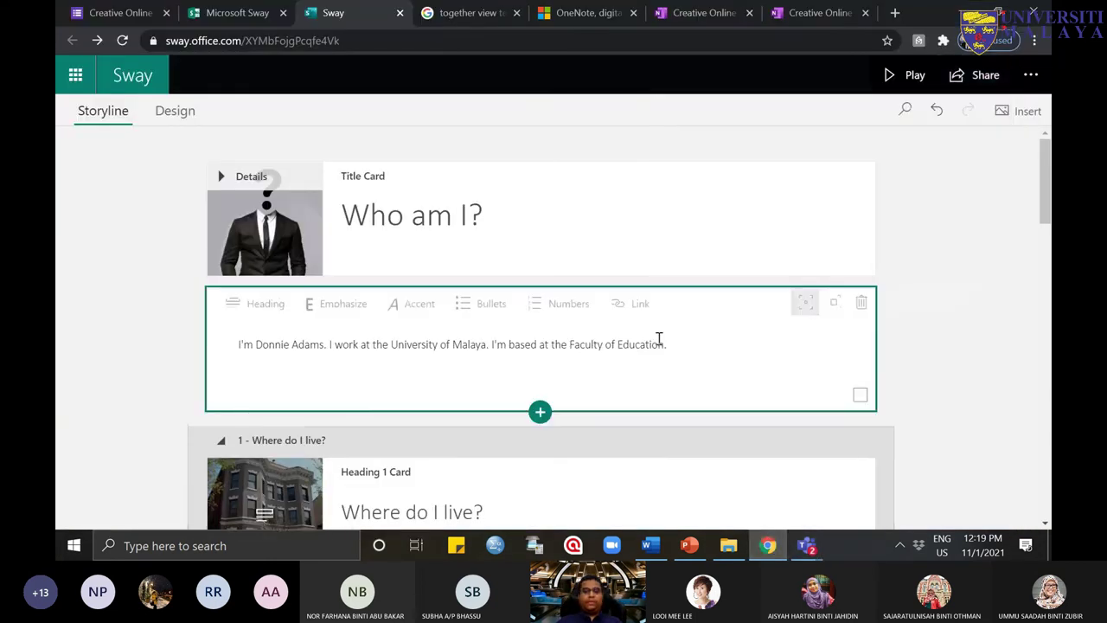
{"action": "mouse_move", "coordinate": [806, 545]}
{"action": "left_click", "coordinate": [878, 461]}
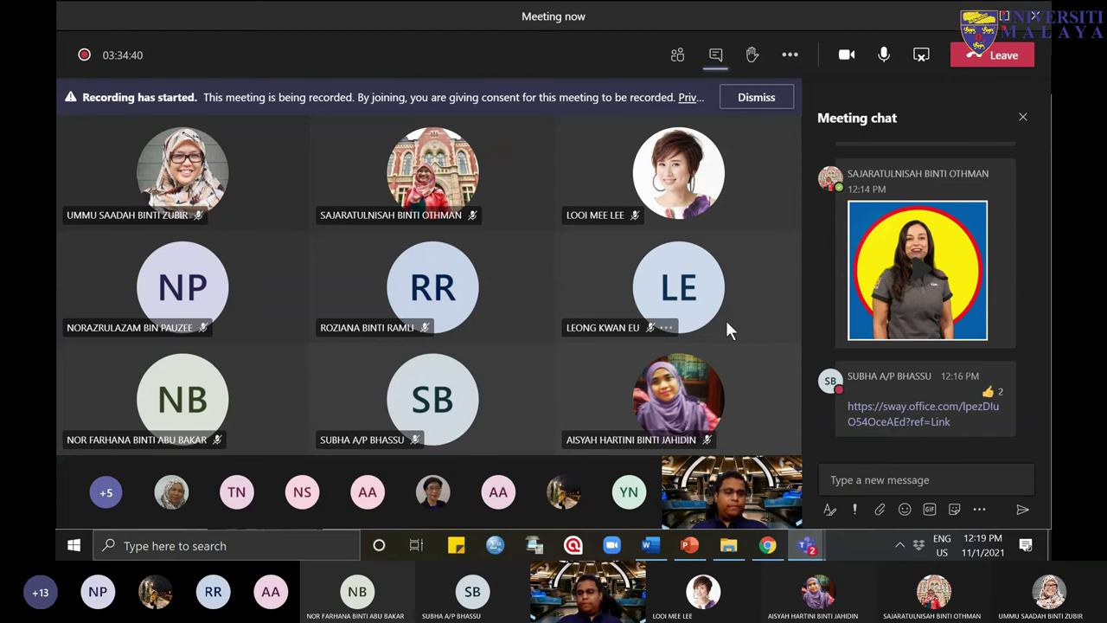
{"action": "left_click", "coordinate": [927, 422]}
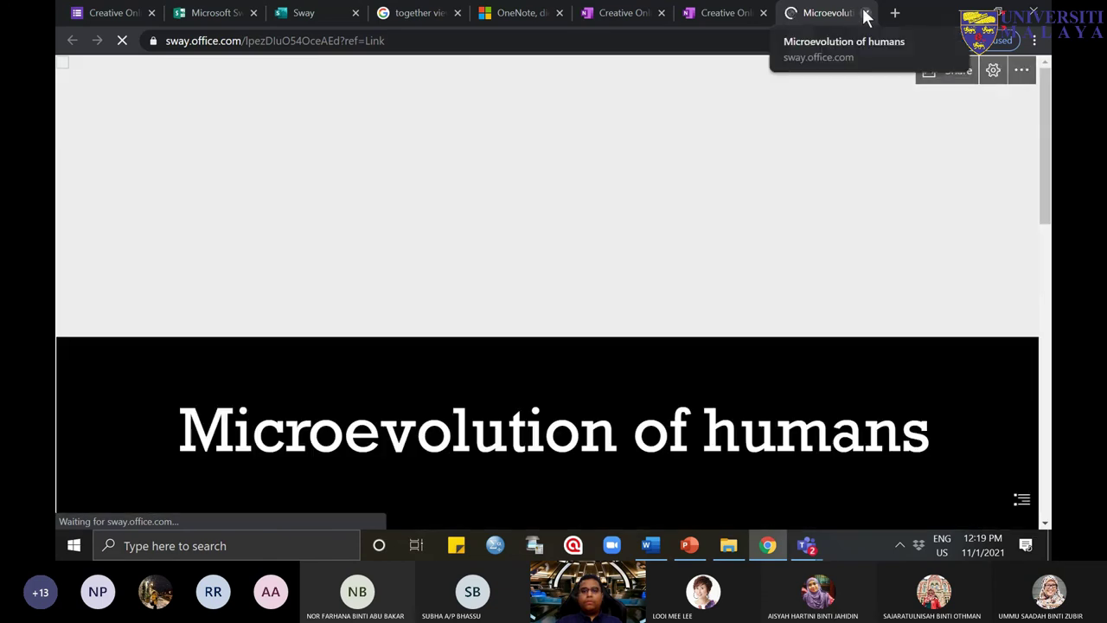
Step: Look through the opening images of the "Microevolution of humans" Sway and dismiss its privacy notice
{"action": "scroll", "coordinate": [880, 424], "scroll_direction": "down", "scroll_amount": 5}
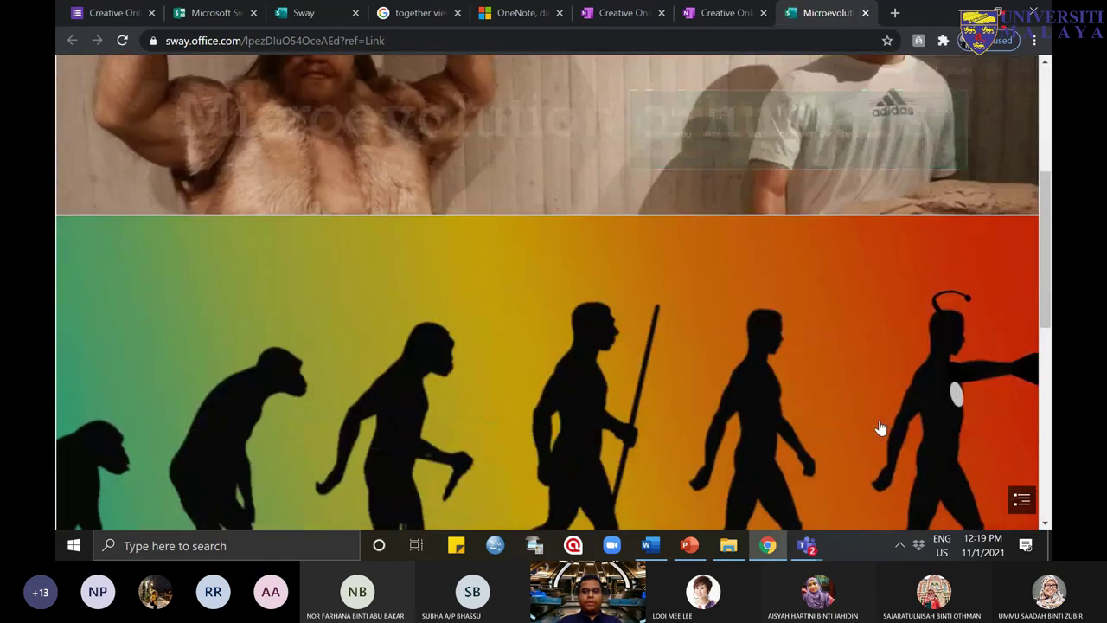
{"action": "scroll", "coordinate": [880, 424], "scroll_direction": "up", "scroll_amount": 4}
{"action": "scroll", "coordinate": [880, 427], "scroll_direction": "up", "scroll_amount": 2}
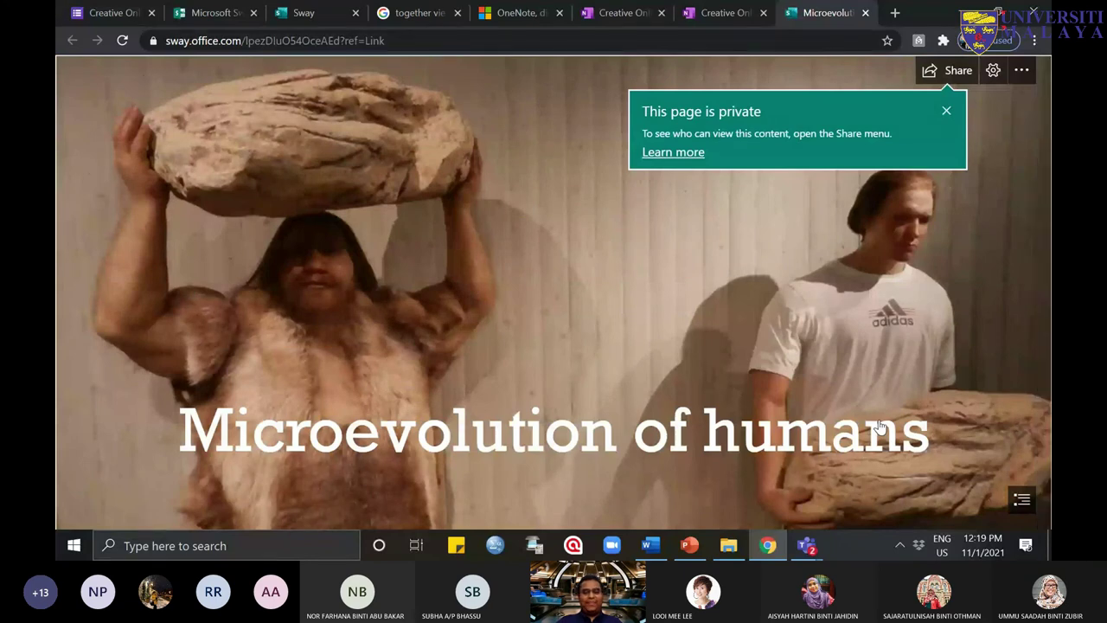
{"action": "scroll", "coordinate": [879, 425], "scroll_direction": "down", "scroll_amount": 6}
{"action": "scroll", "coordinate": [880, 428], "scroll_direction": "up", "scroll_amount": 4}
{"action": "scroll", "coordinate": [879, 428], "scroll_direction": "up", "scroll_amount": 2}
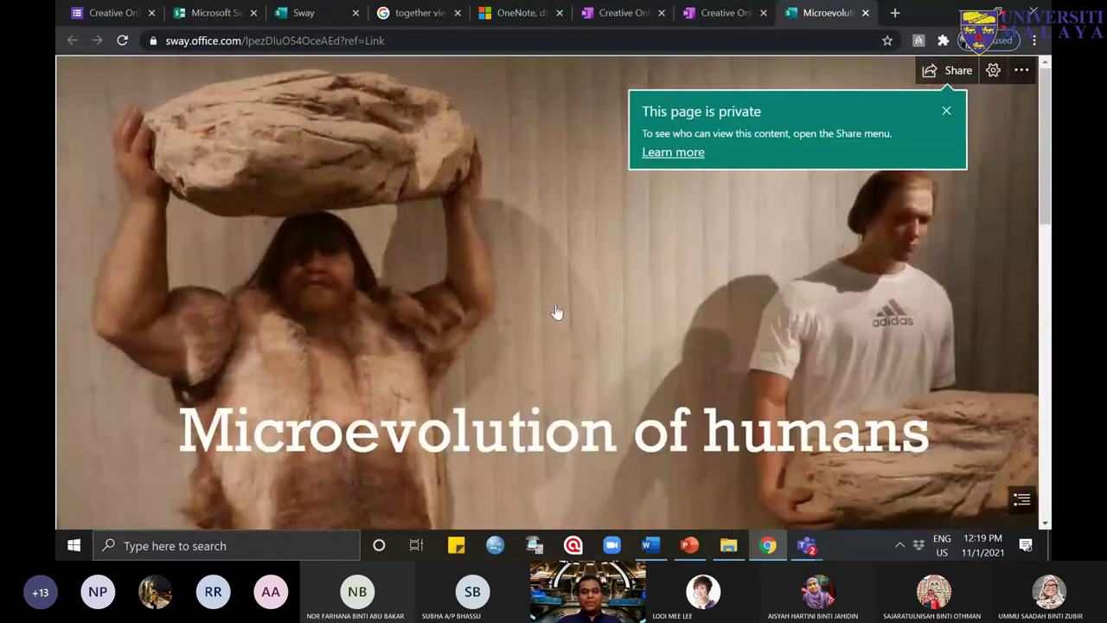
{"action": "left_click", "coordinate": [946, 111]}
Step: Check the Teams meeting chat for replies and return to the "Microevolution of humans" Sway in Chrome
{"action": "mouse_move", "coordinate": [806, 545]}
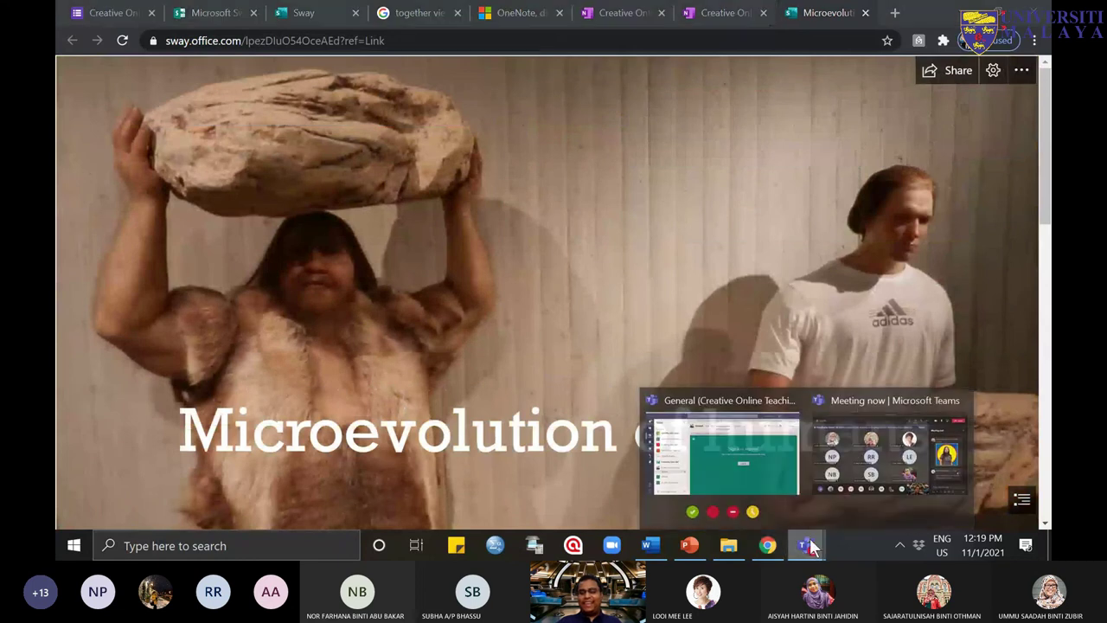
{"action": "left_click", "coordinate": [857, 459]}
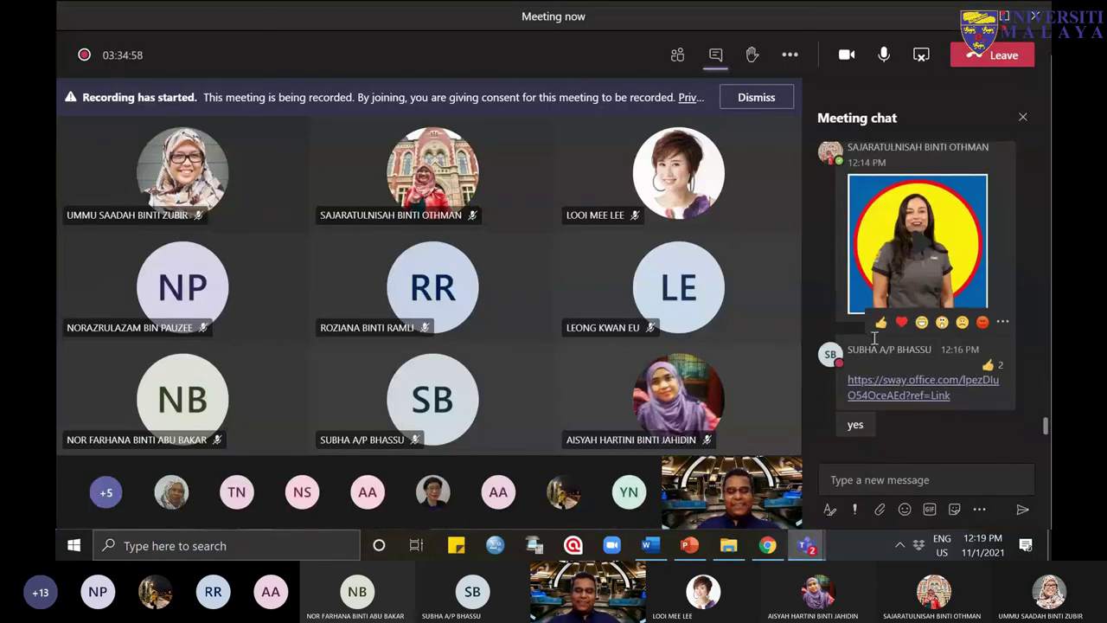
{"action": "mouse_move", "coordinate": [806, 545]}
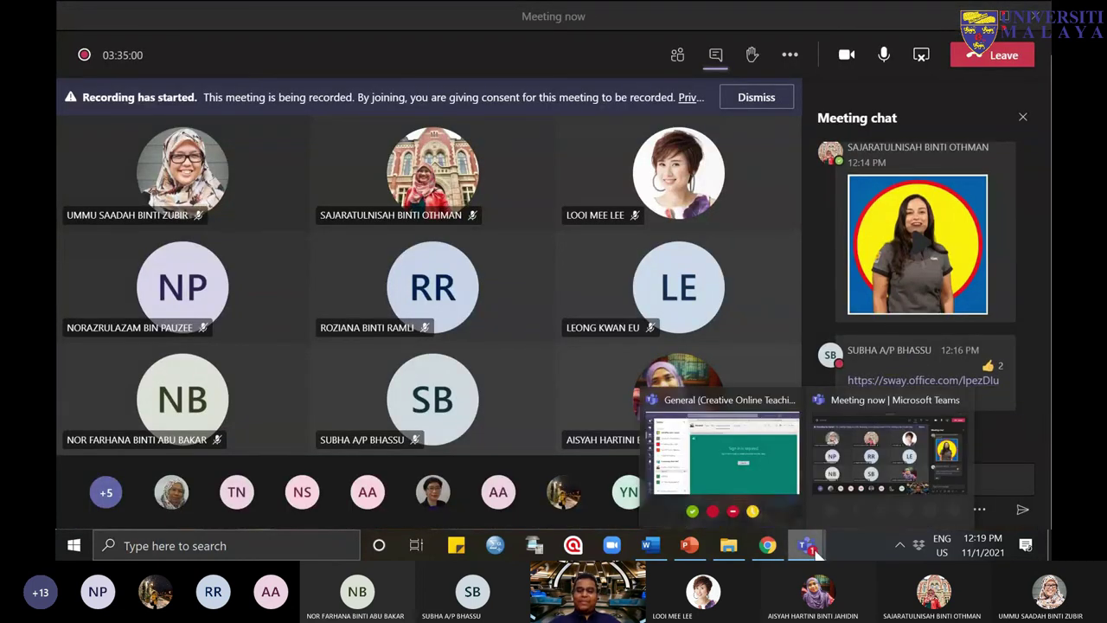
{"action": "left_click", "coordinate": [853, 455]}
{"action": "left_click", "coordinate": [768, 545]}
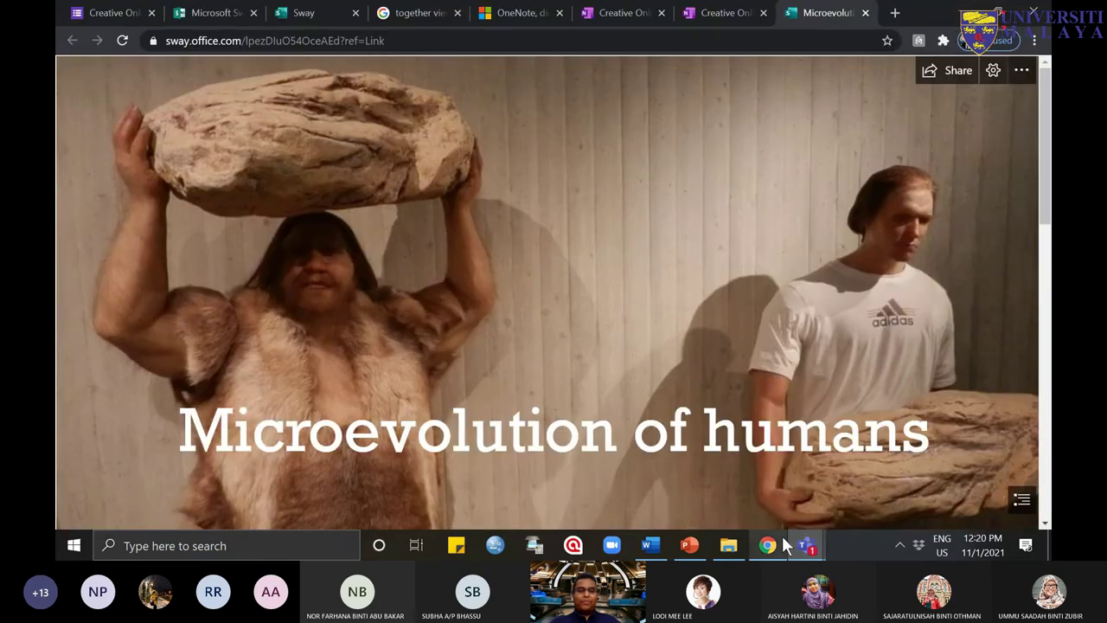
{"action": "scroll", "coordinate": [749, 404], "scroll_direction": "down", "scroll_amount": 2}
{"action": "scroll", "coordinate": [781, 390], "scroll_direction": "up", "scroll_amount": 2}
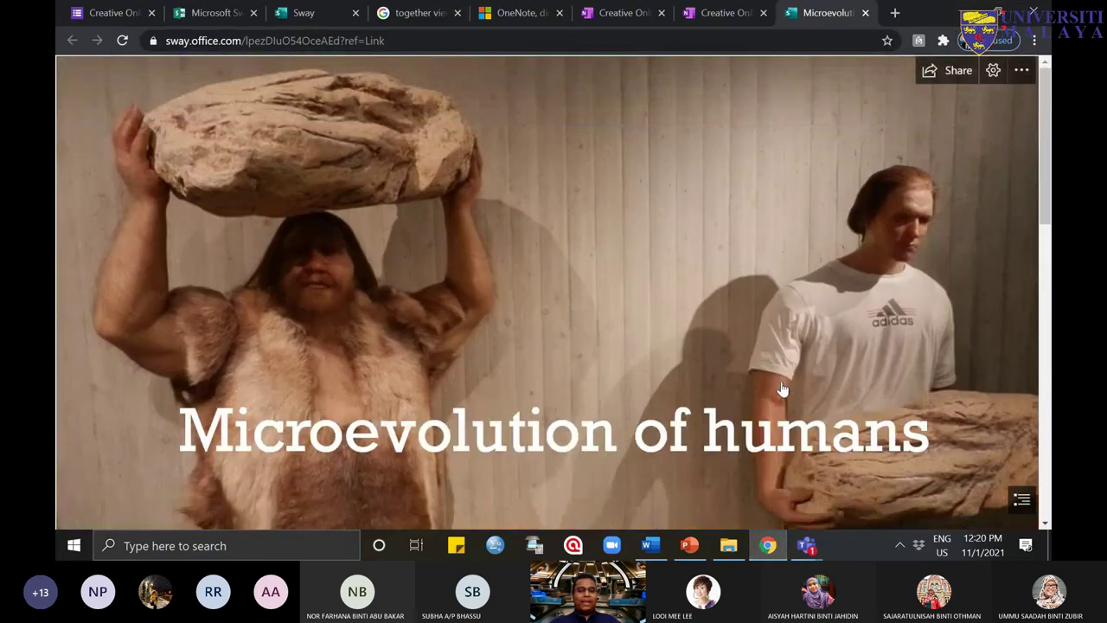
Step: Look through the "Microevolution of humans" Sway from its title image to the adaptation and natural selection bullet points
{"action": "scroll", "coordinate": [840, 453], "scroll_direction": "down", "scroll_amount": 3}
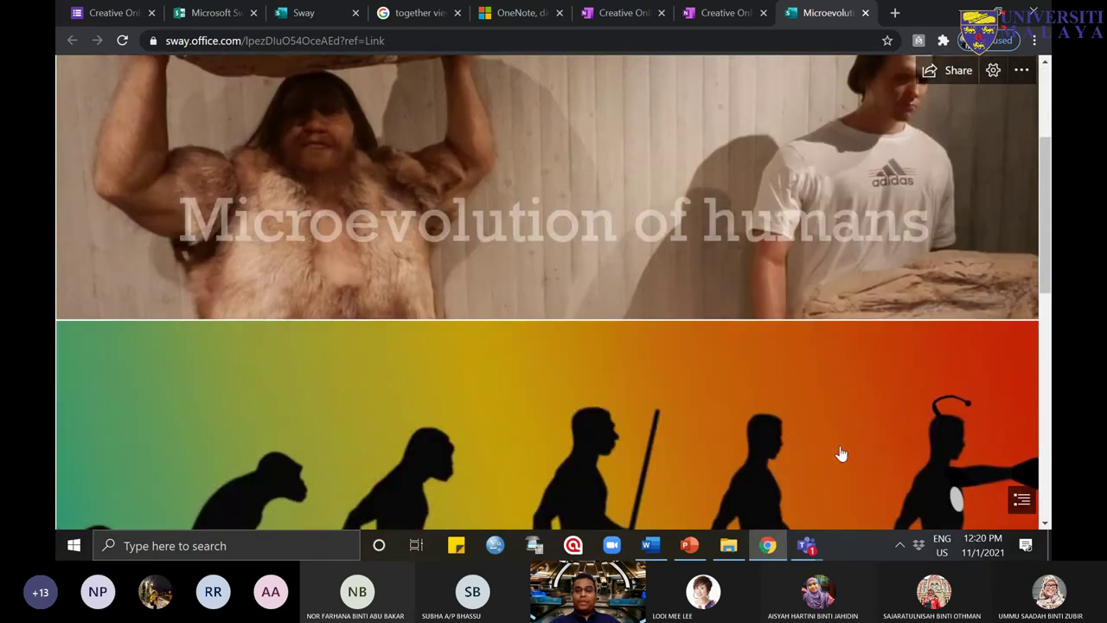
{"action": "scroll", "coordinate": [842, 454], "scroll_direction": "up", "scroll_amount": 1}
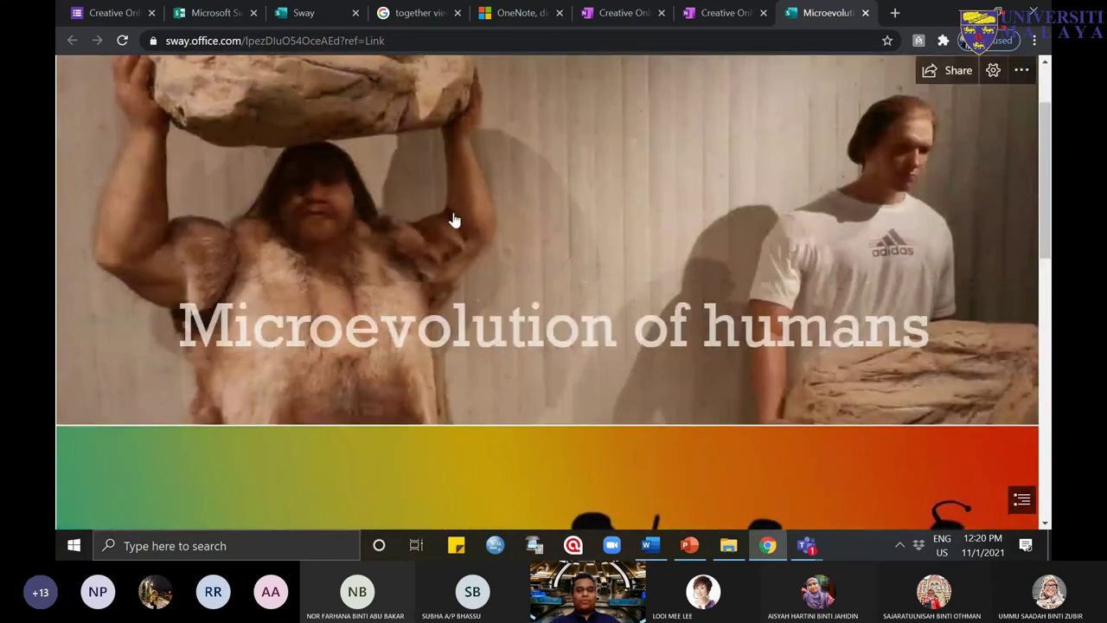
{"action": "scroll", "coordinate": [865, 321], "scroll_direction": "down", "scroll_amount": 1}
{"action": "scroll", "coordinate": [865, 383], "scroll_direction": "down", "scroll_amount": 4}
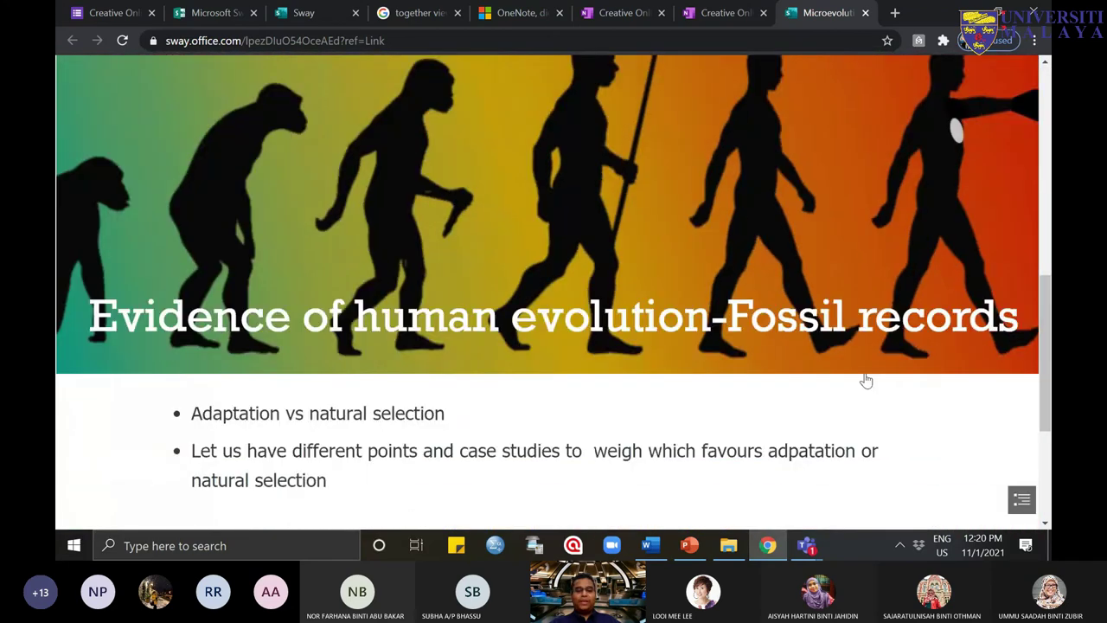
{"action": "scroll", "coordinate": [866, 381], "scroll_direction": "down", "scroll_amount": 3}
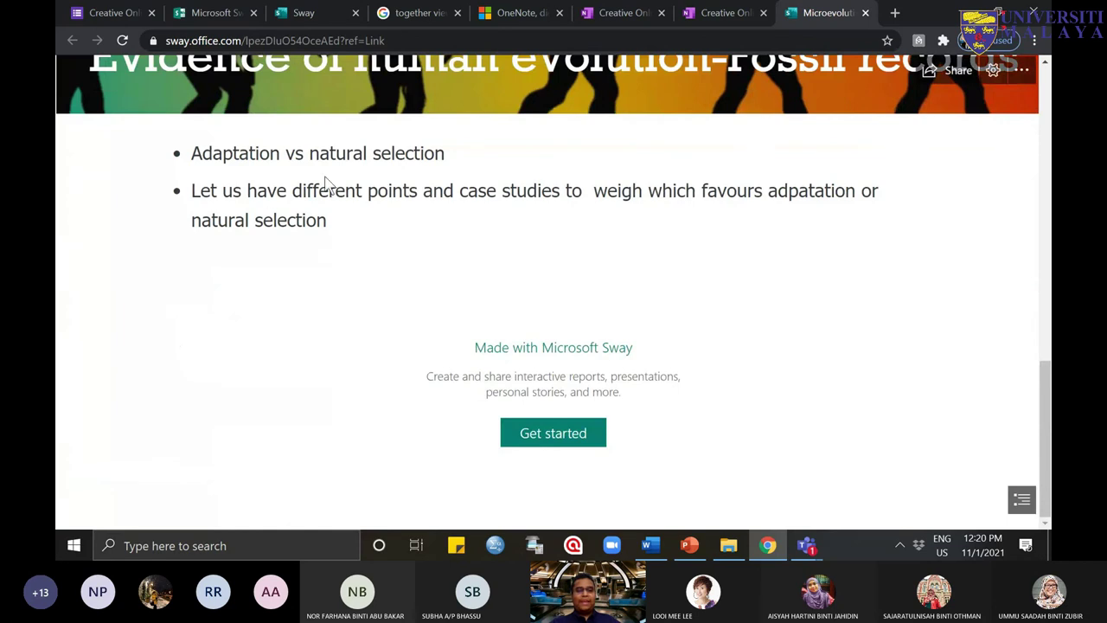
{"action": "scroll", "coordinate": [478, 403], "scroll_direction": "up", "scroll_amount": 4}
{"action": "scroll", "coordinate": [380, 415], "scroll_direction": "down", "scroll_amount": 2}
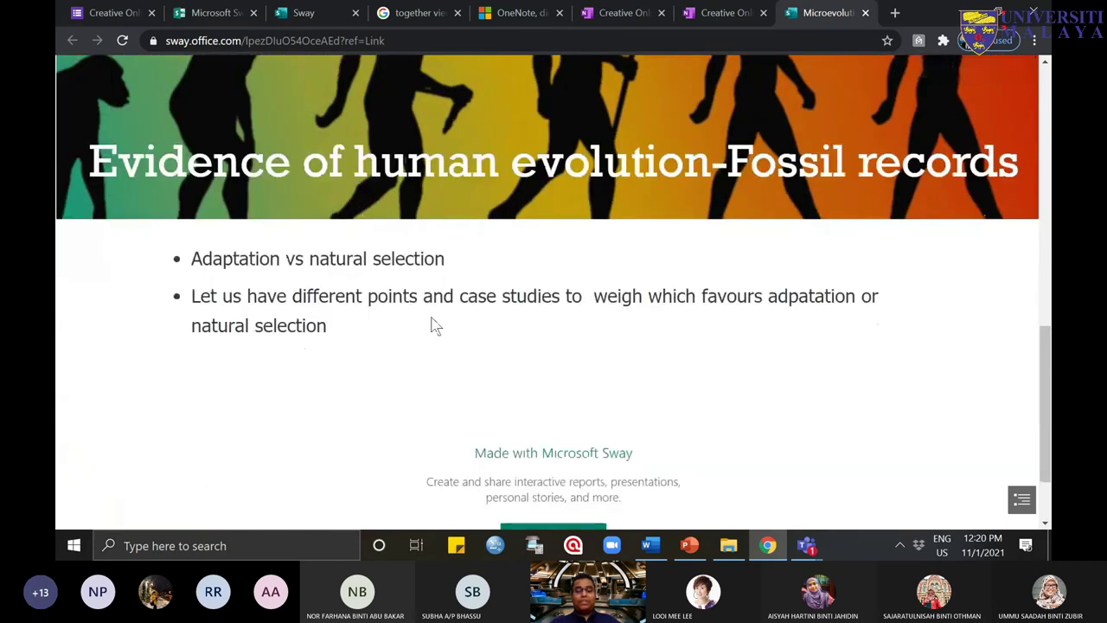
{"action": "scroll", "coordinate": [595, 303], "scroll_direction": "up", "scroll_amount": 8}
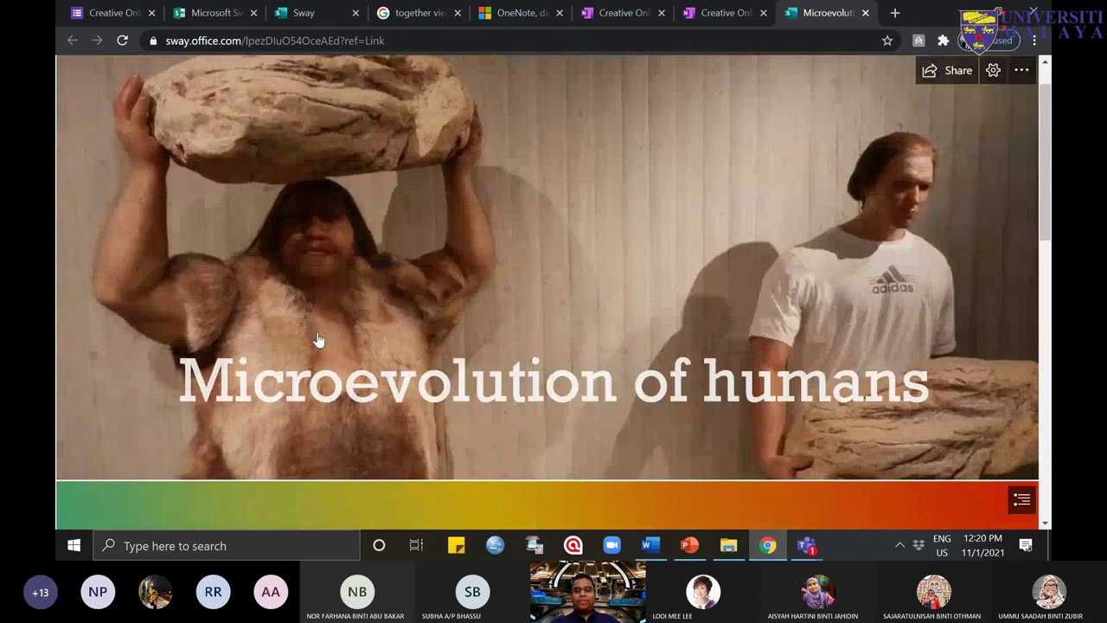
{"action": "scroll", "coordinate": [679, 464], "scroll_direction": "down", "scroll_amount": 2}
{"action": "scroll", "coordinate": [679, 465], "scroll_direction": "down", "scroll_amount": 4}
Step: Check the Teams meeting chat for new messages and return to the participant's Sway in Chrome
{"action": "mouse_move", "coordinate": [806, 545]}
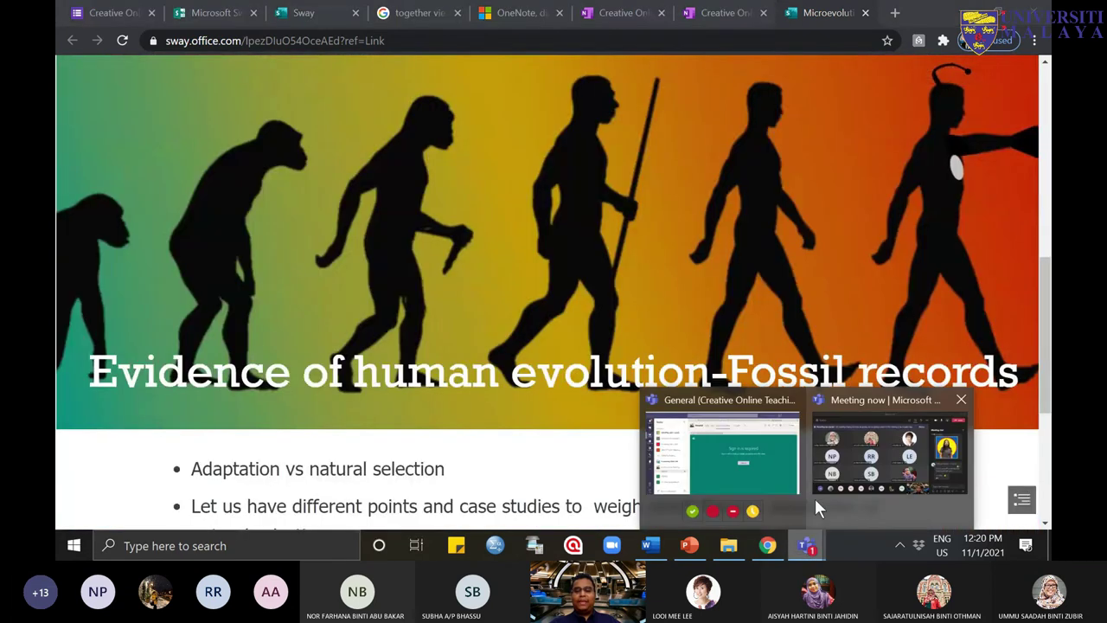
{"action": "left_click", "coordinate": [835, 448]}
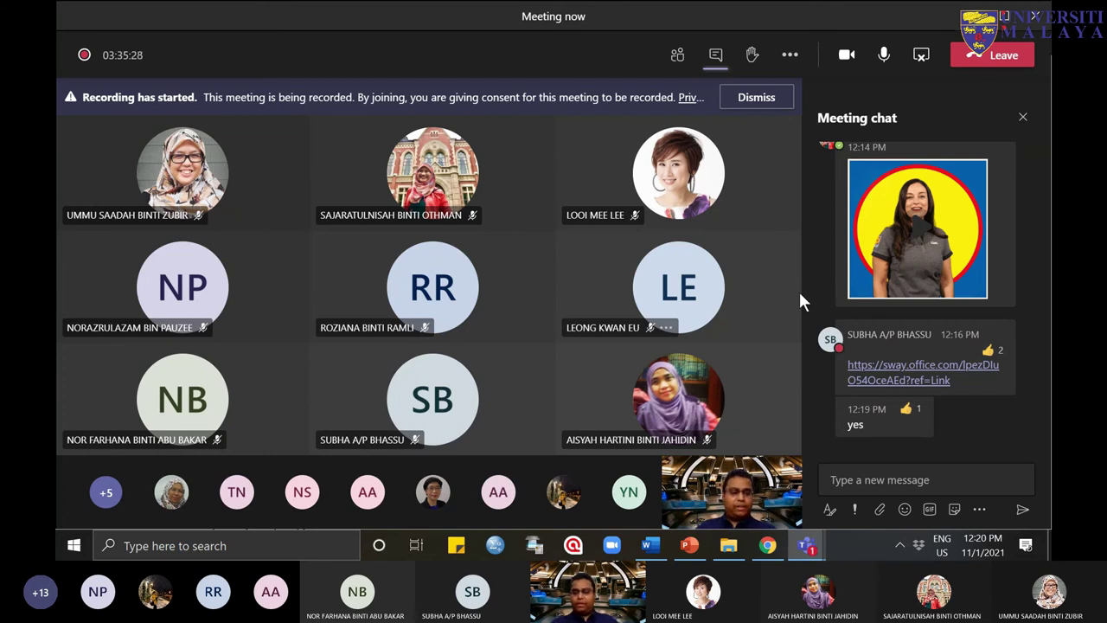
{"action": "left_click", "coordinate": [775, 550]}
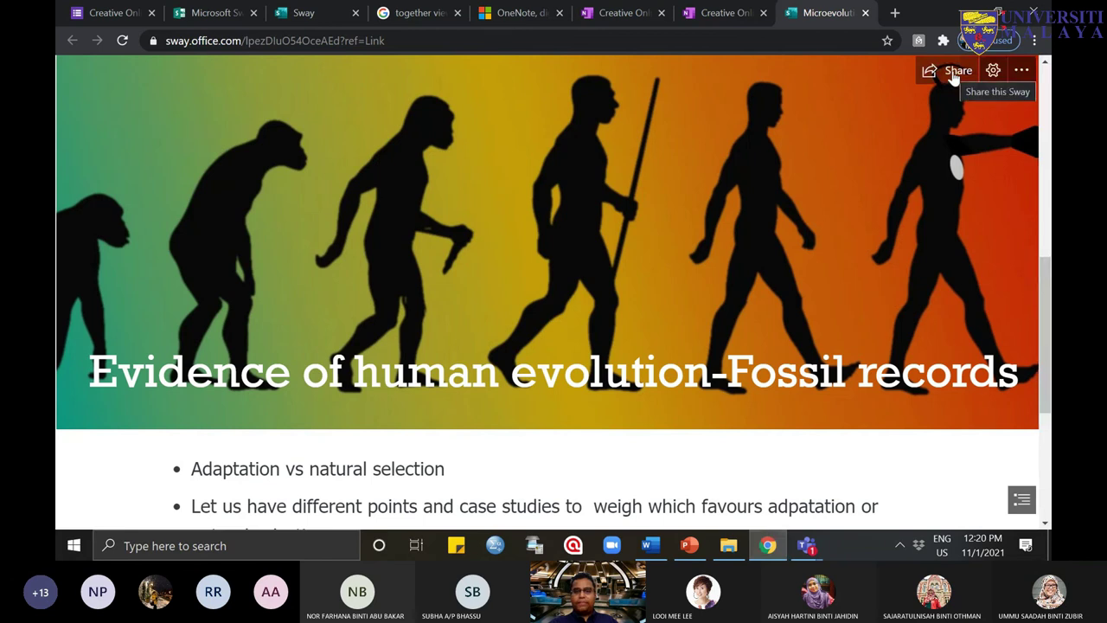
Step: Open the sharing options of the "Who am I?" Sway and copy its view link for people in the organization
{"action": "left_click", "coordinate": [302, 13]}
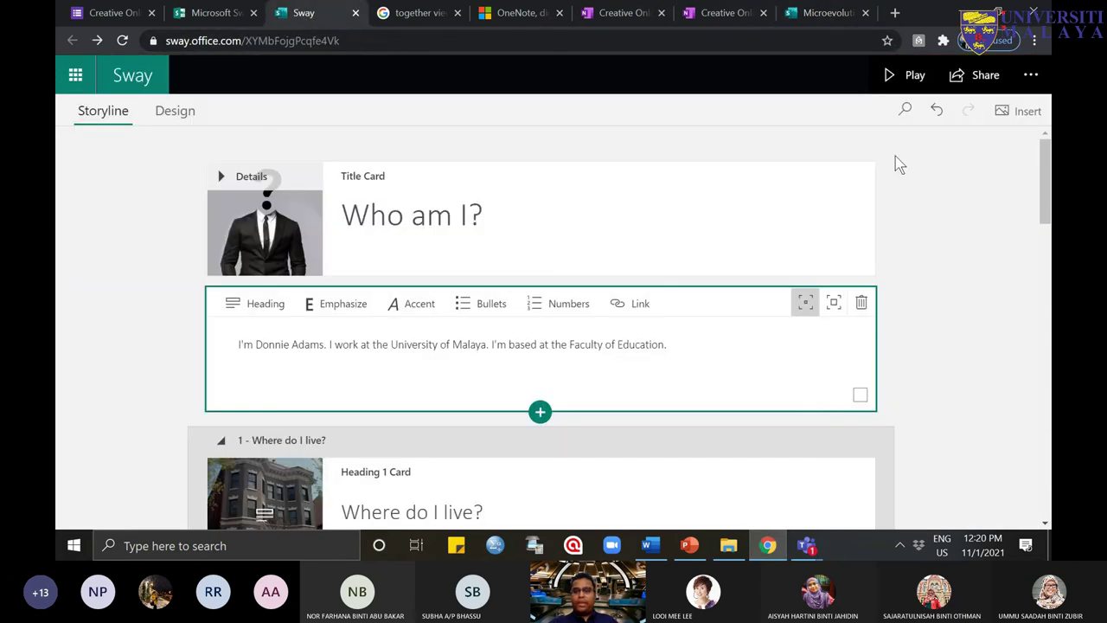
{"action": "left_click", "coordinate": [964, 84]}
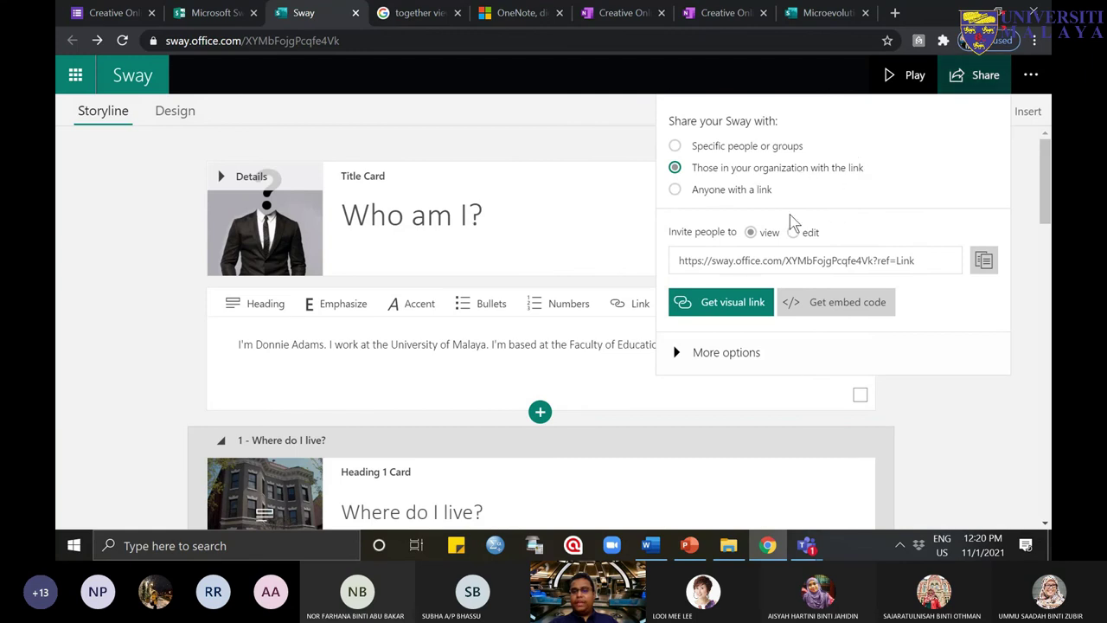
{"action": "left_click", "coordinate": [984, 261]}
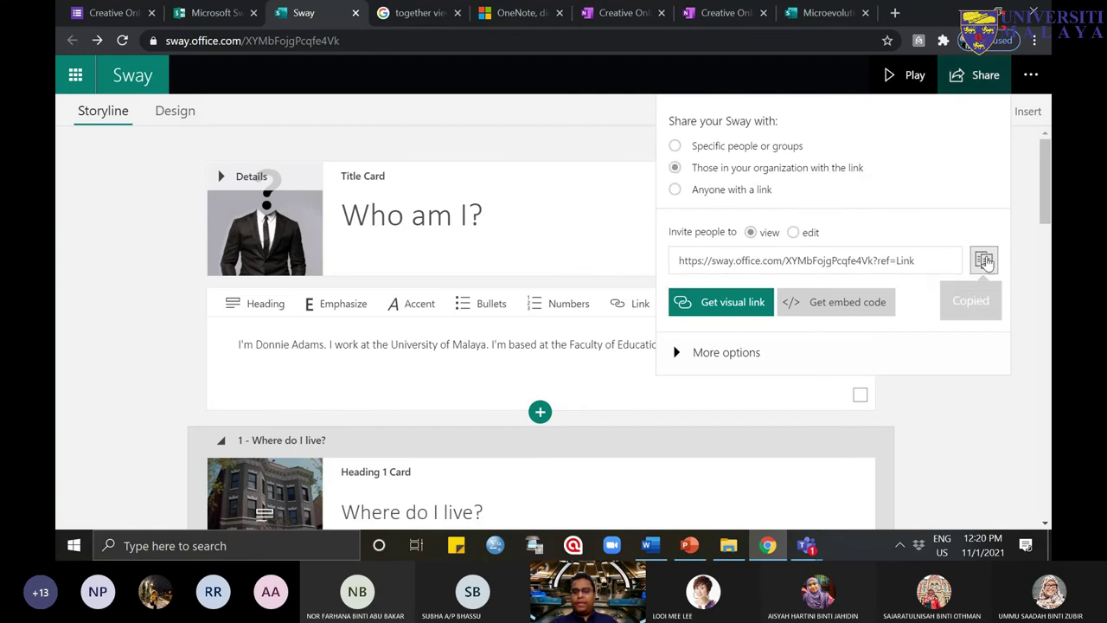
Step: Switch to the Teams meeting, hide and reshow the meeting chat, and activate its message box
{"action": "mouse_move", "coordinate": [809, 545]}
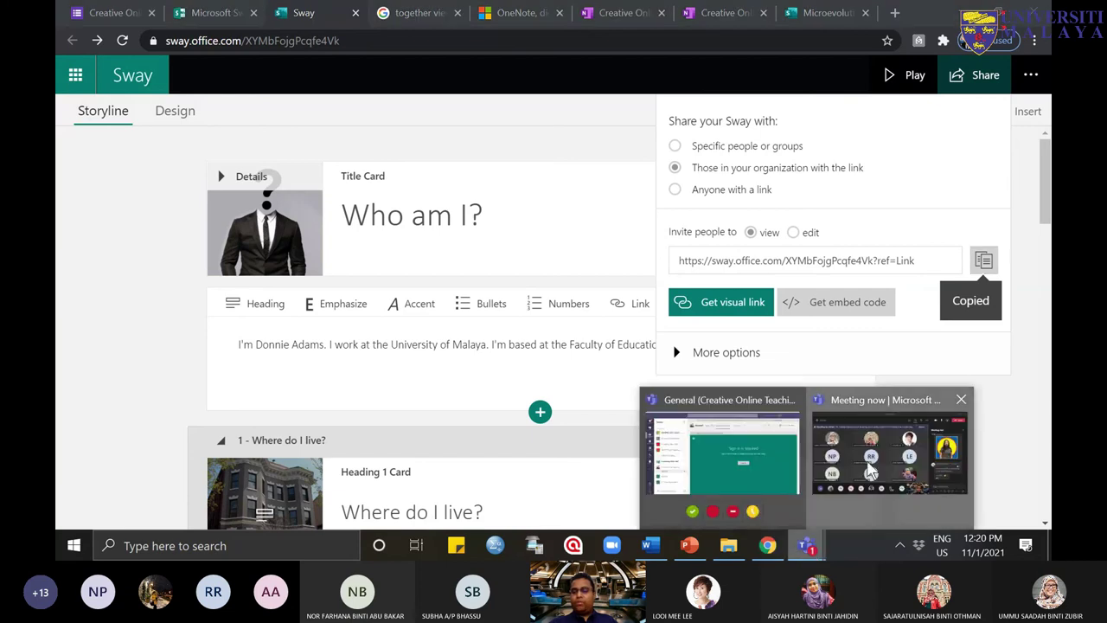
{"action": "left_click", "coordinate": [869, 467]}
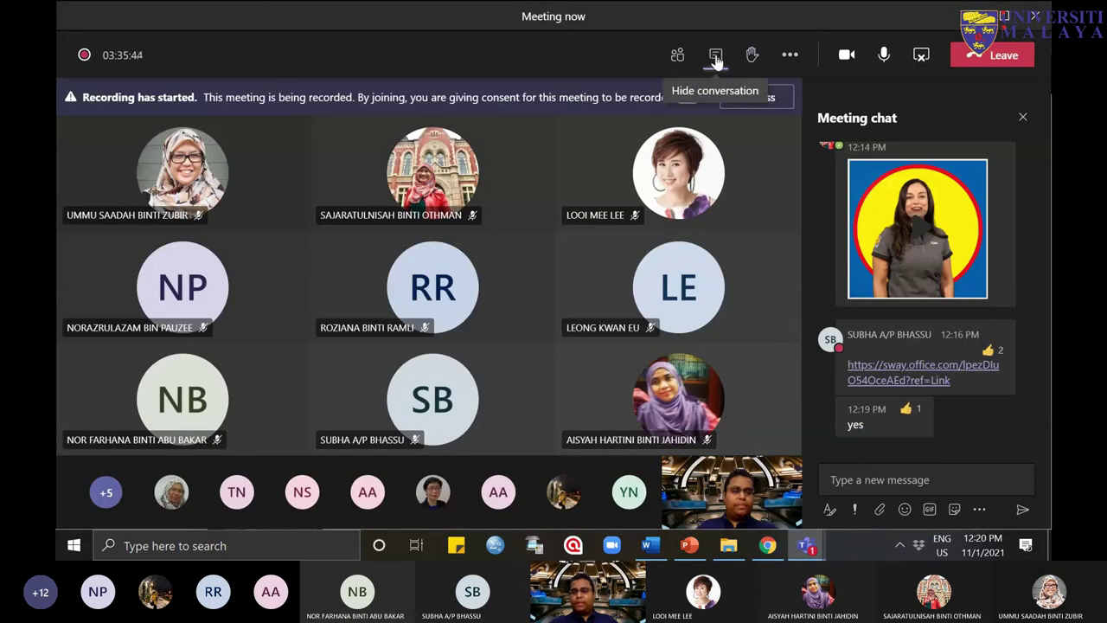
{"action": "left_click", "coordinate": [715, 55]}
{"action": "left_click", "coordinate": [717, 55]}
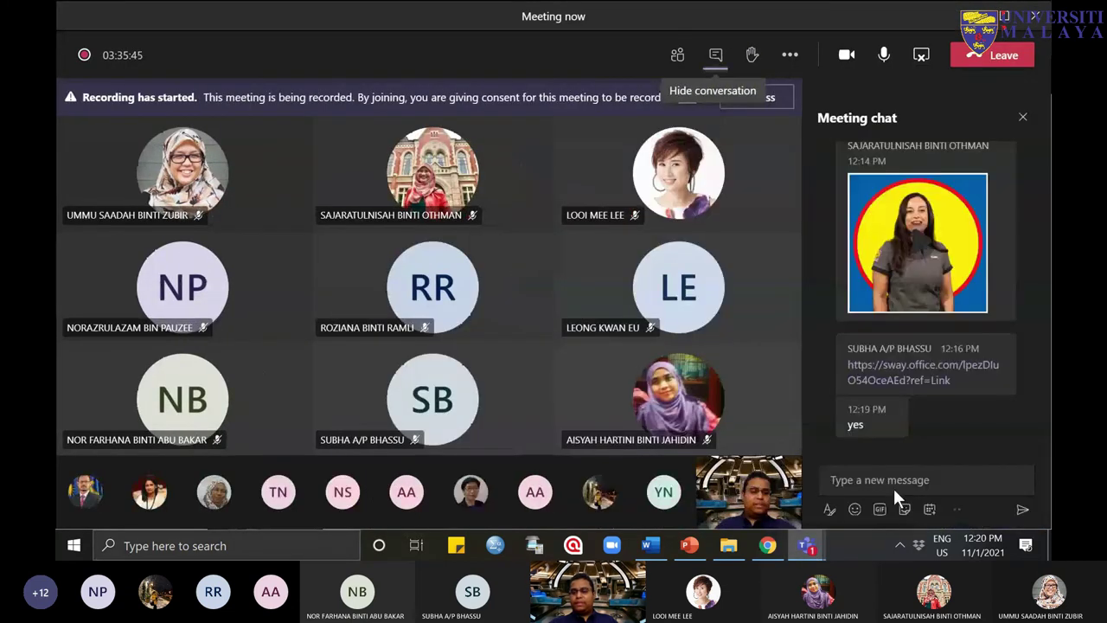
{"action": "left_click", "coordinate": [885, 481]}
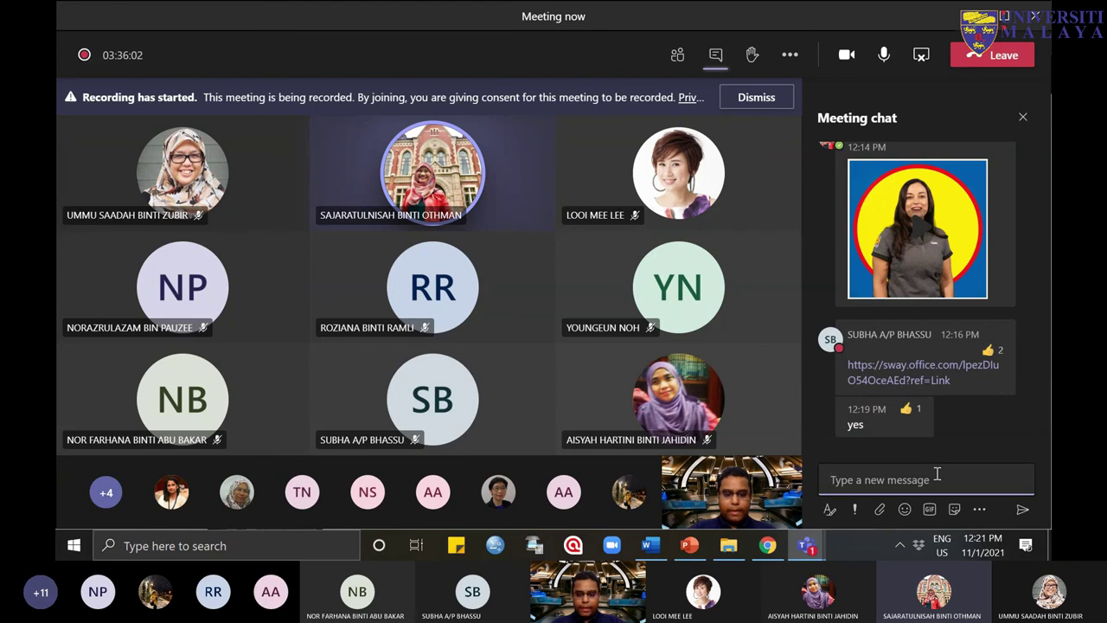
Step: Return to the "Who am I?" Sway in Chrome and close its sharing options
{"action": "mouse_move", "coordinate": [783, 554]}
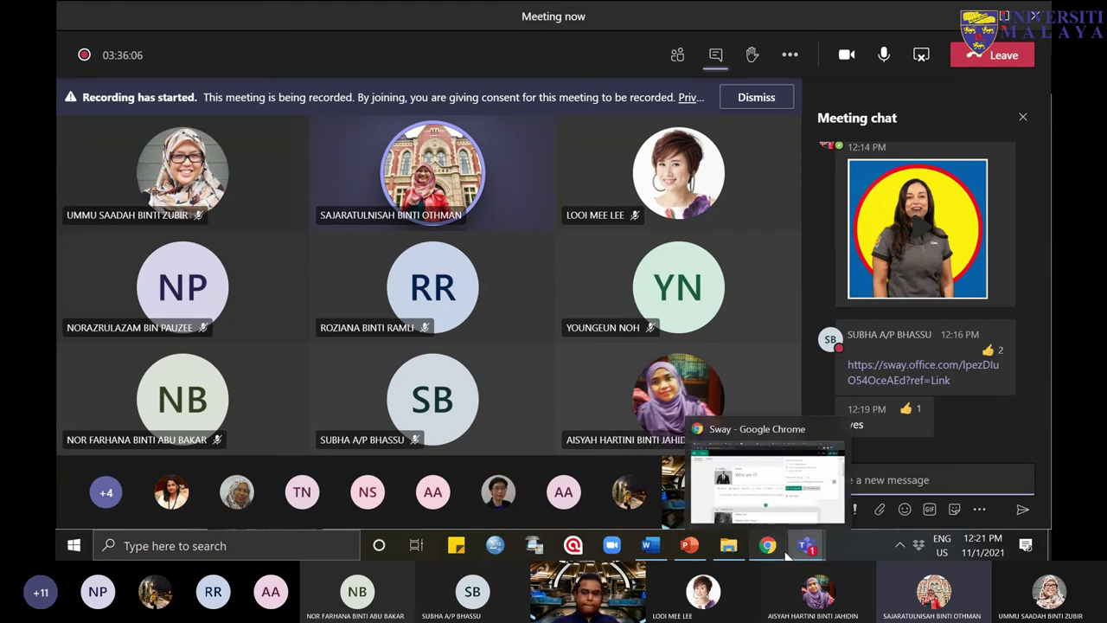
{"action": "left_click", "coordinate": [784, 553]}
{"action": "left_click", "coordinate": [1000, 389]}
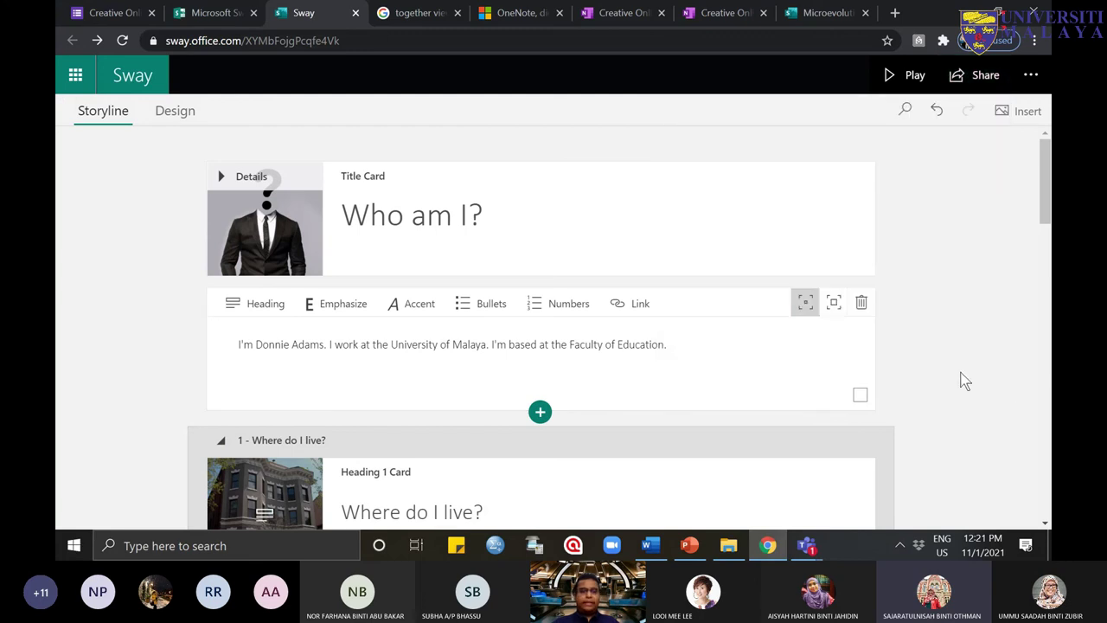
Step: Examine the content types that can be inserted below the title card and look through the storyline's existing cards
{"action": "left_click", "coordinate": [417, 201]}
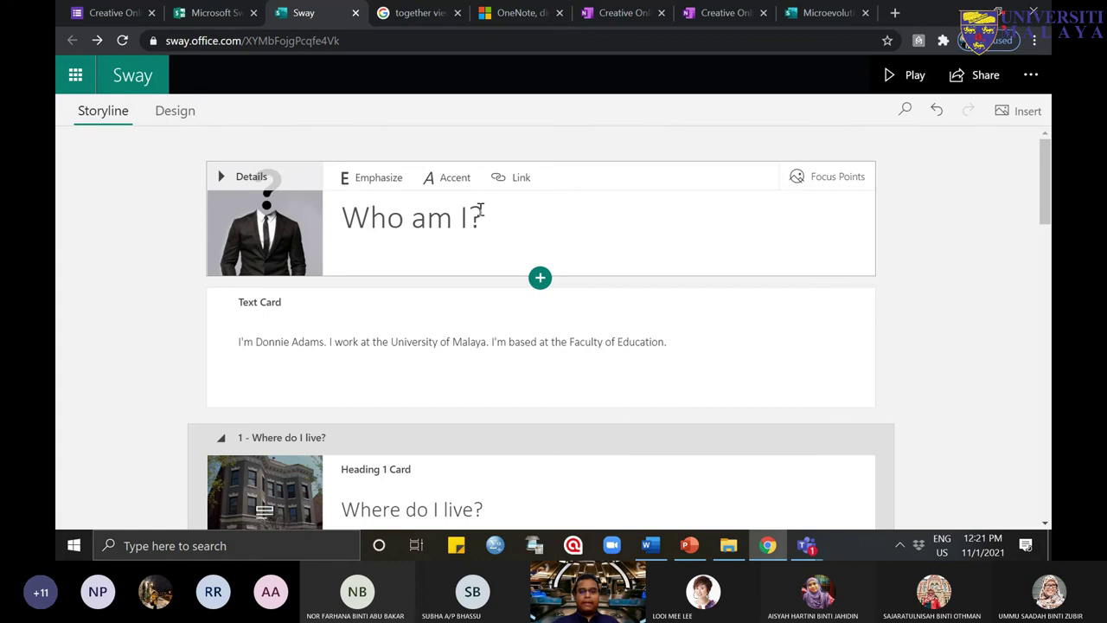
{"action": "left_click", "coordinate": [541, 281]}
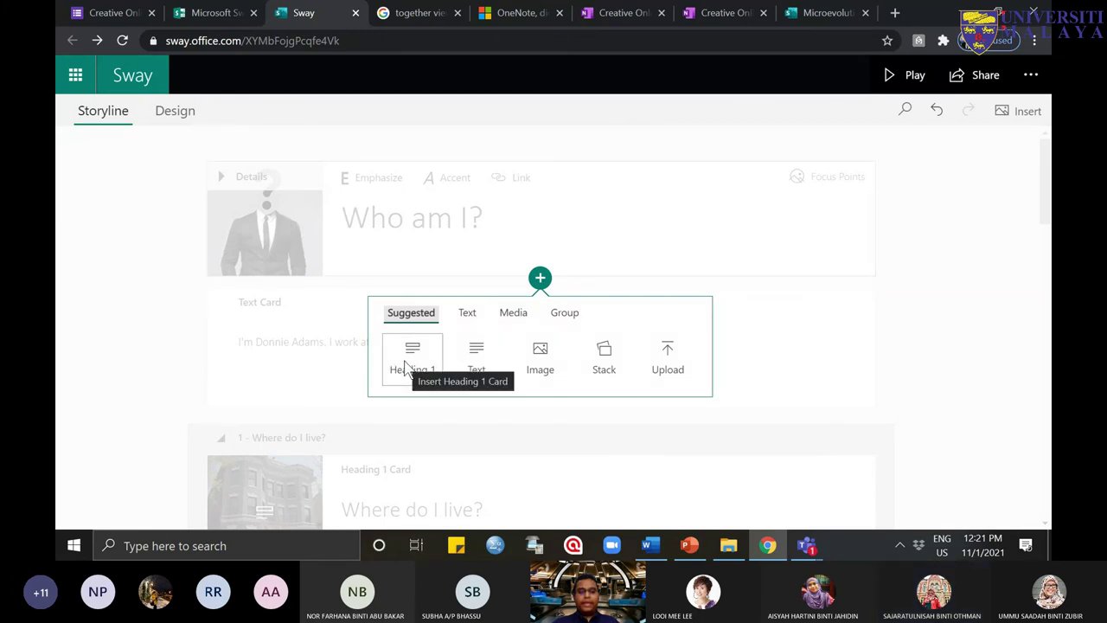
{"action": "left_click", "coordinate": [816, 375]}
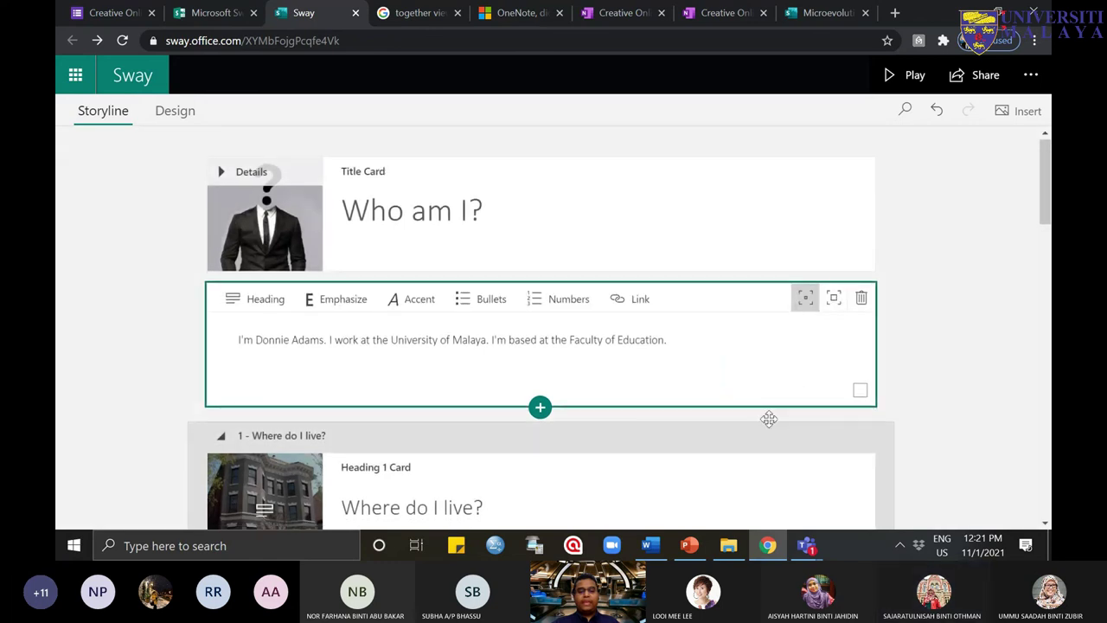
{"action": "scroll", "coordinate": [736, 450], "scroll_direction": "down", "scroll_amount": 3}
{"action": "scroll", "coordinate": [501, 422], "scroll_direction": "down", "scroll_amount": 10}
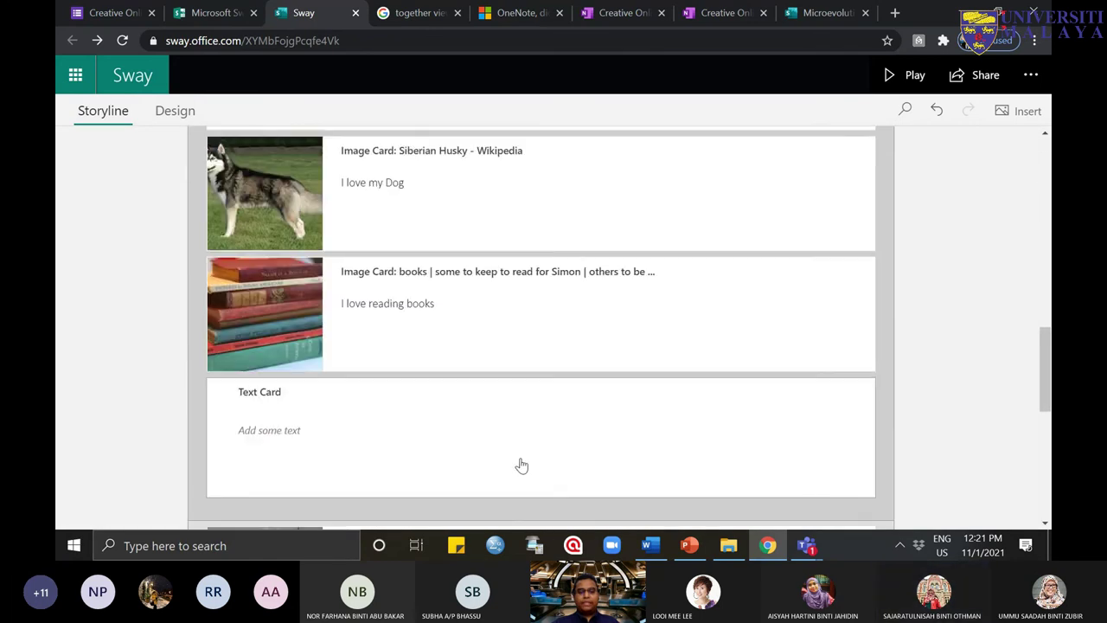
{"action": "scroll", "coordinate": [522, 465], "scroll_direction": "up", "scroll_amount": 5}
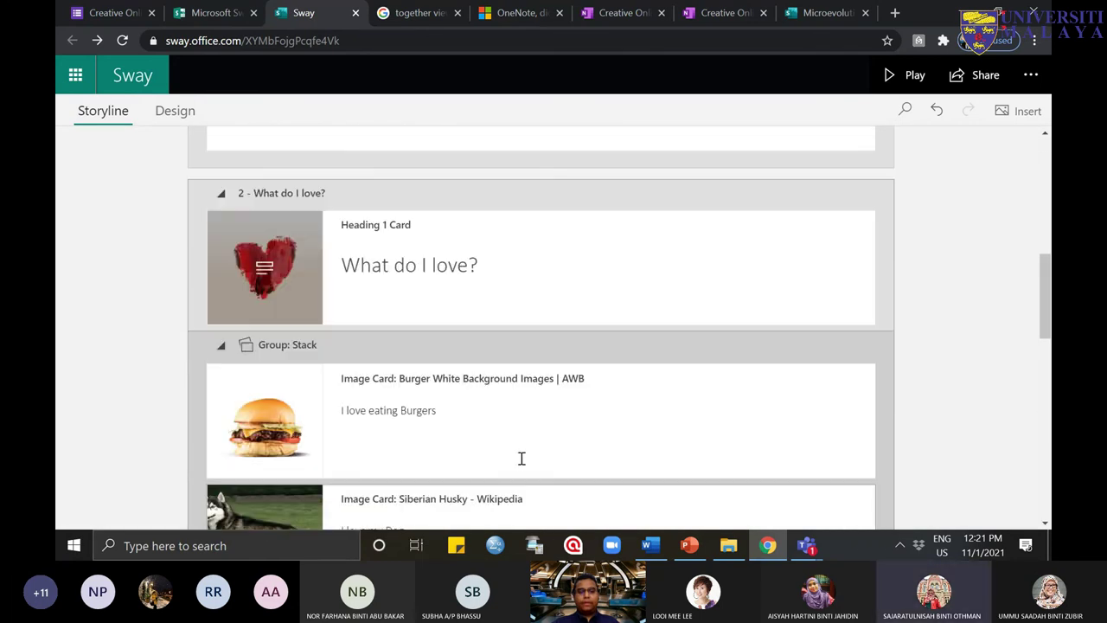
Step: Check the Teams meeting chat and the channel's Sway Presentation tab, and return to the Sway storyline in Chrome
{"action": "mouse_move", "coordinate": [806, 545]}
{"action": "left_click", "coordinate": [878, 450]}
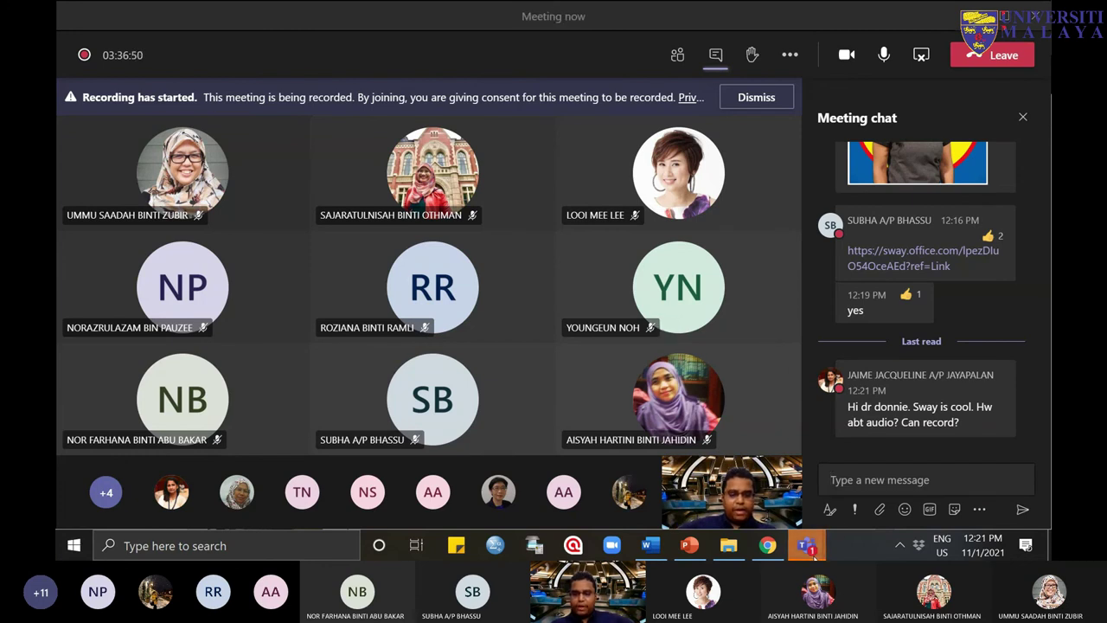
{"action": "mouse_move", "coordinate": [805, 545]}
{"action": "left_click", "coordinate": [754, 454]}
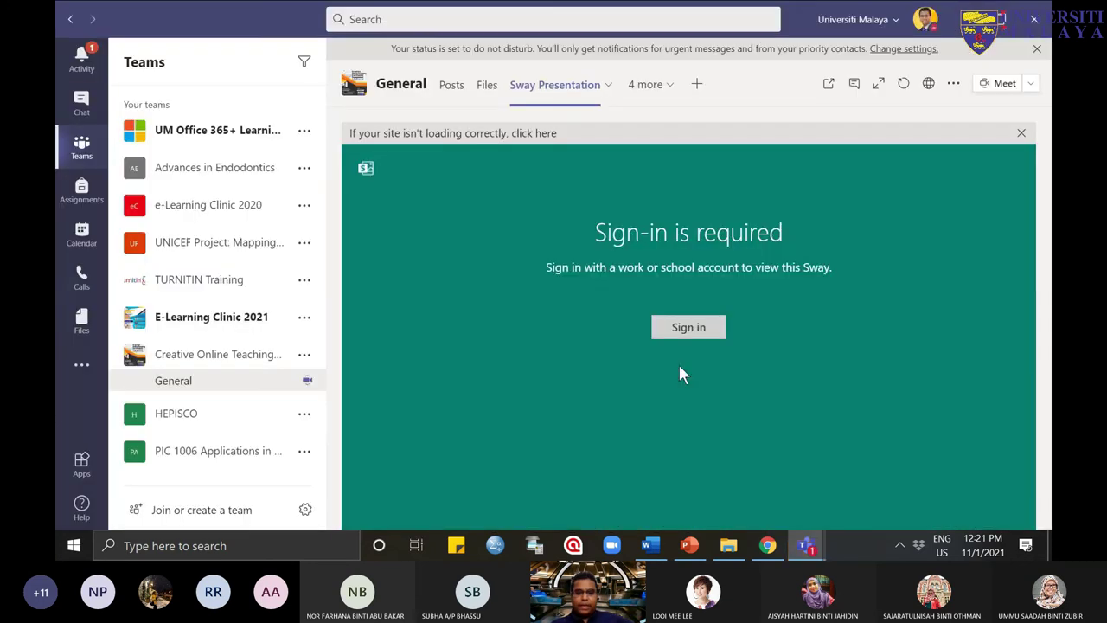
{"action": "left_click", "coordinate": [768, 545]}
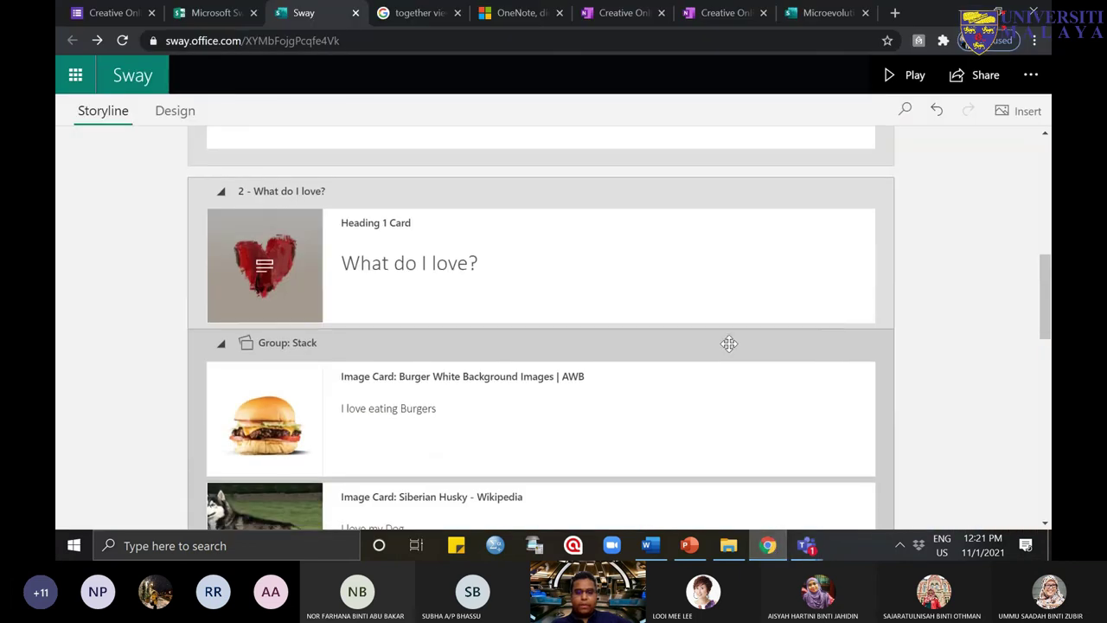
Step: Insert an audio card below the introductory text card in the Sway storyline
{"action": "scroll", "coordinate": [730, 343], "scroll_direction": "down", "scroll_amount": 5}
{"action": "scroll", "coordinate": [700, 358], "scroll_direction": "up", "scroll_amount": 10}
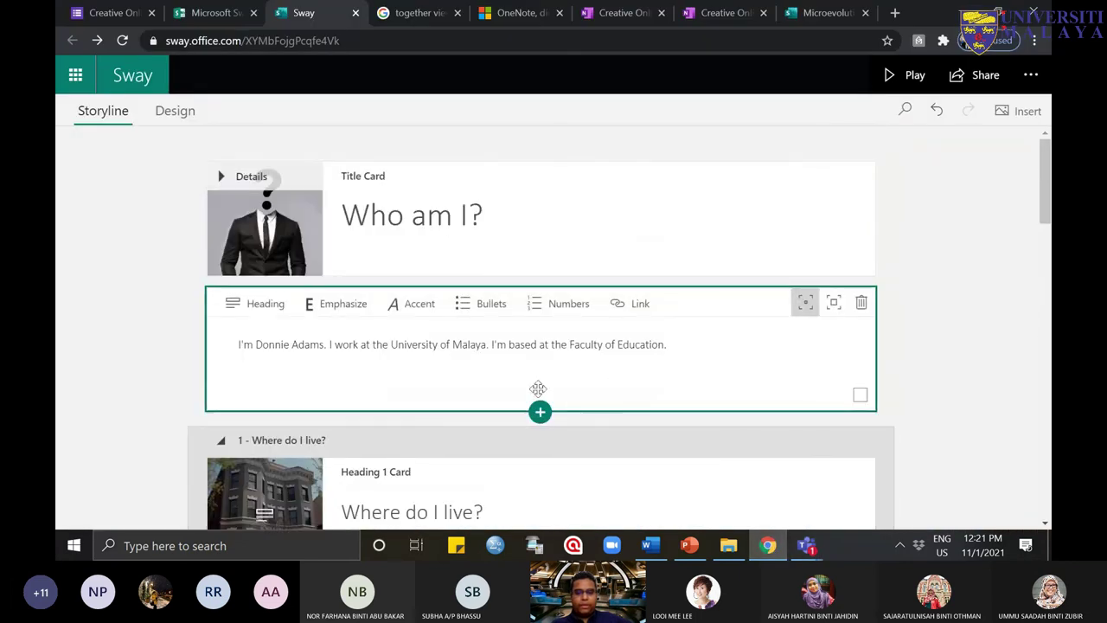
{"action": "left_click", "coordinate": [540, 414]}
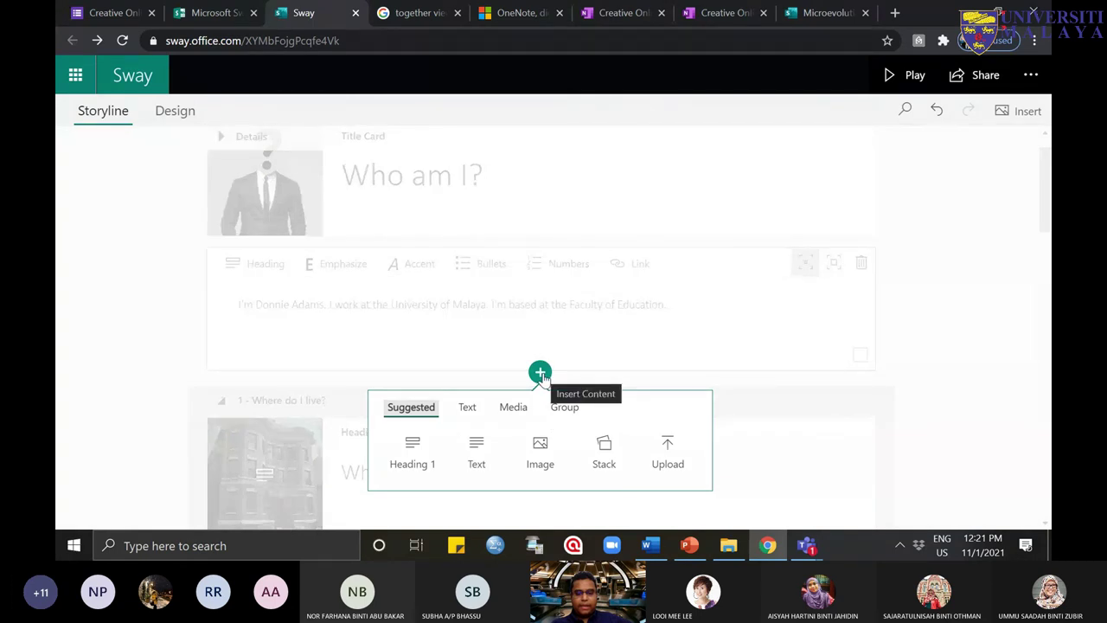
{"action": "left_click", "coordinate": [516, 417]}
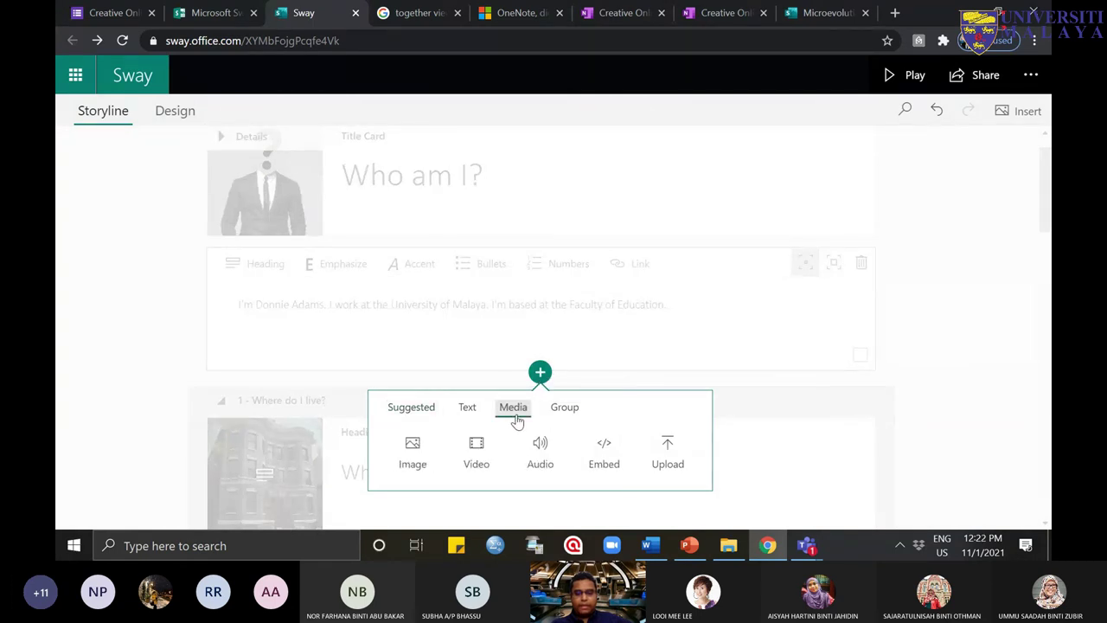
{"action": "left_click", "coordinate": [552, 457]}
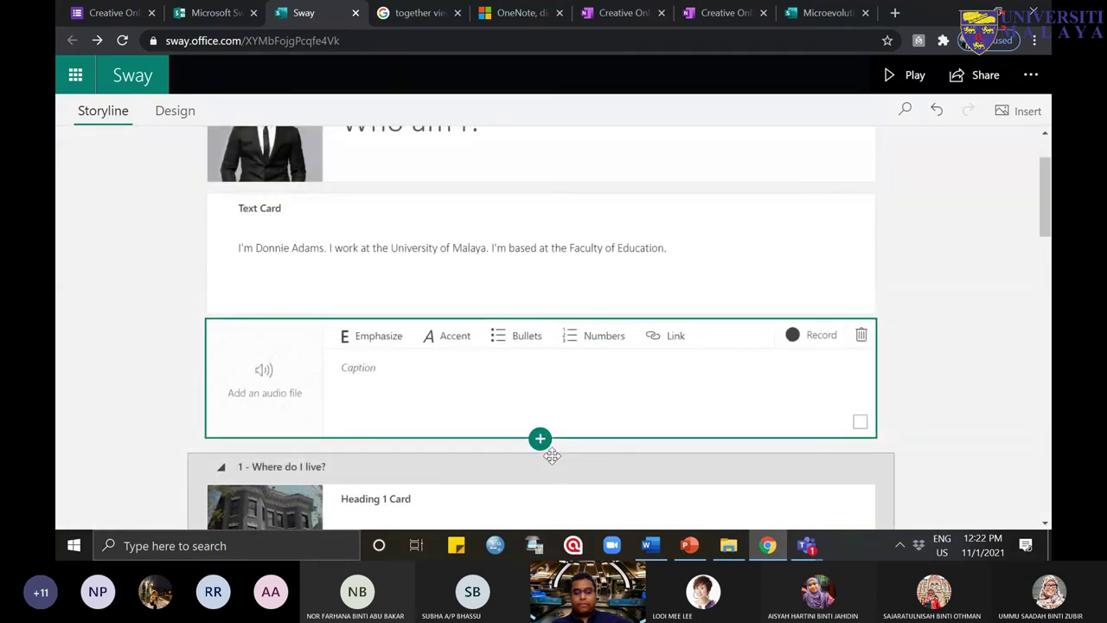
Step: Recheck the audio question in the Teams meeting chat and return to the Sway storyline in Chrome
{"action": "mouse_move", "coordinate": [807, 545]}
{"action": "left_click", "coordinate": [848, 480]}
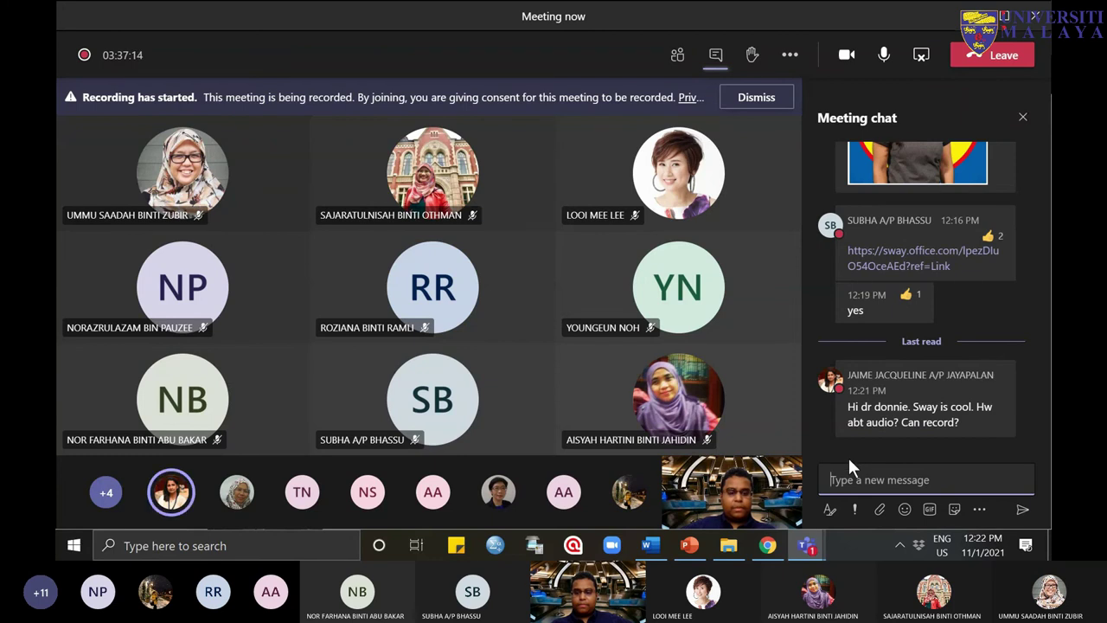
{"action": "left_click", "coordinate": [767, 545]}
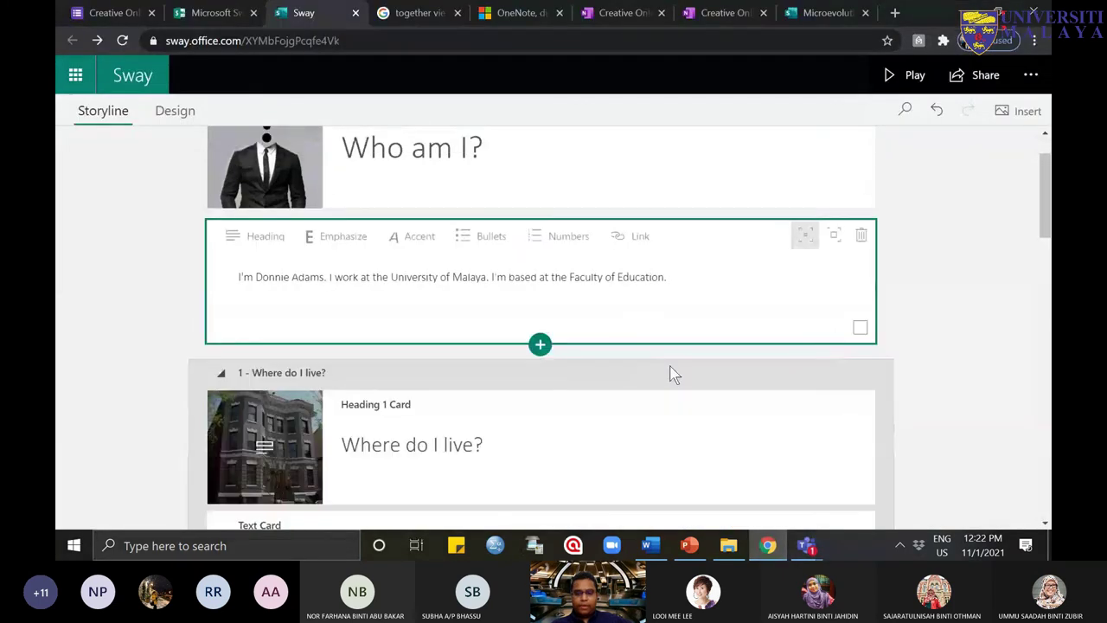
Step: Review the text, media and group content types available for insertion below the introductory text card
{"action": "left_click", "coordinate": [540, 346]}
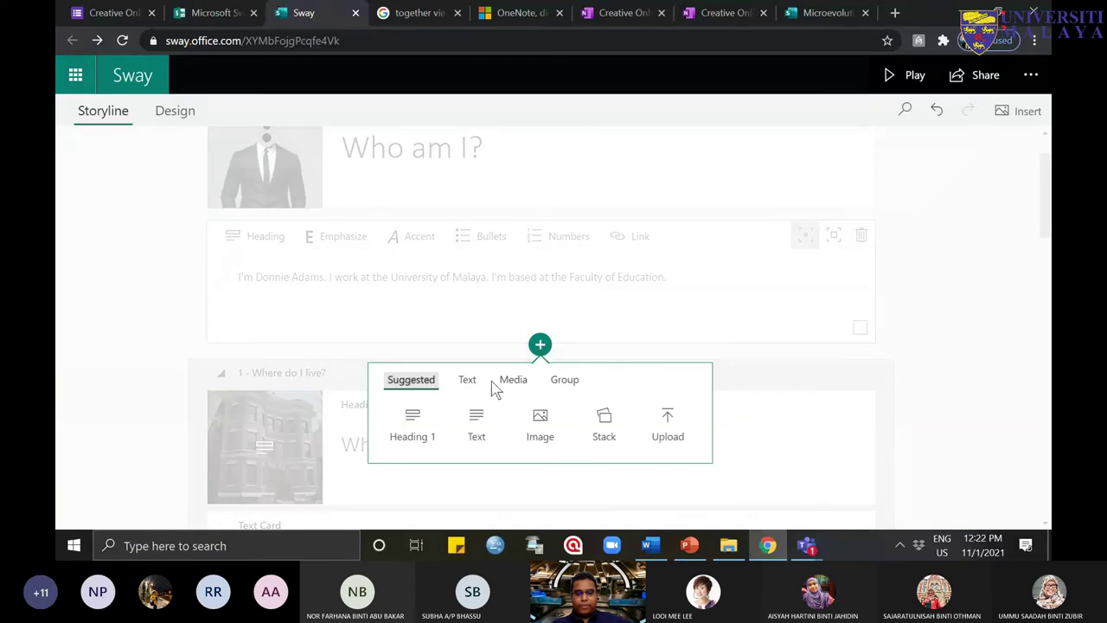
{"action": "left_click", "coordinate": [466, 387]}
{"action": "left_click", "coordinate": [513, 384]}
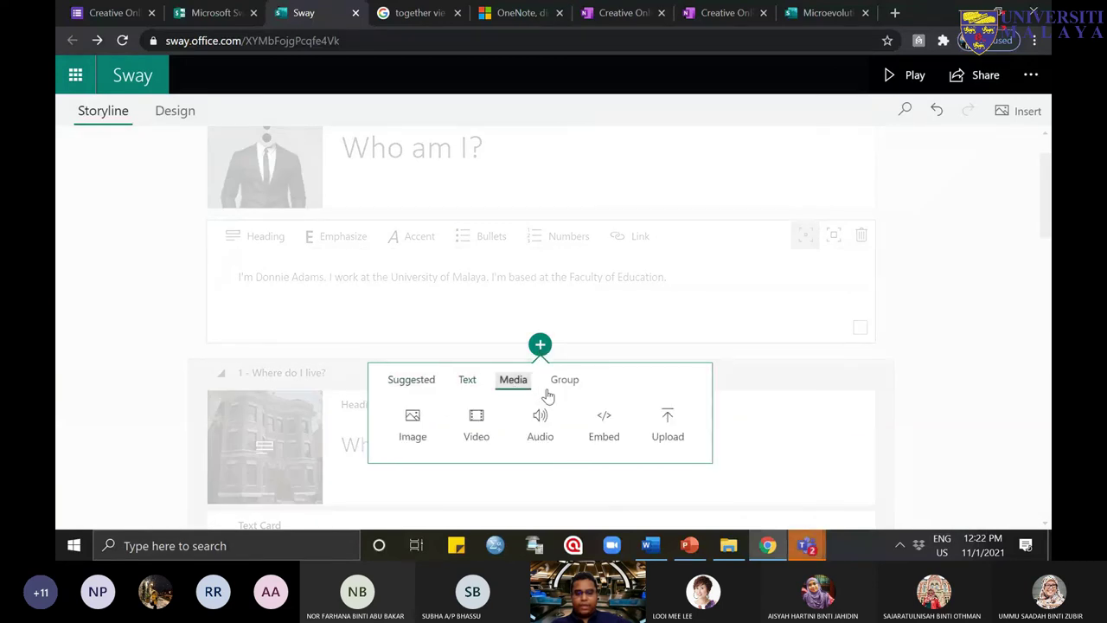
{"action": "left_click", "coordinate": [559, 388]}
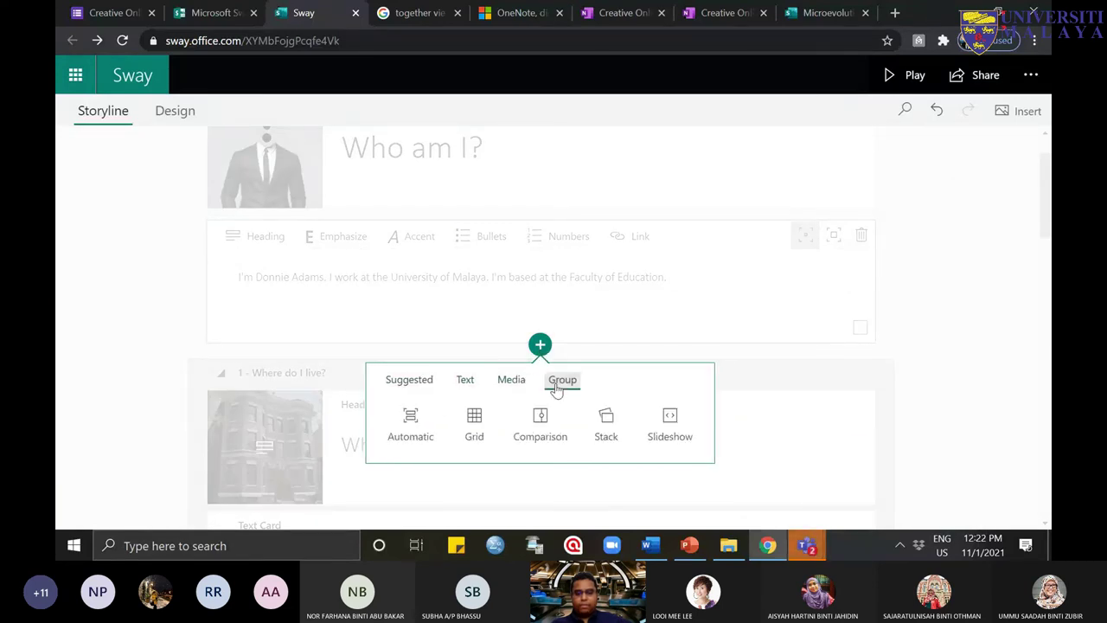
Step: Add an audio card directly below the introductory text card in the storyline
{"action": "left_click", "coordinate": [510, 391]}
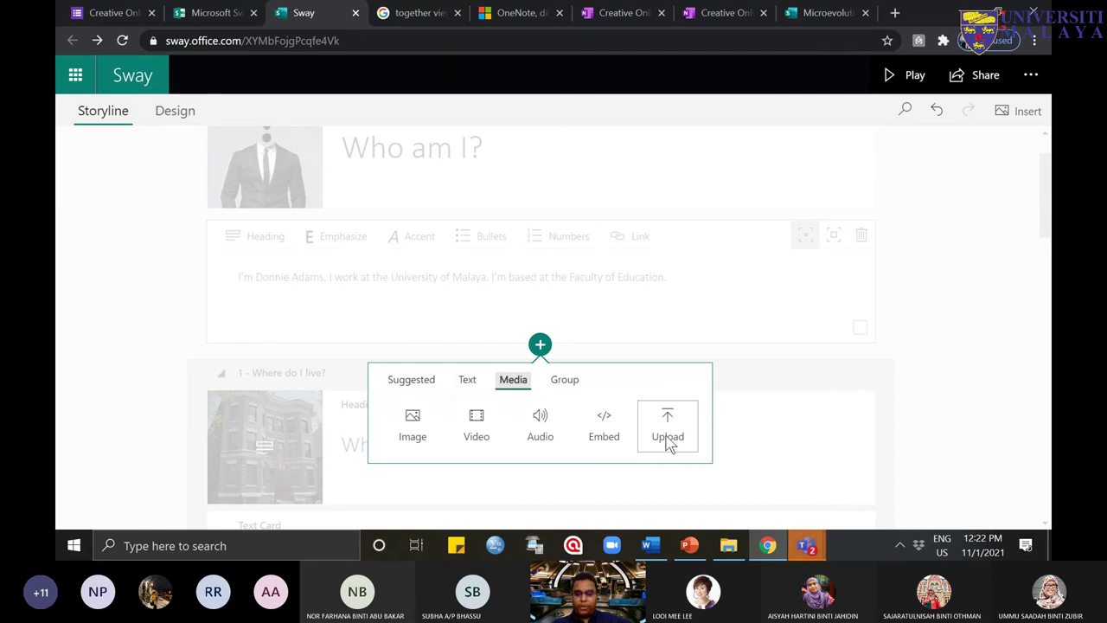
{"action": "left_click", "coordinate": [545, 442]}
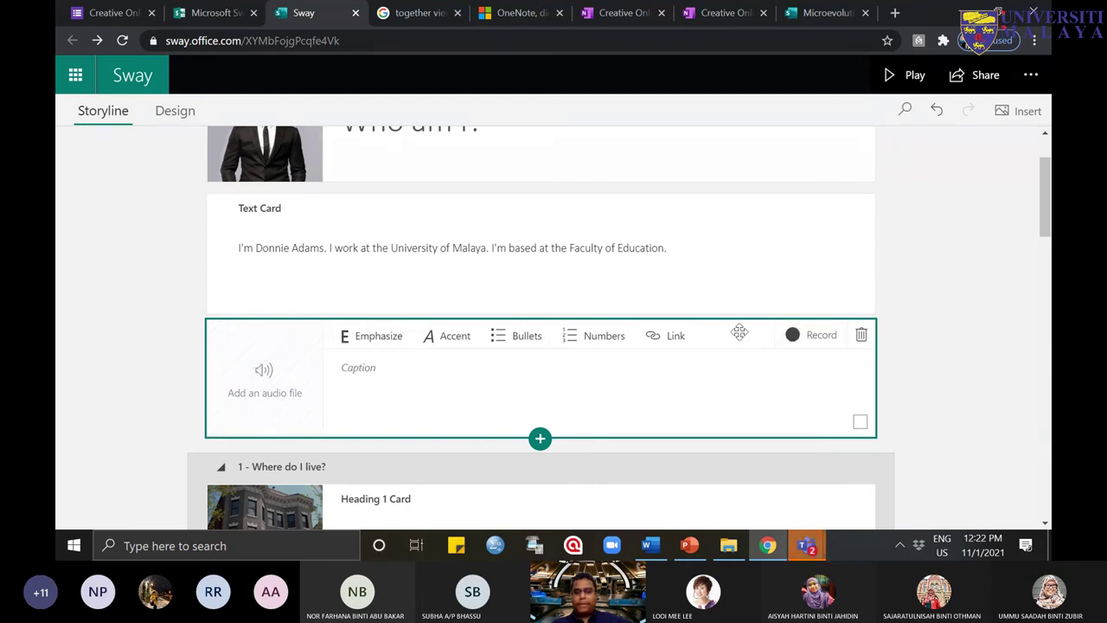
Step: Switch to the Teams meeting and read the latest chat messages, including the audio recording question and the shared consultation Sway
{"action": "mouse_move", "coordinate": [804, 545]}
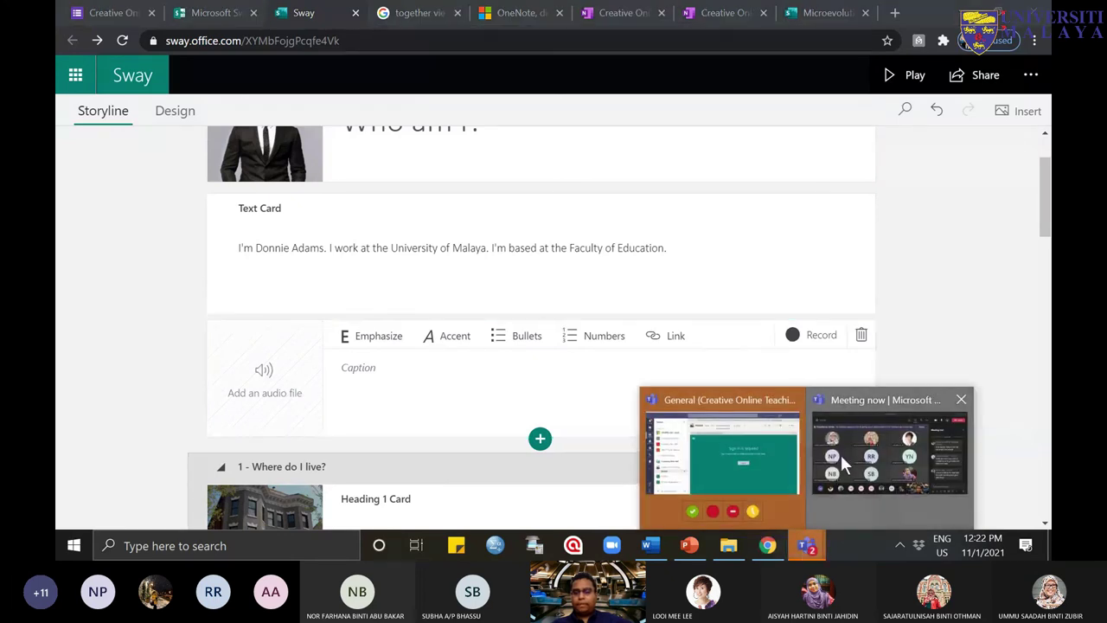
{"action": "left_click", "coordinate": [841, 454]}
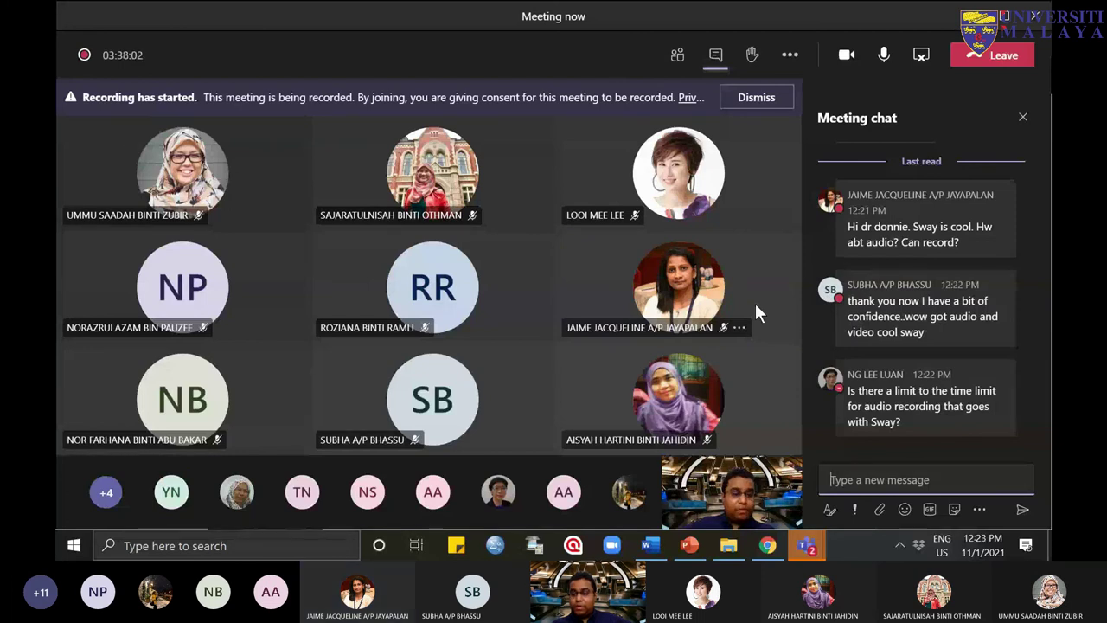
{"action": "scroll", "coordinate": [972, 339], "scroll_direction": "up", "scroll_amount": 3}
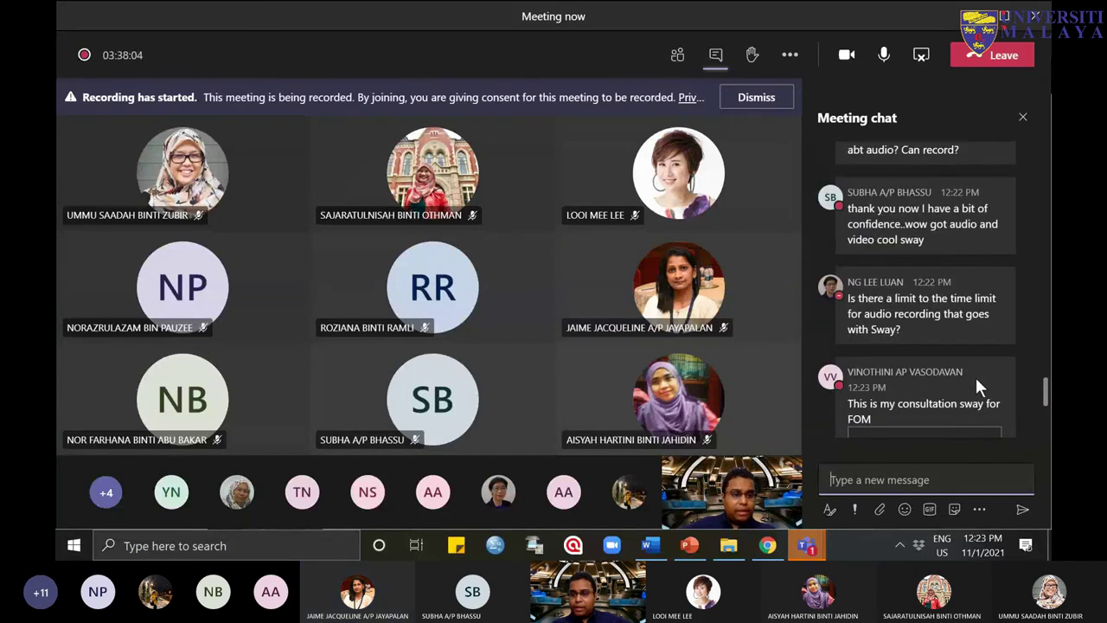
{"action": "scroll", "coordinate": [980, 387], "scroll_direction": "up", "scroll_amount": 1}
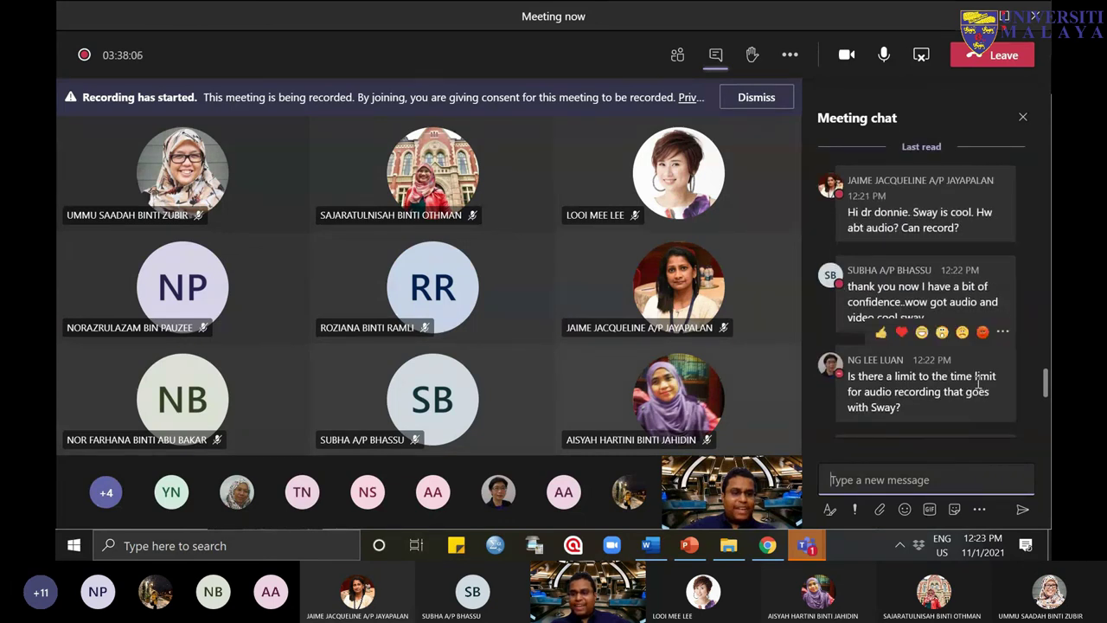
{"action": "scroll", "coordinate": [978, 384], "scroll_direction": "down", "scroll_amount": 1}
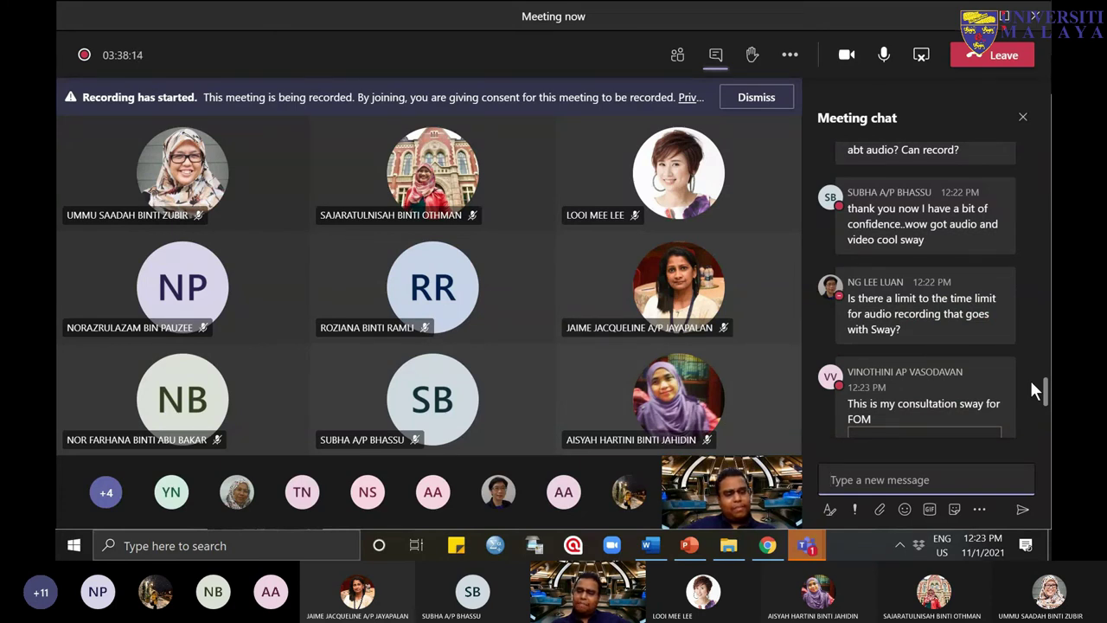
{"action": "scroll", "coordinate": [1005, 372], "scroll_direction": "down", "scroll_amount": 2}
{"action": "scroll", "coordinate": [1005, 372], "scroll_direction": "down", "scroll_amount": 3}
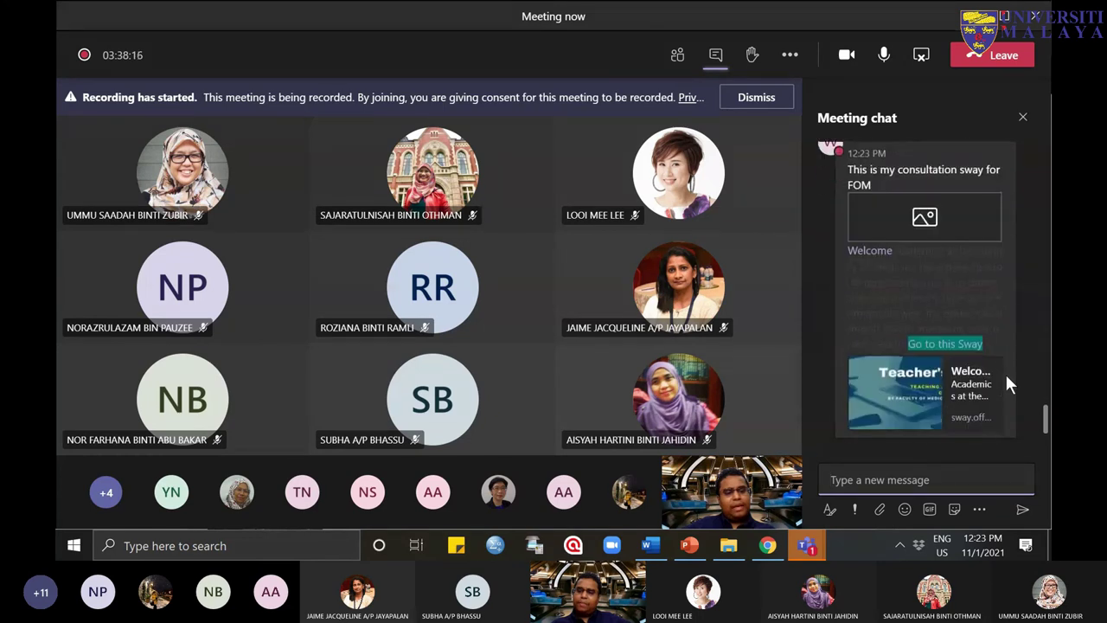
{"action": "scroll", "coordinate": [1005, 372], "scroll_direction": "up", "scroll_amount": 2}
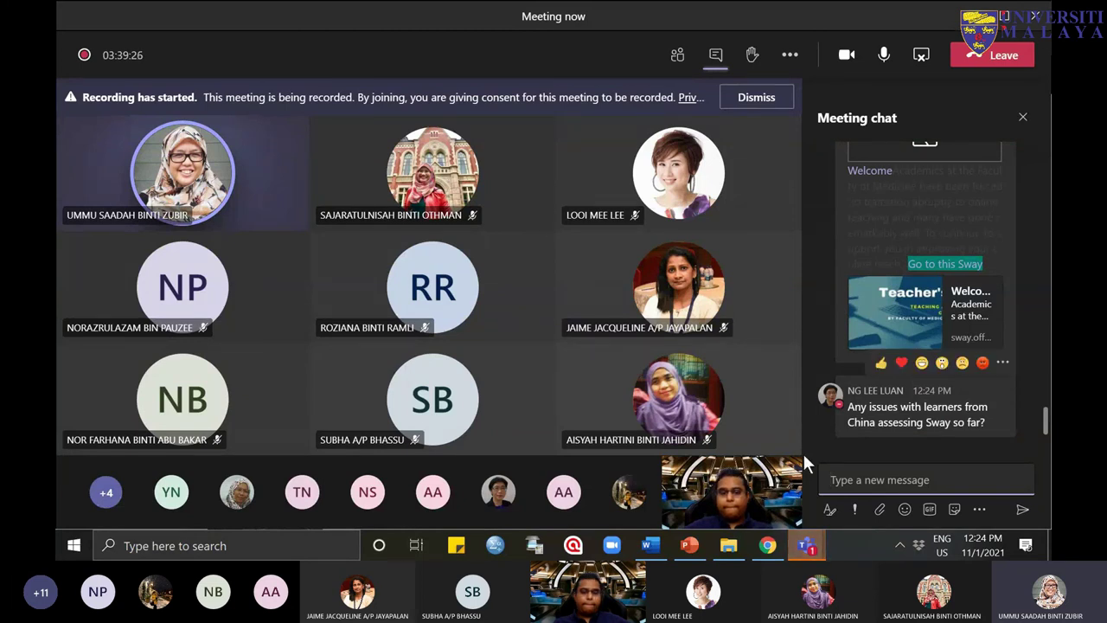
Step: Return to the personal Sway in Chrome, play it, and display its autoplay, layout and animation settings
{"action": "left_click", "coordinate": [774, 547]}
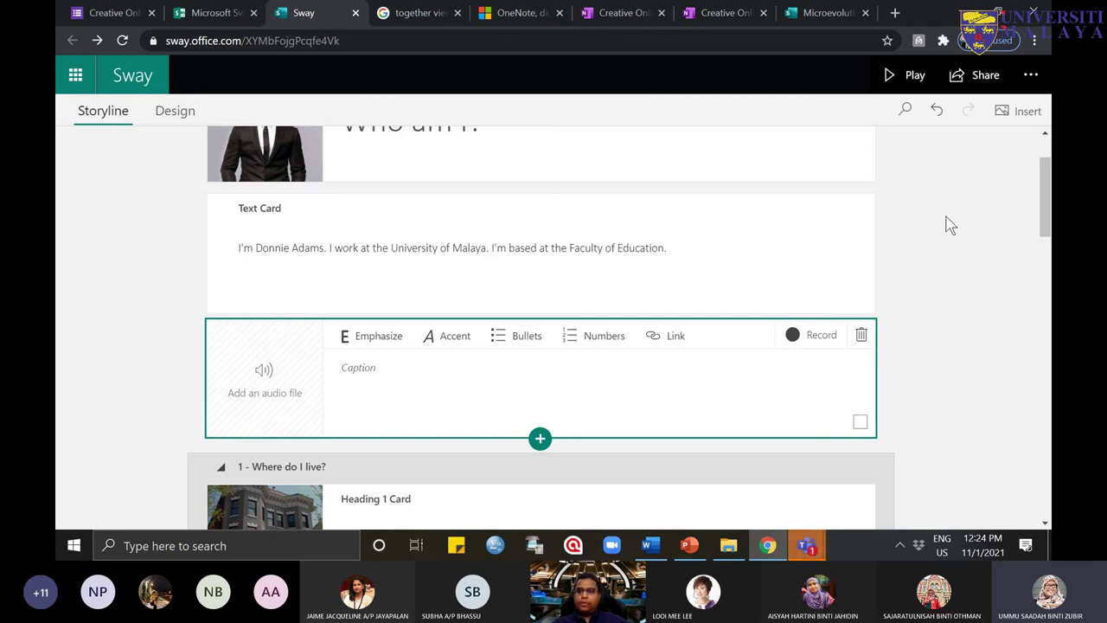
{"action": "left_click", "coordinate": [899, 77]}
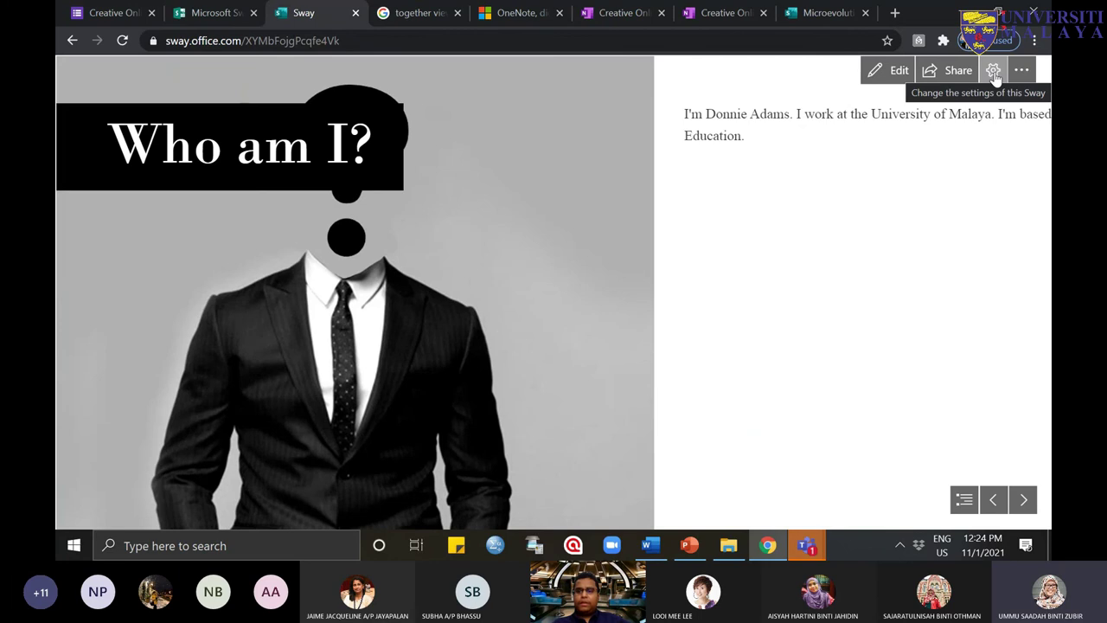
{"action": "left_click", "coordinate": [994, 72]}
{"action": "left_click", "coordinate": [894, 140]}
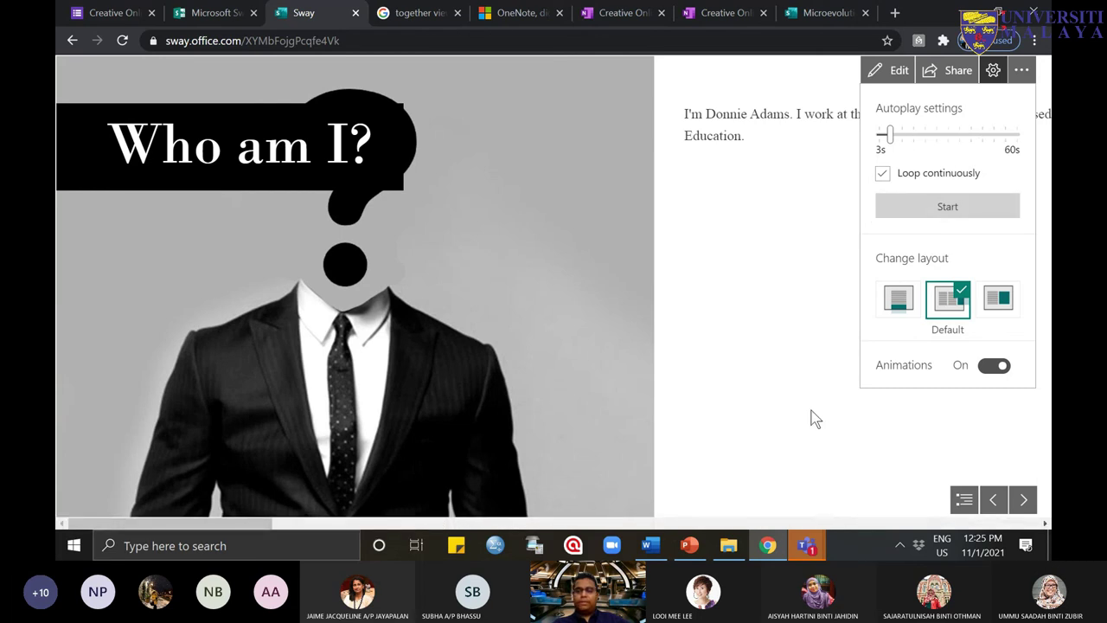
Step: Go back to the Teams meeting chat and open the participant's shared consultation Sway
{"action": "mouse_move", "coordinate": [808, 547]}
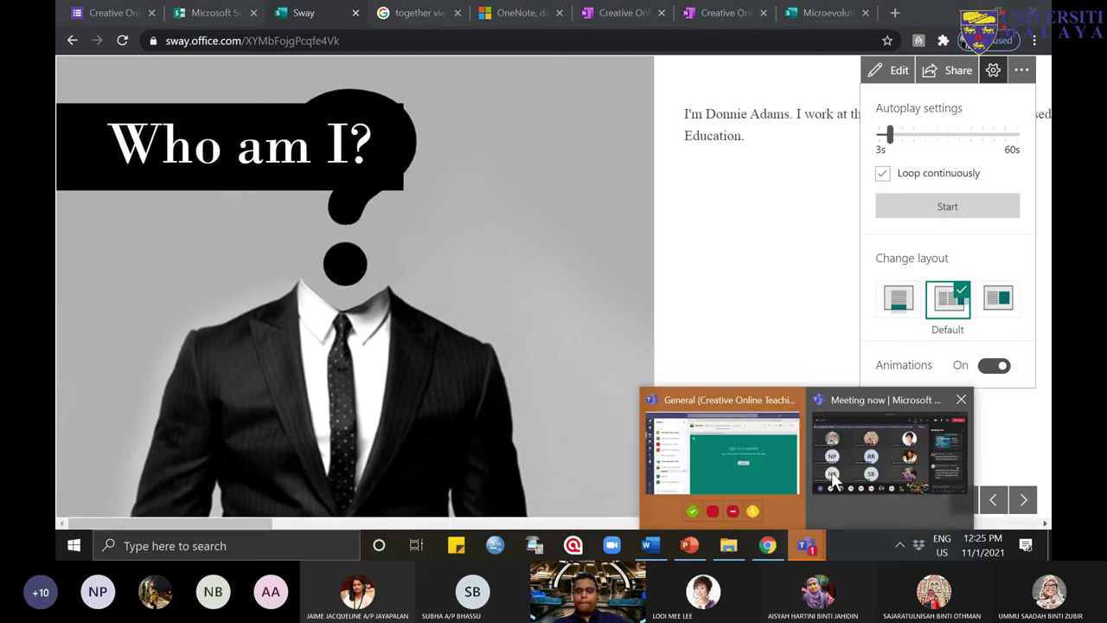
{"action": "left_click", "coordinate": [866, 464]}
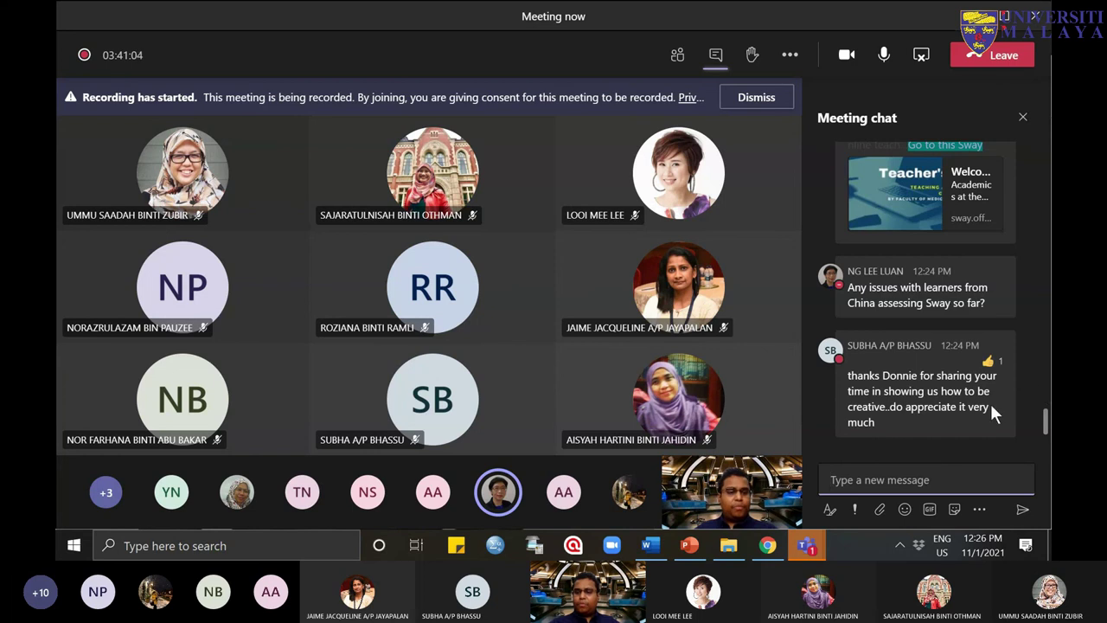
{"action": "scroll", "coordinate": [989, 405], "scroll_direction": "up", "scroll_amount": 1}
{"action": "scroll", "coordinate": [989, 405], "scroll_direction": "up", "scroll_amount": 3}
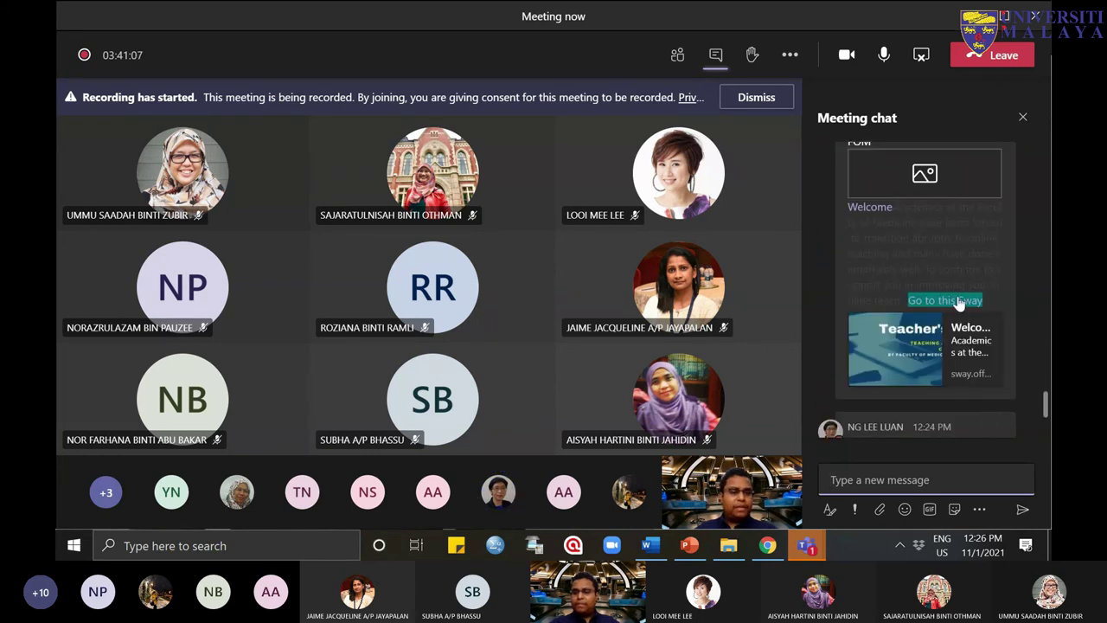
{"action": "left_click", "coordinate": [958, 300]}
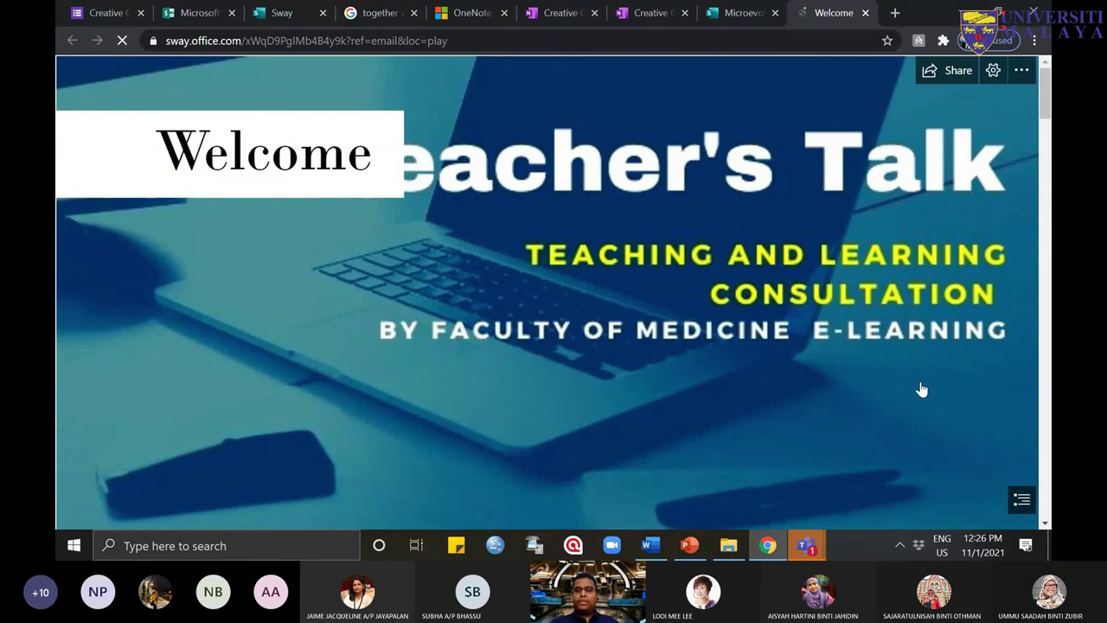
Step: Examine the consultation Sway's welcome banner, online teaching challenges section, covered areas and question tiles
{"action": "scroll", "coordinate": [922, 390], "scroll_direction": "down", "scroll_amount": 2}
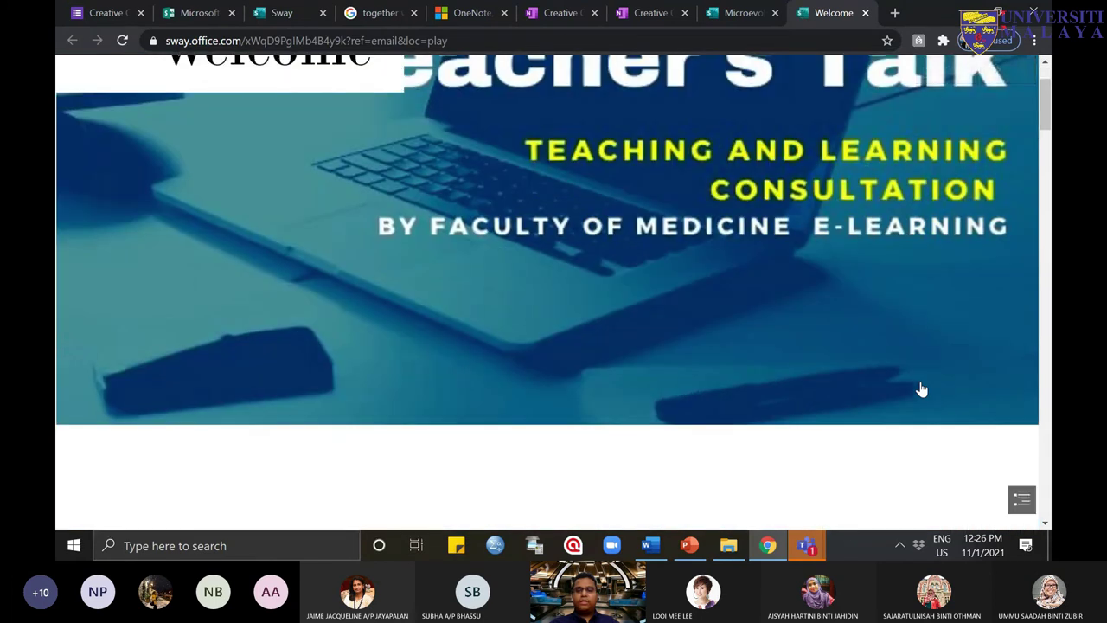
{"action": "scroll", "coordinate": [921, 391], "scroll_direction": "up", "scroll_amount": 2}
{"action": "scroll", "coordinate": [921, 391], "scroll_direction": "down", "scroll_amount": 2}
{"action": "scroll", "coordinate": [921, 390], "scroll_direction": "down", "scroll_amount": 3}
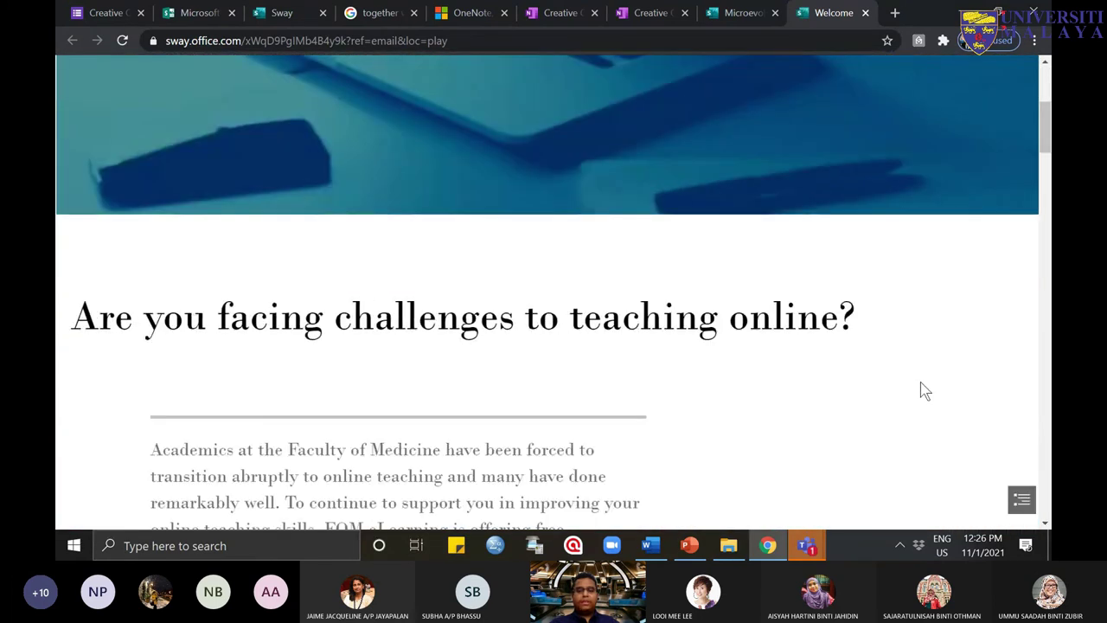
{"action": "scroll", "coordinate": [921, 391], "scroll_direction": "down", "scroll_amount": 2}
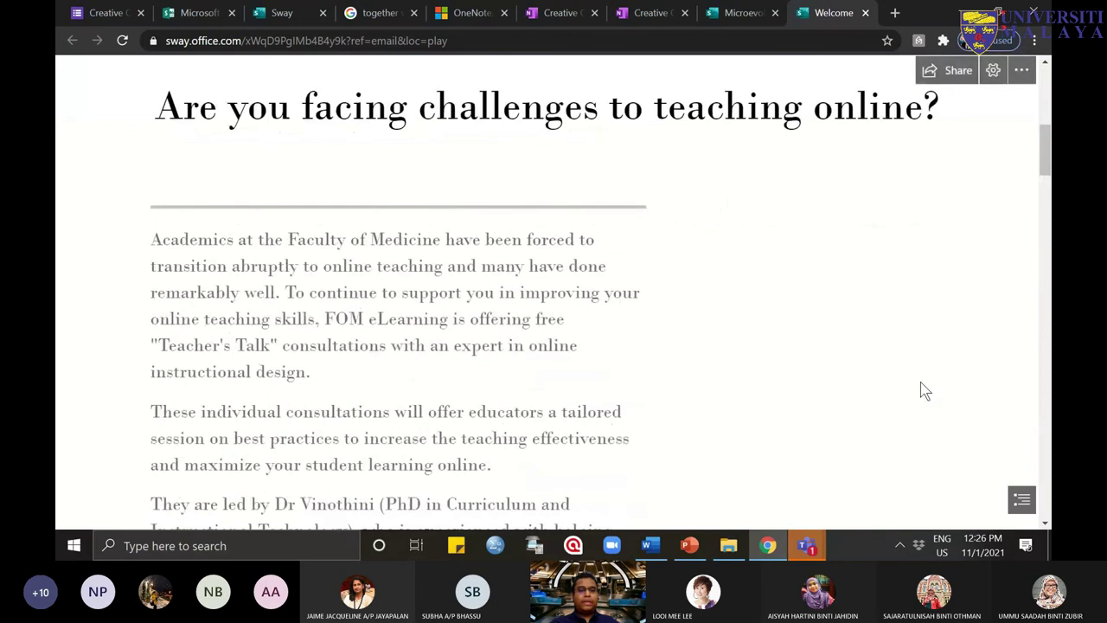
{"action": "scroll", "coordinate": [921, 390], "scroll_direction": "down", "scroll_amount": 3}
{"action": "scroll", "coordinate": [921, 390], "scroll_direction": "down", "scroll_amount": 2}
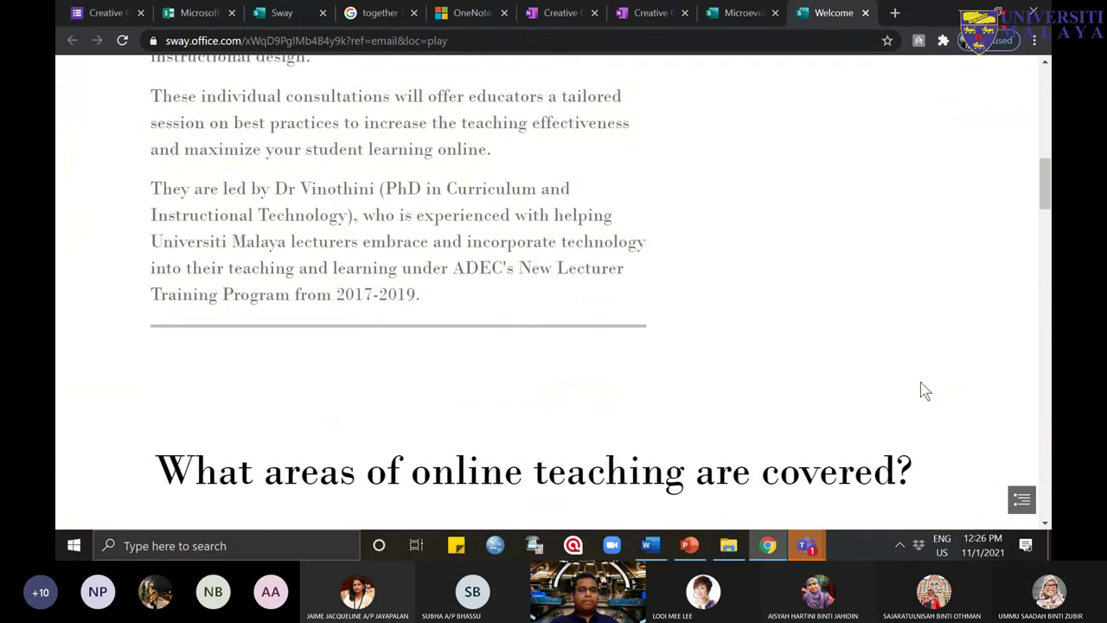
{"action": "scroll", "coordinate": [920, 390], "scroll_direction": "down", "scroll_amount": 3}
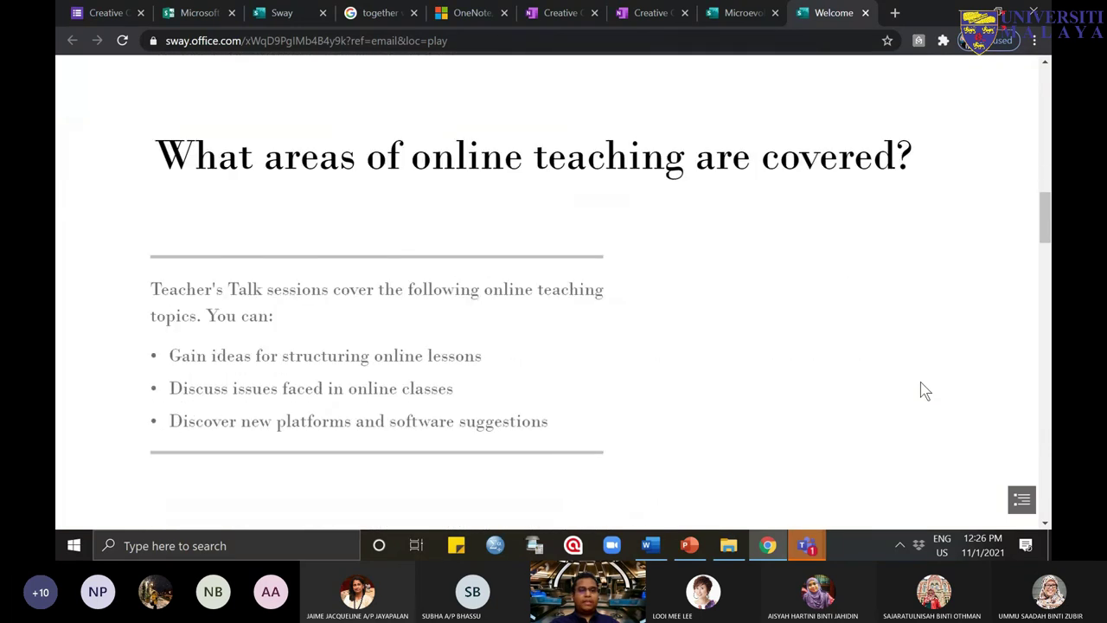
{"action": "scroll", "coordinate": [921, 381], "scroll_direction": "down", "scroll_amount": 1}
{"action": "scroll", "coordinate": [921, 383], "scroll_direction": "down", "scroll_amount": 3}
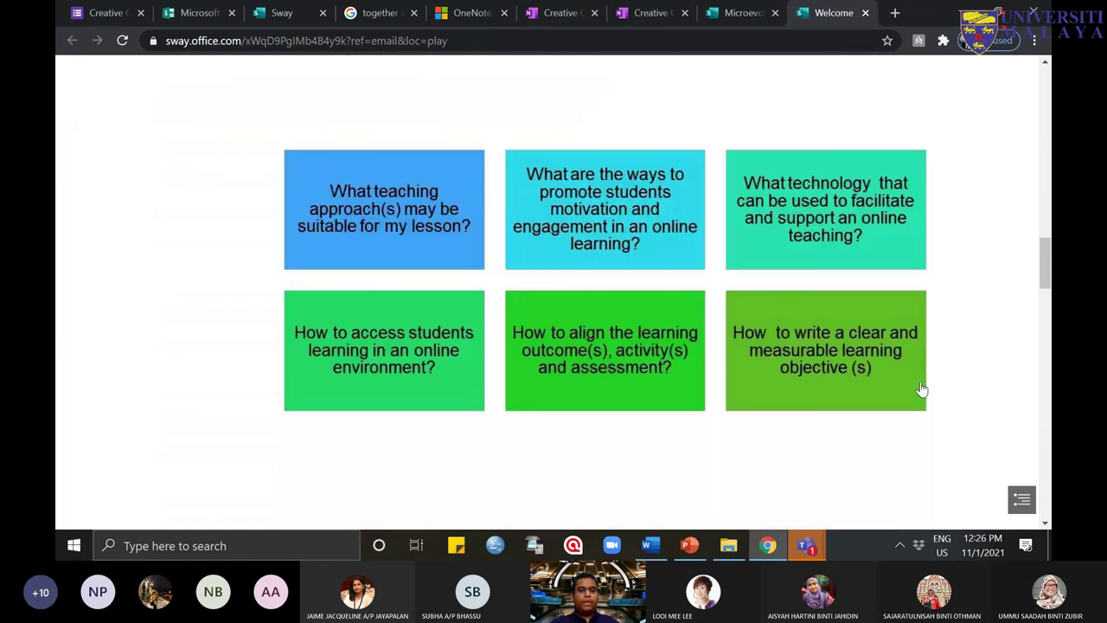
Step: Examine the consultation Sway's "Who will you journey with?" profile and its consultation slot information
{"action": "scroll", "coordinate": [764, 366], "scroll_direction": "down", "scroll_amount": 2}
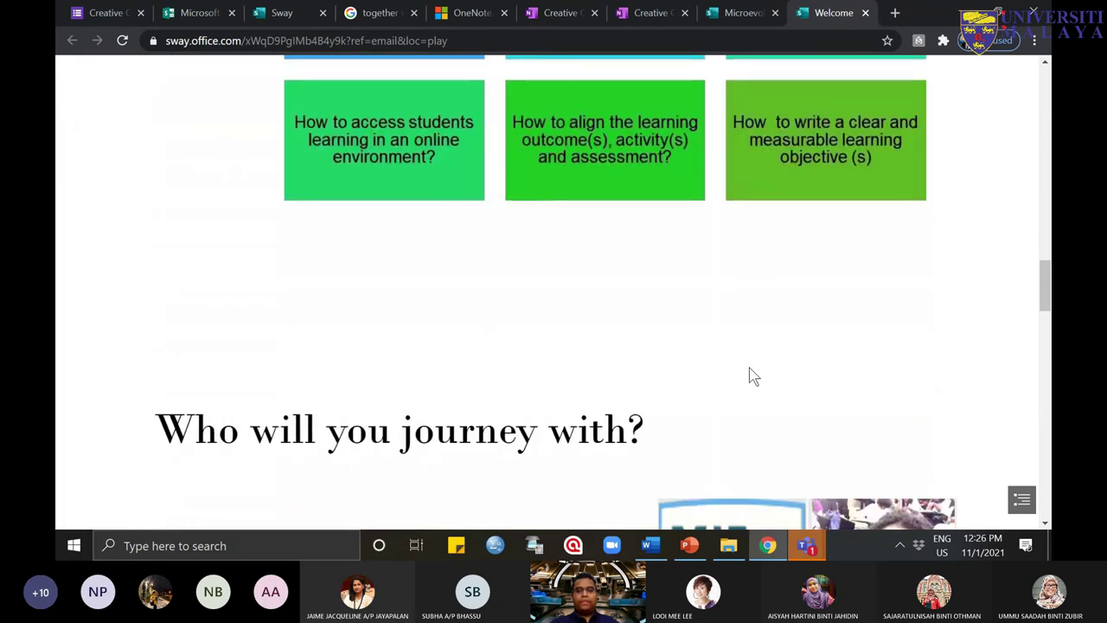
{"action": "scroll", "coordinate": [354, 251], "scroll_direction": "up", "scroll_amount": 2}
{"action": "scroll", "coordinate": [646, 378], "scroll_direction": "down", "scroll_amount": 4}
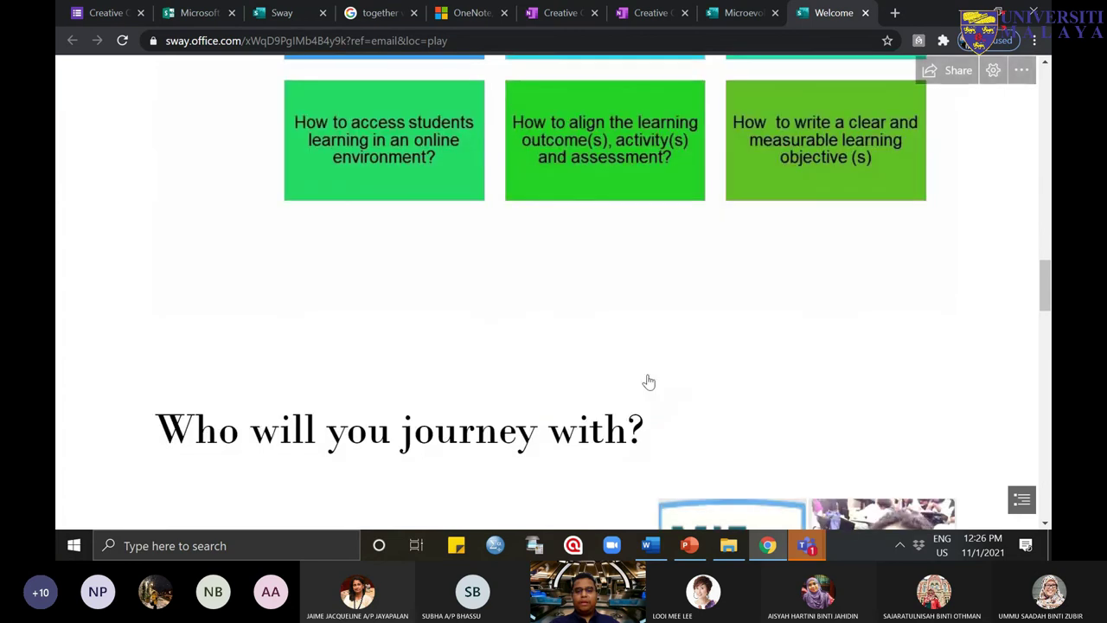
{"action": "scroll", "coordinate": [642, 383], "scroll_direction": "down", "scroll_amount": 1}
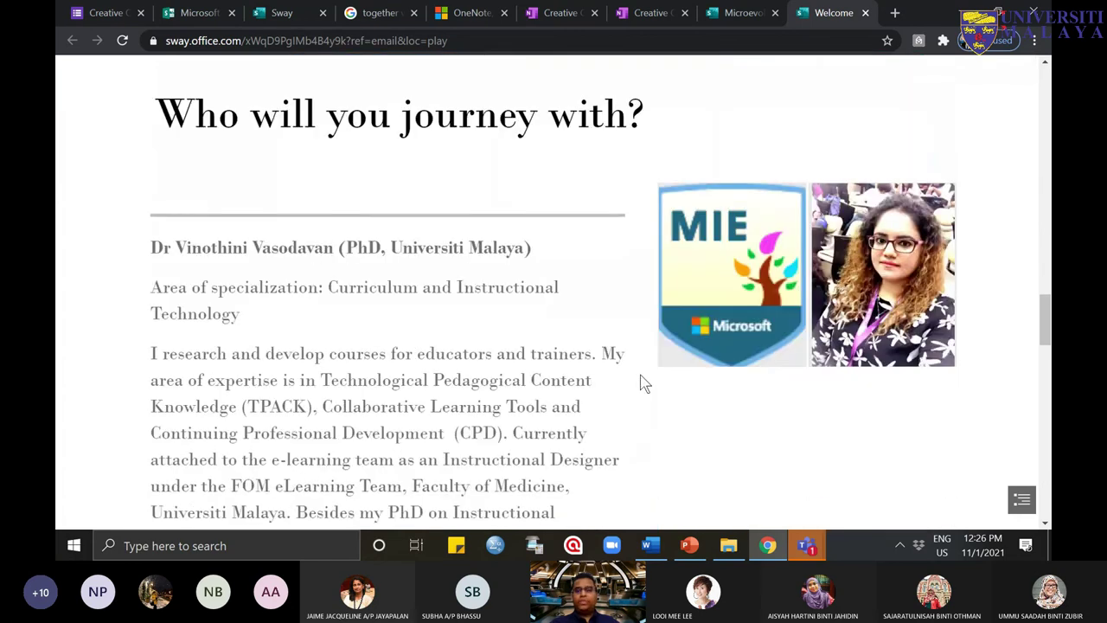
{"action": "scroll", "coordinate": [636, 354], "scroll_direction": "down", "scroll_amount": 1}
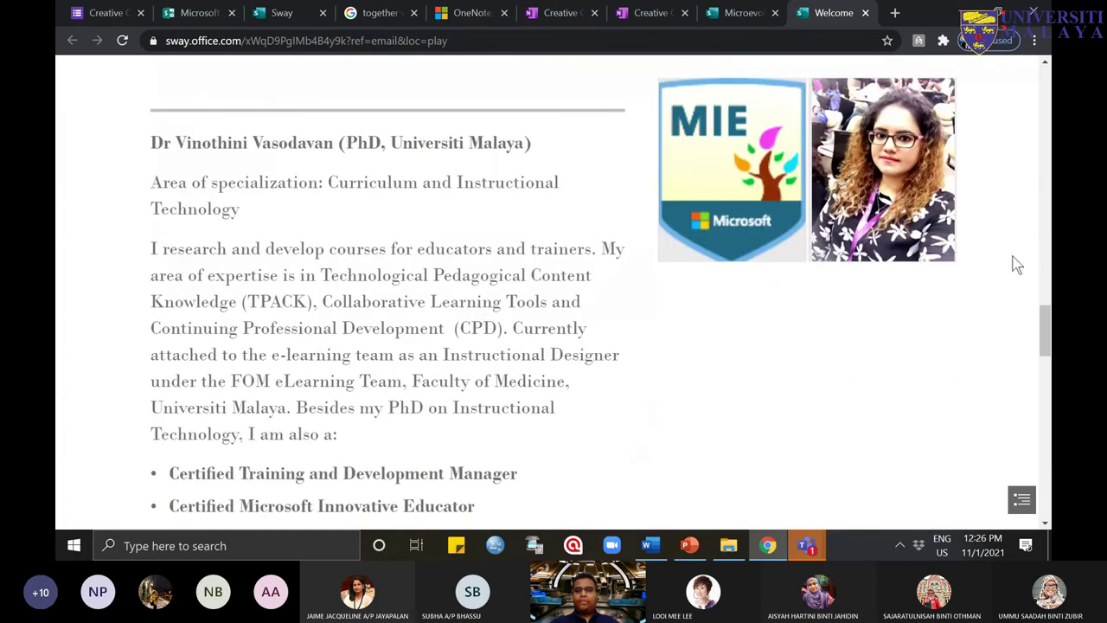
{"action": "scroll", "coordinate": [650, 325], "scroll_direction": "down", "scroll_amount": 1}
{"action": "scroll", "coordinate": [650, 325], "scroll_direction": "down", "scroll_amount": 4}
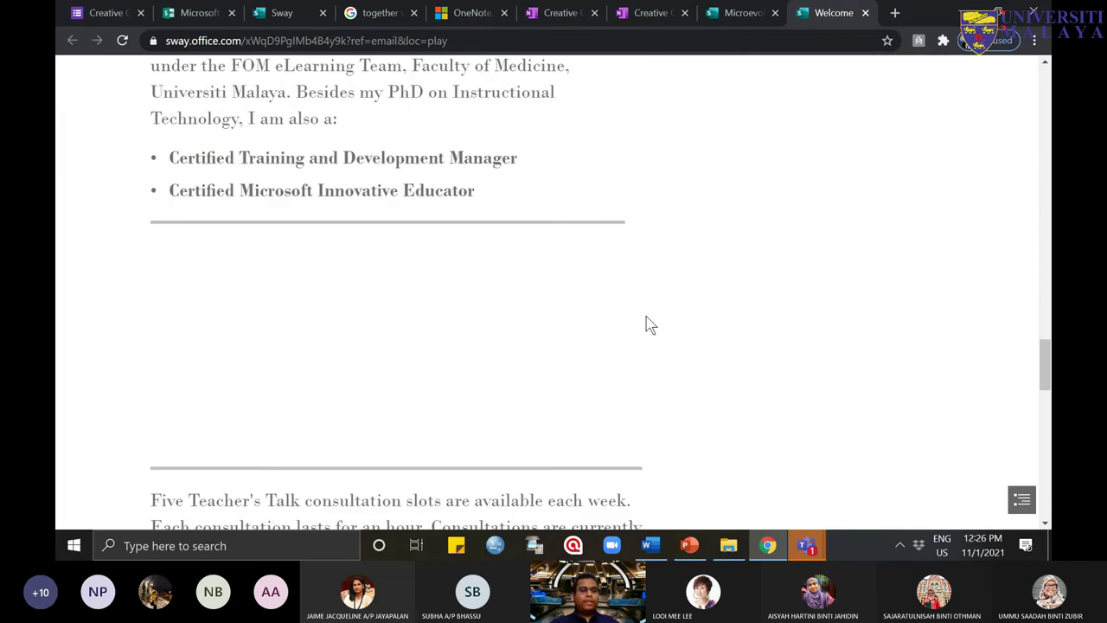
{"action": "scroll", "coordinate": [650, 326], "scroll_direction": "down", "scroll_amount": 2}
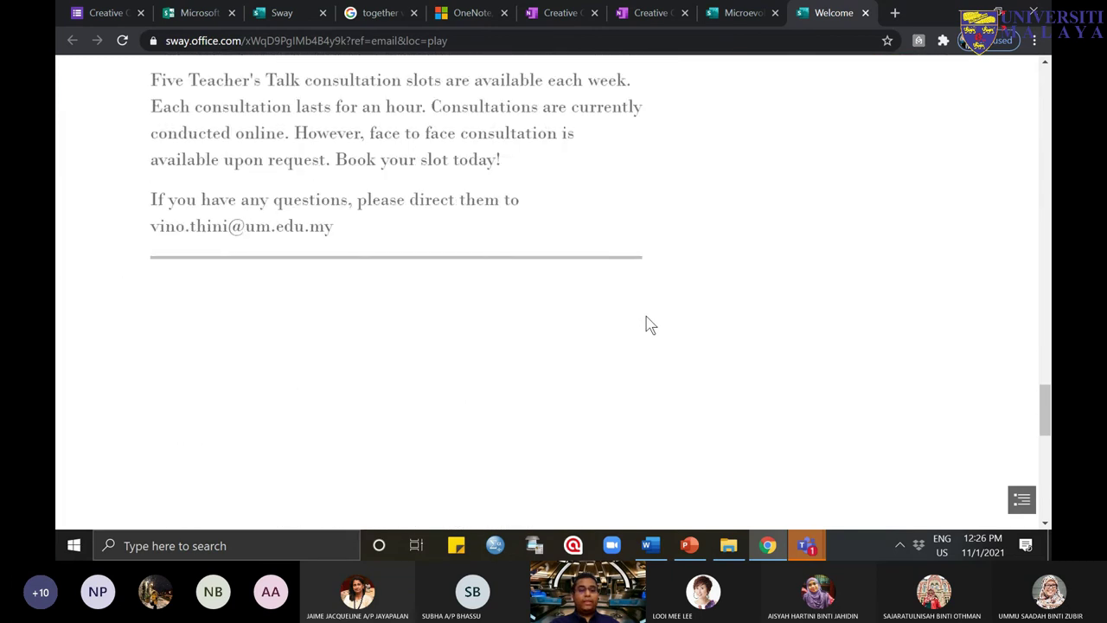